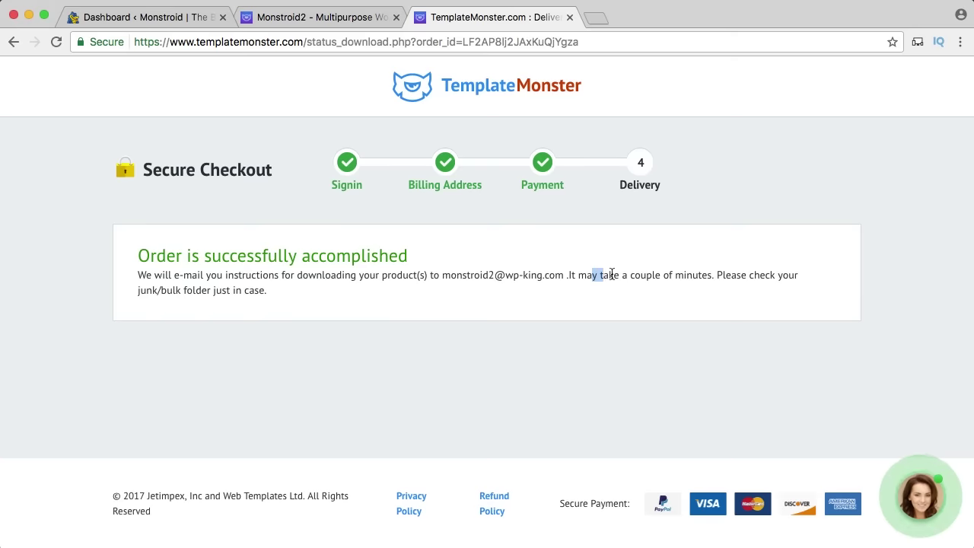
Move the Text module above the Team module in the page builder.
drag(593, 275, 713, 272)
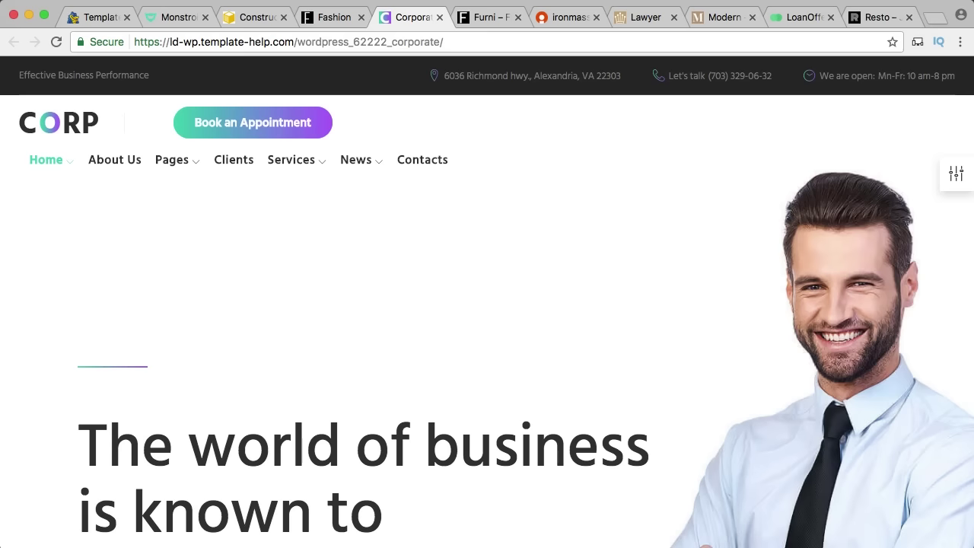
scroll(467, 233, down, 6)
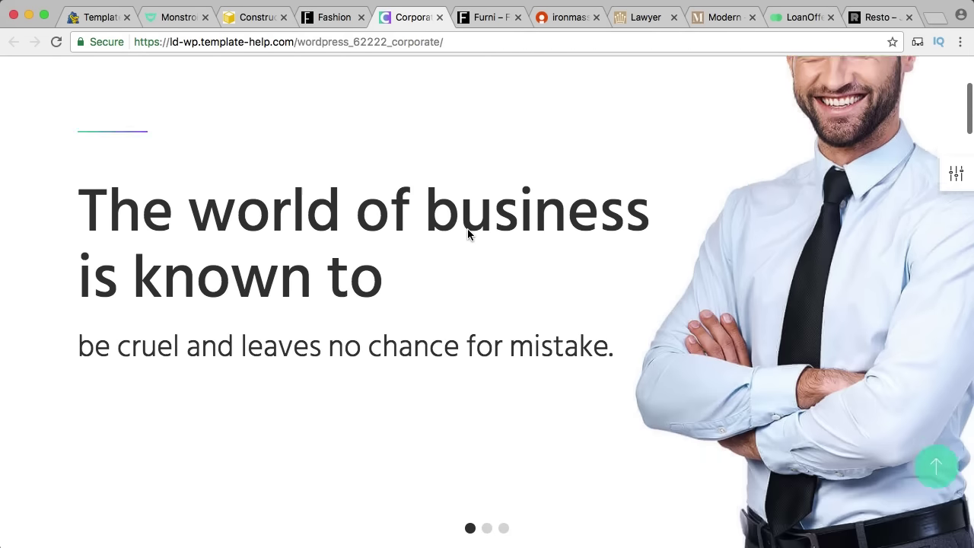
scroll(467, 233, down, 8)
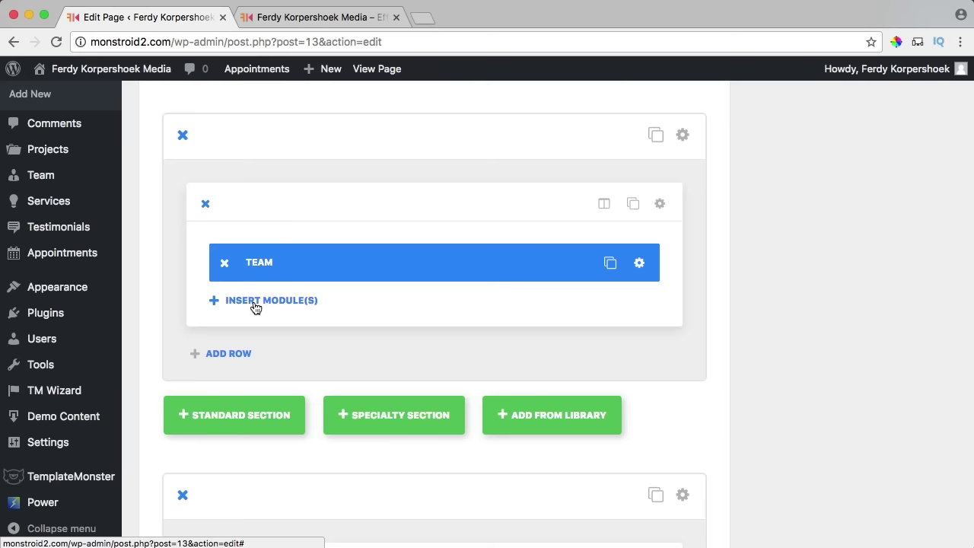
click(255, 307)
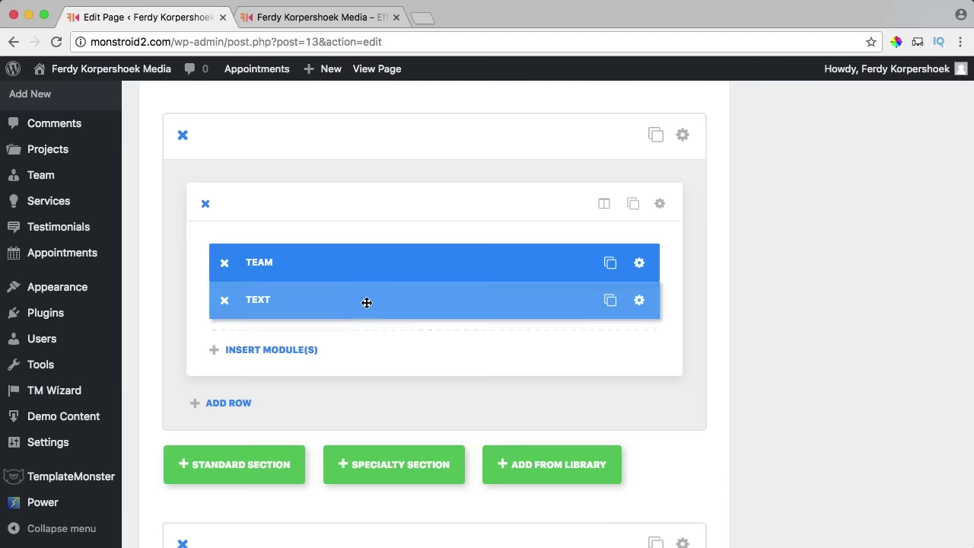
drag(365, 299, 365, 243)
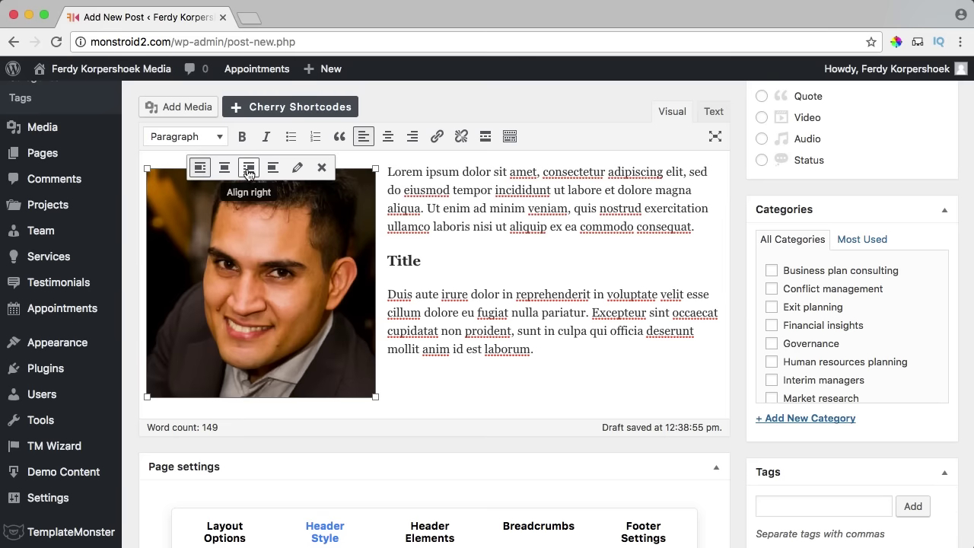
Align the image right of its text and nest Images under Home in main_menu.
click(248, 173)
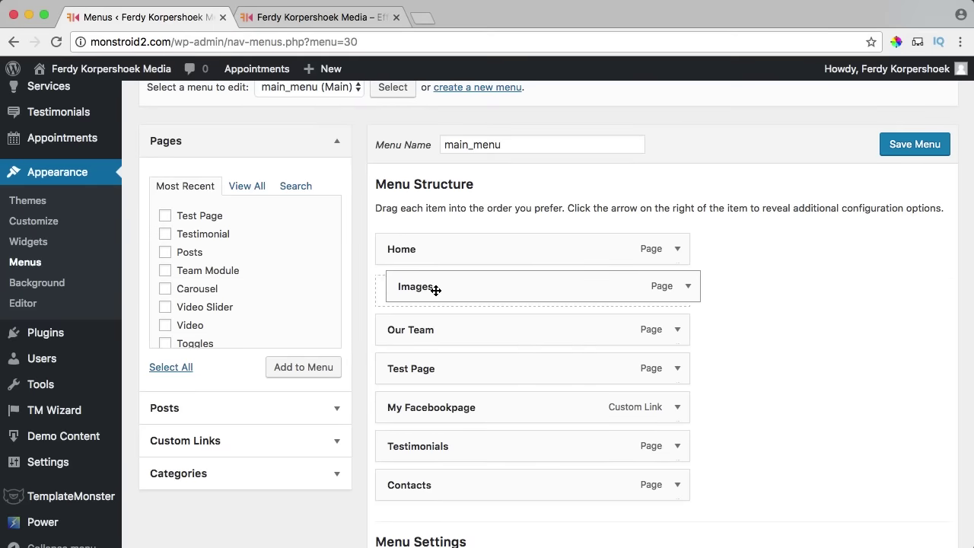
drag(435, 289, 436, 246)
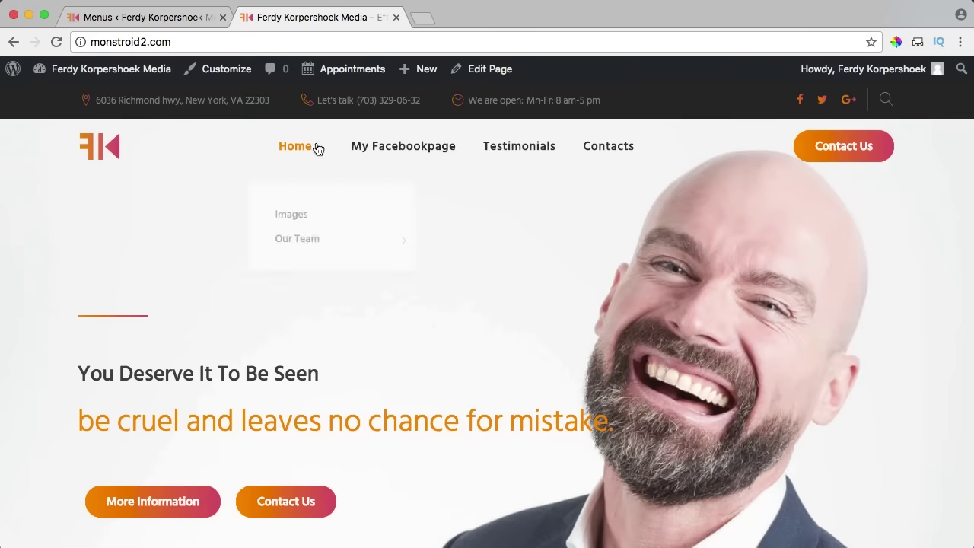
mouse_move(311, 229)
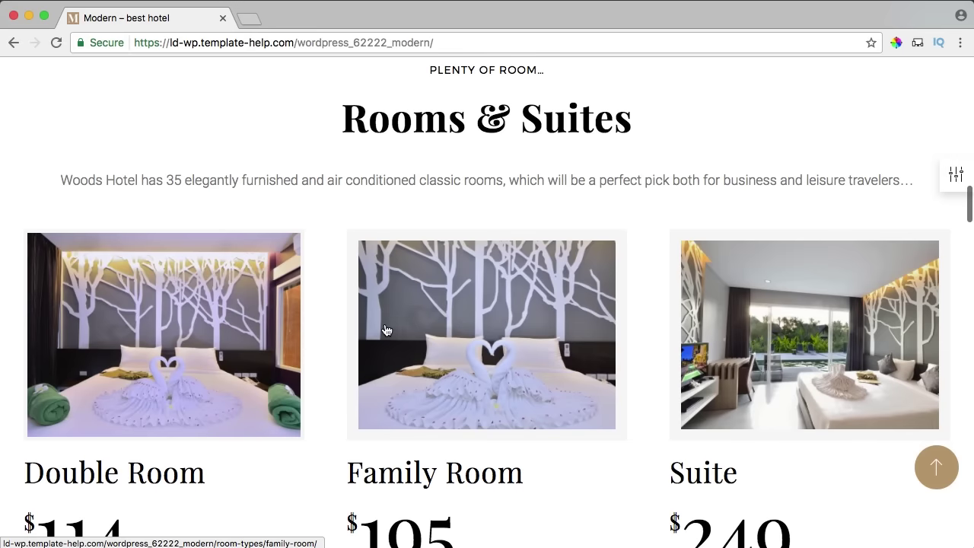
Scroll through the hotel, construction, corporate and fitness demo homepages.
scroll(399, 326, down, 1)
scroll(380, 320, down, 15)
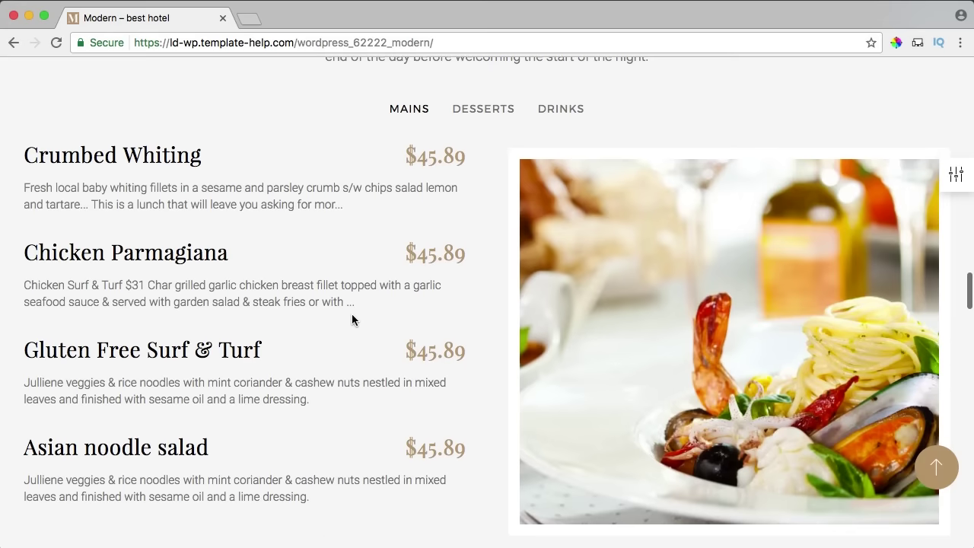
click(486, 114)
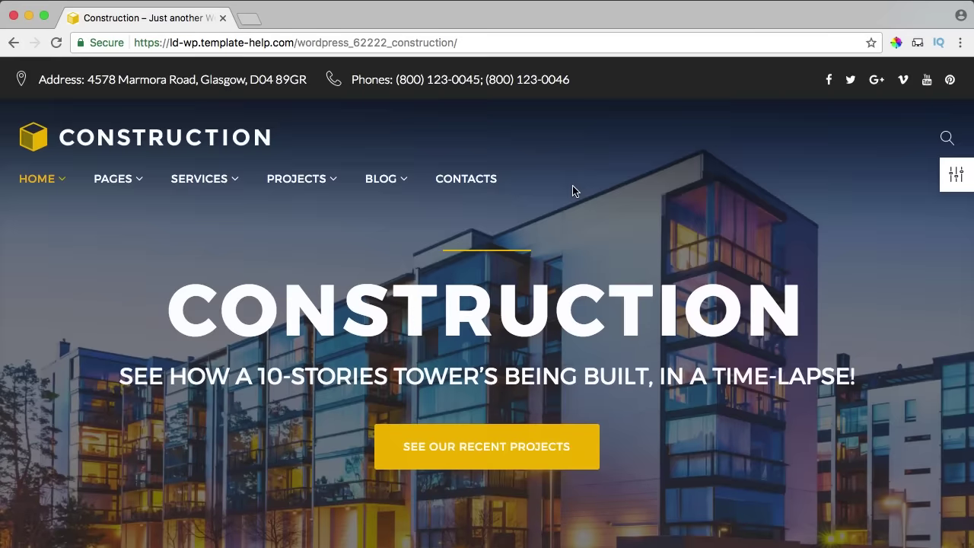
scroll(573, 189, down, 6)
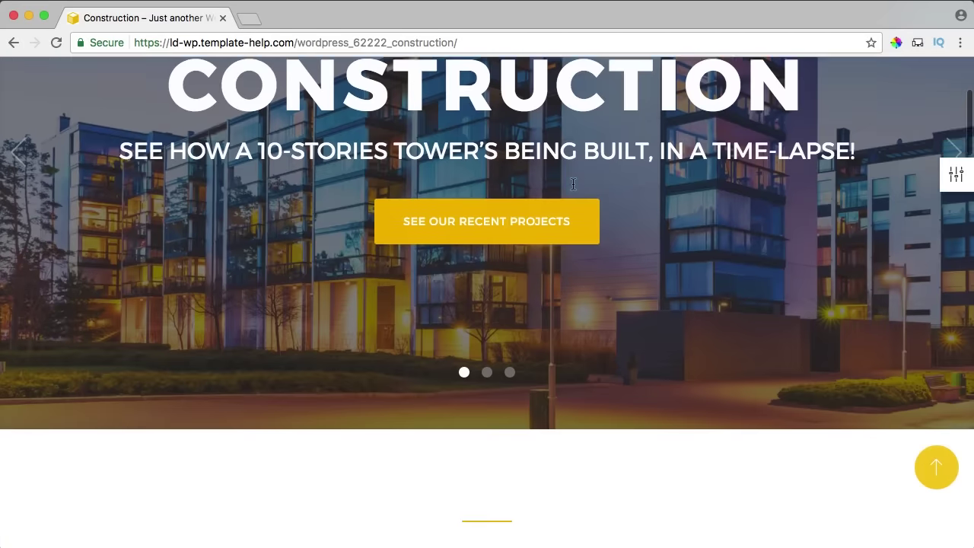
scroll(573, 184, down, 8)
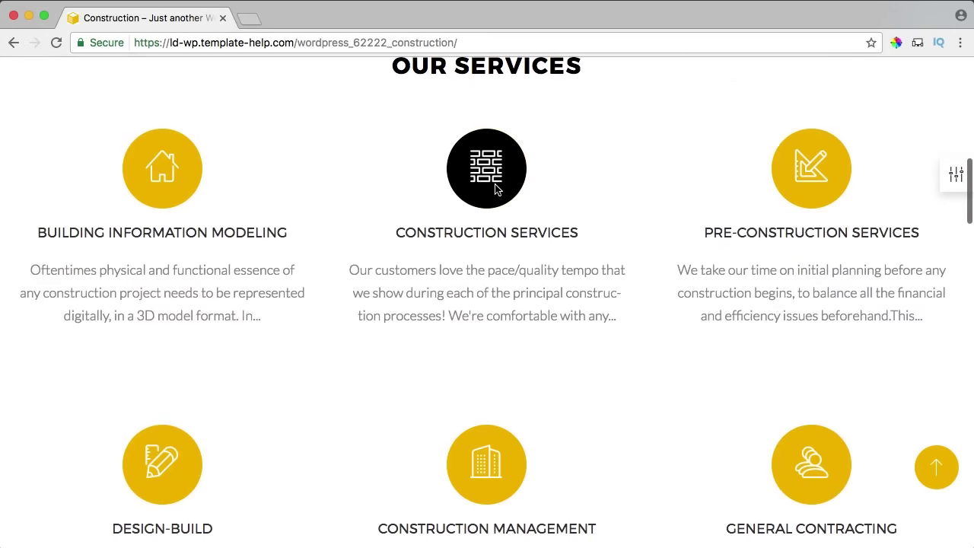
scroll(494, 182, down, 10)
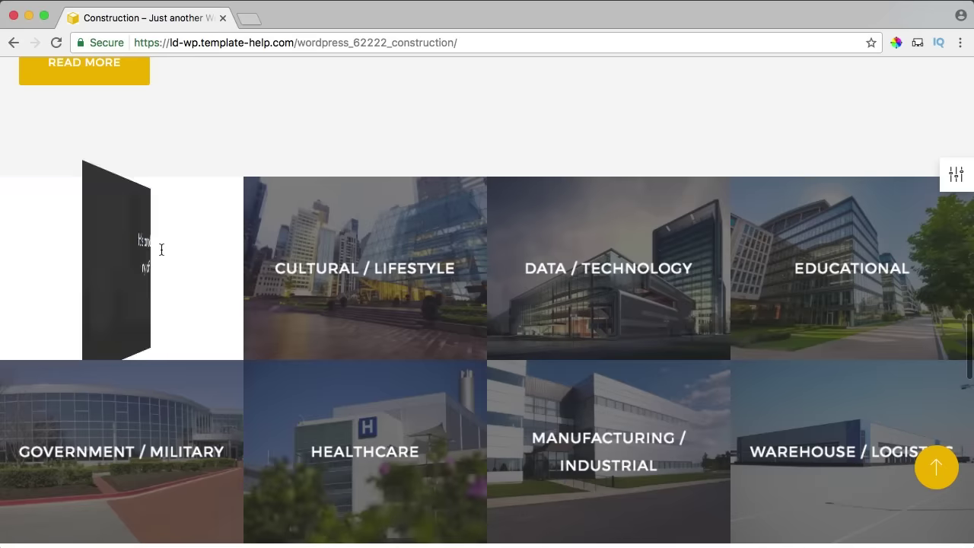
mouse_move(370, 267)
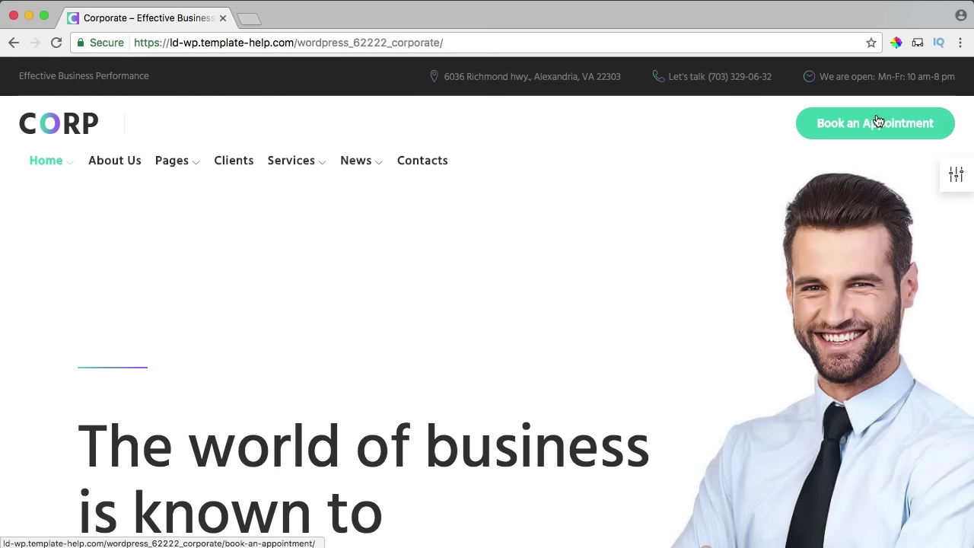
scroll(457, 219, down, 6)
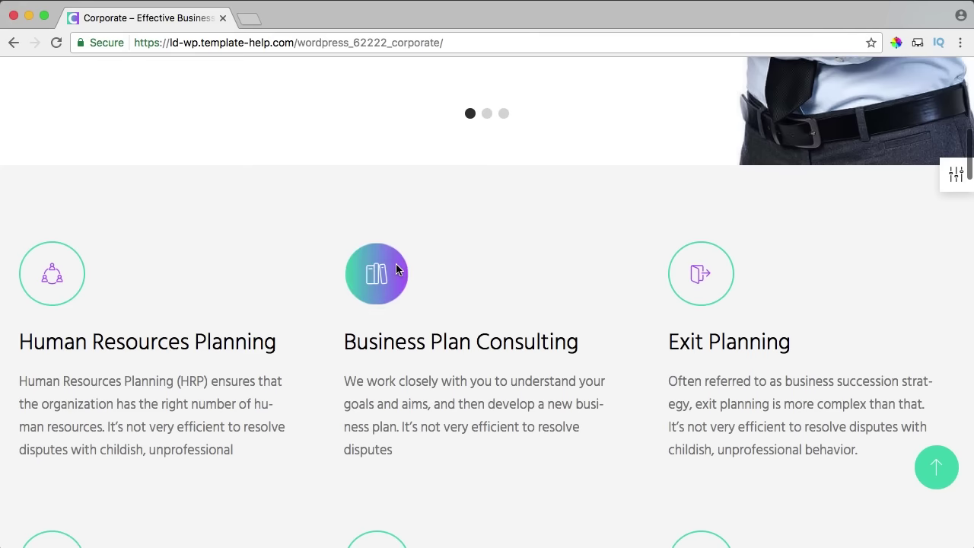
scroll(251, 255, down, 10)
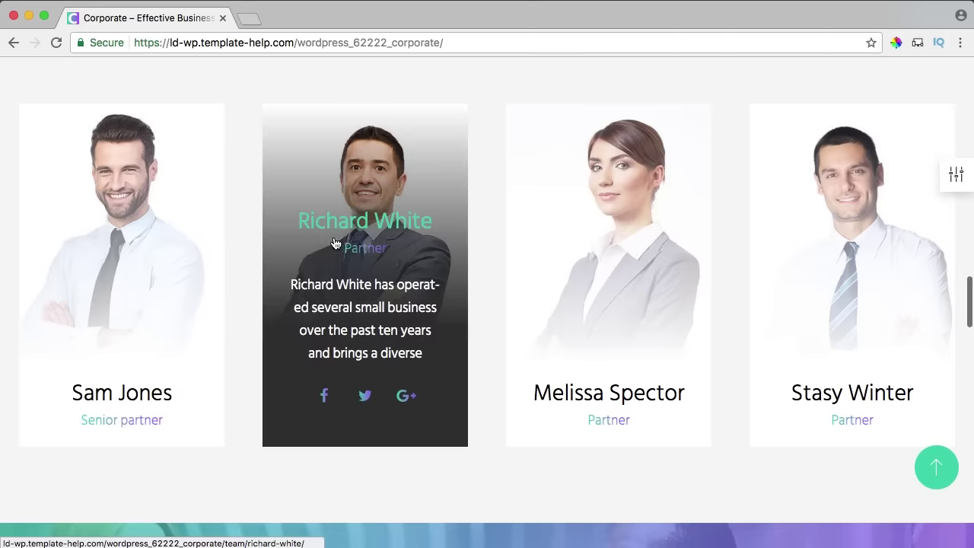
mouse_move(574, 227)
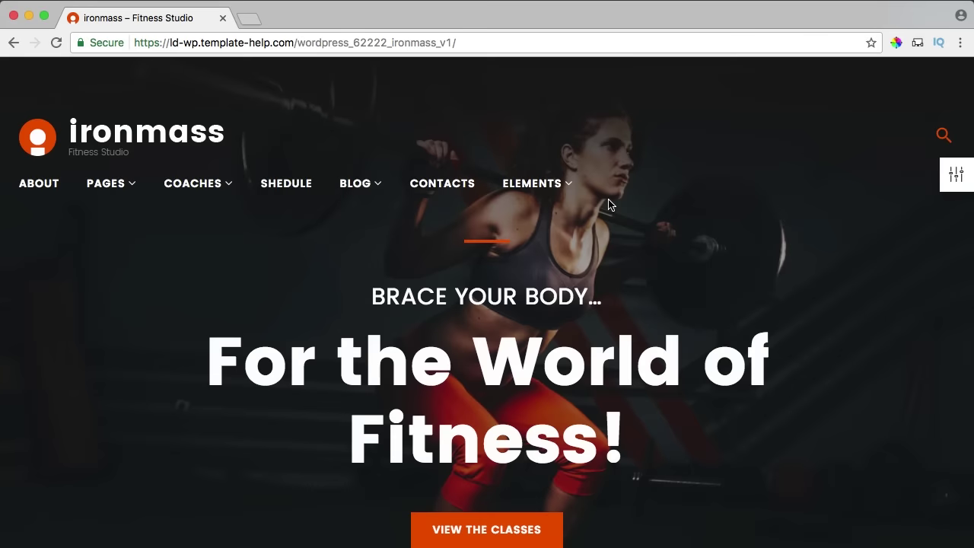
scroll(748, 195, down, 15)
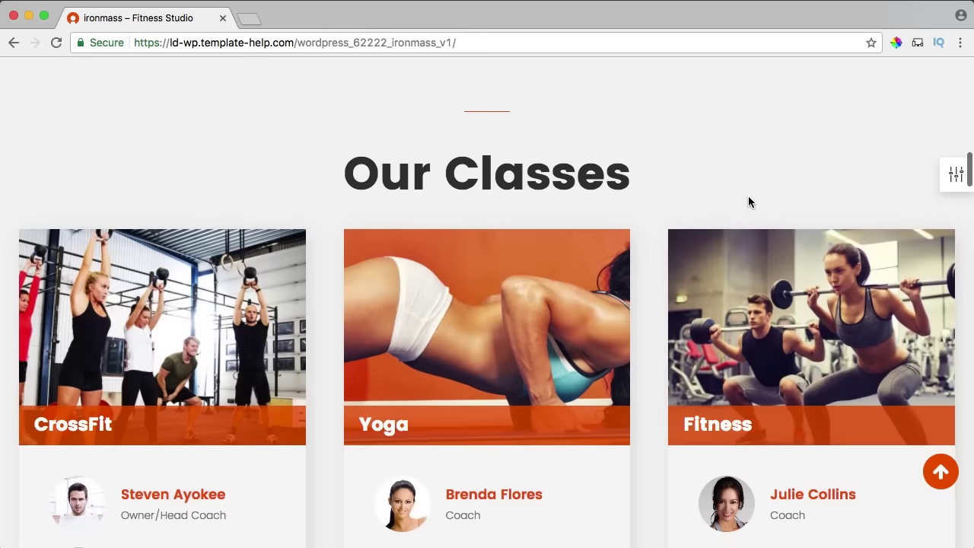
scroll(748, 195, down, 10)
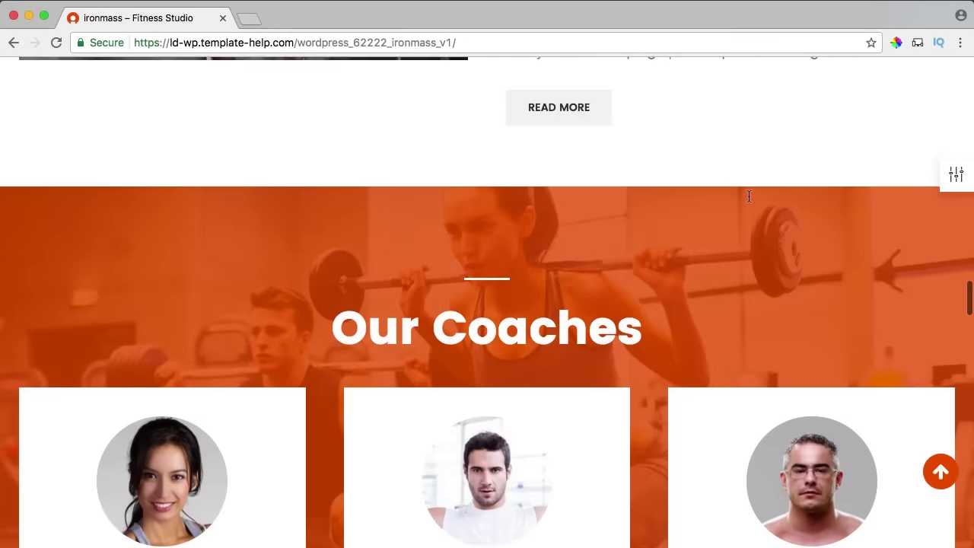
scroll(643, 205, down, 10)
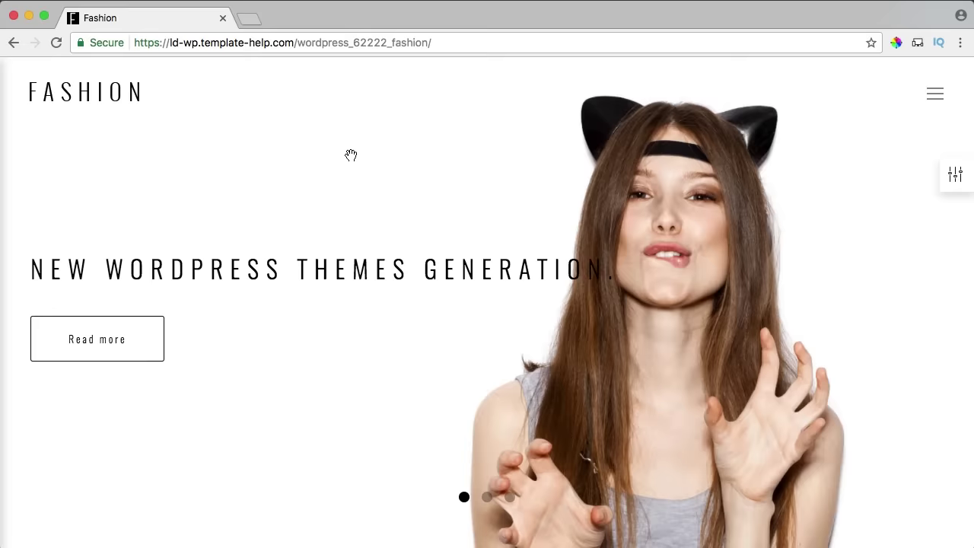
scroll(350, 155, down, 4)
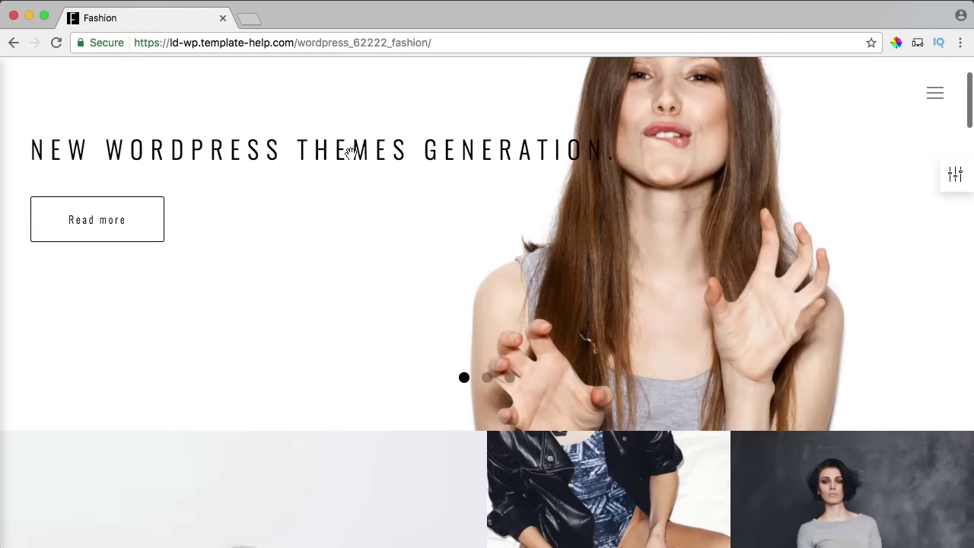
Scroll through the fashion, loan, furniture and Lawyer demo homepages.
scroll(351, 154, down, 12)
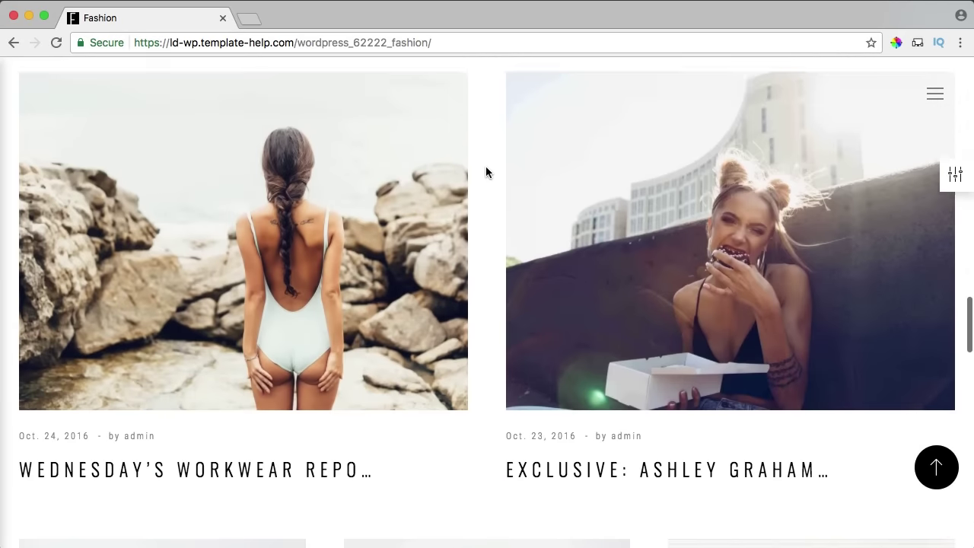
scroll(485, 171, down, 3)
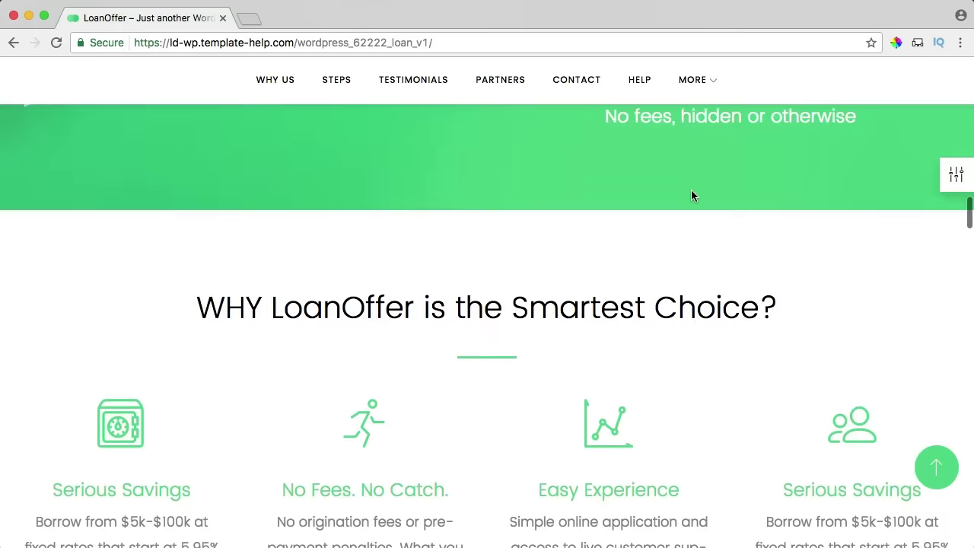
scroll(691, 191, down, 6)
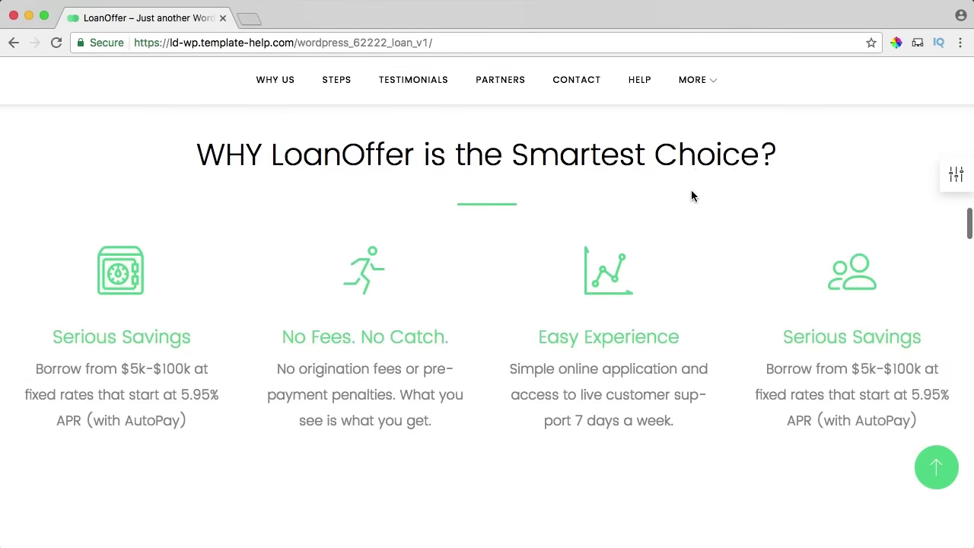
scroll(691, 190, down, 15)
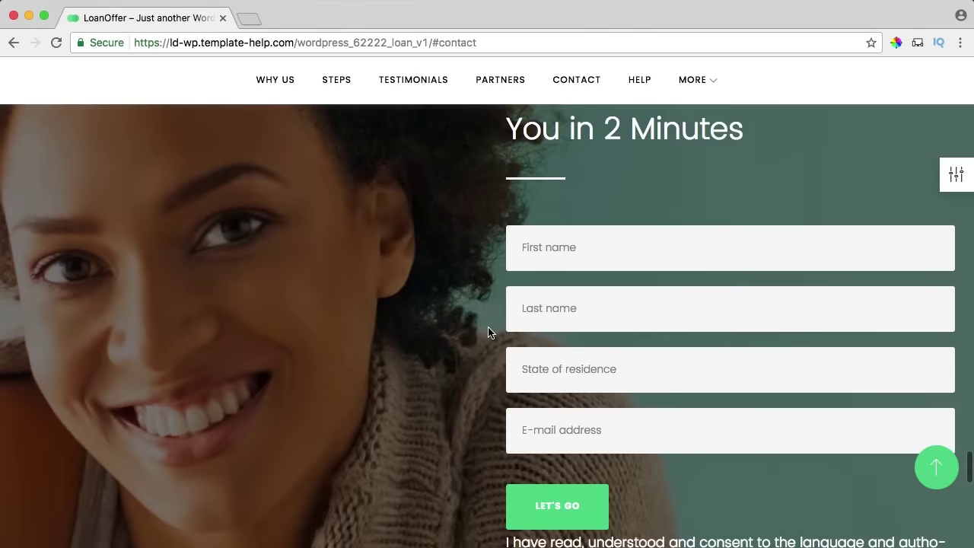
scroll(488, 331, down, 3)
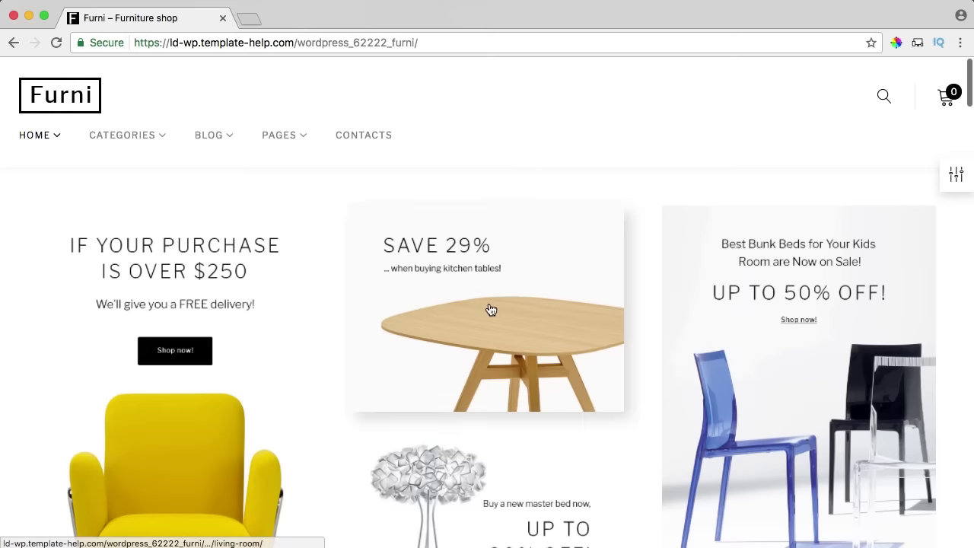
scroll(748, 311, down, 12)
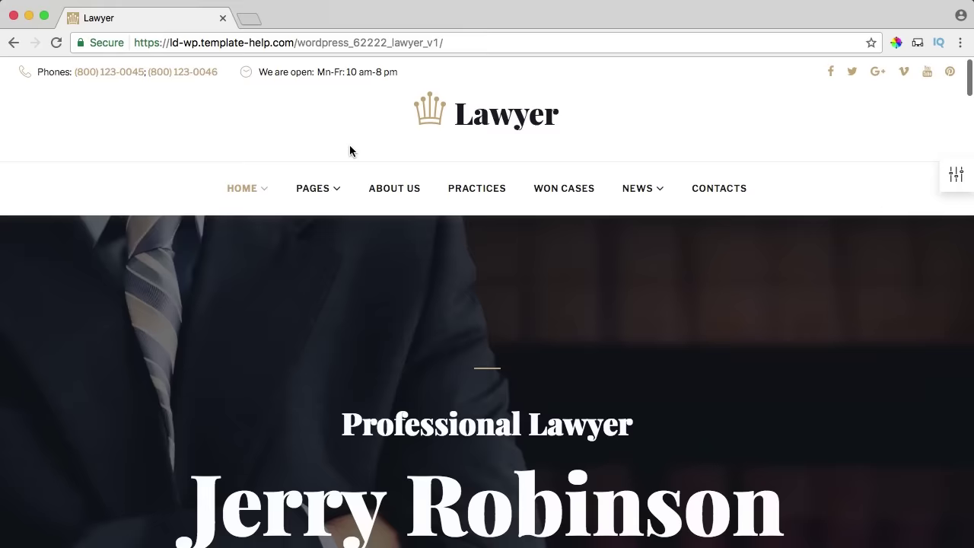
mouse_move(315, 191)
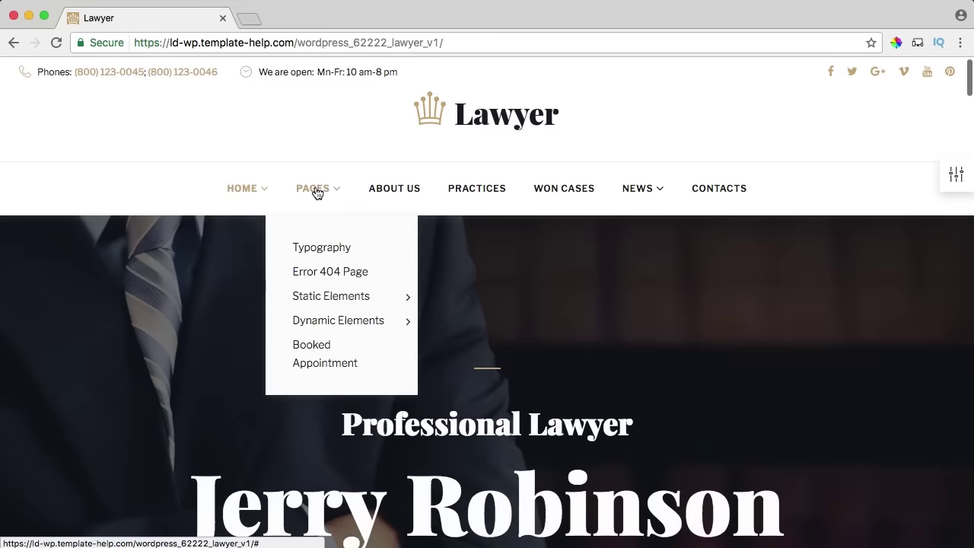
scroll(322, 191, down, 4)
scroll(322, 190, down, 10)
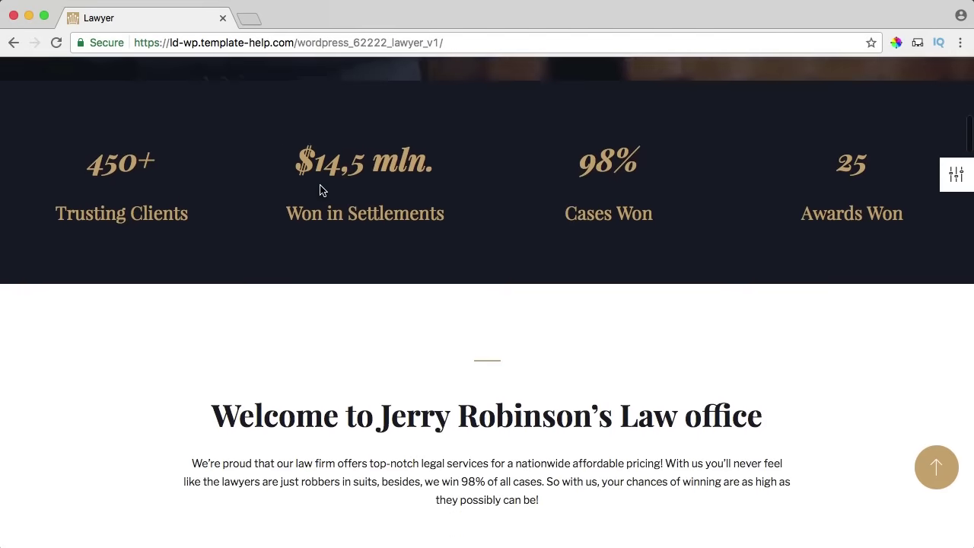
scroll(320, 185, down, 10)
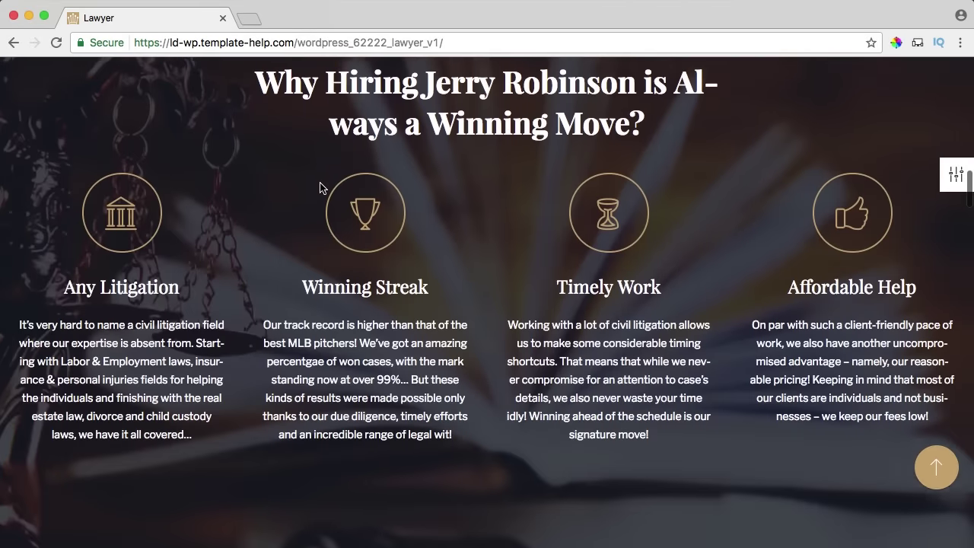
scroll(321, 188, down, 10)
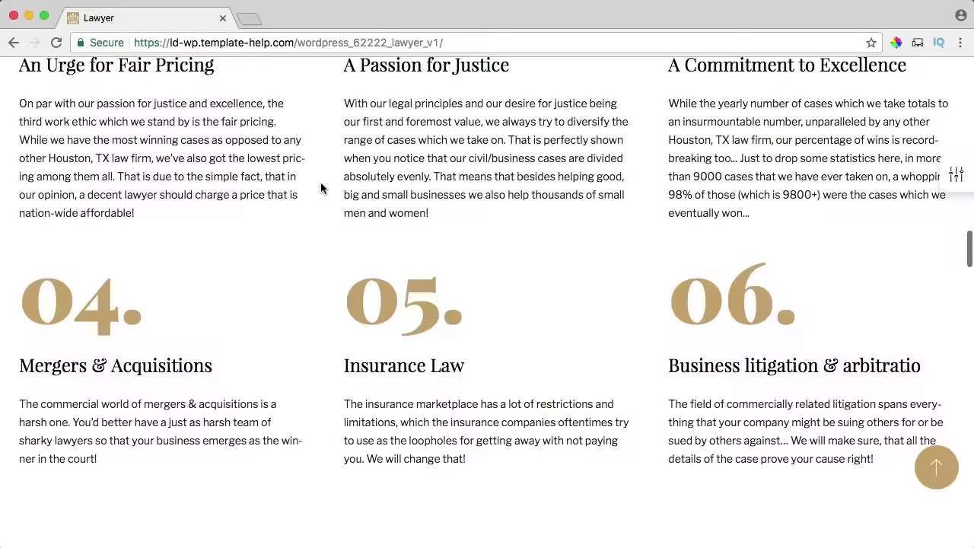
scroll(389, 164, down, 10)
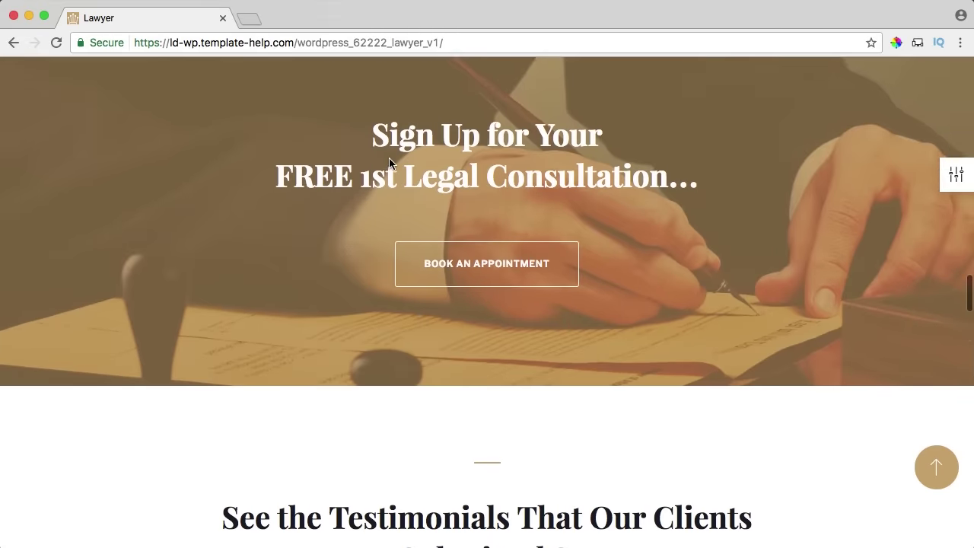
scroll(389, 163, down, 10)
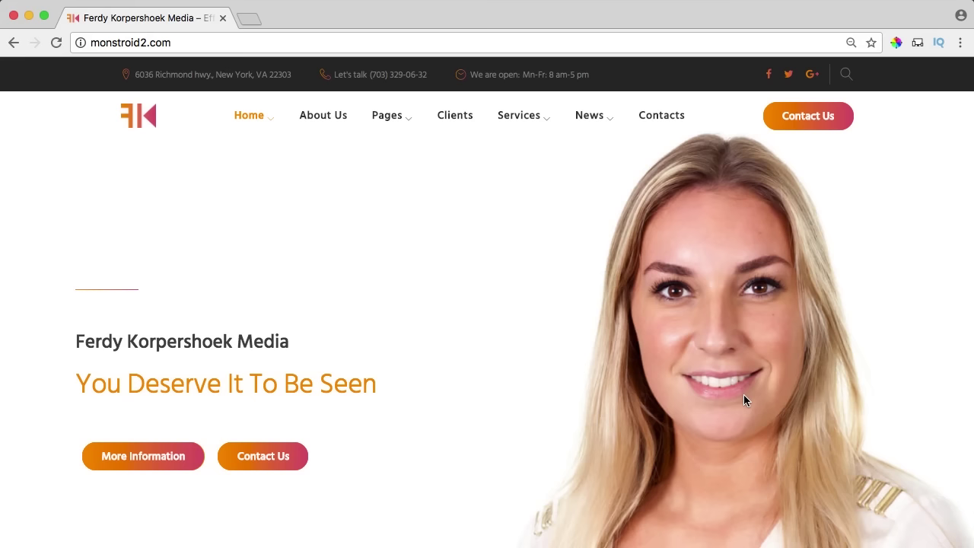
Scroll the monstroid2.com homepage to its footer and jump back to the top.
scroll(651, 263, down, 5)
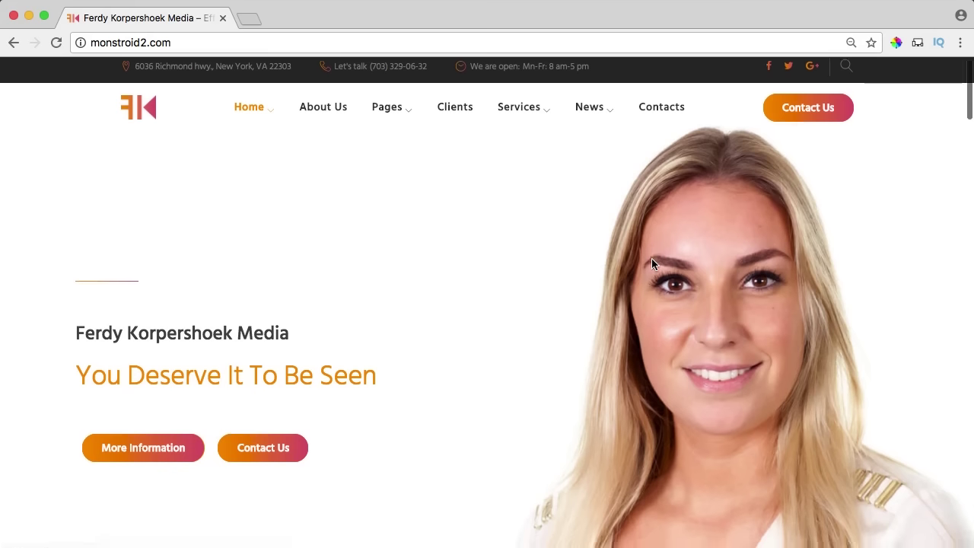
scroll(652, 264, down, 3)
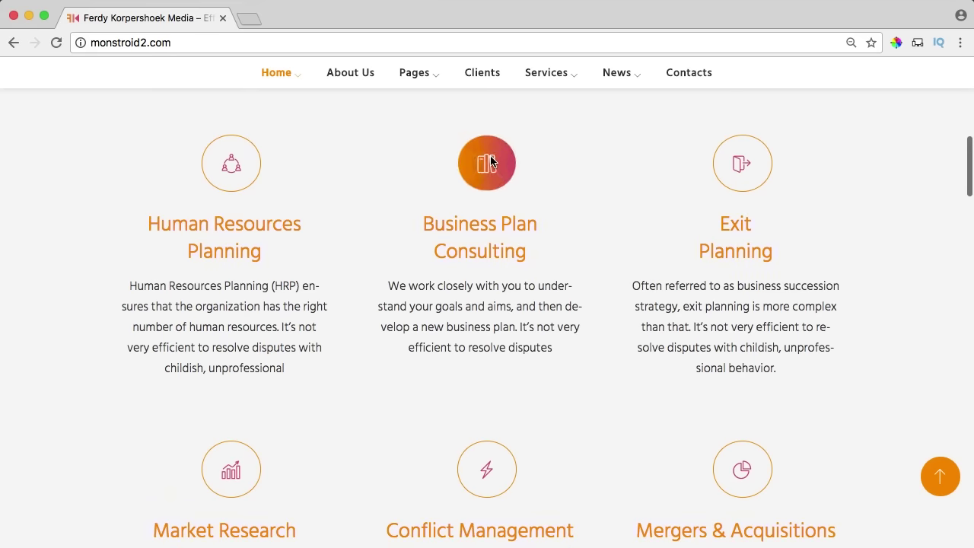
scroll(402, 227, down, 10)
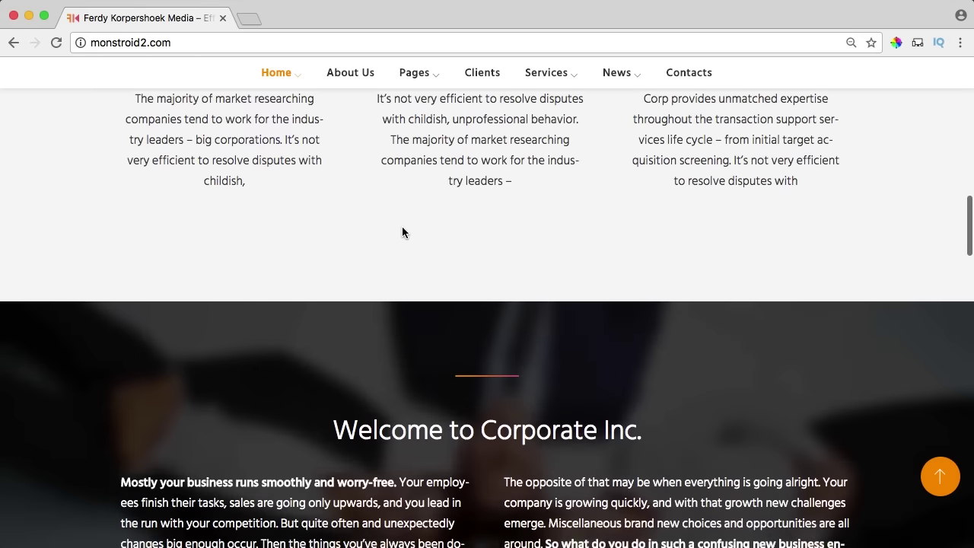
scroll(404, 226, down, 6)
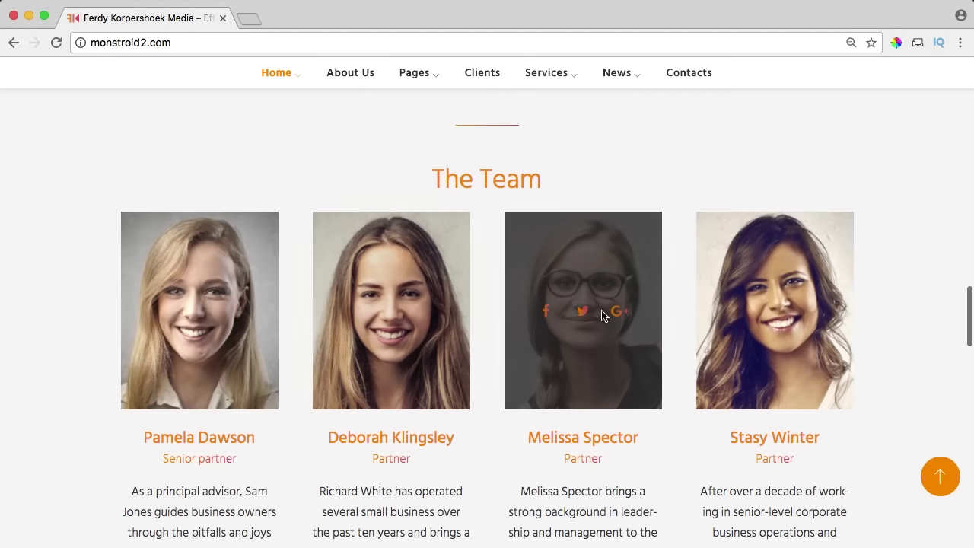
scroll(601, 315, down, 4)
scroll(601, 315, down, 8)
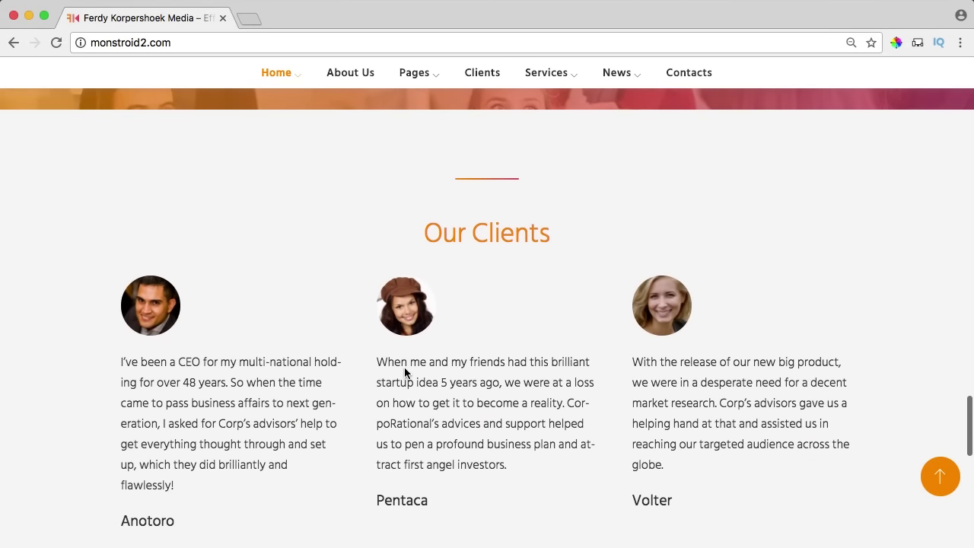
scroll(404, 373, down, 3)
scroll(404, 373, down, 3)
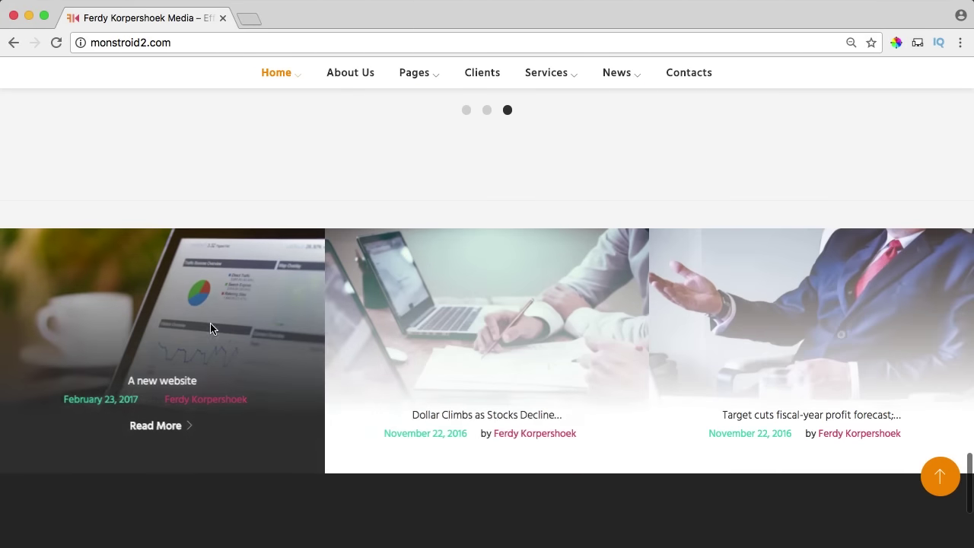
scroll(712, 327, down, 4)
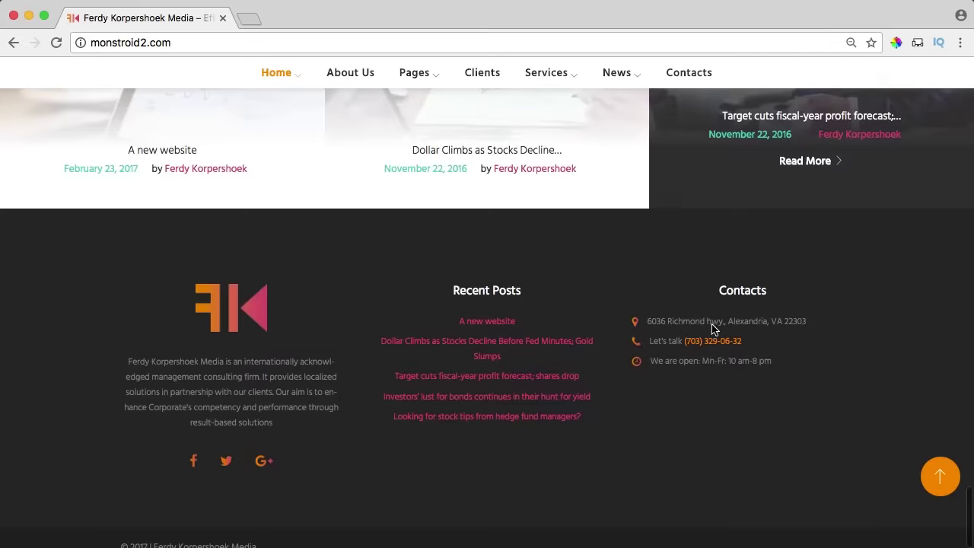
click(938, 480)
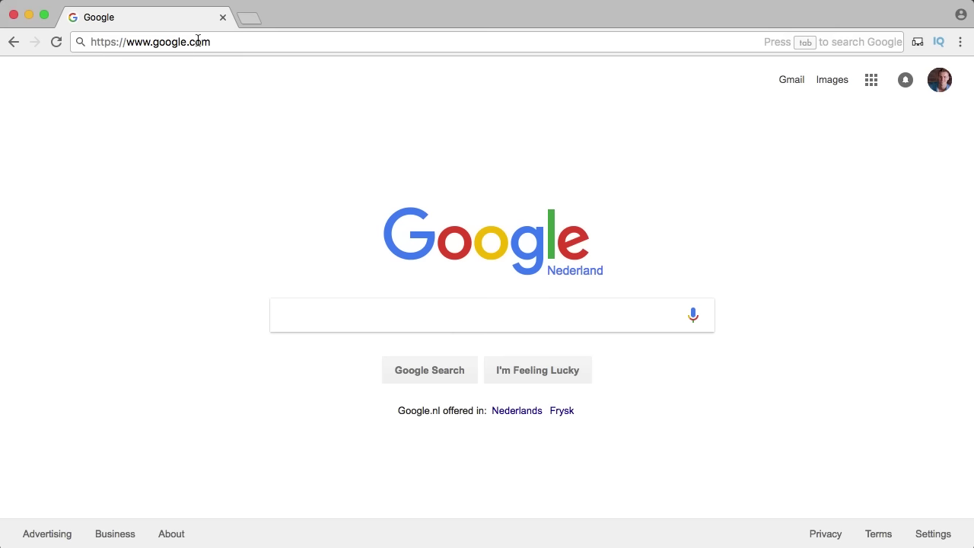
Go to hostgatordc.com.
text(hostgator)
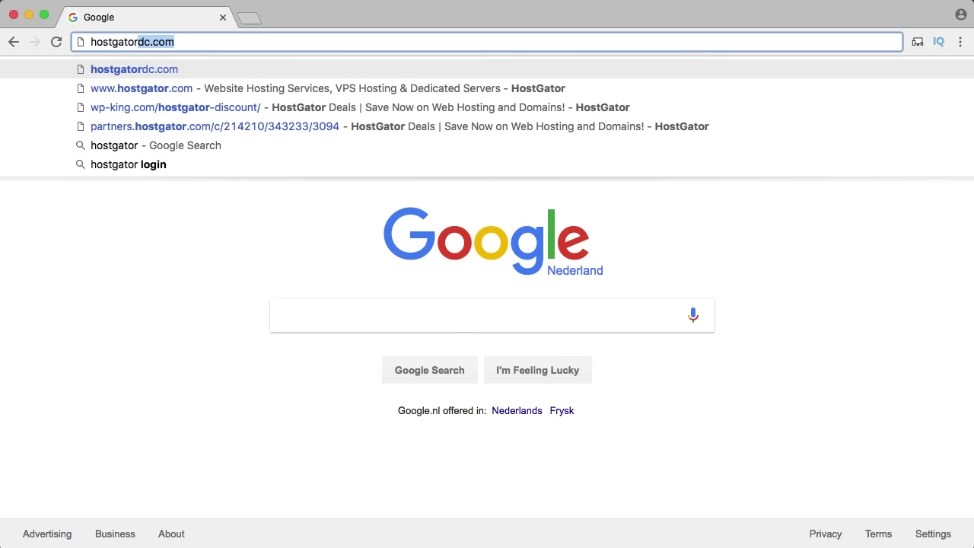
text(dc.com)
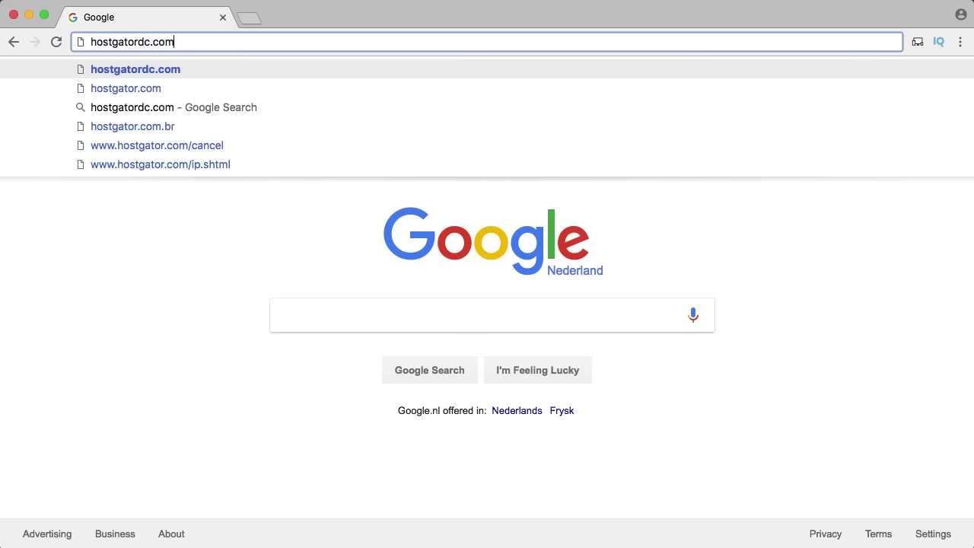
key(Return)
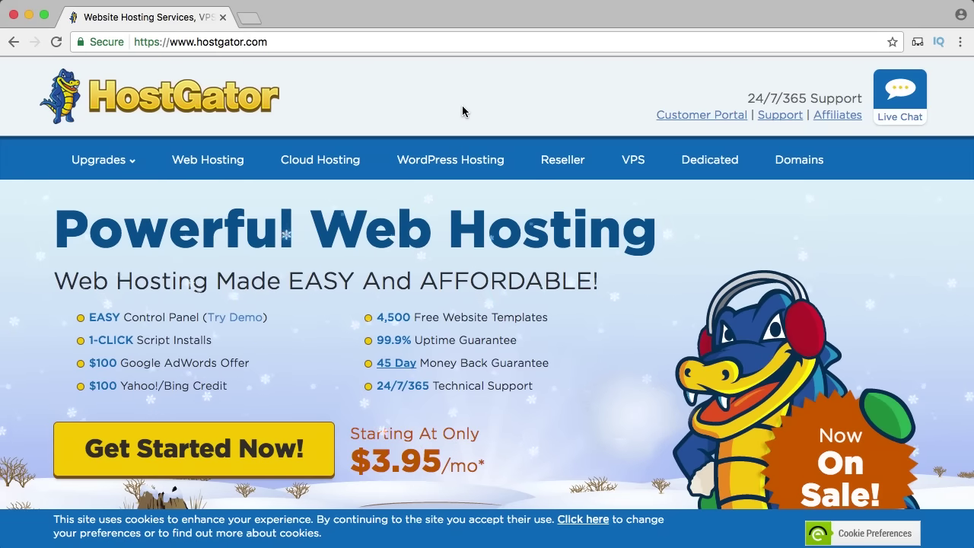
scroll(466, 112, down, 3)
scroll(461, 111, up, 3)
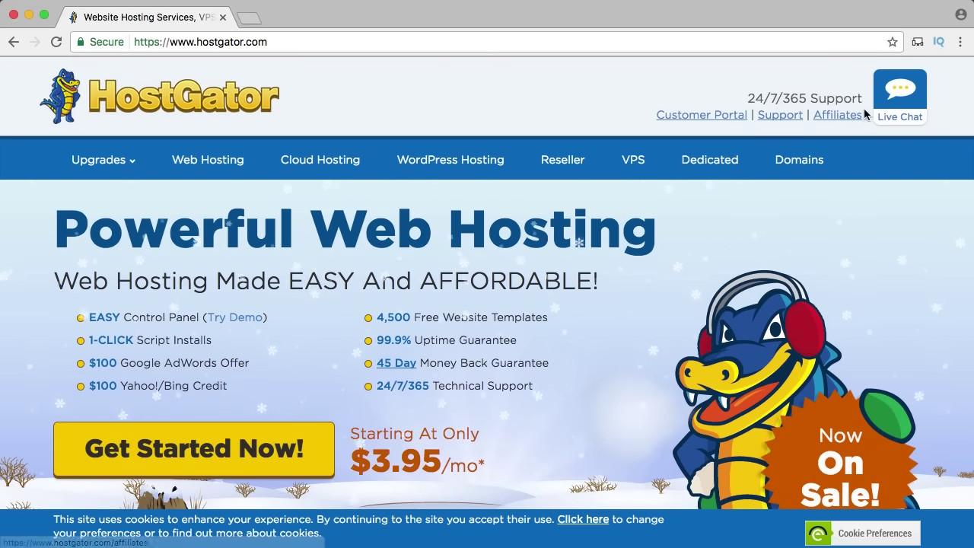
scroll(625, 92, down, 2)
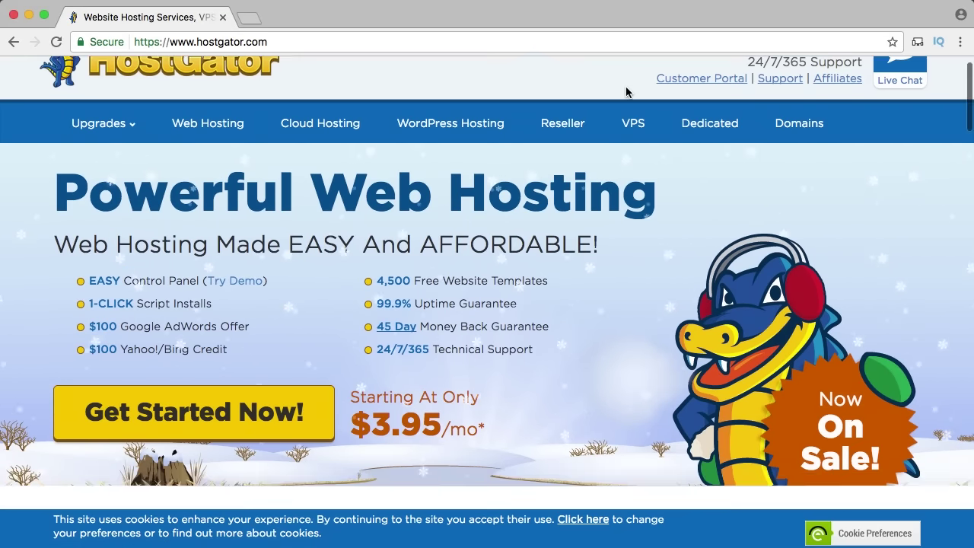
scroll(625, 92, up, 2)
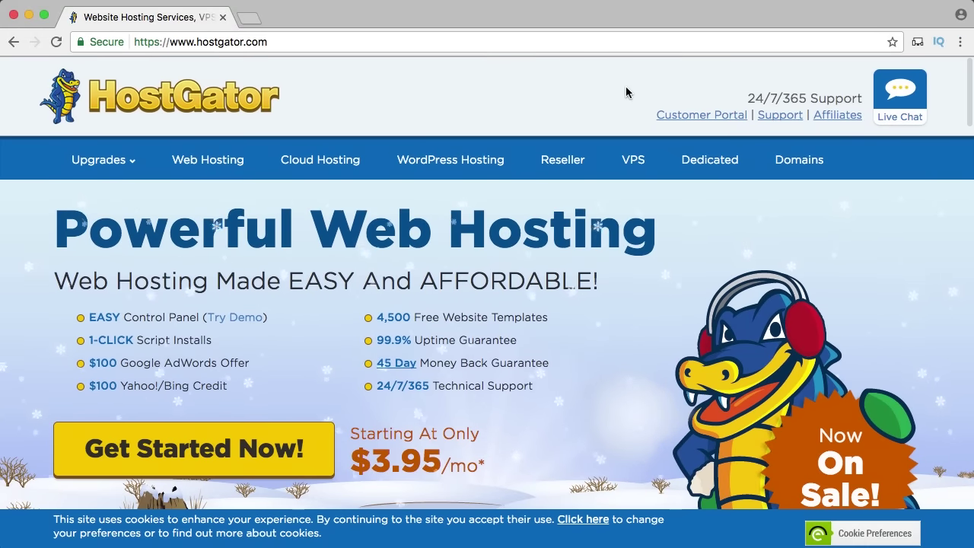
Open the Web Hosting page and compare the Hatchling and Baby plan prices.
click(210, 169)
scroll(440, 235, down, 3)
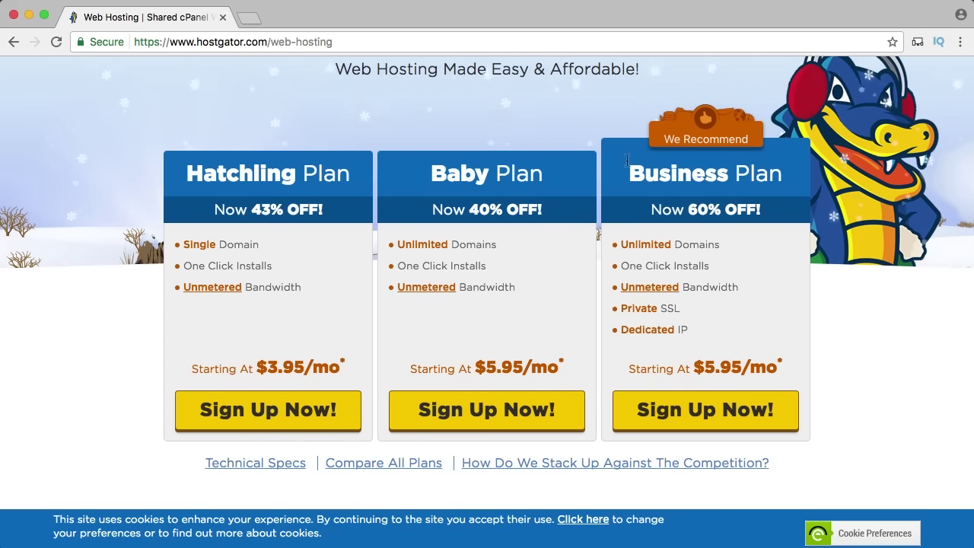
drag(651, 162, 798, 364)
click(797, 364)
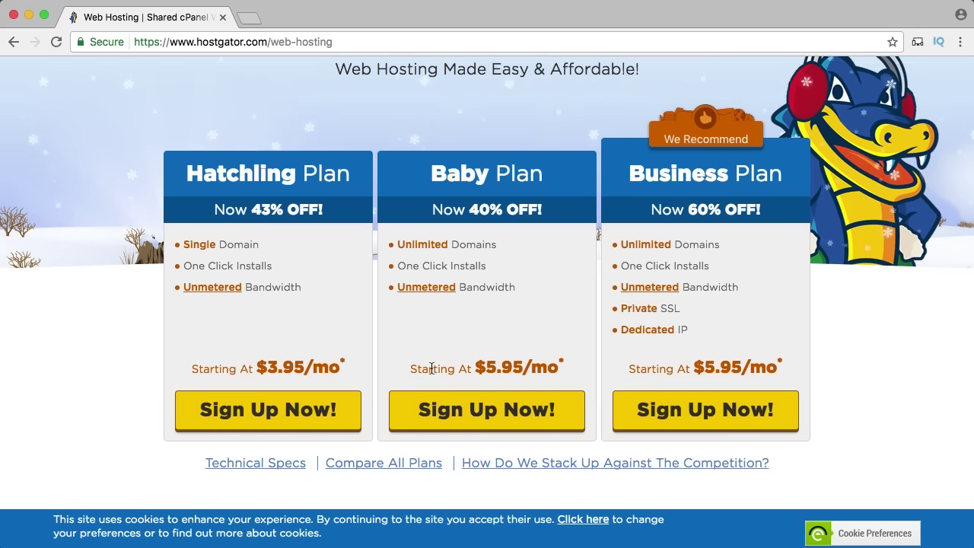
drag(476, 373, 539, 370)
click(544, 365)
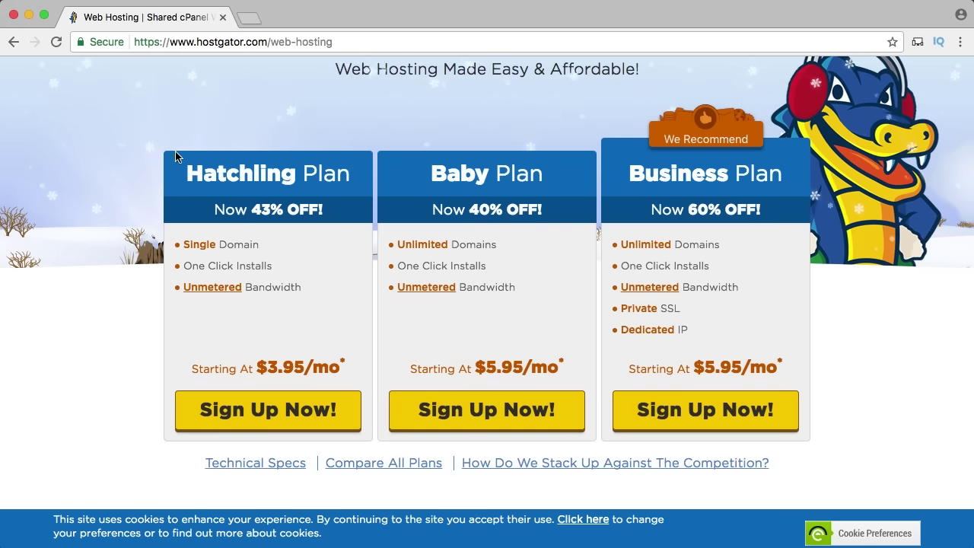
drag(175, 156, 269, 177)
click(260, 176)
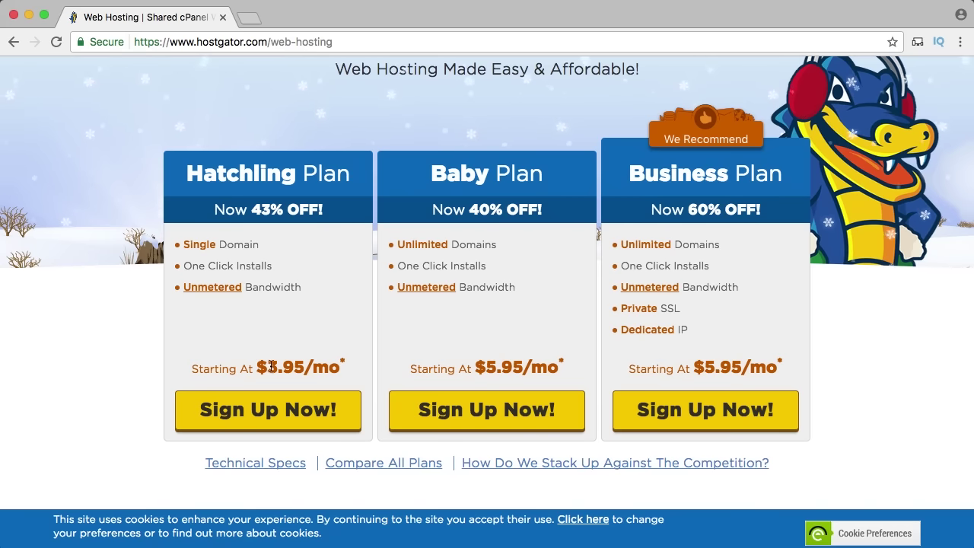
Start the Hatchling Plan signup with the register-a-new-domain option.
click(271, 412)
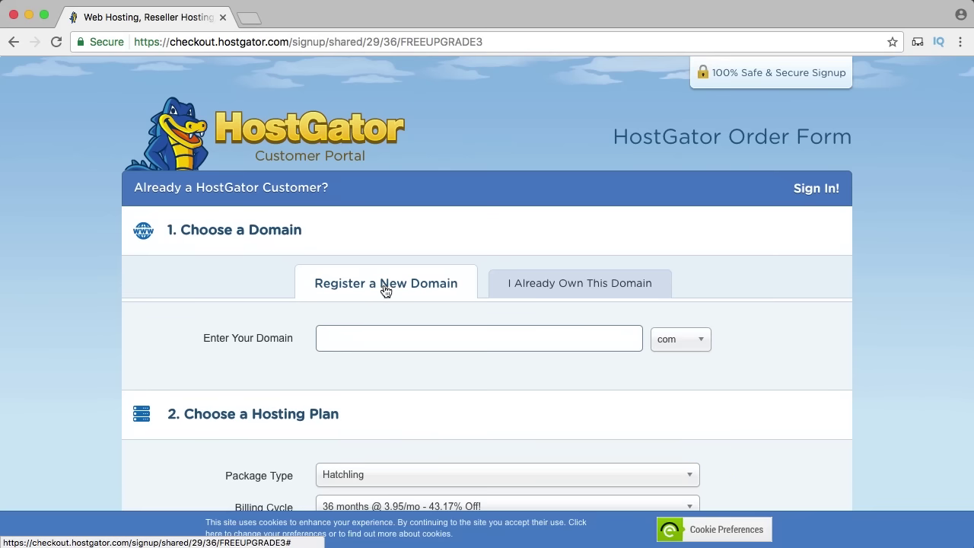
click(546, 285)
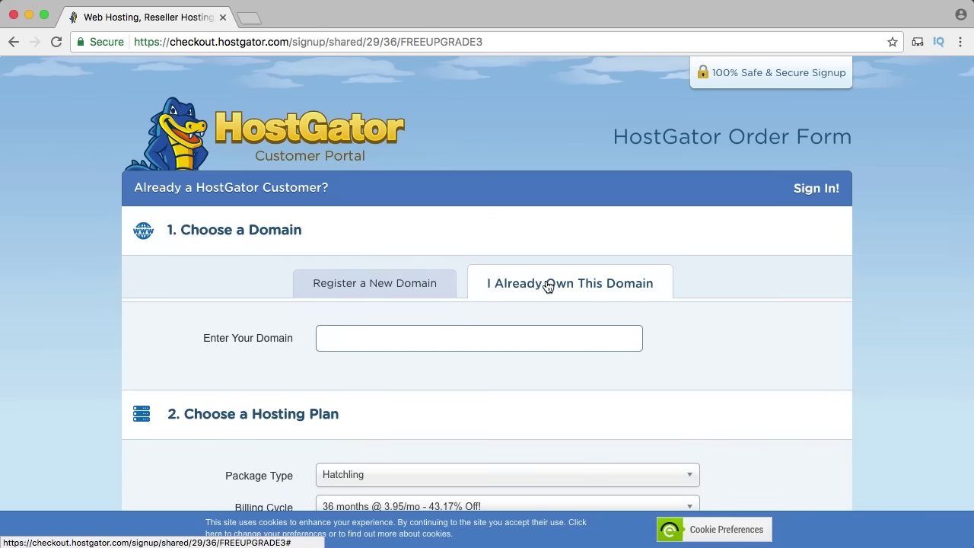
click(364, 289)
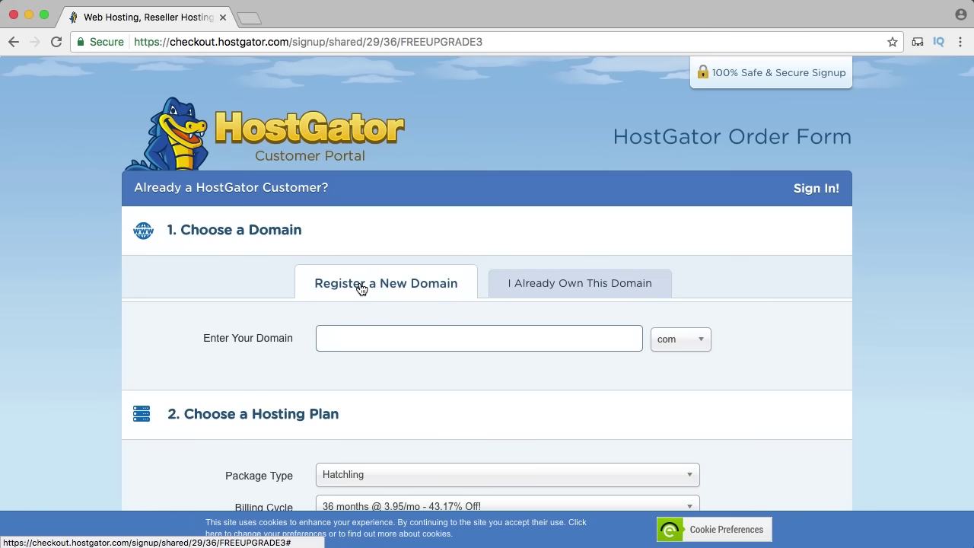
Search for monstroid2.com and add it as the primary domain.
click(388, 339)
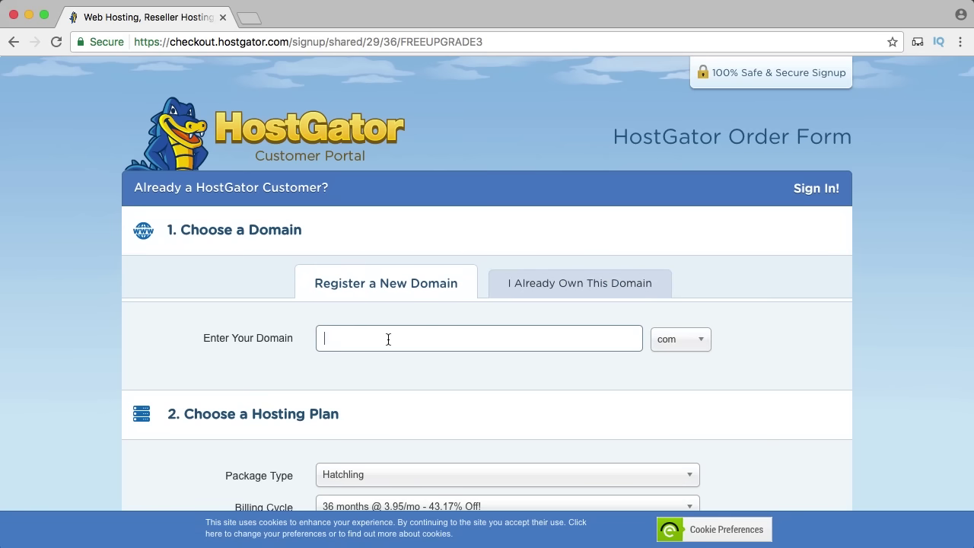
text(facebook)
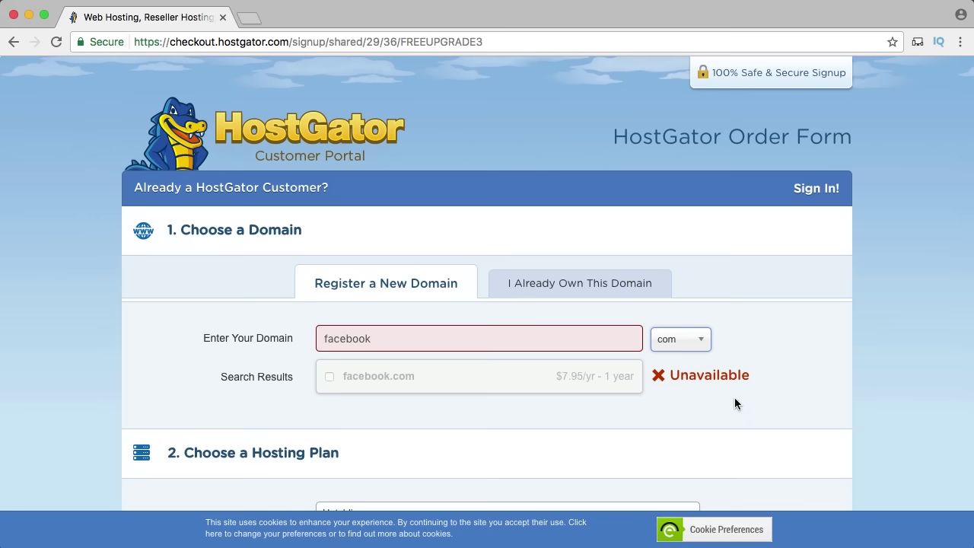
double_click(415, 337)
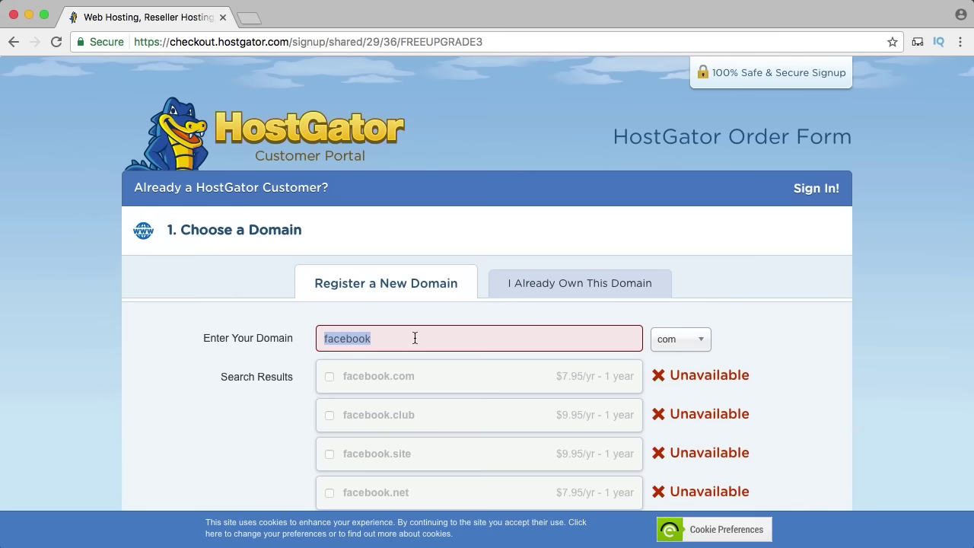
text(monstroid2)
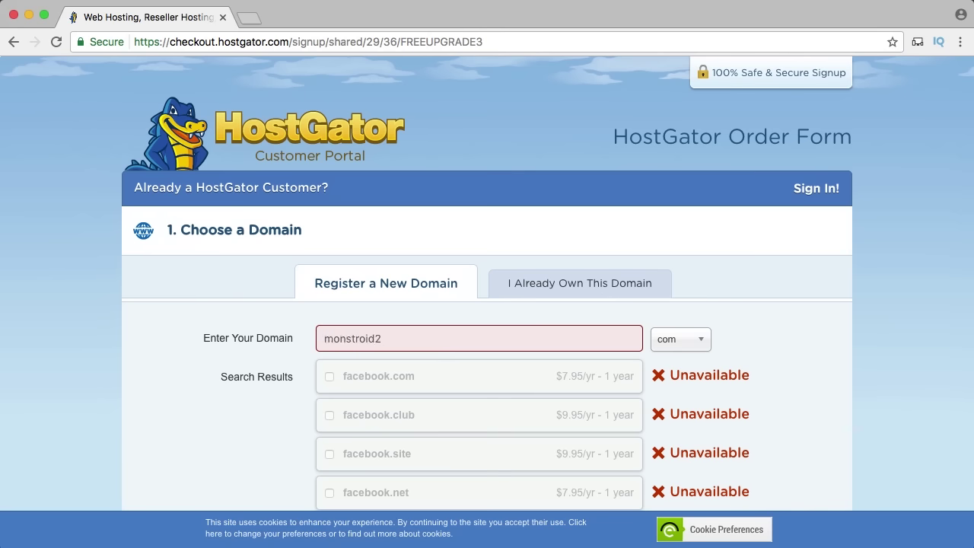
key(Tab)
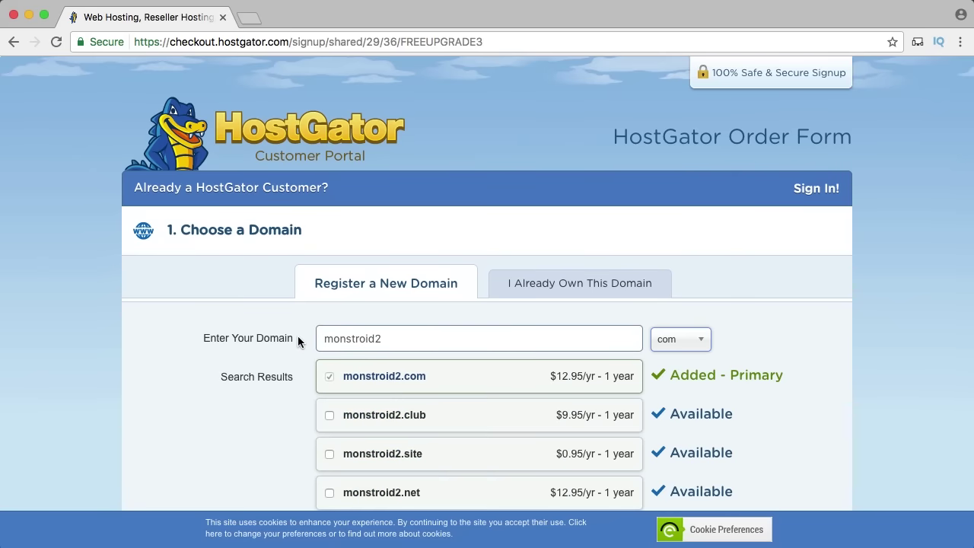
scroll(297, 335, down, 5)
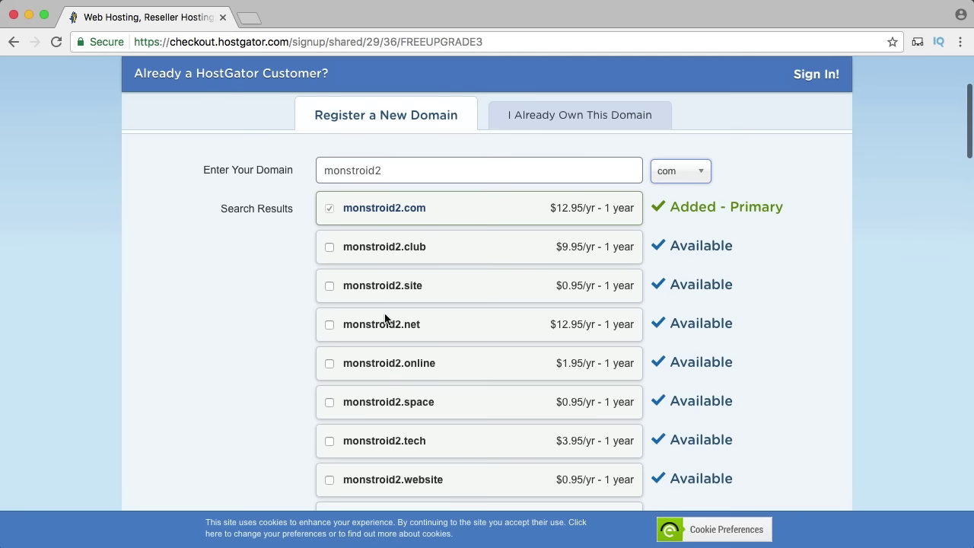
scroll(396, 307, down, 2)
scroll(395, 307, up, 2)
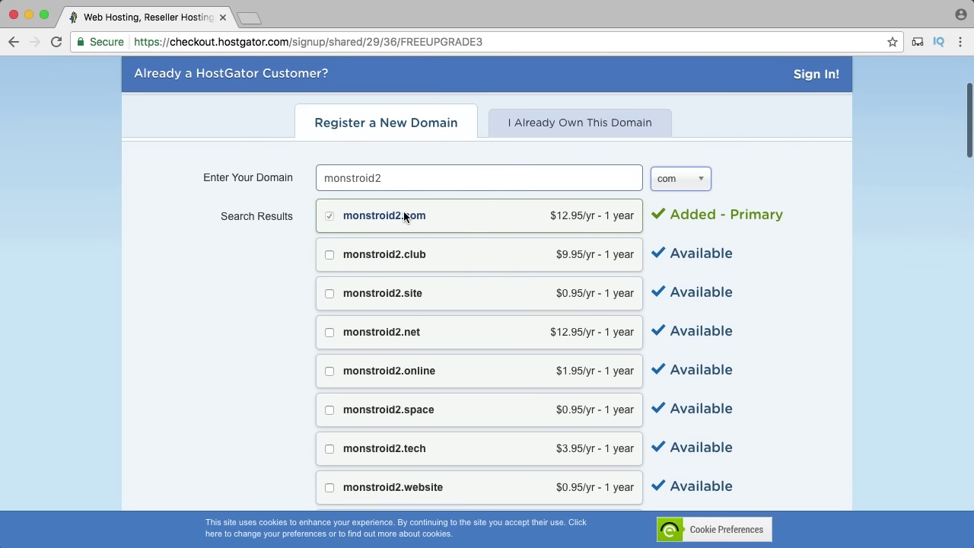
scroll(308, 261, down, 6)
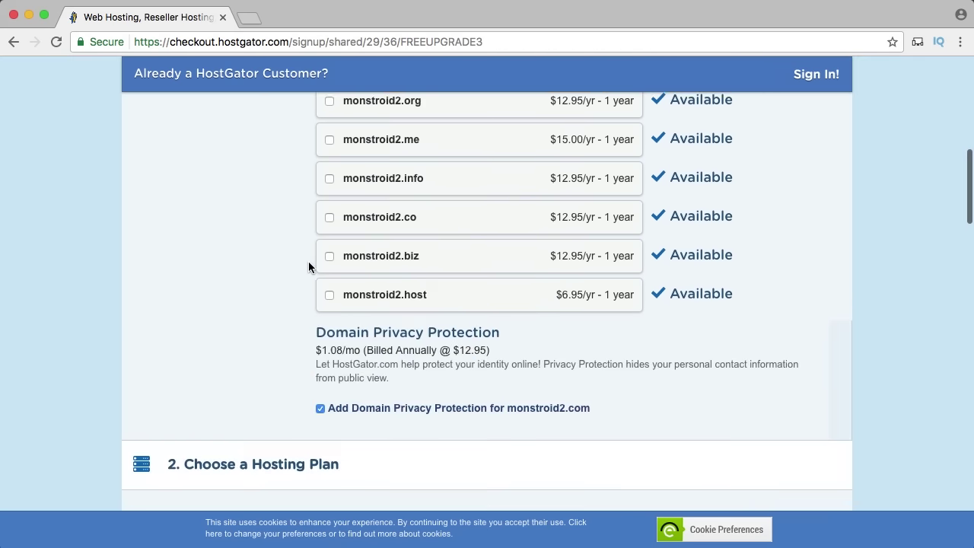
scroll(308, 261, down, 2)
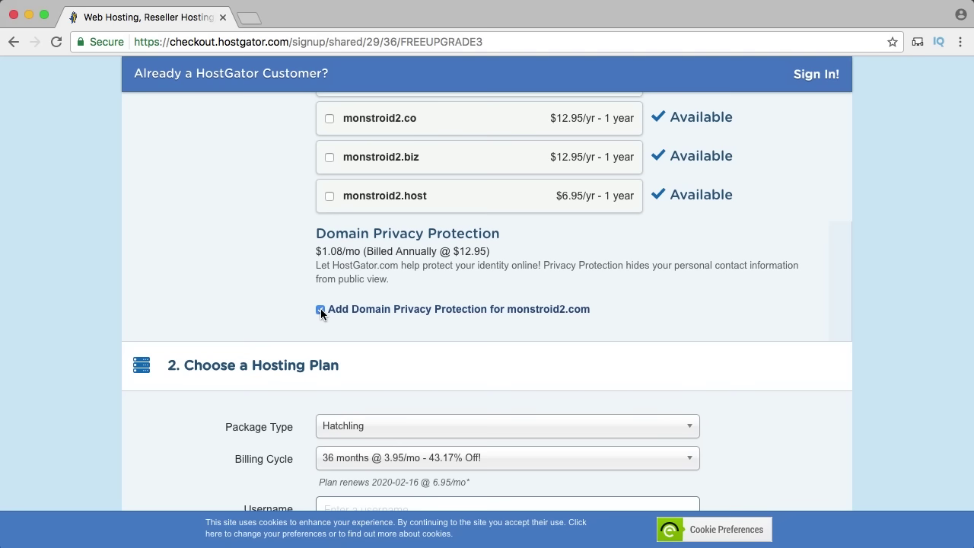
Turn off domain privacy protection and set billing to 3 months at 10.95/mo.
click(320, 309)
scroll(289, 274, down, 4)
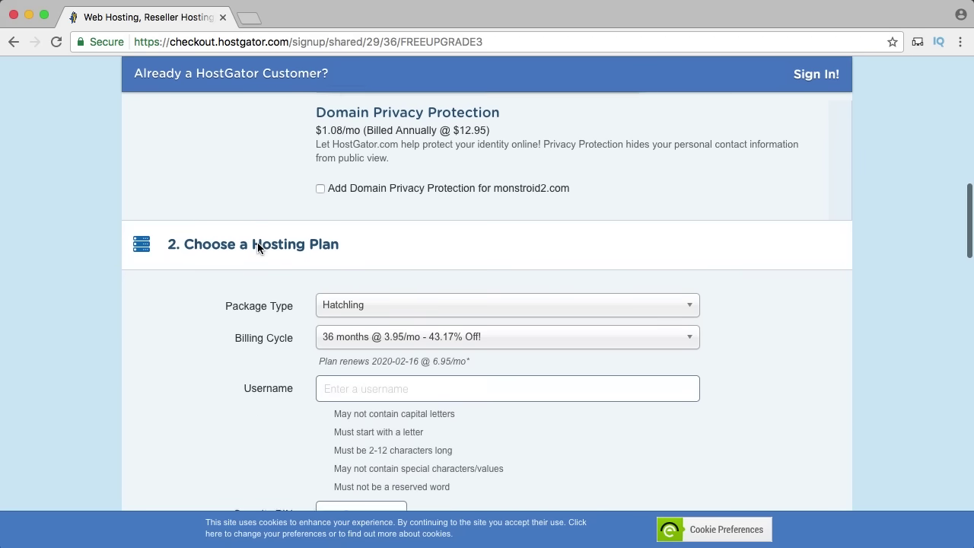
scroll(282, 255, down, 1)
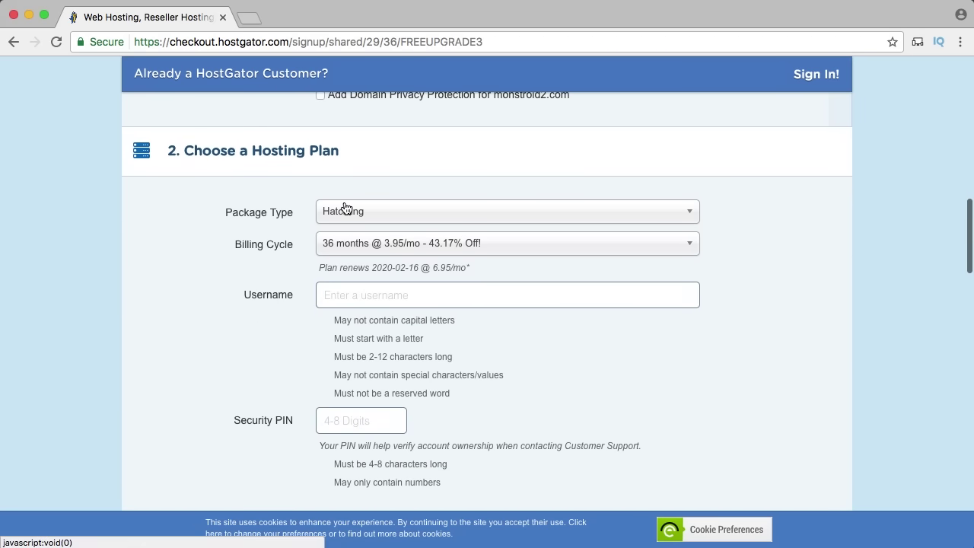
scroll(289, 213, down, 2)
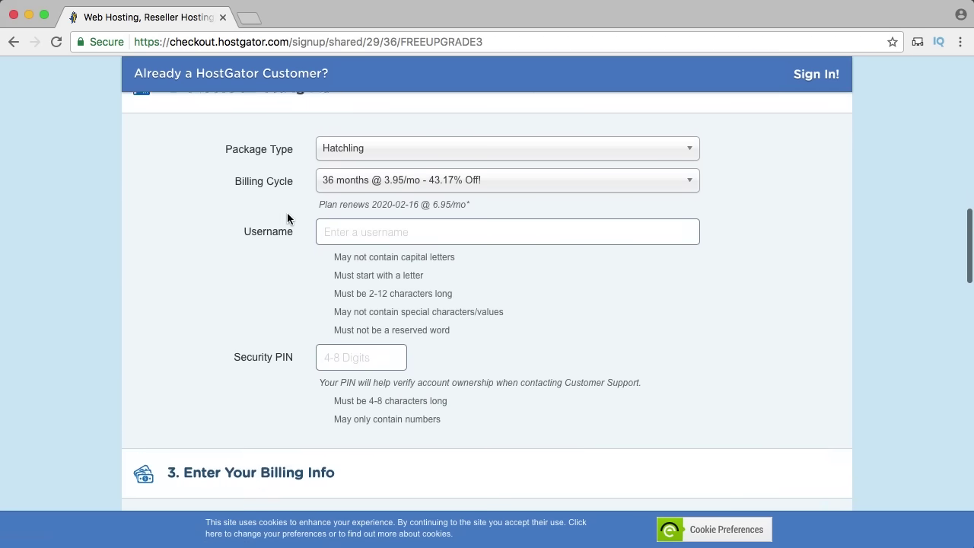
click(349, 179)
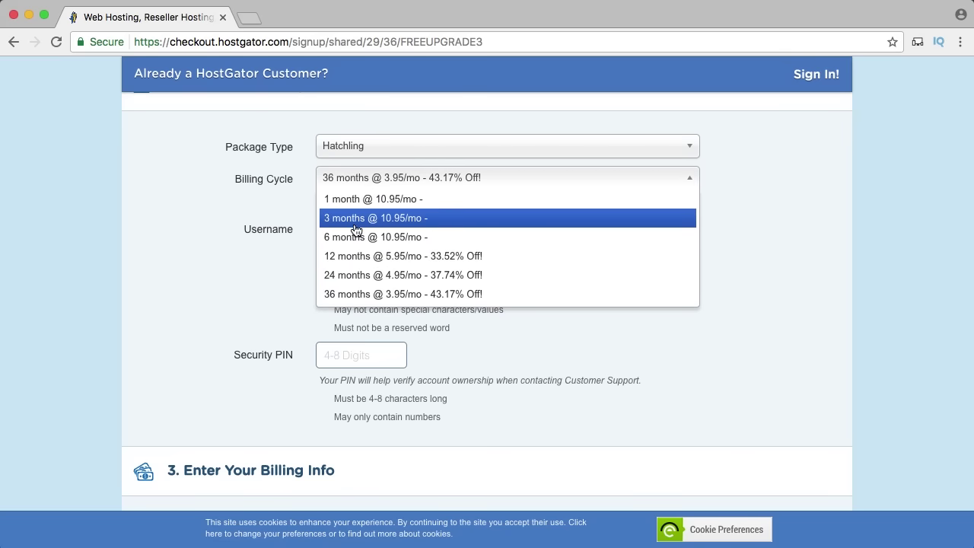
click(340, 221)
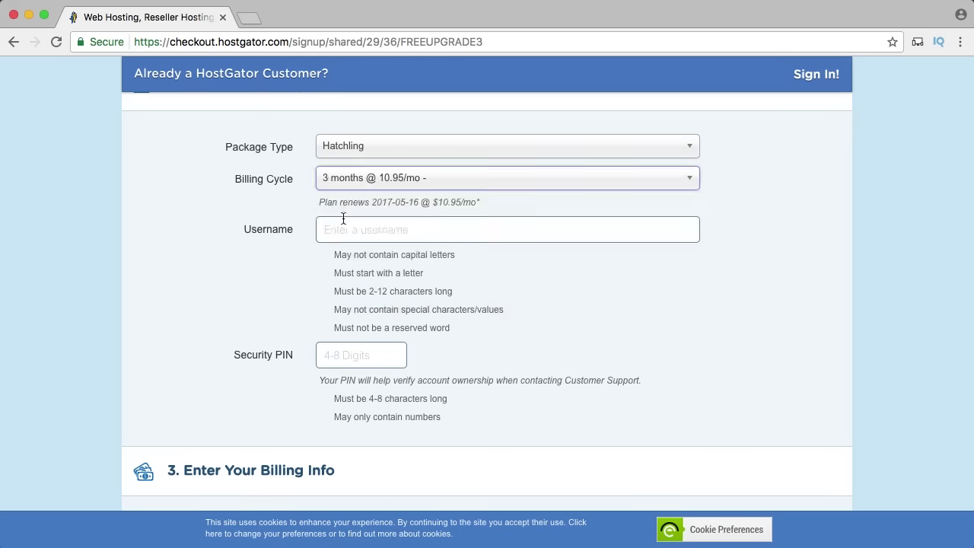
click(279, 198)
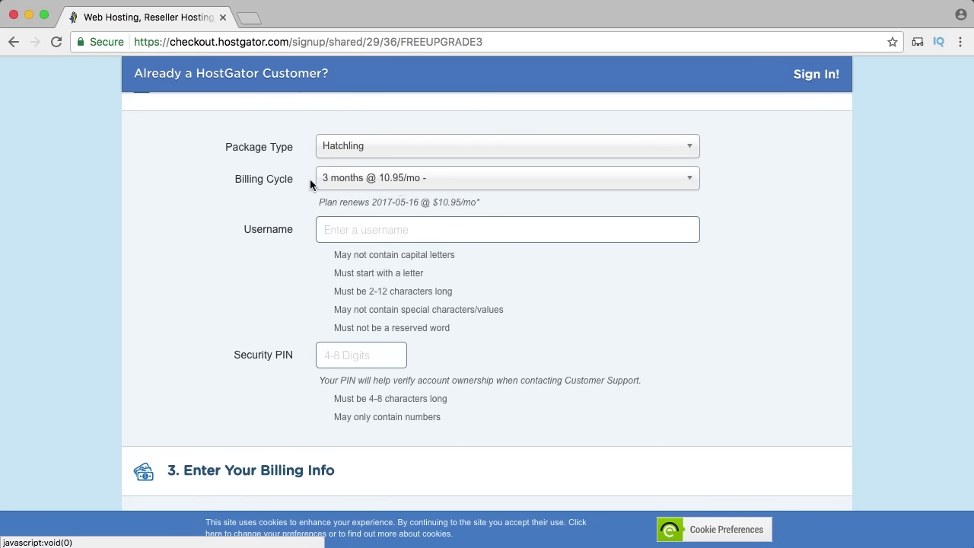
Enter an account username and security PIN.
scroll(304, 183, down, 3)
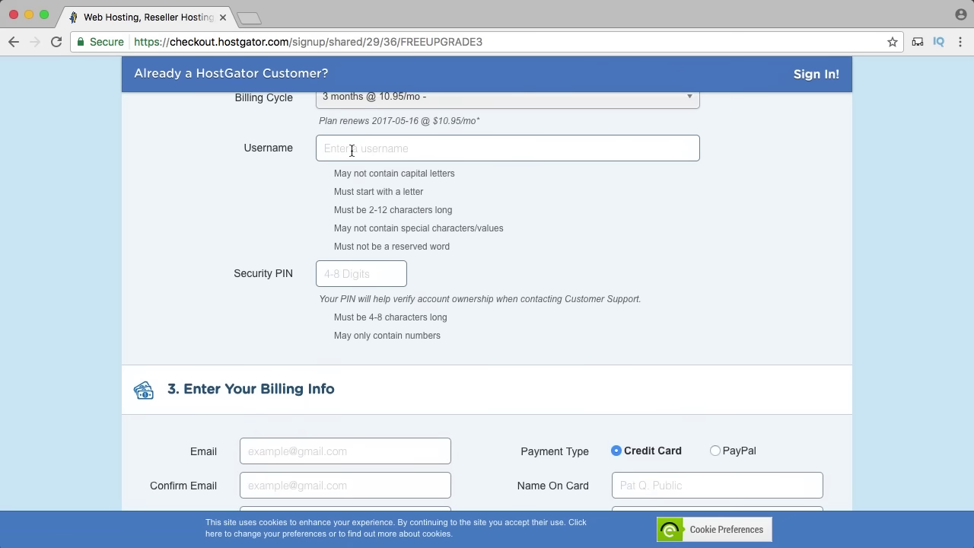
click(351, 150)
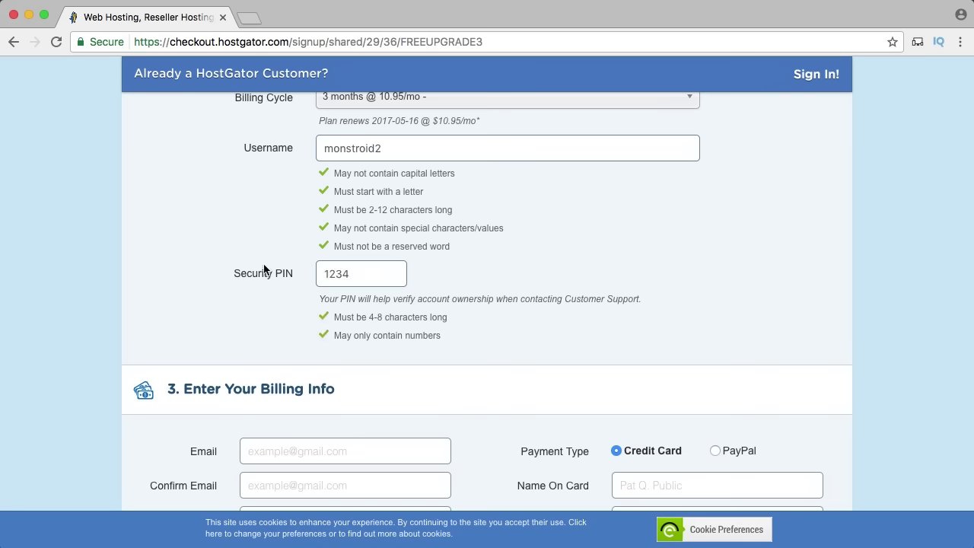
scroll(239, 260, down, 5)
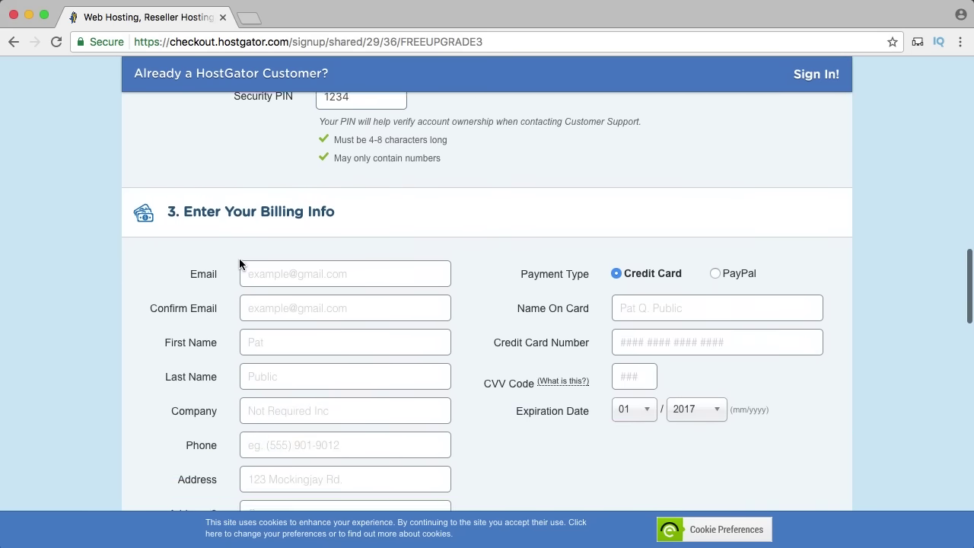
scroll(239, 263, down, 1)
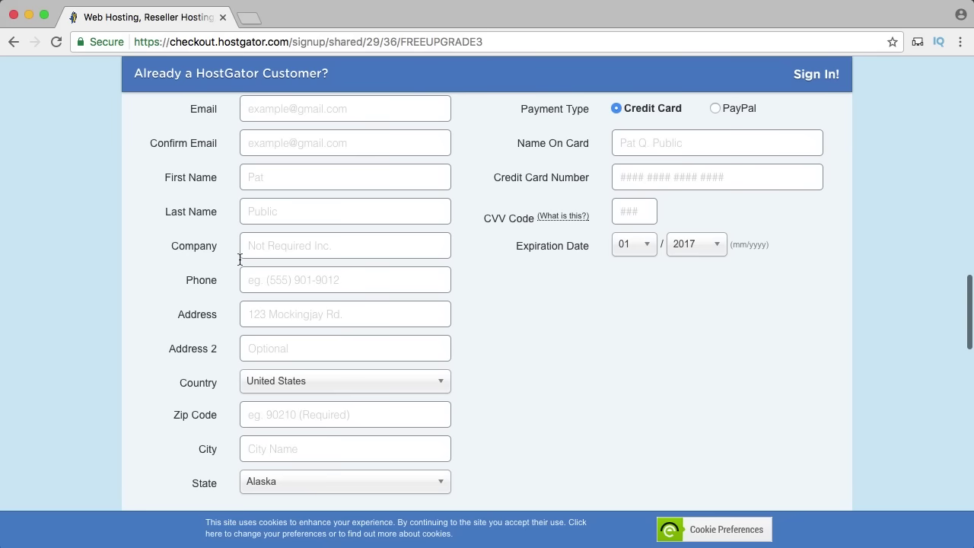
Fill in the billing e-mail and its confirmation, the contact's name and company details.
click(260, 109)
scroll(263, 118, up, 1)
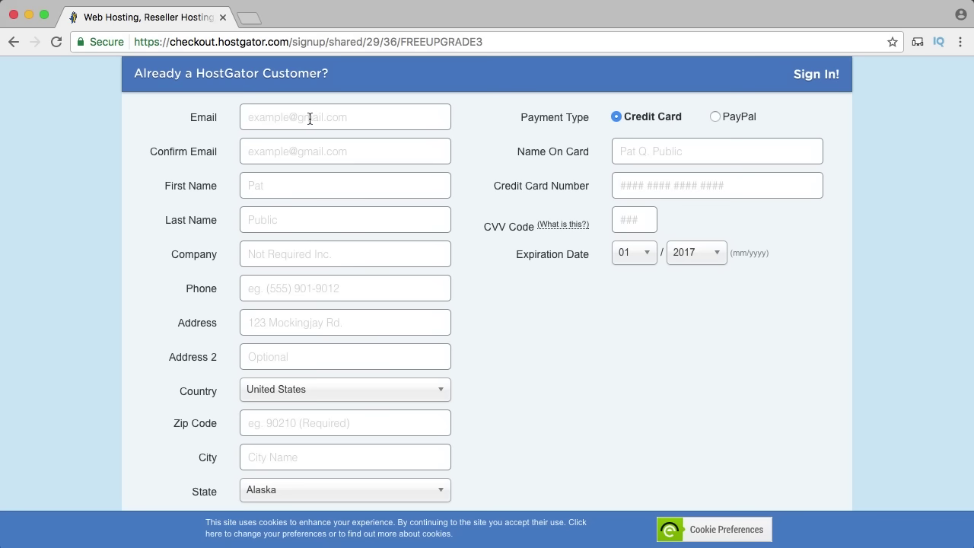
key(Tab)
key(Tab)
text(Ferdy	Korpershoek)
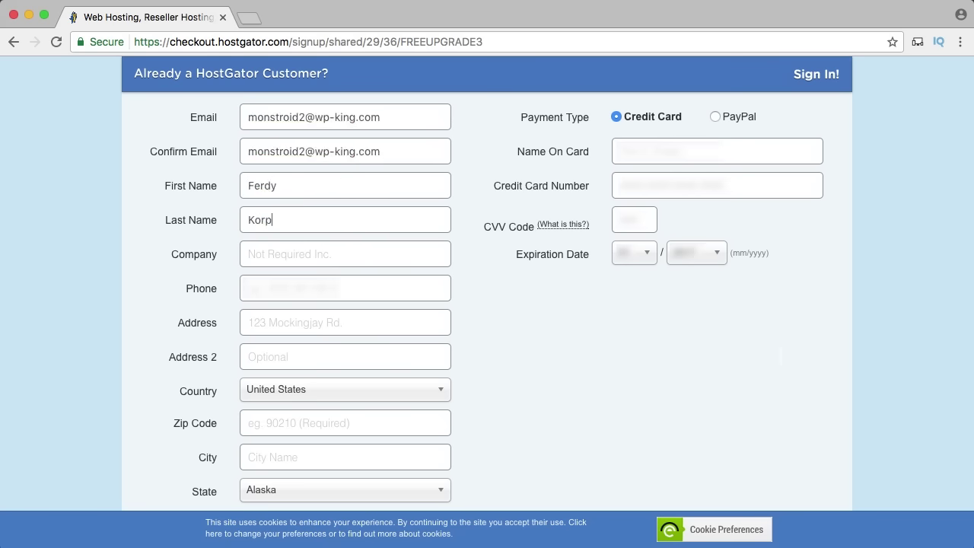
key(Tab)
text(Ferdy Korpershoek Media)
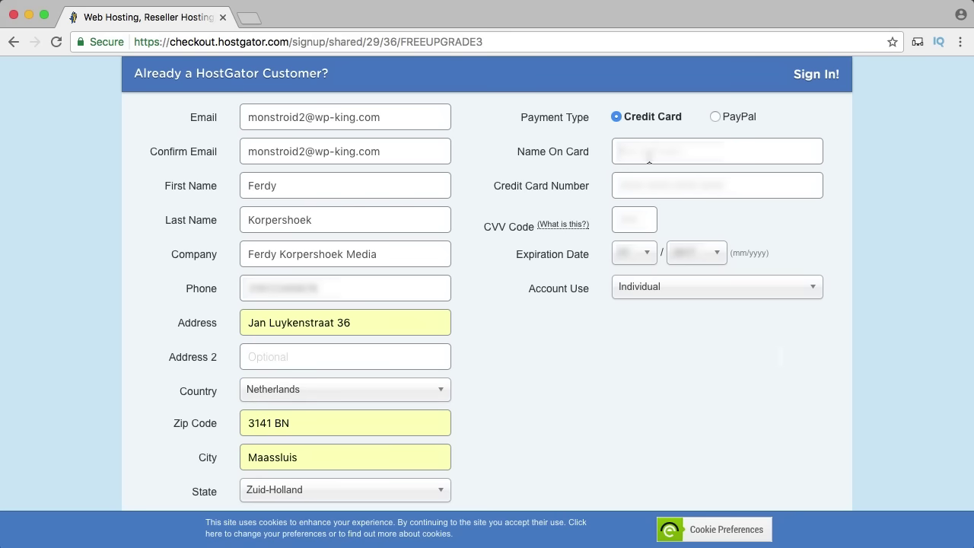
text(F Korpershoek)
Enter card number, CVV and expiry, set Account Use to Business, and add business name and VAT number.
key(Tab)
text(4111111111111111)
key(Tab)
text(123)
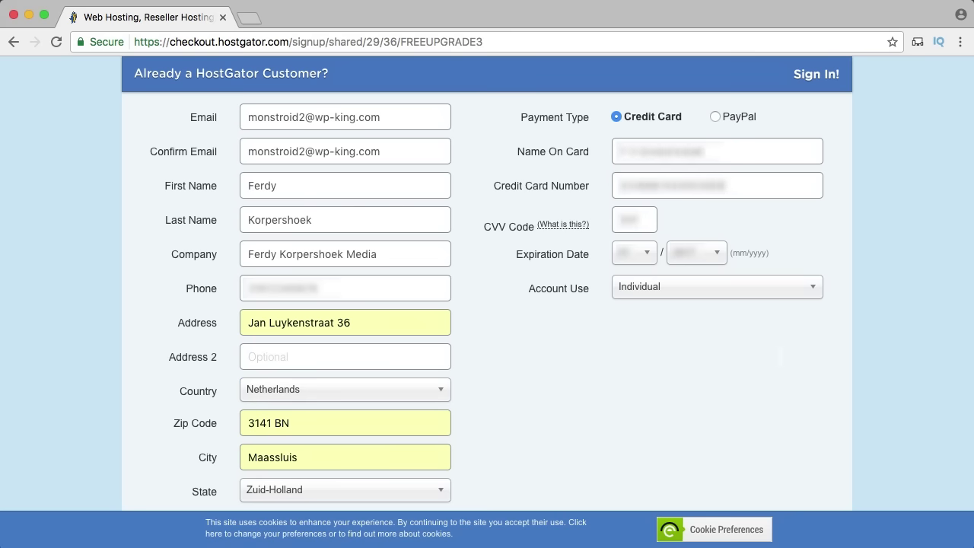
key(Tab)
key(Tab)
key(Tab)
key(space)
key(Down)
key(Return)
key(Tab)
key(Tab)
text(Ferdy Korpershoek Media)
key(Tab)
text(NL000000000B01)
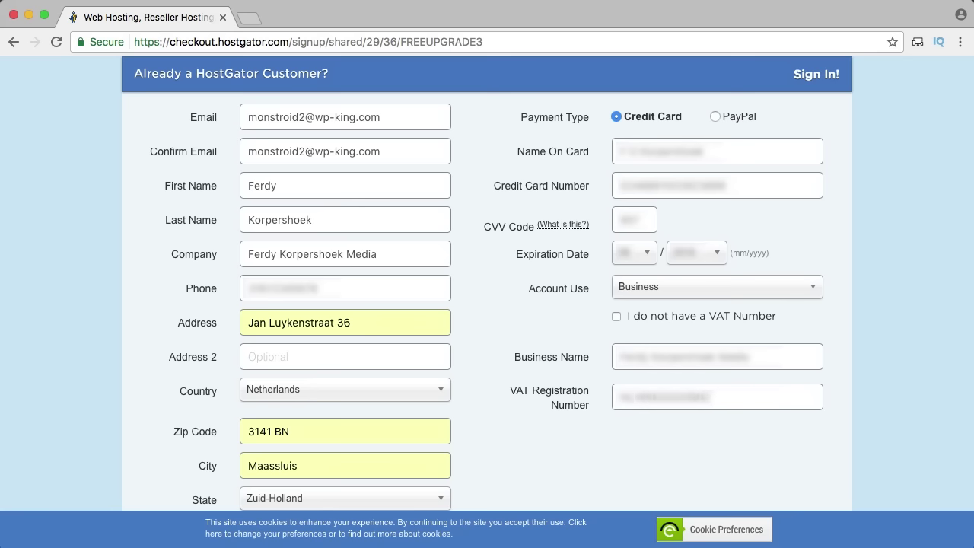
Uncheck the CodeGuard backup add-on, bringing the amount due to $45.80.
scroll(502, 299, down, 5)
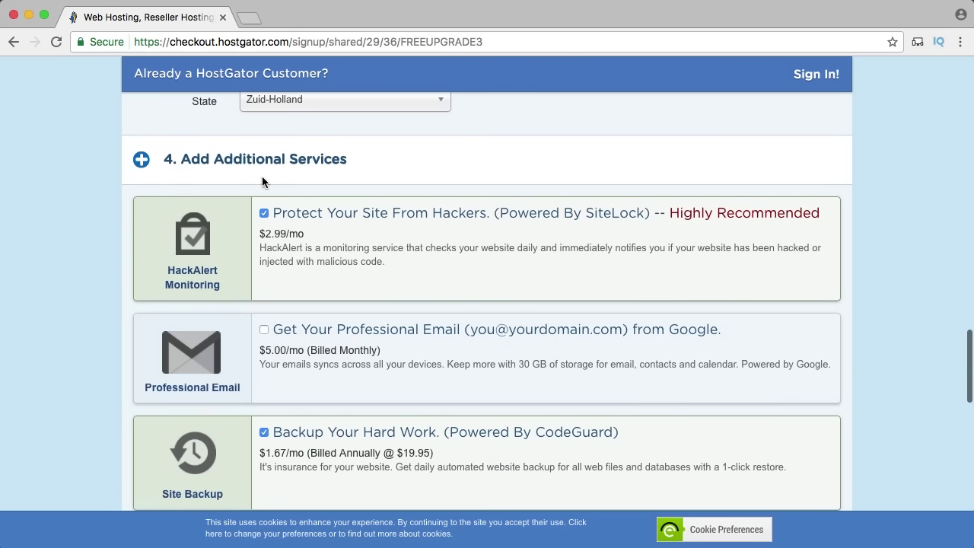
click(264, 213)
scroll(266, 219, down, 5)
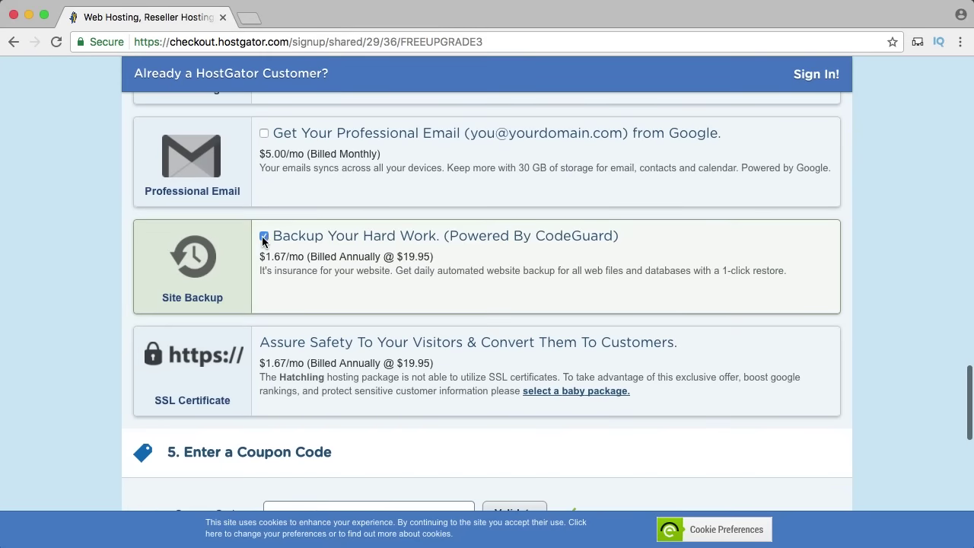
click(264, 236)
scroll(298, 248, up, 2)
scroll(298, 248, down, 4)
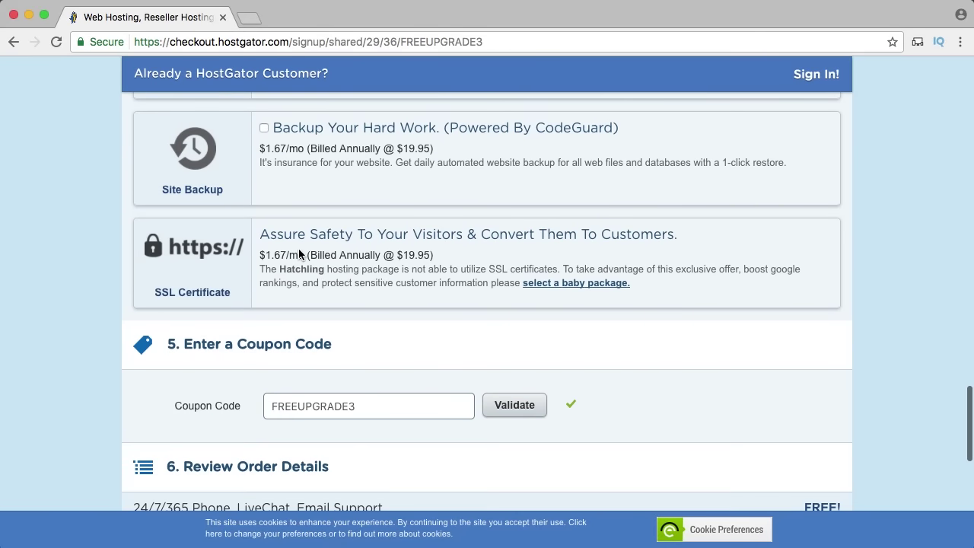
scroll(356, 232, down, 1)
scroll(356, 237, down, 4)
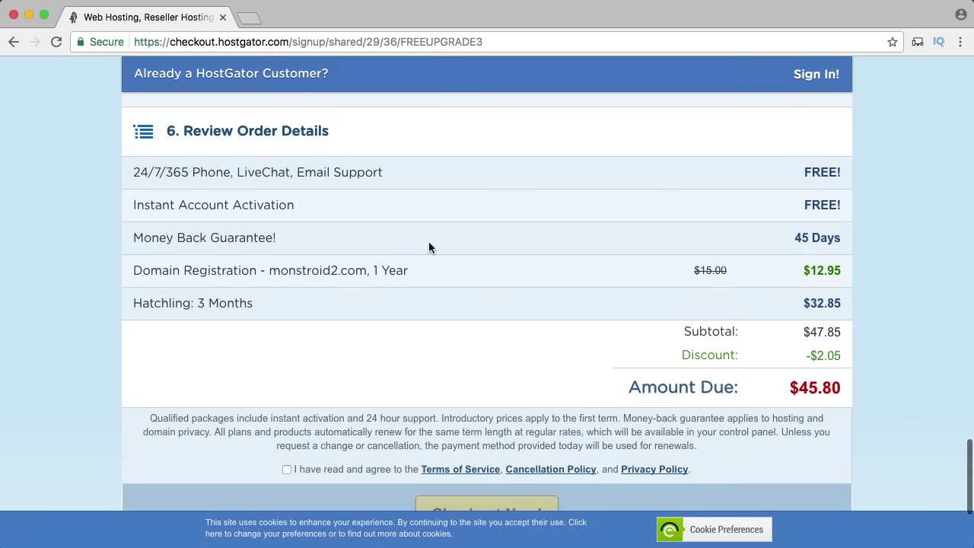
scroll(365, 228, up, 3)
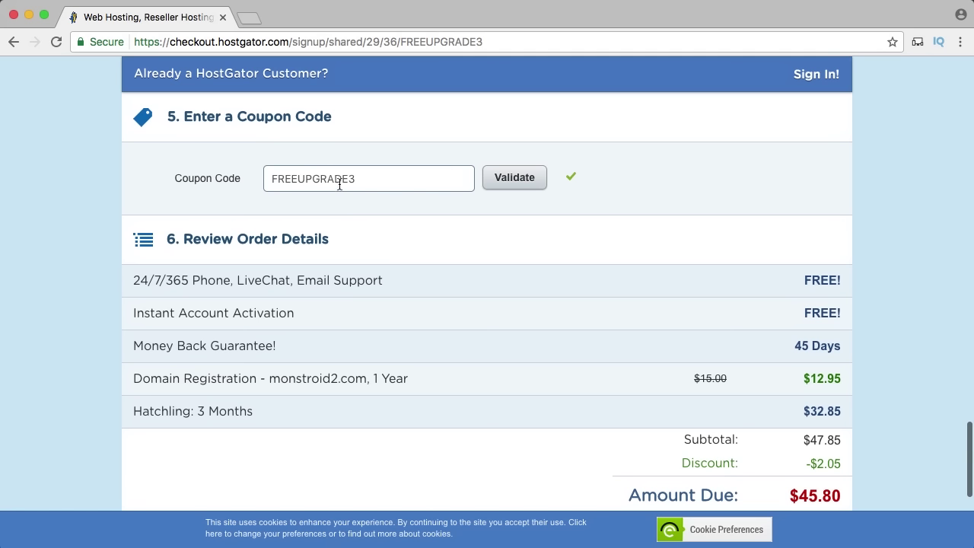
Replace coupon FREEUPGRADE3 with WordpressKing25 and validate it.
double_click(337, 180)
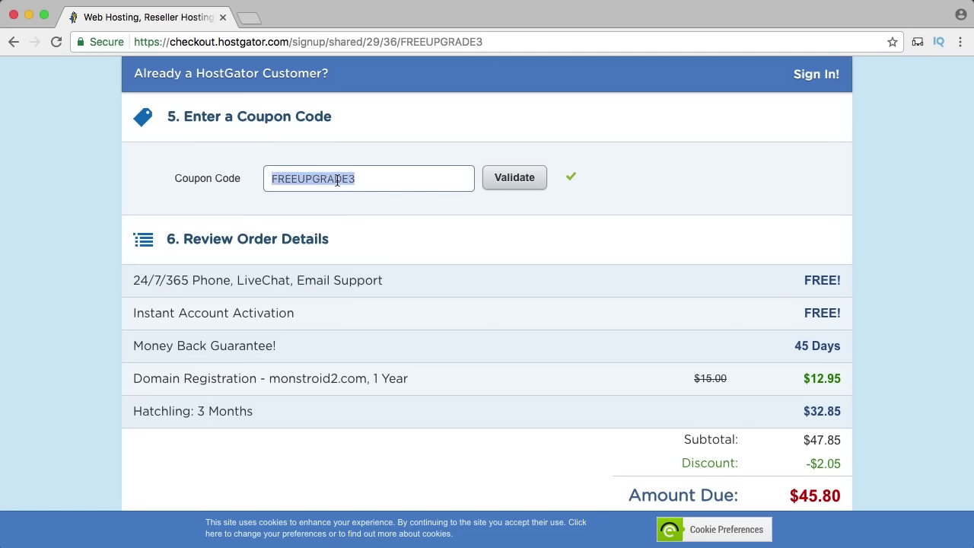
text(WordpressKing25)
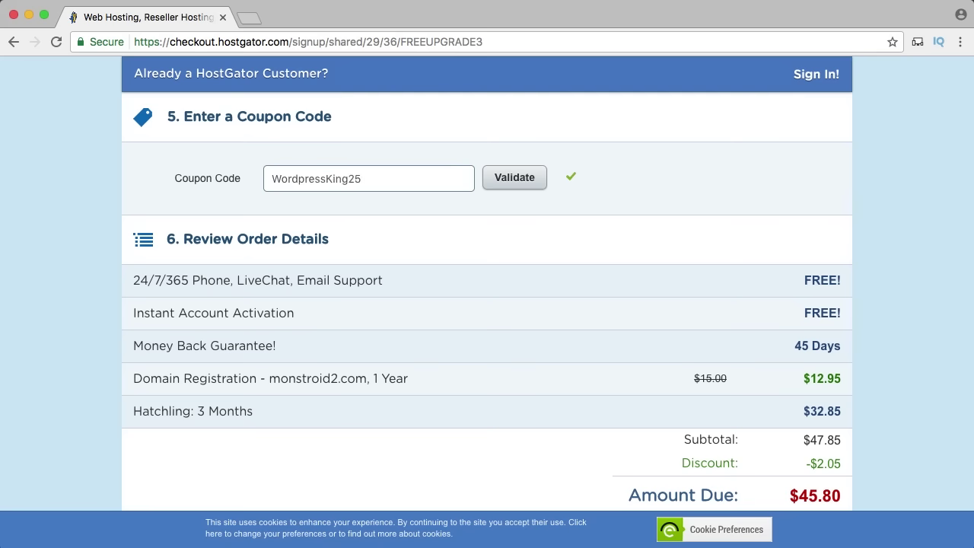
click(521, 183)
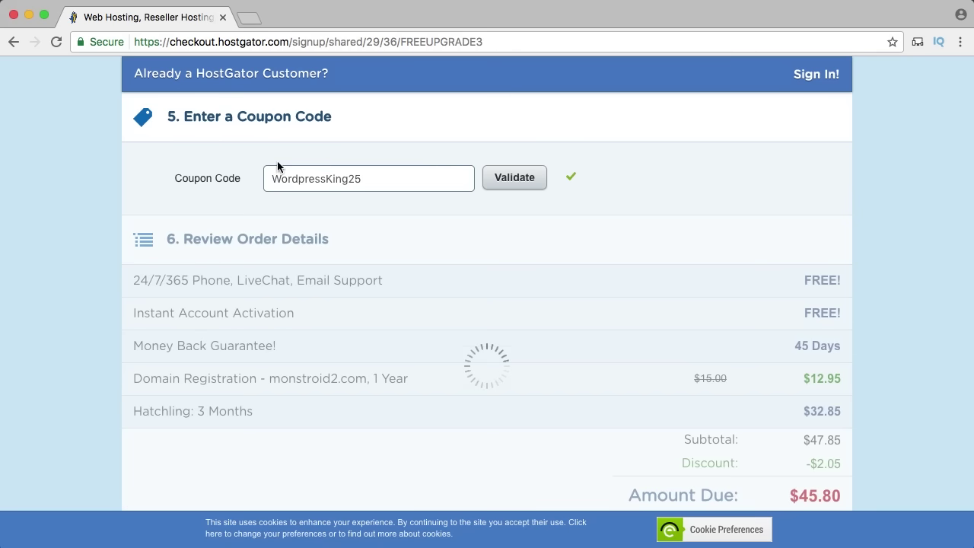
Uncheck HackAlert Monitoring, accept the terms of service and submit the order.
scroll(166, 153, up, 5)
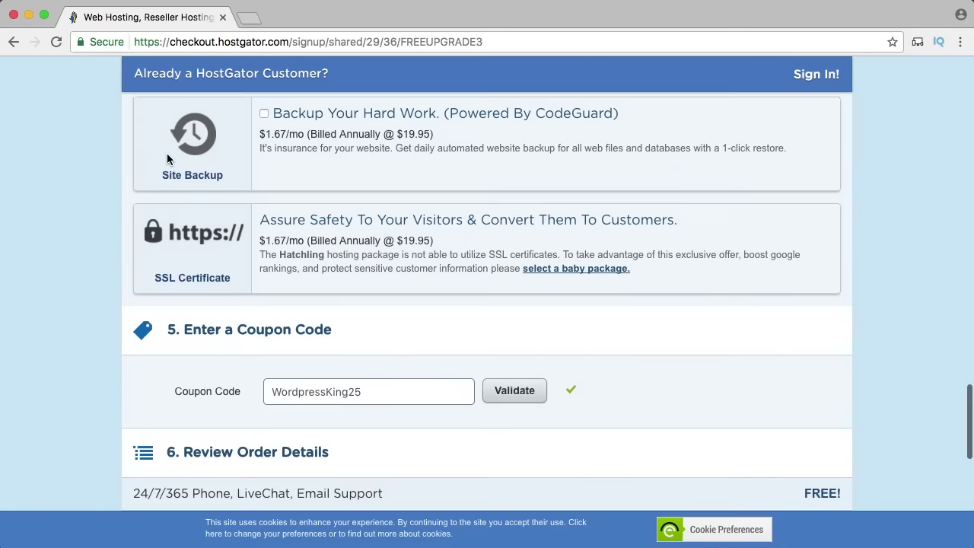
scroll(167, 157, up, 2)
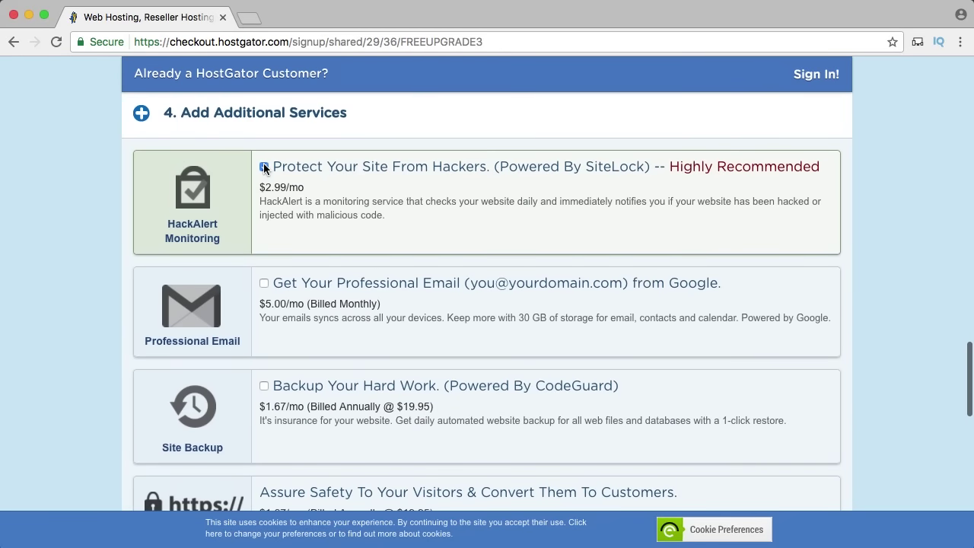
click(264, 167)
scroll(316, 167, down, 8)
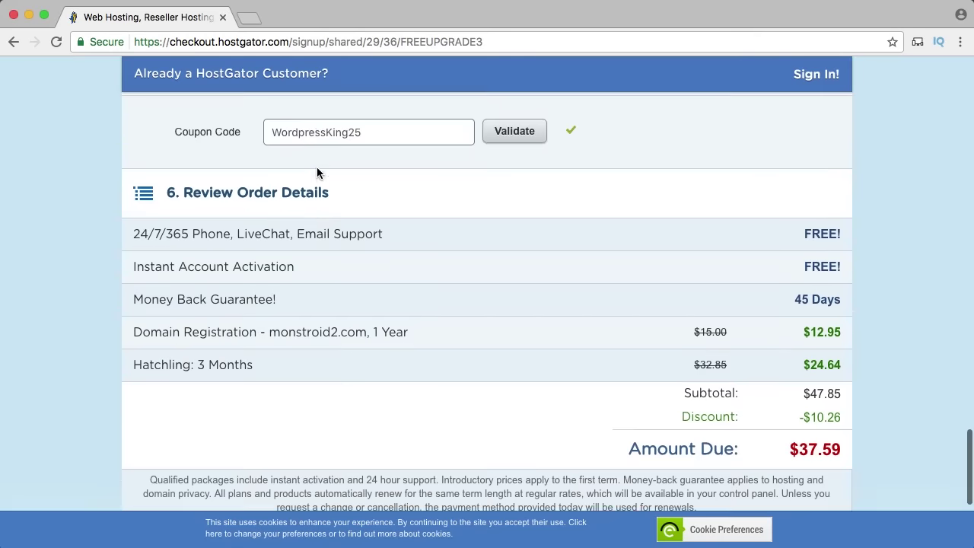
scroll(317, 166, down, 2)
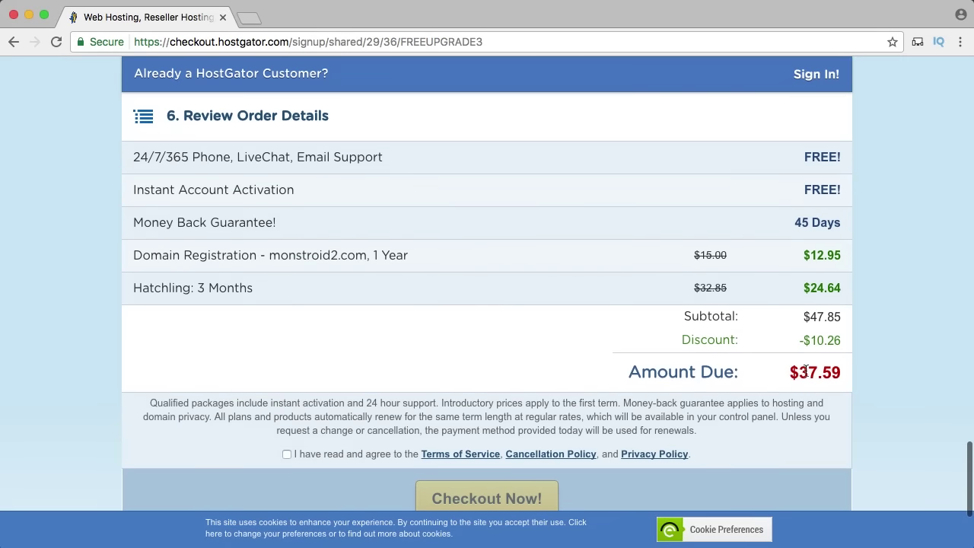
scroll(584, 283, down, 1)
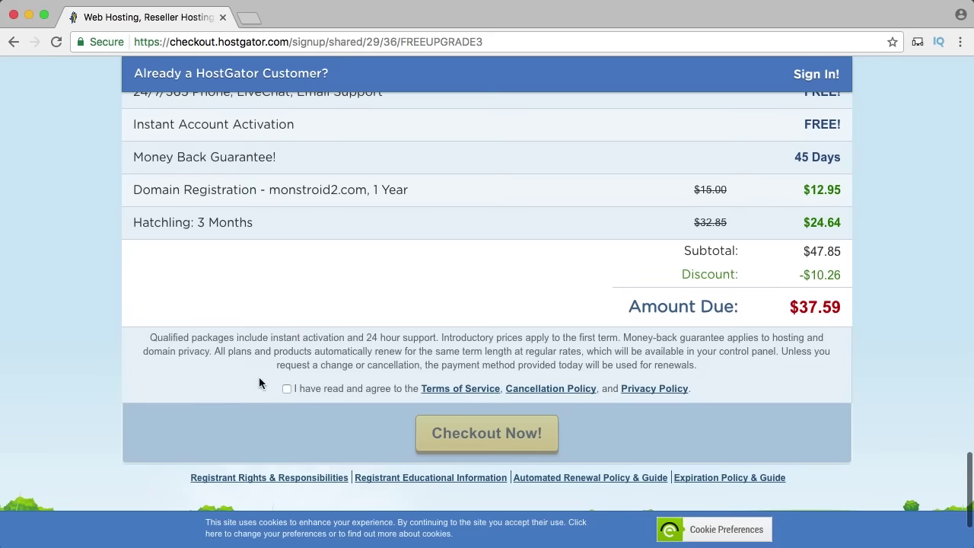
click(287, 389)
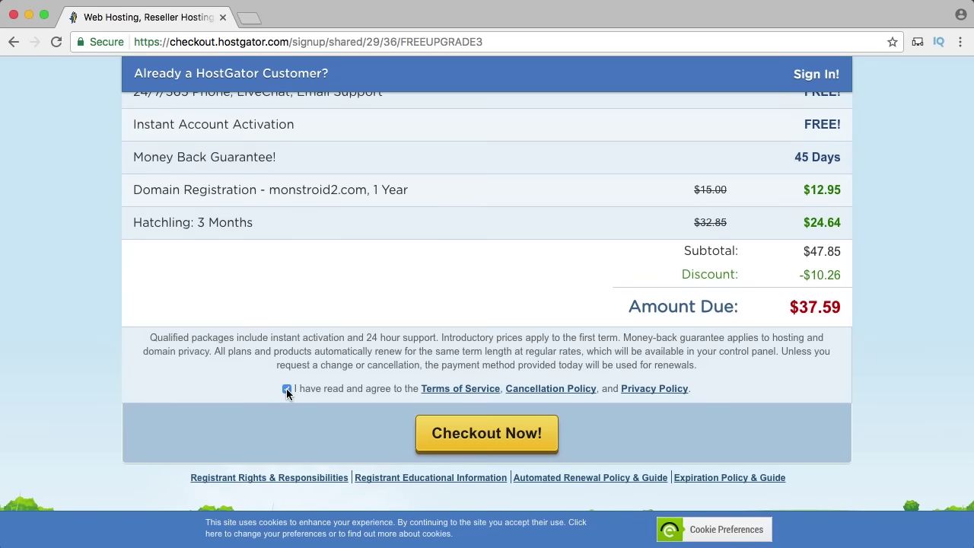
click(487, 435)
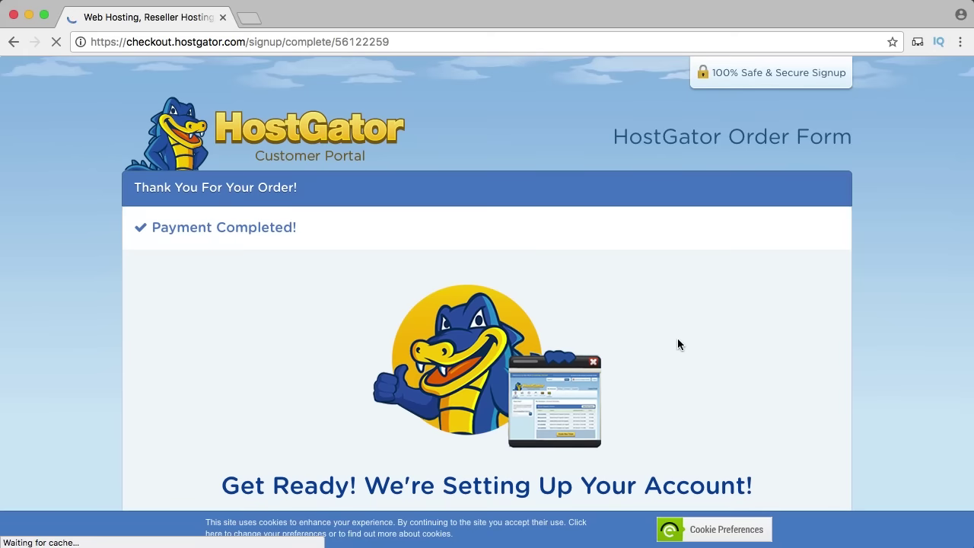
Check the Payment Completed status, then go to wp-king.com/roundcube in a new tab.
scroll(677, 337, down, 2)
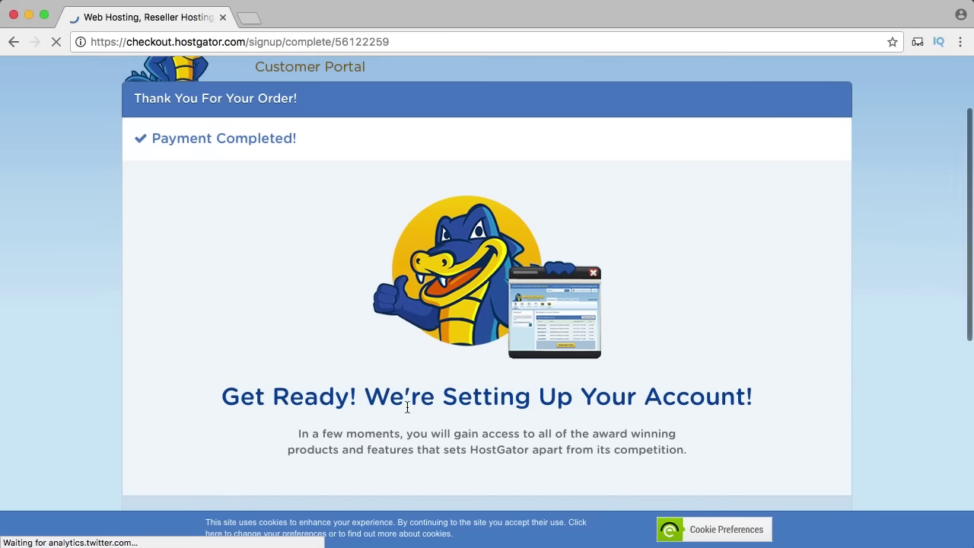
scroll(559, 380, down, 1)
scroll(563, 378, down, 5)
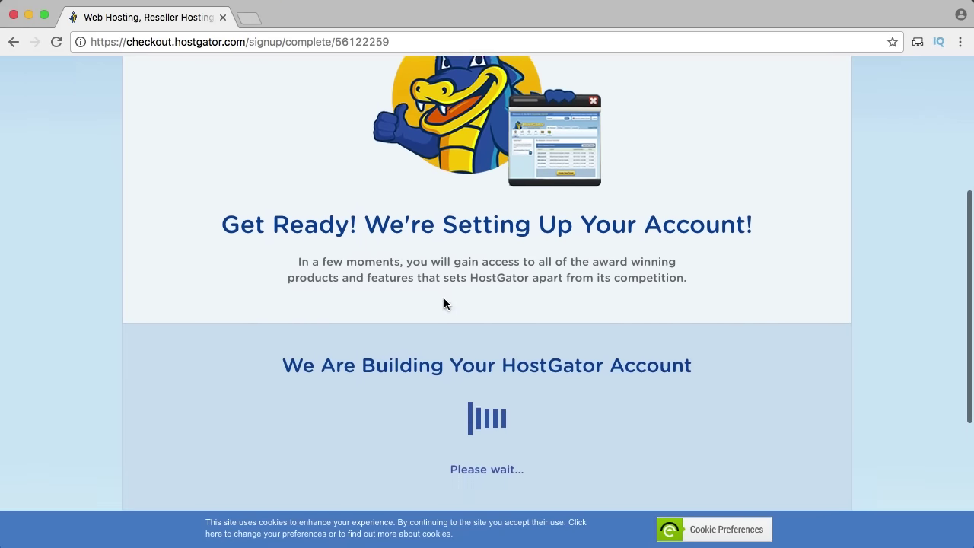
scroll(446, 304, up, 3)
scroll(430, 166, up, 4)
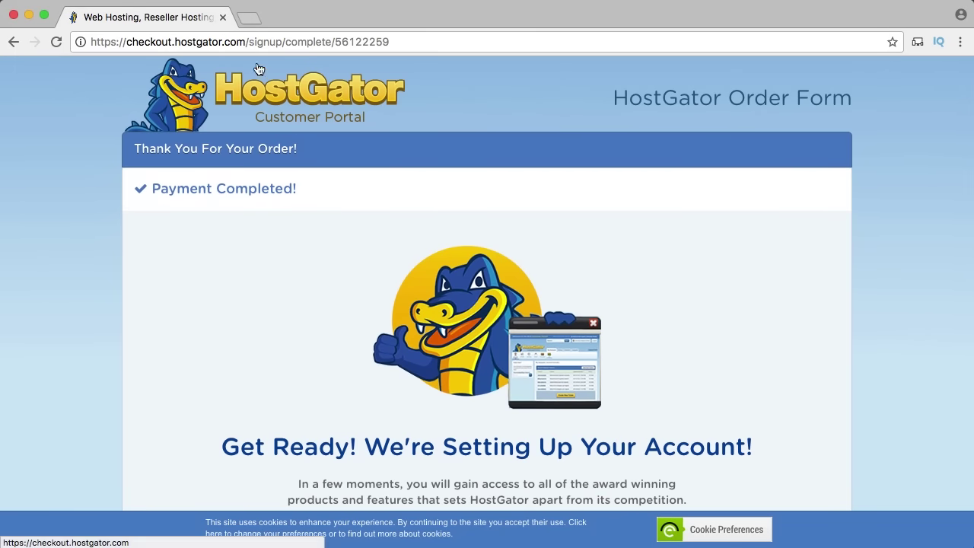
click(250, 25)
text(wp-kin)
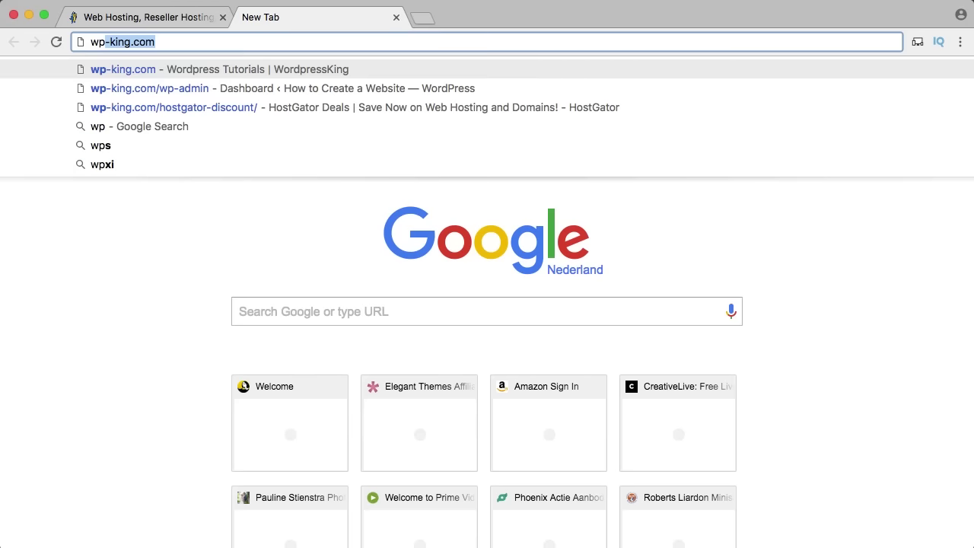
text(g.com)
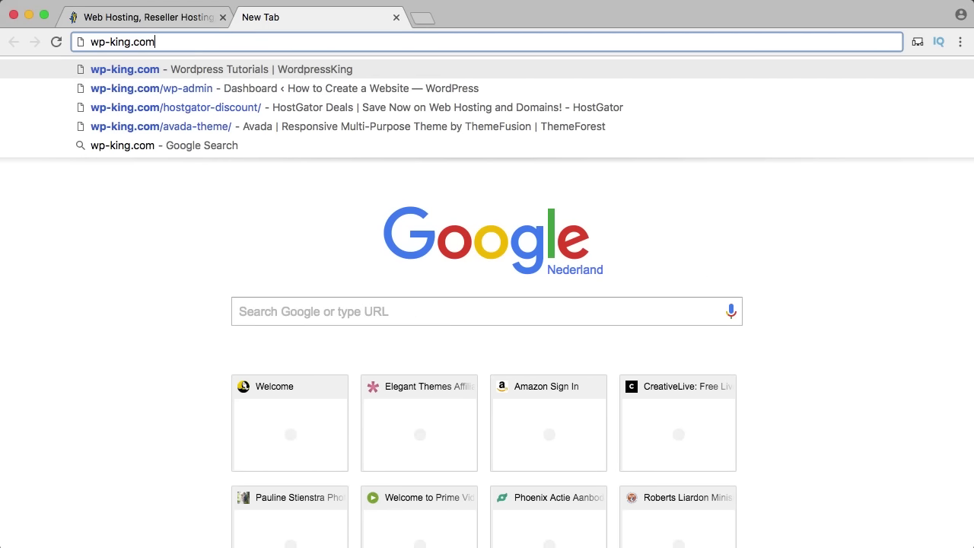
text(/roundcube)
Open the HostGator 'Your Account Info' email in Roundcube and open its Control Panel link in a new tab.
key(Return)
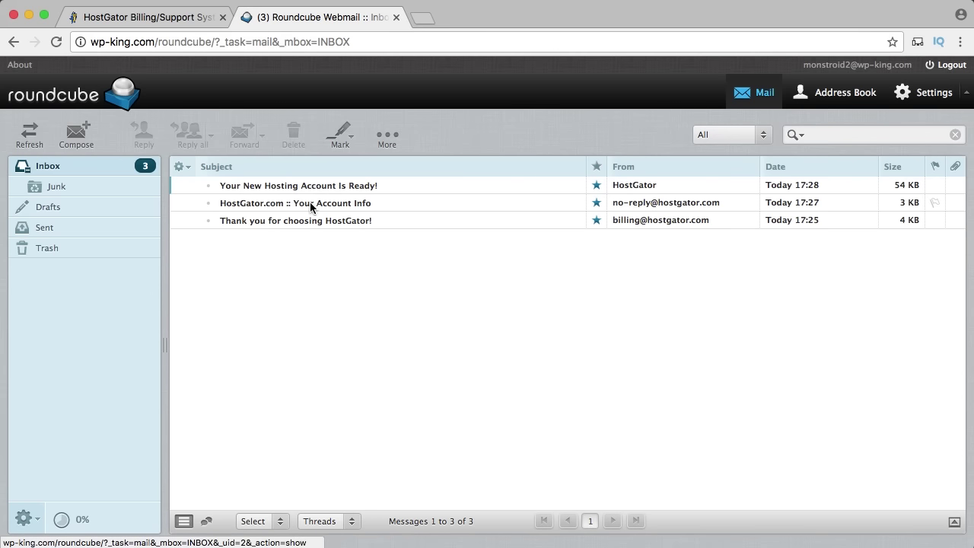
double_click(349, 207)
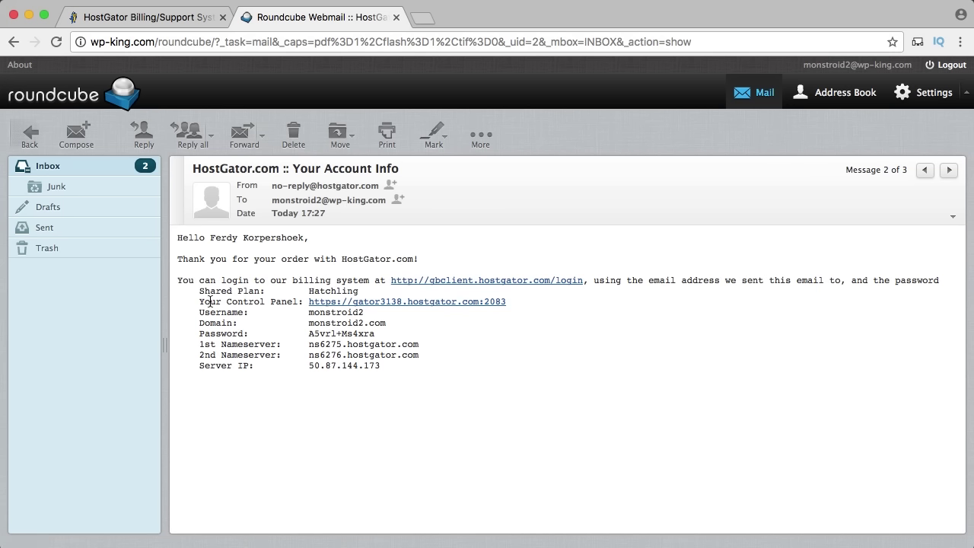
drag(210, 301, 291, 302)
click(281, 304)
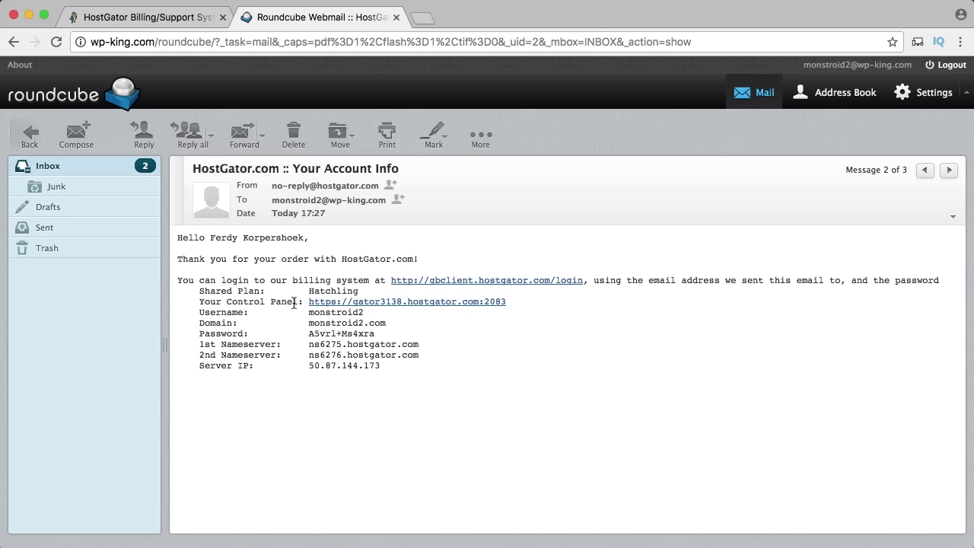
click(399, 303)
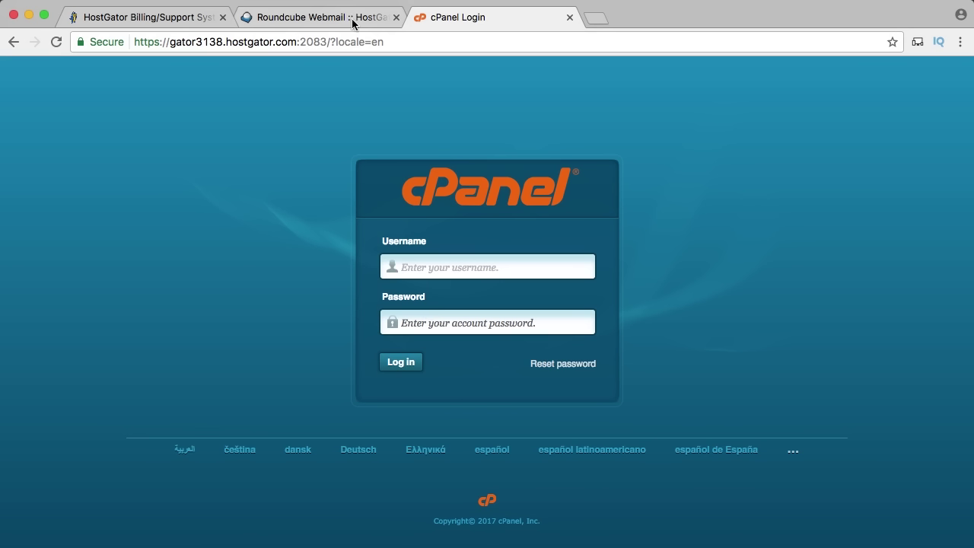
Copy the account username from the account-info email.
click(354, 24)
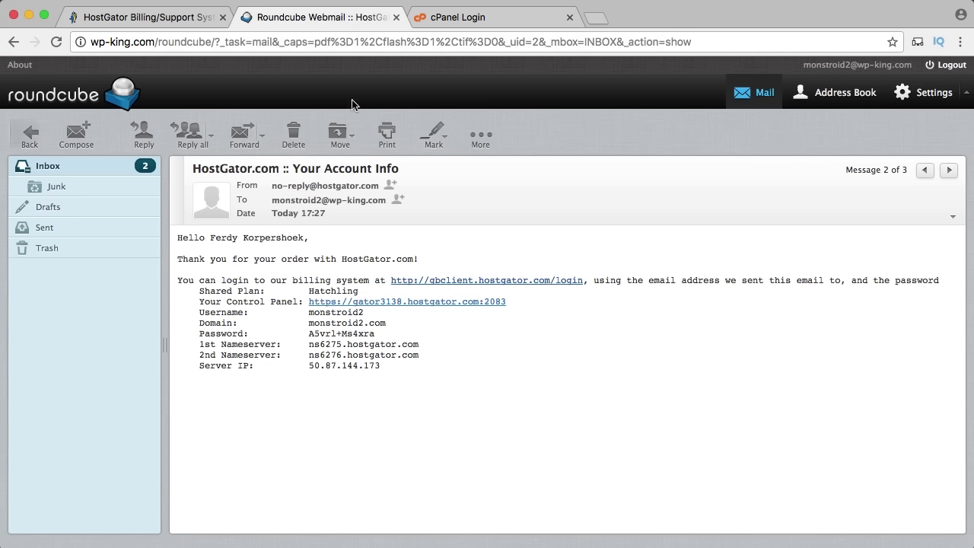
drag(373, 316, 313, 315)
key(super+c)
Fill the cPanel login form with the emailed username and password.
click(452, 18)
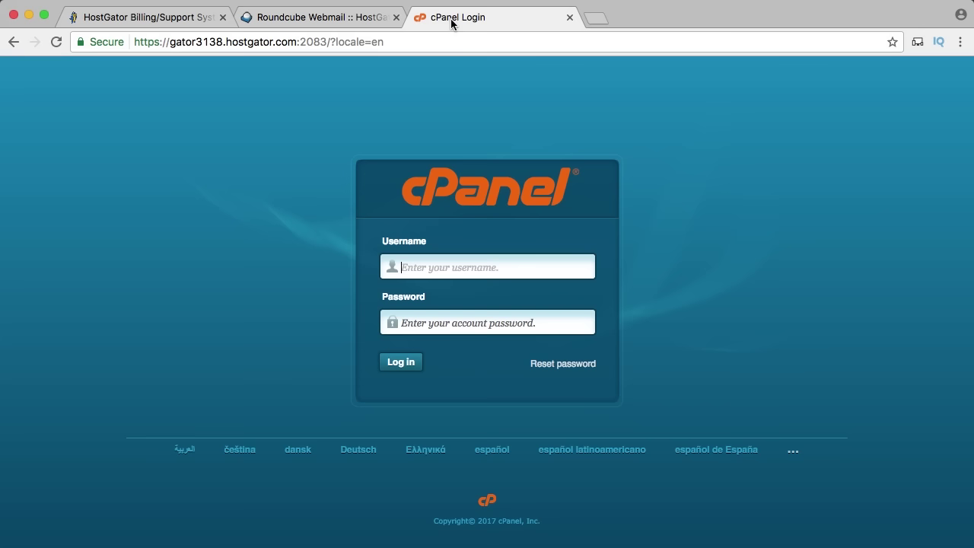
click(449, 262)
key(super+v)
click(337, 16)
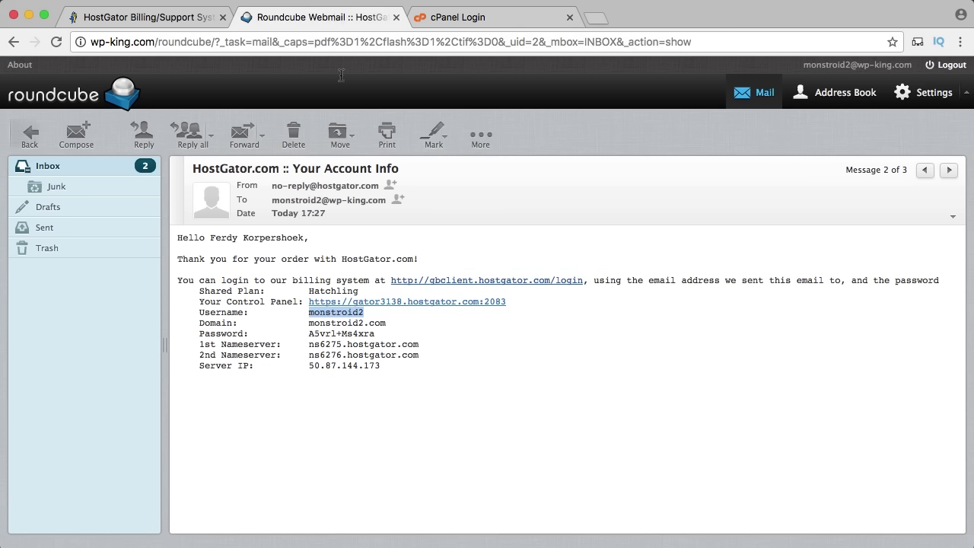
drag(375, 334, 308, 332)
click(446, 21)
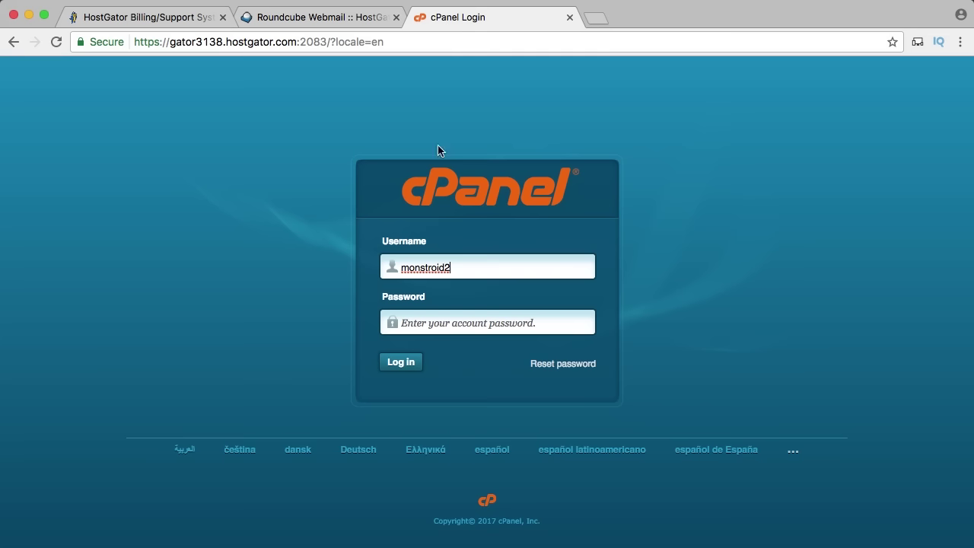
click(434, 319)
key(super+v)
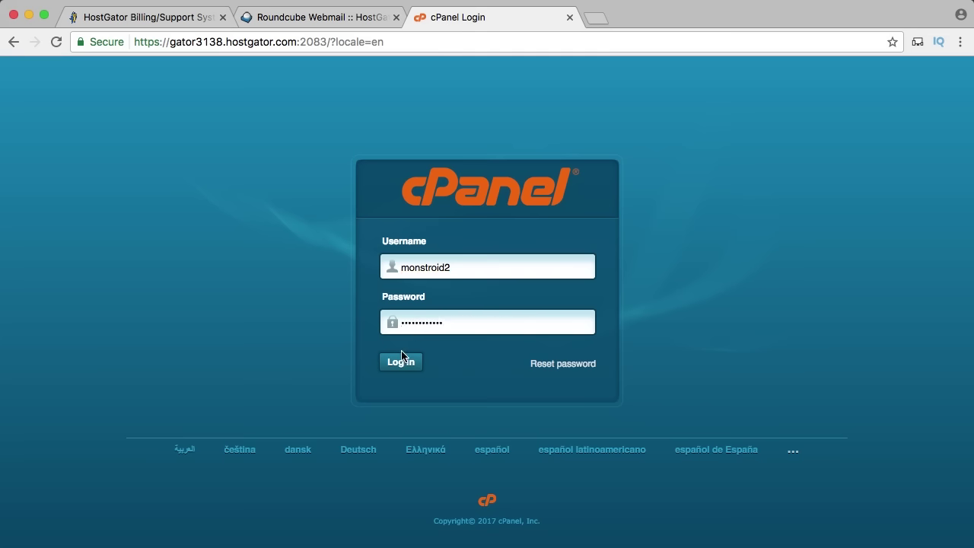
Log in to cPanel, decline saving the password, and close the SSL promo popup.
click(399, 363)
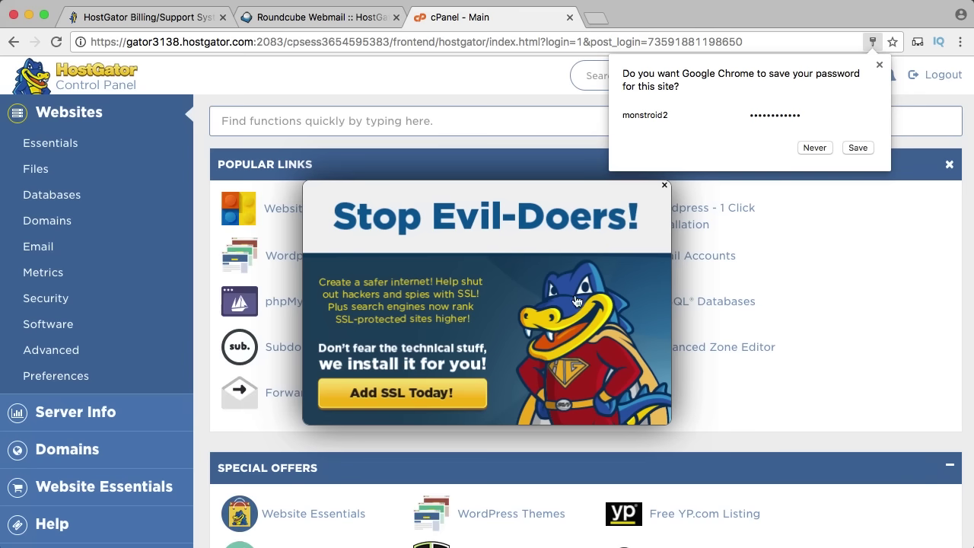
click(879, 66)
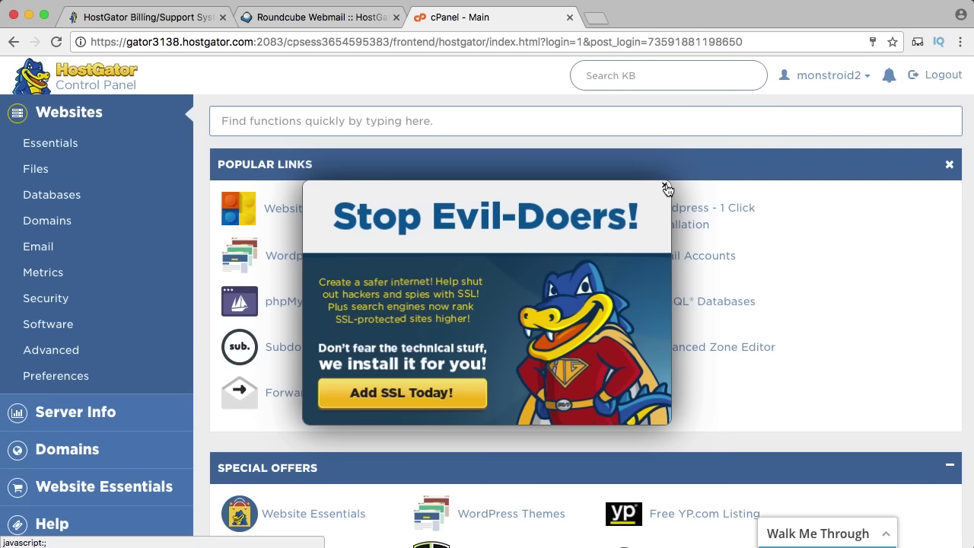
click(664, 184)
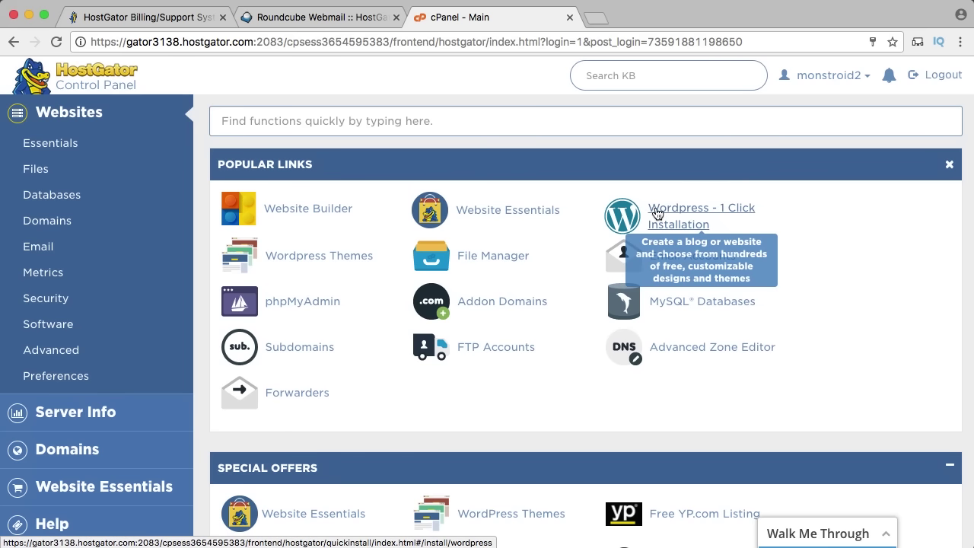
Launch WordPress 1-Click Installation and choose monstroid2.com as the install domain.
click(664, 215)
scroll(532, 221, down, 1)
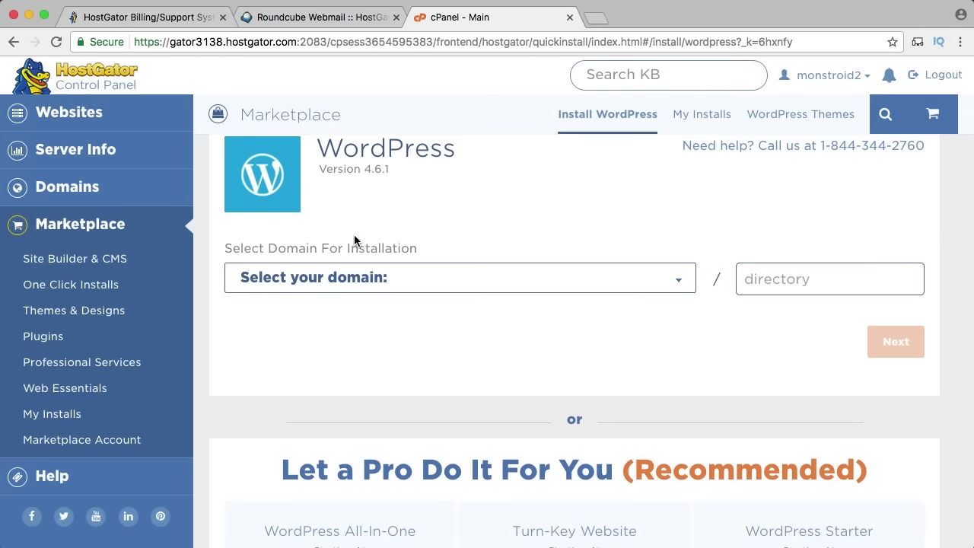
click(415, 281)
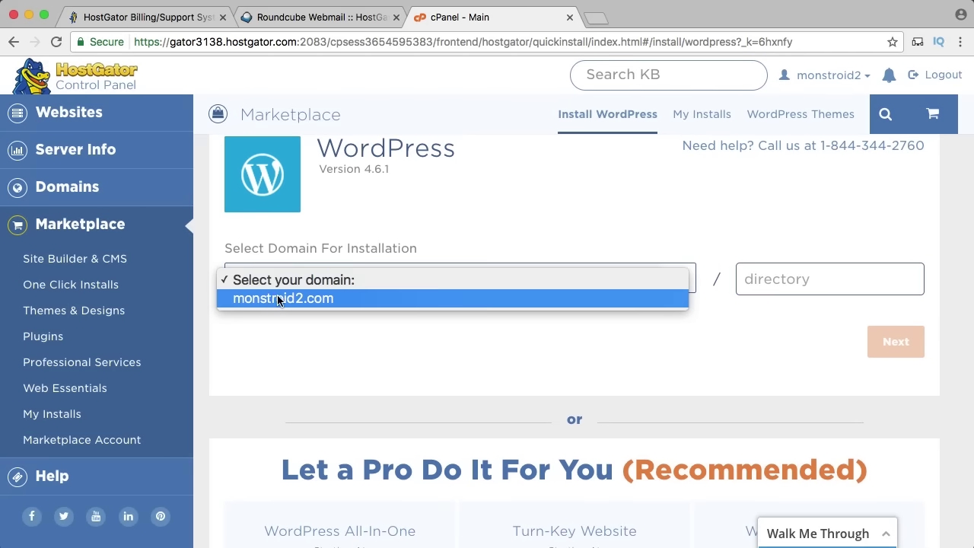
click(385, 307)
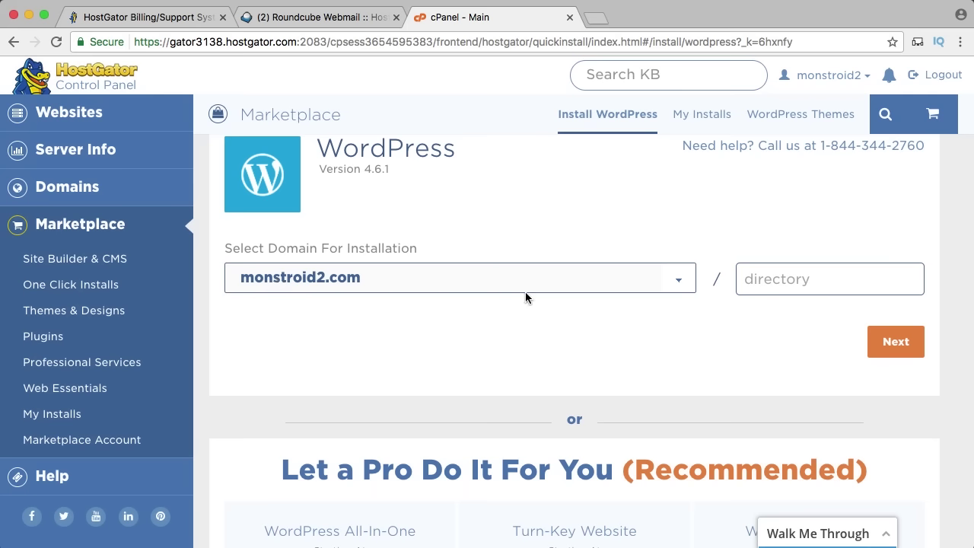
Enter blog title 'Monstroid | The Best Wordpress Theme Ever' plus the admin username, first and last name.
click(895, 347)
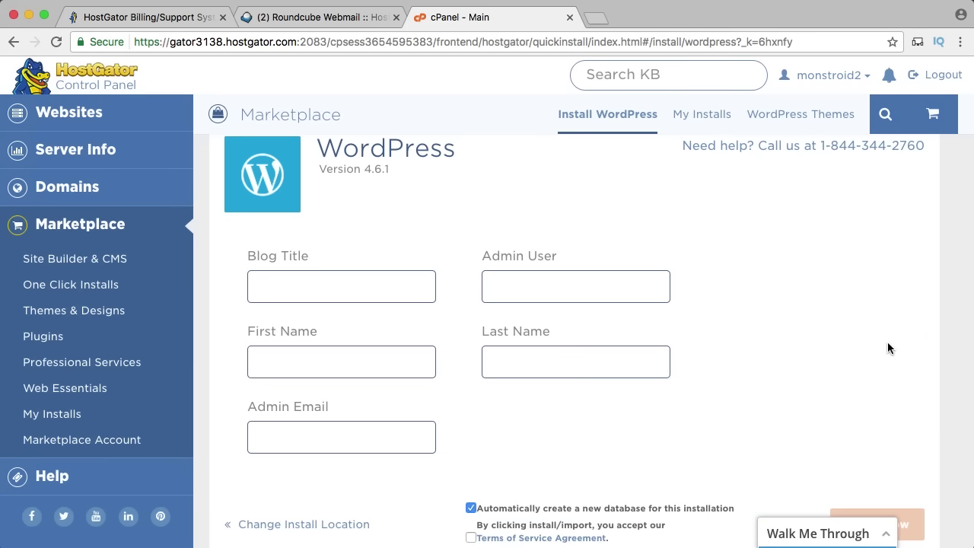
click(332, 281)
click(332, 280)
text(Monstroid | The )
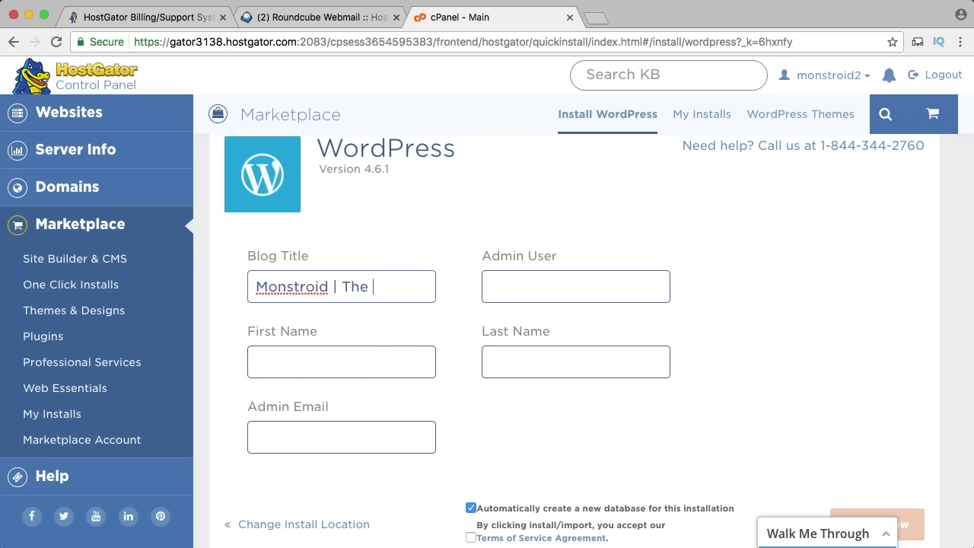
text(Best Wordpress Theme Ever)
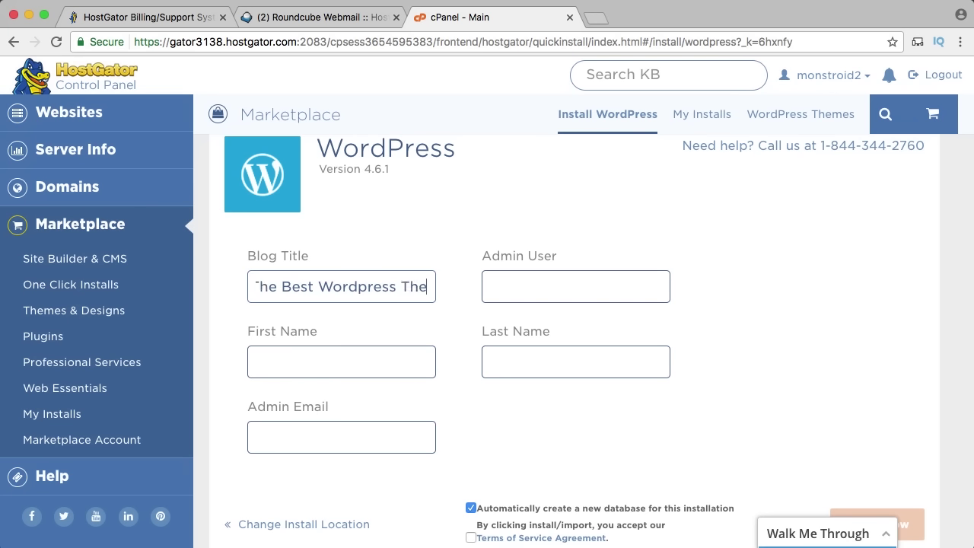
key(Tab)
text(FerdyKorp)
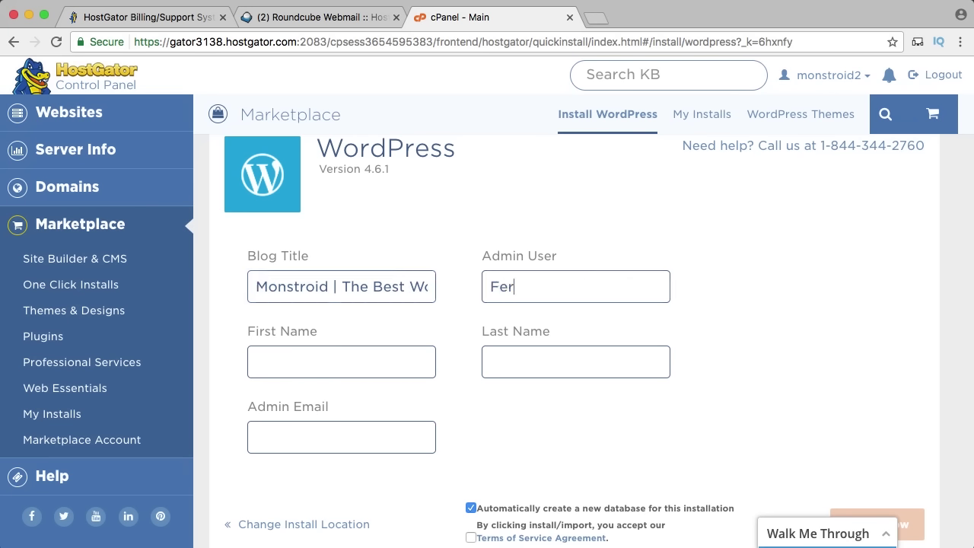
key(Tab)
text(Ferdy)
key(Tab)
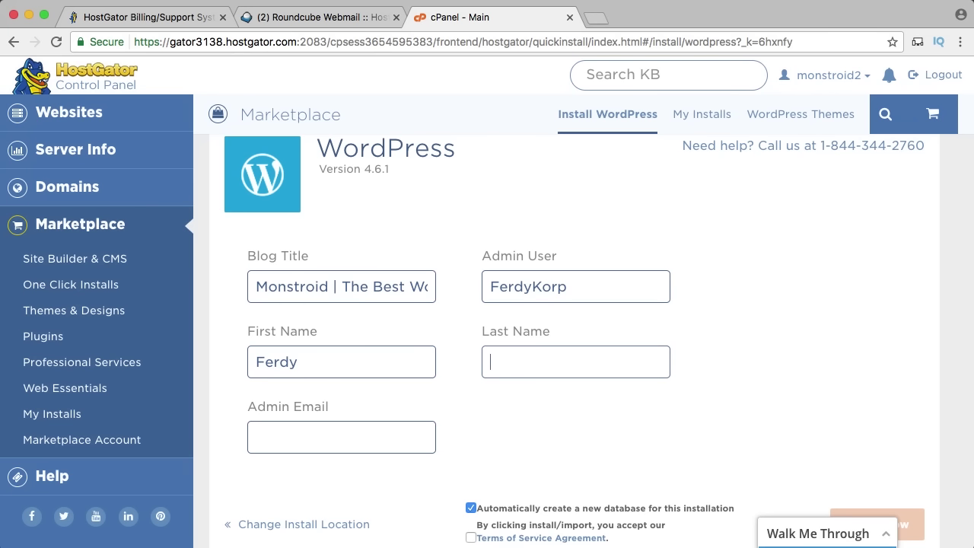
text(Korpershoek)
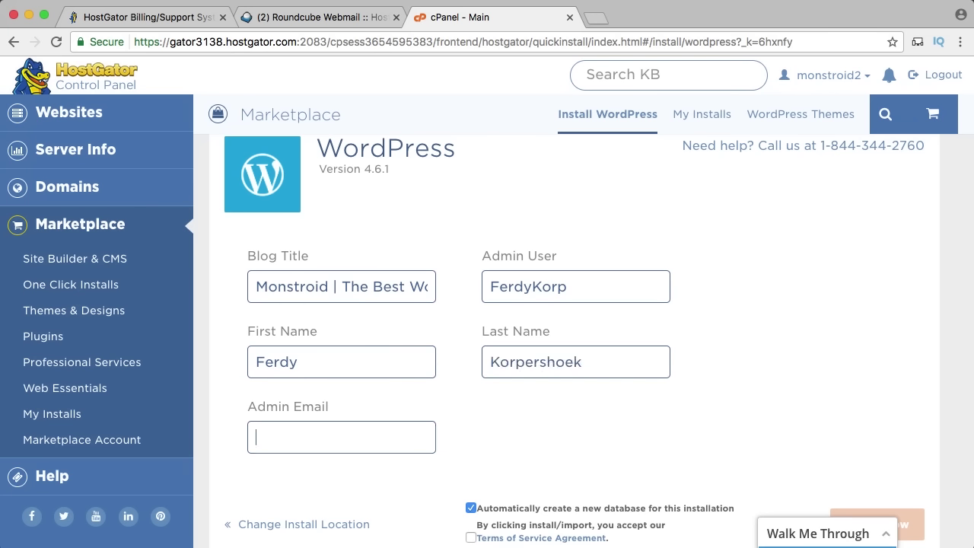
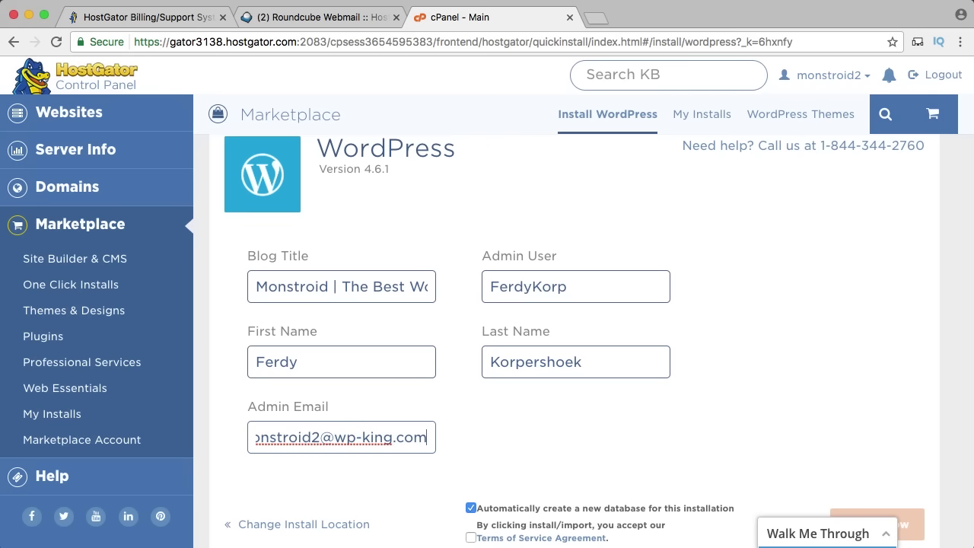
Accept the Terms of Service and start the WordPress installation.
scroll(797, 290, down, 5)
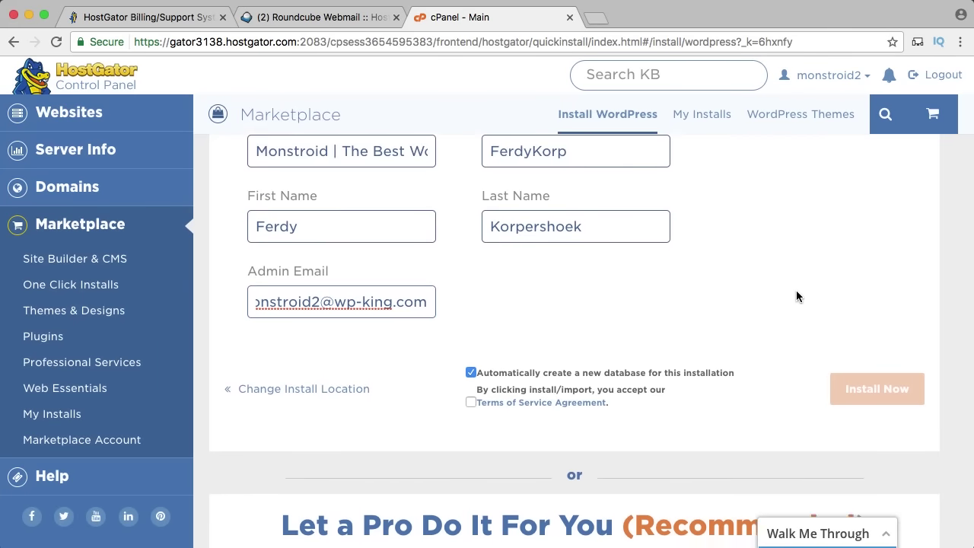
click(469, 367)
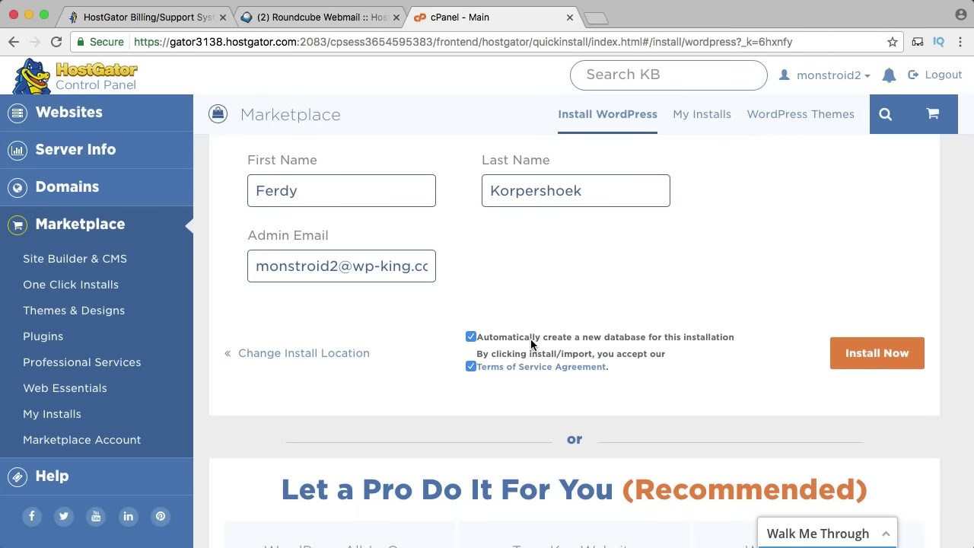
click(862, 358)
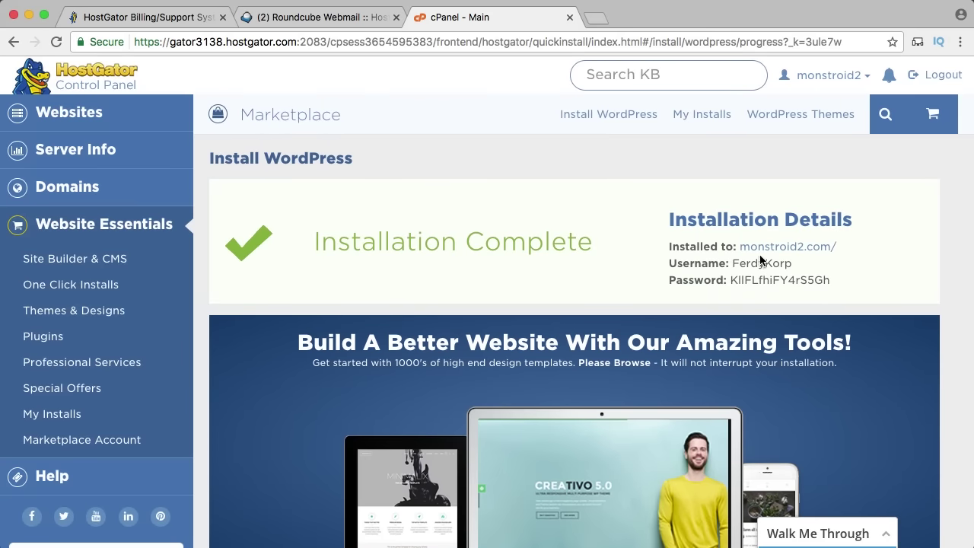
Open the installed monstroid2.com site link in a new tab and switch to it.
right_click(790, 248)
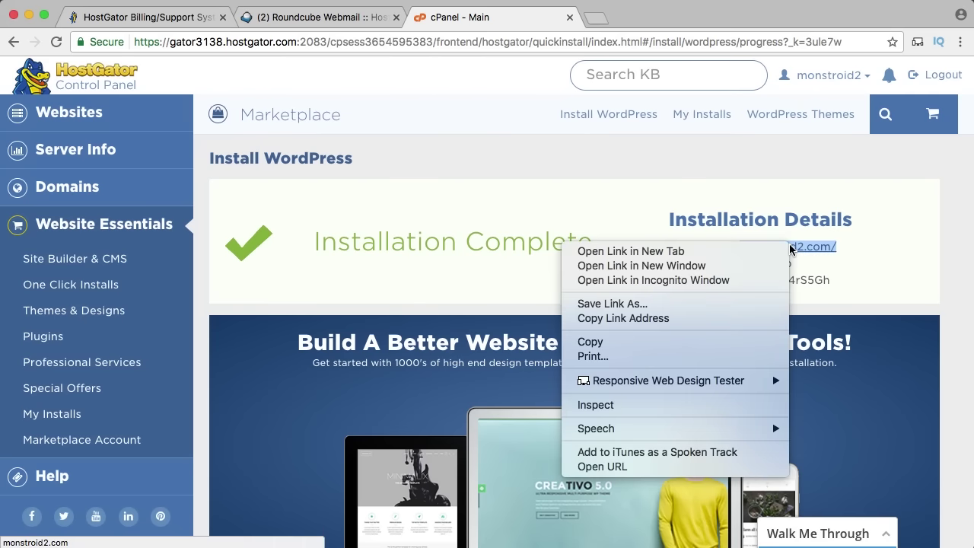
click(711, 251)
click(622, 17)
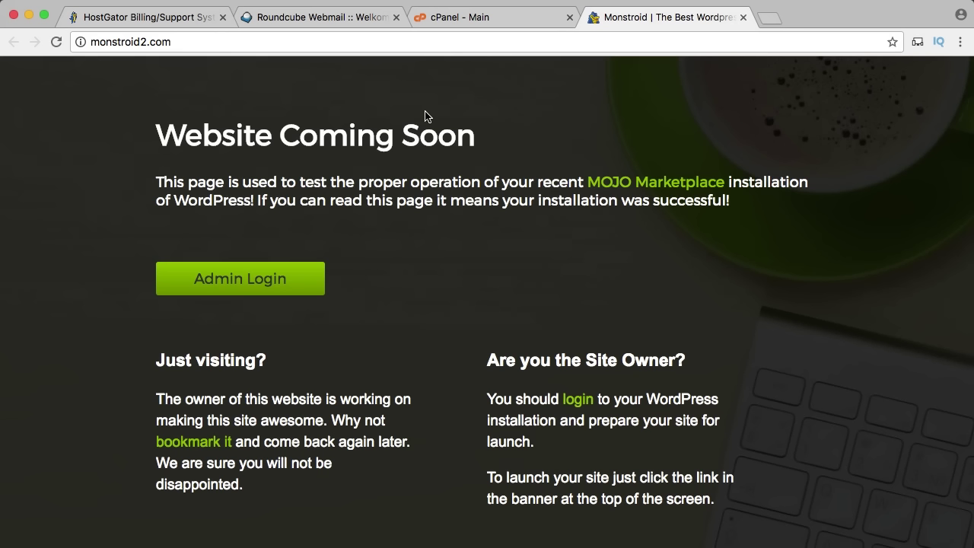
Go to the WordPress admin login page and paste in the installer's admin username.
drag(200, 130, 474, 140)
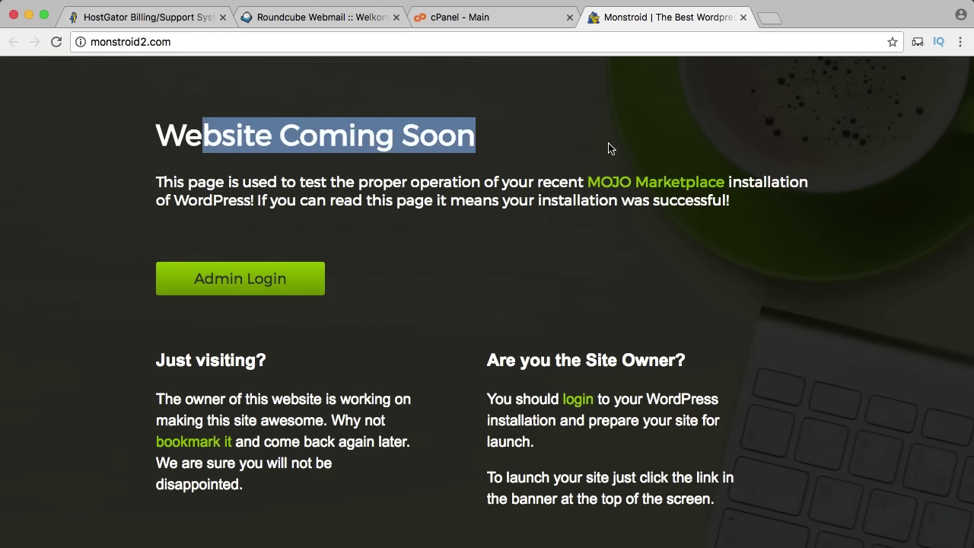
click(436, 216)
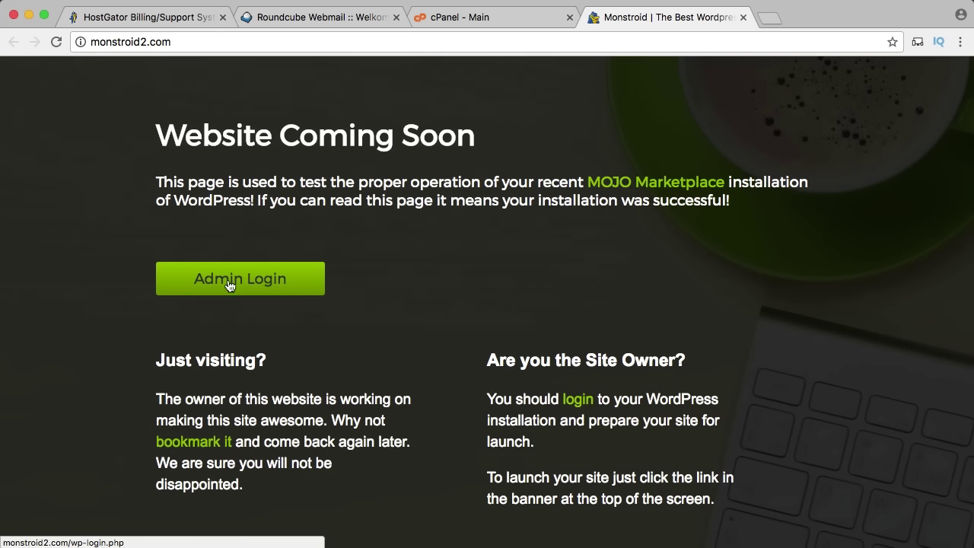
click(229, 285)
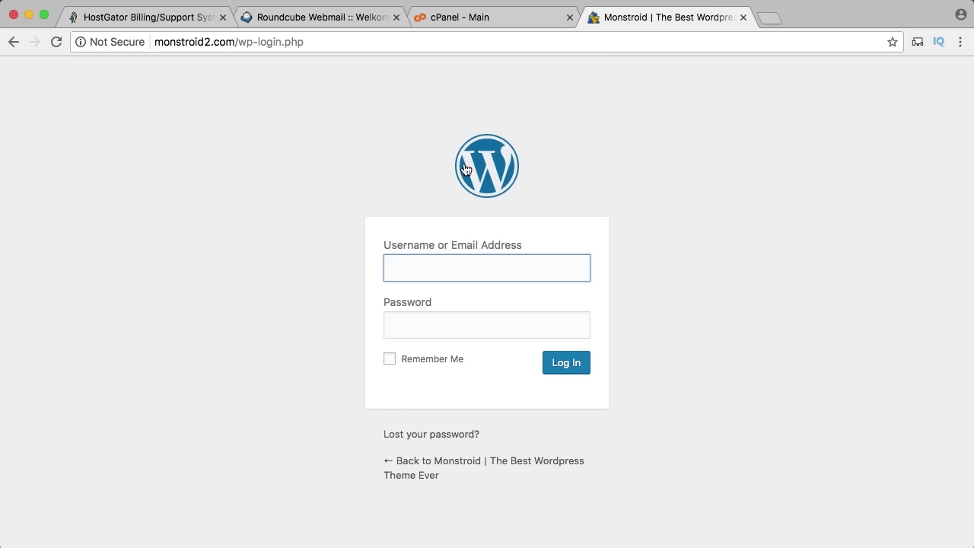
click(471, 19)
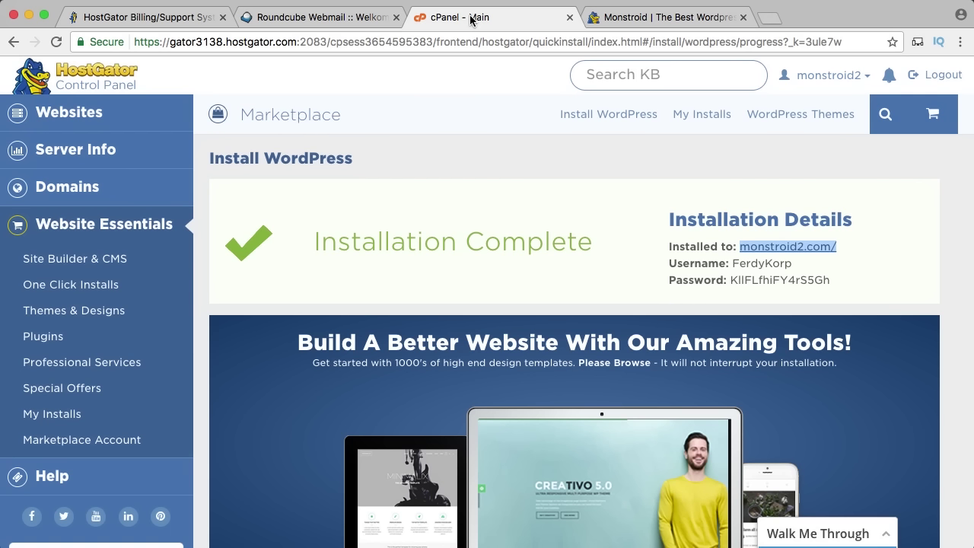
drag(799, 262, 742, 264)
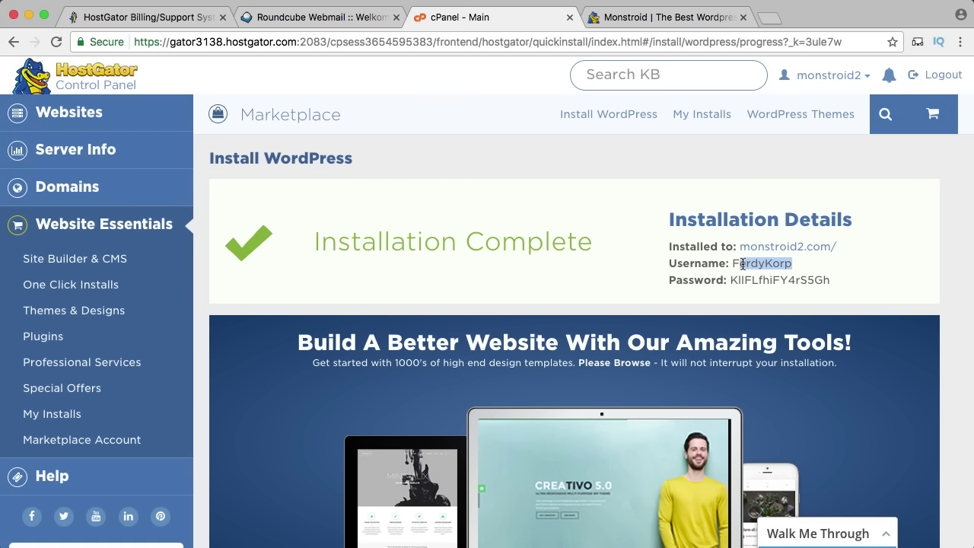
click(669, 23)
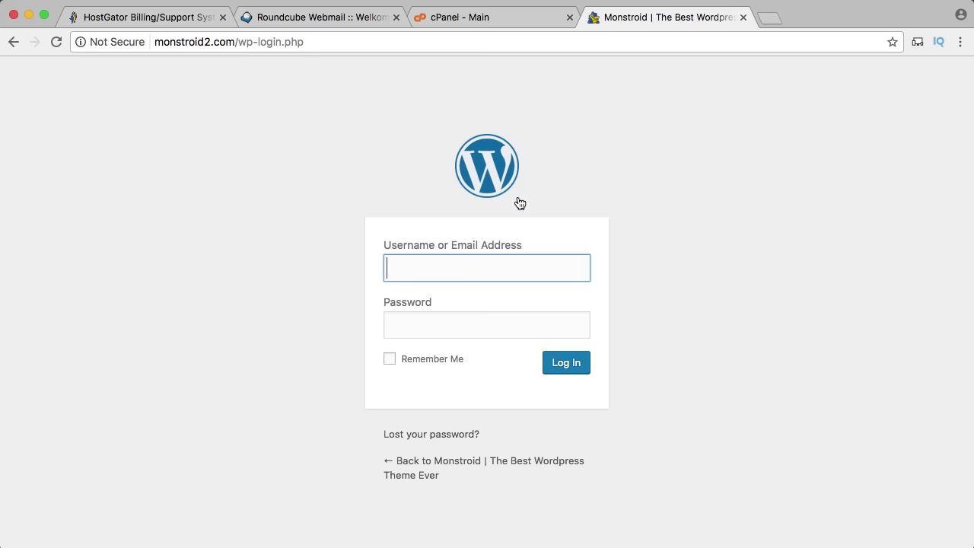
text(FerdyKorp)
Paste the generated admin password from cPanel and sign in to the dashboard.
click(474, 17)
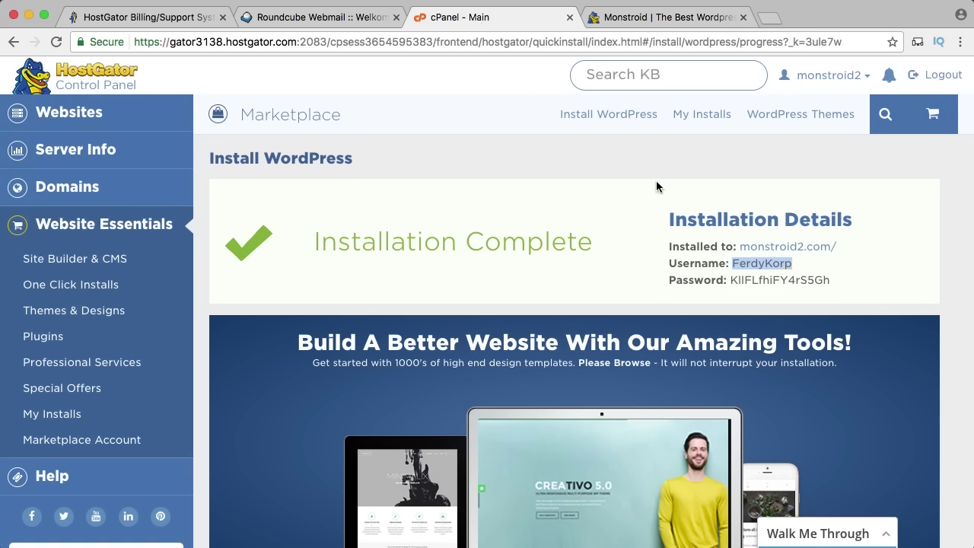
drag(837, 282, 732, 279)
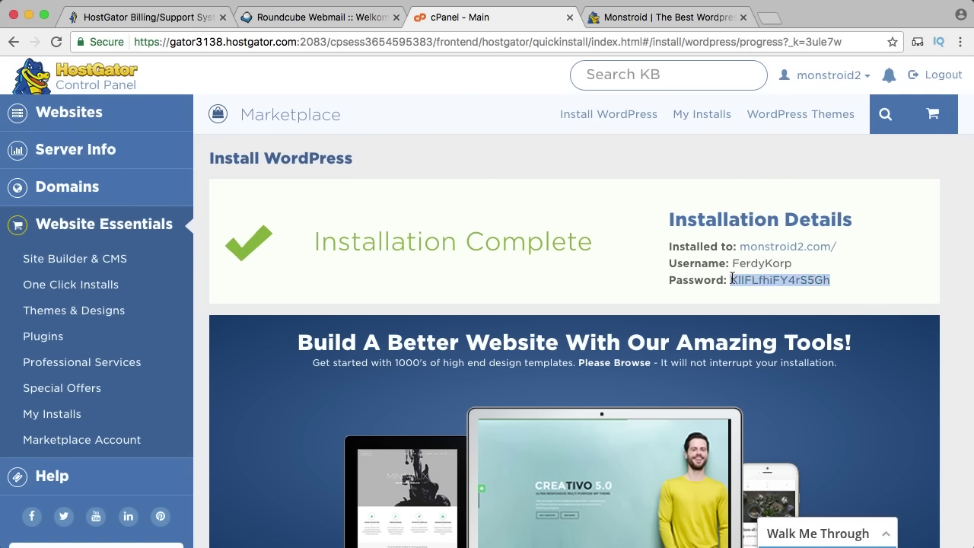
click(637, 17)
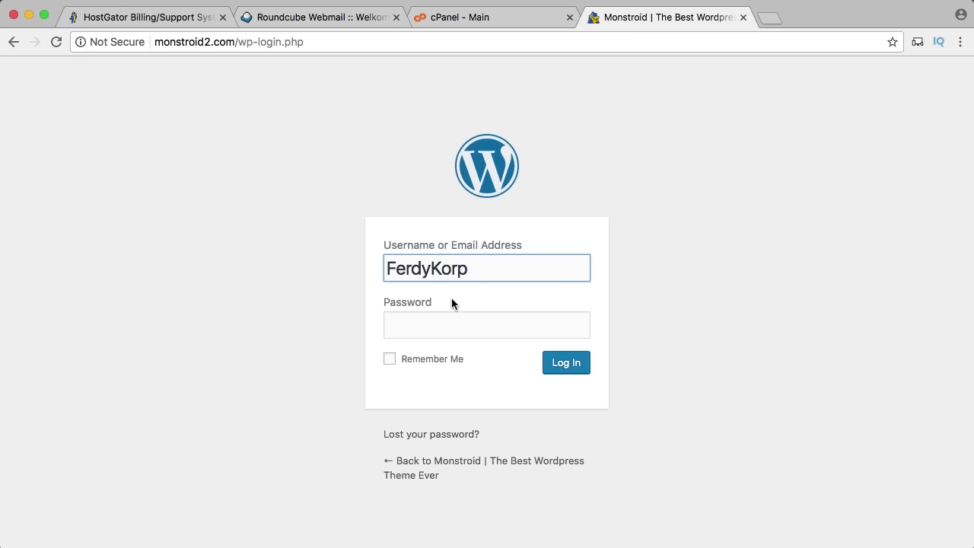
click(441, 320)
key(super+v)
click(568, 364)
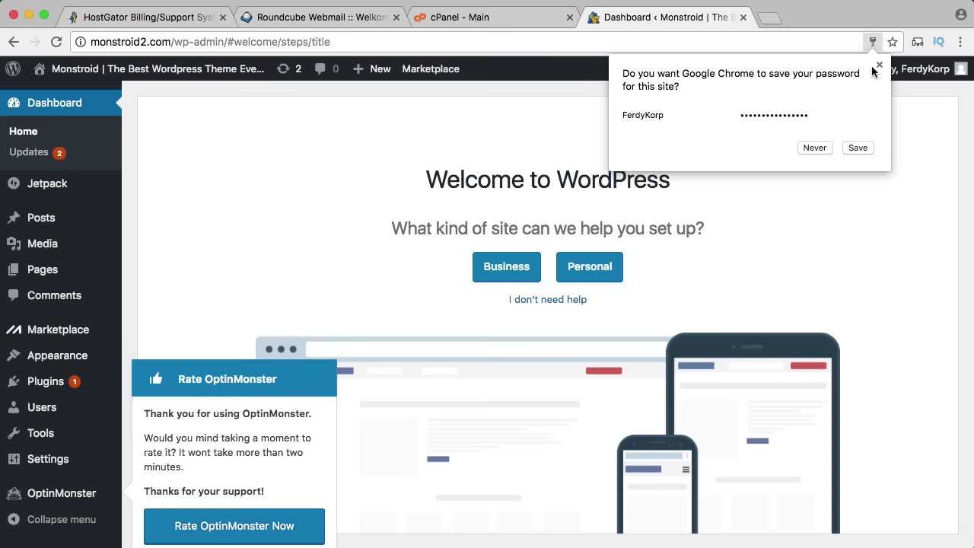
Decline saving the password and close the cPanel, webmail and hosting billing tabs.
click(879, 65)
click(570, 16)
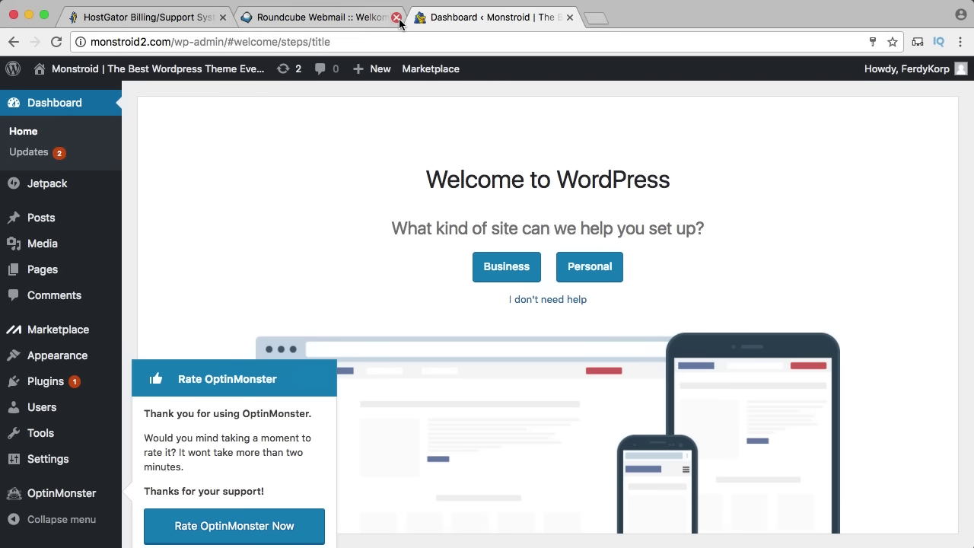
click(395, 16)
click(223, 17)
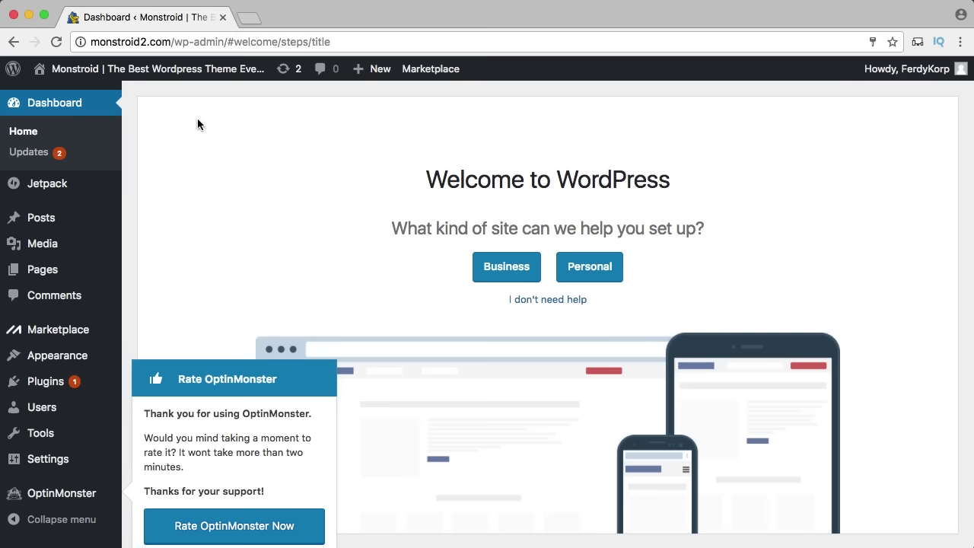
mouse_move(159, 68)
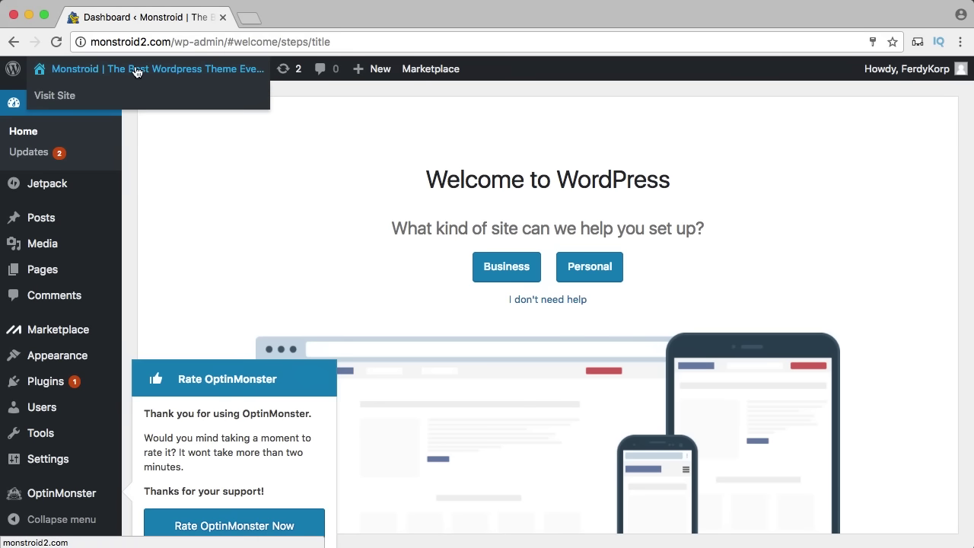
click(58, 97)
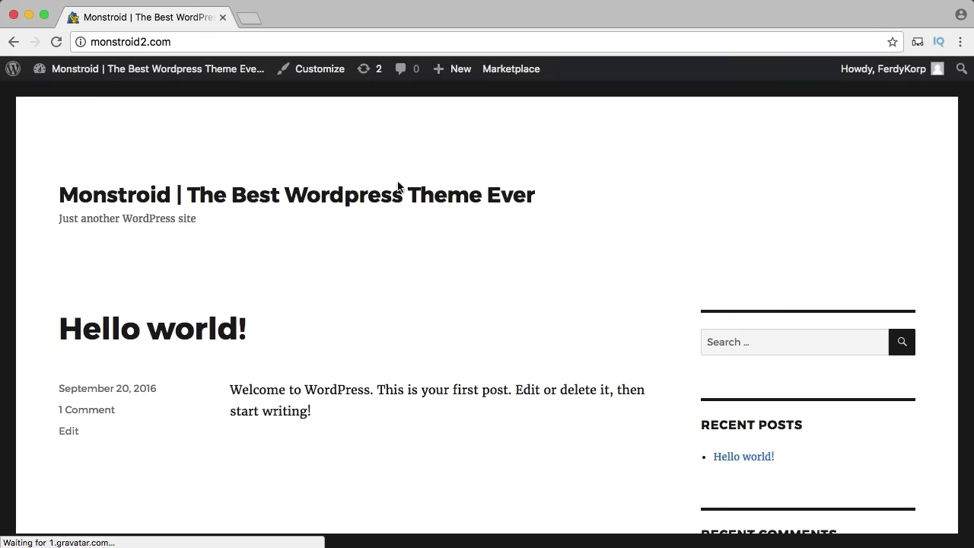
scroll(597, 268, down, 5)
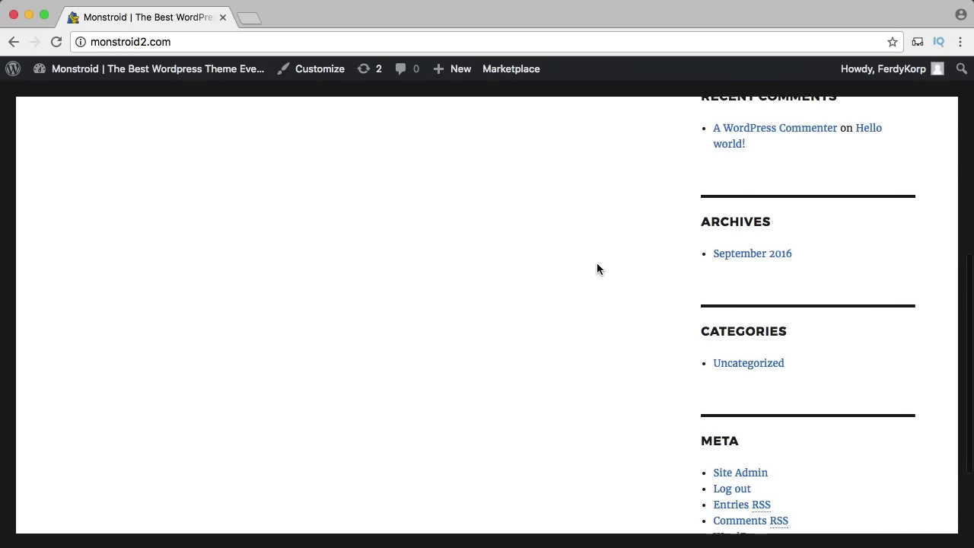
scroll(596, 269, down, 3)
scroll(559, 235, up, 10)
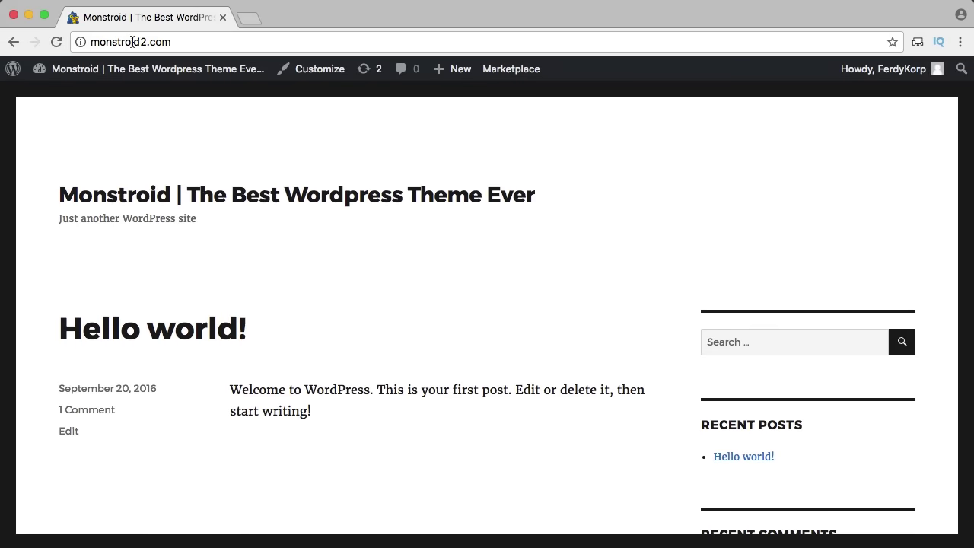
scroll(391, 198, down, 6)
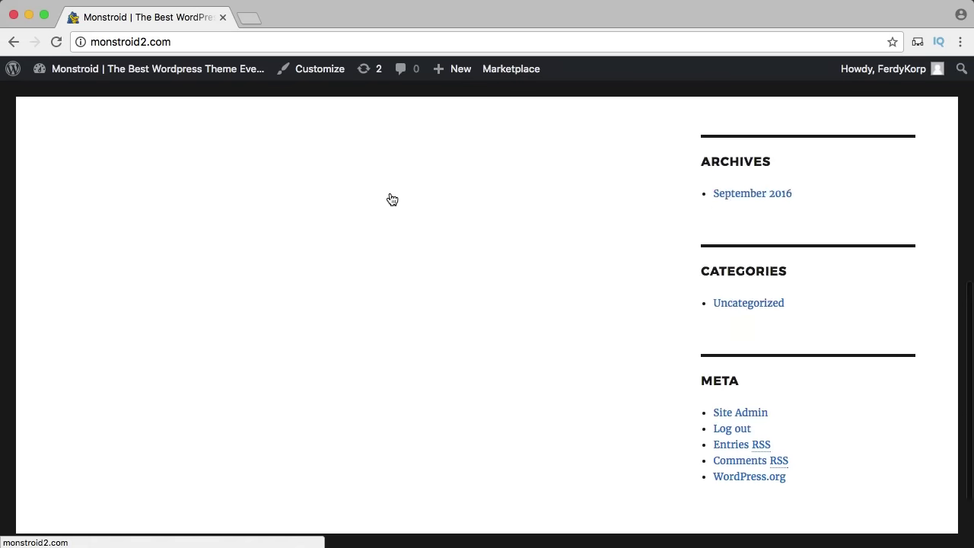
scroll(391, 198, up, 6)
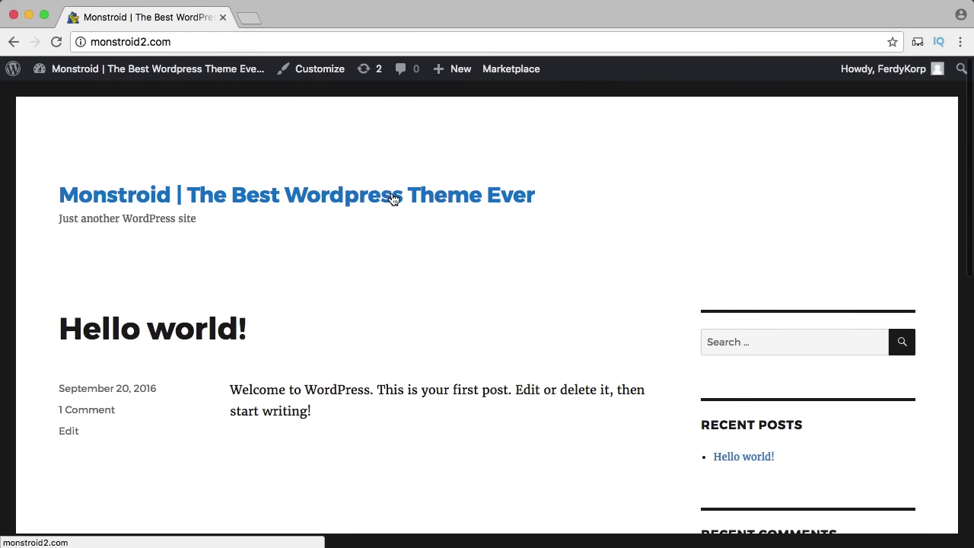
click(66, 72)
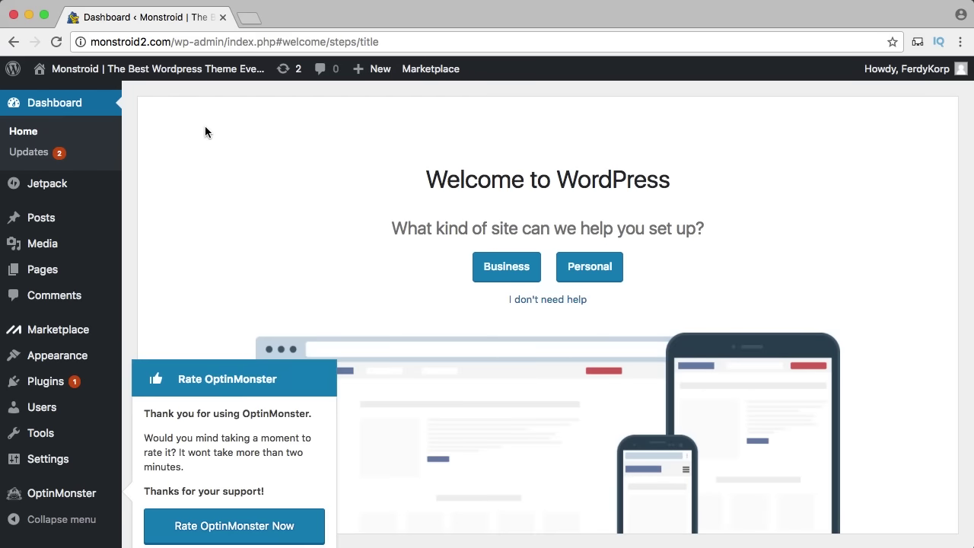
Open the Installed Plugins list and decline the OptinMonster rating request.
click(48, 383)
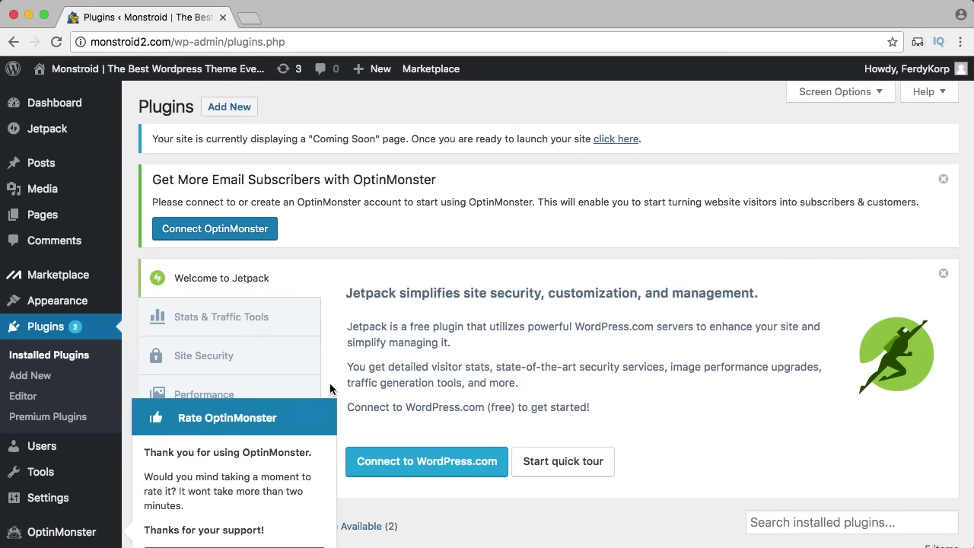
scroll(335, 377, down, 3)
scroll(255, 495, down, 1)
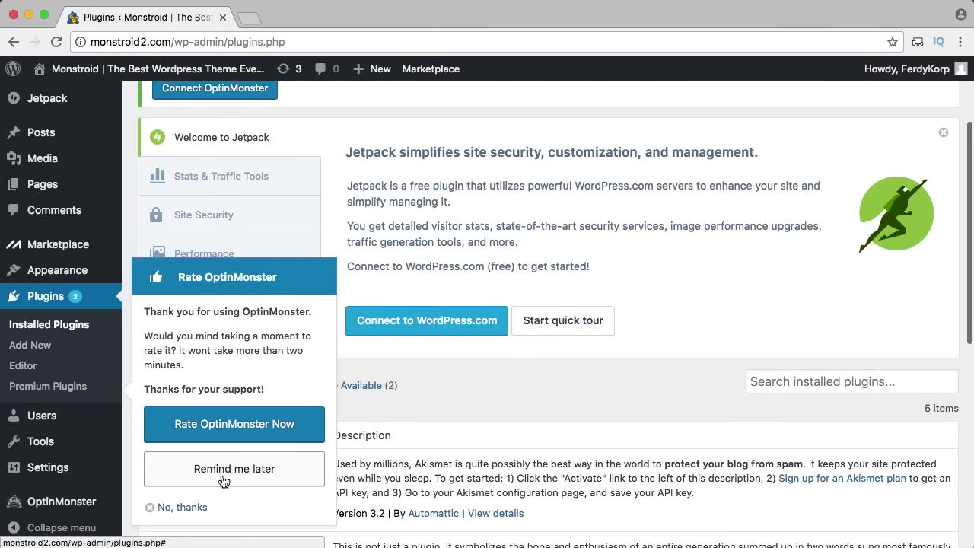
click(181, 507)
scroll(278, 276, up, 4)
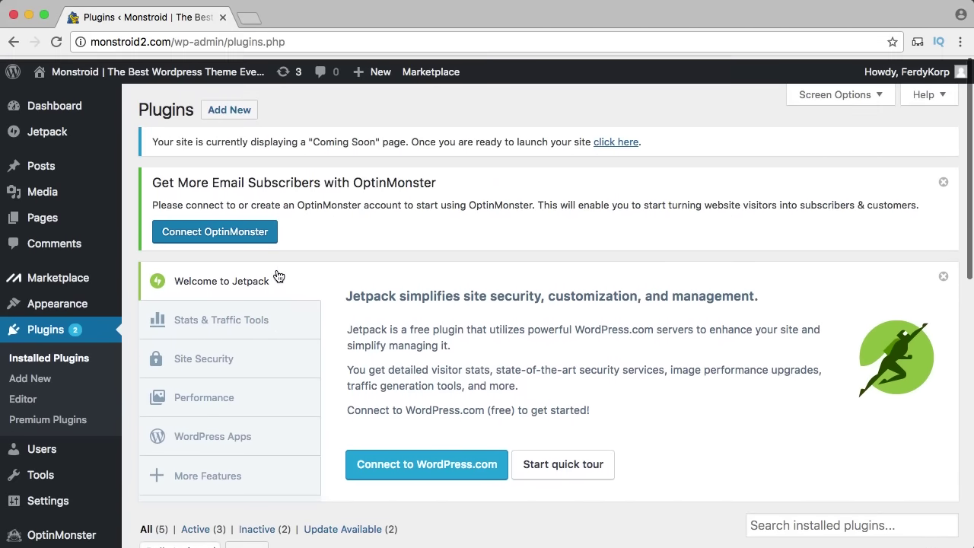
scroll(279, 276, down, 3)
scroll(278, 275, down, 5)
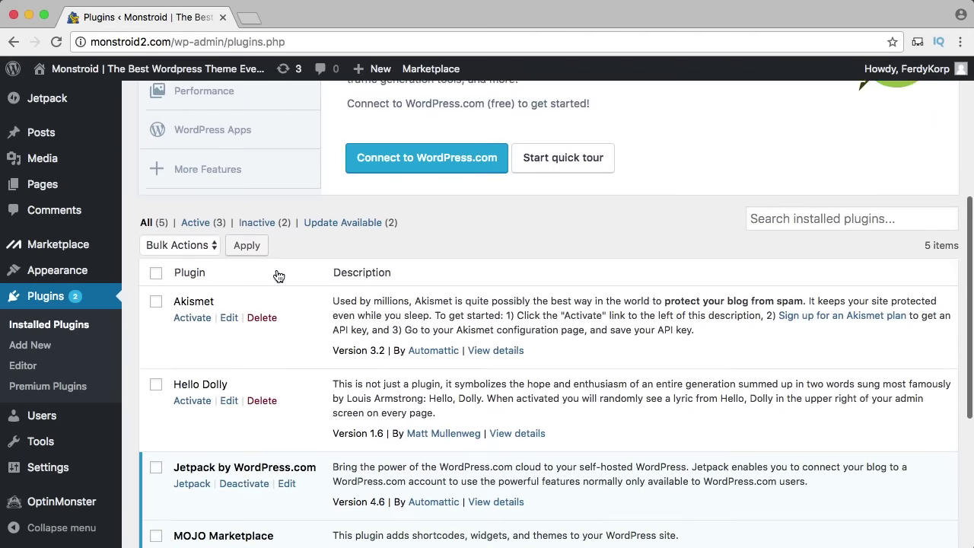
scroll(277, 274, up, 8)
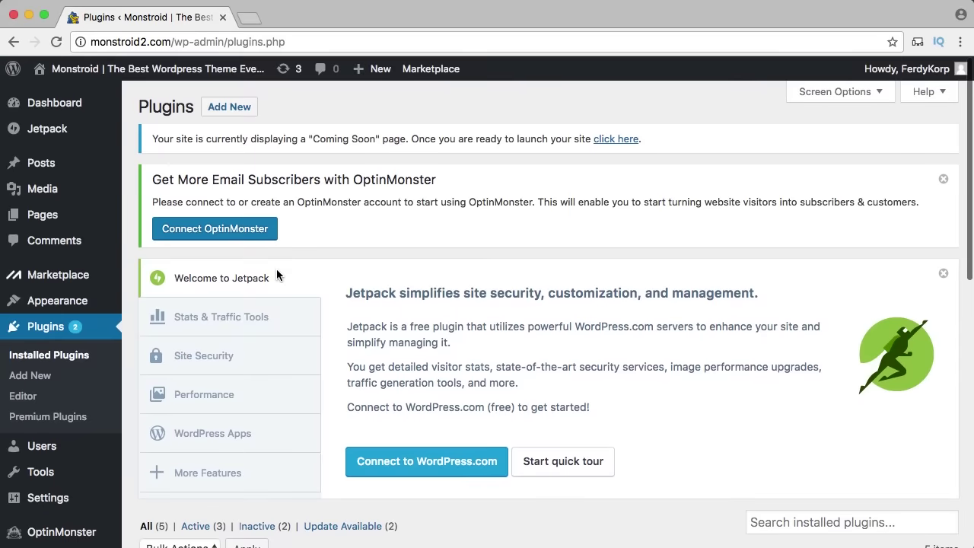
scroll(277, 272, down, 5)
scroll(276, 269, down, 3)
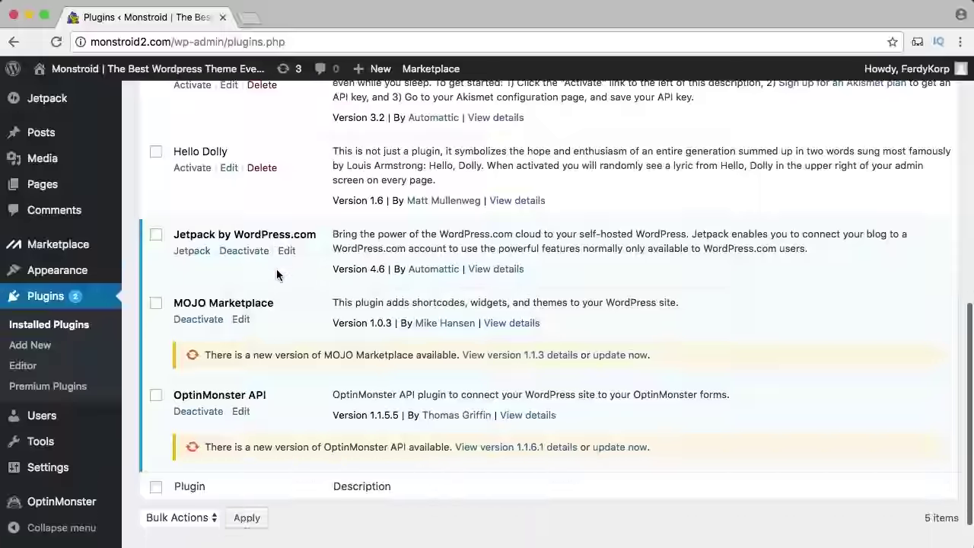
scroll(276, 268, up, 8)
scroll(277, 270, down, 5)
scroll(276, 268, up, 1)
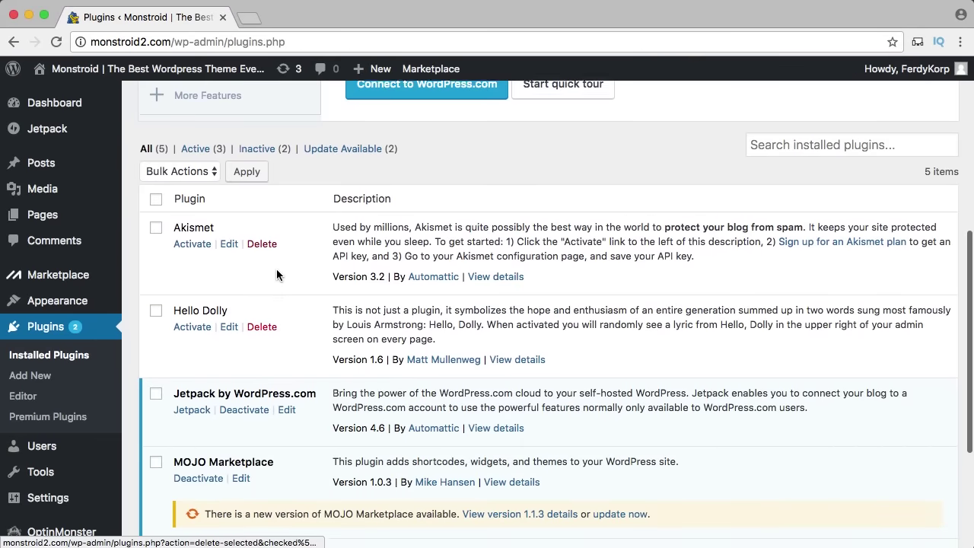
scroll(276, 271, down, 1)
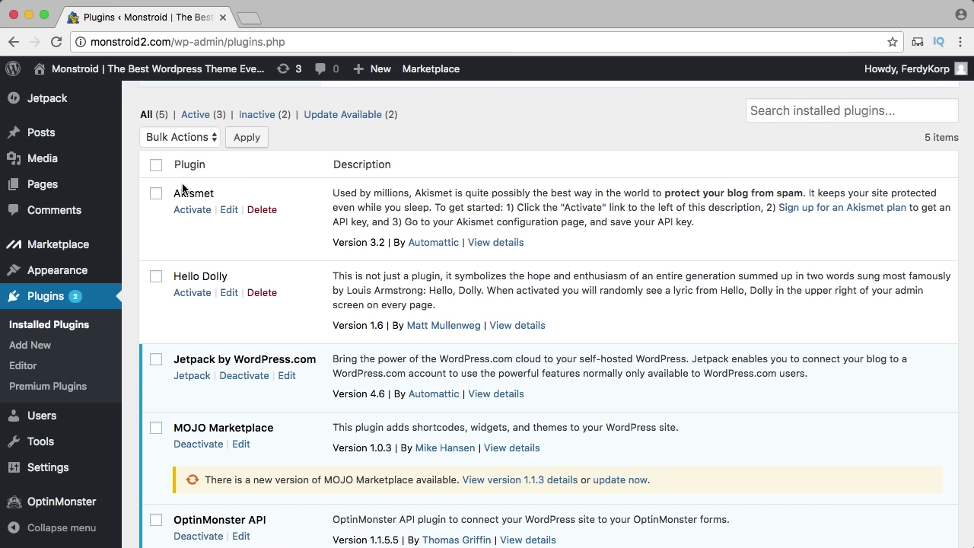
Select all plugins and deactivate them with the Deactivate bulk action.
click(156, 166)
click(161, 135)
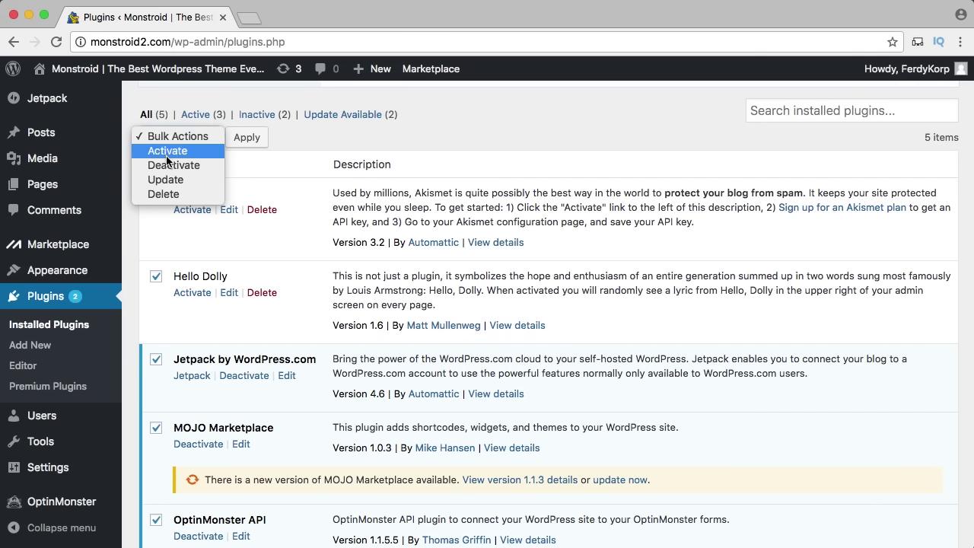
click(171, 164)
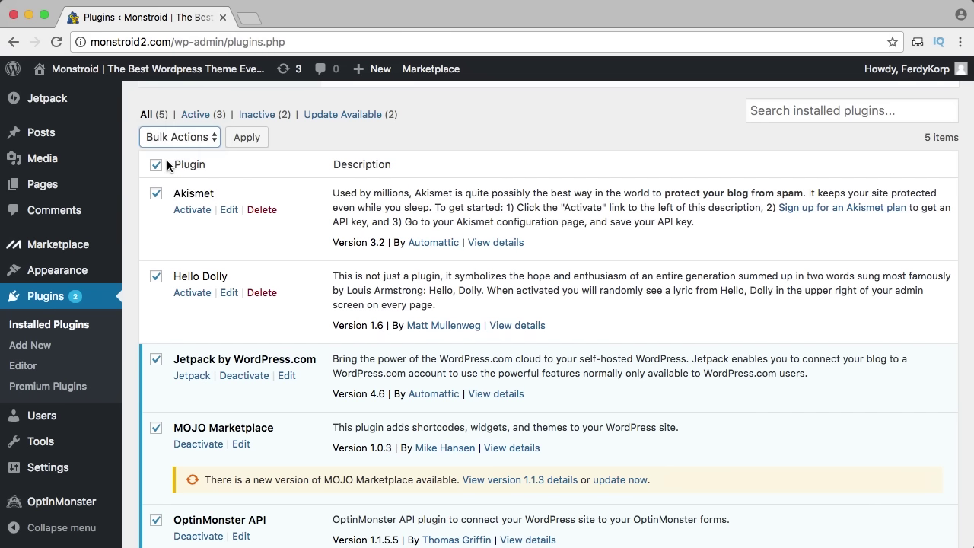
click(241, 139)
Select all plugins again, bulk-delete them, confirm, and return to the Dashboard.
scroll(238, 147, down, 5)
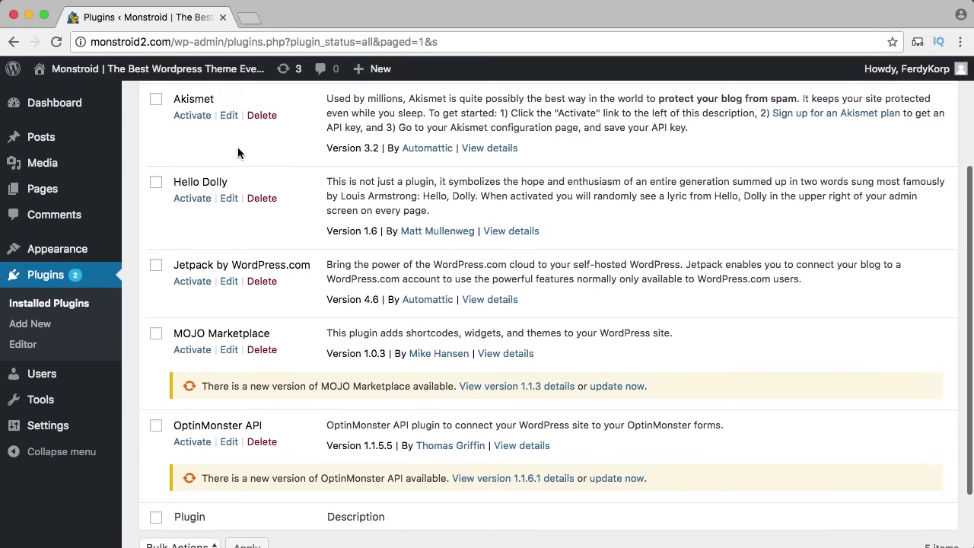
scroll(237, 147, up, 6)
click(156, 232)
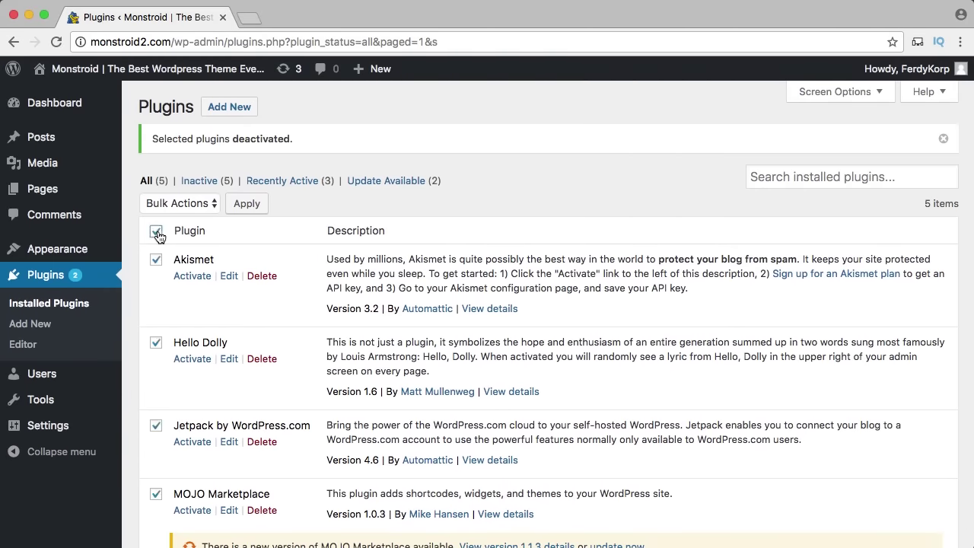
scroll(164, 255, down, 5)
scroll(168, 259, up, 5)
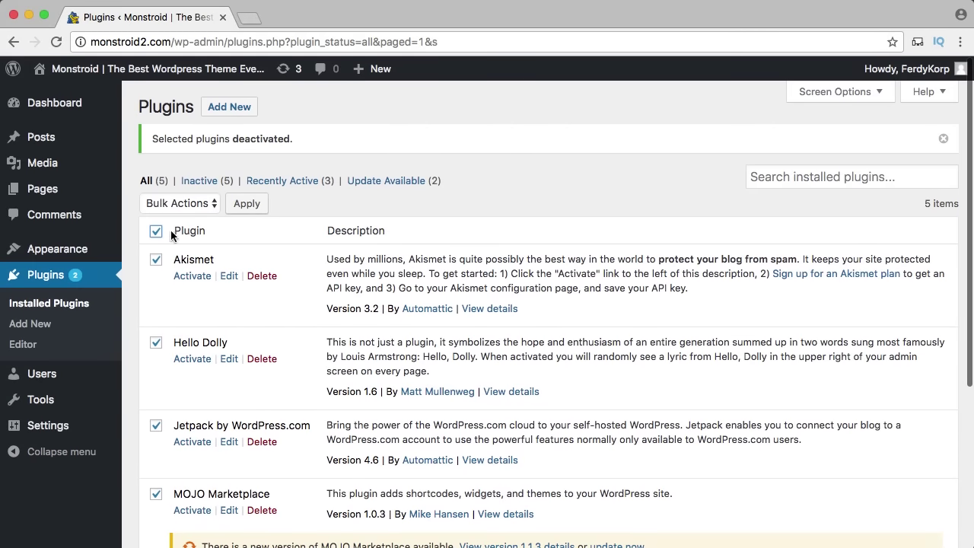
click(178, 200)
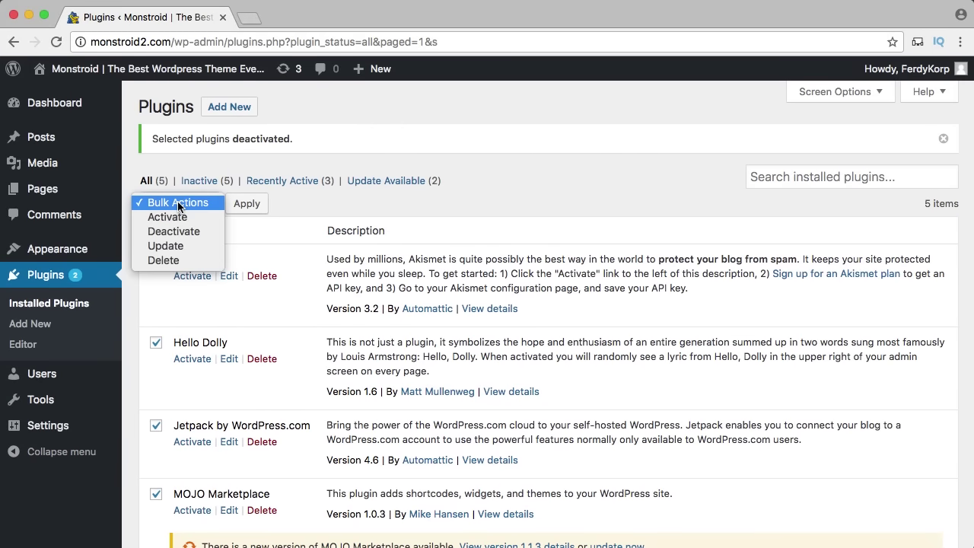
click(174, 263)
click(244, 206)
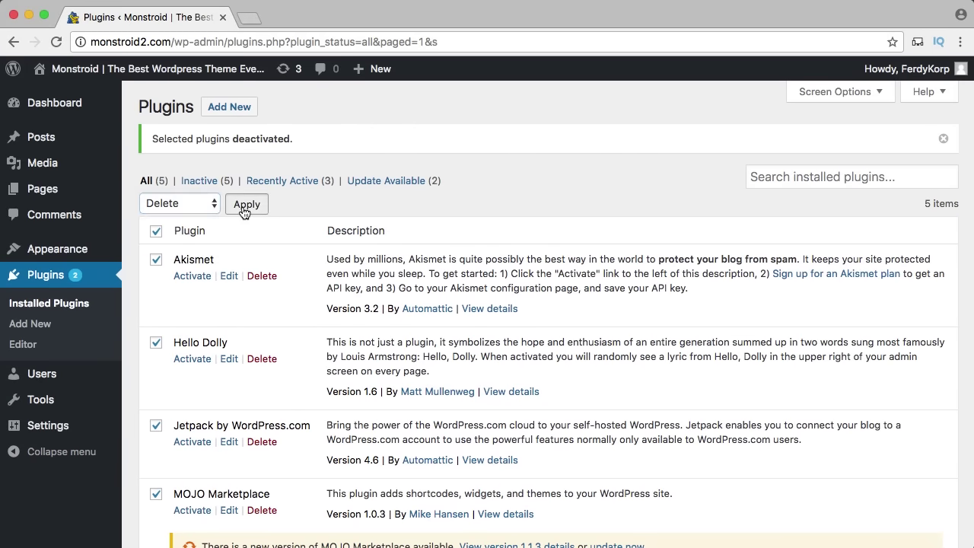
click(601, 212)
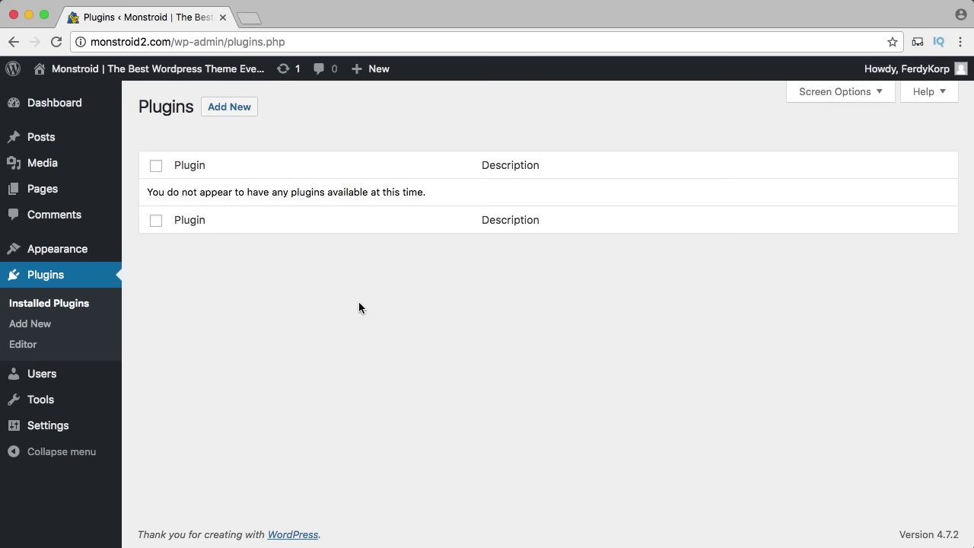
click(66, 107)
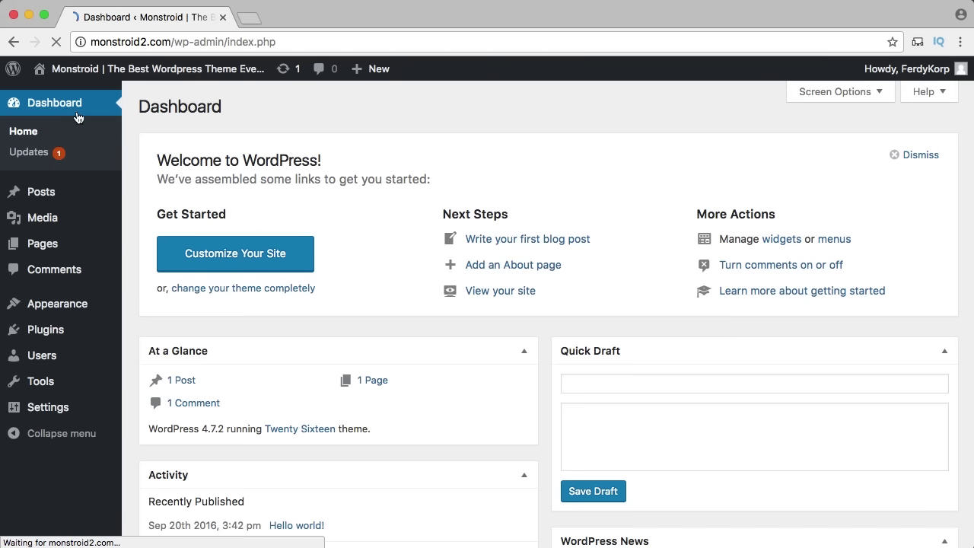
Dismiss the Dashboard welcome panel and open the live site in a new tab.
click(912, 157)
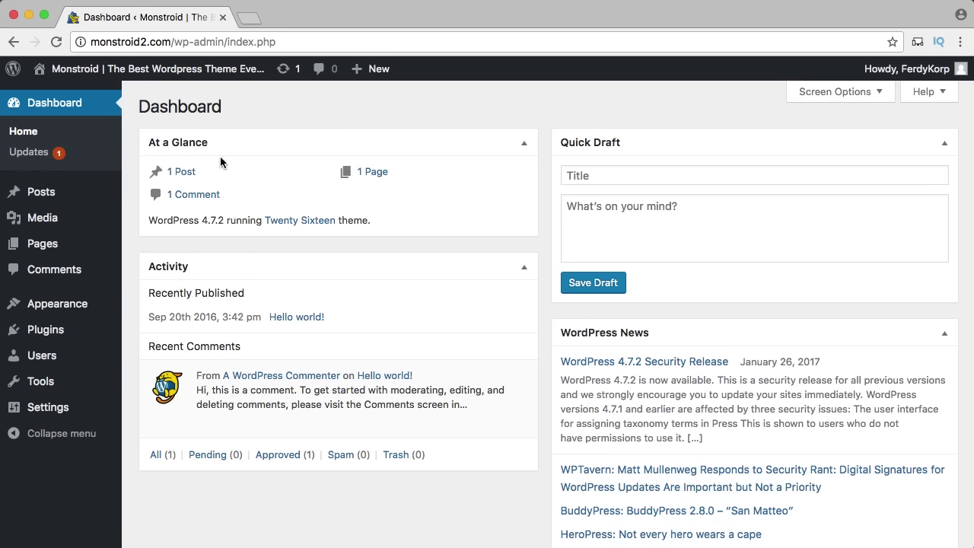
mouse_move(38, 70)
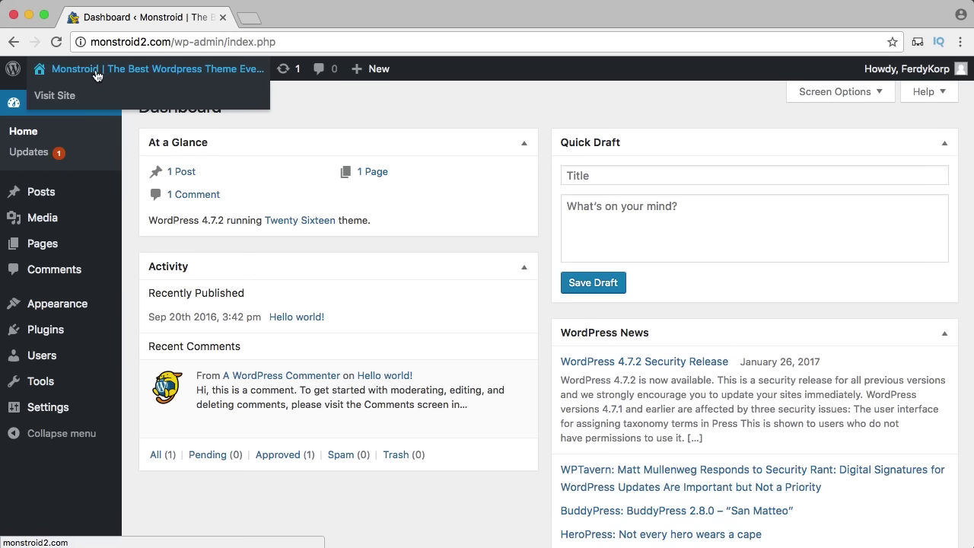
super+click(59, 96)
click(288, 21)
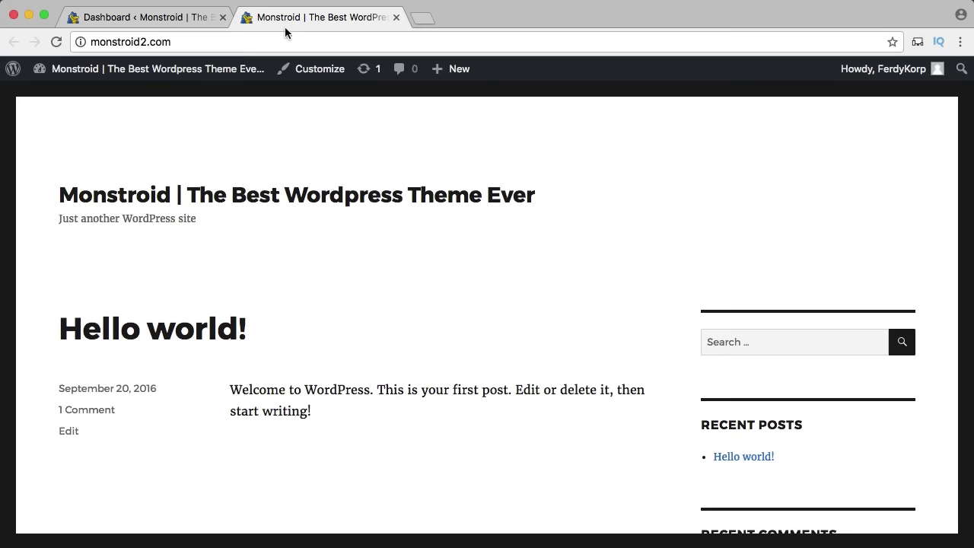
Open Hello world! on the live site and examine its date-based URL path.
click(145, 334)
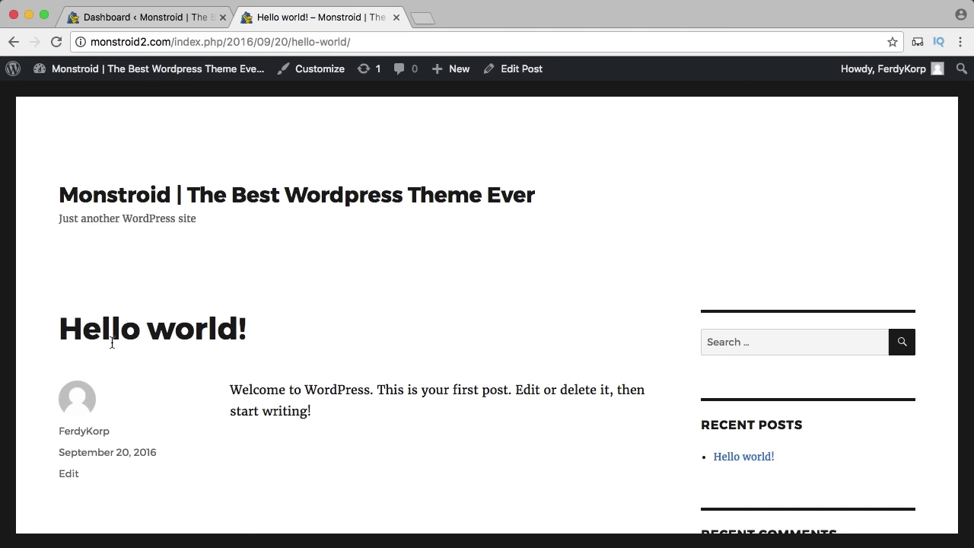
drag(67, 329, 221, 330)
click(185, 330)
drag(219, 41, 292, 41)
click(291, 41)
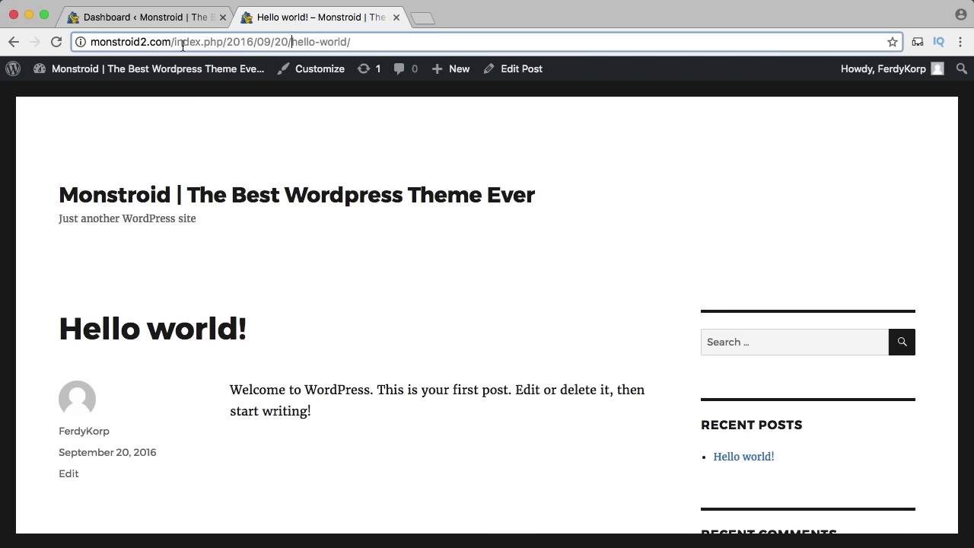
drag(174, 42, 373, 42)
click(373, 42)
click(260, 116)
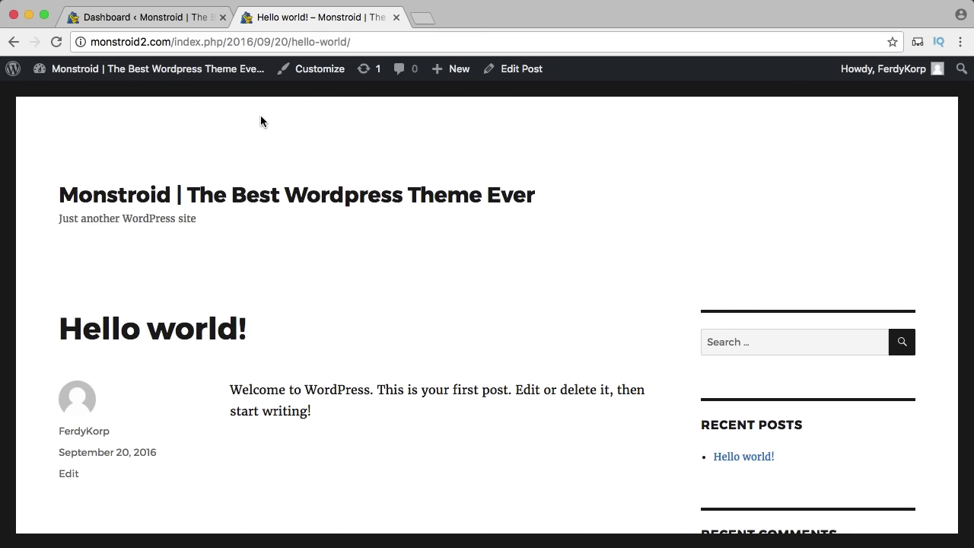
click(129, 21)
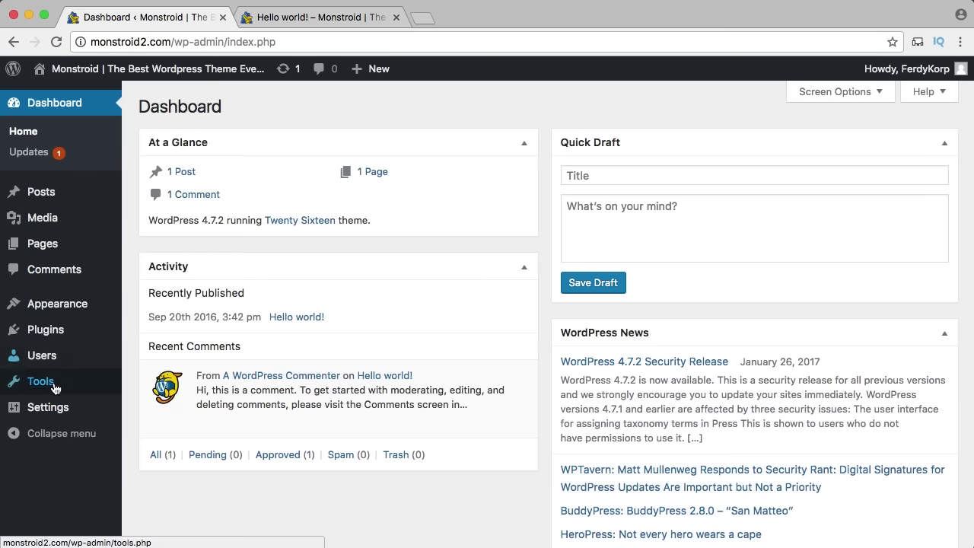
Switch permalinks to the Post name structure and save the change.
mouse_move(54, 407)
click(169, 506)
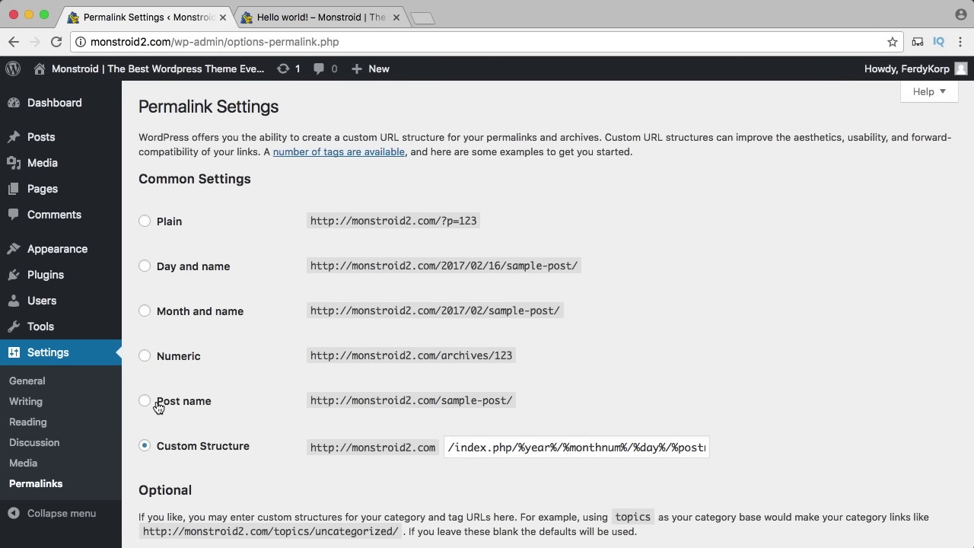
drag(312, 401, 509, 405)
click(319, 401)
drag(310, 407, 506, 404)
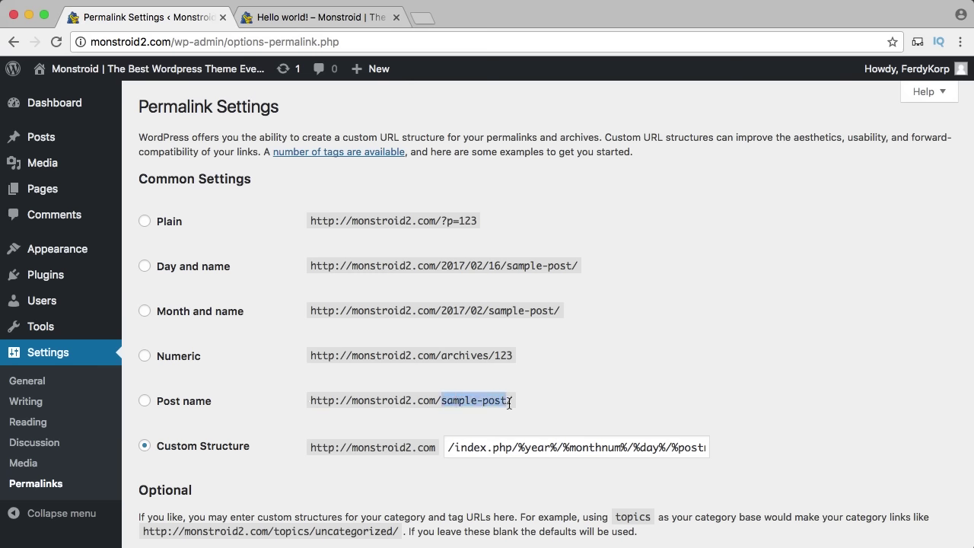
click(240, 404)
click(144, 404)
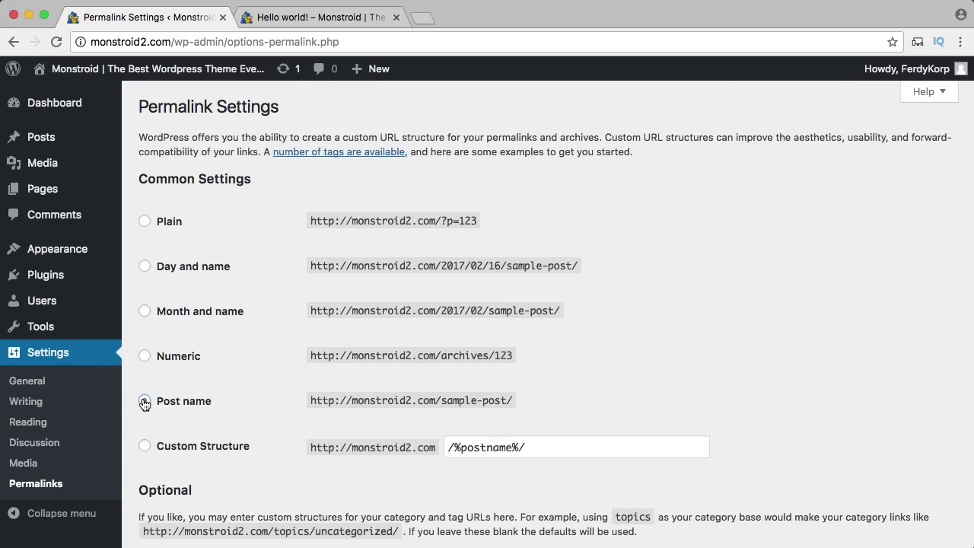
scroll(144, 404, down, 5)
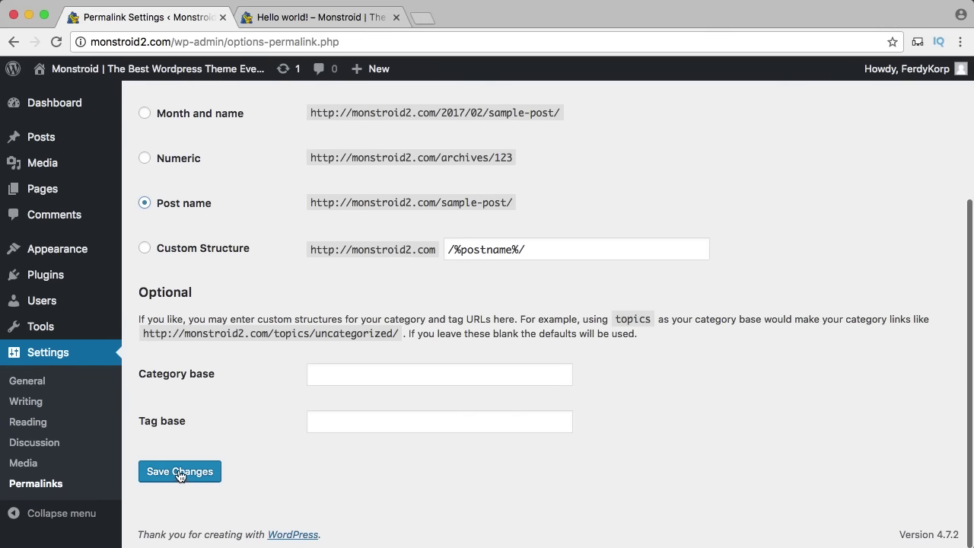
click(180, 472)
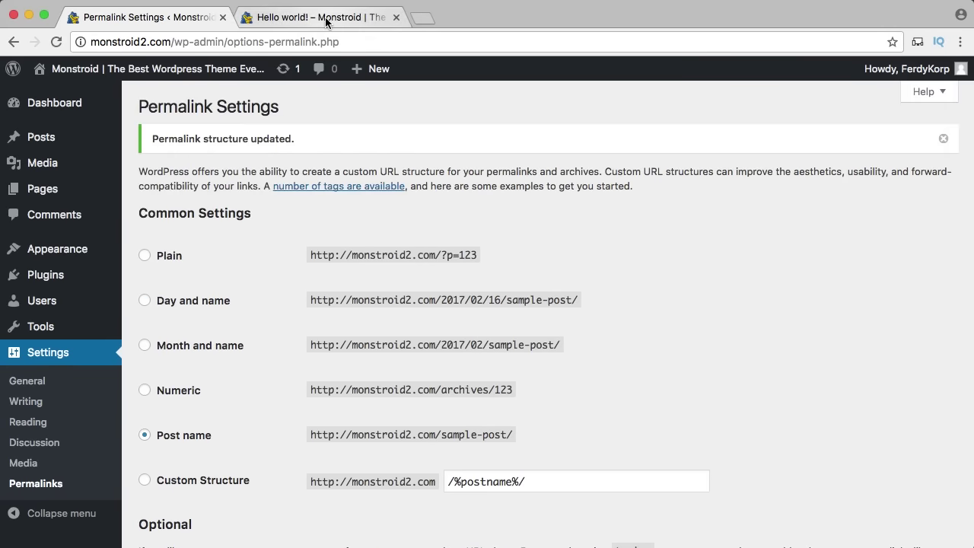
On the live site, open Hello world! from the home page to see its /hello-world/ address.
click(324, 20)
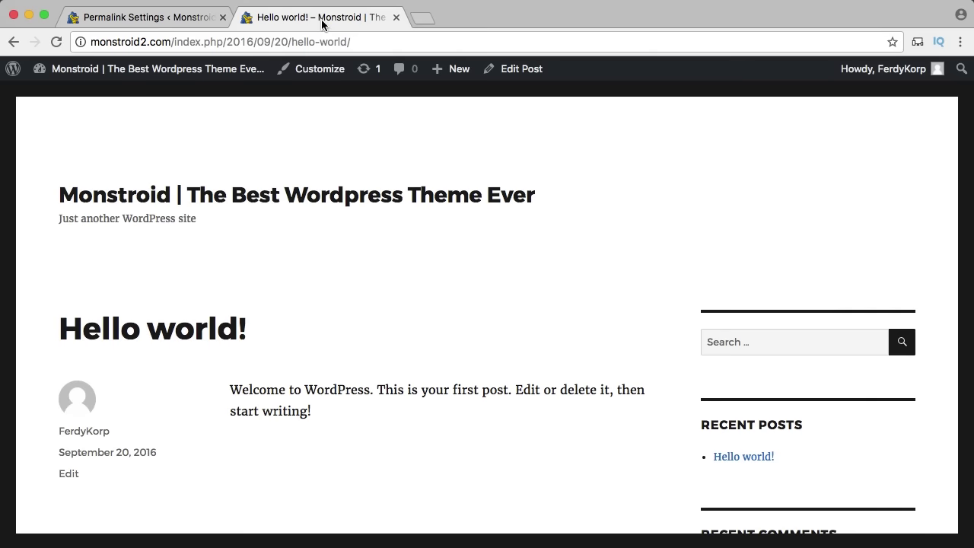
click(166, 199)
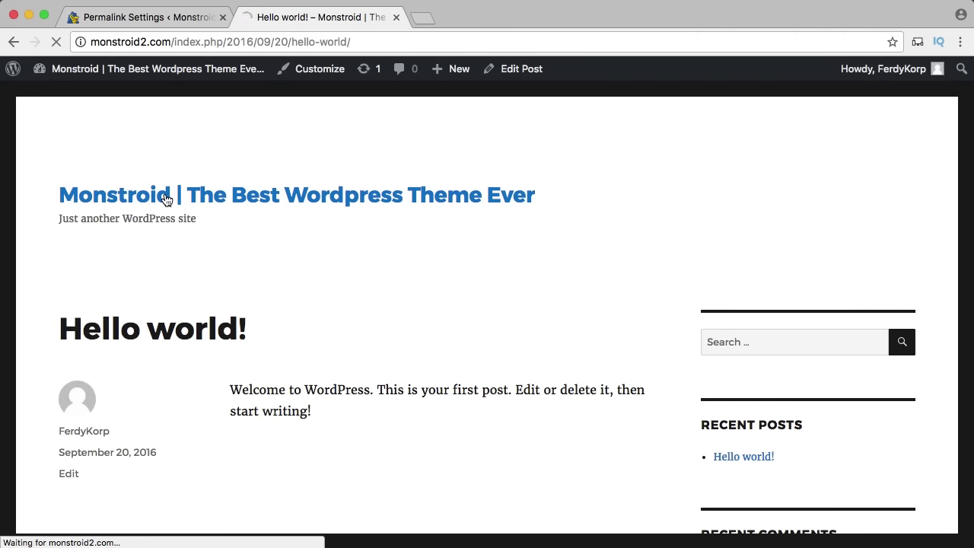
click(147, 331)
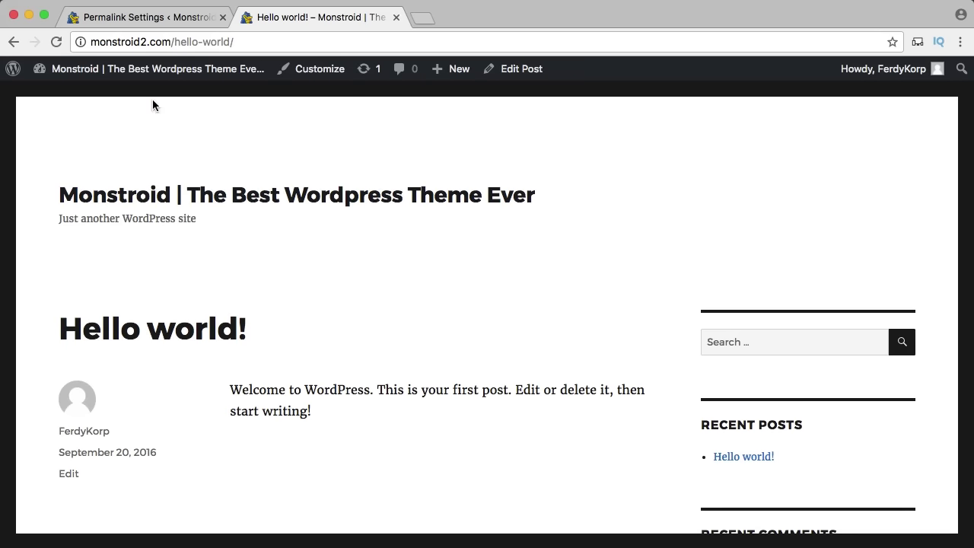
Return to the admin Dashboard and close the tab showing the live post.
click(162, 23)
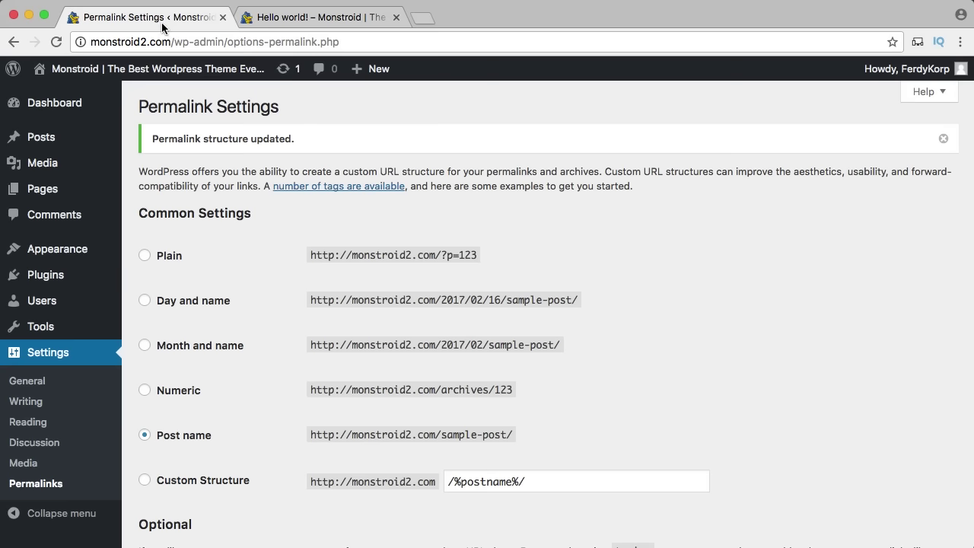
click(73, 105)
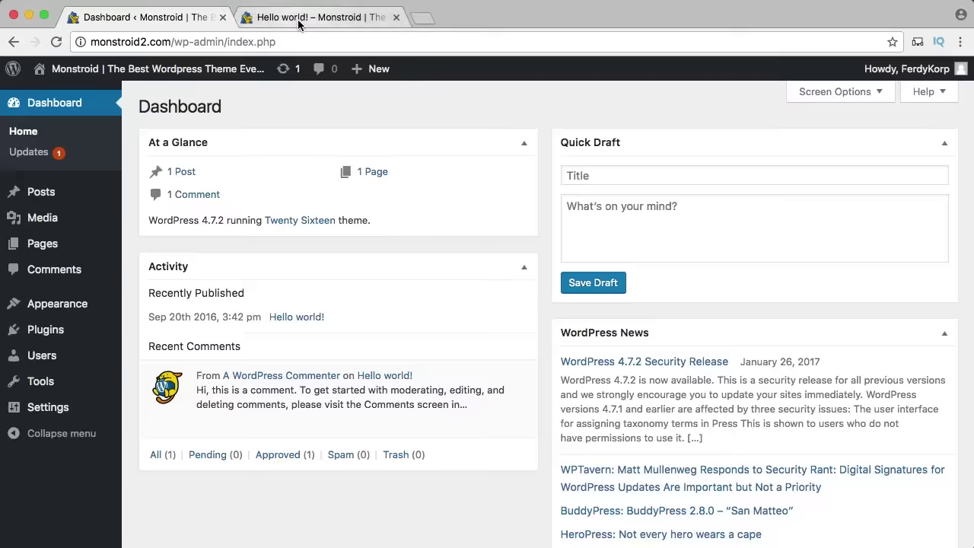
click(320, 17)
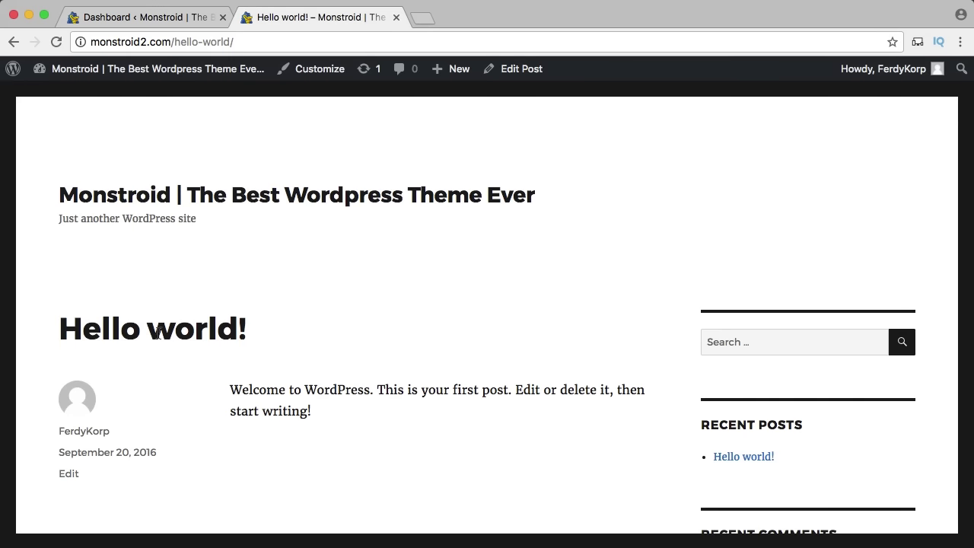
click(165, 6)
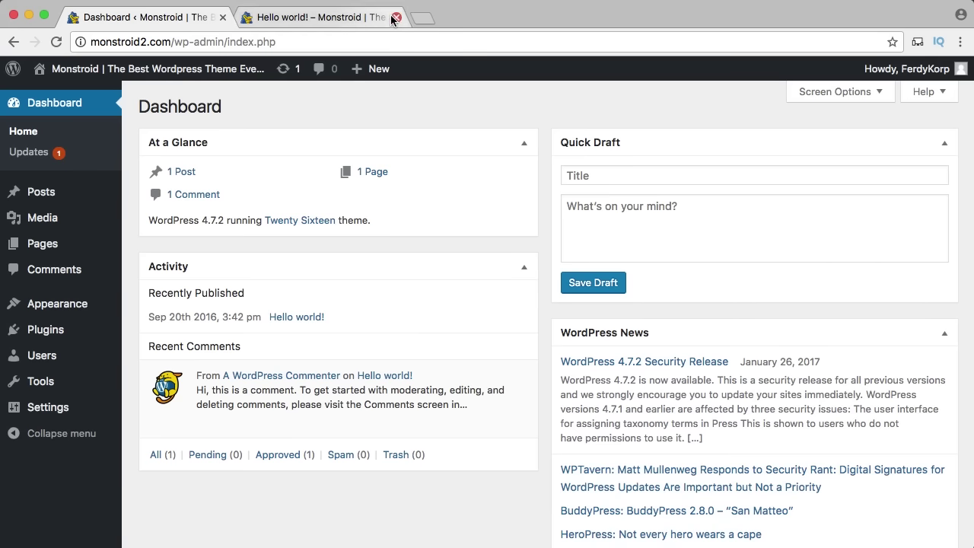
click(396, 17)
Trash the Hello world! post, empty the post Trash, and go back to the Dashboard.
click(183, 173)
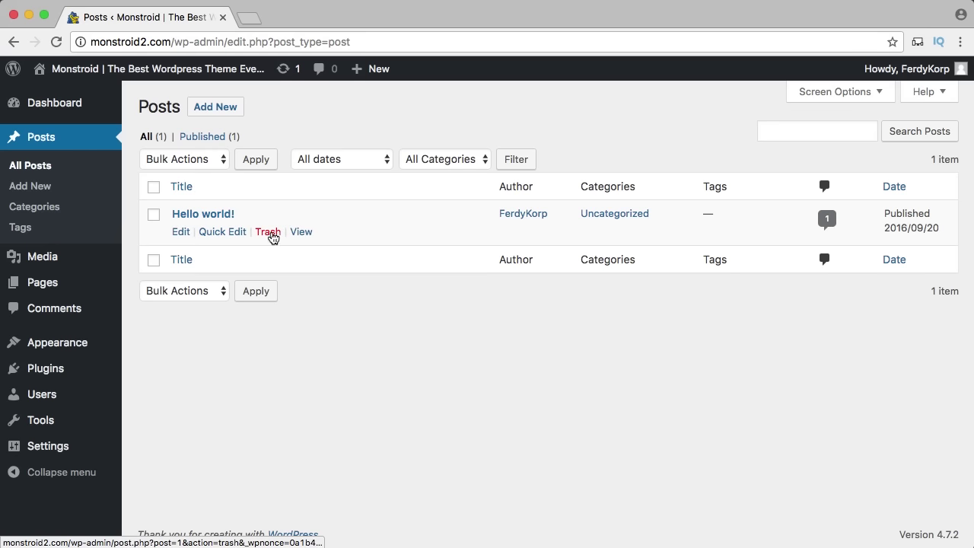
click(268, 232)
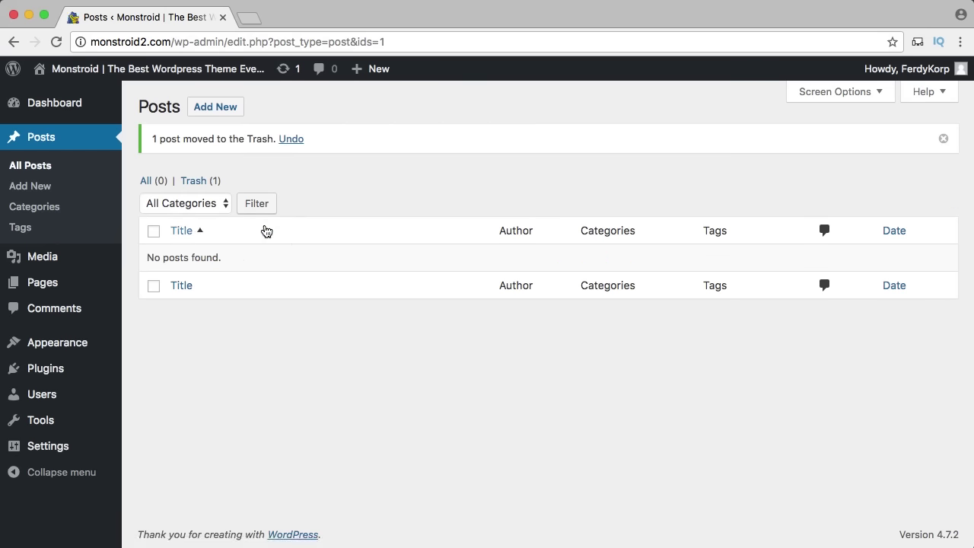
click(194, 182)
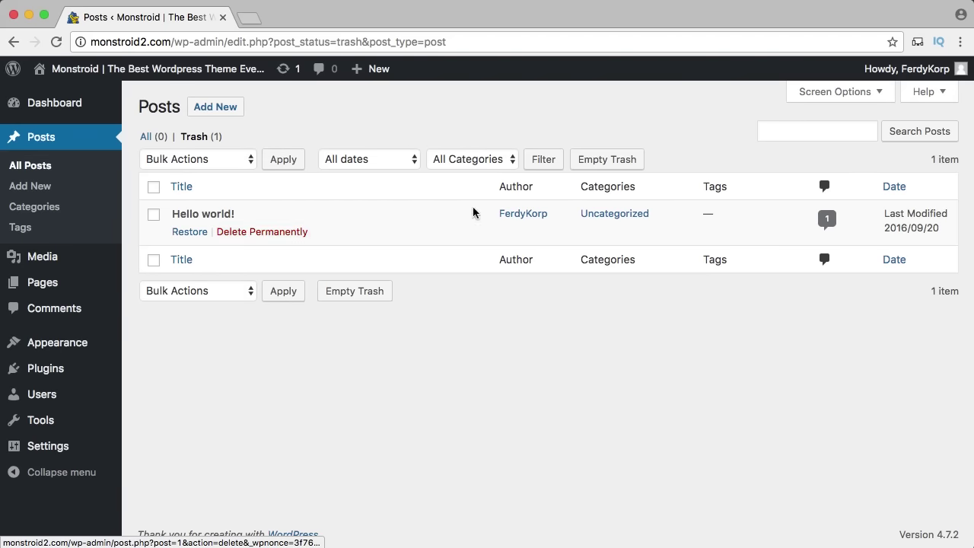
mouse_move(266, 233)
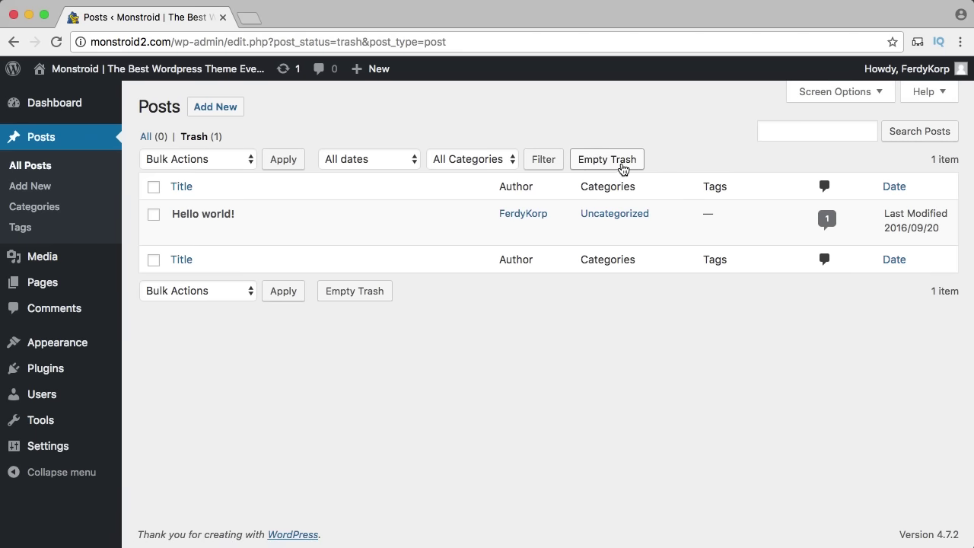
click(622, 162)
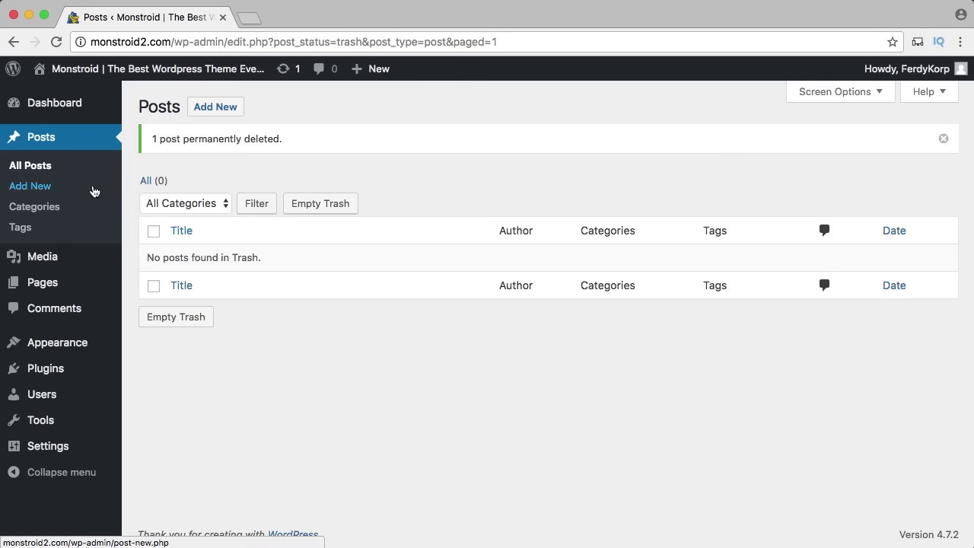
click(47, 104)
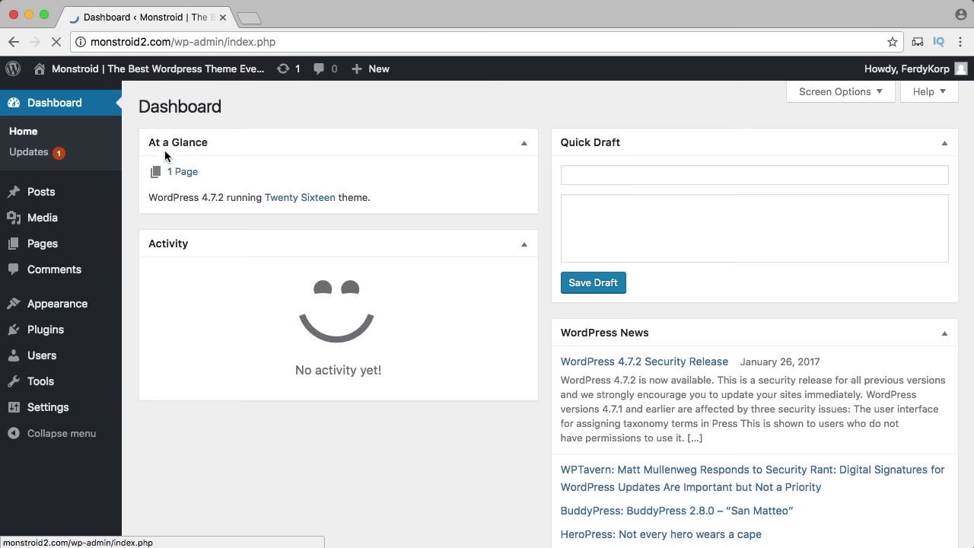
Trash the Sample Page, delete it permanently from Trash, and go back to the Dashboard.
click(181, 174)
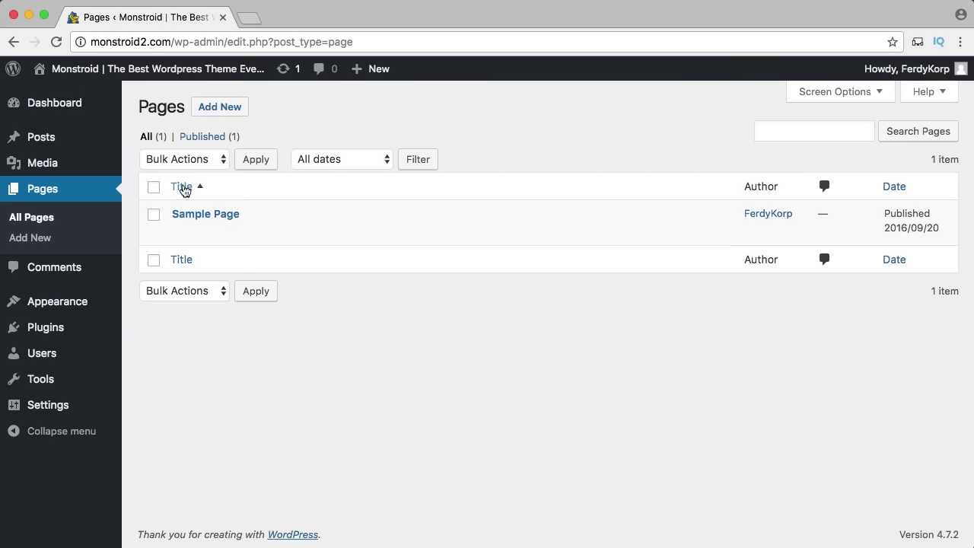
click(268, 231)
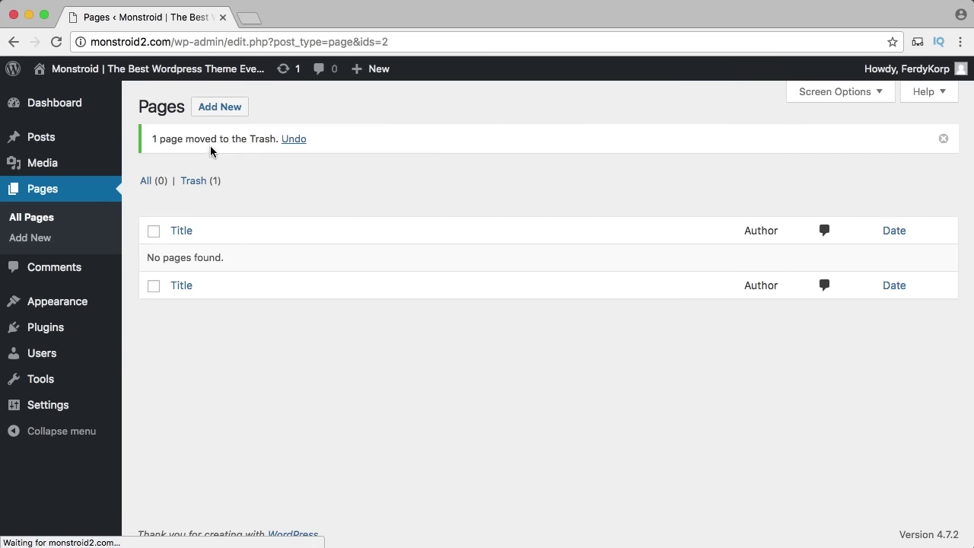
click(196, 182)
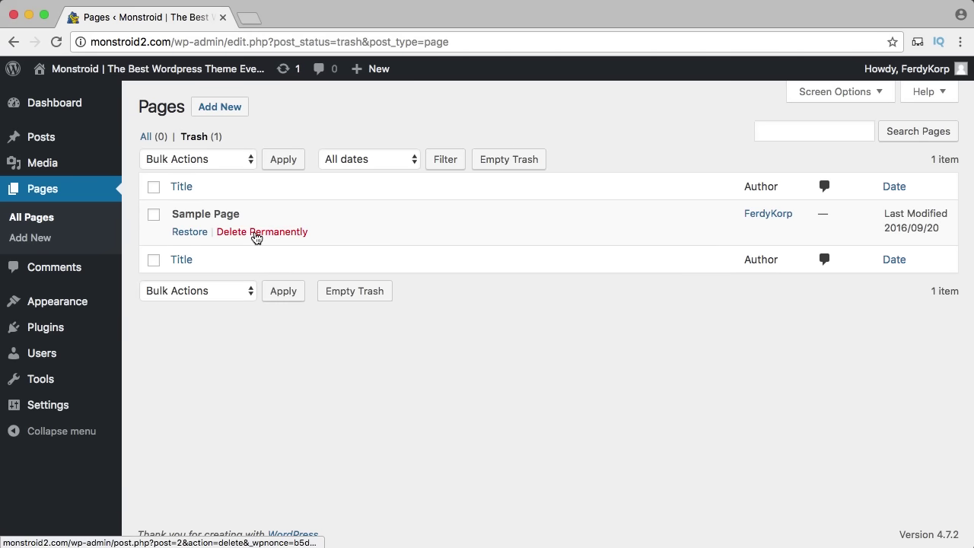
click(254, 233)
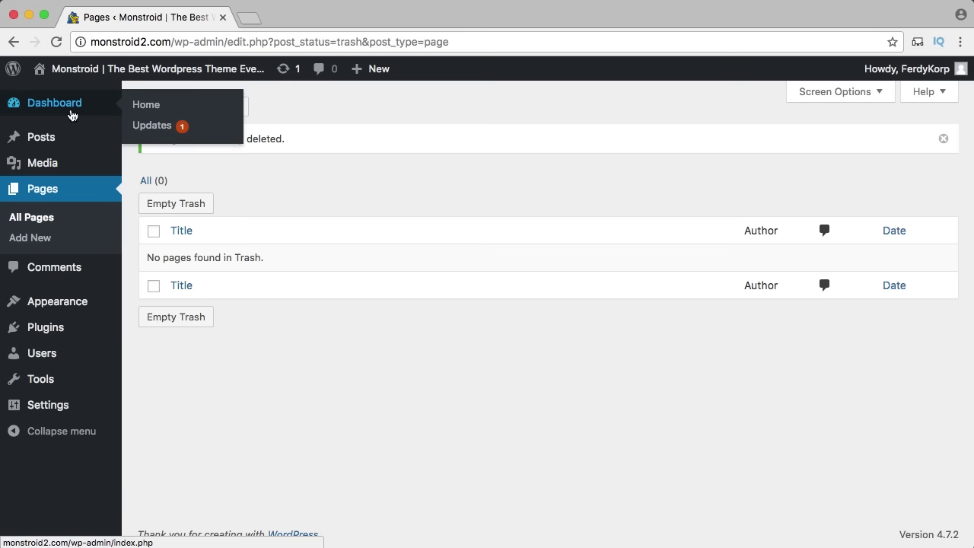
click(72, 103)
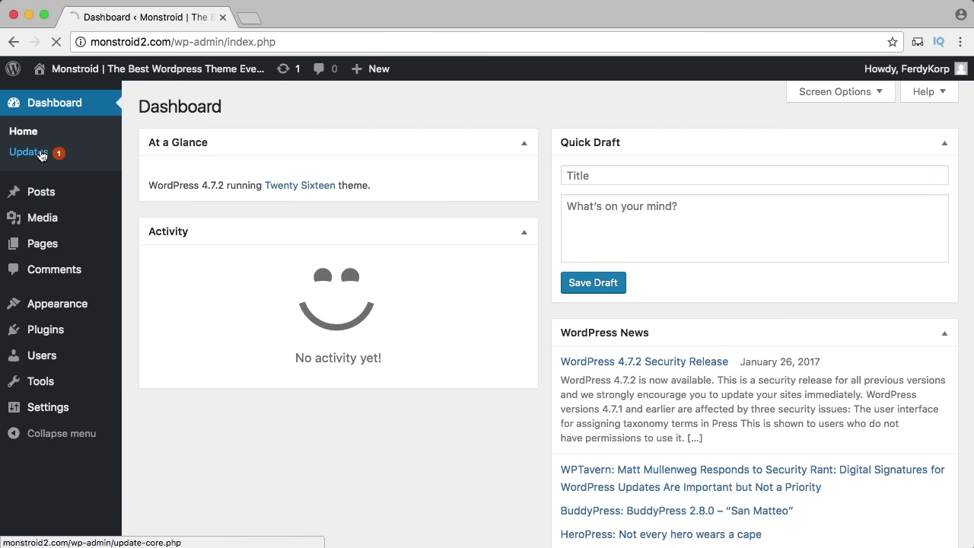
Update the Twenty Fourteen theme from 1.8 to 1.9 on the Updates page, then return to the Dashboard.
click(42, 154)
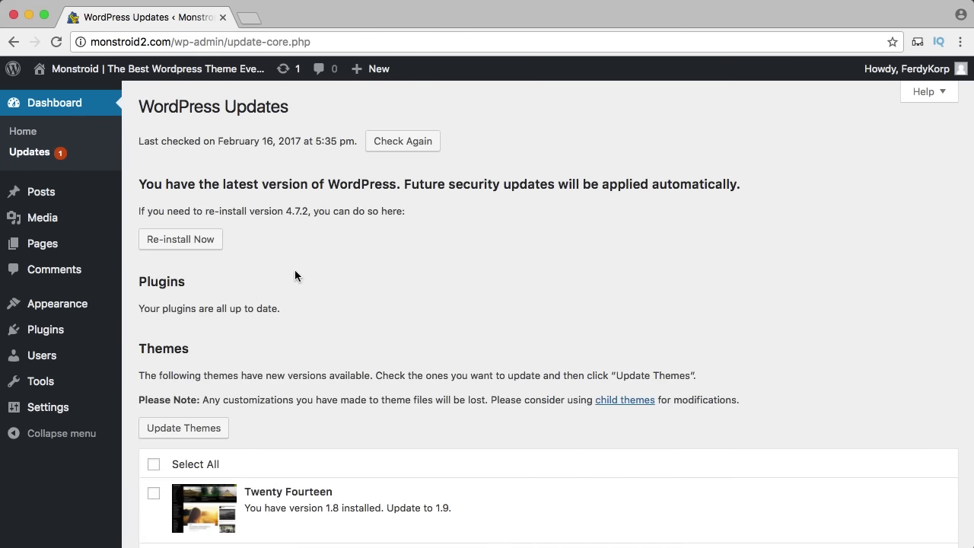
scroll(295, 275, down, 3)
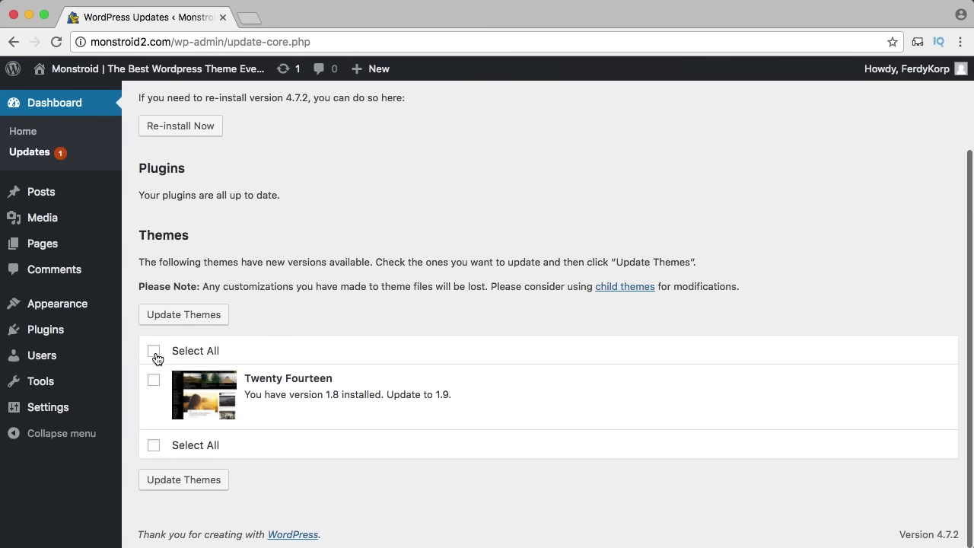
click(154, 351)
click(187, 316)
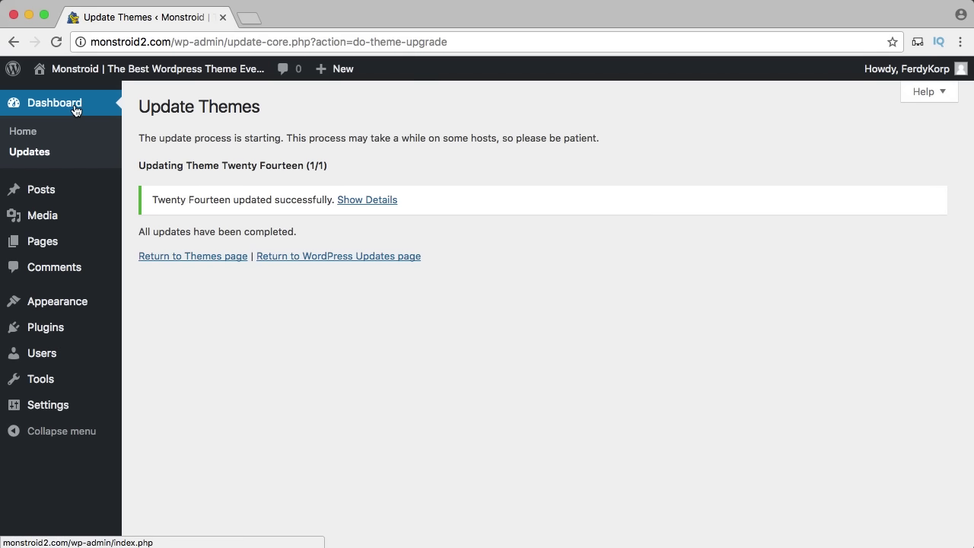
click(75, 110)
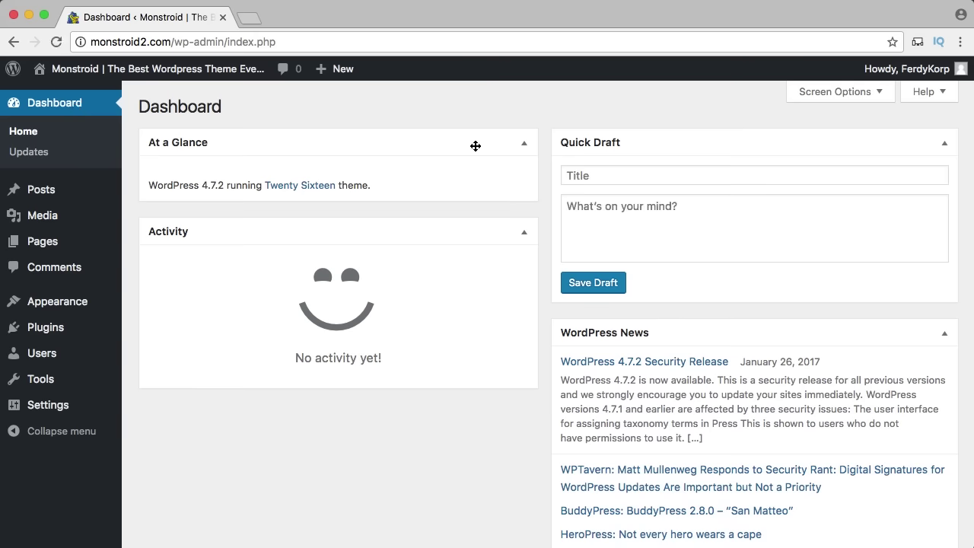
Collapse the At a Glance, Activity, Quick Draft and WordPress News widgets.
click(529, 149)
click(523, 188)
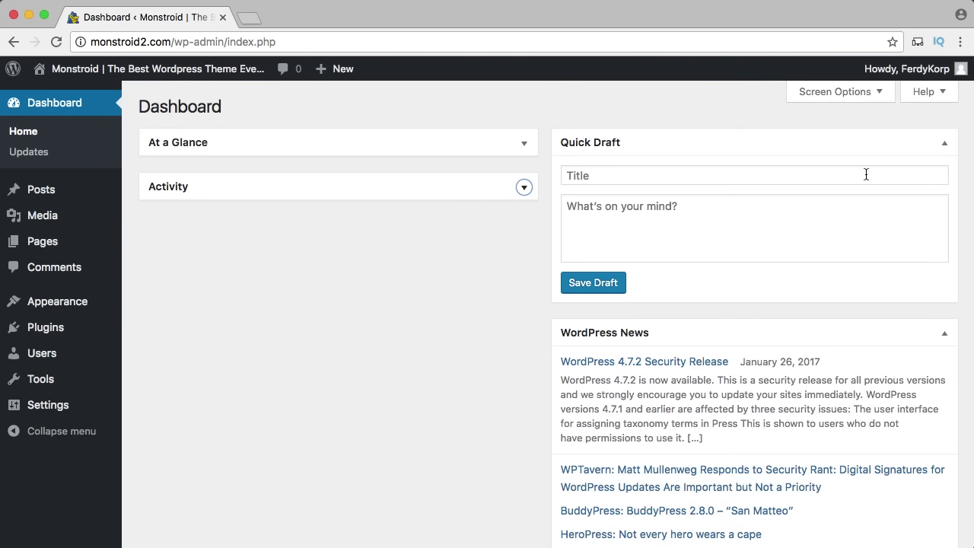
click(944, 145)
click(943, 189)
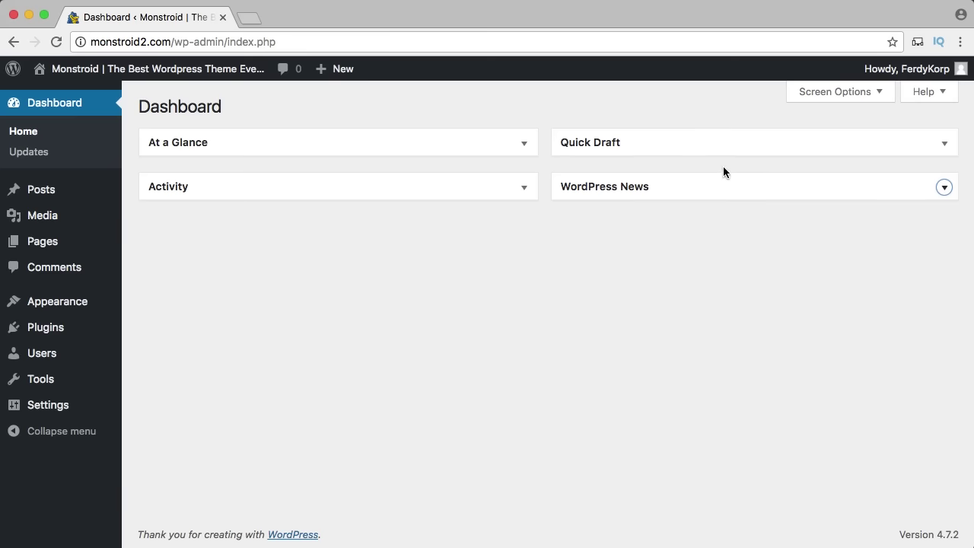
Move Quick Draft and then WordPress News into the left column below Activity.
drag(683, 144, 283, 228)
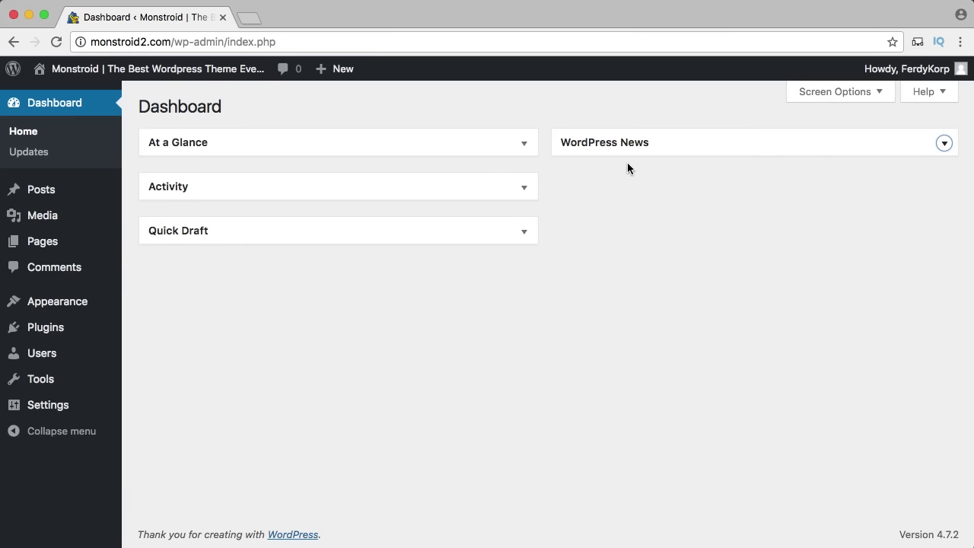
drag(637, 145, 229, 273)
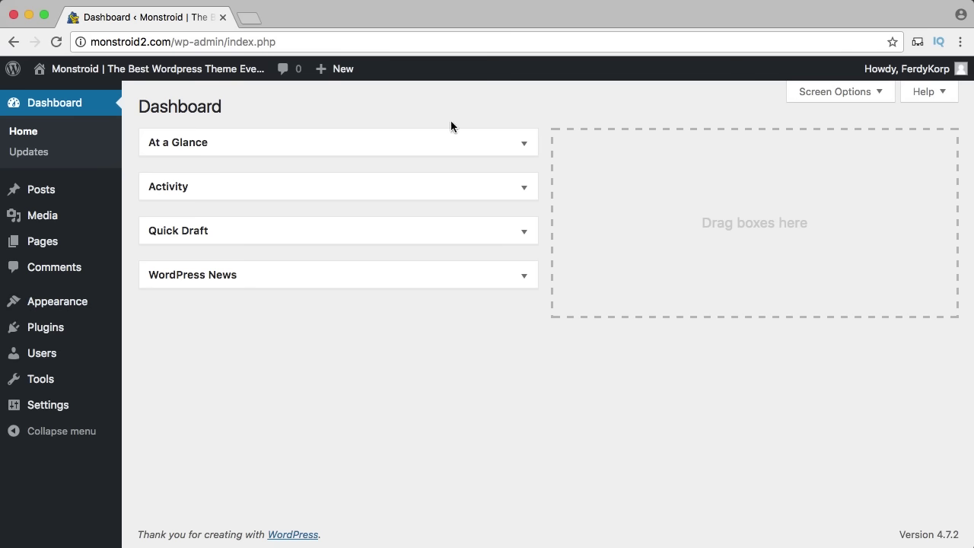
mouse_move(896, 76)
On Your Profile, try the Light, Ectoplasm, Midnight and Ocean colour schemes, ending on Default.
mouse_move(80, 355)
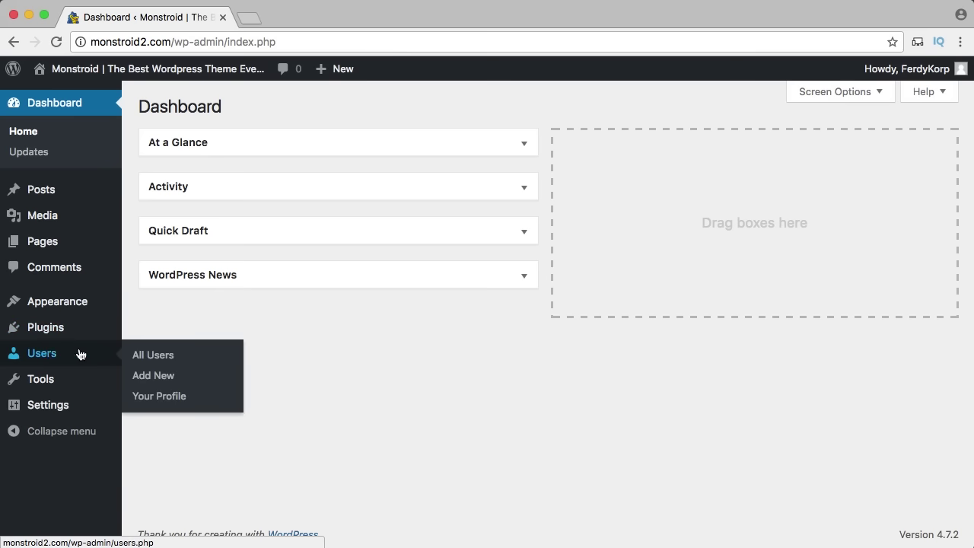
click(163, 399)
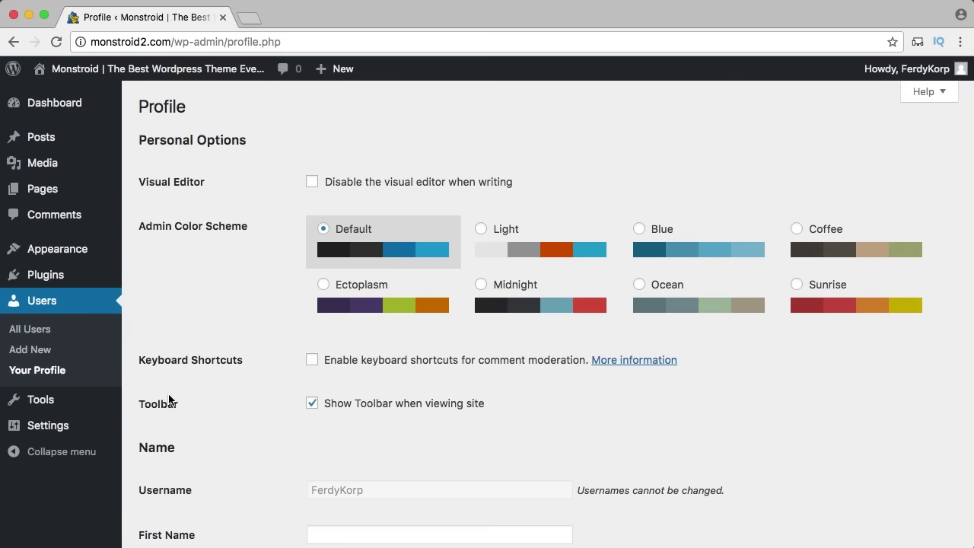
scroll(380, 228, down, 1)
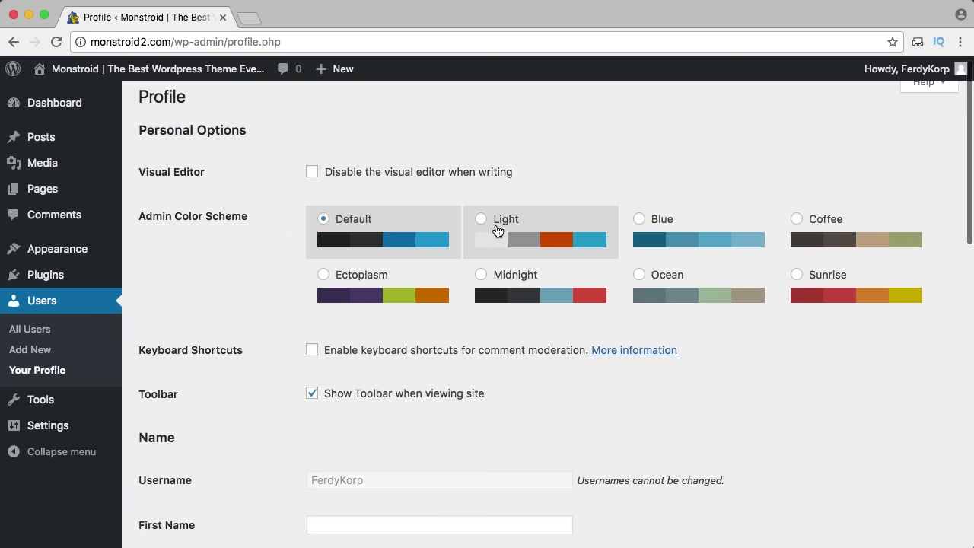
click(495, 227)
click(357, 233)
click(354, 272)
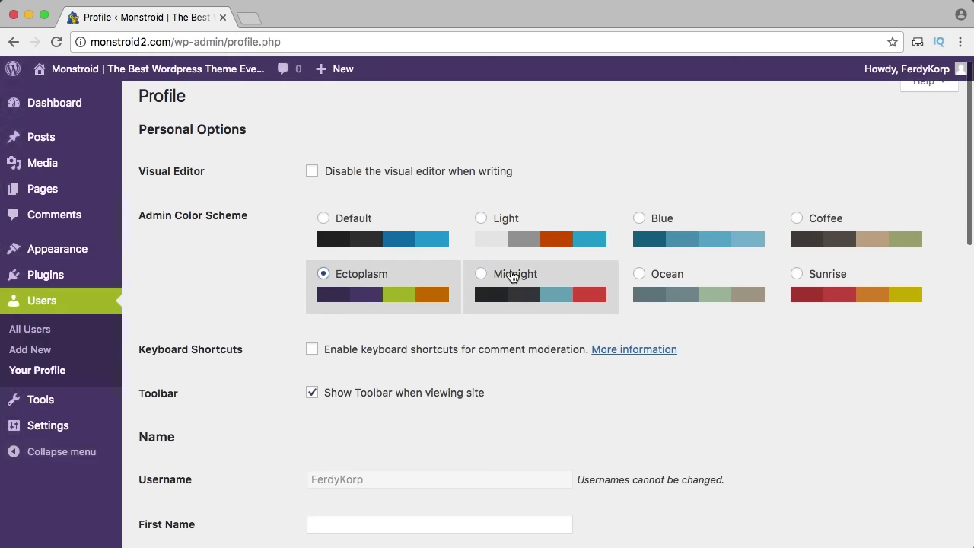
click(512, 278)
click(635, 279)
click(342, 239)
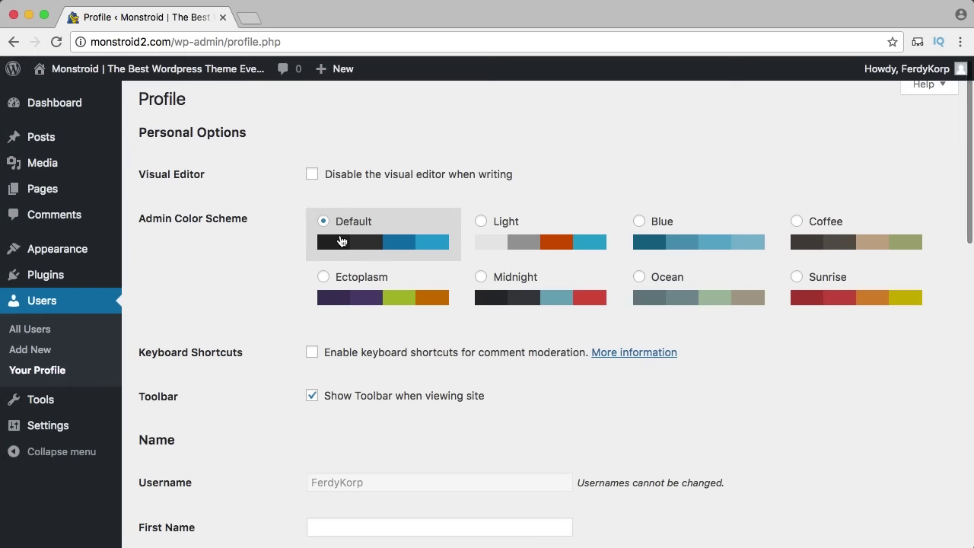
scroll(289, 208, down, 3)
scroll(282, 210, down, 2)
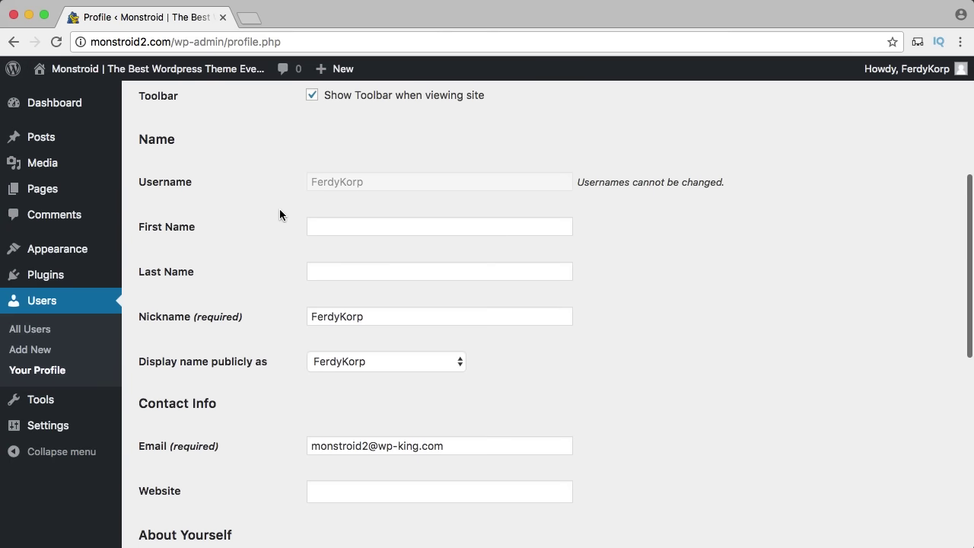
Enter the user's first and last name and choose the full name as the public display name.
click(352, 225)
text(Ferdy)
key(Tab)
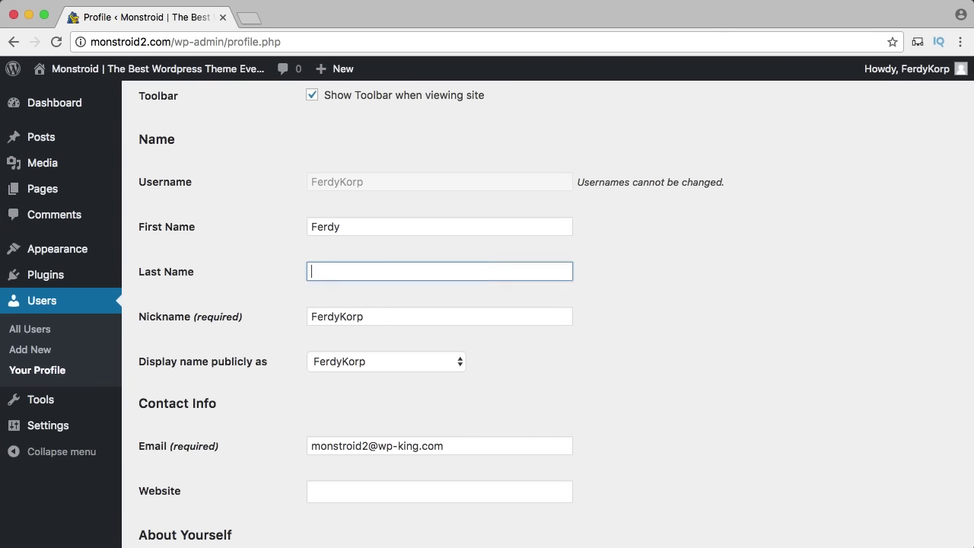
text(Korpershoek)
key(Tab)
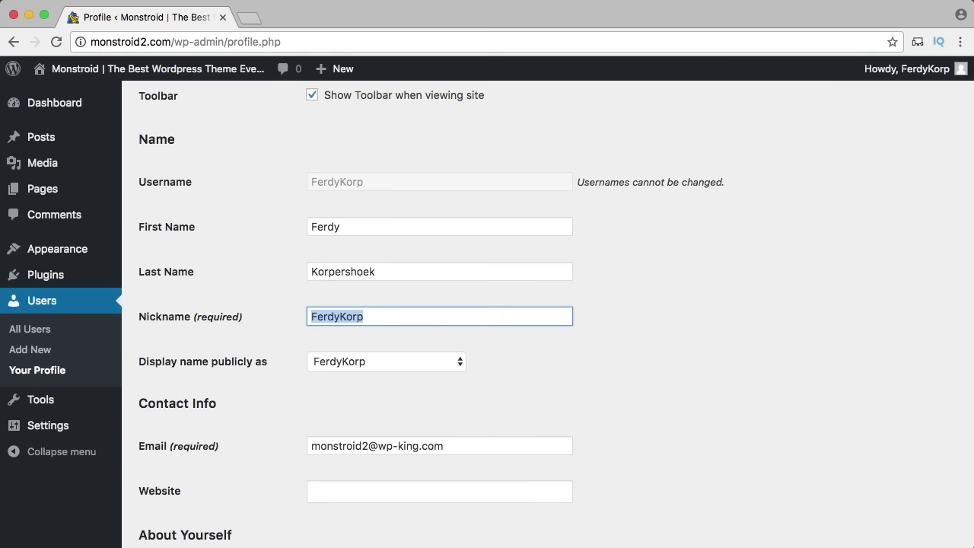
scroll(337, 232, down, 1)
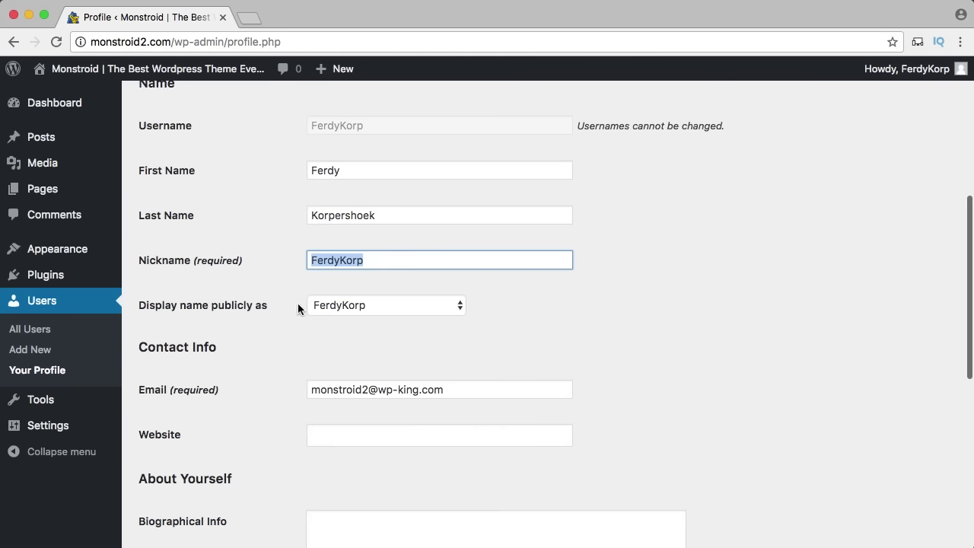
click(335, 305)
click(379, 347)
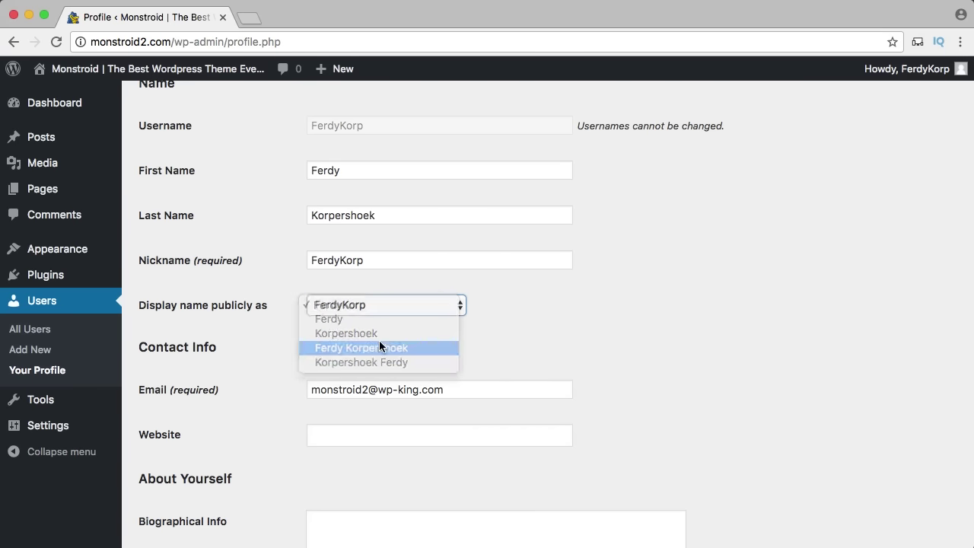
scroll(548, 285, down, 2)
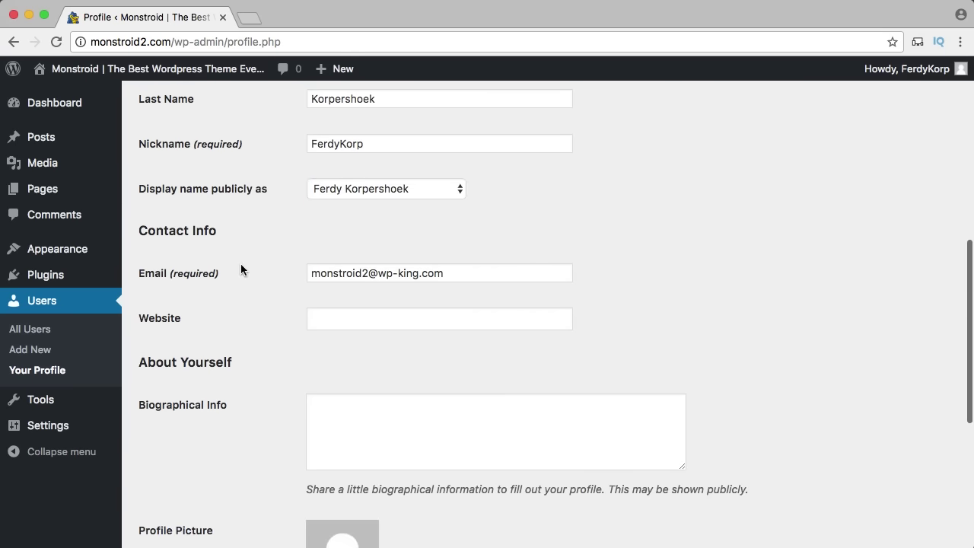
scroll(259, 270, down, 5)
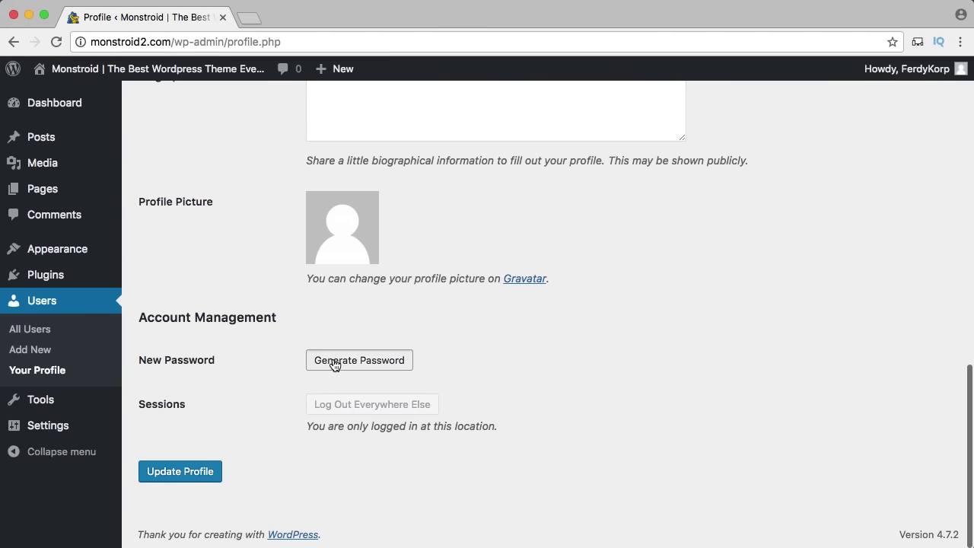
Enter a new weak account password, confirm using it, and save the profile with Update Profile.
click(334, 361)
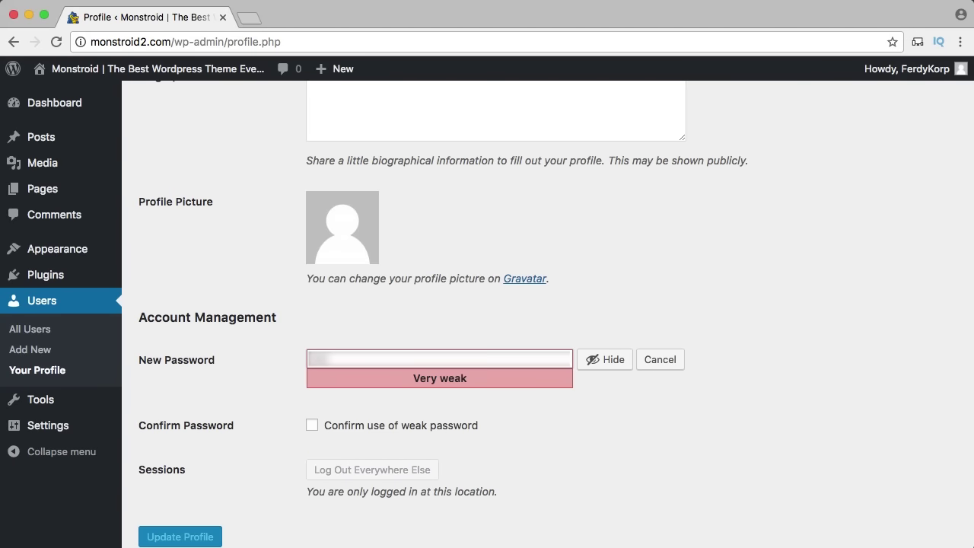
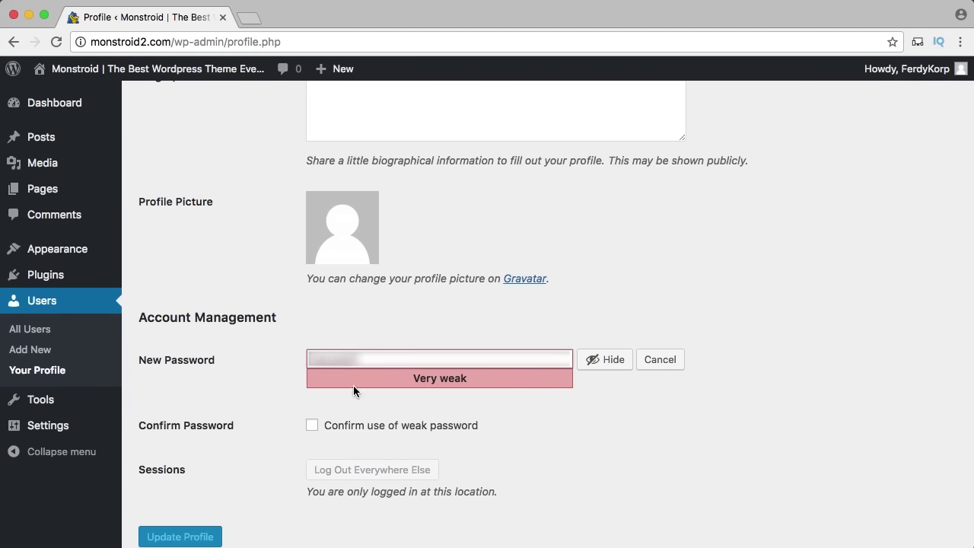
click(312, 426)
scroll(256, 402, down, 2)
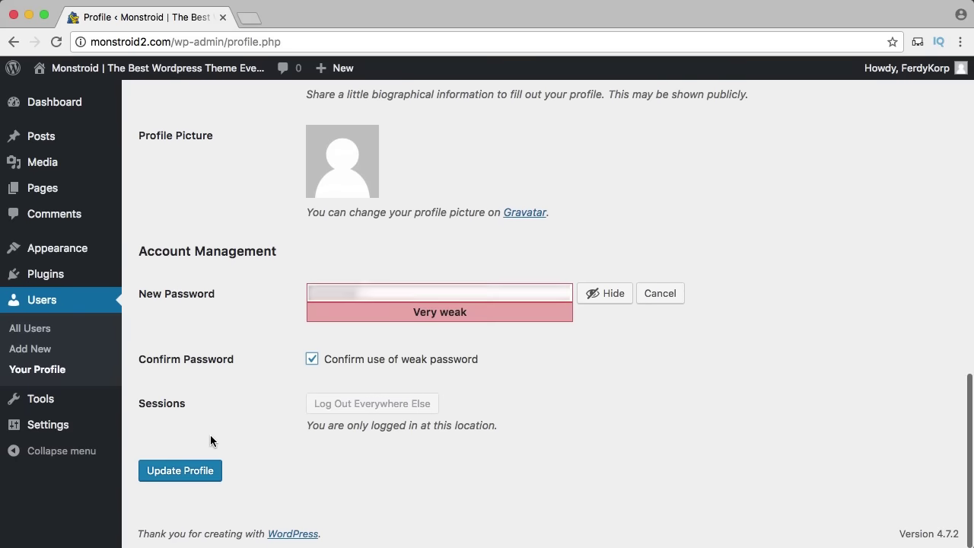
click(180, 471)
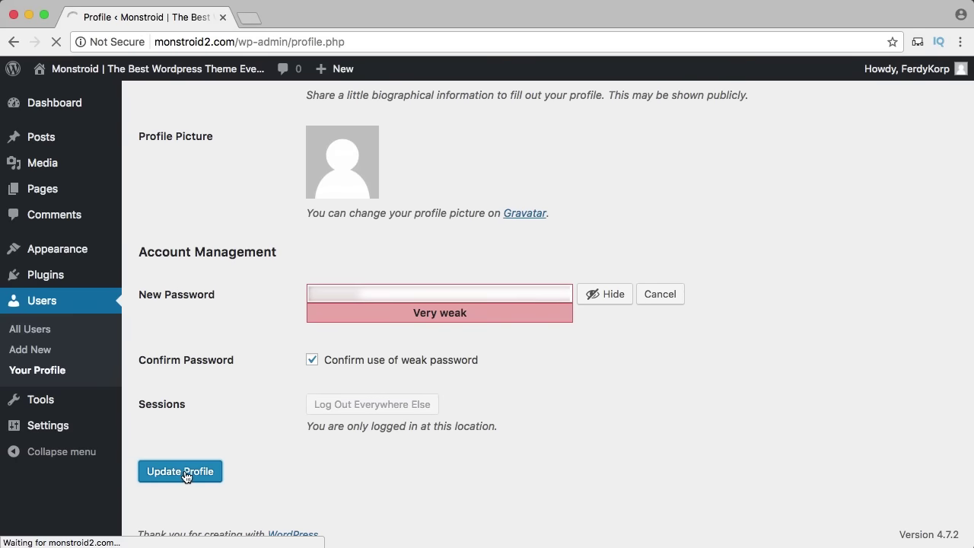
mouse_move(843, 69)
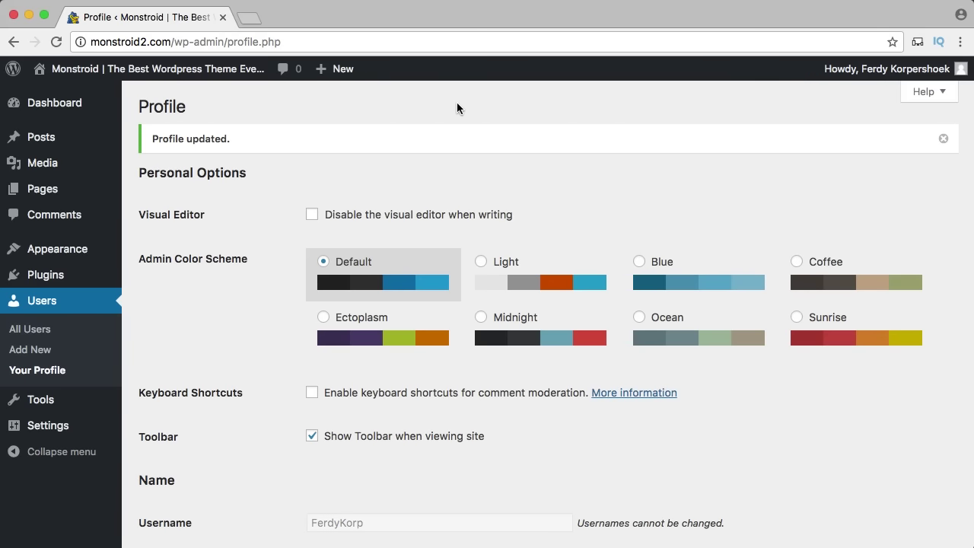
mouse_move(57, 101)
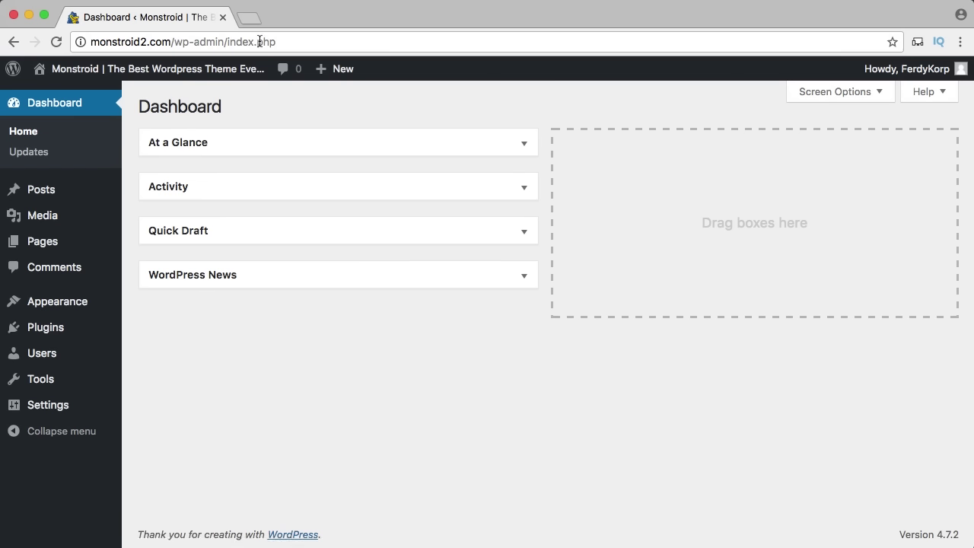
Load wp-king.com in a new tab and browse its THEMES listing.
click(252, 19)
text(wp-)
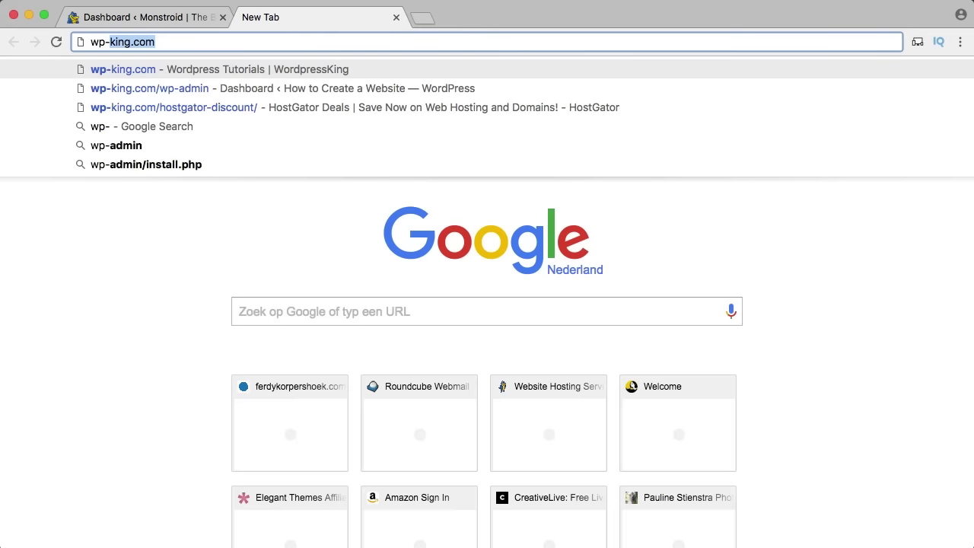
text(king.com)
key(Return)
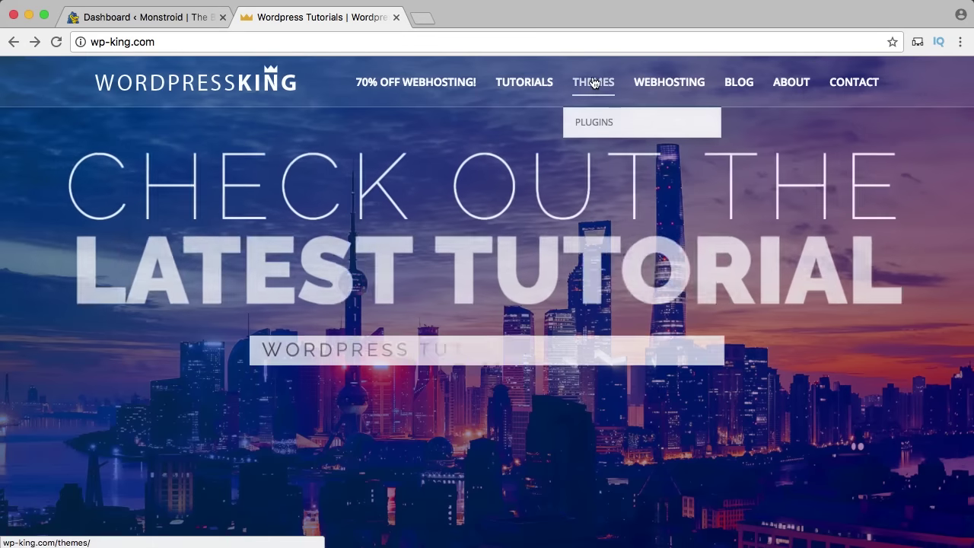
click(595, 83)
scroll(586, 165, down, 3)
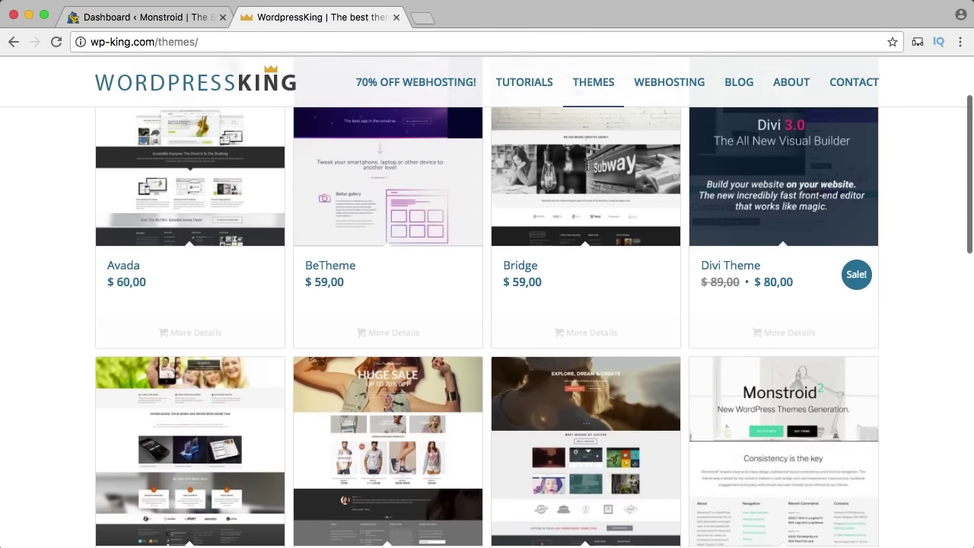
scroll(663, 229, down, 4)
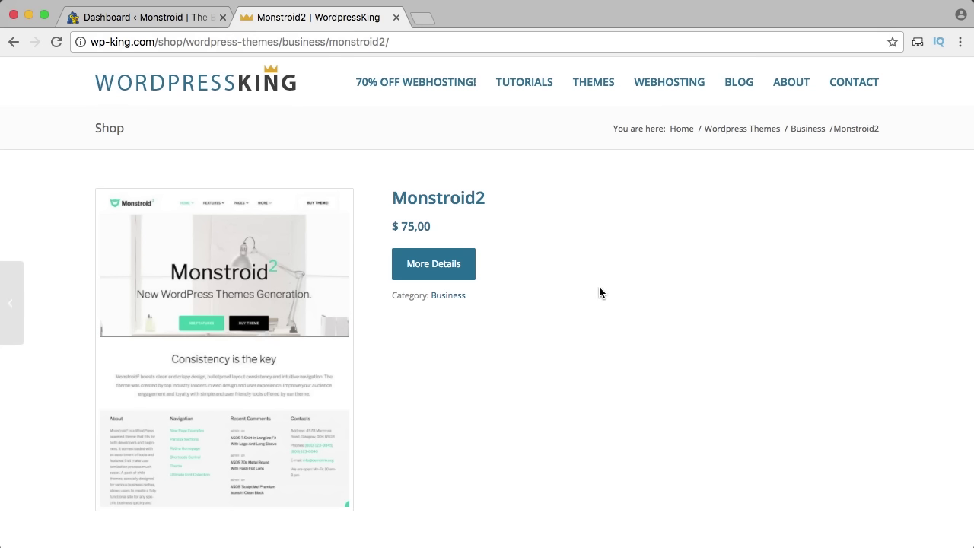
Return to the themes grid and scroll through the Monstroid2 product page.
click(13, 42)
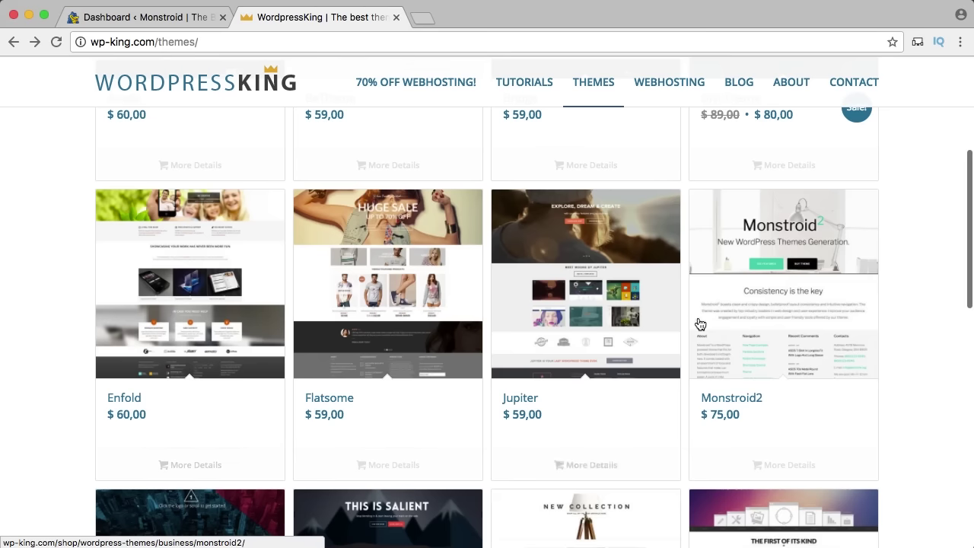
scroll(578, 315, up, 3)
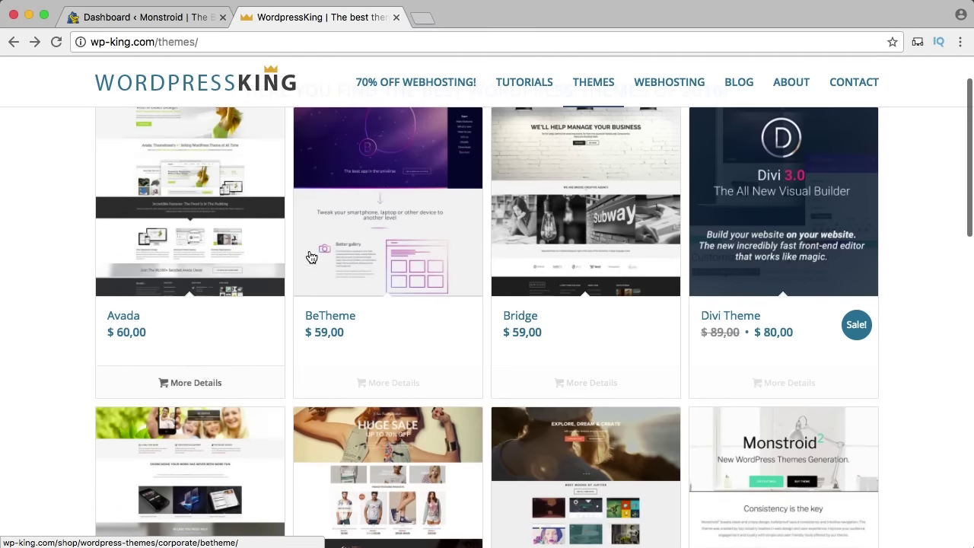
scroll(373, 295, down, 2)
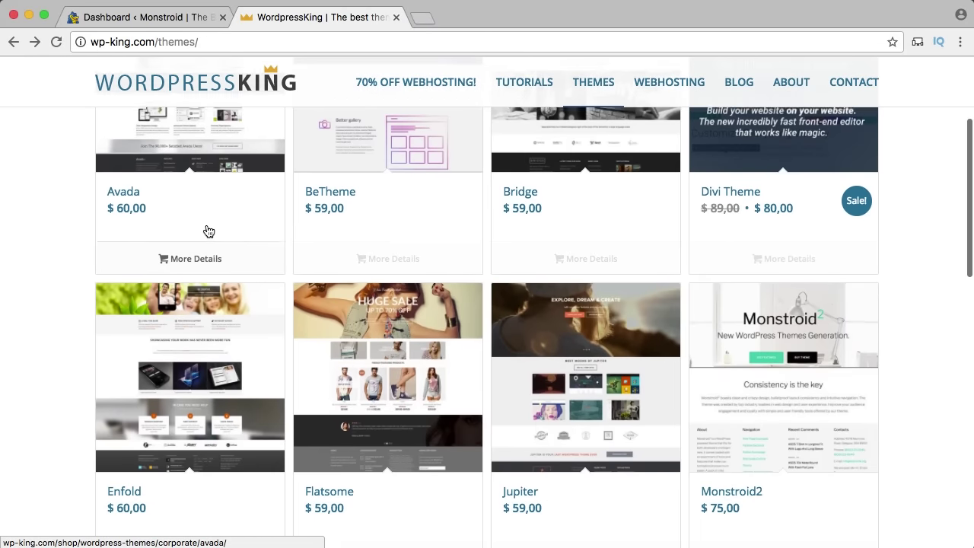
scroll(183, 209, up, 1)
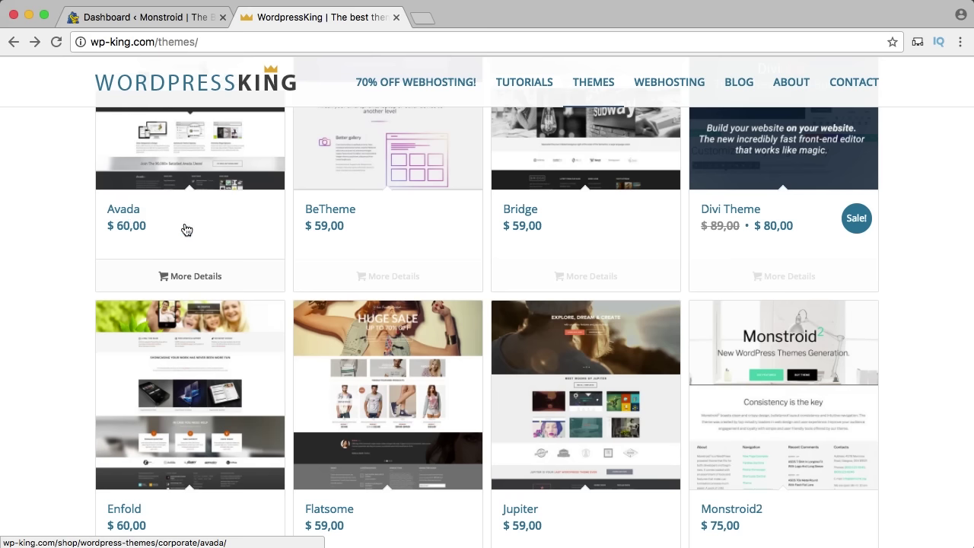
scroll(261, 232, down, 5)
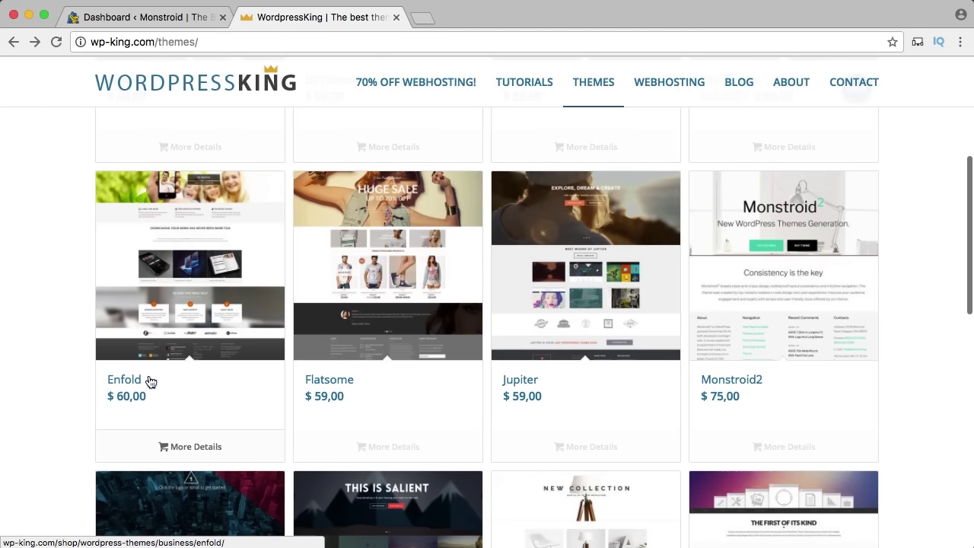
scroll(305, 289, down, 1)
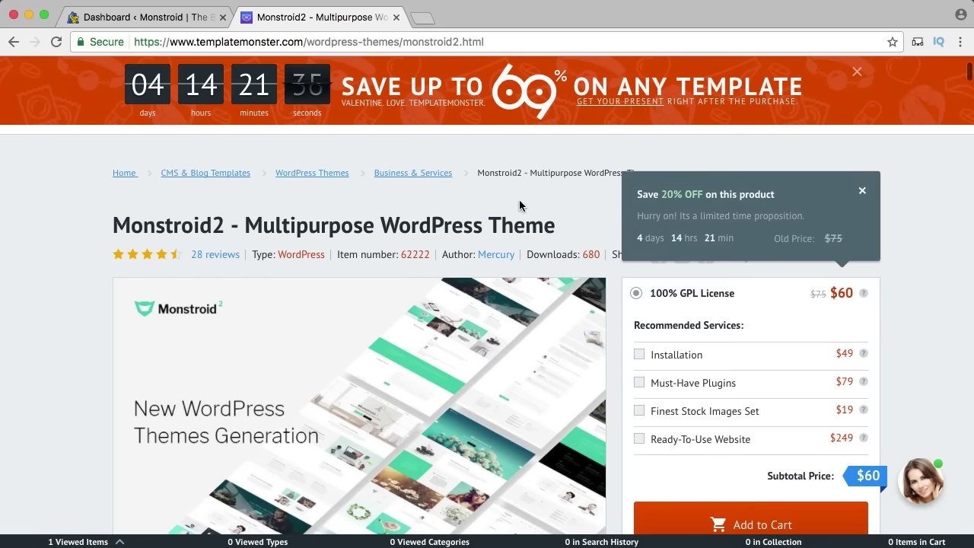
Highlight the 20% OFF discount and old $75 price, dismiss the notice, and launch the live demo.
drag(669, 194, 694, 198)
drag(821, 241, 847, 237)
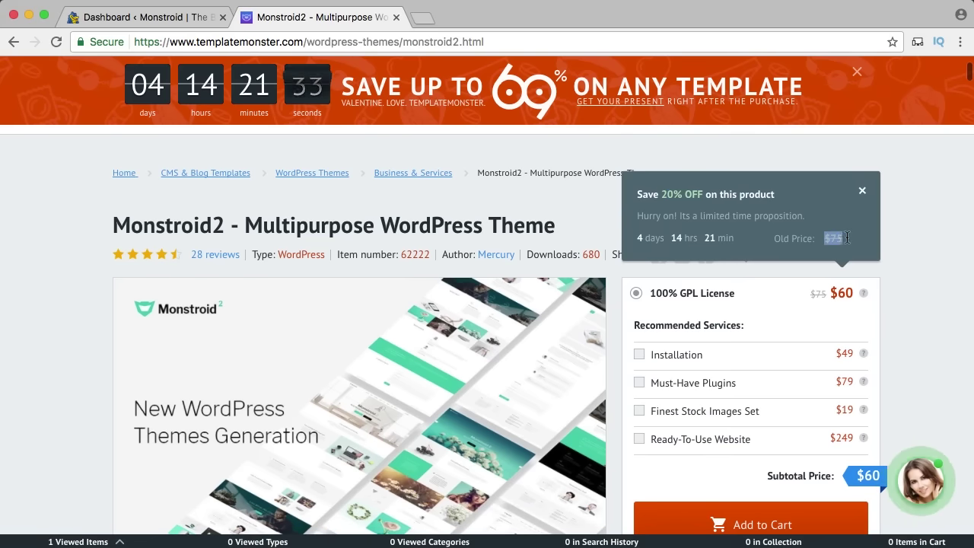
click(862, 193)
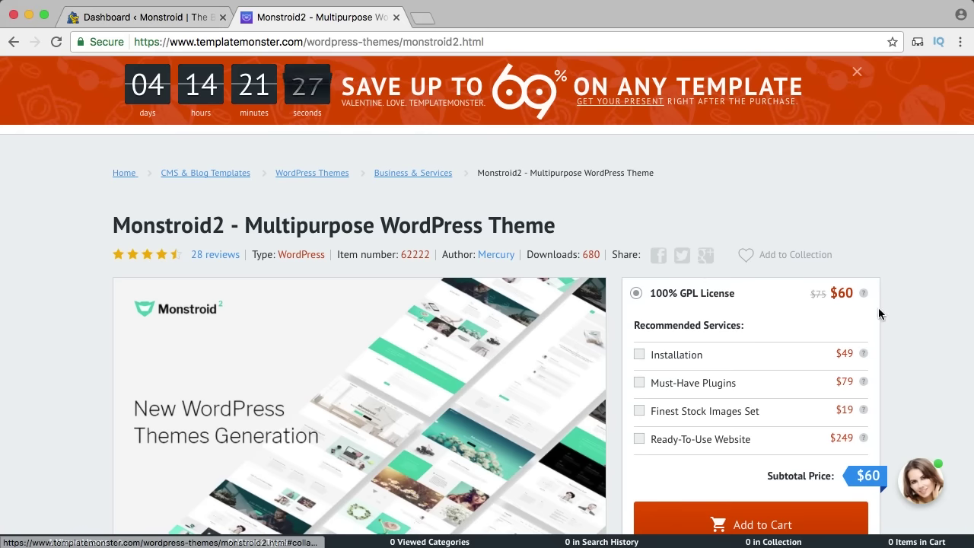
scroll(93, 257, down, 6)
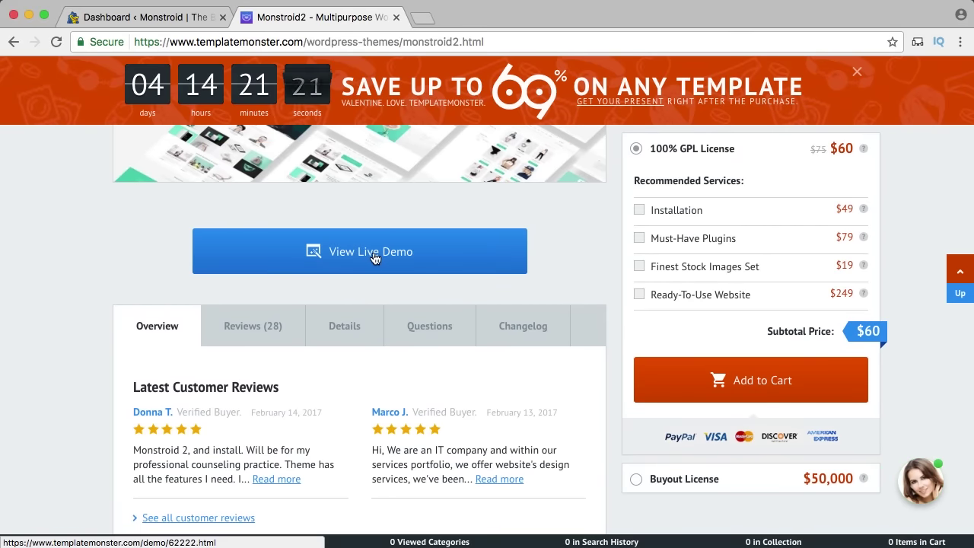
click(390, 259)
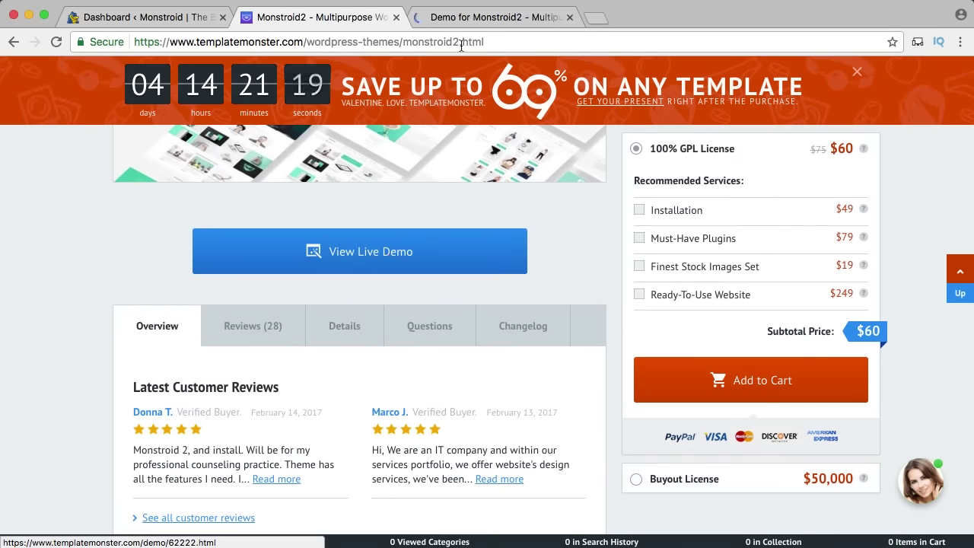
click(465, 17)
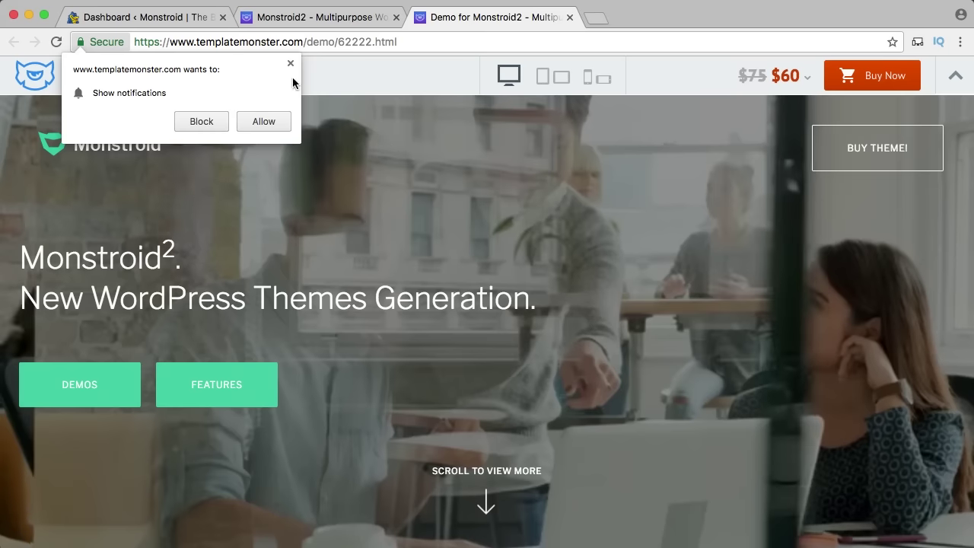
click(292, 67)
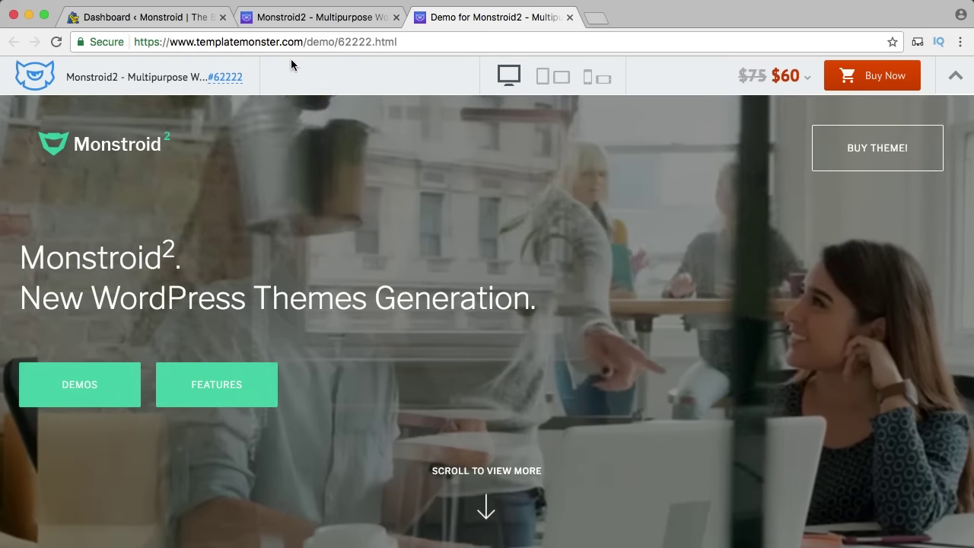
scroll(592, 220, down, 2)
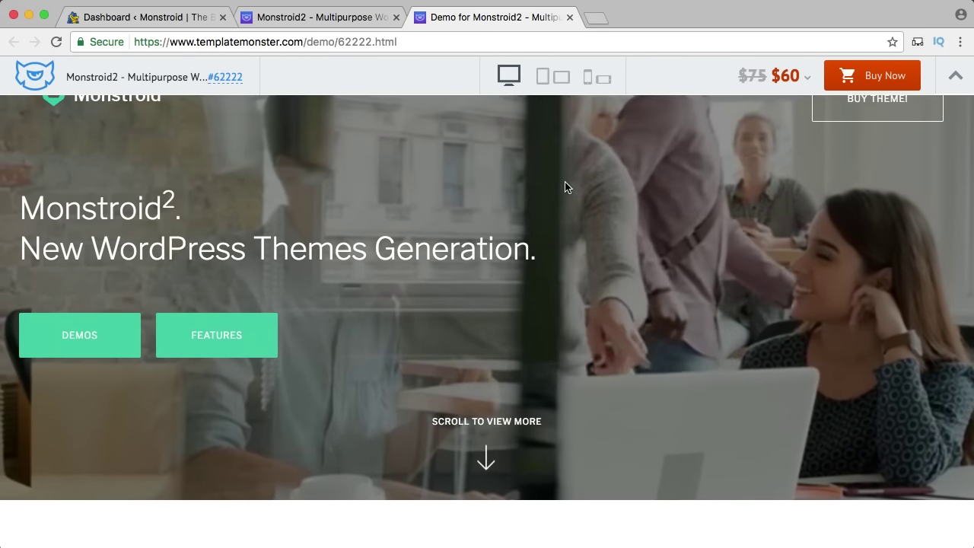
scroll(565, 187, down, 6)
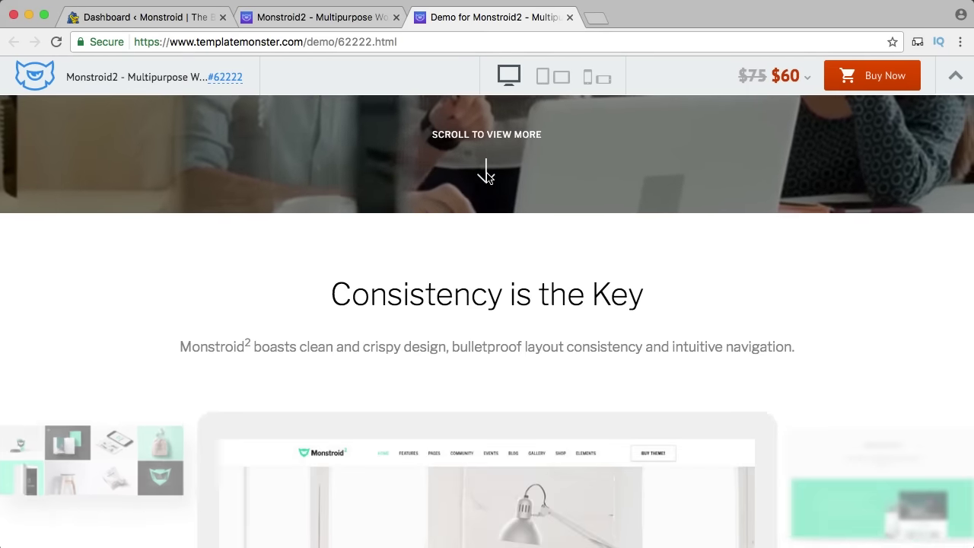
scroll(487, 177, down, 7)
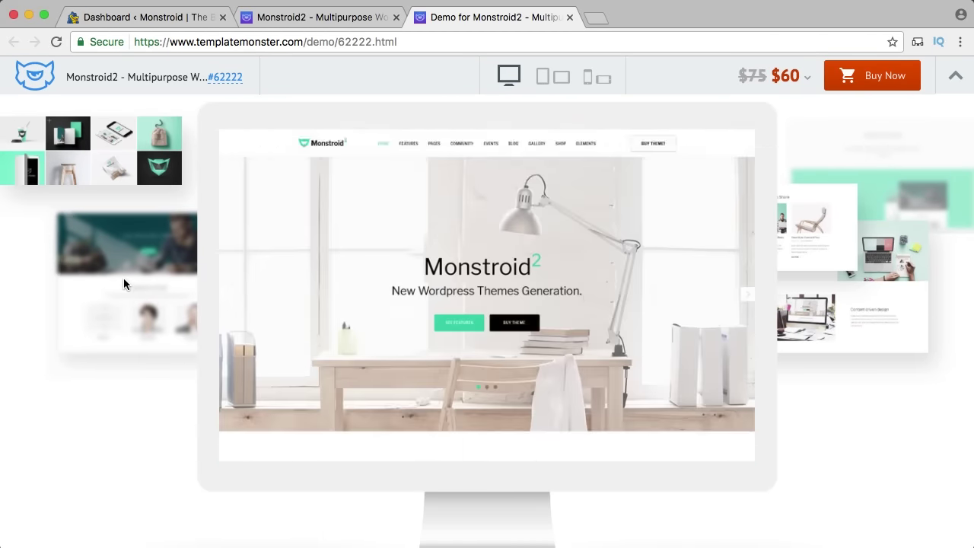
scroll(125, 279, down, 8)
scroll(330, 236, down, 4)
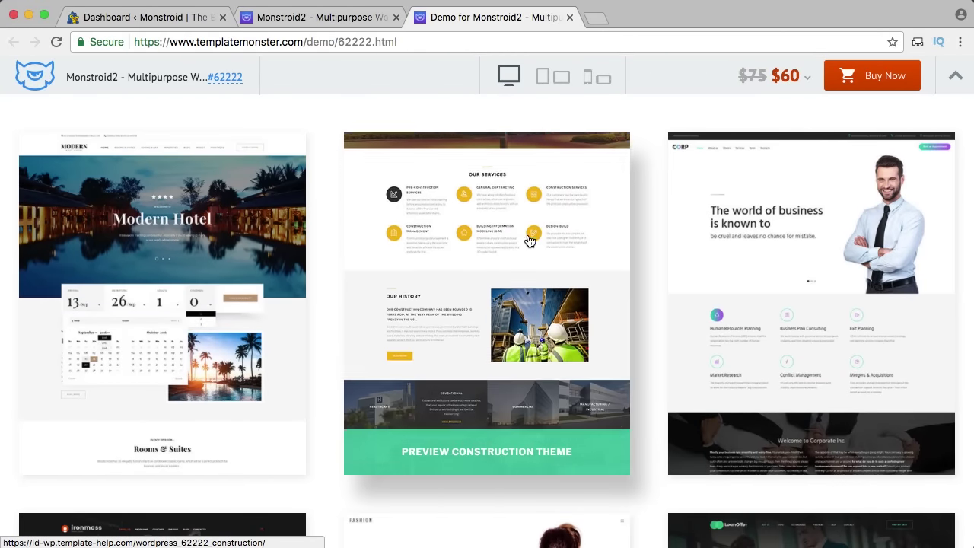
mouse_move(820, 268)
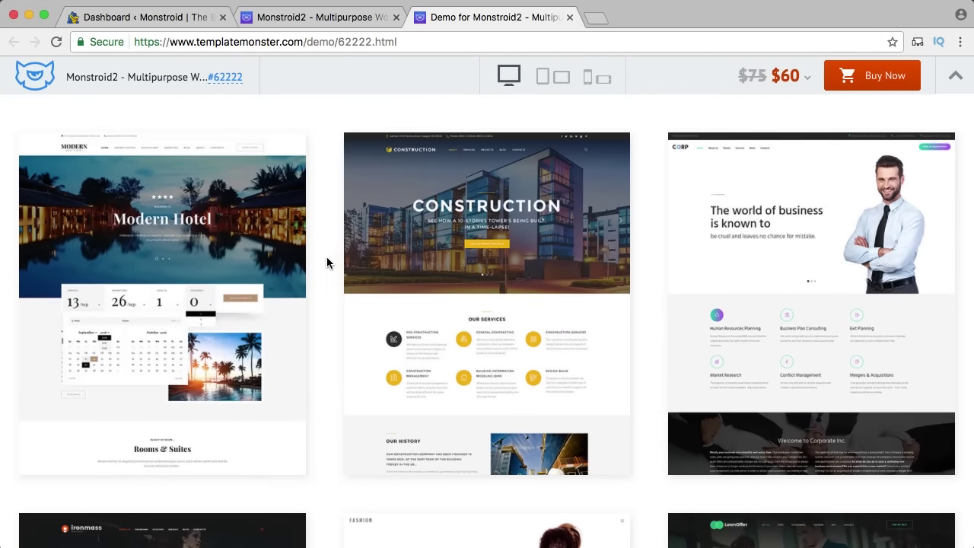
scroll(323, 269, down, 2)
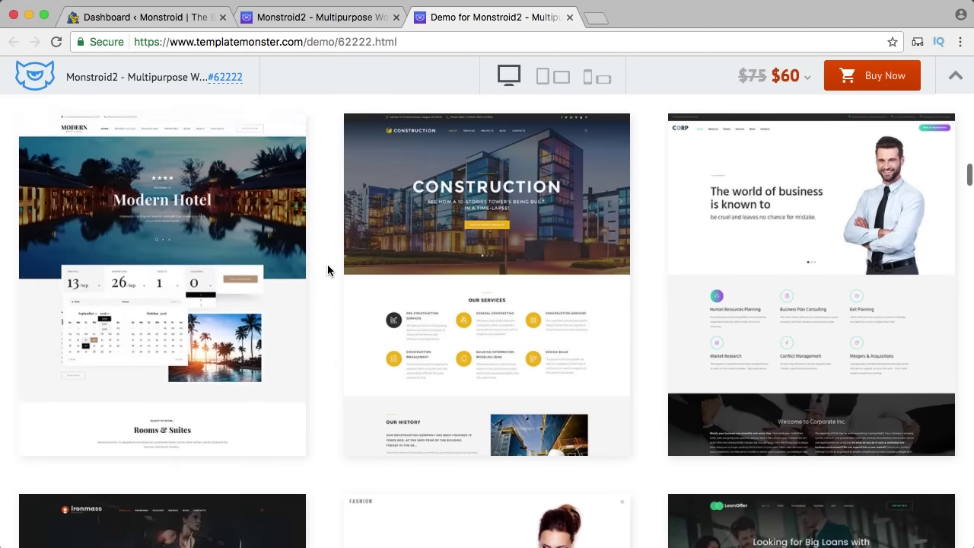
scroll(327, 270, down, 5)
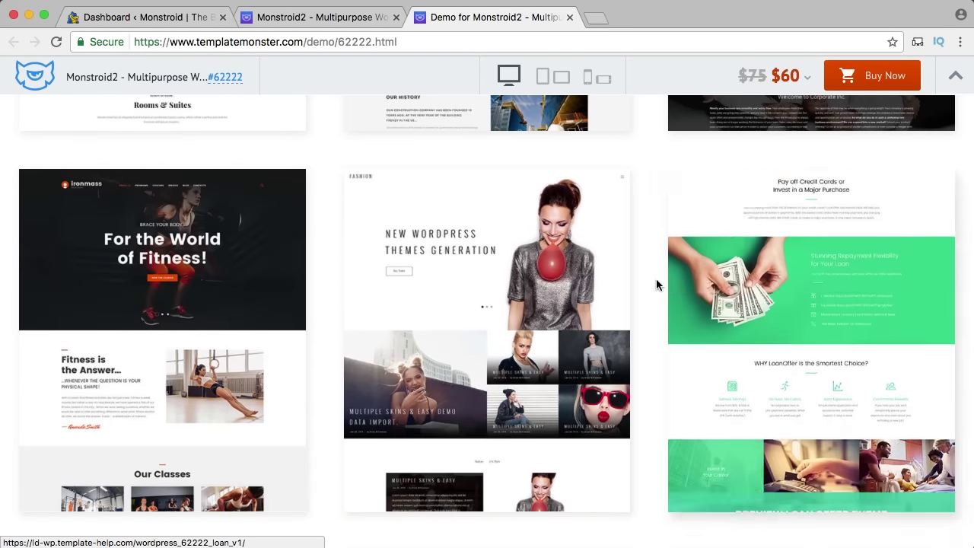
scroll(654, 283, down, 6)
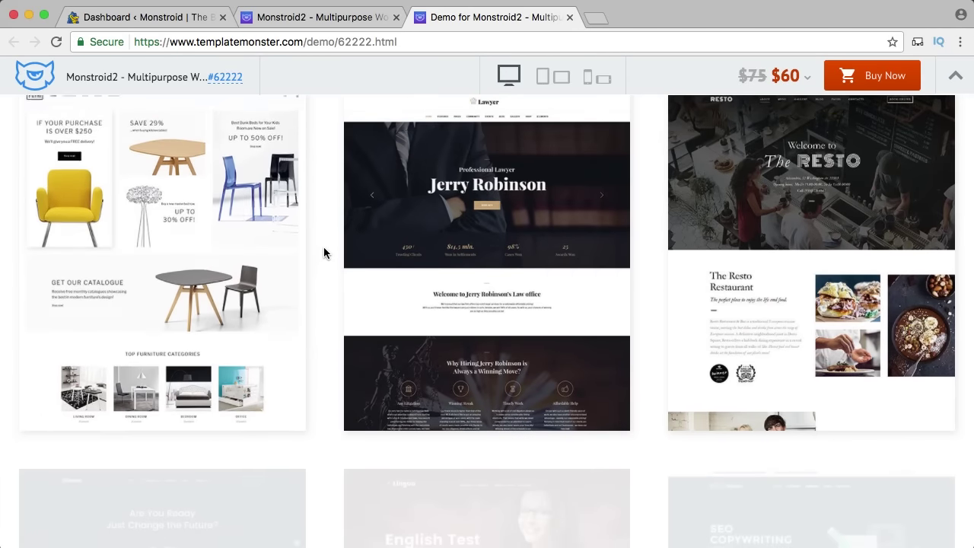
scroll(323, 252, down, 4)
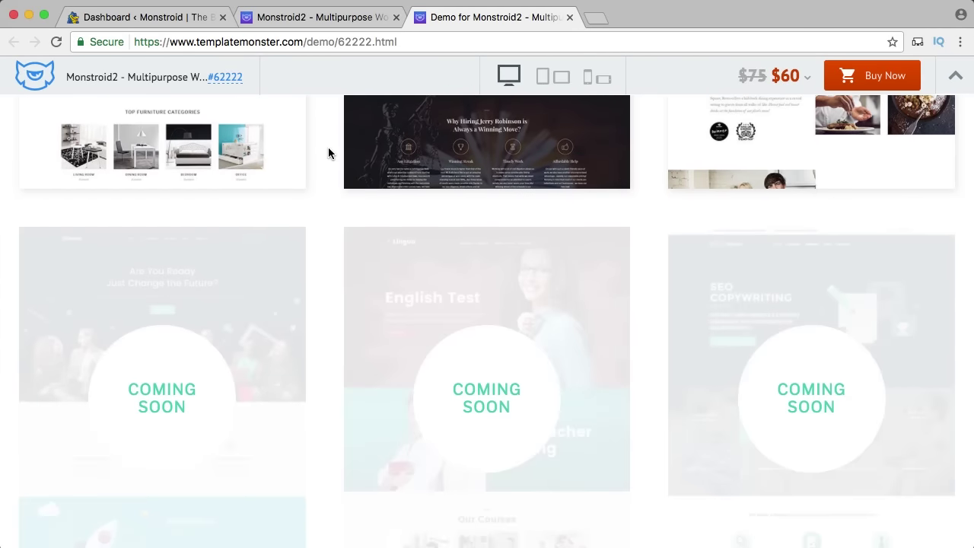
scroll(326, 153, down, 4)
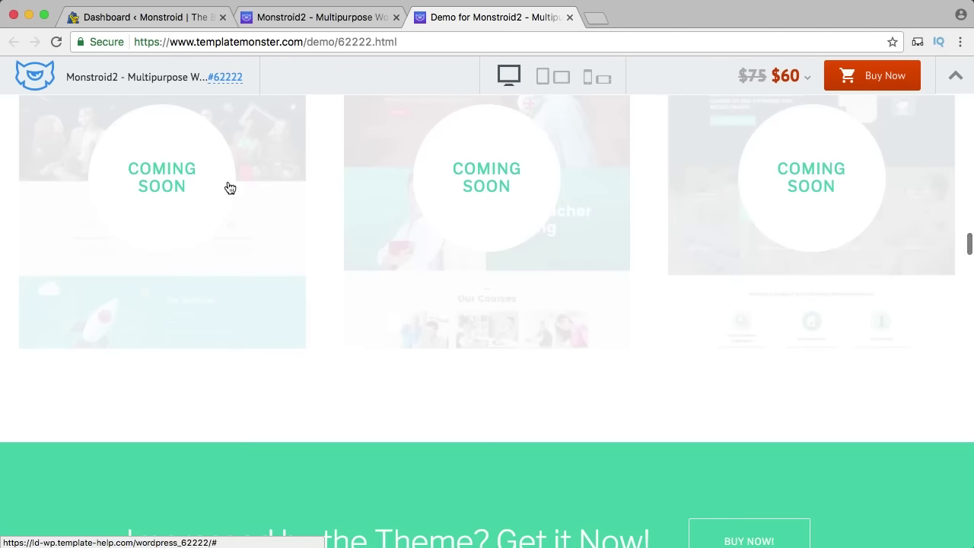
scroll(320, 193, down, 5)
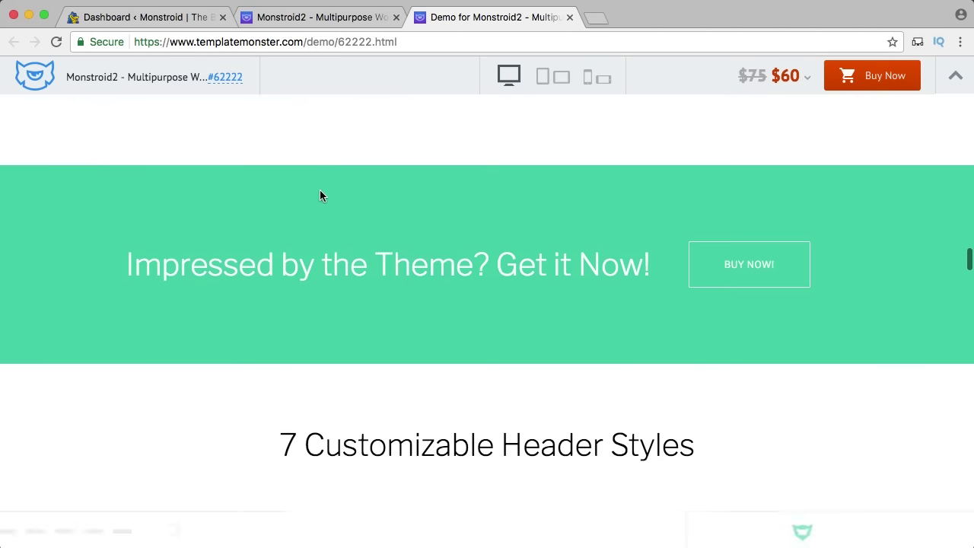
scroll(369, 202, down, 4)
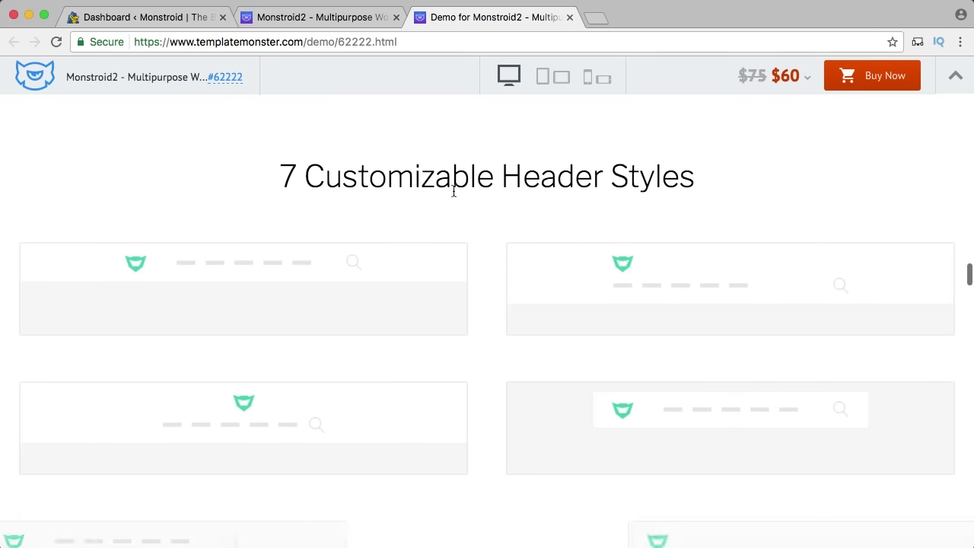
drag(308, 183, 708, 182)
click(708, 182)
scroll(441, 204, down, 1)
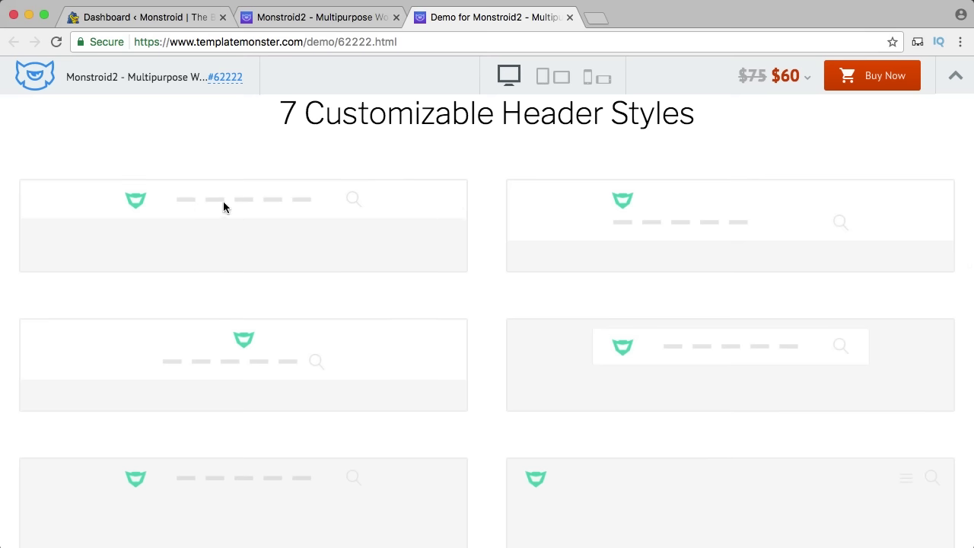
scroll(485, 245, down, 1)
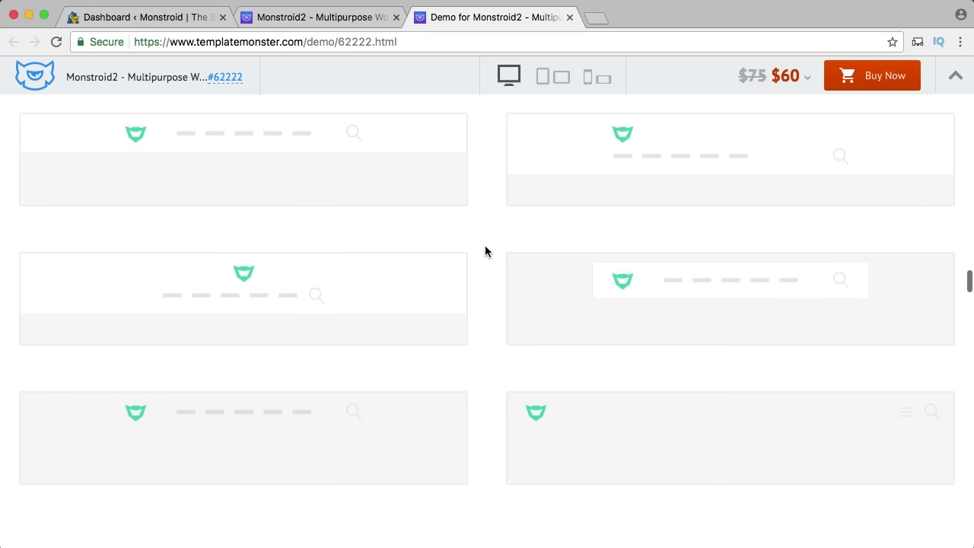
scroll(502, 266, down, 3)
scroll(472, 270, down, 3)
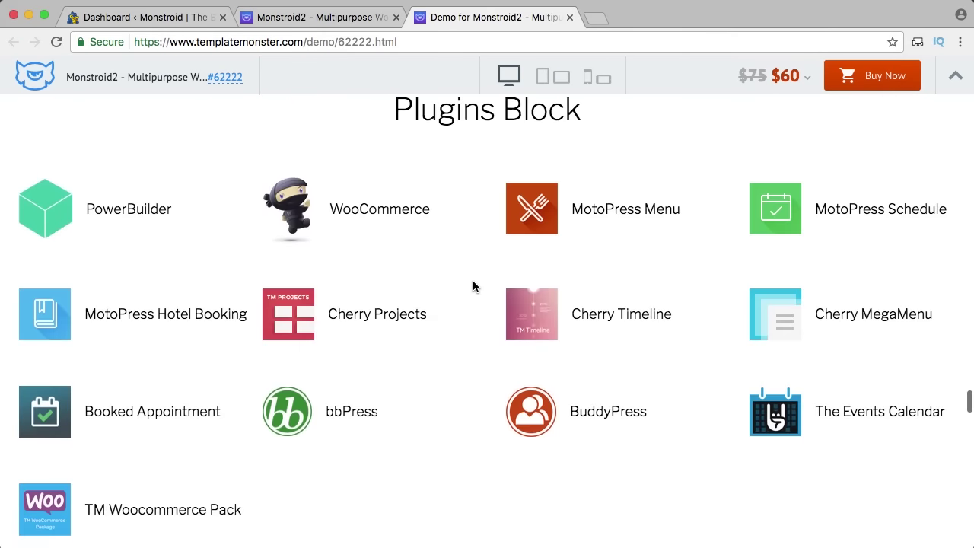
scroll(473, 286, down, 2)
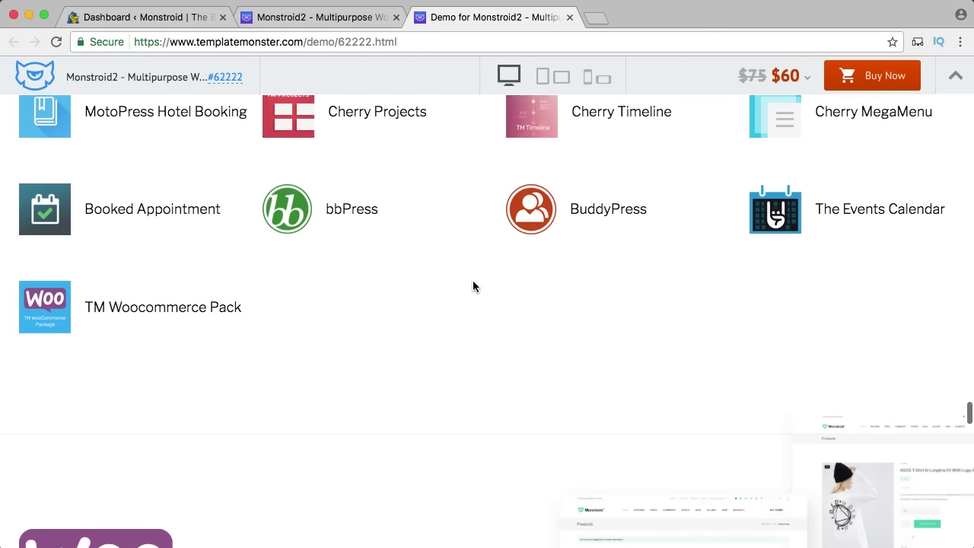
scroll(472, 285, down, 6)
scroll(472, 286, down, 10)
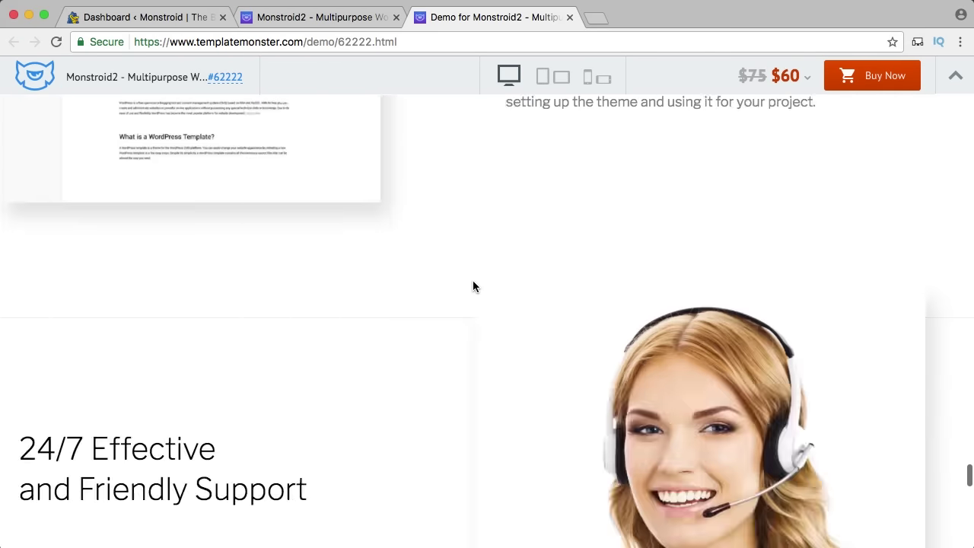
scroll(473, 286, up, 15)
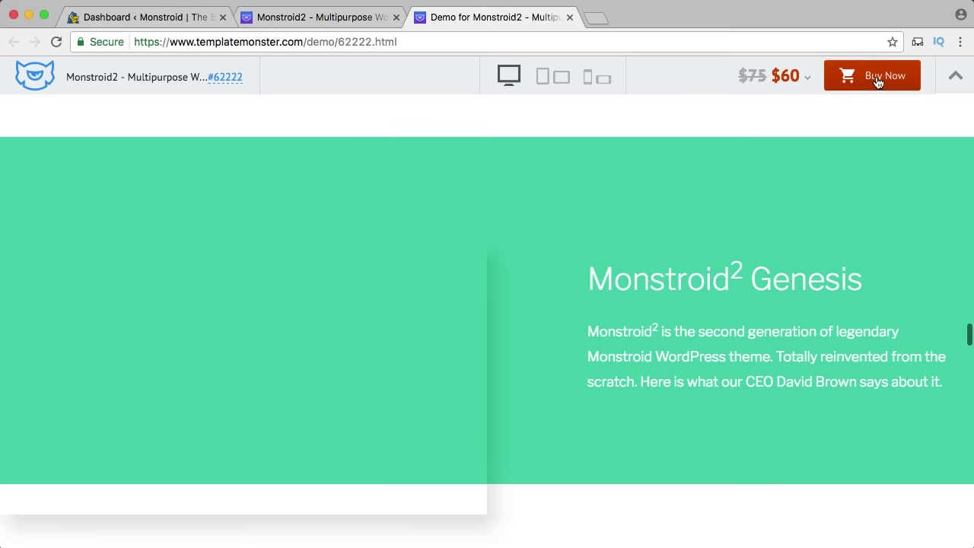
Add Monstroid2 to the cart and check the 100% GPL License item in the summary.
click(877, 80)
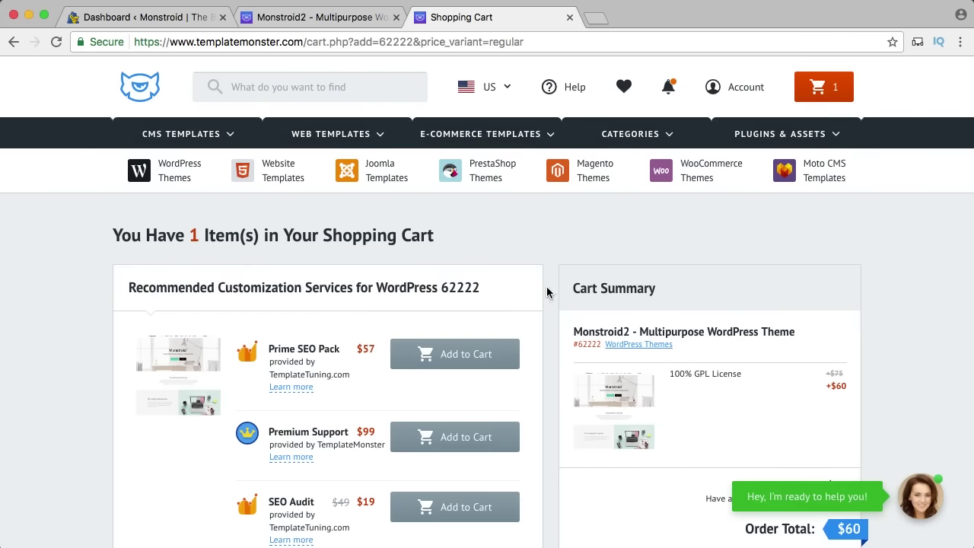
scroll(546, 292, down, 3)
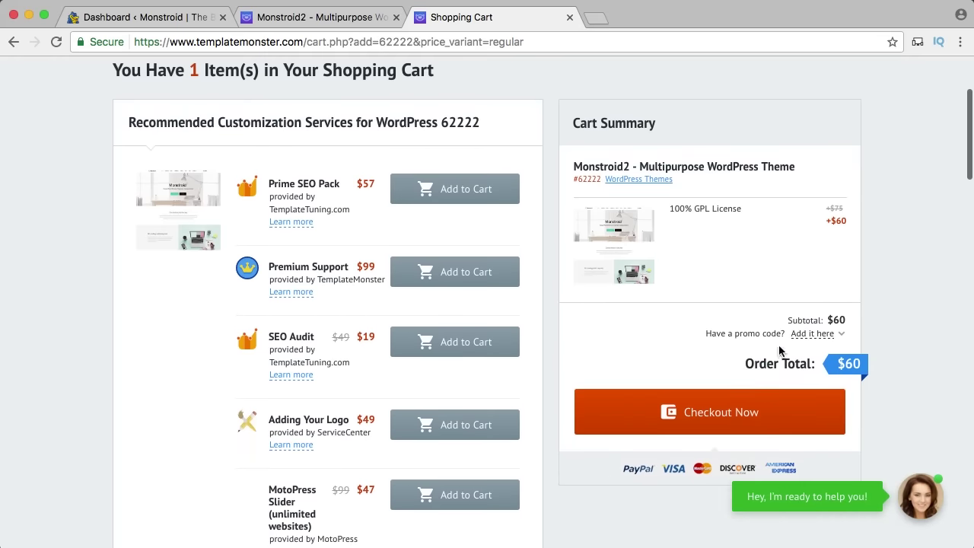
mouse_move(683, 202)
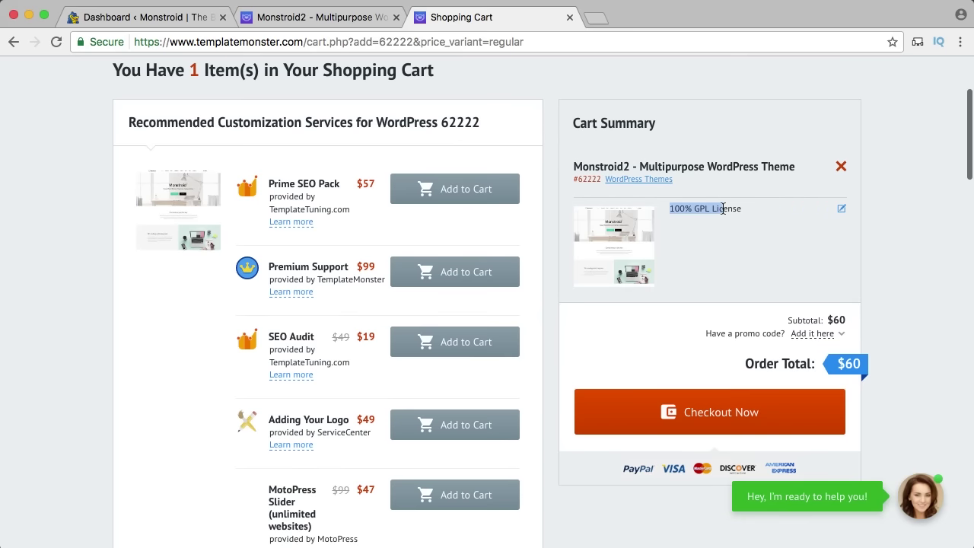
drag(723, 208, 741, 209)
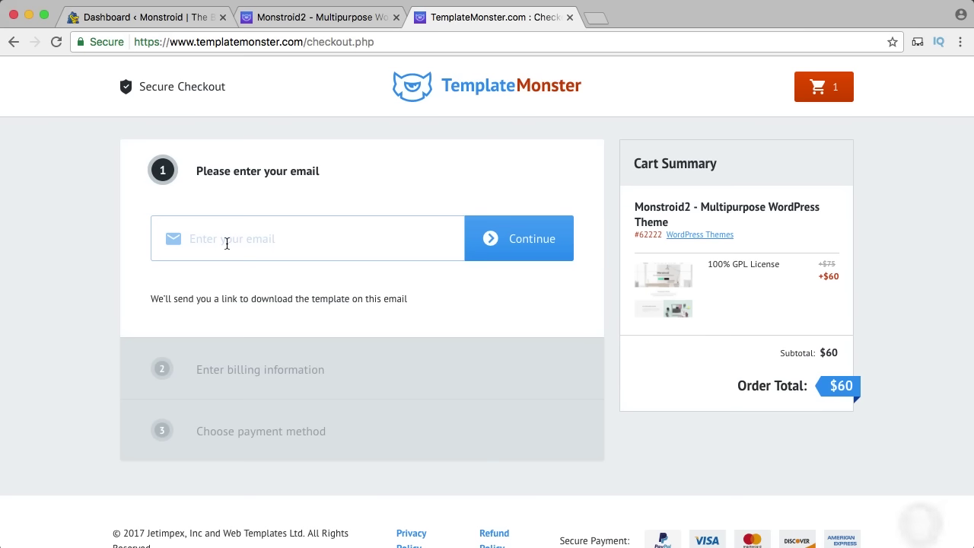
Enter the buyer's e-mail address and continue to the billing information step.
click(227, 244)
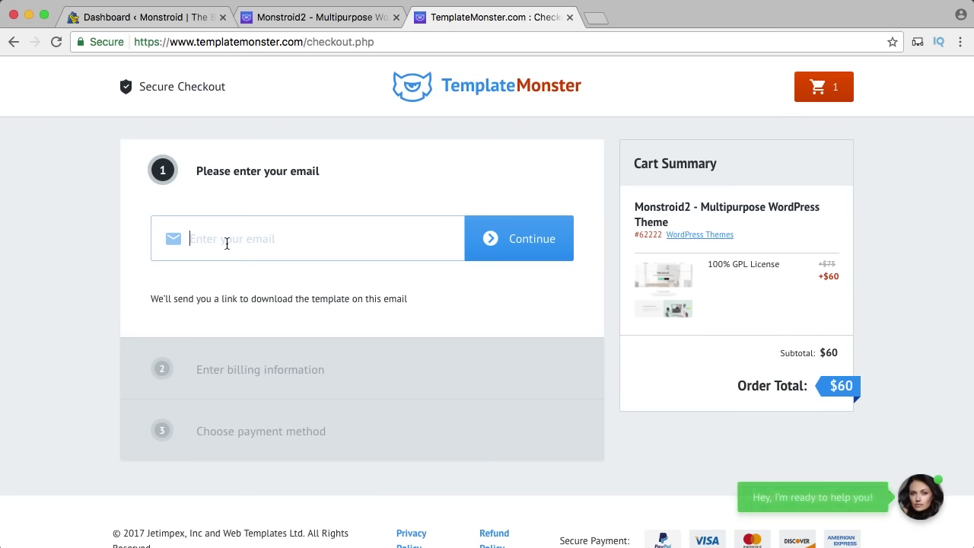
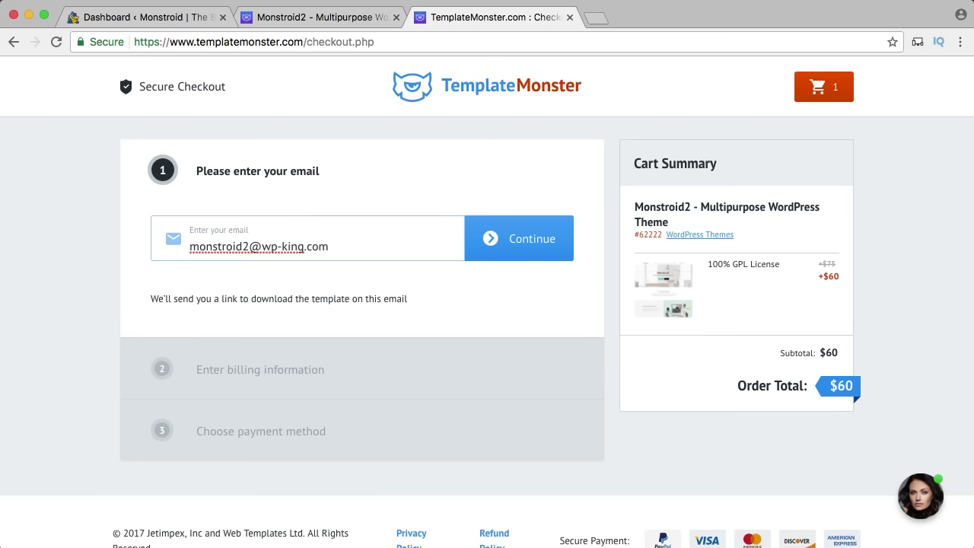
click(521, 249)
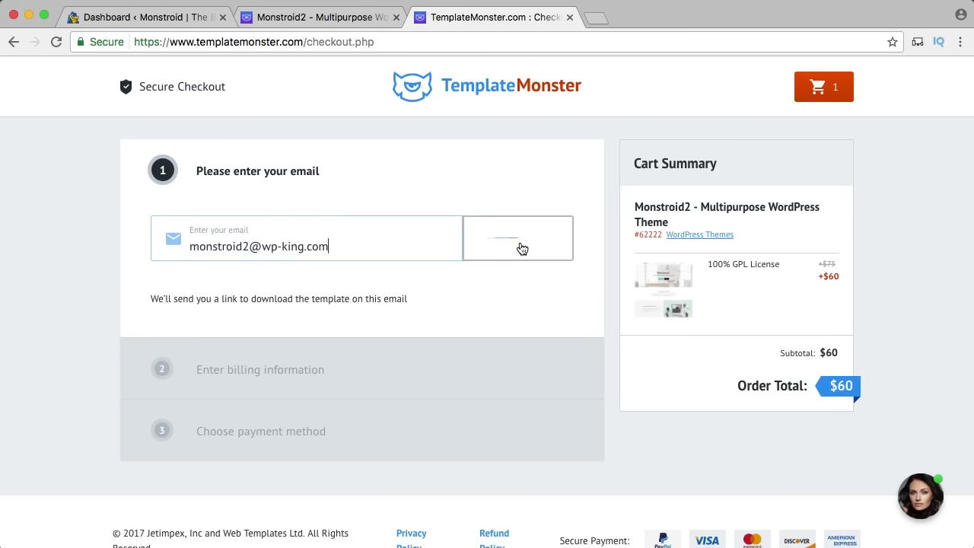
Fill in the buyer's full name, phone number and postal code, then confirm the billing details.
click(326, 229)
text(Ferdy K)
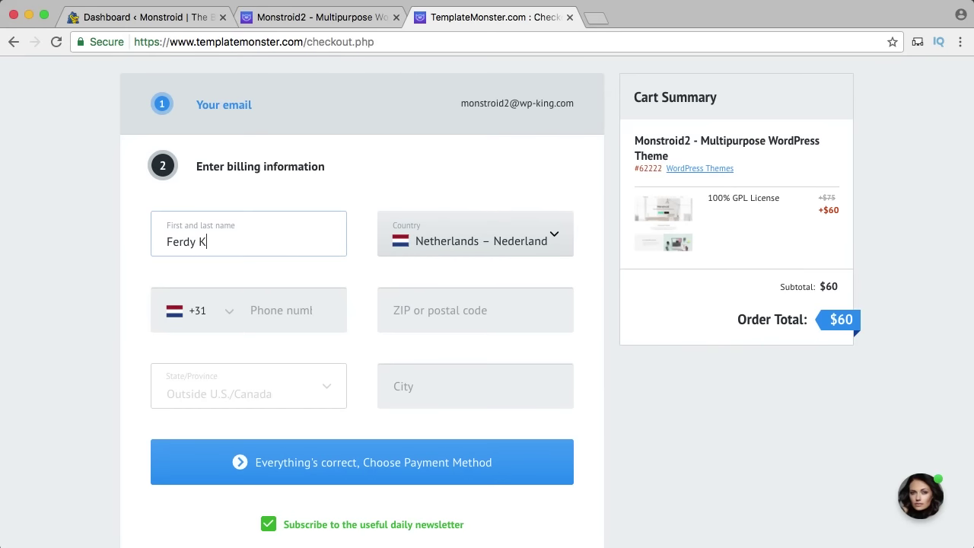
text(orpershoek)
key(Tab)
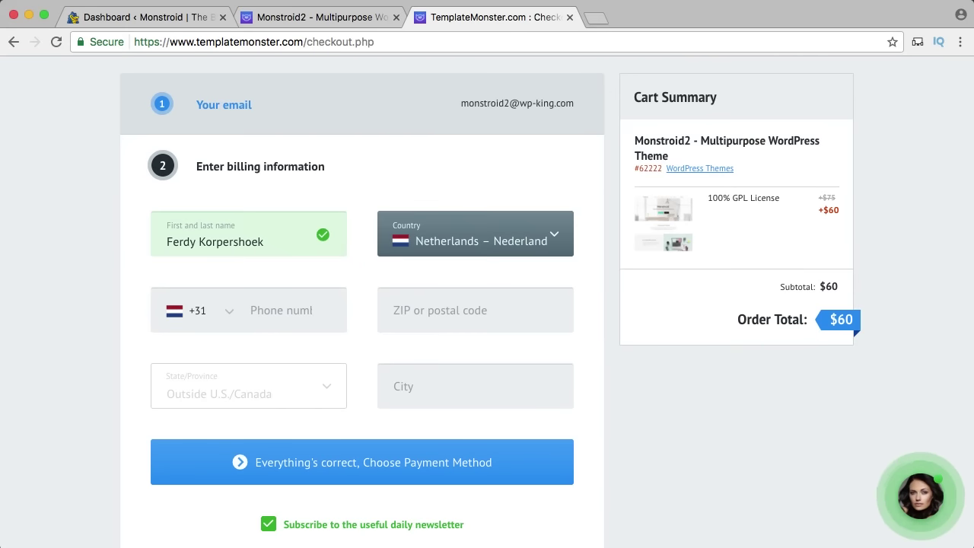
key(Tab)
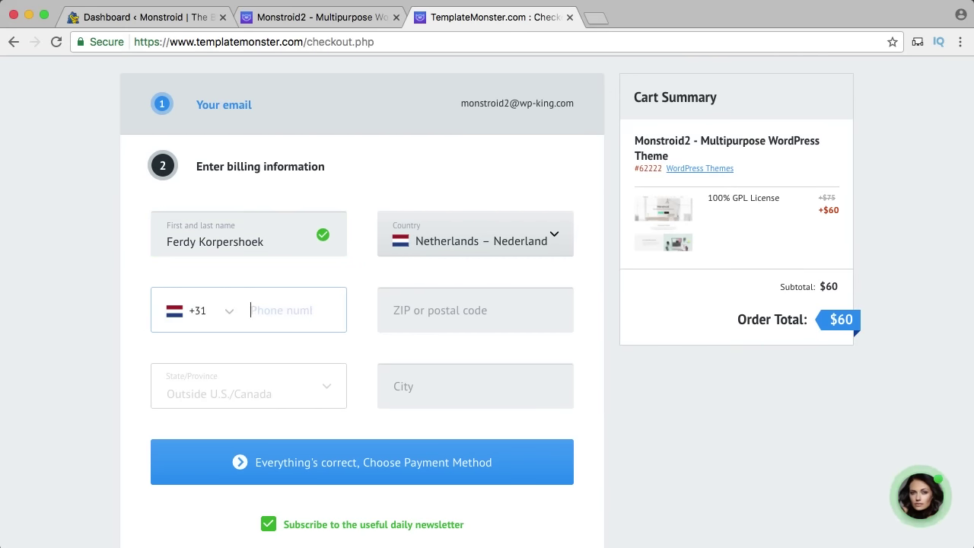
click(424, 312)
text(3141 BN)
key(Tab)
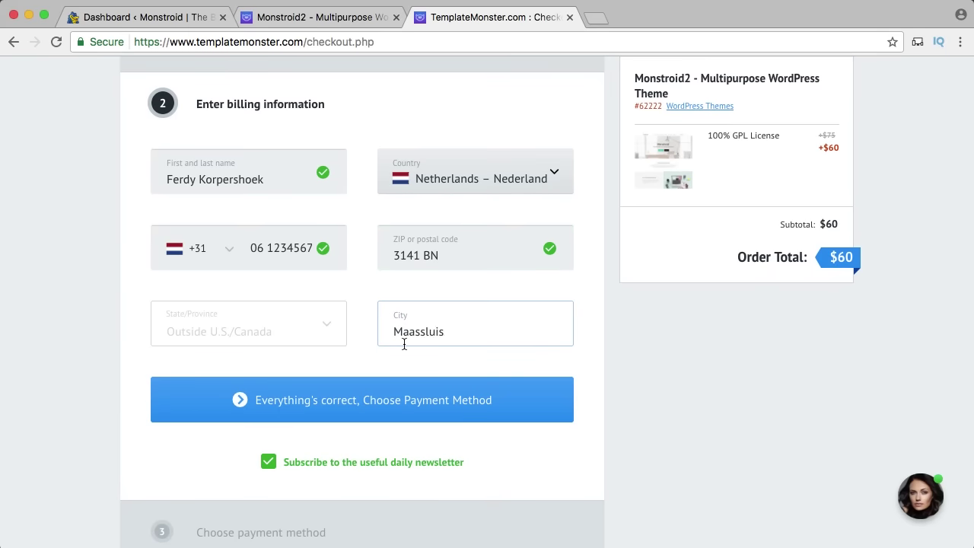
click(366, 403)
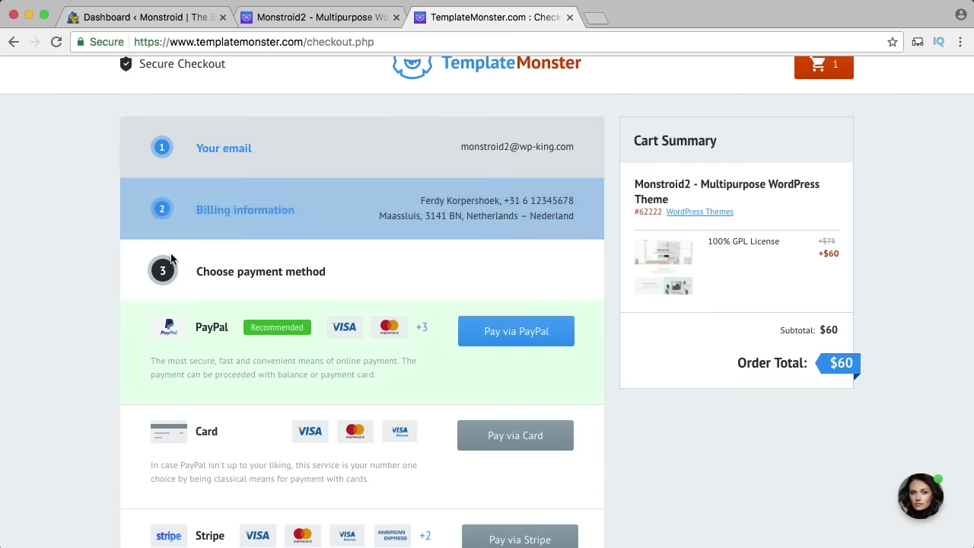
Choose Pay via Card and submit the 60.00 USD card payment on the Transact Pro page.
scroll(335, 271, down, 5)
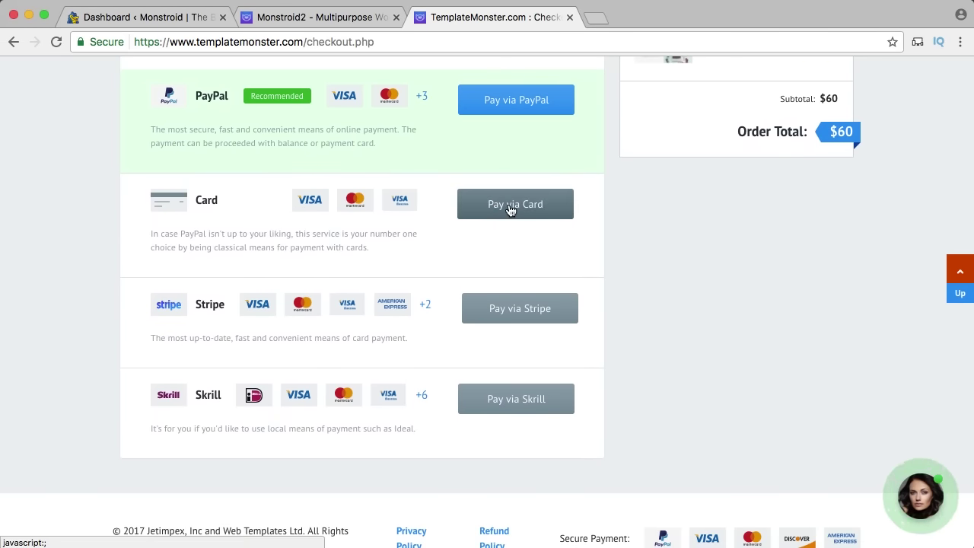
click(514, 206)
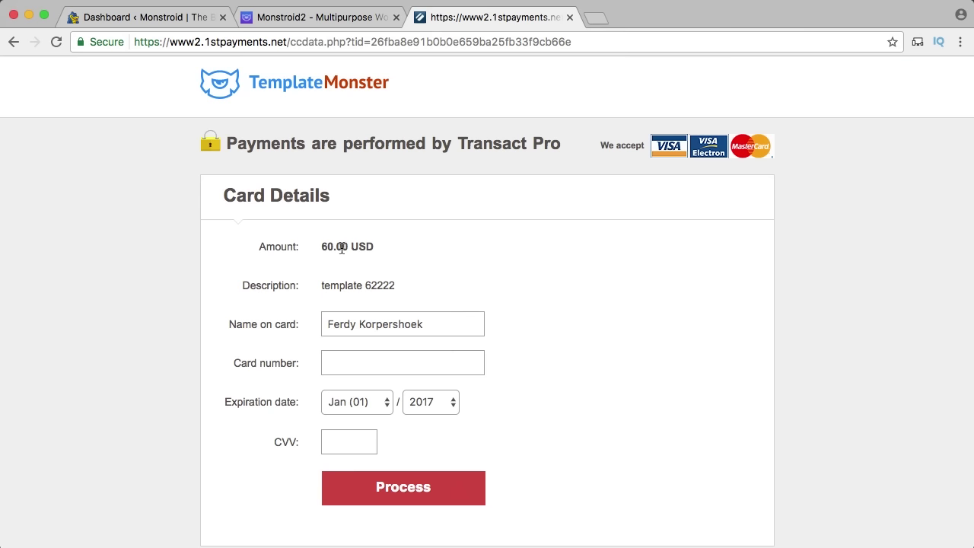
scroll(413, 251, down, 1)
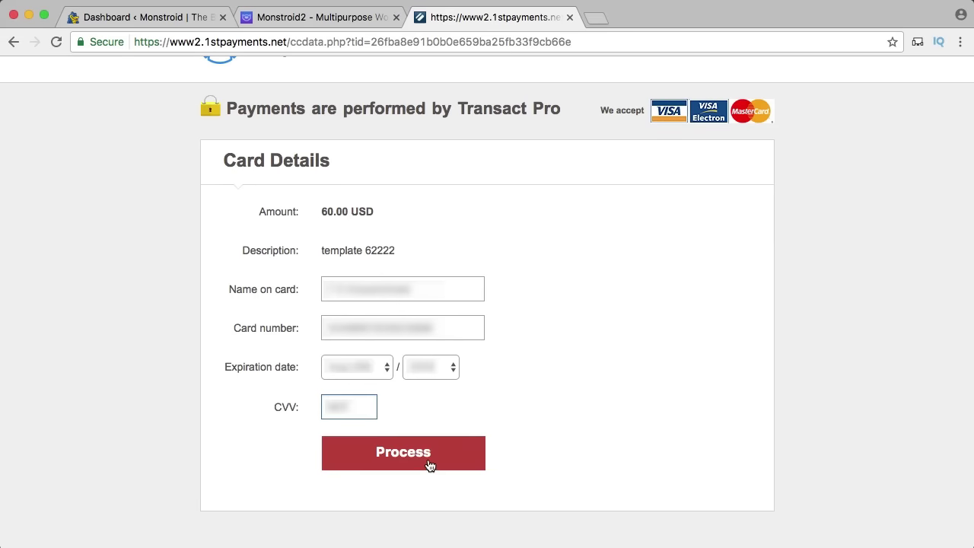
click(415, 462)
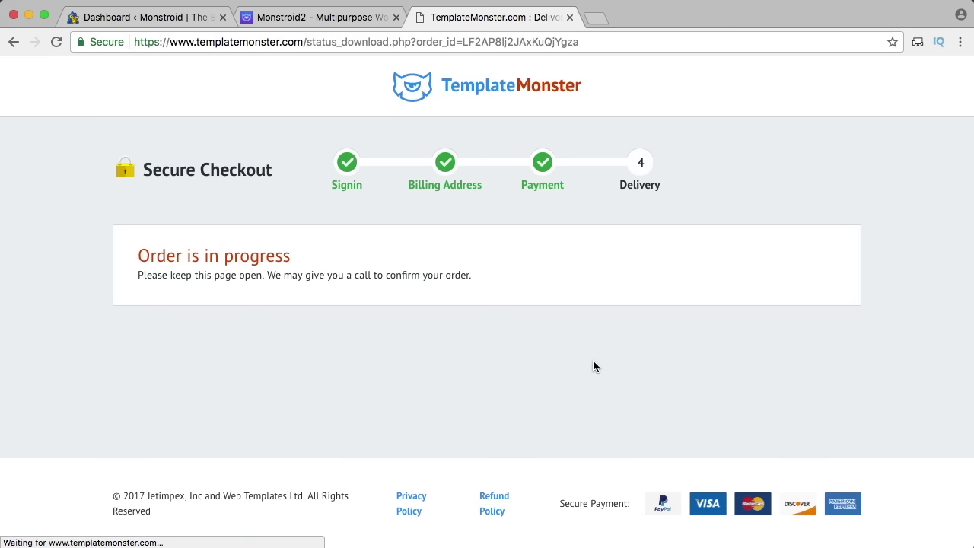
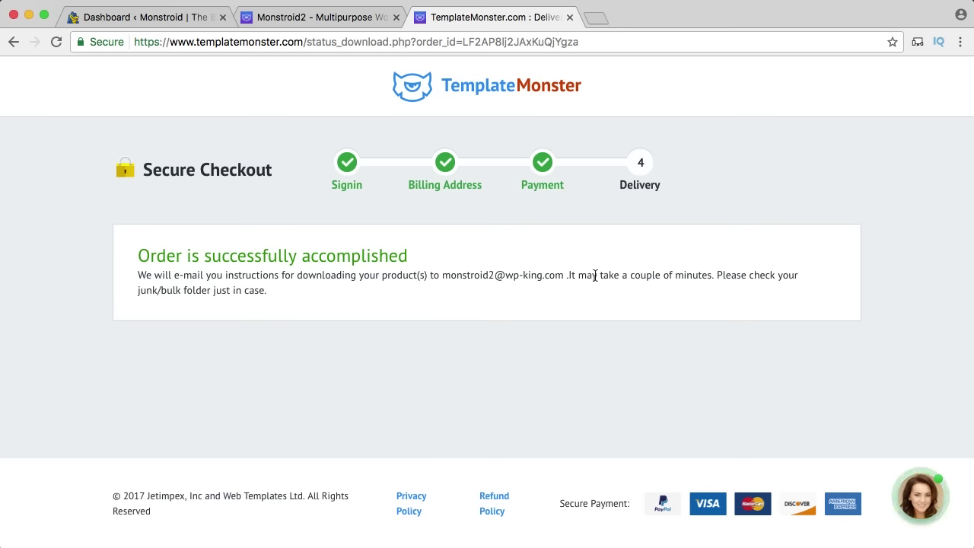
In Roundcube webmail, confirm the TemplateMonster account's e-mail via the 'Confirm your registration' message.
drag(595, 276, 712, 271)
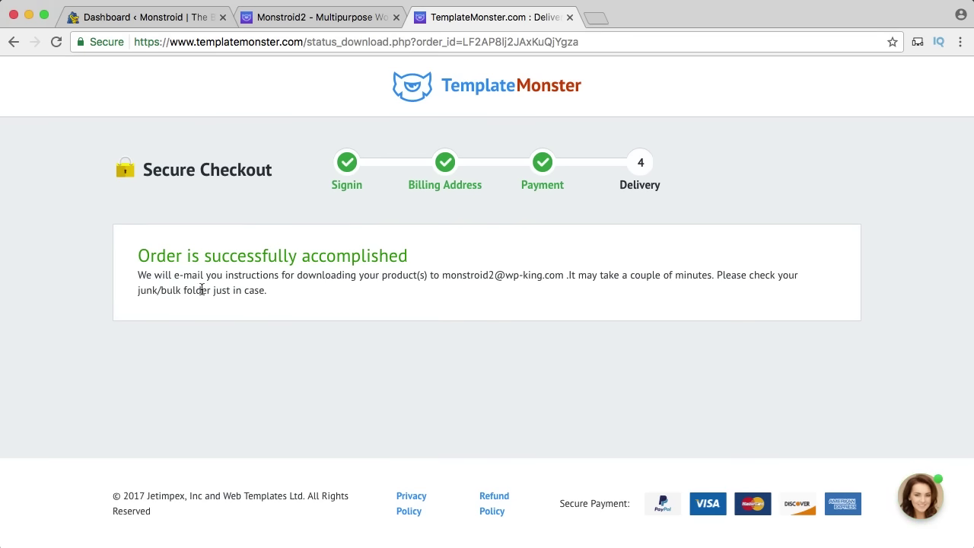
click(595, 17)
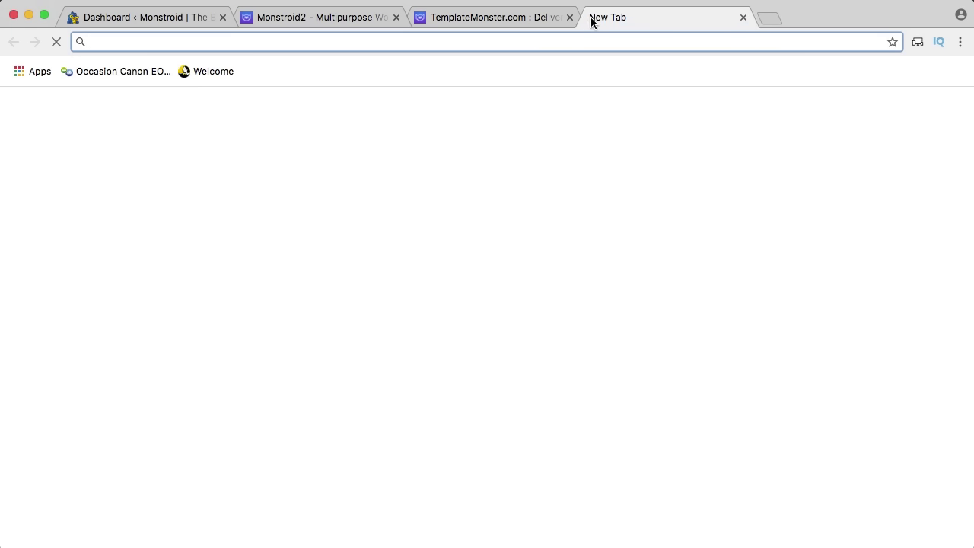
text(f)
click(304, 104)
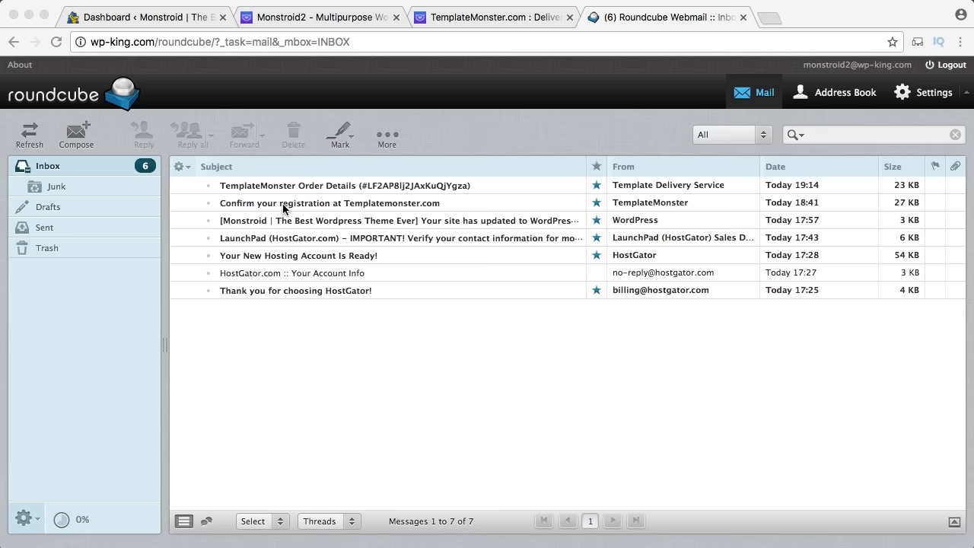
double_click(284, 204)
scroll(518, 315, down, 5)
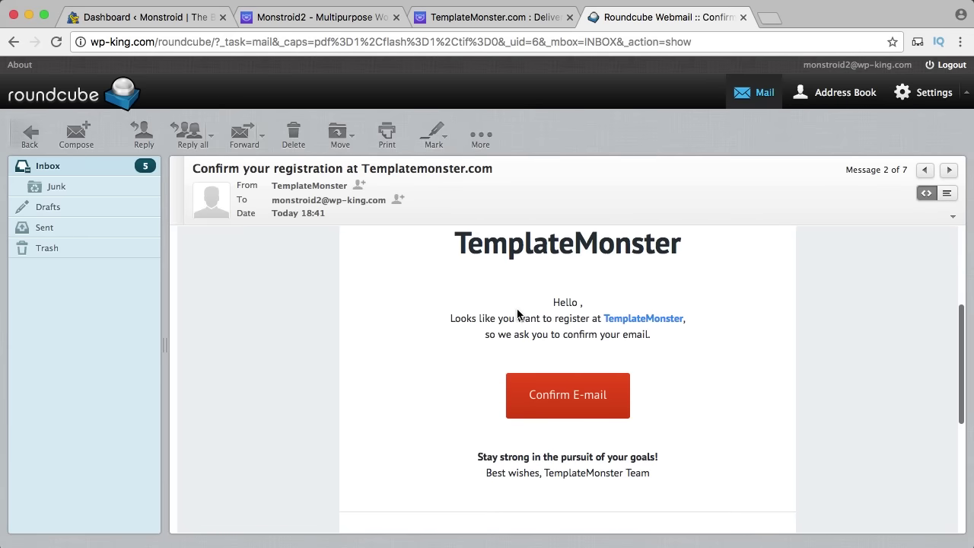
click(557, 382)
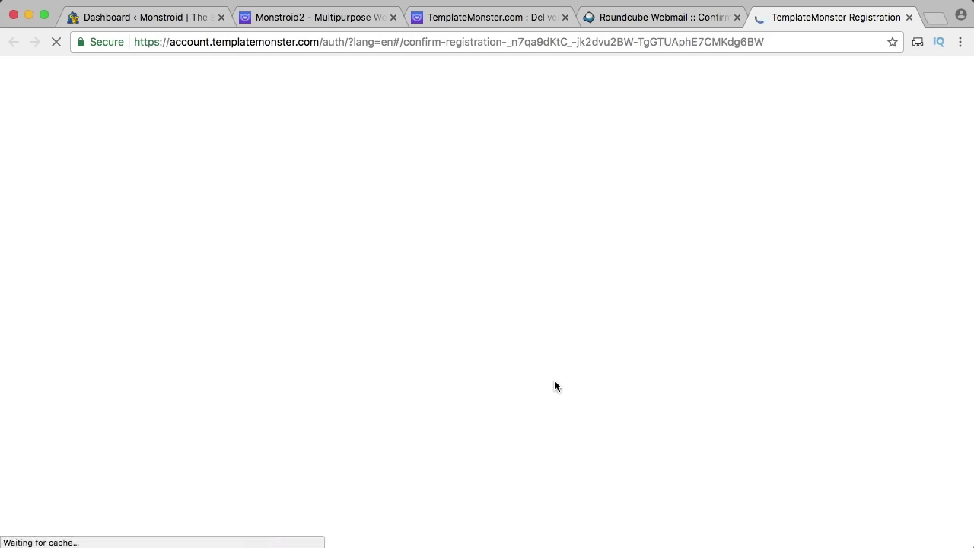
Enter a new account password and proceed into the TemplateMonster account.
scroll(537, 274, down, 2)
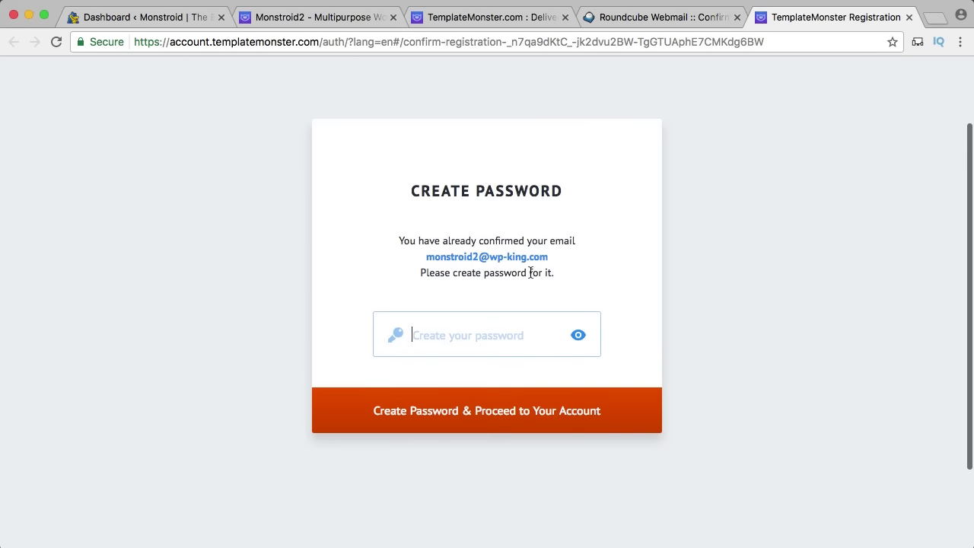
click(413, 334)
text(••)
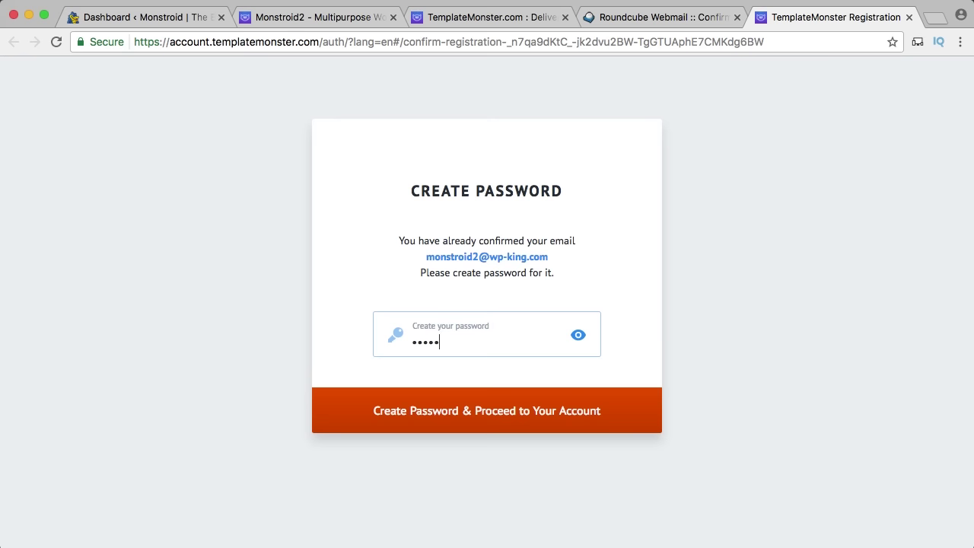
click(490, 416)
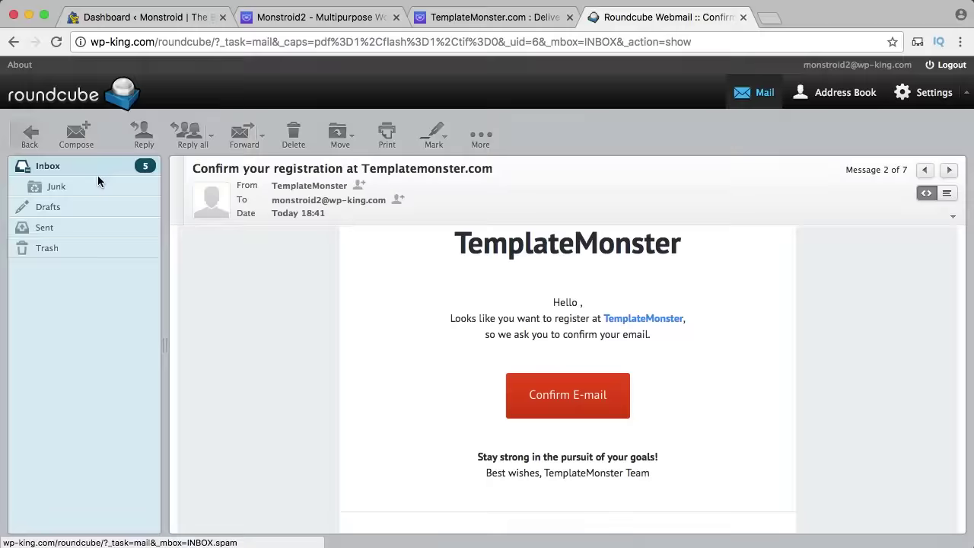
Open the Order Details e-mail with images displayed and follow its Download template link.
click(106, 169)
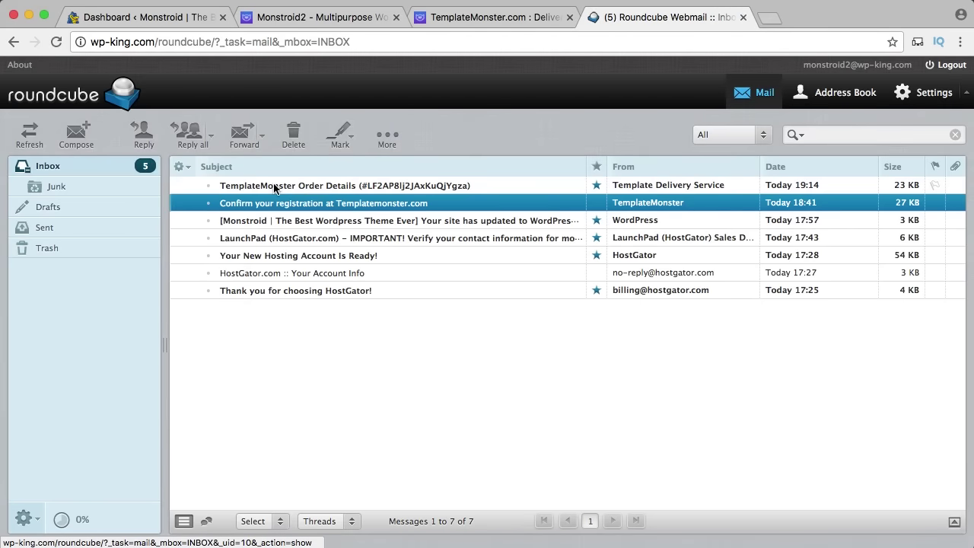
double_click(314, 186)
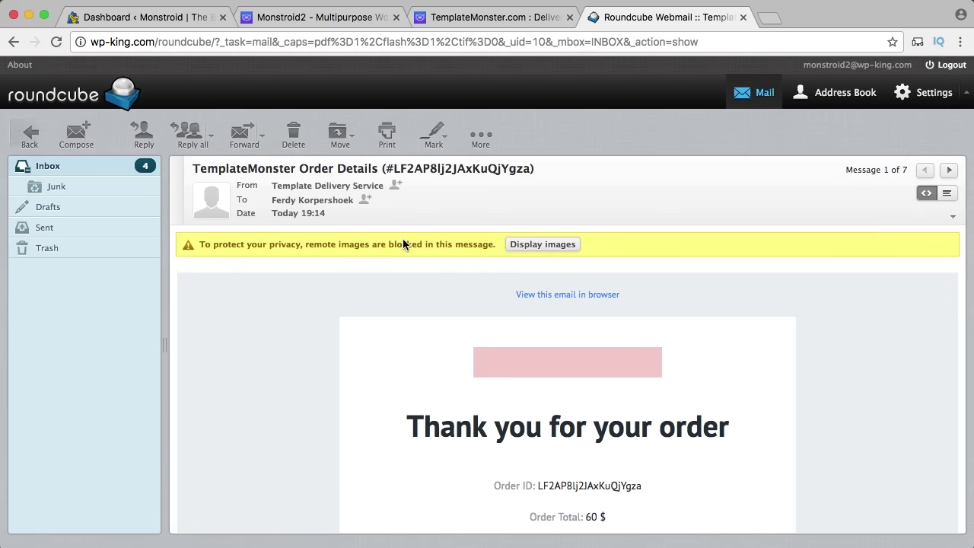
click(533, 245)
scroll(432, 259, down, 4)
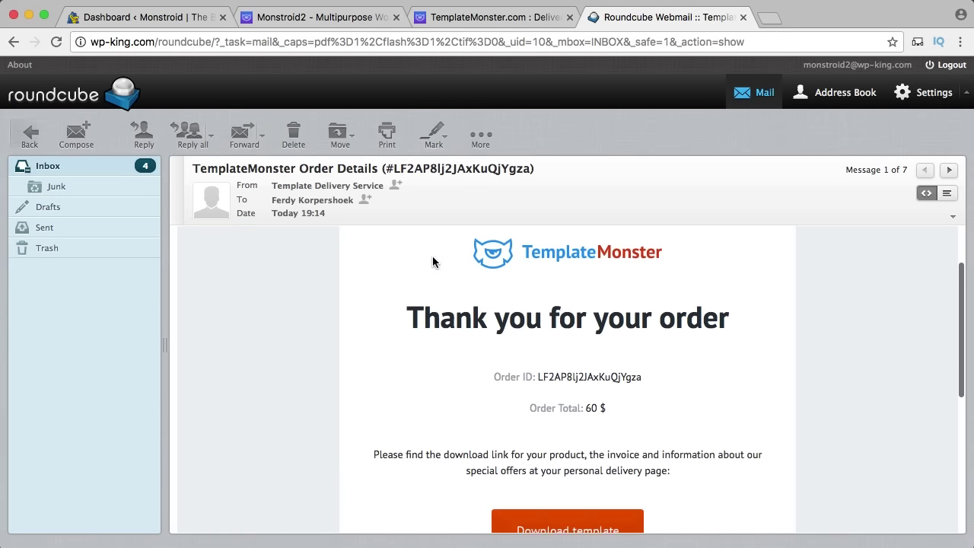
scroll(432, 263, down, 5)
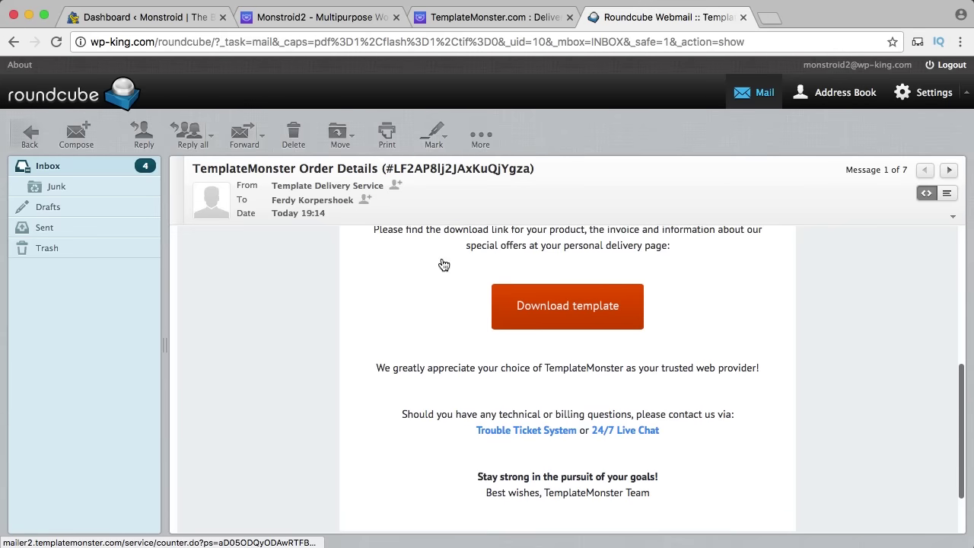
click(565, 314)
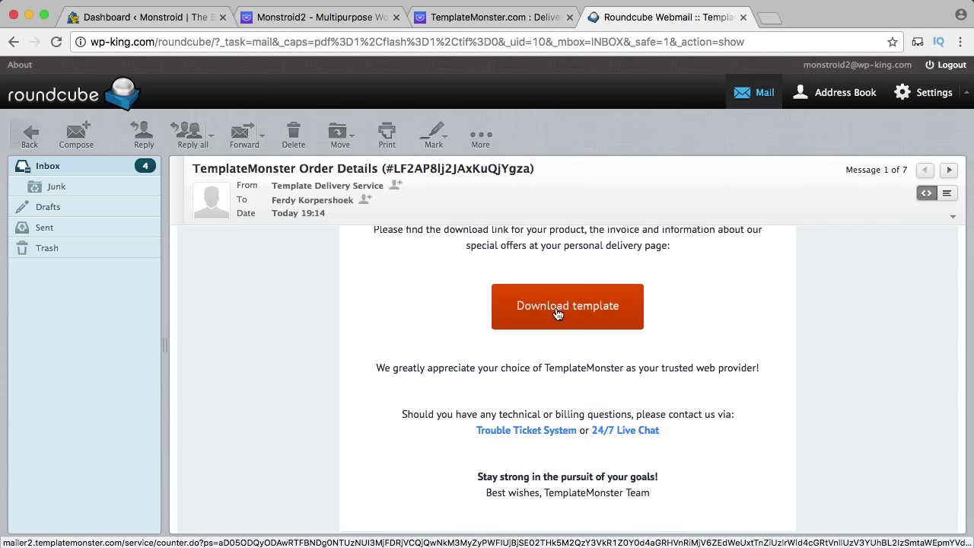
scroll(571, 226, down, 4)
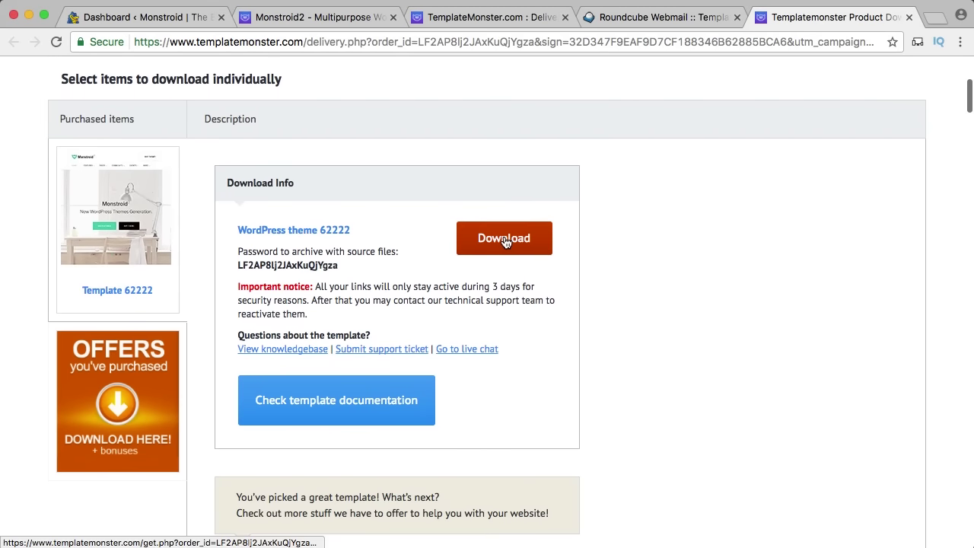
Download the Template 62222 archive and read the Monstroid² docs' Template Installation section.
click(503, 242)
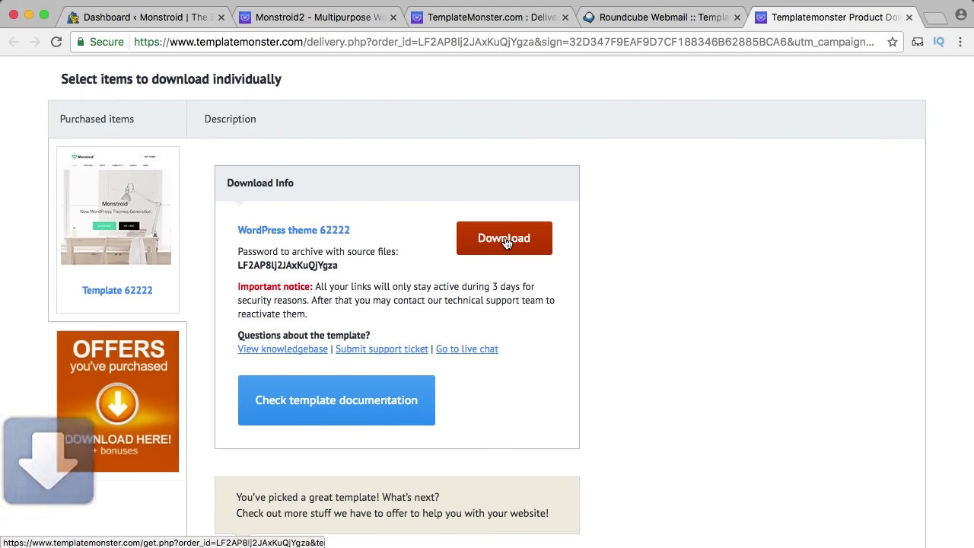
click(332, 403)
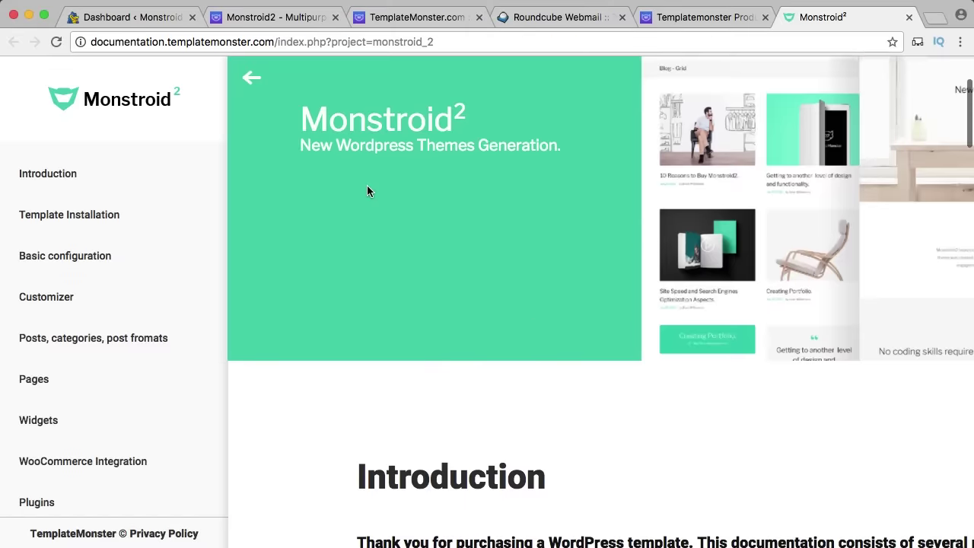
scroll(367, 190, down, 10)
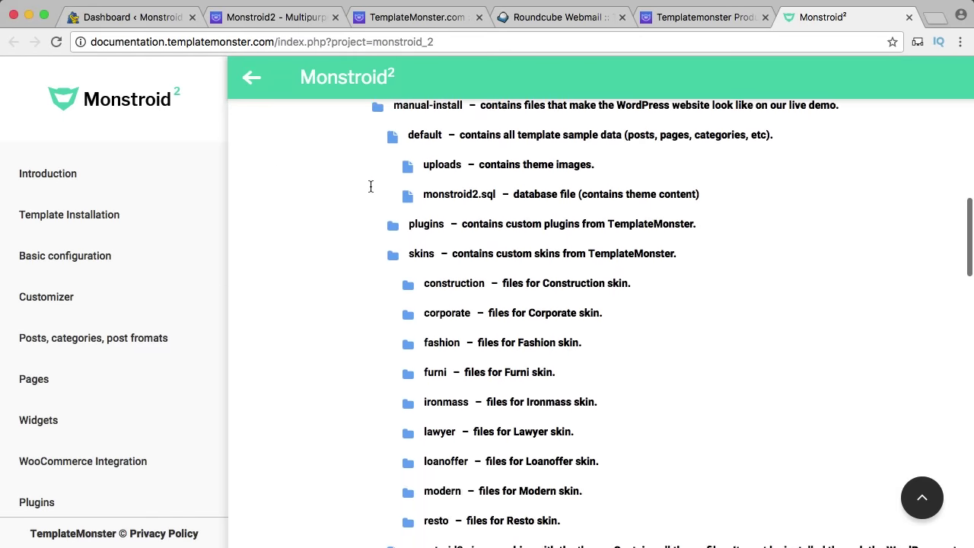
scroll(371, 186, down, 15)
click(82, 228)
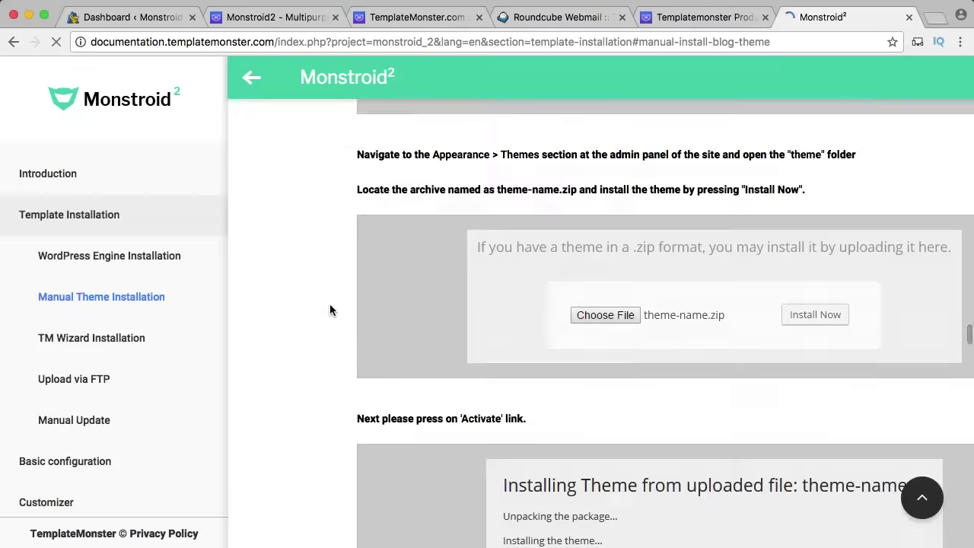
scroll(329, 304, up, 20)
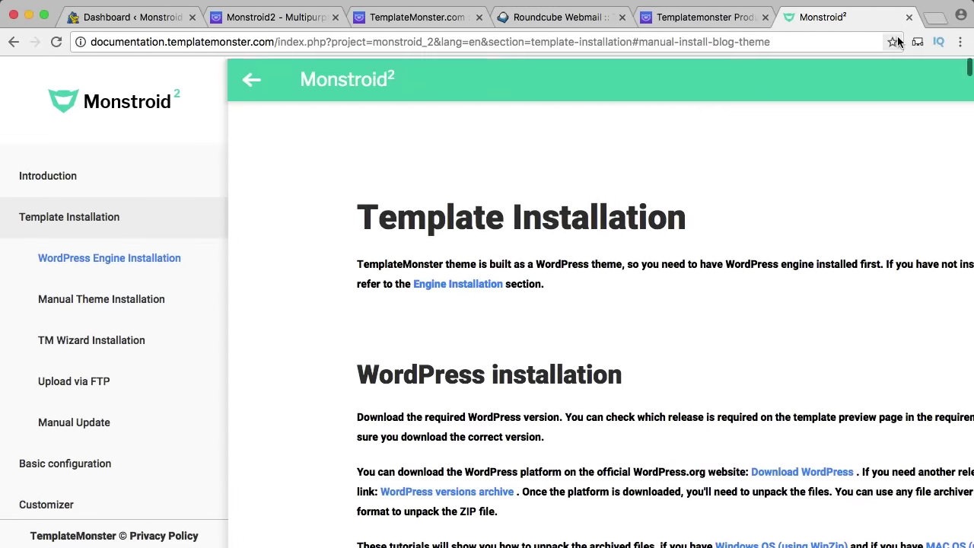
Close the documentation, order, Monstroid2, webmail and download tabs, keeping only the WordPress Dashboard.
click(909, 17)
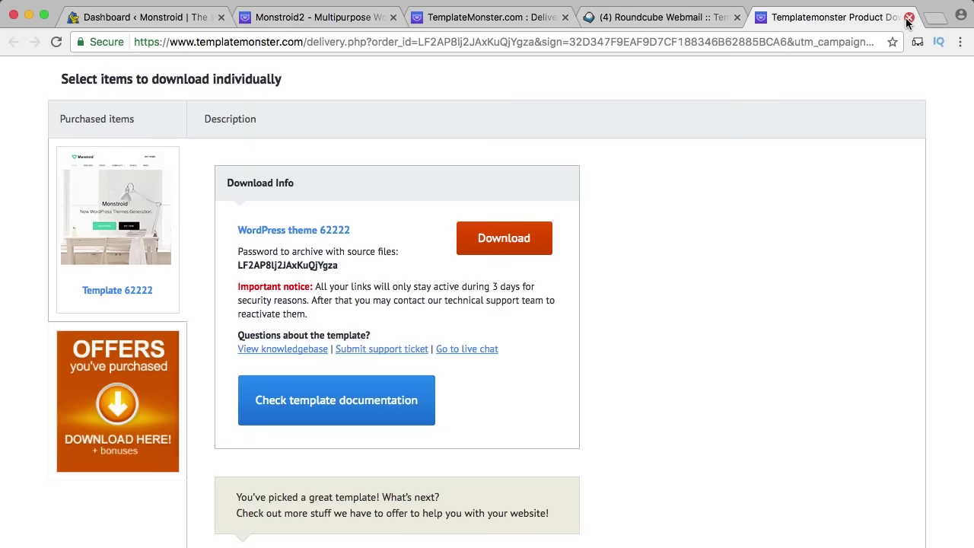
click(485, 22)
click(565, 17)
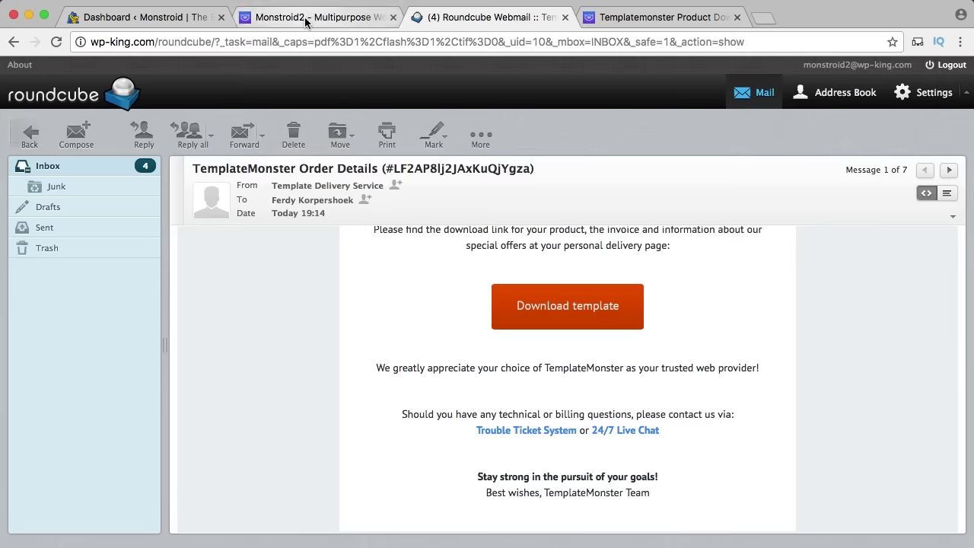
click(365, 19)
click(394, 17)
click(202, 19)
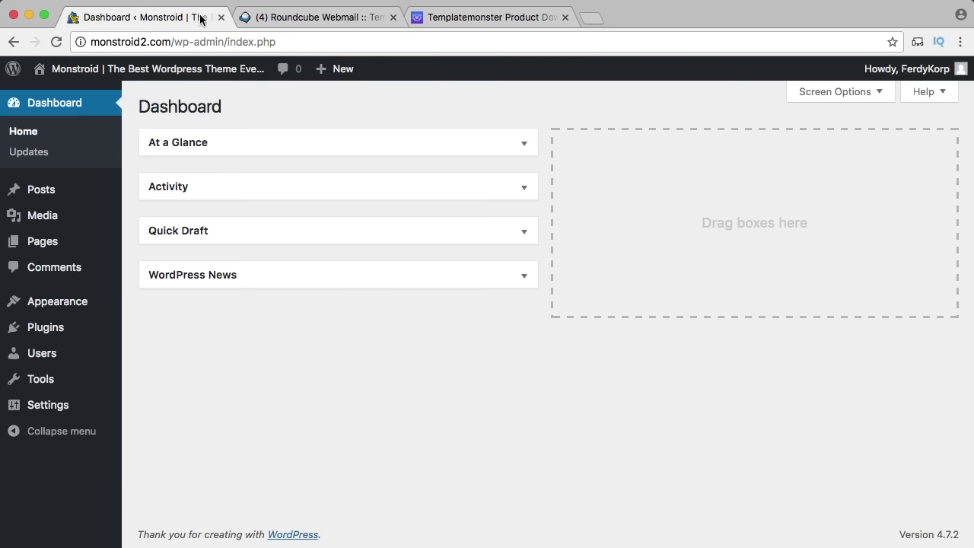
click(303, 21)
click(84, 164)
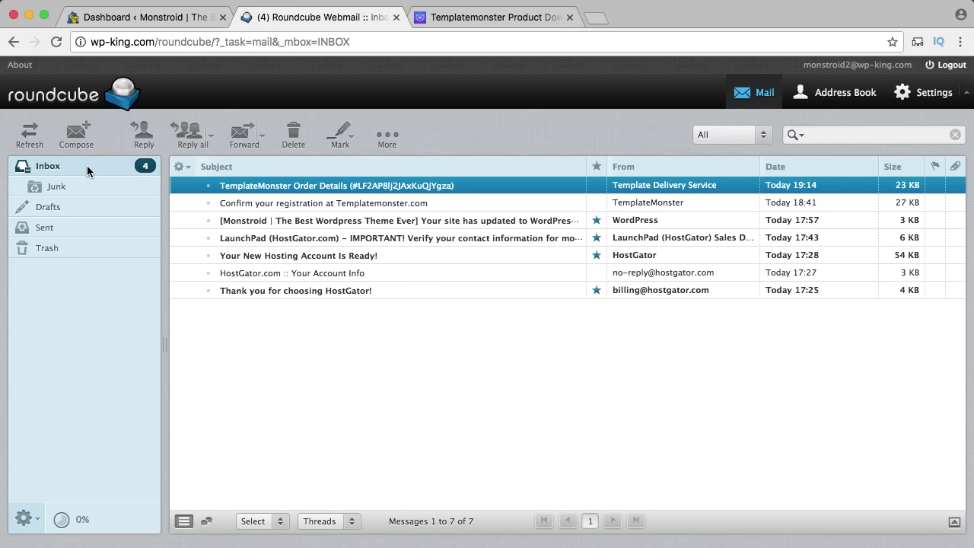
click(396, 17)
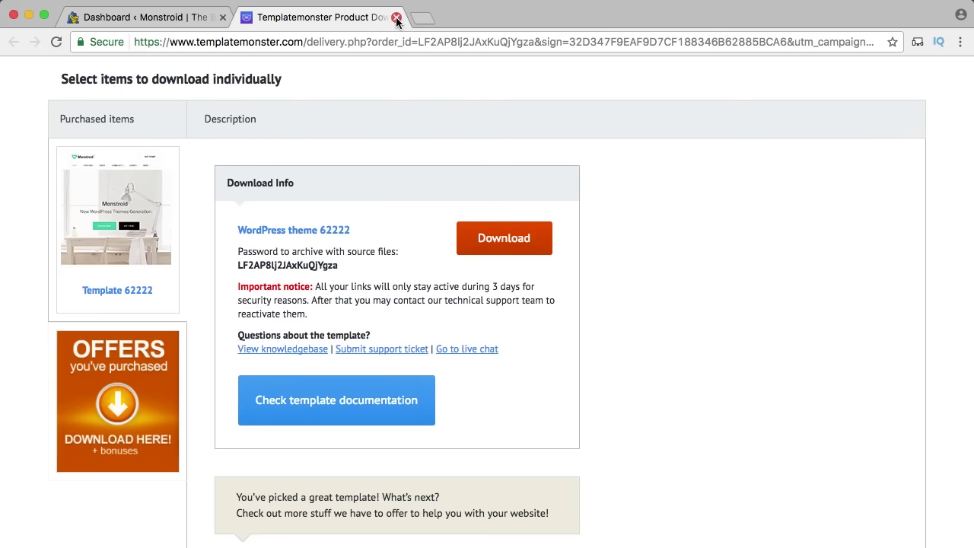
click(395, 18)
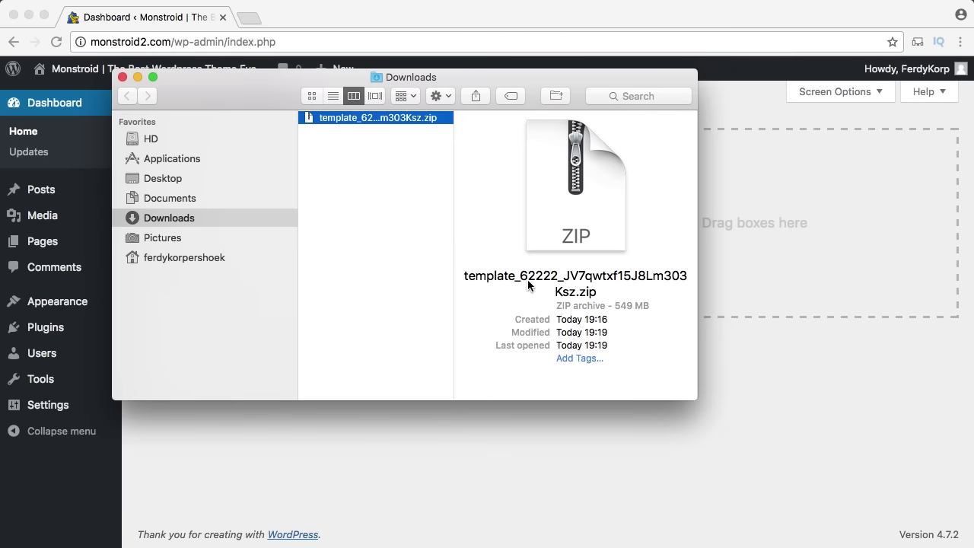
Extract template_62222 in Finder, select monstroid2.zip in its theme folder, then return to WordPress.
drag(614, 306, 632, 306)
click(525, 262)
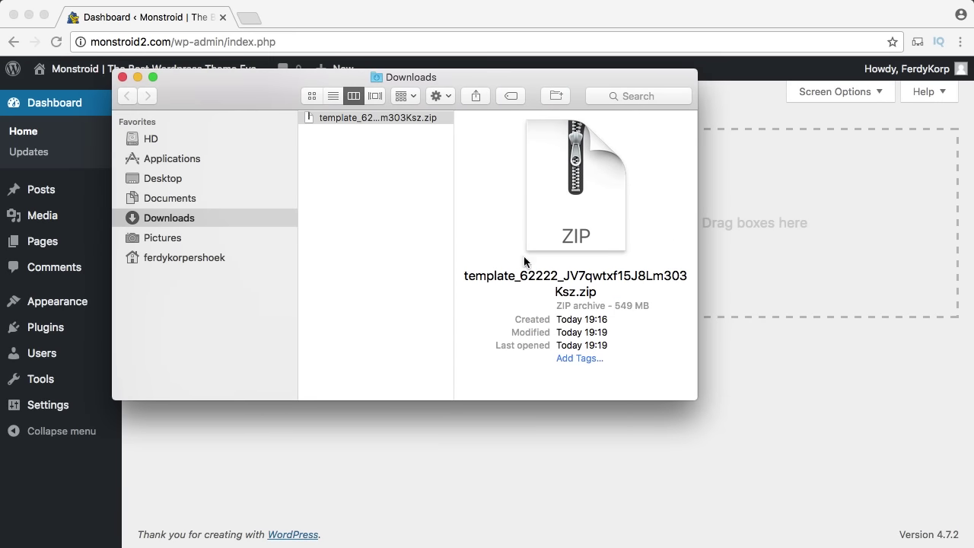
drag(453, 218, 610, 213)
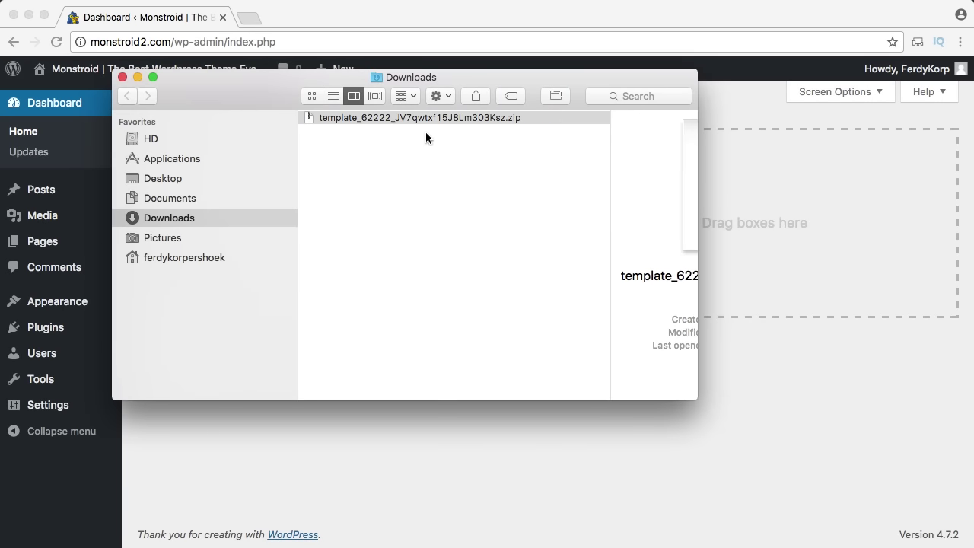
double_click(386, 119)
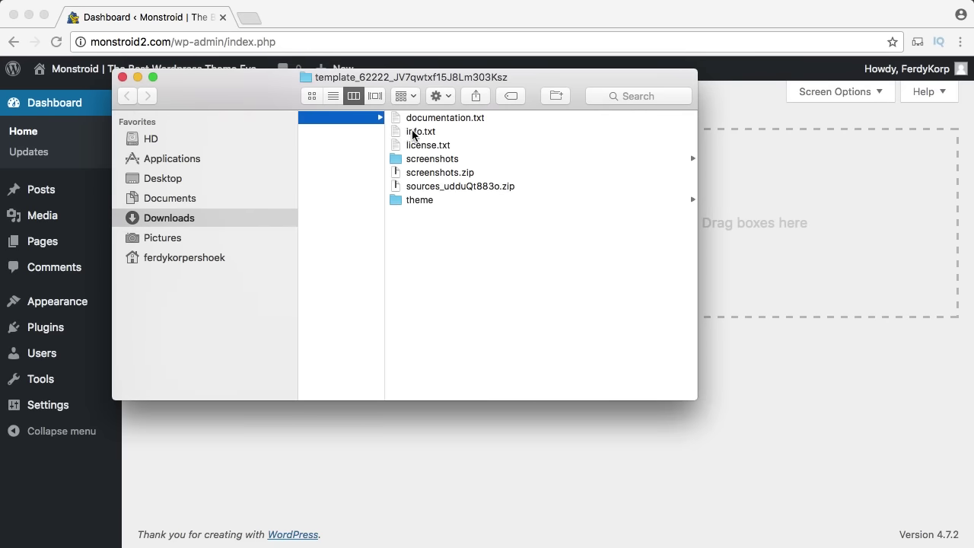
click(428, 200)
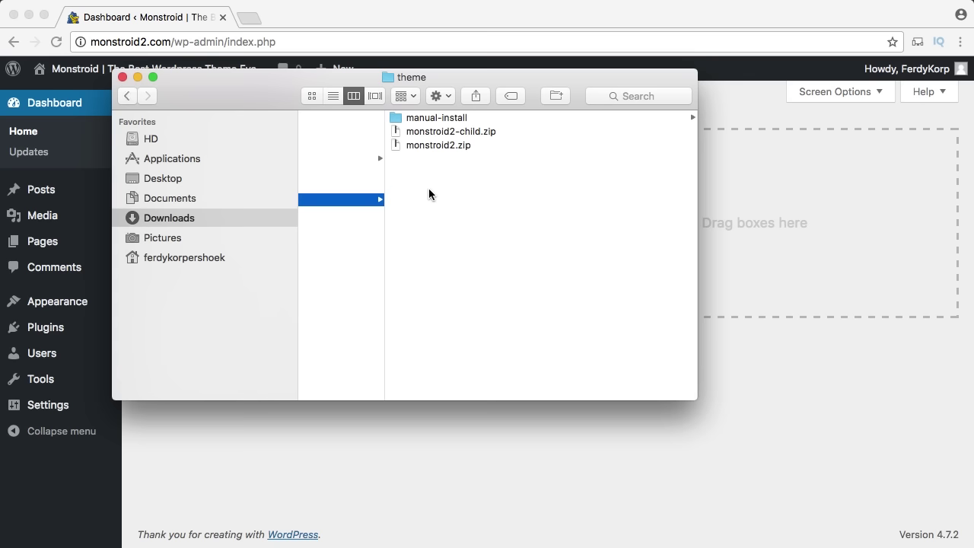
click(428, 145)
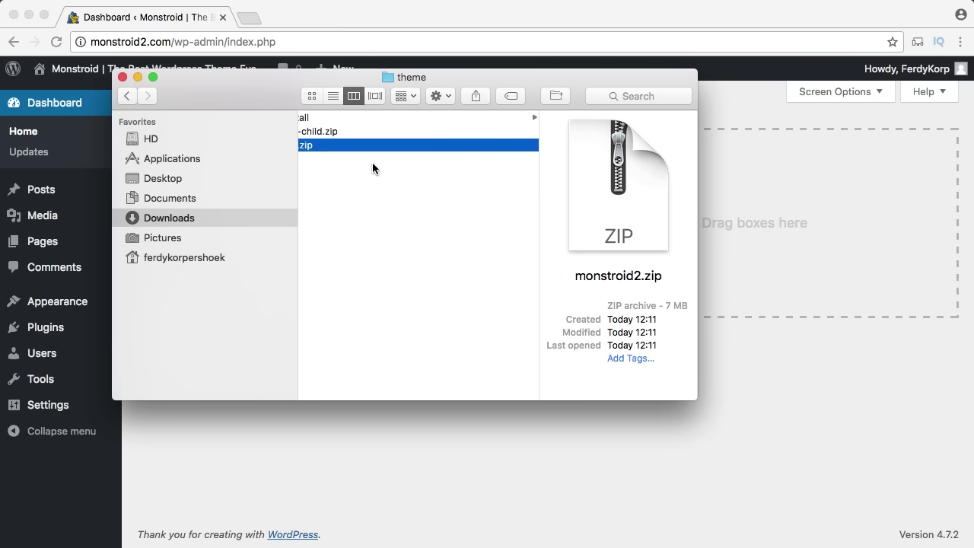
click(370, 455)
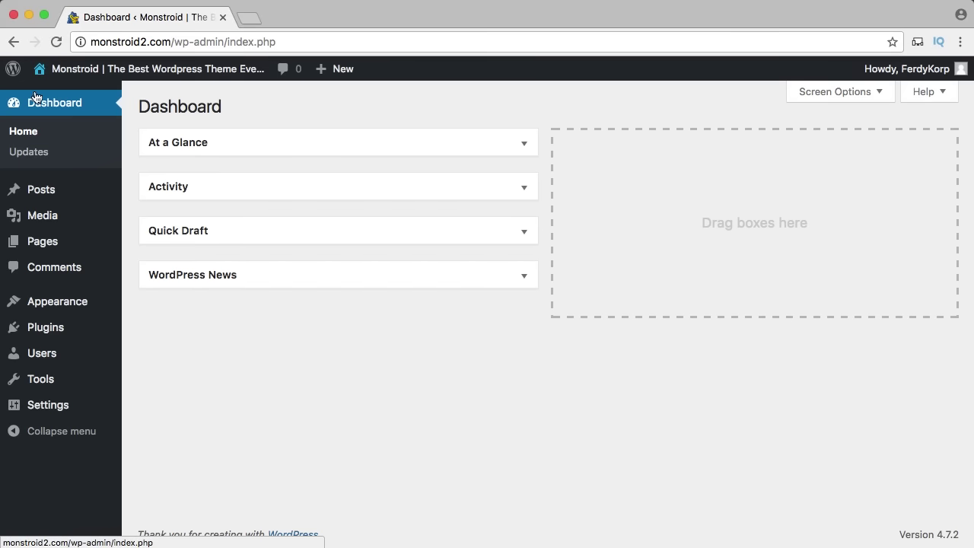
Reach the Upload Theme form from Appearance > Themes > Add New.
mouse_move(53, 298)
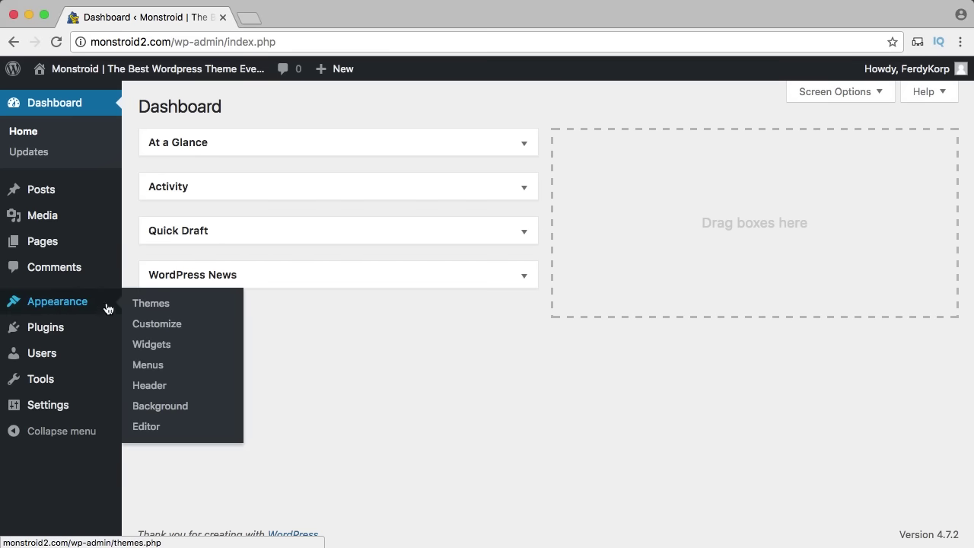
click(154, 306)
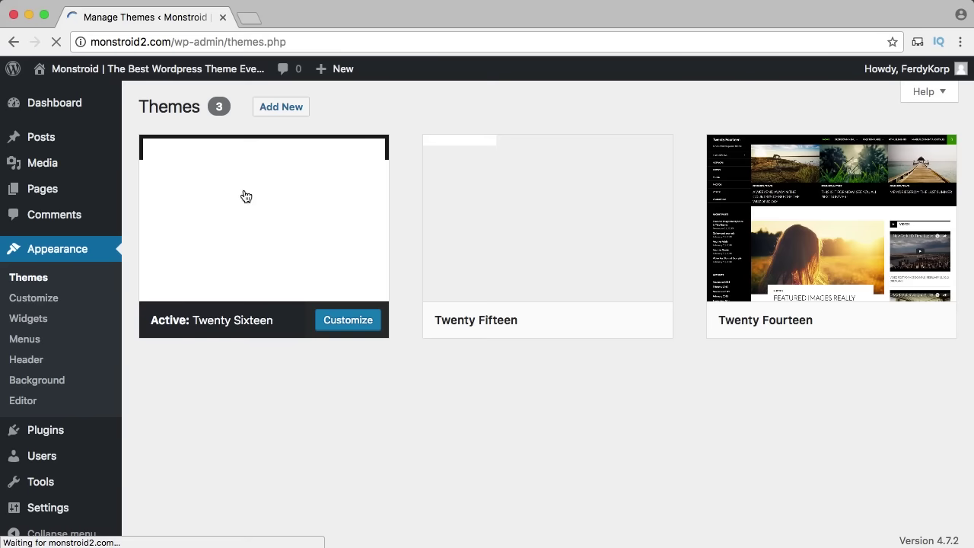
click(279, 110)
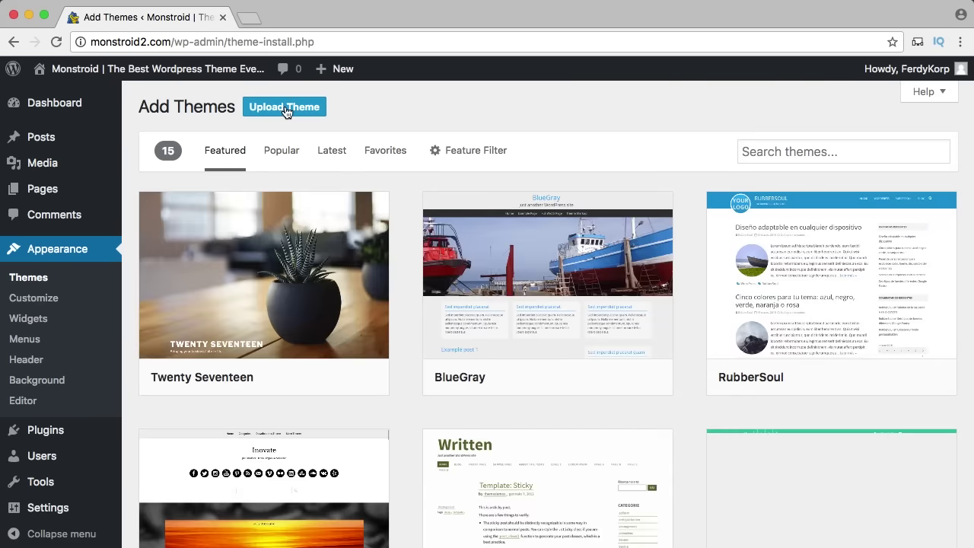
click(283, 110)
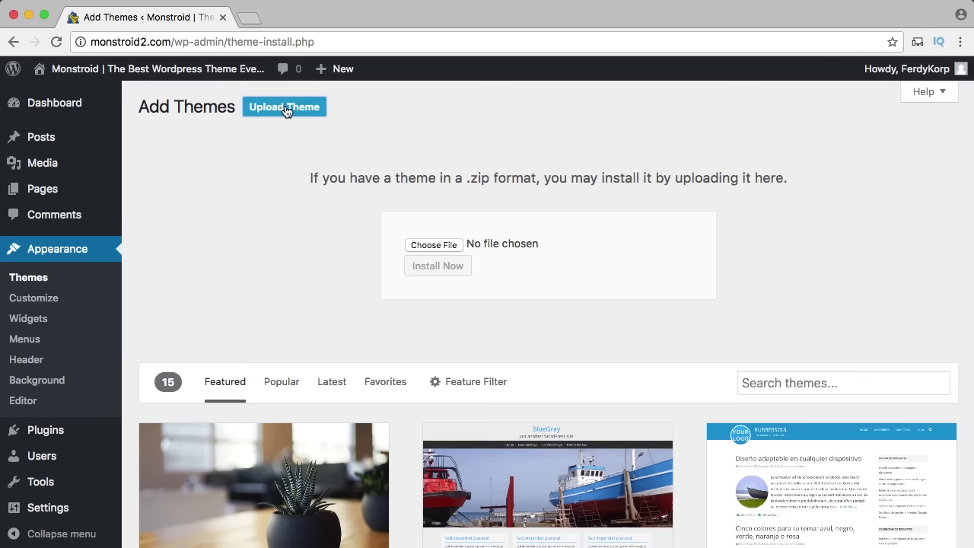
Choose Downloads > template folder > theme > monstroid2.zip as the upload file.
click(435, 245)
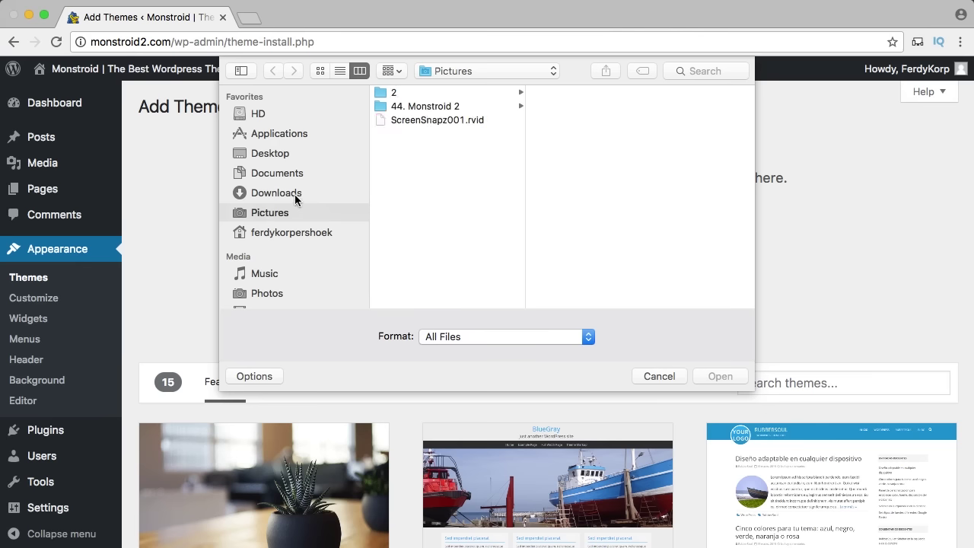
click(295, 194)
click(435, 95)
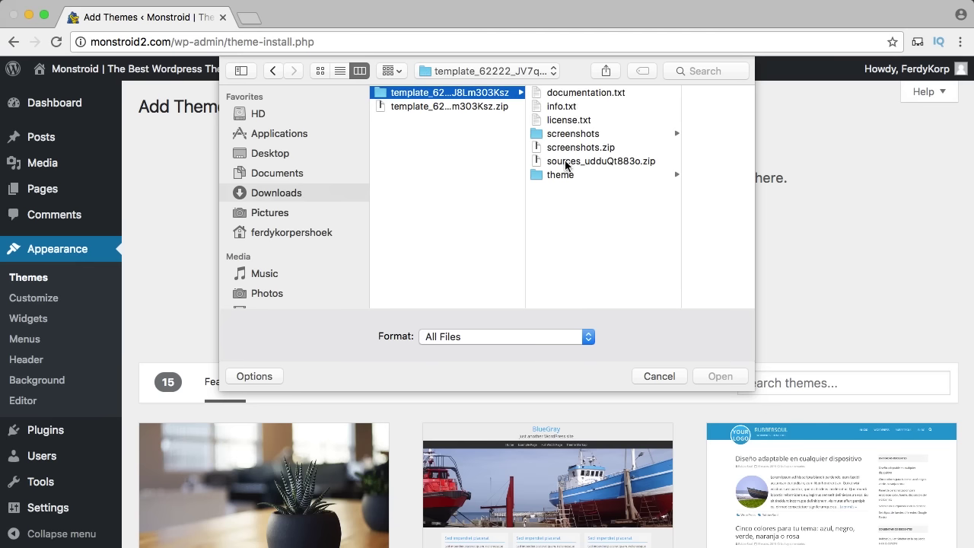
click(563, 173)
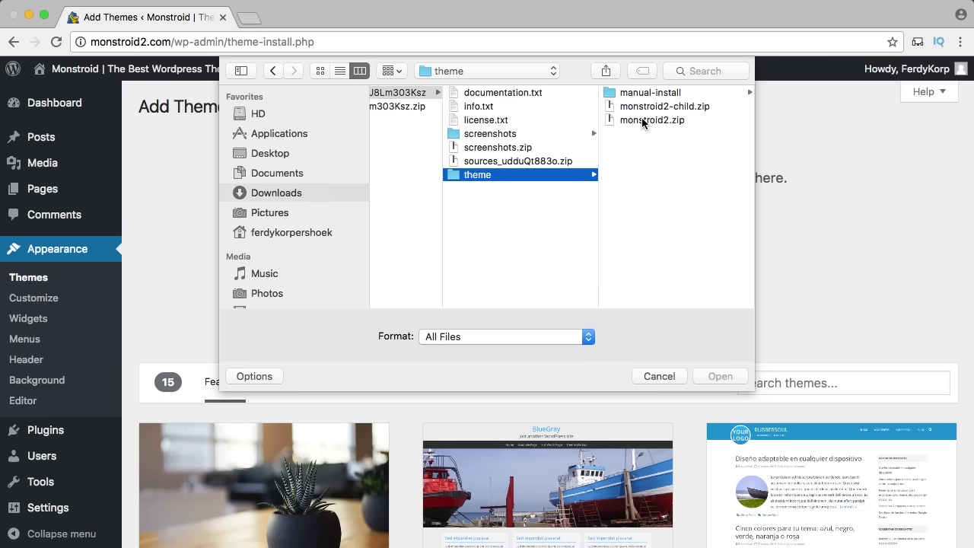
click(641, 119)
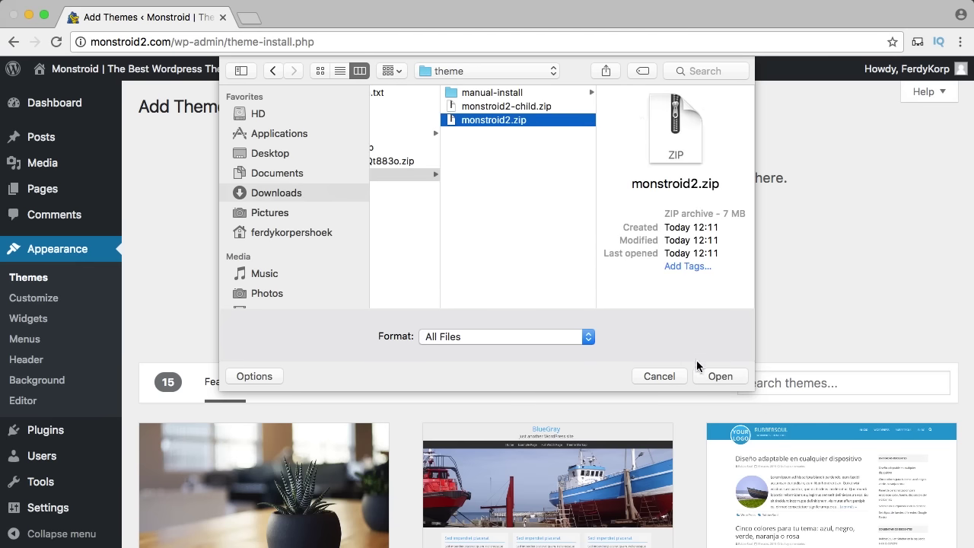
click(719, 376)
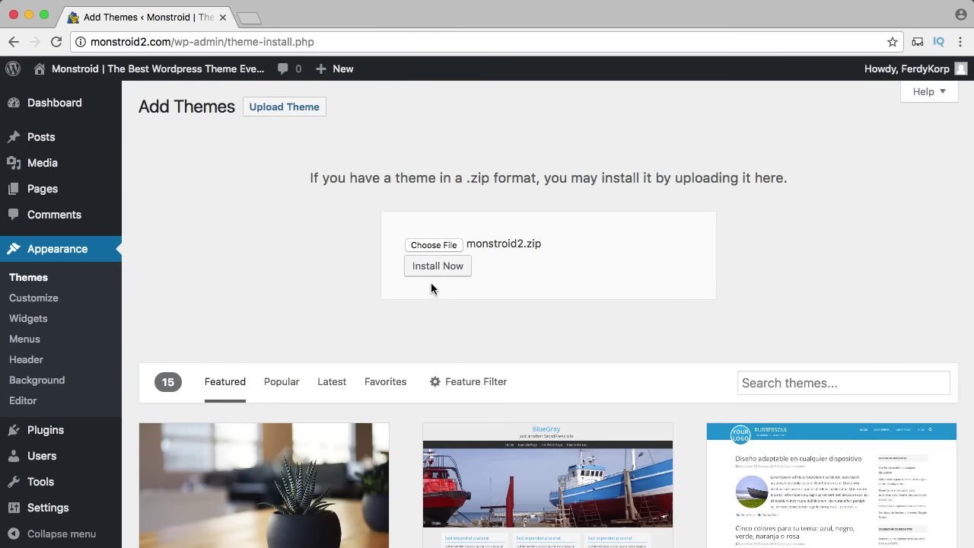
Install the monstroid2.zip theme and activate Monstroid2.
click(431, 266)
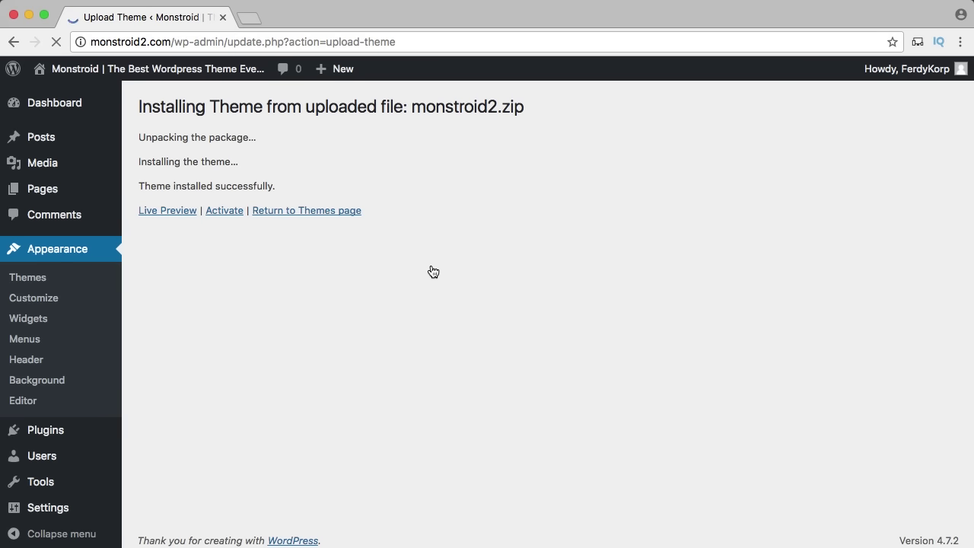
click(222, 212)
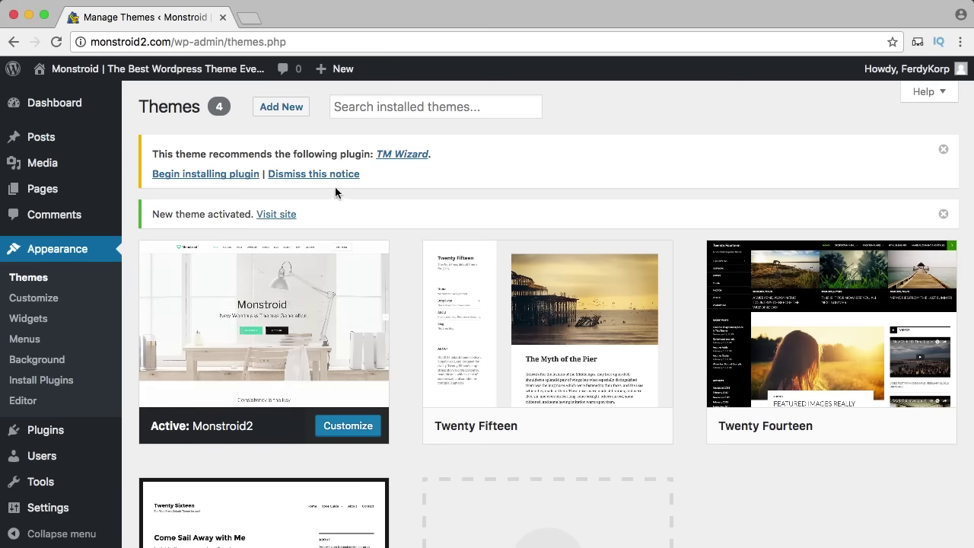
Install the recommended TM Wizard plugin, then go back to Appearance > Themes.
click(207, 175)
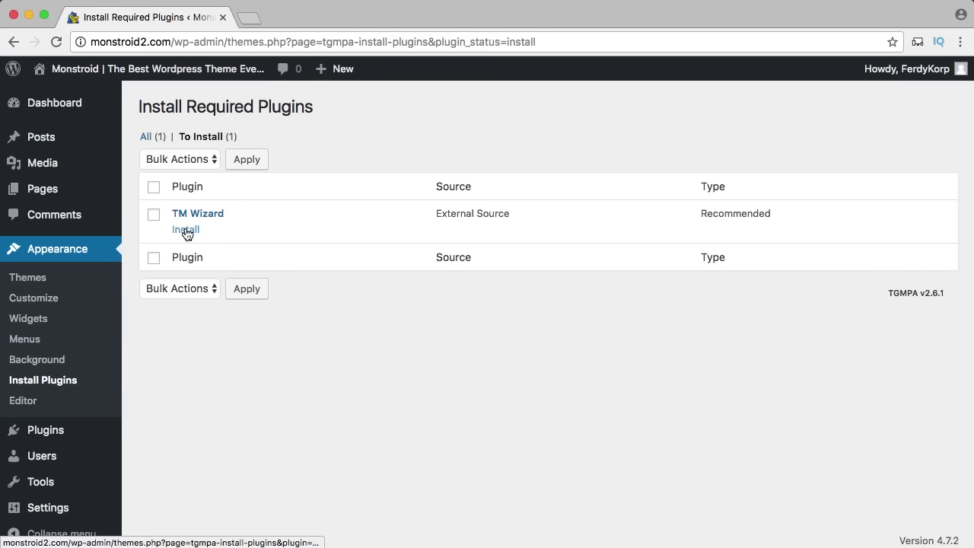
click(186, 230)
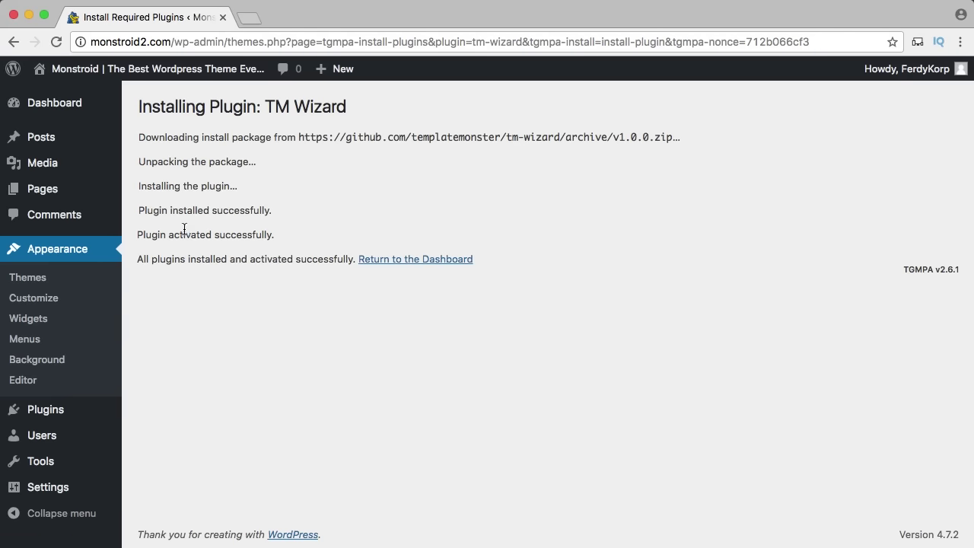
click(31, 278)
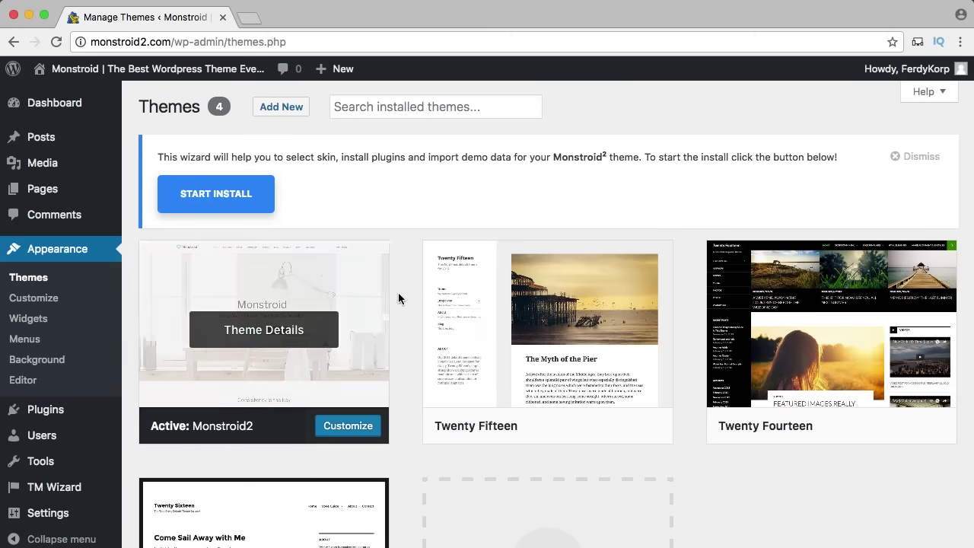
Delete the Twenty Fifteen, Twenty Fourteen and Twenty Sixteen default themes.
click(527, 338)
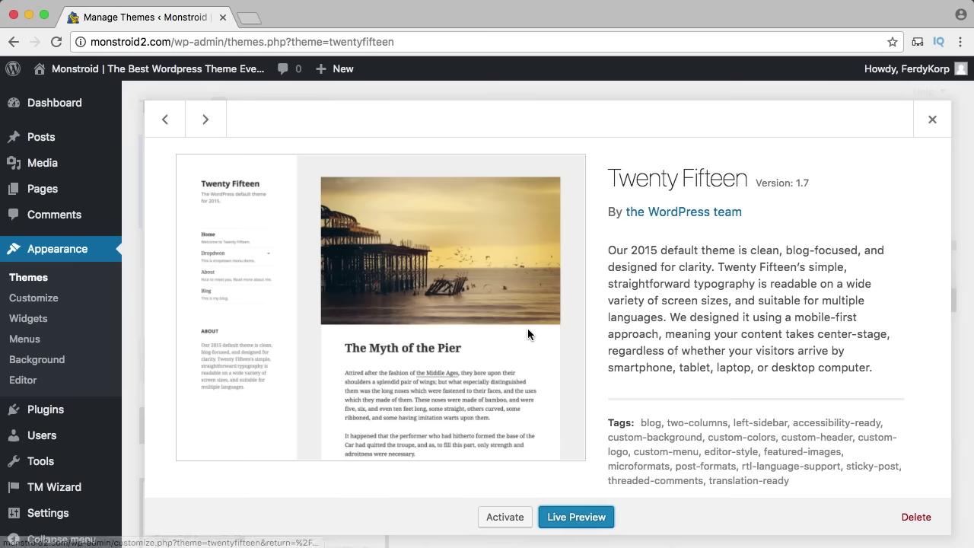
click(909, 518)
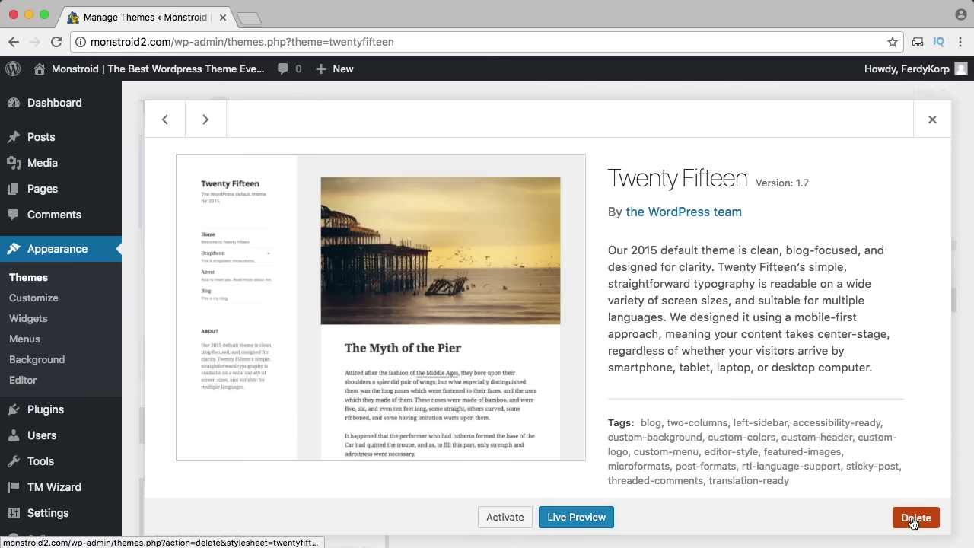
click(594, 216)
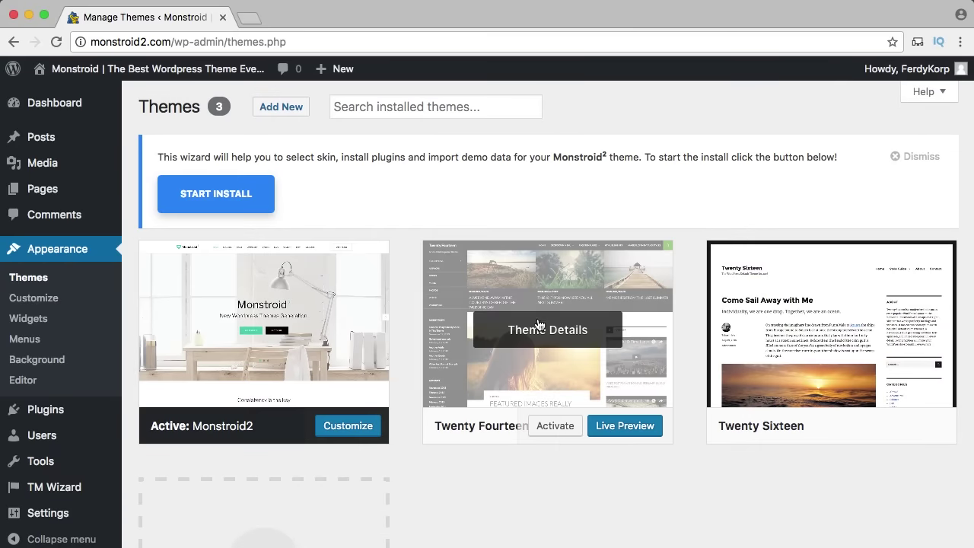
click(554, 332)
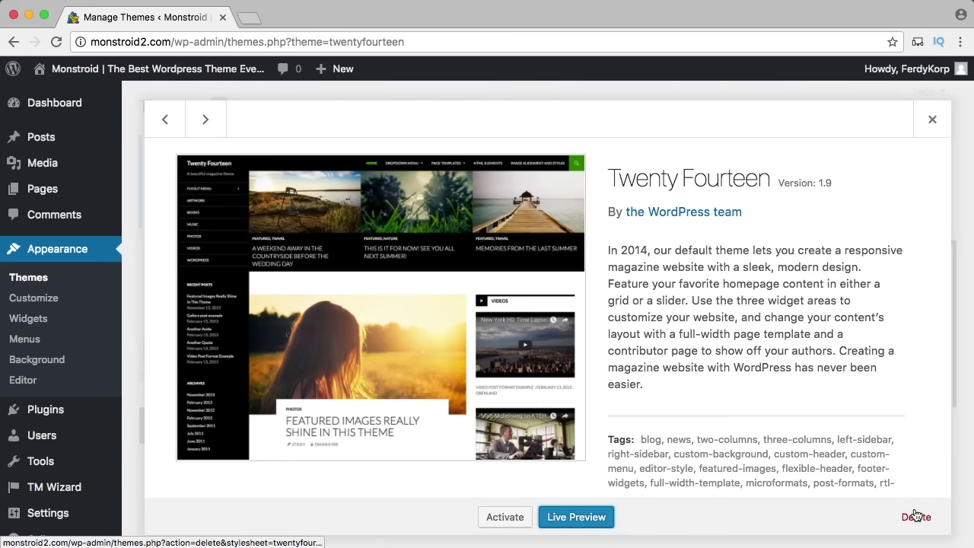
click(916, 517)
click(614, 236)
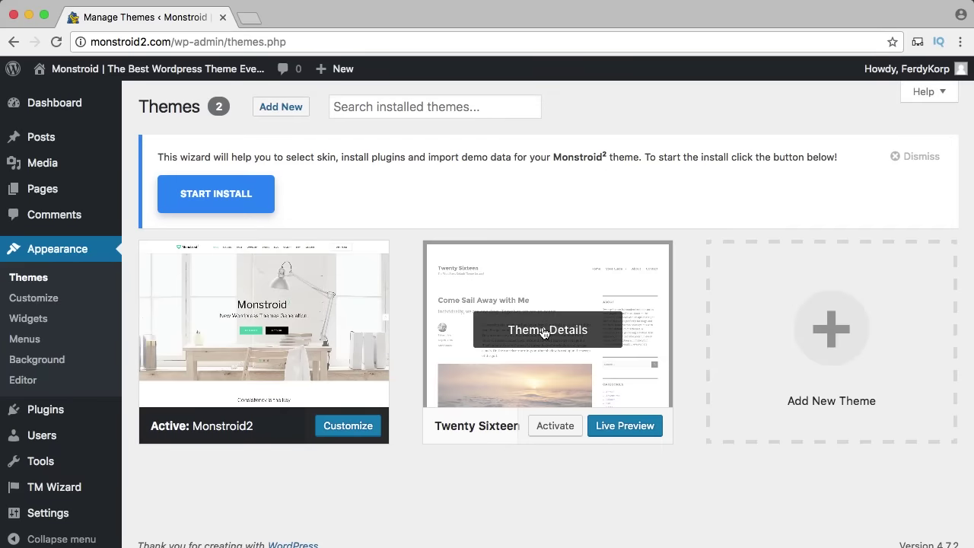
click(544, 332)
click(916, 516)
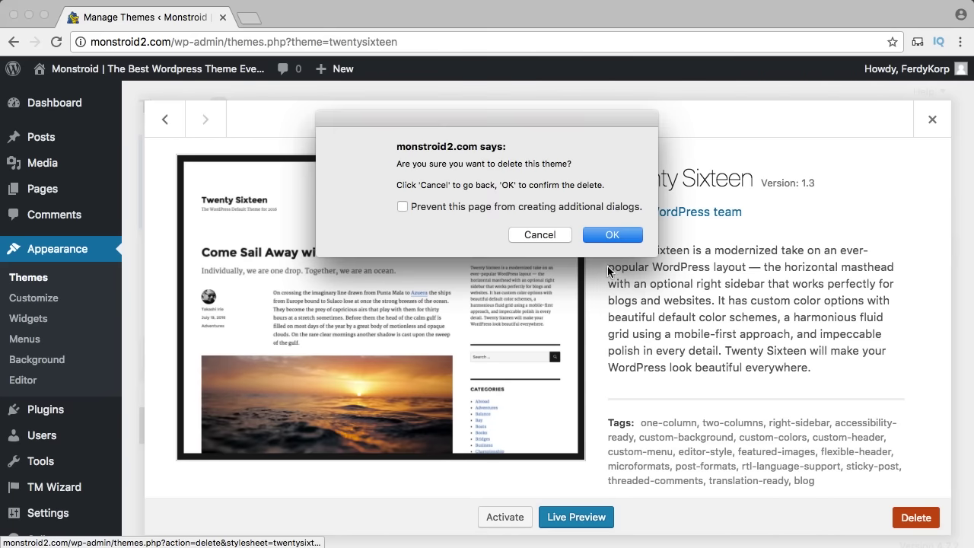
click(632, 240)
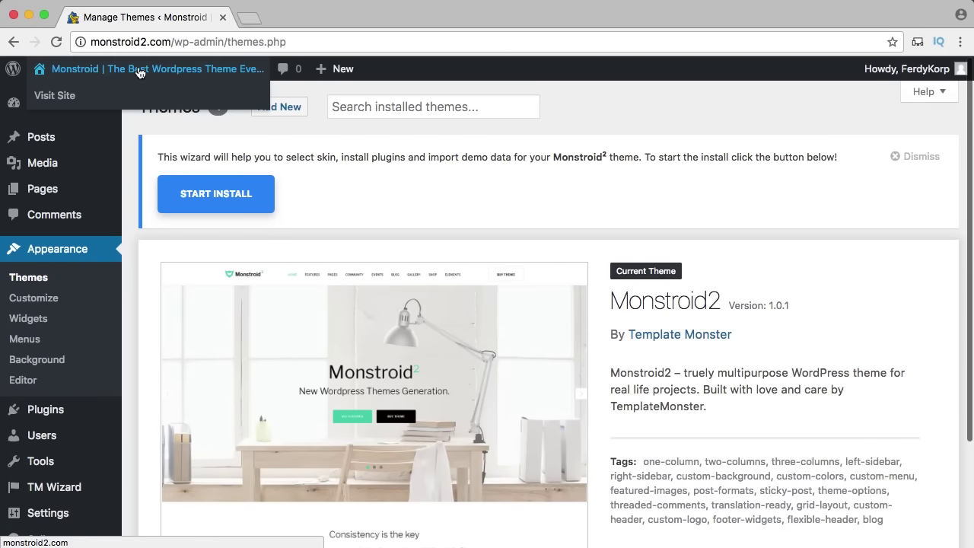
Visit the live site in a new tab and check the empty Monstroid² homepage.
super+click(139, 70)
click(310, 18)
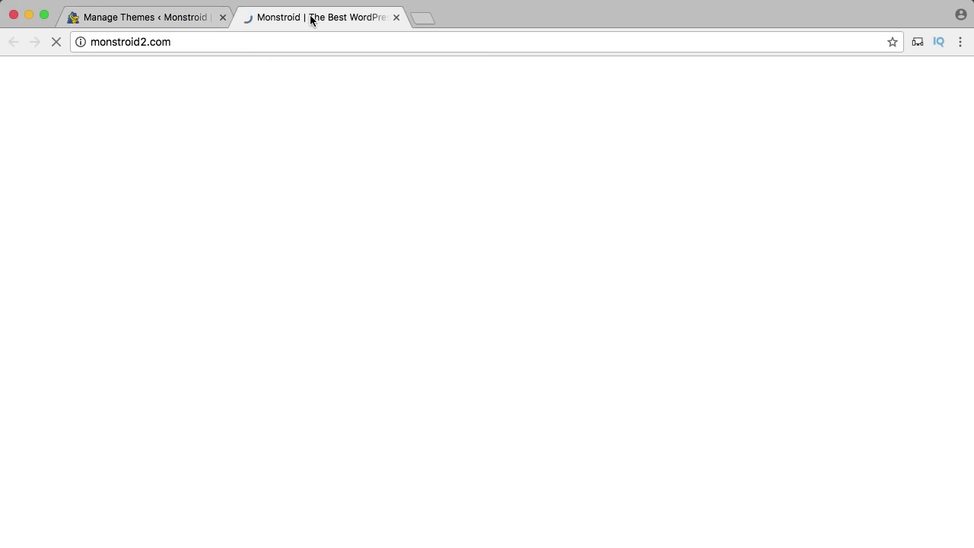
scroll(408, 169, down, 1)
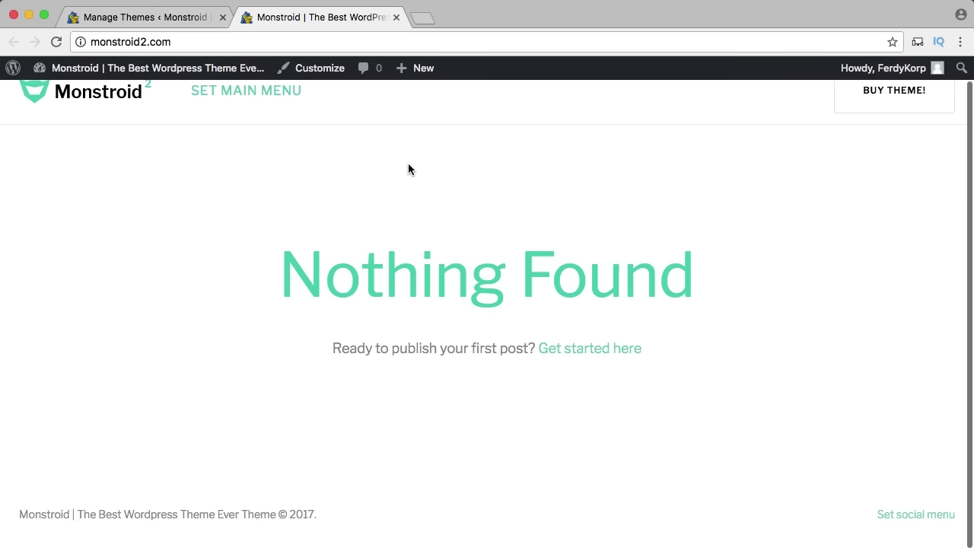
scroll(407, 170, up, 1)
scroll(408, 170, down, 1)
scroll(408, 171, up, 2)
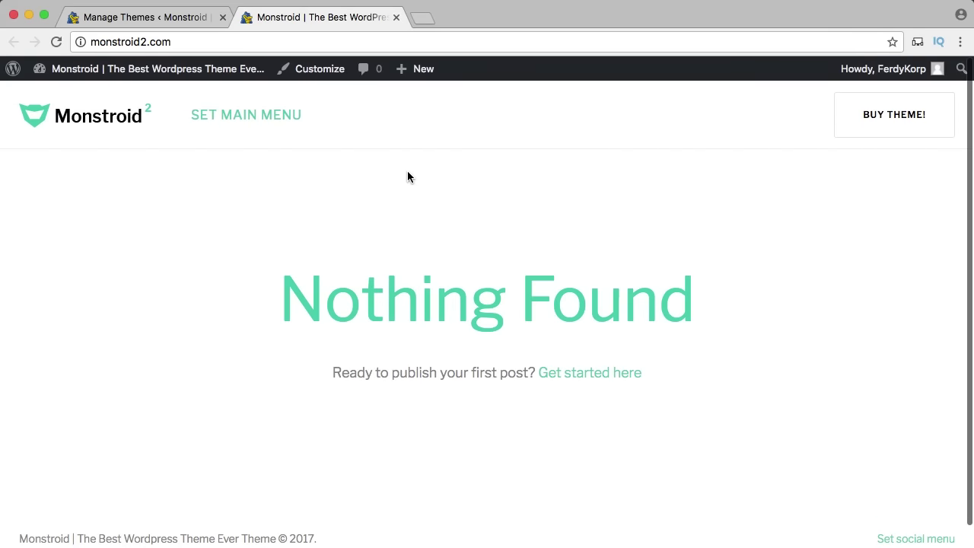
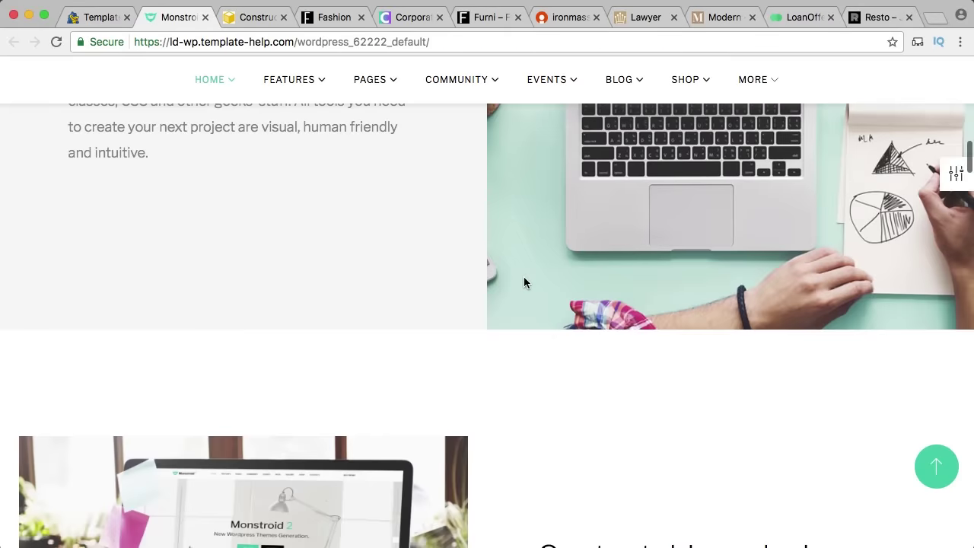
Scroll through the Monstroid demo page, then the Construction demo site.
scroll(524, 281, down, 15)
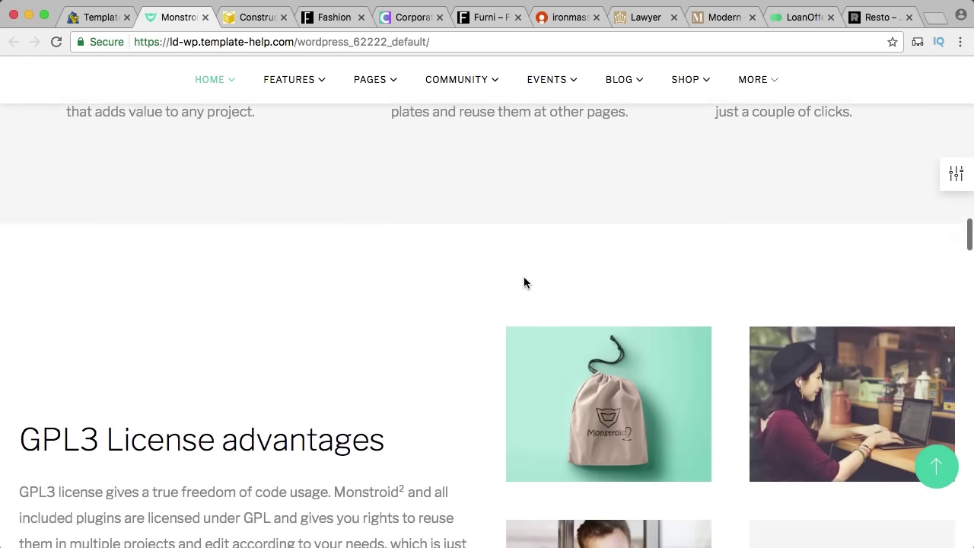
scroll(524, 281, down, 15)
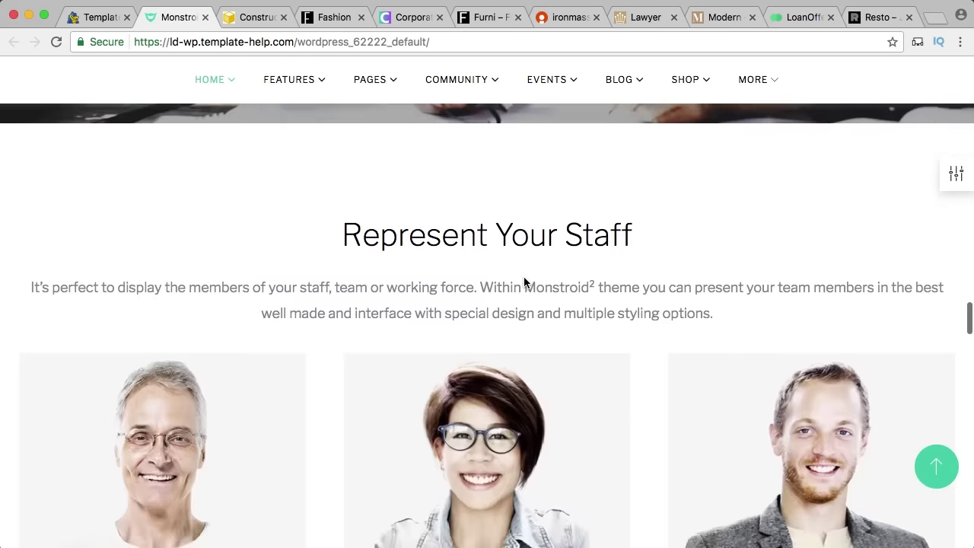
key(ctrl+Tab)
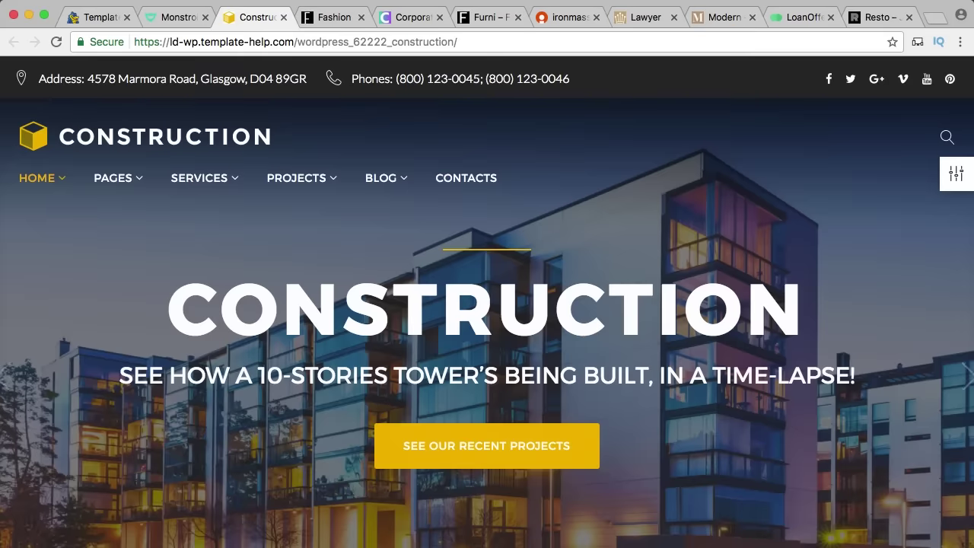
scroll(460, 264, down, 3)
scroll(460, 264, down, 10)
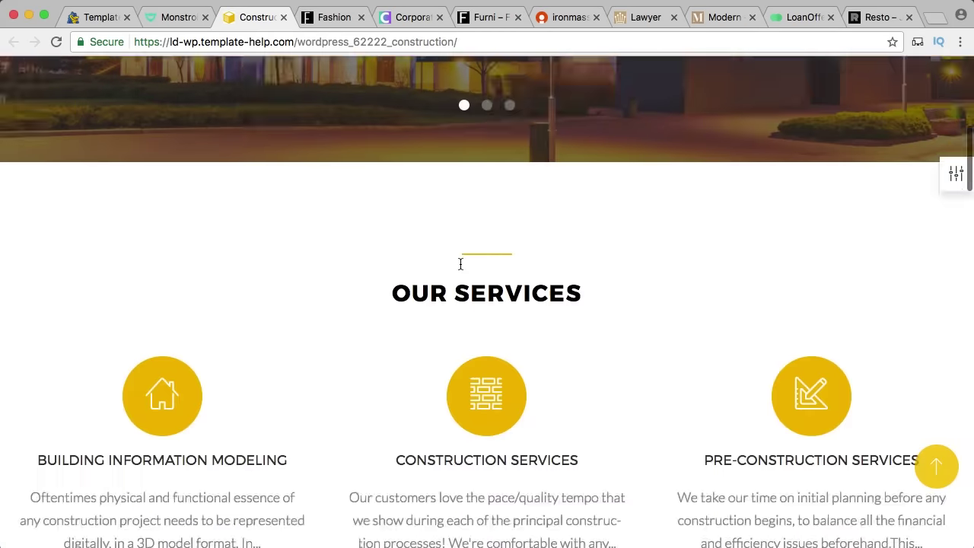
scroll(343, 321, down, 12)
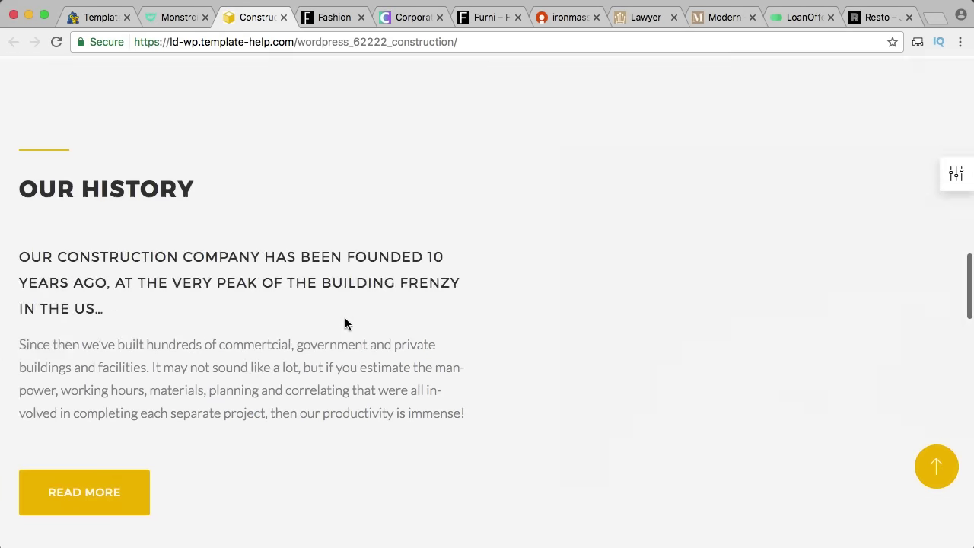
scroll(161, 164, up, 2)
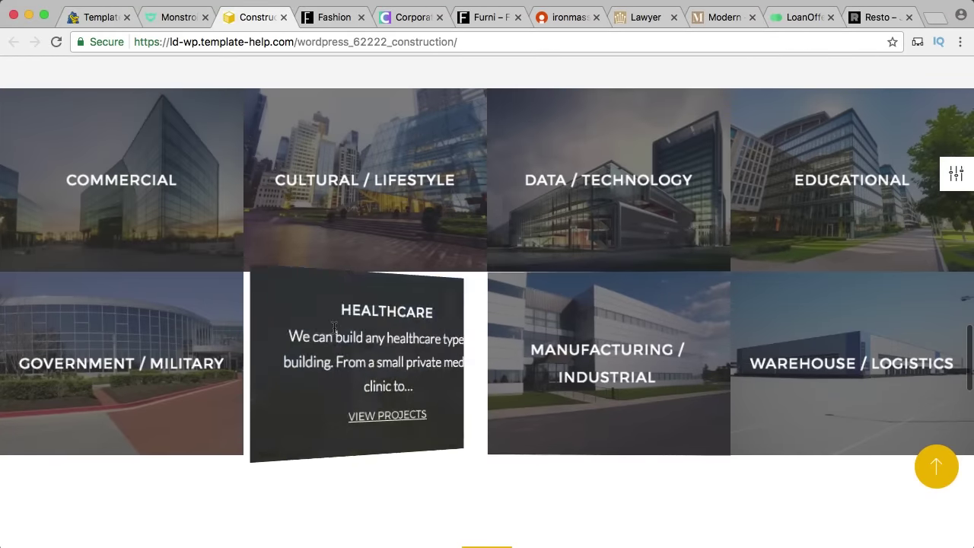
Browse the Fashion and Corporate demo sites, ending on the Furni demo tab.
key(ctrl+Tab)
scroll(422, 250, down, 6)
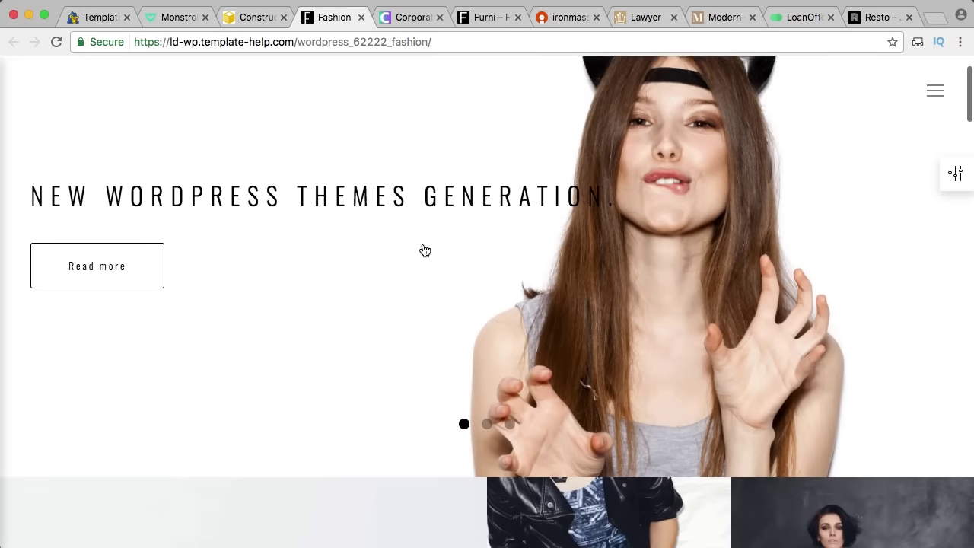
scroll(720, 232, down, 3)
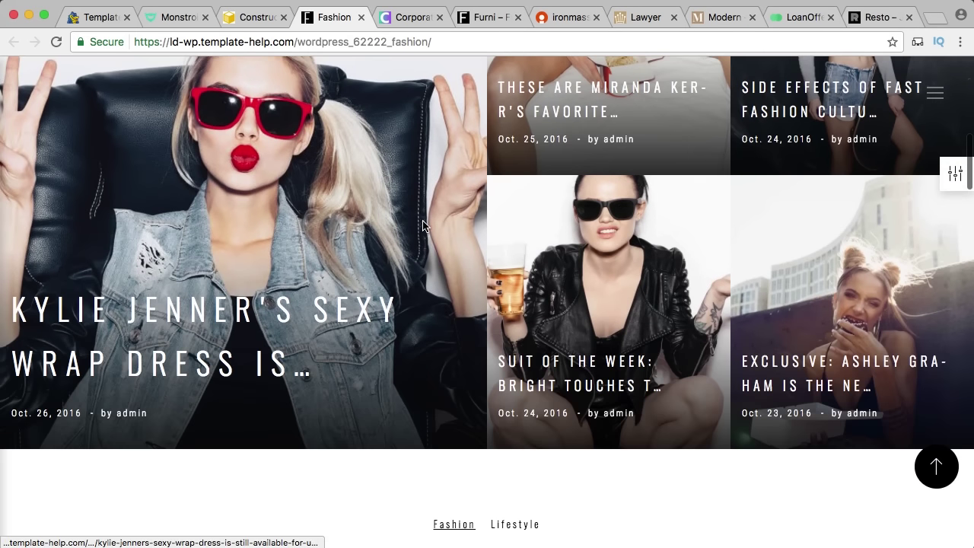
scroll(424, 225, up, 10)
key(ctrl+Tab)
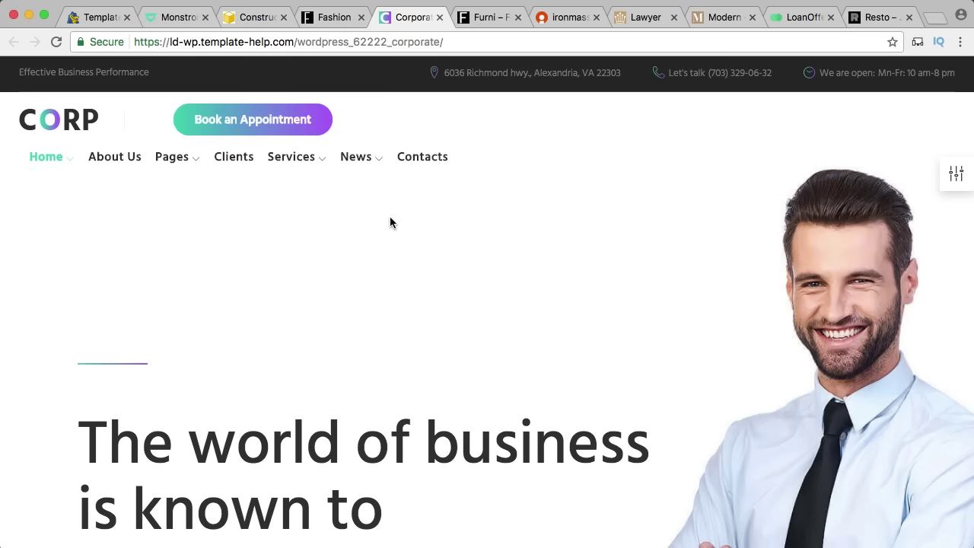
scroll(442, 228, down, 7)
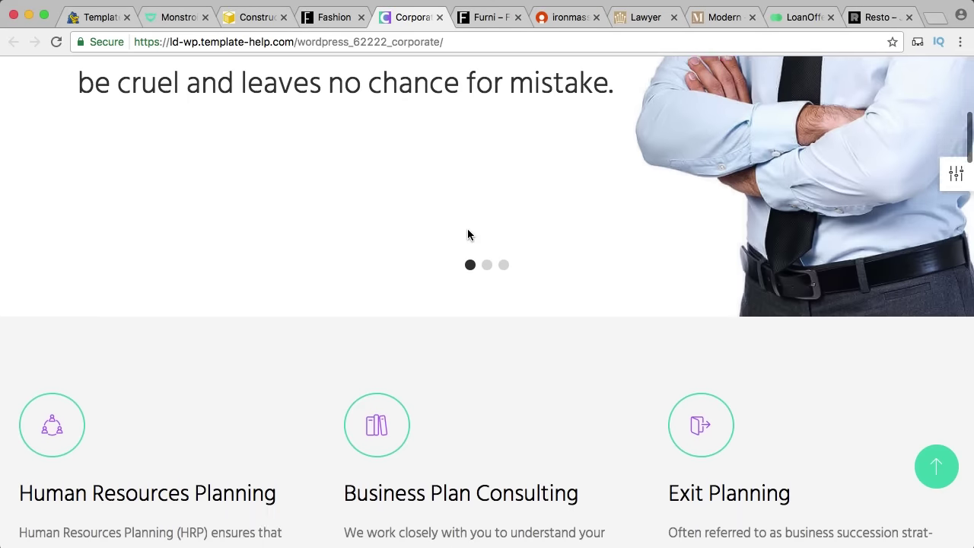
scroll(468, 234, down, 10)
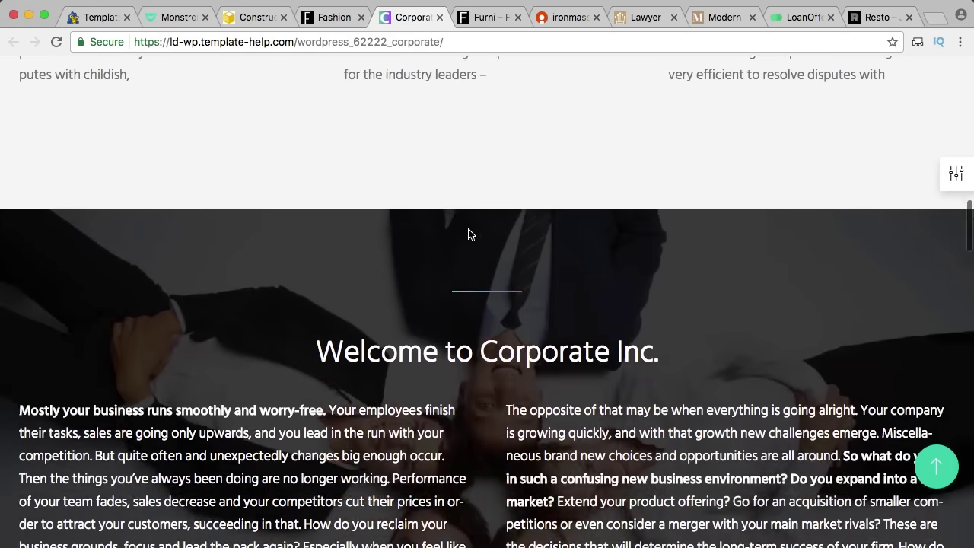
scroll(468, 235, down, 12)
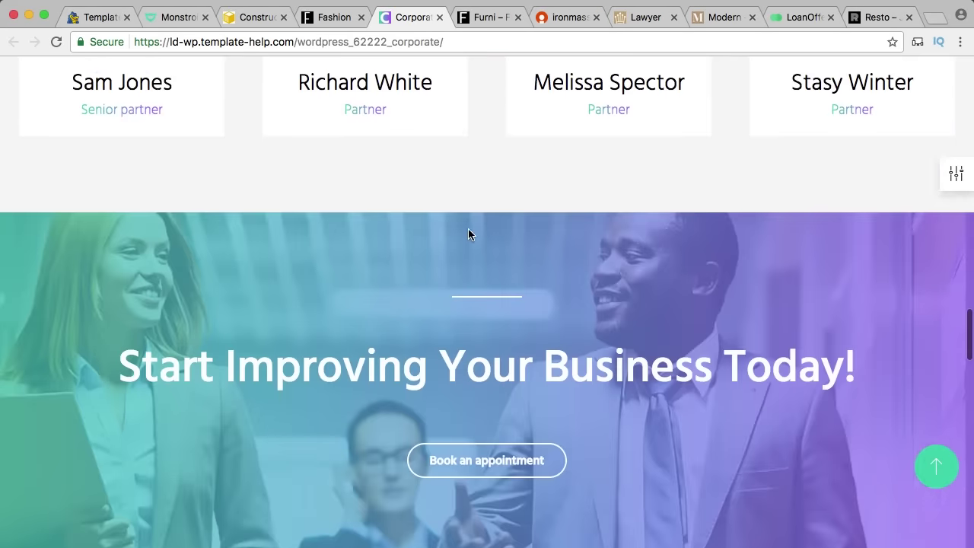
scroll(468, 234, down, 15)
scroll(468, 235, up, 20)
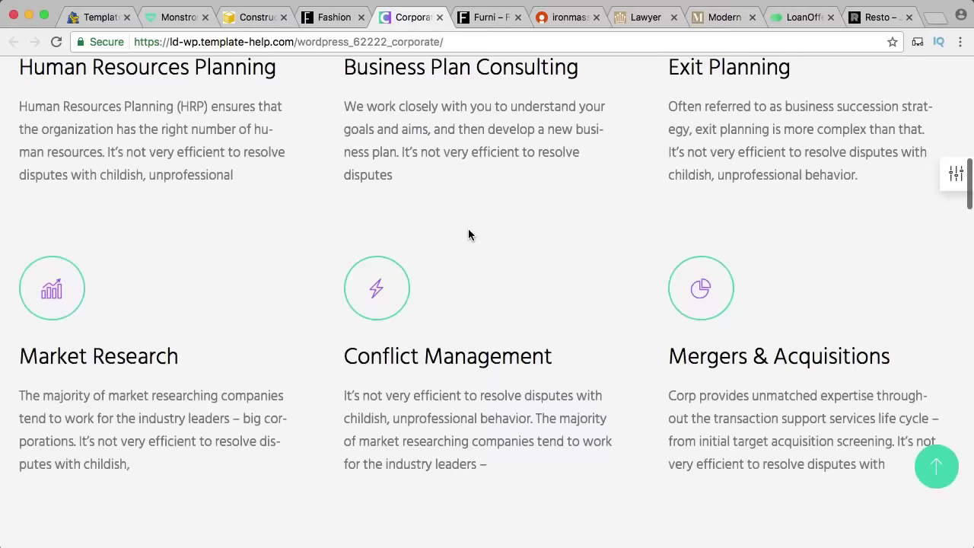
click(485, 17)
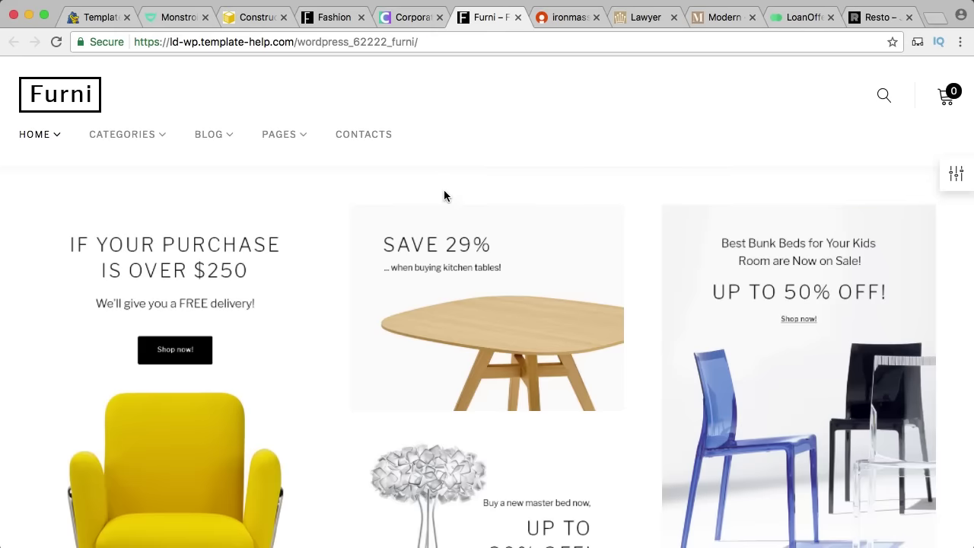
Look over the Furni demo, then the ironmass fitness demo.
scroll(444, 195, down, 8)
scroll(447, 196, up, 6)
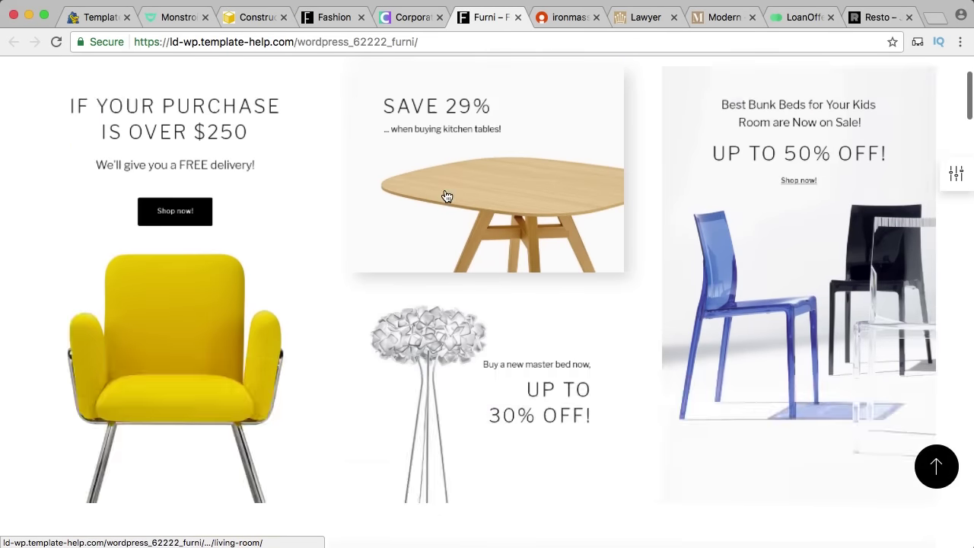
scroll(447, 196, up, 4)
key(ctrl+Tab)
scroll(447, 196, down, 10)
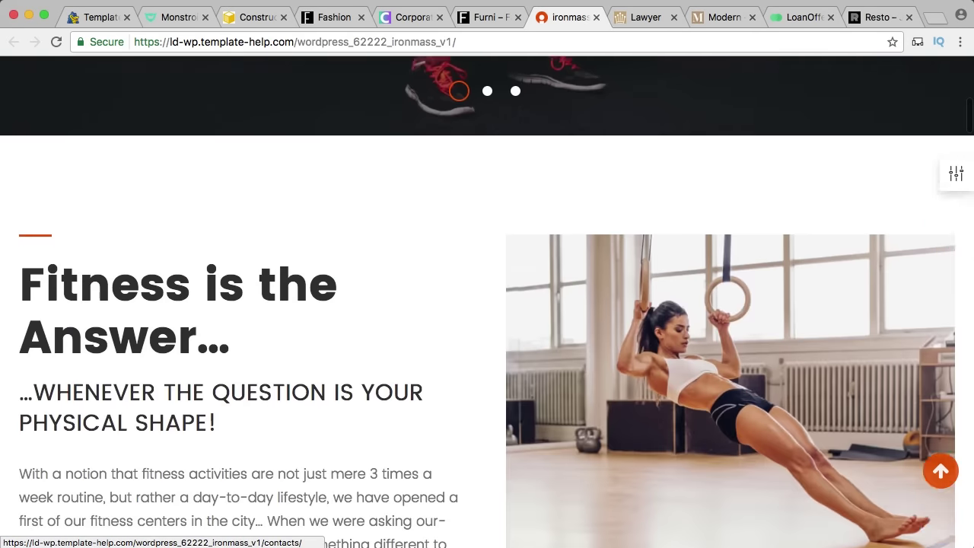
scroll(487, 304, down, 15)
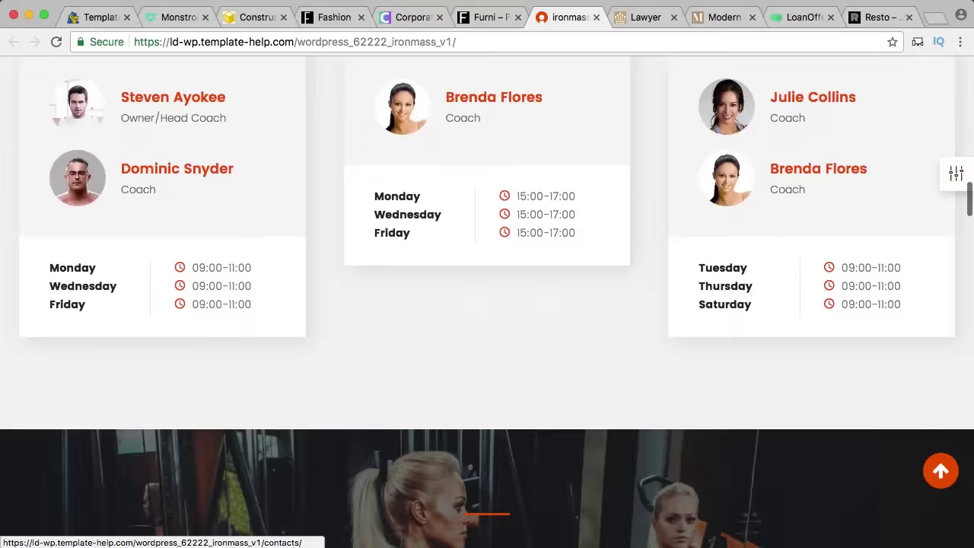
scroll(449, 195, up, 15)
Scroll through the Lawyer demo site from top to bottom.
key(ctrl+Tab)
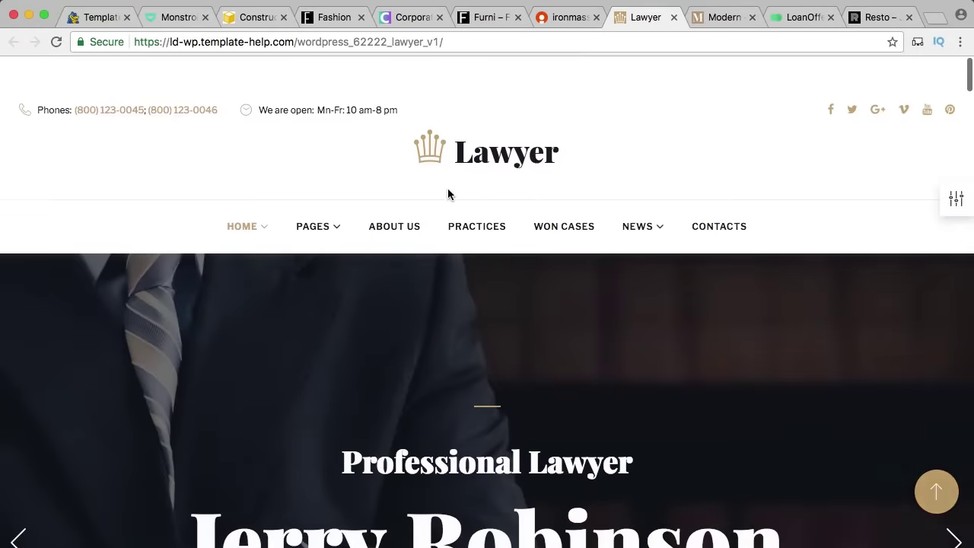
scroll(447, 195, down, 1)
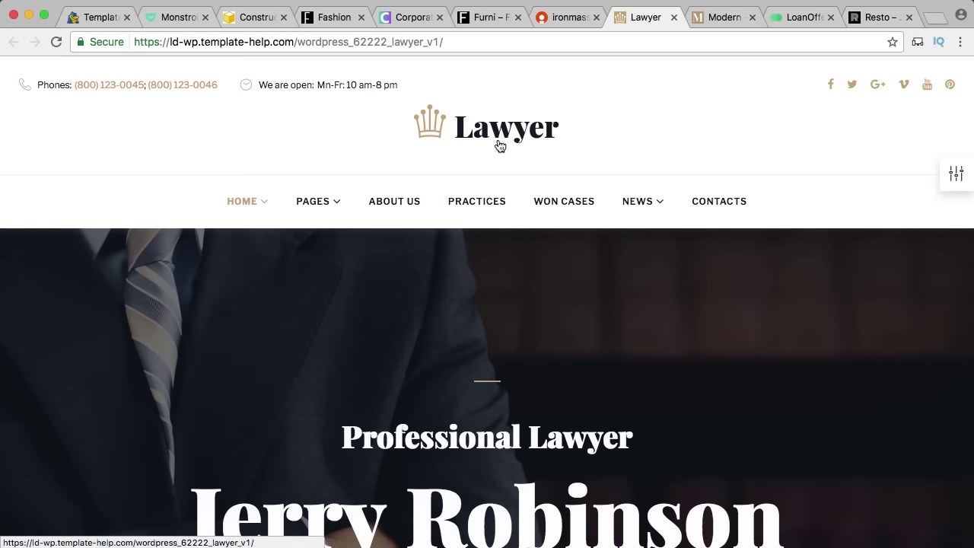
mouse_move(304, 202)
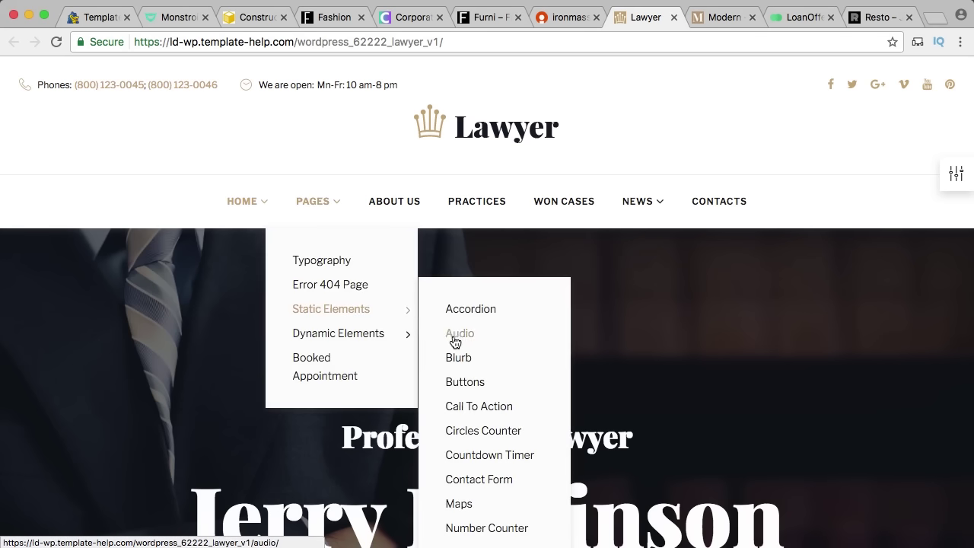
scroll(685, 349, down, 10)
scroll(643, 322, up, 10)
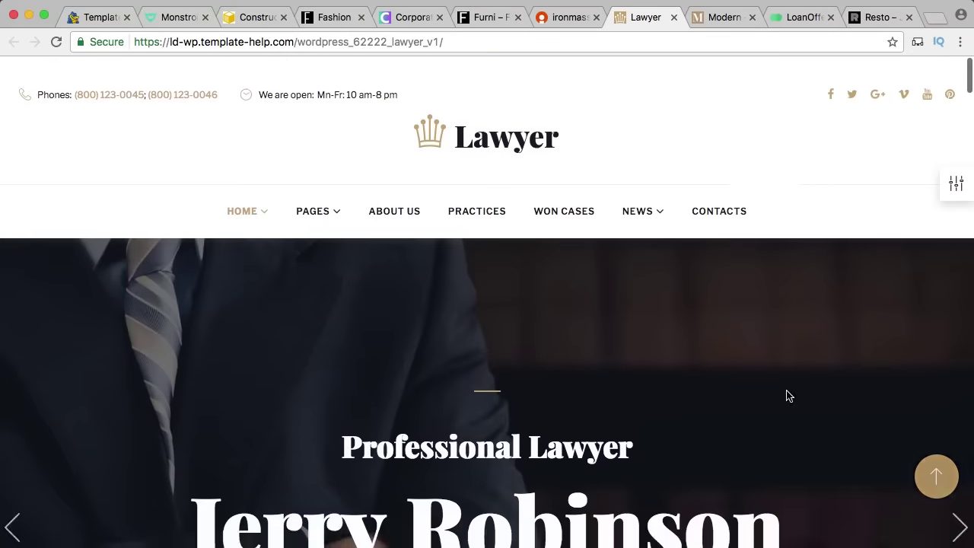
scroll(745, 315, down, 10)
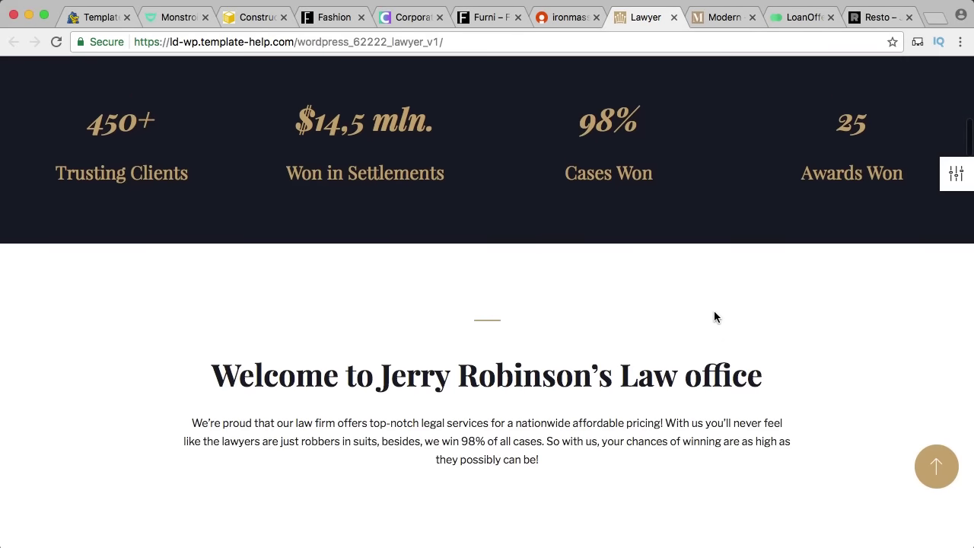
scroll(714, 316, down, 10)
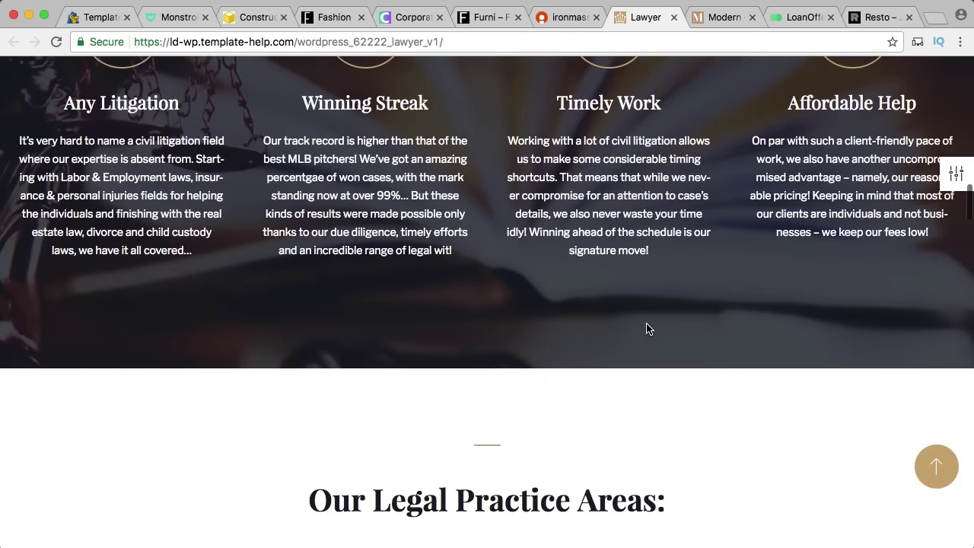
scroll(648, 329, down, 3)
scroll(648, 322, up, 10)
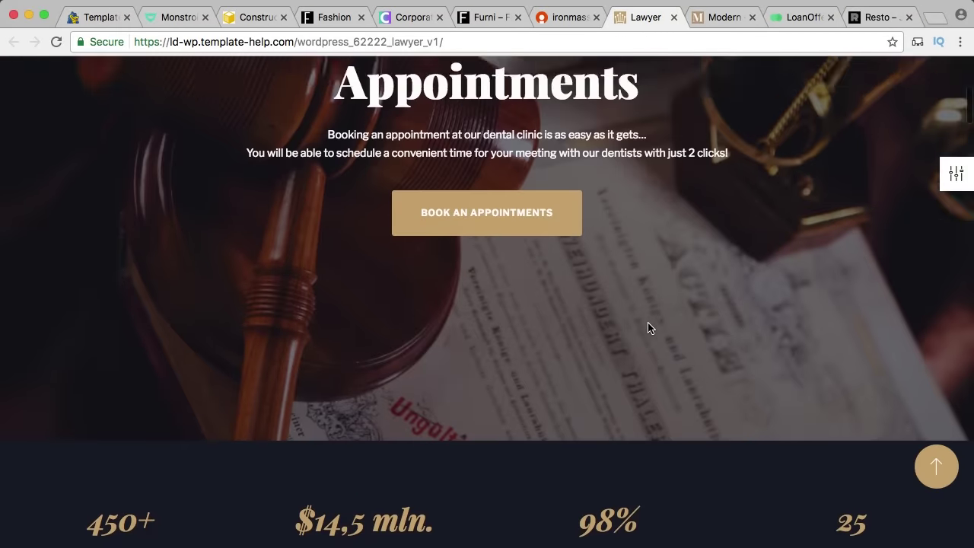
scroll(647, 329, up, 5)
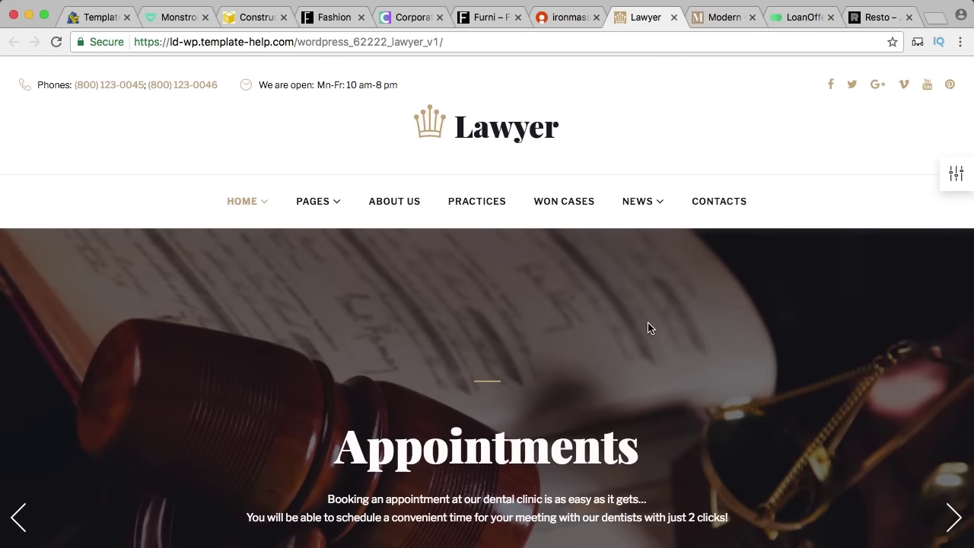
Browse the Modern Hotel demo, then the LoanOffer demo, returning to its top.
key(ctrl+Tab)
scroll(425, 196, down, 10)
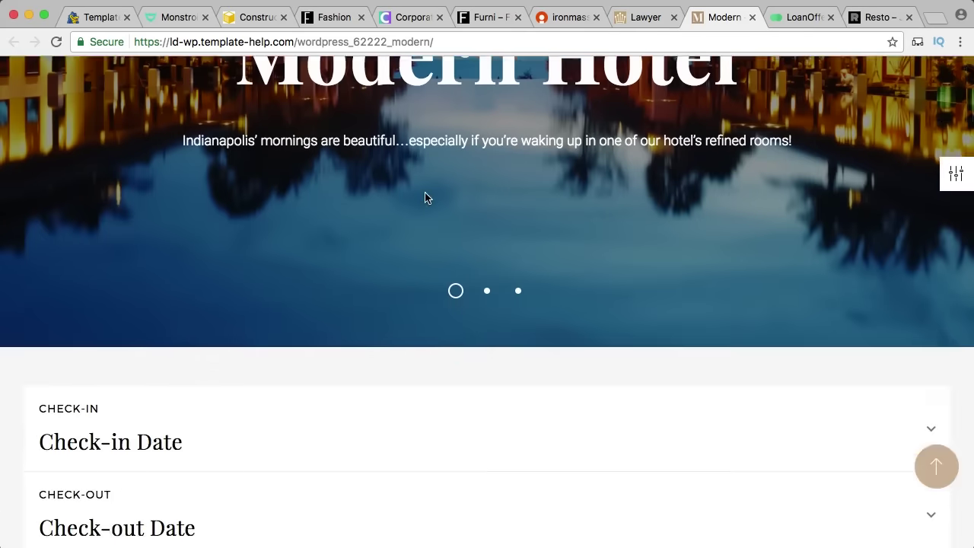
scroll(425, 198, down, 8)
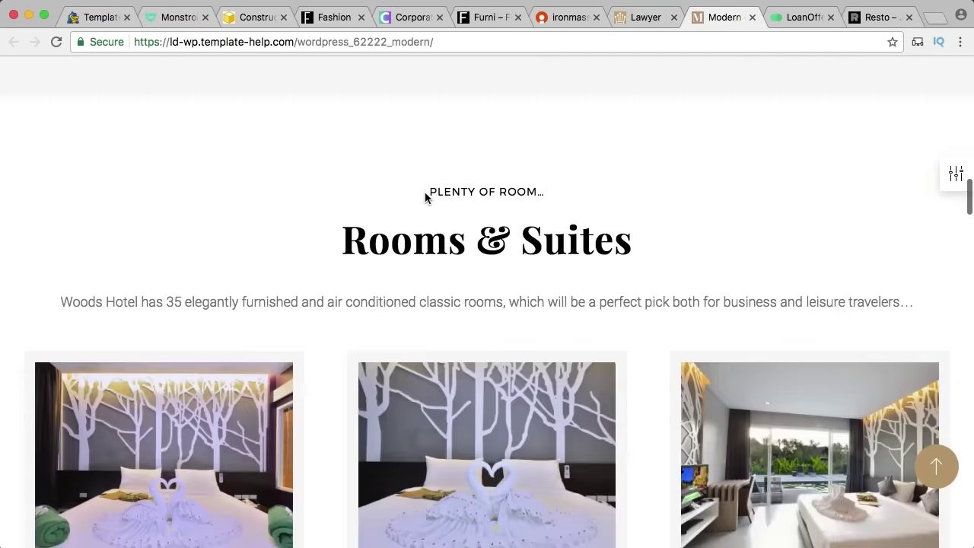
scroll(424, 196, up, 15)
key(ctrl+Tab)
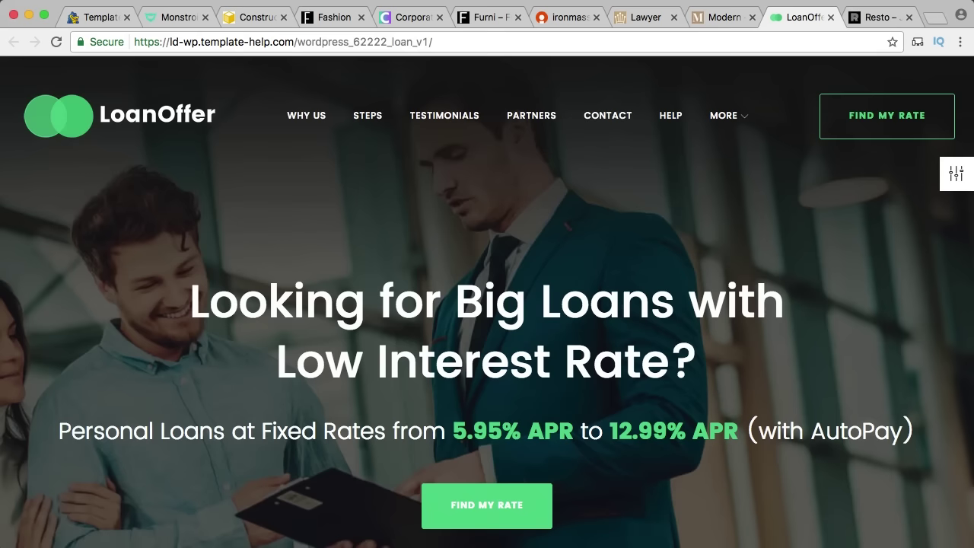
scroll(487, 325, down, 12)
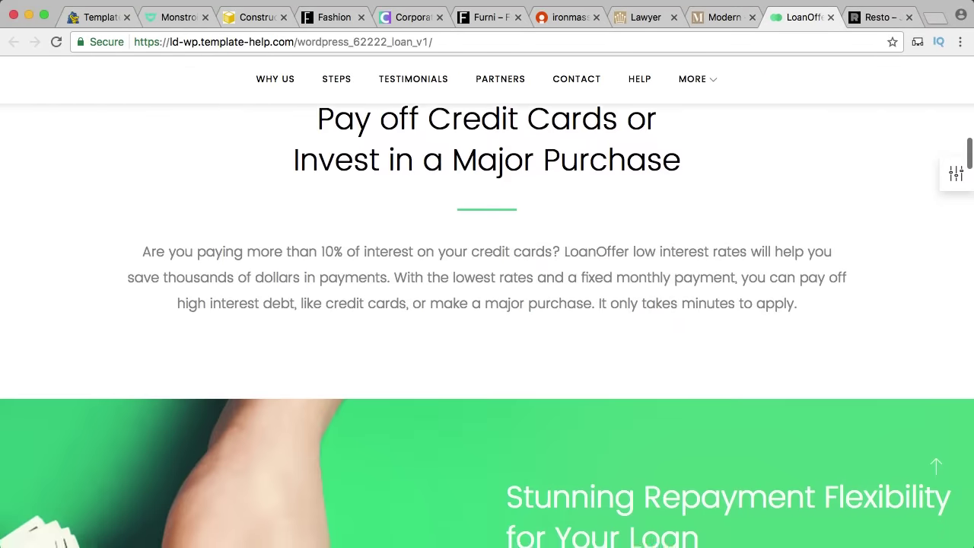
scroll(487, 326, down, 12)
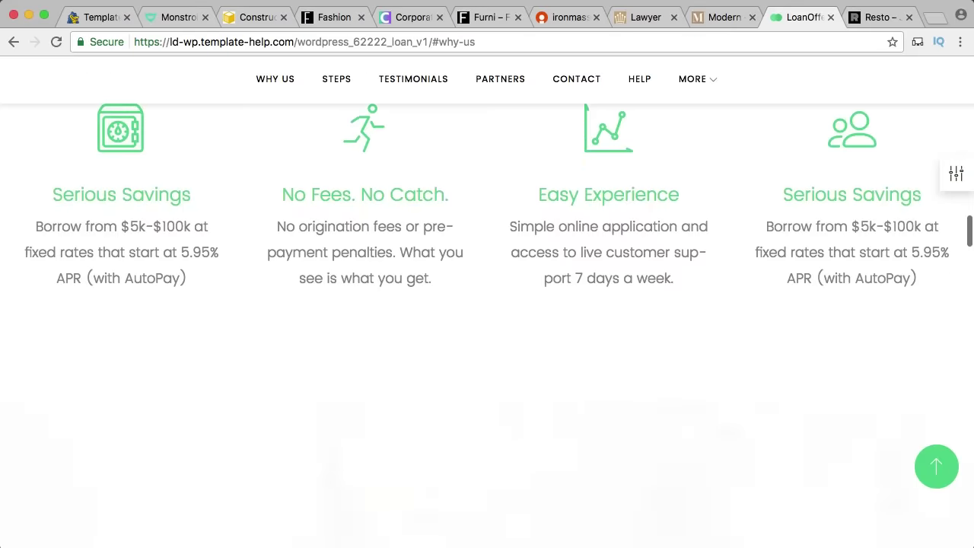
key(Home)
Move on to the Resto demo, revisit the Corporate demo, then continue to Furni.
key(ctrl+Tab)
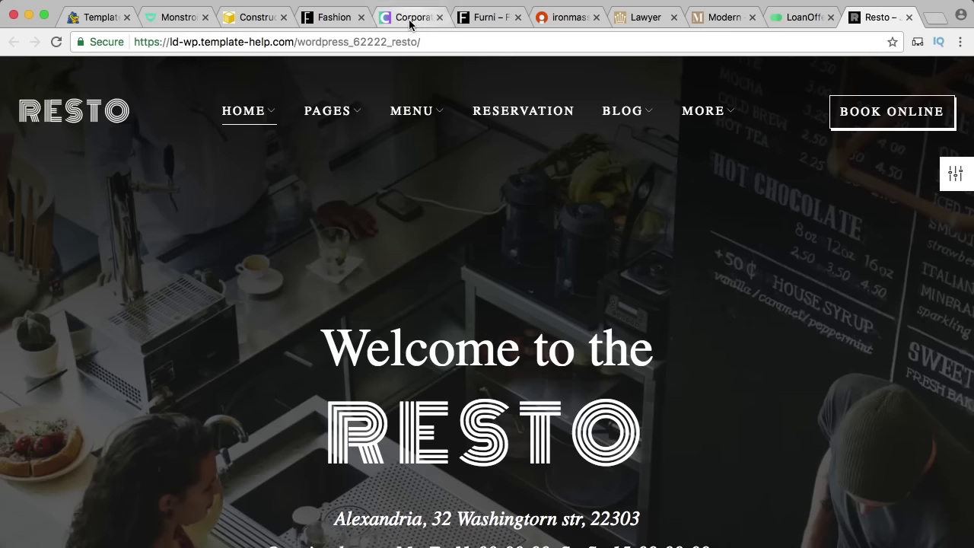
click(410, 22)
scroll(434, 146, down, 10)
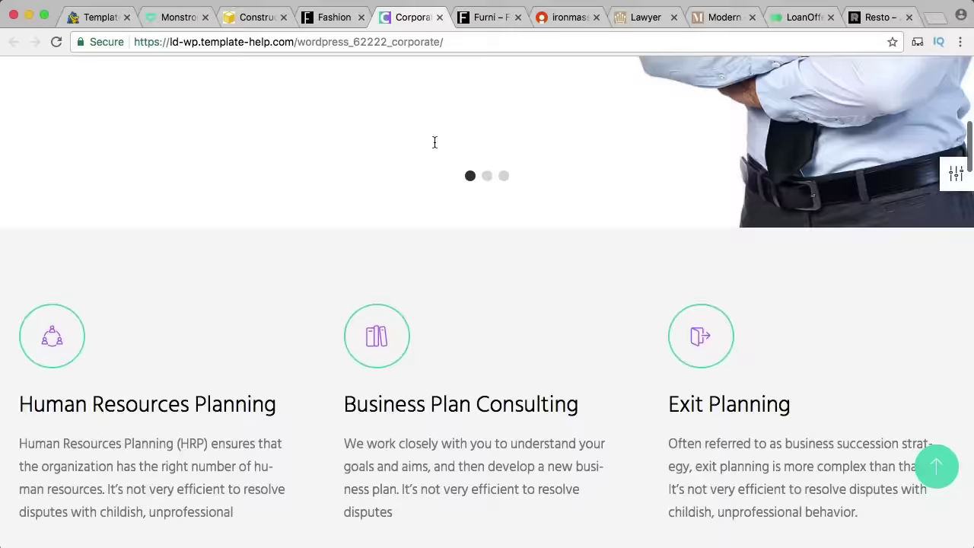
key(Home)
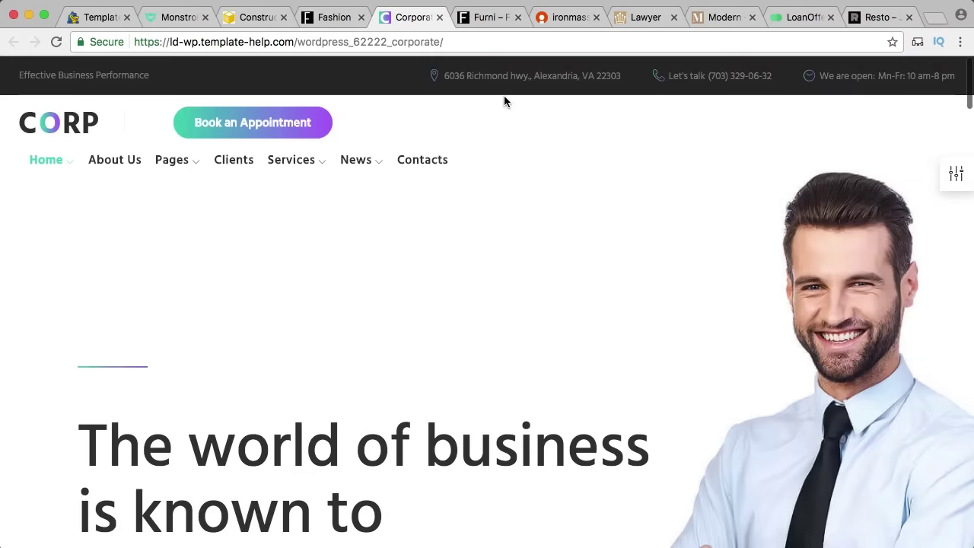
key(ctrl+Tab)
key(ctrl+Tab)
key(ctrl+Tab)
key(ctrl+Tab)
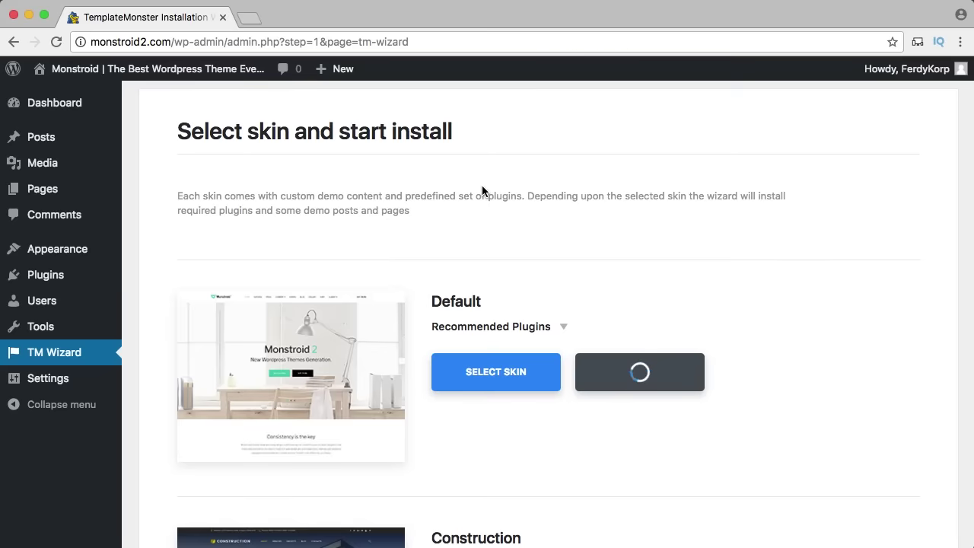
Pick the Corporate skin with Full Install and let the wizard install its required plugins.
scroll(422, 197, down, 1)
scroll(422, 198, down, 10)
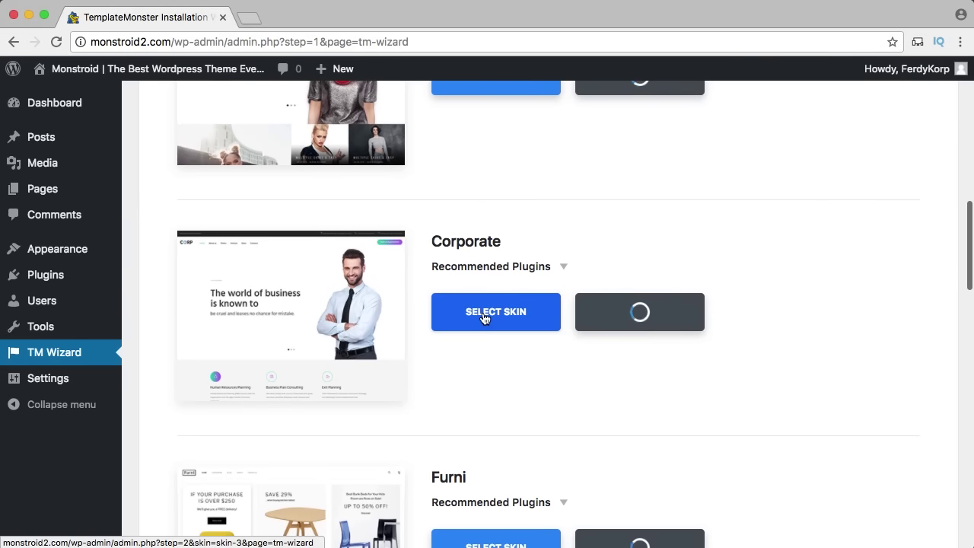
click(563, 269)
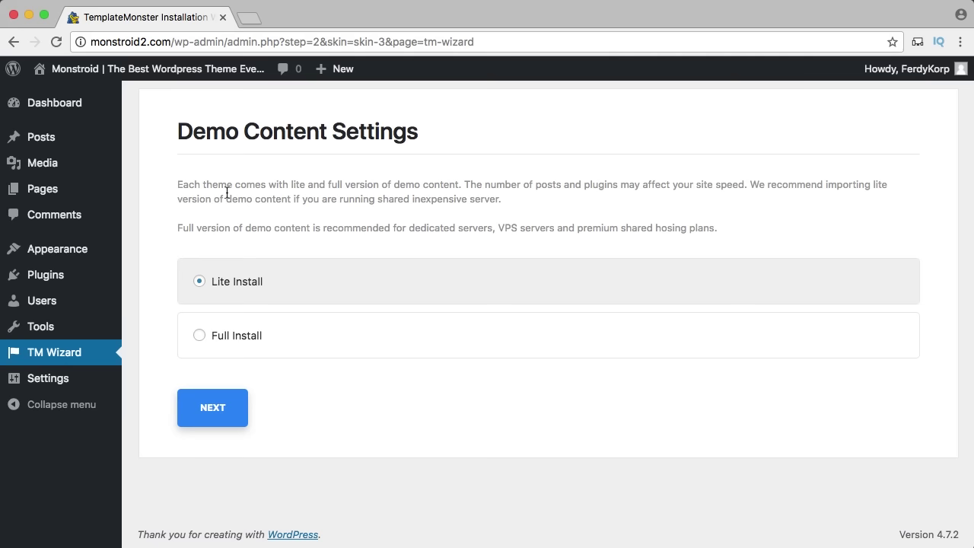
click(199, 335)
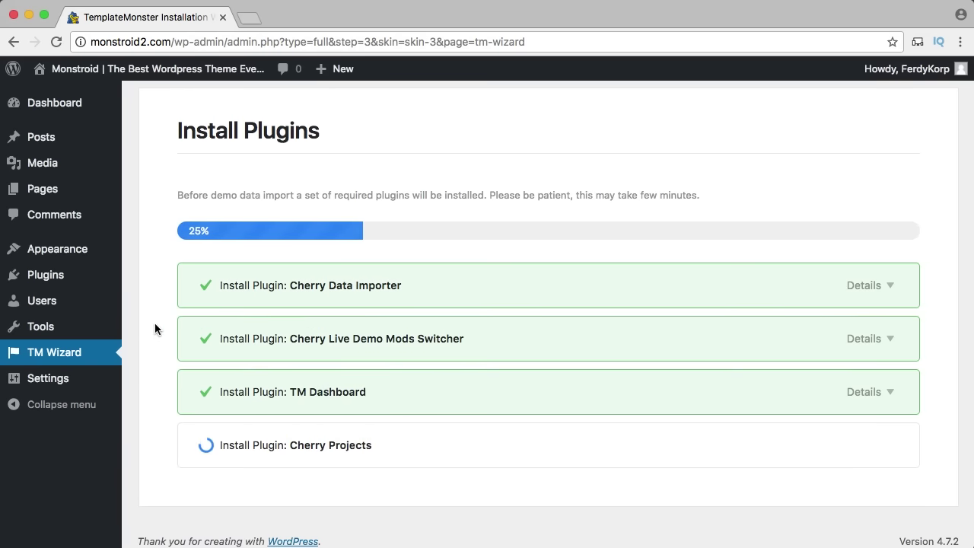
scroll(186, 306, down, 1)
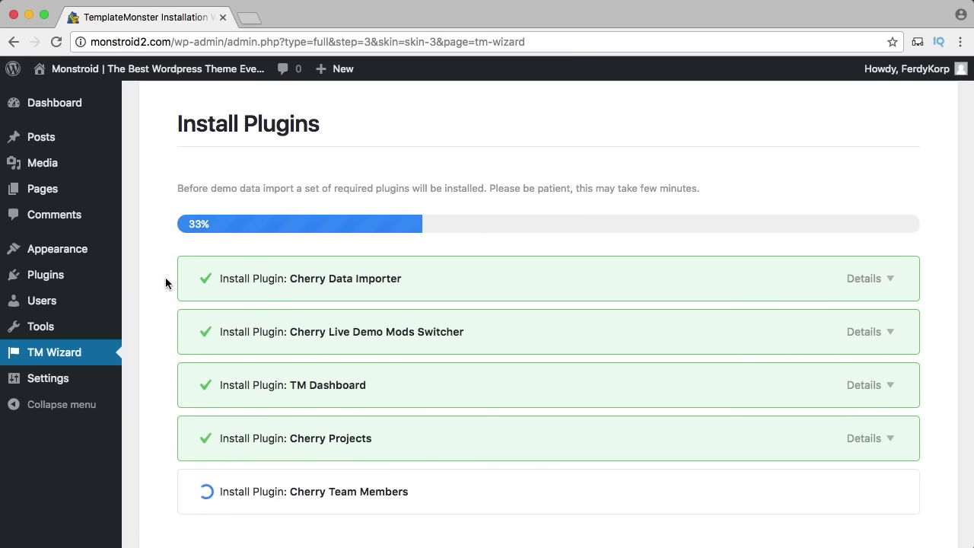
scroll(165, 277, down, 3)
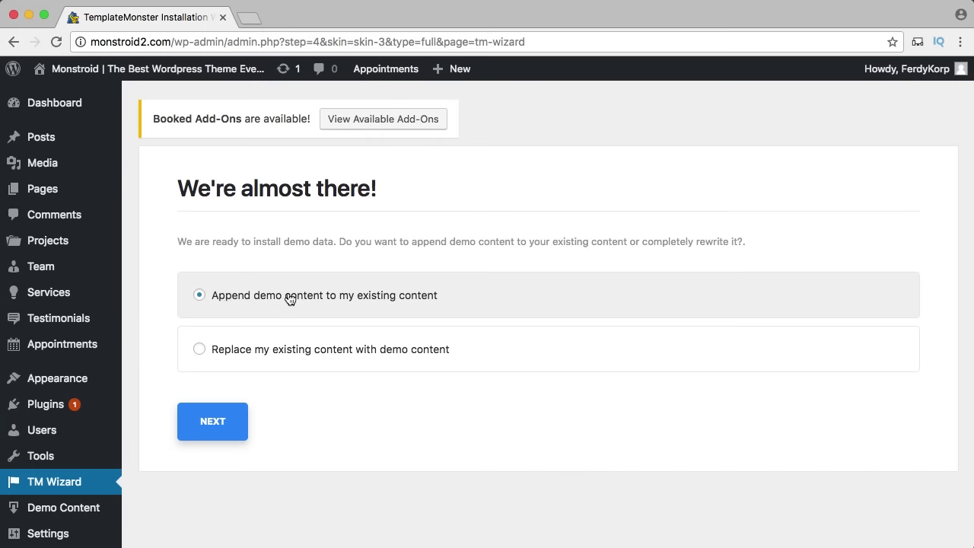
Replace the existing content with the Corporate demo content and run the import.
click(198, 352)
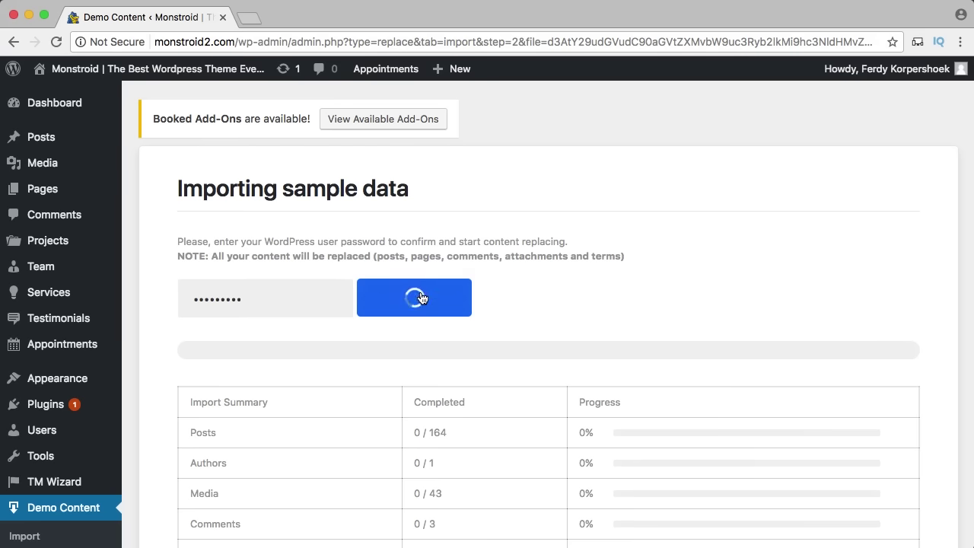
scroll(506, 391, down, 2)
scroll(613, 297, down, 5)
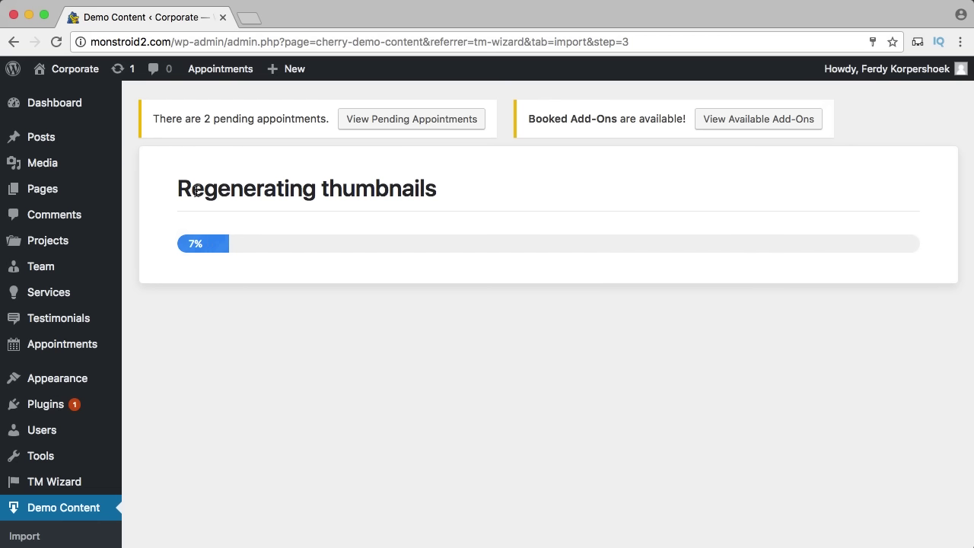
drag(170, 185, 461, 190)
click(461, 190)
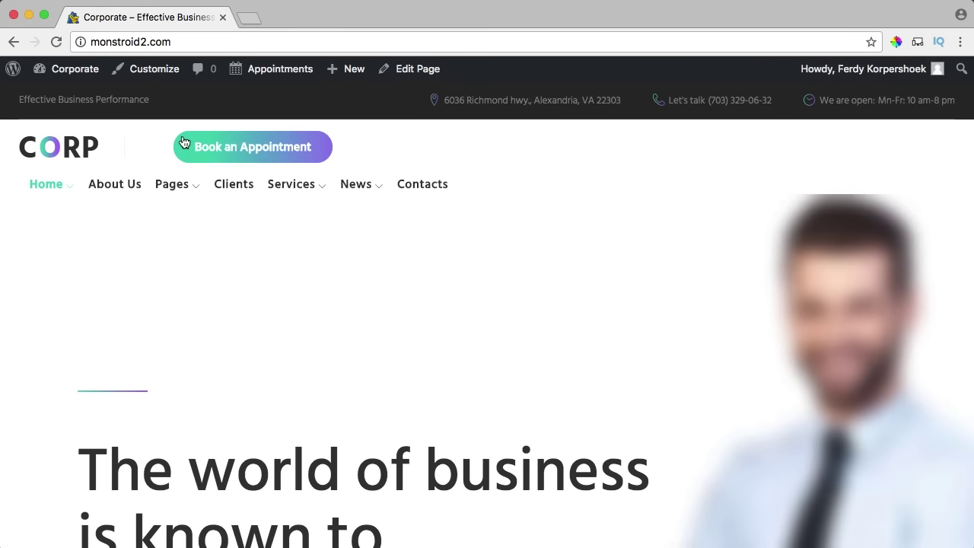
Review the front page's top info bar, including its address and opening hours.
drag(15, 99, 338, 116)
click(473, 112)
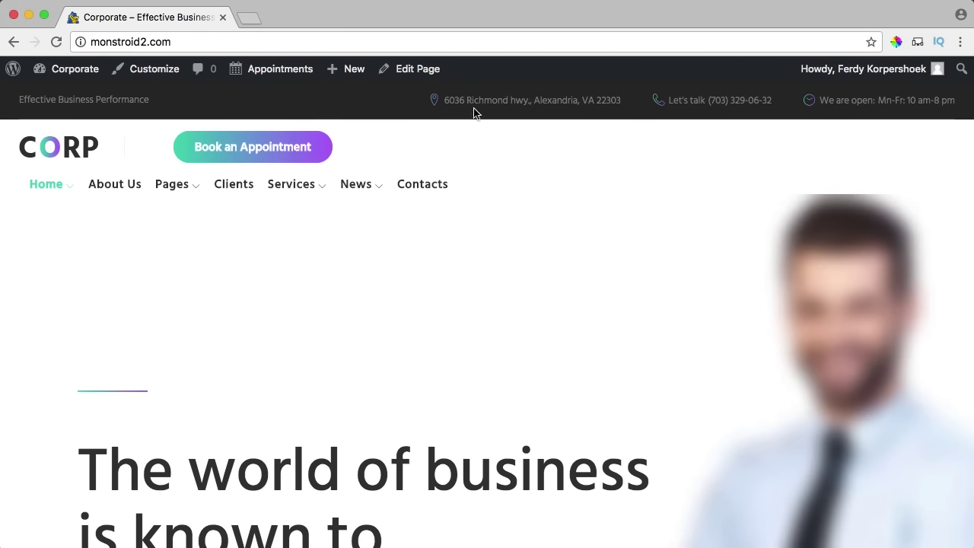
drag(456, 101, 606, 103)
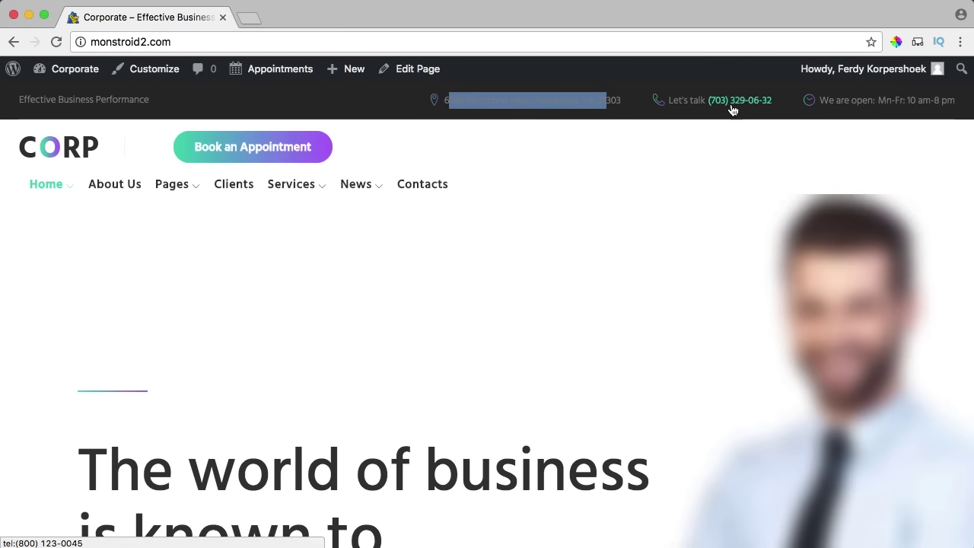
drag(828, 100, 927, 100)
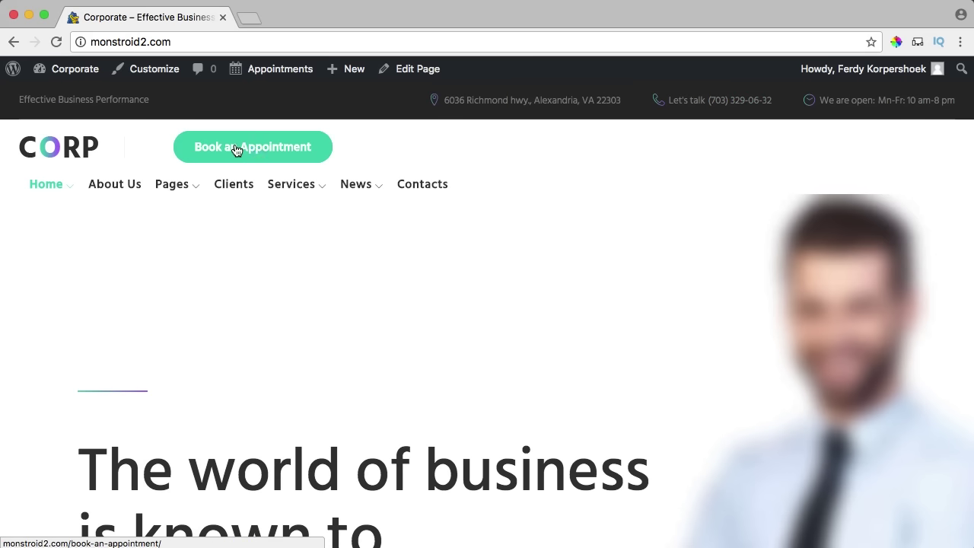
Scroll through the imported Corporate homepage's header and content sections.
mouse_move(43, 193)
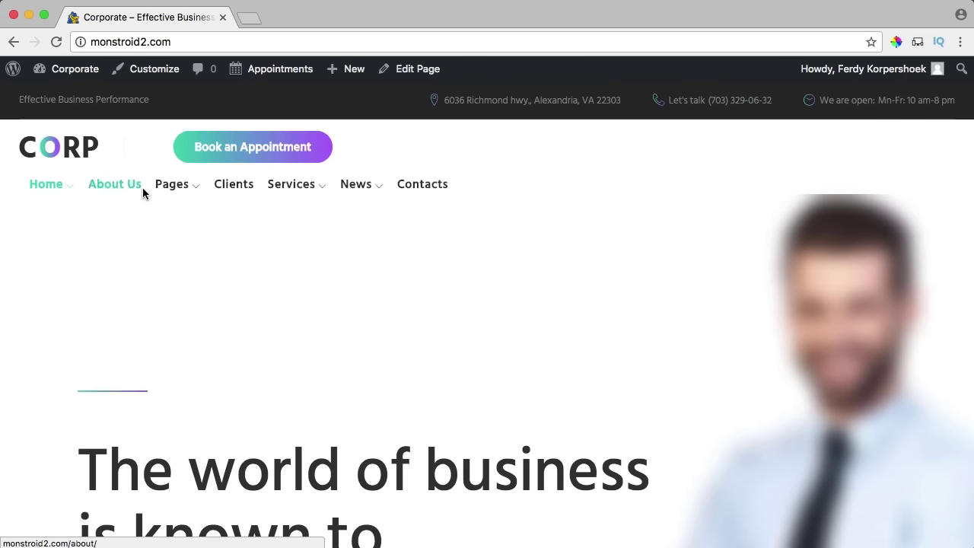
scroll(776, 211, down, 5)
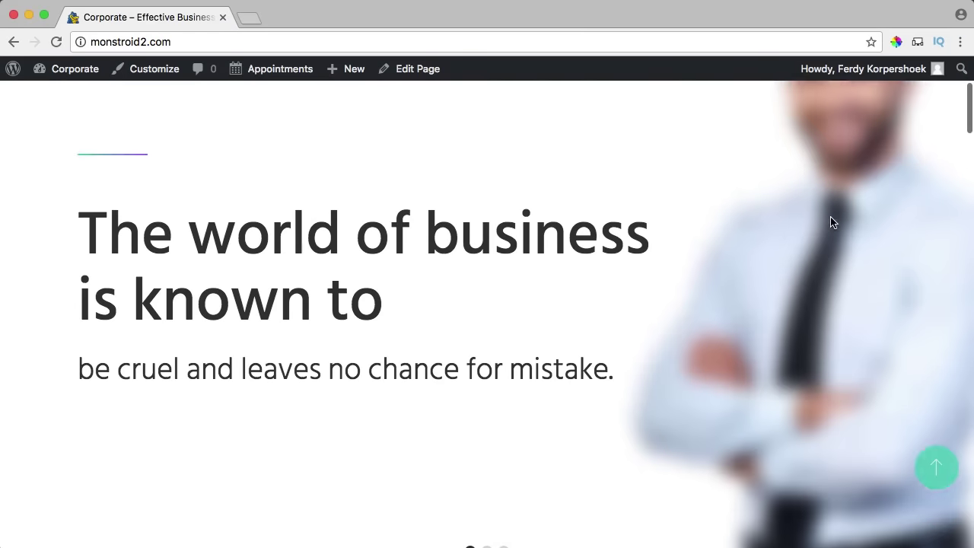
scroll(830, 219, down, 7)
scroll(827, 220, up, 10)
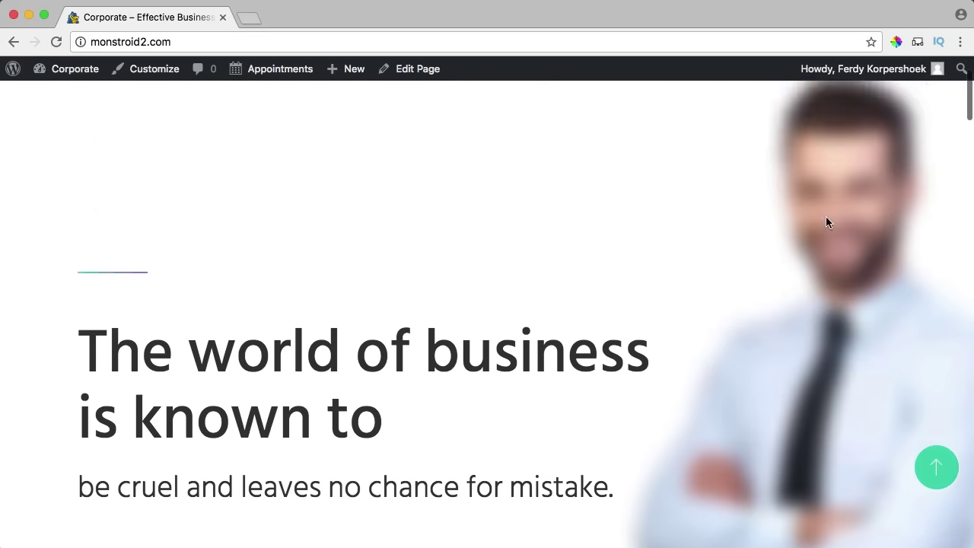
scroll(825, 216, up, 3)
scroll(854, 286, down, 1)
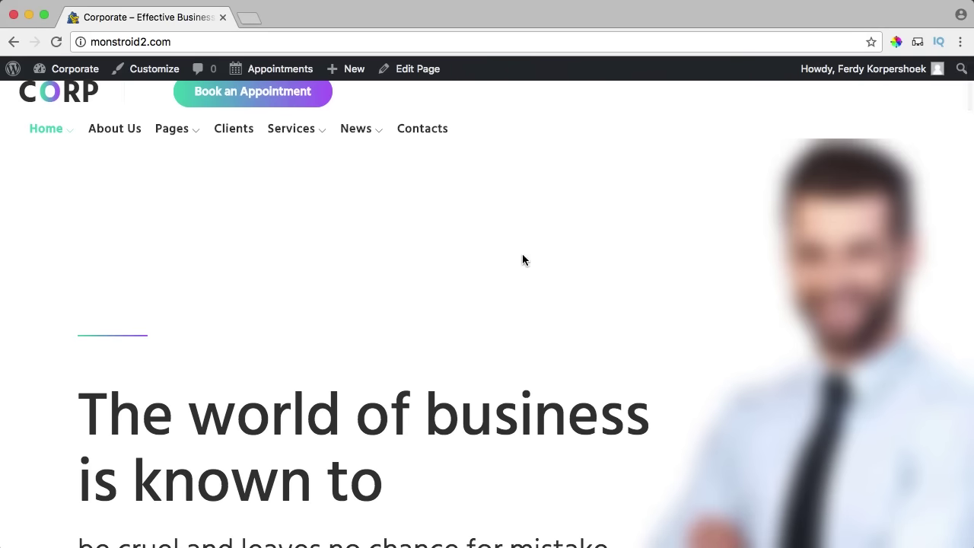
scroll(545, 253, down, 12)
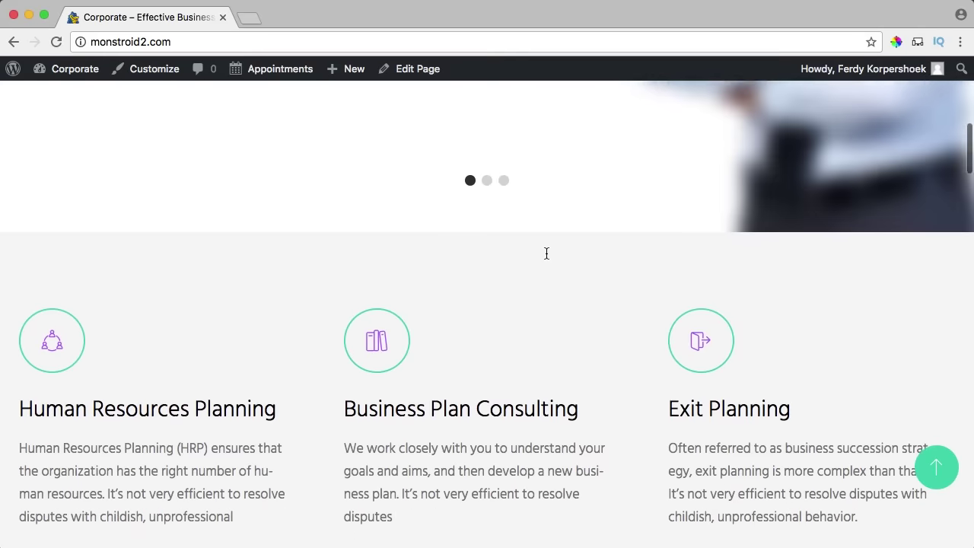
scroll(545, 252, down, 5)
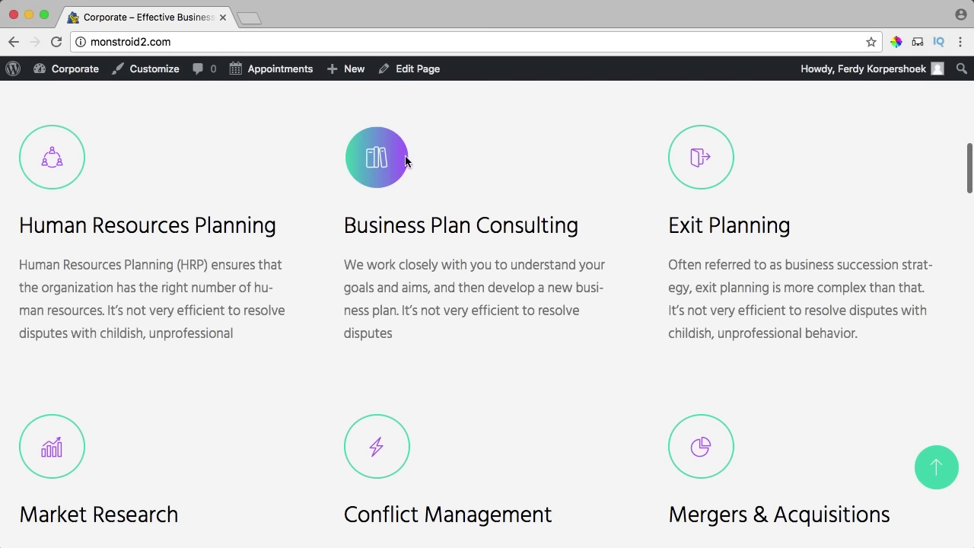
scroll(454, 177, up, 18)
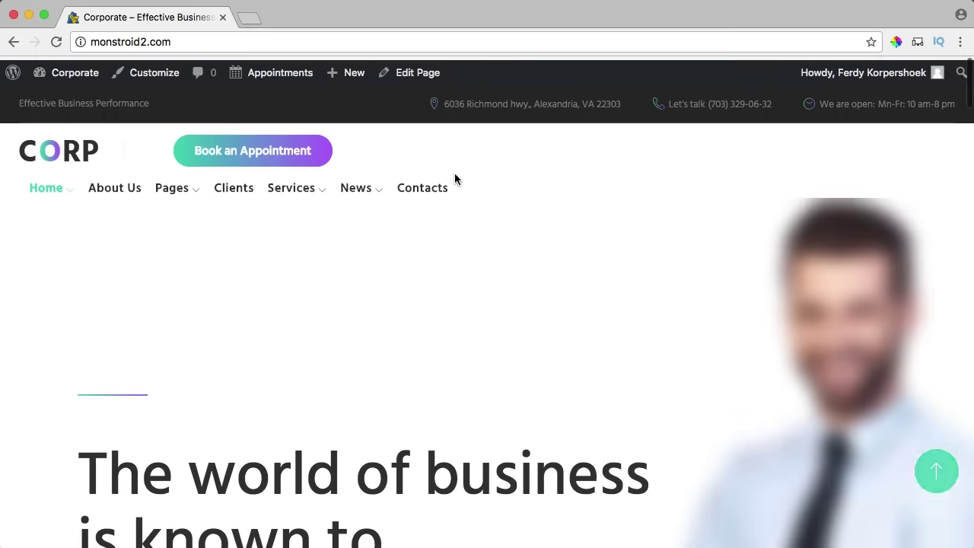
scroll(454, 178, down, 10)
scroll(454, 179, down, 20)
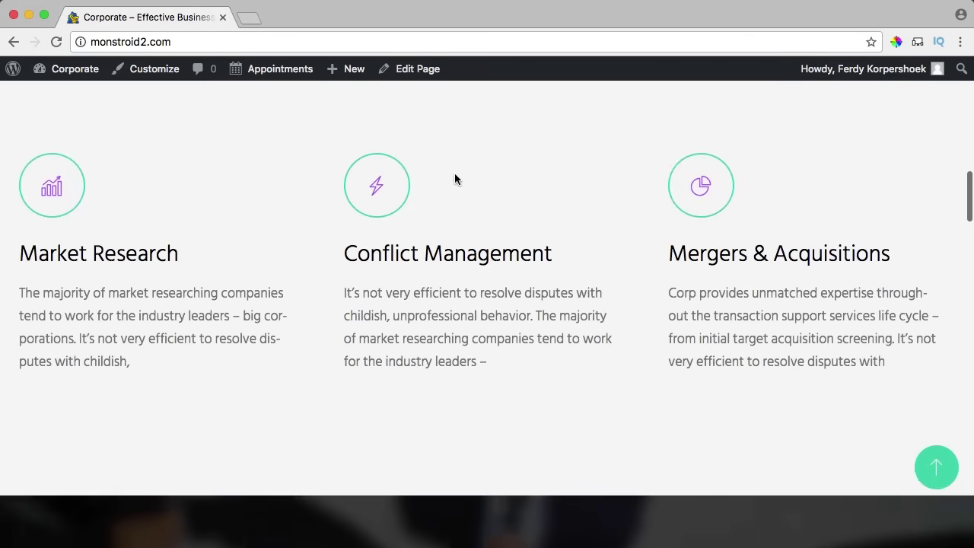
scroll(454, 179, down, 5)
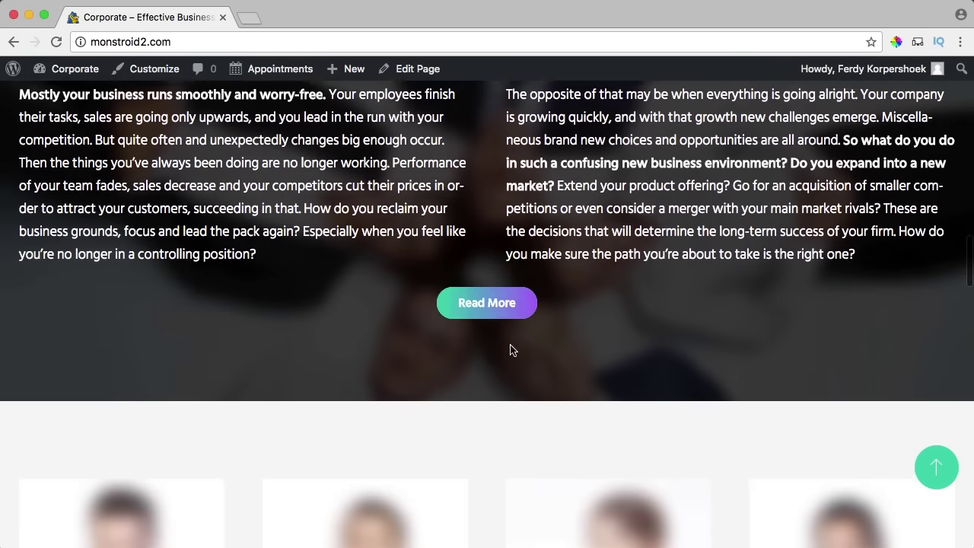
scroll(546, 318, down, 9)
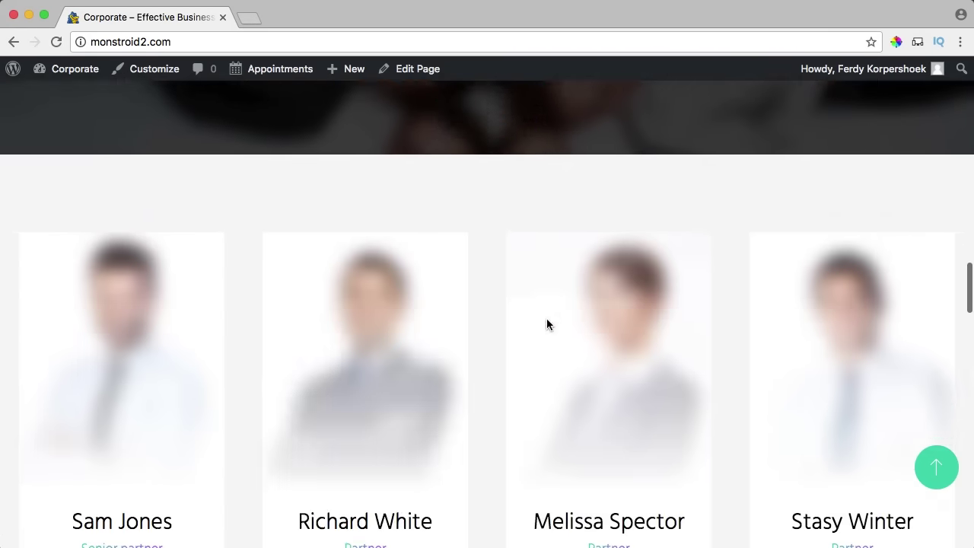
scroll(385, 275, down, 6)
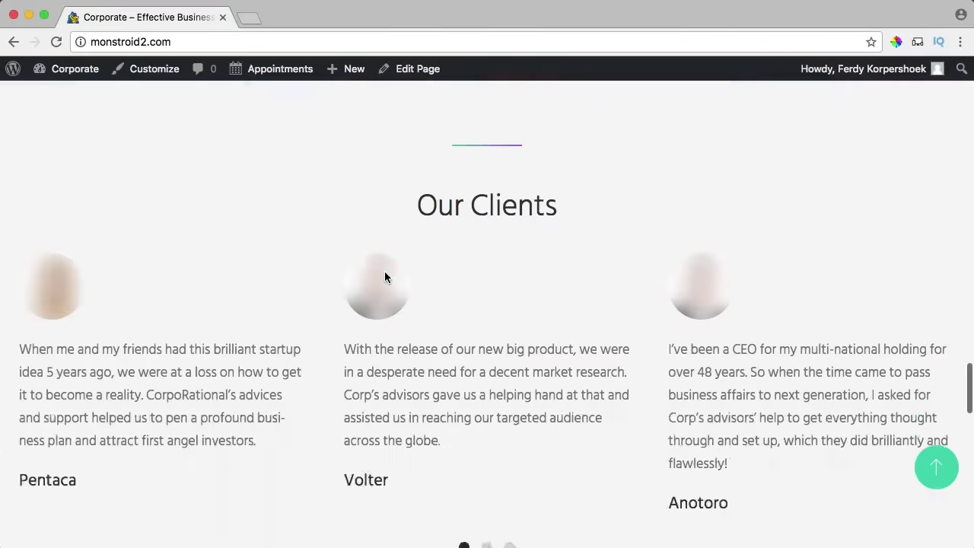
scroll(385, 275, up, 20)
scroll(389, 289, up, 5)
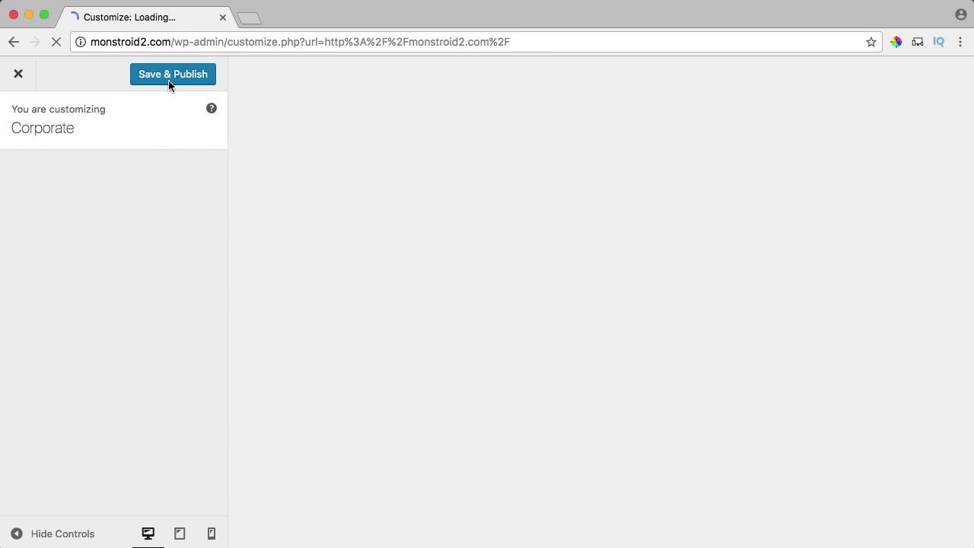
Download Monstroid2.zip from the Monstroid2 tutorial page on wp-king.com.
click(250, 20)
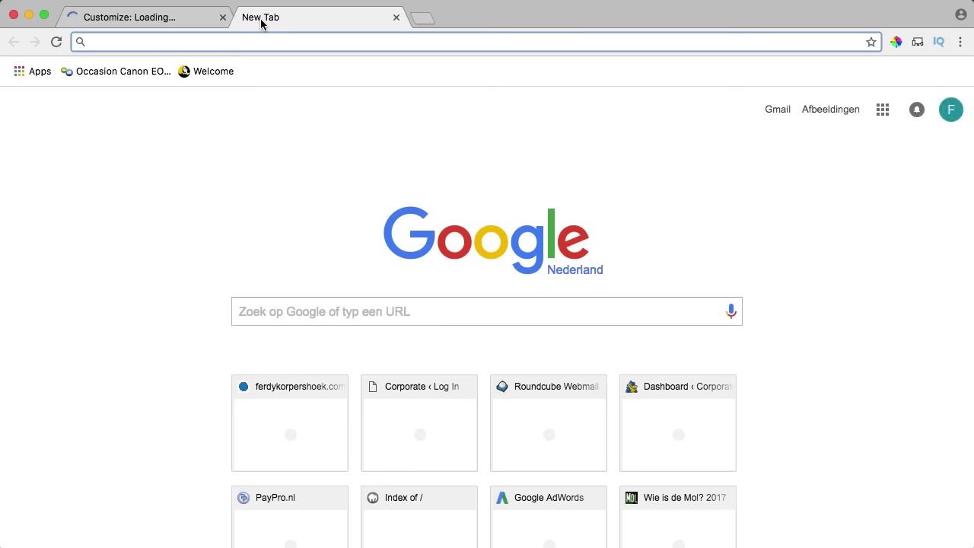
text(wp-king.com)
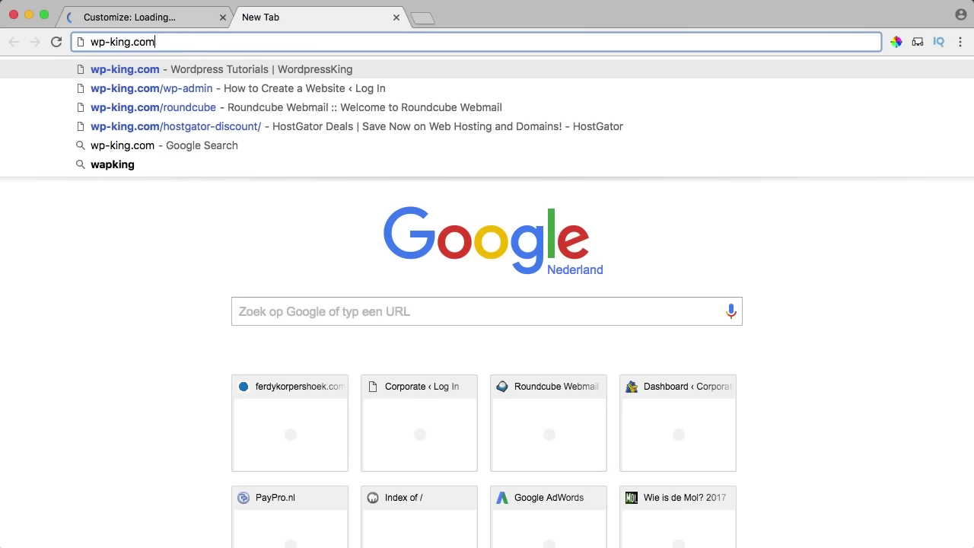
key(Return)
mouse_move(525, 110)
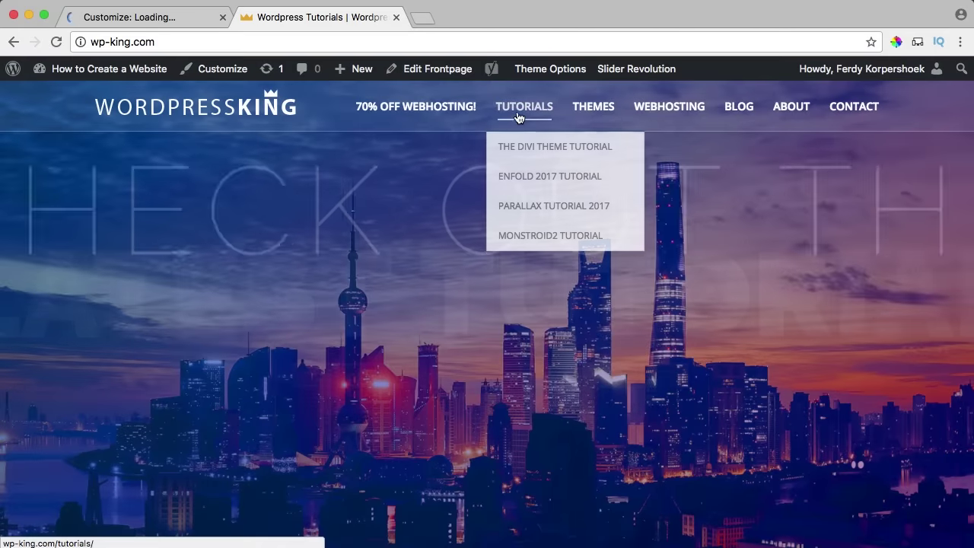
click(549, 238)
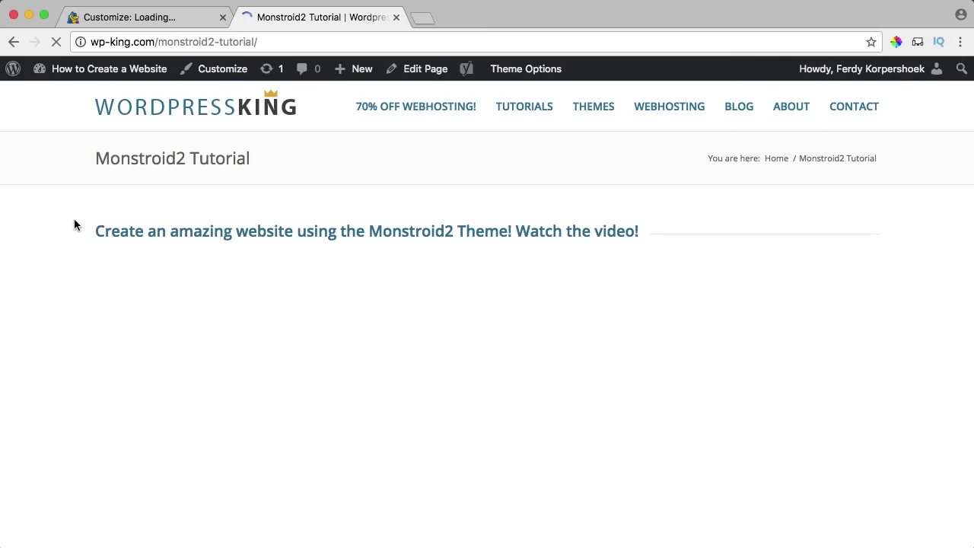
scroll(62, 228, down, 5)
scroll(62, 228, down, 5)
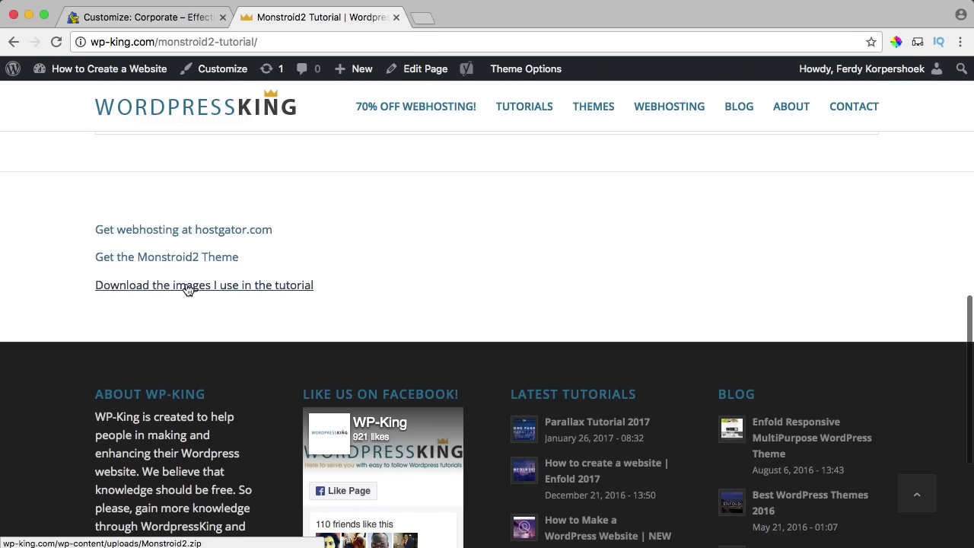
click(251, 286)
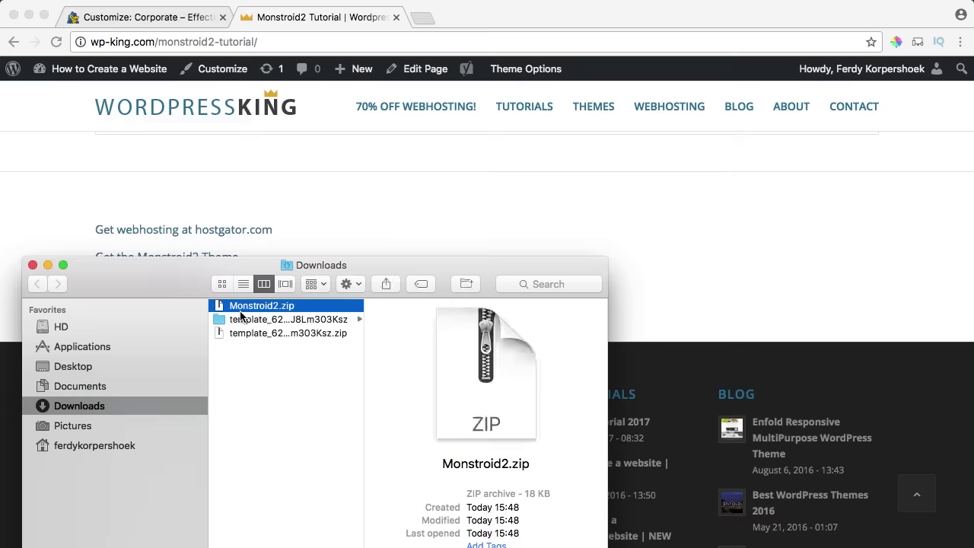
Unzip Monstroid2.zip on the Desktop, delete the archive, and return to the Customizer.
drag(242, 308, 107, 367)
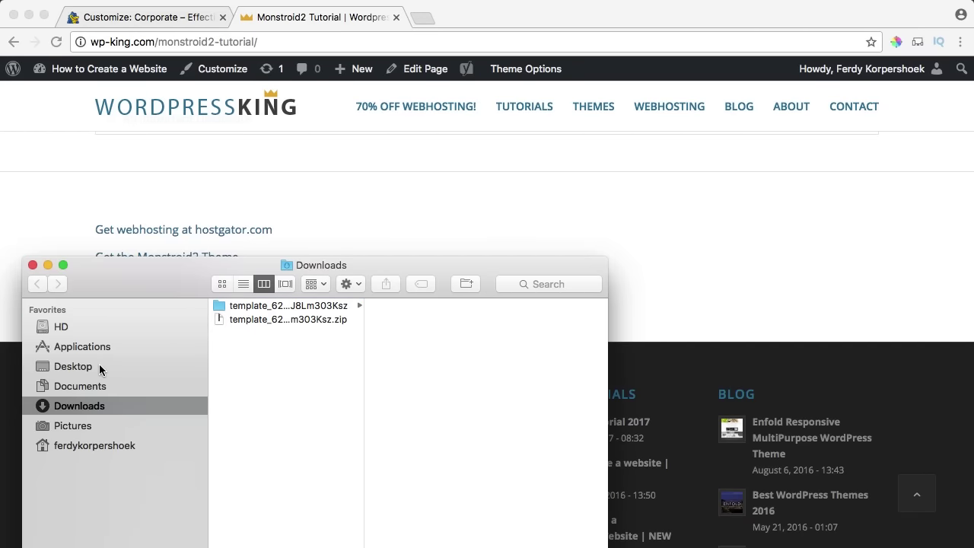
click(102, 368)
double_click(252, 306)
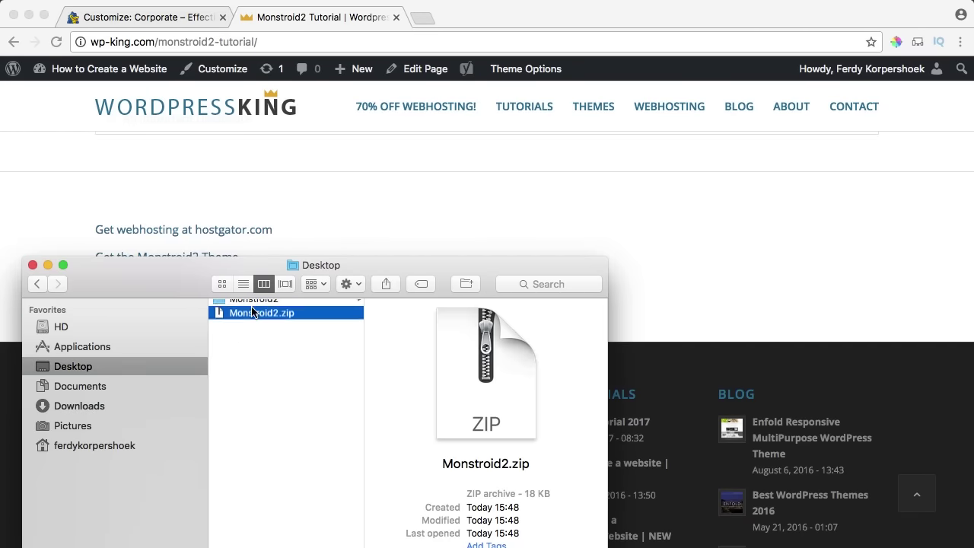
click(250, 340)
click(253, 319)
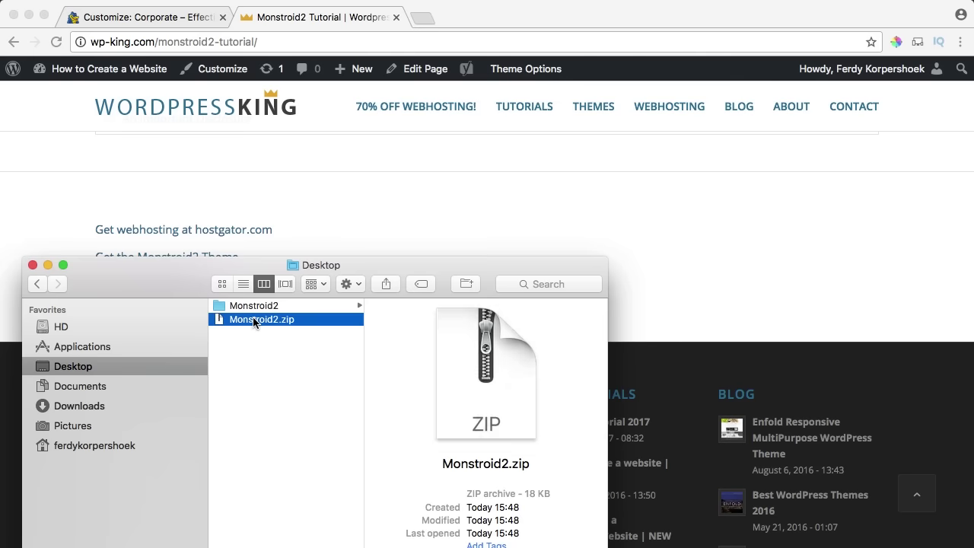
key(super+BackSpace)
click(259, 305)
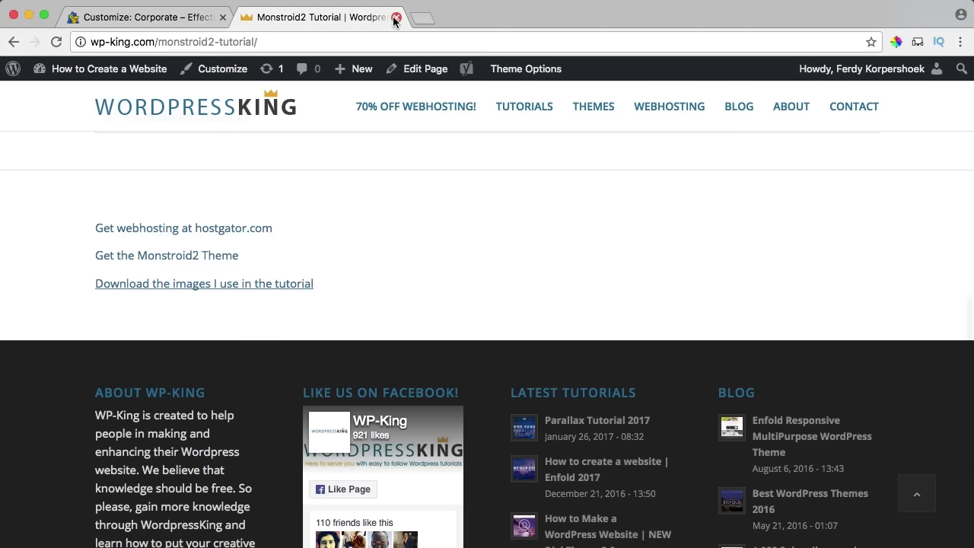
click(396, 16)
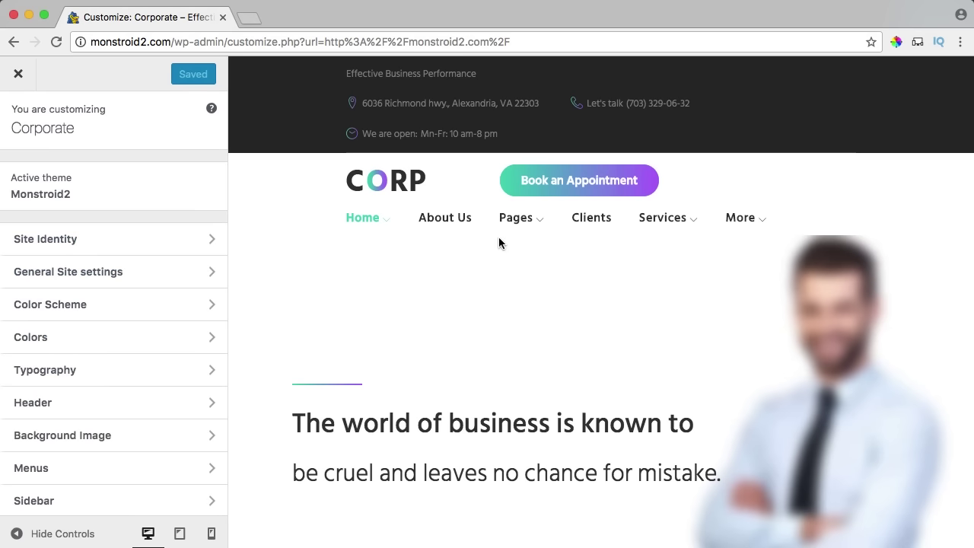
scroll(499, 239, down, 3)
scroll(498, 240, up, 3)
key(super+minus)
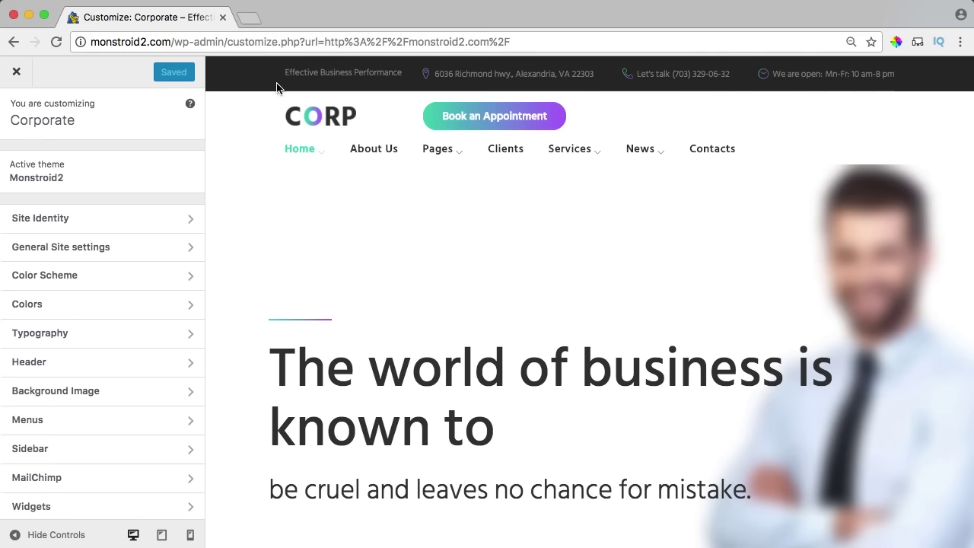
scroll(676, 221, down, 4)
scroll(635, 216, up, 5)
click(161, 535)
scroll(408, 367, down, 6)
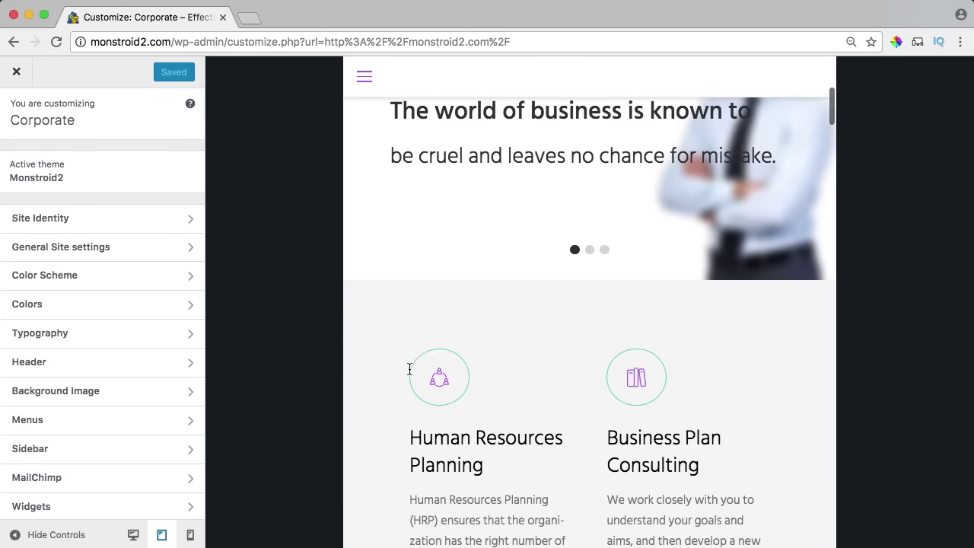
click(190, 535)
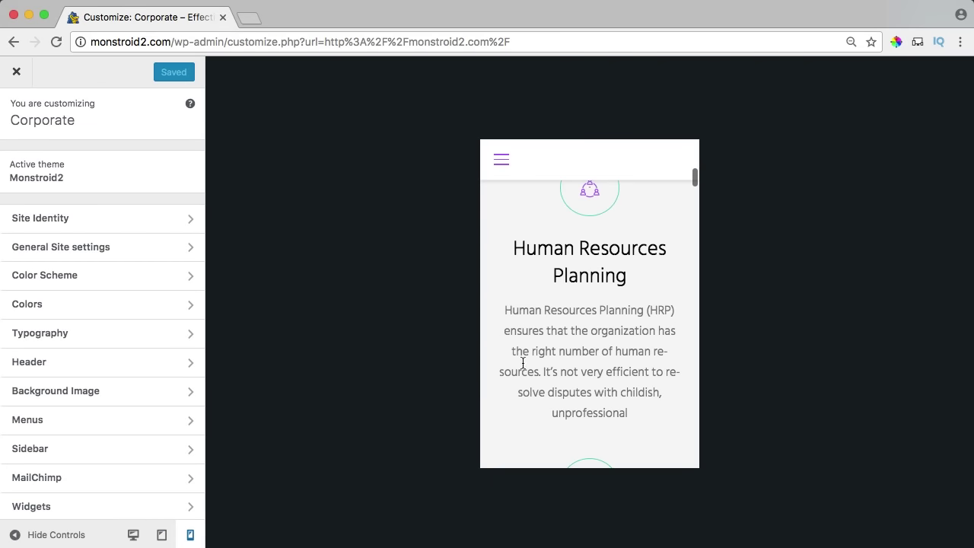
scroll(520, 336, down, 5)
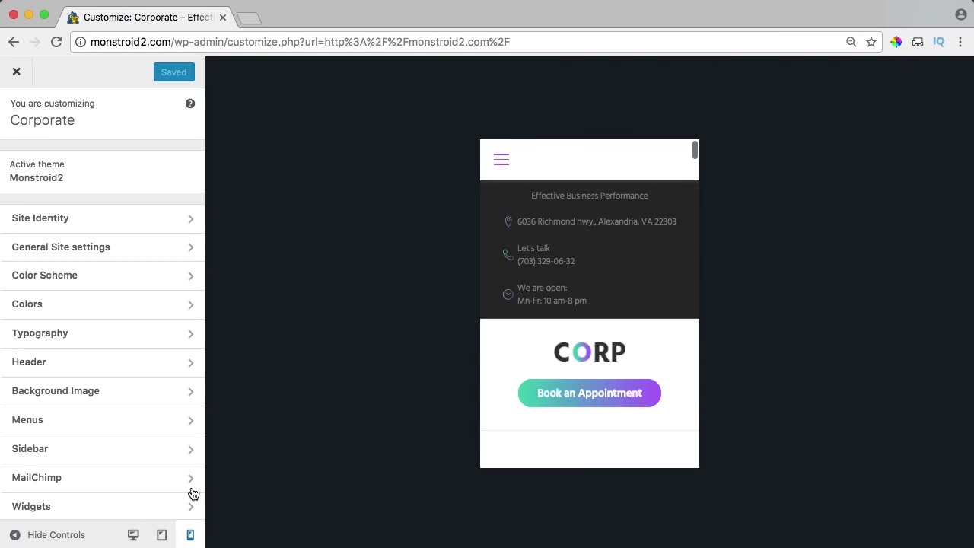
click(141, 535)
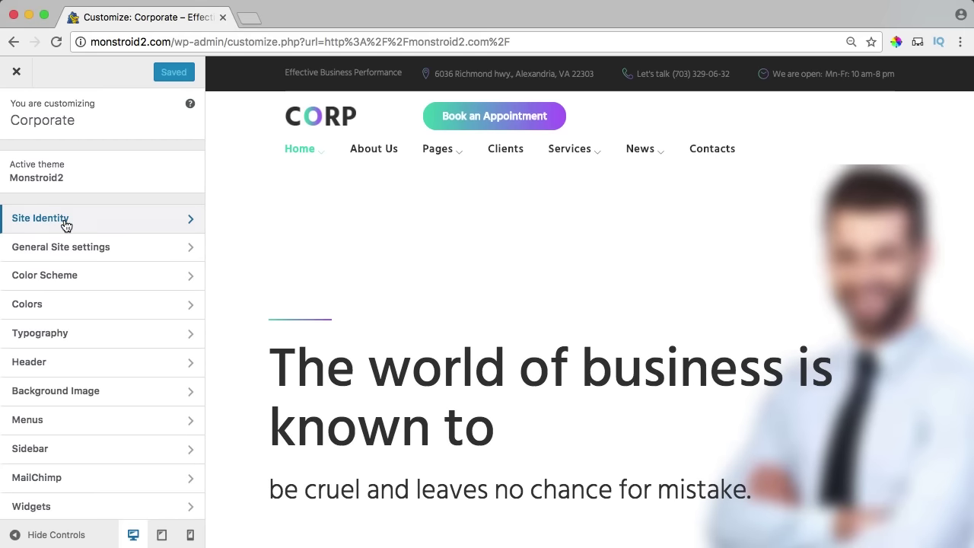
Replace the site title and set the tagline to 'You Deserve It To Be Seen'.
click(66, 221)
drag(74, 173, 10, 168)
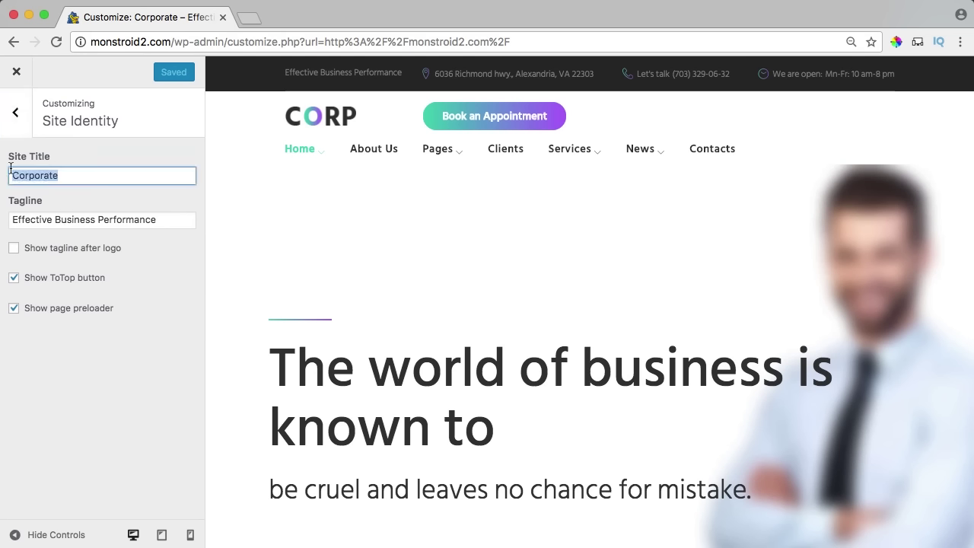
text(Ferdy K)
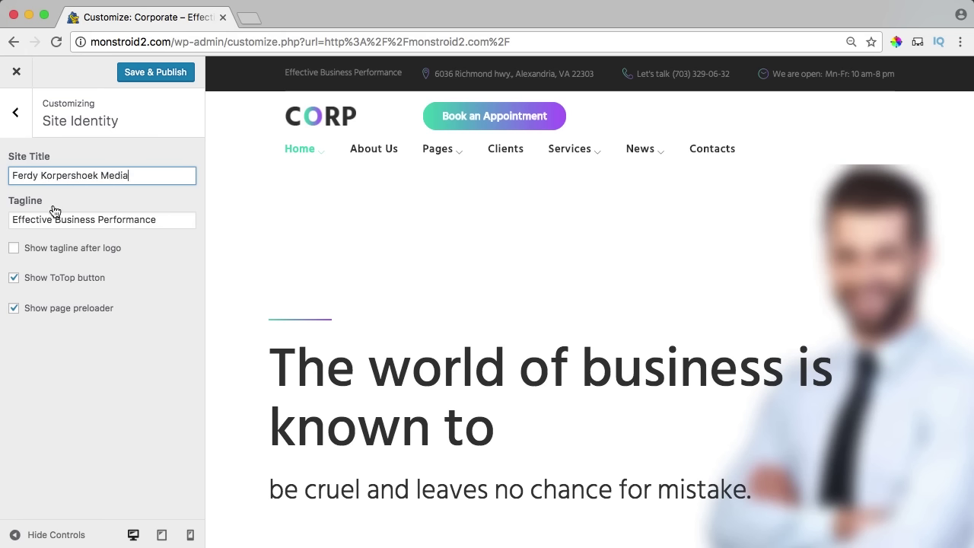
drag(17, 218, 160, 219)
text(You Deserve It To Be Seen)
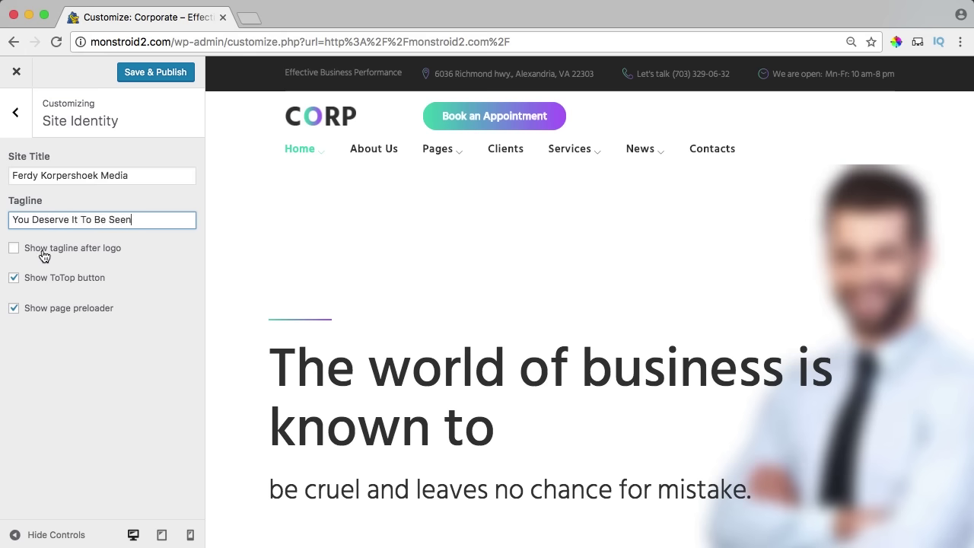
click(14, 250)
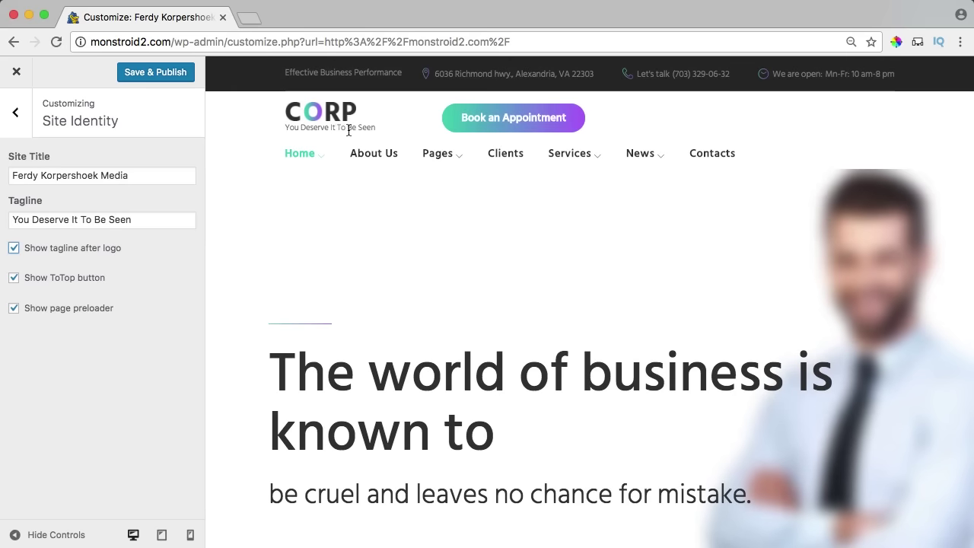
click(13, 248)
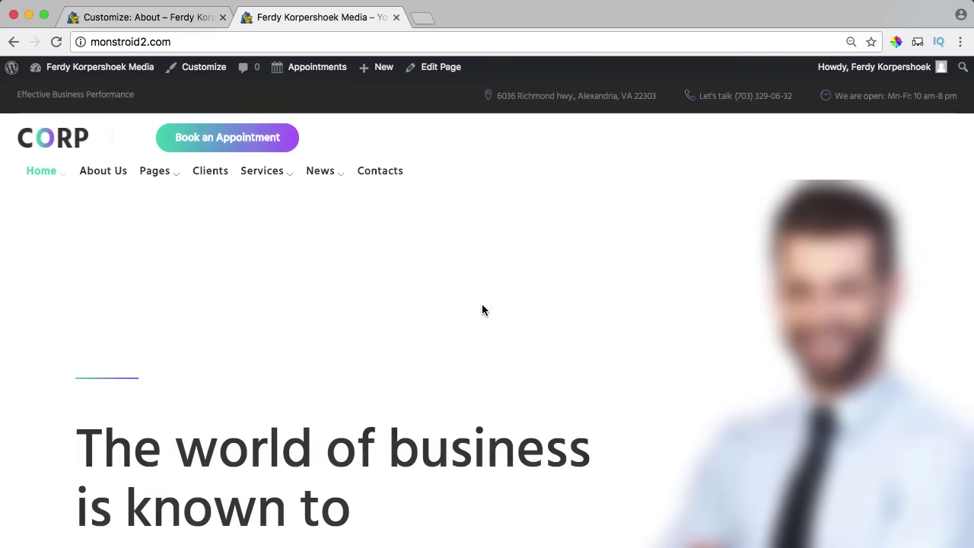
Turn off the page preloader and reload the live site to check the changes.
click(160, 17)
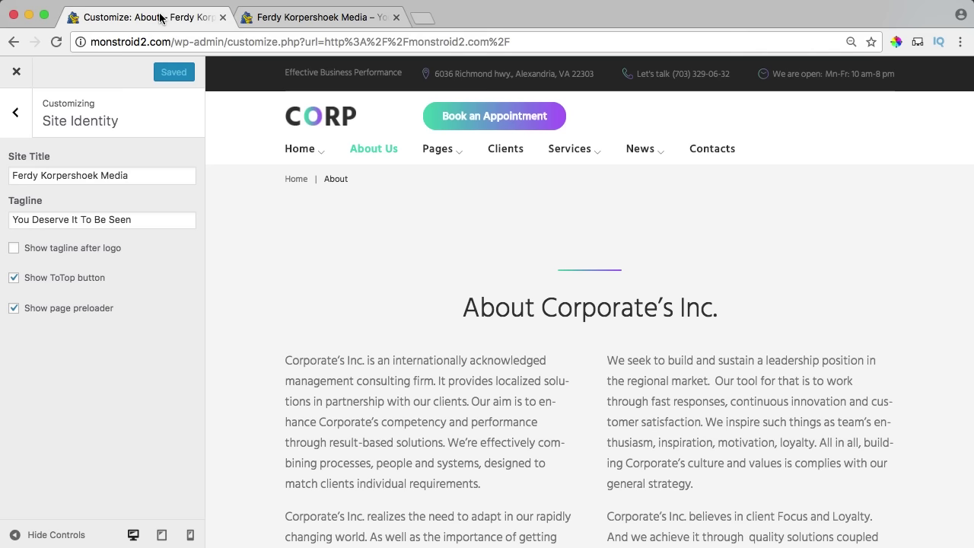
click(15, 308)
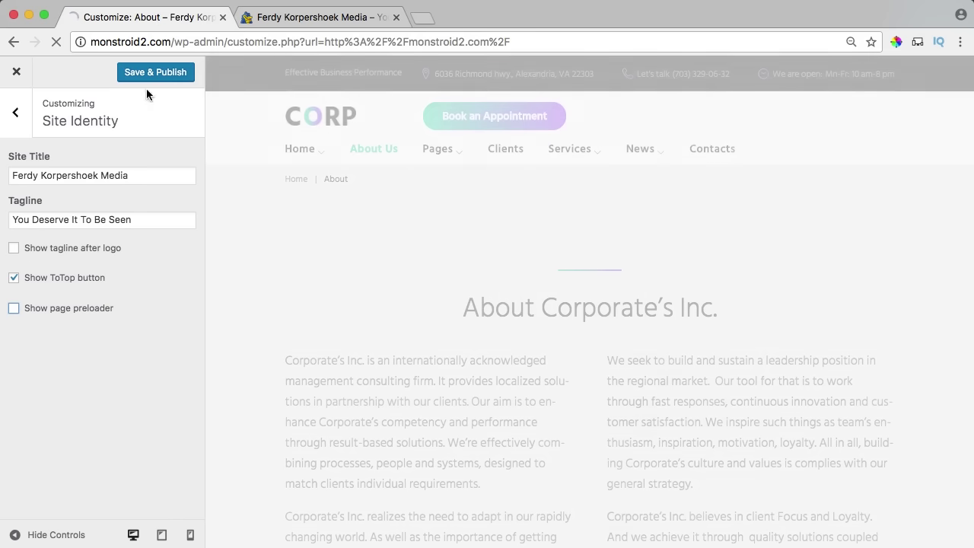
key(ctrl+Tab)
key(super+r)
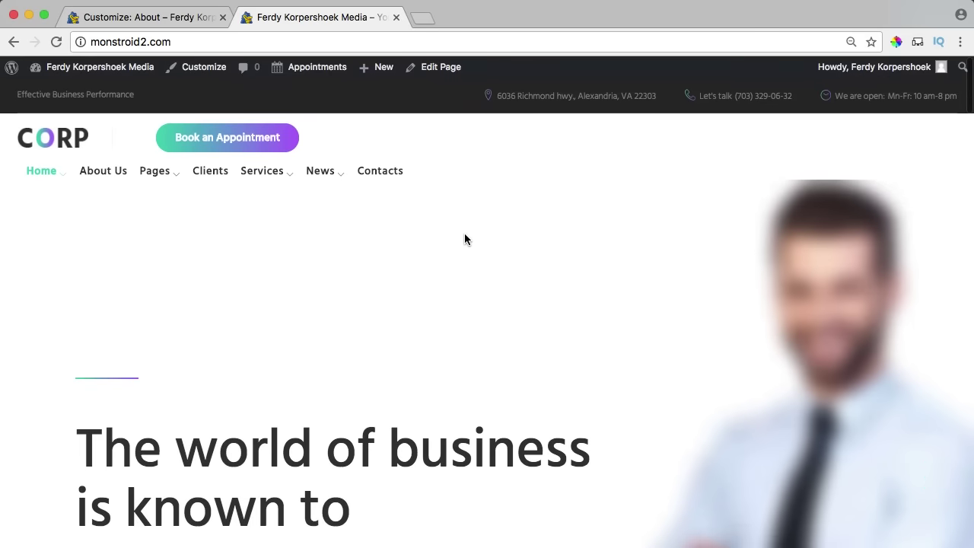
click(180, 15)
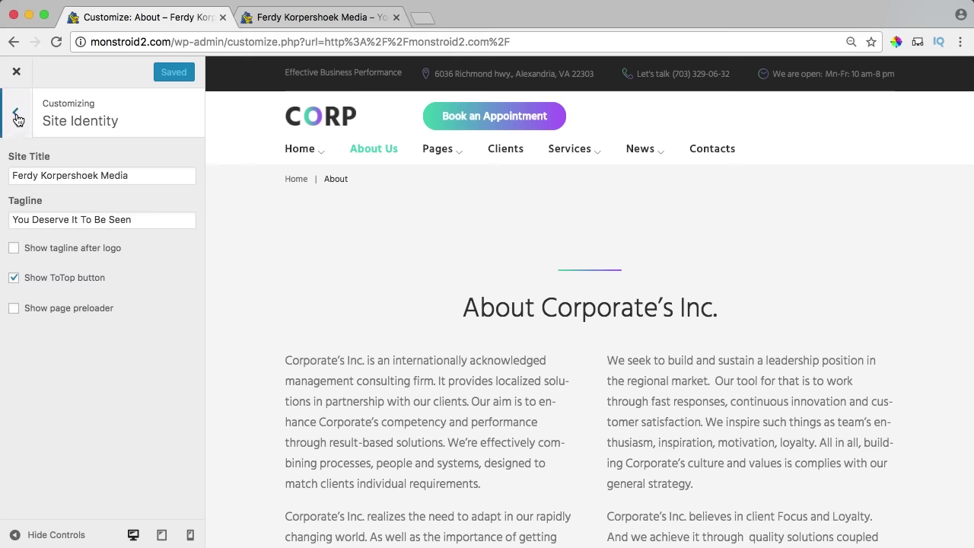
click(15, 114)
Open General Site settings' logo section and begin replacing the site logo.
click(55, 251)
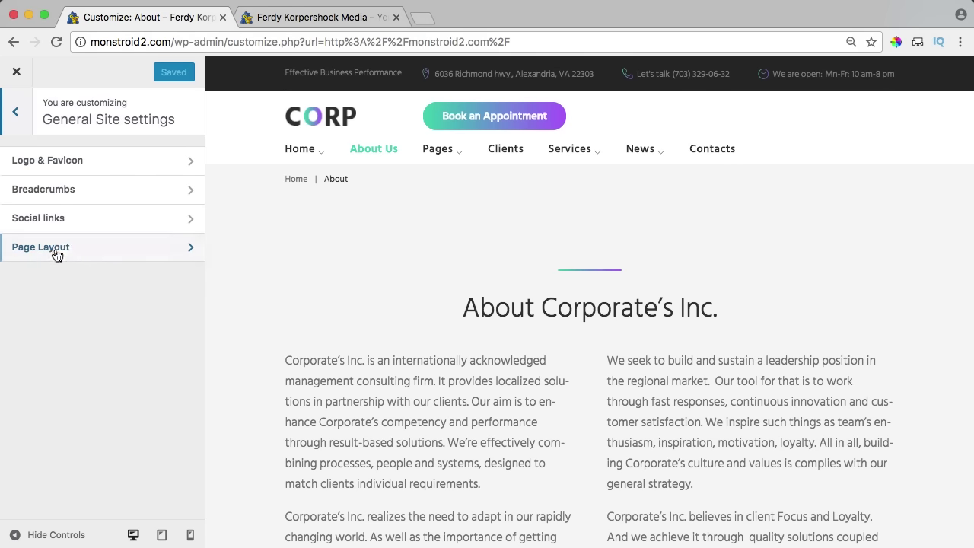
click(58, 164)
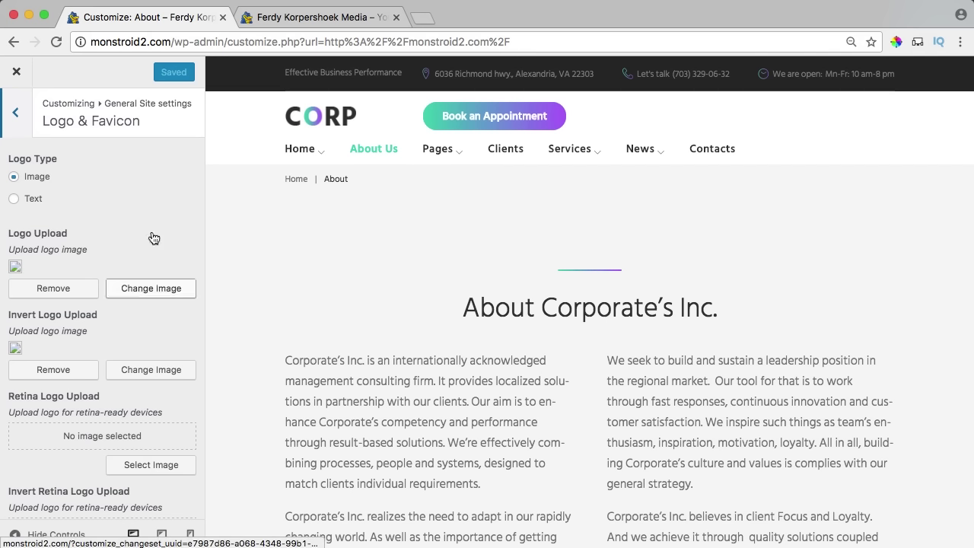
click(139, 289)
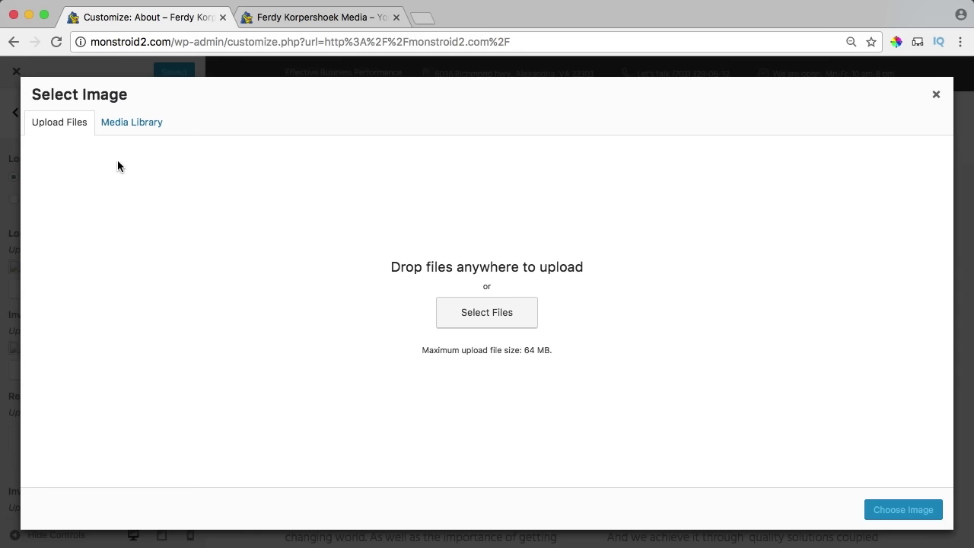
click(483, 316)
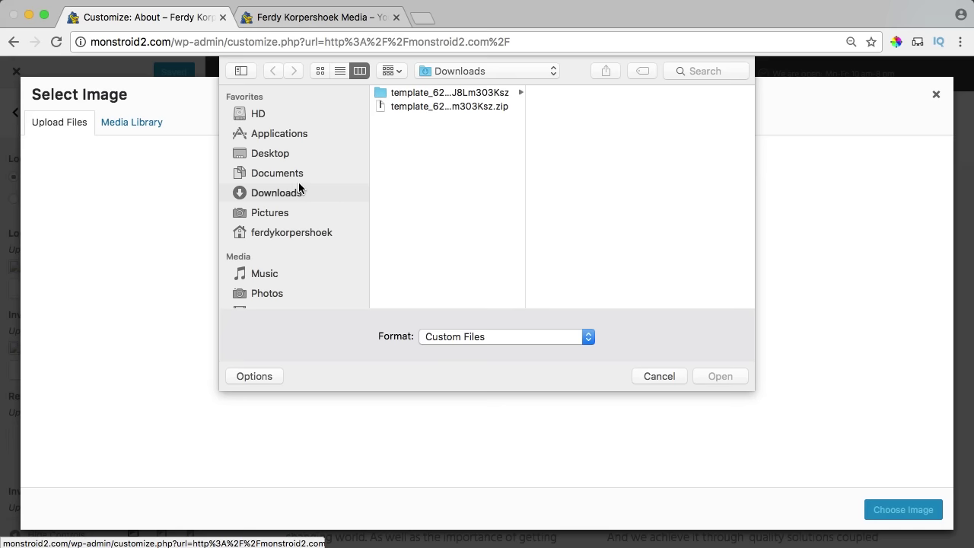
Inspect FKLogoColor.png in Monstroid2/01. Settings, noting its 52 × 35 dimensions.
click(273, 153)
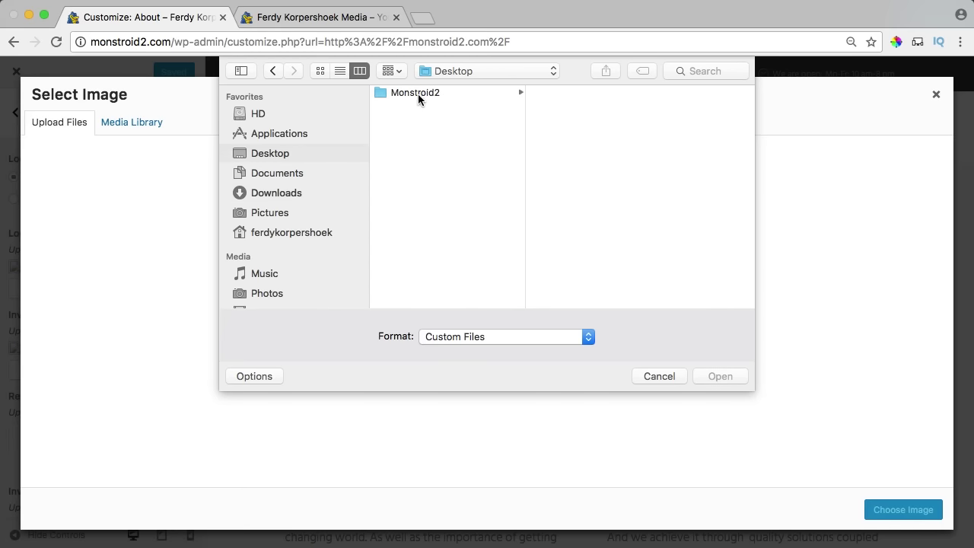
click(418, 92)
click(575, 95)
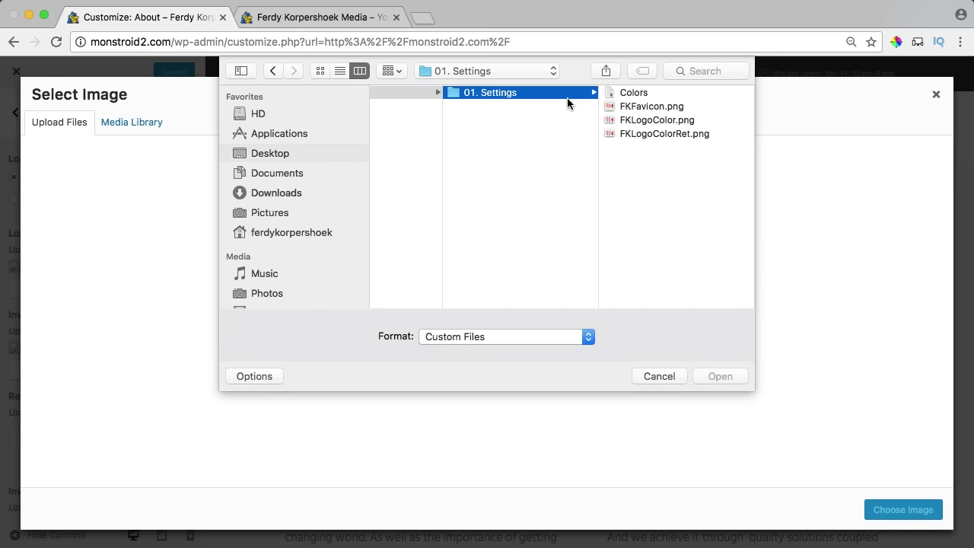
click(648, 122)
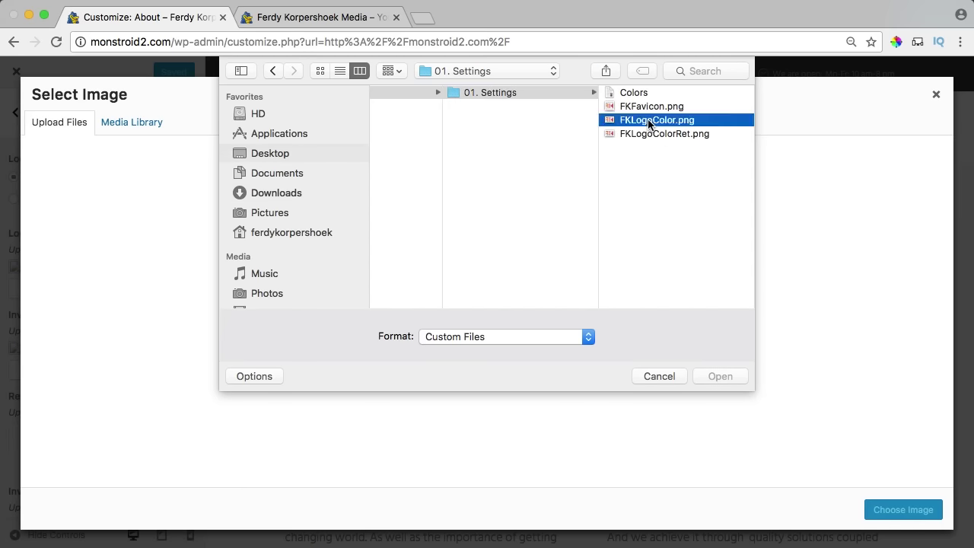
drag(691, 264, 665, 264)
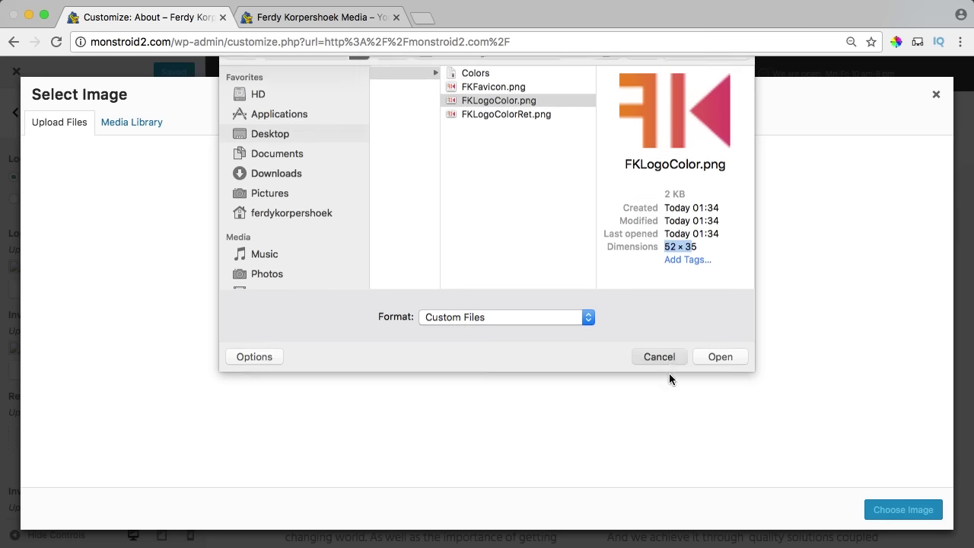
click(669, 375)
Measure the live site's CORP logo at roughly 96 × 34 pixels.
click(323, 17)
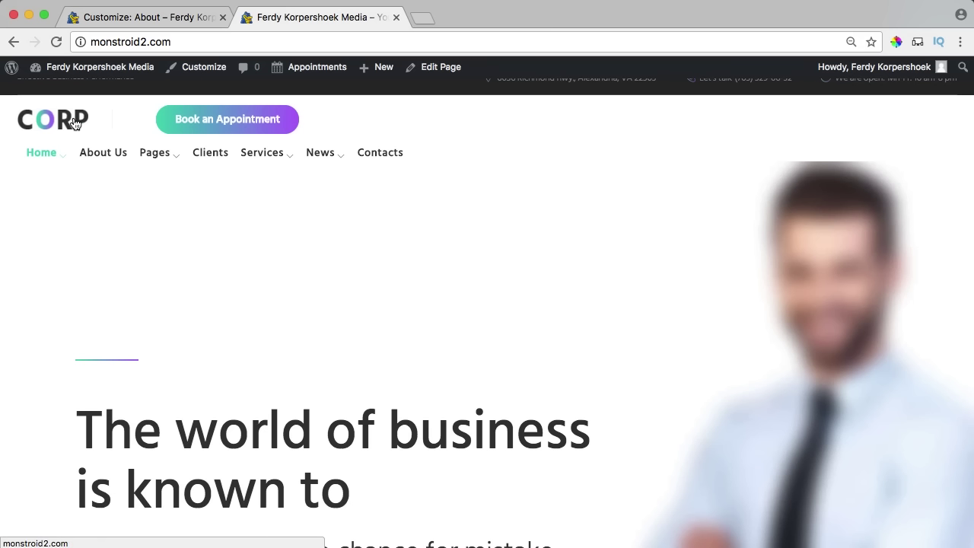
key(super+shift+4)
drag(23, 115, 88, 132)
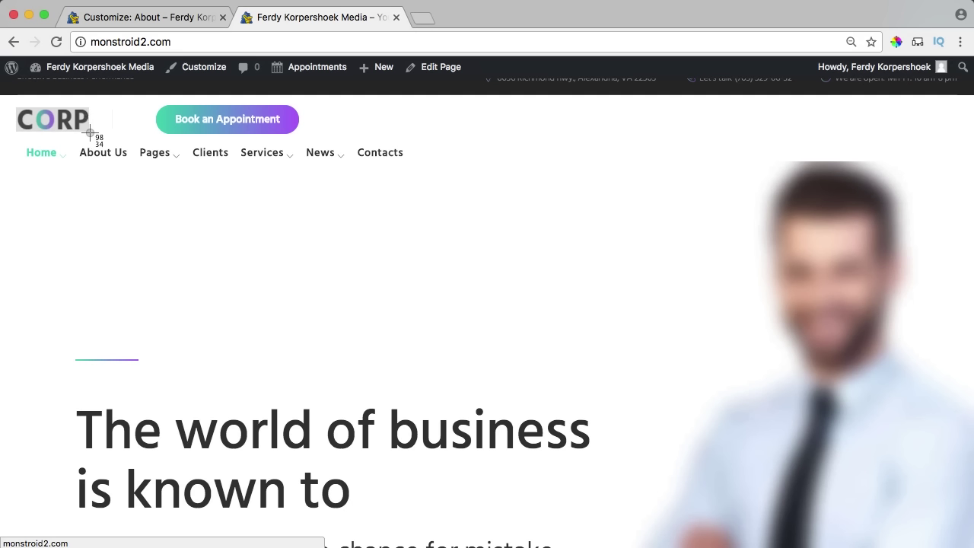
drag(90, 133, 91, 133)
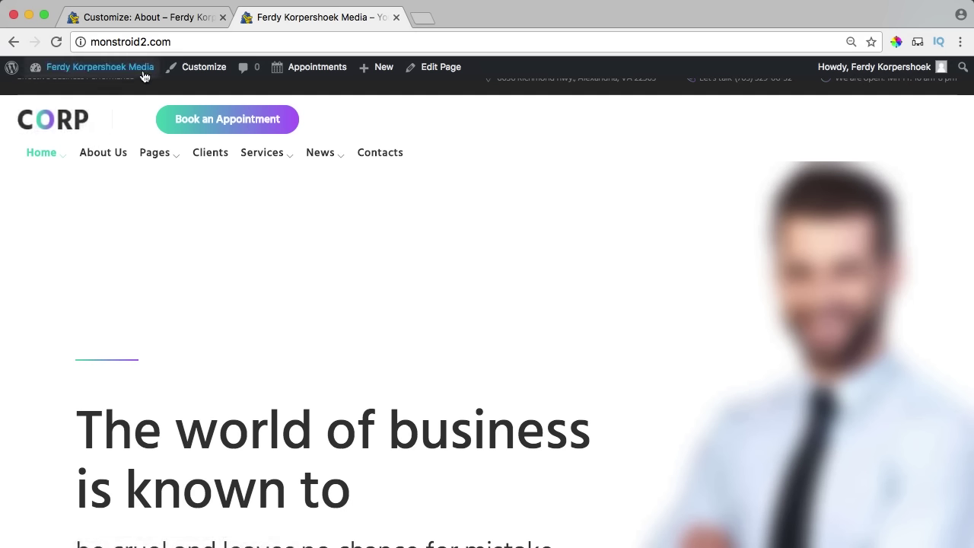
Upload FKLogoColor.png from 01. Settings and set it as the site logo.
click(160, 17)
click(489, 314)
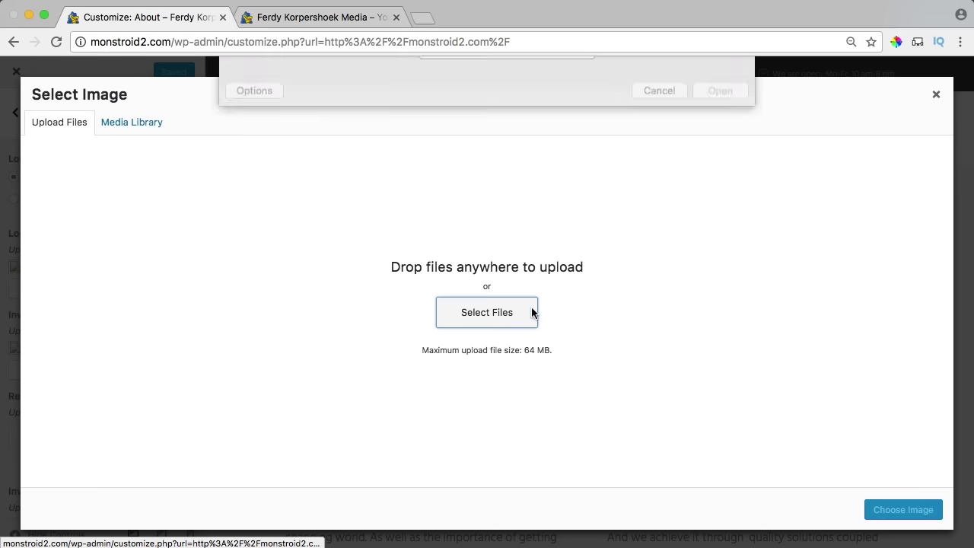
key(alt+super+l)
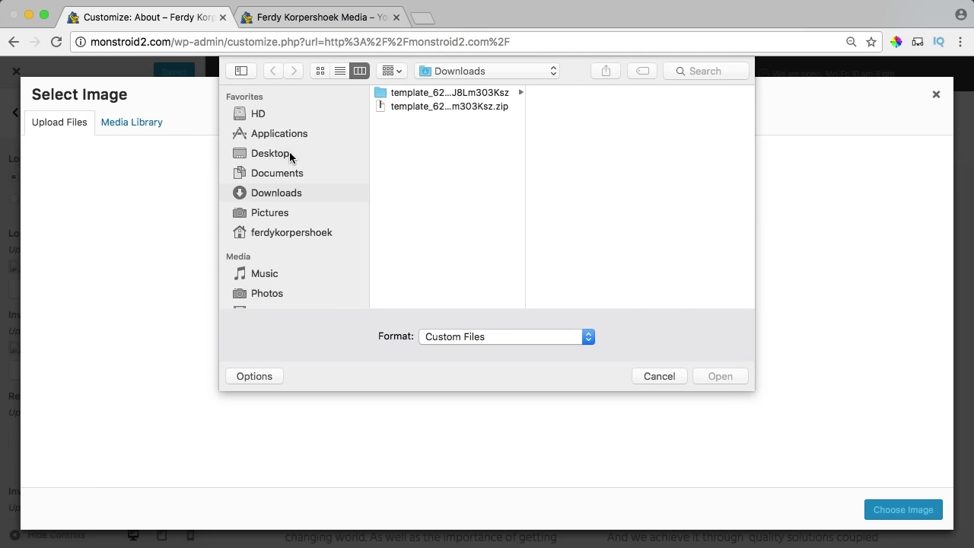
click(289, 153)
click(457, 93)
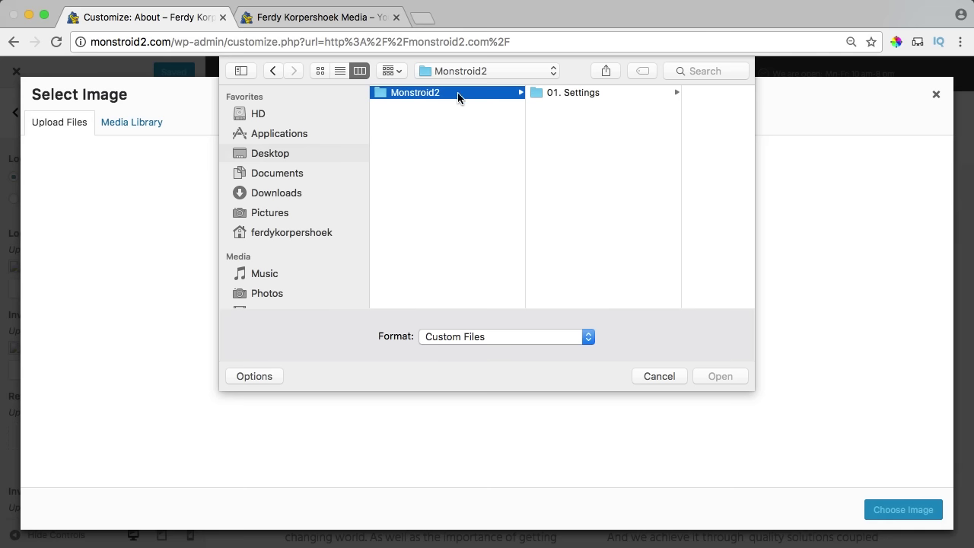
click(570, 93)
click(656, 120)
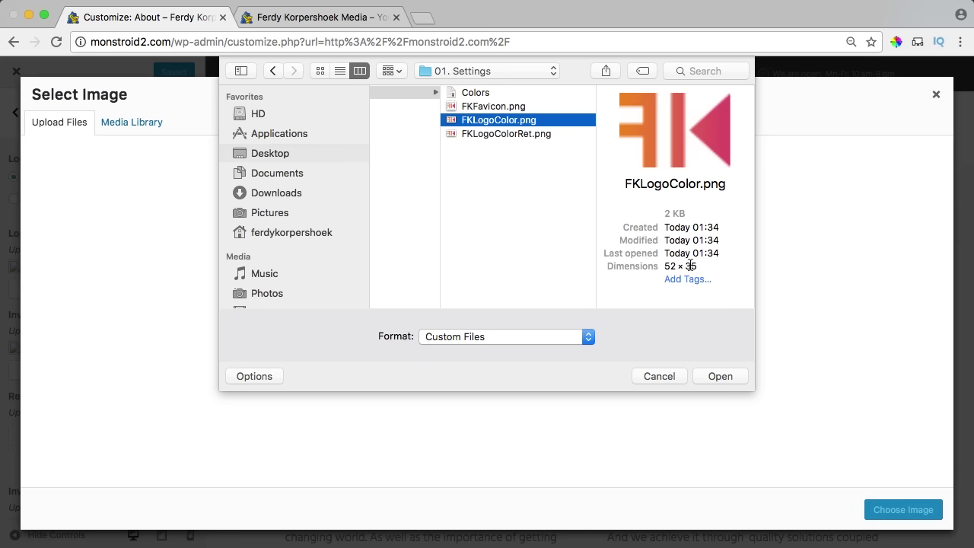
click(718, 376)
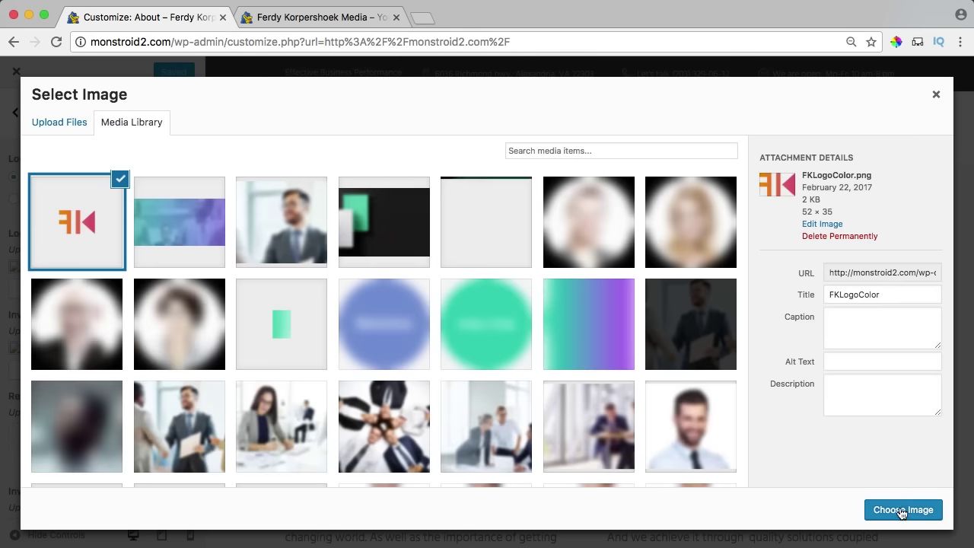
click(900, 510)
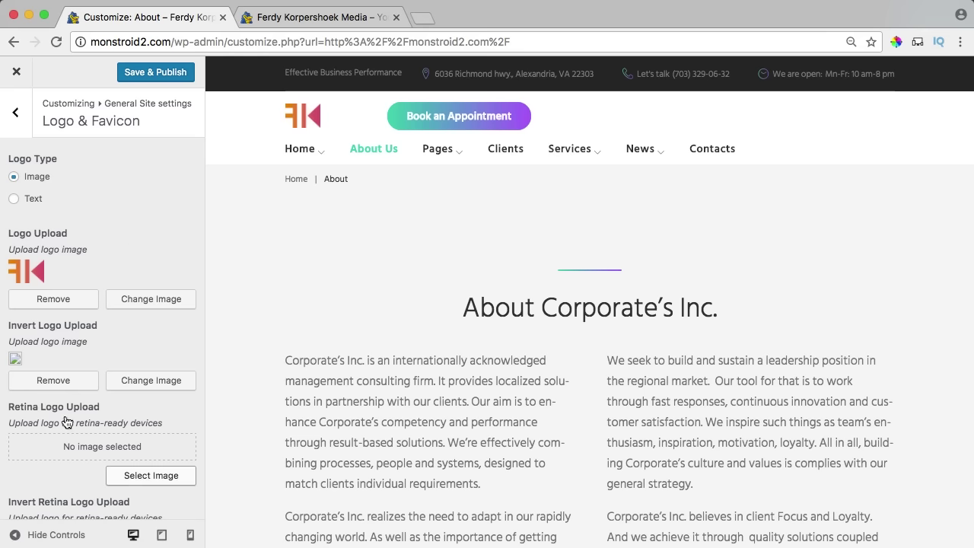
Upload the 104 × 70 FKLogoColorRet.png from 01. Settings and set it as the Retina Logo.
scroll(68, 416, down, 2)
scroll(42, 328, down, 4)
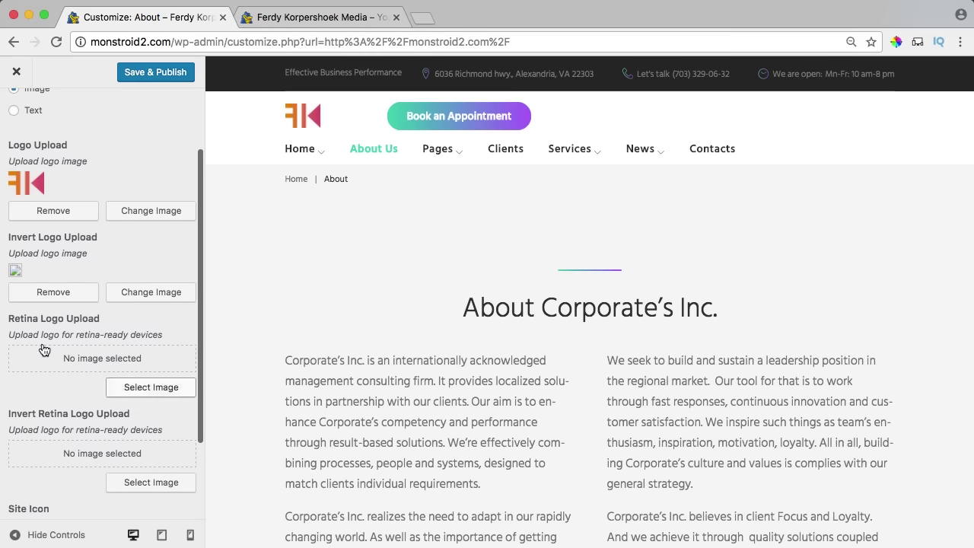
drag(21, 320, 89, 320)
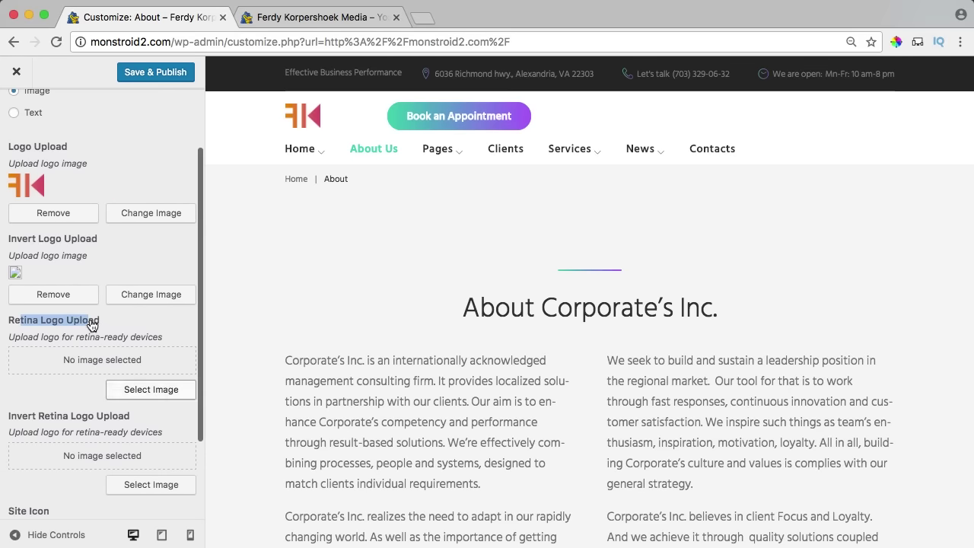
click(143, 390)
click(61, 121)
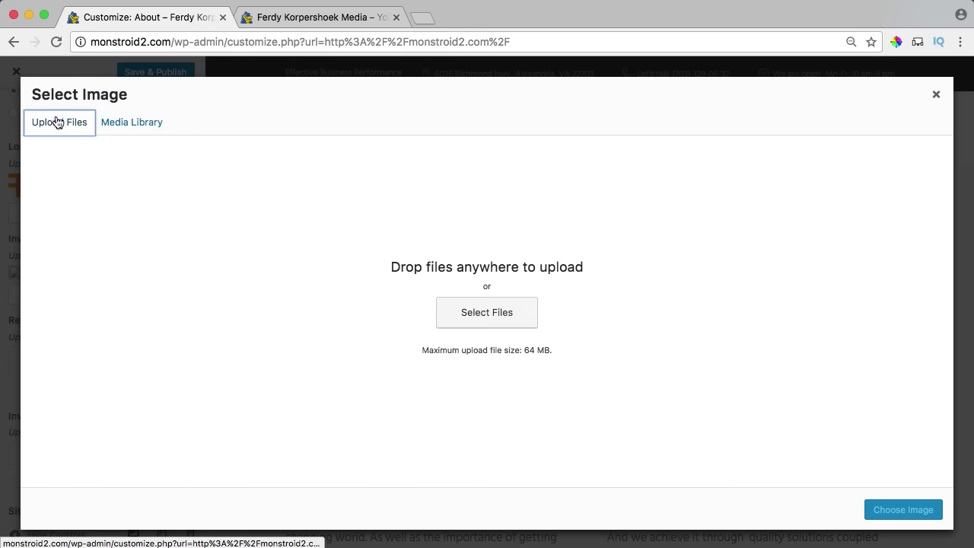
click(507, 311)
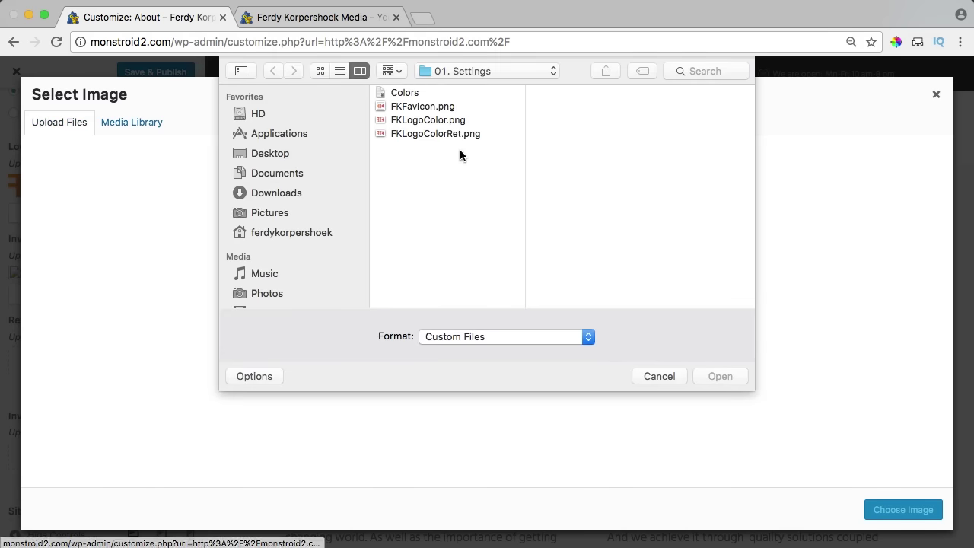
click(439, 122)
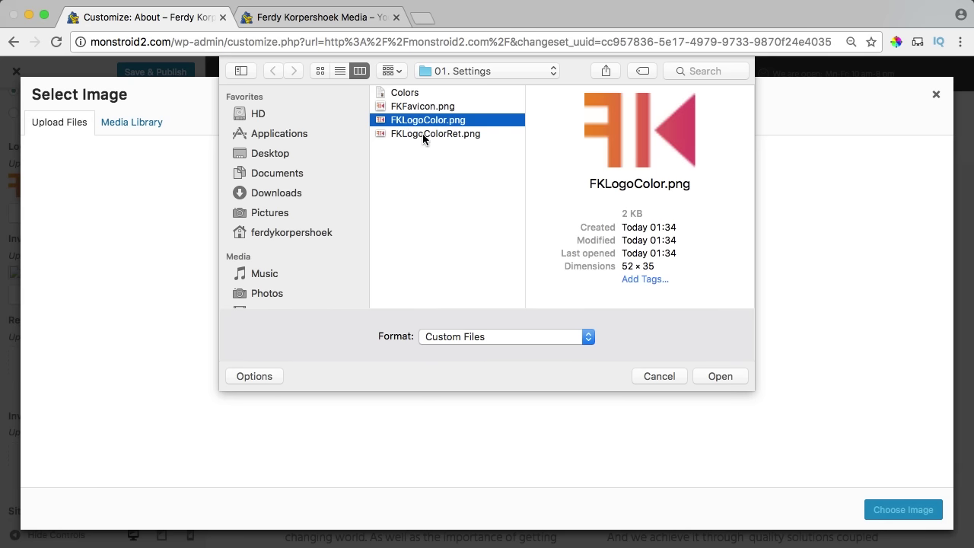
click(423, 135)
click(660, 265)
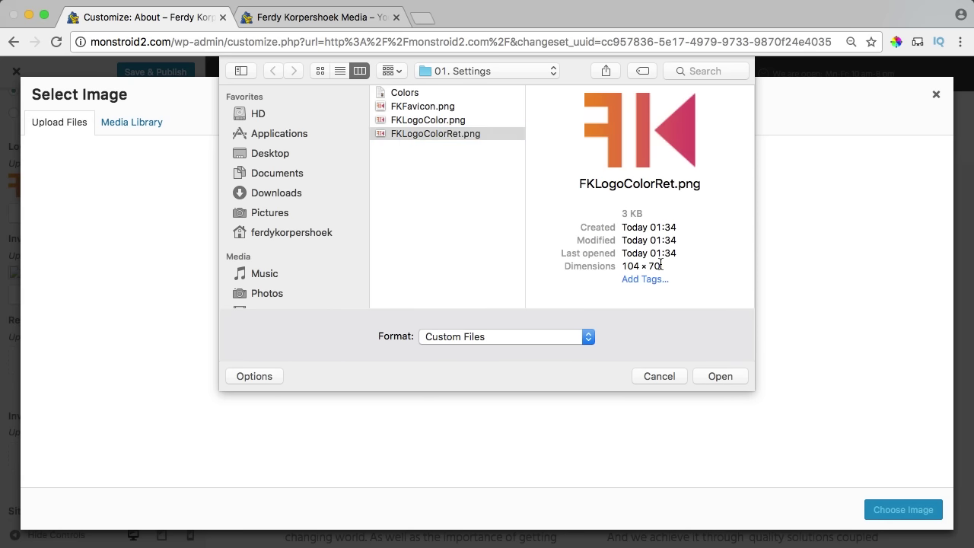
click(720, 376)
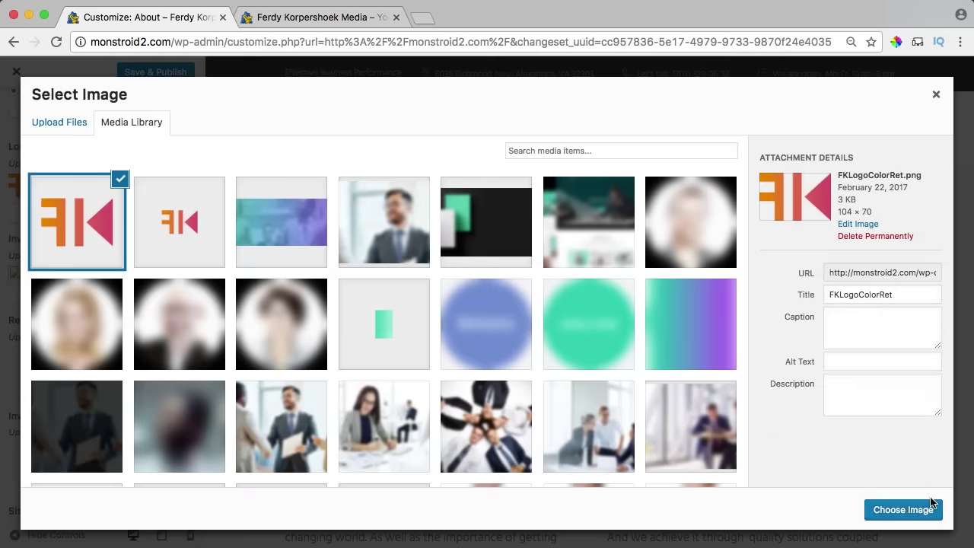
click(924, 509)
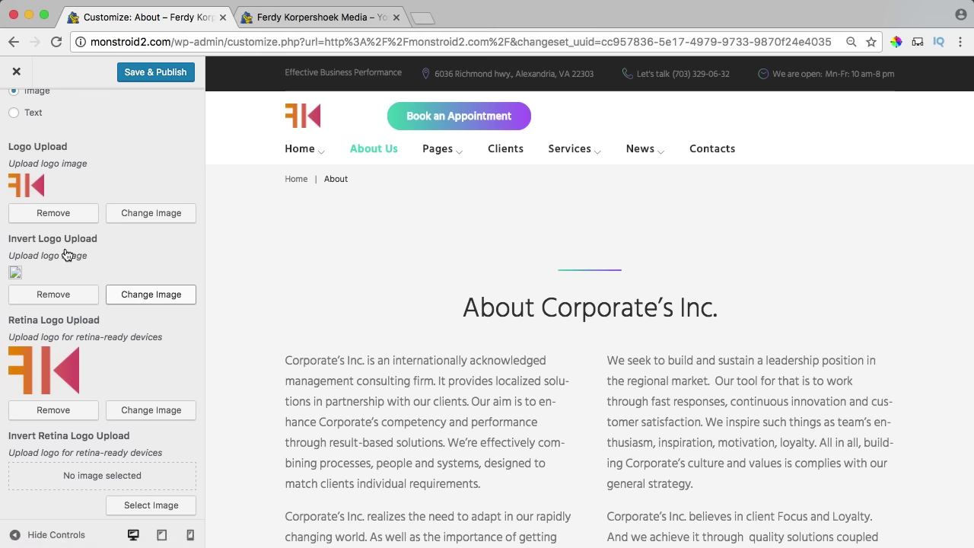
scroll(67, 255, up, 1)
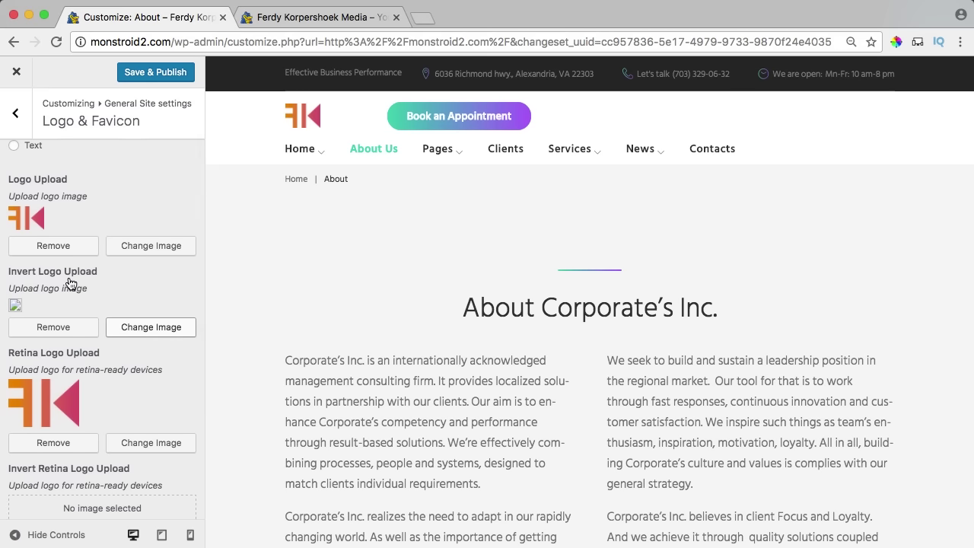
scroll(70, 283, down, 4)
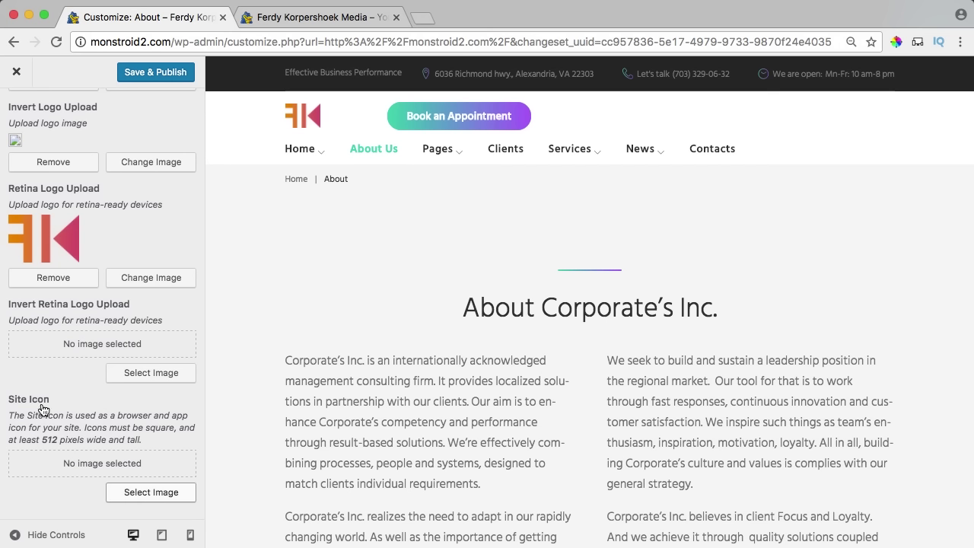
Choose FKFavicon.png as the upload for the 512-pixel Site Icon.
drag(42, 441, 91, 434)
click(91, 433)
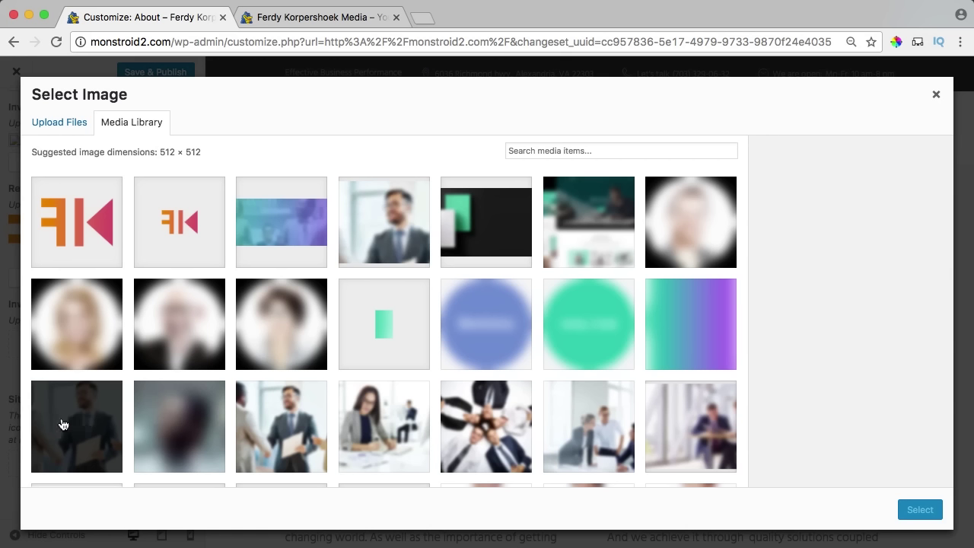
click(938, 95)
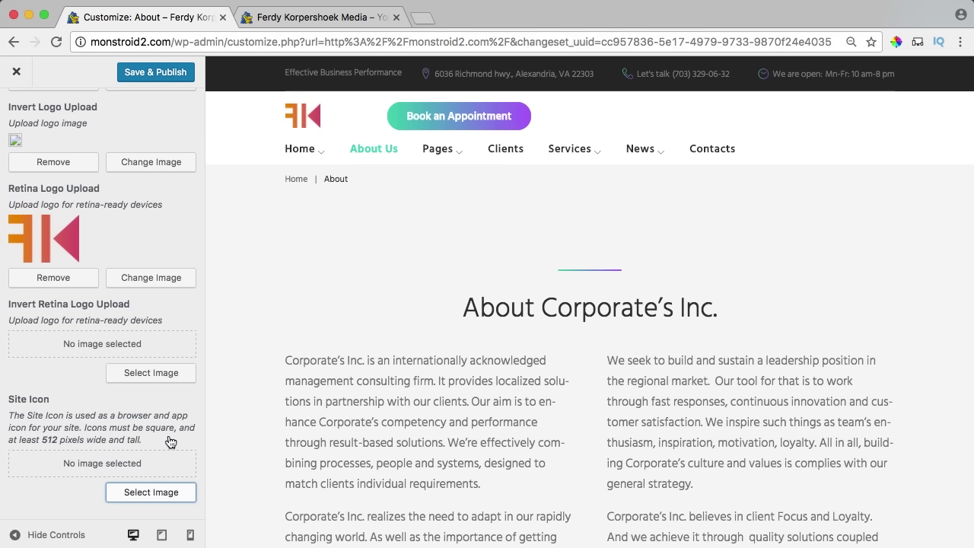
click(150, 492)
click(61, 124)
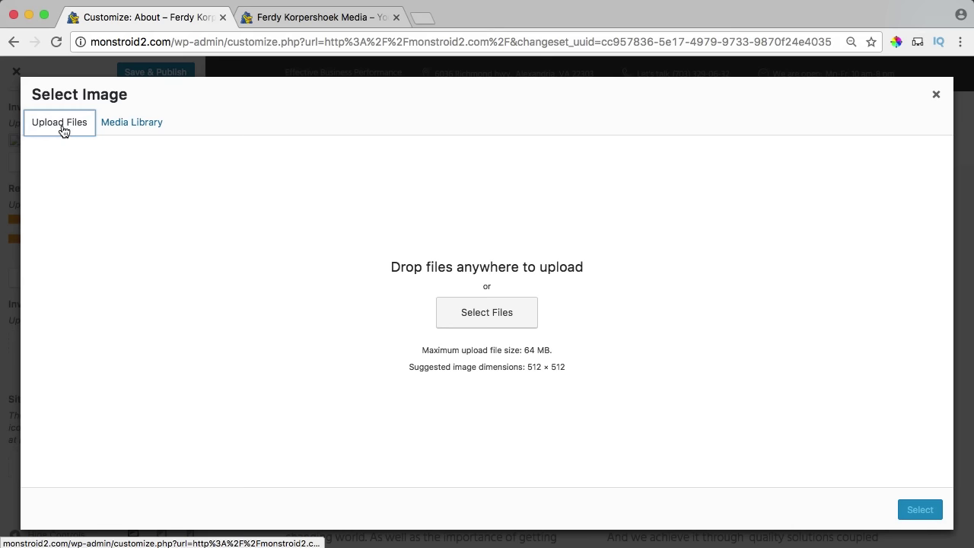
click(479, 318)
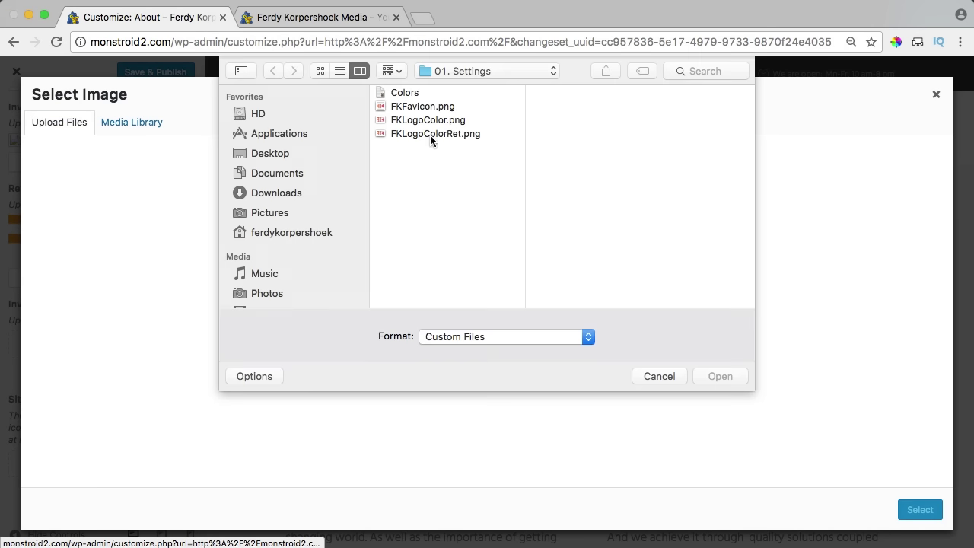
click(425, 108)
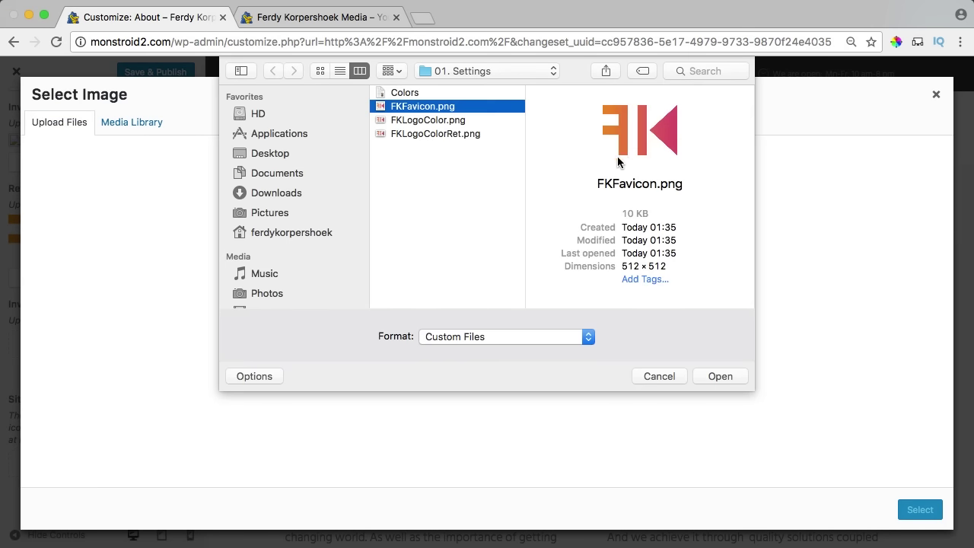
Upload FKFavicon.png, apply it as the Site Icon, and Save & Publish.
key(space)
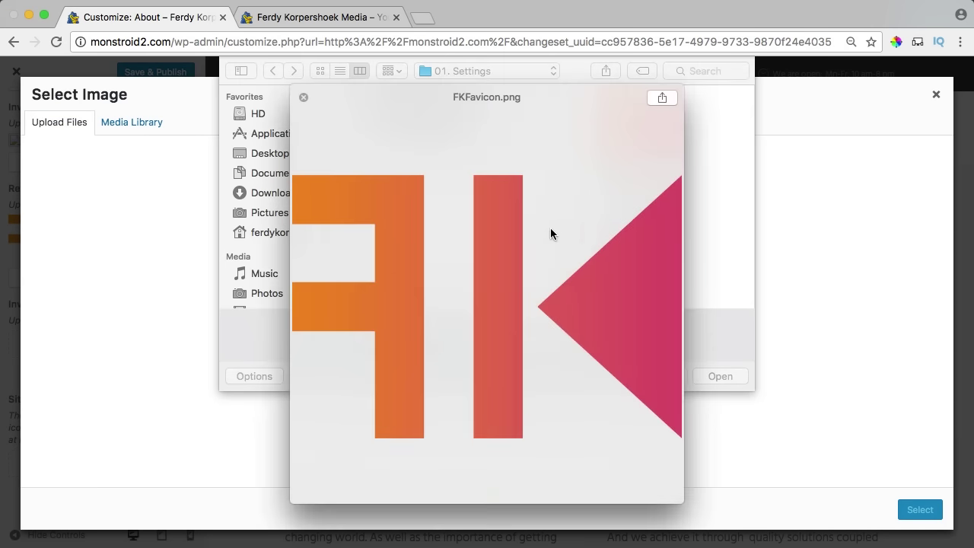
key(space)
click(728, 378)
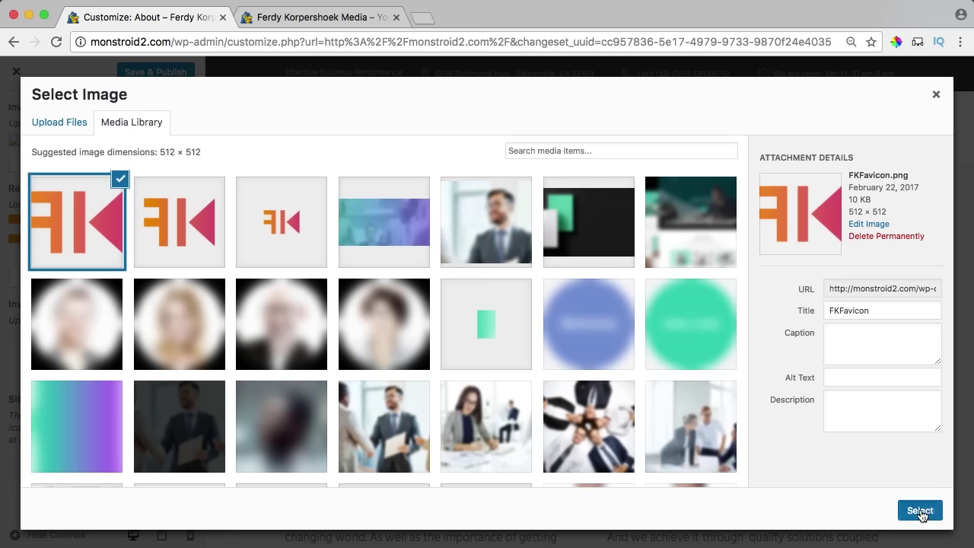
click(920, 511)
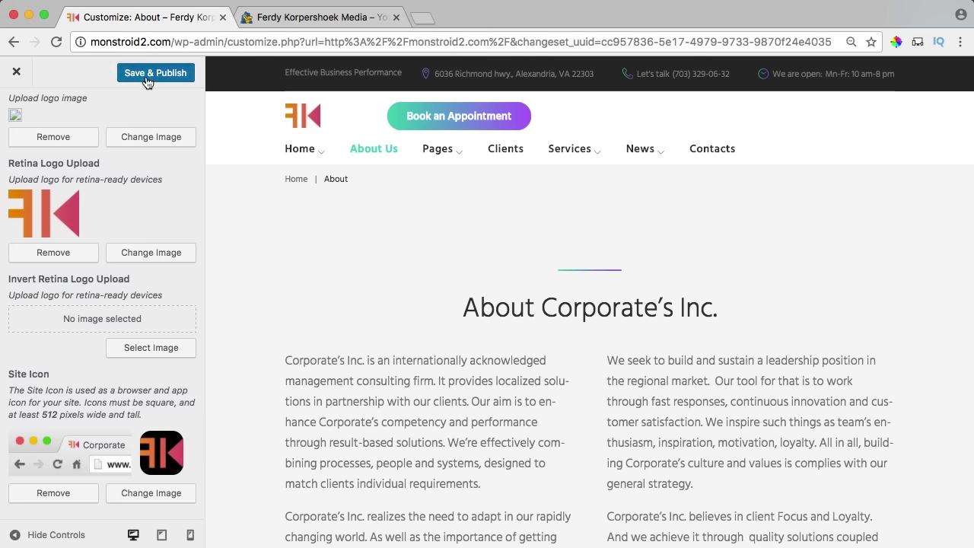
click(146, 75)
scroll(91, 144, up, 2)
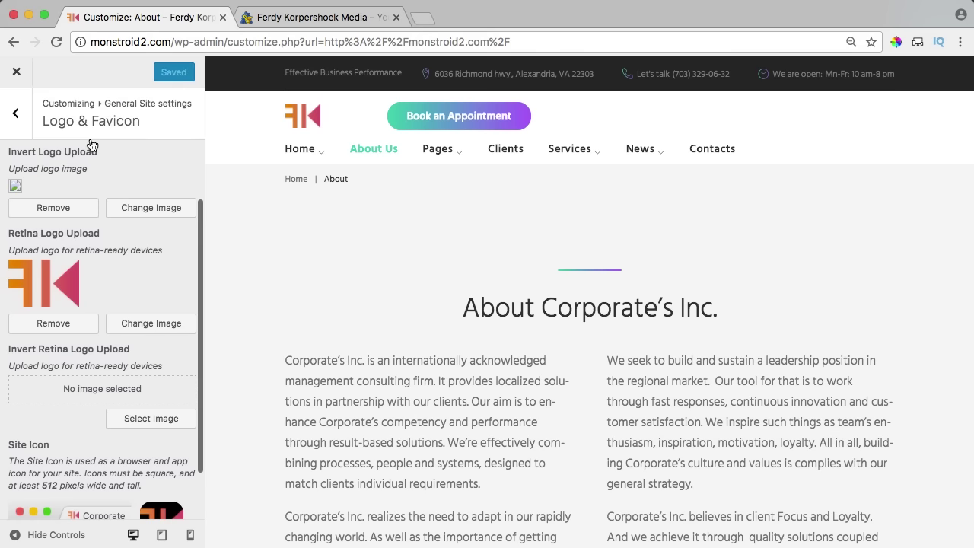
Preview the Standard Post and uncheck Enable Breadcrumbs in the Breadcrumbs settings.
click(15, 120)
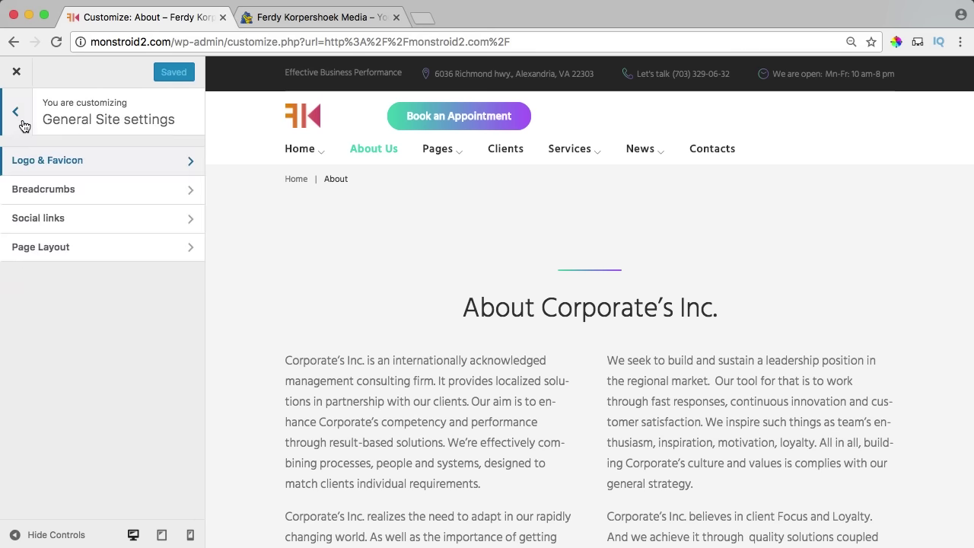
click(64, 195)
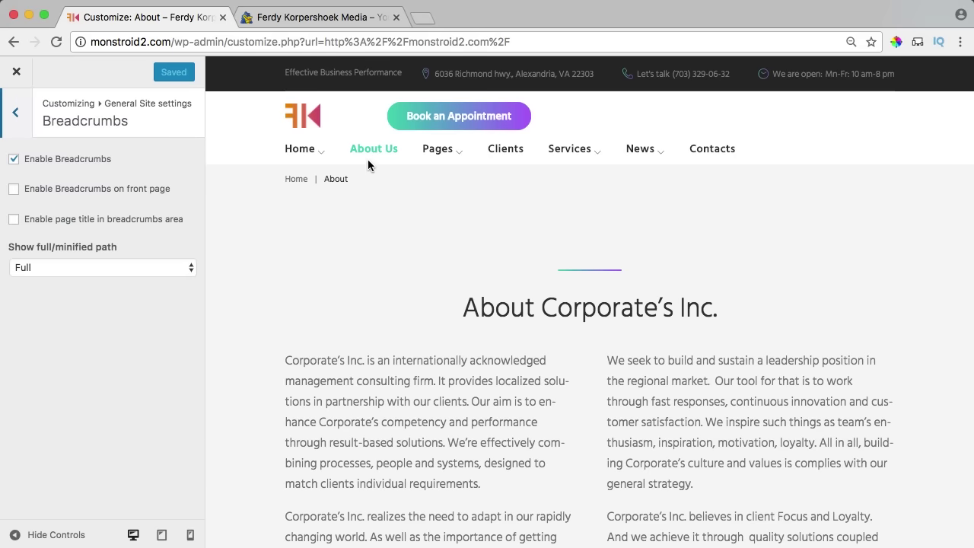
mouse_move(456, 151)
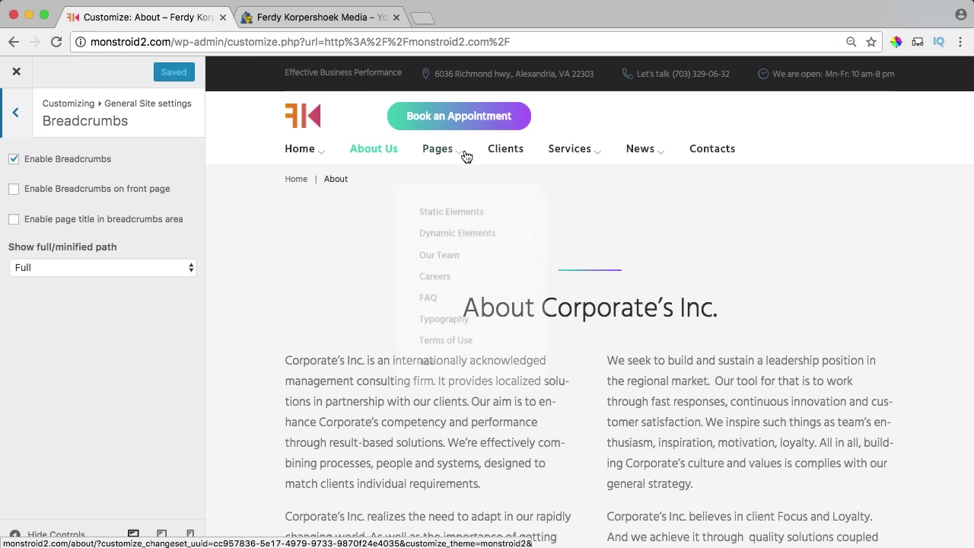
mouse_move(430, 195)
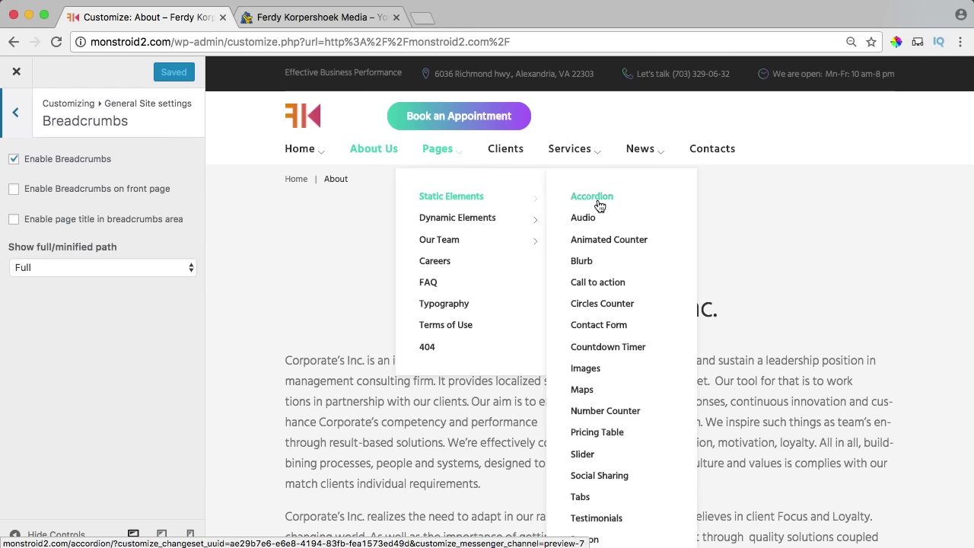
click(600, 199)
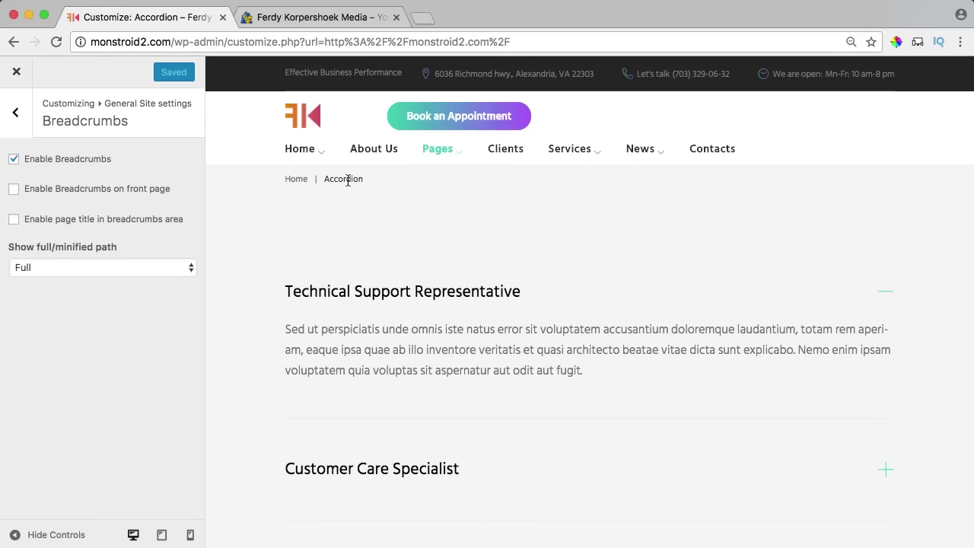
mouse_move(648, 152)
mouse_move(730, 201)
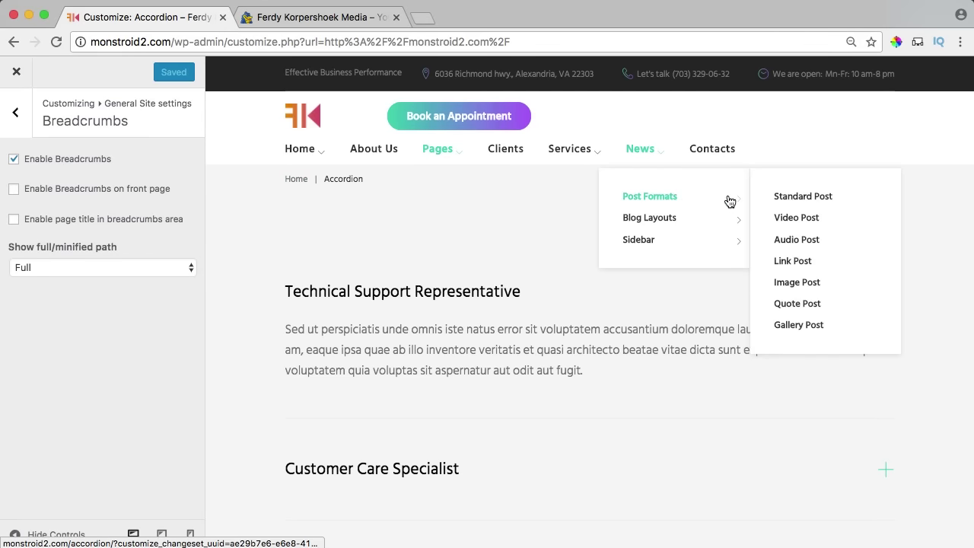
click(797, 200)
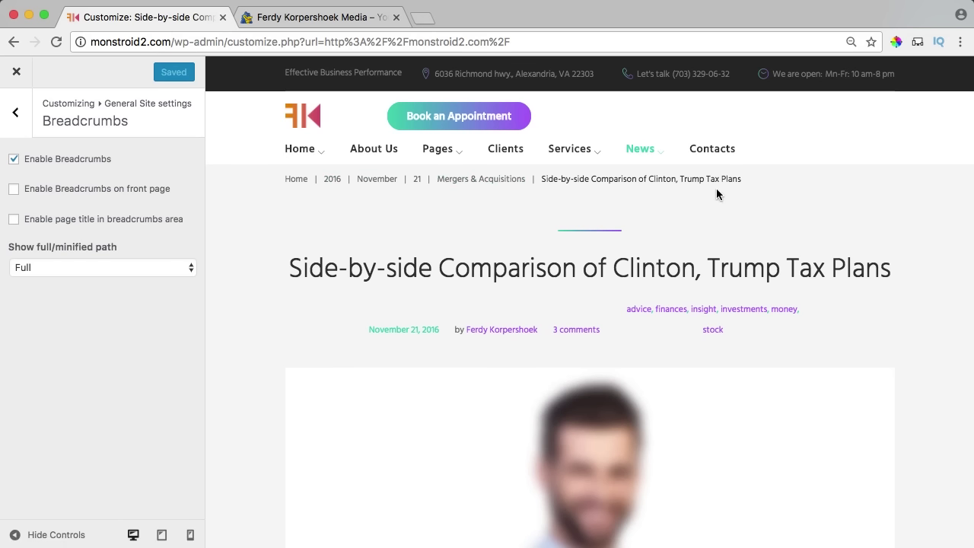
click(14, 159)
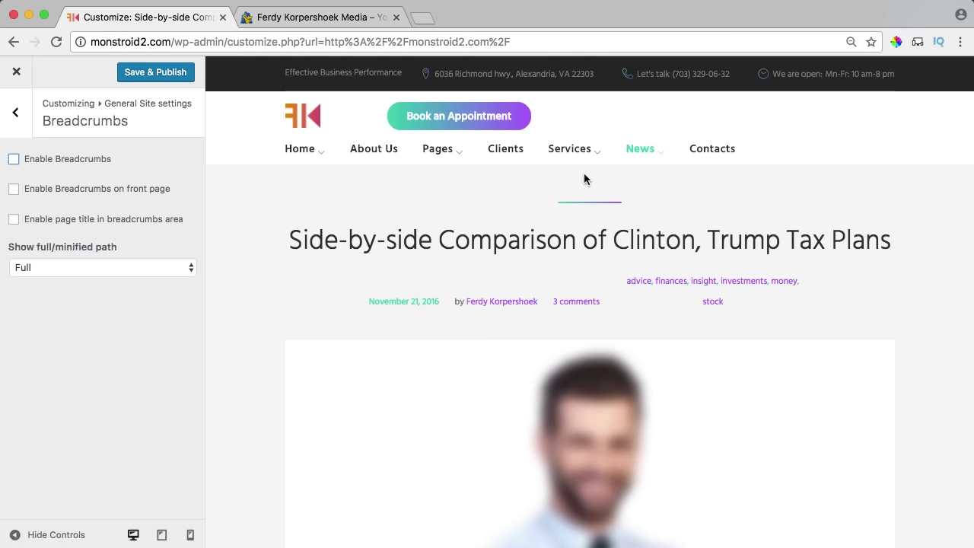
Uncheck Show social sharing to blog posts under Social links and publish.
click(15, 113)
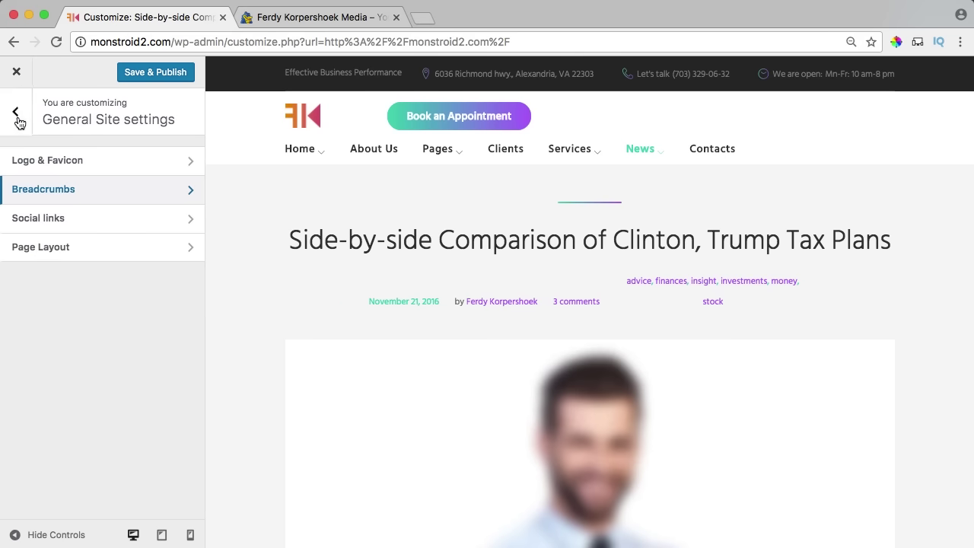
click(61, 227)
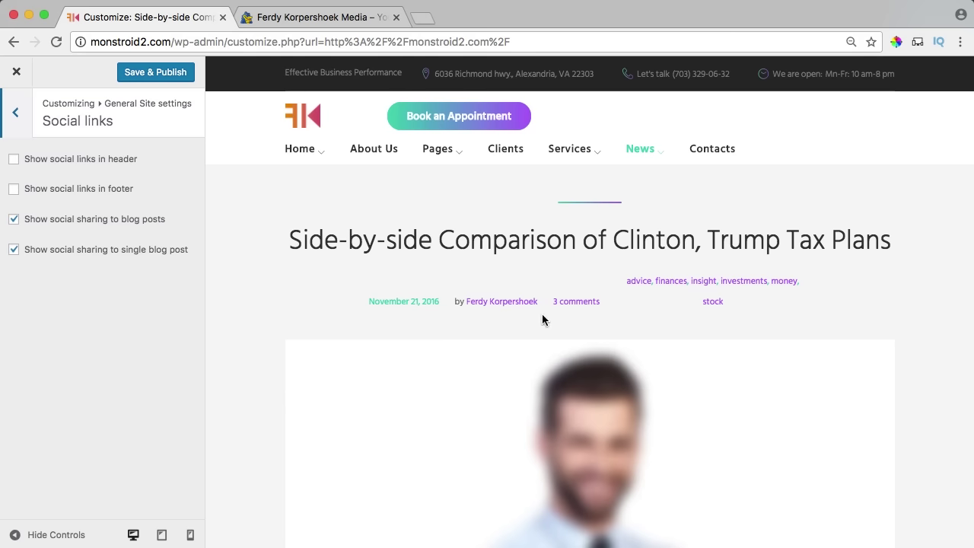
scroll(542, 319, down, 20)
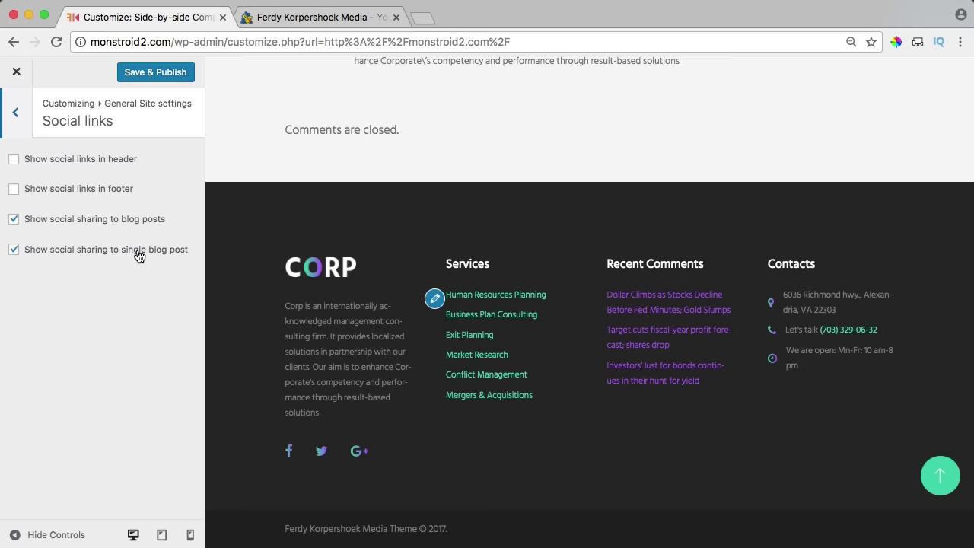
click(14, 220)
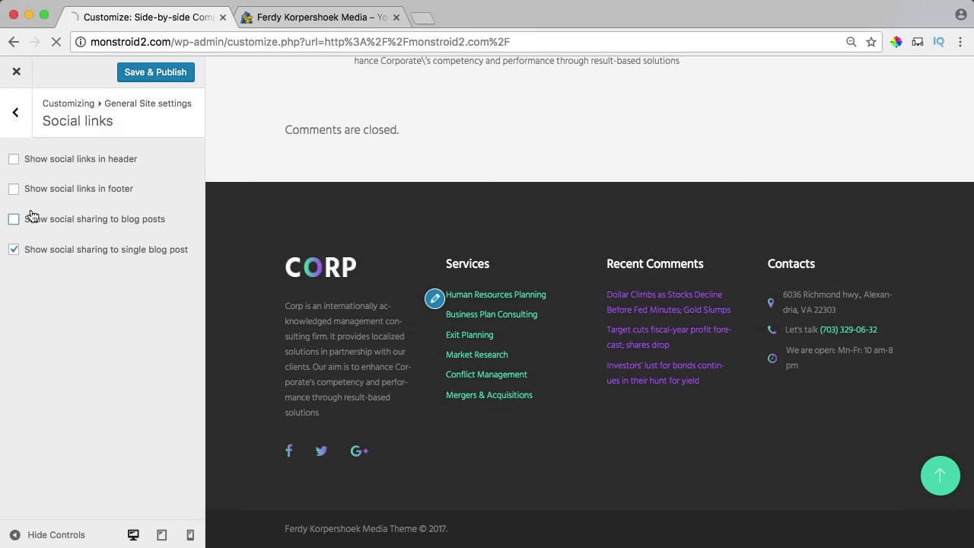
click(157, 71)
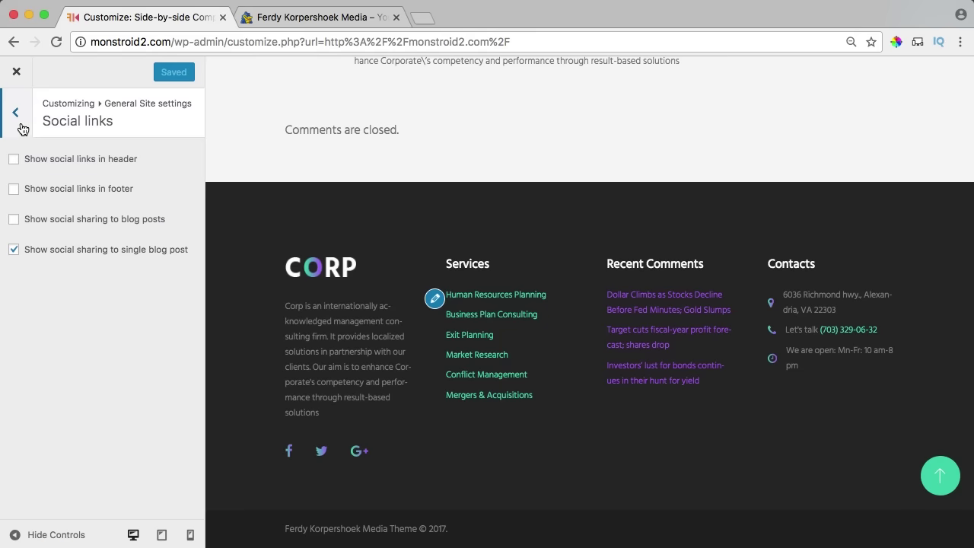
In Page Layout, set Header type to Boxed and Container width from 1405 to 1120.
click(15, 112)
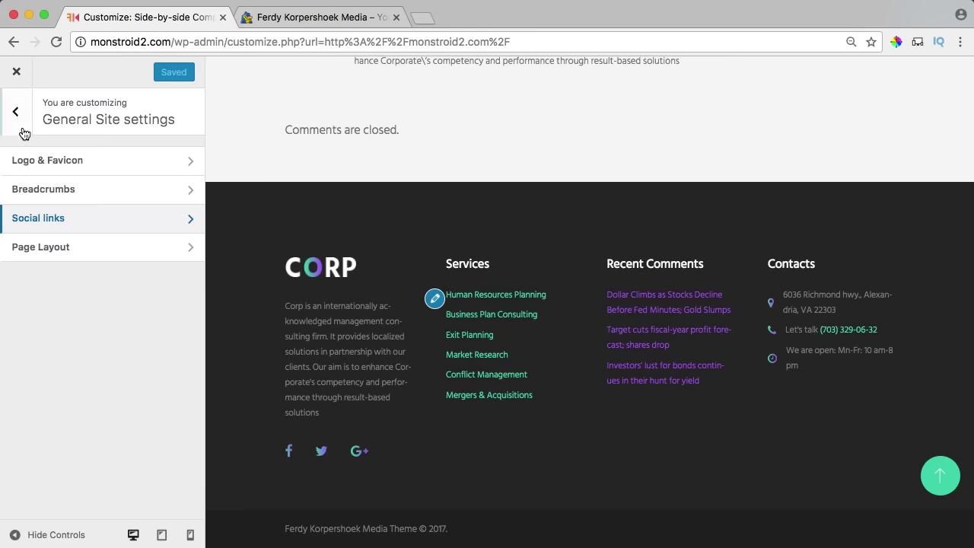
click(53, 248)
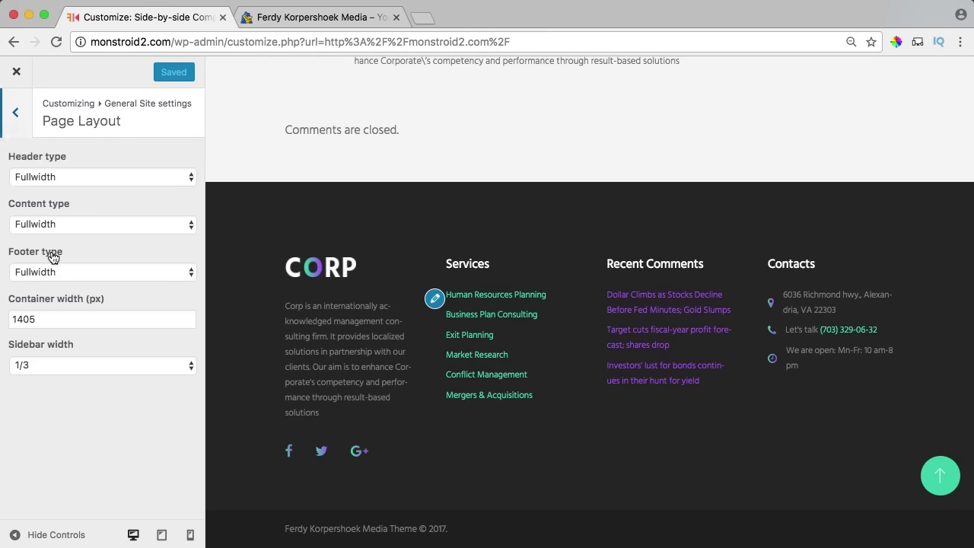
scroll(448, 257, up, 15)
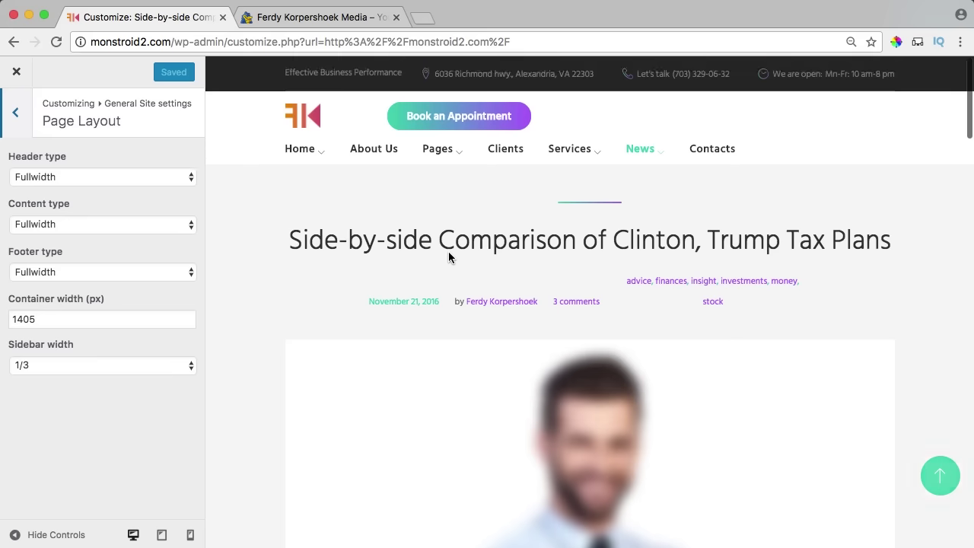
key(super+minus)
key(super+minus)
key(super+minus)
key(super+minus)
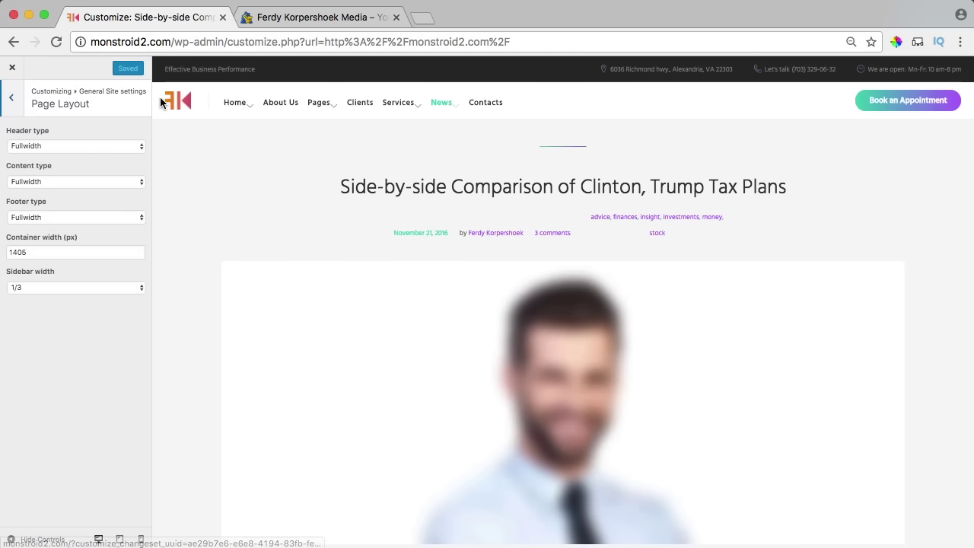
click(30, 146)
click(31, 135)
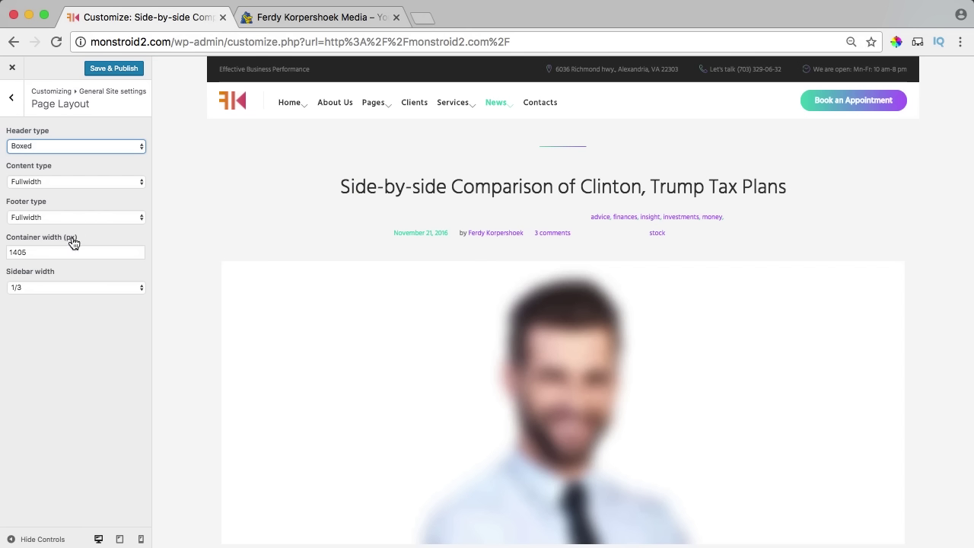
drag(39, 252, 12, 253)
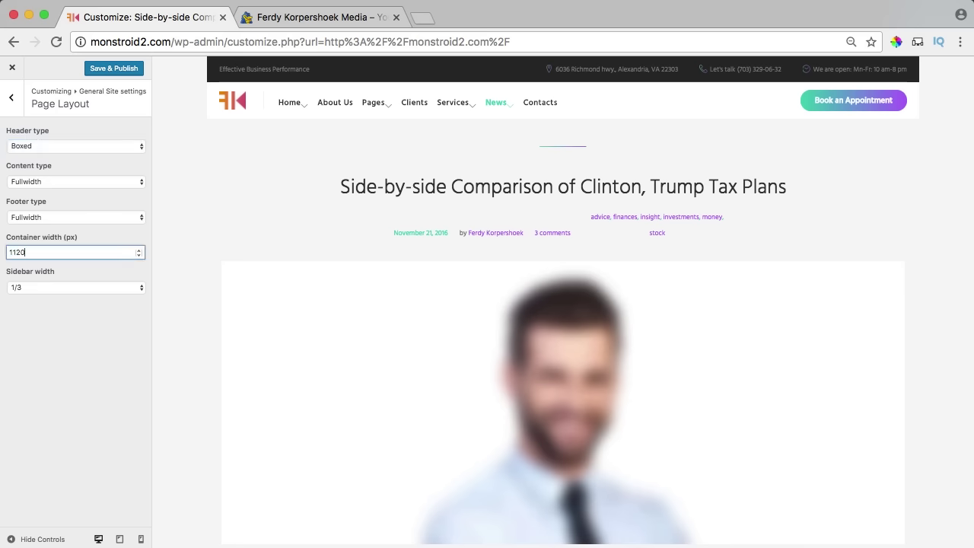
key(Tab)
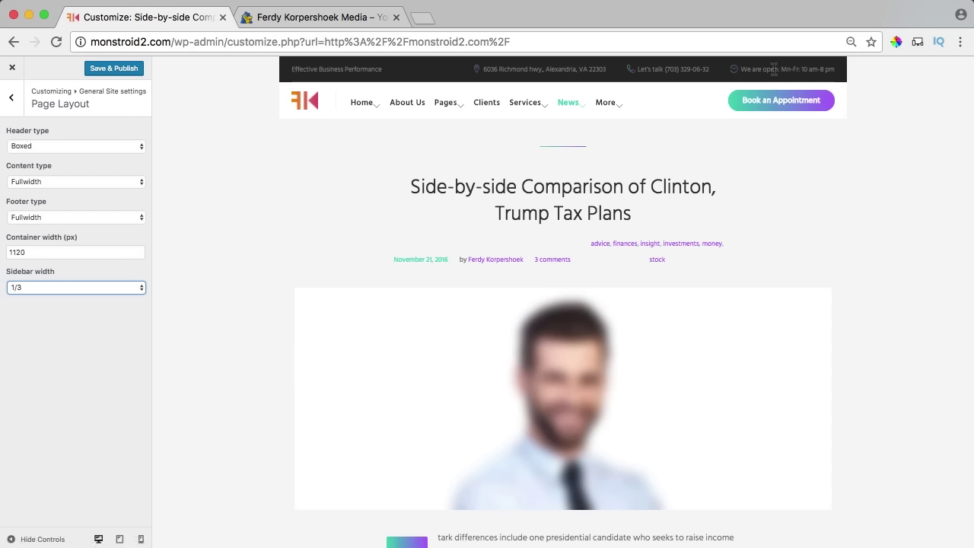
key(super+equal)
scroll(400, 169, down, 5)
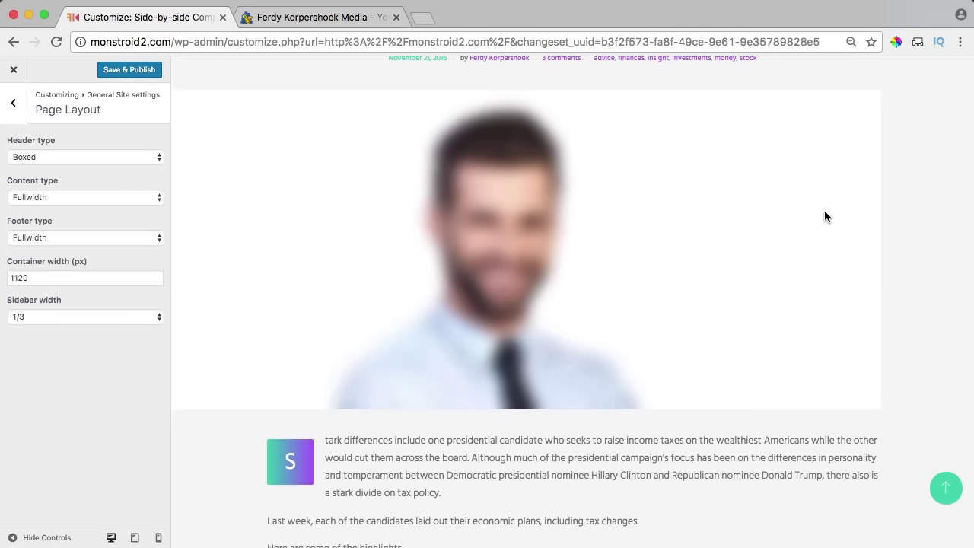
Keep Content and Footer type Fullwidth and Sidebar width 1/3, then Save & Publish.
click(61, 196)
click(44, 198)
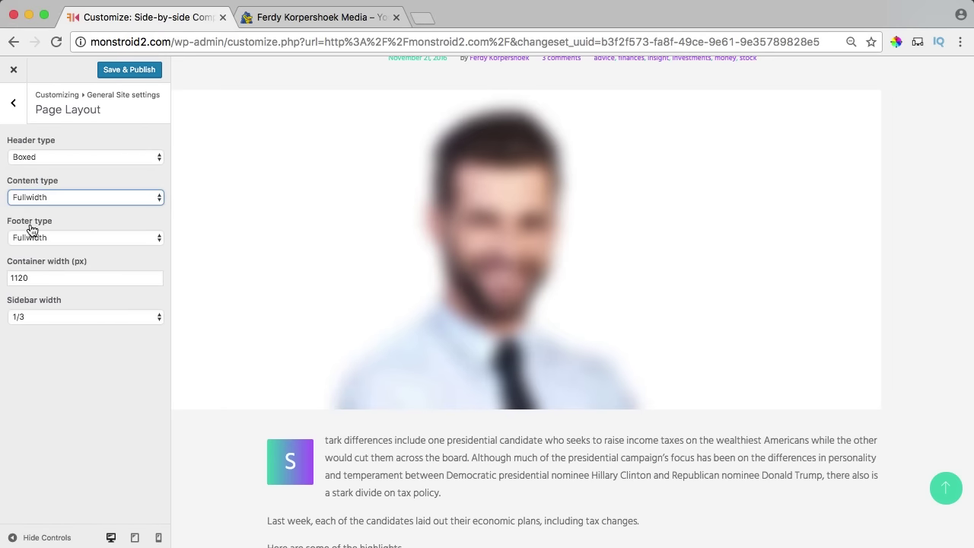
scroll(304, 248, down, 10)
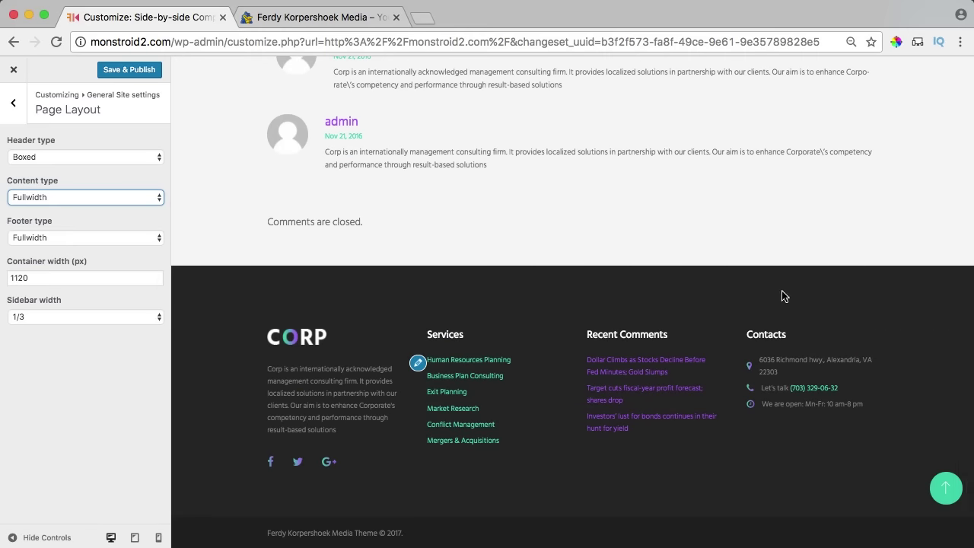
click(54, 238)
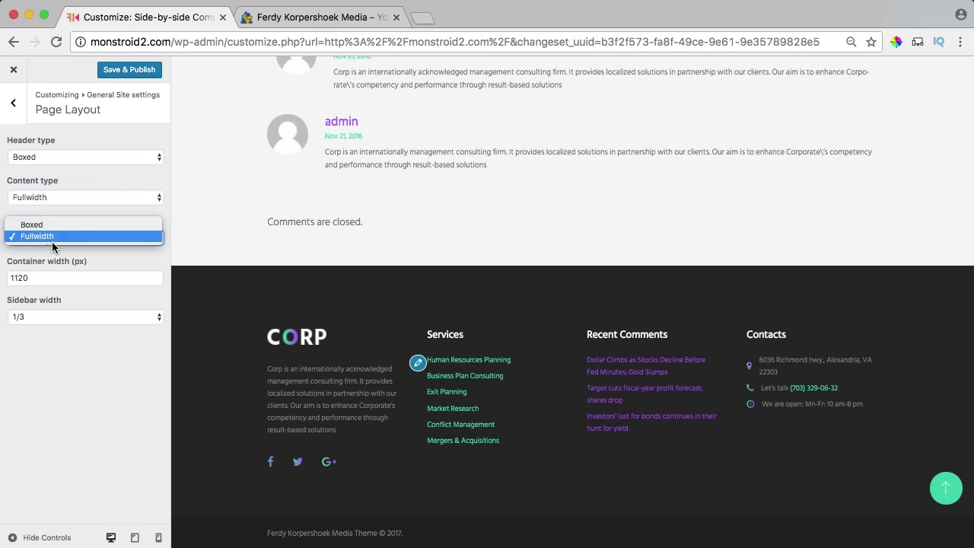
click(46, 225)
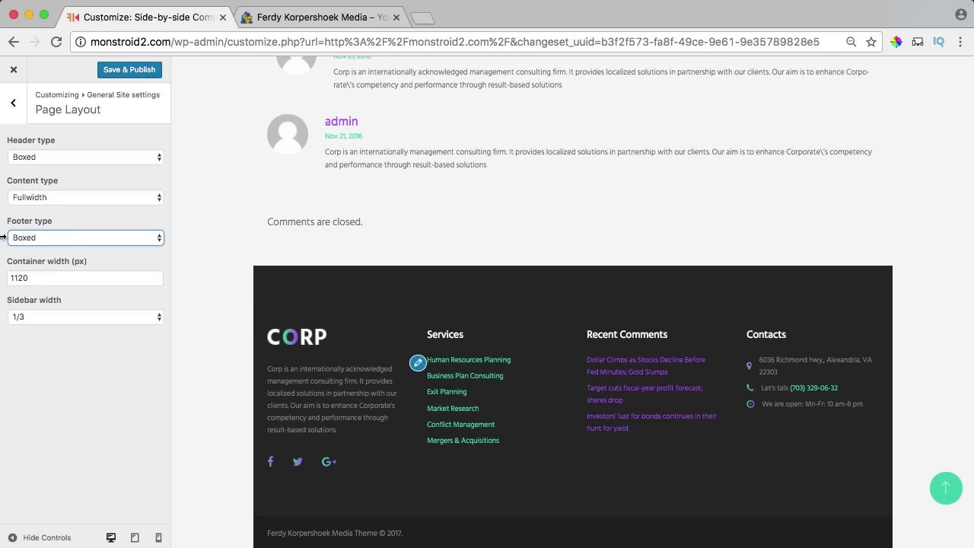
click(26, 239)
click(30, 249)
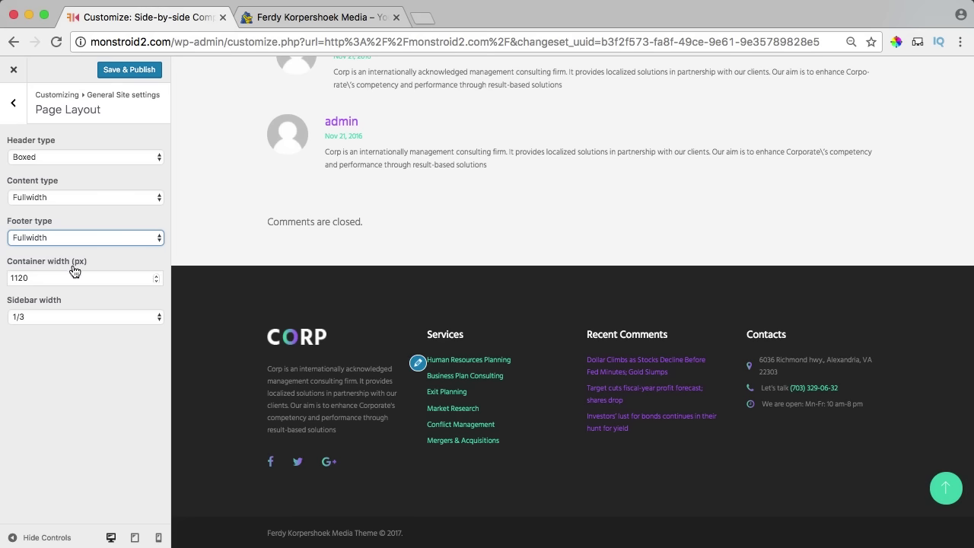
click(40, 309)
click(43, 314)
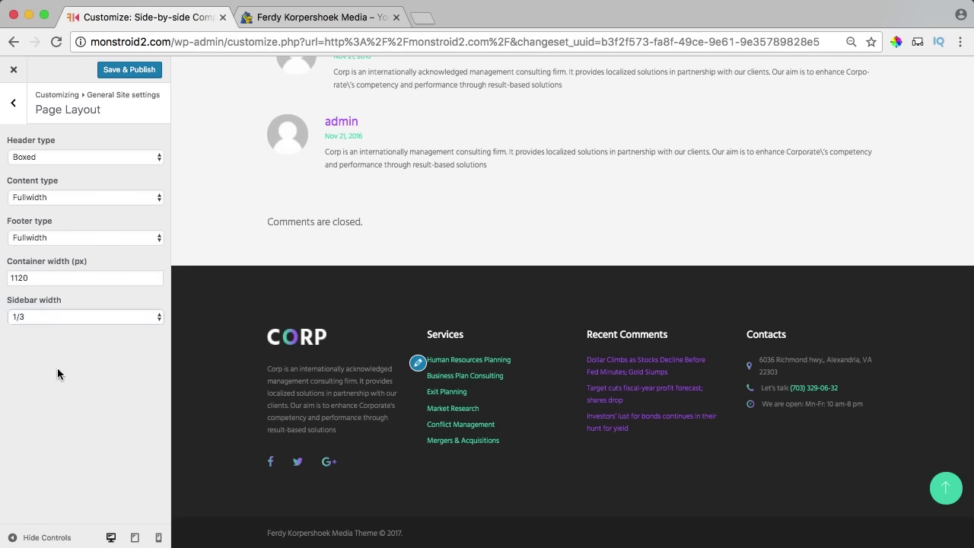
click(122, 73)
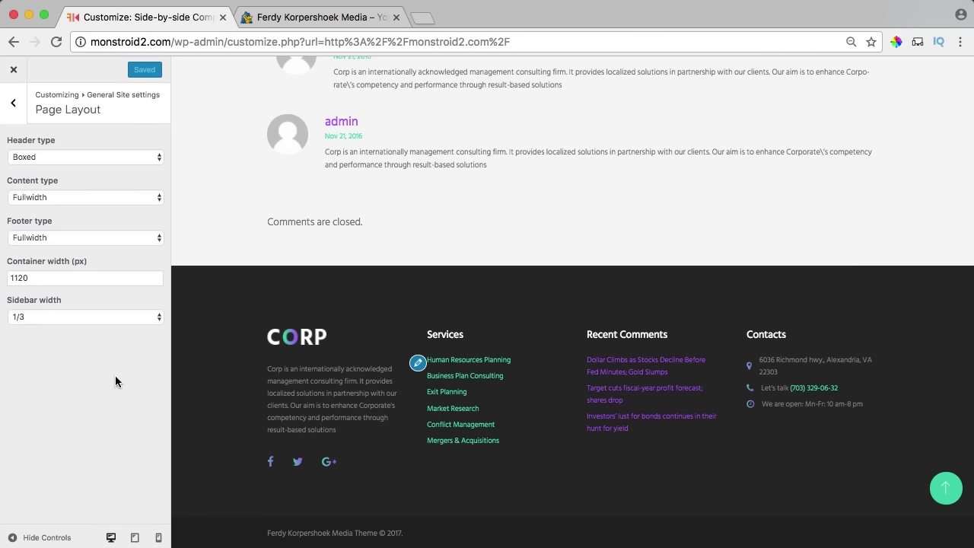
key(super+equal)
key(super+equal)
key(super+equal)
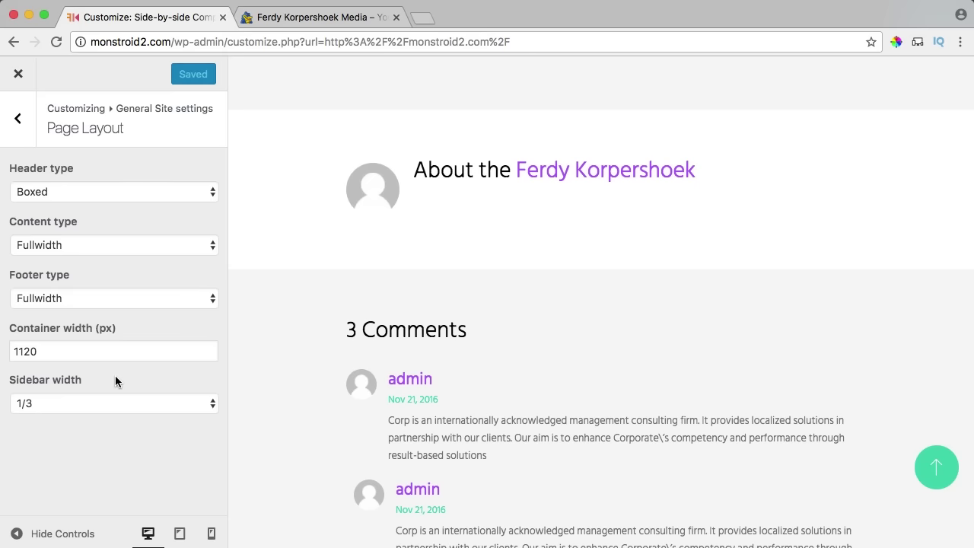
key(super+minus)
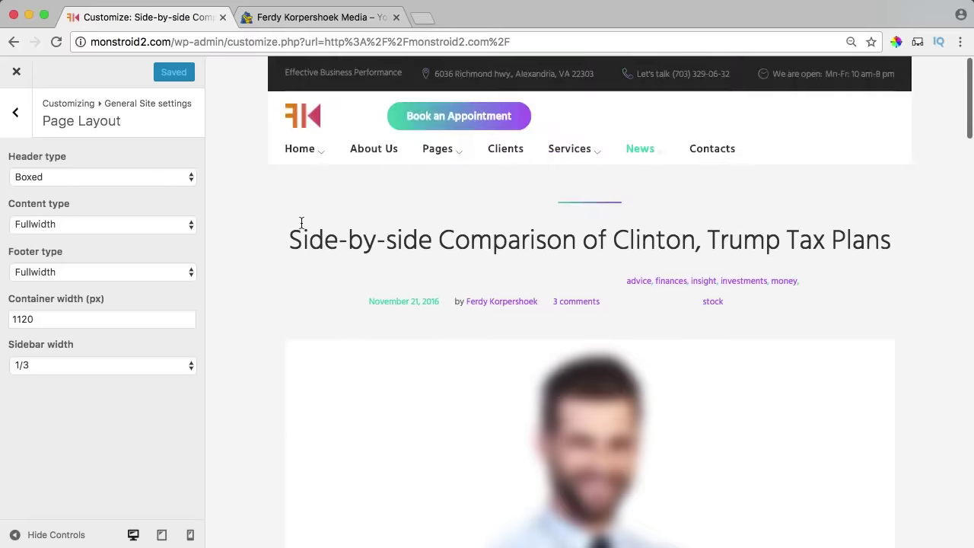
Go back to the Customizer root and open Color Scheme's Regular scheme settings.
click(17, 117)
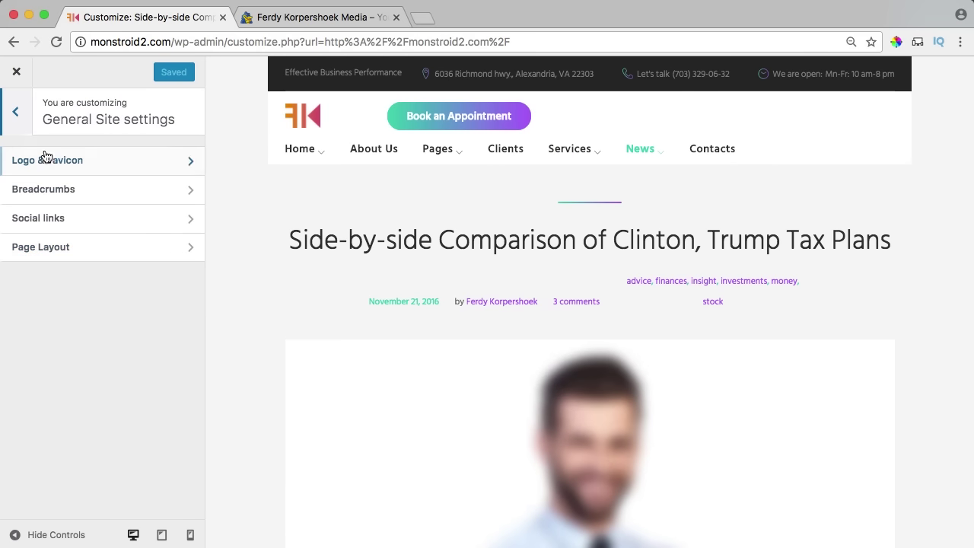
click(17, 117)
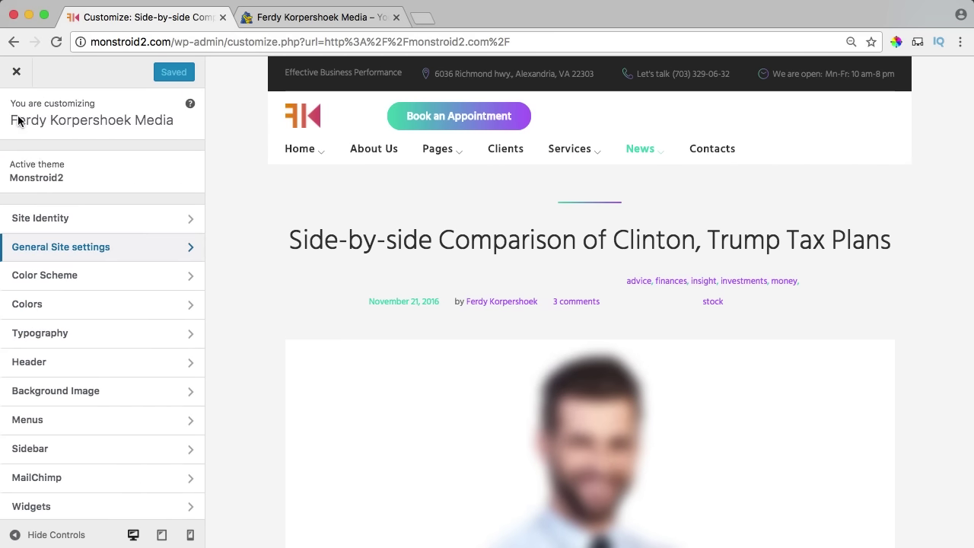
click(57, 277)
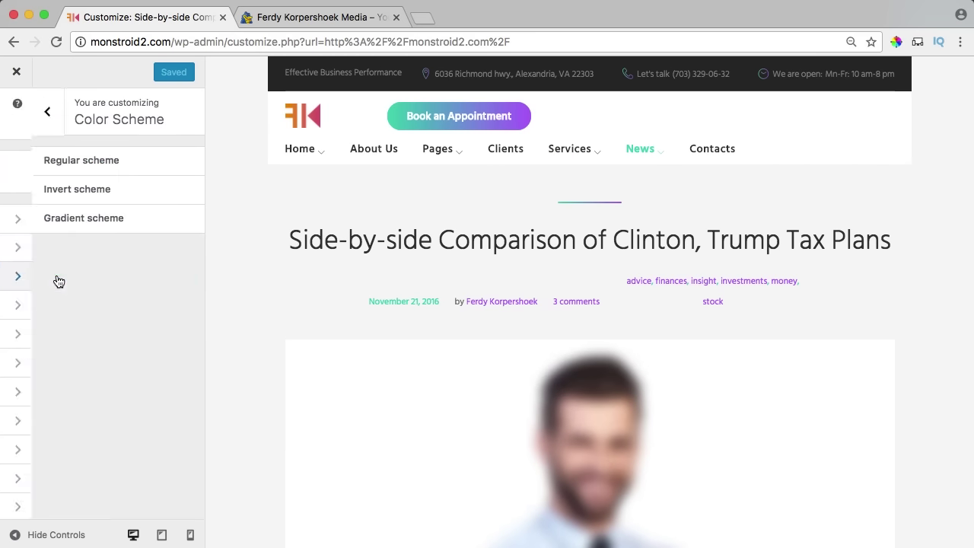
click(76, 168)
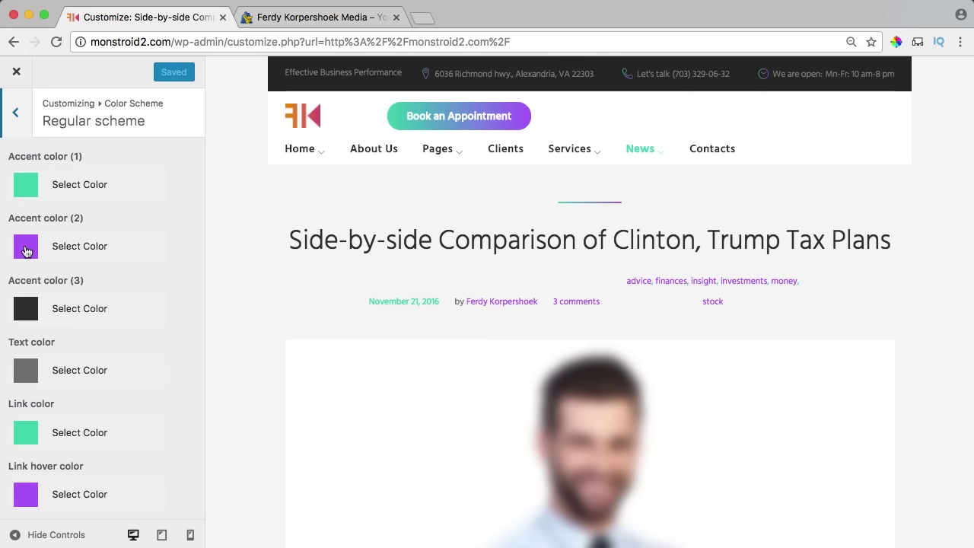
click(391, 535)
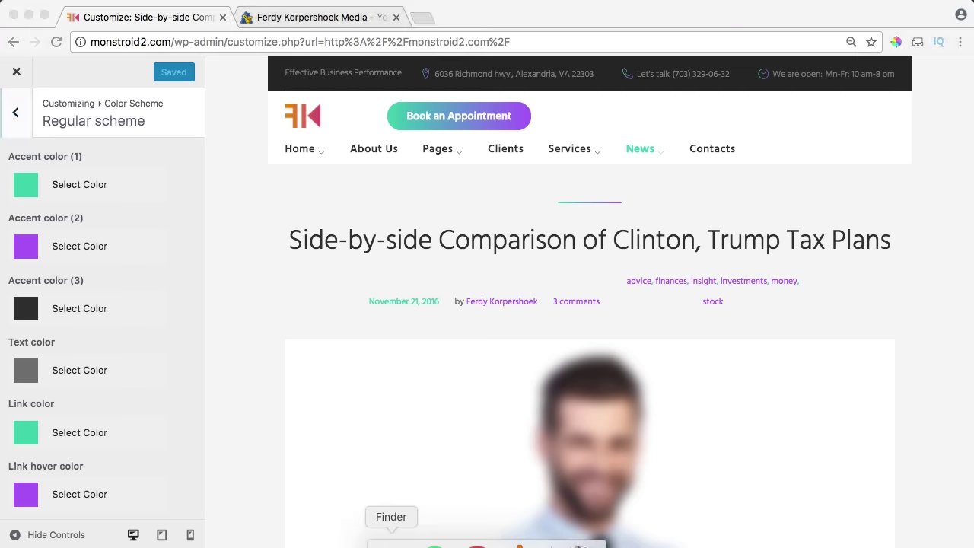
Open the Colors file from Desktop > Monstroid2 > 01. Settings and select #FF8A00.
click(437, 179)
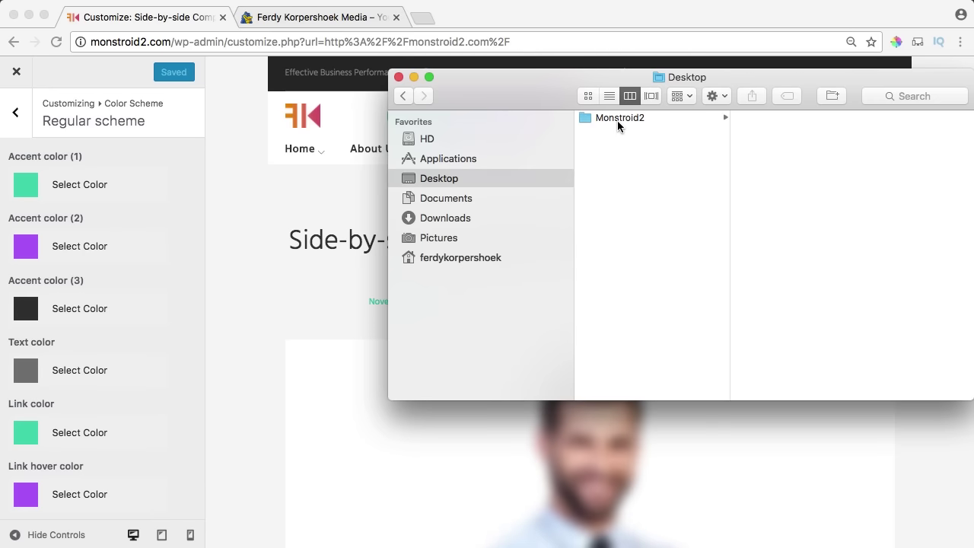
click(625, 122)
click(764, 119)
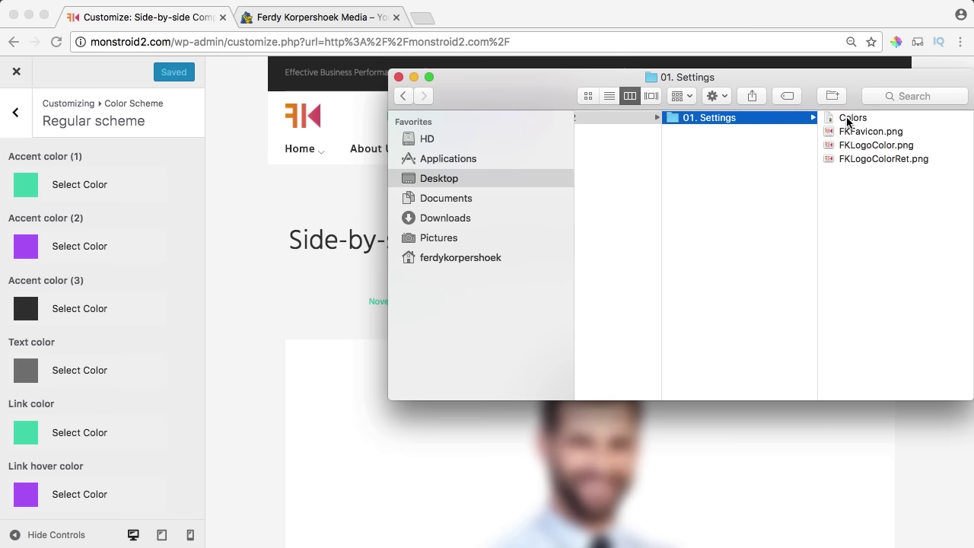
double_click(846, 122)
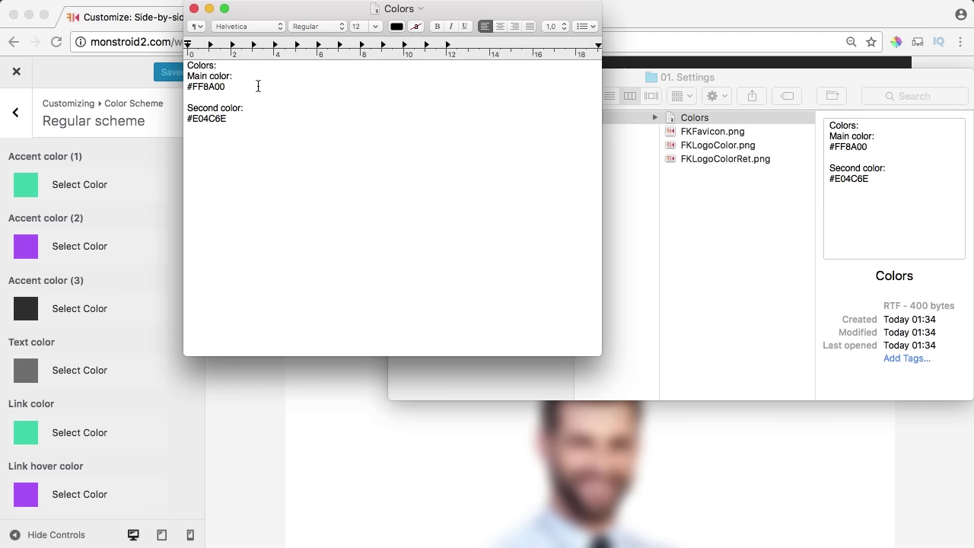
drag(212, 86, 186, 86)
key(super+c)
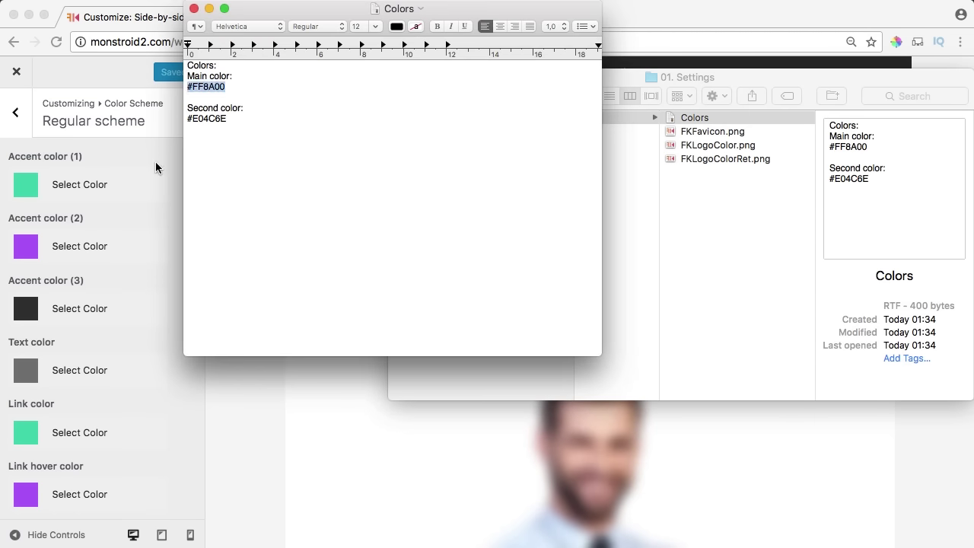
click(26, 185)
Set Accent color (1) to #FF8A00 and Accent color (2) to #E04C6E.
click(26, 185)
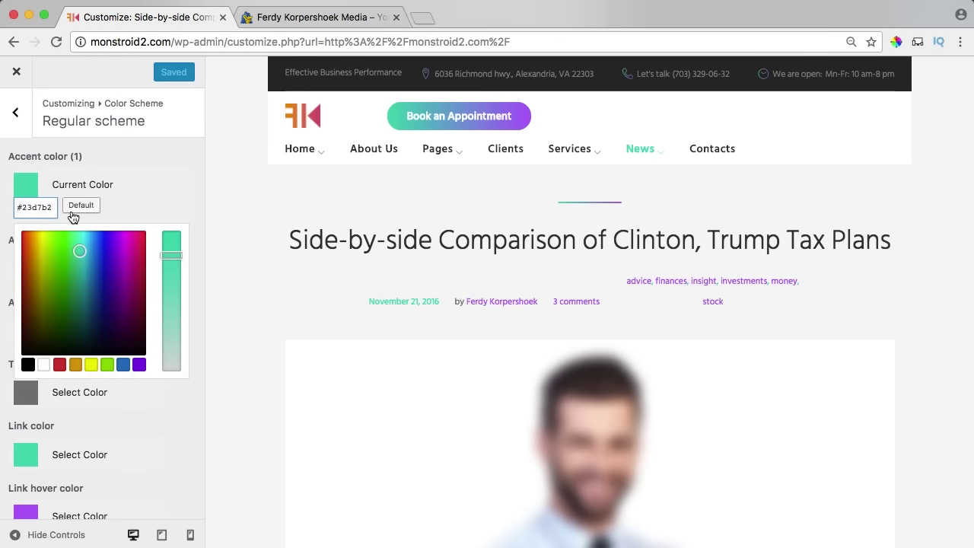
key(super+v)
click(26, 185)
key(super+Tab)
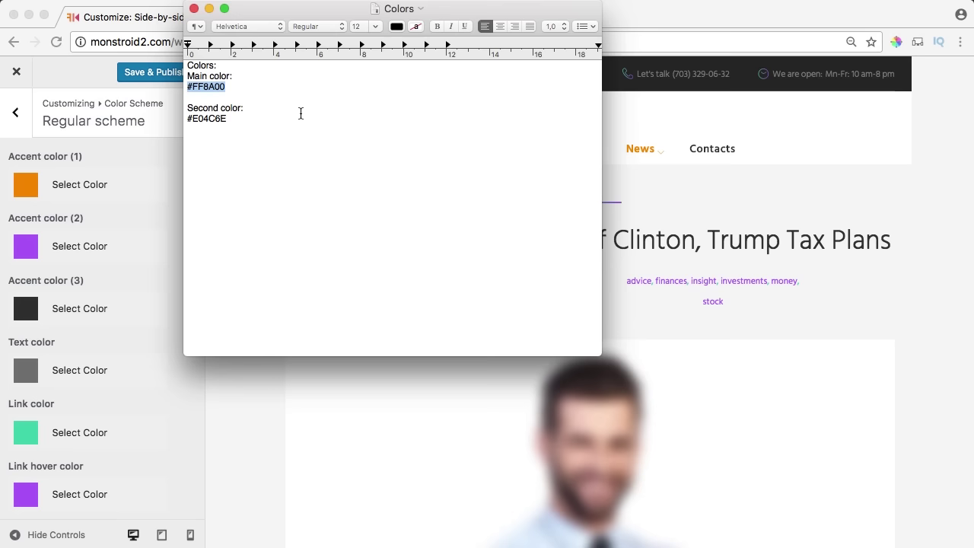
drag(248, 116, 185, 116)
key(super+c)
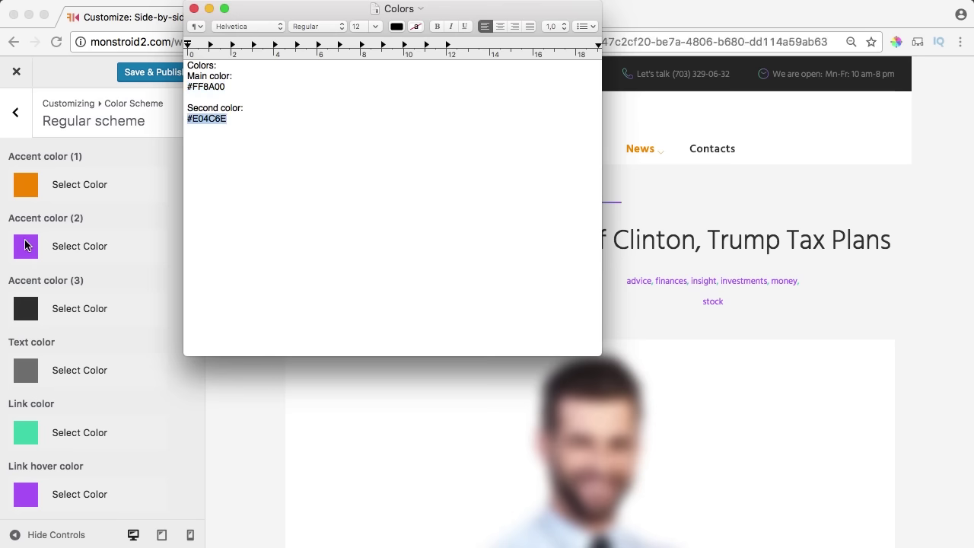
click(25, 244)
click(25, 245)
key(super+a)
key(super+v)
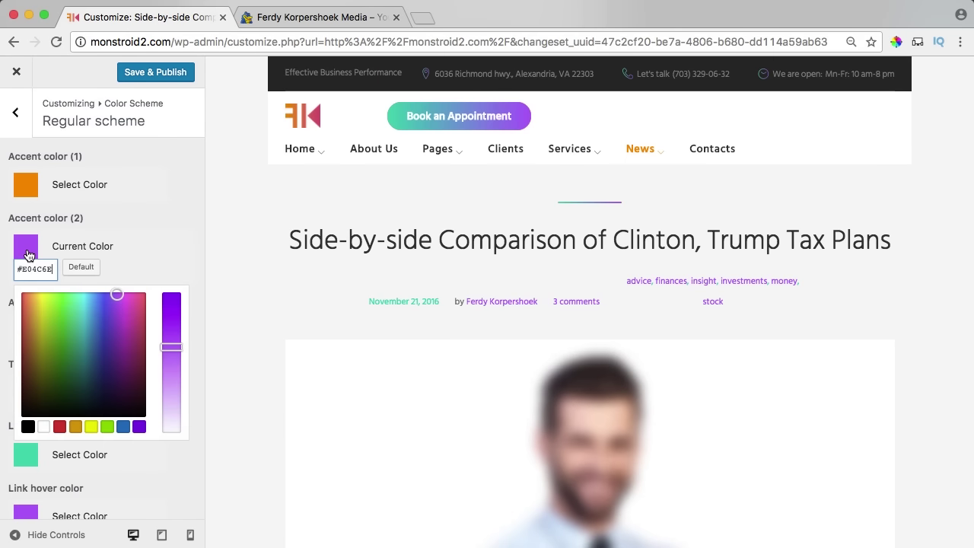
click(28, 255)
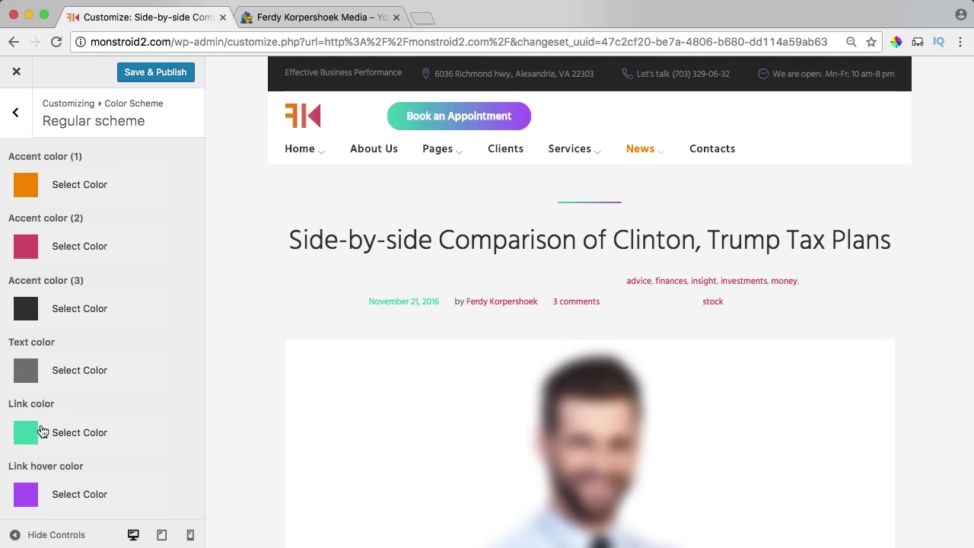
Set the Link color to orange #FF8A00.
click(28, 185)
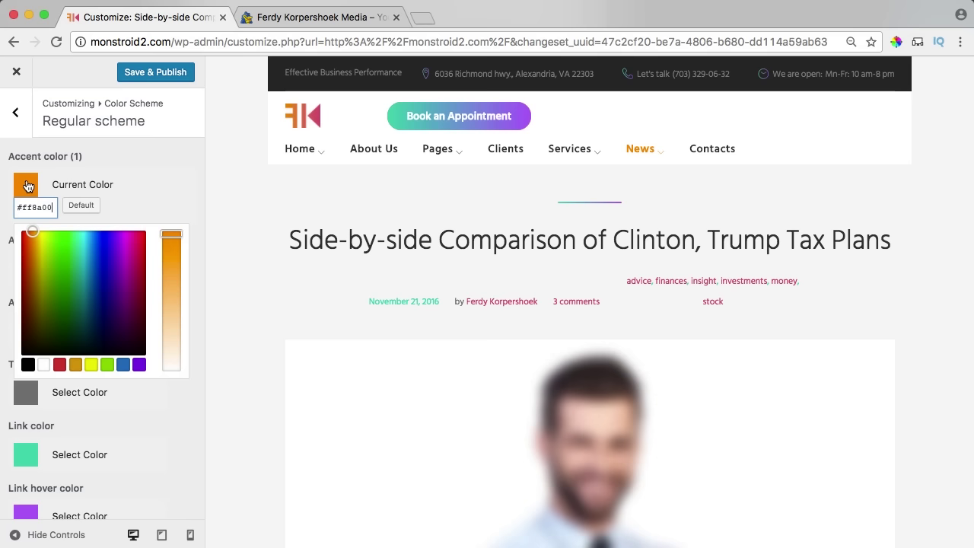
click(26, 187)
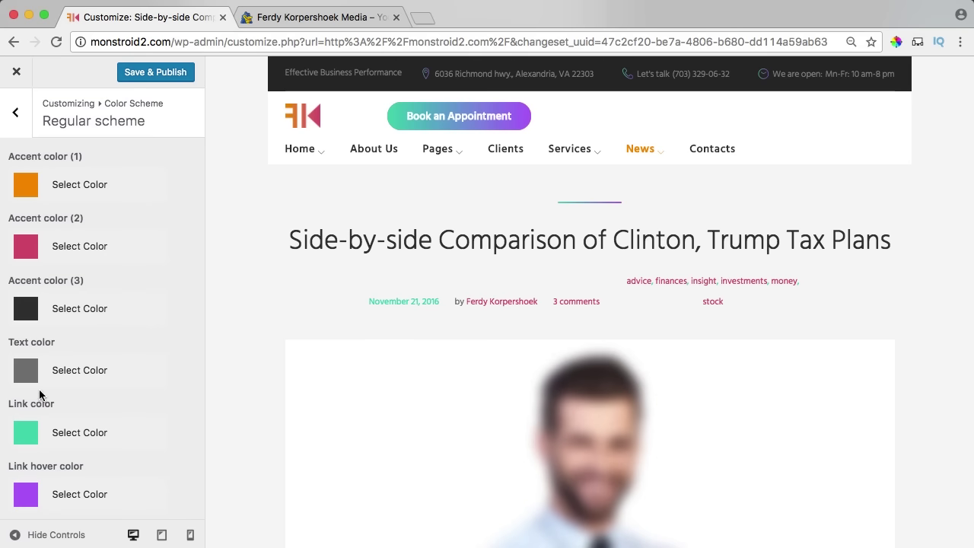
click(26, 438)
text(#ff8a00)
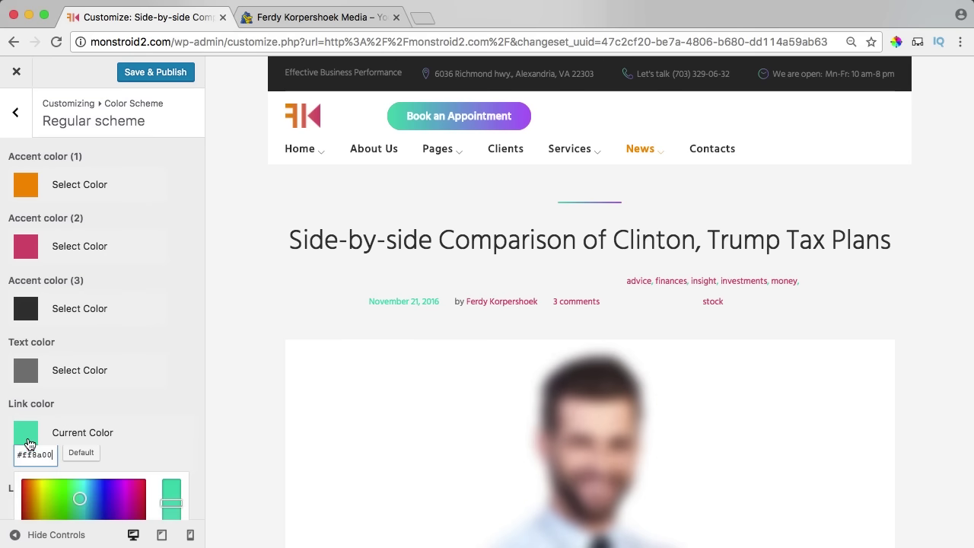
click(26, 441)
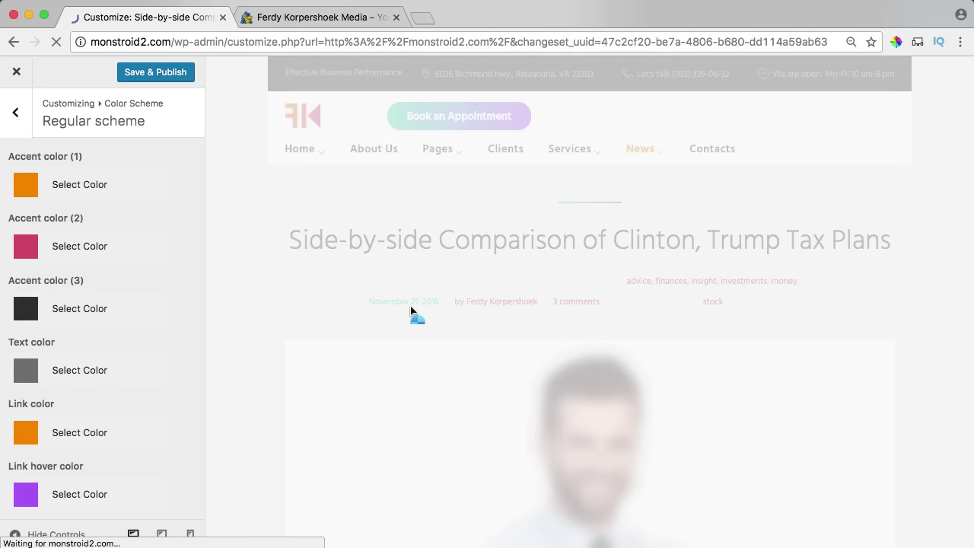
Set the Link hover color to crimson #E04C6E.
scroll(315, 276, down, 10)
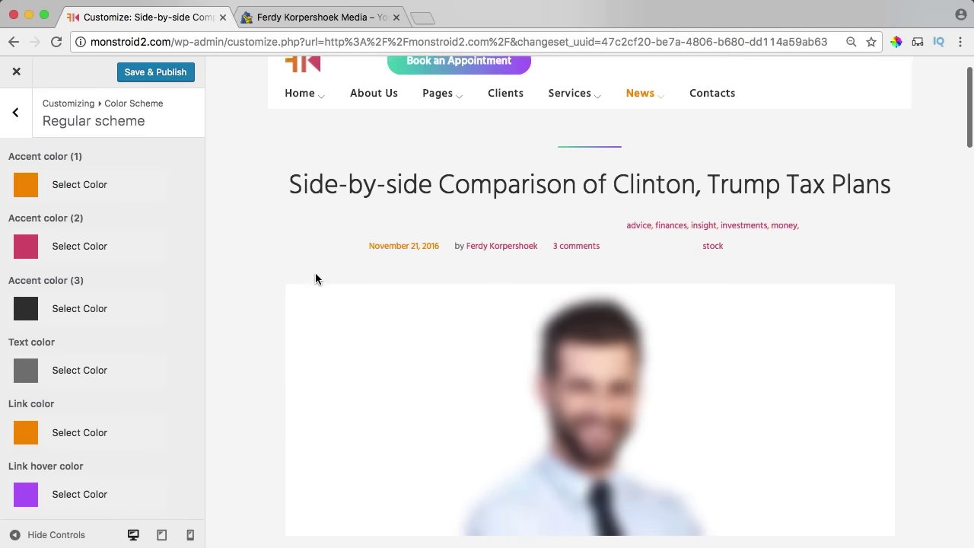
scroll(315, 276, down, 10)
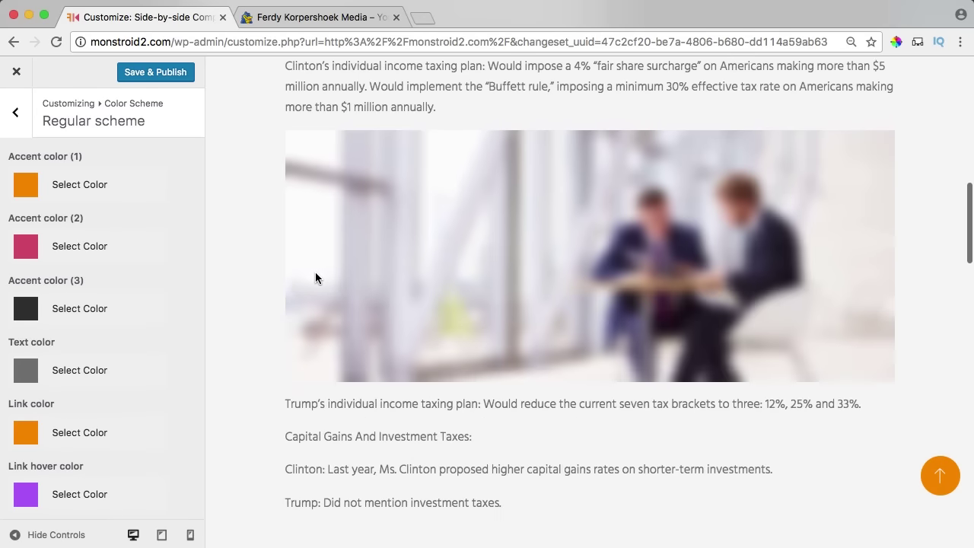
scroll(315, 277, up, 10)
scroll(132, 284, down, 1)
scroll(121, 282, down, 3)
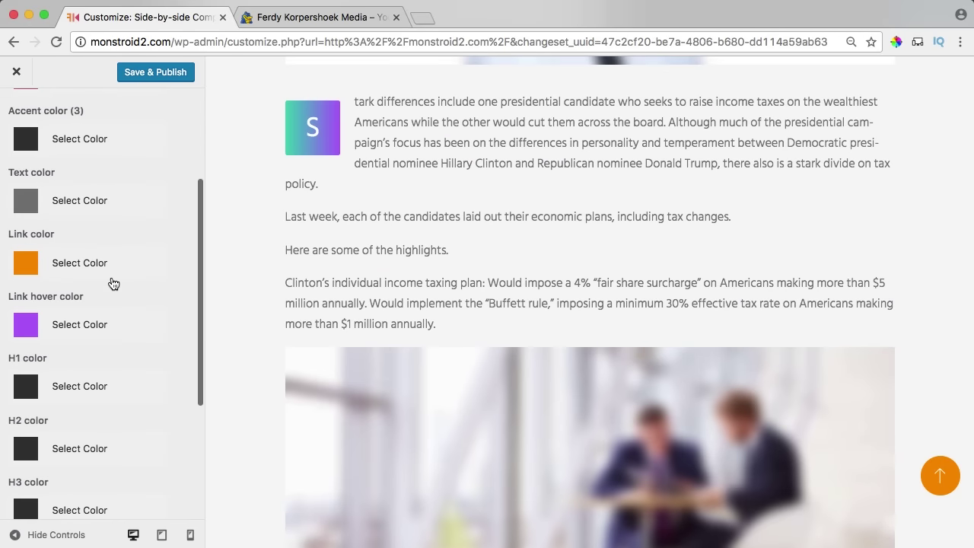
scroll(53, 272, up, 3)
click(37, 257)
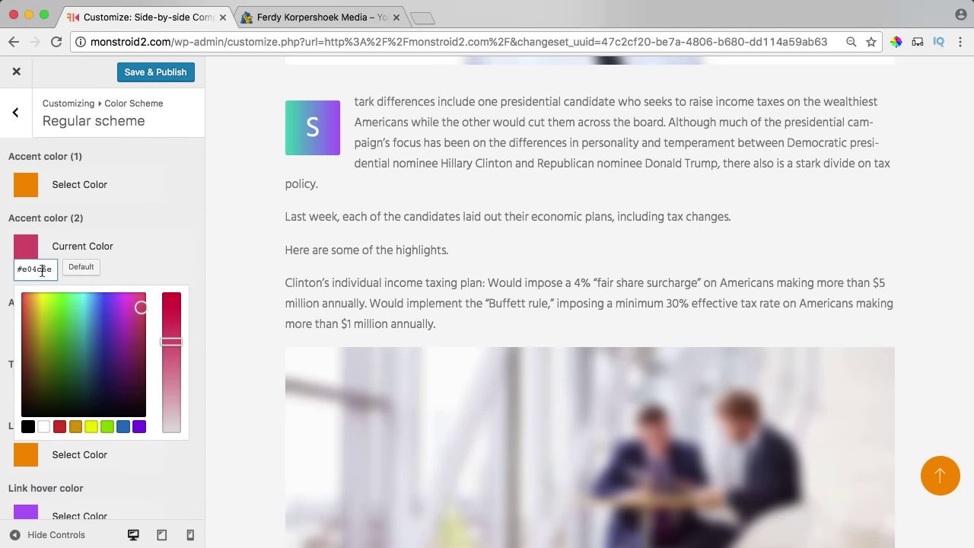
click(28, 251)
scroll(87, 254, down, 5)
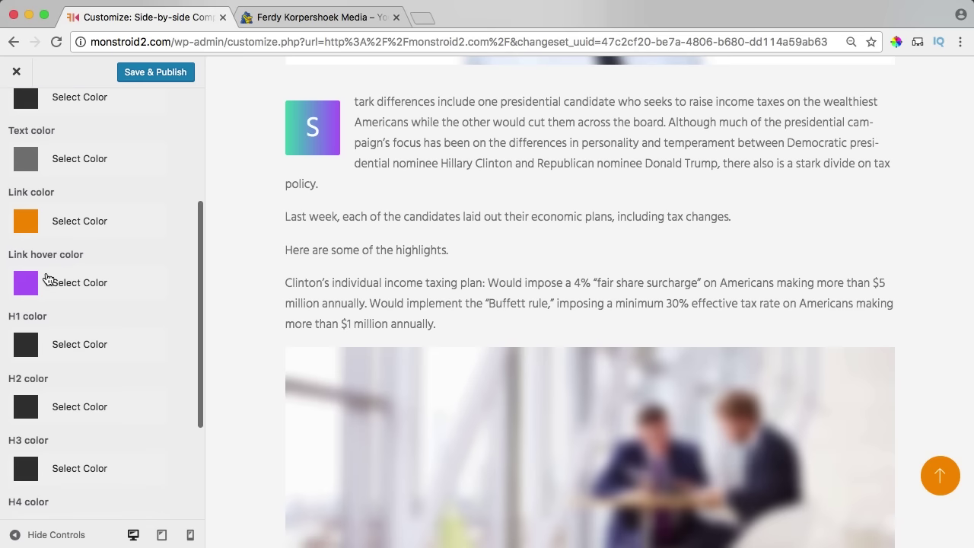
click(36, 289)
click(34, 295)
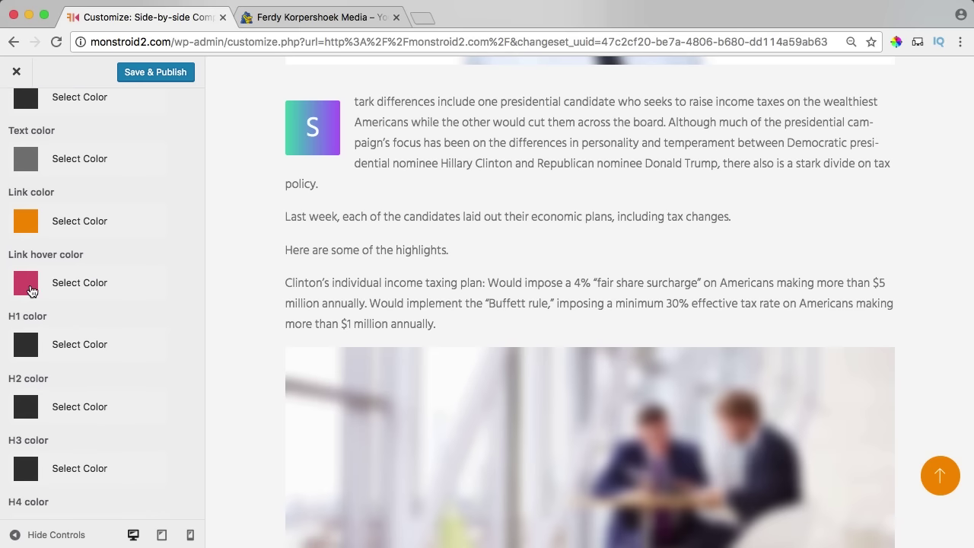
scroll(102, 263, up, 5)
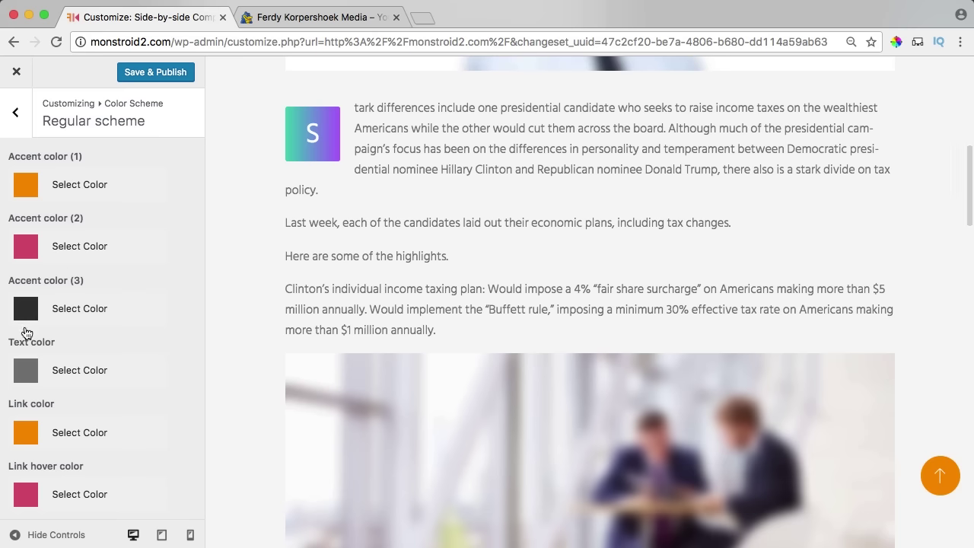
Darken the Text color to #424242 and recheck Accent color (1).
click(24, 376)
scroll(30, 426, down, 2)
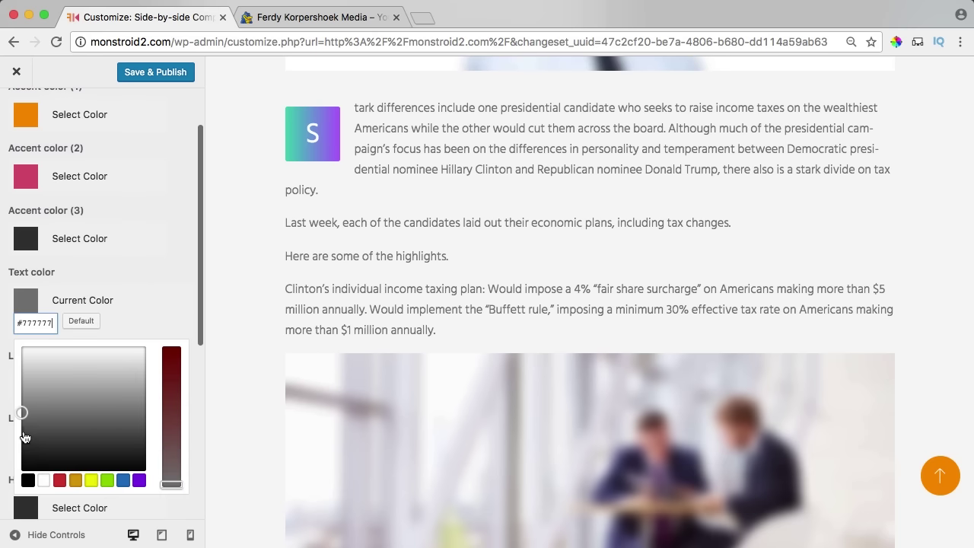
drag(24, 409, 21, 439)
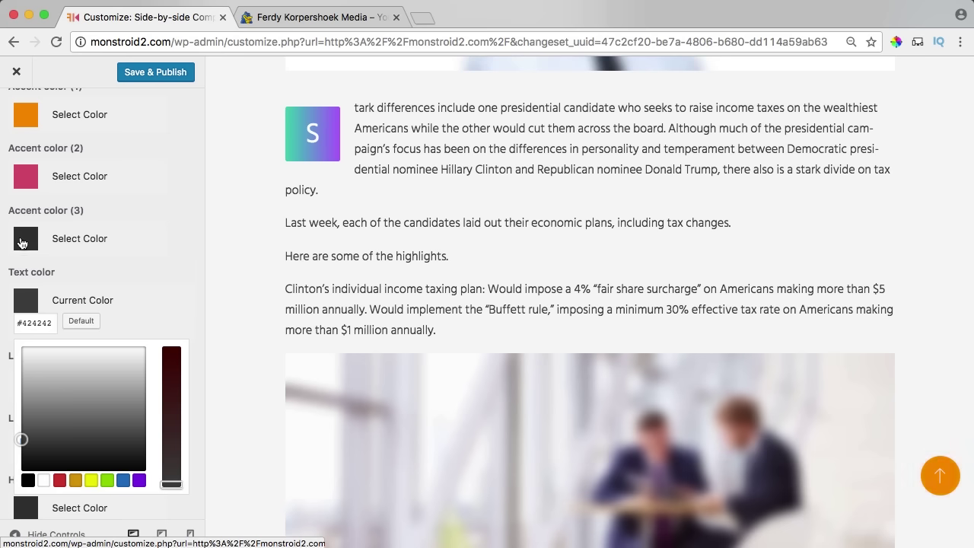
click(28, 304)
scroll(69, 266, up, 3)
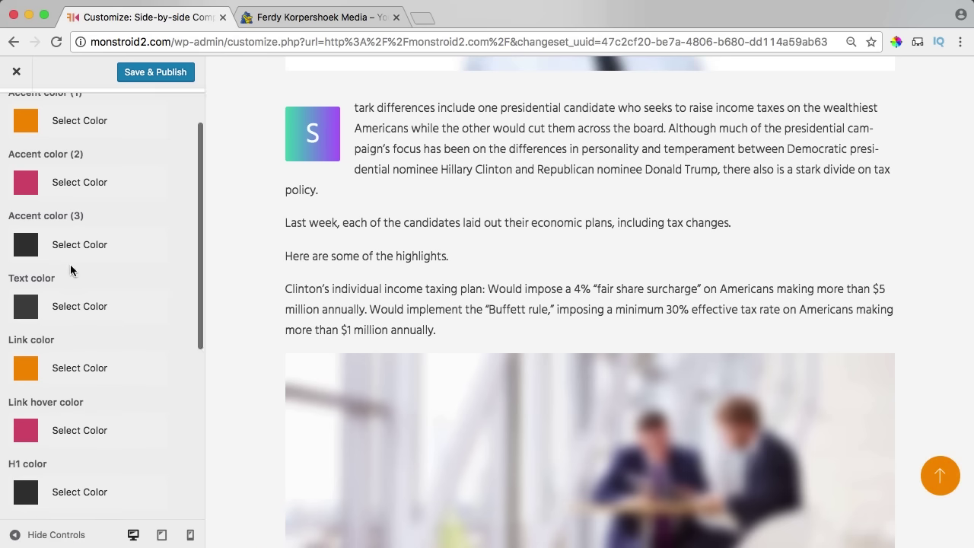
click(26, 185)
key(super+c)
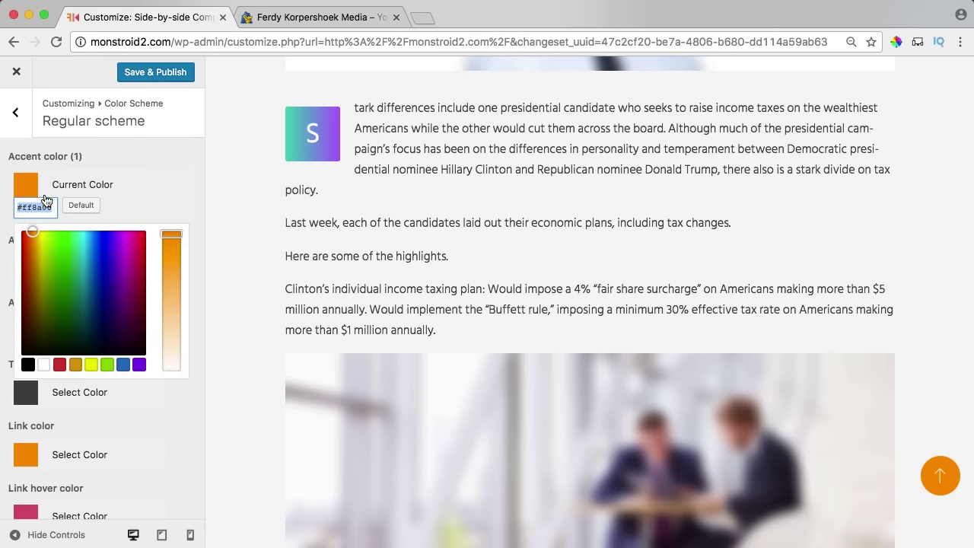
click(32, 191)
scroll(685, 234, up, 10)
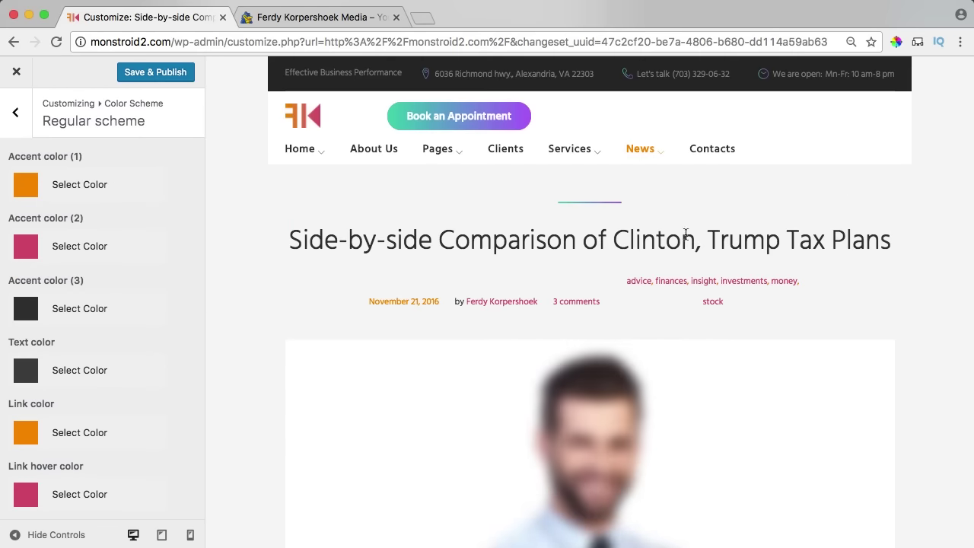
Show the home page preview and set H1, H2 and H3 colours to orange.
click(300, 151)
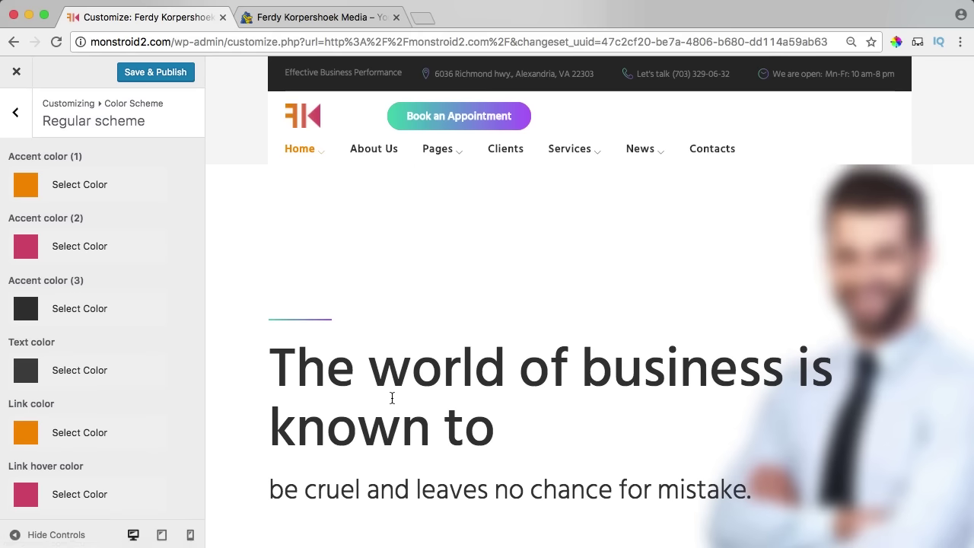
scroll(99, 341, down, 10)
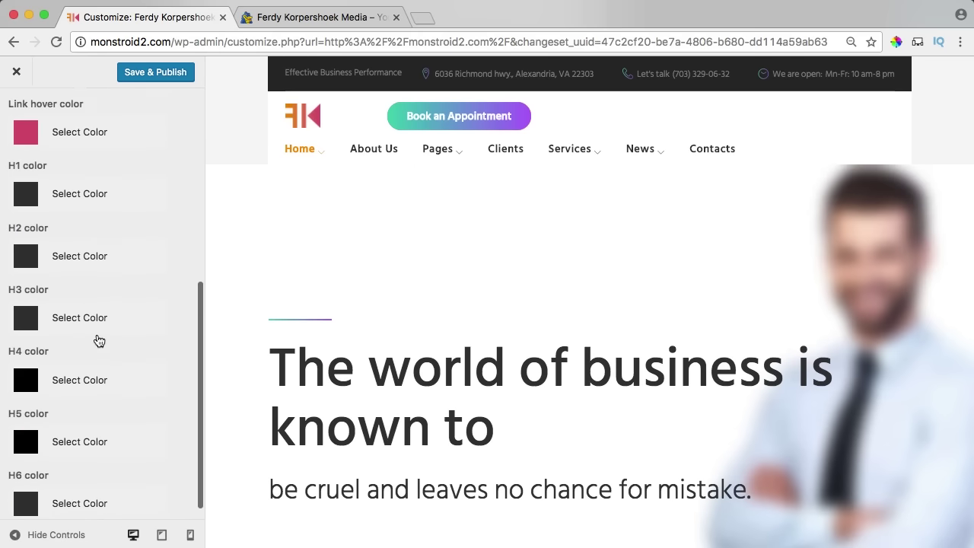
click(26, 179)
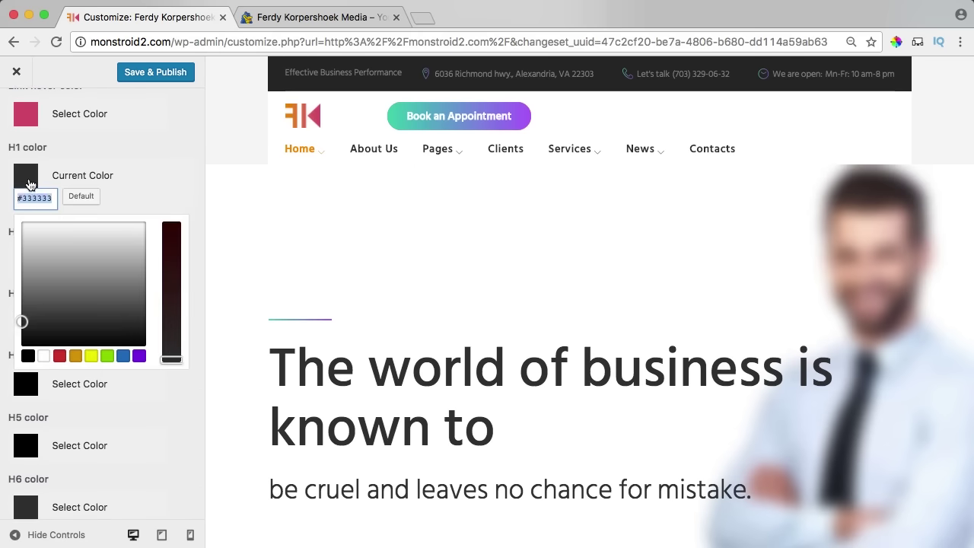
key(ctrl+v)
click(29, 180)
click(35, 249)
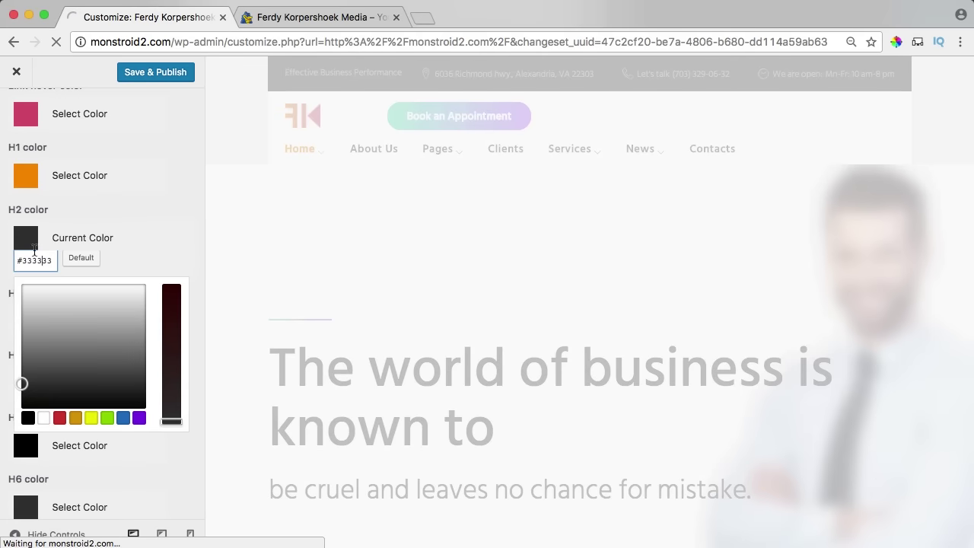
click(29, 243)
click(26, 298)
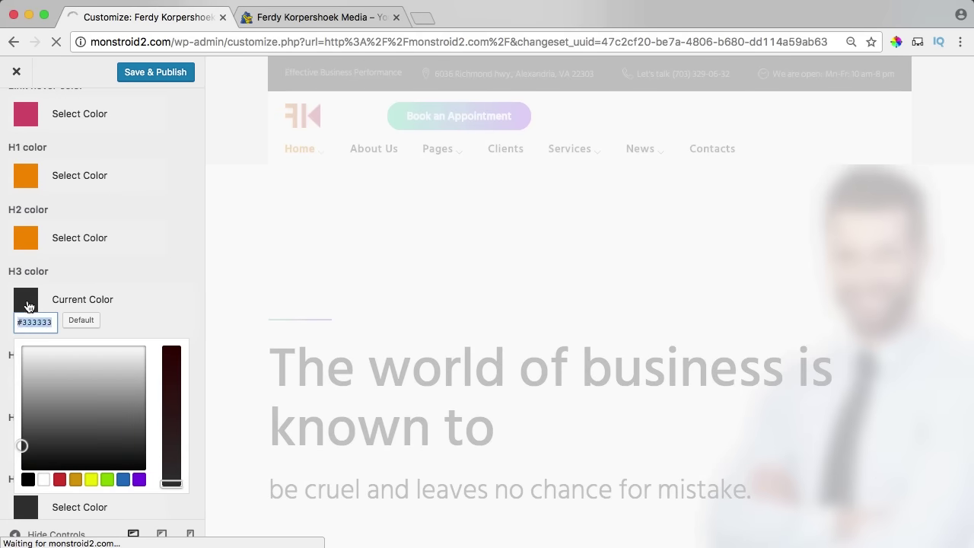
key(ctrl+v)
click(26, 302)
click(26, 364)
Set the H4, H5 and H6 heading colours to orange as well.
click(46, 387)
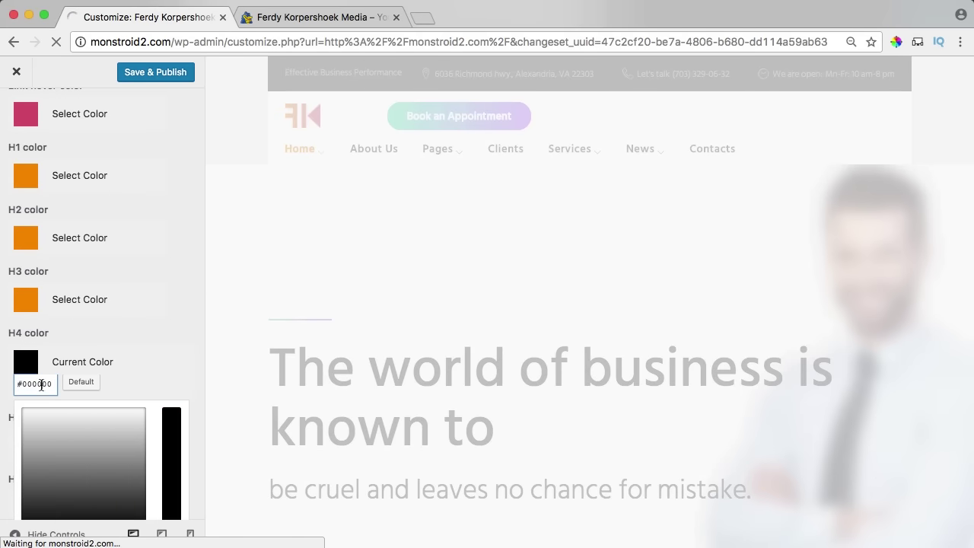
click(27, 365)
click(27, 423)
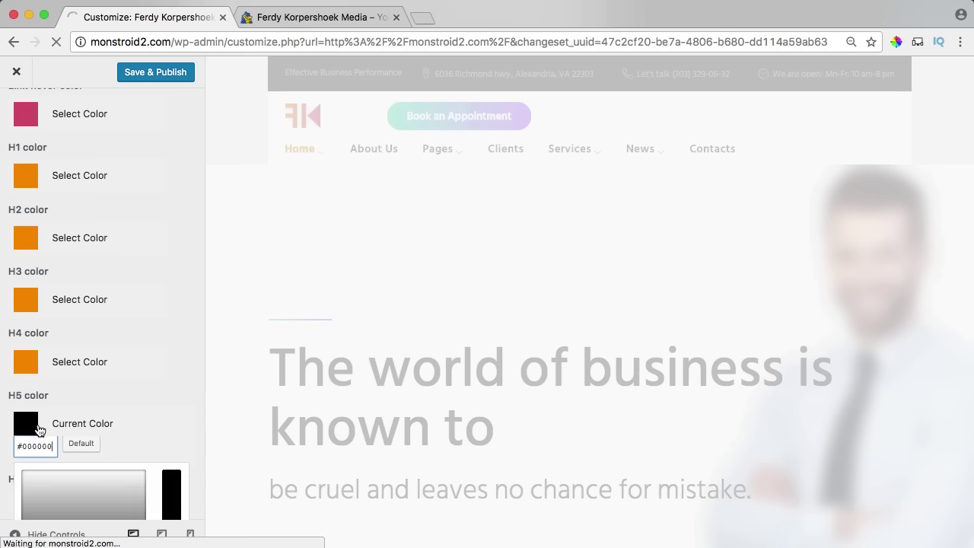
click(38, 449)
click(33, 437)
click(30, 447)
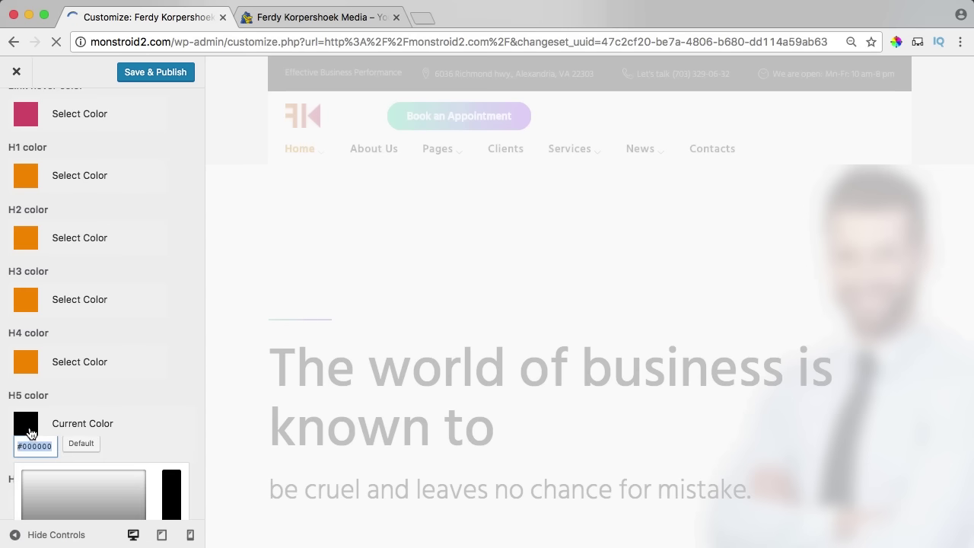
click(29, 430)
click(26, 491)
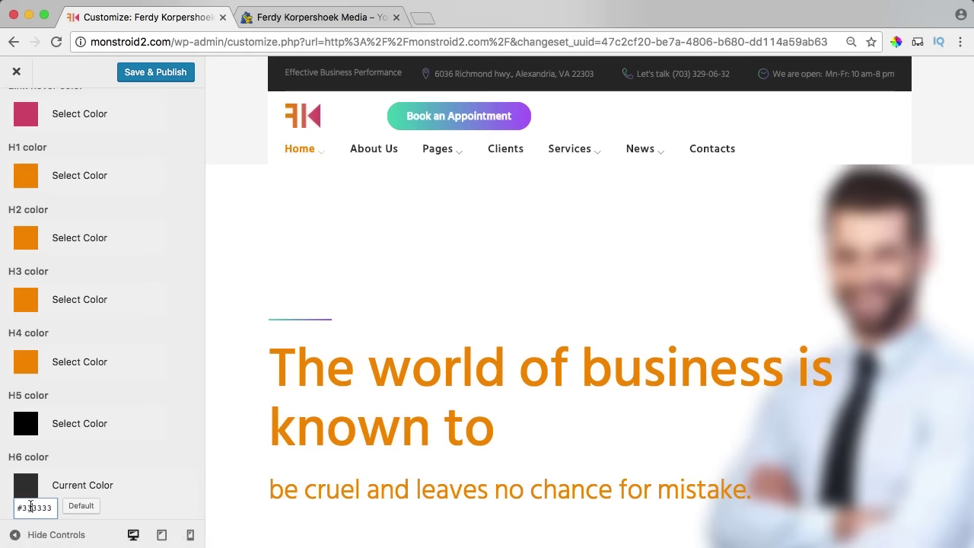
click(26, 423)
click(38, 447)
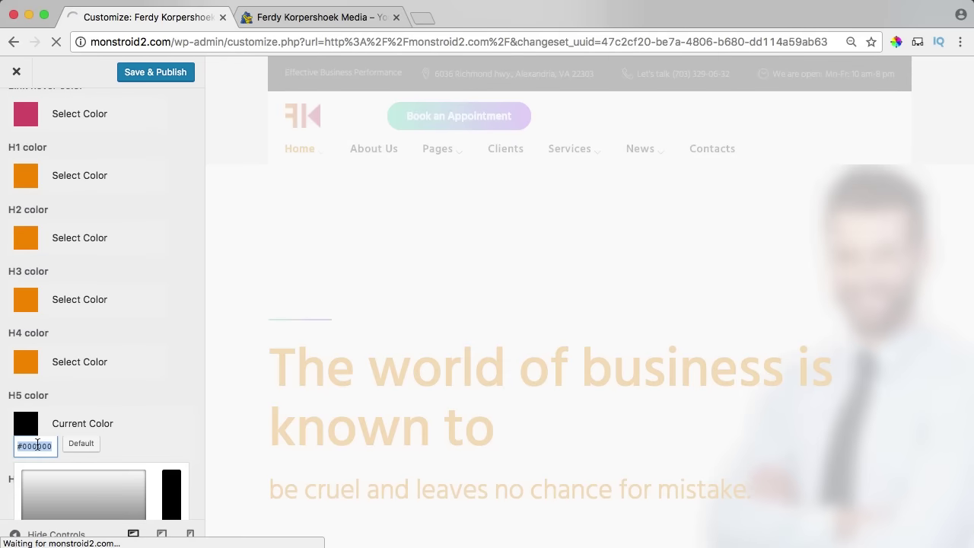
key(super+v)
click(26, 423)
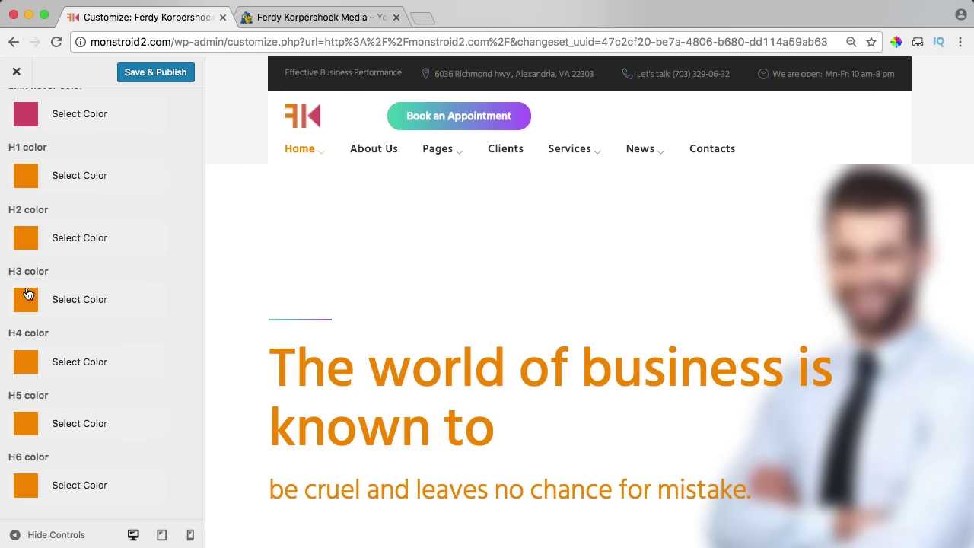
Review the orange heading colours across the reloaded home page preview.
scroll(459, 272, down, 10)
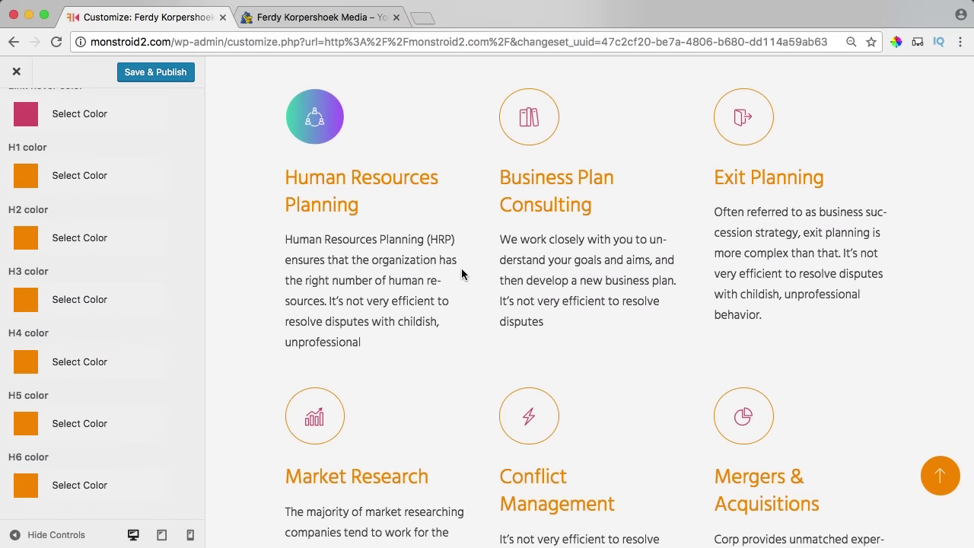
scroll(461, 271, down, 5)
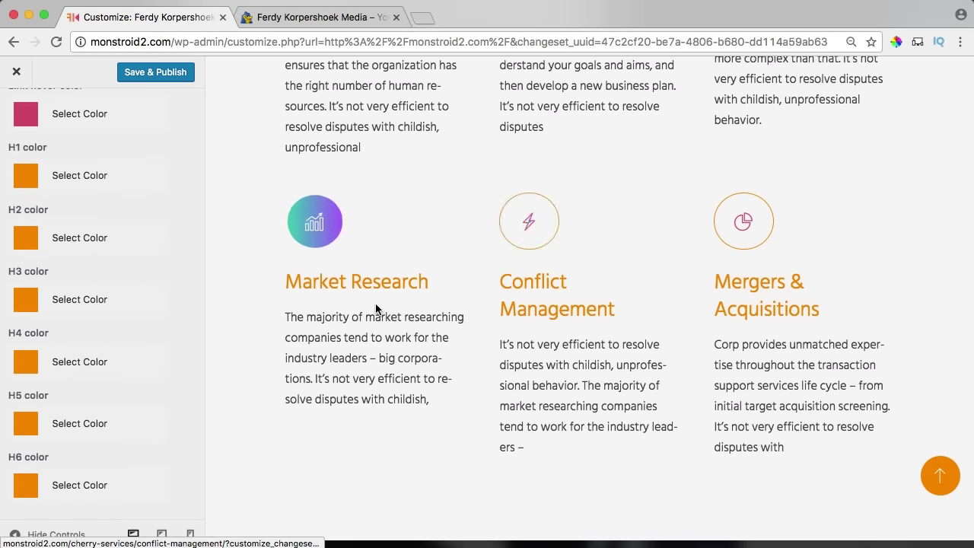
scroll(379, 308, down, 5)
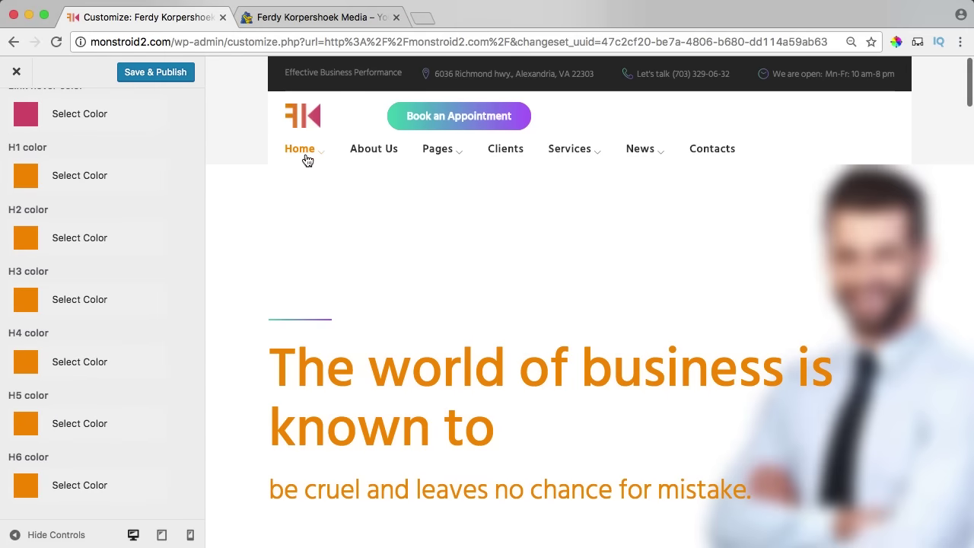
mouse_move(304, 159)
click(366, 261)
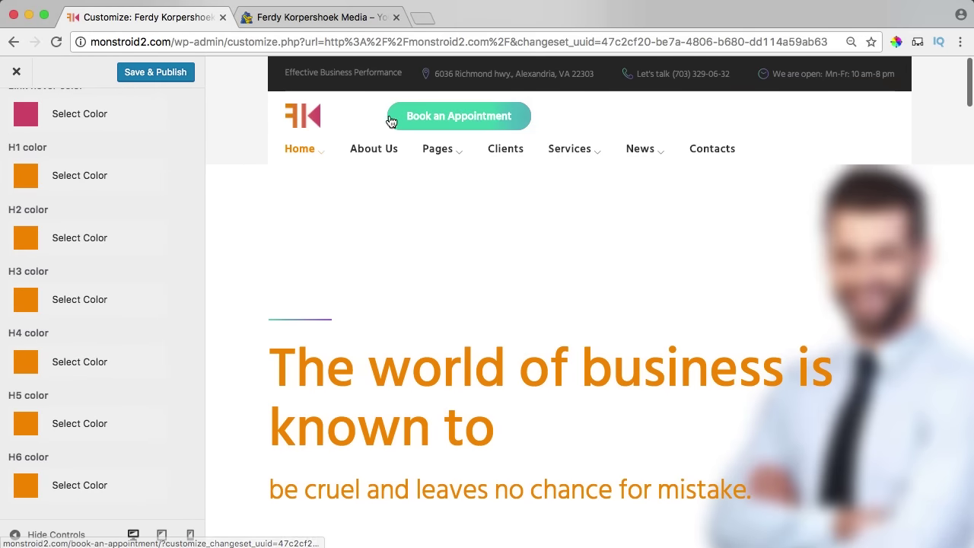
scroll(460, 246, down, 8)
scroll(461, 228, up, 8)
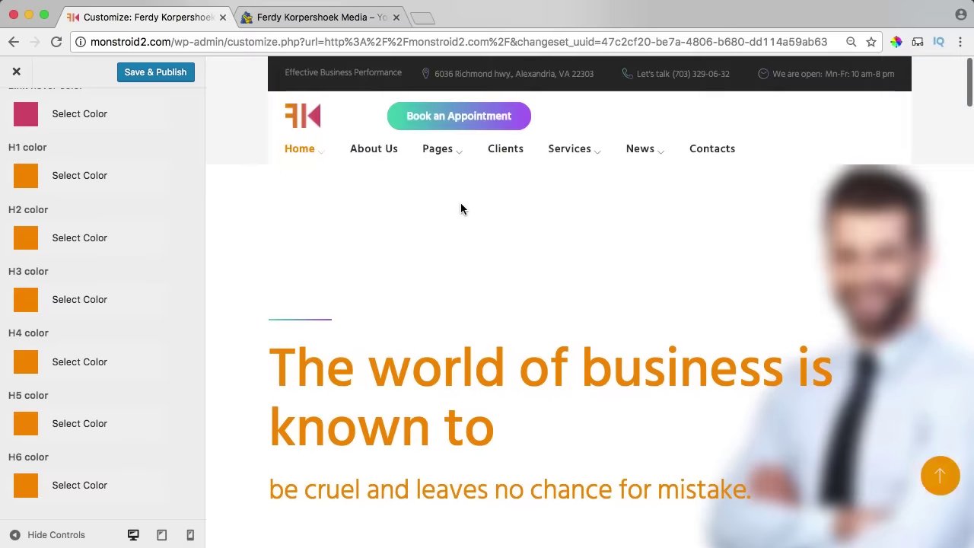
scroll(569, 332, down, 20)
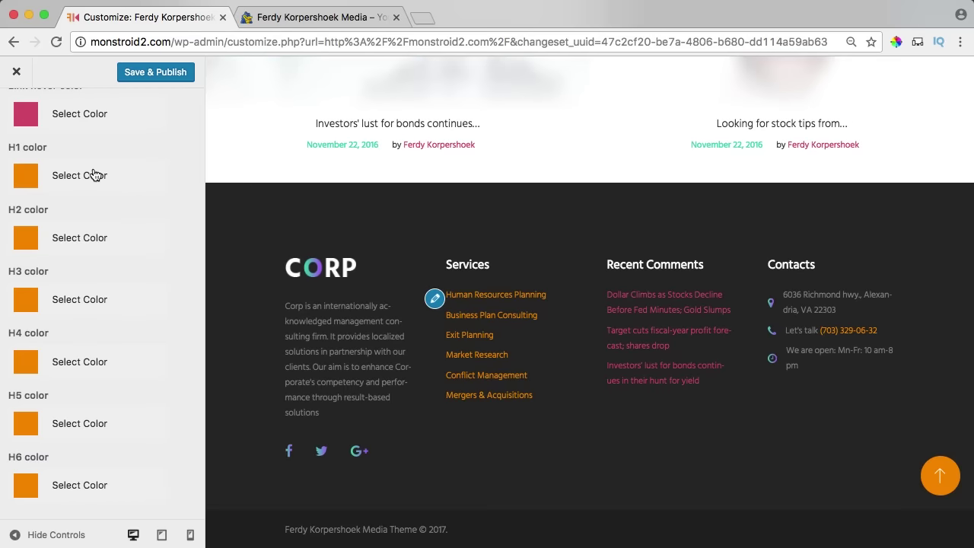
Publish the orange heading colours and return to the colour scheme list.
click(147, 72)
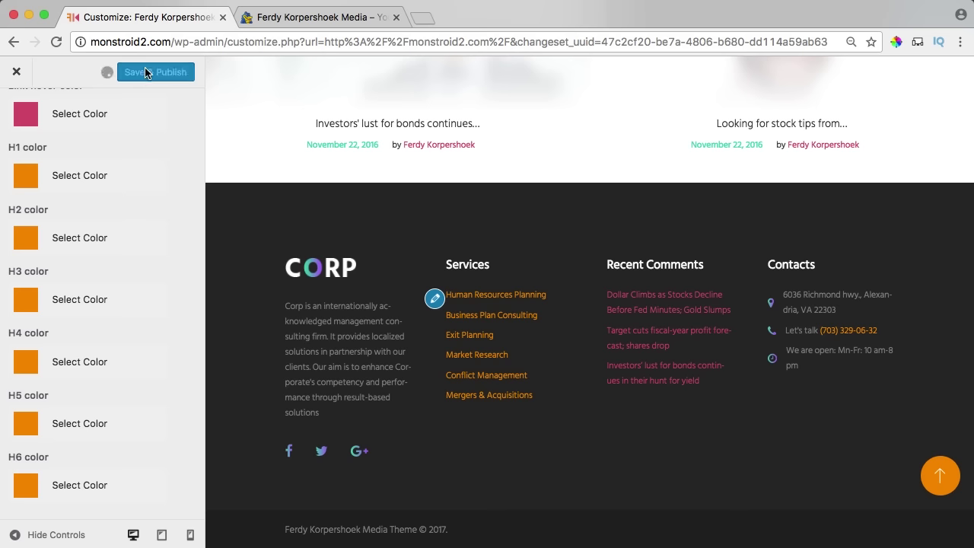
scroll(30, 129, up, 2)
click(13, 116)
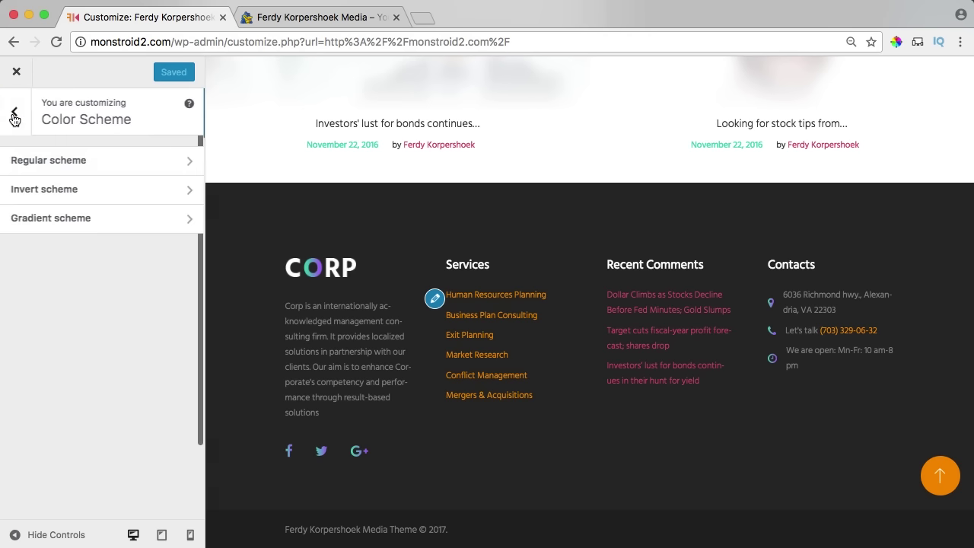
Set Gradient scheme Color (1) to orange #FF8A00.
click(67, 220)
click(25, 190)
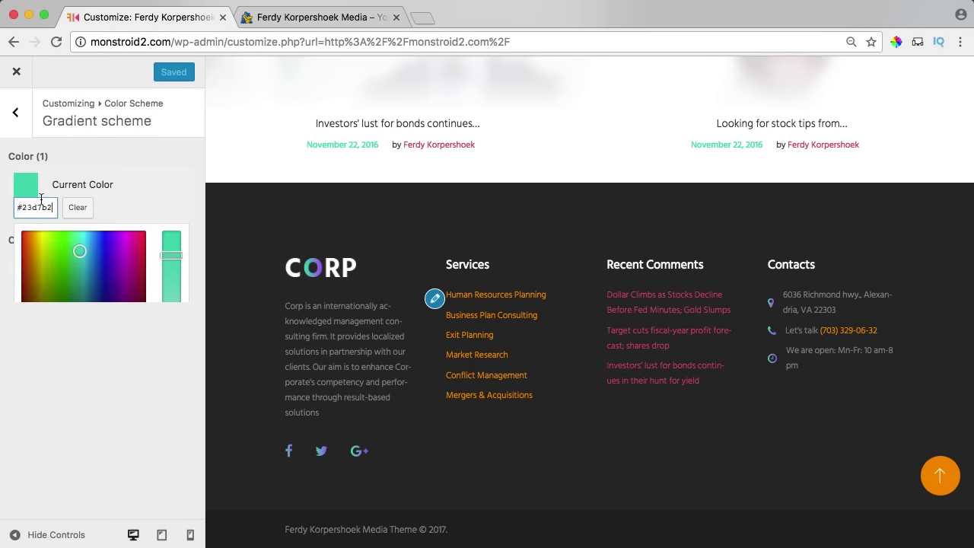
text(#ff9a00)
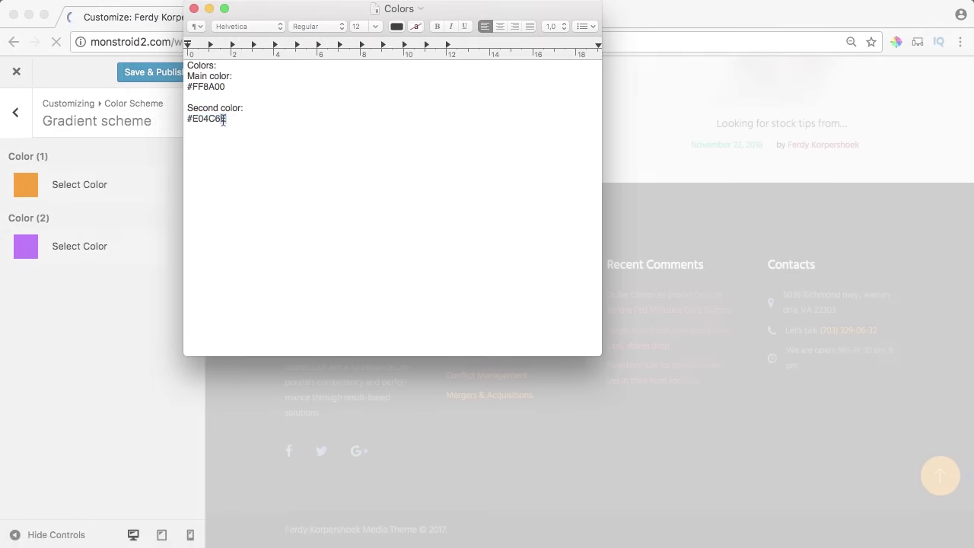
Set Gradient Color (2) to crimson #E04C6E, publish, and view the live homepage.
double_click(202, 117)
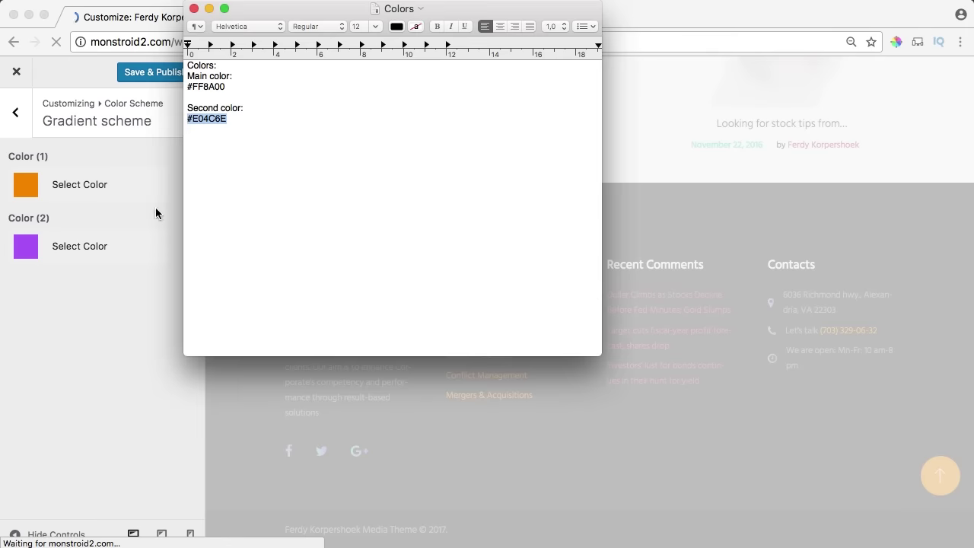
click(57, 287)
click(31, 255)
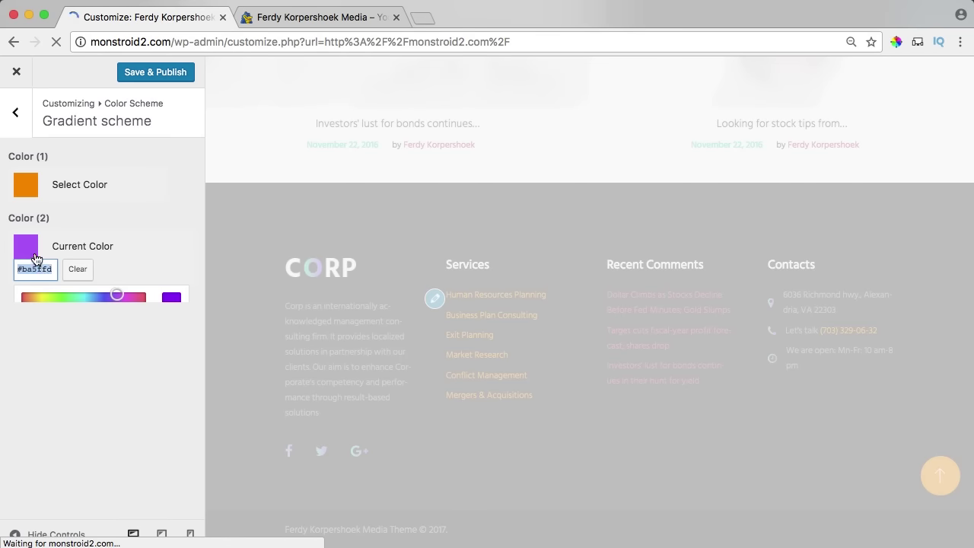
key(super+v)
click(32, 253)
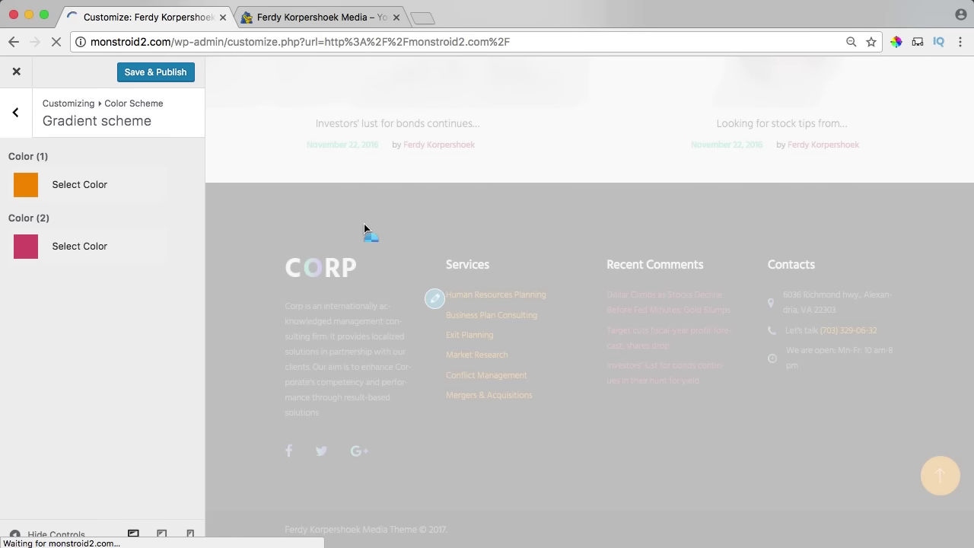
click(148, 73)
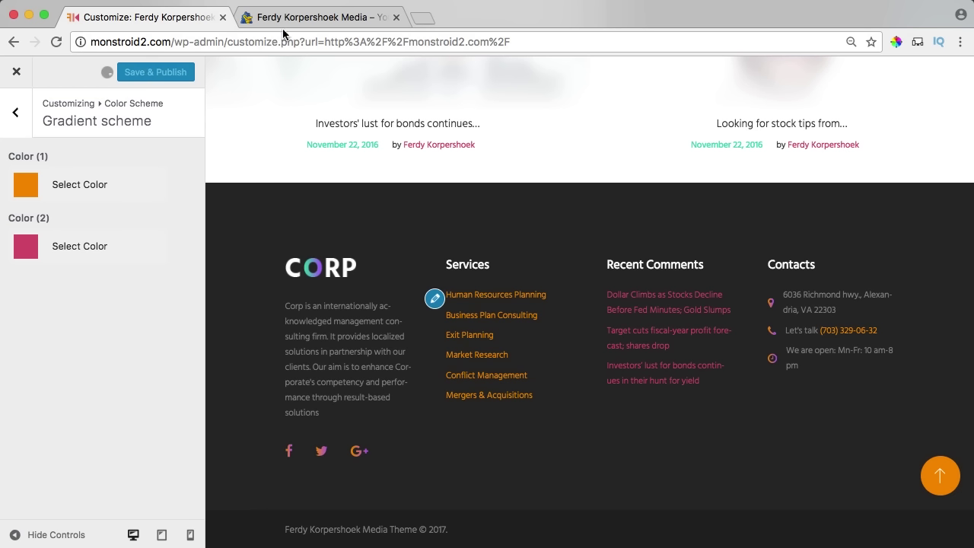
click(304, 16)
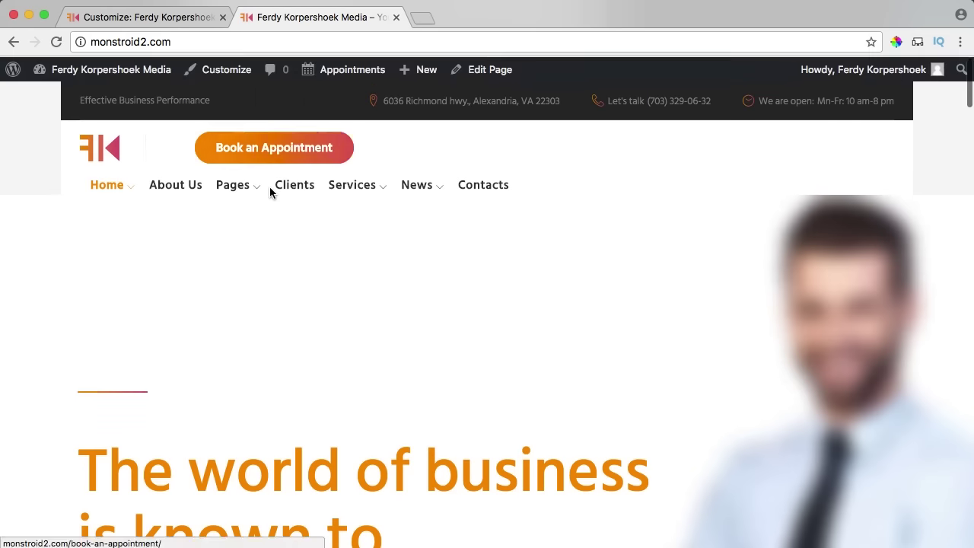
Scroll the live homepage down to the footer, then jump back to the top.
scroll(269, 186, down, 3)
scroll(269, 192, down, 6)
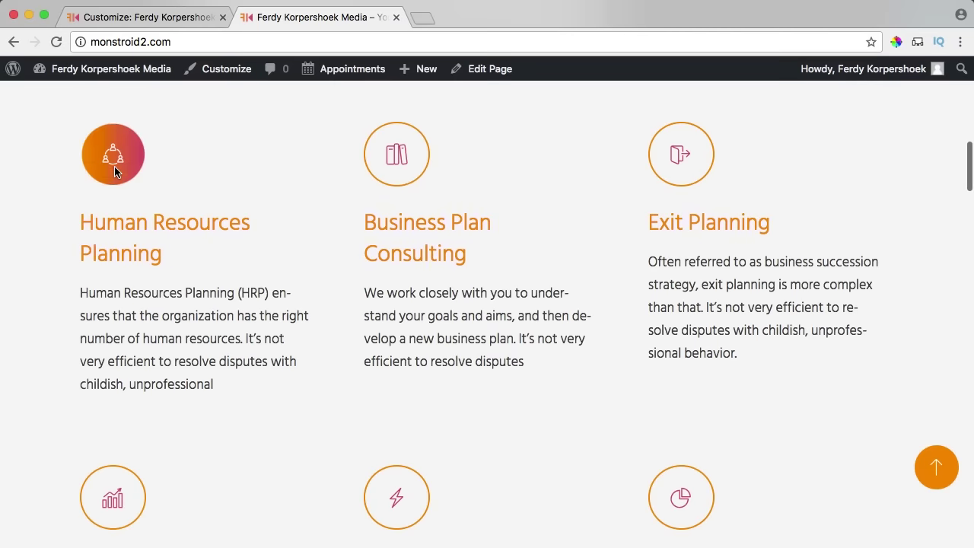
scroll(471, 365, down, 6)
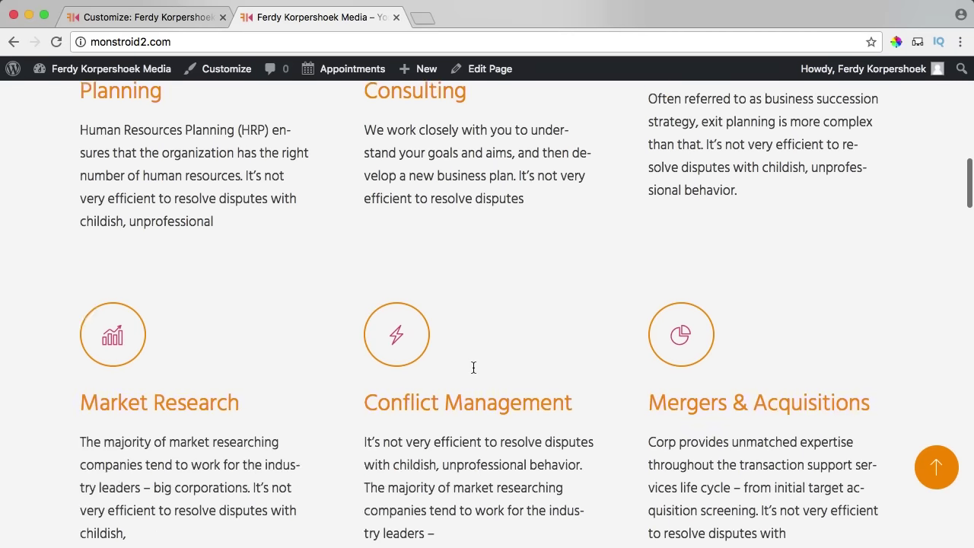
scroll(474, 338, down, 4)
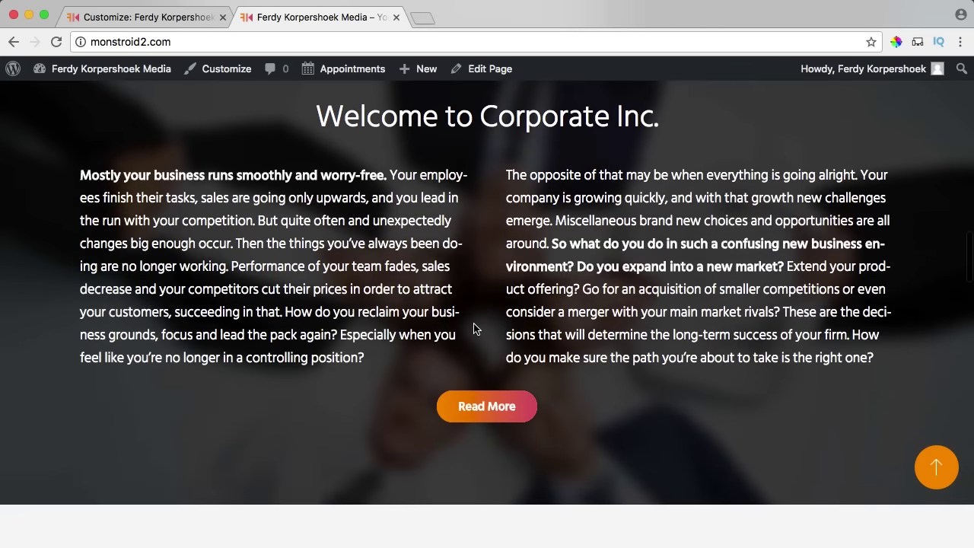
scroll(455, 302, up, 20)
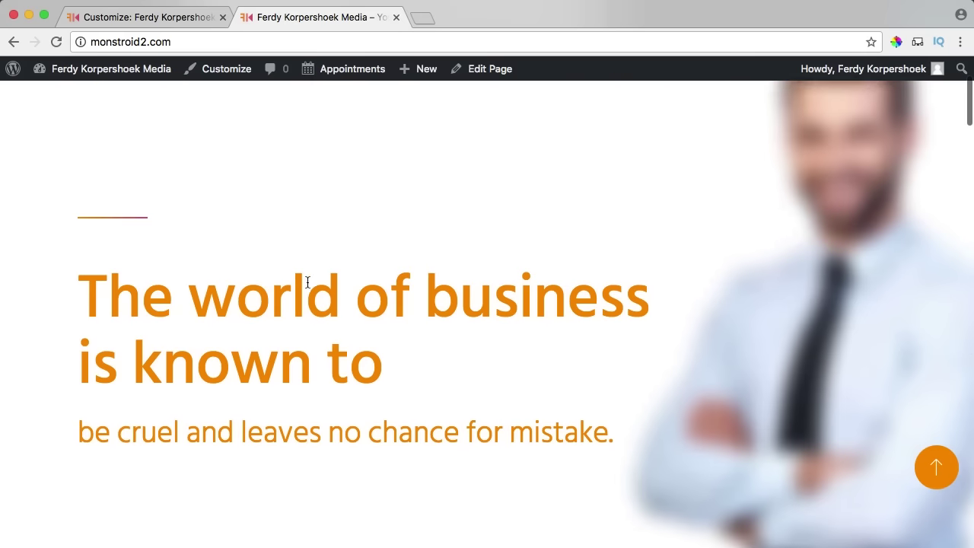
scroll(381, 332, down, 6)
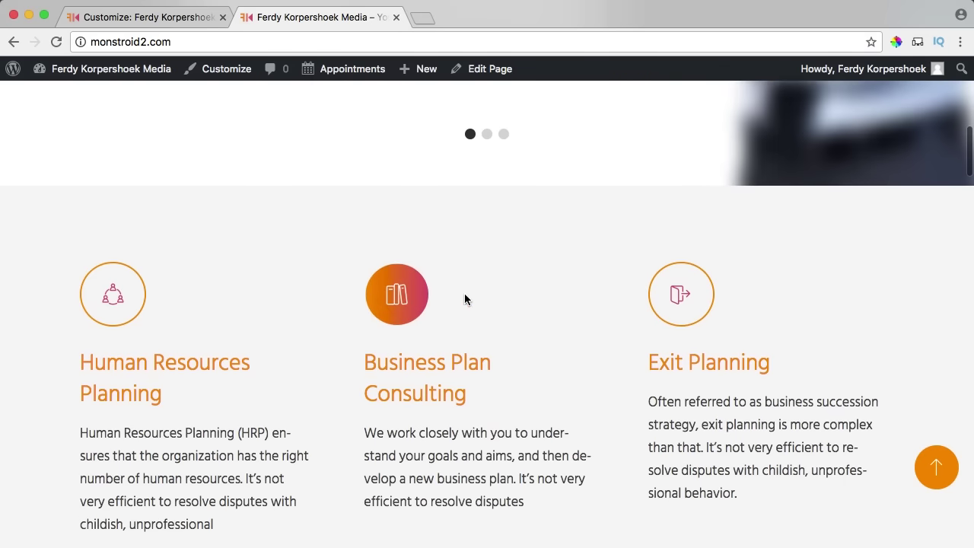
scroll(464, 295, down, 2)
scroll(464, 296, down, 4)
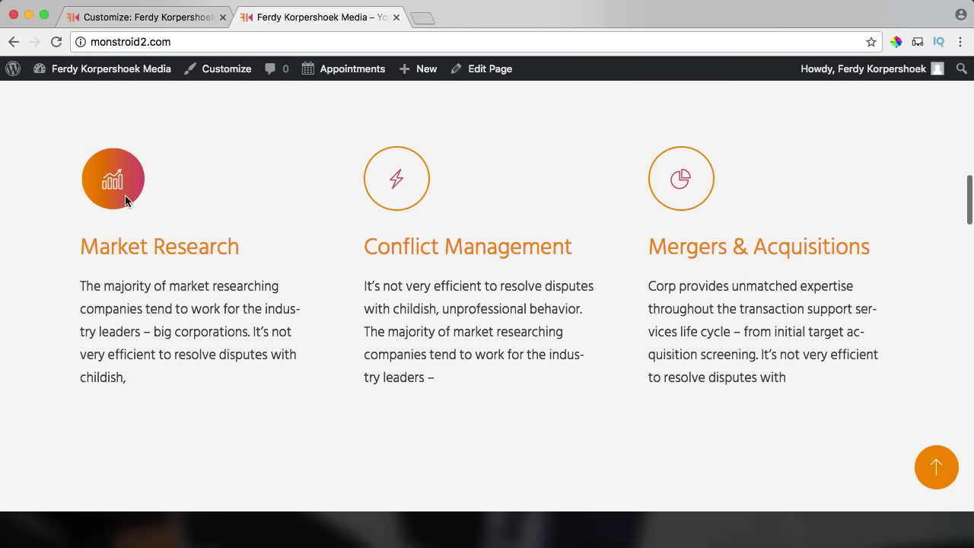
scroll(506, 253, down, 11)
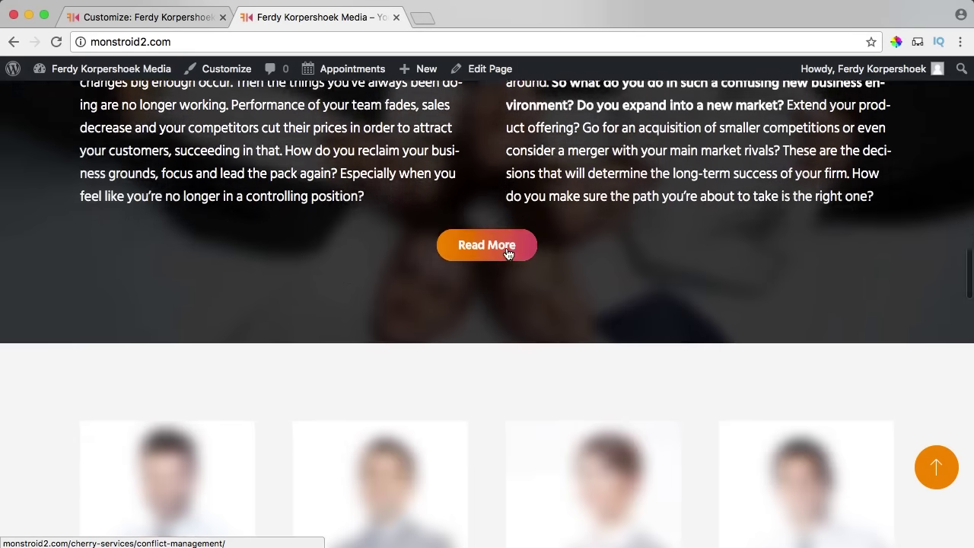
scroll(509, 253, down, 6)
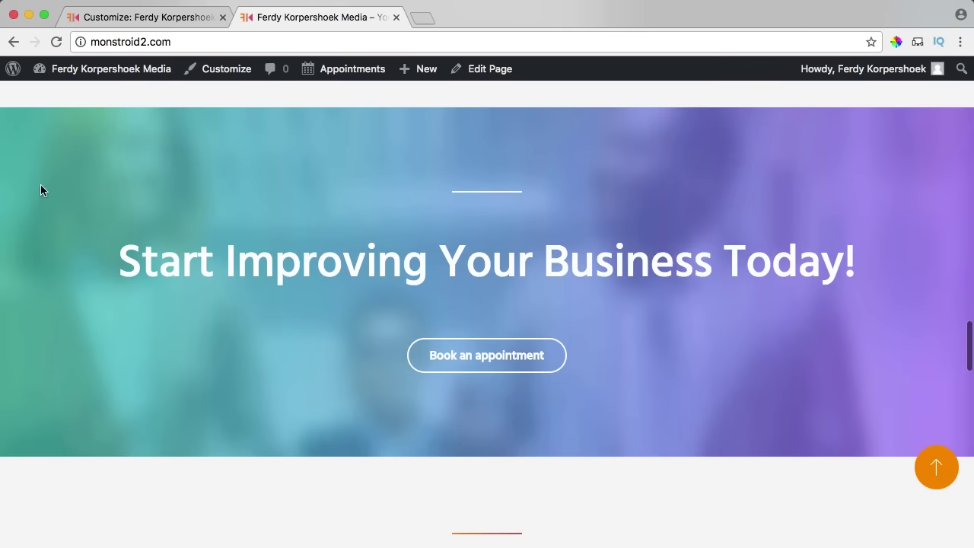
scroll(573, 220, down, 9)
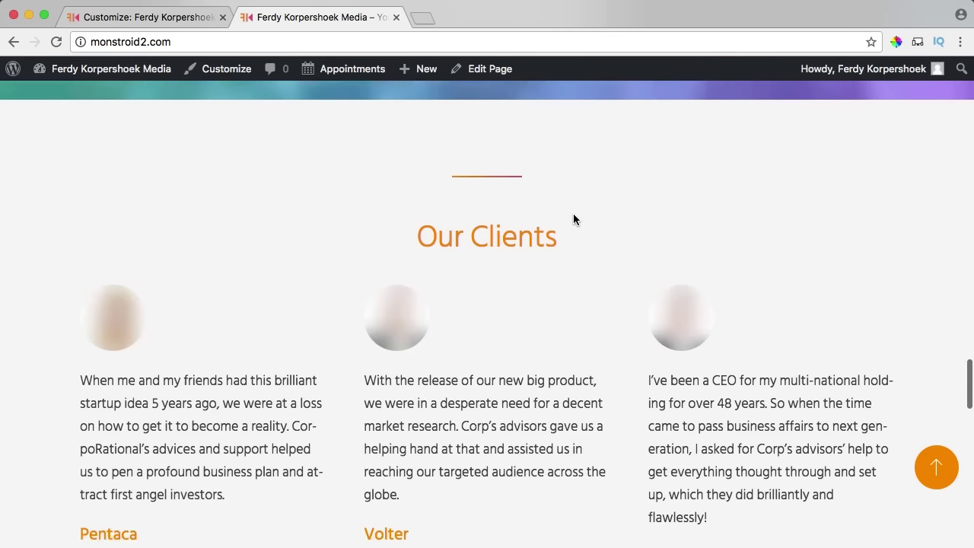
scroll(573, 219, down, 12)
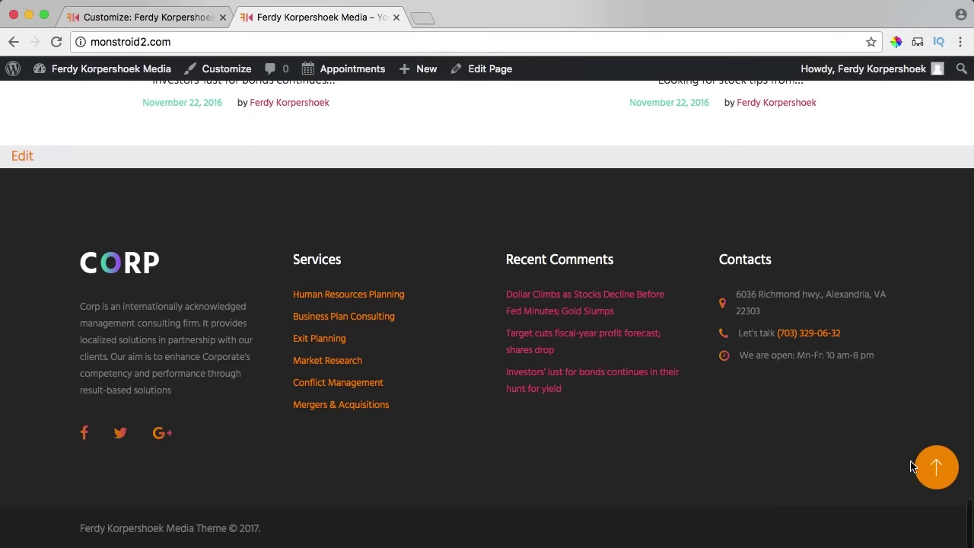
click(935, 466)
Return to the Customizer, zoom out, and open the Invert scheme colour settings.
click(135, 16)
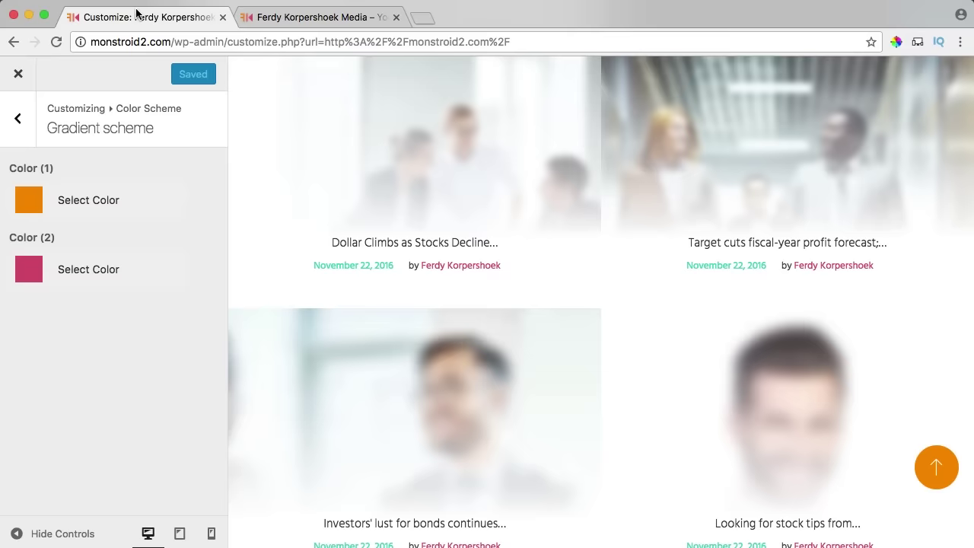
click(19, 118)
key(ctrl+minus)
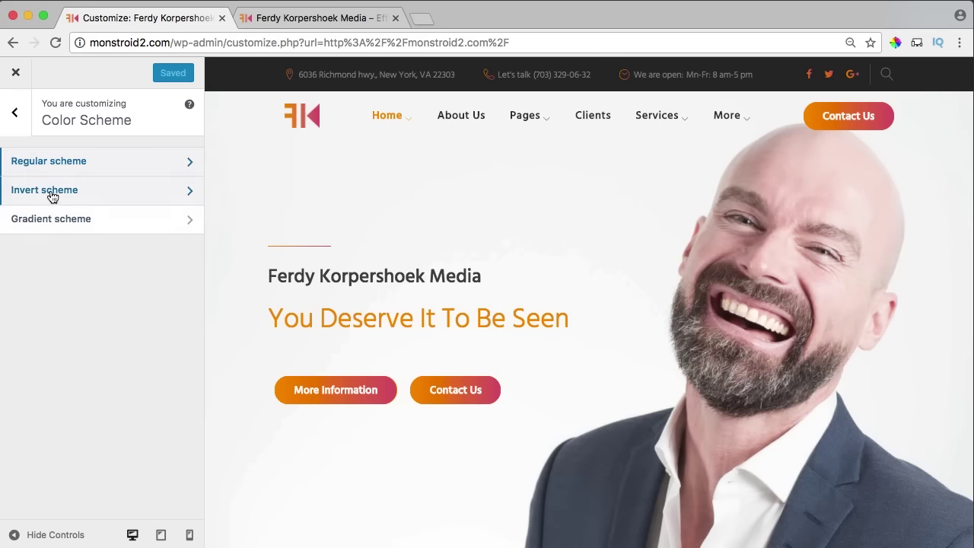
click(45, 193)
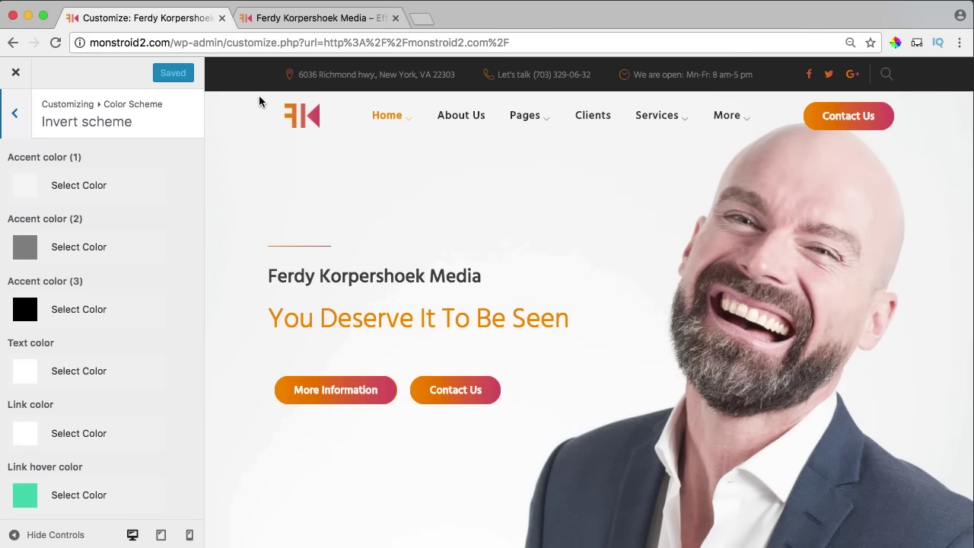
Try yellow for Invert Accent color (2), then reset it to default grey.
click(26, 247)
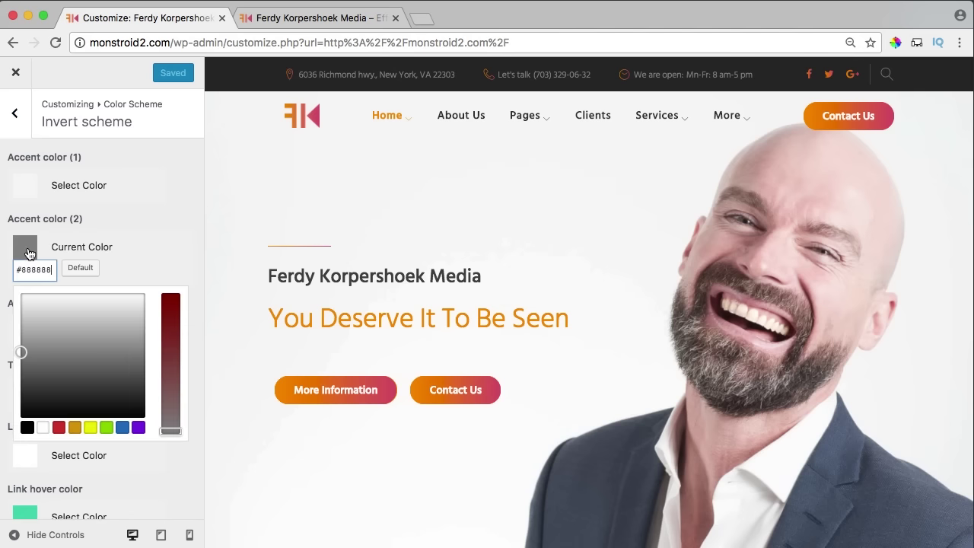
click(95, 430)
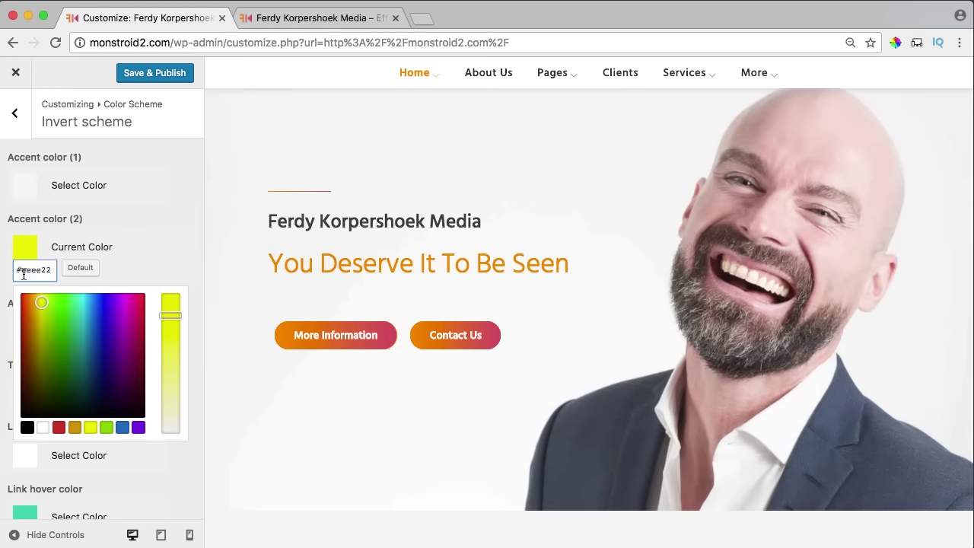
click(80, 267)
click(115, 275)
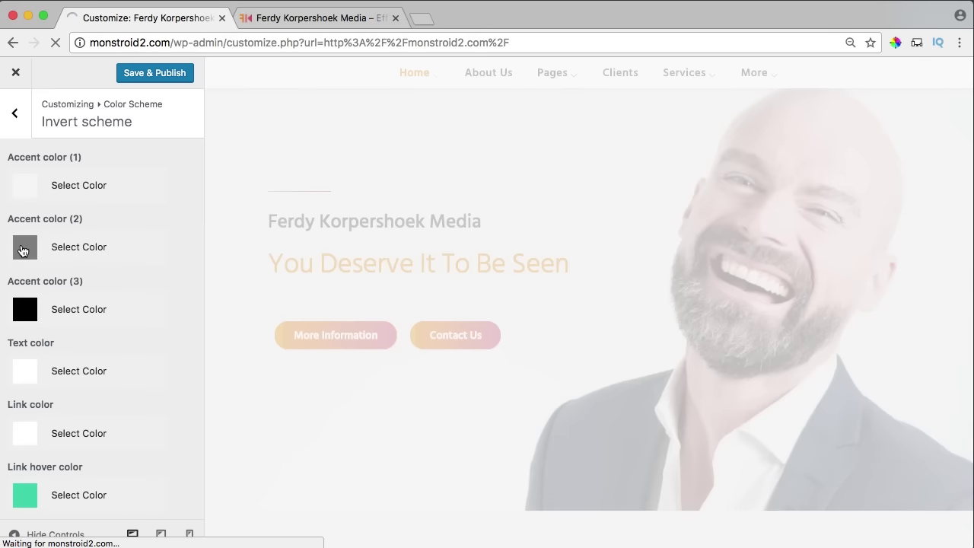
Try black, then ffffff, as the Invert scheme text colour.
scroll(115, 271, down, 2)
scroll(31, 311, down, 2)
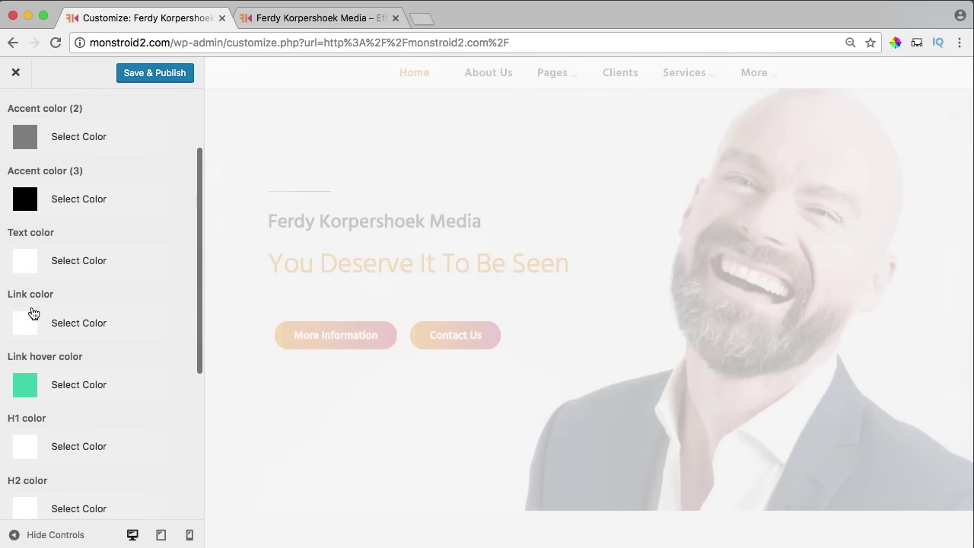
click(29, 261)
click(27, 440)
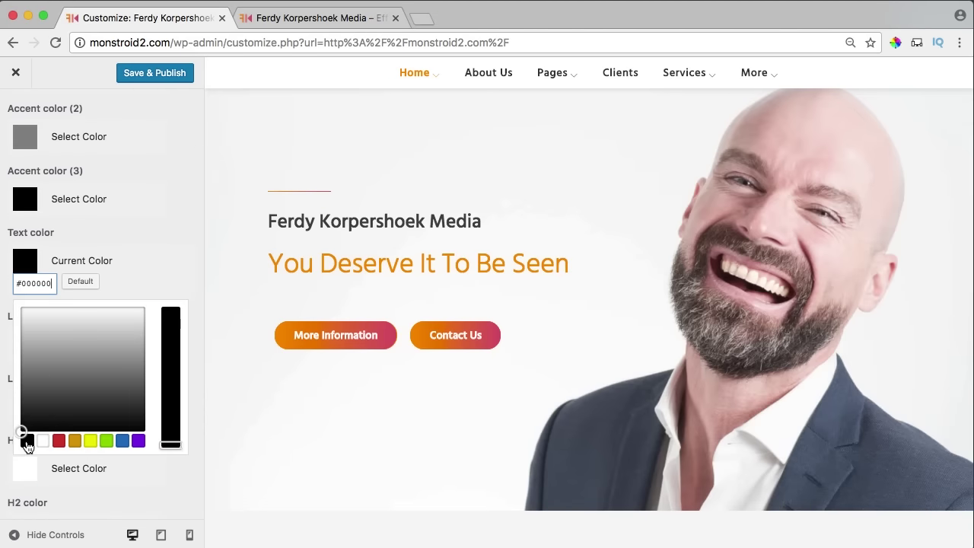
scroll(593, 214, down, 5)
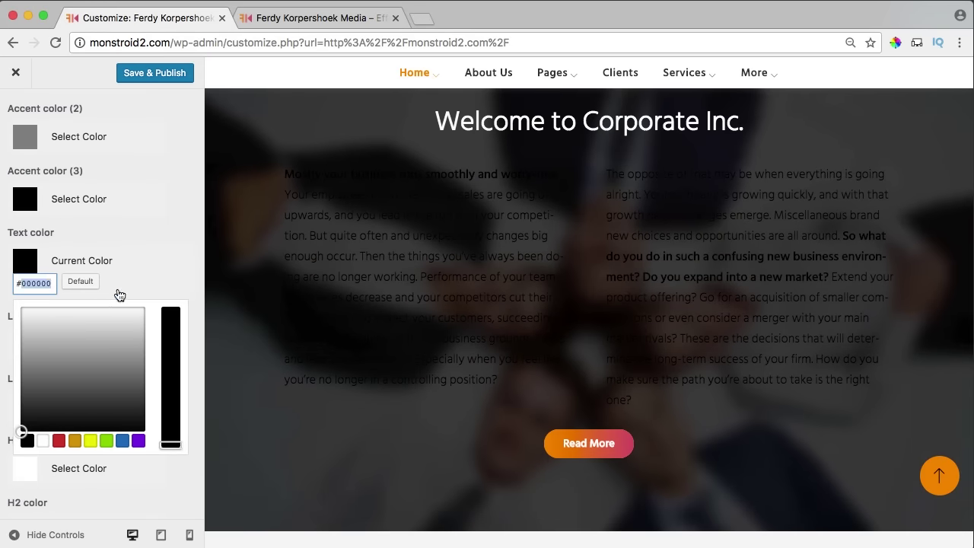
text(ffffff)
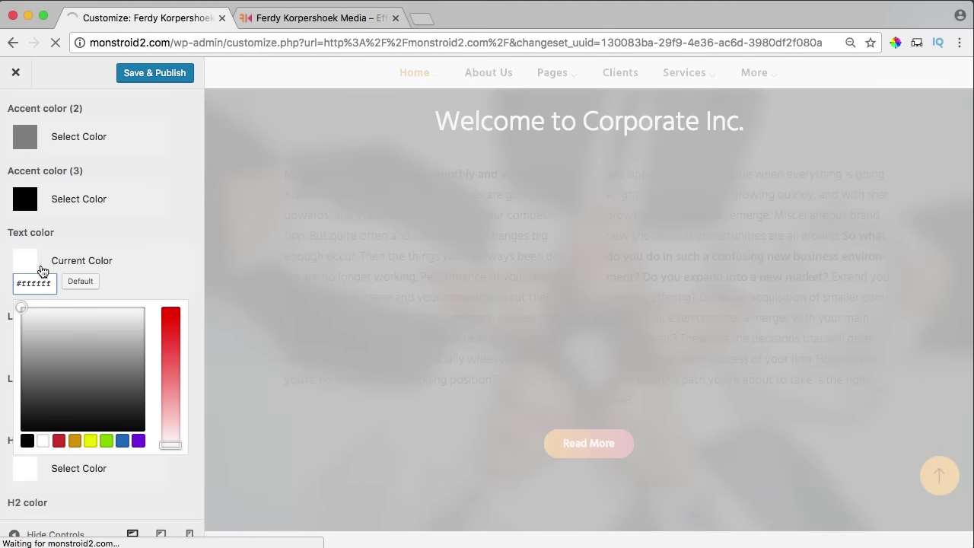
click(27, 264)
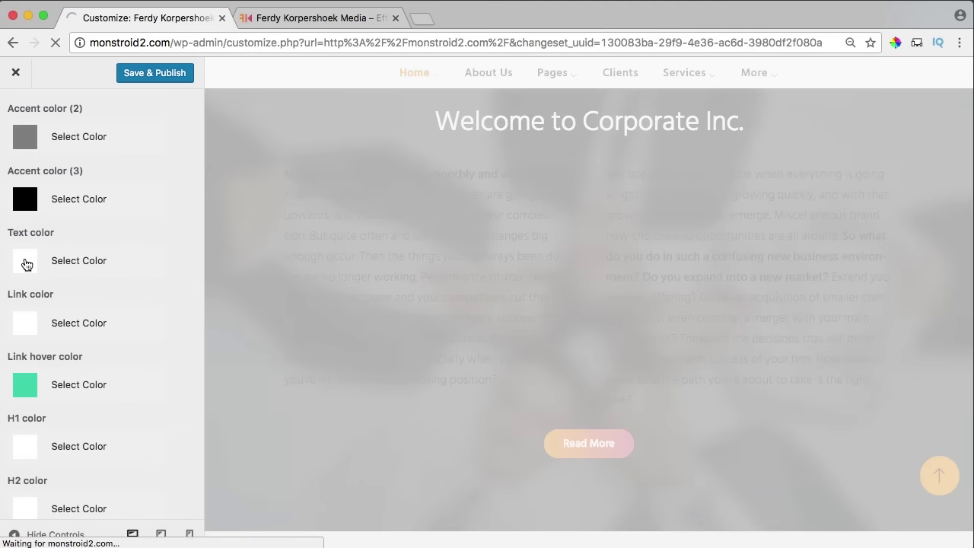
Set the Invert scheme link hover colour to orange #ff8a00 and leave the scheme.
click(26, 390)
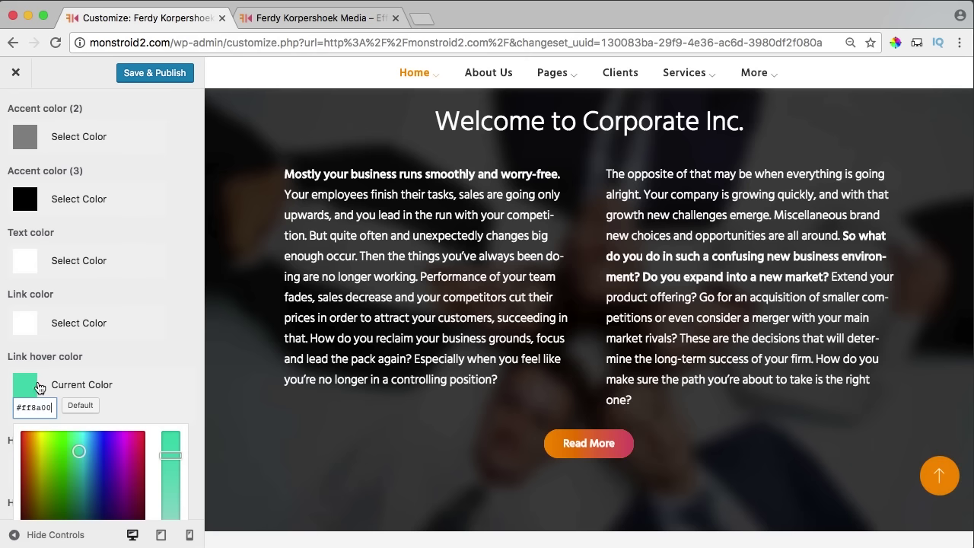
click(38, 388)
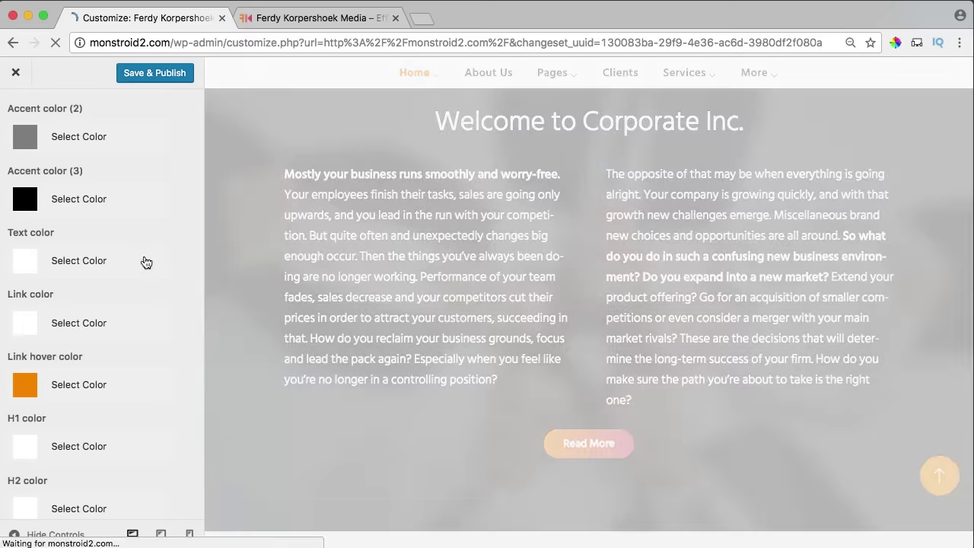
scroll(147, 274, down, 5)
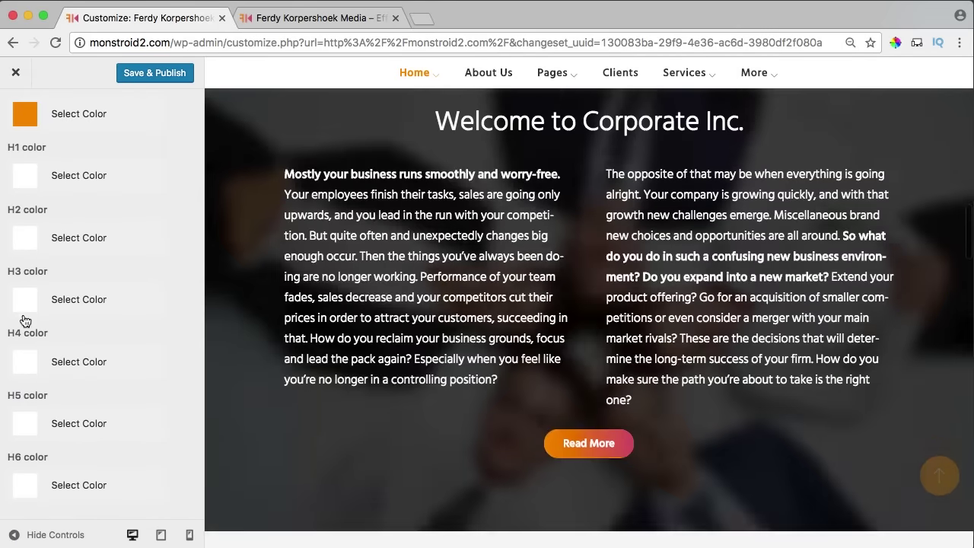
scroll(576, 147, up, 2)
drag(433, 204, 744, 204)
click(748, 208)
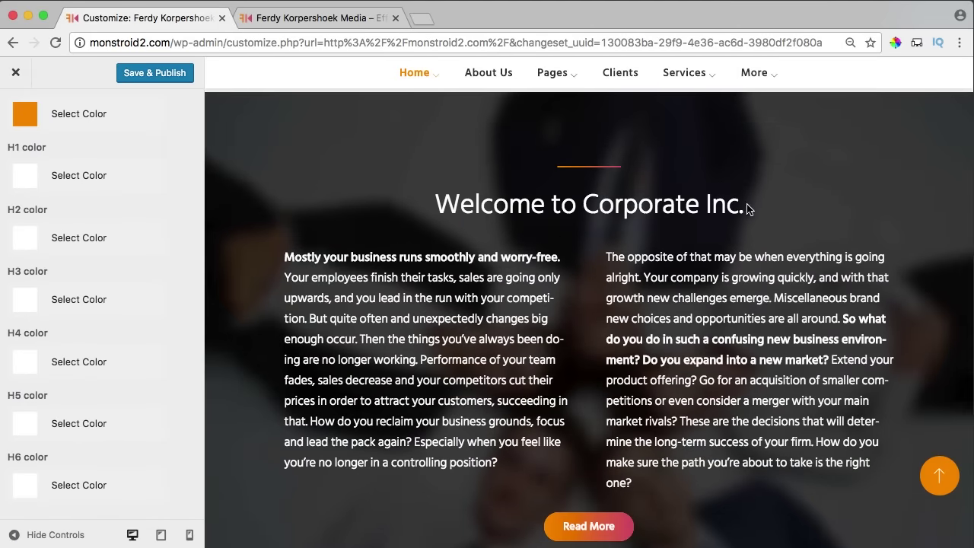
scroll(454, 235, down, 3)
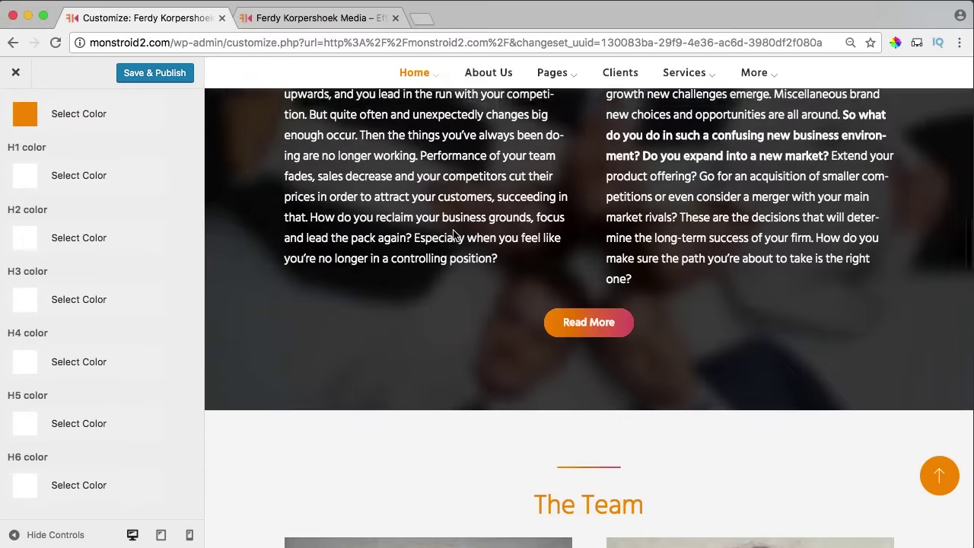
scroll(452, 232, up, 6)
scroll(67, 195, up, 8)
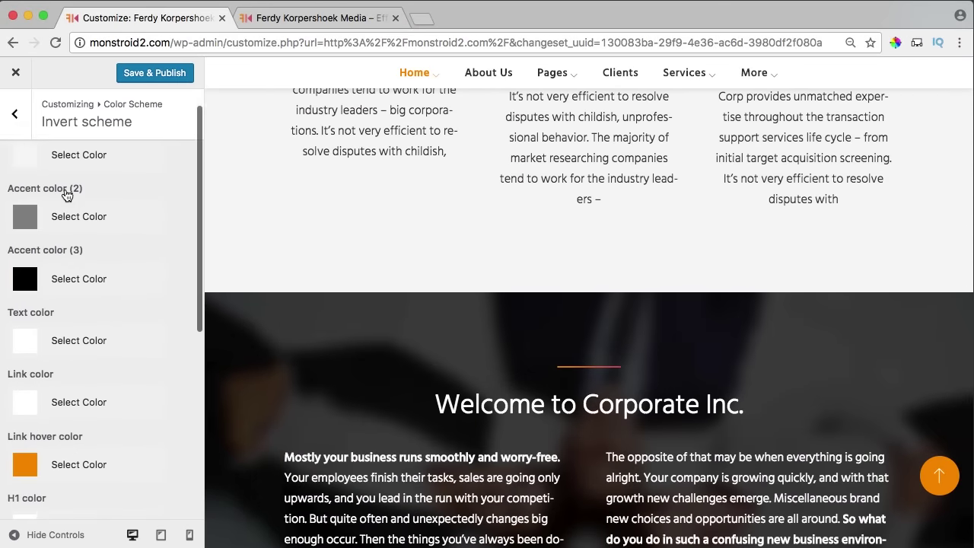
click(14, 114)
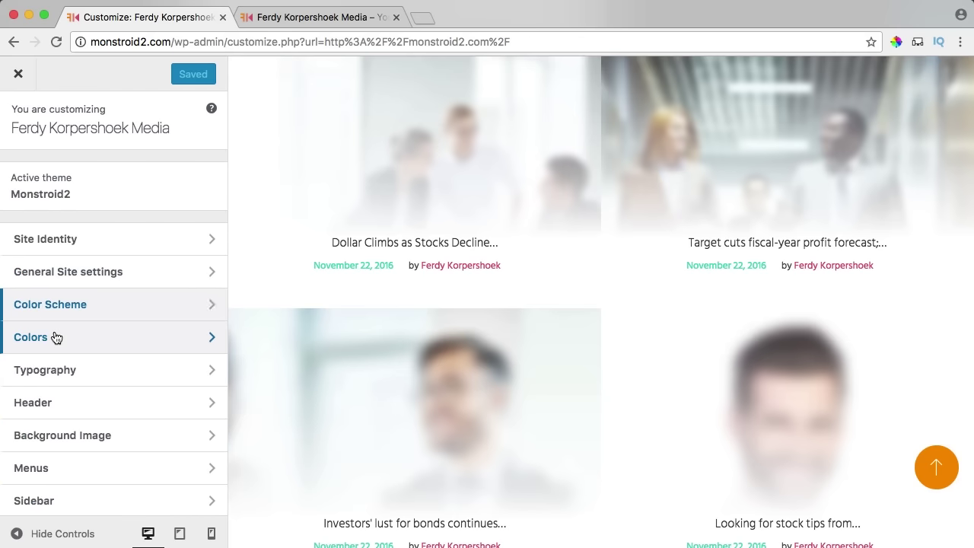
Set the Page Layout header type to Fullwidth and publish it.
click(55, 337)
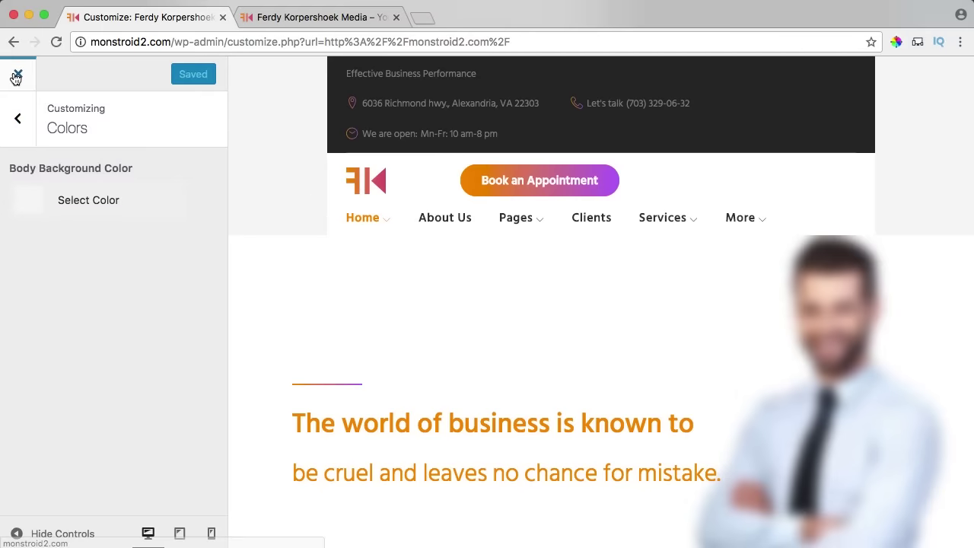
click(19, 120)
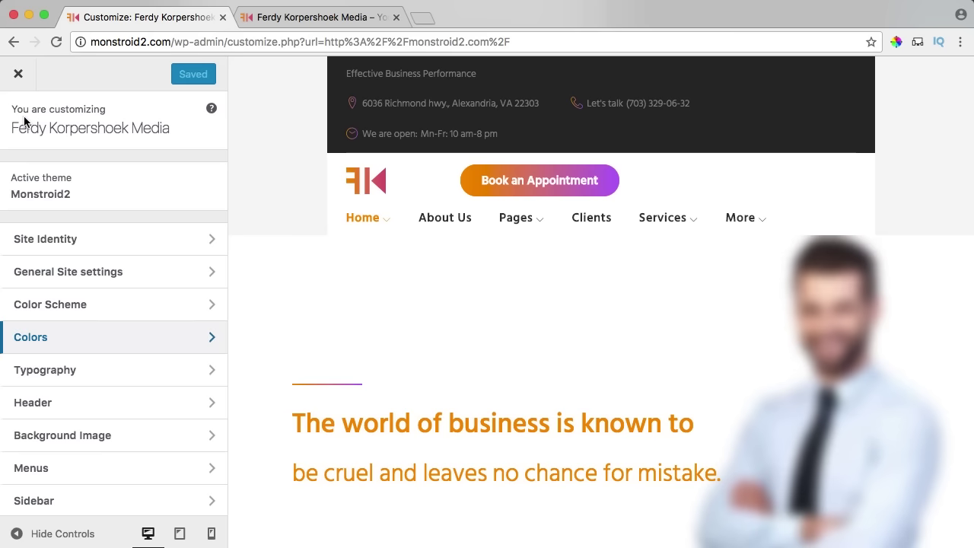
click(72, 273)
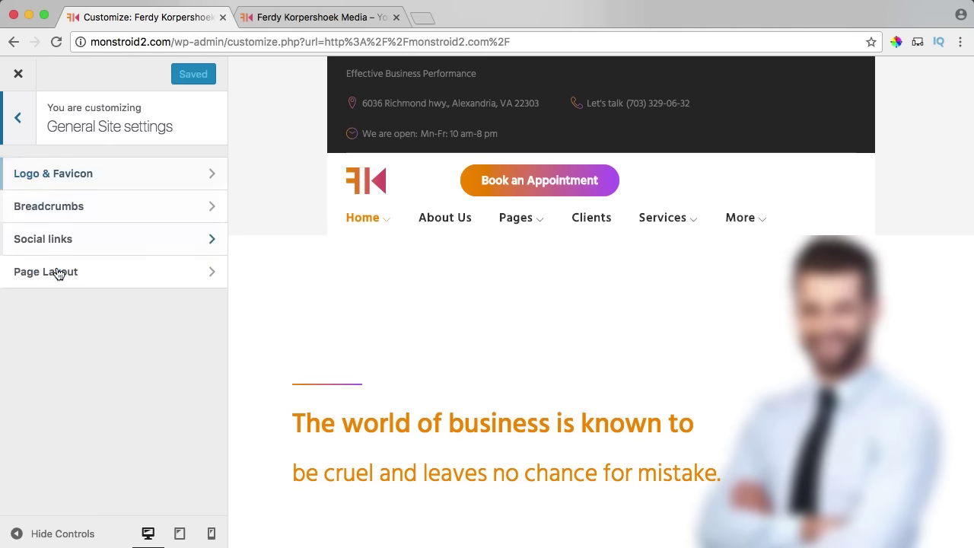
click(58, 271)
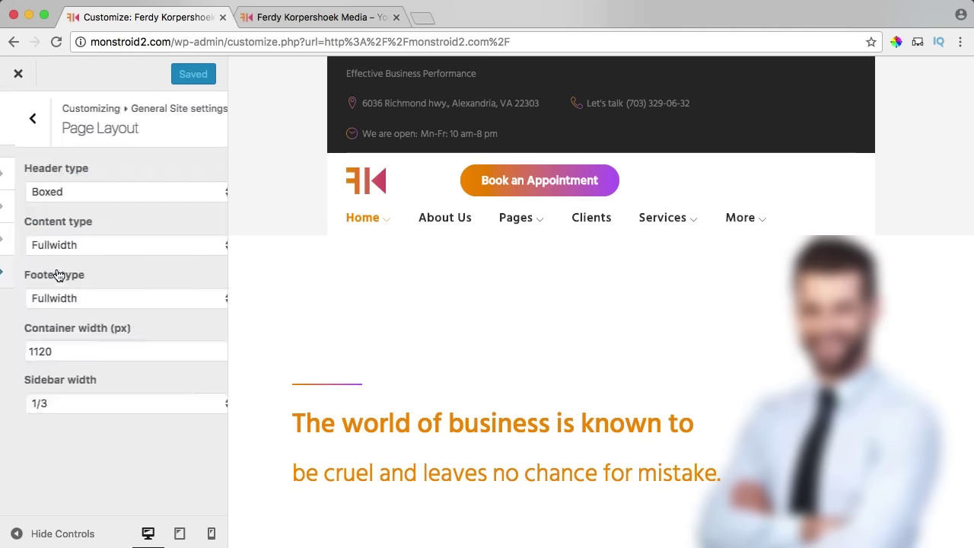
click(34, 190)
click(46, 208)
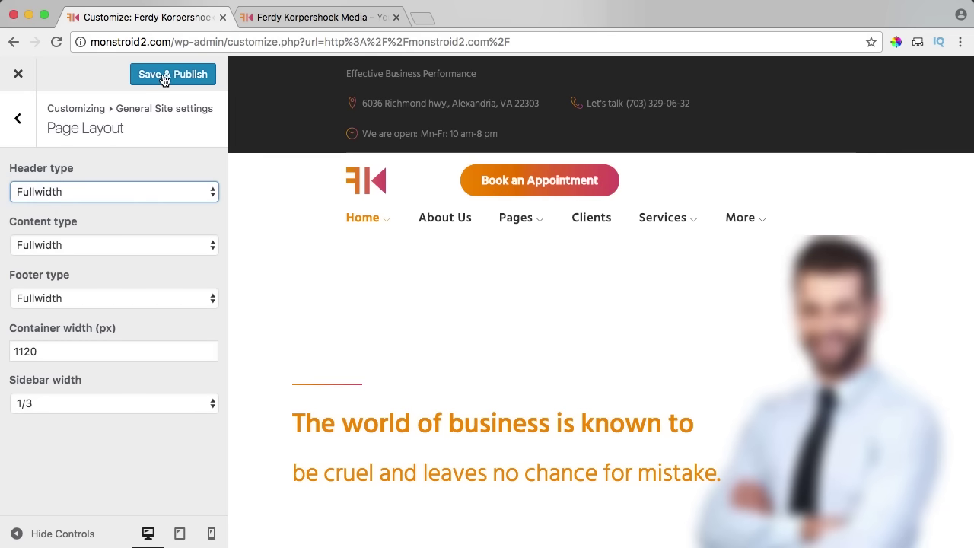
click(164, 79)
Check the live homepage at 67% zoom, reset zoom, and return to the customizer.
click(274, 18)
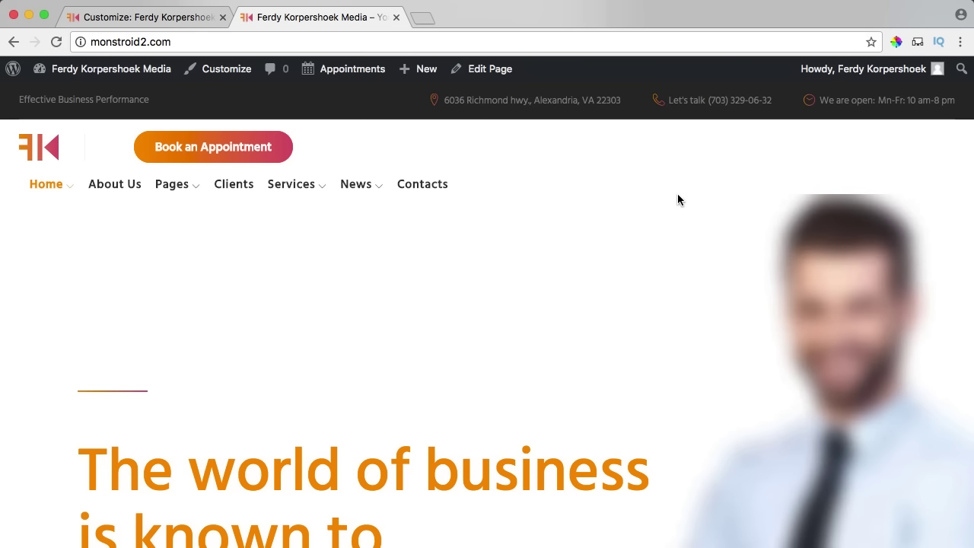
key(super+minus)
key(super+minus)
key(super+minus)
key(super+minus)
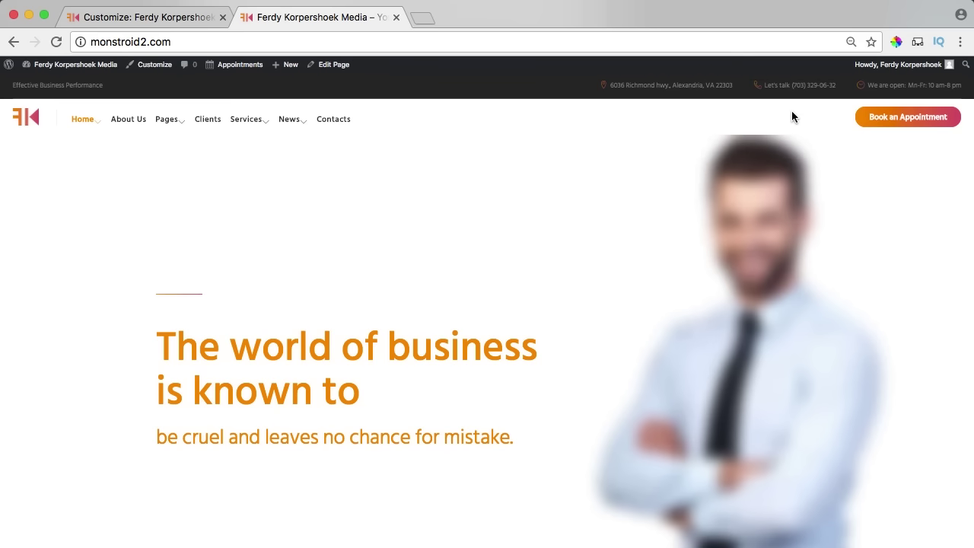
key(super+0)
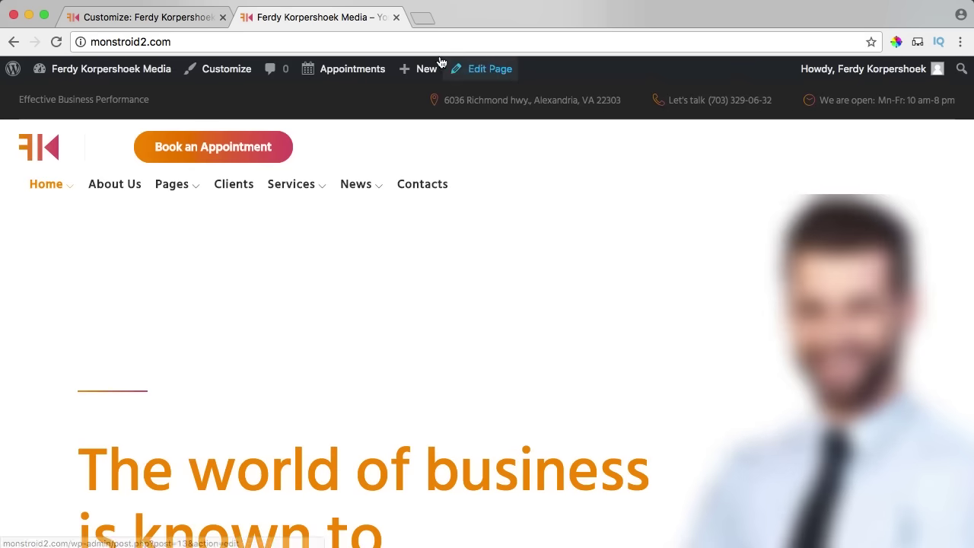
click(170, 17)
Open Typography and preview the About Us page's body paragraphs.
click(28, 128)
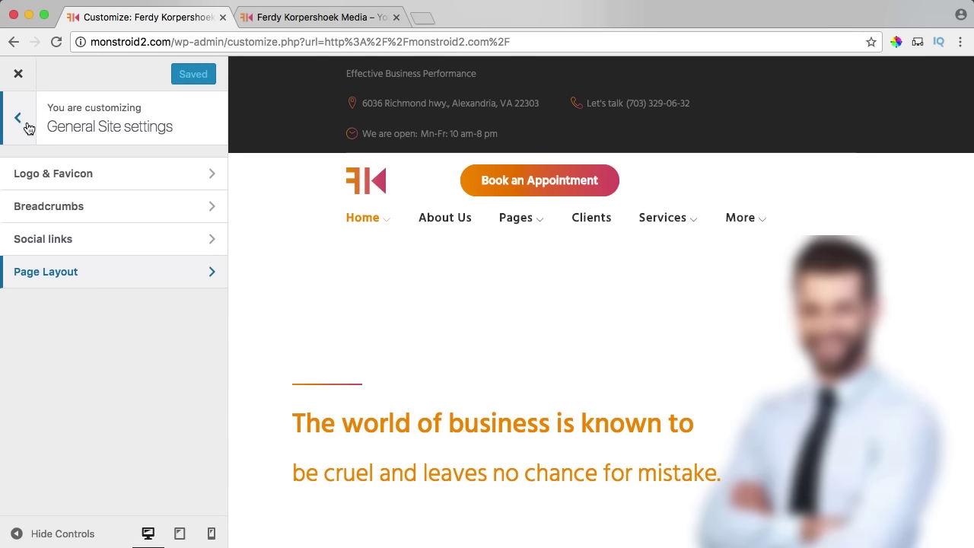
click(28, 128)
key(super+minus)
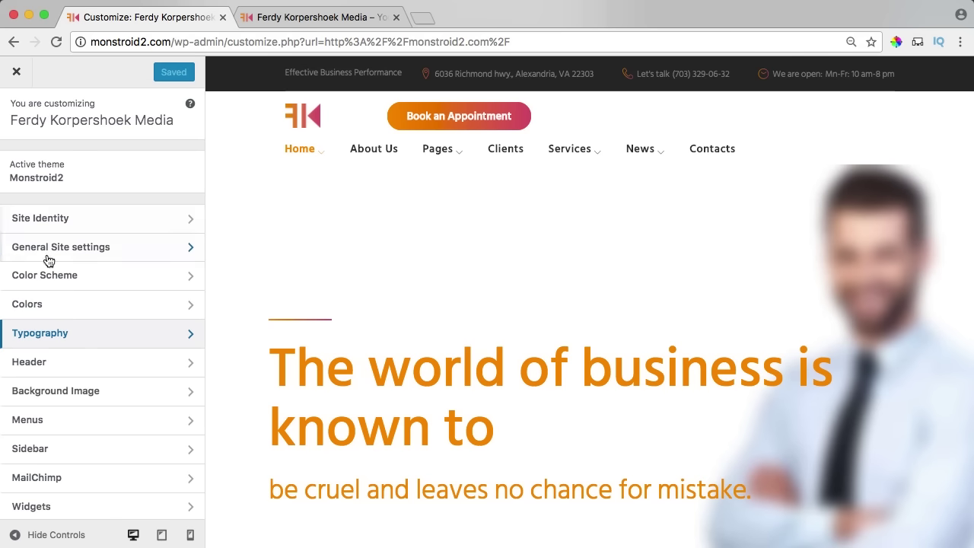
click(60, 335)
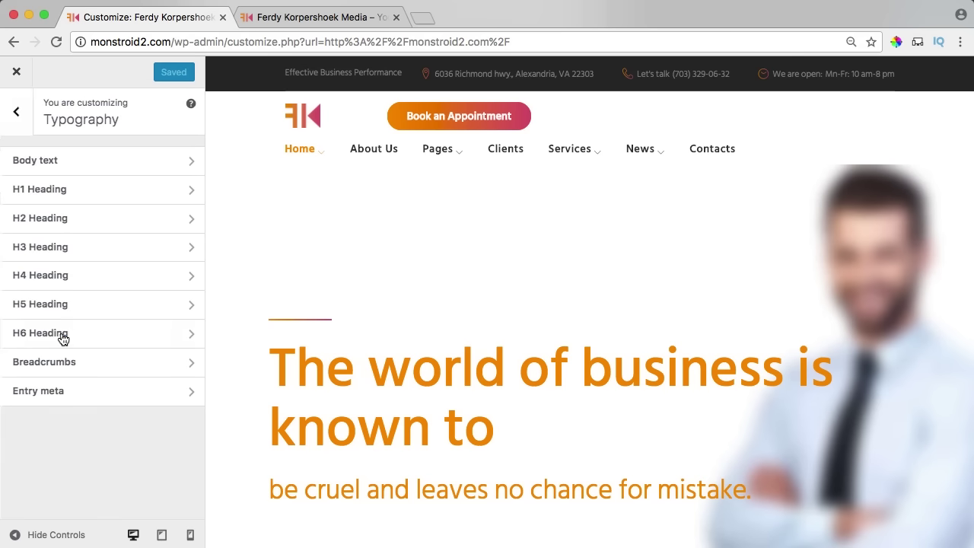
click(372, 152)
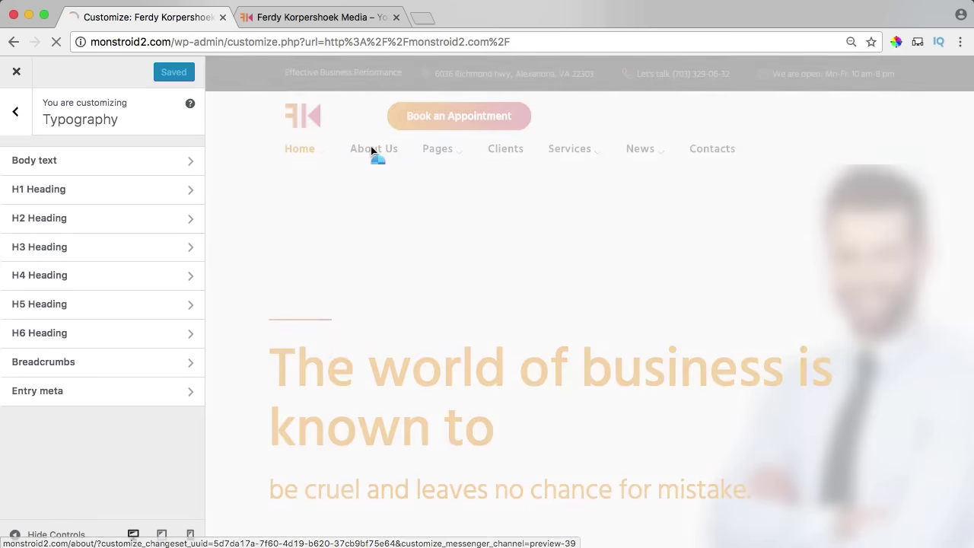
drag(283, 352, 446, 434)
click(446, 435)
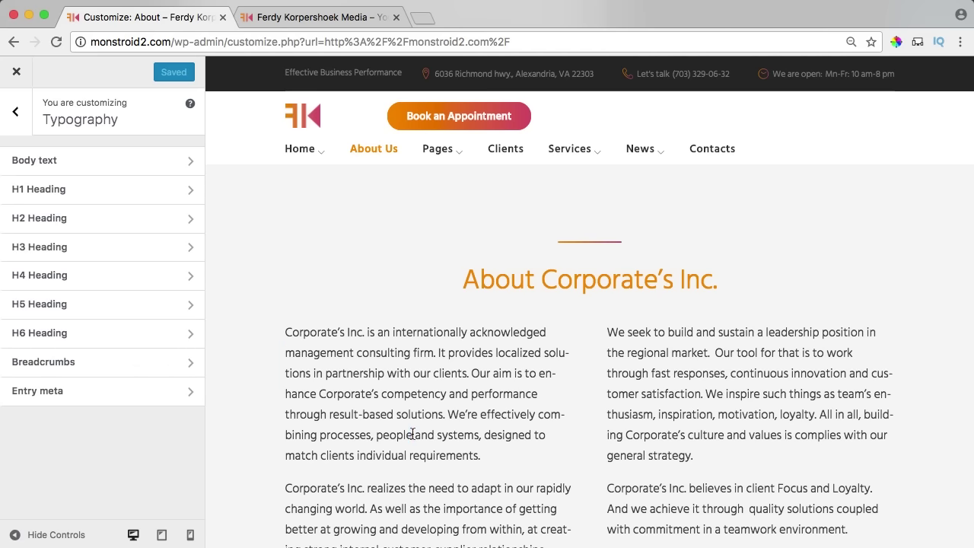
Try a 25 px body text font size, then restore 18 px.
click(38, 165)
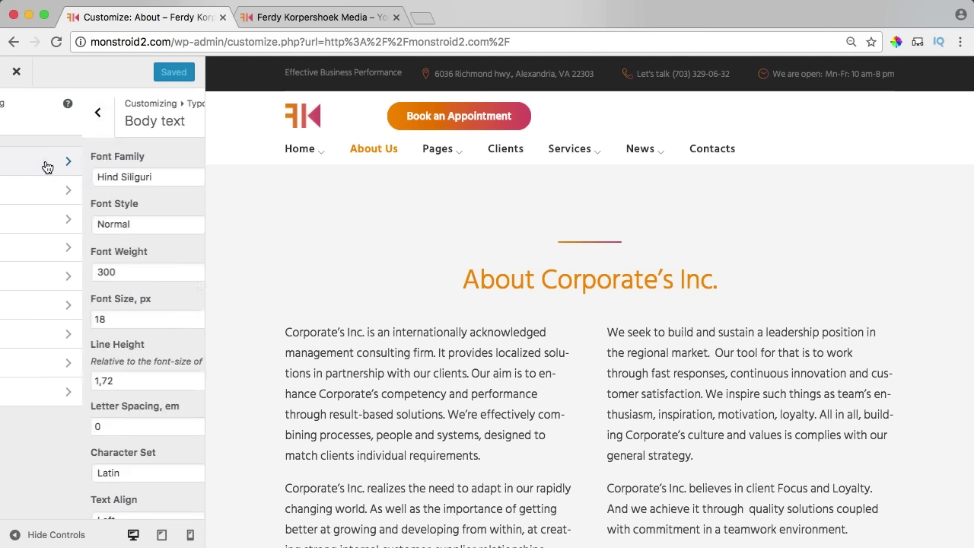
drag(334, 332, 428, 386)
click(429, 386)
drag(50, 318, 10, 318)
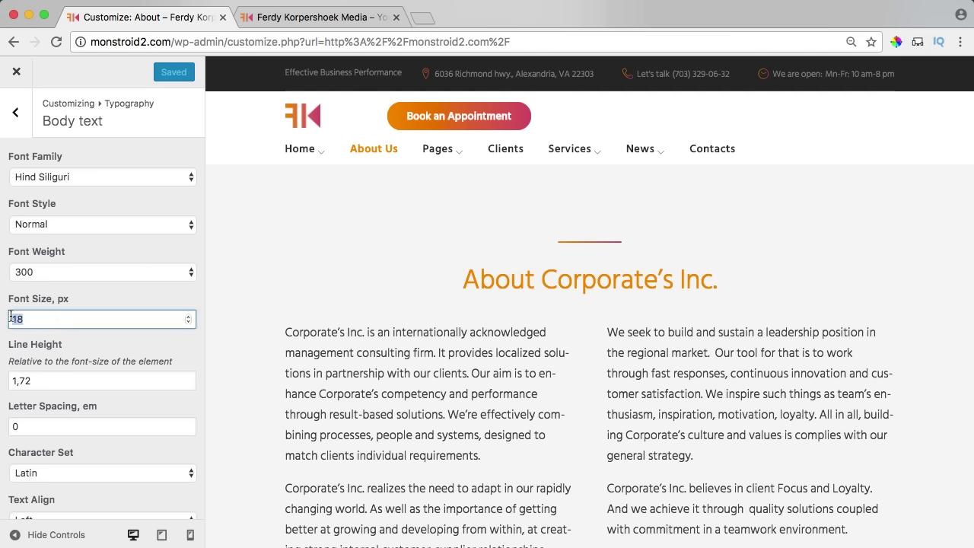
text(25)
key(Tab)
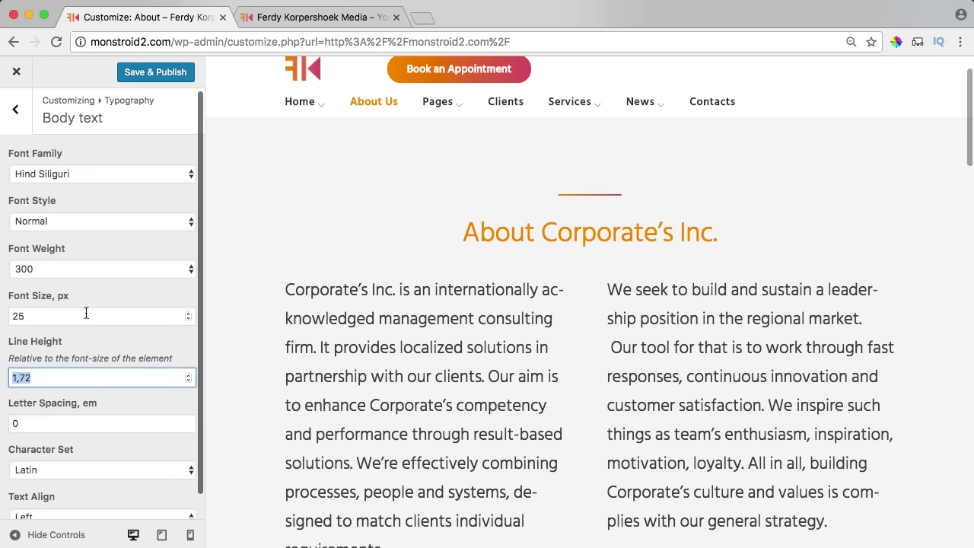
drag(86, 317, 3, 315)
text(18)
key(Tab)
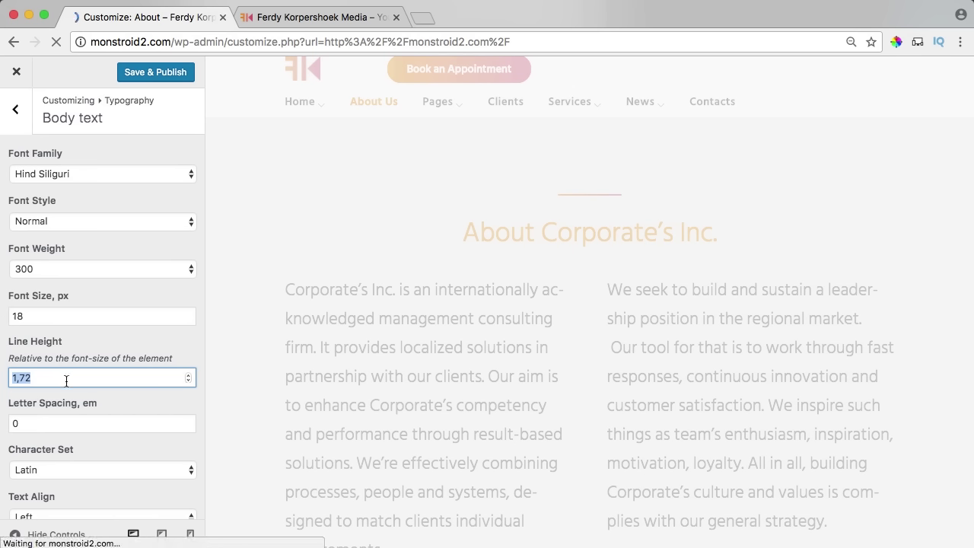
Try body line height 2 and wider letter spacing in the About Us preview.
text(2)
key(Tab)
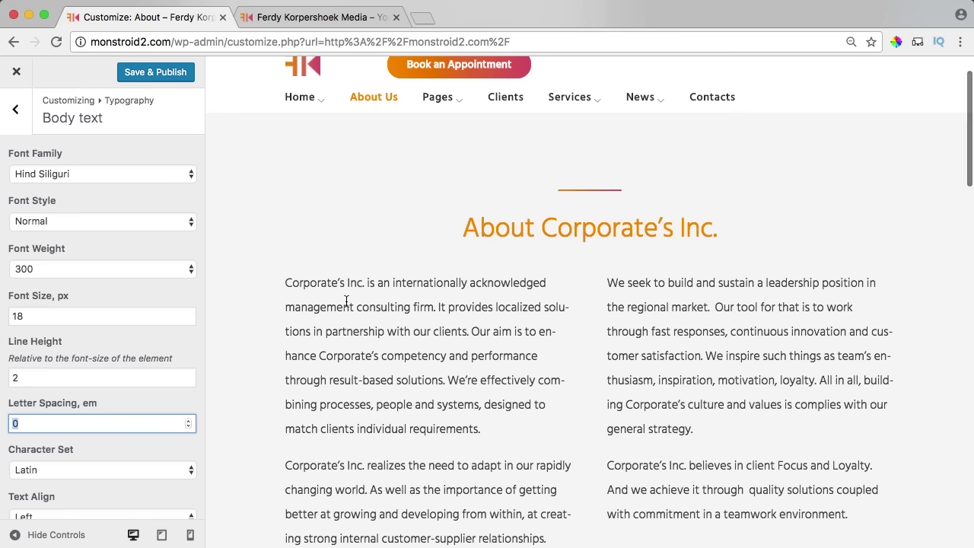
drag(290, 298, 435, 304)
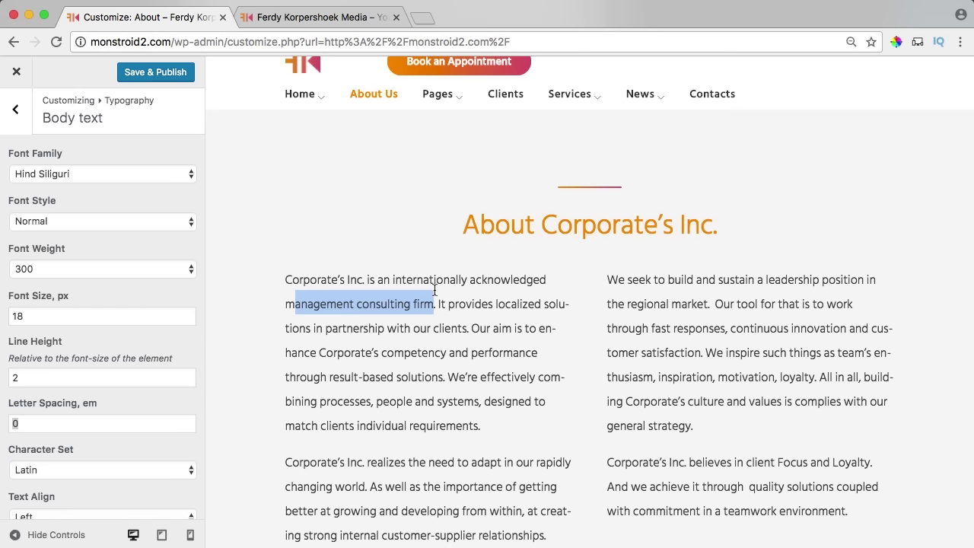
click(413, 289)
double_click(32, 420)
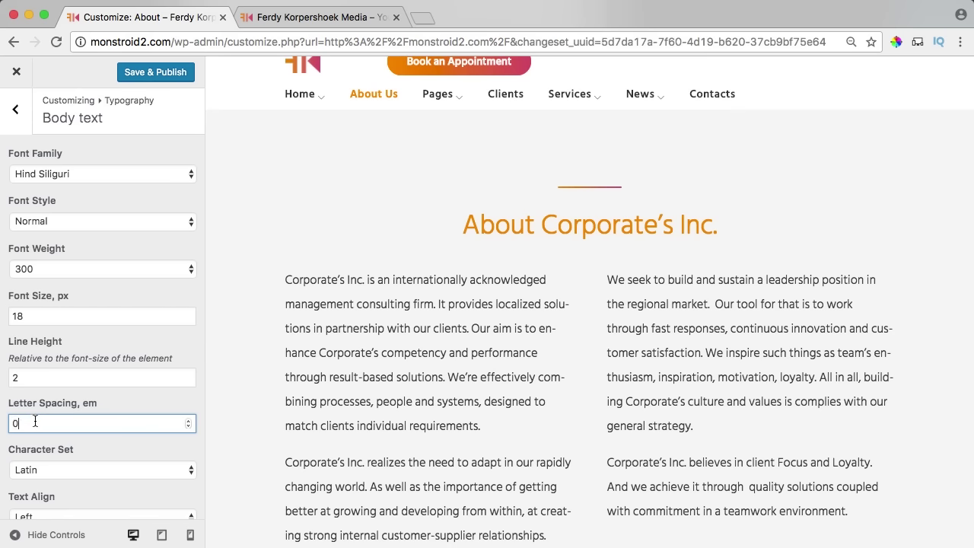
key(Tab)
scroll(460, 344, down, 3)
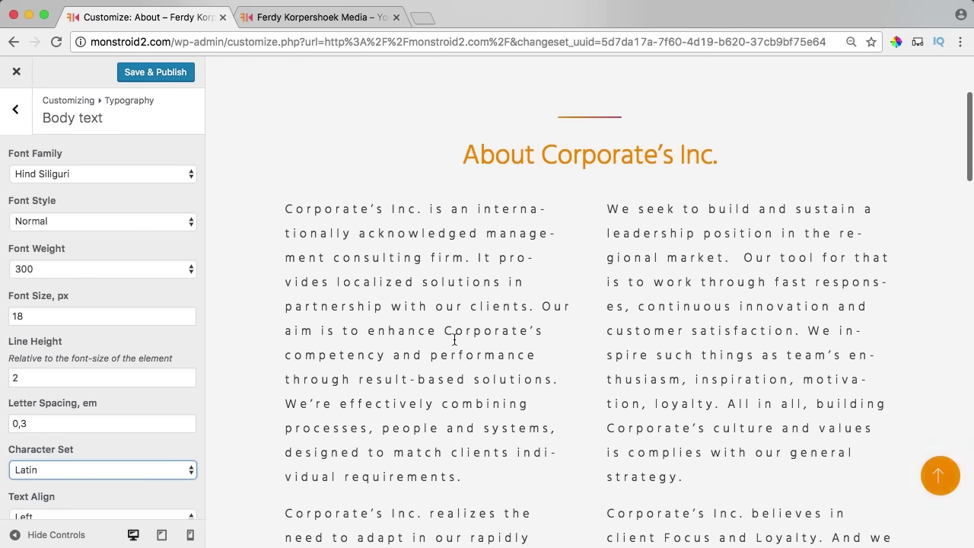
scroll(449, 334, down, 7)
scroll(448, 333, down, 10)
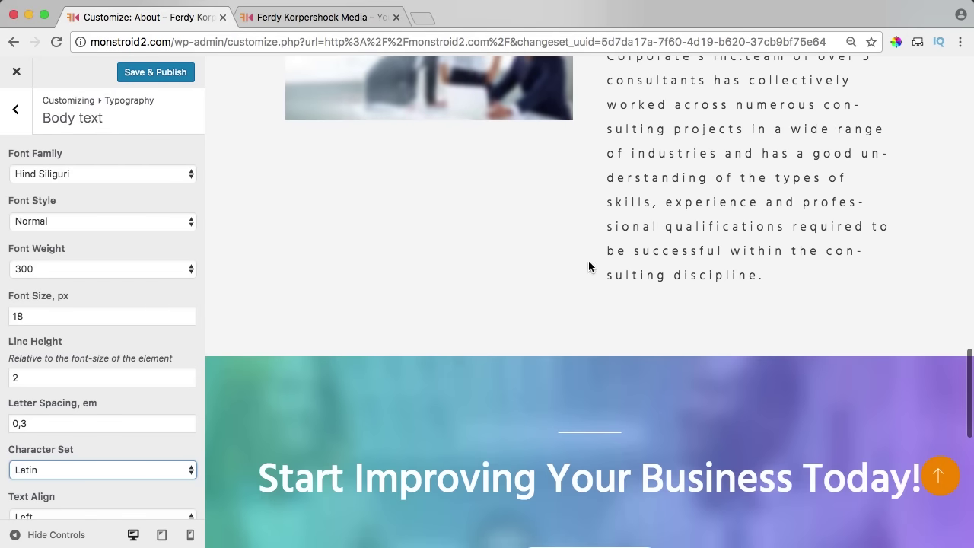
scroll(735, 162, down, 3)
scroll(660, 221, up, 6)
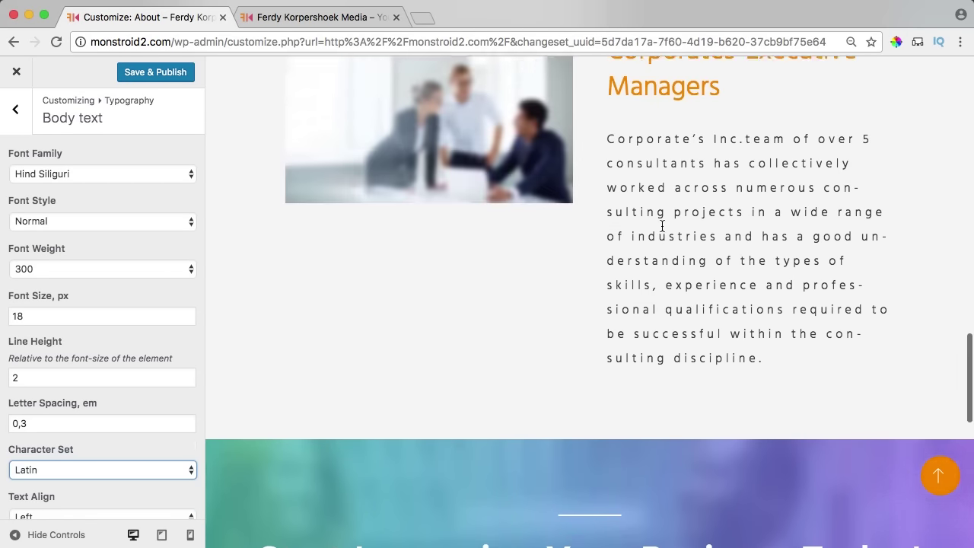
scroll(662, 228, up, 5)
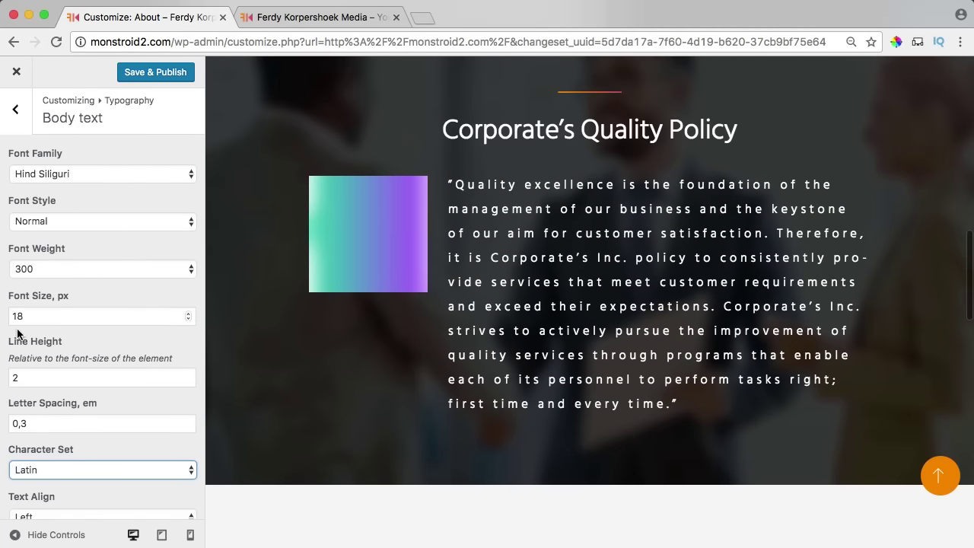
Restore letter spacing 0 and line height 1,72, then try Iceberg and revert to Hind Siliguri.
drag(28, 419, 2, 421)
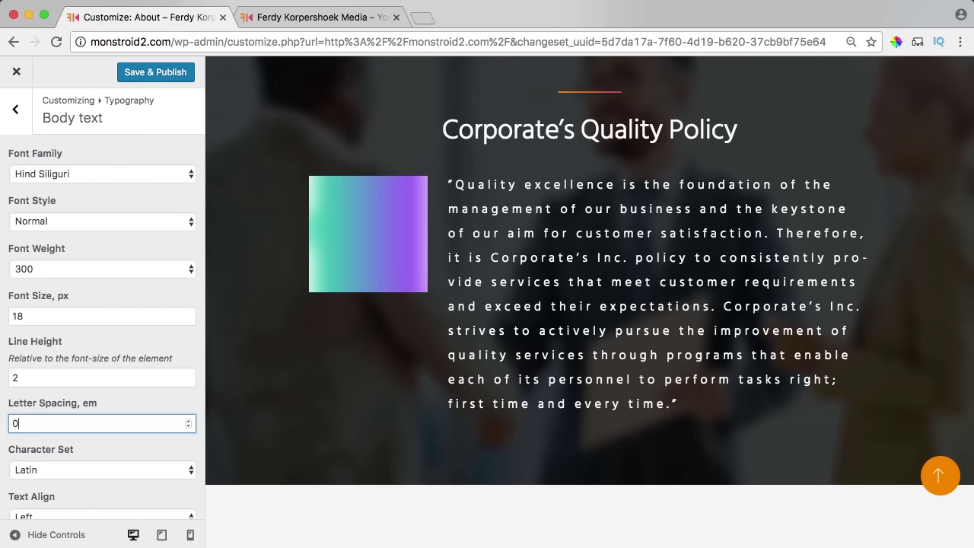
key(shift+Tab)
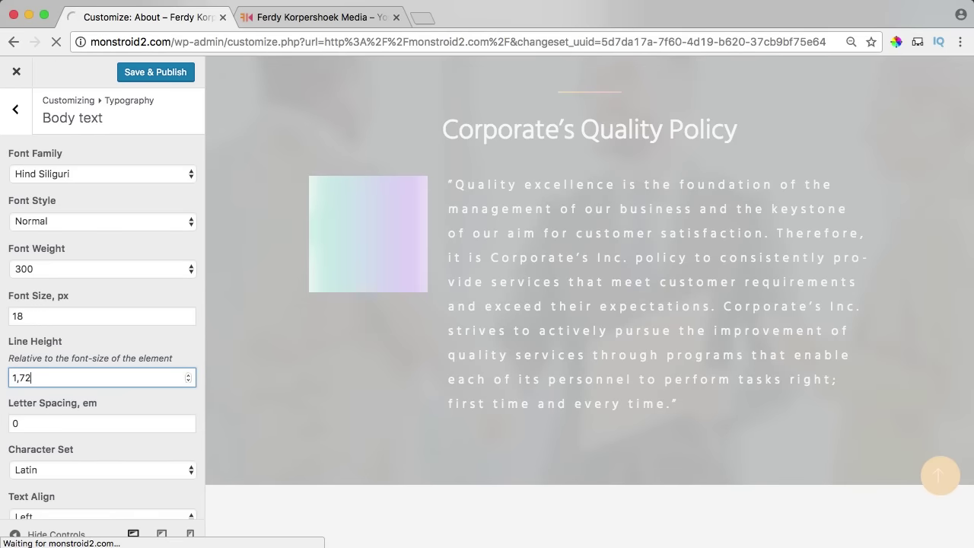
key(Tab)
click(68, 172)
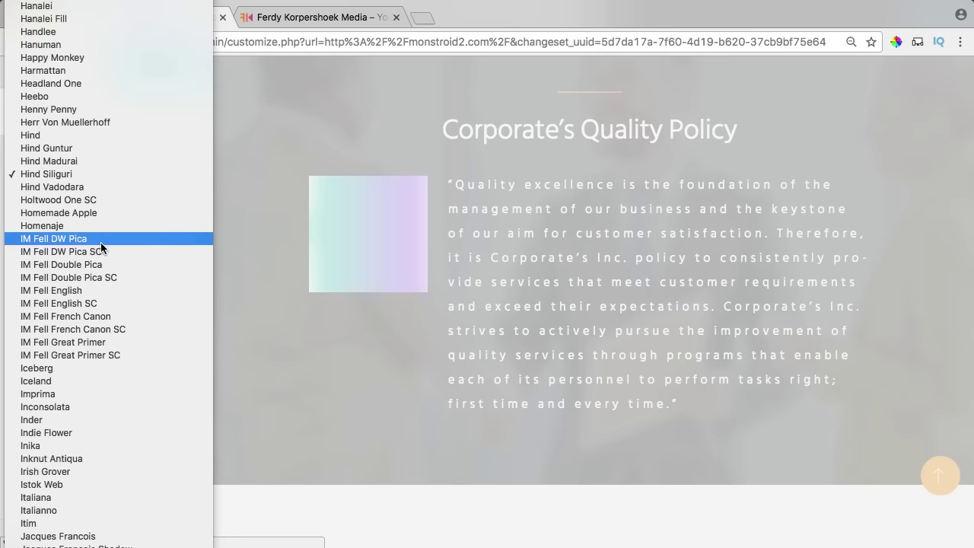
click(76, 369)
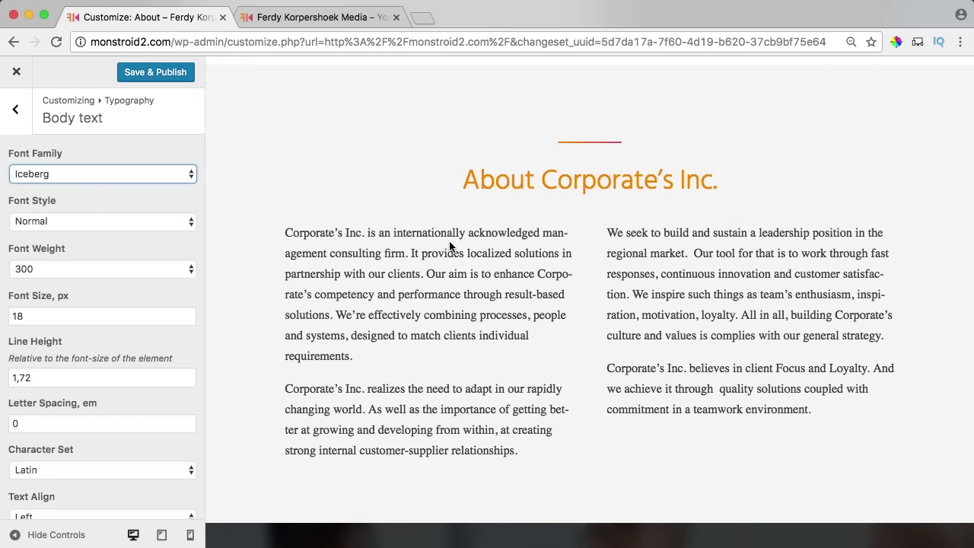
click(54, 178)
scroll(50, 173, up, 10)
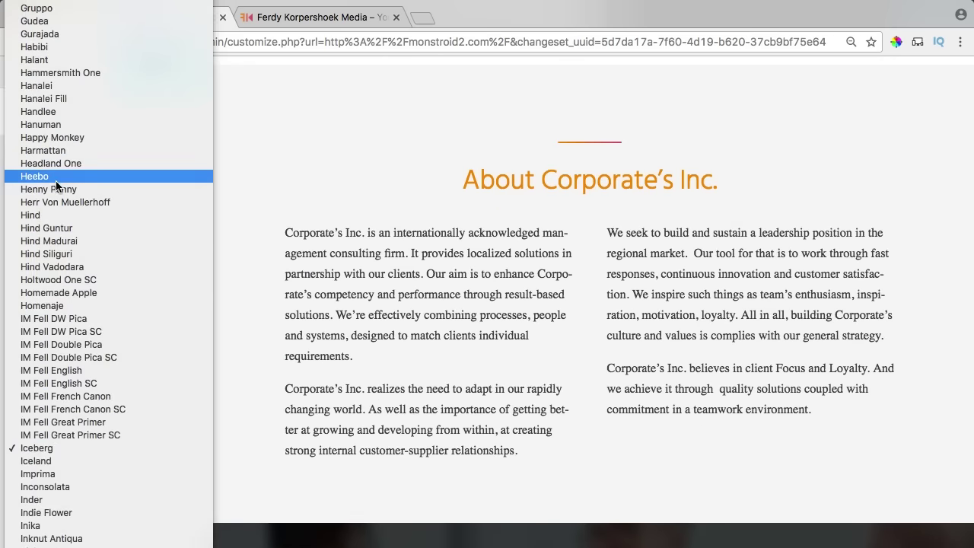
click(2, 102)
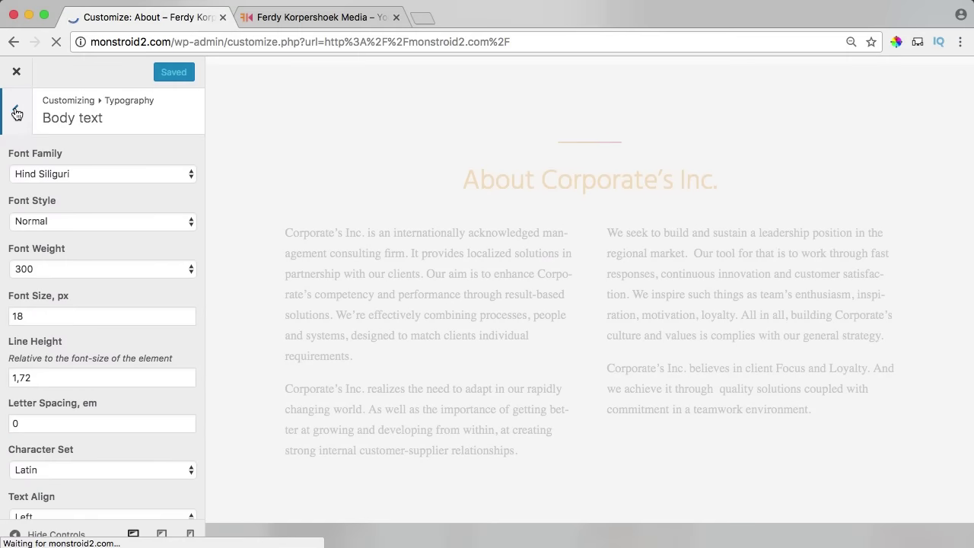
click(17, 113)
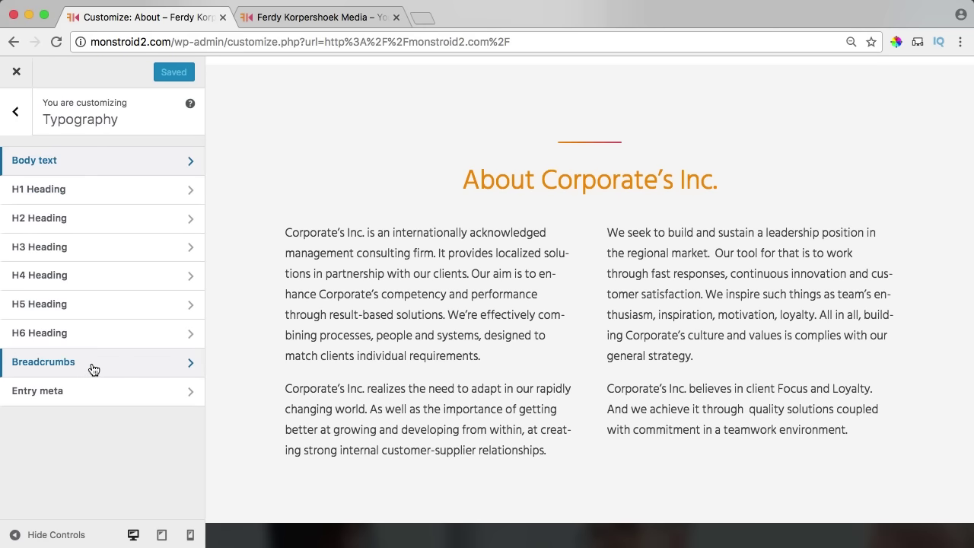
Set the Entry meta font size to 15 px while previewing the News page.
click(81, 393)
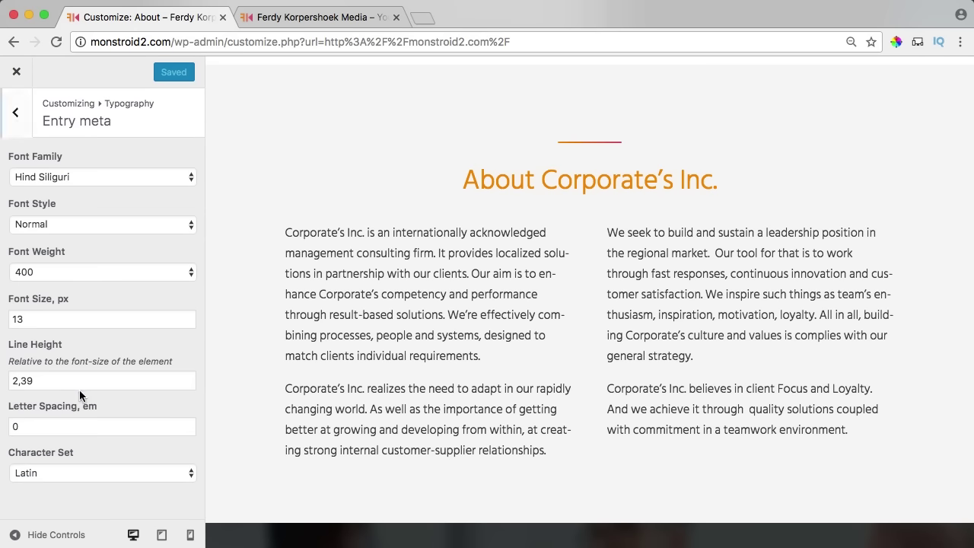
scroll(581, 186, up, 3)
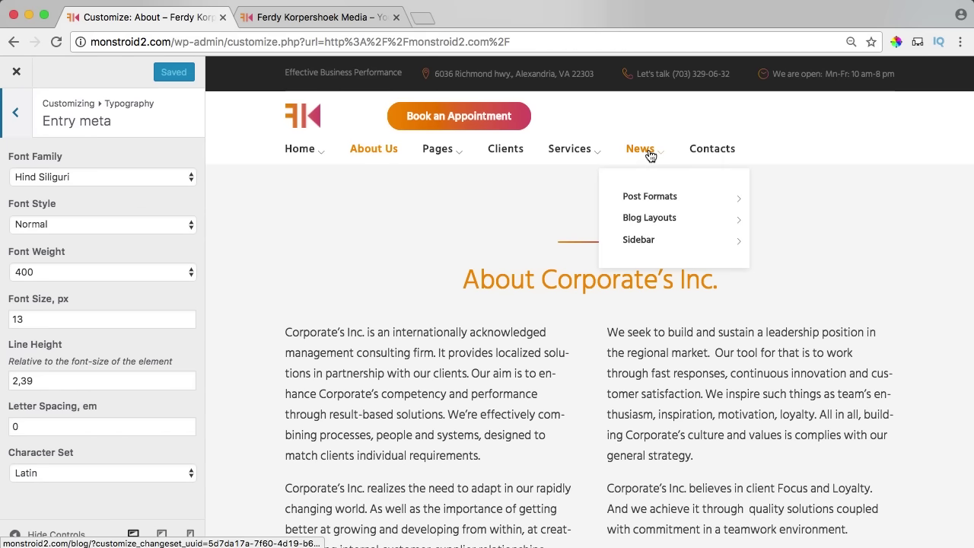
click(650, 155)
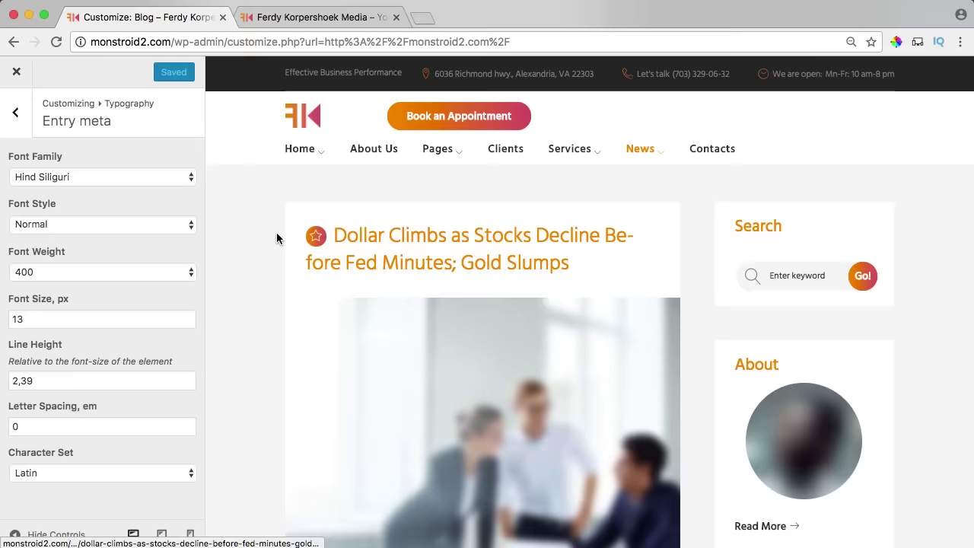
scroll(278, 232, down, 5)
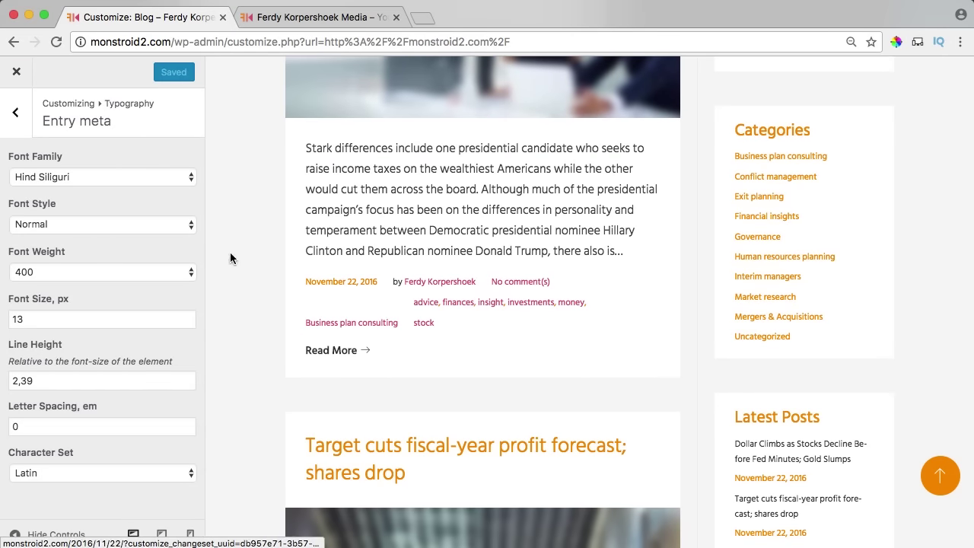
click(69, 320)
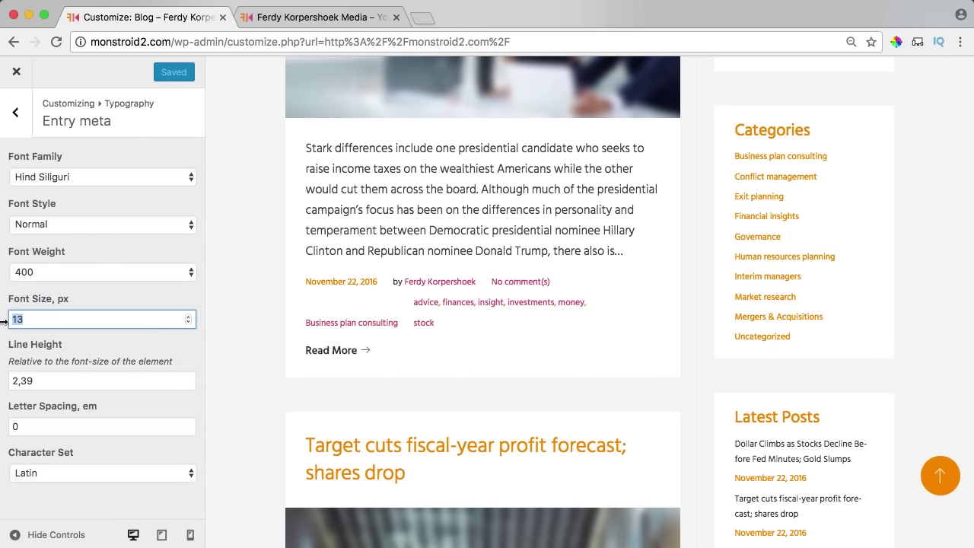
text(15)
key(Tab)
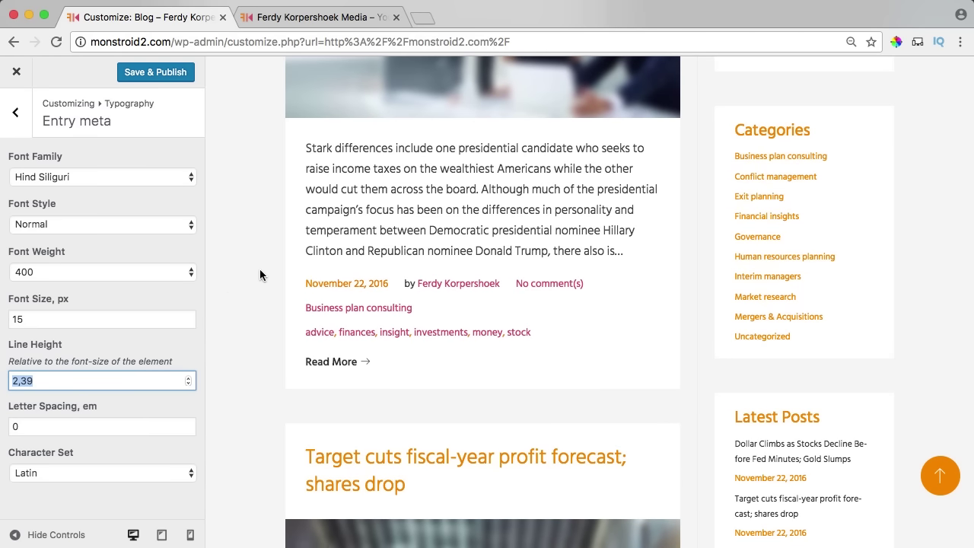
Try Italic entry meta style, revert to Normal, publish, and return to the main sections.
scroll(260, 275, down, 3)
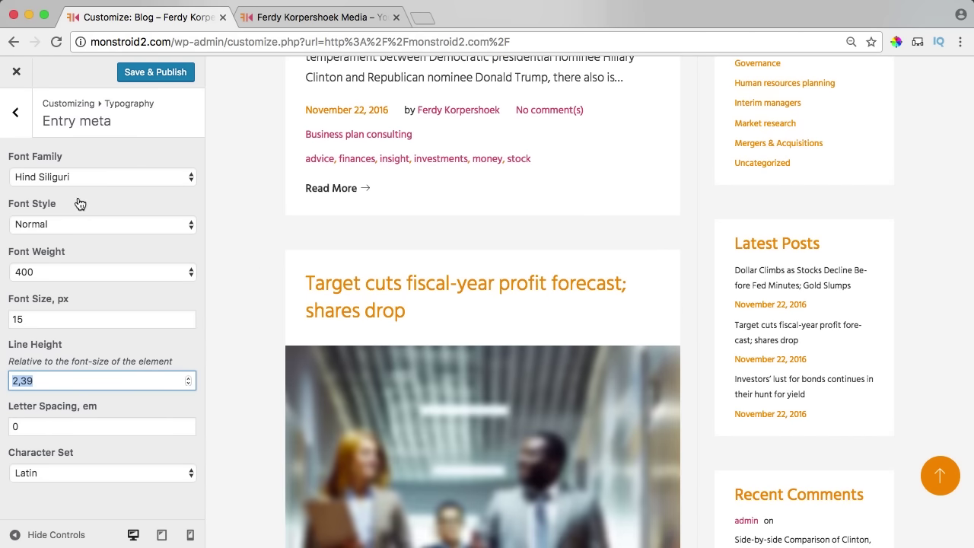
click(59, 225)
click(27, 236)
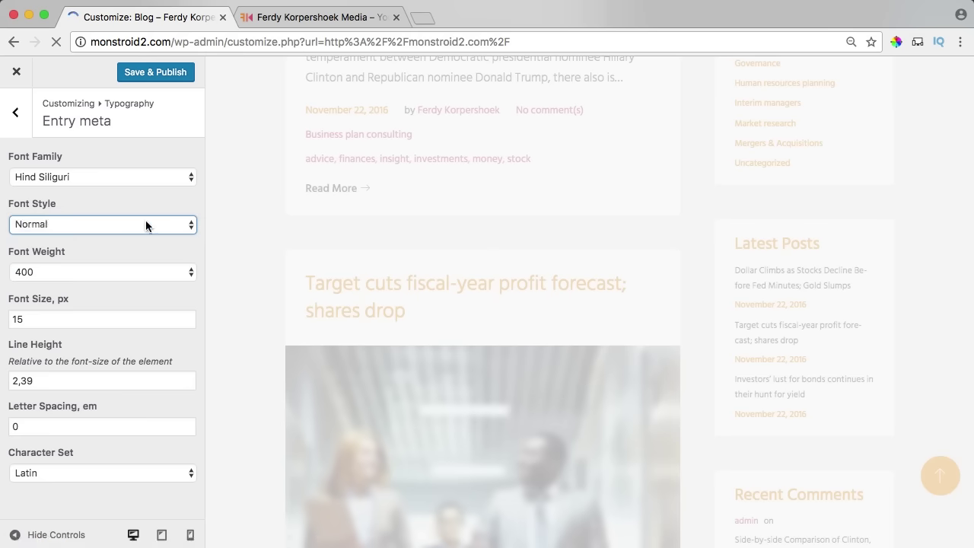
click(93, 224)
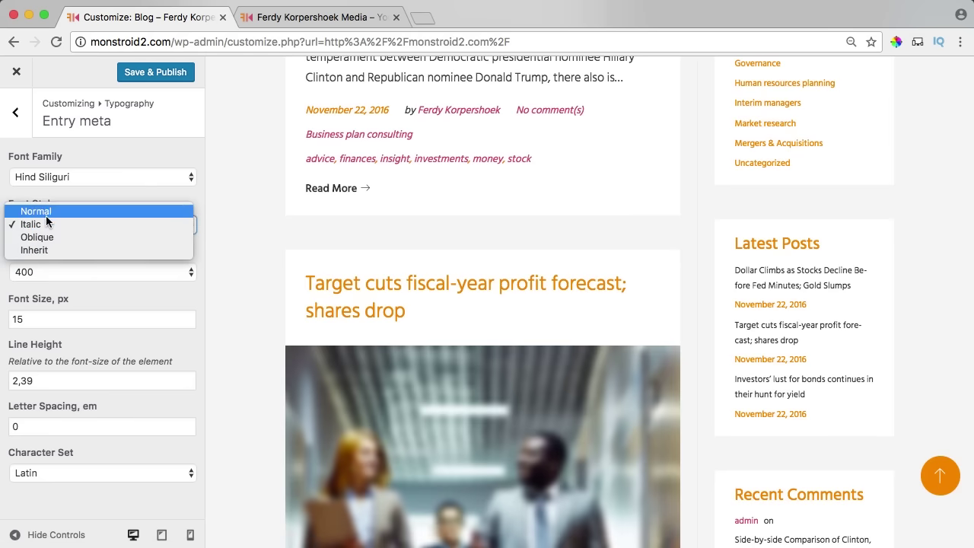
click(48, 211)
click(146, 76)
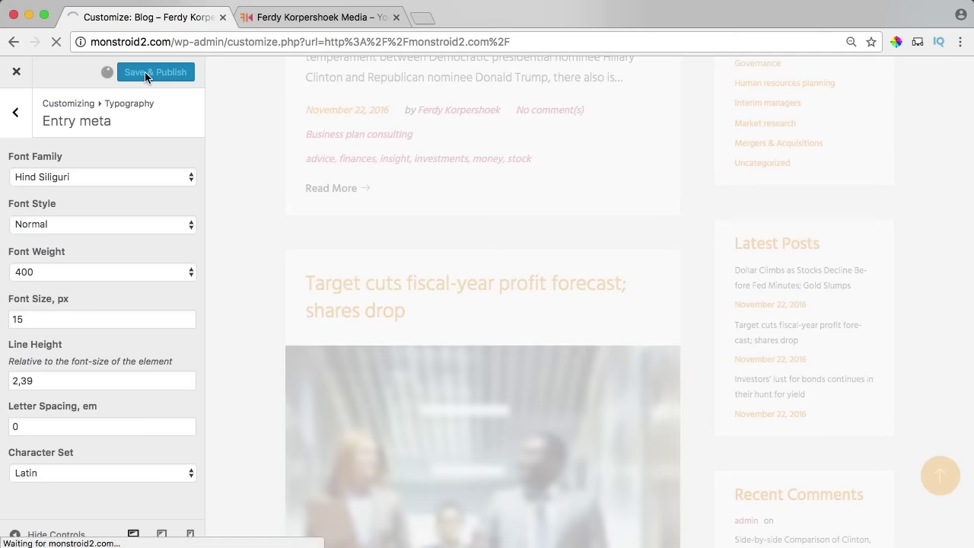
click(17, 128)
click(17, 127)
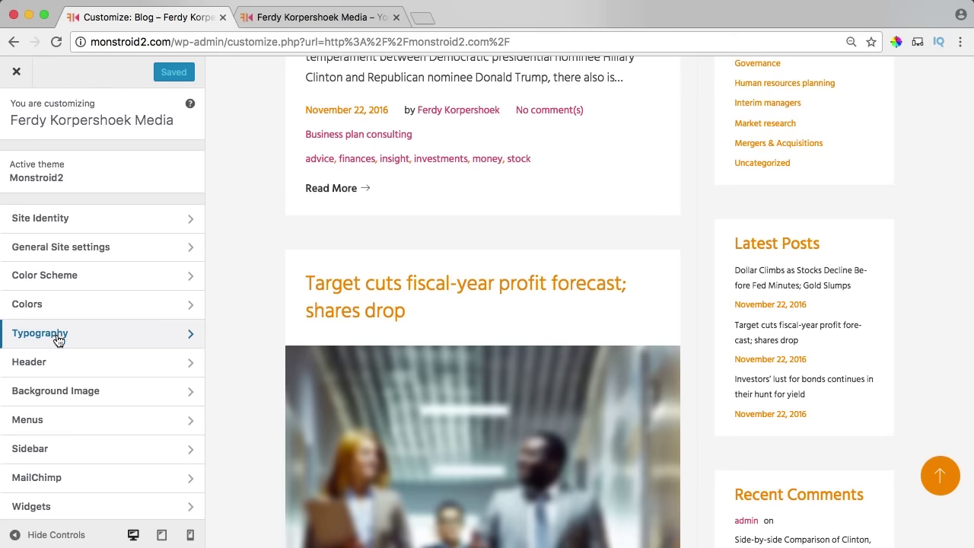
Open the Header settings and show the home page in the preview.
click(49, 363)
scroll(334, 253, up, 5)
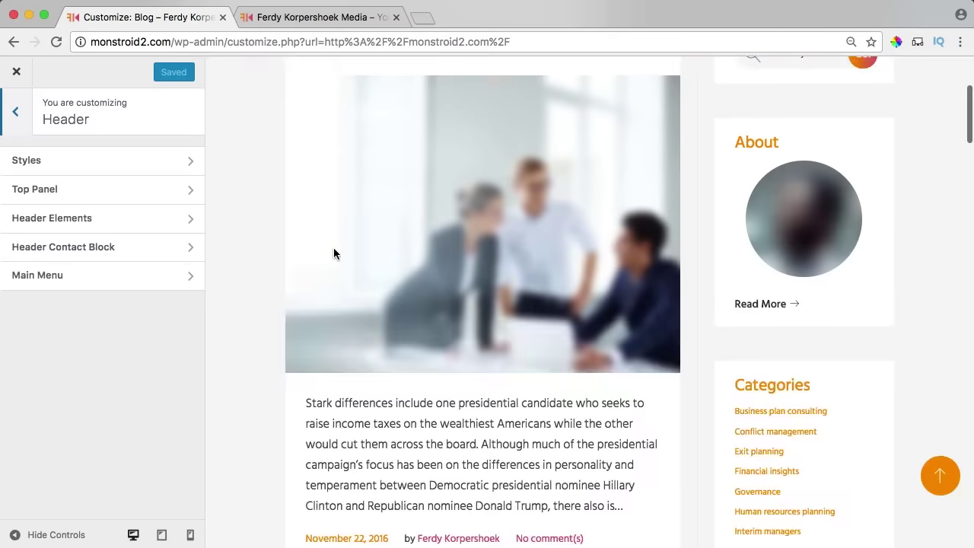
scroll(333, 253, up, 3)
click(304, 112)
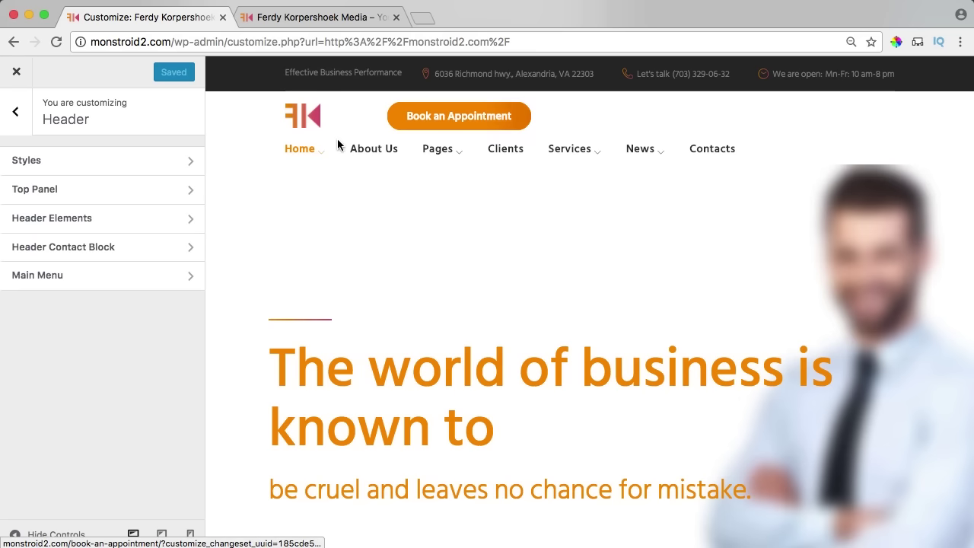
Try header Layout Styles 1, 2 and 3, then settle on Style 1.
mouse_move(576, 143)
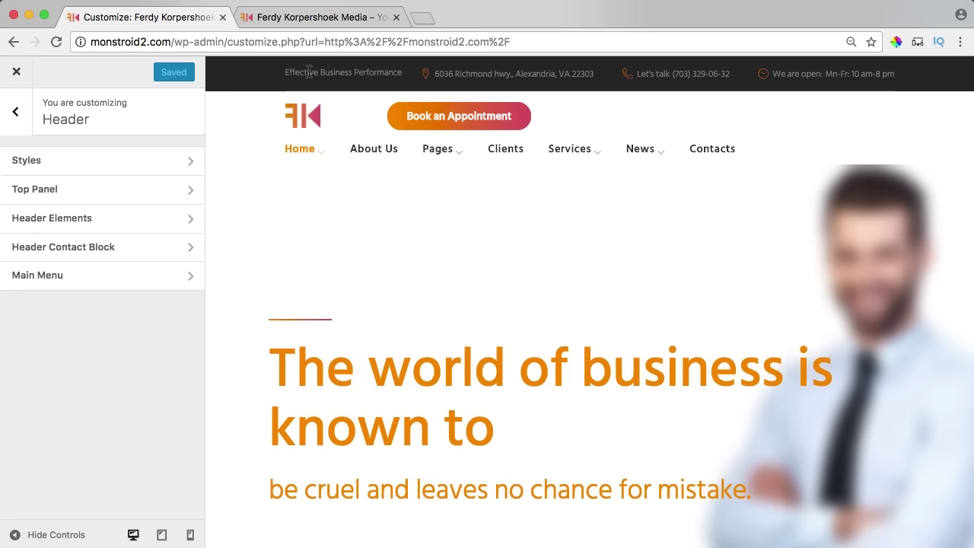
click(62, 164)
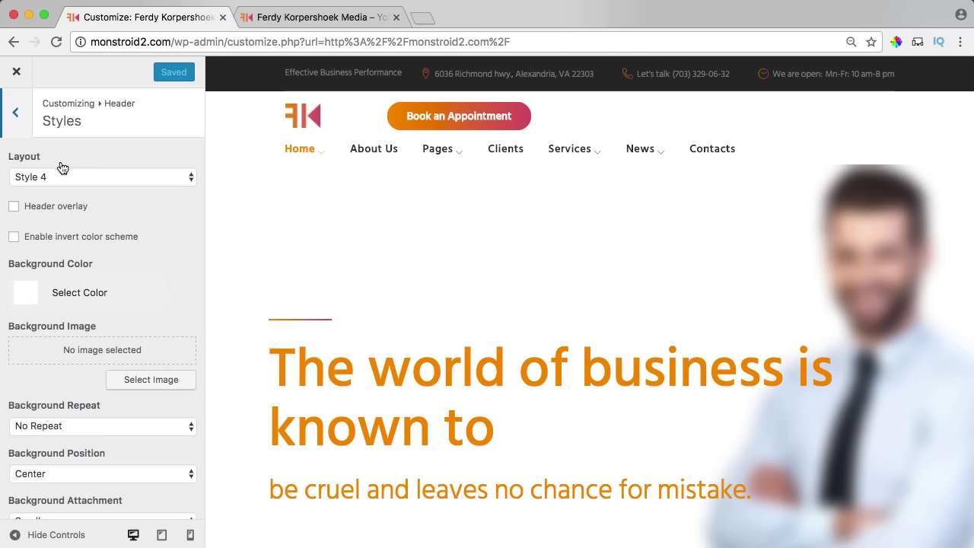
click(55, 177)
click(53, 138)
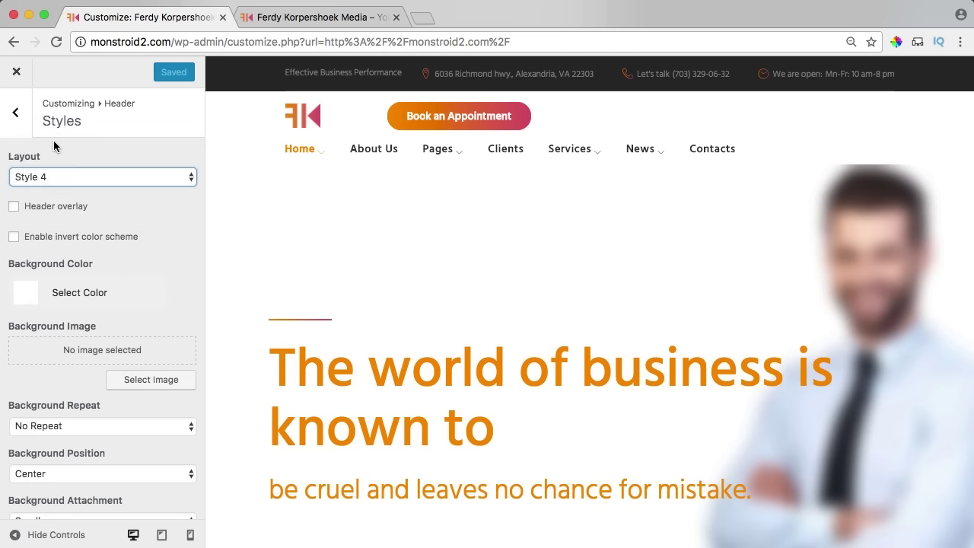
click(74, 177)
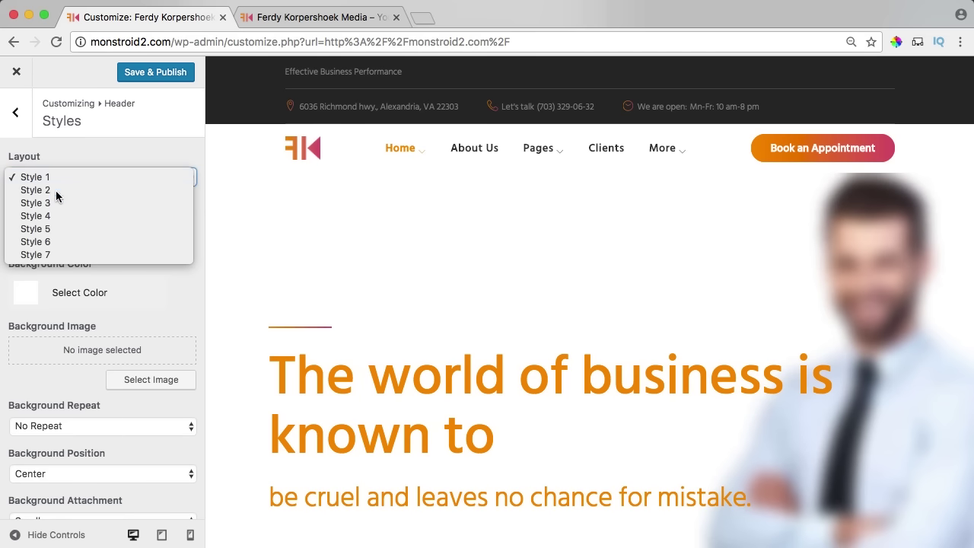
click(56, 192)
click(77, 179)
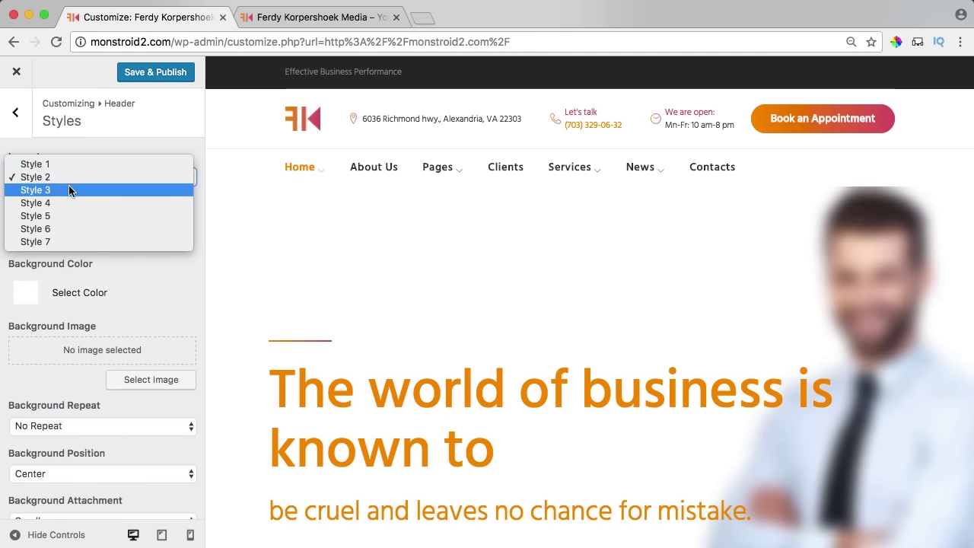
click(67, 186)
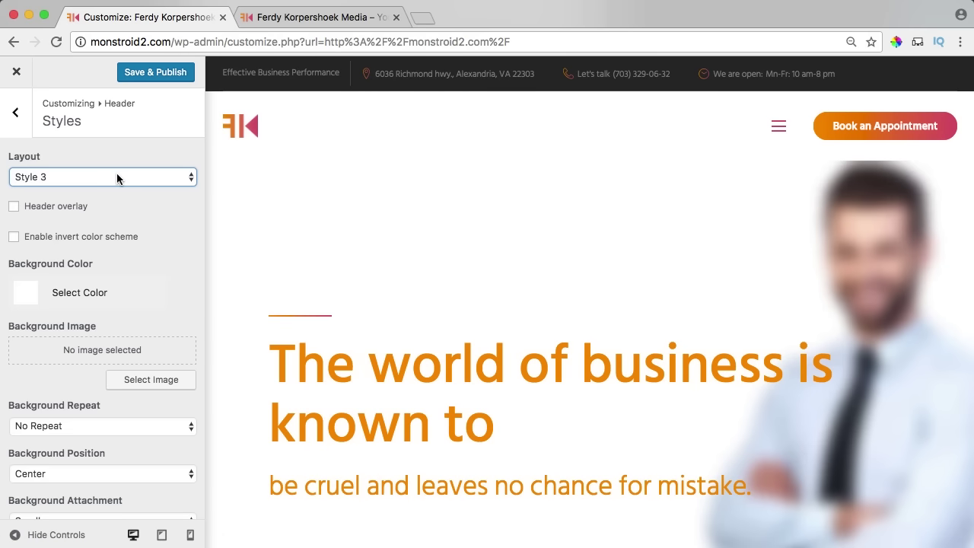
click(117, 175)
click(64, 153)
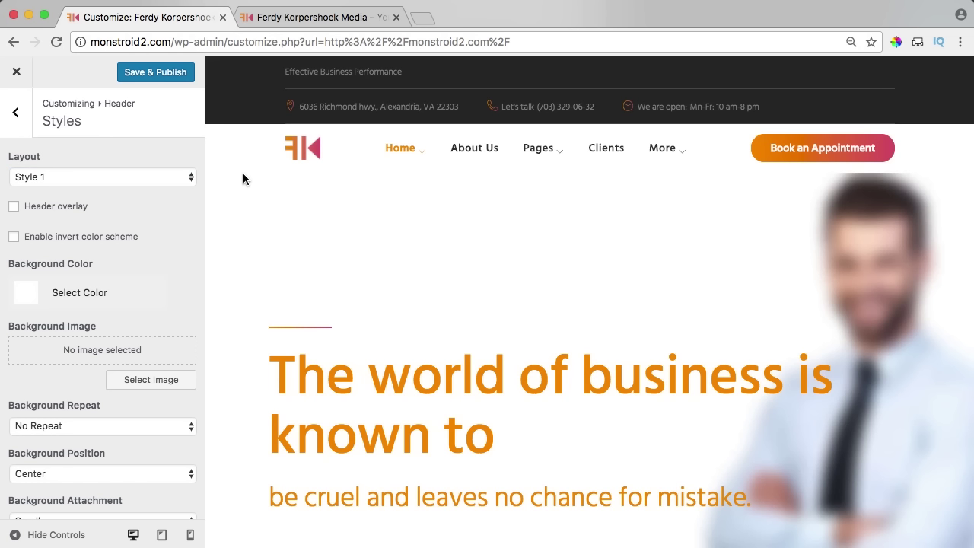
Select and deselect the 'Effective Business Performance' tagline, then return to the Header section list.
drag(406, 72, 428, 68)
click(281, 70)
click(345, 67)
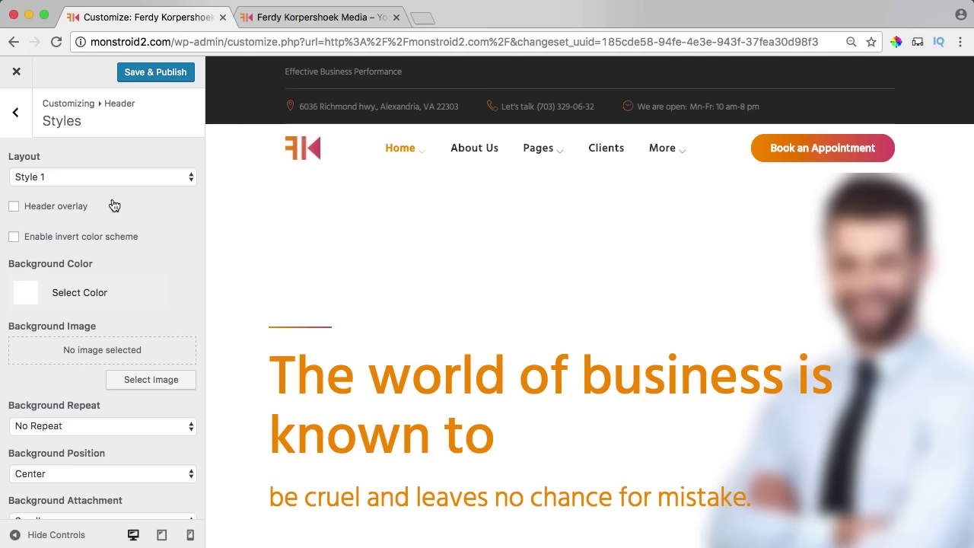
scroll(112, 206, down, 2)
scroll(113, 206, up, 2)
scroll(113, 206, down, 2)
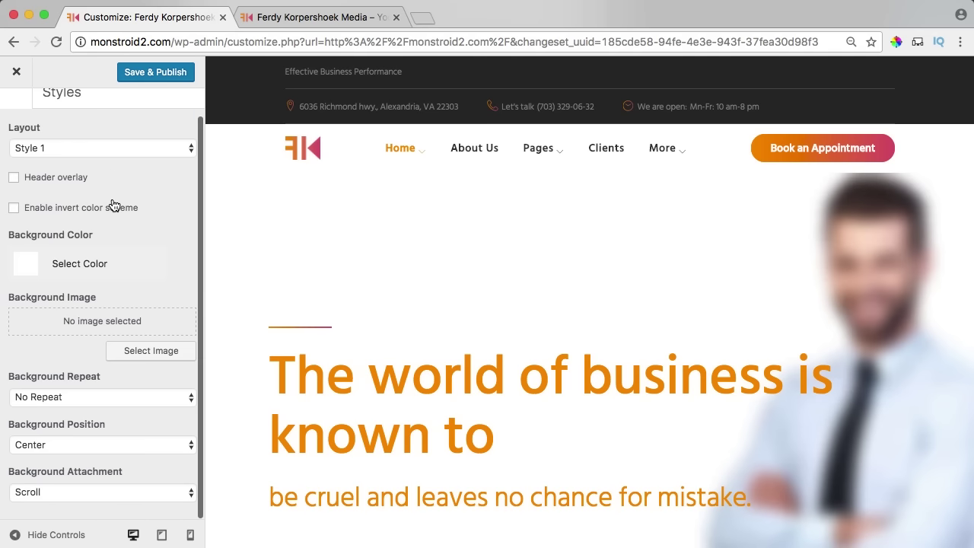
scroll(113, 205, up, 2)
click(30, 120)
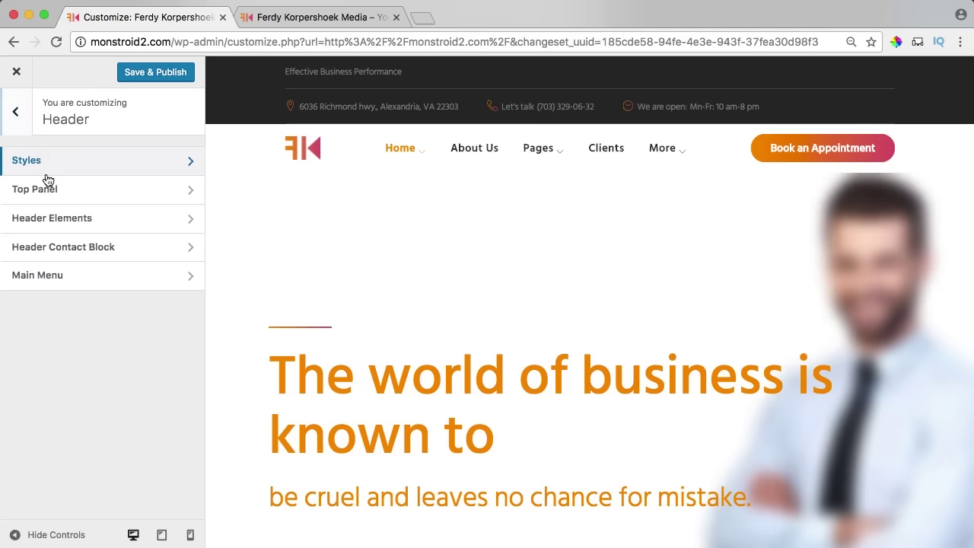
In Top Panel, switch the top panel off and back on, then empty the Disclaimer Text.
click(31, 194)
click(101, 226)
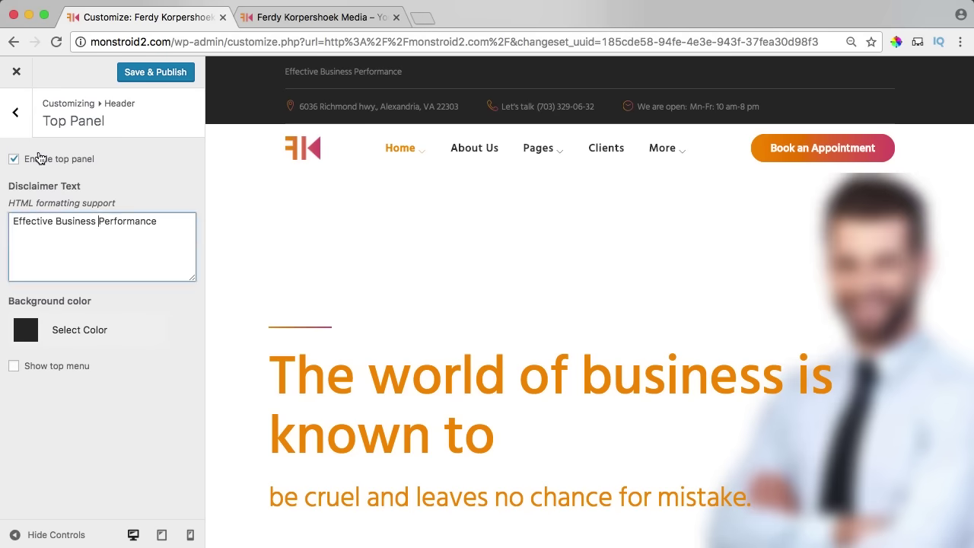
click(14, 160)
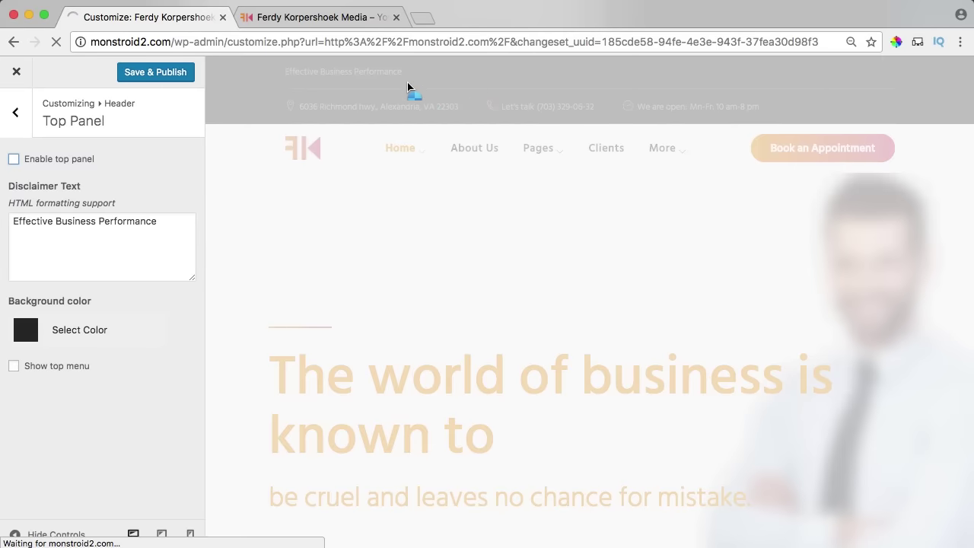
mouse_move(401, 84)
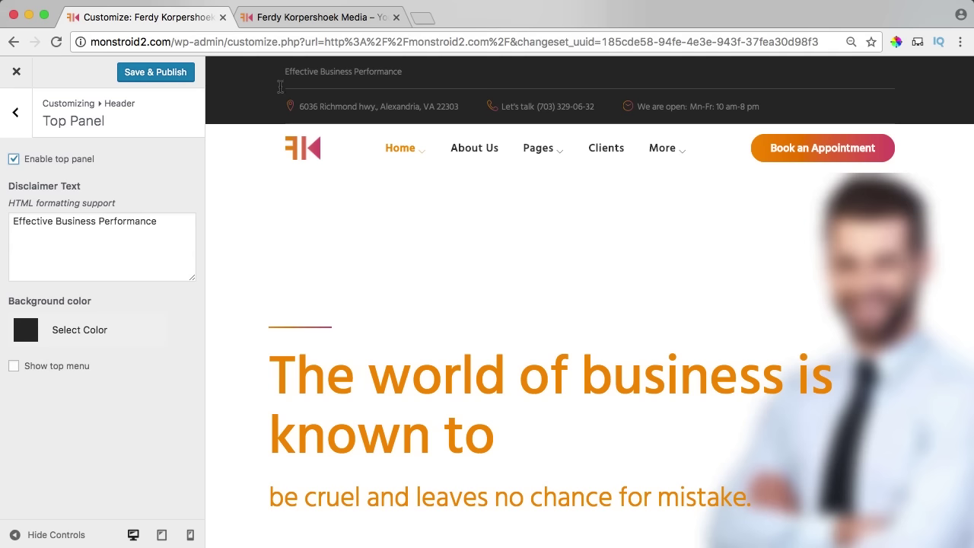
click(138, 235)
key(super+a)
key(BackSpace)
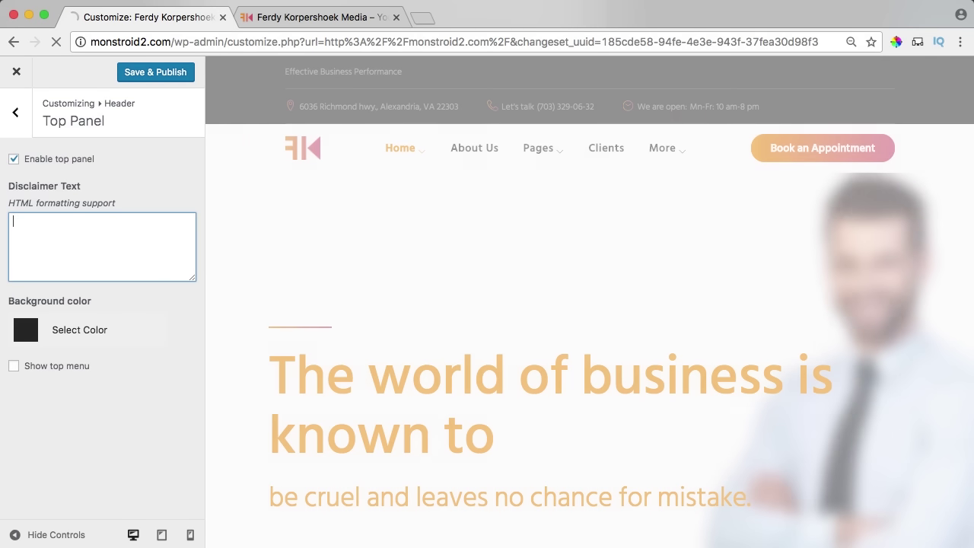
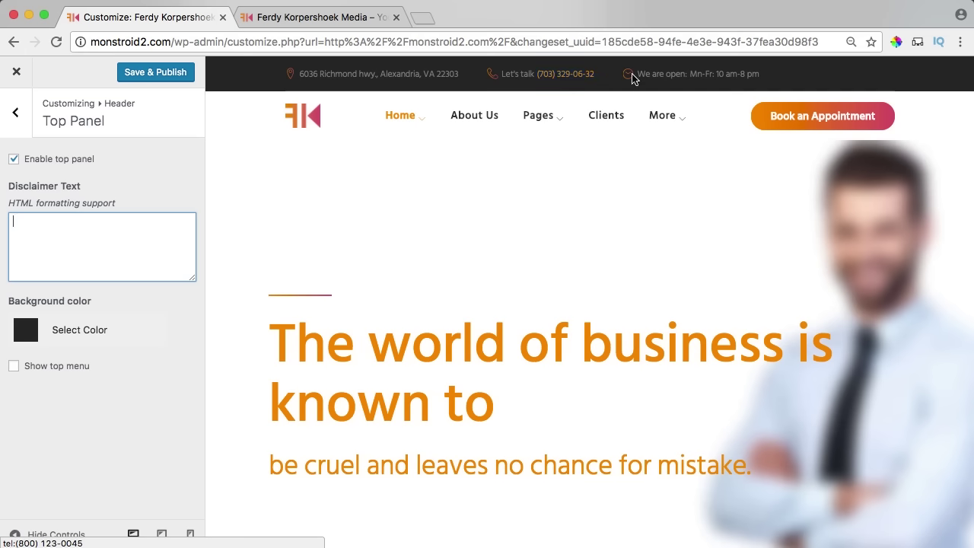
Change the header button text in Header Elements to 'Contact Us'.
click(15, 111)
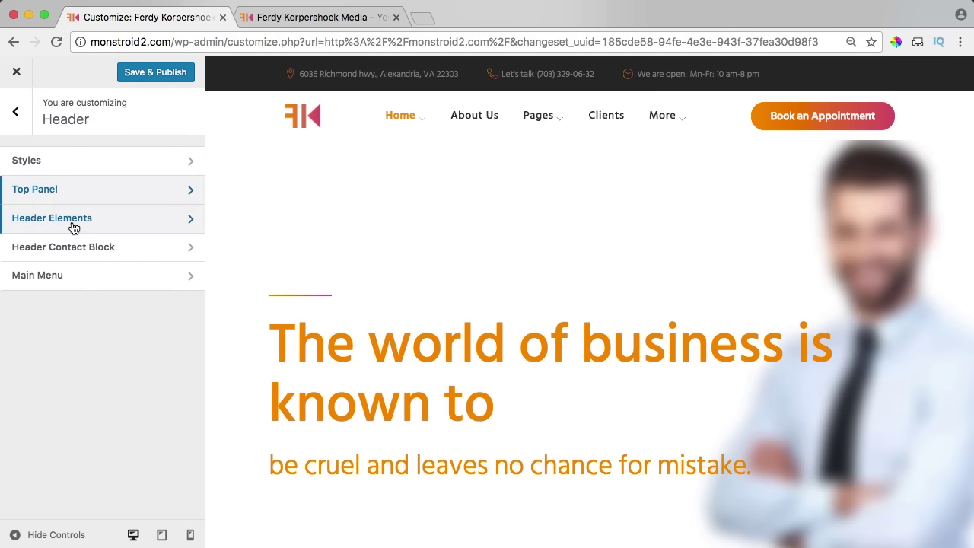
click(75, 227)
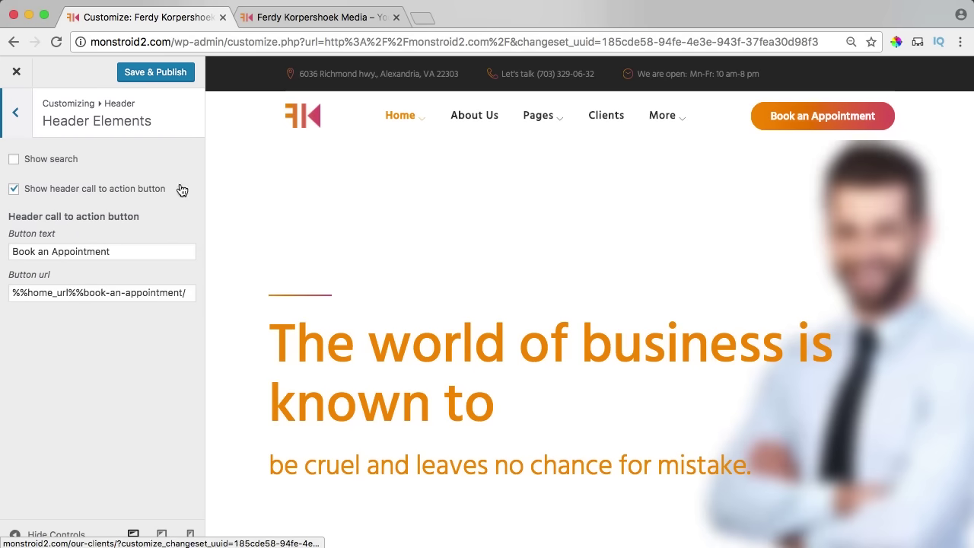
click(109, 248)
key(super+a)
text(Co)
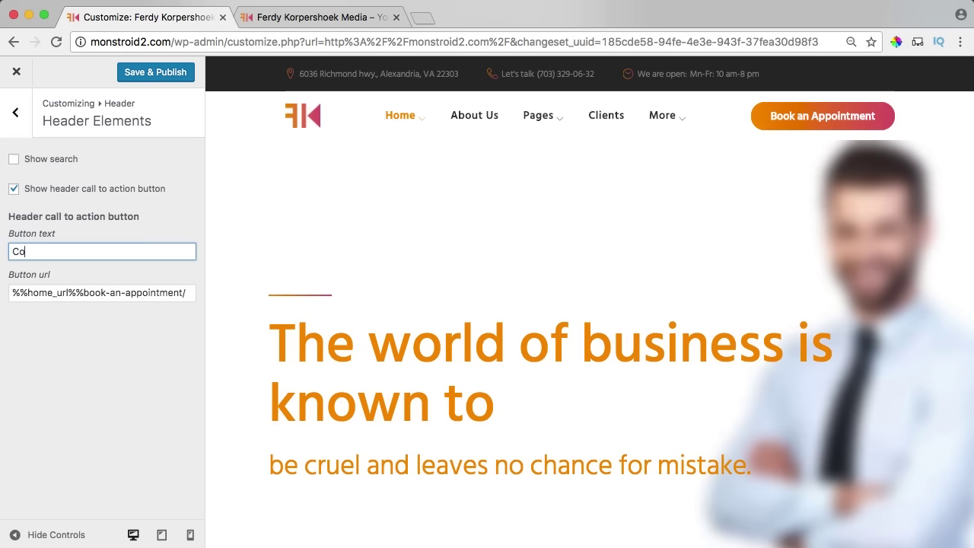
text(ntact Us)
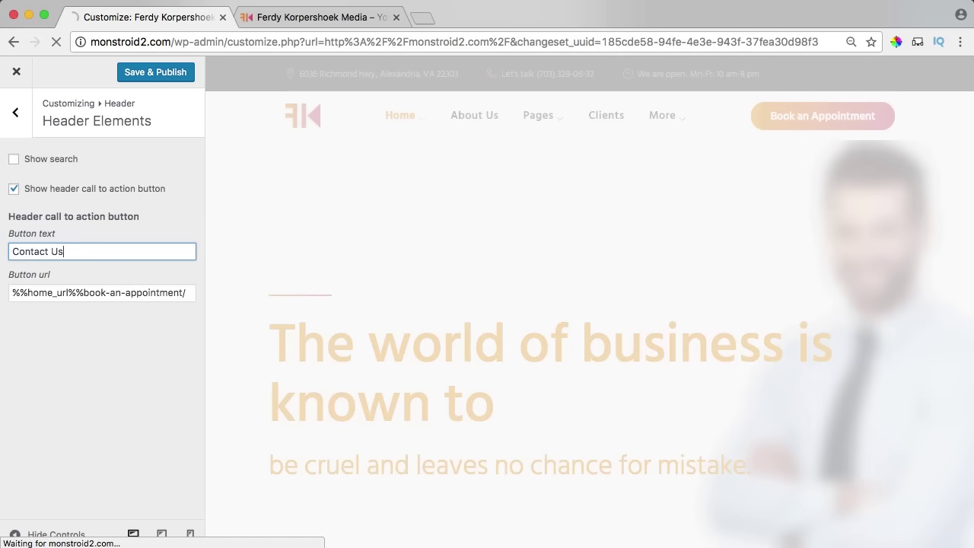
click(289, 23)
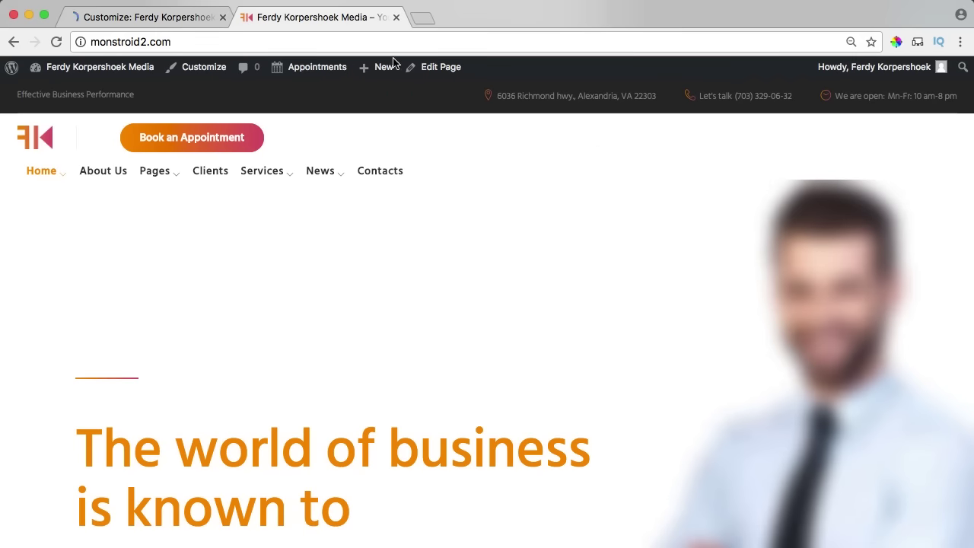
click(377, 171)
click(226, 42)
key(super+c)
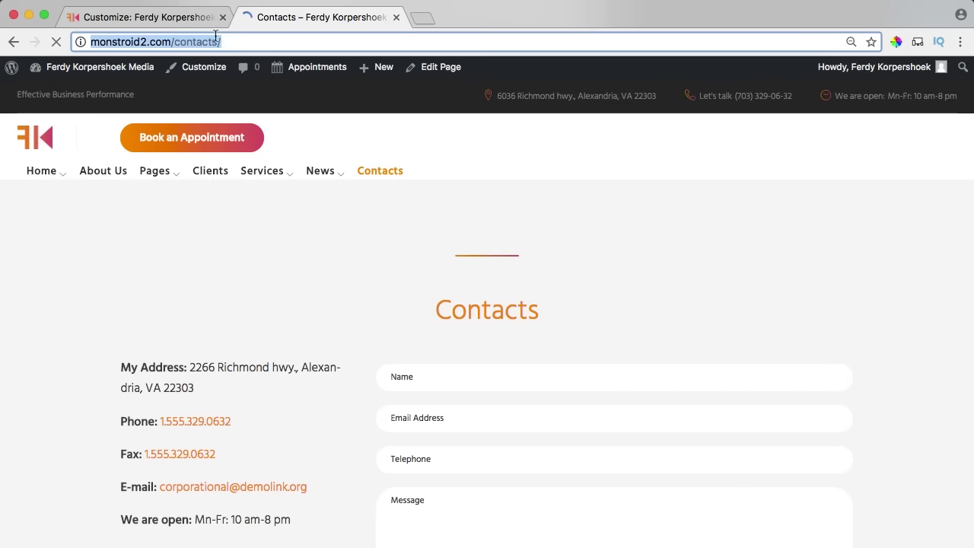
click(174, 20)
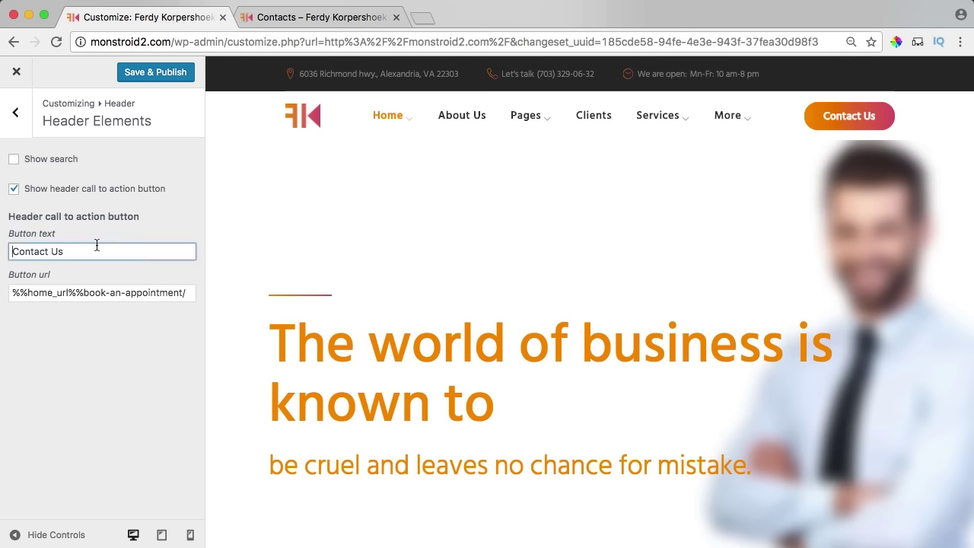
key(super+a)
click(94, 288)
key(super+a)
key(super+v)
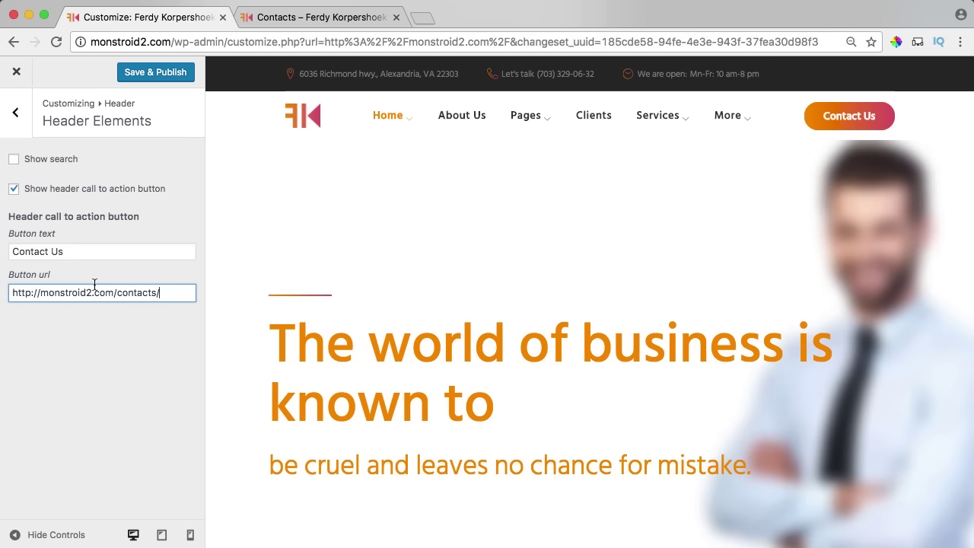
Publish the header button changes and confirm them on the live Contacts page.
click(143, 79)
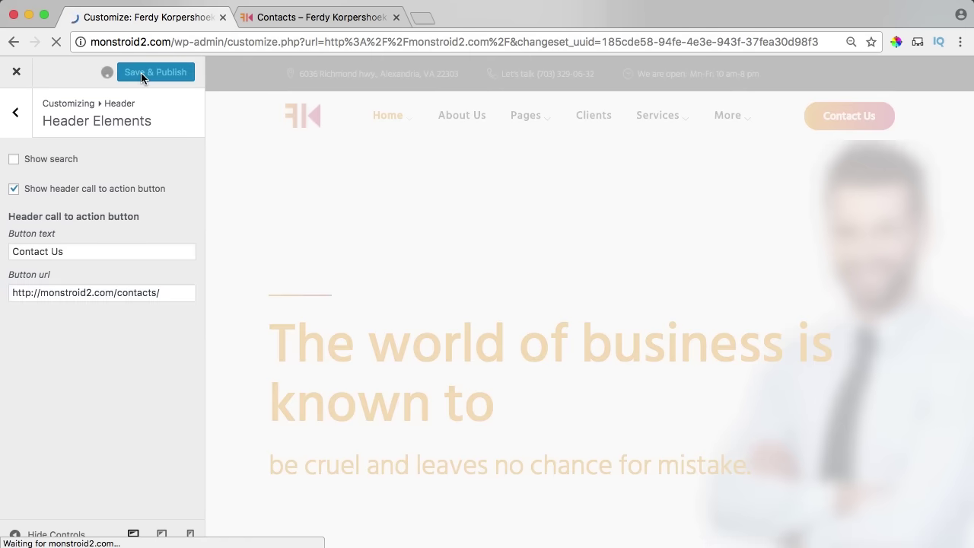
key(ctrl+Tab)
key(Return)
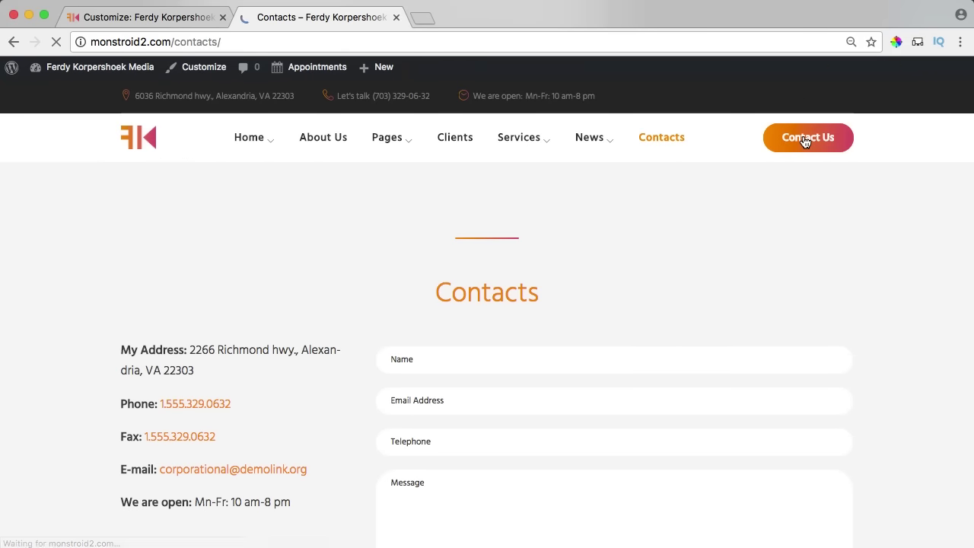
scroll(361, 242, down, 3)
scroll(360, 242, up, 3)
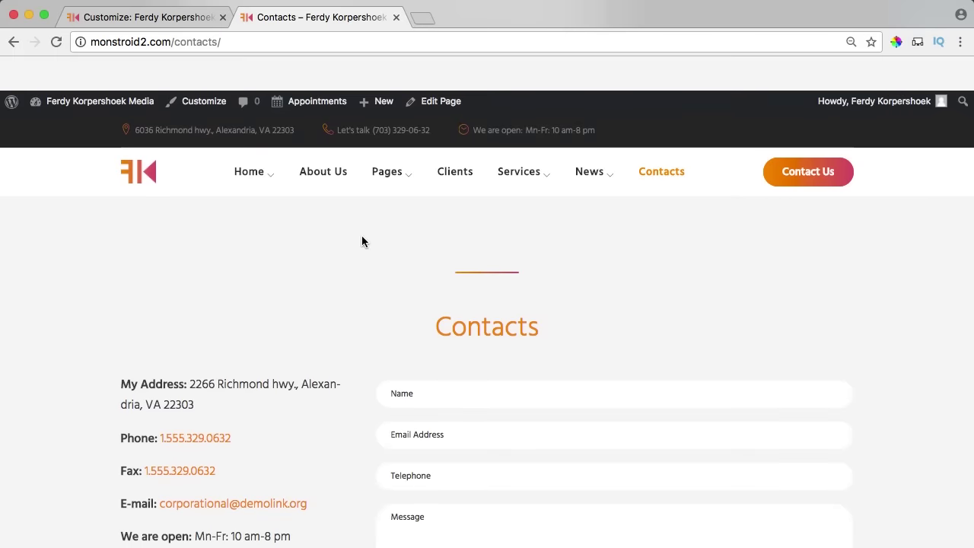
click(115, 16)
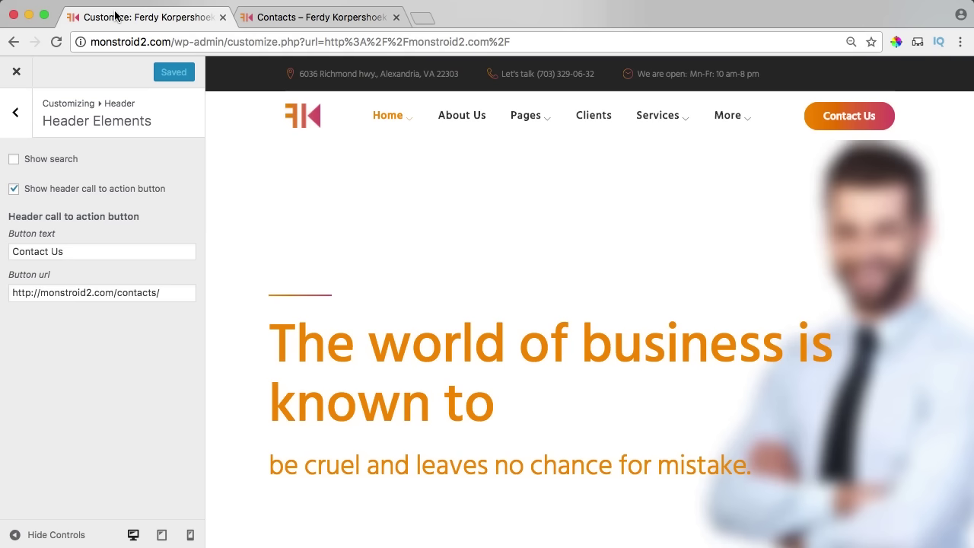
Change the header contact address to 60 Richmond hwy., New York, VA 22303.
click(28, 119)
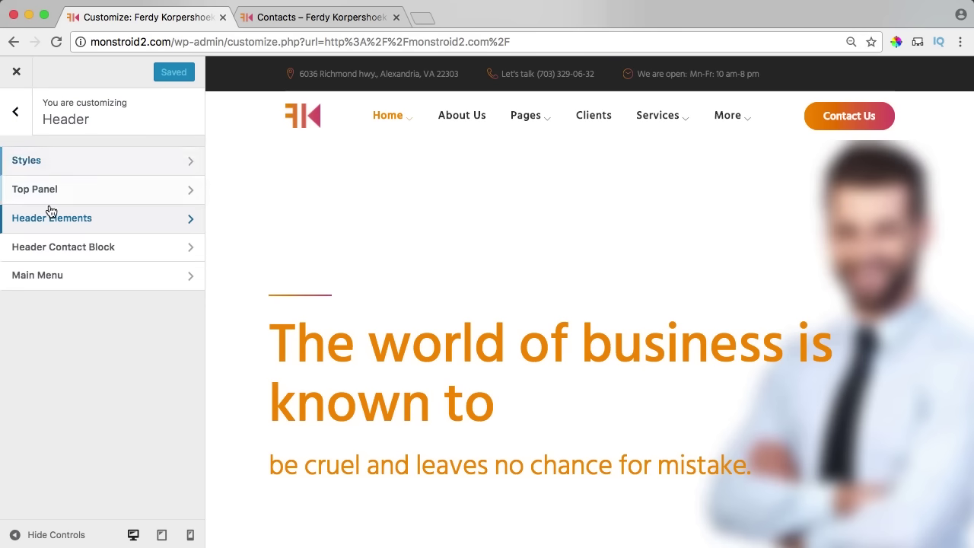
click(83, 254)
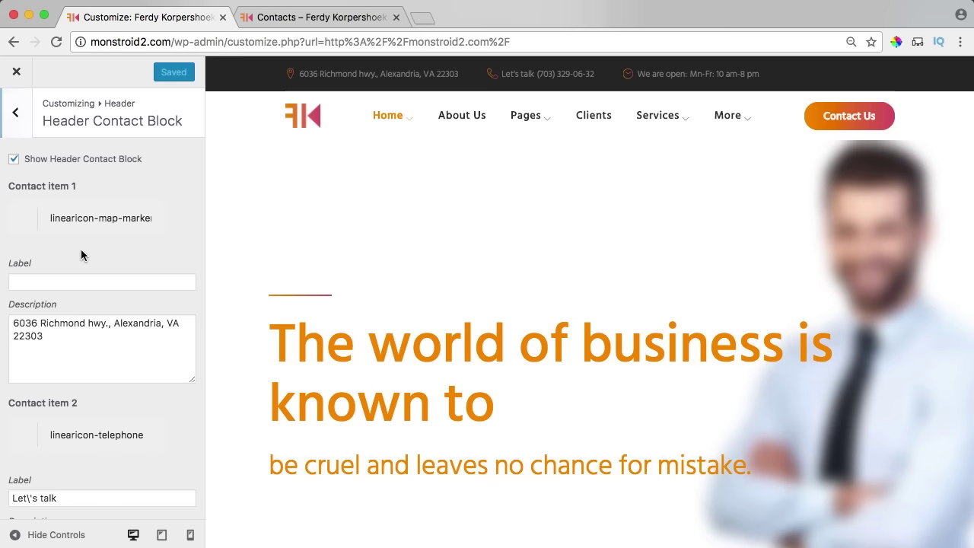
scroll(69, 259, down, 3)
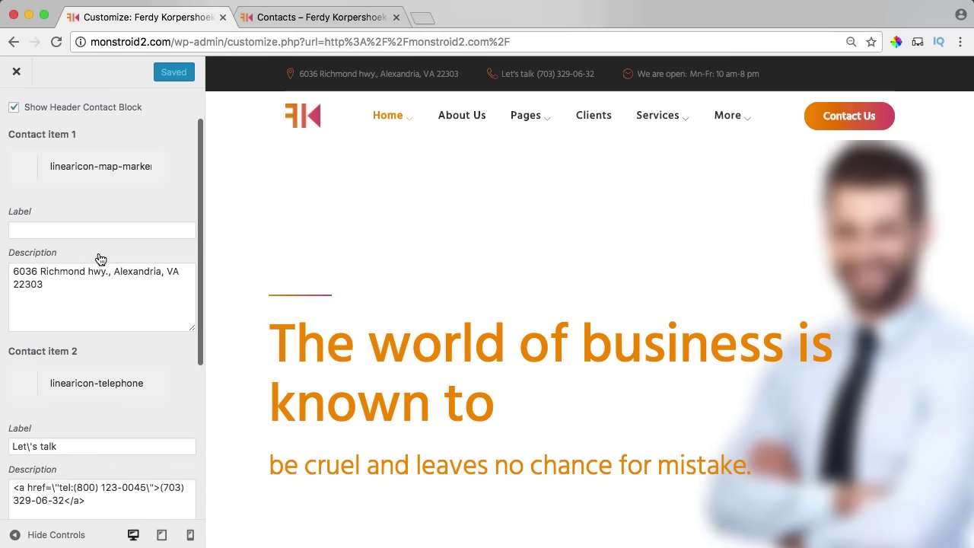
click(32, 256)
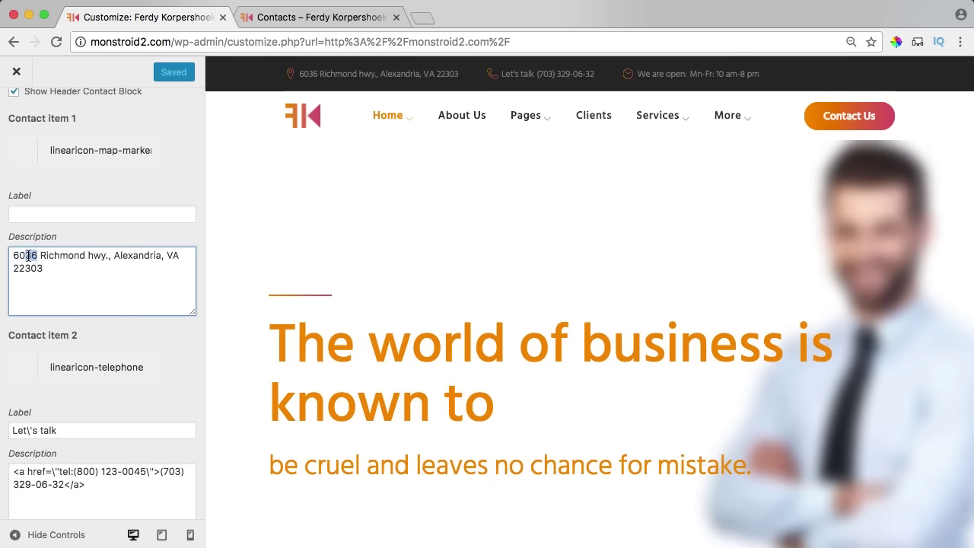
key(BackSpace)
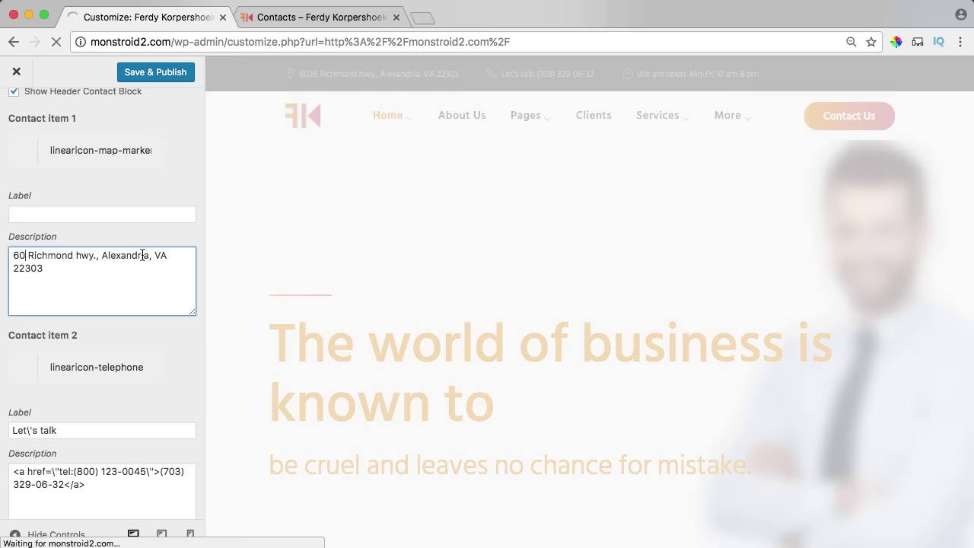
double_click(148, 257)
text(New Y)
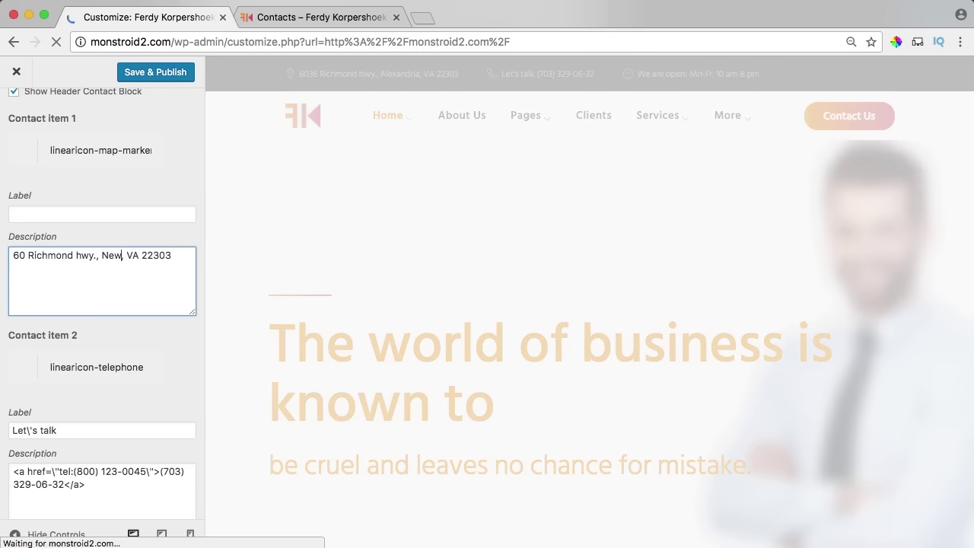
text(ork)
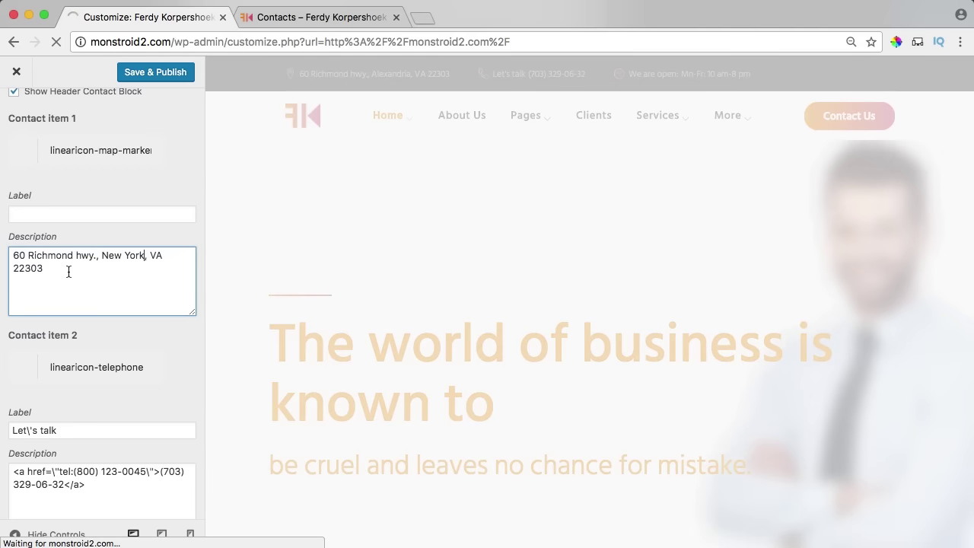
scroll(92, 277, down, 2)
scroll(93, 276, down, 5)
click(42, 283)
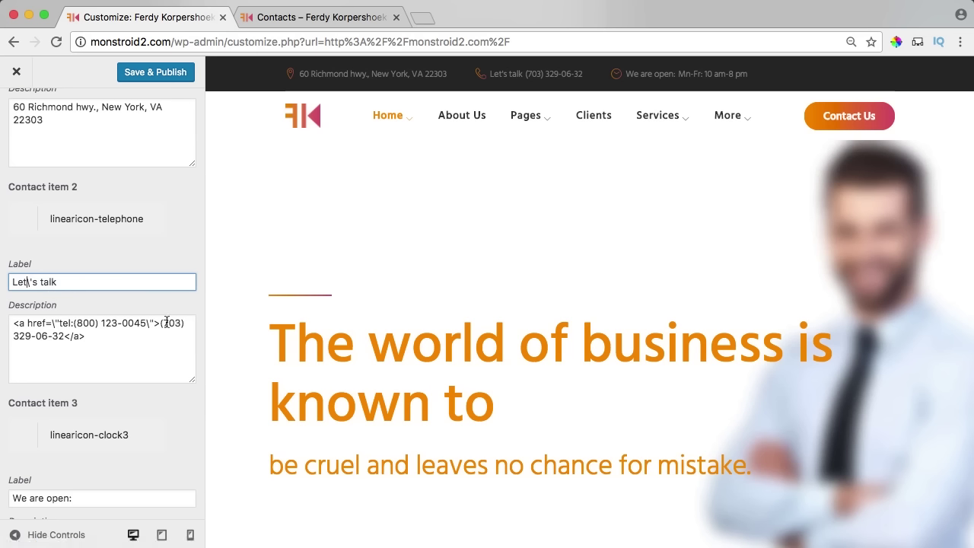
mouse_move(160, 324)
mouse_down()
mouse_move(85, 335)
mouse_move(144, 323)
mouse_up()
click(103, 324)
click(587, 150)
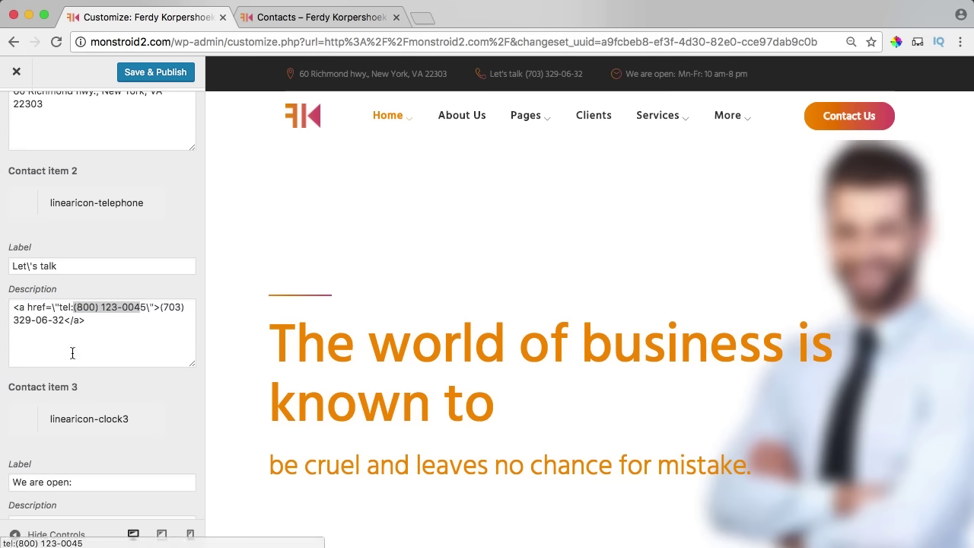
click(99, 344)
Set the opening hours to Mn-Fr: 8 am-5 pm and publish the contact block.
scroll(114, 296, down, 3)
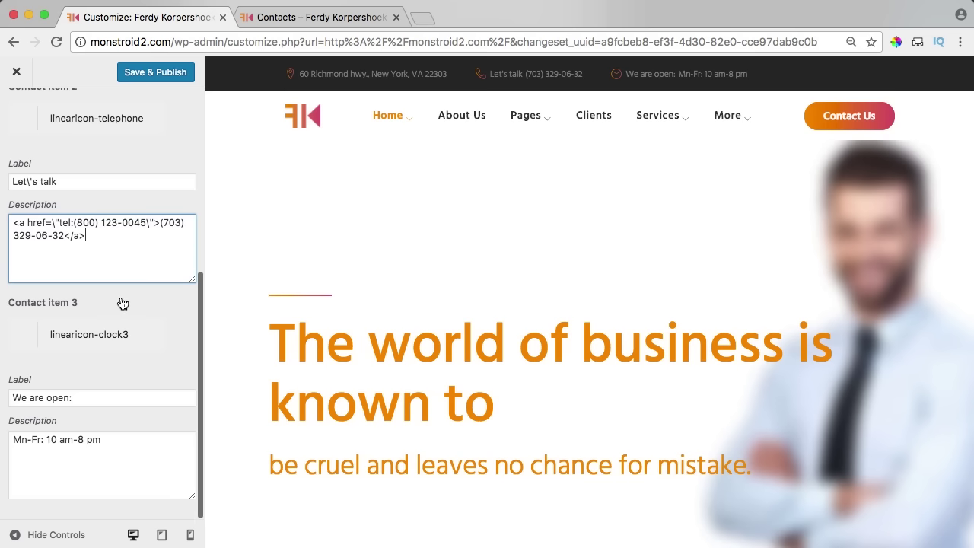
double_click(53, 439)
text(8)
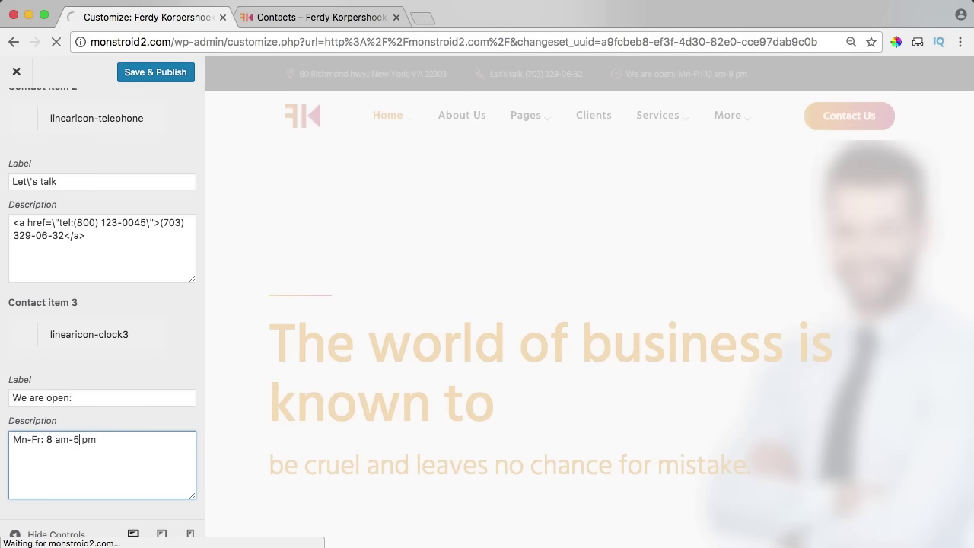
scroll(83, 266, up, 5)
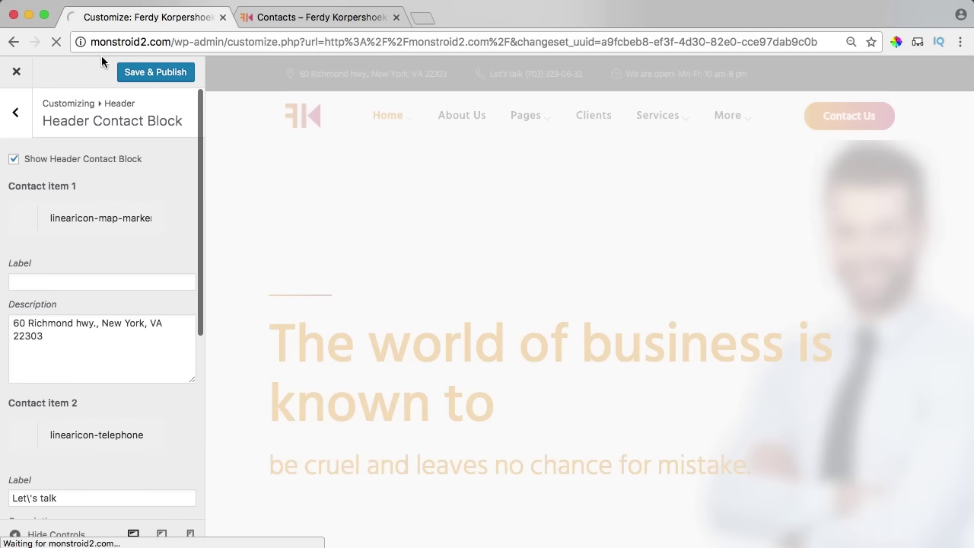
click(146, 70)
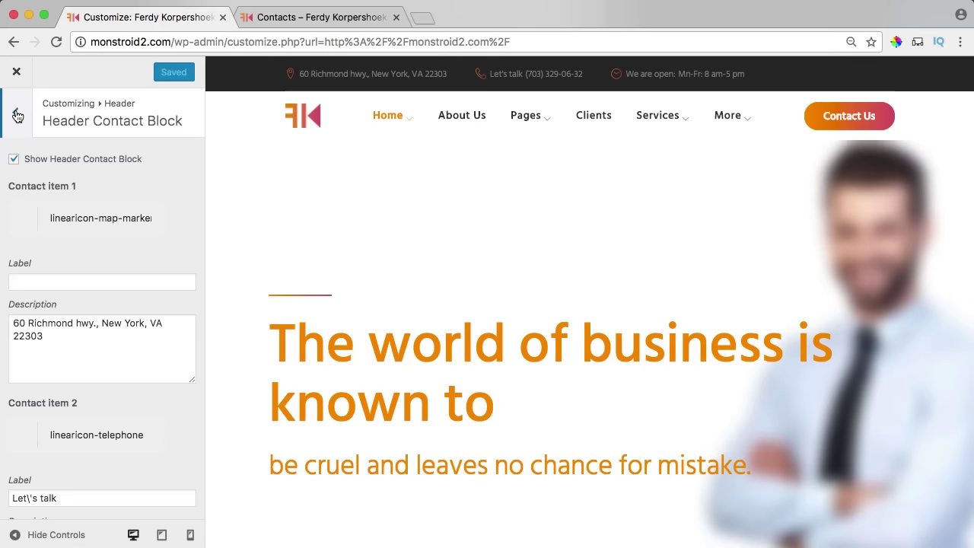
Turn on the sticky menu in the Main Menu settings.
click(15, 111)
click(62, 280)
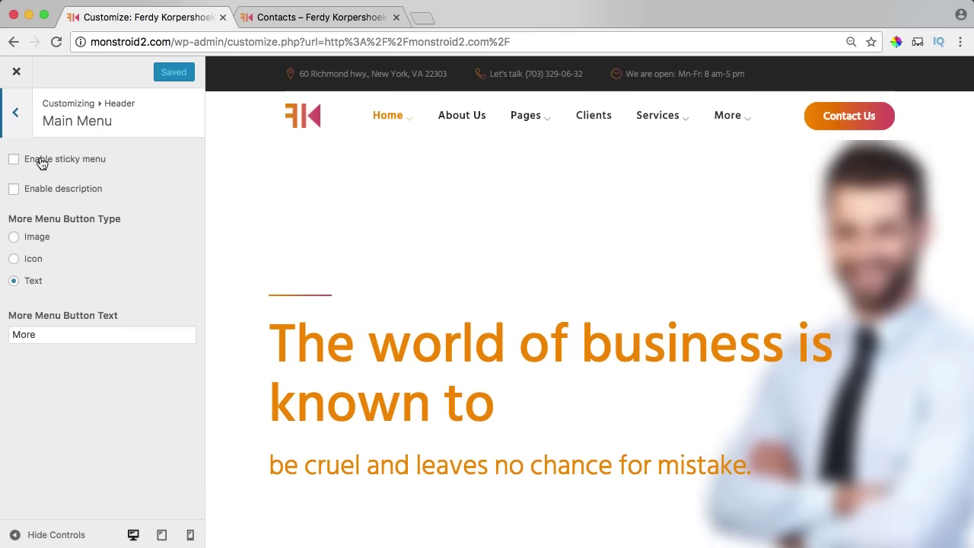
scroll(483, 195, down, 5)
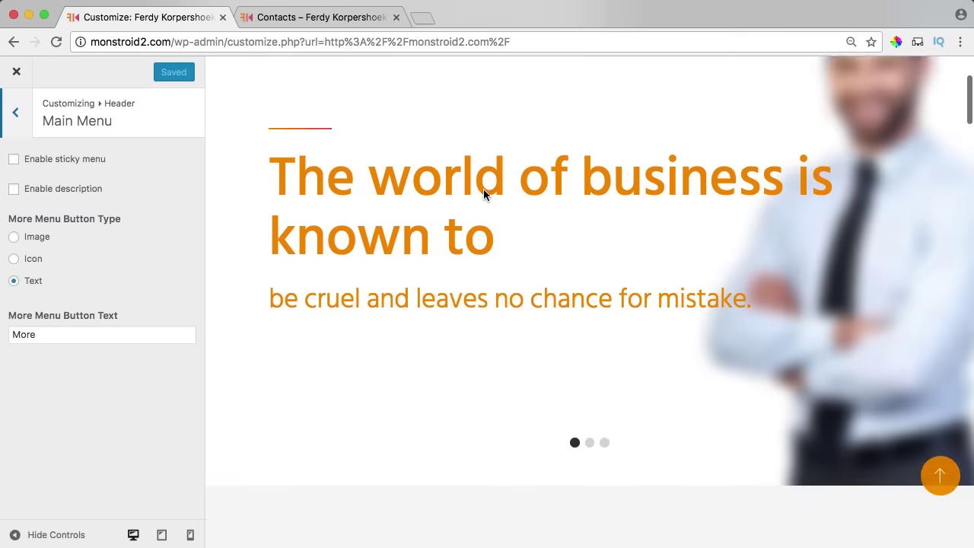
scroll(483, 196, up, 5)
scroll(483, 195, down, 3)
scroll(483, 191, up, 3)
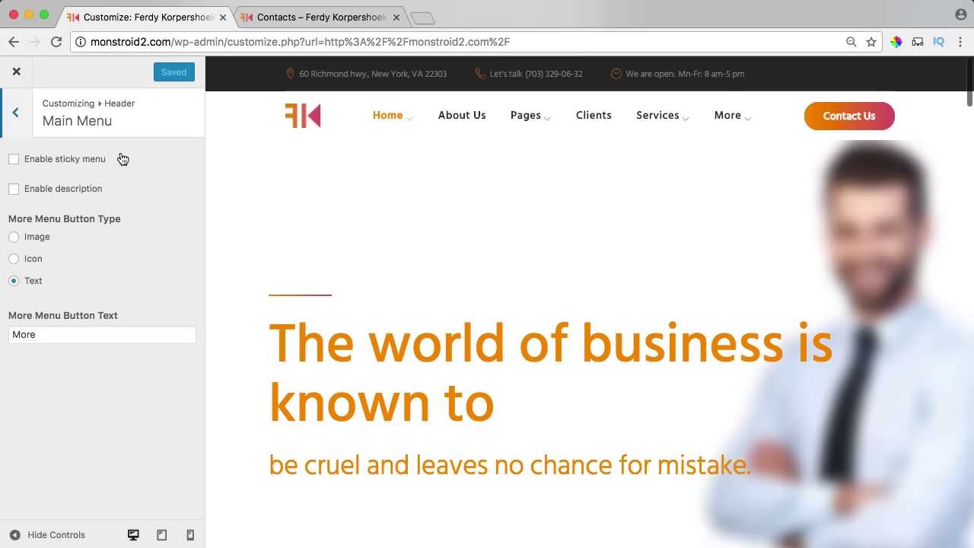
click(14, 159)
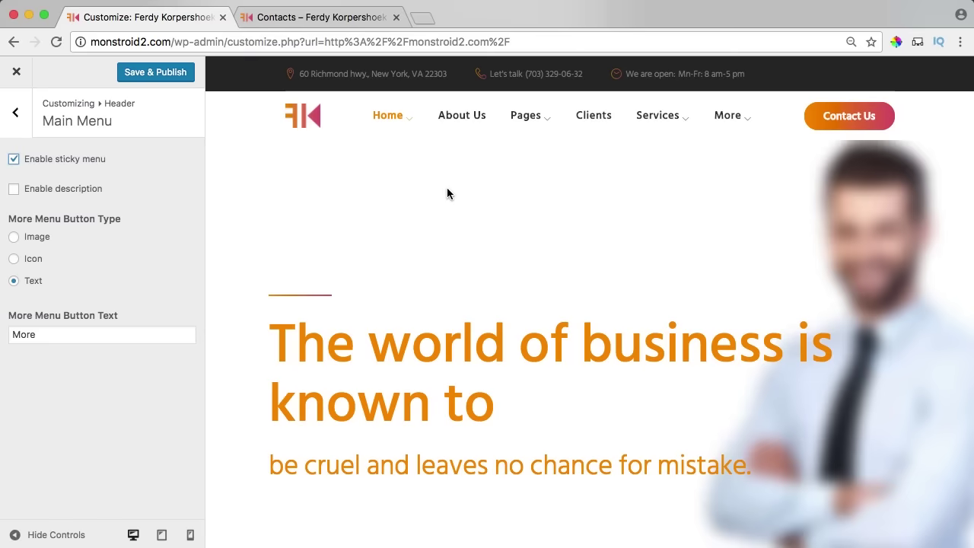
Disable menu item descriptions and go back to the header settings.
scroll(446, 187, down, 5)
scroll(448, 187, down, 2)
scroll(448, 190, up, 7)
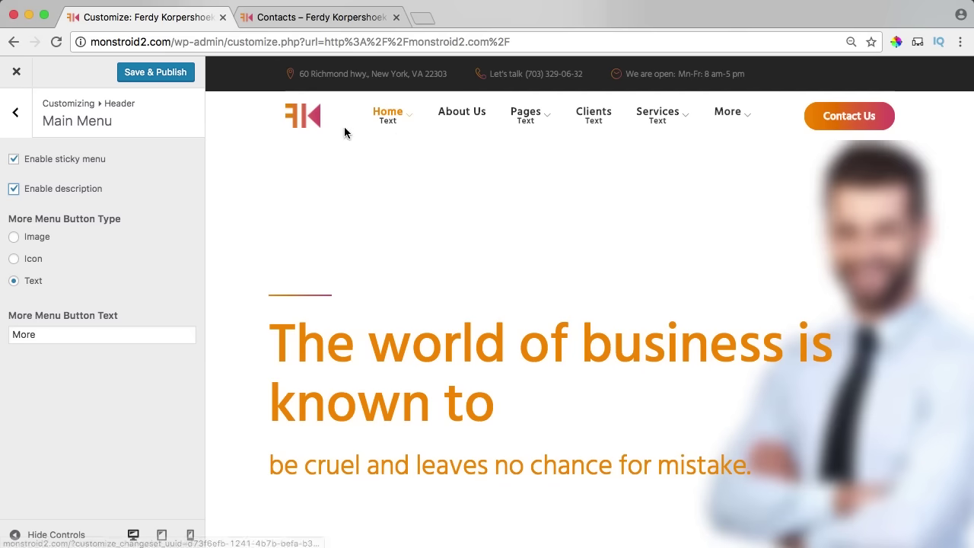
click(14, 188)
click(16, 112)
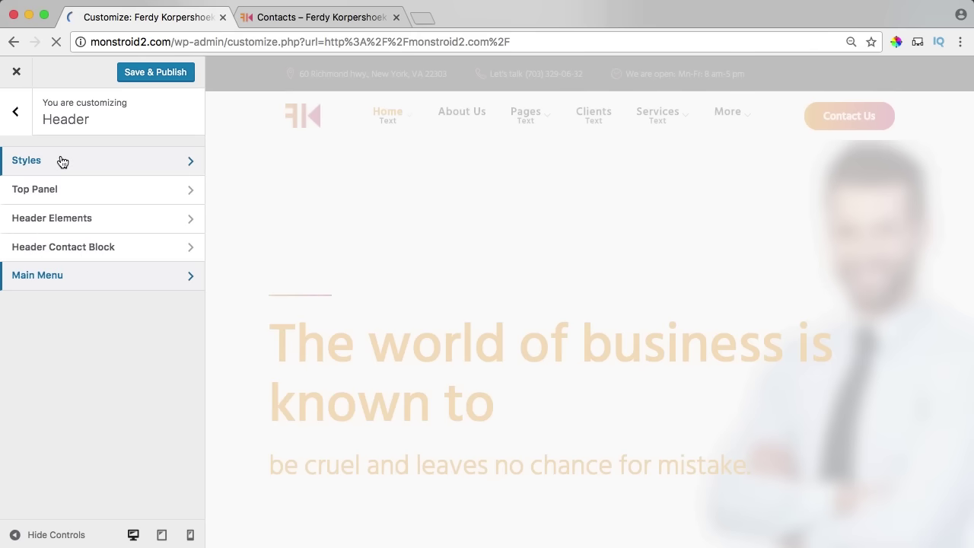
Enable Show social links in header under General Site settings > Social links and publish.
click(19, 114)
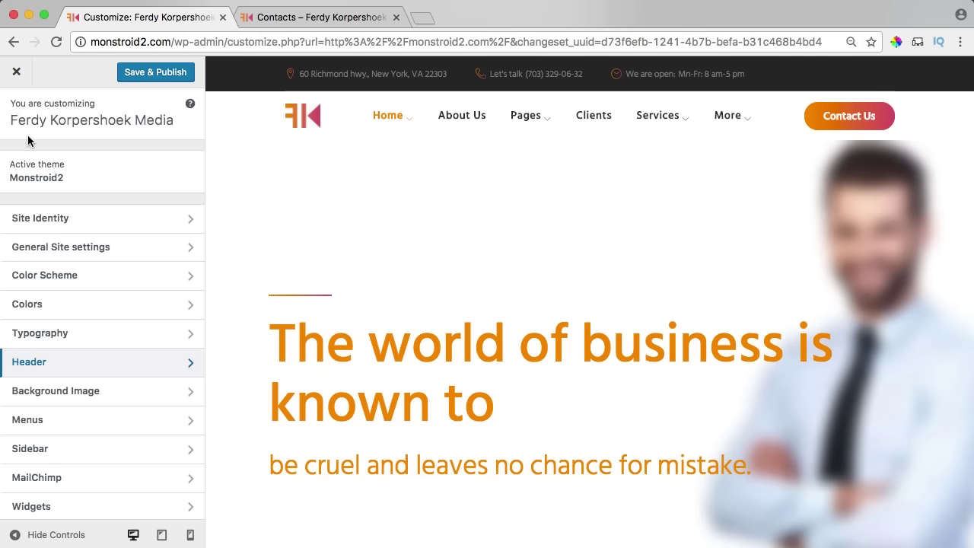
click(81, 248)
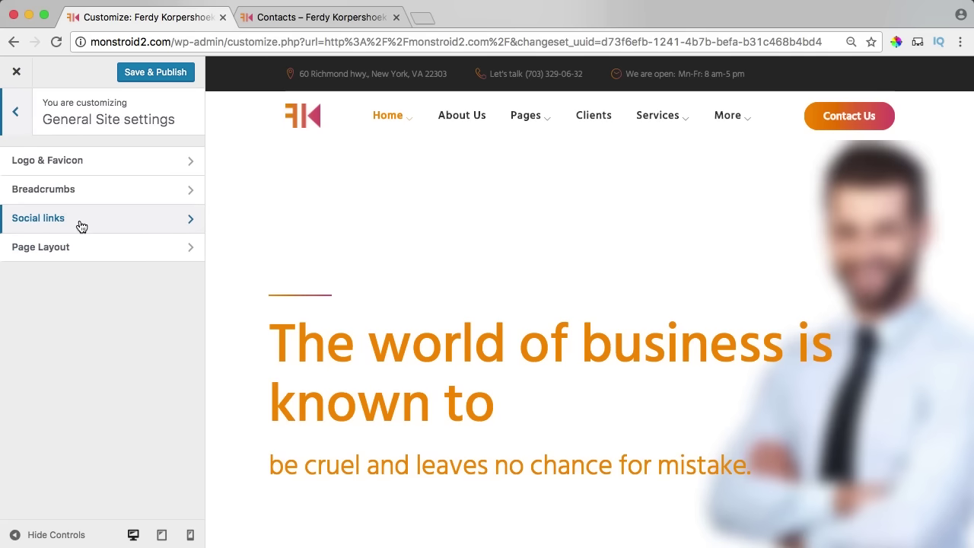
click(80, 225)
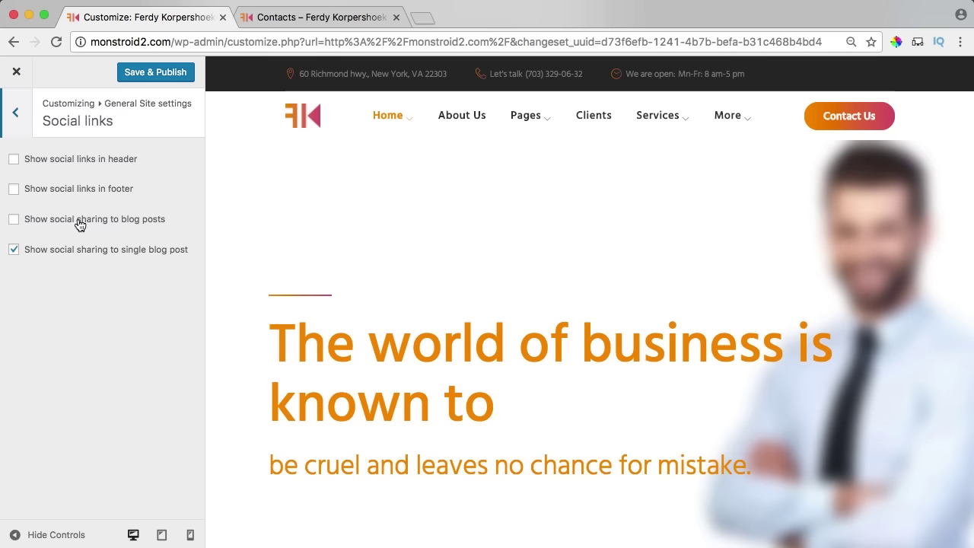
click(14, 160)
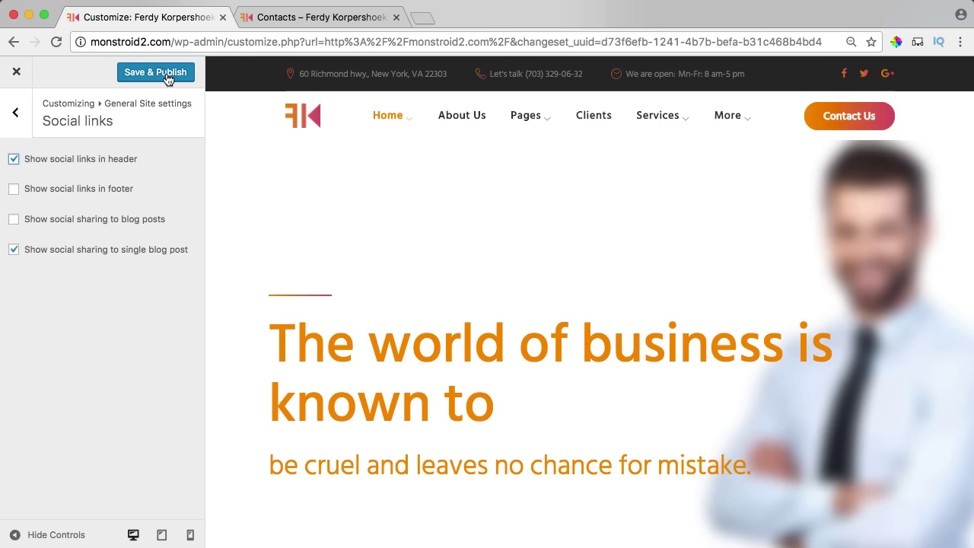
click(157, 73)
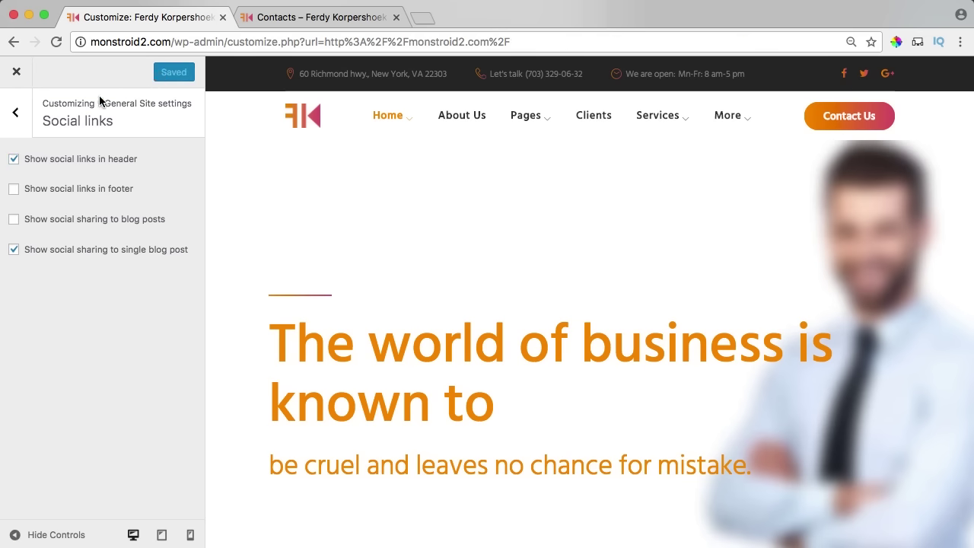
click(17, 118)
Look at the Main menu's items under Menus, then open the MailChimp settings.
click(17, 118)
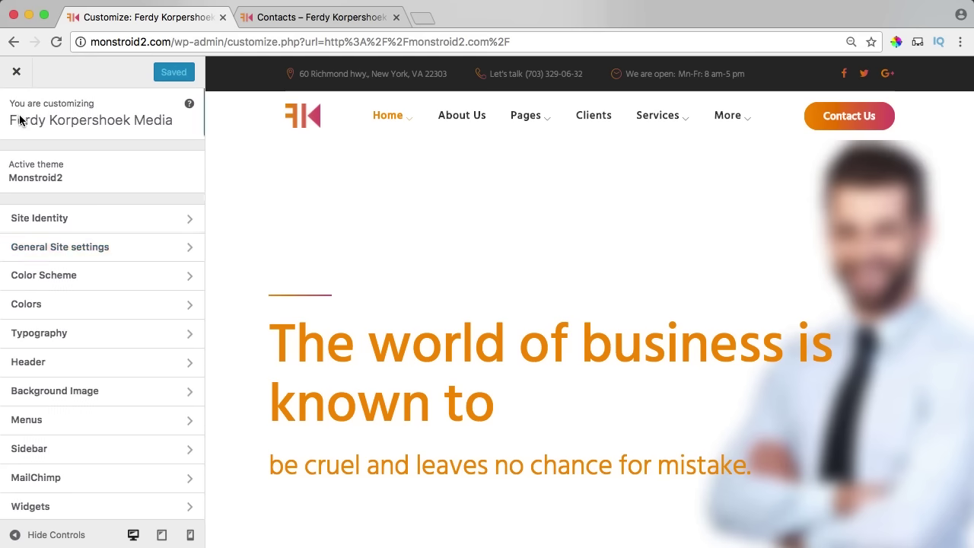
scroll(48, 132, down, 3)
click(70, 328)
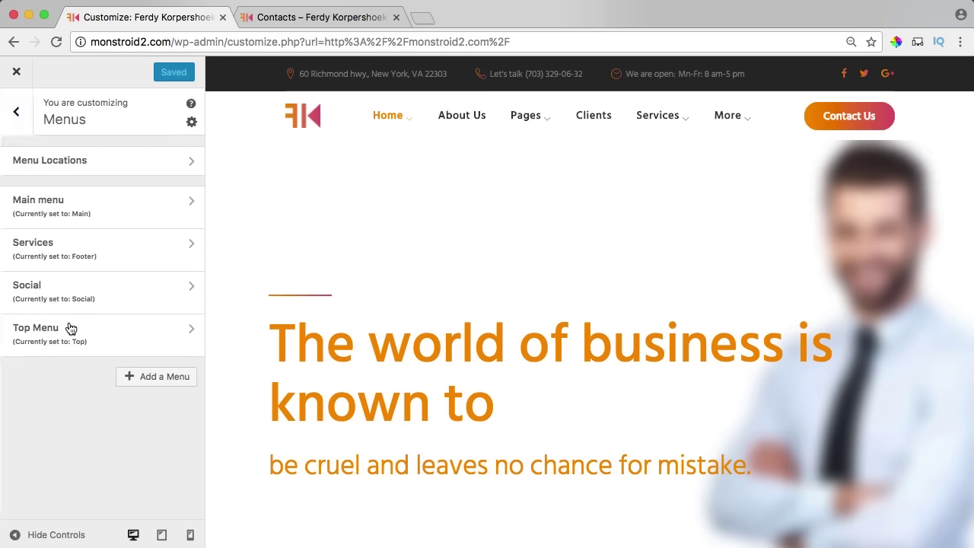
click(91, 209)
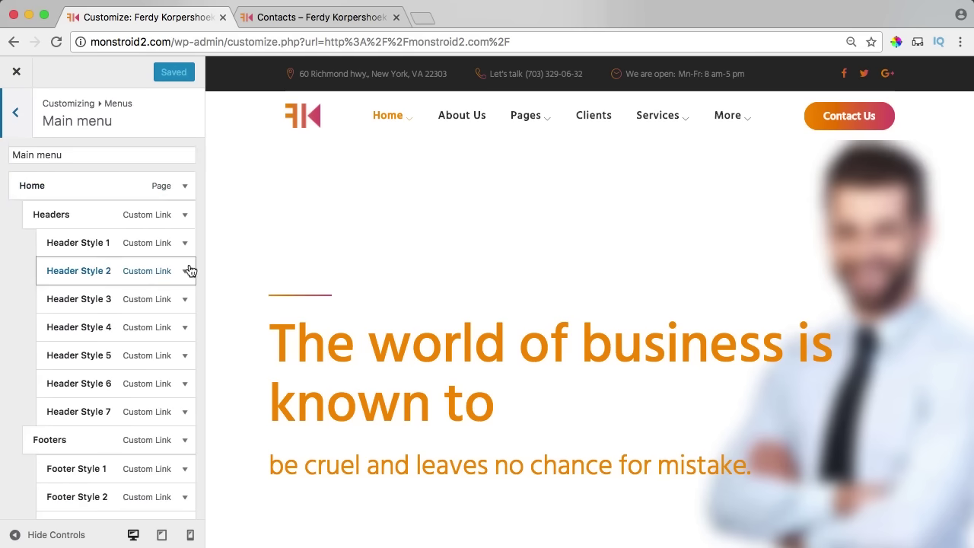
click(16, 114)
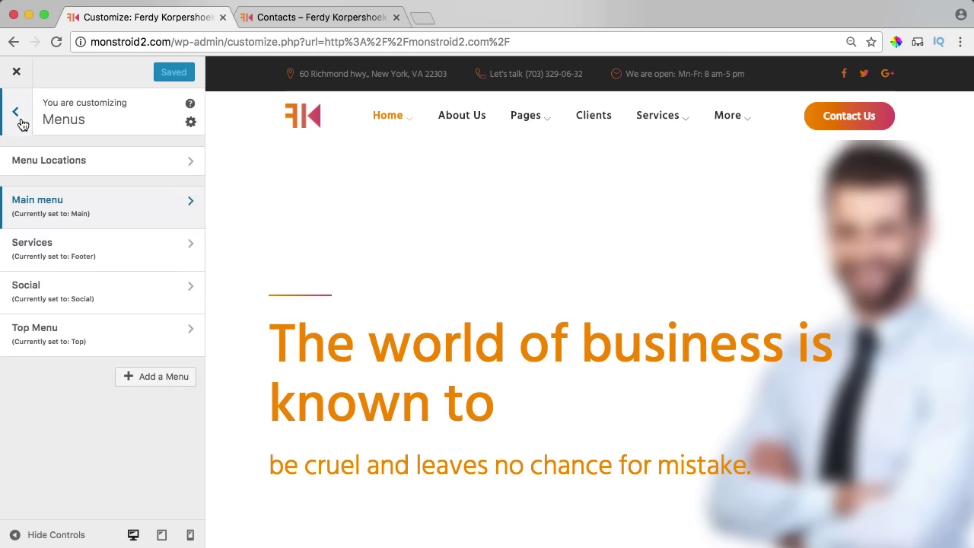
click(19, 116)
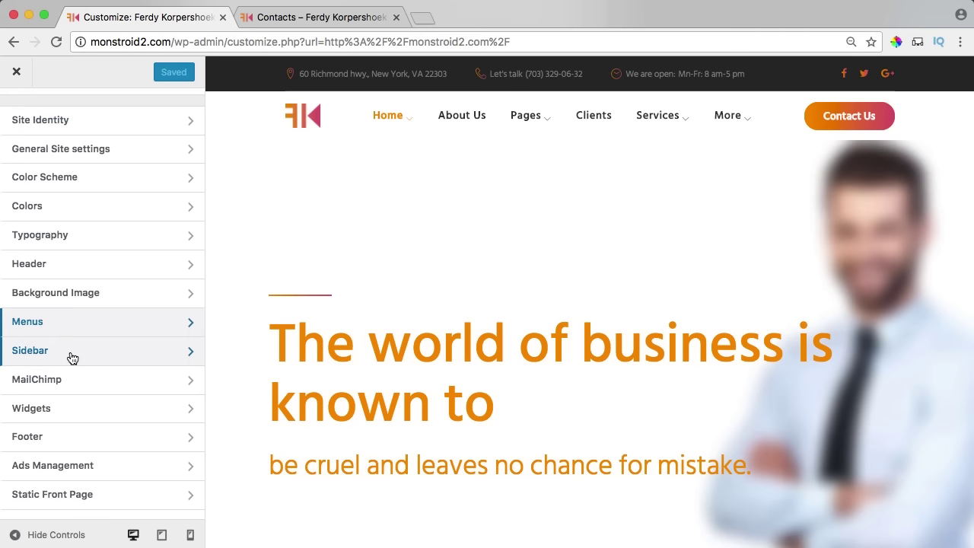
click(69, 383)
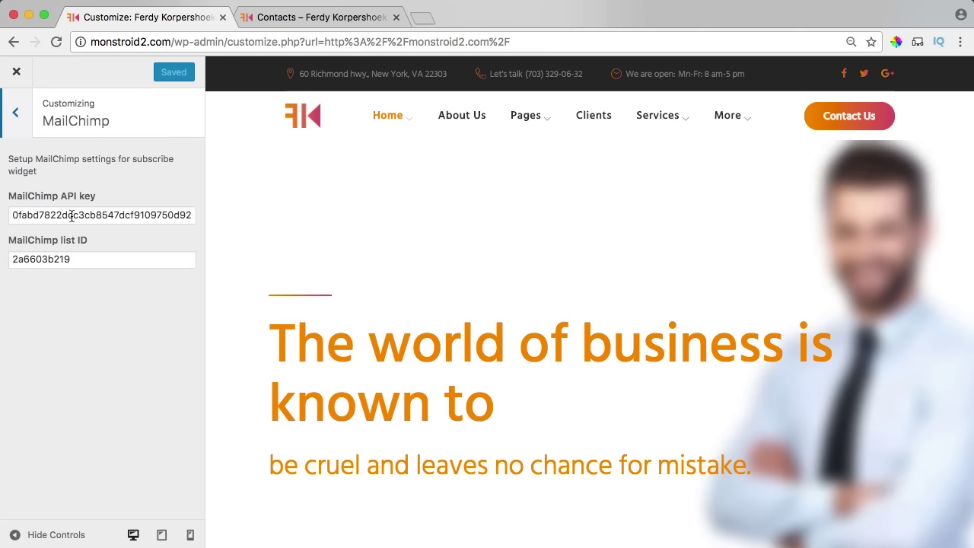
Check the MailChimp API key field, then leave MailChimp and scroll the section list.
drag(38, 215, 130, 215)
click(158, 215)
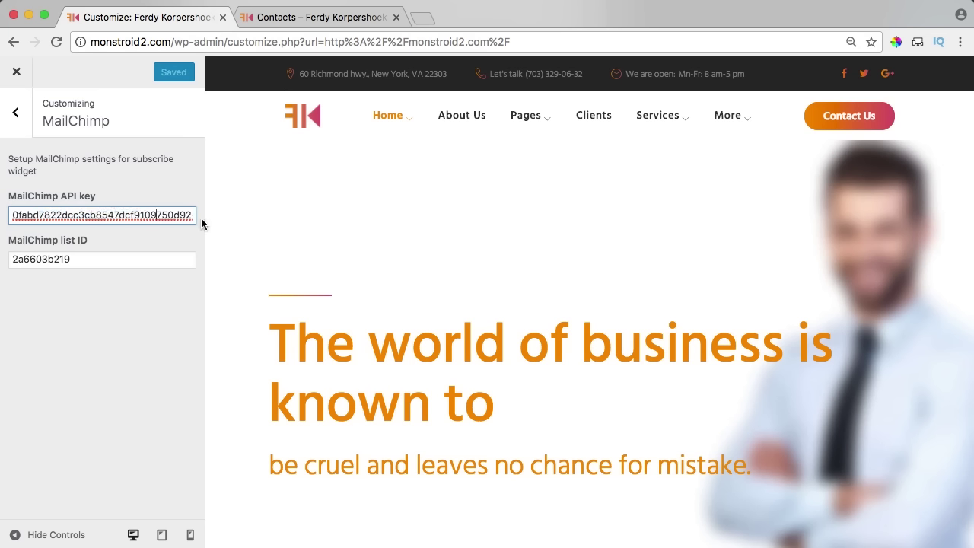
click(13, 122)
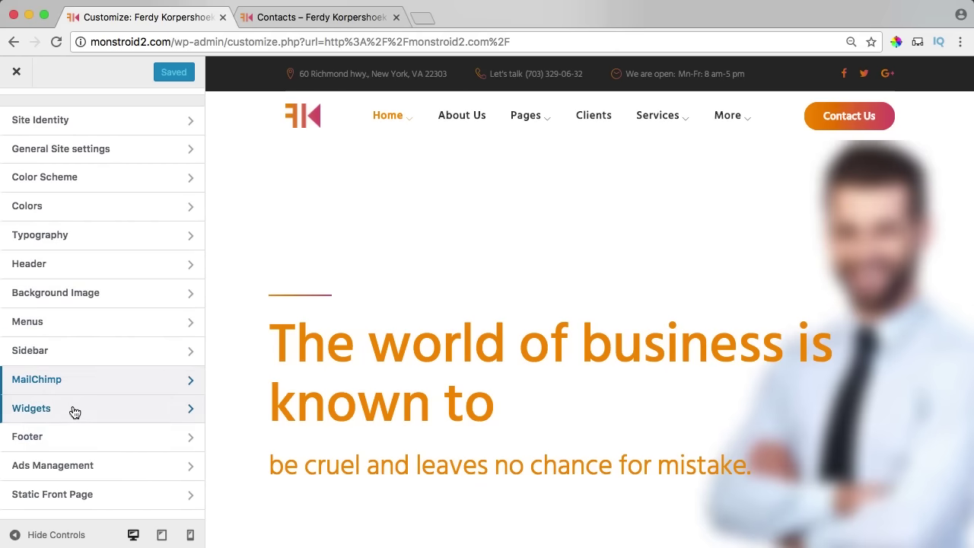
scroll(75, 408, down, 1)
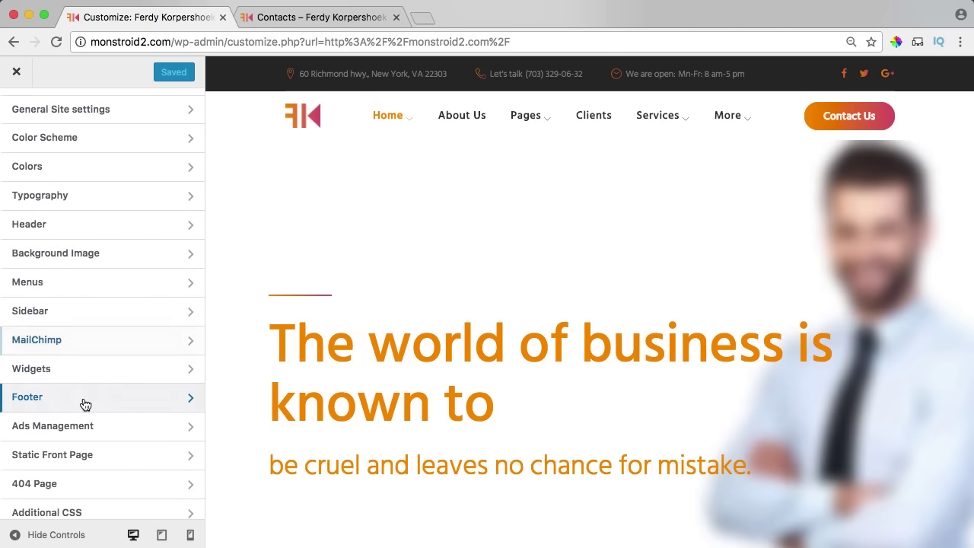
In Footer Styles, switch Show Footer Logo on and then off again.
click(81, 398)
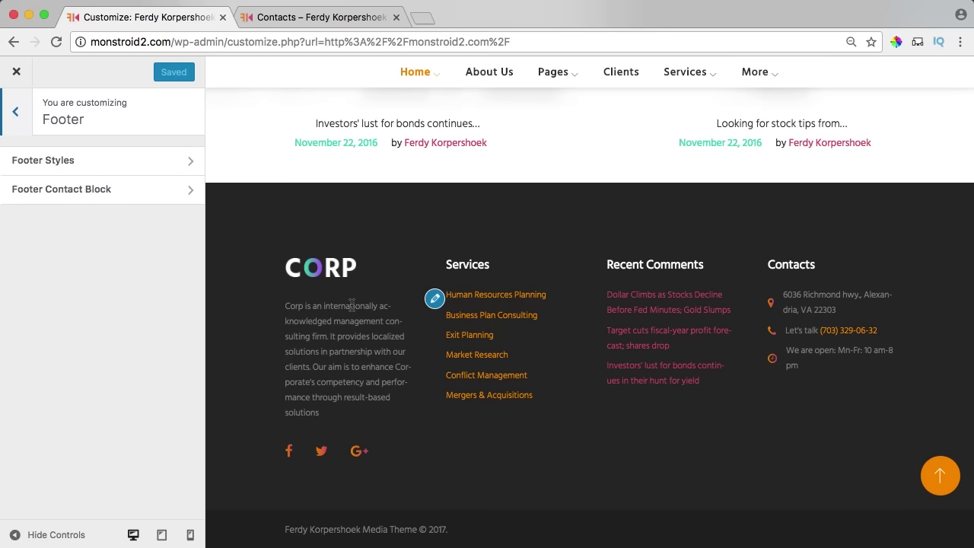
click(72, 162)
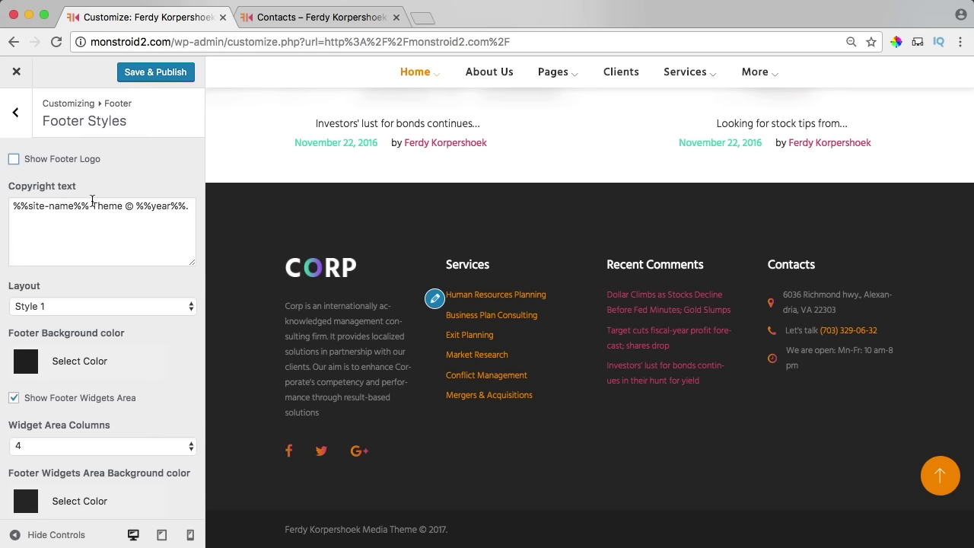
click(13, 159)
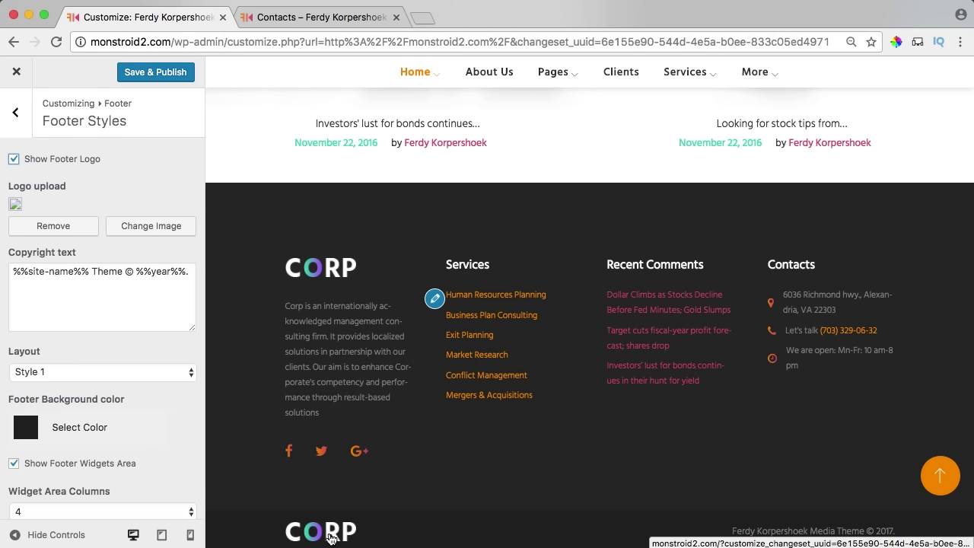
click(14, 160)
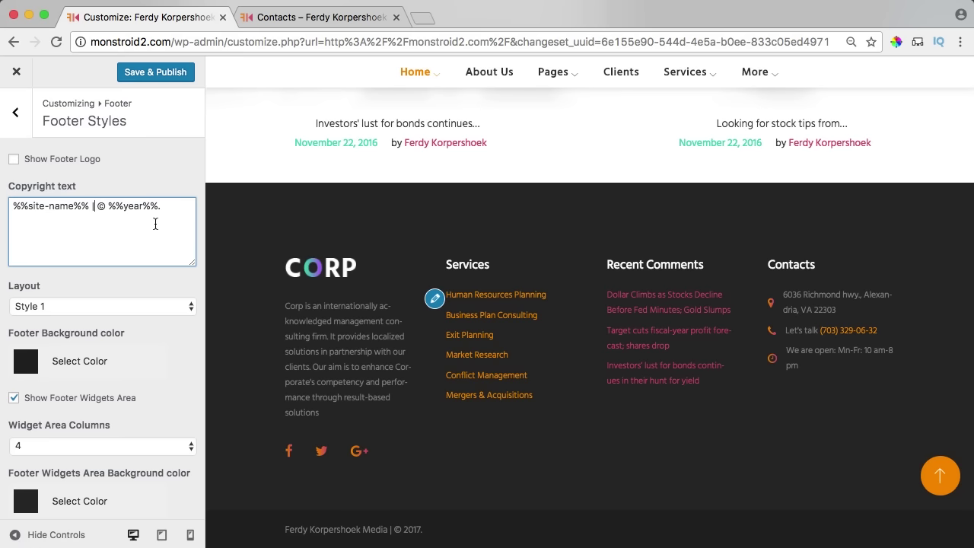
Edit the copyright text to '© %%year%% | %%site-name%%'.
key(BackSpace)
drag(159, 205, 13, 205)
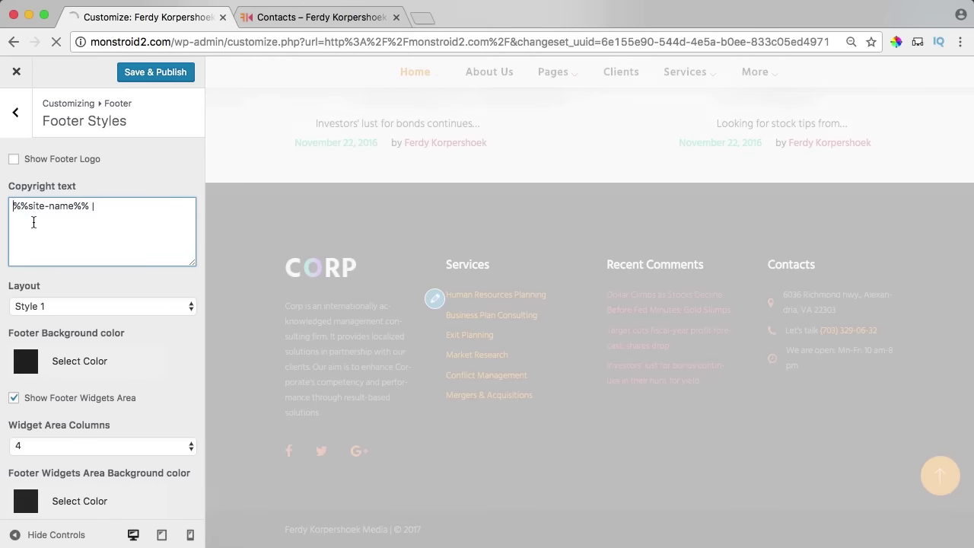
click(75, 205)
text(|)
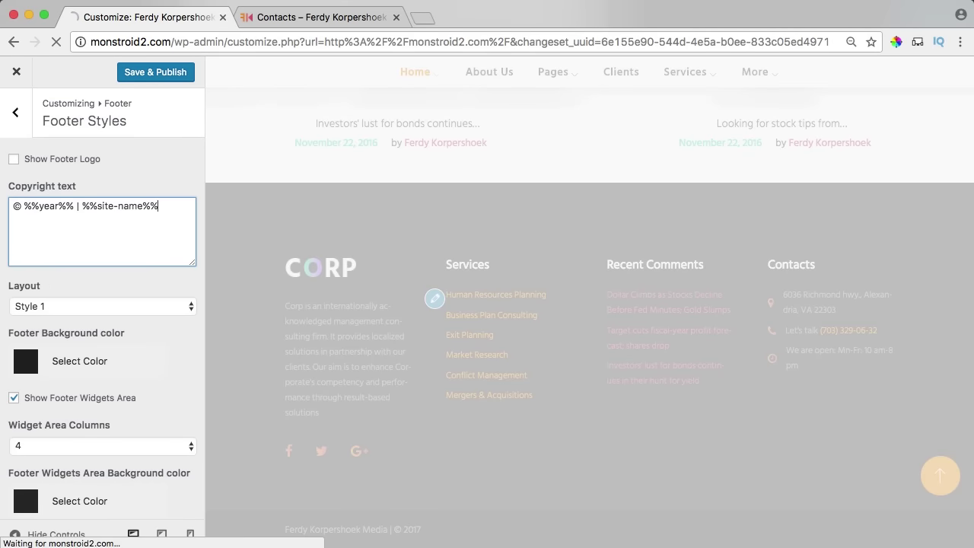
Keep 4 footer widget area columns and switch the footer menu on, then off.
scroll(163, 286, down, 1)
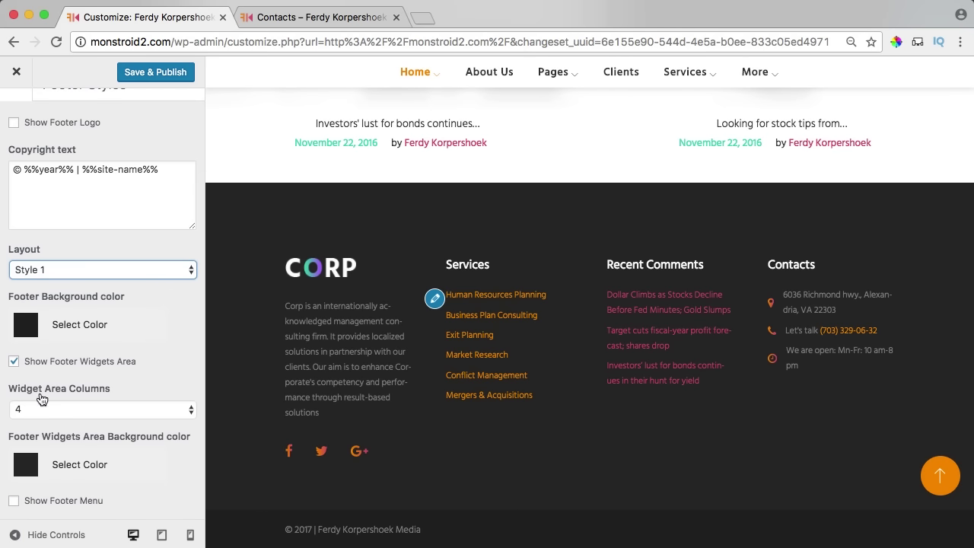
click(99, 409)
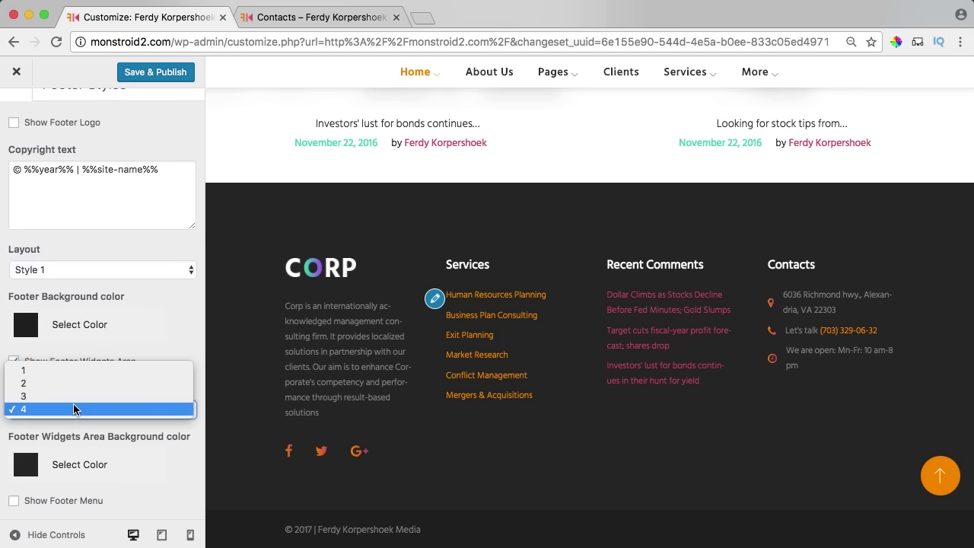
click(98, 354)
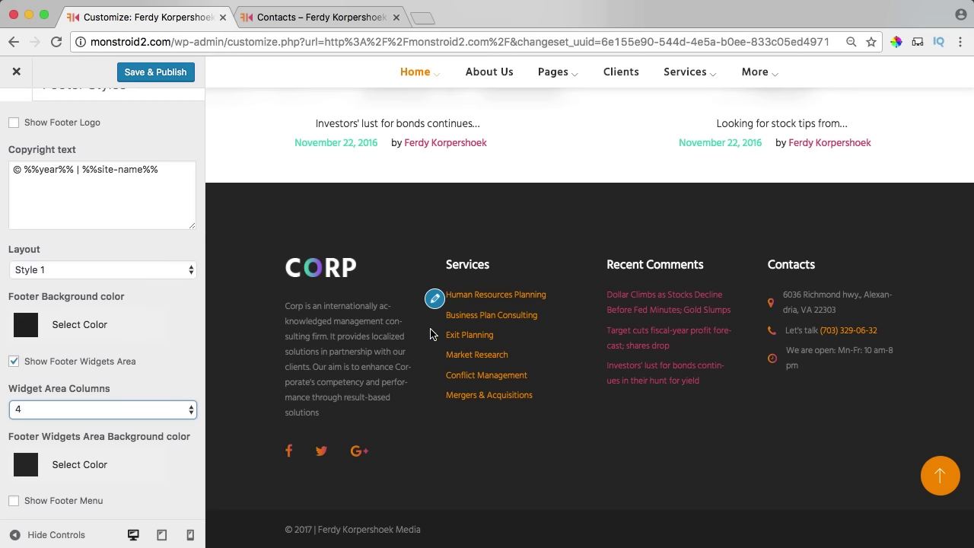
scroll(160, 374, down, 1)
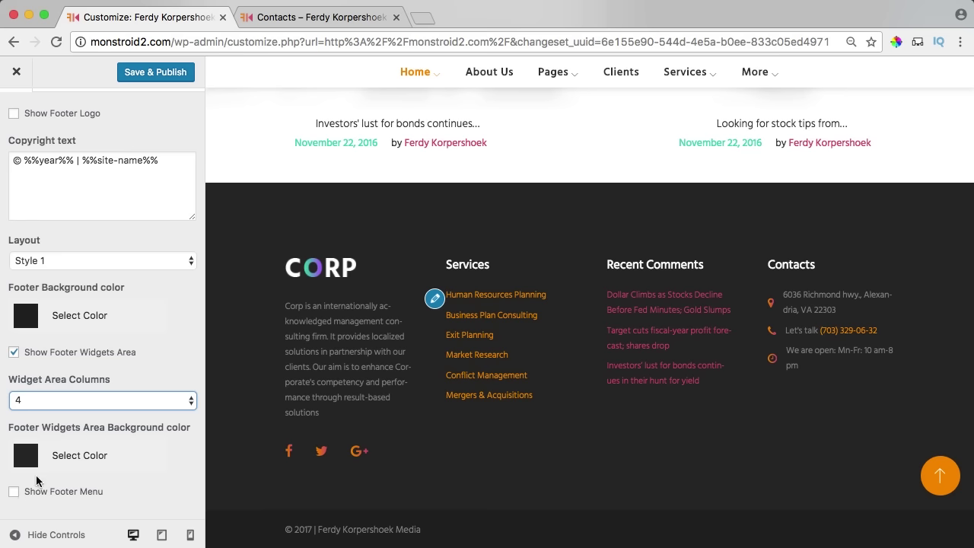
click(13, 493)
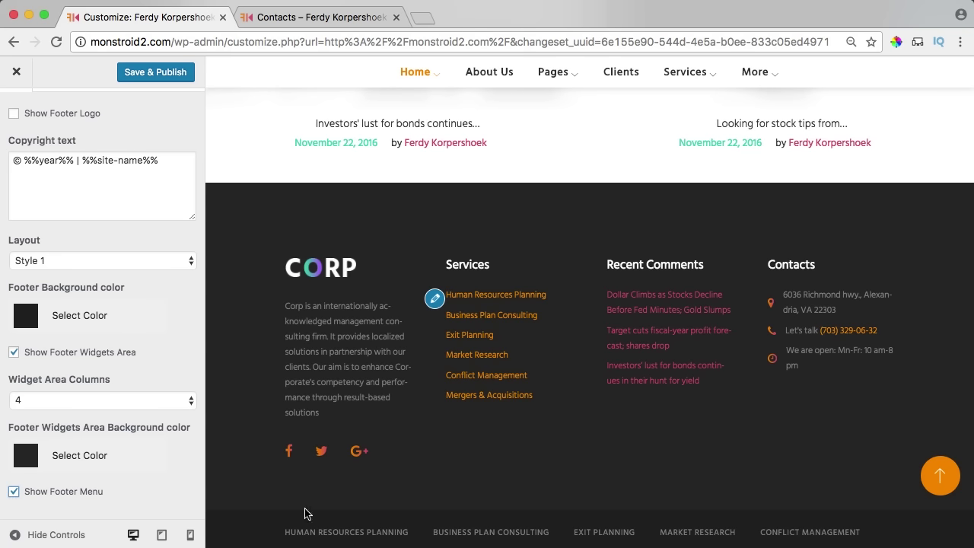
scroll(628, 532, down, 2)
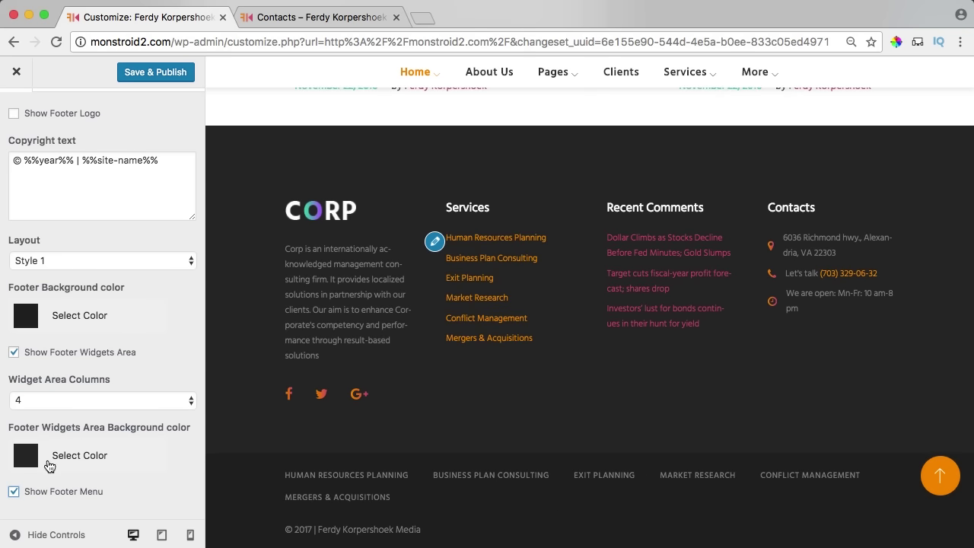
click(14, 492)
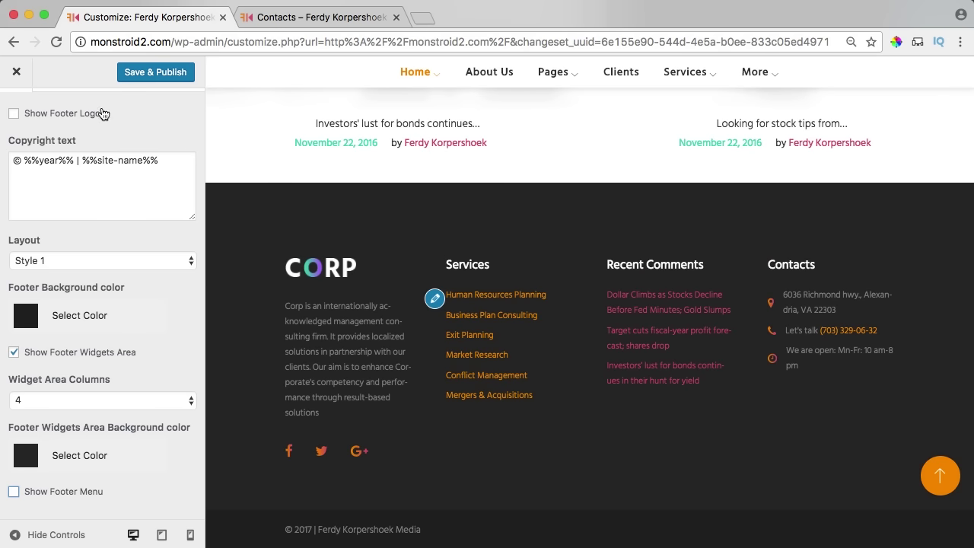
scroll(45, 114, up, 2)
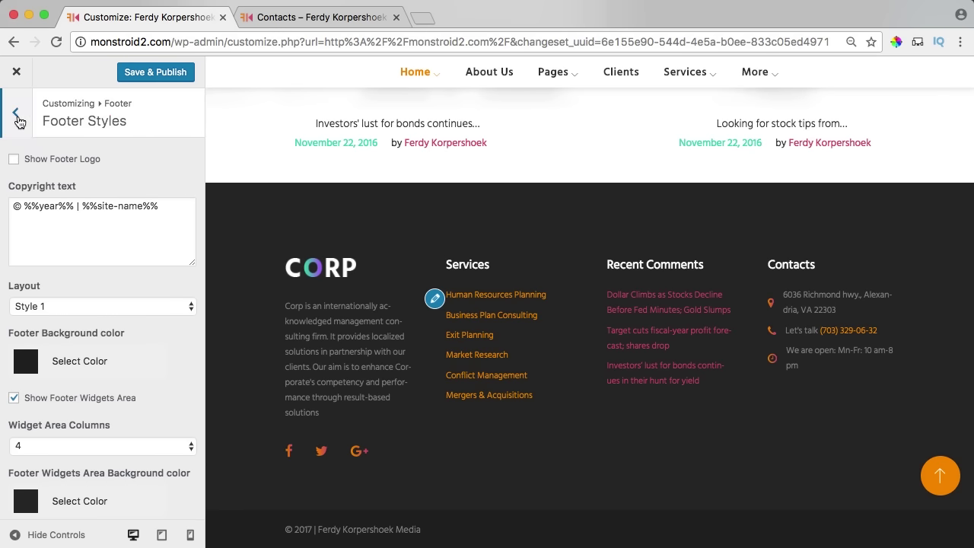
Turn on Show Footer Contact Block and return to the main section list.
click(16, 114)
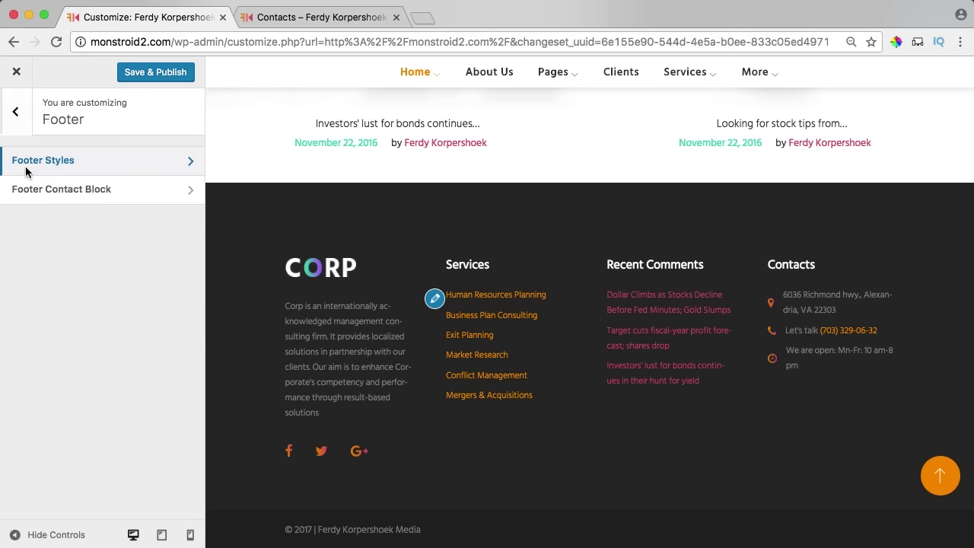
click(76, 190)
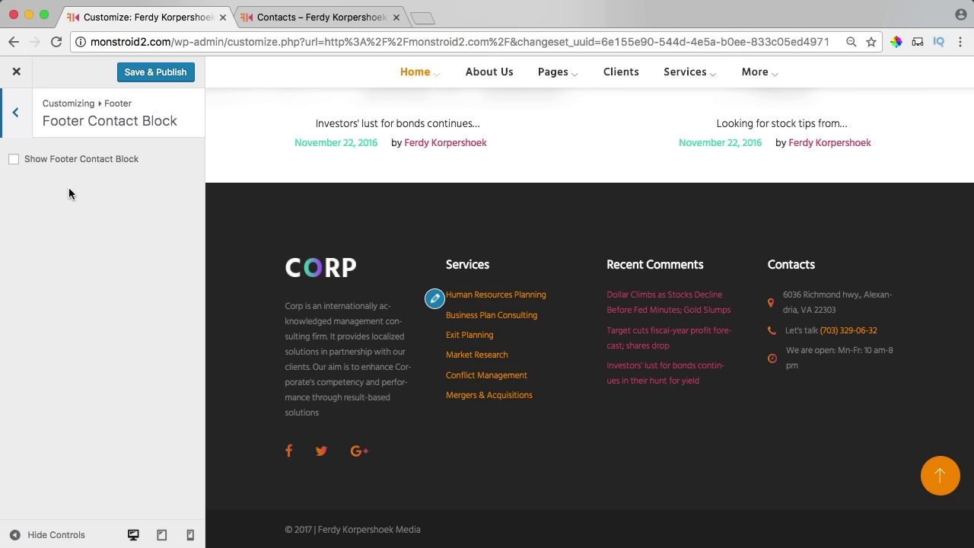
click(14, 160)
click(16, 114)
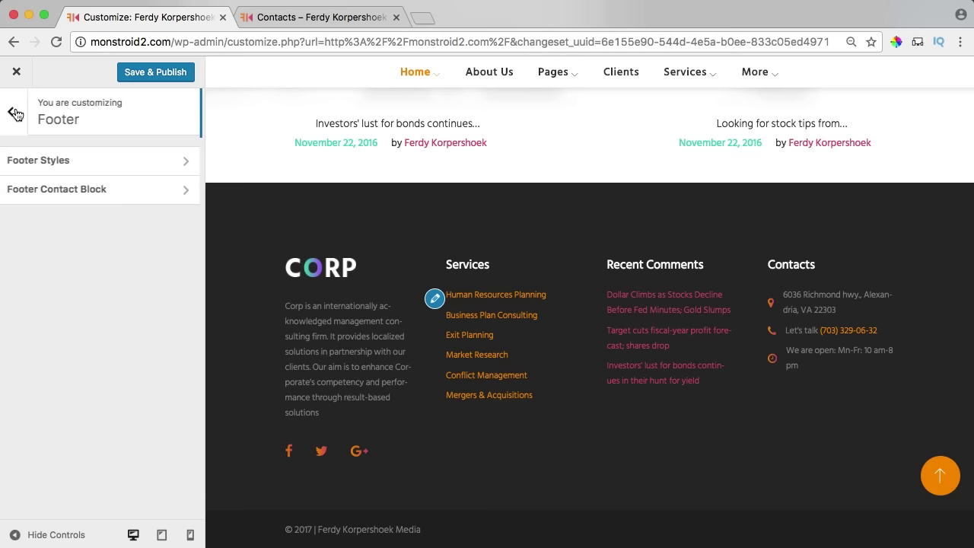
click(16, 115)
Review the Header, Front Page Before Loop and Post Before Content ad fields in Ads Management.
scroll(121, 380, down, 3)
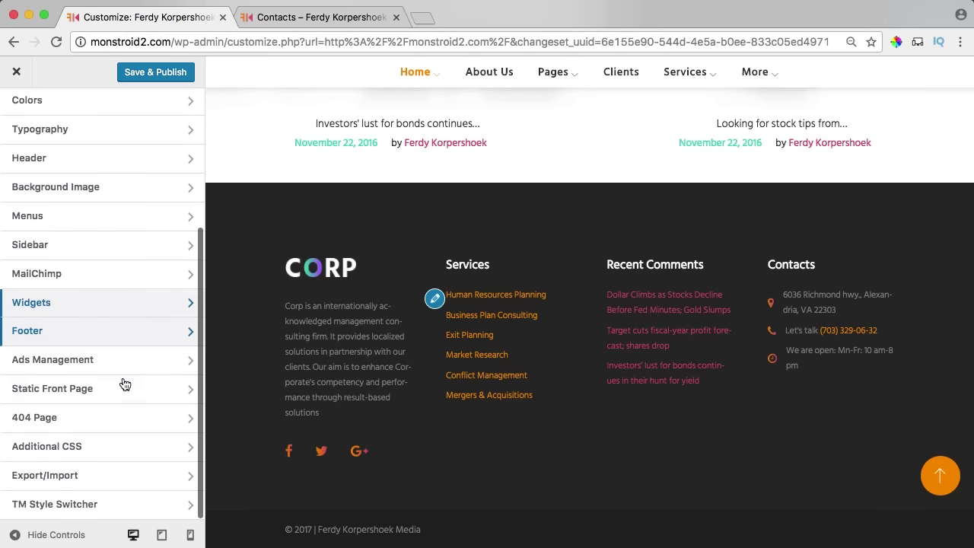
click(99, 363)
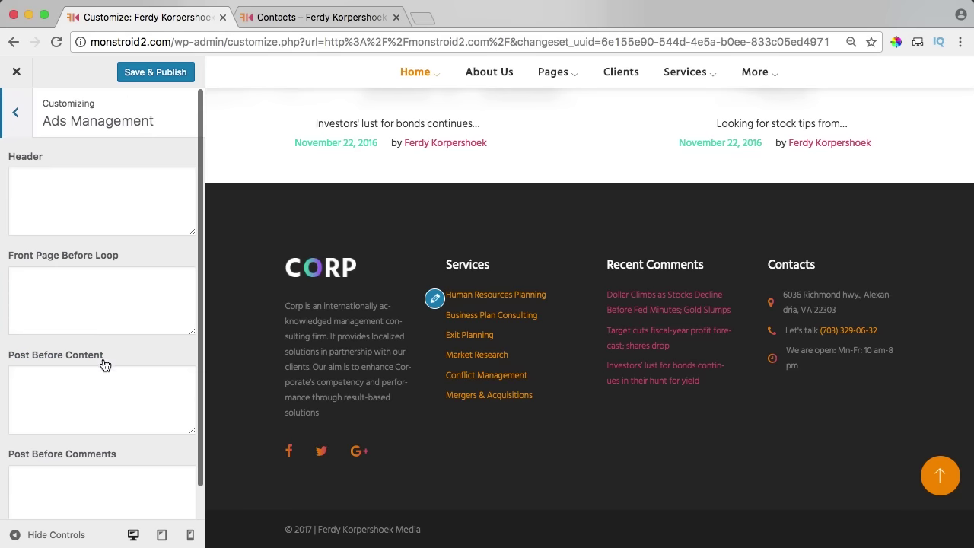
click(74, 197)
click(72, 311)
click(63, 397)
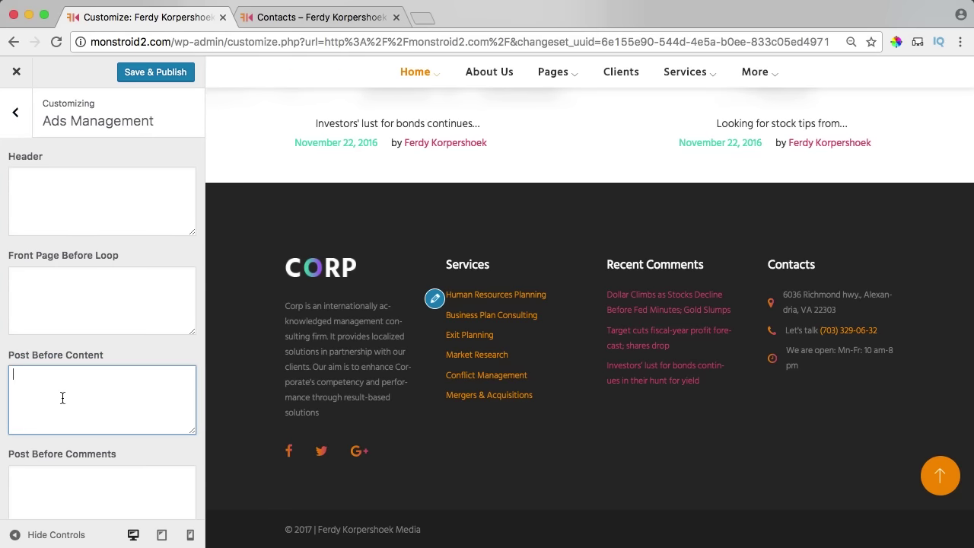
click(76, 473)
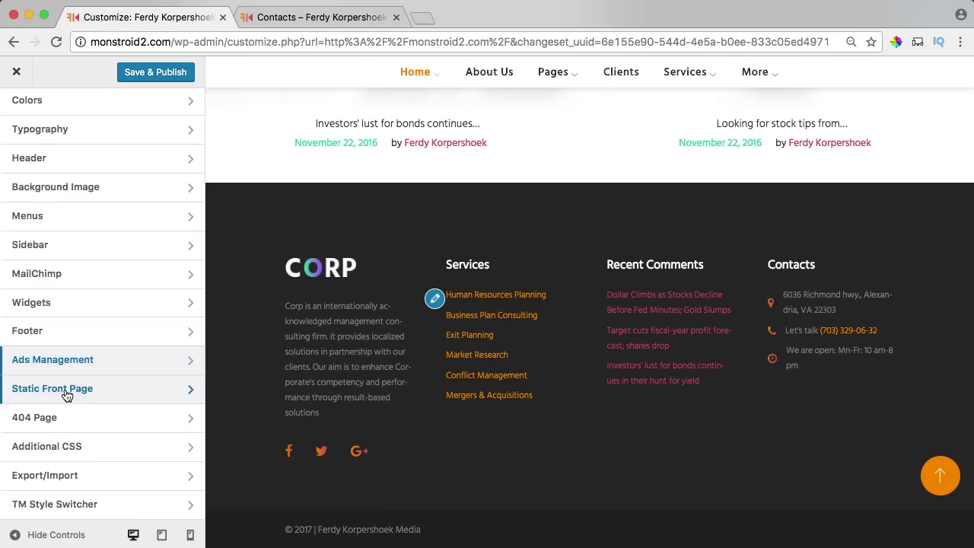
Keep Home as the static front page and Blog as the posts page.
click(67, 393)
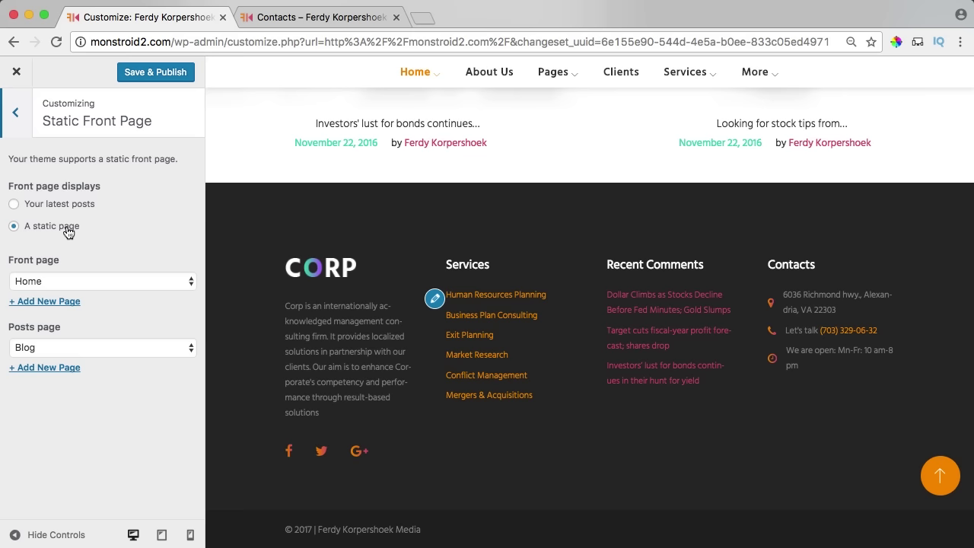
click(29, 281)
click(63, 283)
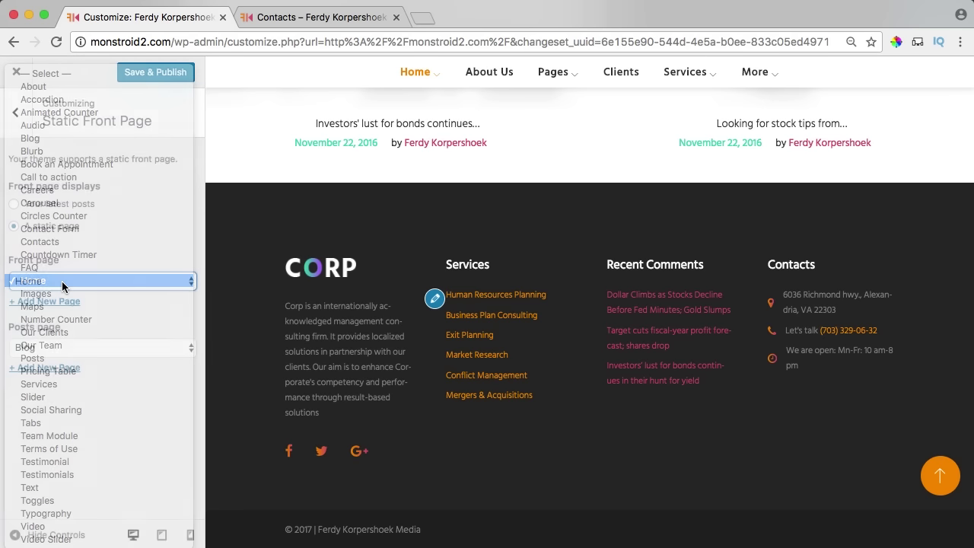
click(31, 350)
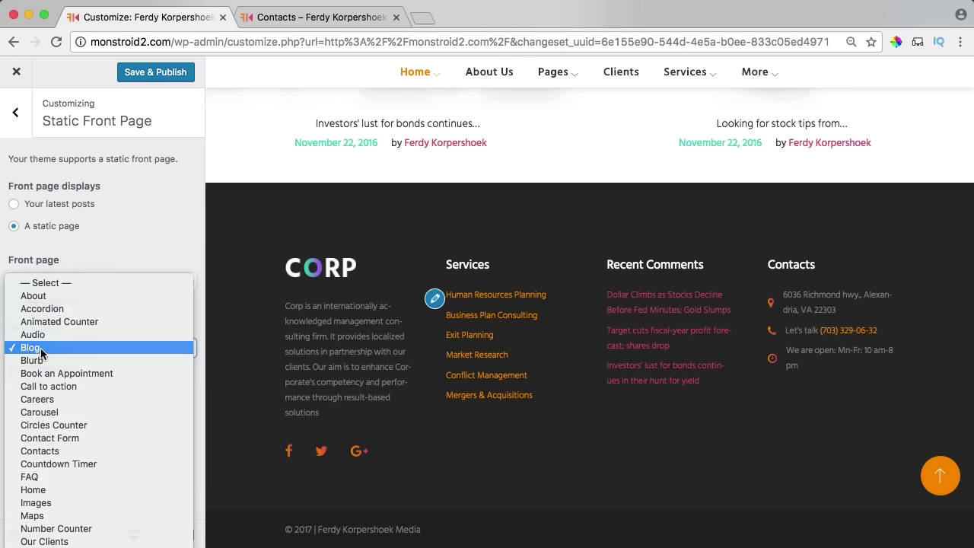
click(35, 347)
click(16, 114)
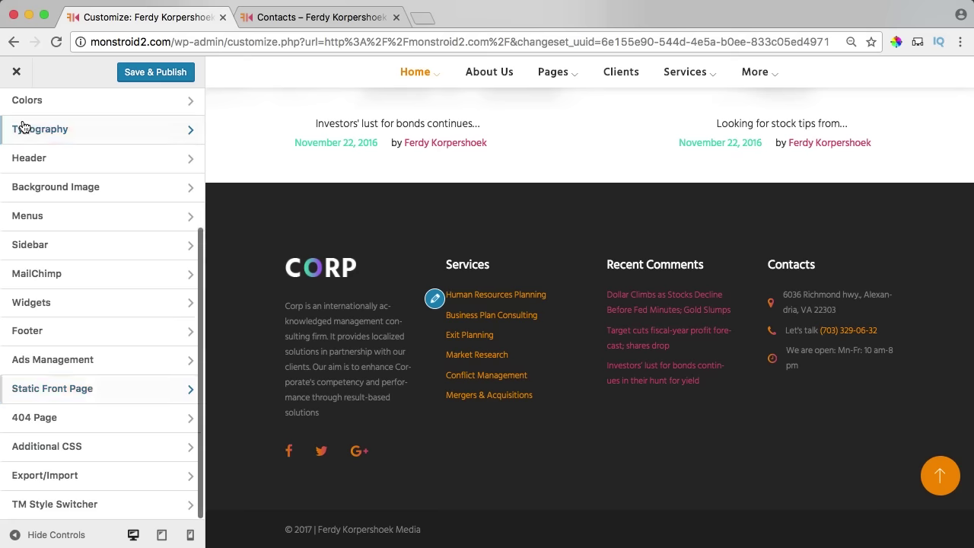
Set the 404 page background colour to orange #ff8a00, then open Additional CSS.
click(60, 424)
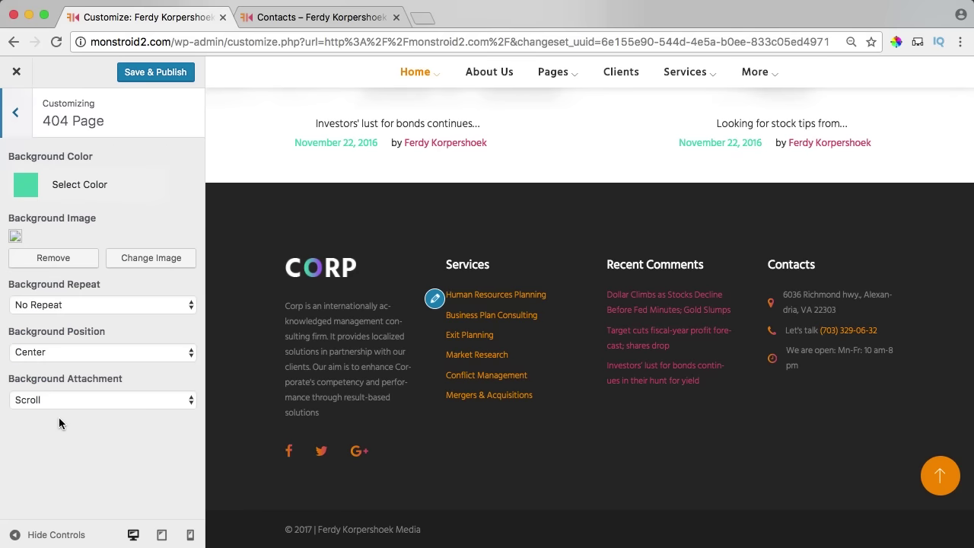
click(27, 189)
triple_click(34, 207)
key(ctrl+v)
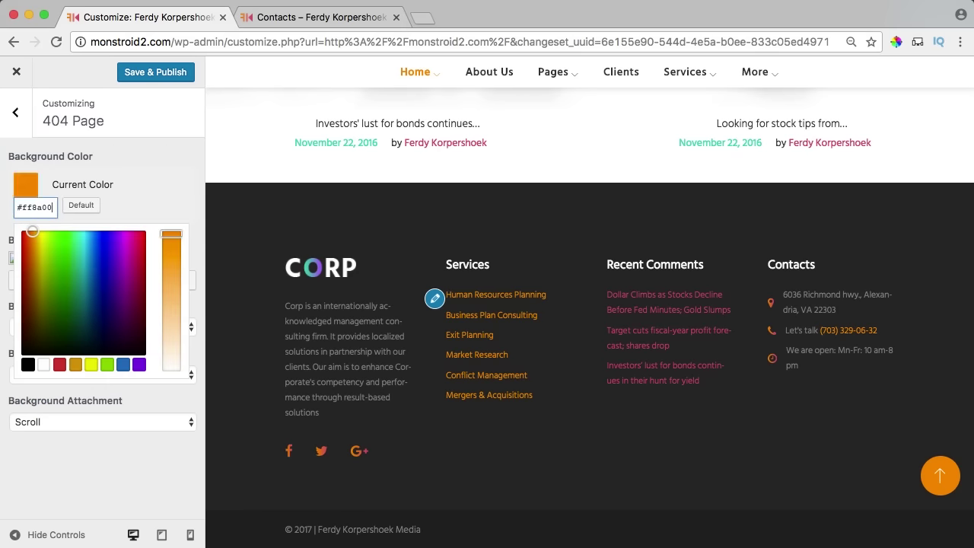
click(28, 186)
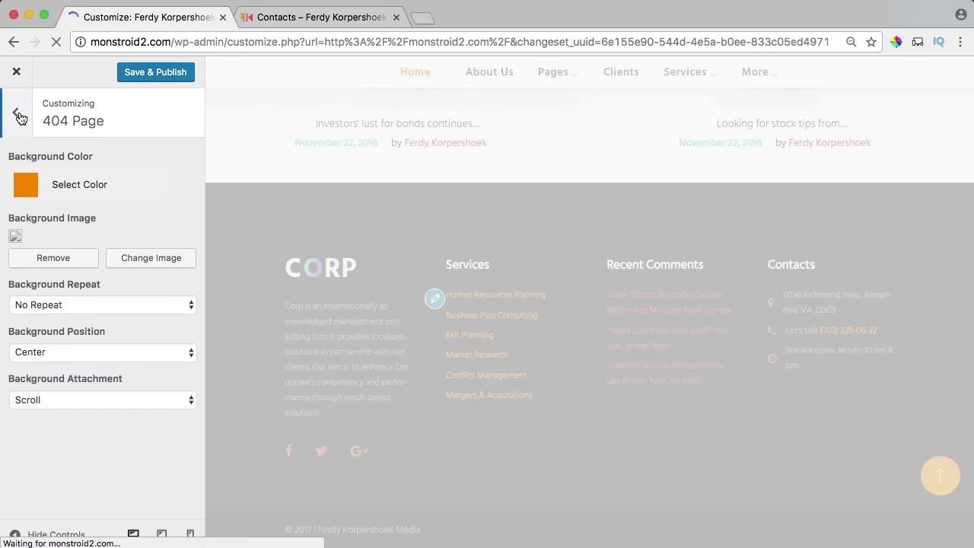
click(18, 115)
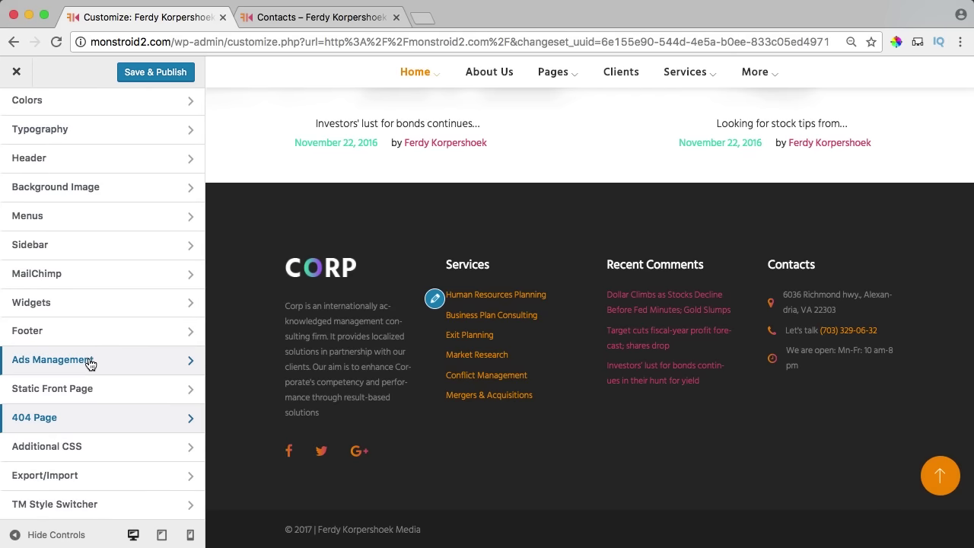
click(73, 445)
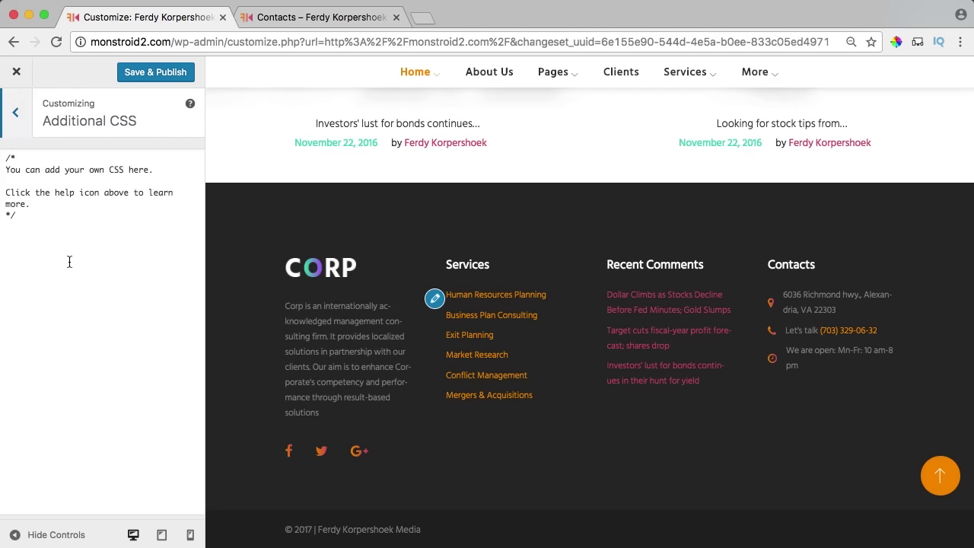
Leave Additional CSS and look over the Export/Import settings.
click(16, 114)
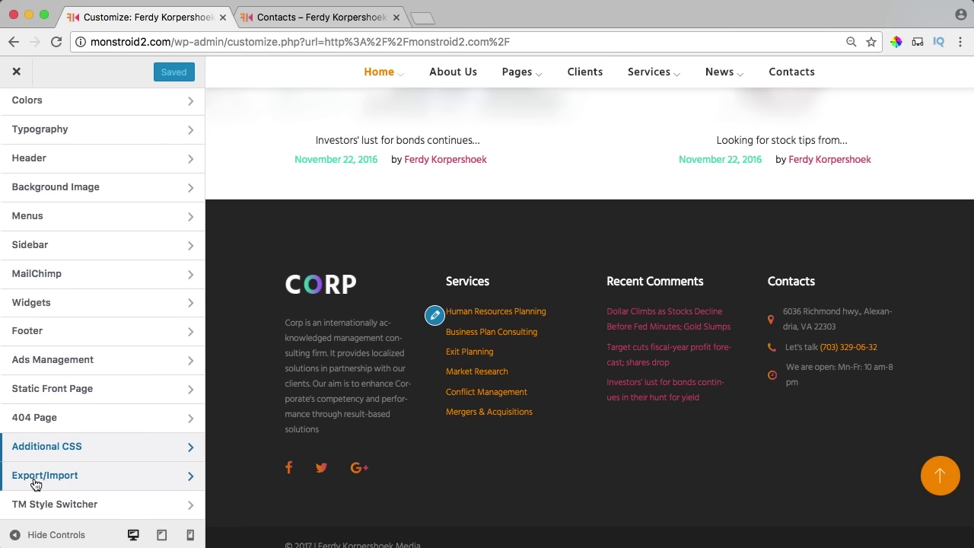
click(62, 478)
scroll(127, 262, down, 2)
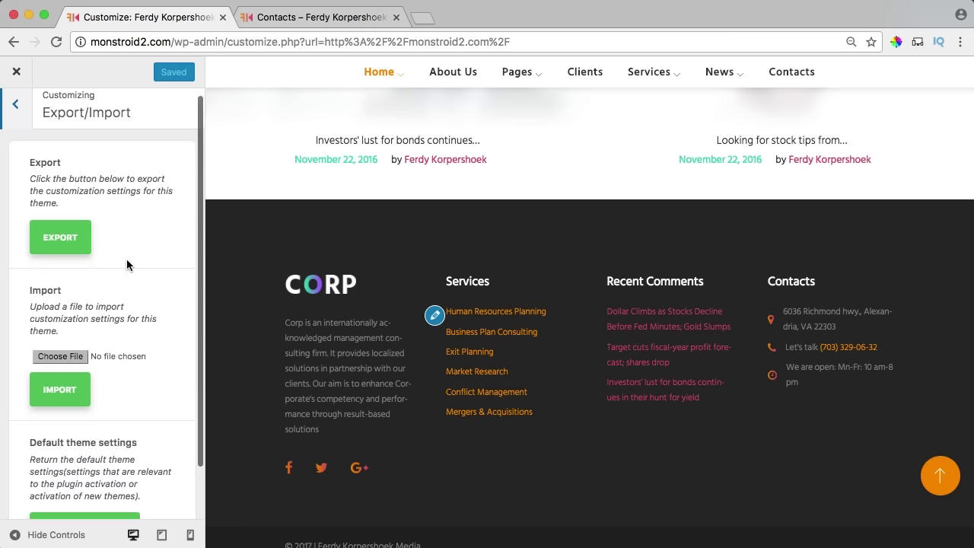
drag(55, 127, 171, 144)
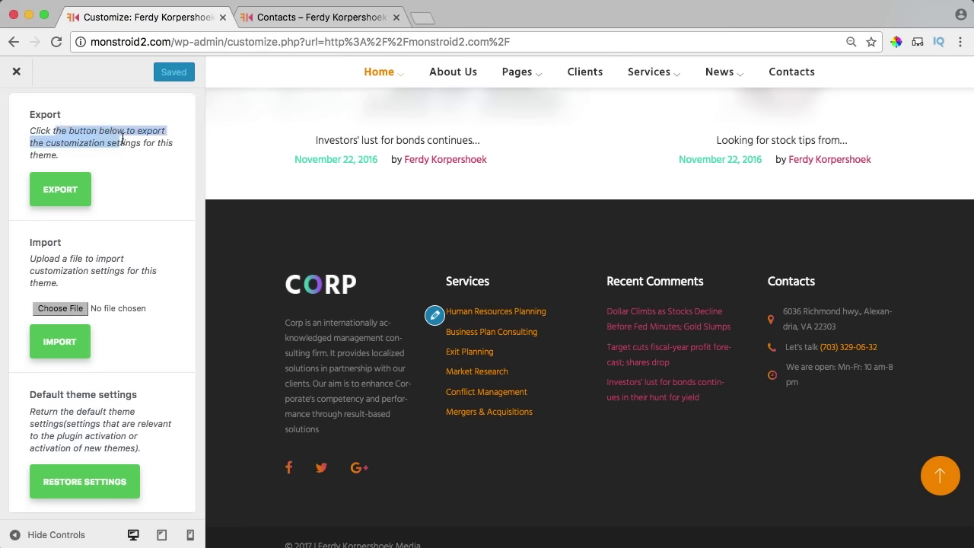
click(130, 157)
scroll(126, 157, up, 2)
click(15, 112)
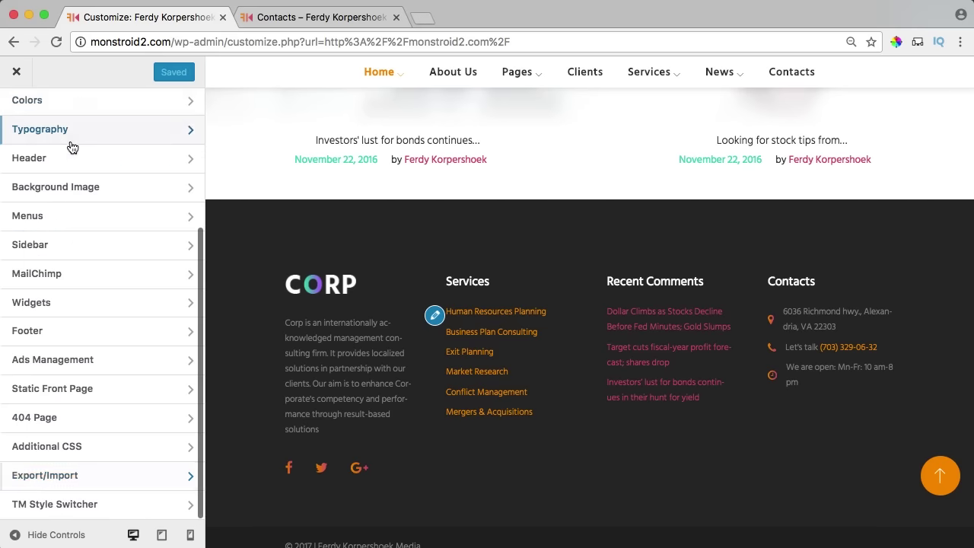
Revisit Export/Import, view the TM Style Switcher presets, and return to the panel top.
click(57, 477)
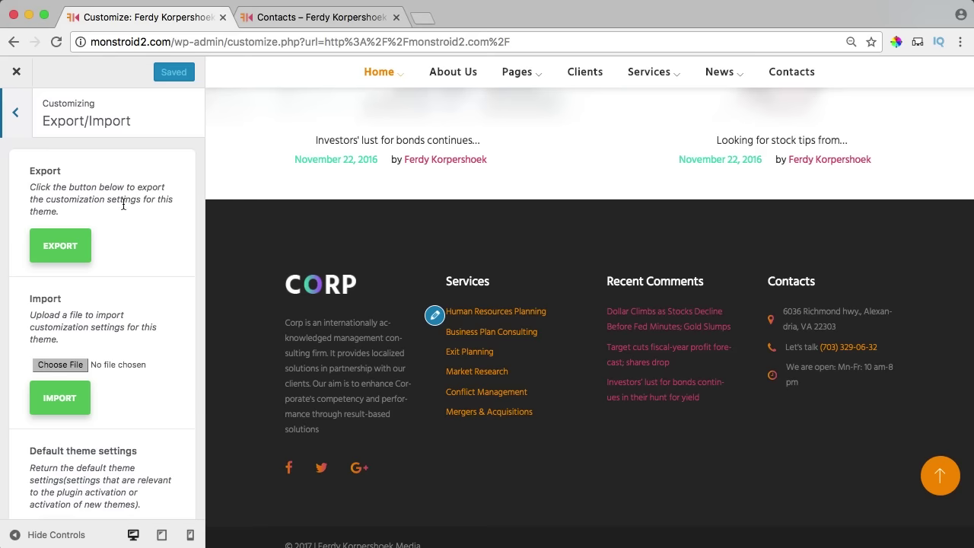
click(16, 114)
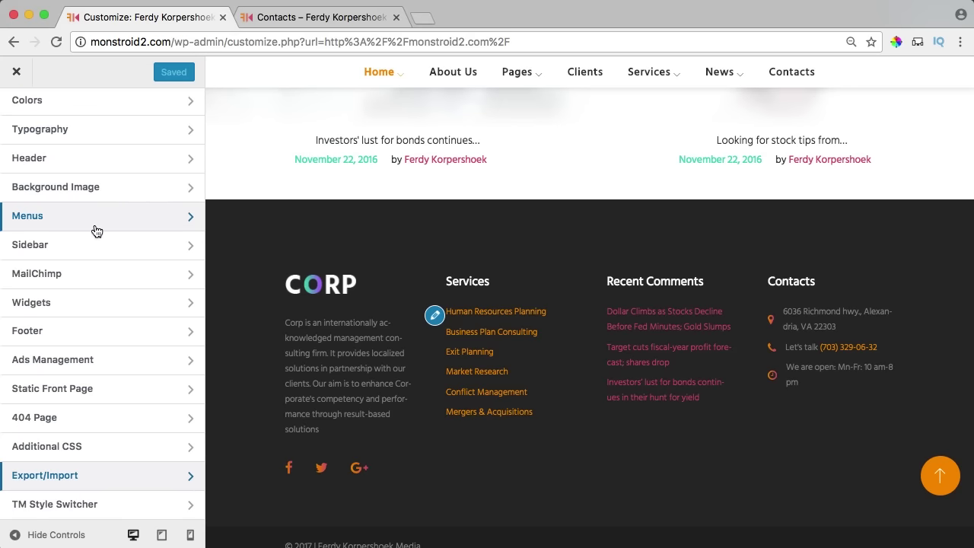
click(71, 504)
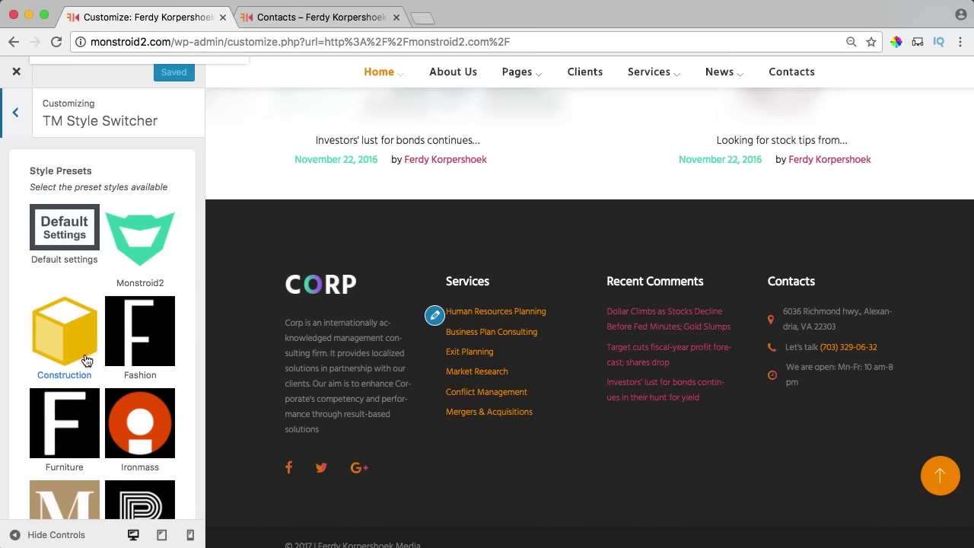
click(21, 124)
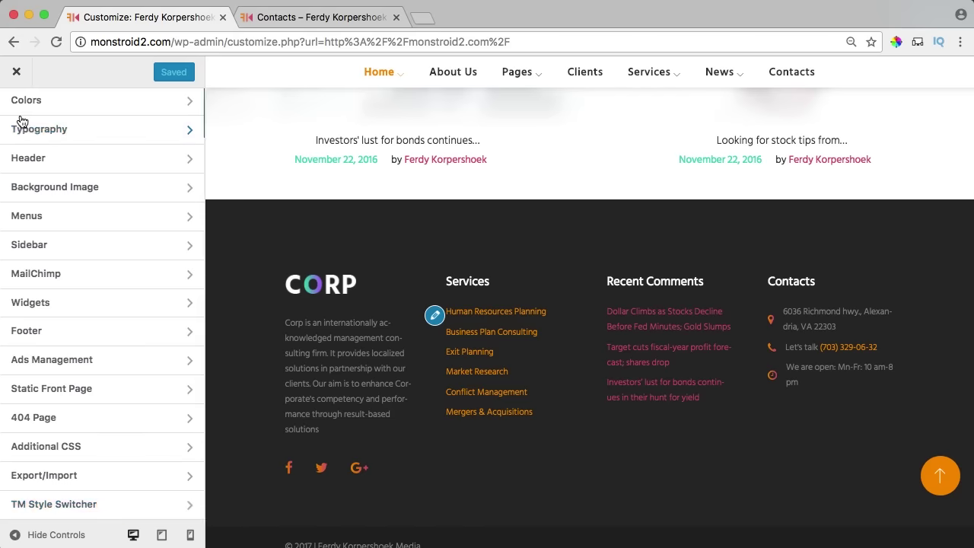
scroll(54, 147, up, 5)
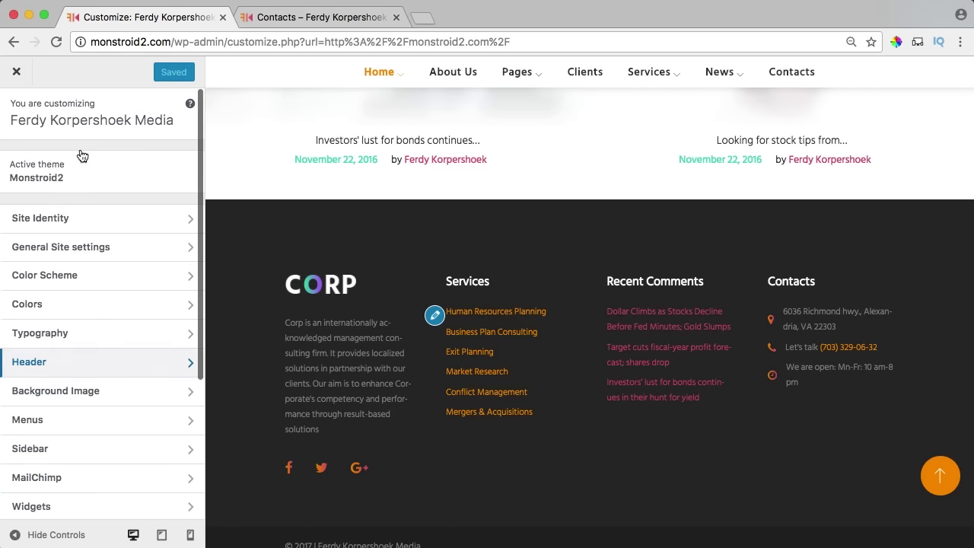
click(17, 73)
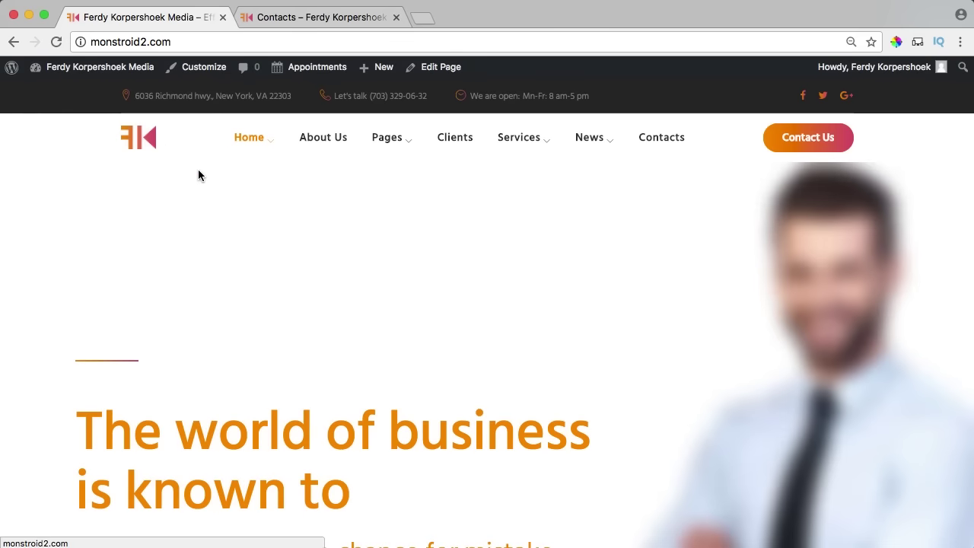
scroll(203, 173, down, 3)
scroll(202, 177, down, 8)
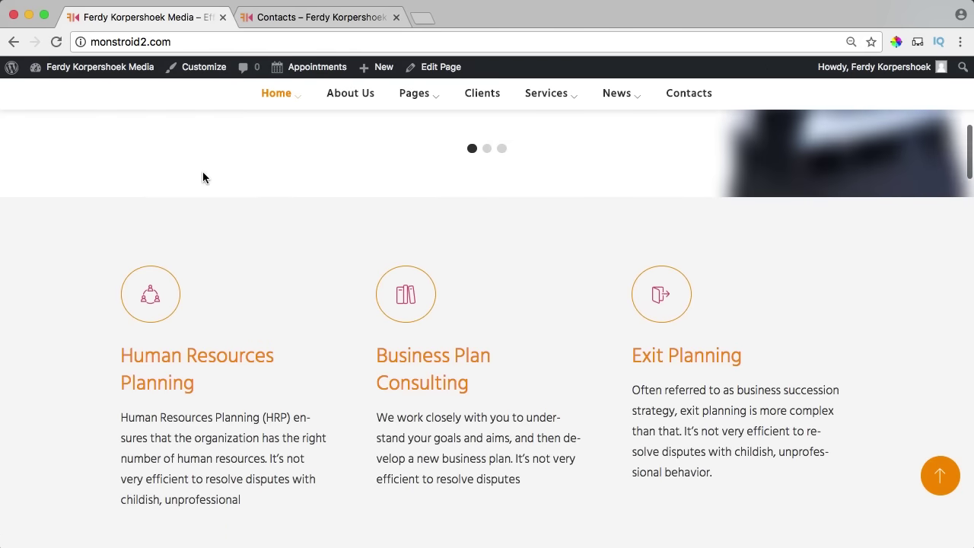
scroll(202, 176, down, 10)
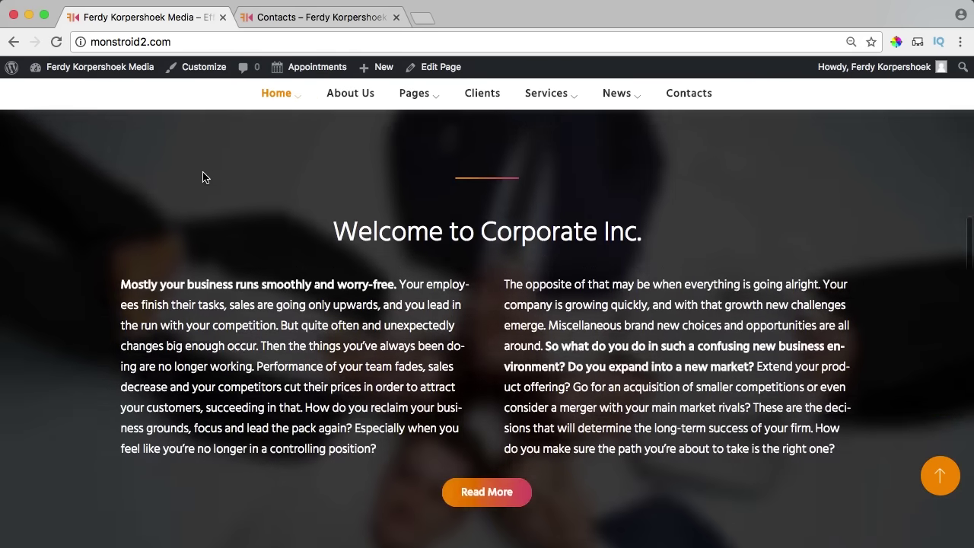
scroll(202, 177, down, 9)
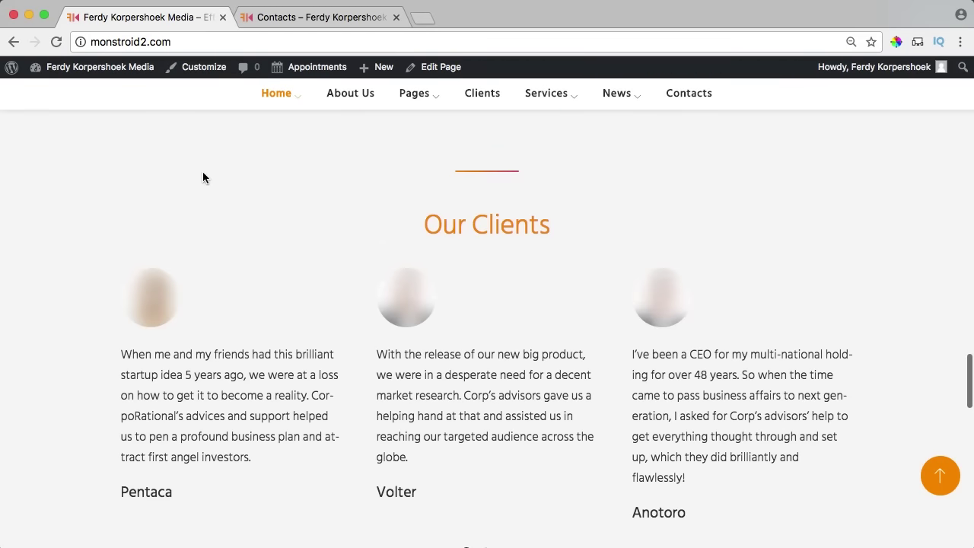
scroll(331, 180, down, 10)
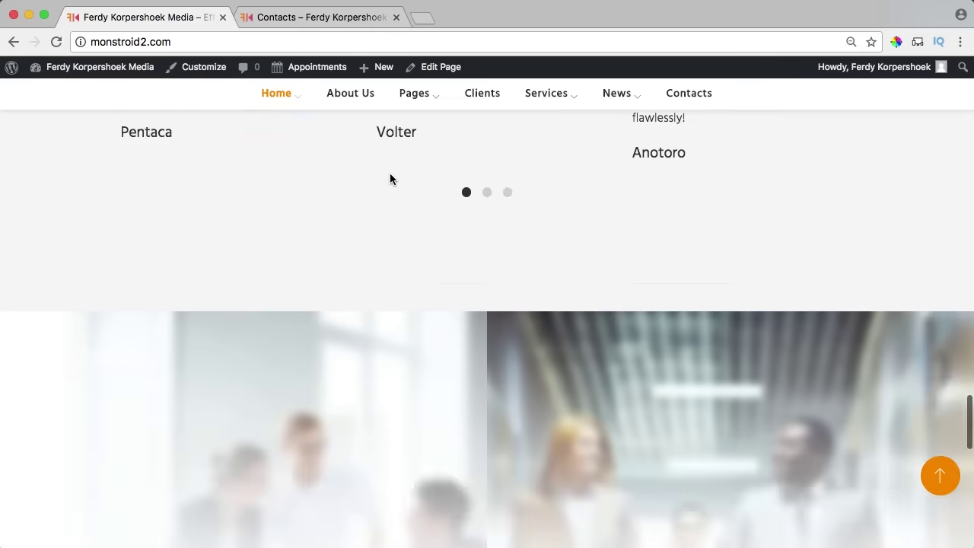
scroll(410, 251, down, 4)
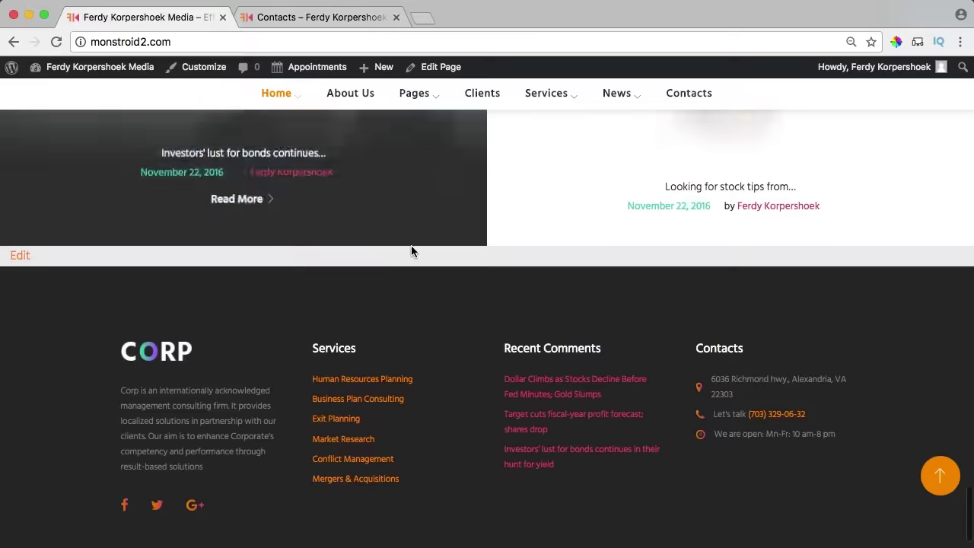
scroll(410, 252, up, 10)
scroll(411, 251, up, 15)
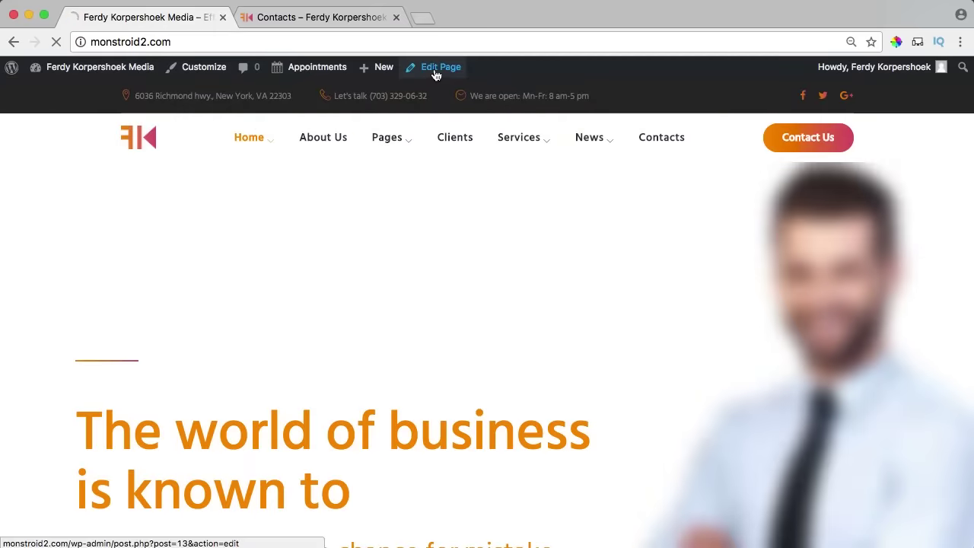
Open the Home page's Power Builder layout for editing.
click(396, 18)
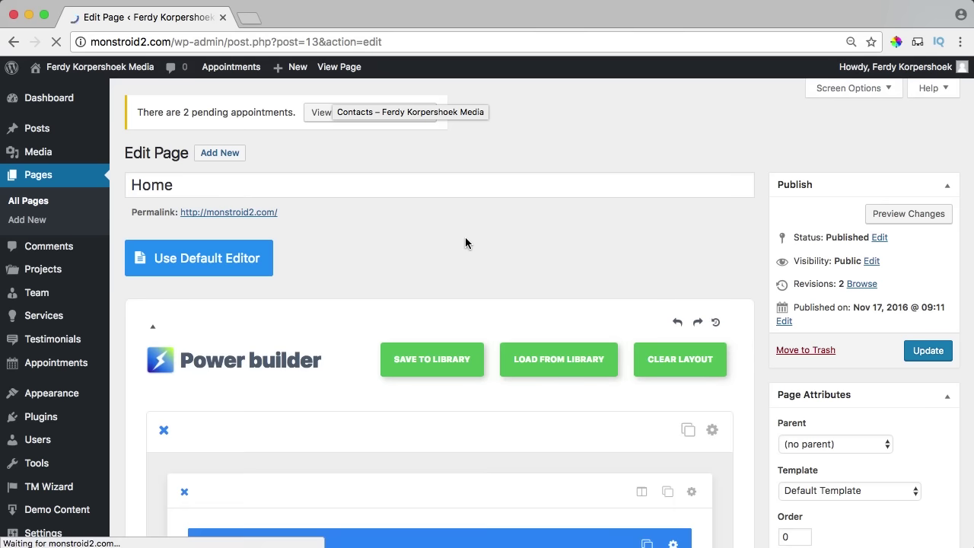
scroll(465, 242, down, 3)
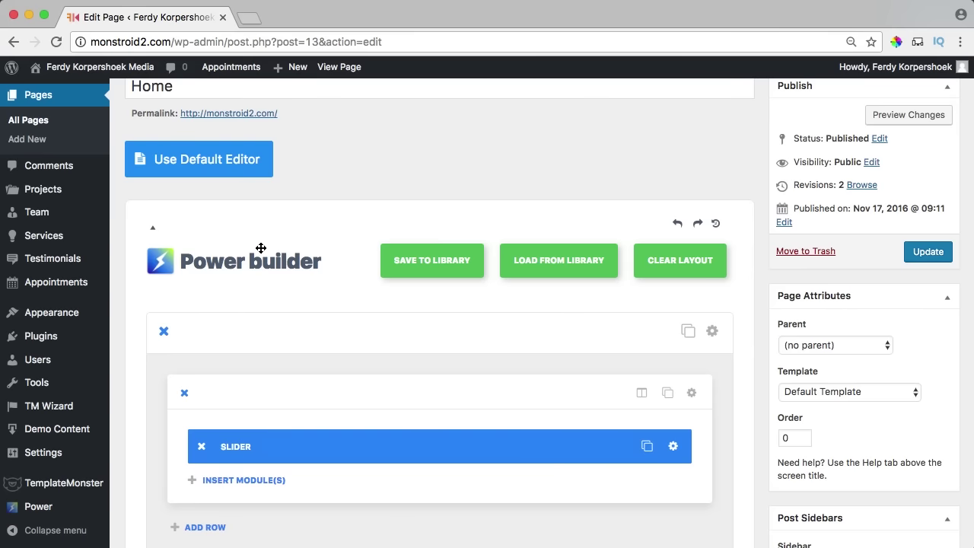
scroll(361, 236, down, 5)
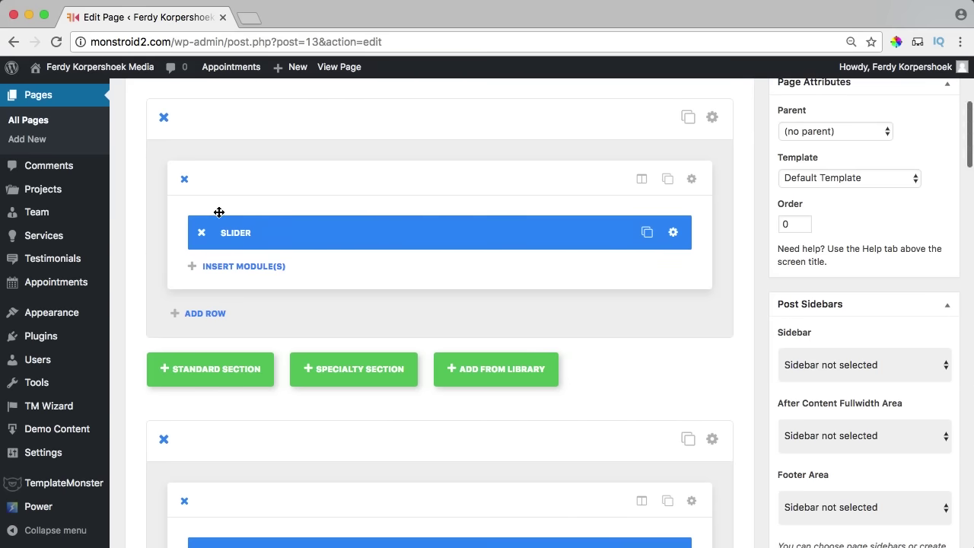
scroll(220, 212, up, 3)
Open the live site in a new tab, review the home page, and return to the editor.
super+click(99, 67)
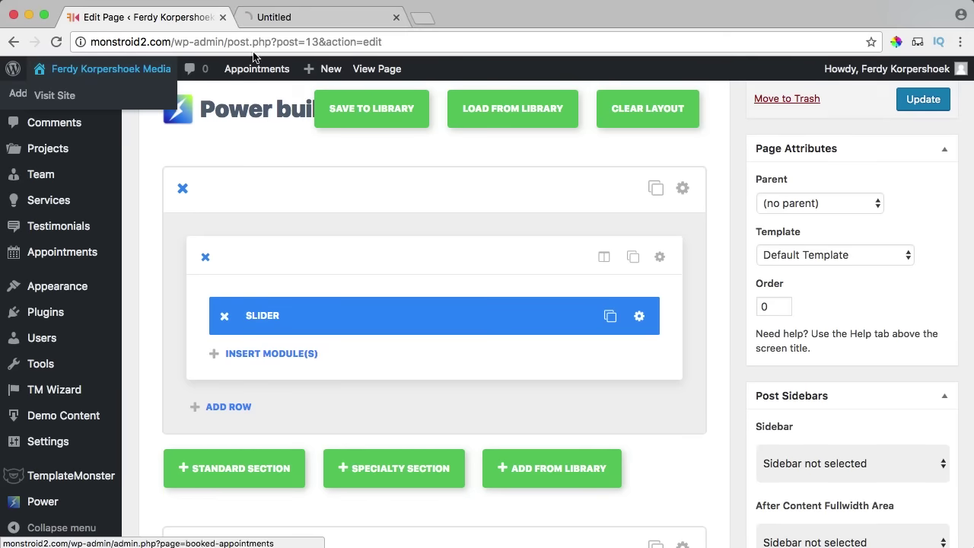
click(309, 18)
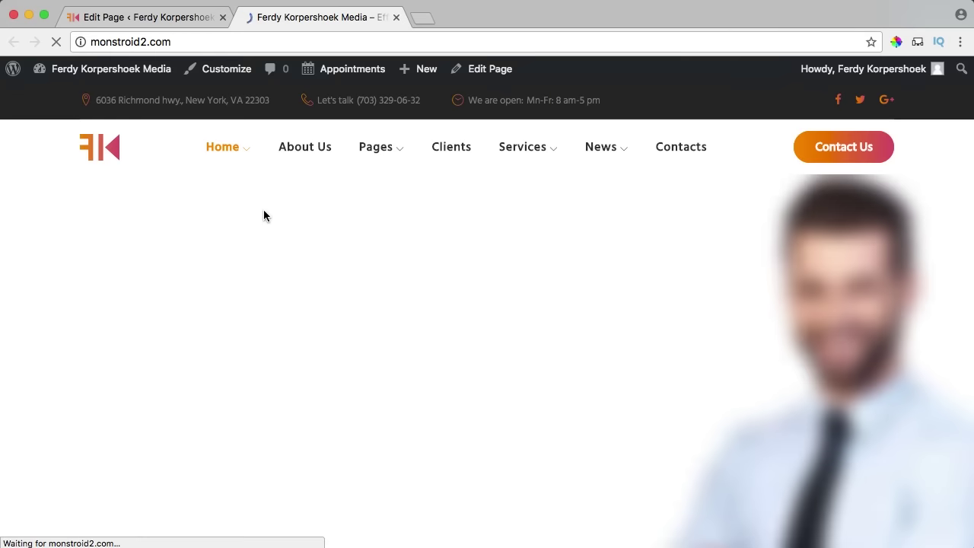
scroll(263, 215, down, 2)
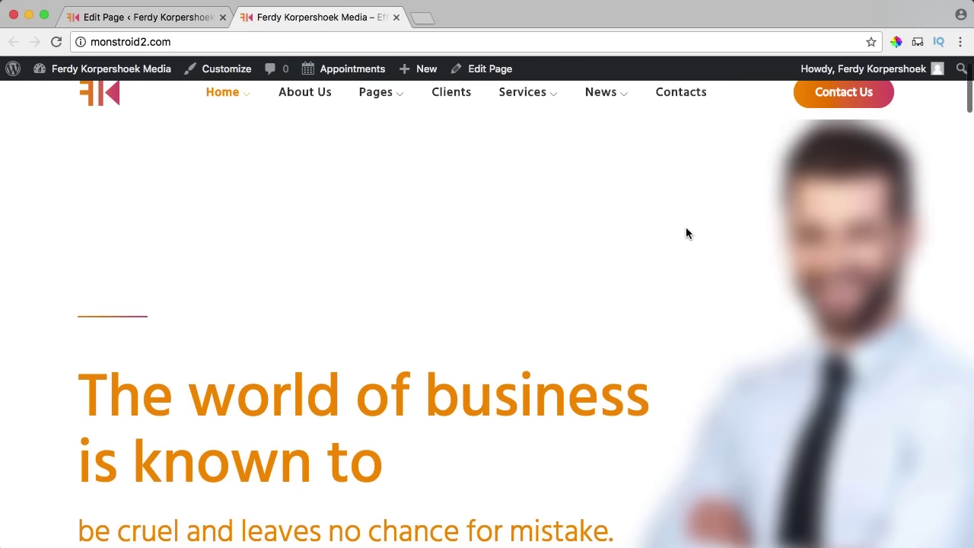
scroll(687, 233, down, 1)
drag(143, 327, 432, 370)
click(432, 371)
scroll(432, 371, down, 8)
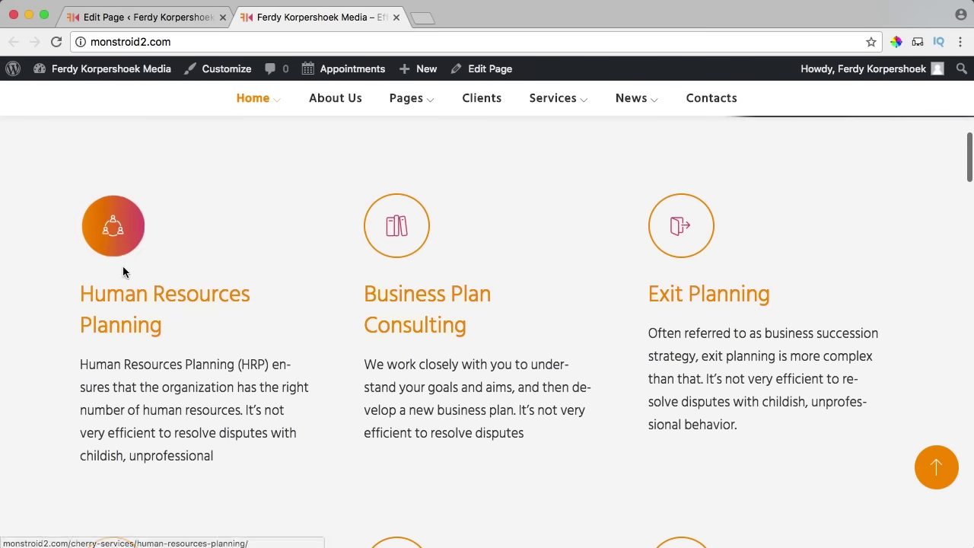
scroll(651, 240, down, 3)
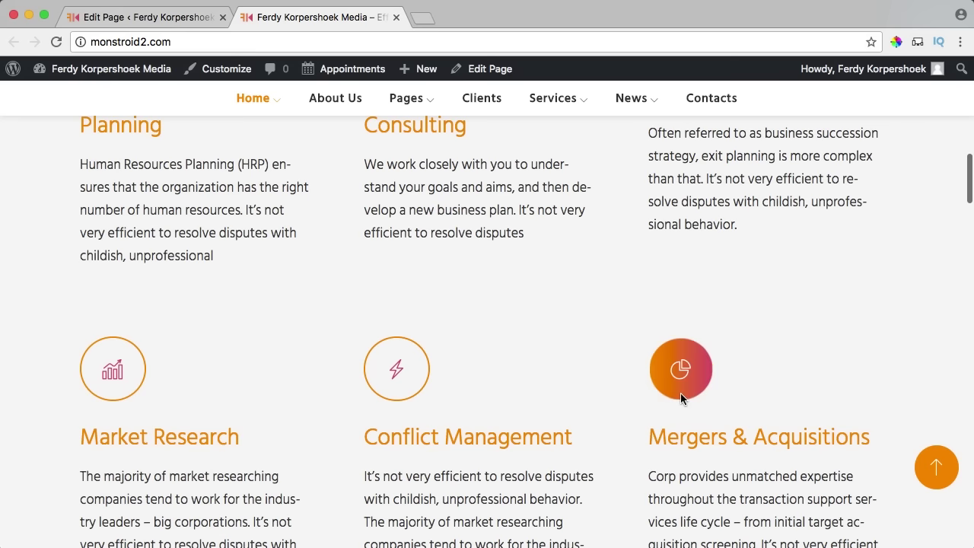
scroll(347, 200, up, 2)
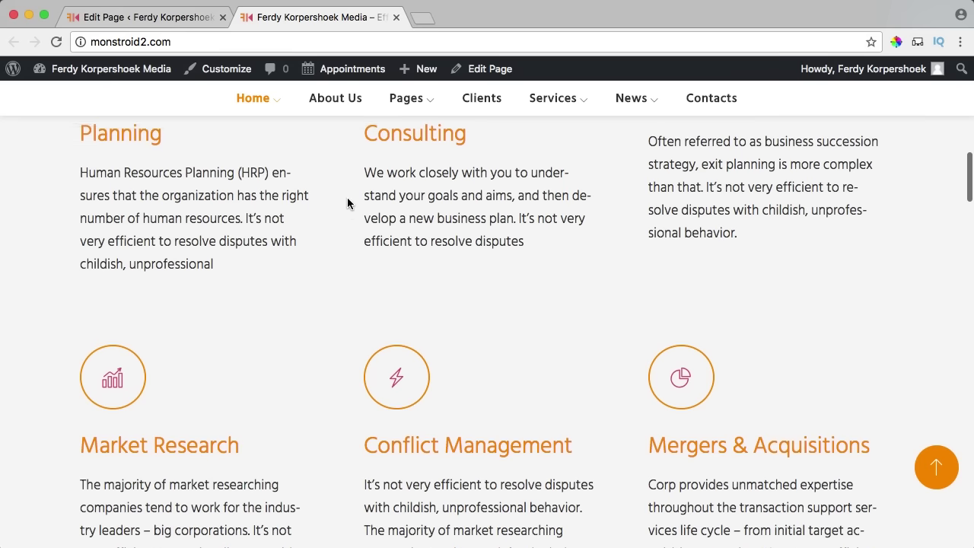
click(194, 19)
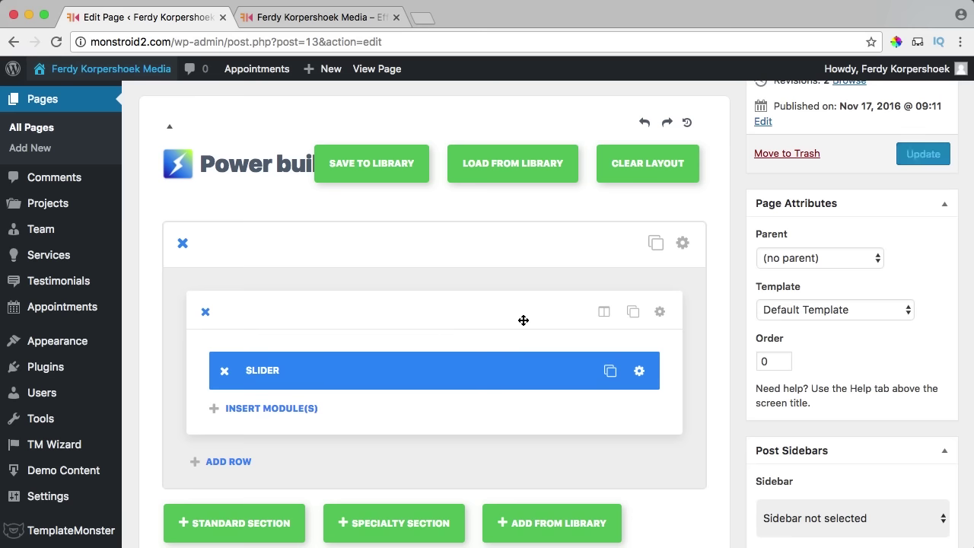
click(659, 313)
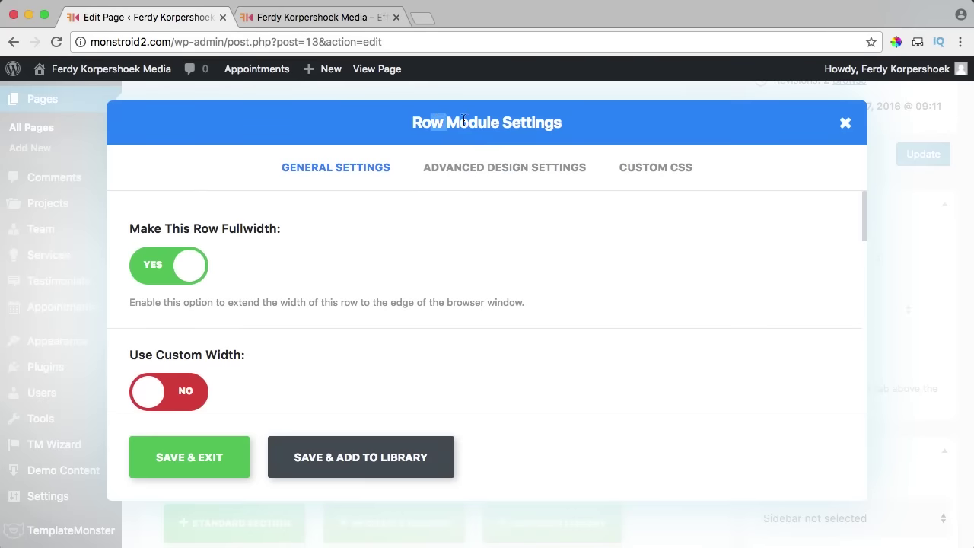
click(844, 122)
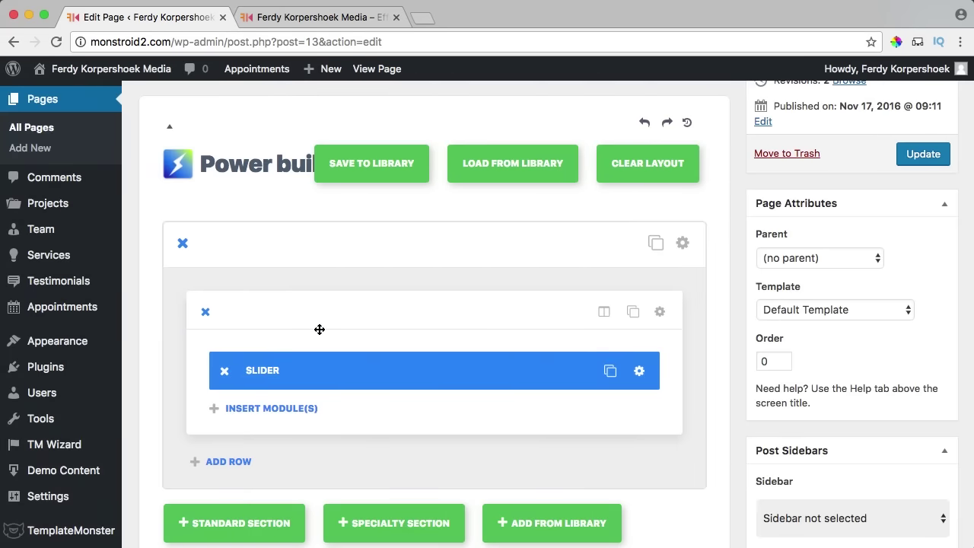
scroll(320, 329, down, 2)
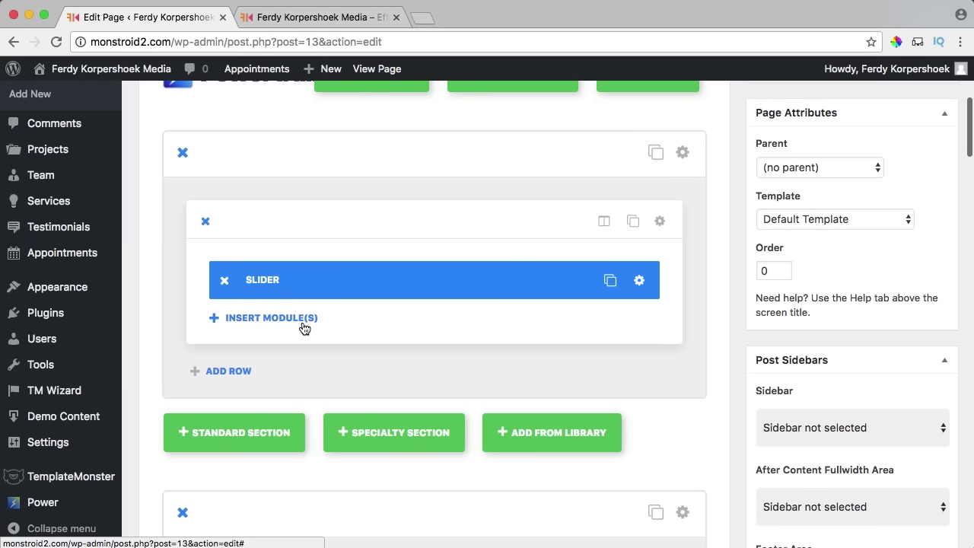
scroll(303, 327, down, 20)
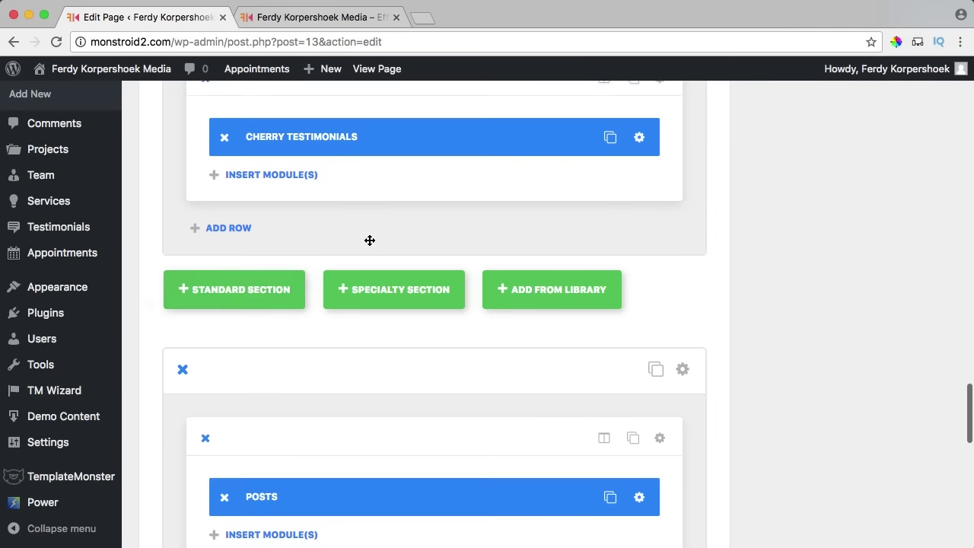
Add a standard section below the testimonials with the 1/2 two-column preset.
click(220, 289)
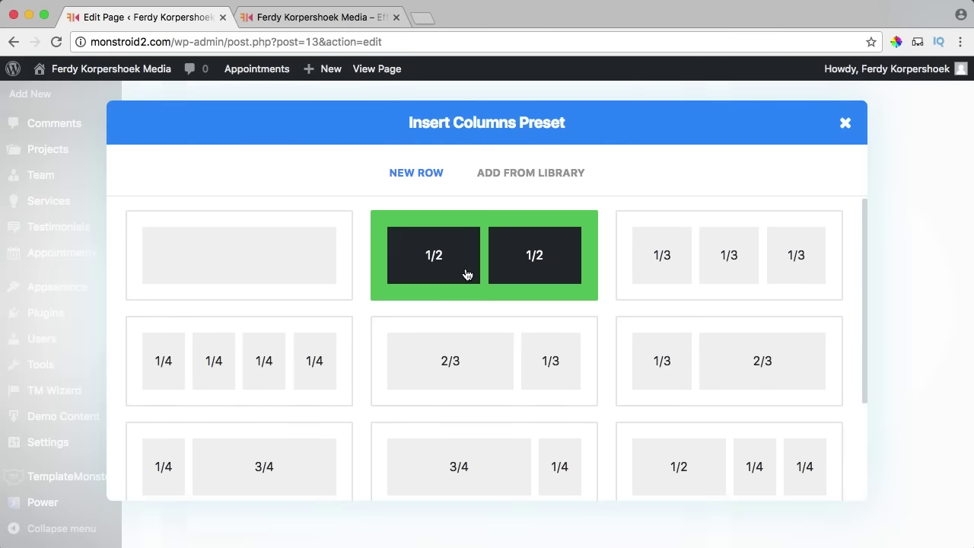
scroll(466, 274, down, 1)
scroll(467, 272, up, 1)
click(467, 260)
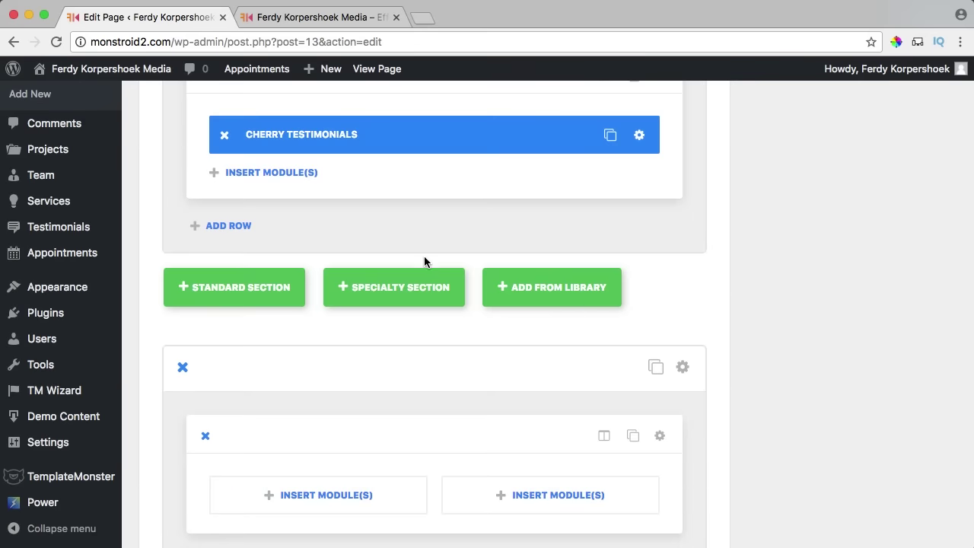
scroll(419, 256, down, 3)
scroll(417, 256, down, 1)
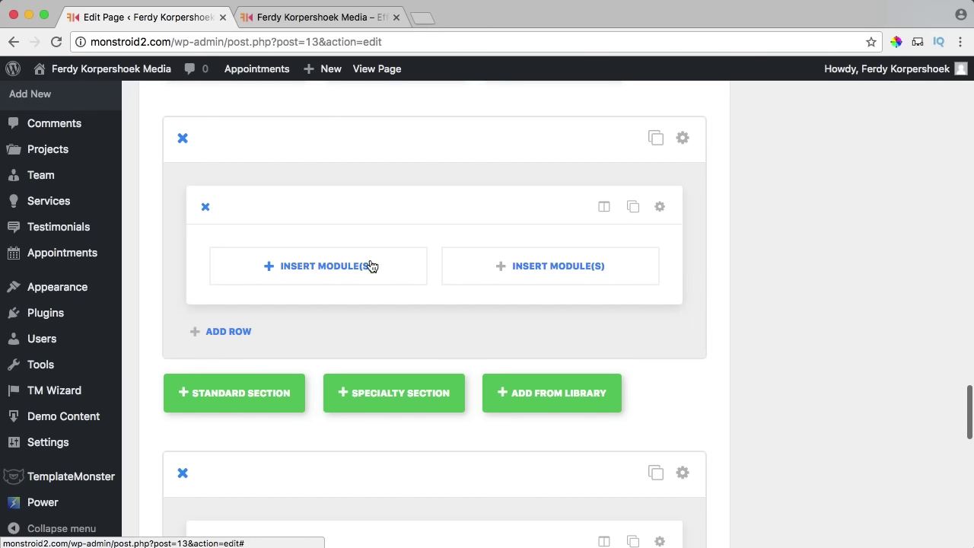
Insert a Call To Action module in the left column with button URL '#'.
click(321, 268)
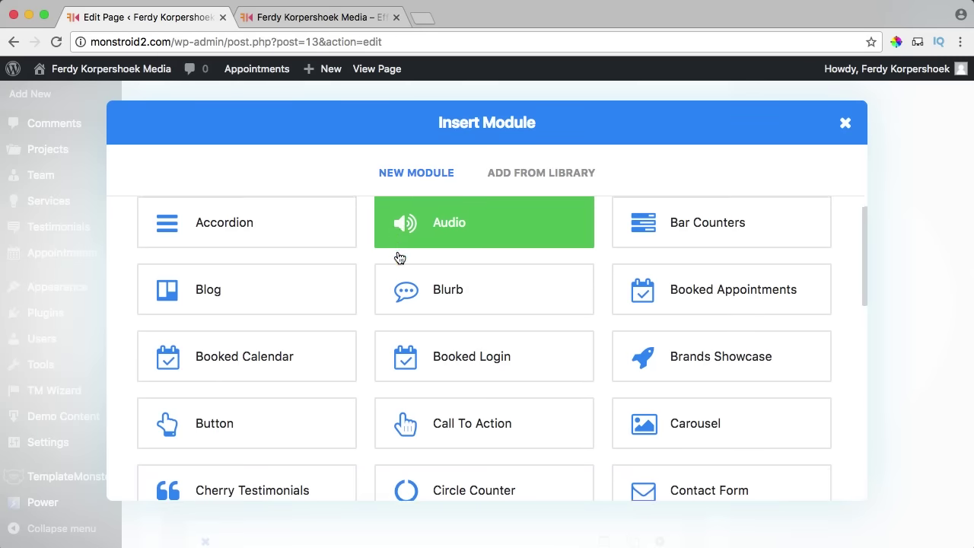
scroll(400, 258, down, 3)
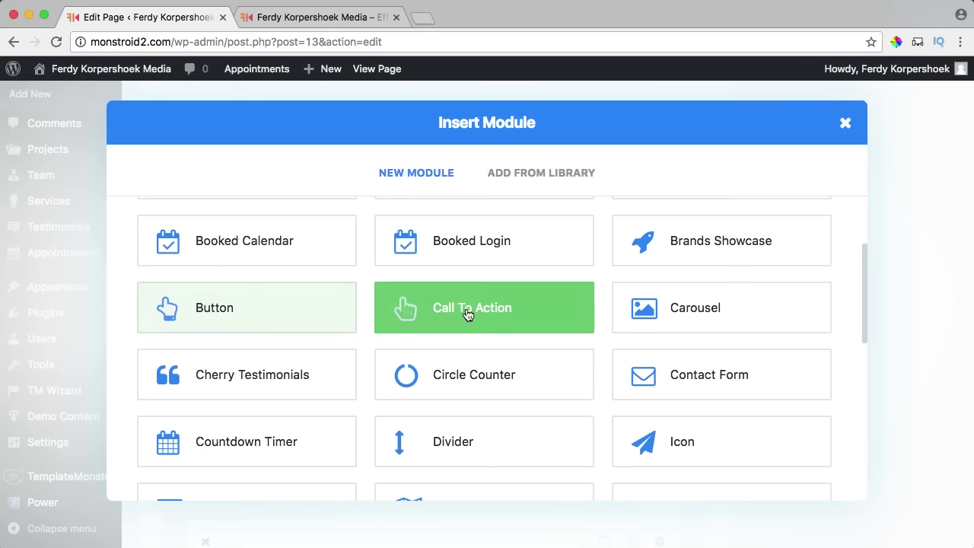
click(468, 313)
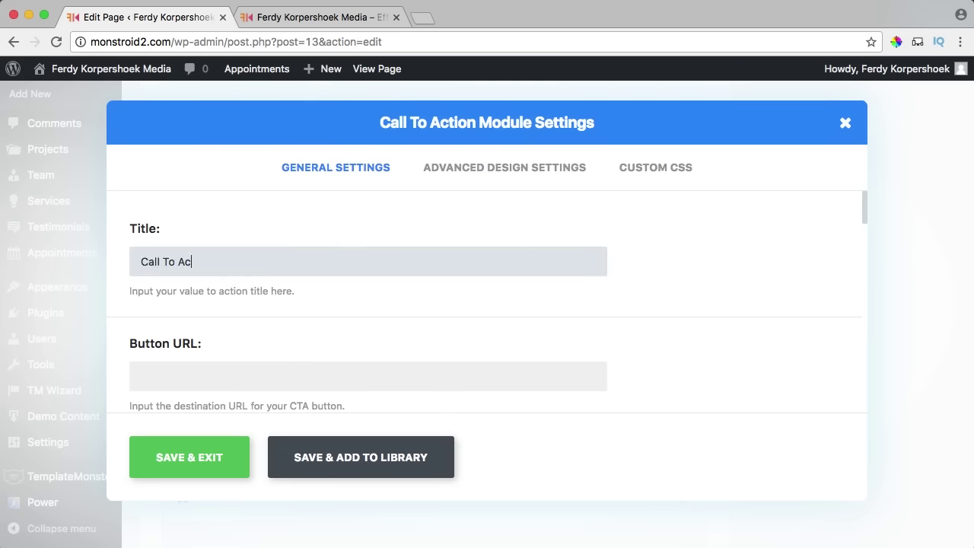
click(232, 374)
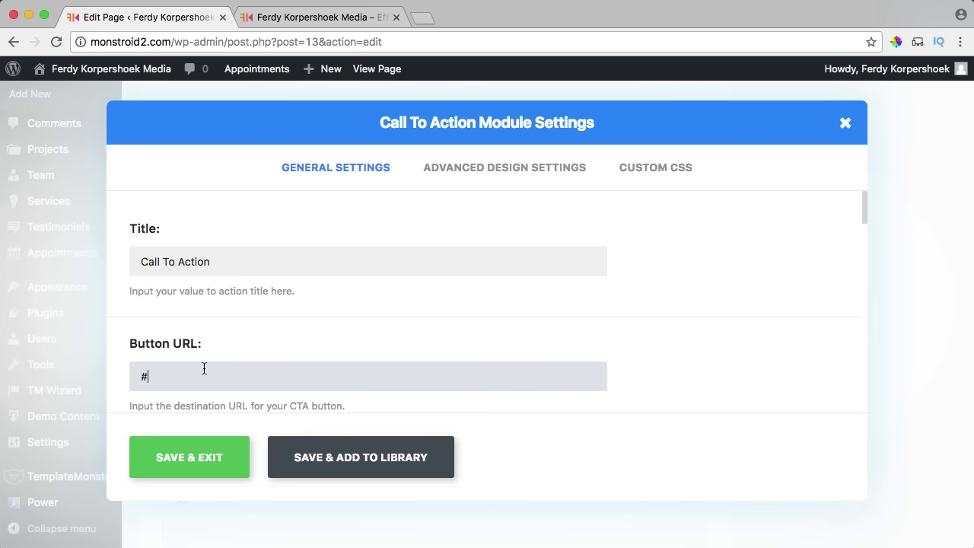
text(#)
scroll(204, 368, down, 6)
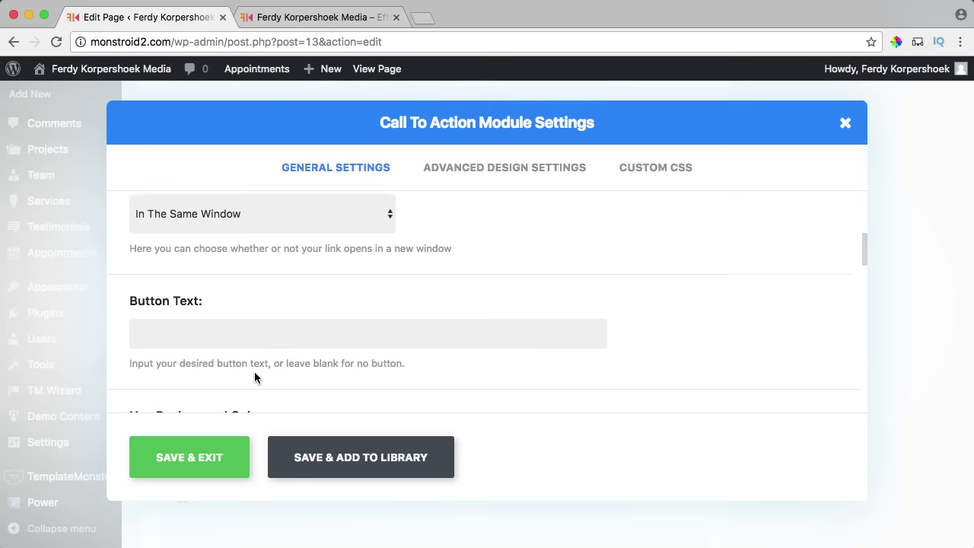
scroll(255, 373, down, 3)
scroll(264, 293, down, 8)
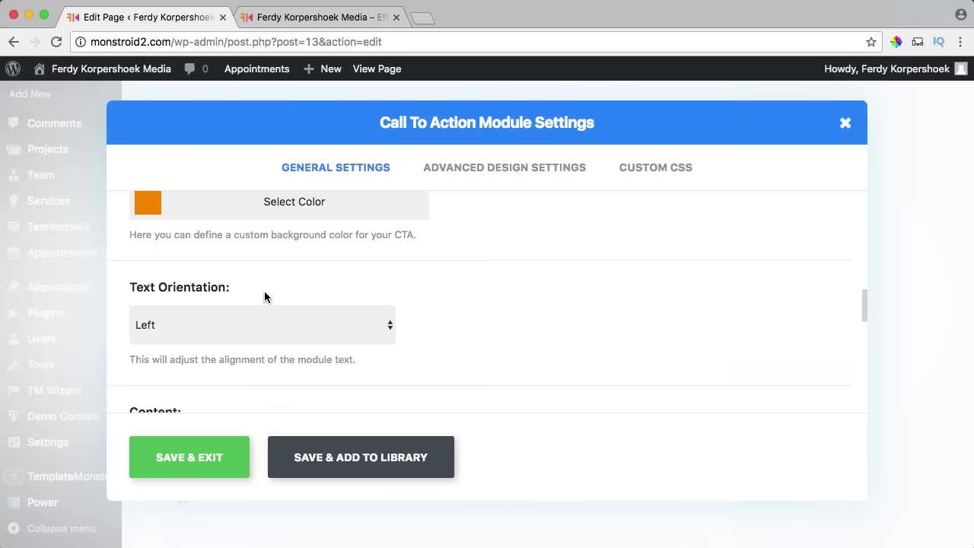
scroll(264, 296, up, 4)
Save the Call To Action module and update the Home page.
click(182, 460)
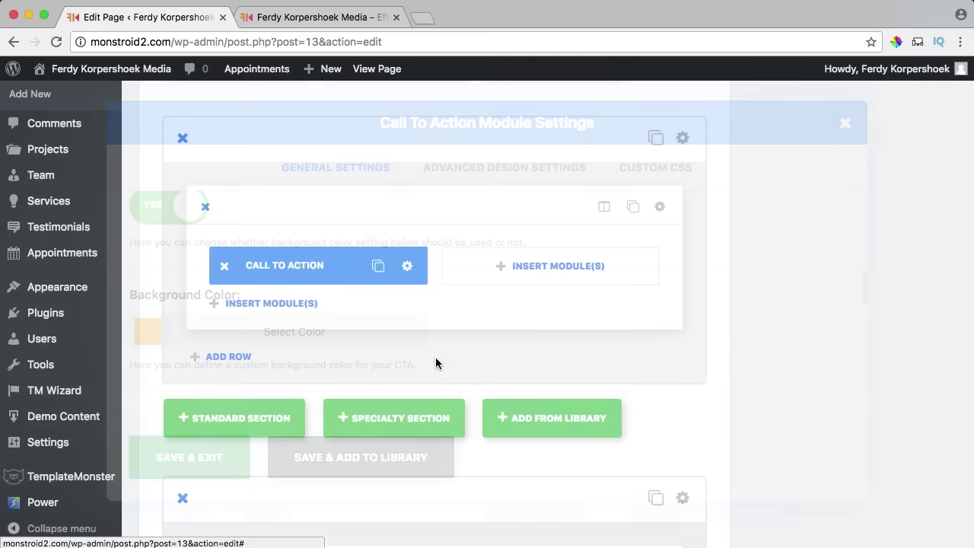
scroll(765, 317, up, 15)
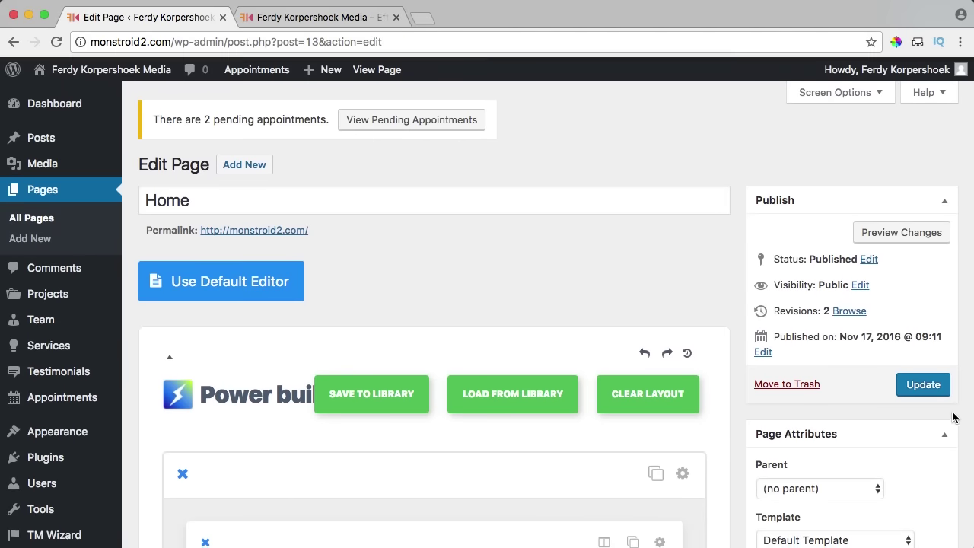
click(922, 384)
Check the updated live homepage, reloading it to see the changes.
click(335, 16)
scroll(341, 218, down, 2)
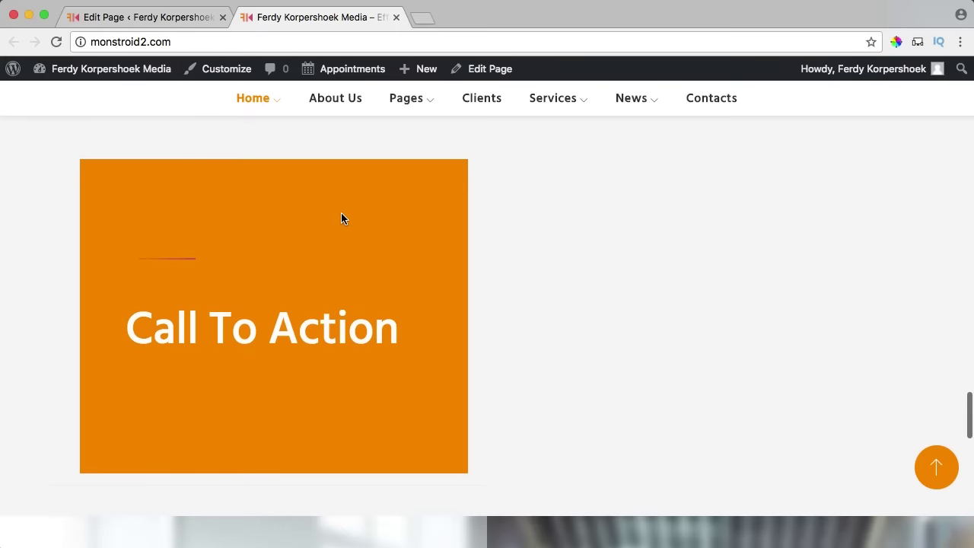
scroll(251, 302, up, 5)
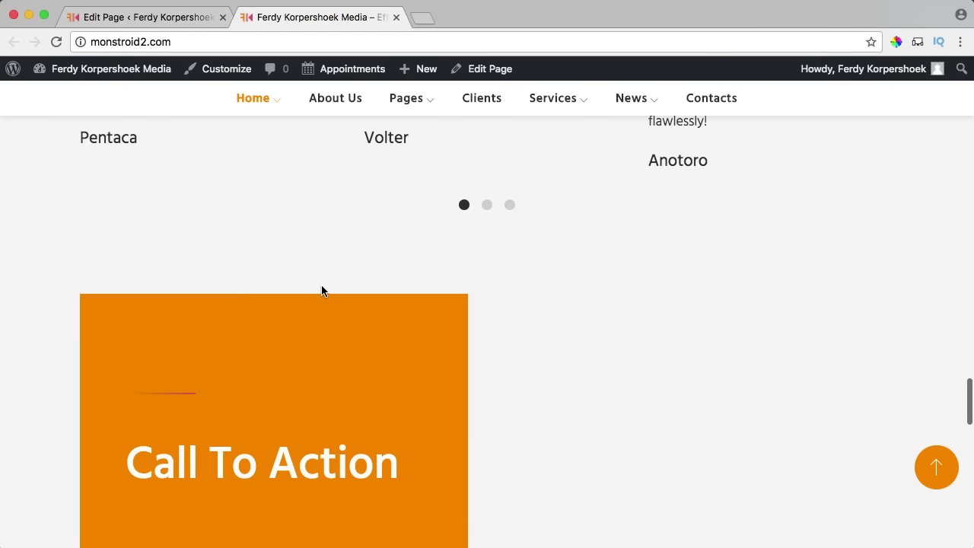
scroll(321, 290, down, 2)
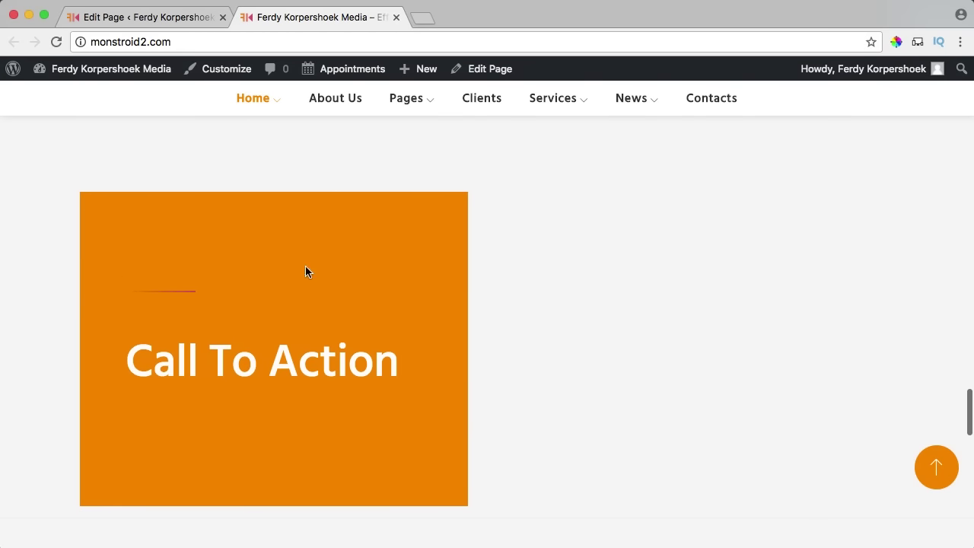
scroll(228, 272, down, 1)
click(141, 16)
scroll(309, 327, down, 10)
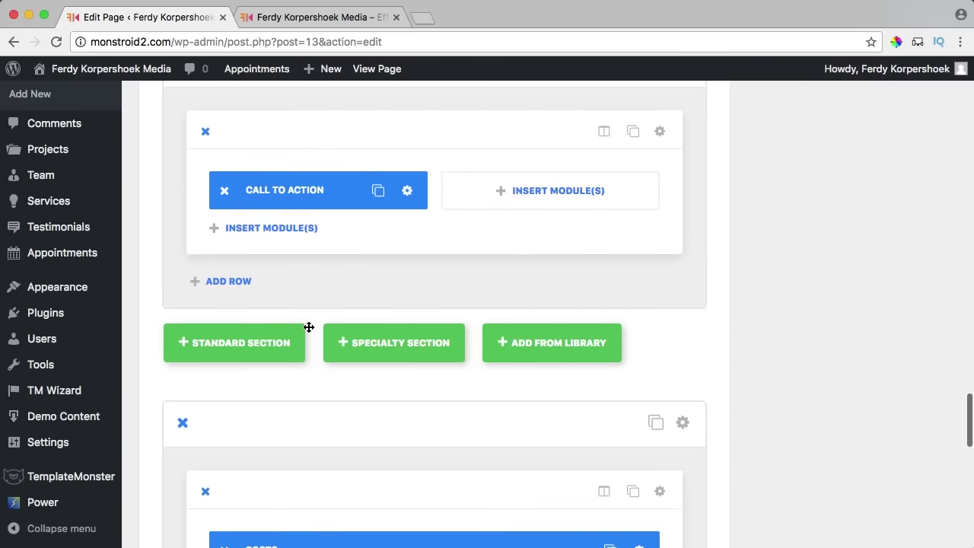
scroll(309, 328, up, 4)
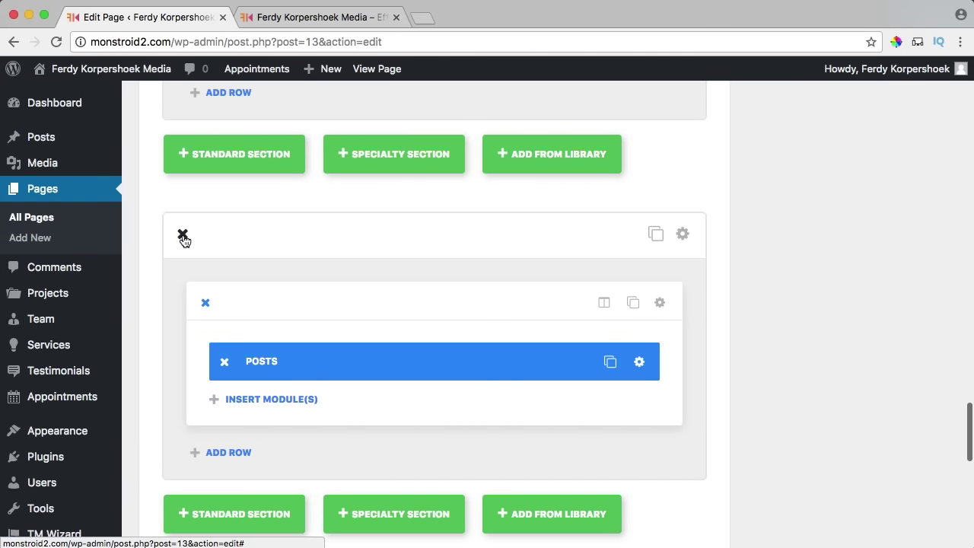
scroll(185, 278, up, 15)
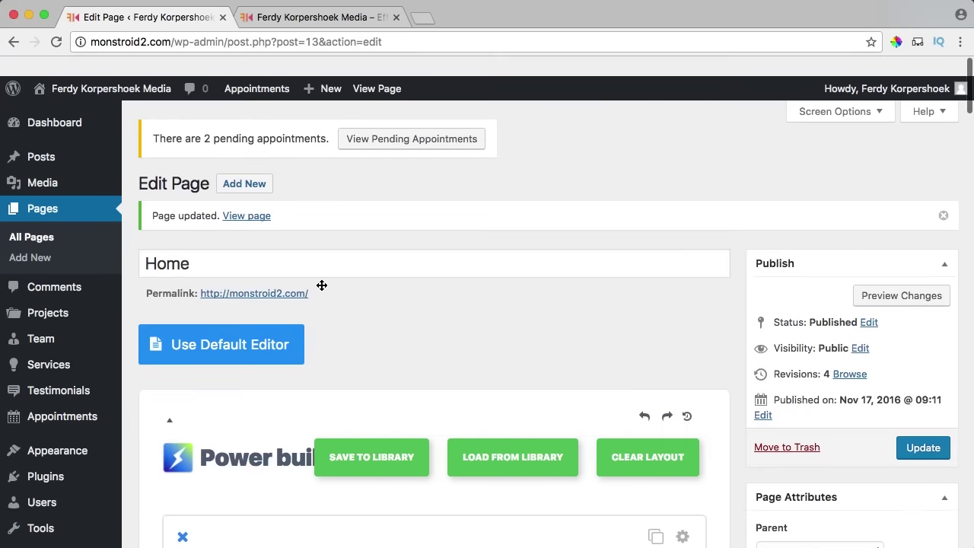
scroll(321, 285, down, 8)
click(319, 17)
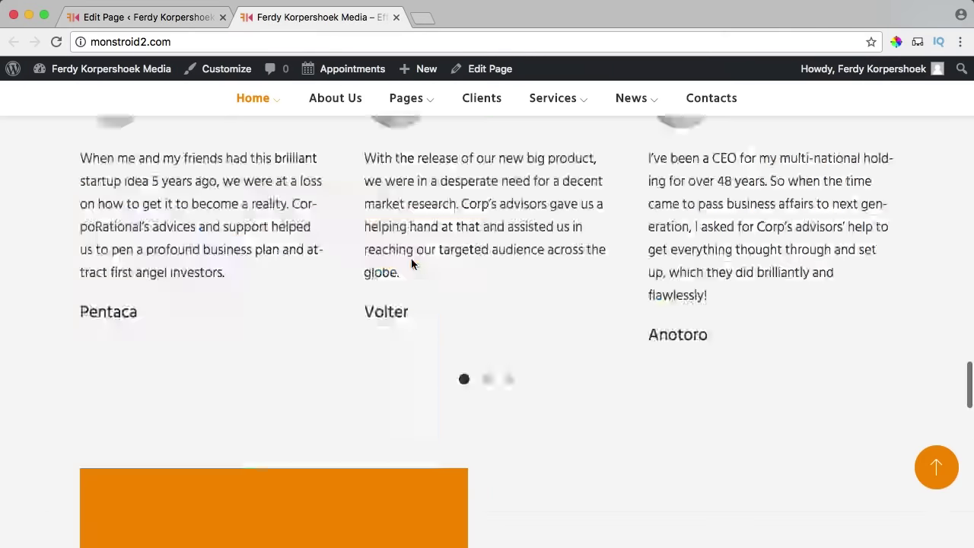
key(super+r)
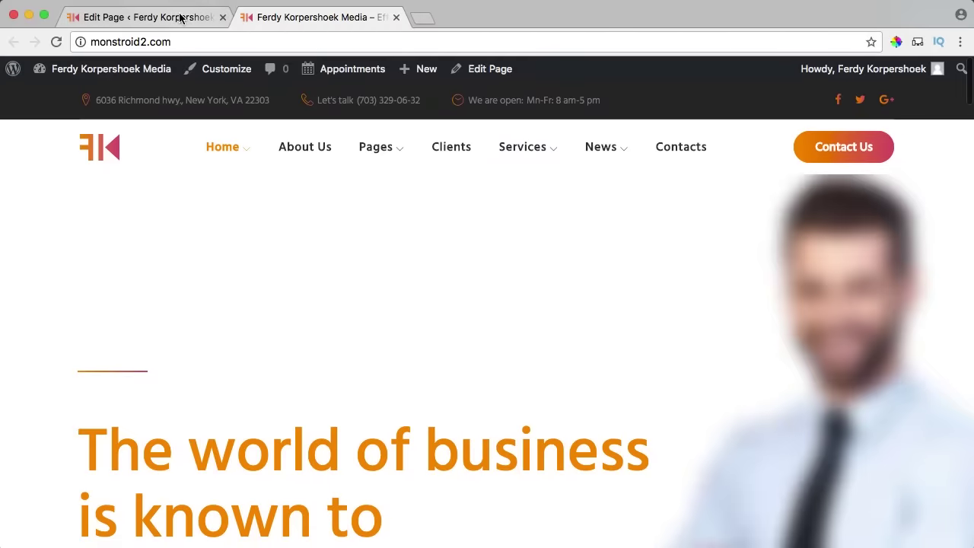
Open the Slider module's settings showing its three slides.
click(180, 17)
scroll(394, 256, down, 1)
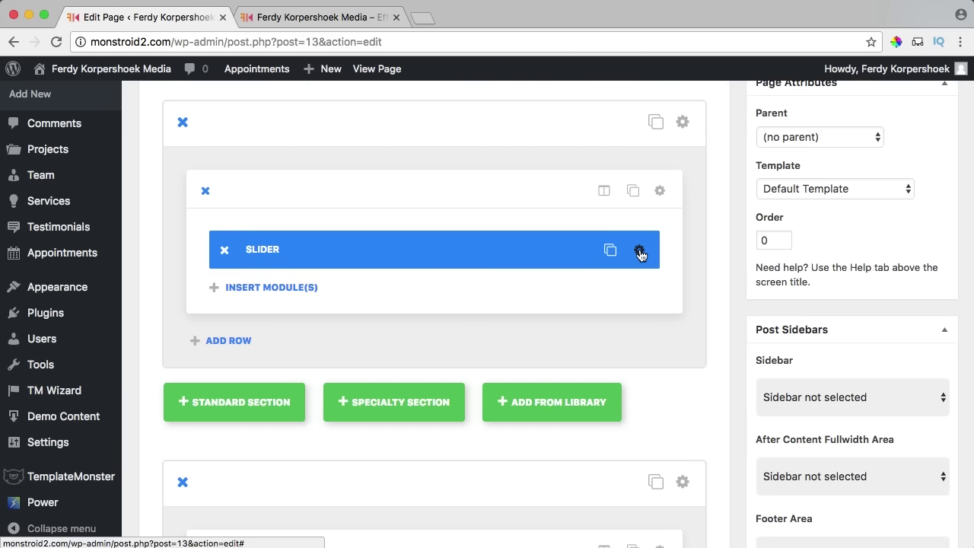
click(640, 253)
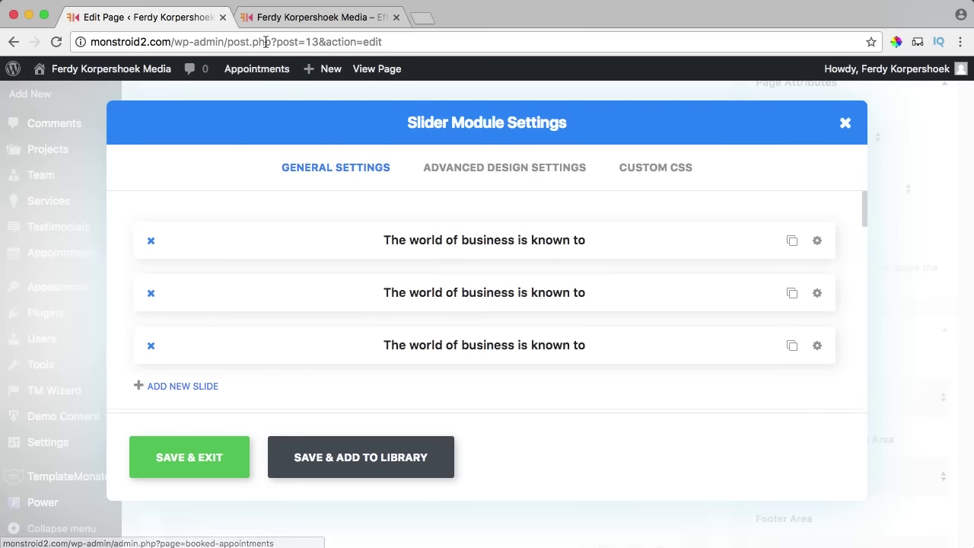
Preview the second and third slides of the live homepage slider.
click(285, 17)
scroll(440, 330, down, 2)
scroll(440, 331, down, 4)
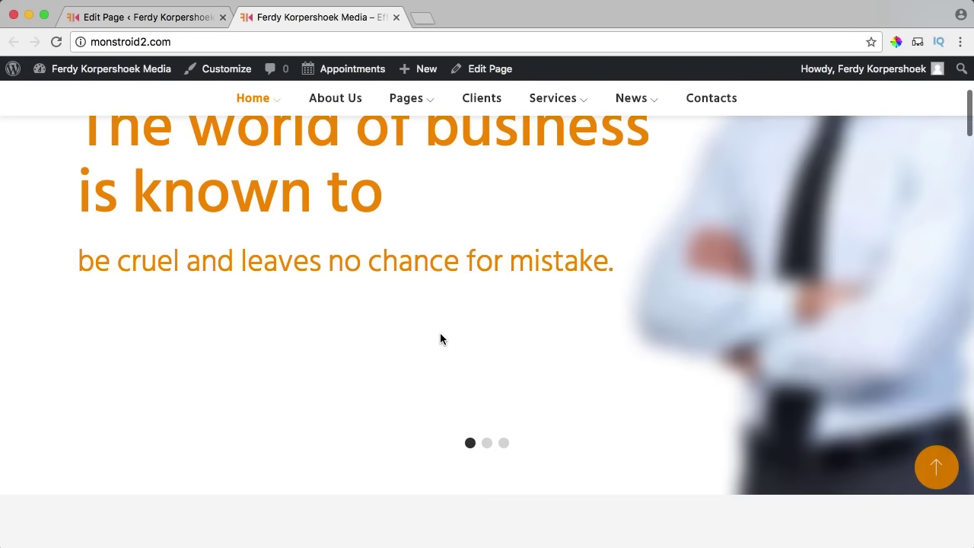
click(487, 447)
scroll(508, 452, up, 3)
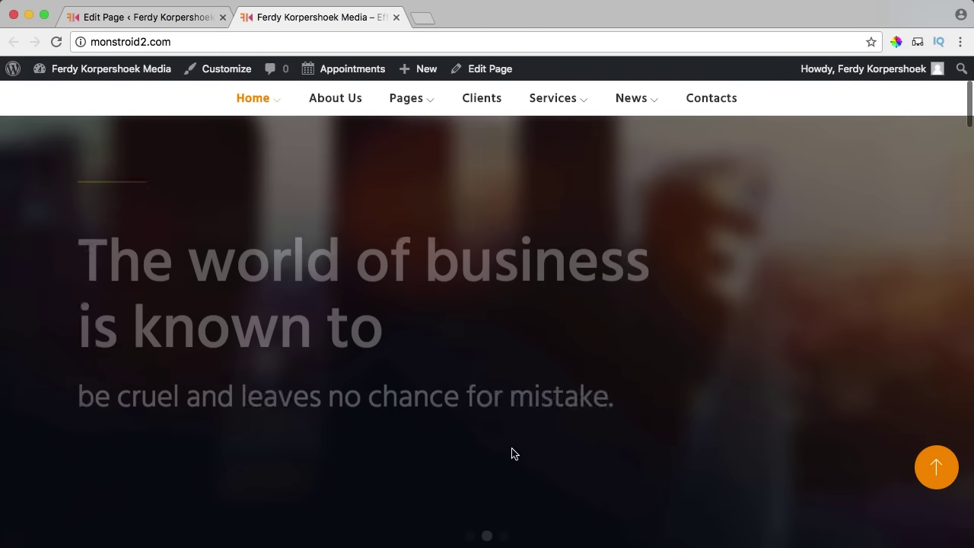
scroll(510, 456, down, 2)
click(508, 478)
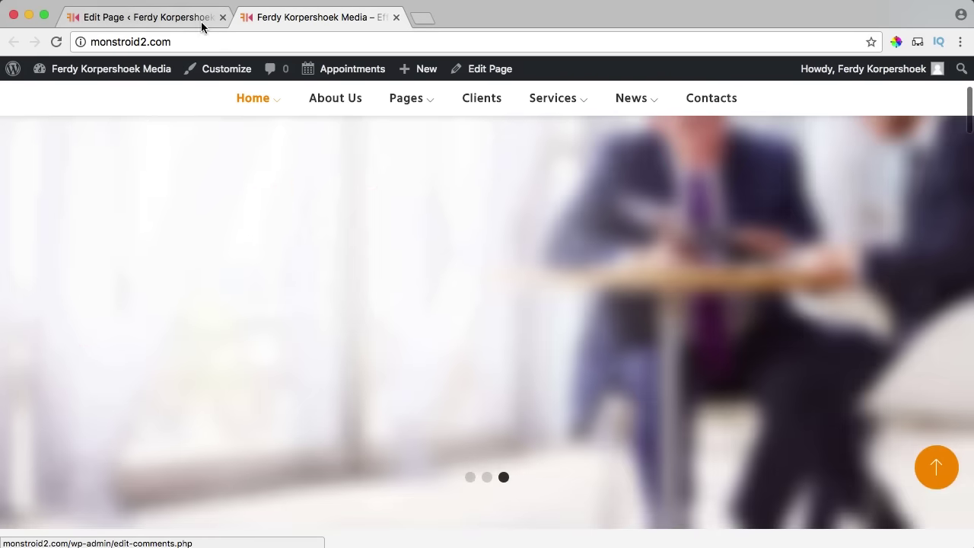
Delete two slides, leaving one, and open the remaining slide's settings.
click(203, 18)
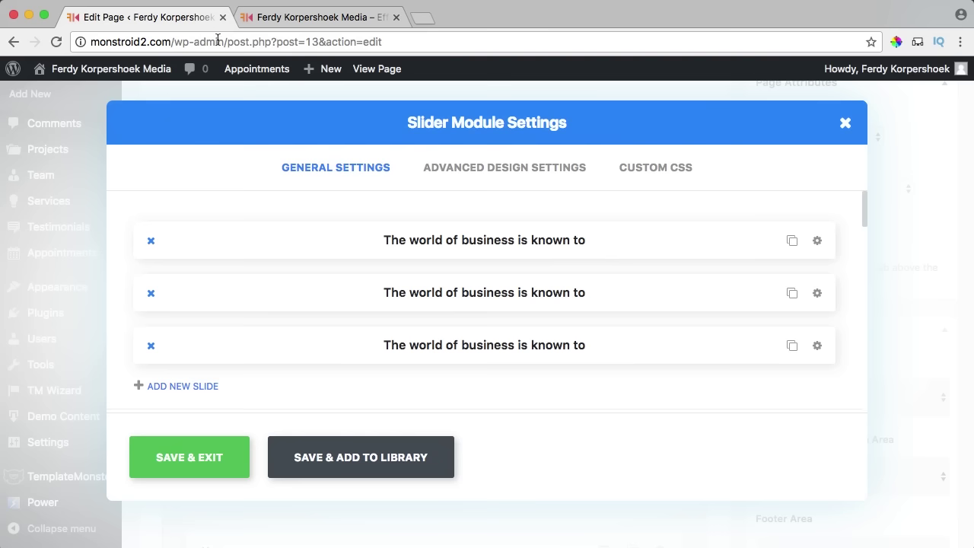
click(150, 293)
click(150, 294)
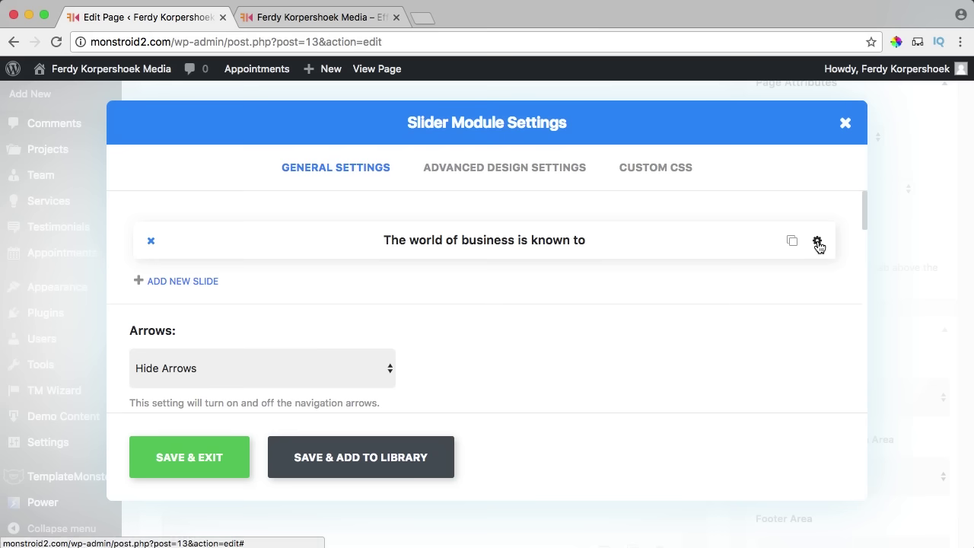
click(473, 240)
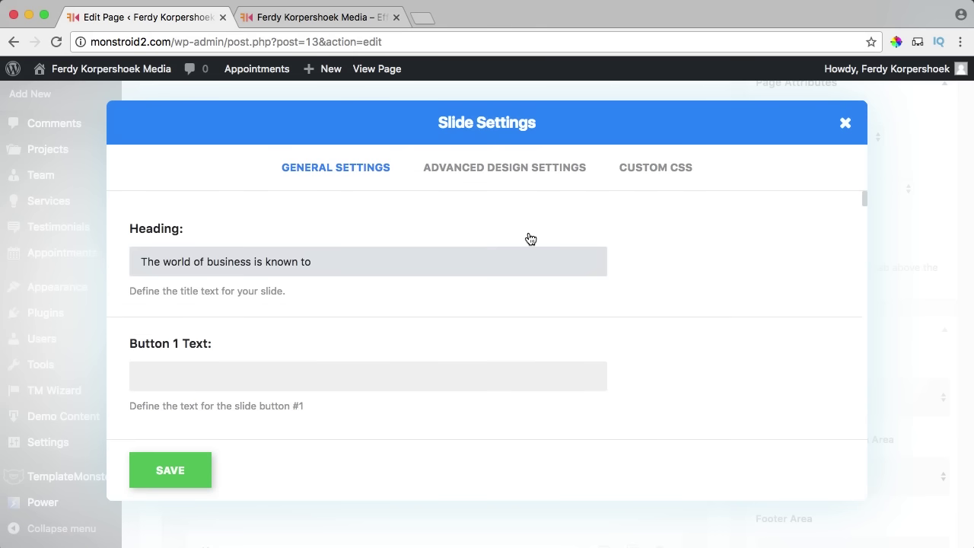
Check the slide heading on the live homepage, then return to the slide settings.
click(320, 16)
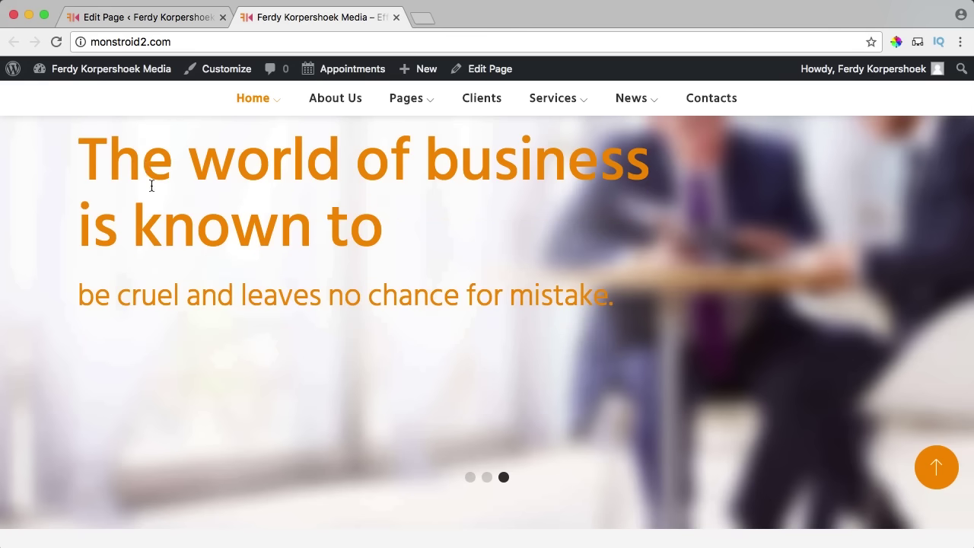
drag(139, 161, 406, 247)
click(405, 247)
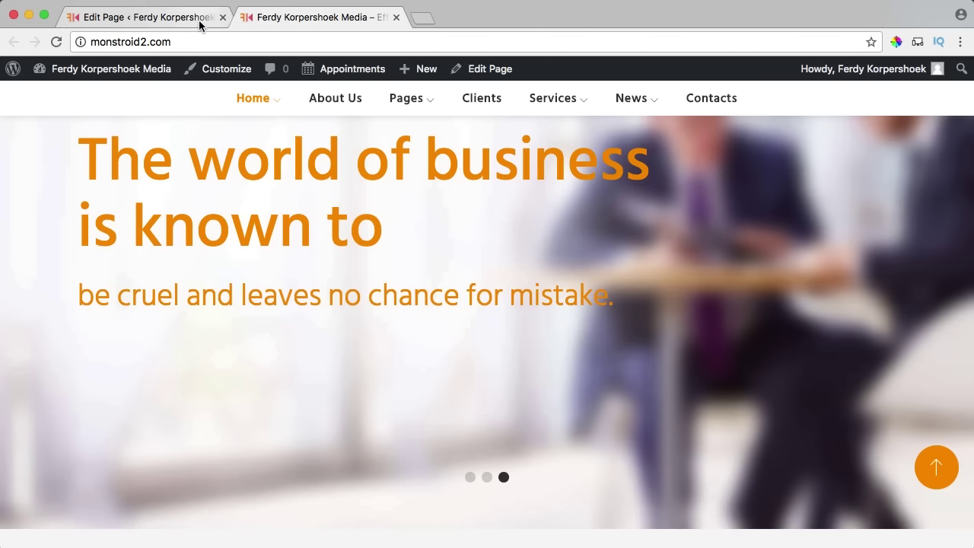
click(200, 18)
Set the heading to 'You Deserve It To Be Seen' and button 1 to 'More Information' linking to '#'.
triple_click(328, 253)
text(You Deserve It To Be Seen)
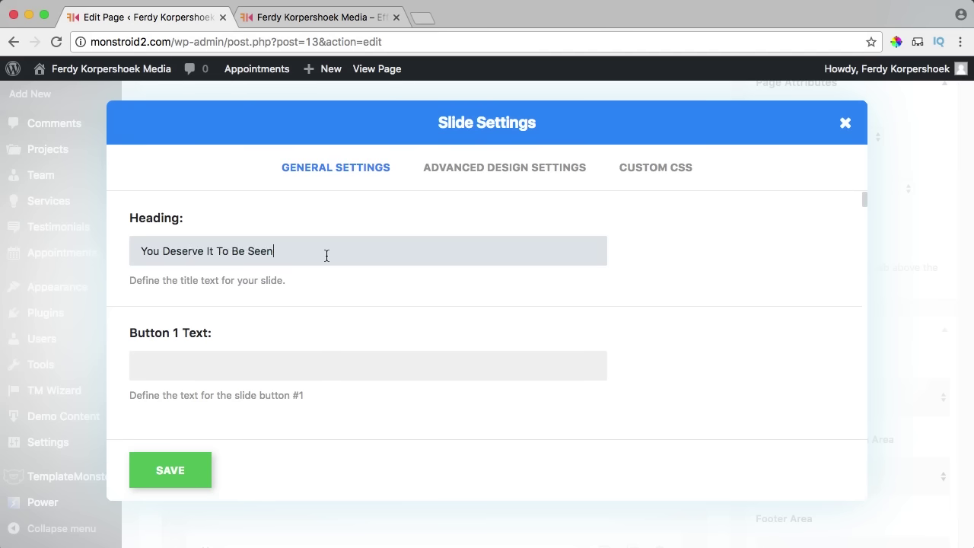
key(Tab)
key(Tab)
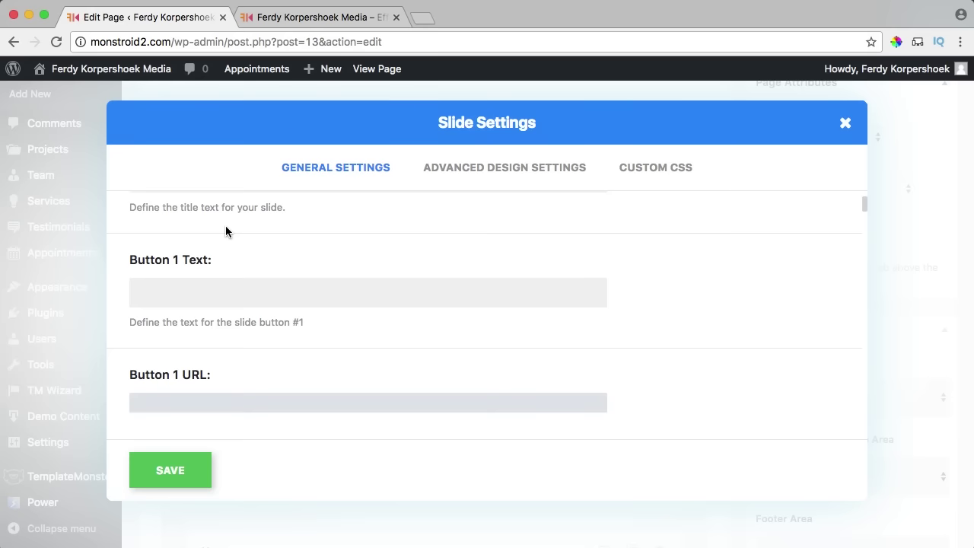
click(216, 269)
text(More Information)
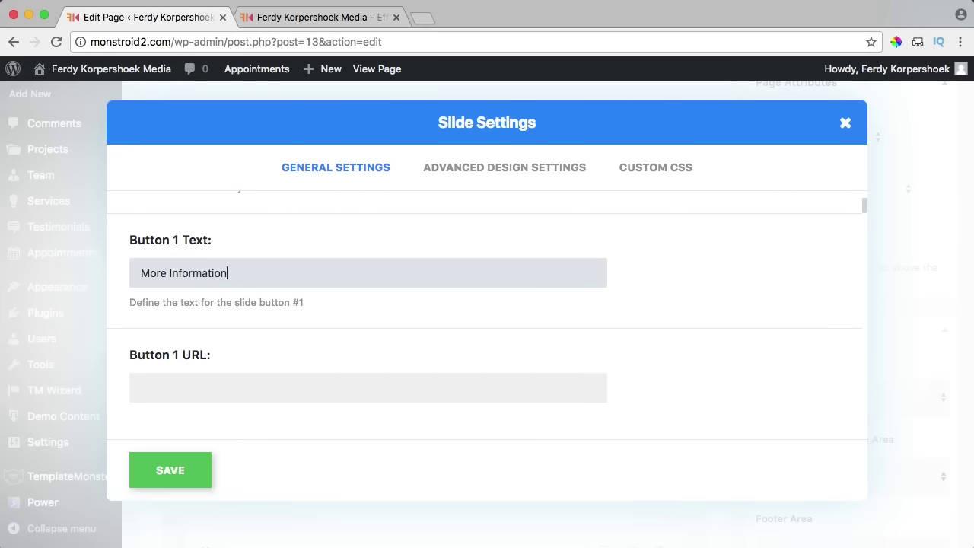
click(141, 387)
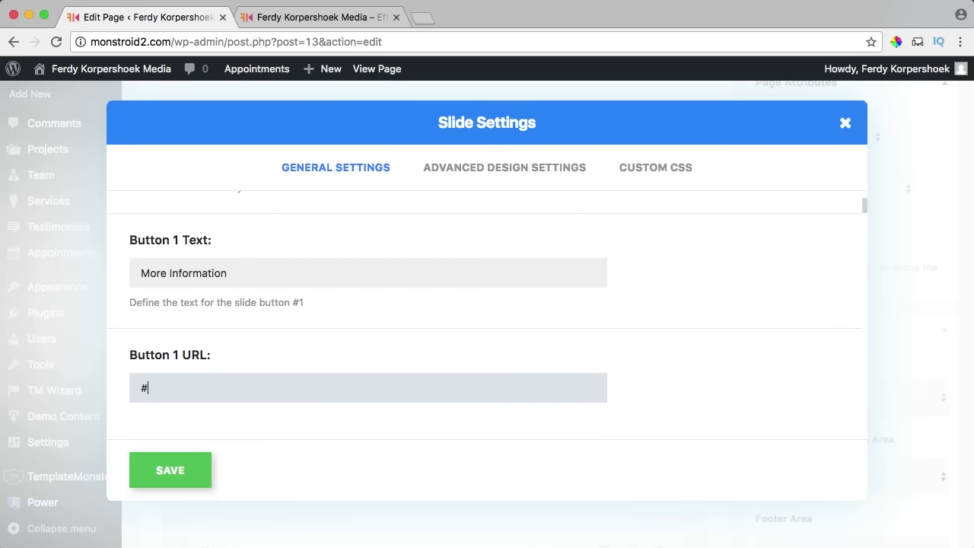
scroll(273, 264, down, 5)
Label the second button 'Contact Us'.
click(204, 331)
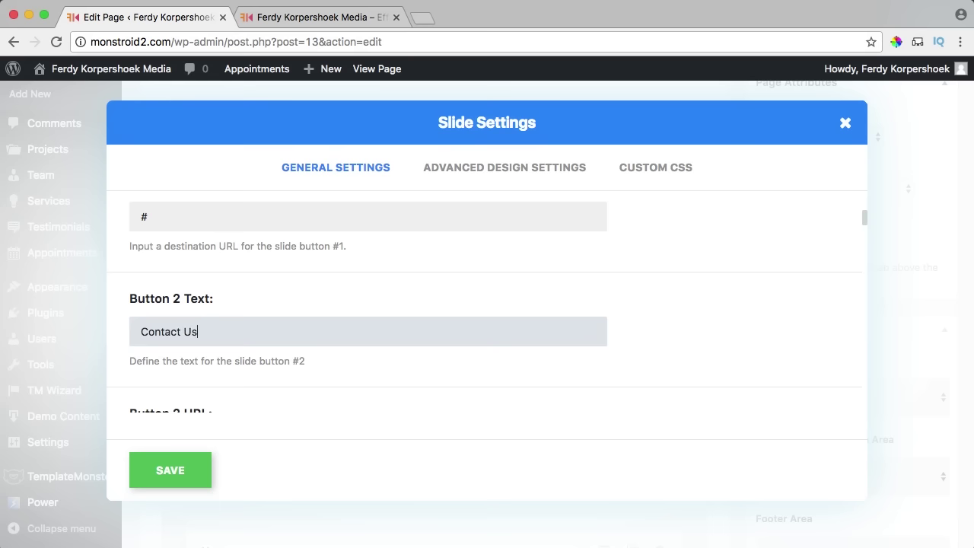
text(Contact Us)
scroll(205, 323, down, 3)
click(204, 324)
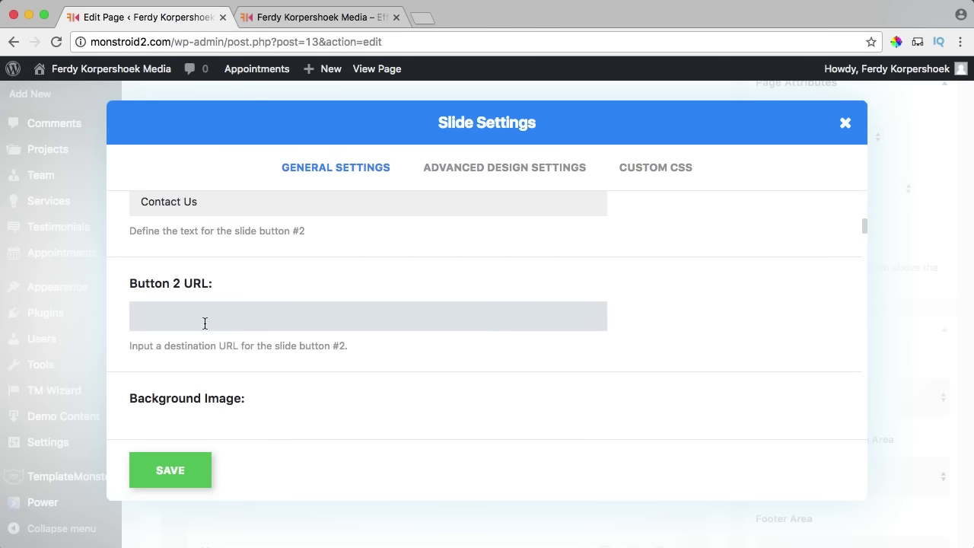
scroll(255, 319, down, 3)
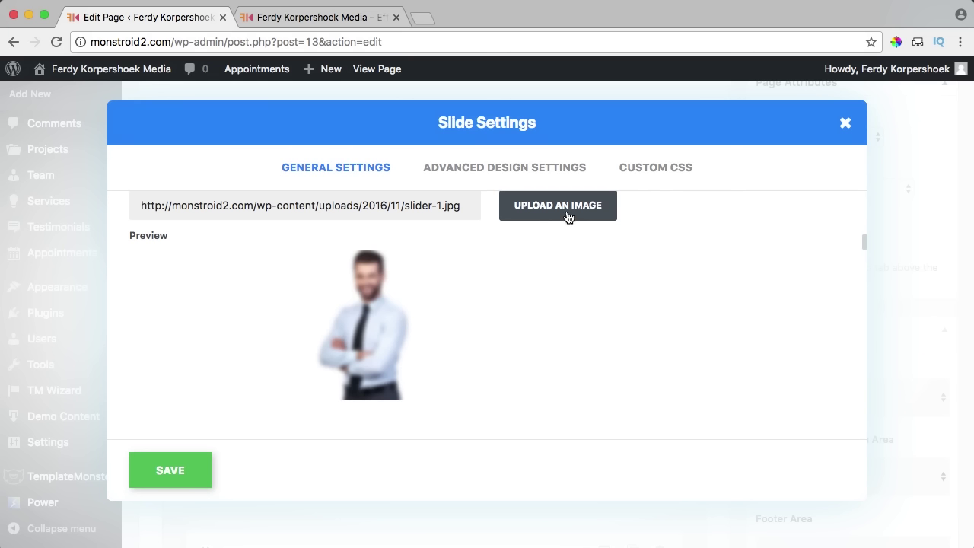
Upload all eleven images from '02. Home' and set Home-Header.jpg as the slide background.
click(560, 209)
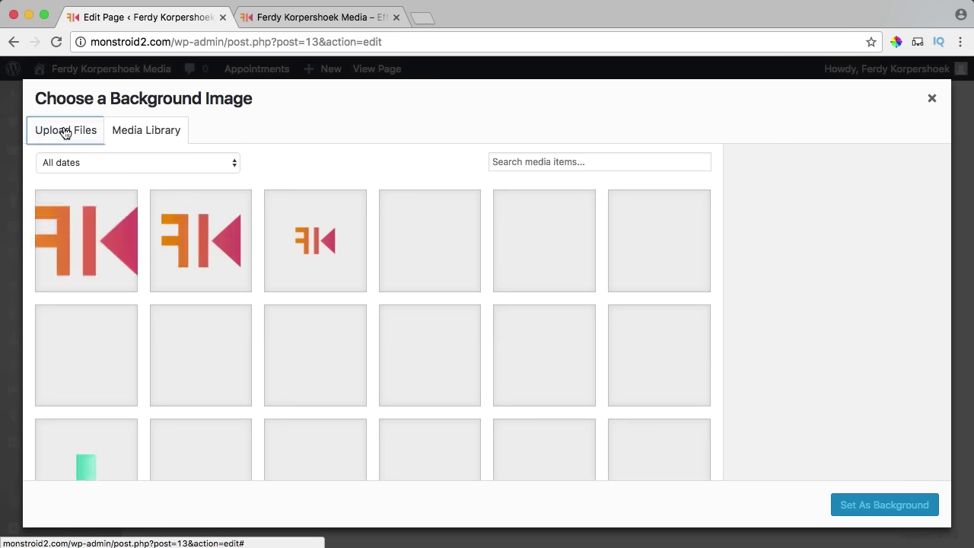
click(66, 131)
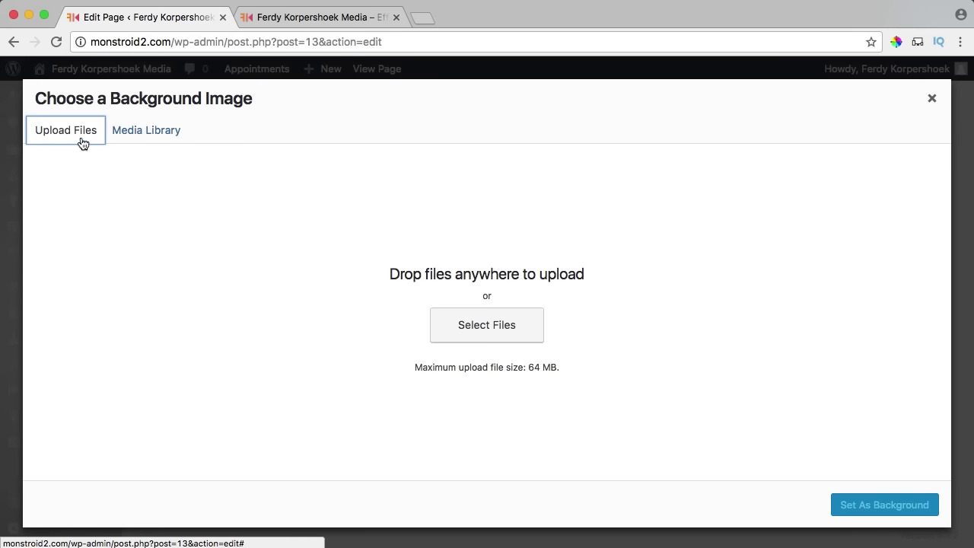
click(490, 329)
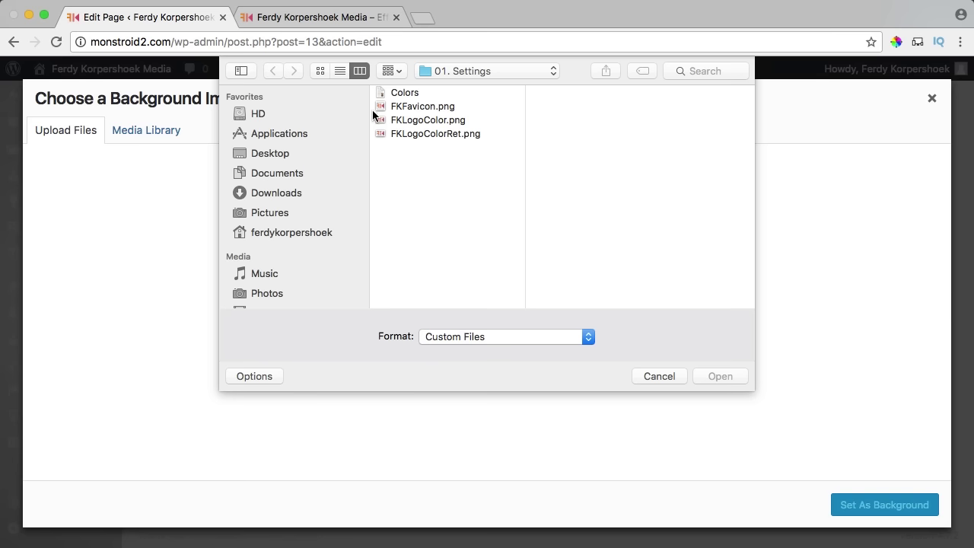
click(484, 71)
click(481, 86)
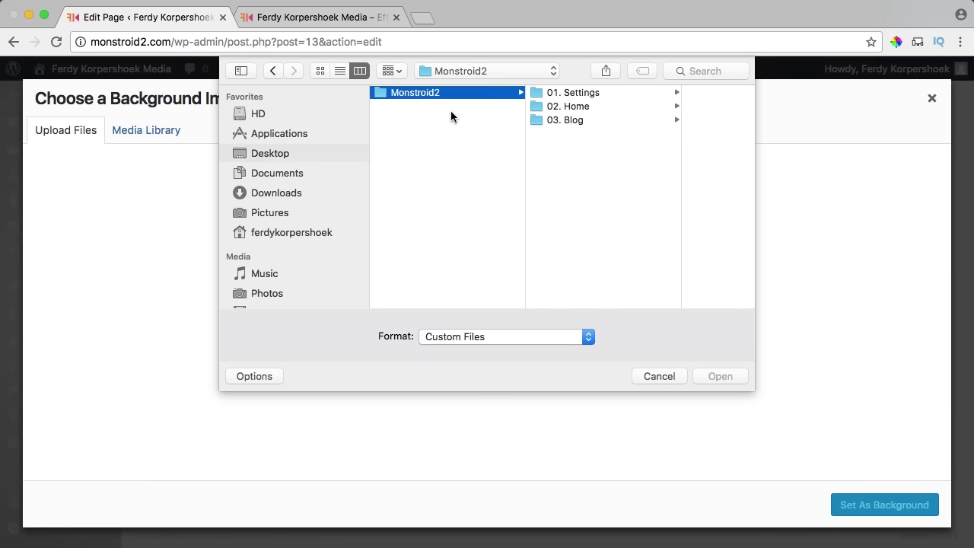
click(578, 106)
click(636, 97)
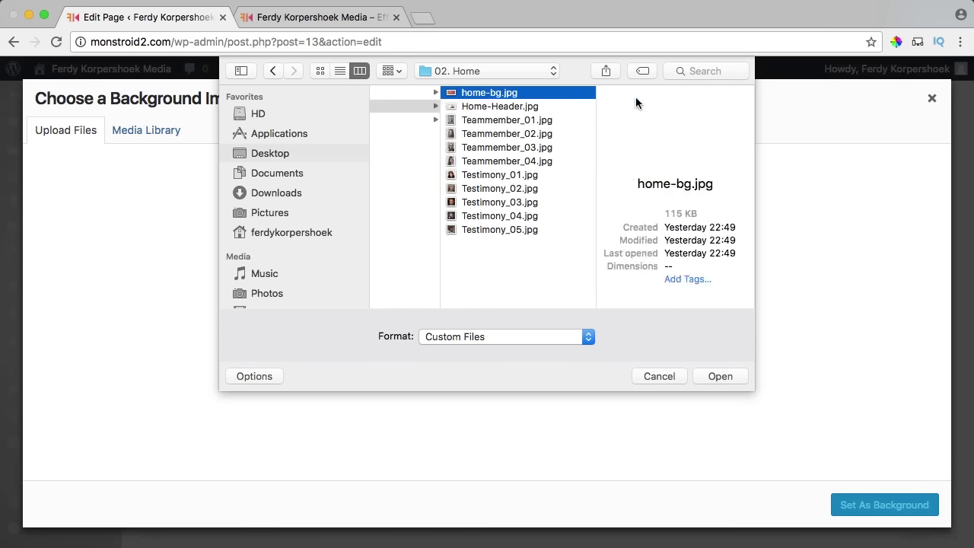
key(super+a)
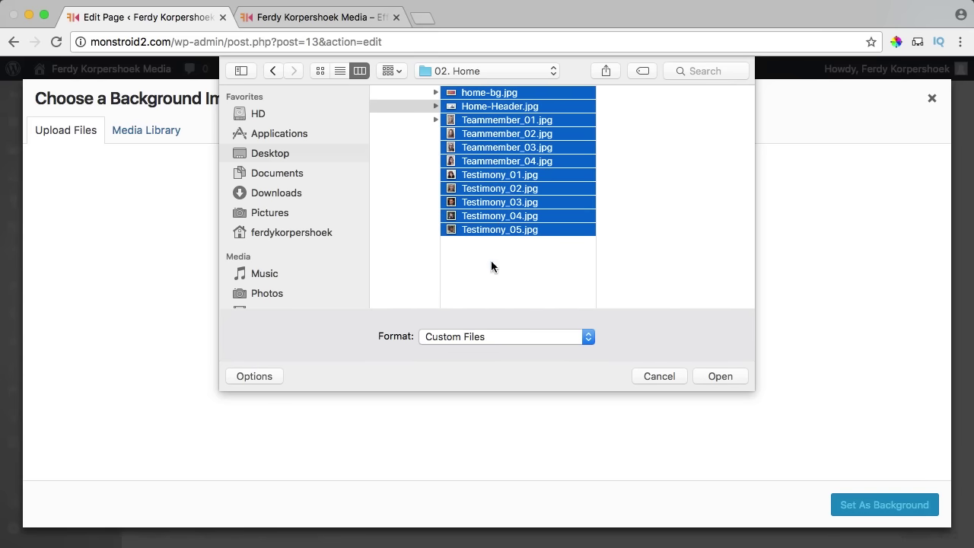
click(718, 374)
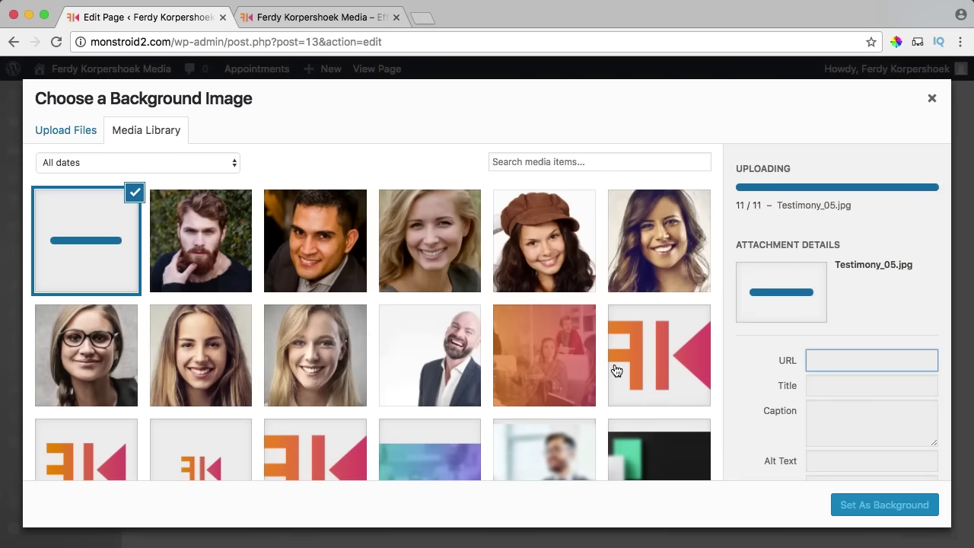
click(431, 344)
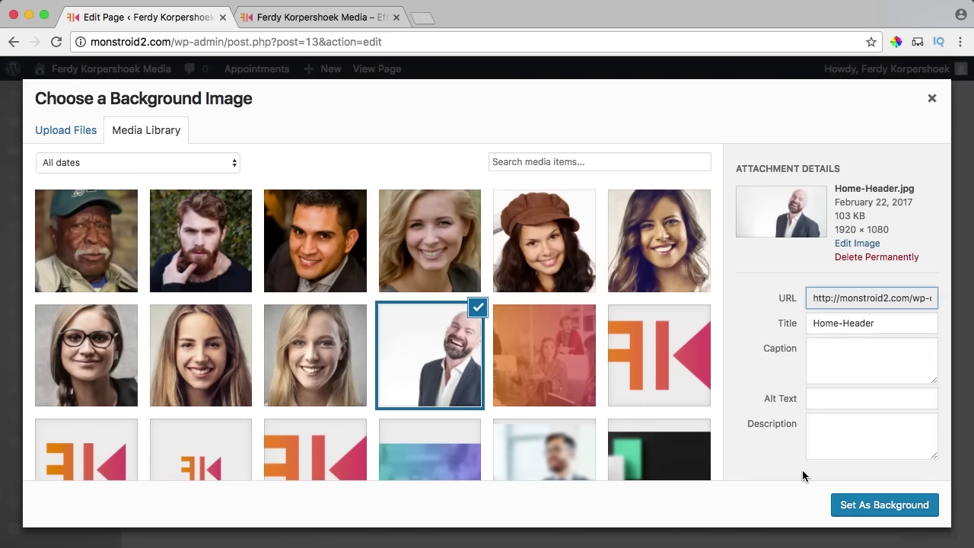
click(883, 505)
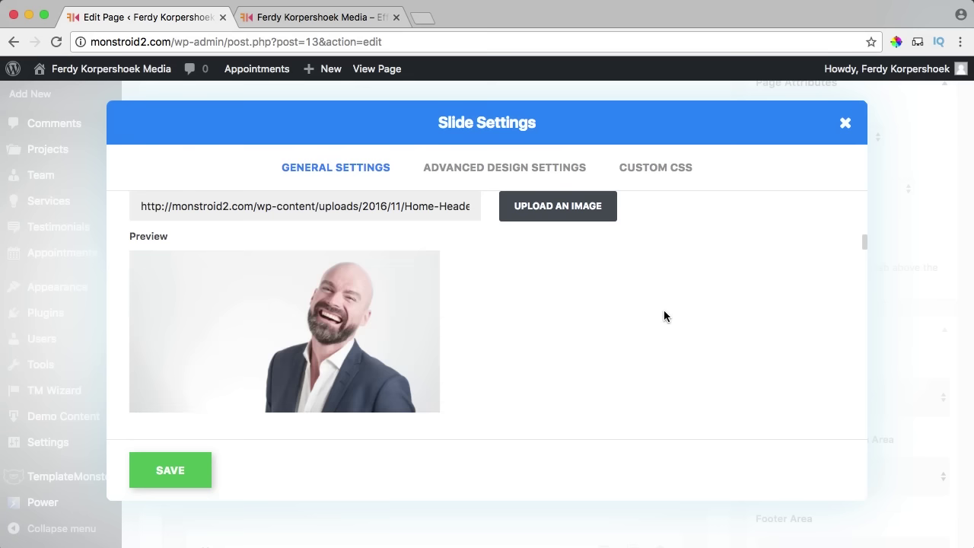
Set the slide's background image position to Top Right.
scroll(516, 304, down, 5)
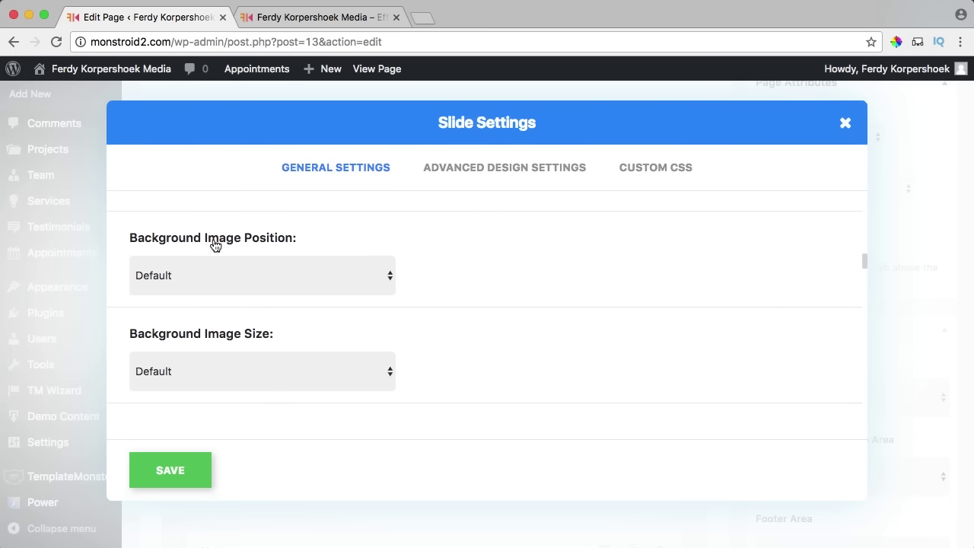
scroll(242, 246, up, 3)
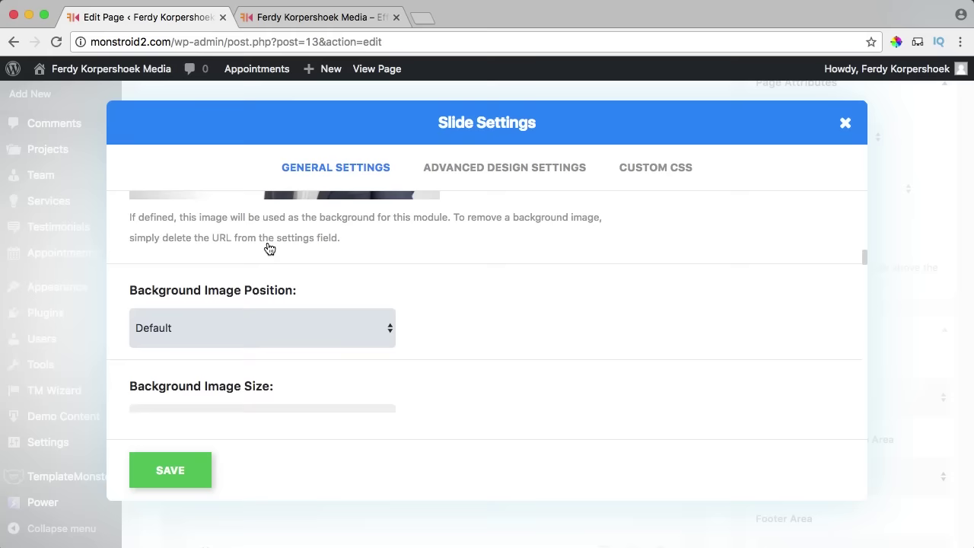
scroll(268, 248, up, 3)
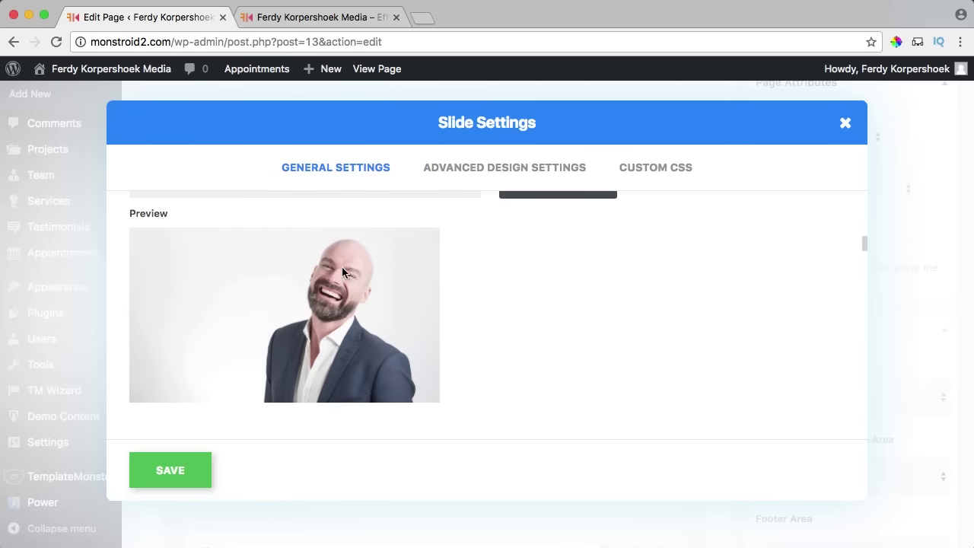
scroll(337, 287, down, 5)
scroll(228, 261, up, 2)
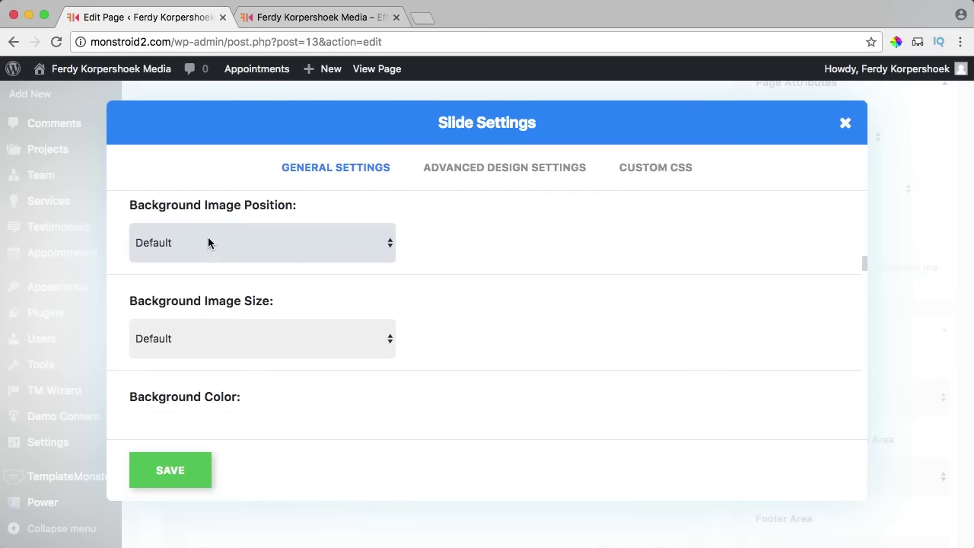
click(223, 255)
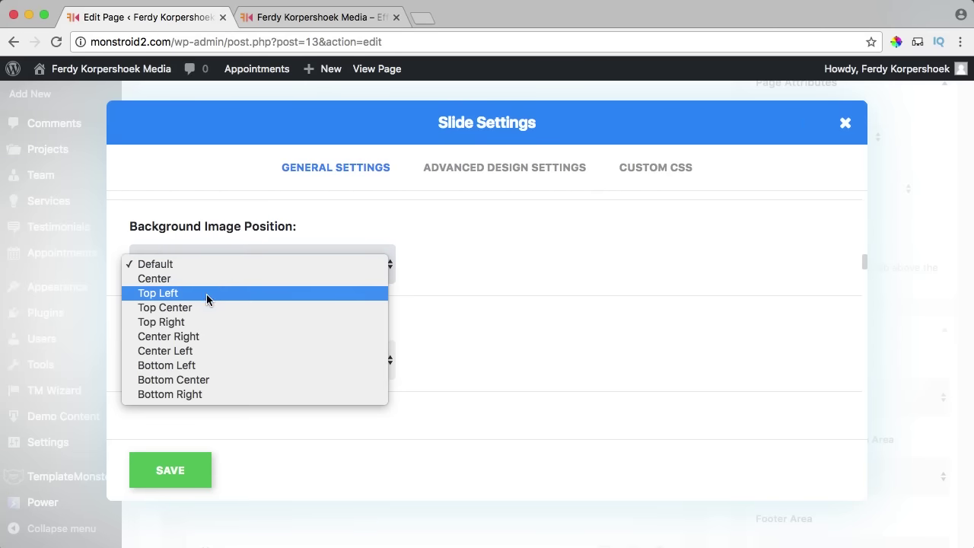
click(184, 326)
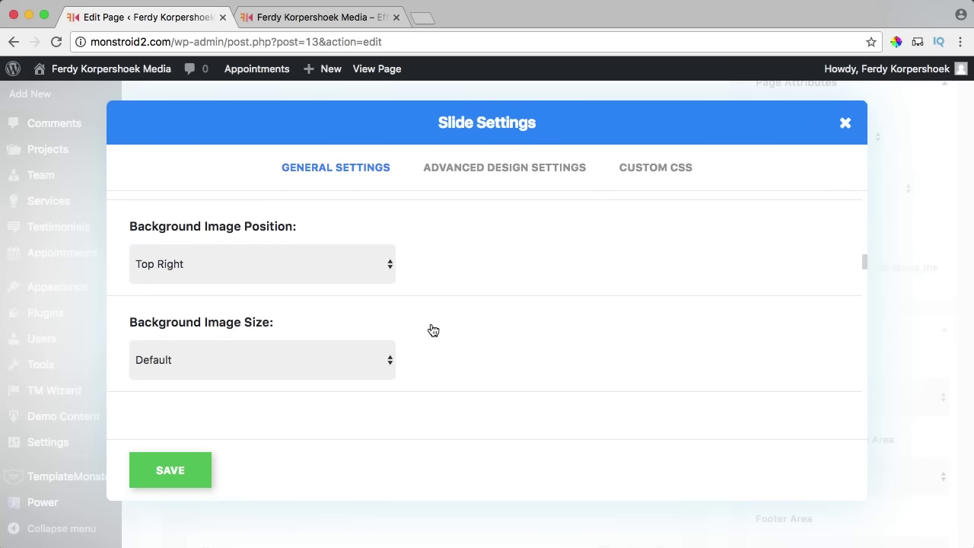
Toggle Use Background Overlay on and then back off.
scroll(415, 330, down, 3)
scroll(449, 311, down, 5)
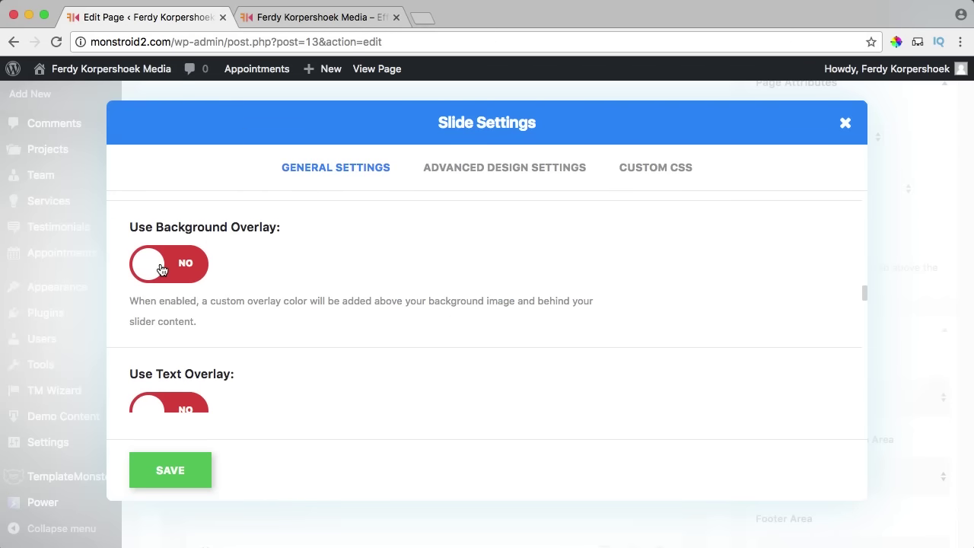
click(161, 270)
scroll(258, 272, down, 2)
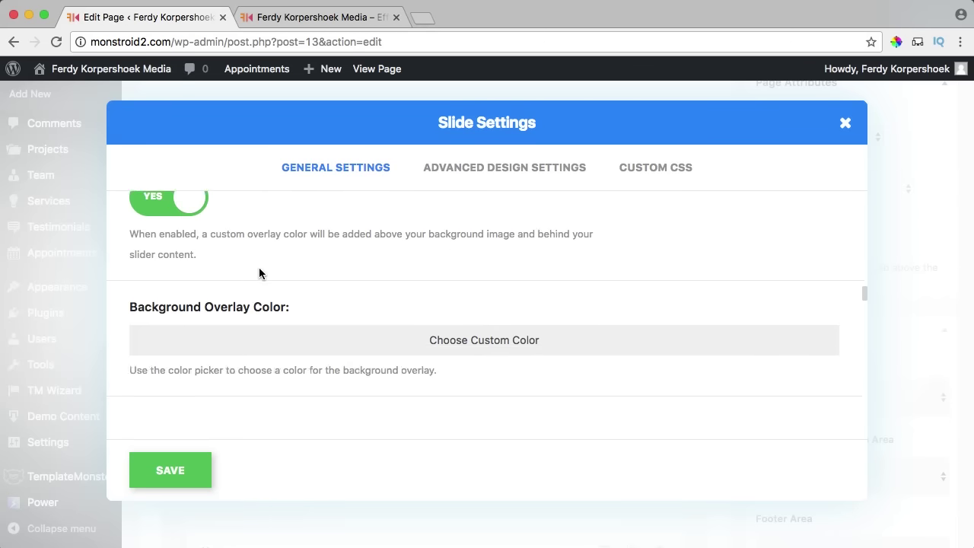
scroll(259, 271, up, 1)
click(201, 251)
scroll(218, 261, down, 4)
scroll(219, 261, down, 6)
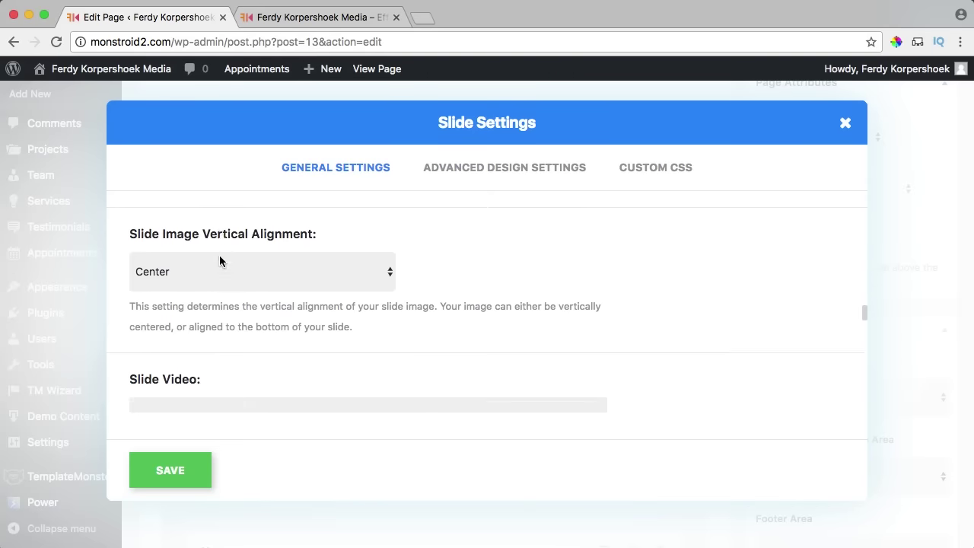
scroll(220, 257, down, 5)
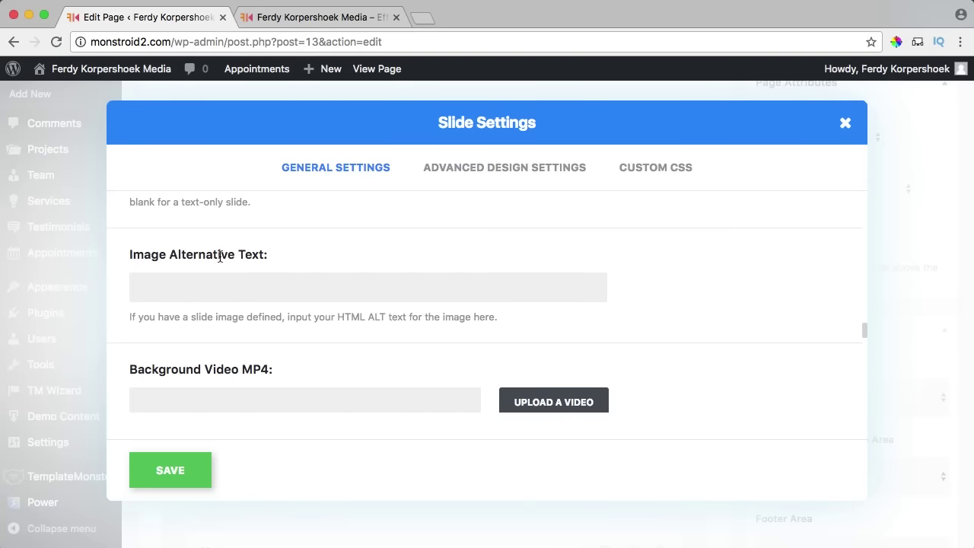
scroll(243, 292, up, 10)
scroll(285, 302, down, 3)
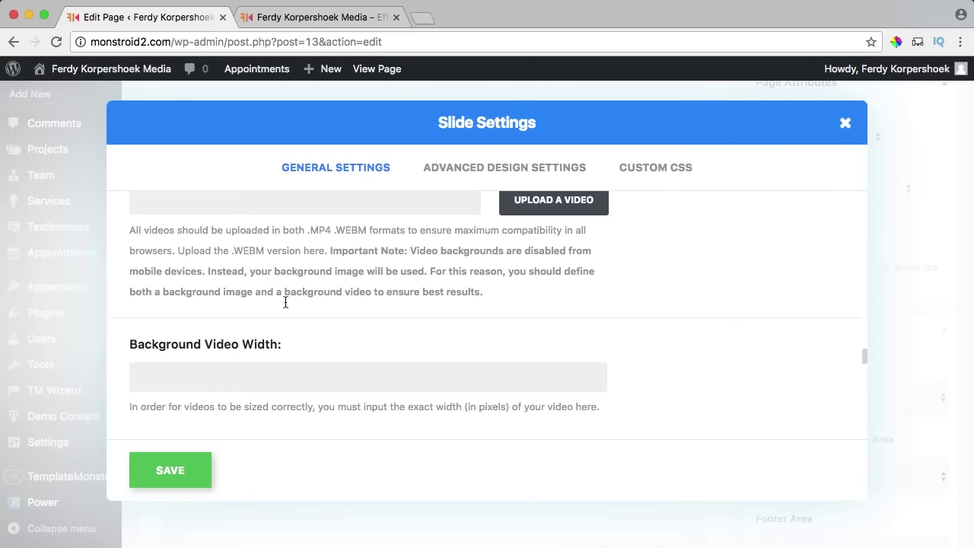
scroll(285, 300, up, 12)
Save the slide, enable the slider's parallax effect, and save and close the module.
click(179, 472)
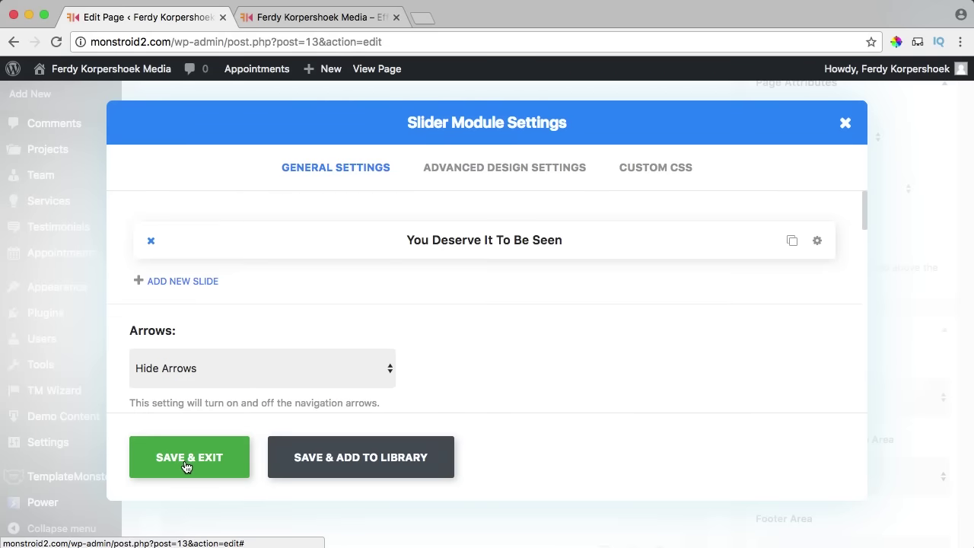
scroll(300, 318, down, 3)
scroll(300, 320, down, 5)
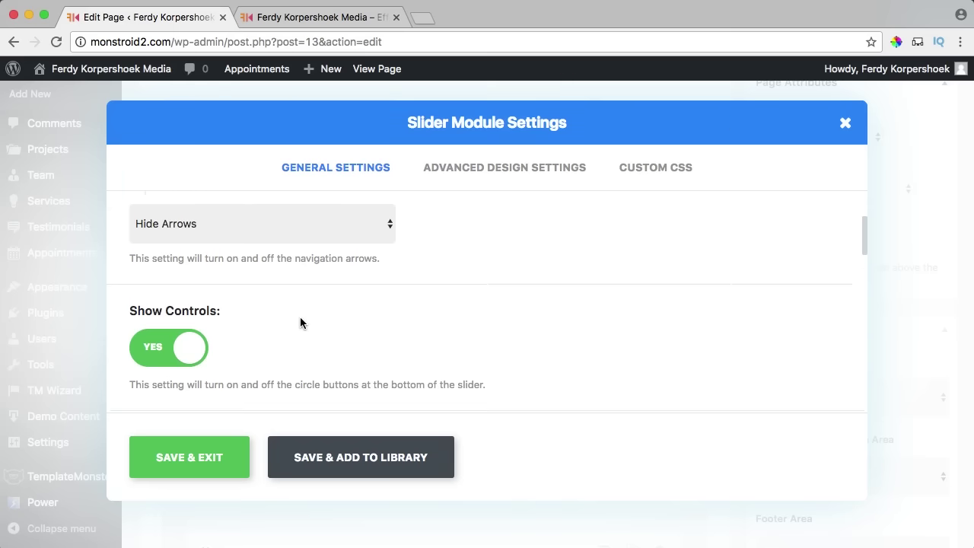
scroll(300, 320, down, 3)
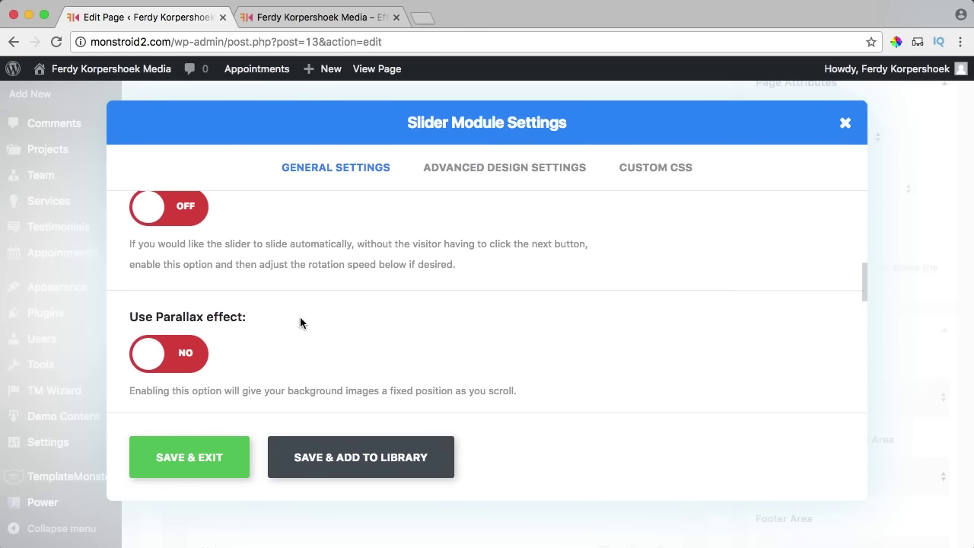
click(157, 339)
click(182, 461)
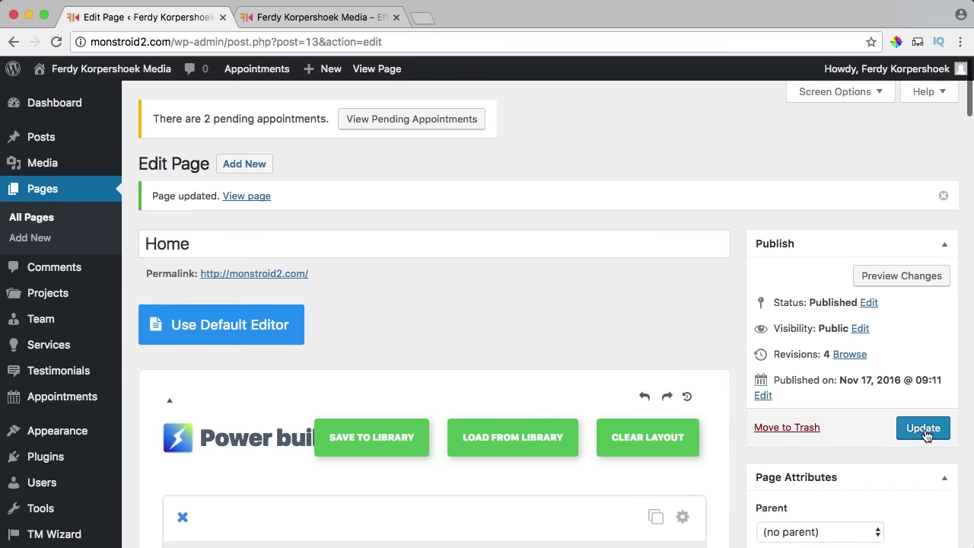
Inspect the live hero slide 'You Deserve It To Be Seen' with its laughing-man photo.
click(276, 15)
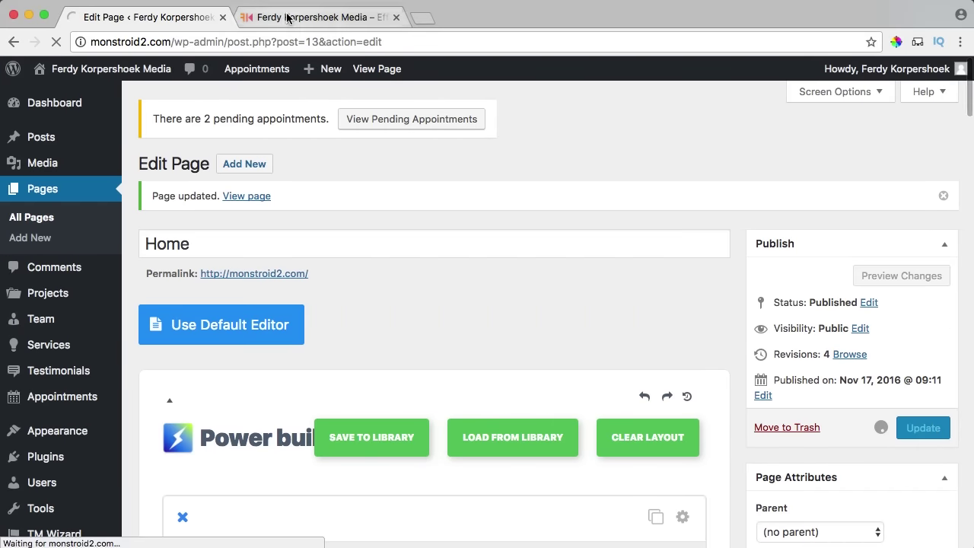
mouse_move(253, 100)
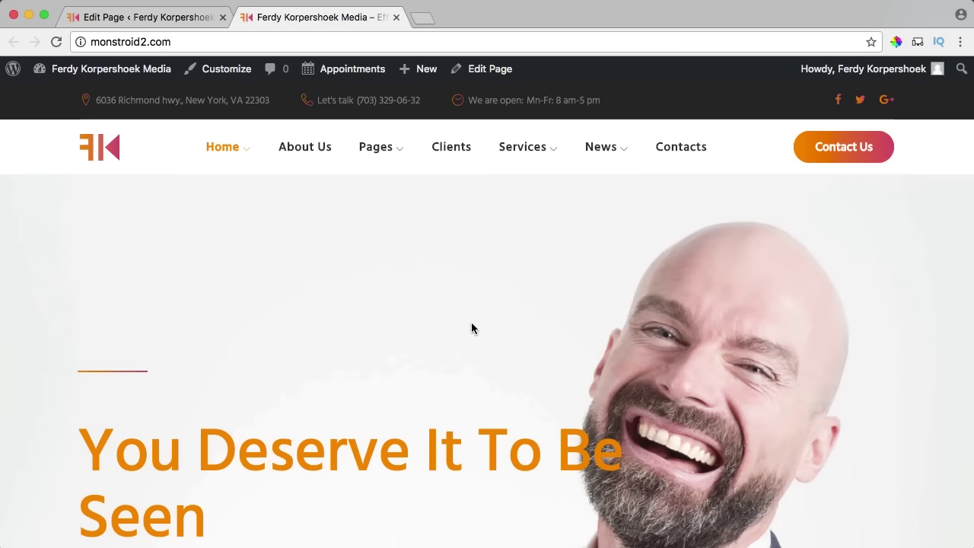
scroll(472, 328, down, 5)
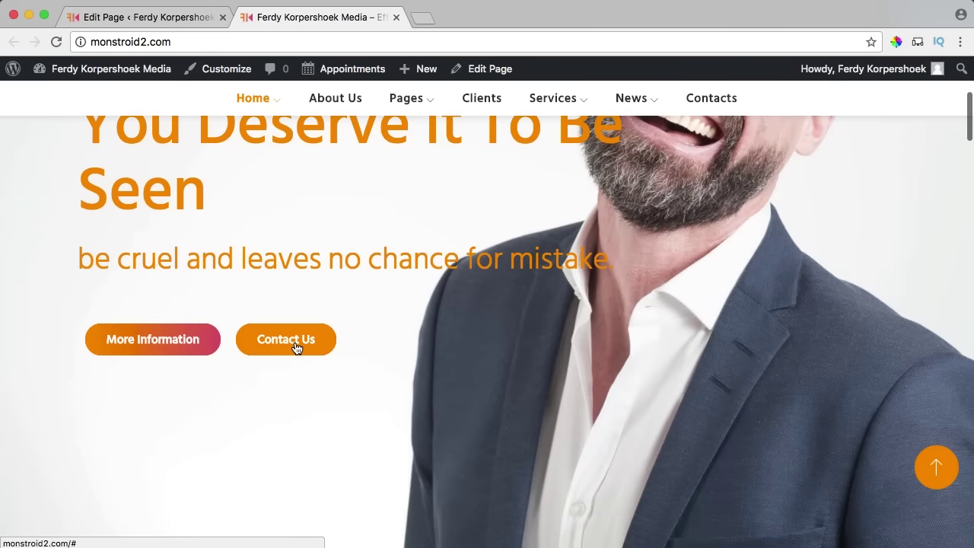
scroll(434, 347, up, 5)
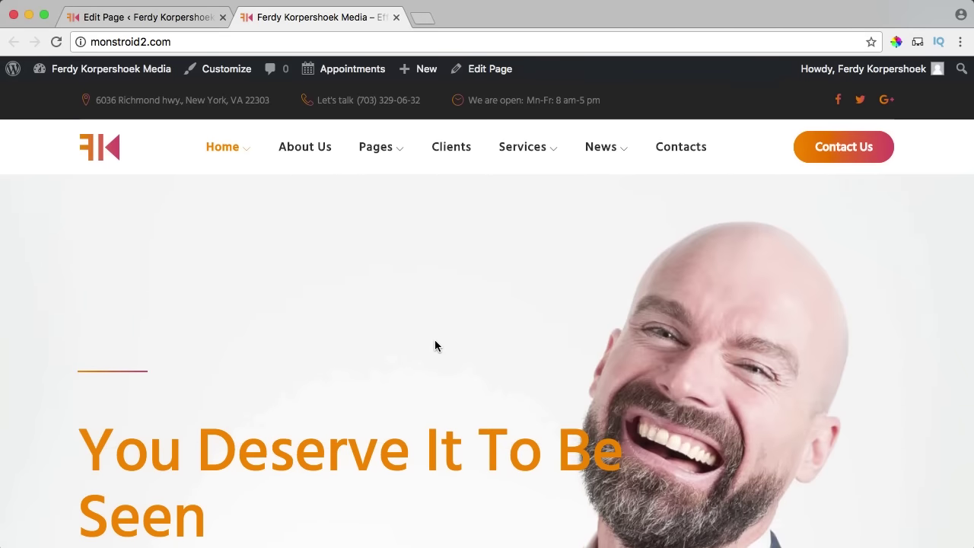
scroll(382, 342, down, 2)
drag(277, 375, 97, 305)
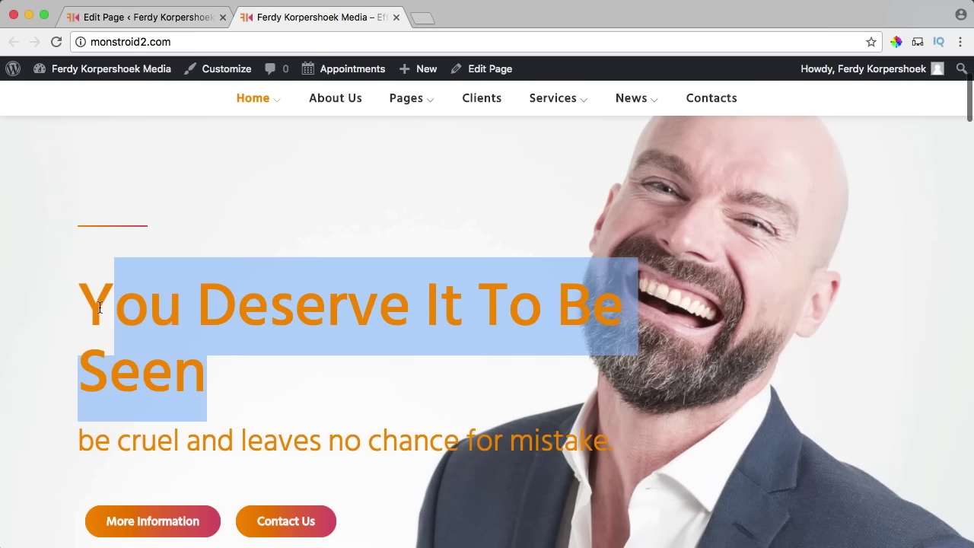
click(96, 305)
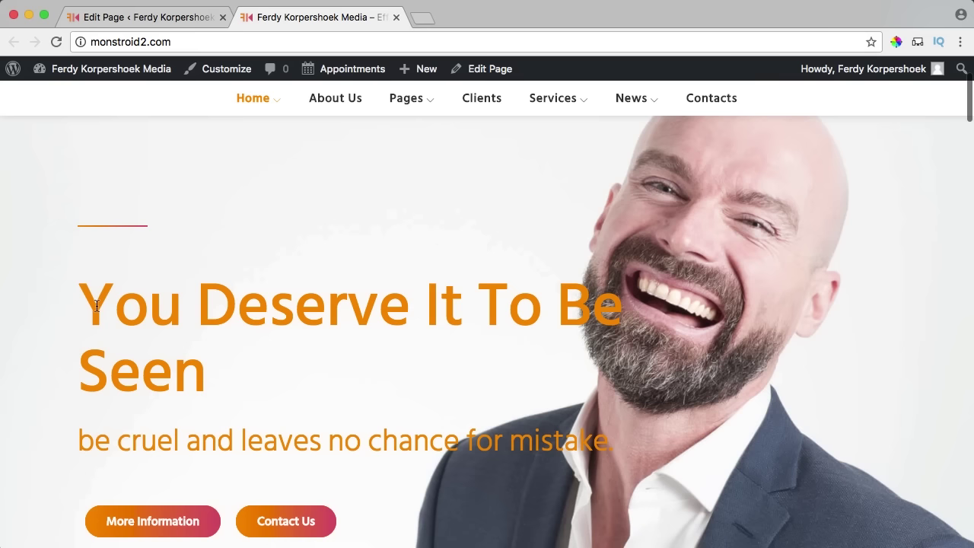
Open the single slide's Advanced Design Settings in the slider module.
click(130, 18)
scroll(364, 372, down, 3)
scroll(363, 373, down, 2)
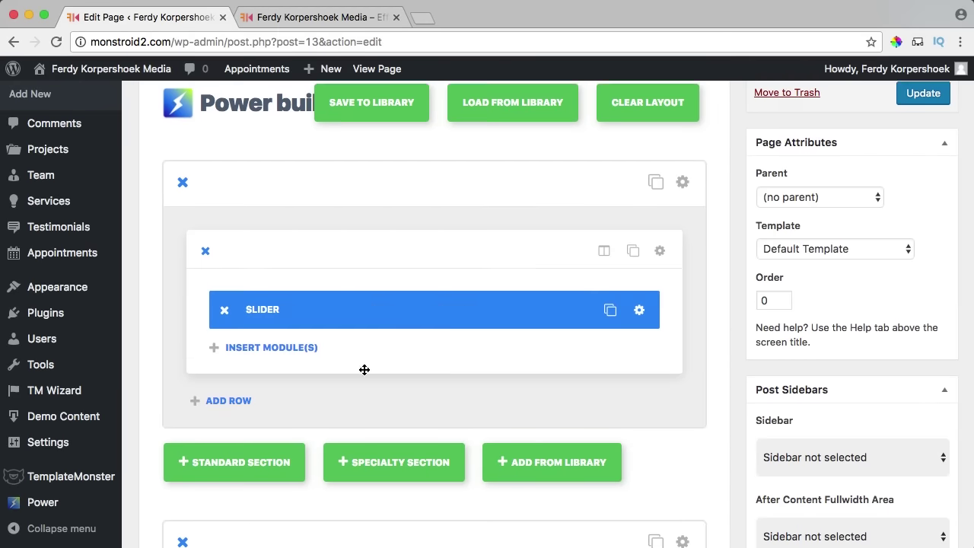
click(640, 308)
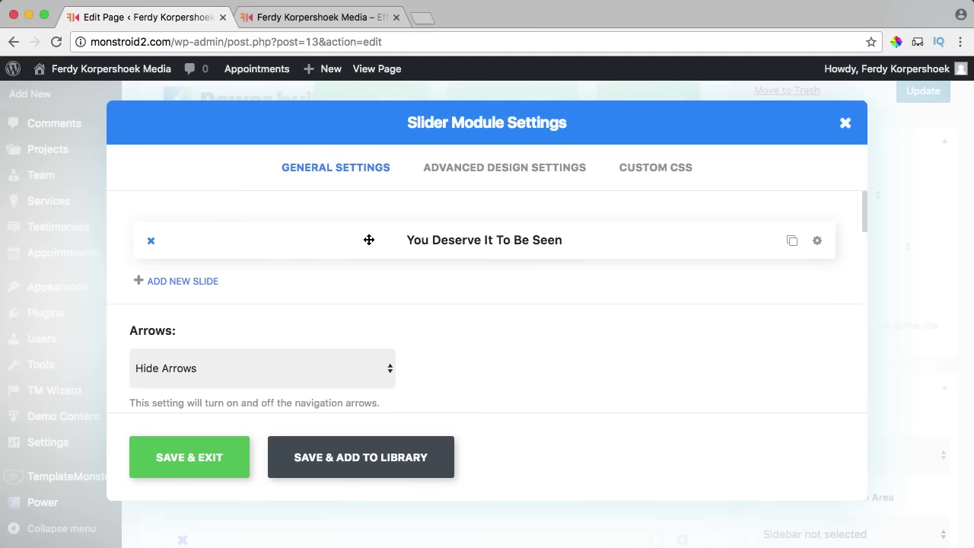
click(818, 241)
click(479, 172)
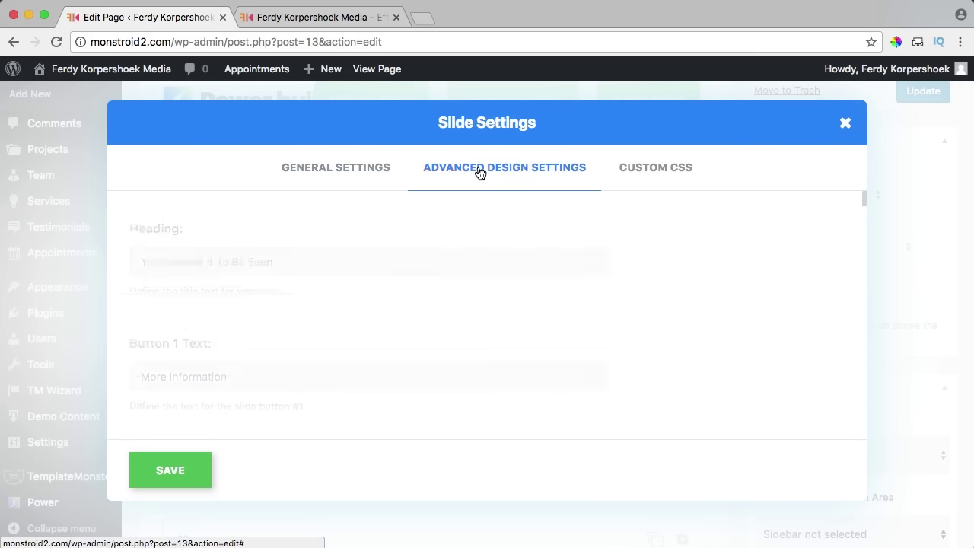
scroll(362, 266, down, 1)
scroll(362, 267, down, 5)
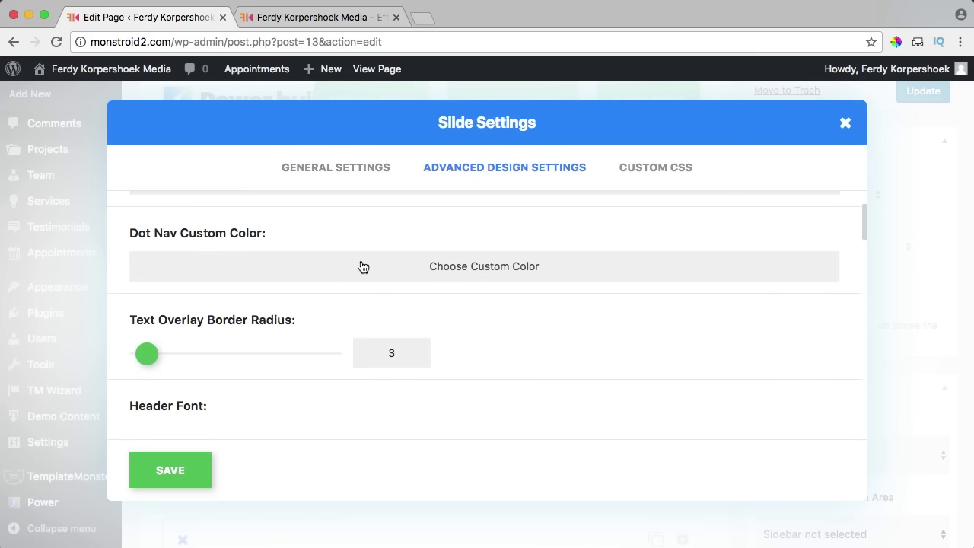
scroll(362, 267, down, 3)
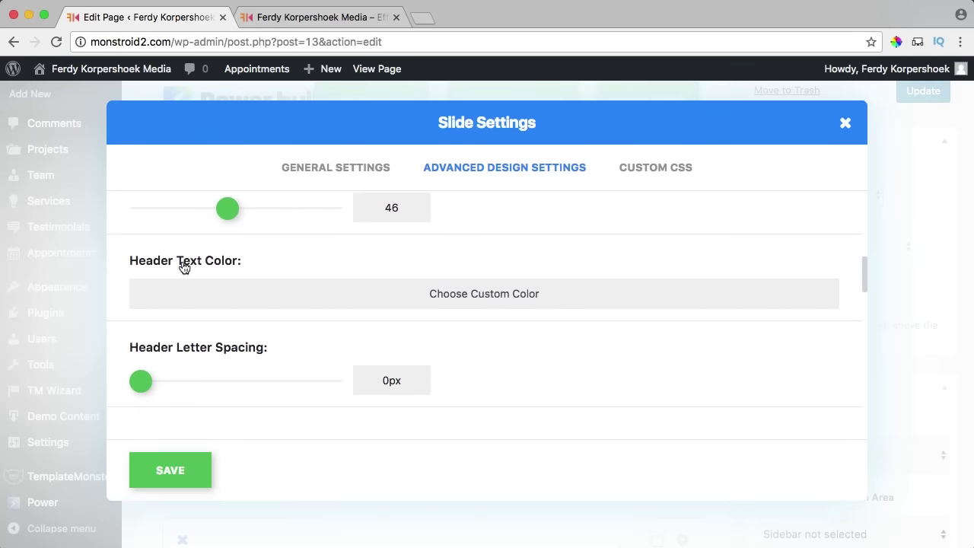
Set the slide header text colour to dark grey #424242.
click(423, 293)
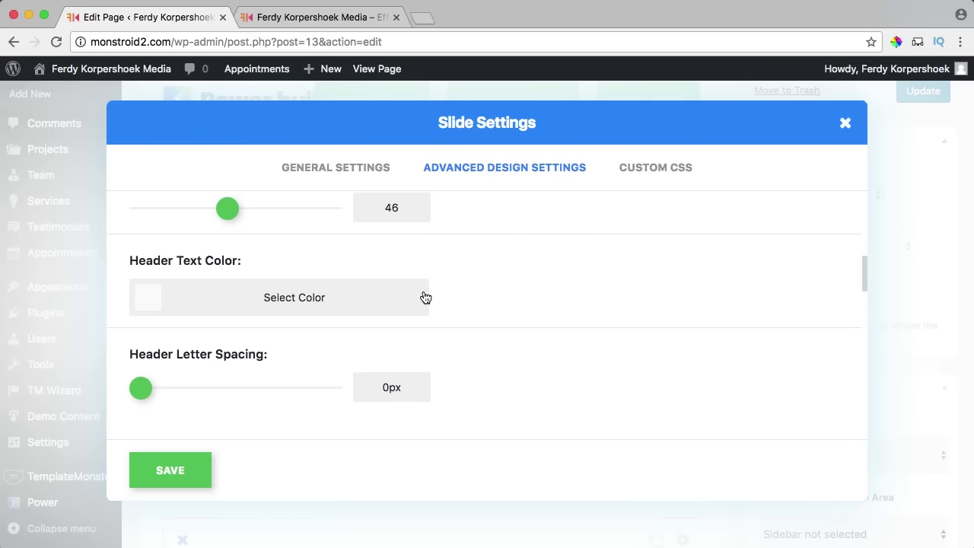
click(153, 302)
scroll(172, 369, down, 5)
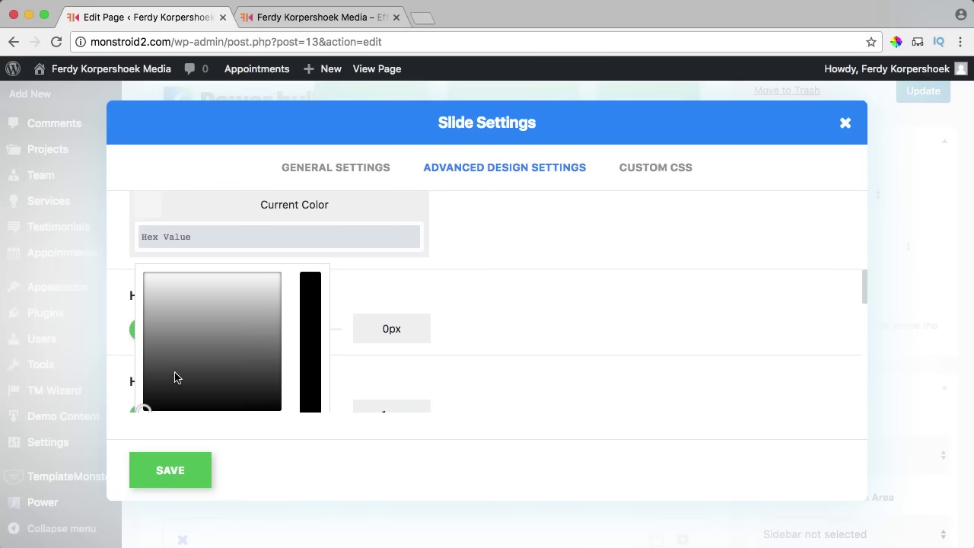
drag(144, 342, 143, 303)
scroll(139, 276, up, 3)
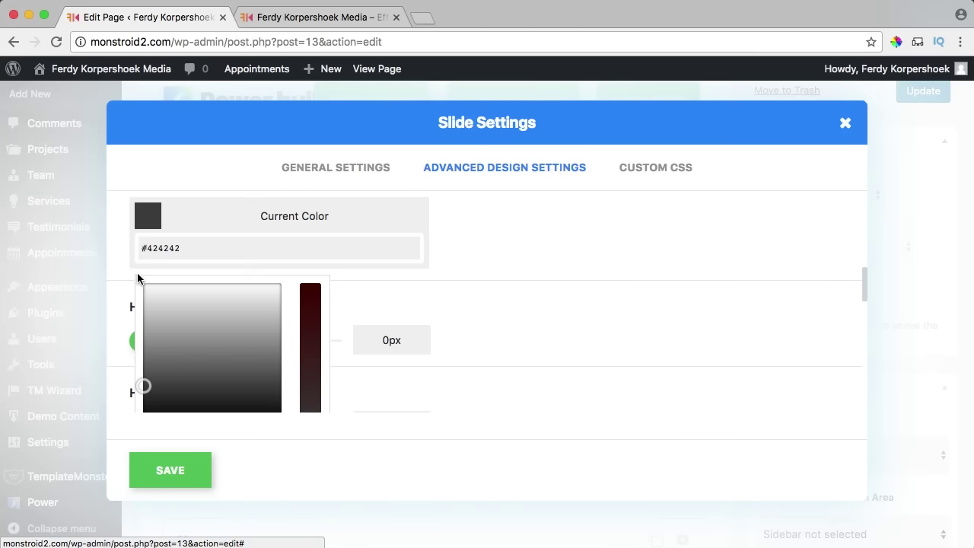
click(146, 220)
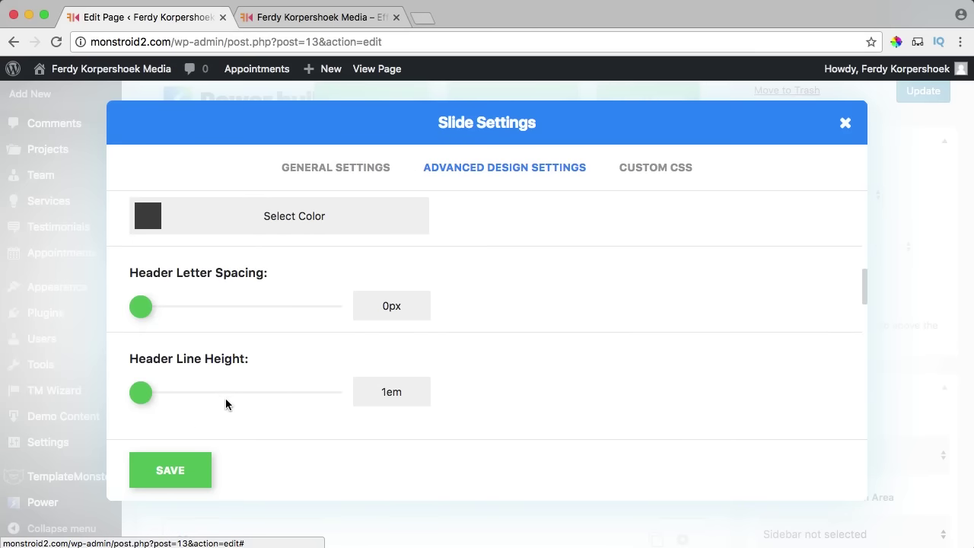
Reduce the header font size from 46 to 28, save, and update the Home page.
scroll(226, 401, up, 5)
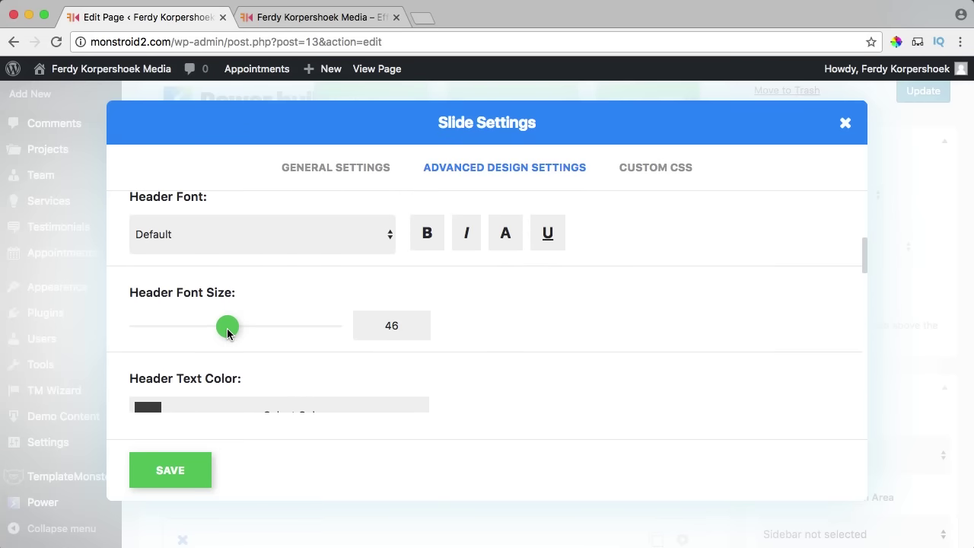
drag(227, 328, 192, 328)
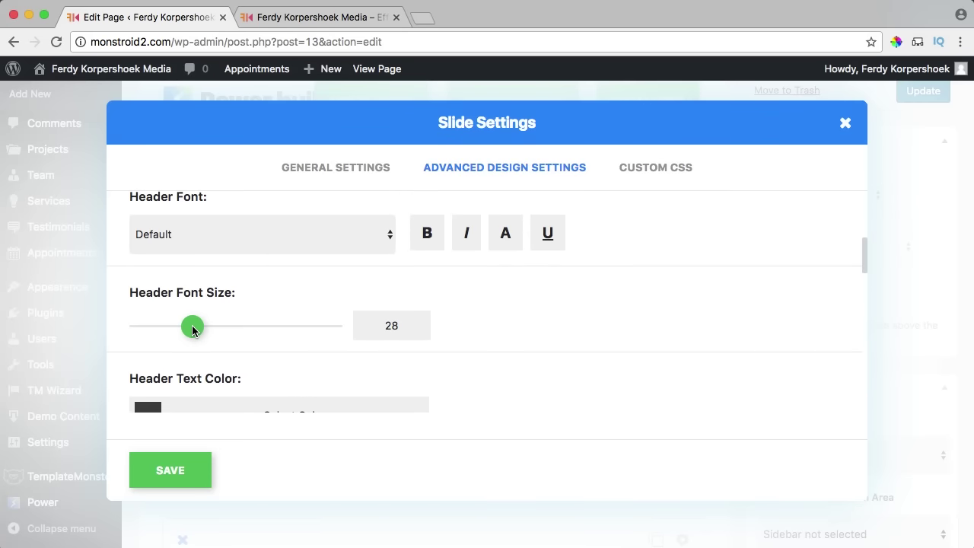
click(196, 468)
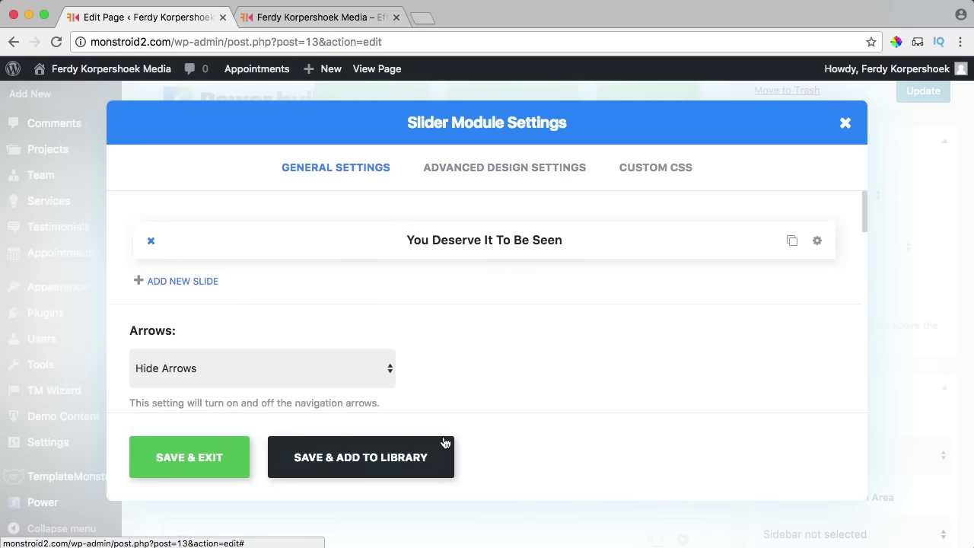
click(169, 460)
click(923, 91)
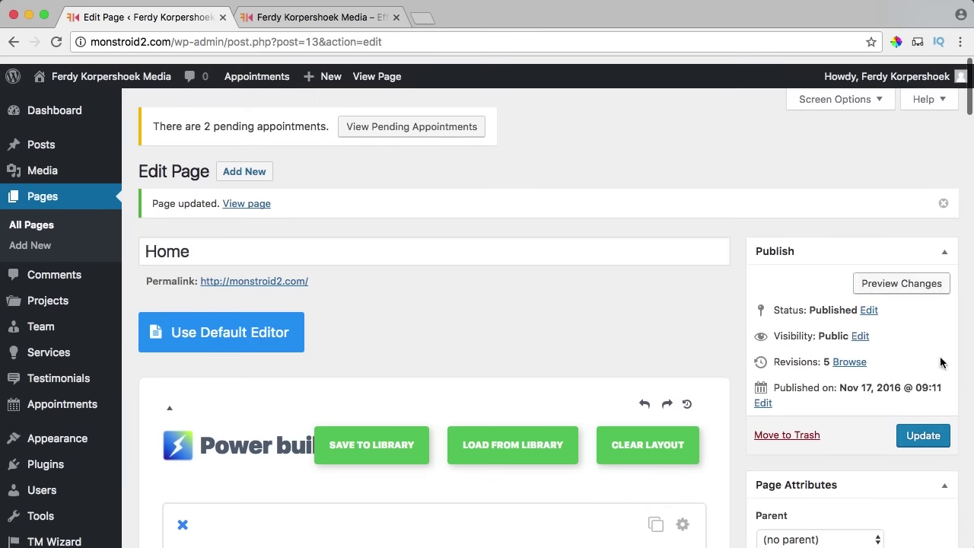
click(344, 17)
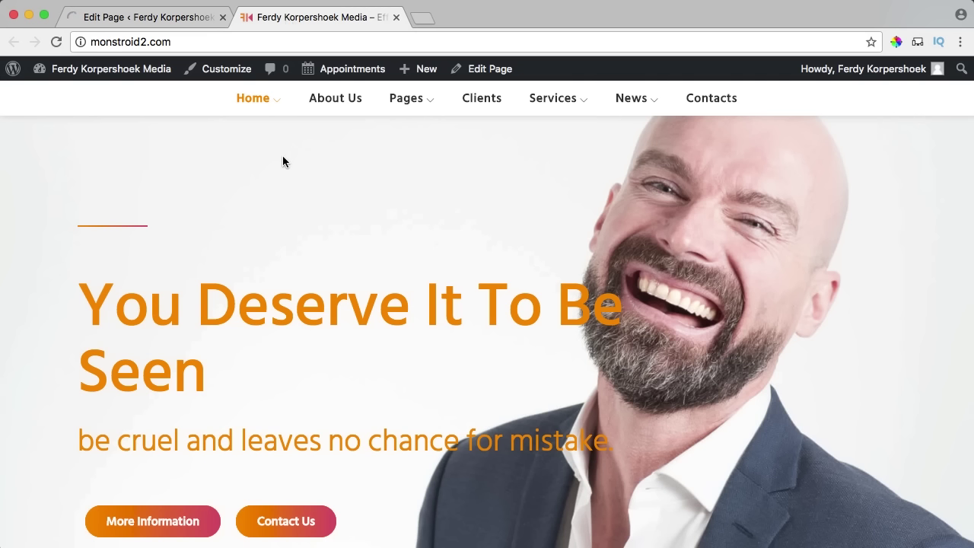
key(super+r)
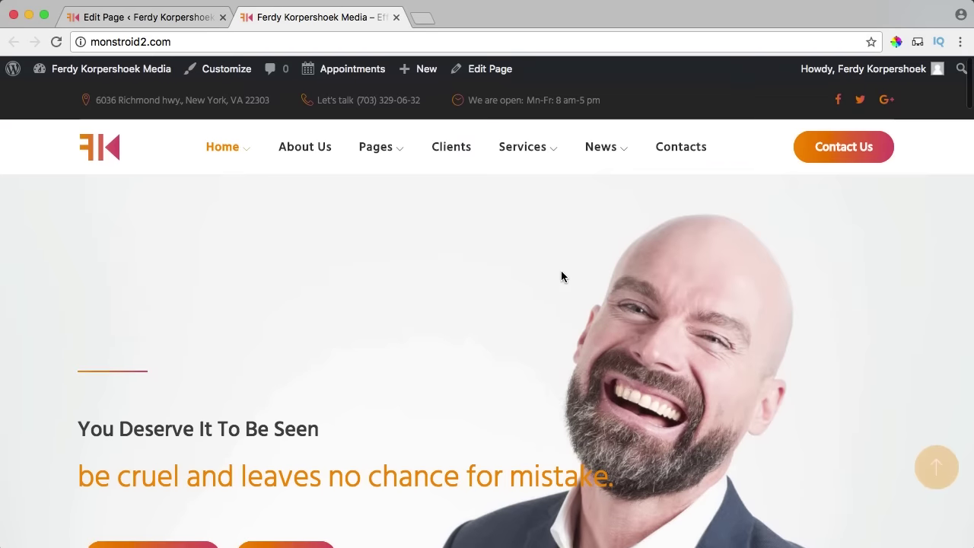
scroll(538, 290, down, 3)
scroll(539, 285, up, 5)
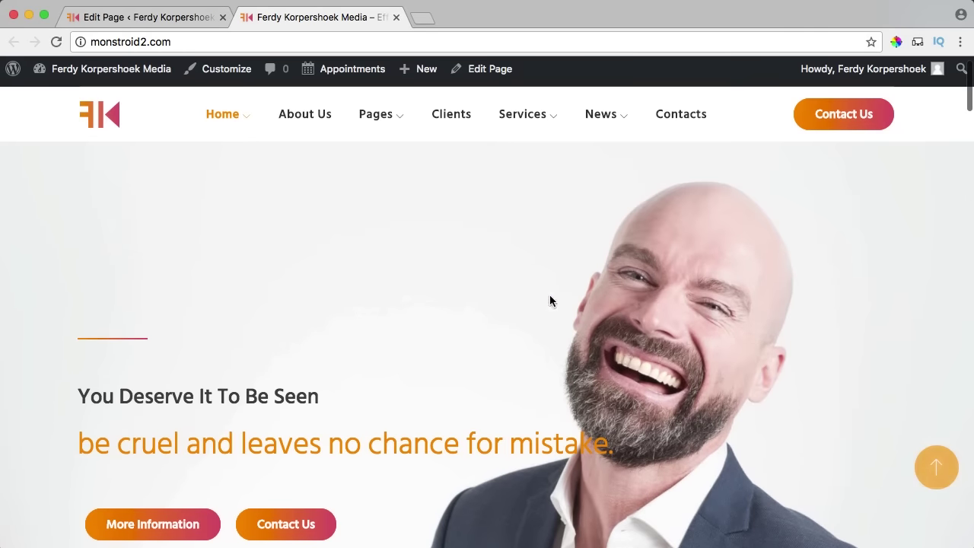
scroll(583, 285, down, 5)
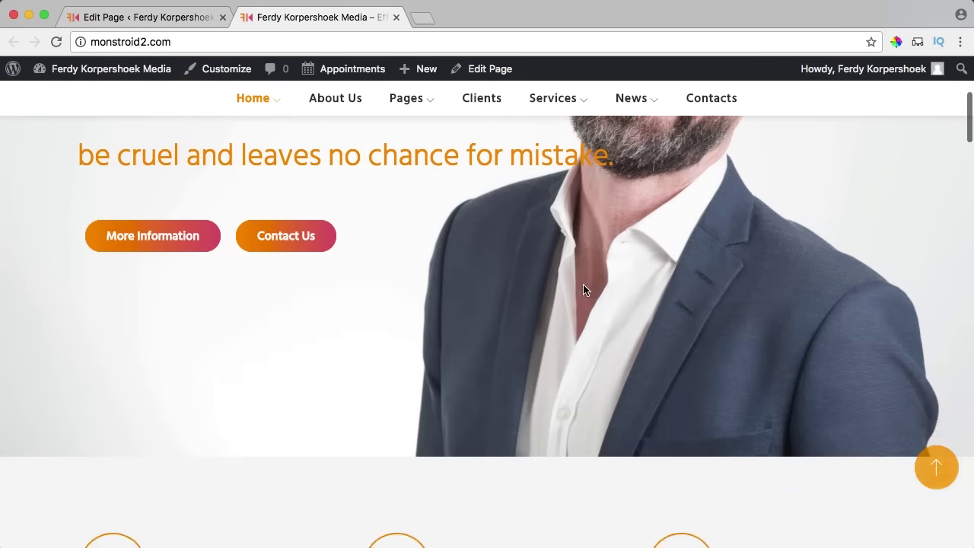
scroll(335, 188, up, 6)
click(178, 16)
scroll(365, 257, down, 5)
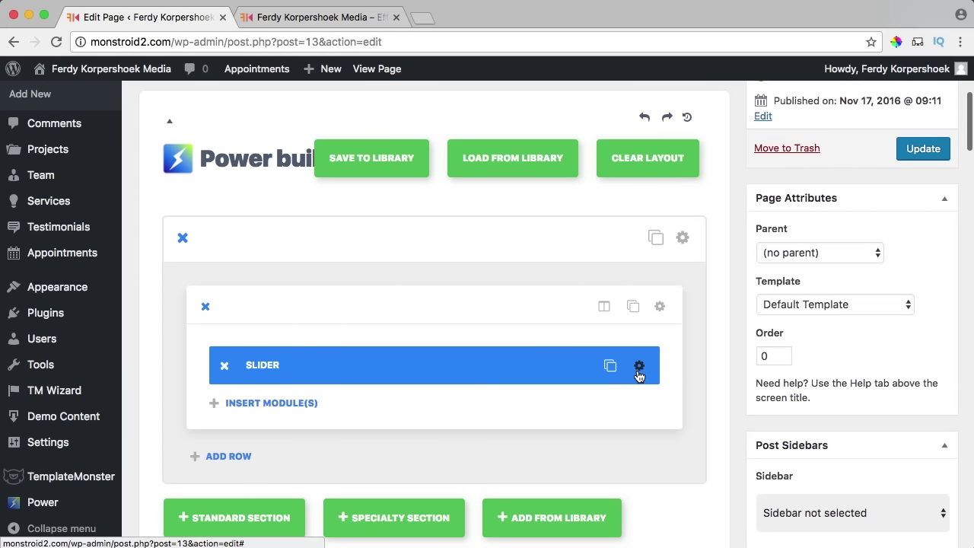
Switch the slider module's parallax method to True Parallax, save it, and view the front page.
click(638, 366)
scroll(356, 280, down, 2)
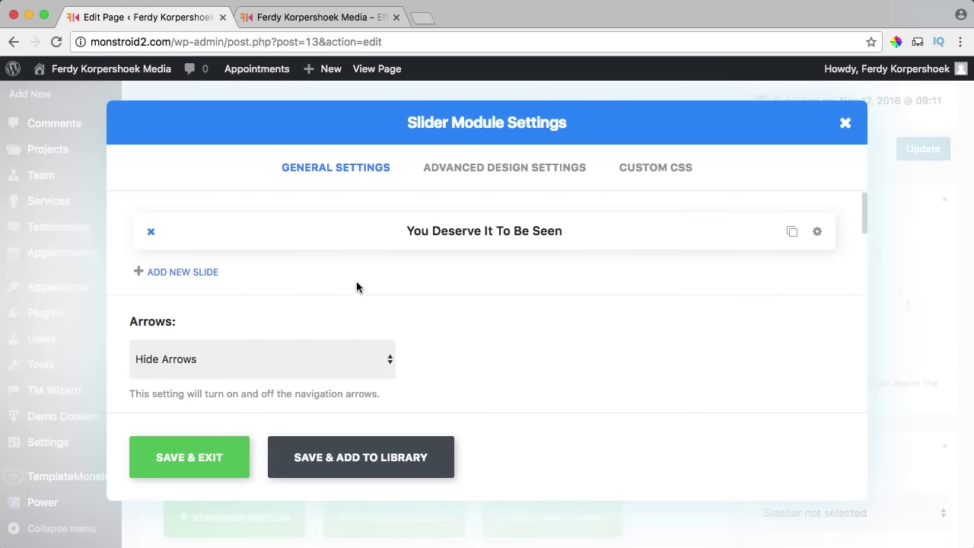
scroll(356, 287, down, 10)
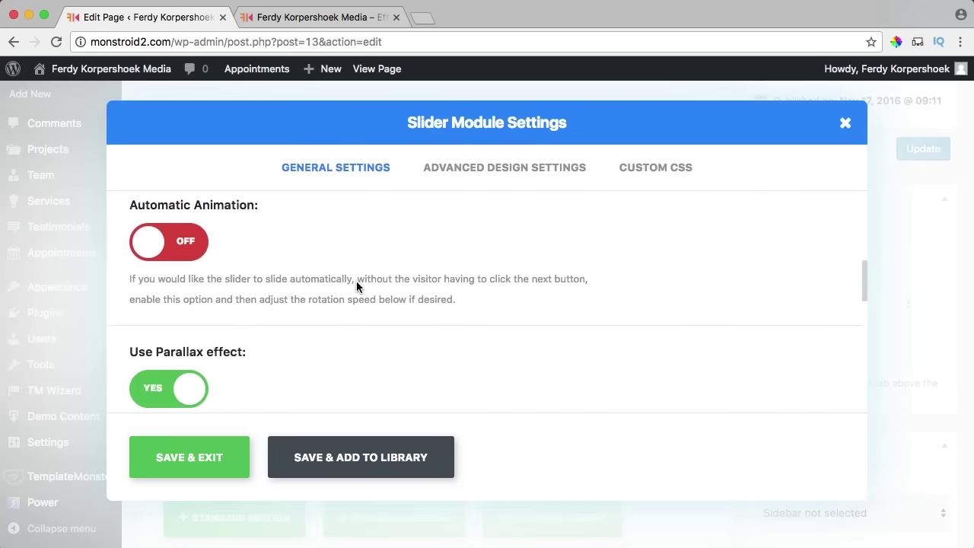
scroll(269, 298, down, 3)
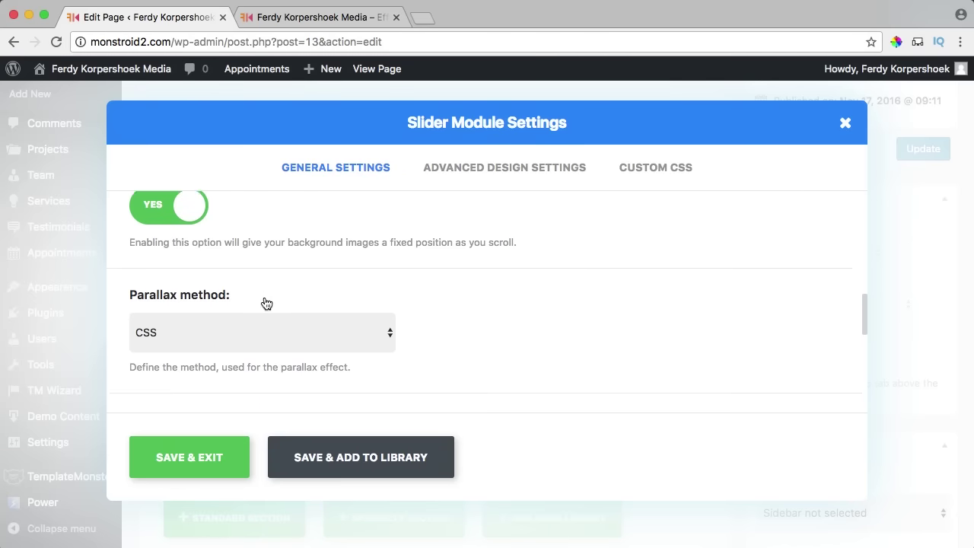
click(178, 317)
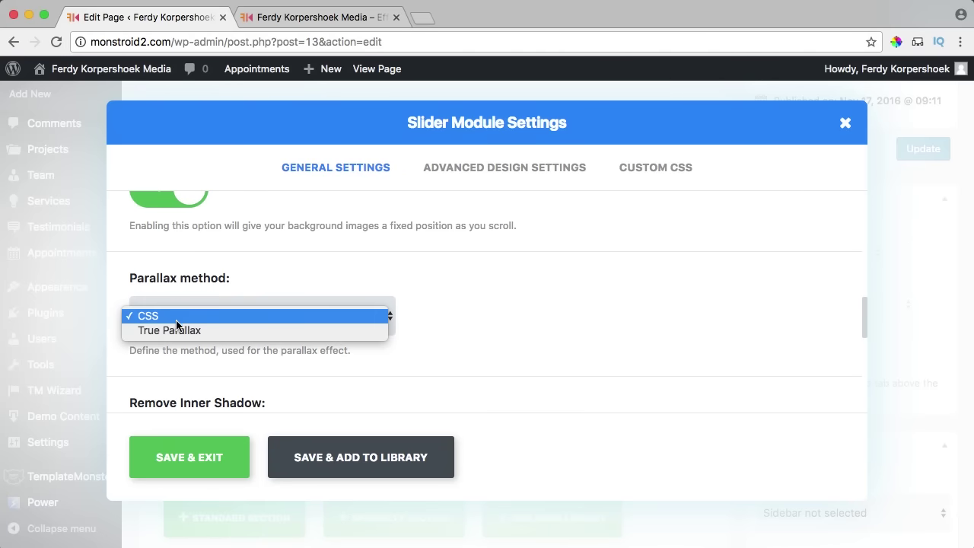
click(169, 342)
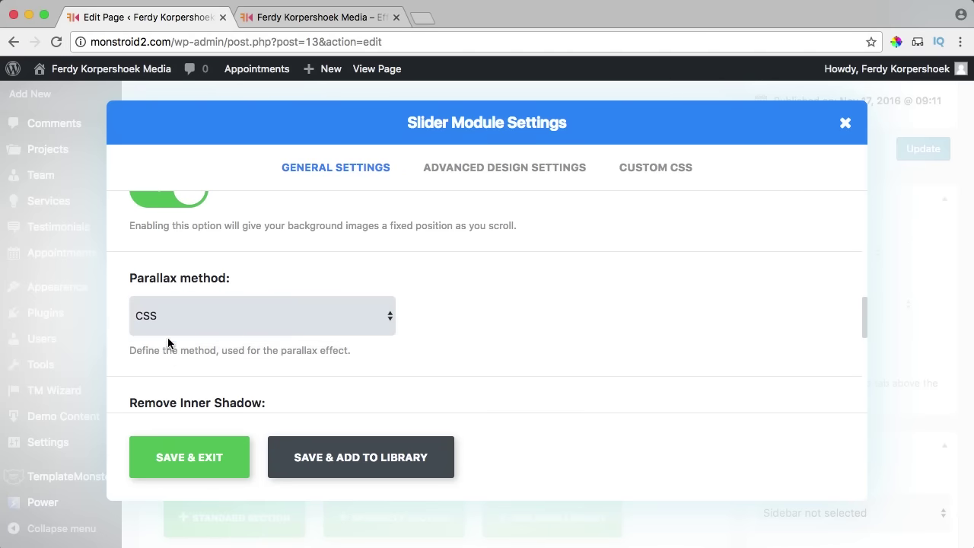
click(191, 457)
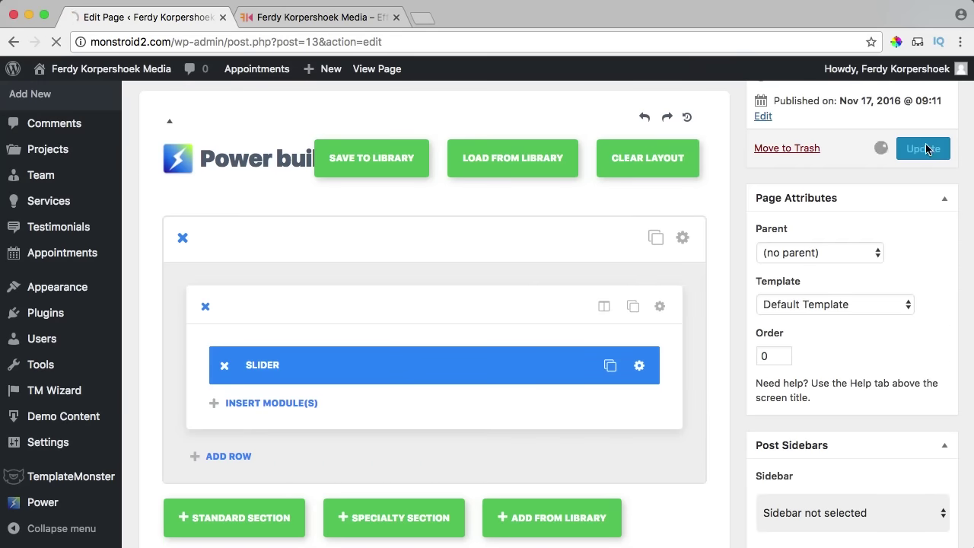
click(282, 20)
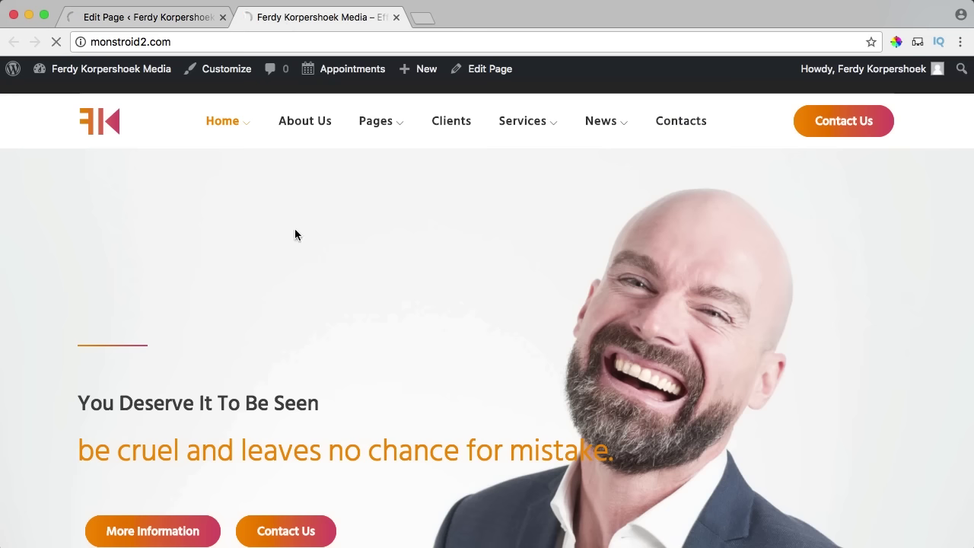
Review the live hero and services rows, then return to the Home page editor's Services menu.
scroll(363, 236, down, 4)
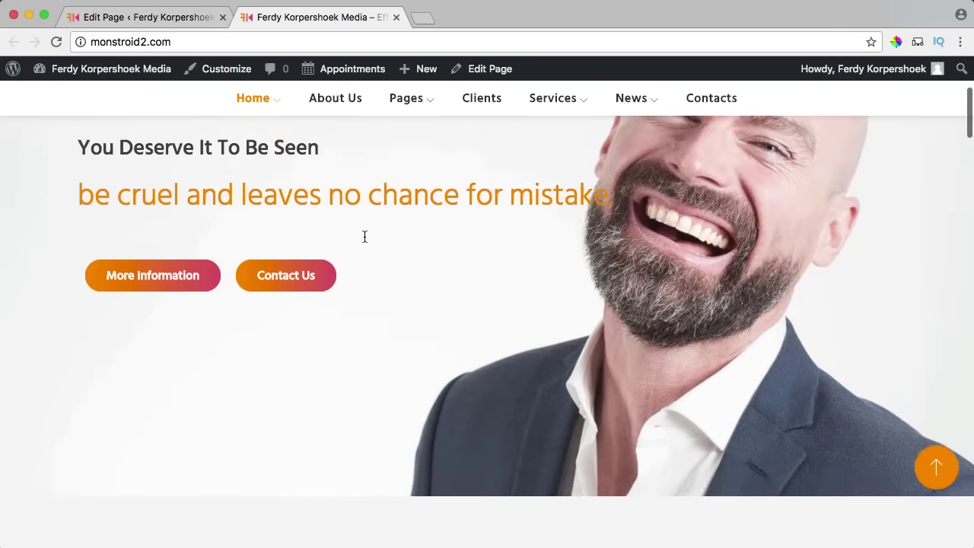
scroll(364, 236, up, 3)
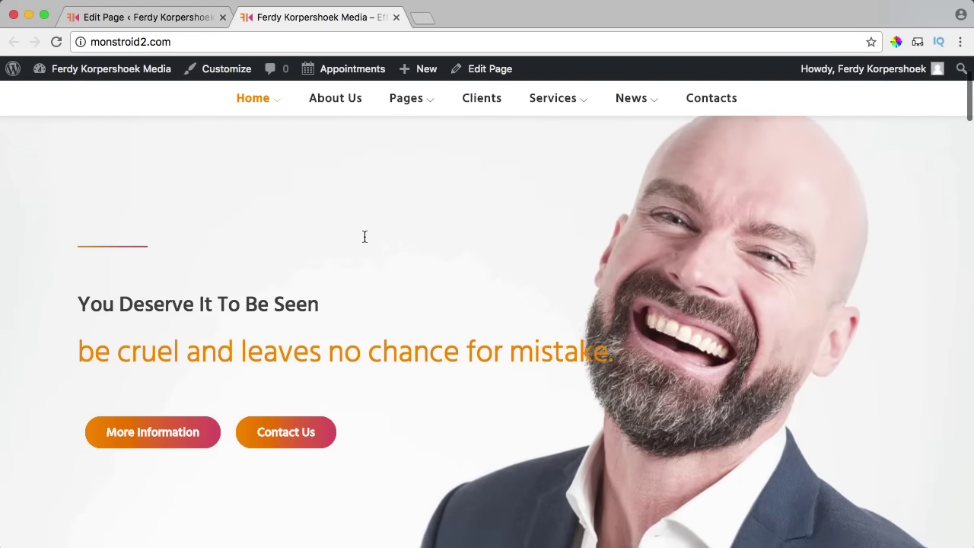
scroll(365, 236, down, 4)
scroll(364, 236, up, 5)
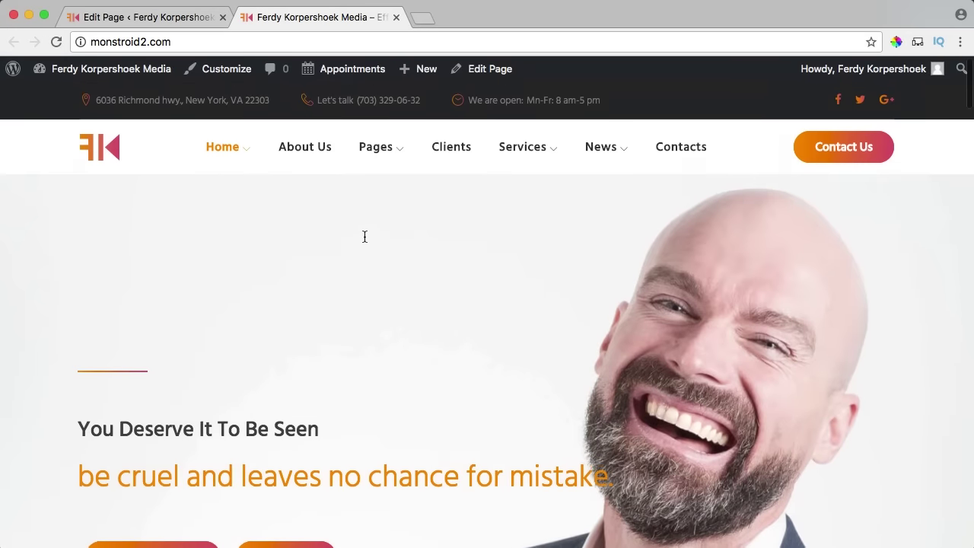
scroll(364, 236, down, 5)
scroll(199, 282, up, 2)
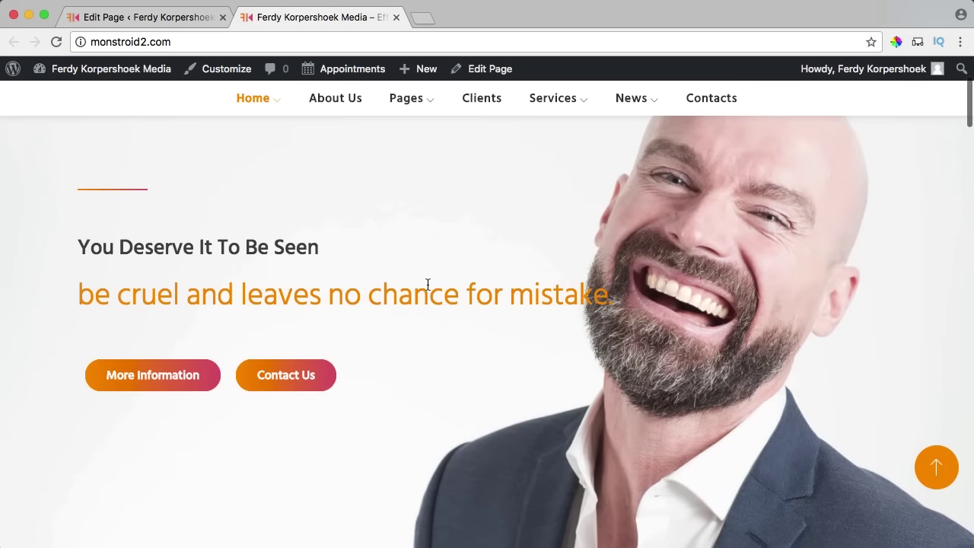
scroll(427, 283, up, 2)
scroll(427, 283, down, 6)
scroll(427, 280, up, 6)
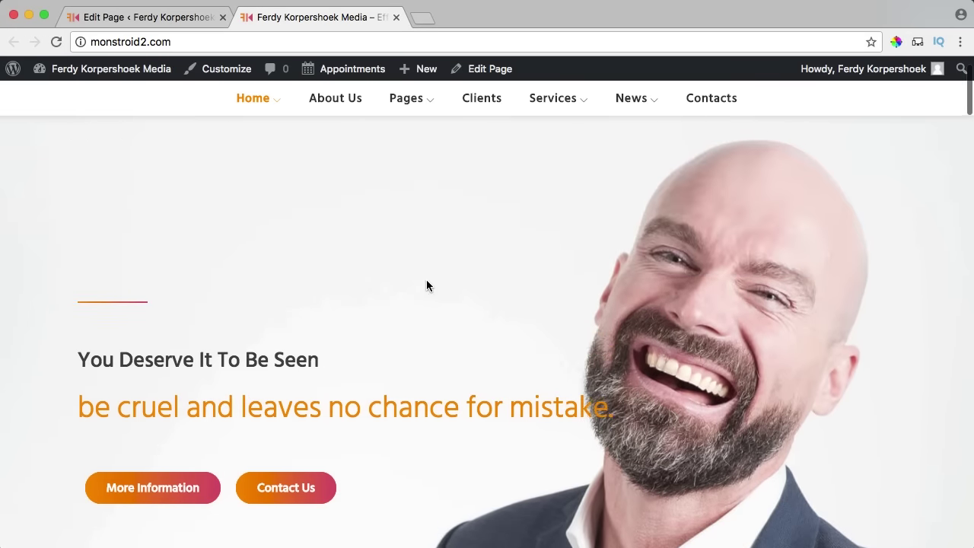
scroll(426, 286, down, 1)
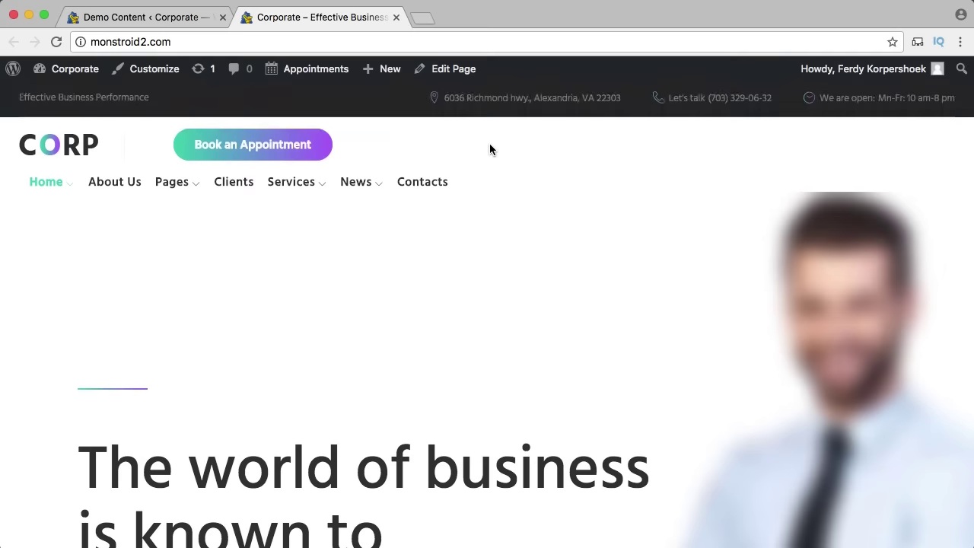
scroll(489, 149, down, 3)
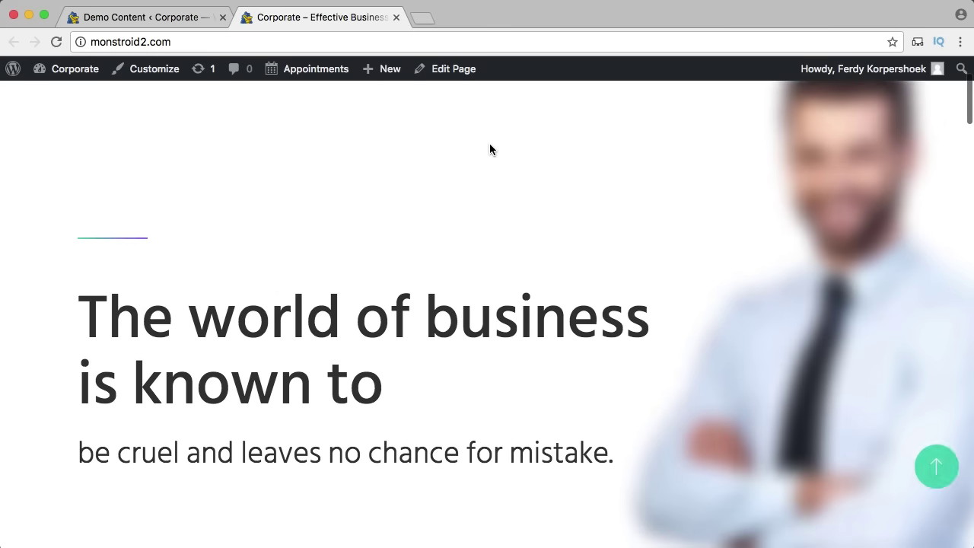
scroll(489, 149, down, 6)
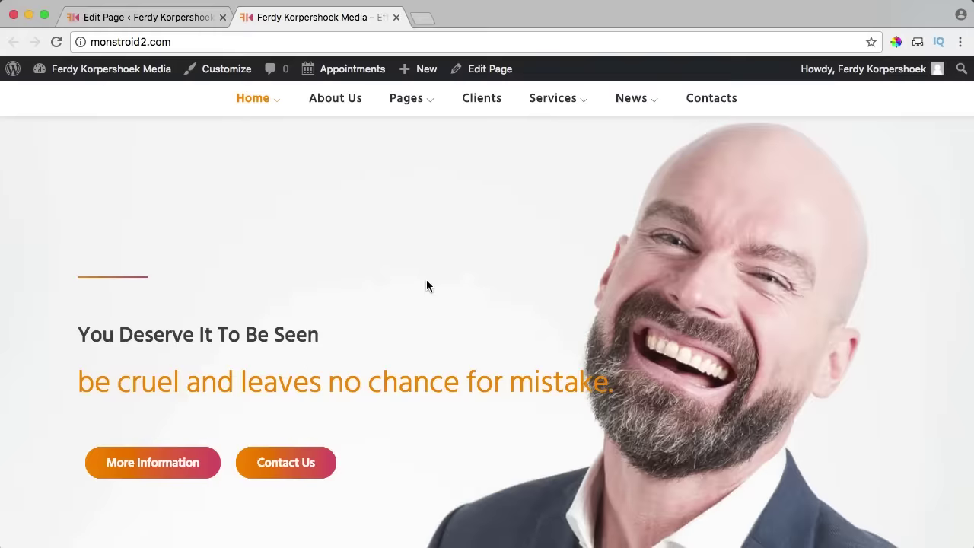
scroll(426, 285, down, 7)
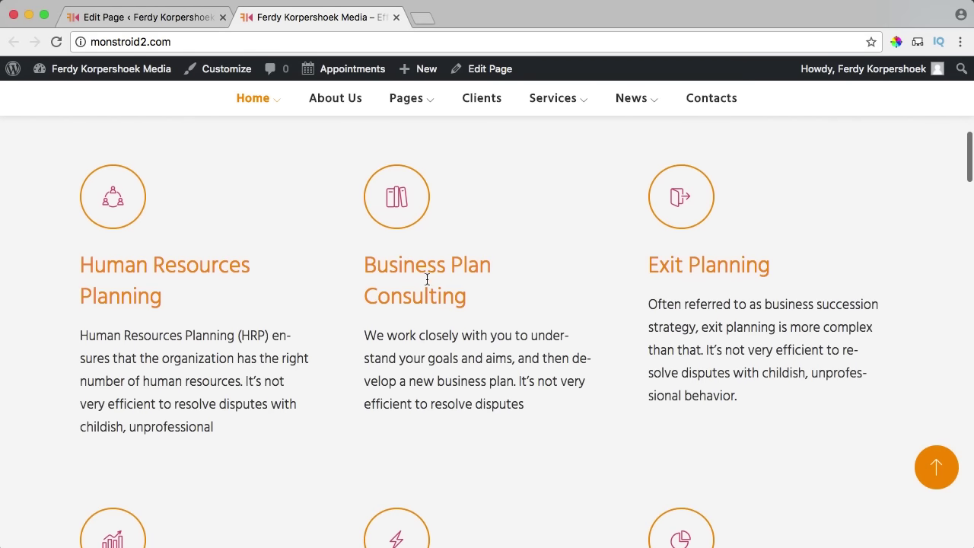
scroll(427, 280, down, 1)
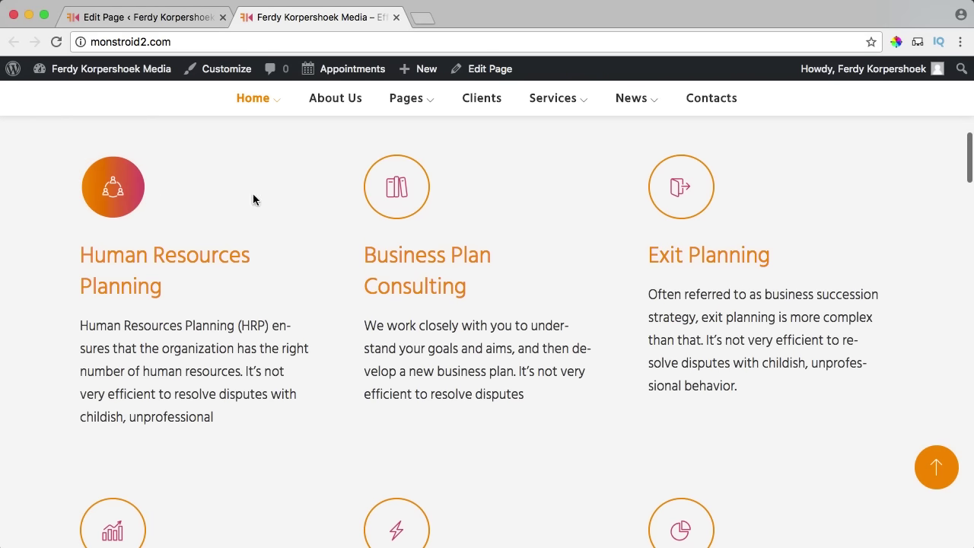
scroll(601, 257, down, 2)
scroll(601, 257, down, 2)
scroll(602, 257, up, 3)
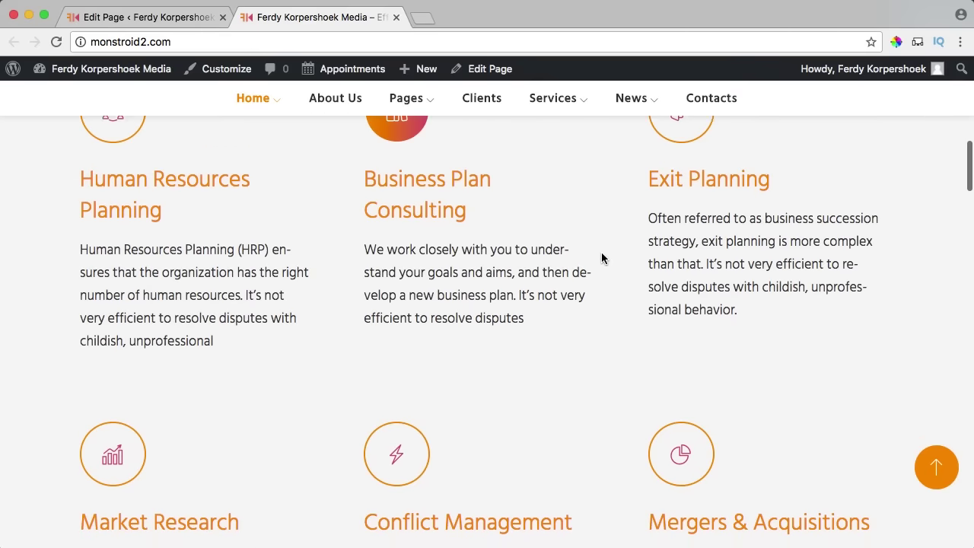
scroll(306, 294, down, 2)
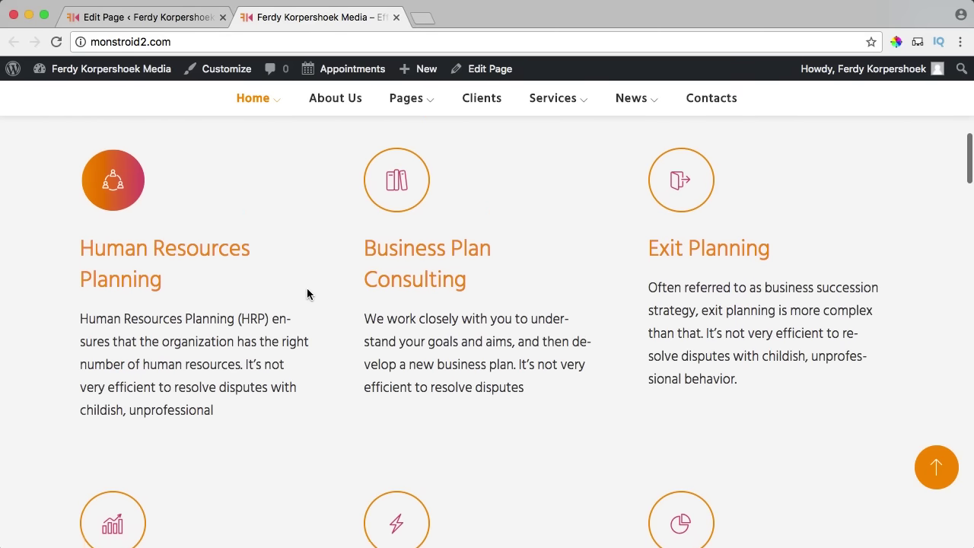
scroll(307, 294, up, 2)
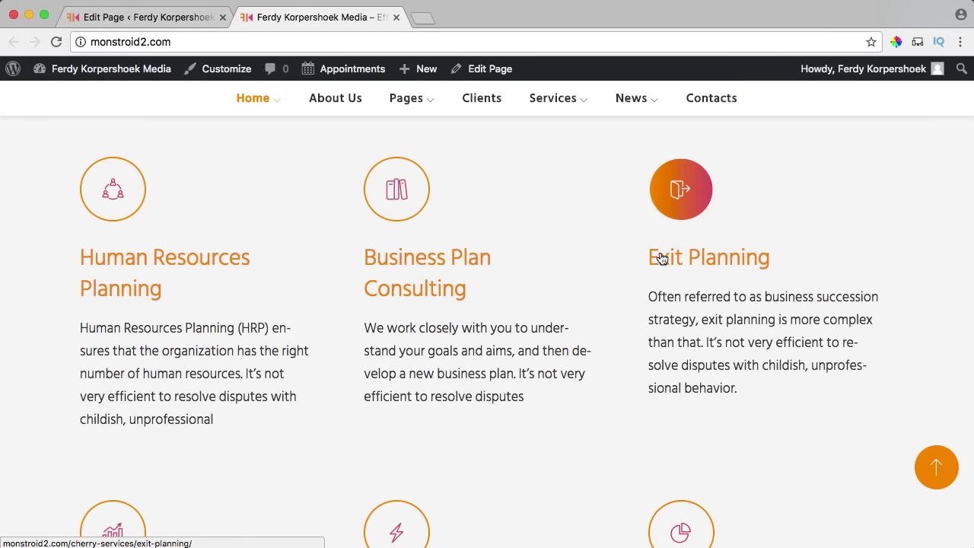
click(143, 18)
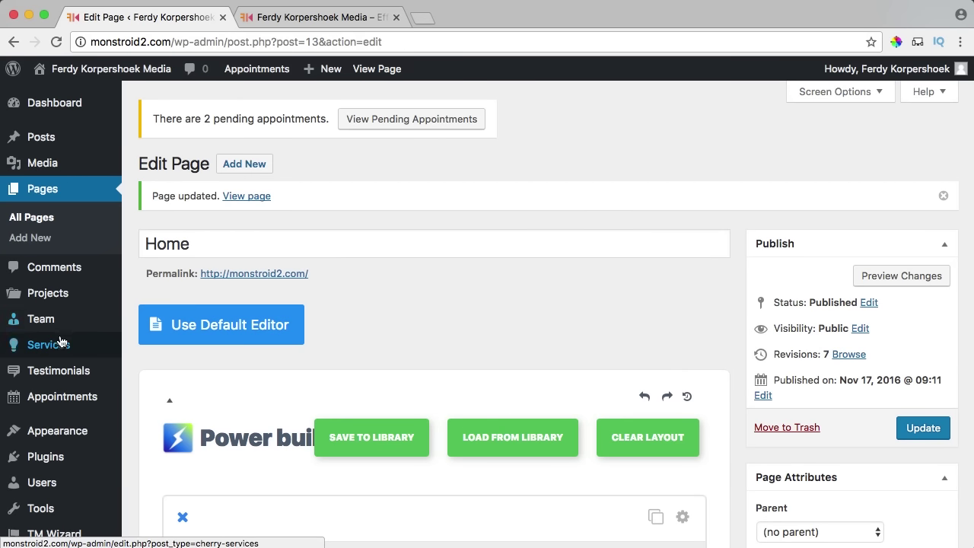
mouse_move(58, 349)
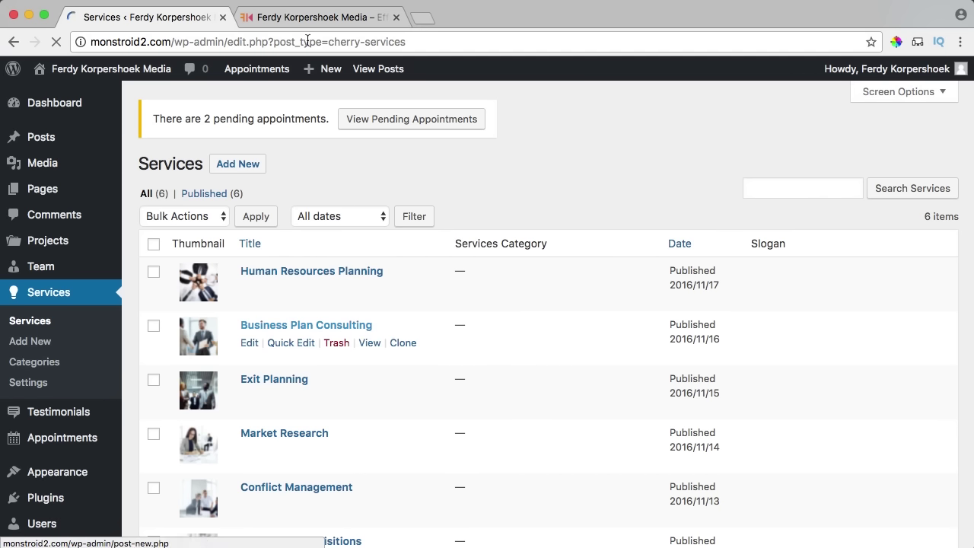
Replace the space in the Human Resources Planning title with <br /> and save it.
click(384, 17)
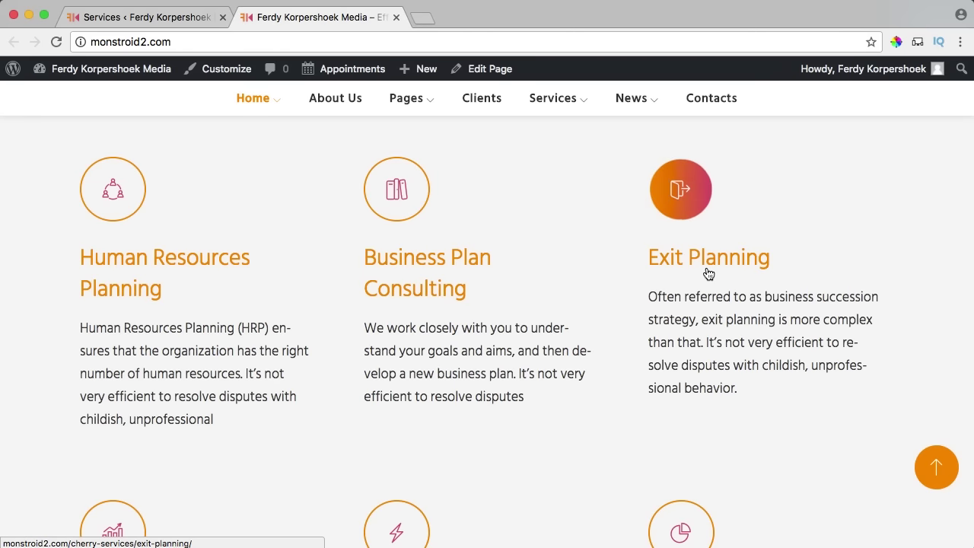
click(166, 18)
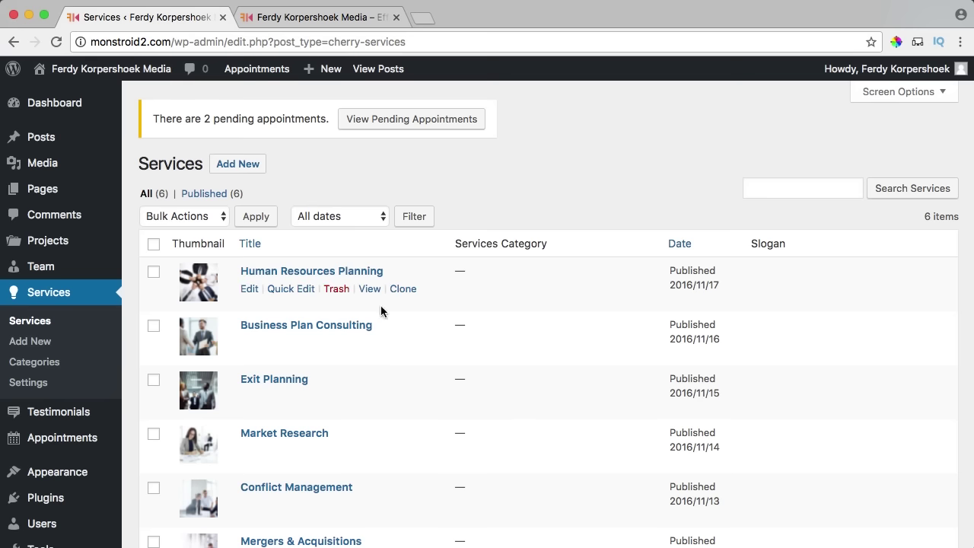
click(289, 289)
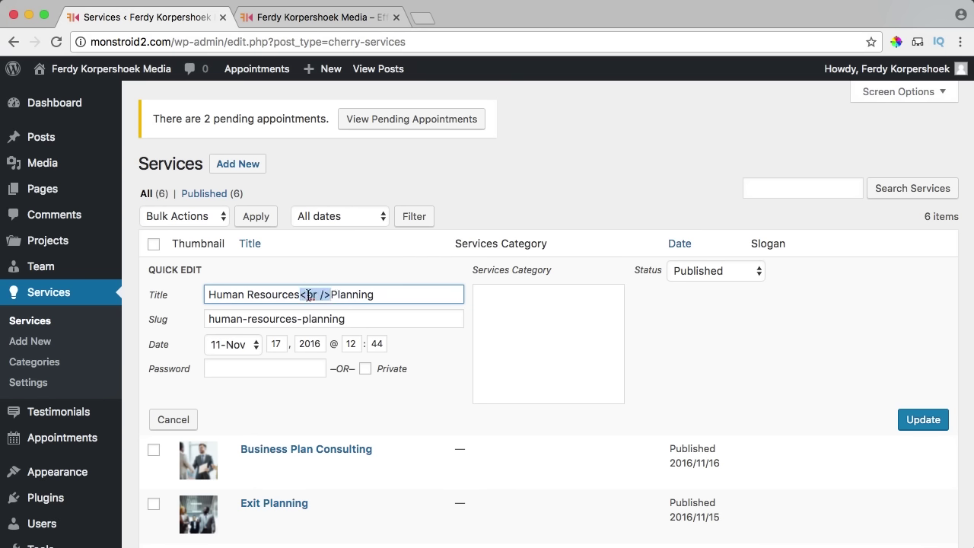
click(289, 16)
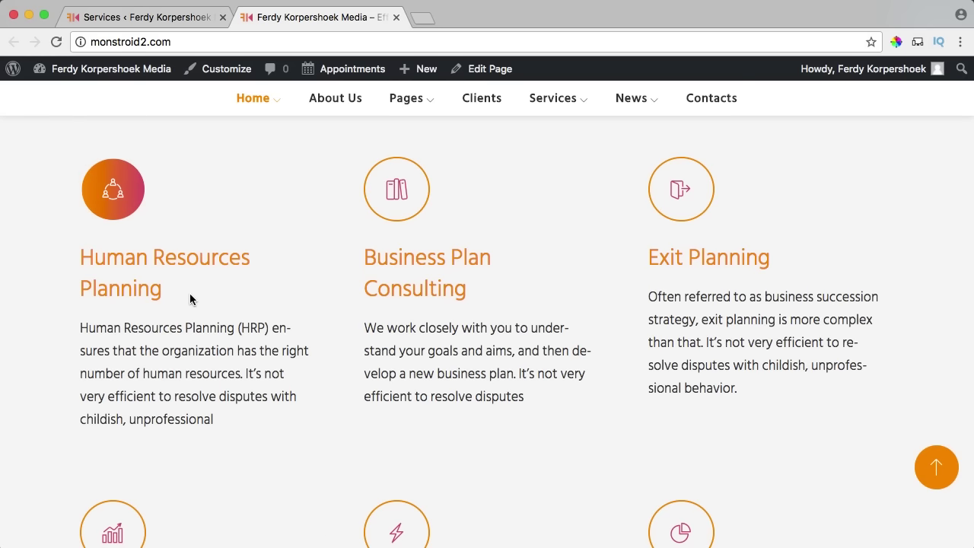
key(super+0)
click(187, 25)
scroll(381, 321, down, 5)
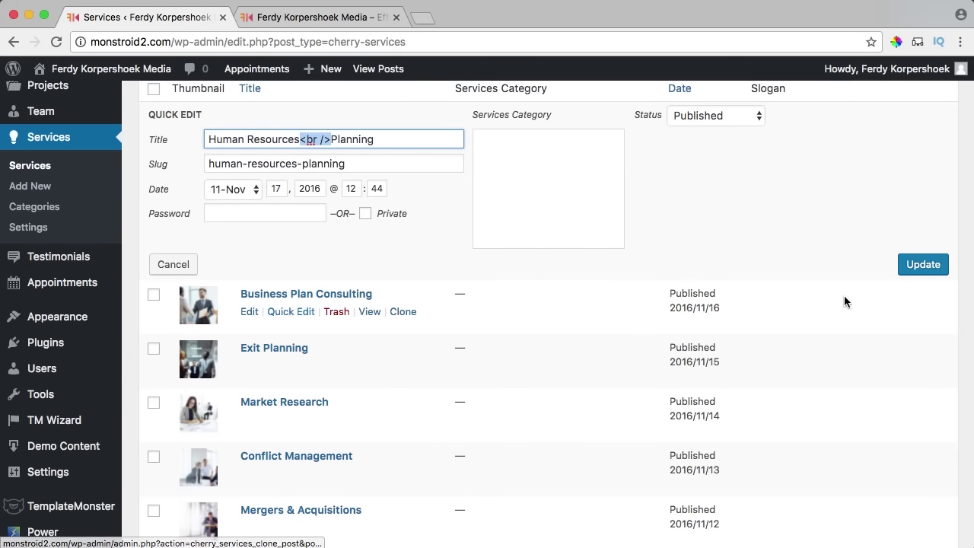
click(913, 265)
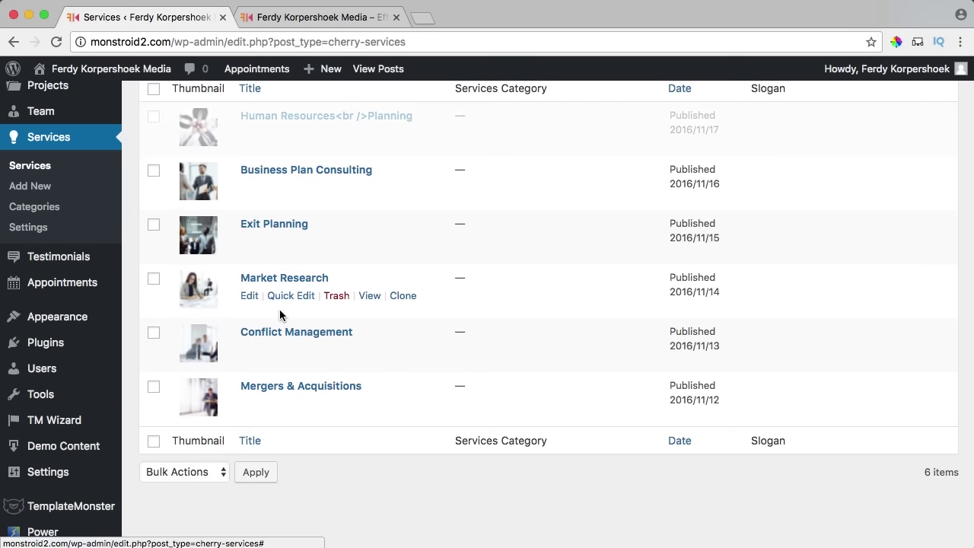
Add <br /> line breaks to the Business Plan Consulting and Exit Planning titles and save both.
scroll(297, 235, up, 3)
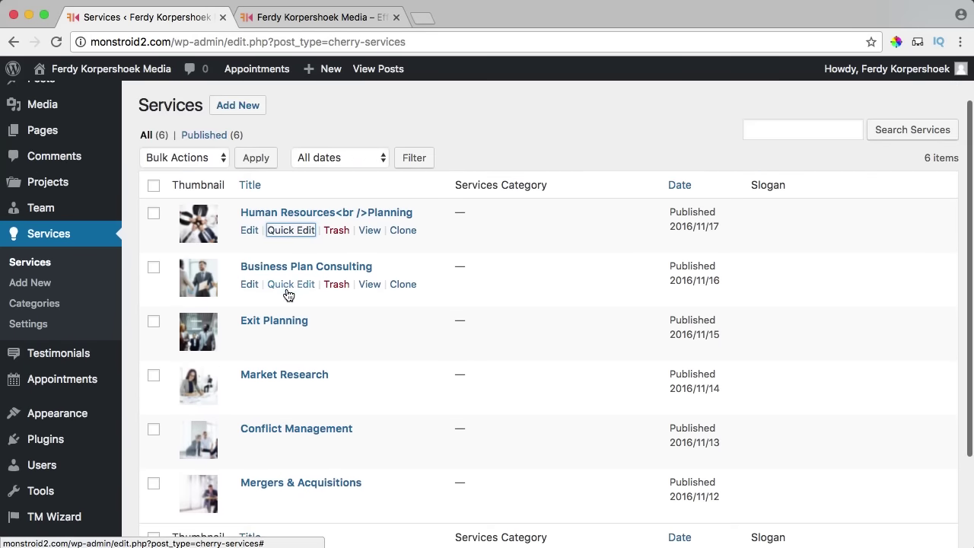
click(288, 291)
click(278, 290)
key(BackSpace)
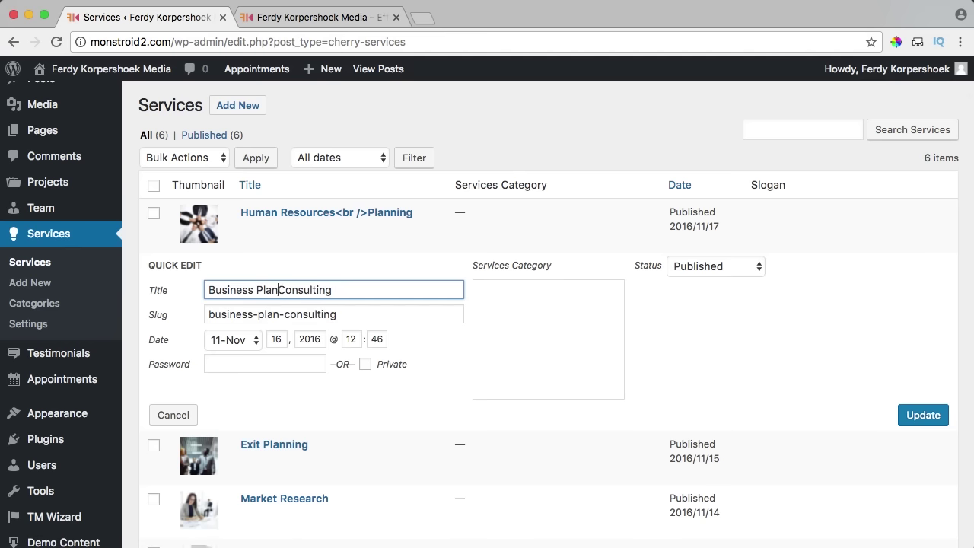
click(917, 418)
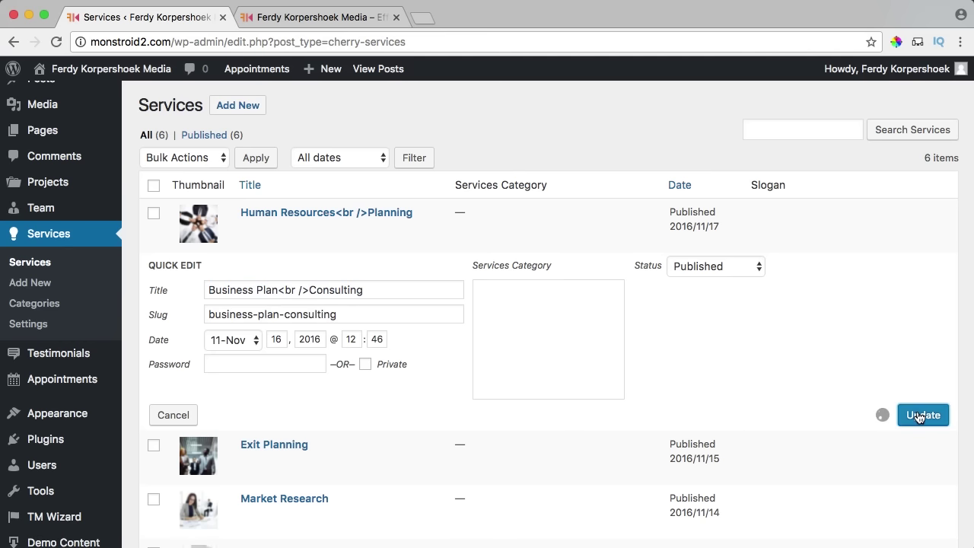
scroll(467, 327, down, 2)
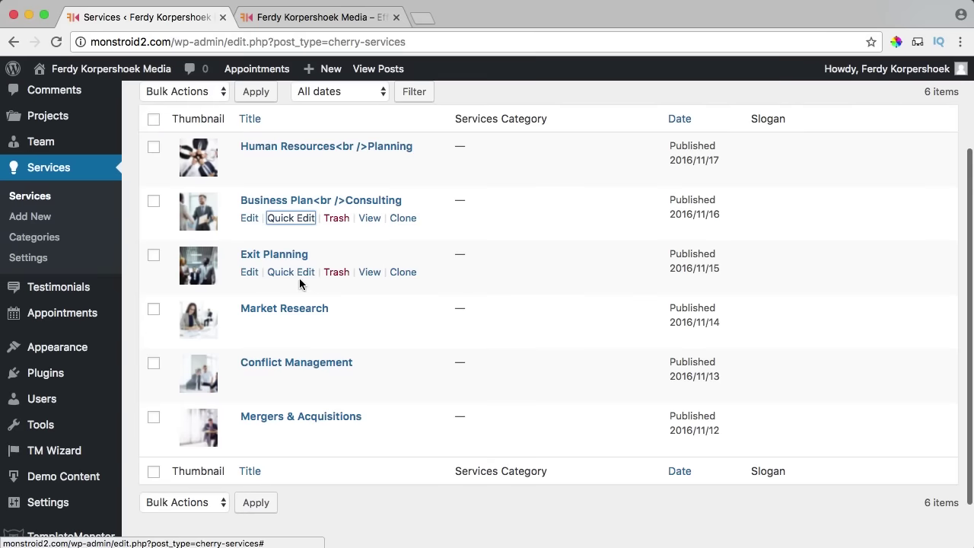
click(282, 274)
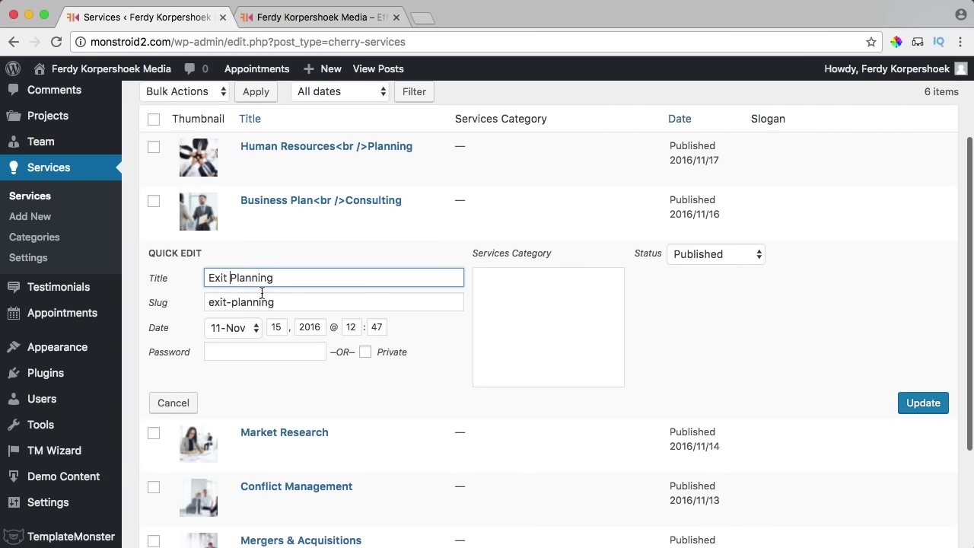
key(BackSpace)
text(<br />)
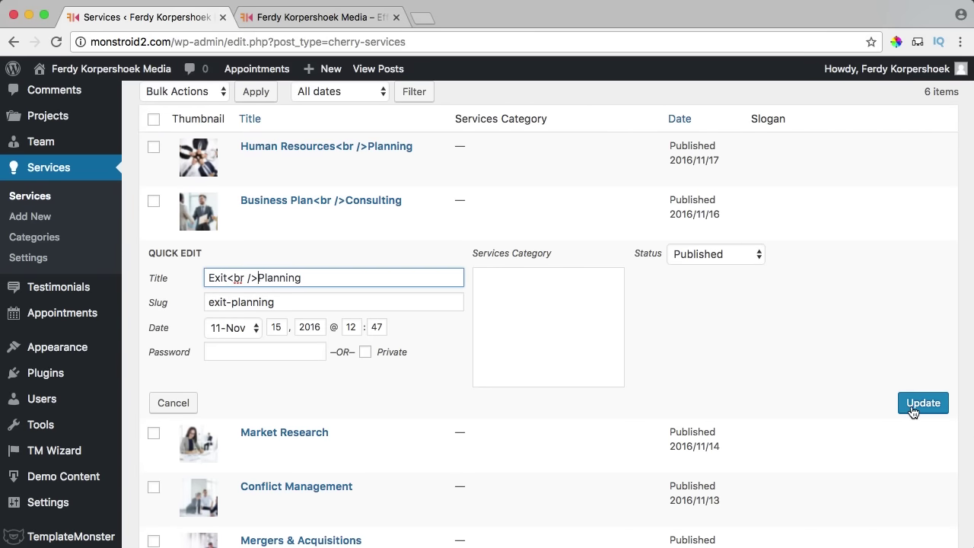
click(913, 410)
Reload the live front page to check the service titles now wrap onto two lines.
click(266, 7)
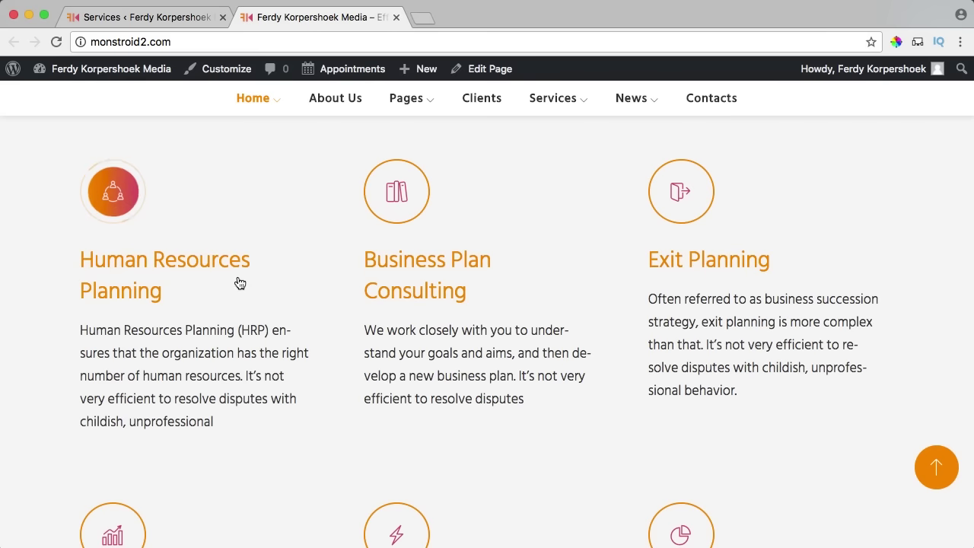
key(super+r)
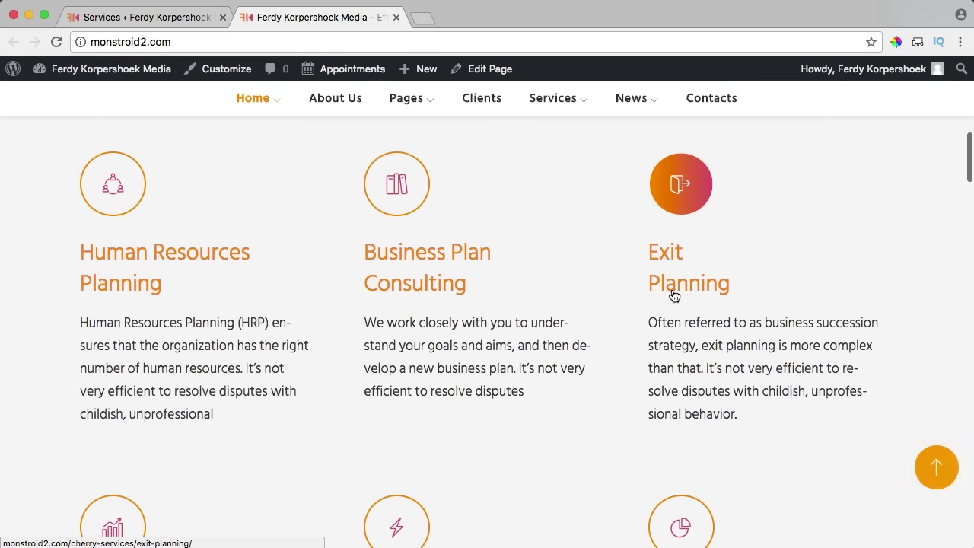
scroll(674, 292, down, 3)
scroll(674, 413, up, 4)
scroll(674, 297, down, 2)
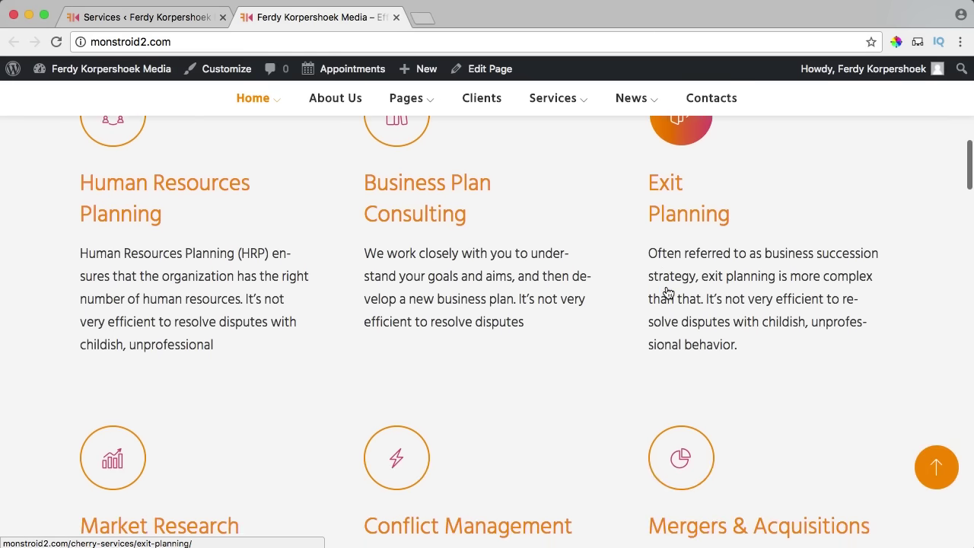
scroll(678, 358, up, 3)
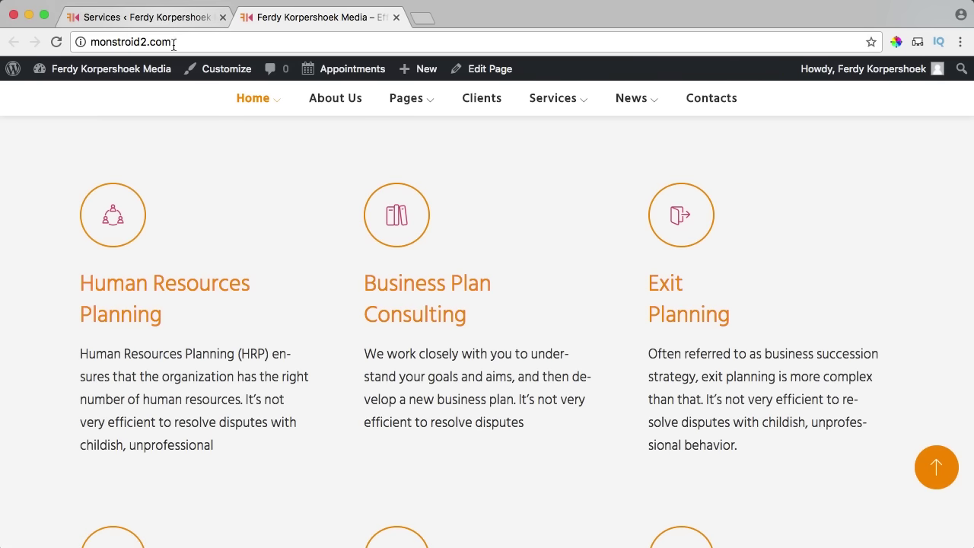
In Customizer Typography > Body text, set Text Align to Center and Save & Publish.
click(221, 74)
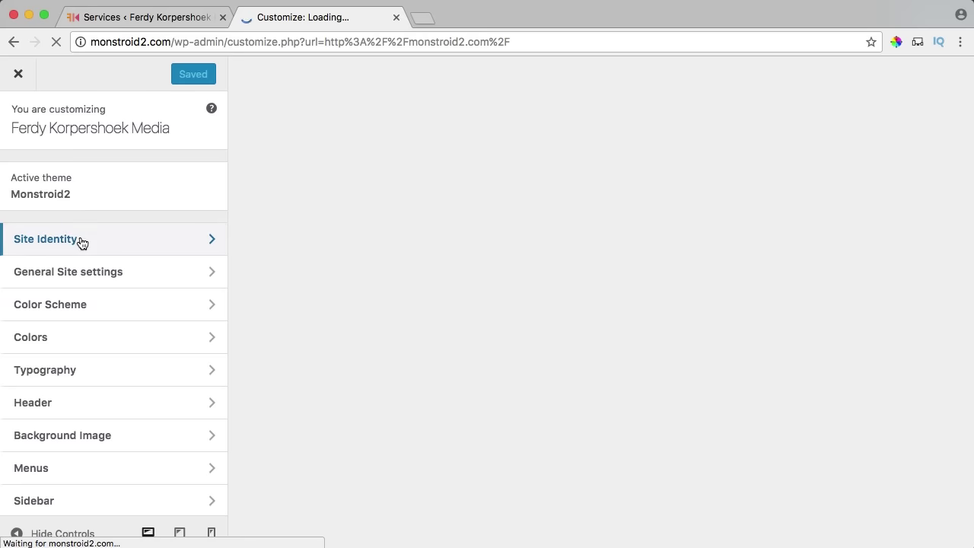
scroll(76, 243, down, 3)
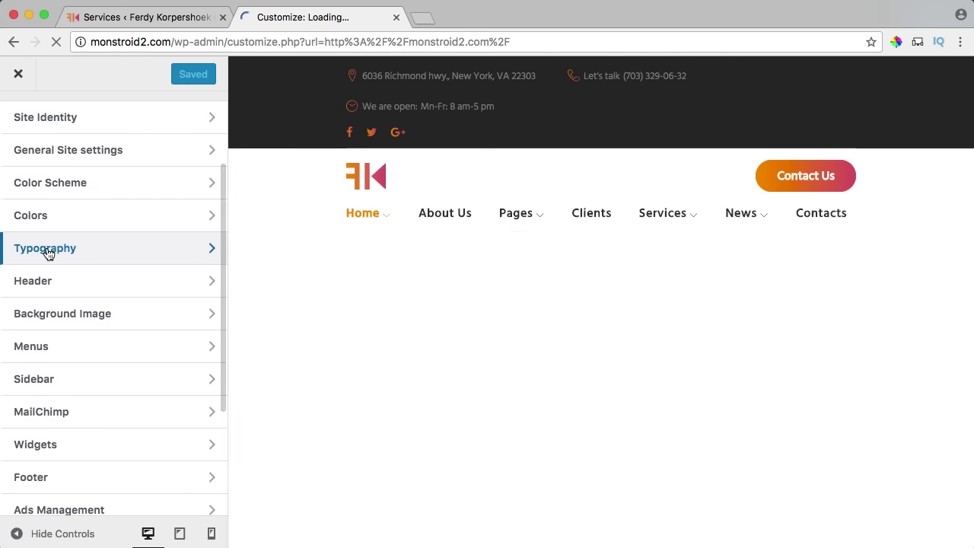
click(50, 253)
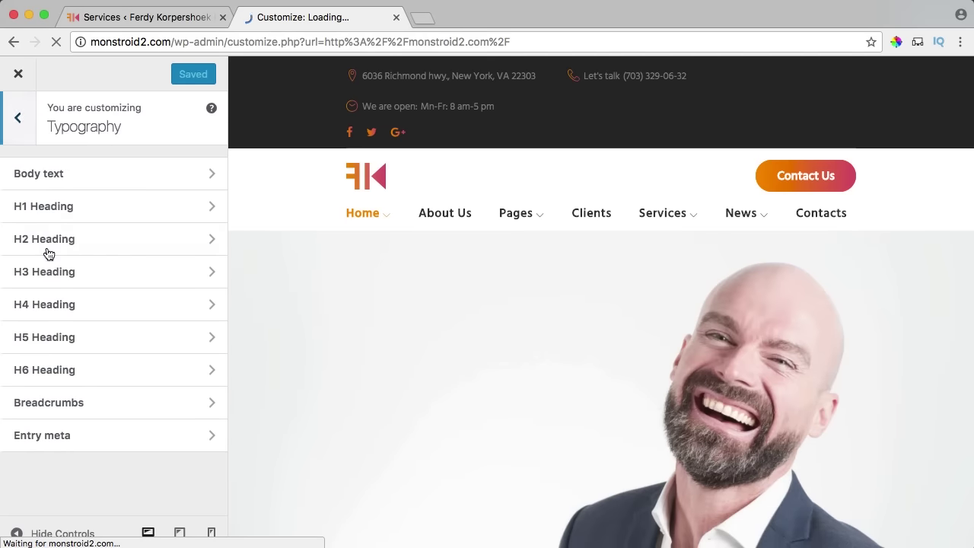
click(64, 180)
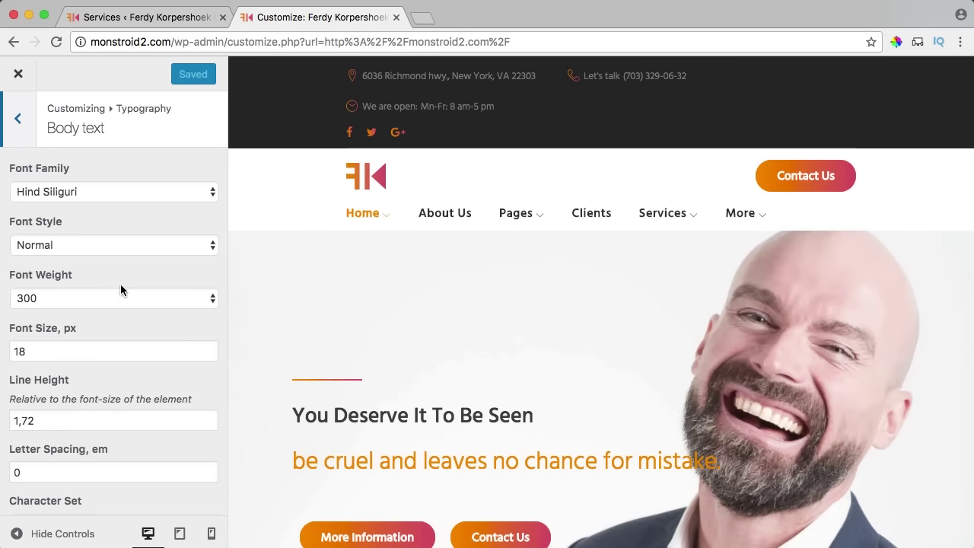
scroll(121, 285, down, 3)
scroll(389, 335, down, 3)
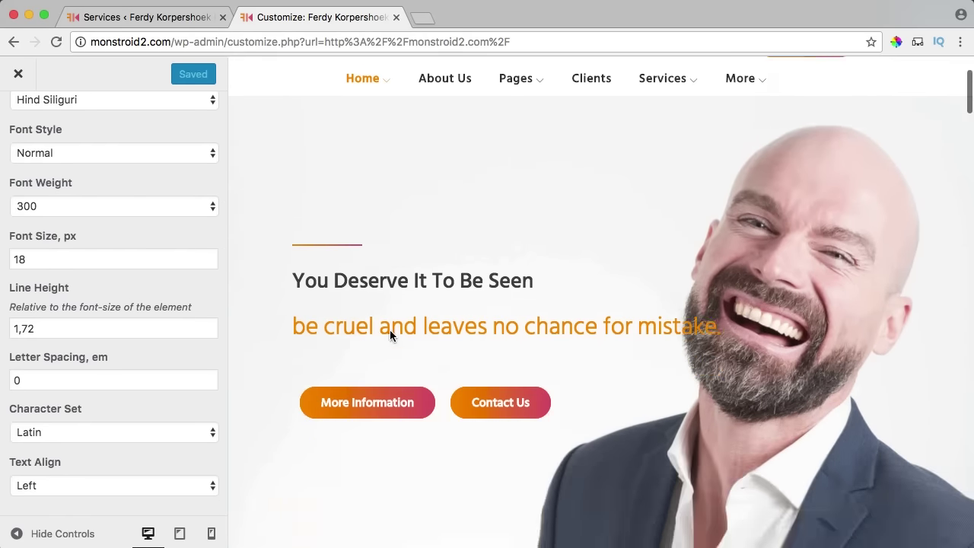
scroll(390, 335, down, 10)
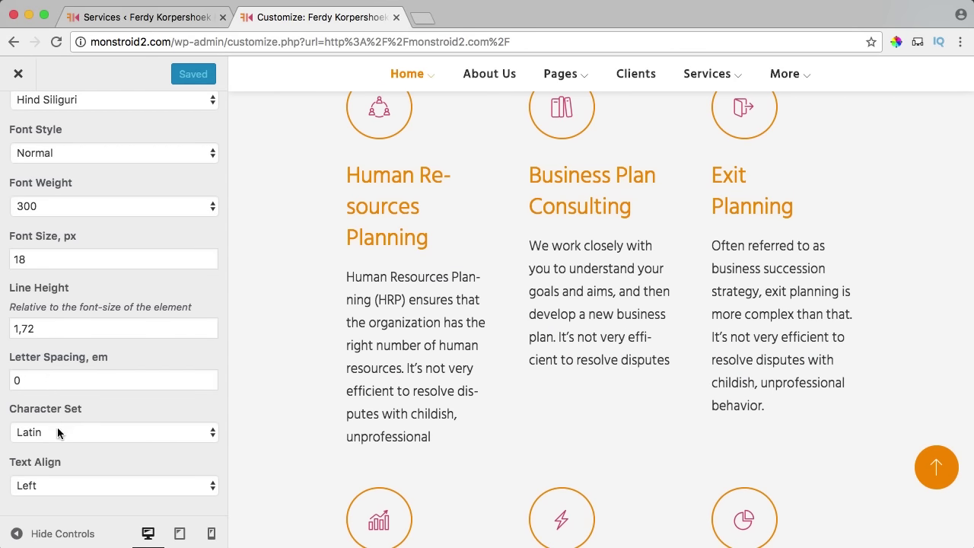
click(55, 485)
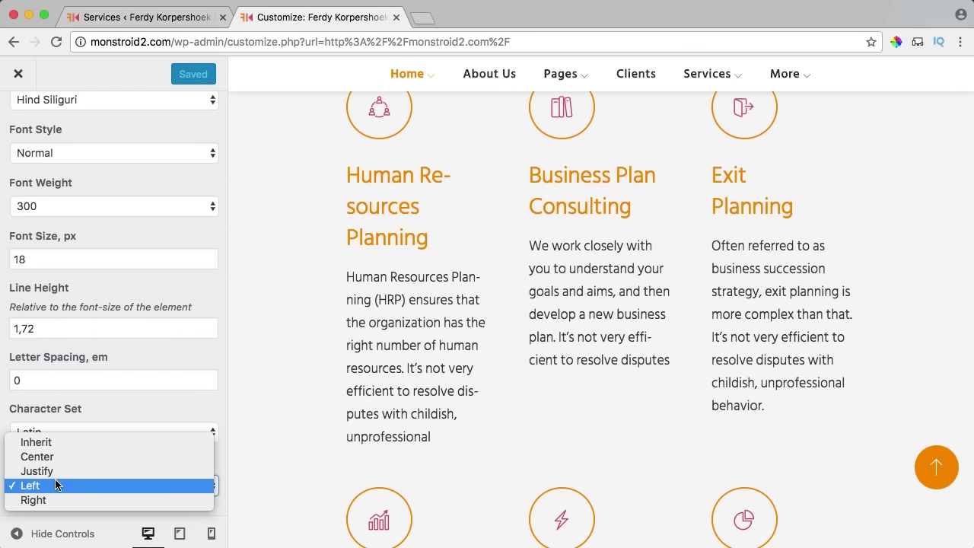
click(54, 459)
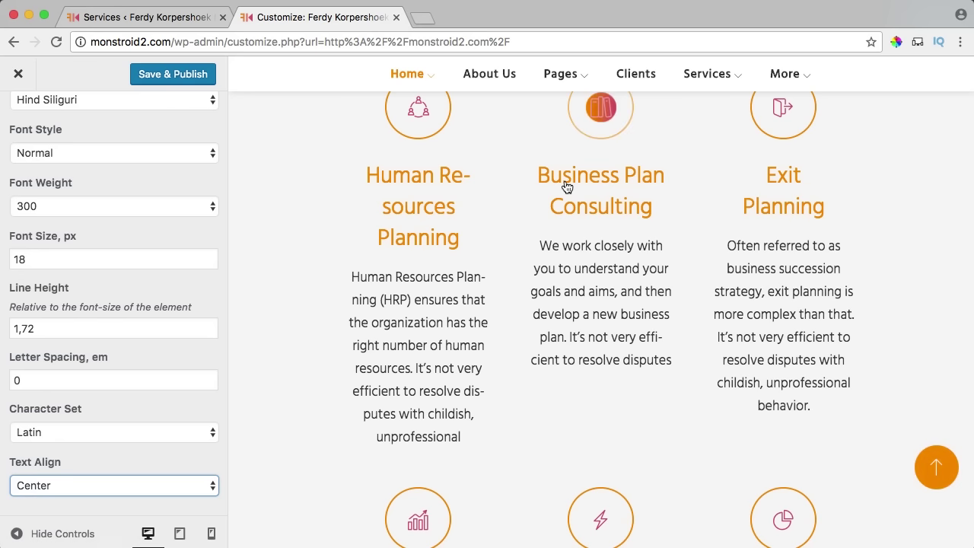
click(183, 72)
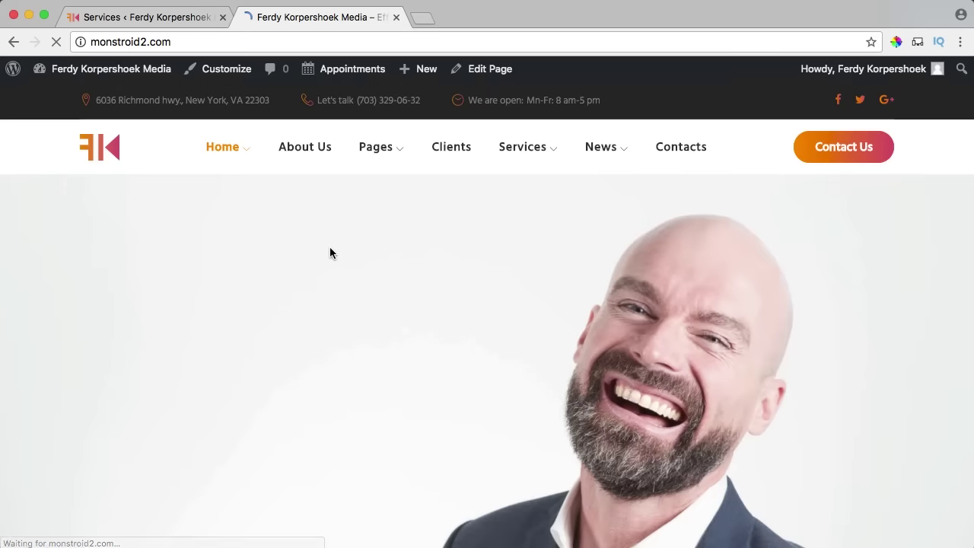
Scroll through the live home page's welcome section.
scroll(329, 246, down, 5)
scroll(329, 247, down, 5)
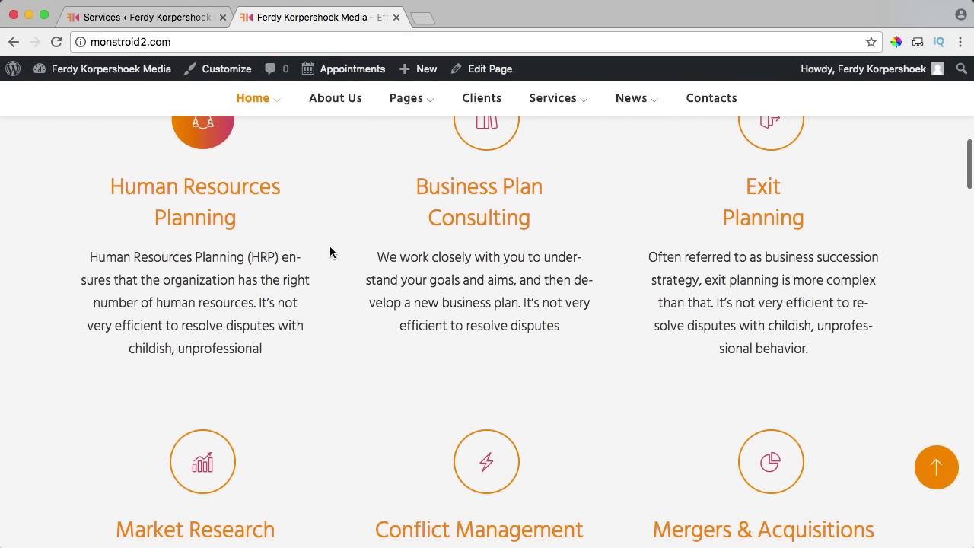
scroll(329, 245, up, 1)
scroll(330, 252, up, 1)
scroll(329, 252, down, 1)
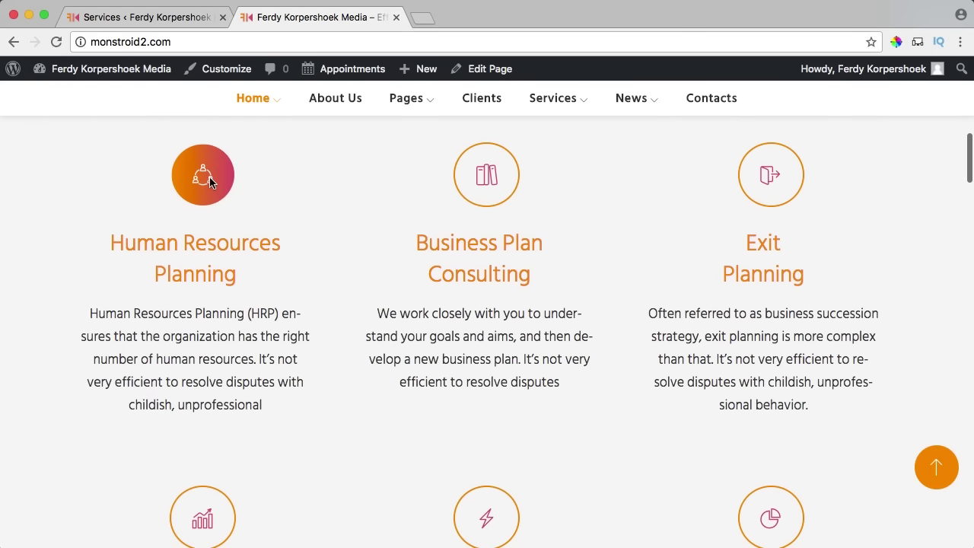
scroll(760, 228, down, 3)
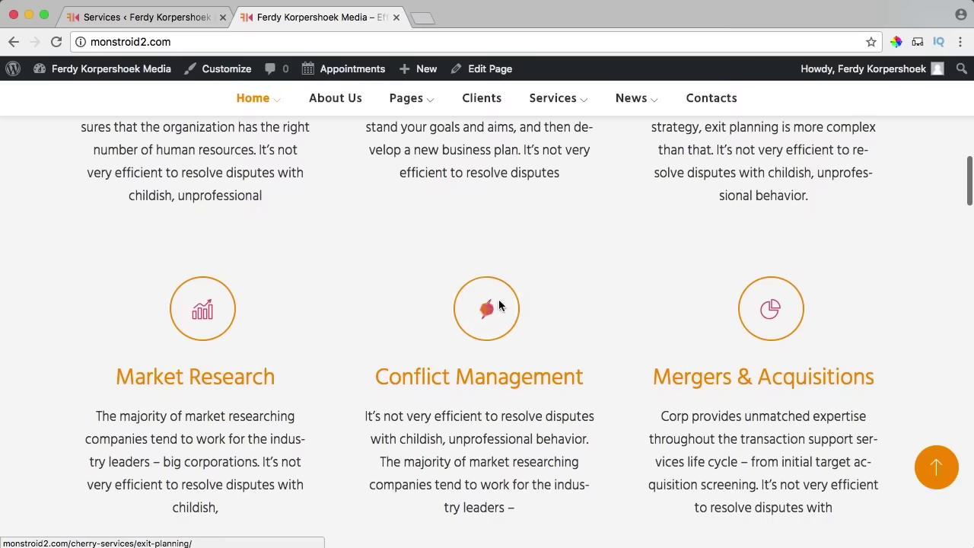
scroll(392, 282, down, 4)
scroll(393, 281, up, 7)
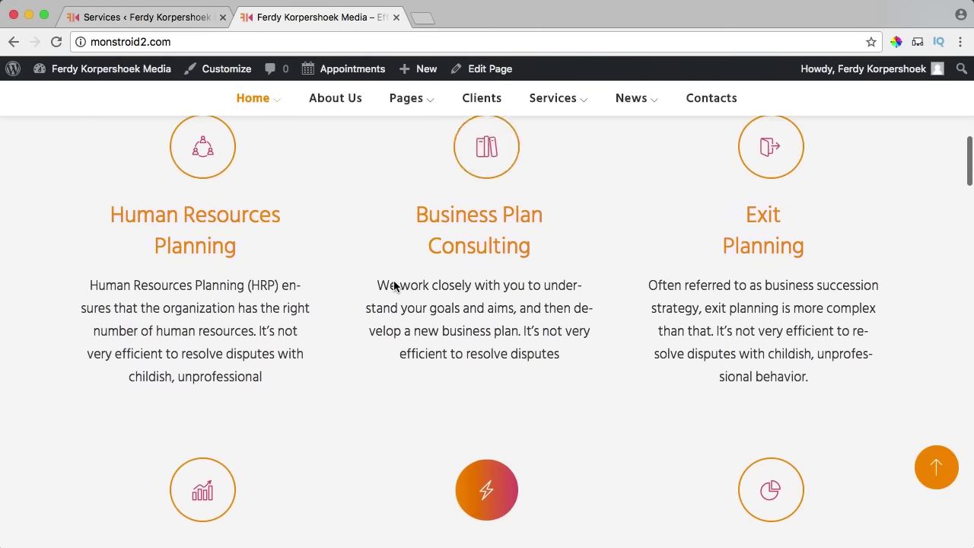
scroll(394, 281, down, 3)
scroll(393, 282, down, 7)
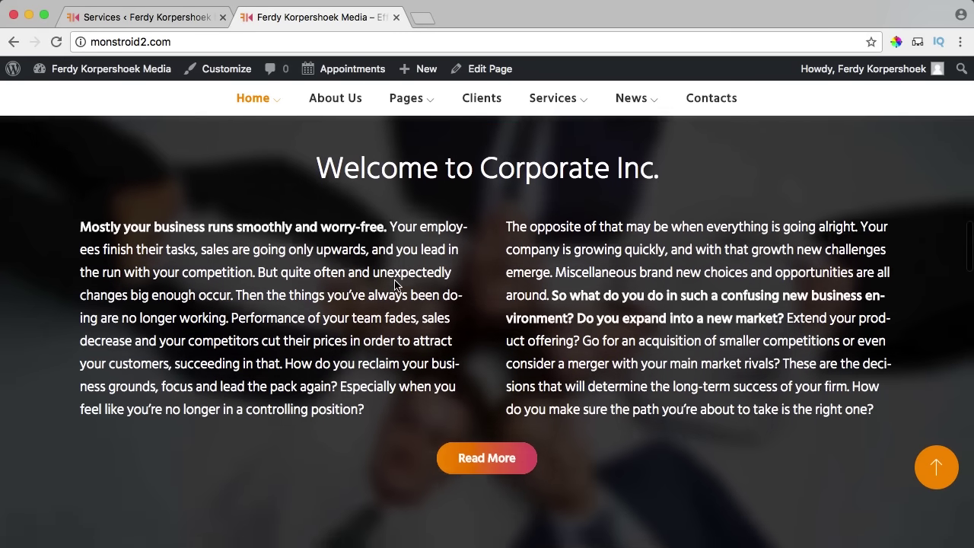
scroll(314, 267, up, 2)
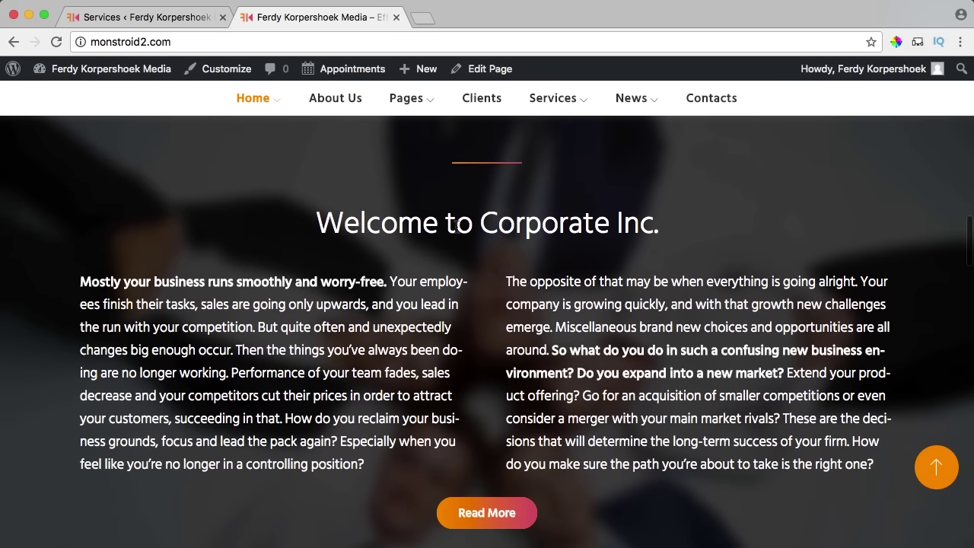
scroll(458, 226, down, 2)
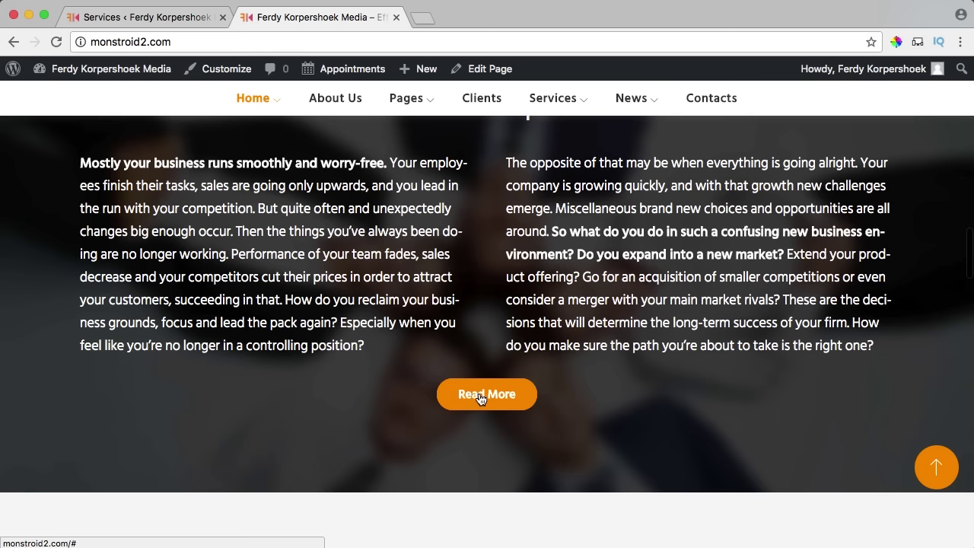
scroll(482, 401, up, 1)
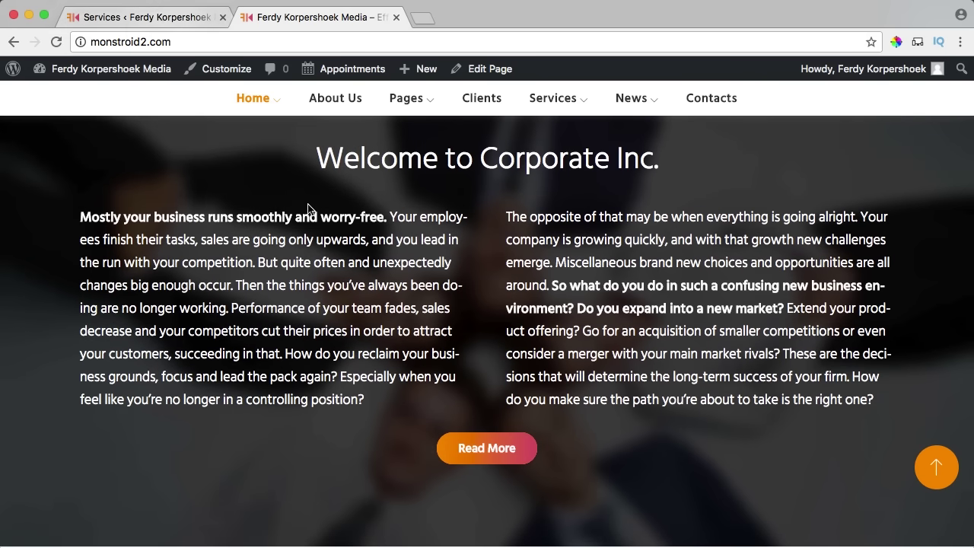
scroll(429, 264, up, 1)
Highlight the Welcome heading and both column paragraphs, then close Quick Edit in the Services list.
drag(302, 157, 875, 449)
click(875, 449)
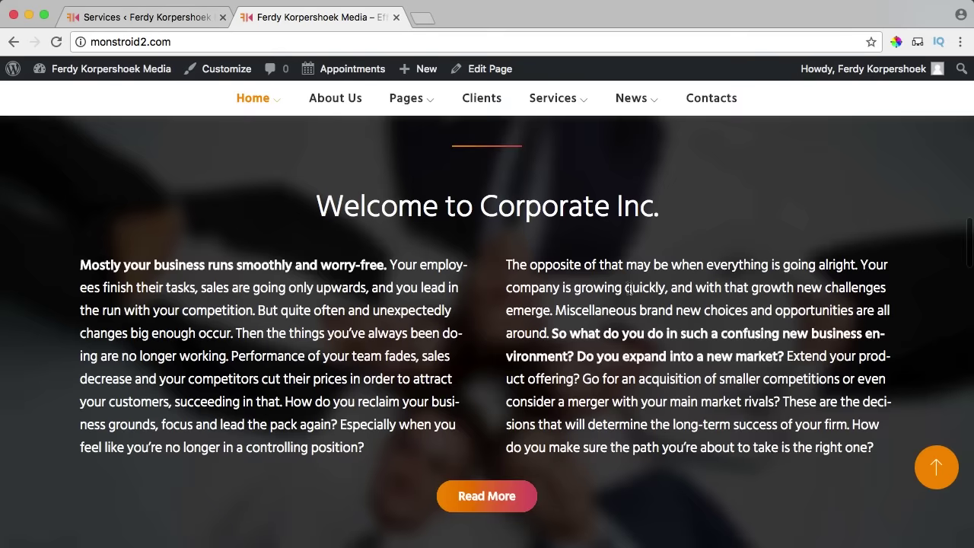
scroll(521, 212, up, 2)
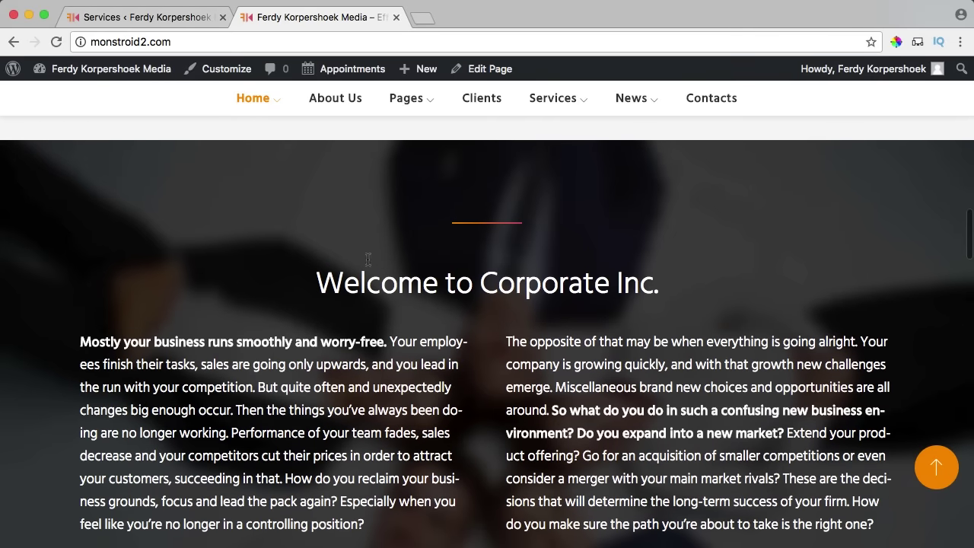
drag(318, 283, 639, 284)
click(303, 331)
scroll(303, 331, down, 3)
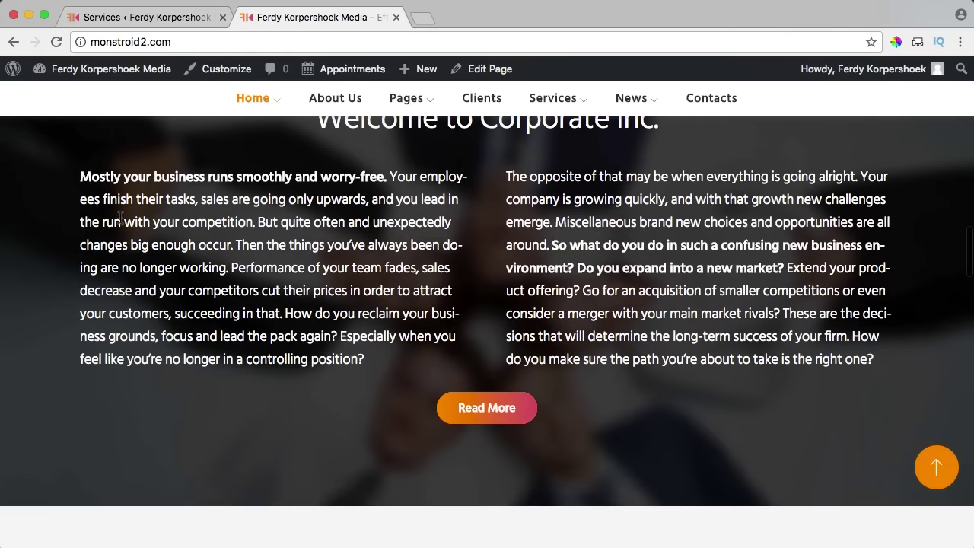
drag(120, 217, 308, 329)
click(505, 254)
drag(508, 176, 890, 316)
click(891, 316)
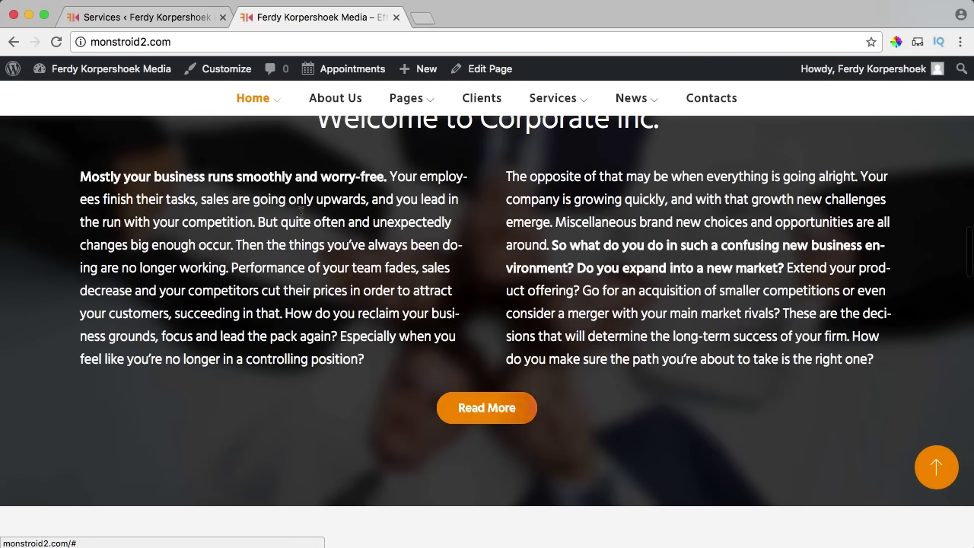
click(163, 18)
key(Escape)
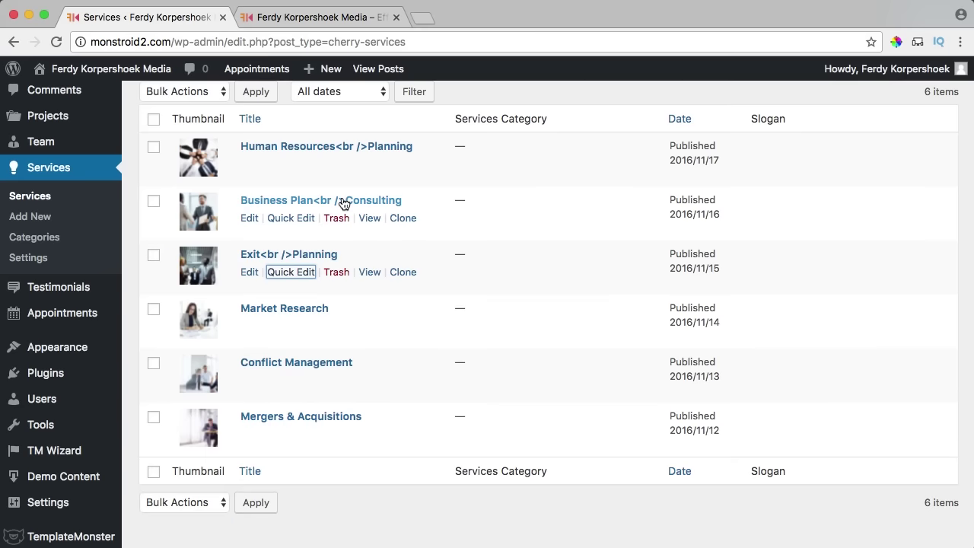
Close the Services tab and scroll the Power builder down to the Button module.
click(223, 17)
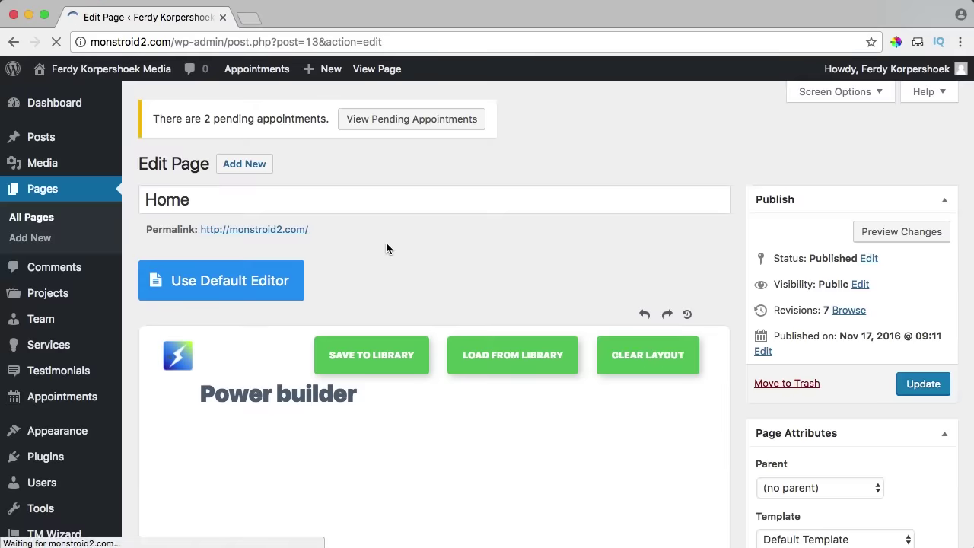
scroll(386, 242, down, 5)
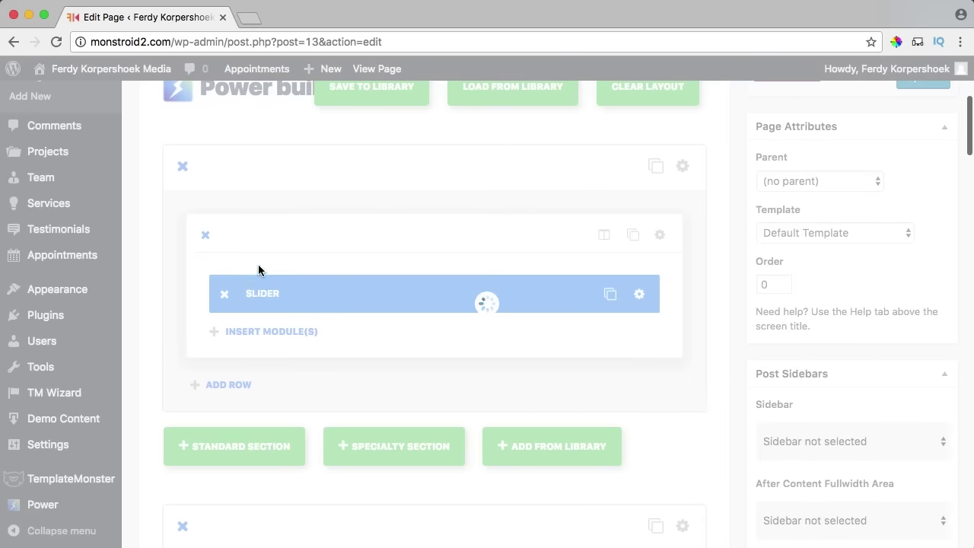
scroll(400, 284, down, 4)
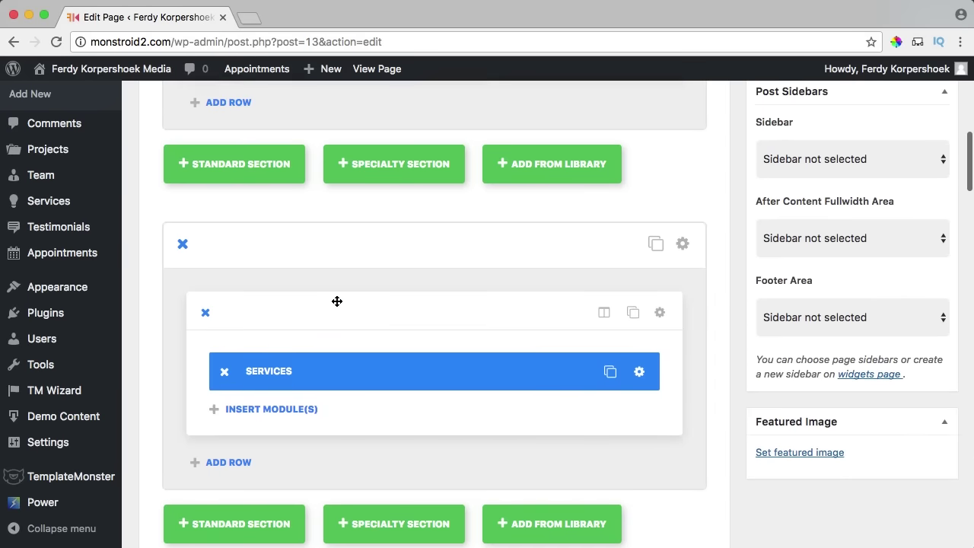
scroll(340, 338, down, 7)
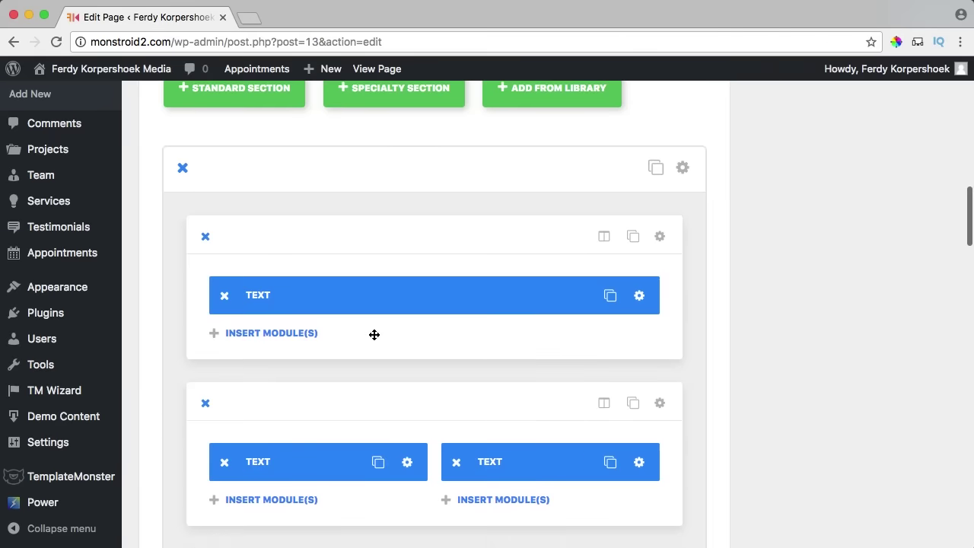
scroll(354, 290, down, 1)
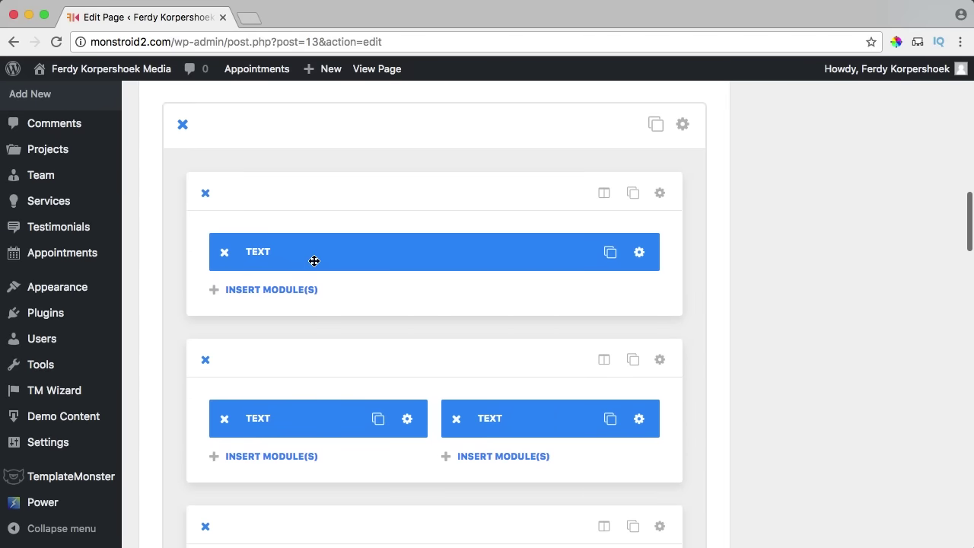
scroll(314, 261, down, 2)
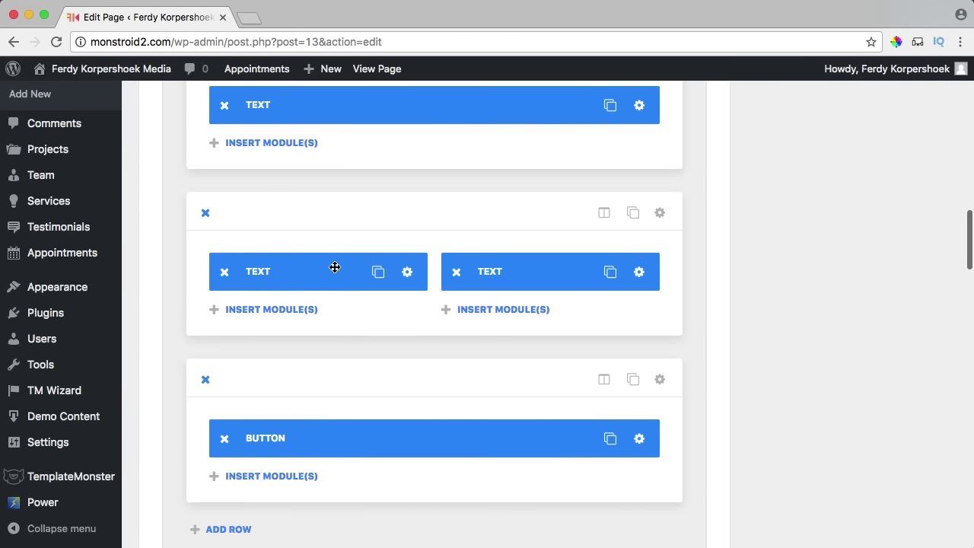
scroll(335, 267, down, 2)
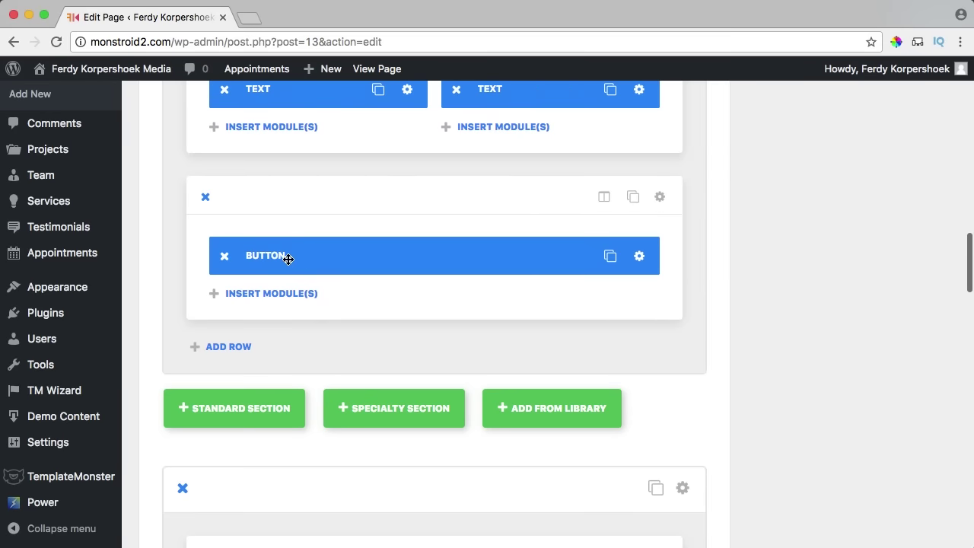
Open the Button module's settings and copy the About page's address from the live site.
click(641, 261)
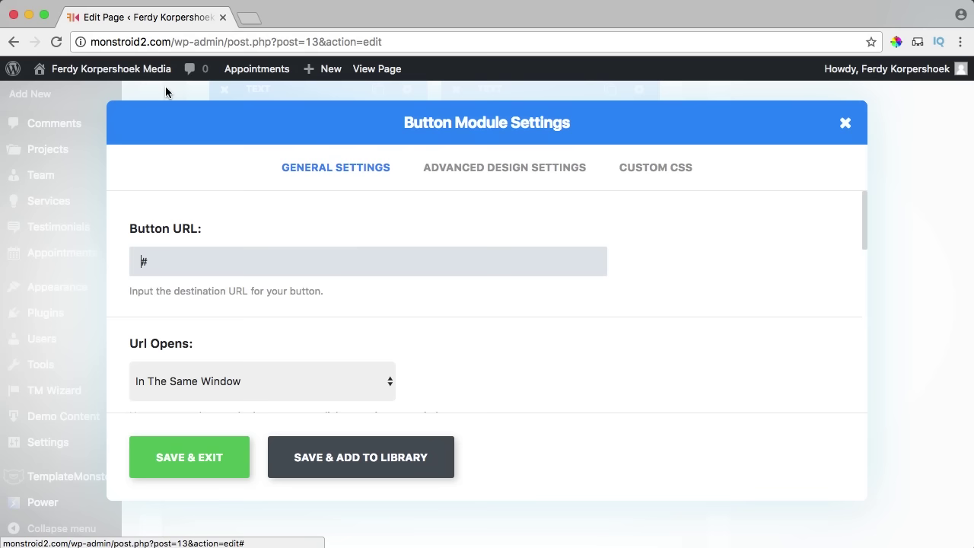
mouse_move(118, 74)
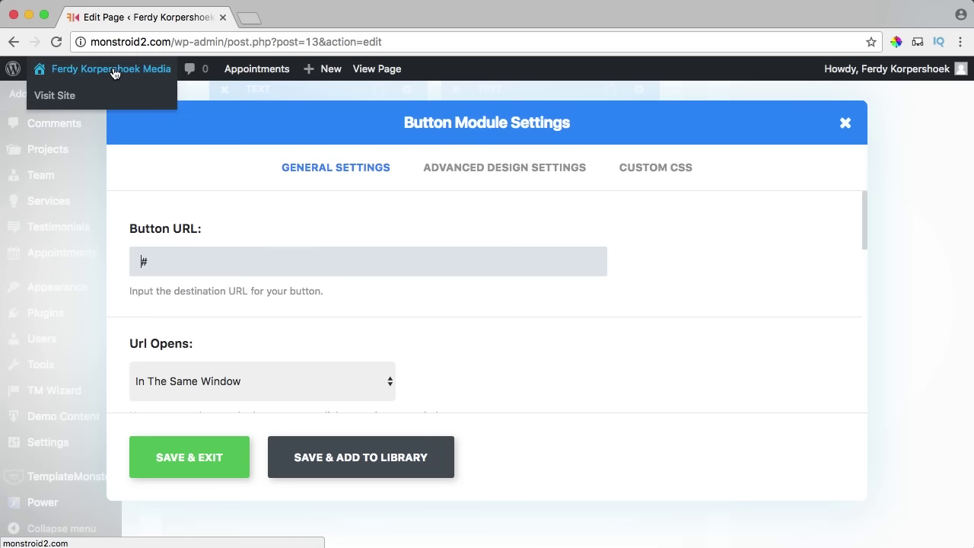
super+click(118, 73)
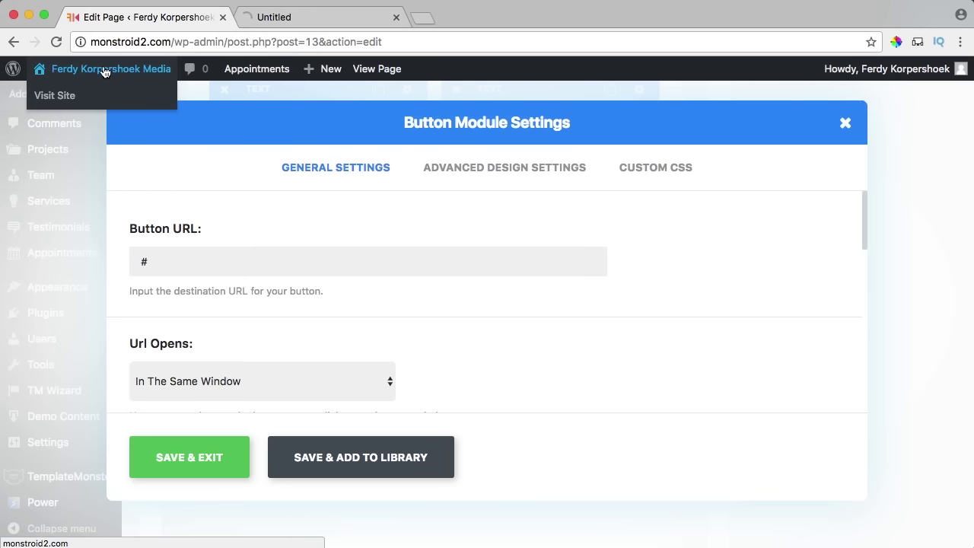
click(308, 18)
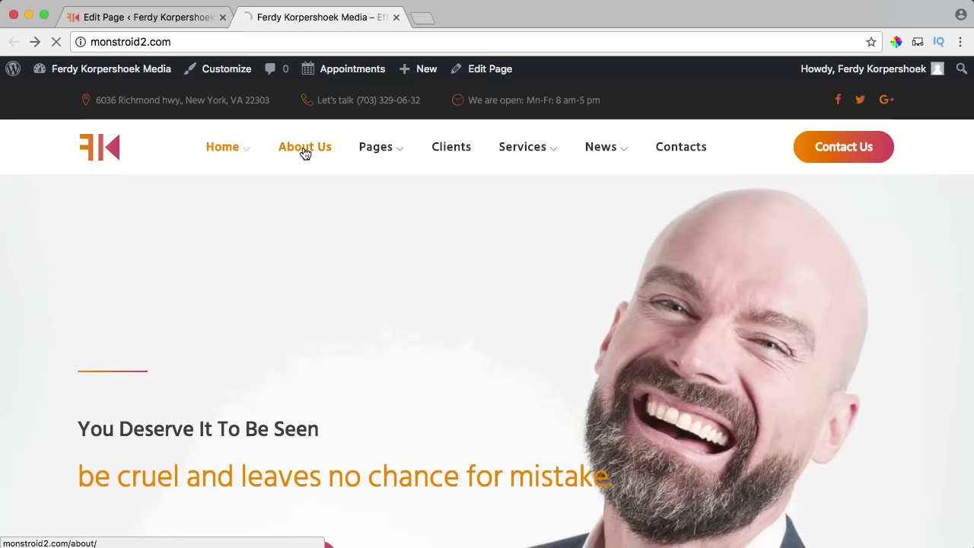
click(196, 41)
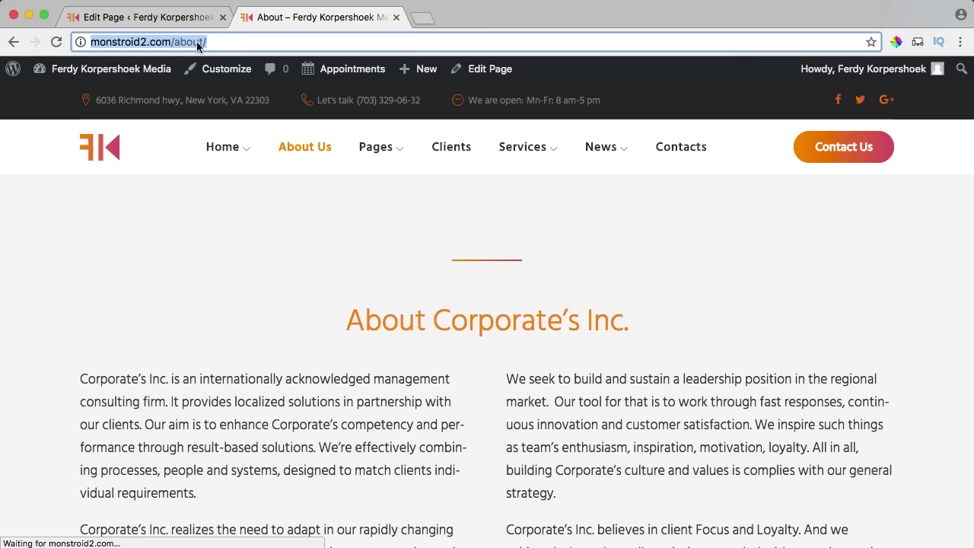
click(396, 16)
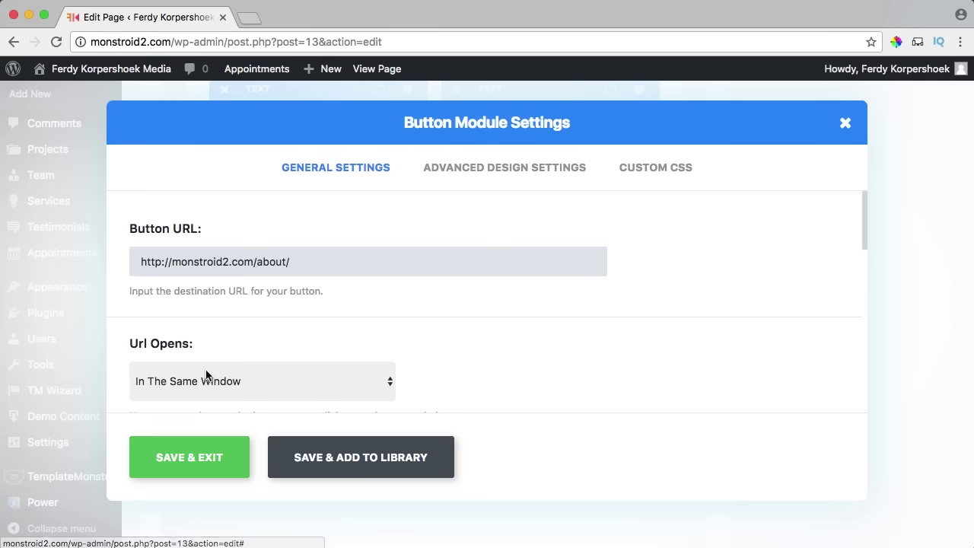
scroll(206, 370, down, 5)
scroll(204, 263, down, 2)
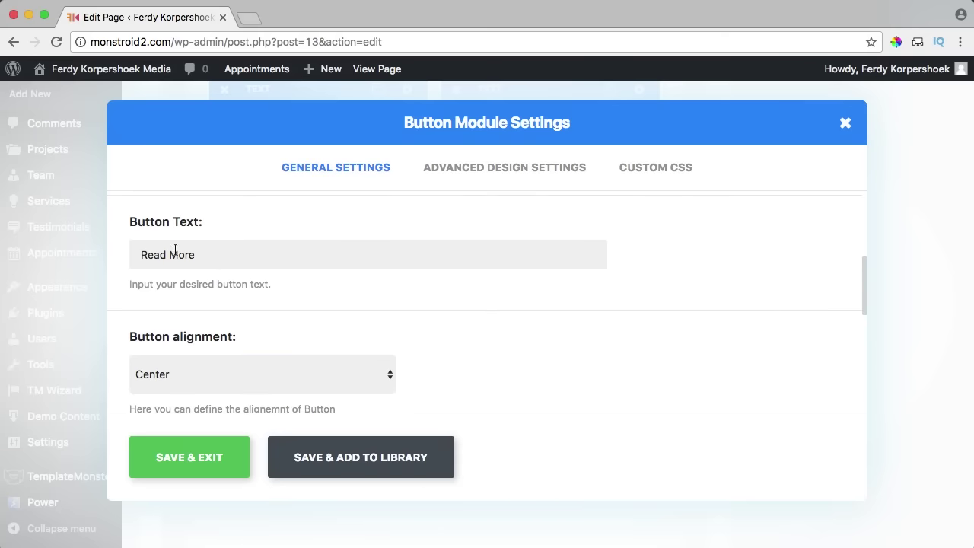
scroll(201, 282, down, 2)
scroll(201, 296, down, 4)
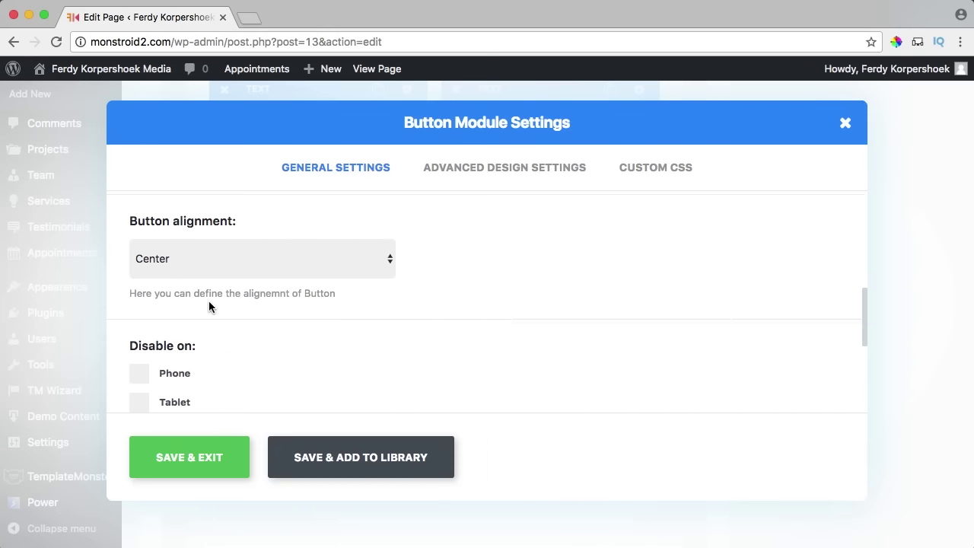
scroll(190, 274, up, 1)
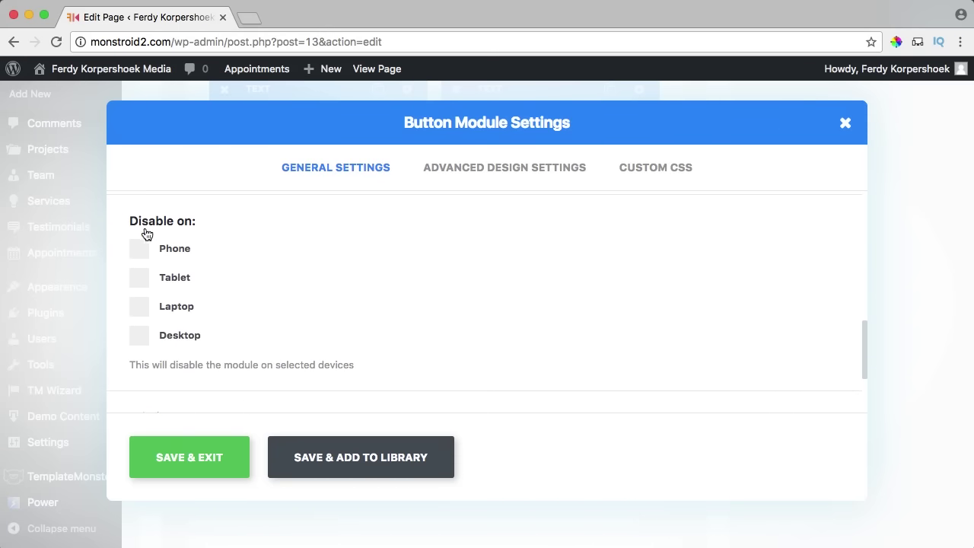
scroll(183, 324, down, 3)
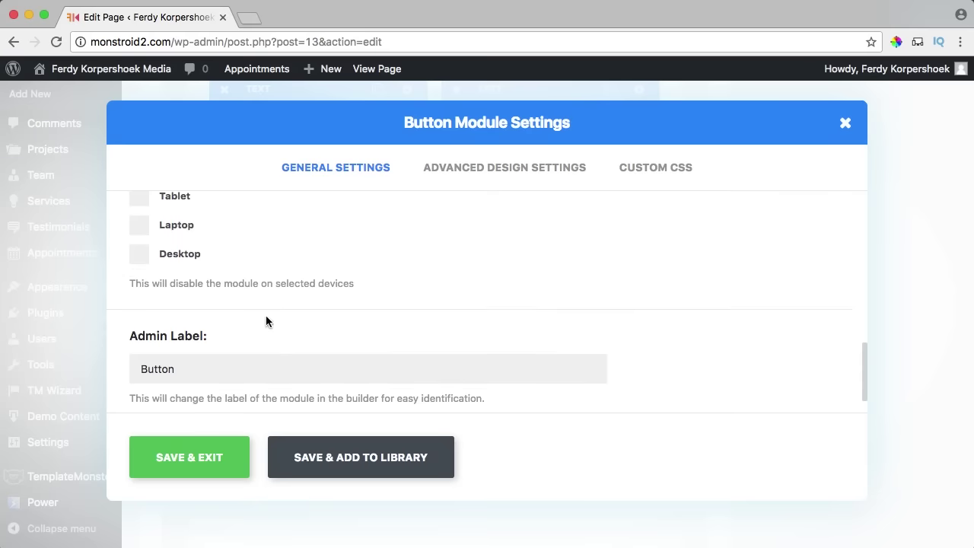
click(186, 460)
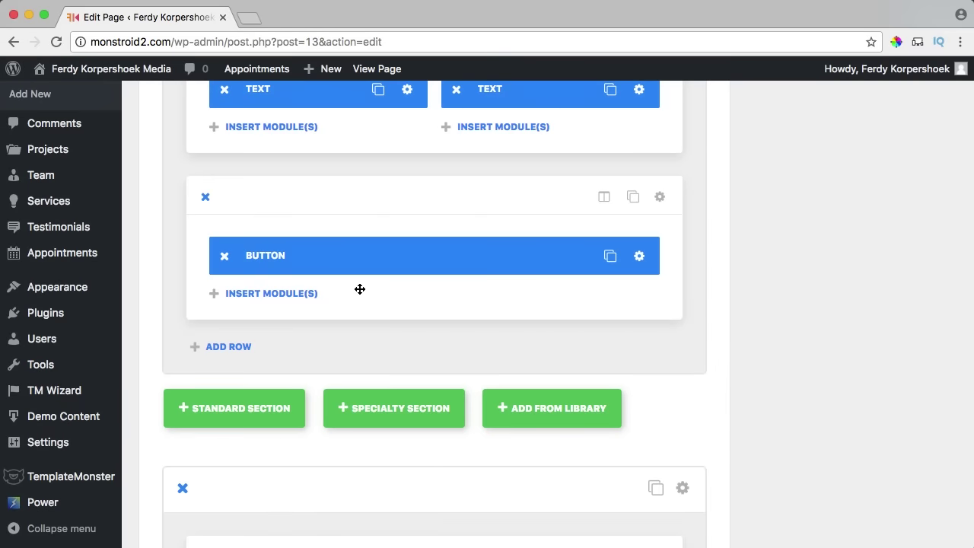
Update the Home page with the new button link.
scroll(359, 289, down, 2)
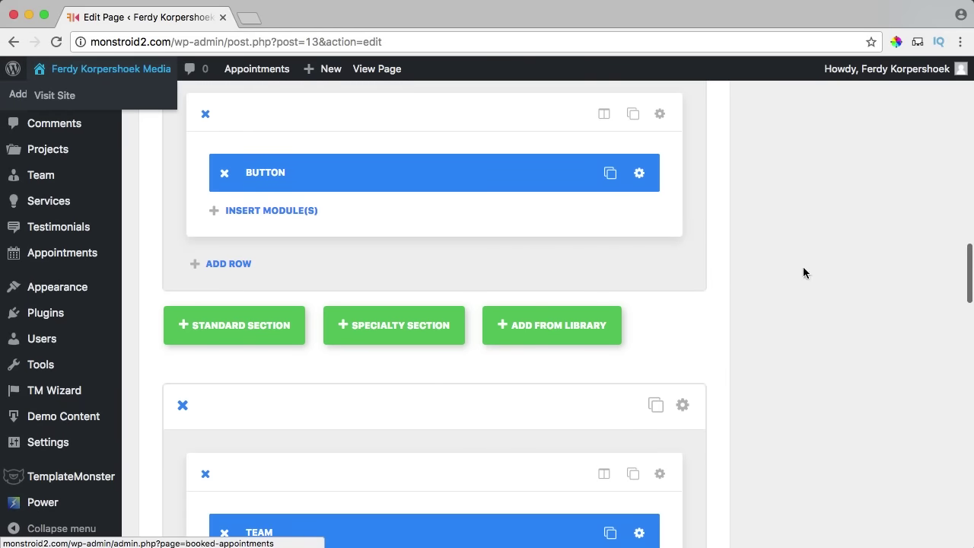
scroll(820, 274, up, 5)
scroll(819, 275, up, 5)
click(921, 338)
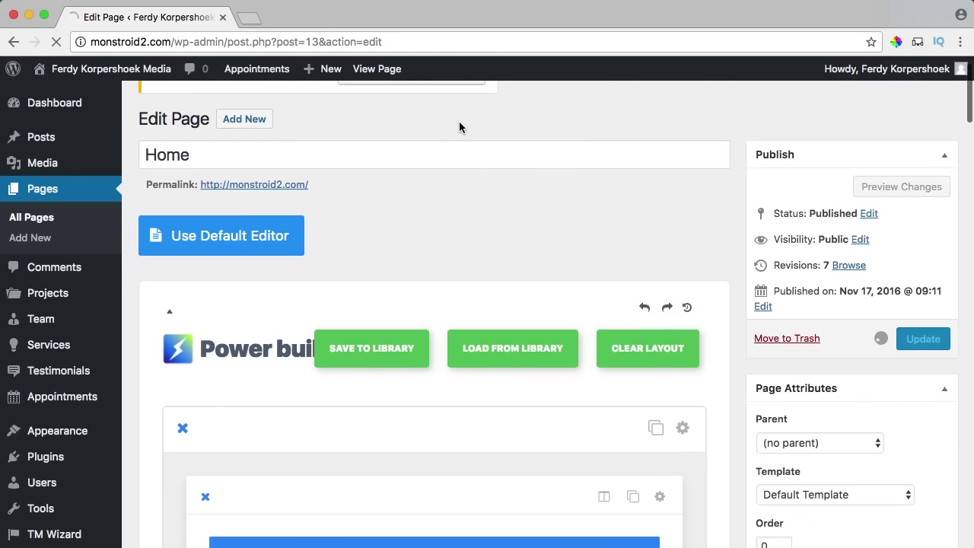
On the live Home page, confirm Read More opens About, then review the team cards.
super+click(382, 70)
click(326, 17)
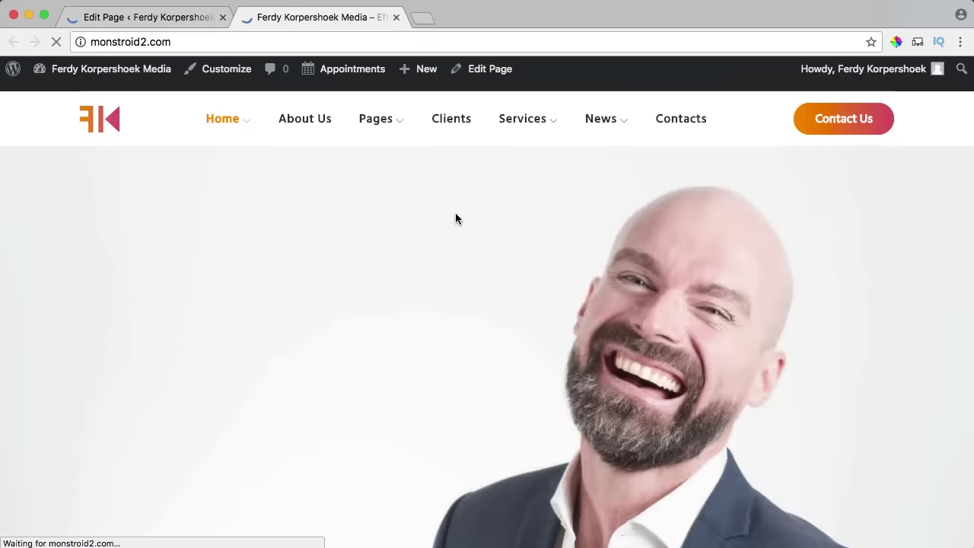
scroll(455, 217, down, 3)
scroll(455, 219, down, 15)
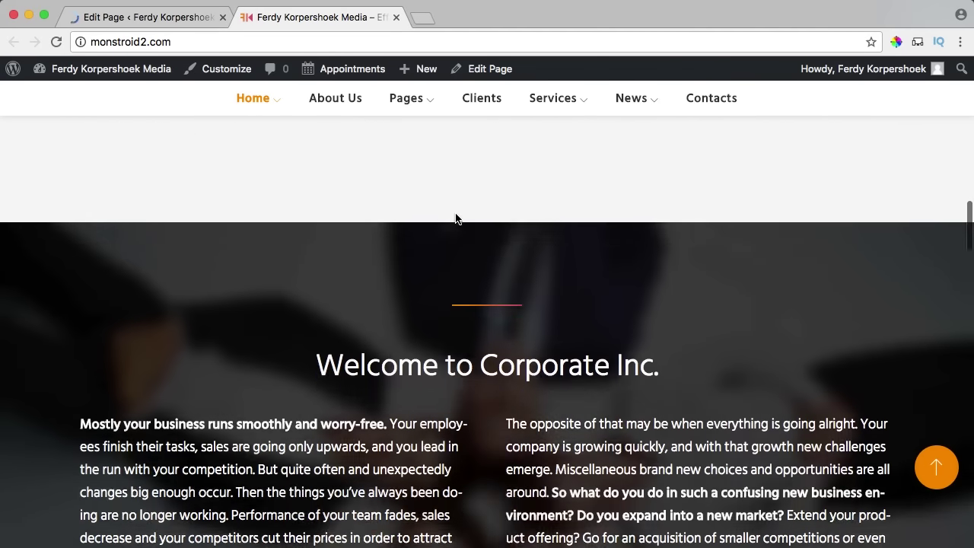
scroll(455, 217, down, 3)
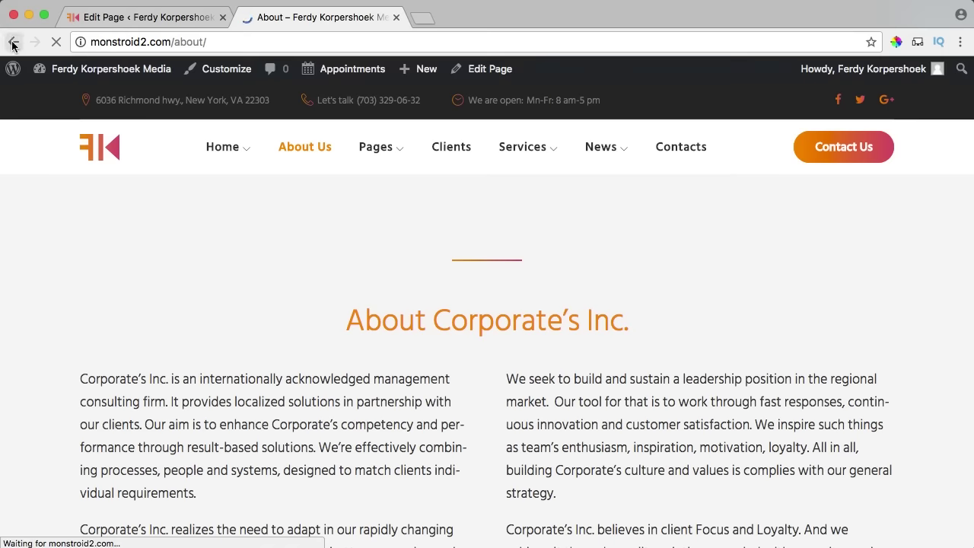
click(13, 43)
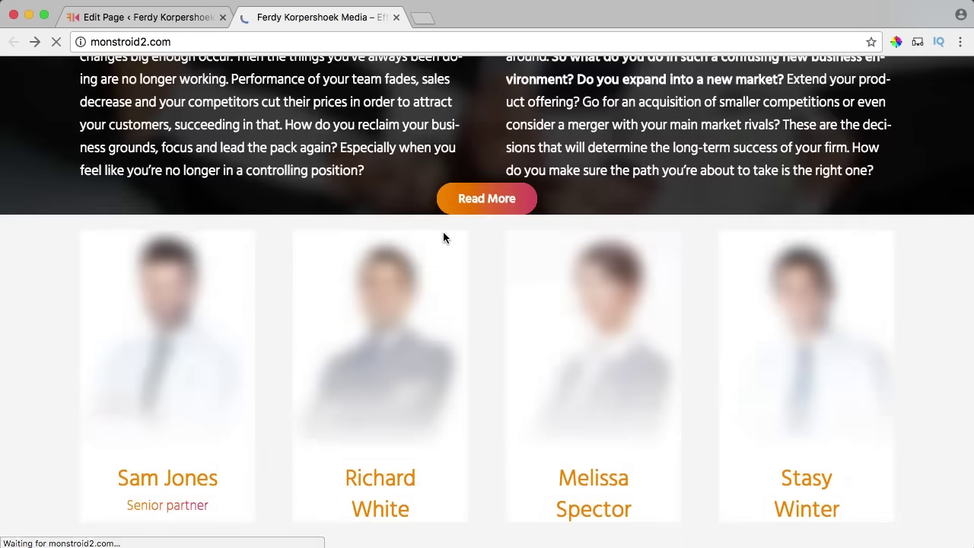
scroll(443, 232, down, 5)
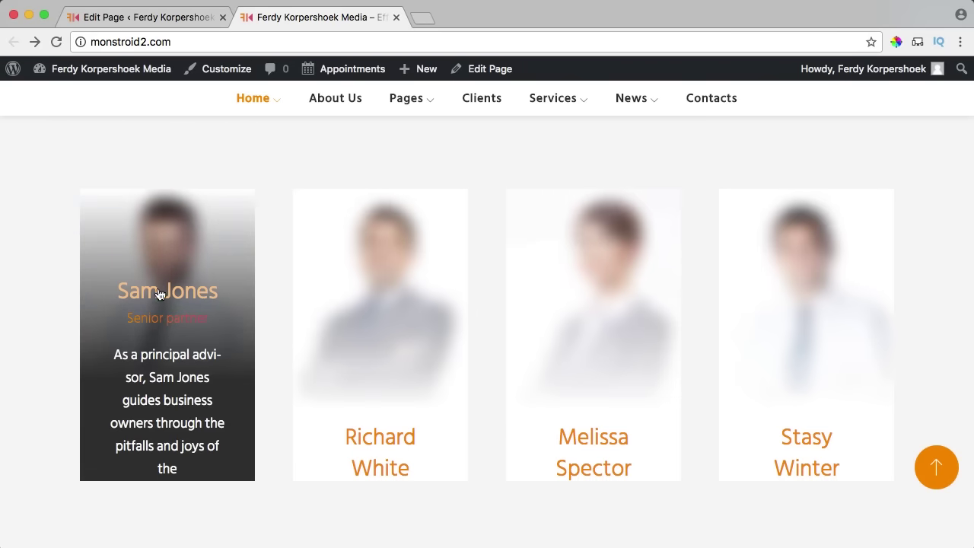
scroll(283, 220, up, 2)
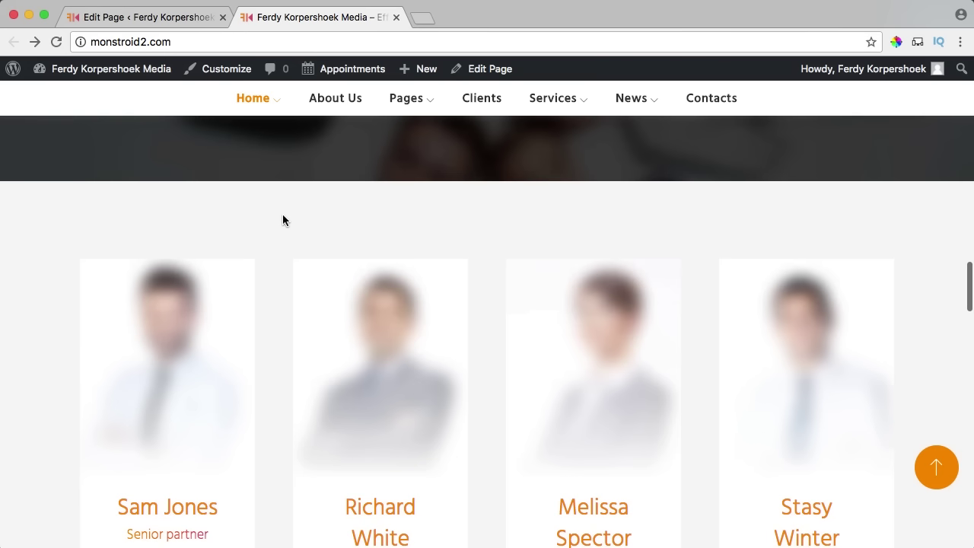
scroll(284, 226, down, 1)
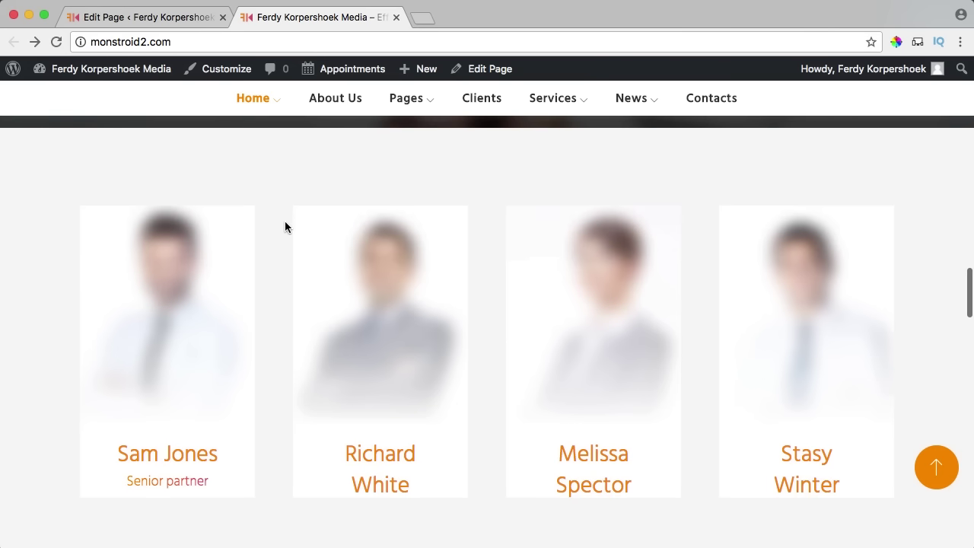
click(121, 18)
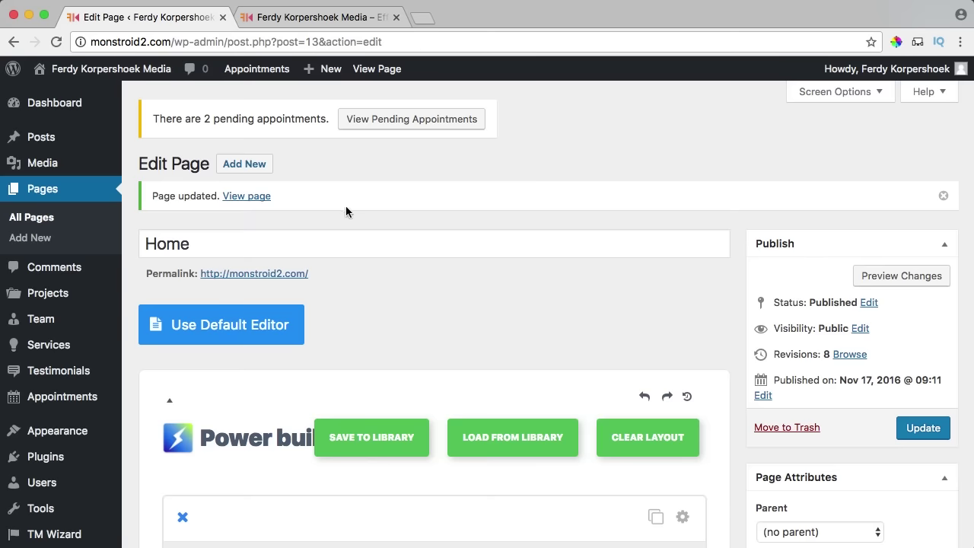
Add a Text module to the team row and set its text orientation to Center.
scroll(371, 208, down, 10)
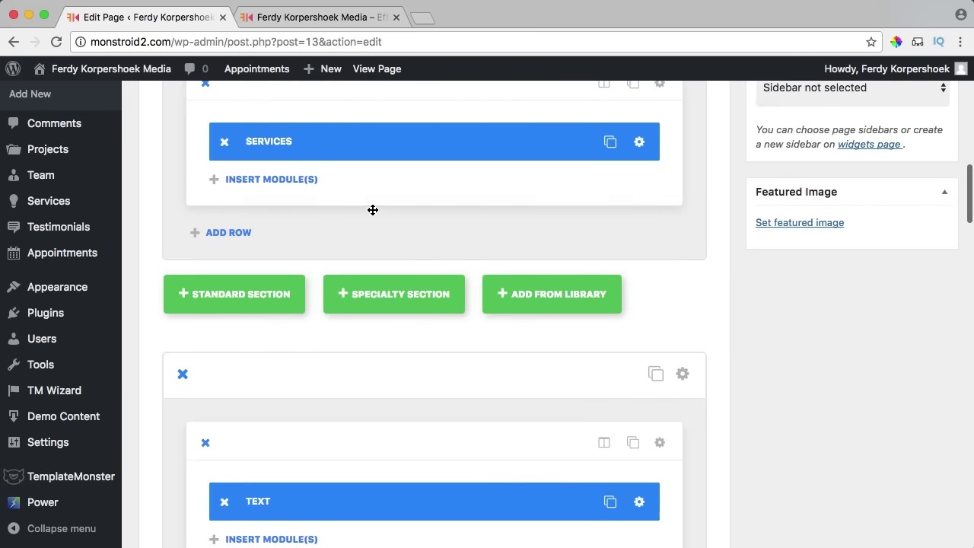
scroll(372, 209, down, 10)
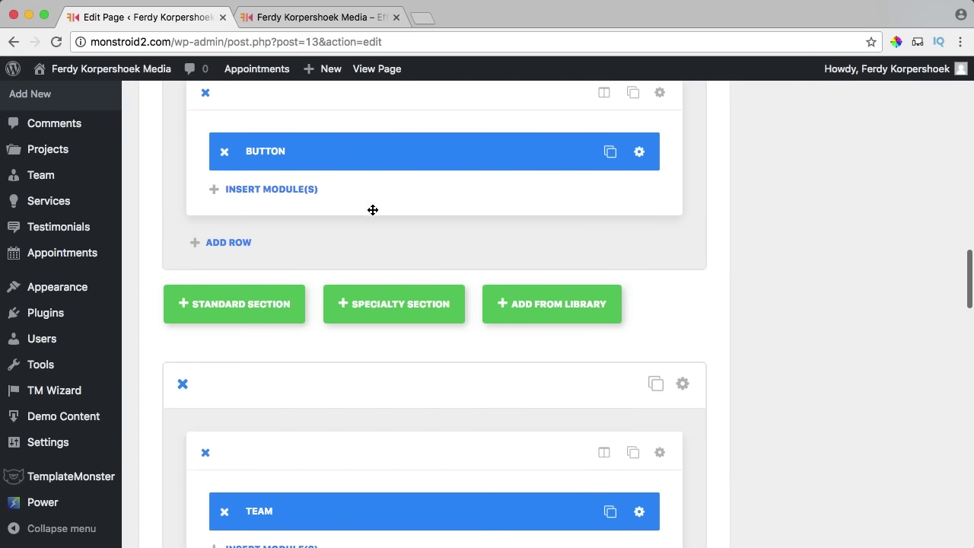
scroll(373, 210, down, 5)
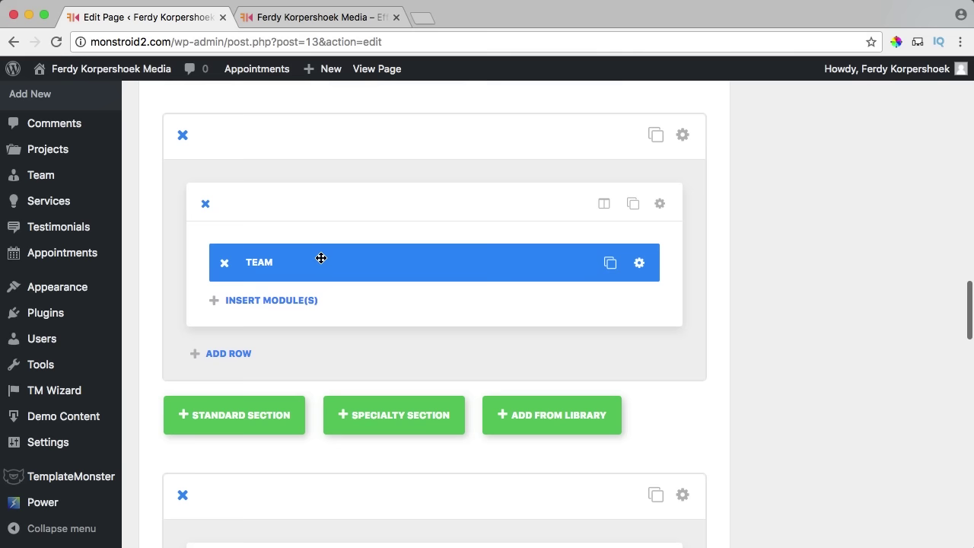
click(255, 307)
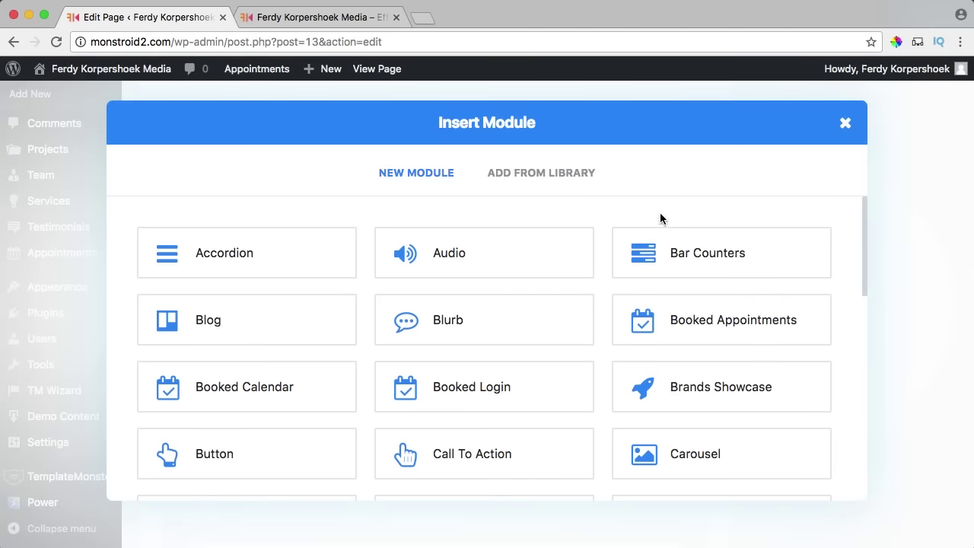
scroll(546, 239, down, 1)
scroll(546, 239, down, 15)
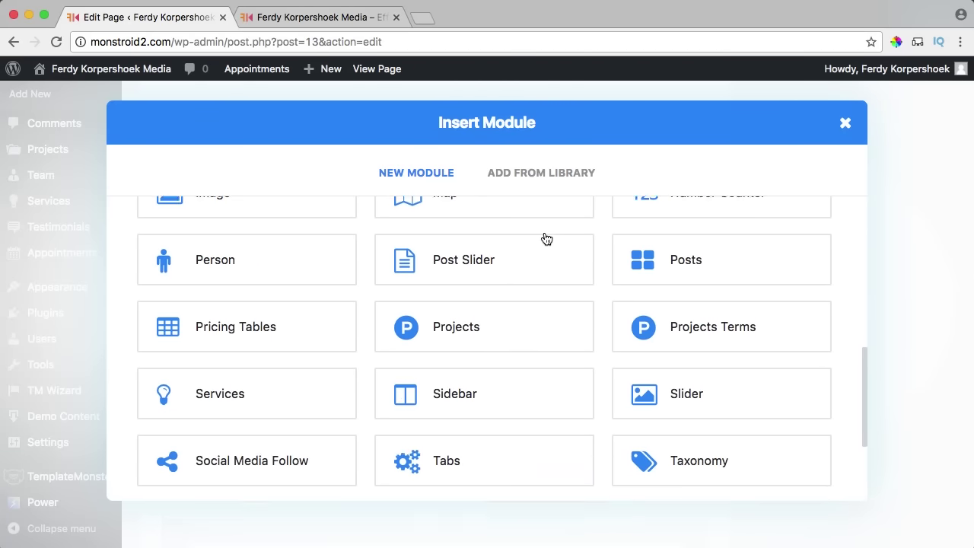
scroll(546, 244, down, 2)
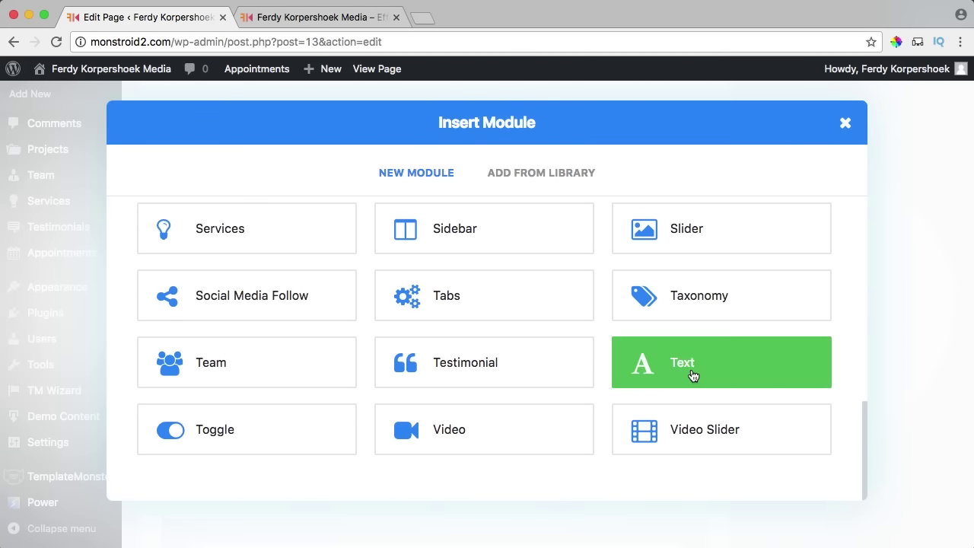
click(693, 376)
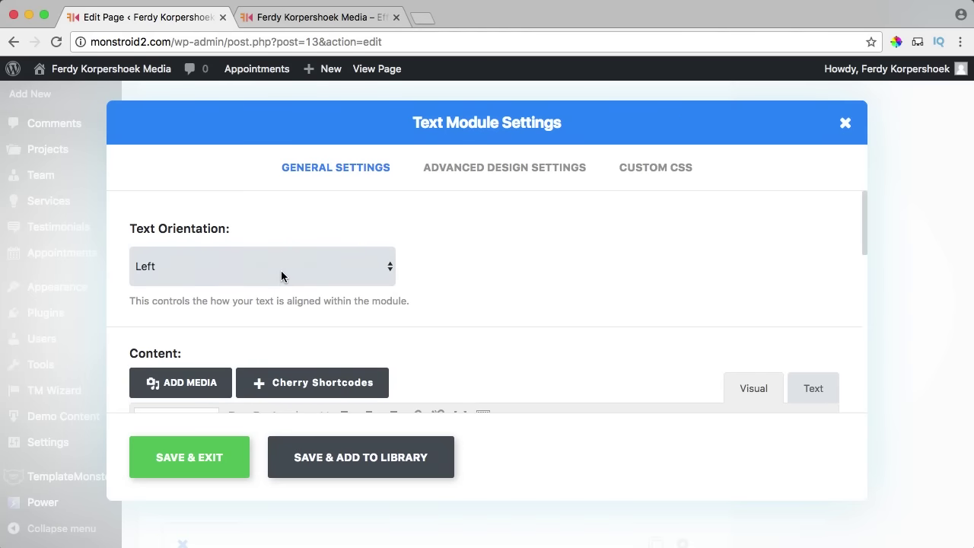
click(282, 275)
click(204, 279)
Format 'The Team' as Heading 3, save the module, and move it above the Team module.
scroll(468, 284, down, 1)
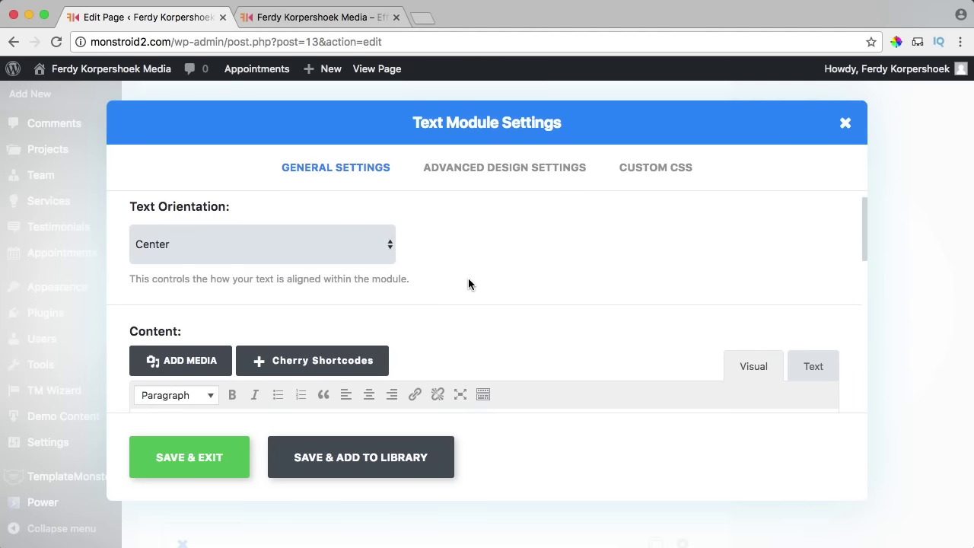
scroll(468, 284, down, 4)
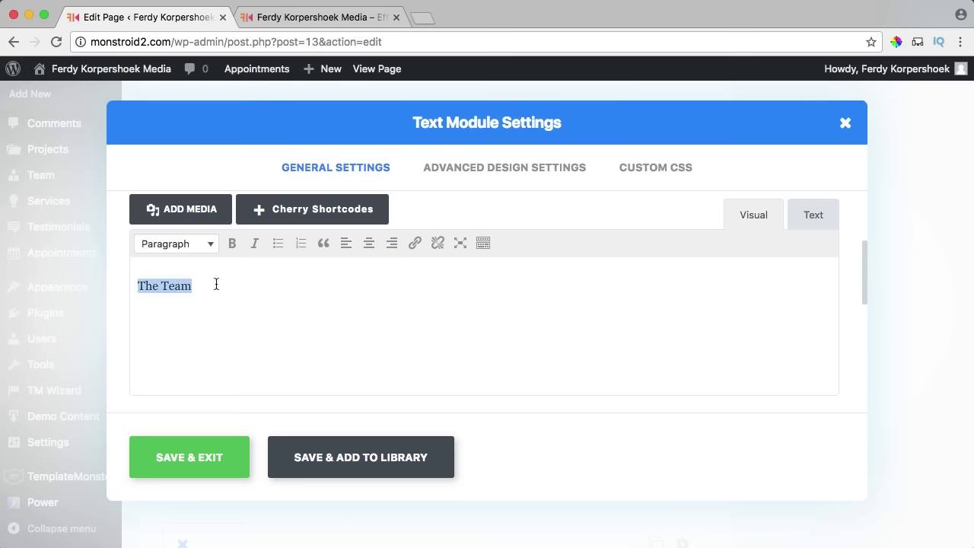
click(175, 243)
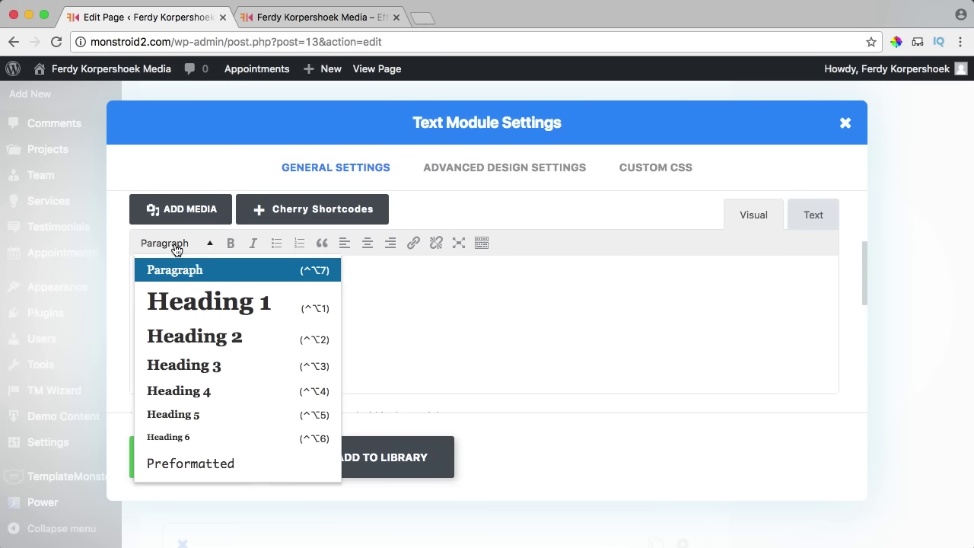
click(204, 372)
click(289, 333)
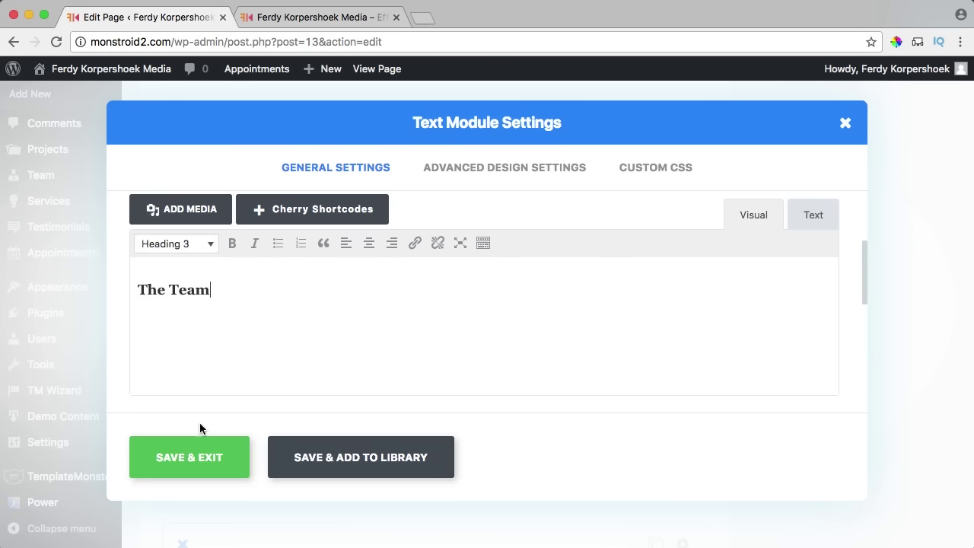
click(189, 457)
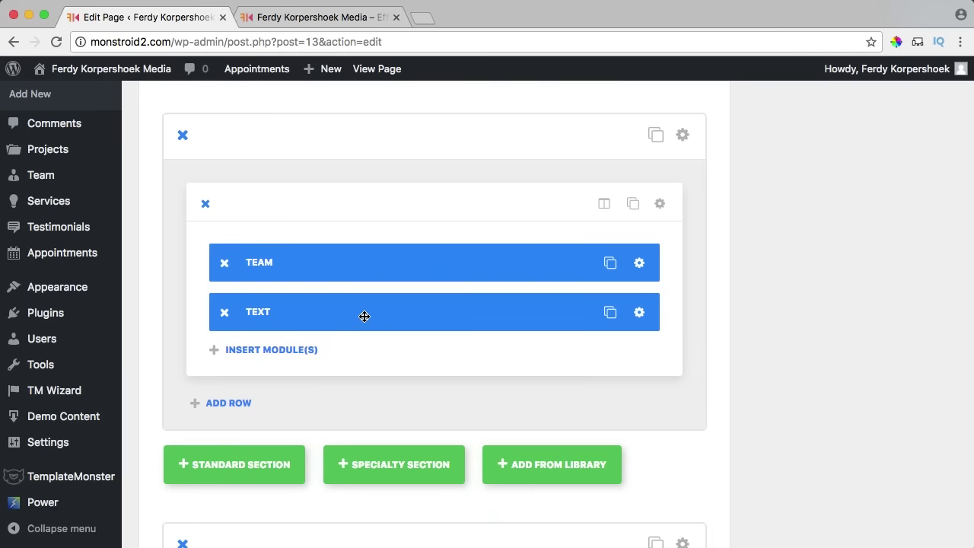
drag(366, 315, 366, 263)
scroll(844, 300, up, 10)
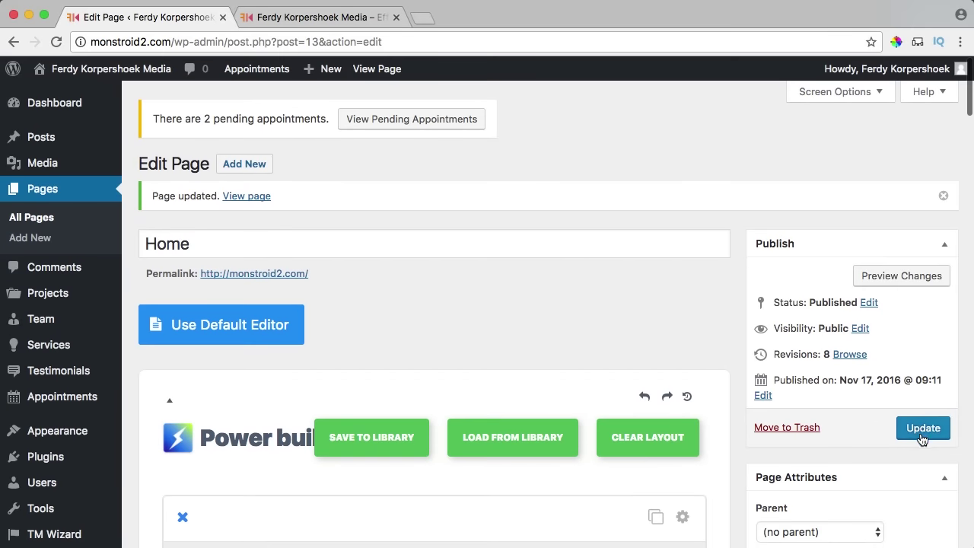
Update the Home page, confirm 'The Team' heading on the reloaded live site, then return to the admin.
click(917, 427)
click(276, 4)
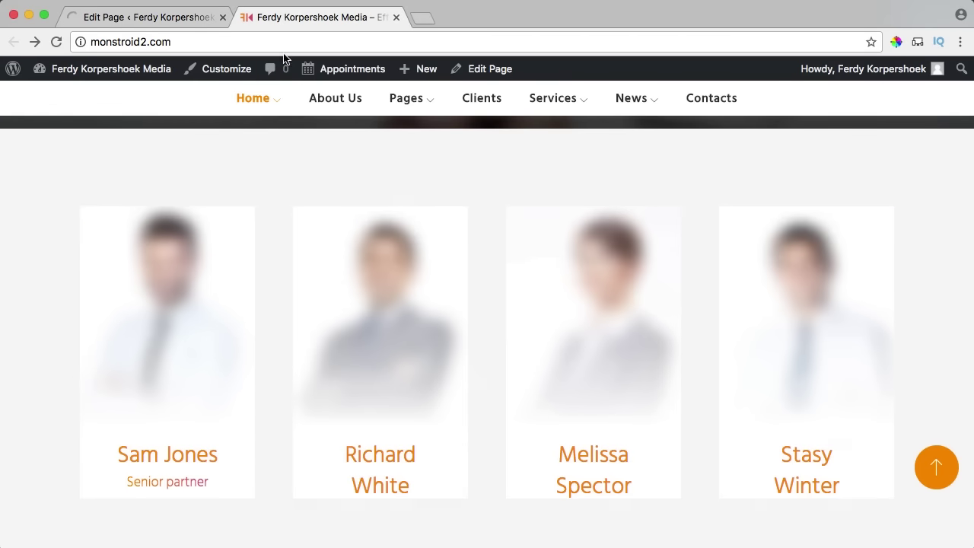
key(super+r)
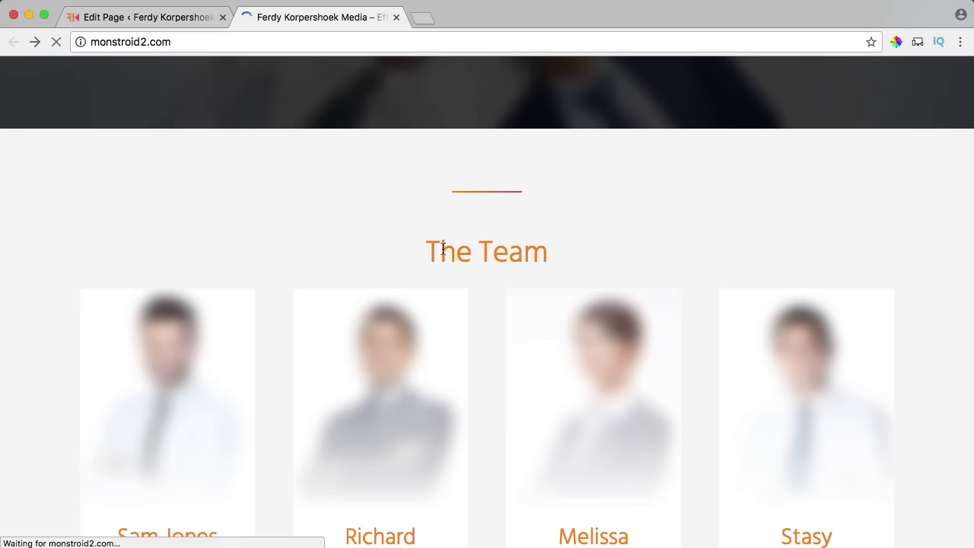
drag(443, 249, 583, 245)
scroll(475, 228, down, 5)
scroll(487, 232, up, 3)
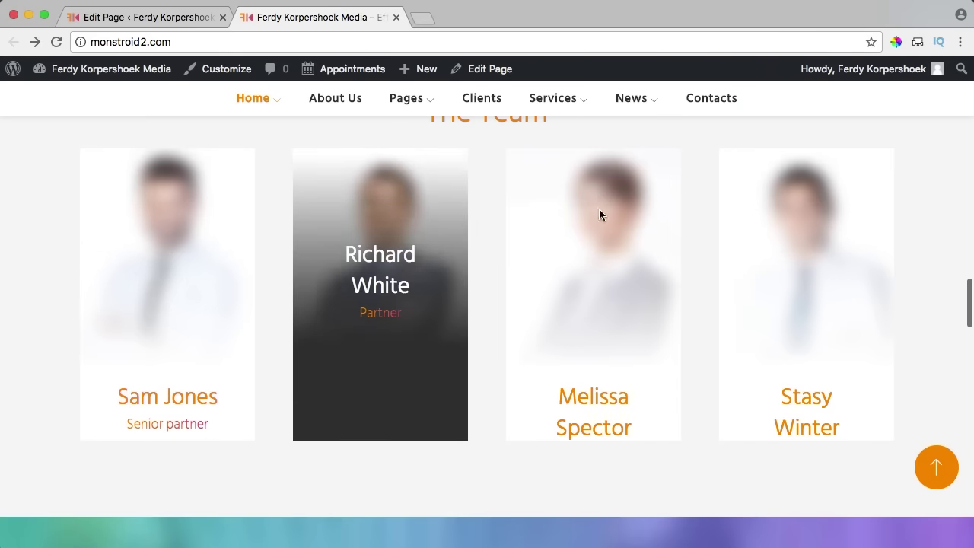
click(143, 17)
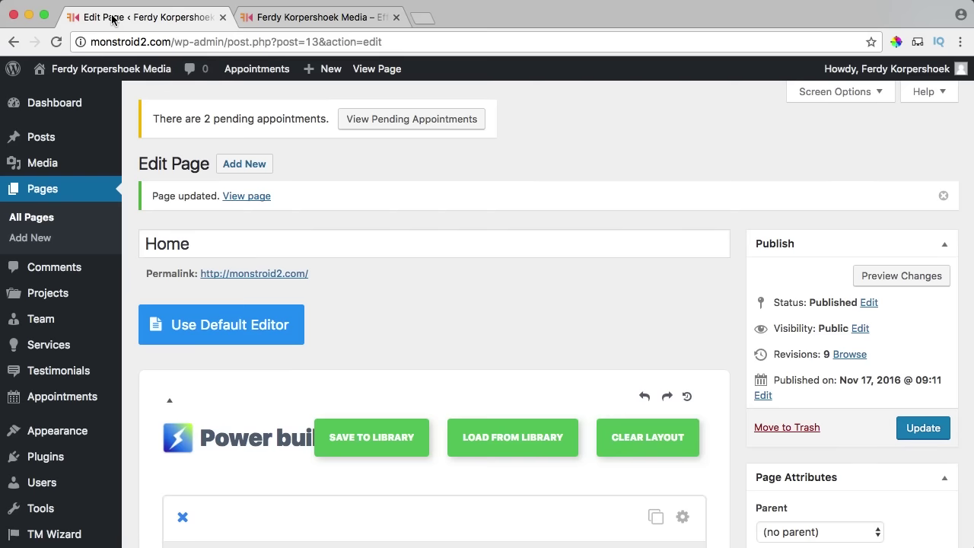
mouse_move(53, 333)
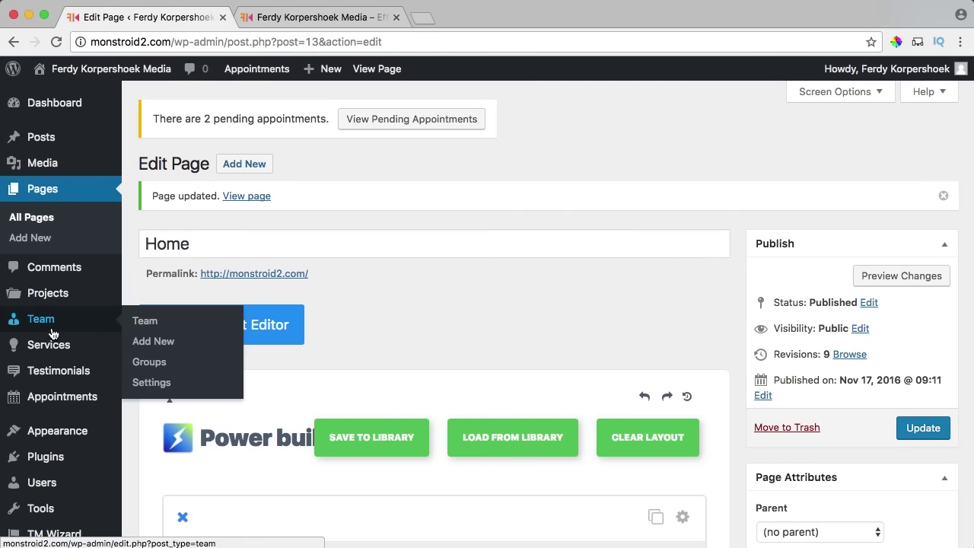
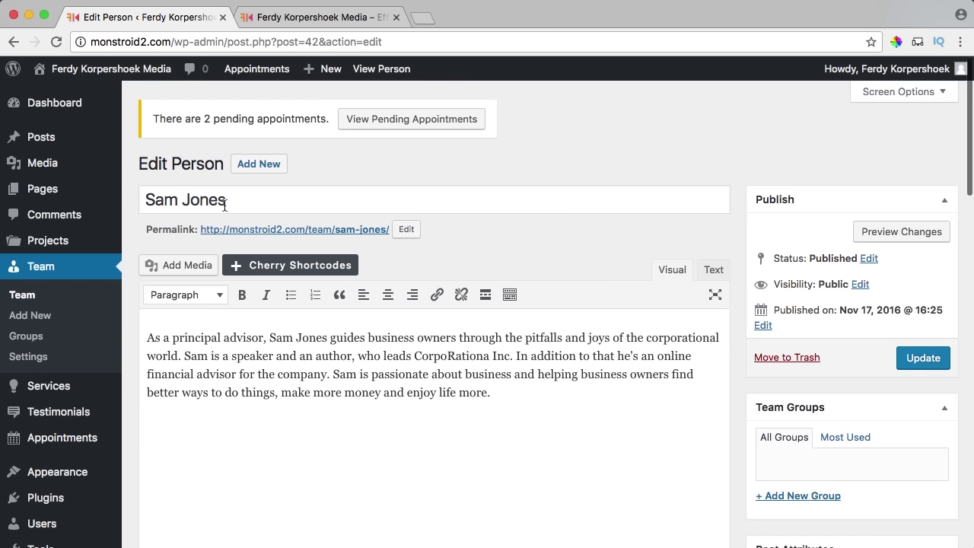
Retitle the team member with the new person's full name and make the permalink slug match.
drag(225, 206, 145, 203)
text(Pamela)
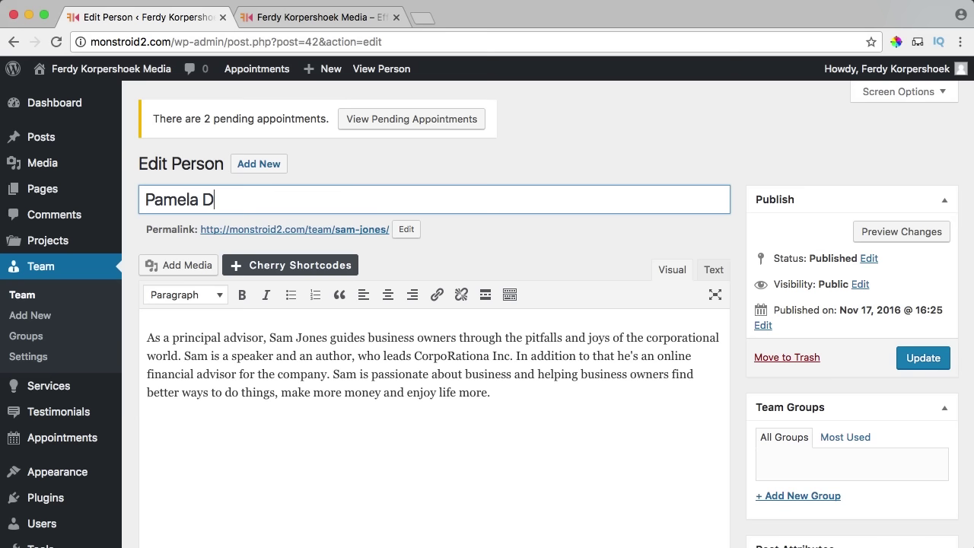
key(super+a)
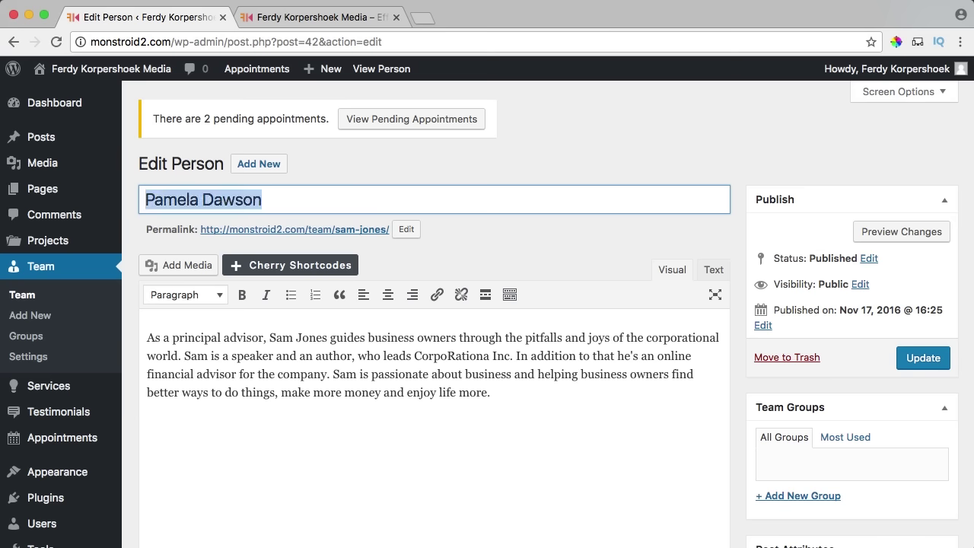
click(404, 234)
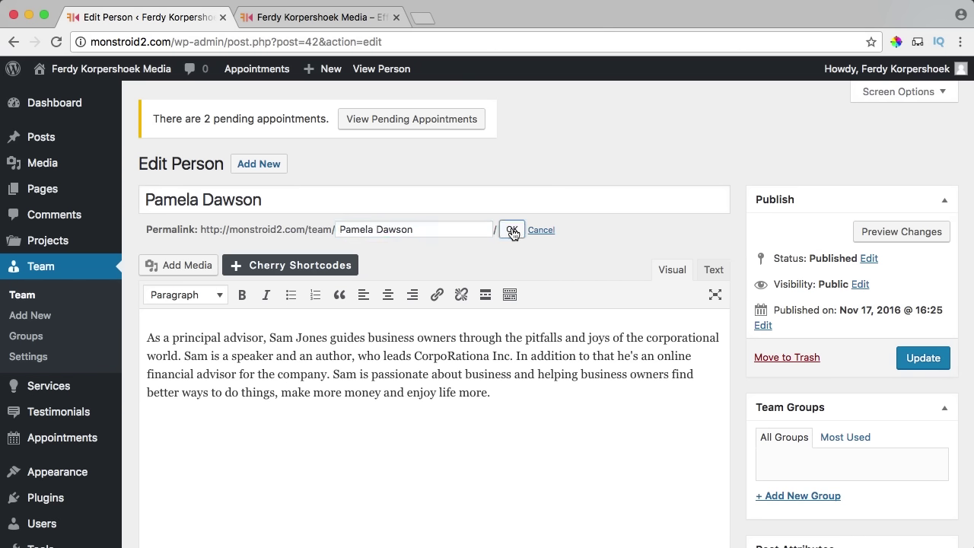
key(Return)
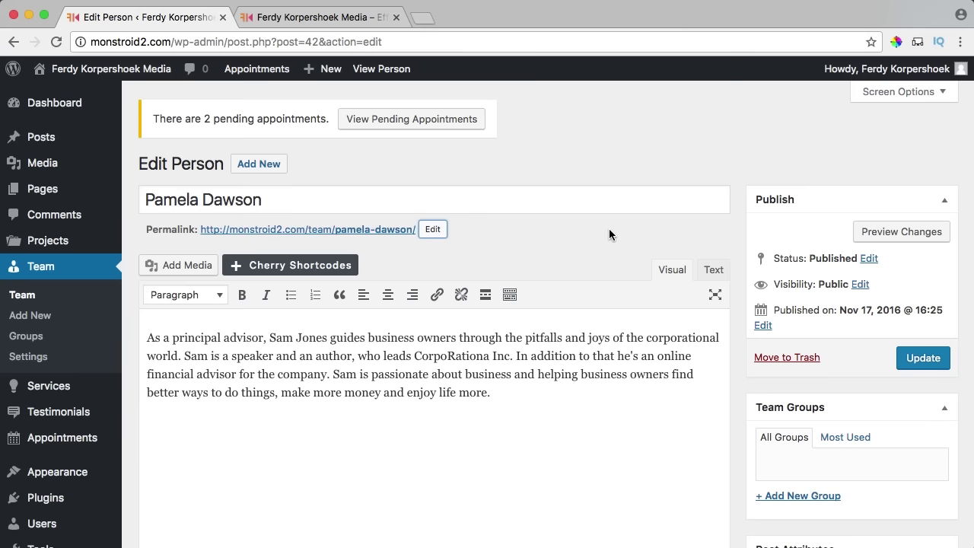
Replace the featured image with Teammember_01.jpg and update the team member entry.
scroll(707, 266, down, 12)
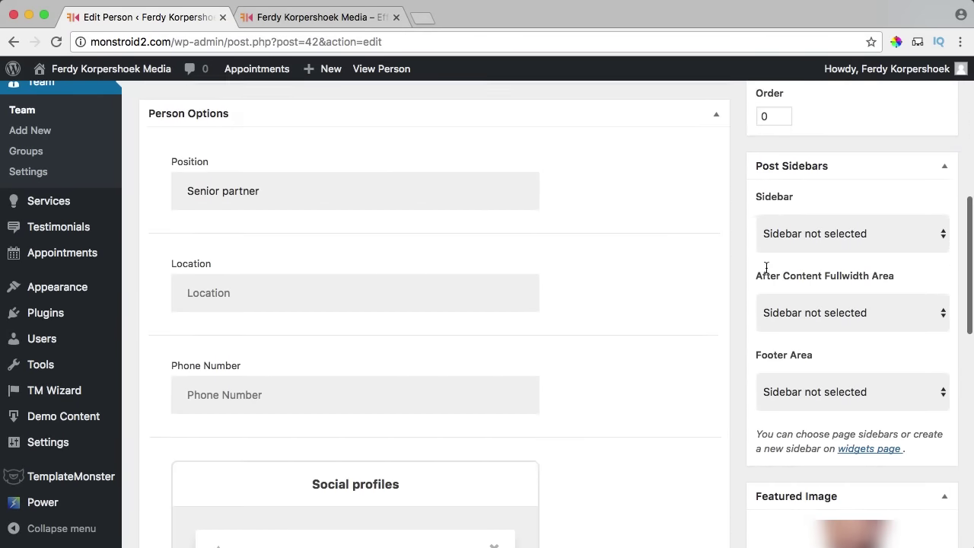
scroll(766, 268, down, 1)
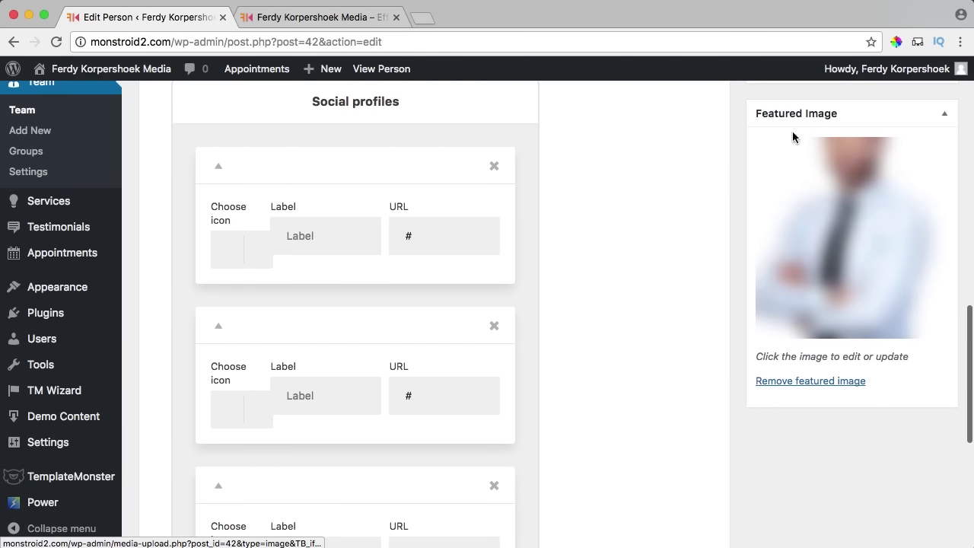
click(811, 384)
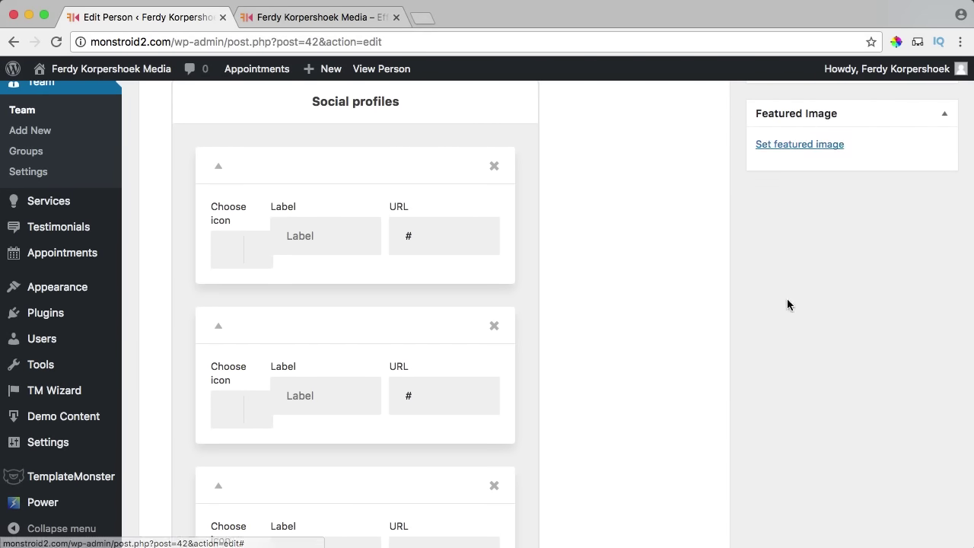
click(787, 149)
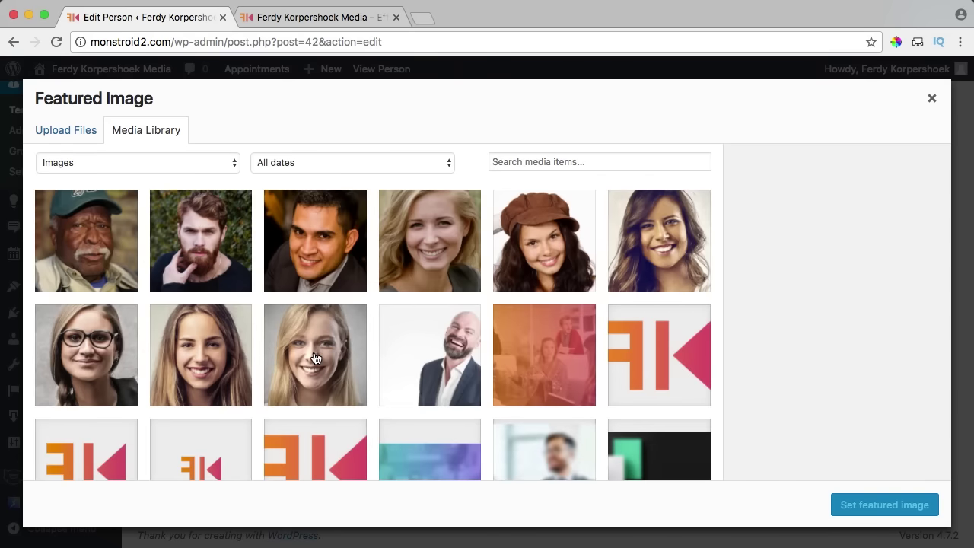
click(316, 359)
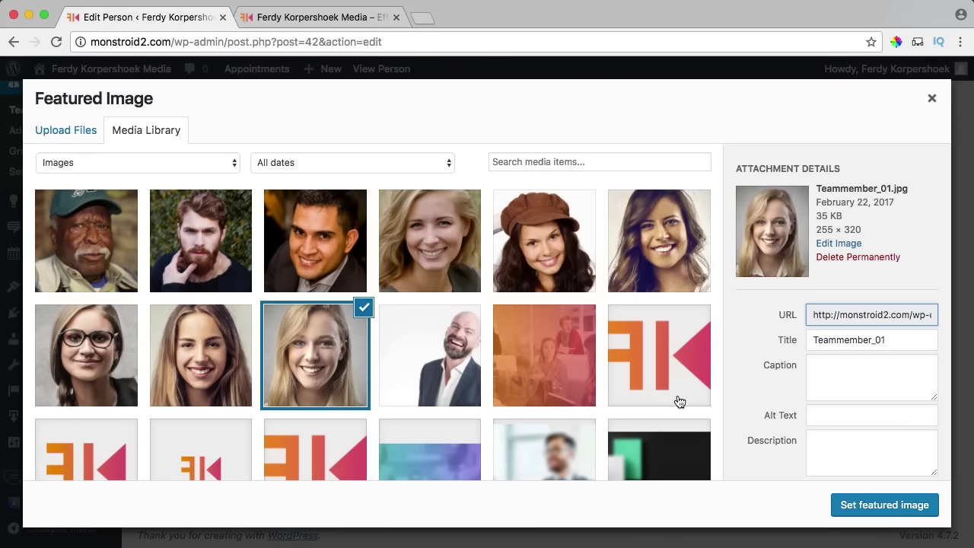
click(876, 510)
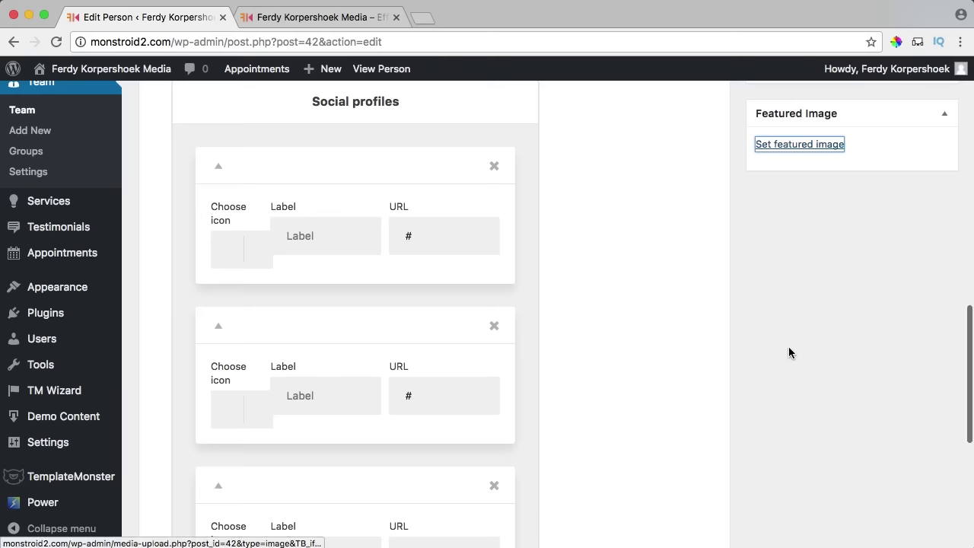
scroll(786, 339, up, 10)
click(920, 360)
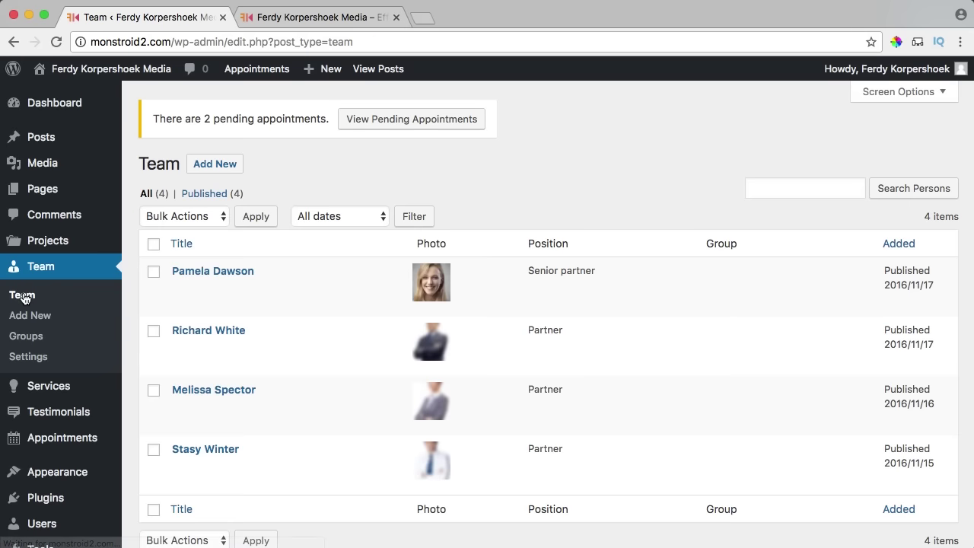
Close the extra site tab and open the other three team members' edit pages in new tabs.
click(396, 17)
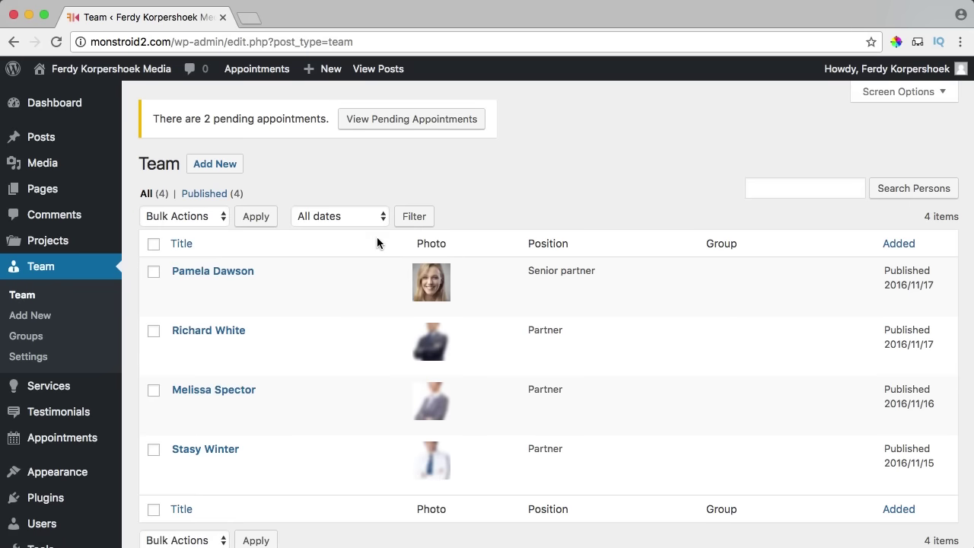
scroll(376, 243, down, 3)
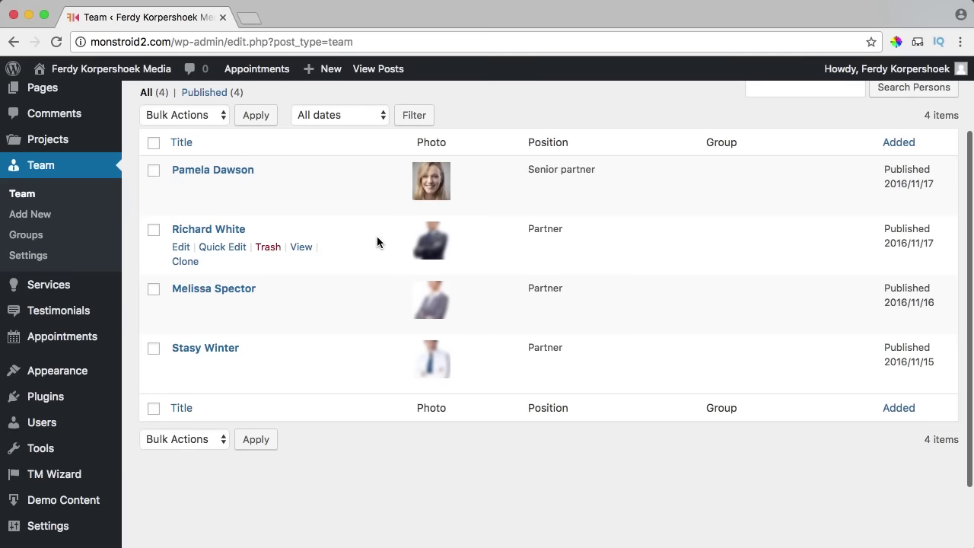
super+click(192, 228)
super+click(210, 291)
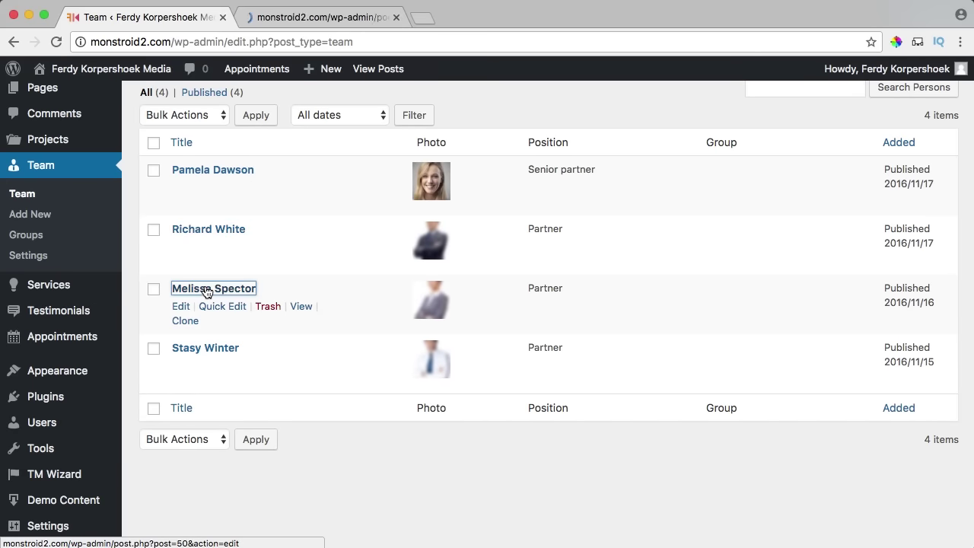
super+click(212, 353)
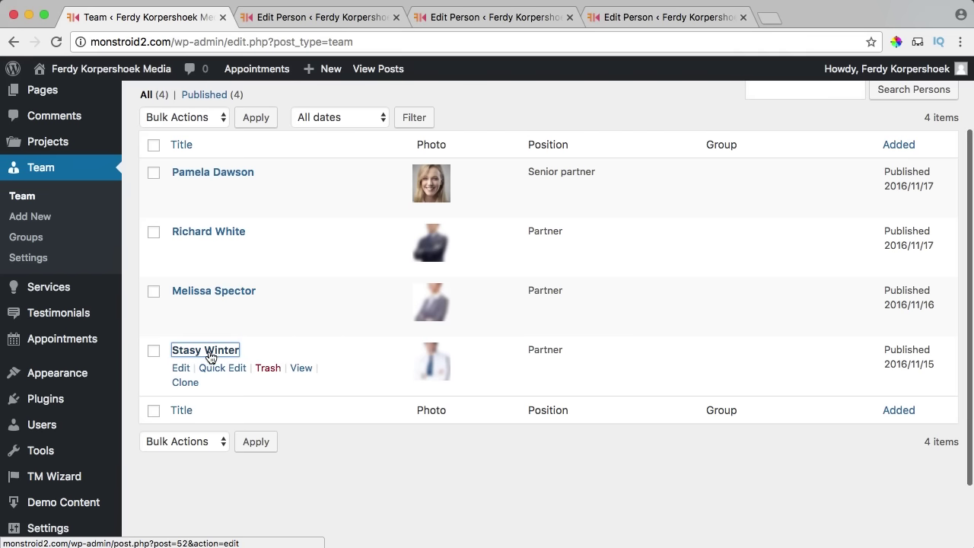
click(312, 17)
Review the three edit pages and remove the fourth member's current featured image.
click(474, 19)
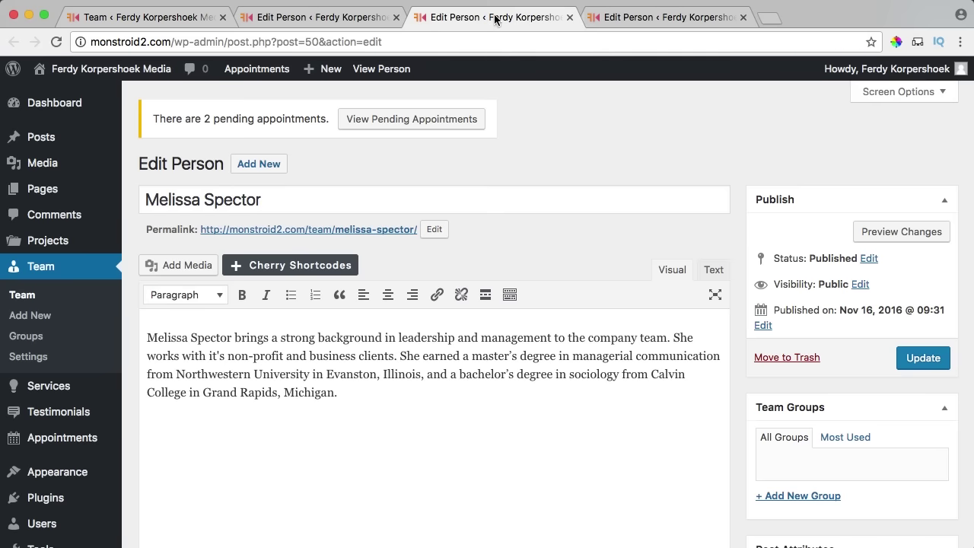
click(613, 18)
click(293, 22)
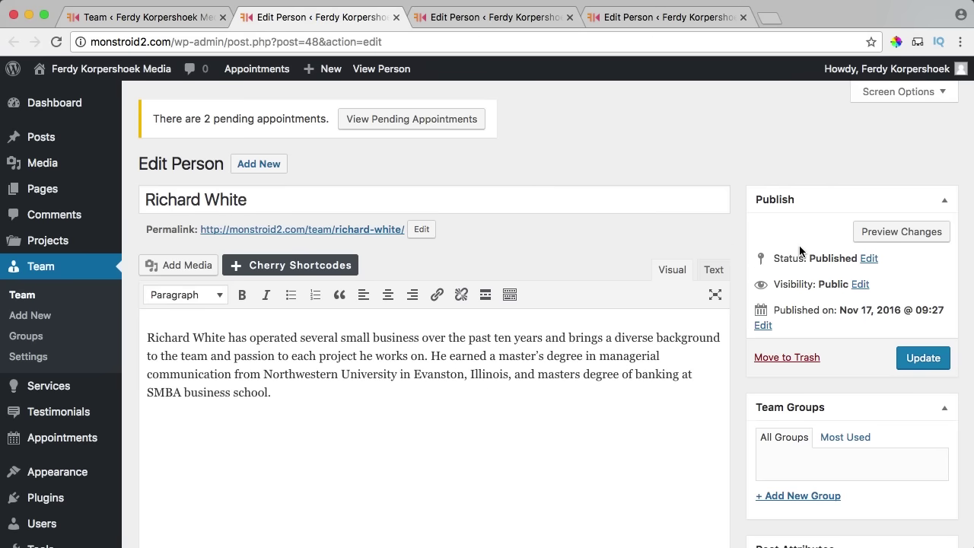
scroll(783, 247, down, 15)
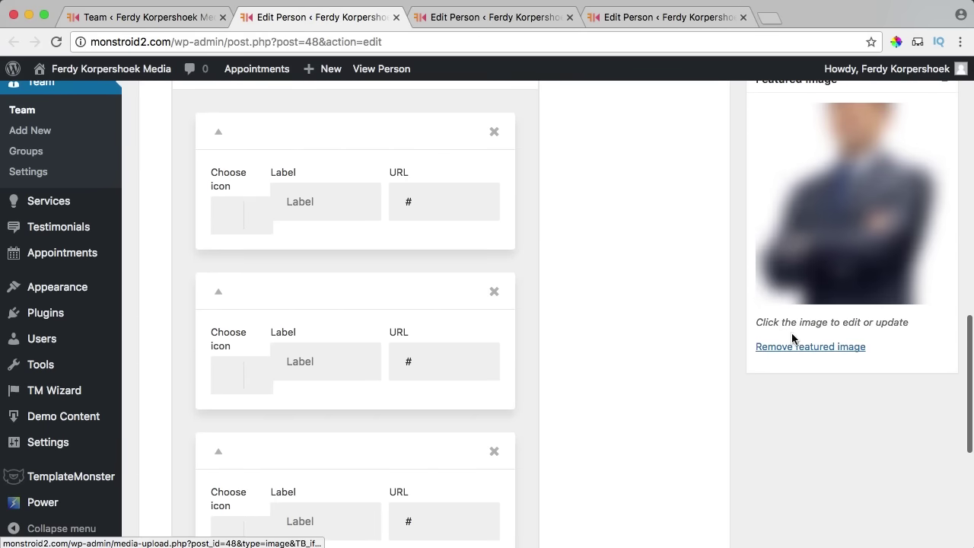
click(466, 20)
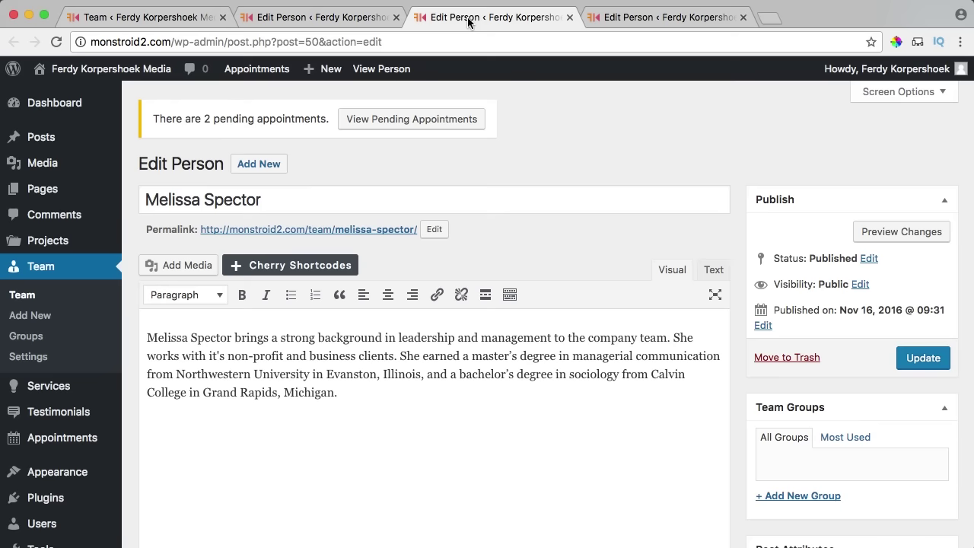
scroll(846, 233, down, 15)
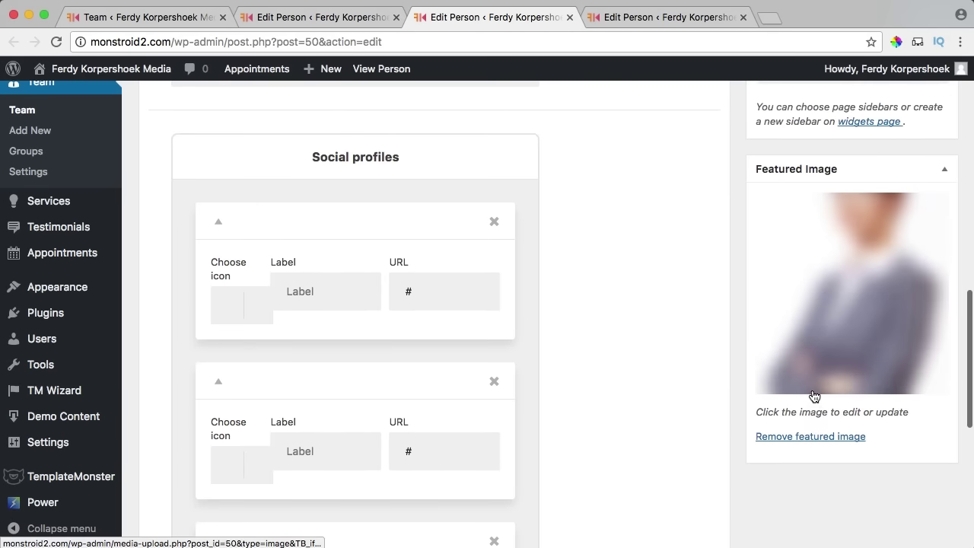
click(630, 17)
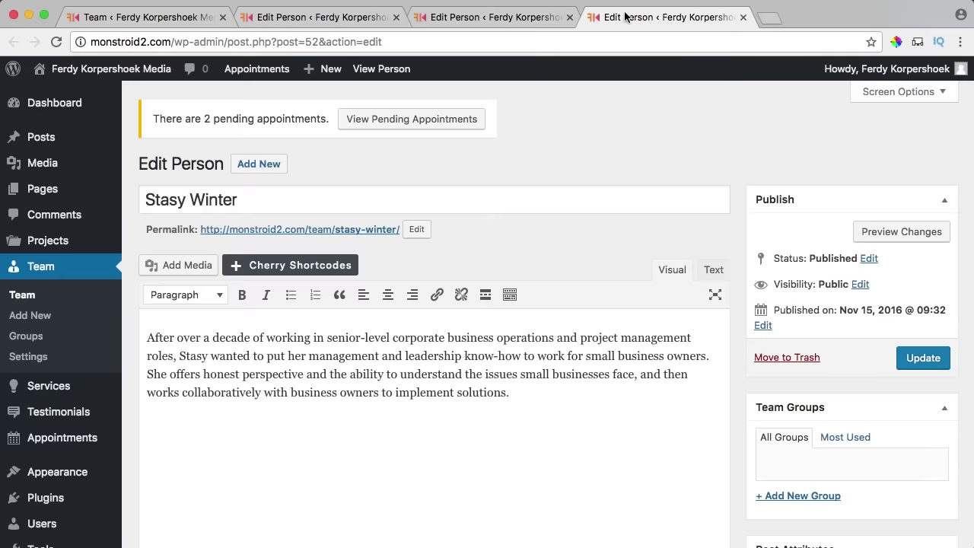
scroll(791, 208, down, 10)
scroll(794, 210, down, 5)
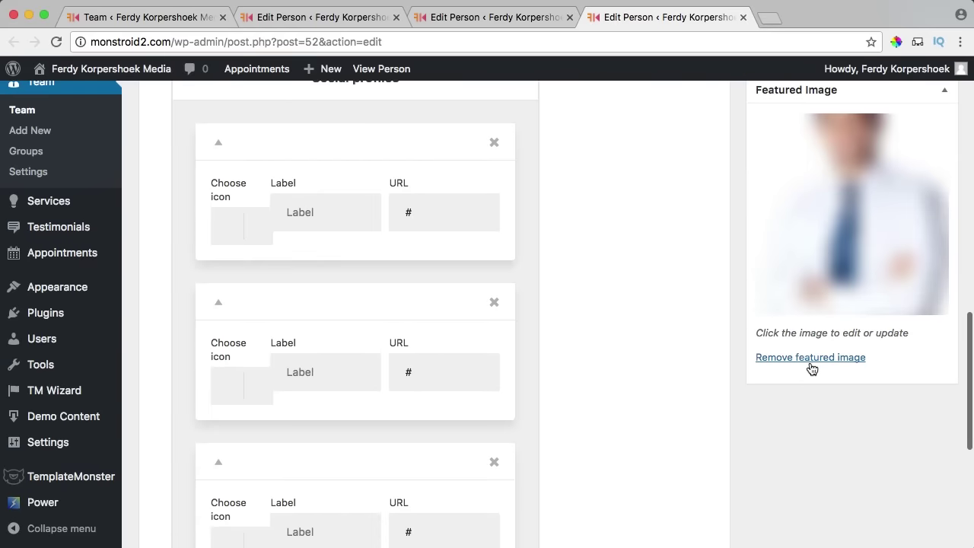
click(810, 357)
Set Teammember_02.jpg as the second team member's featured image.
click(282, 17)
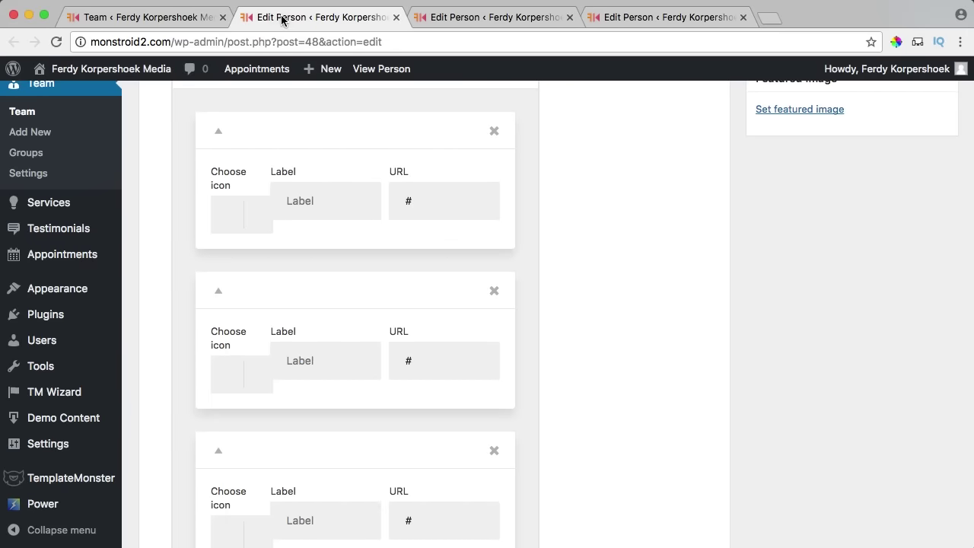
scroll(342, 180, up, 10)
scroll(342, 181, up, 3)
scroll(341, 178, down, 15)
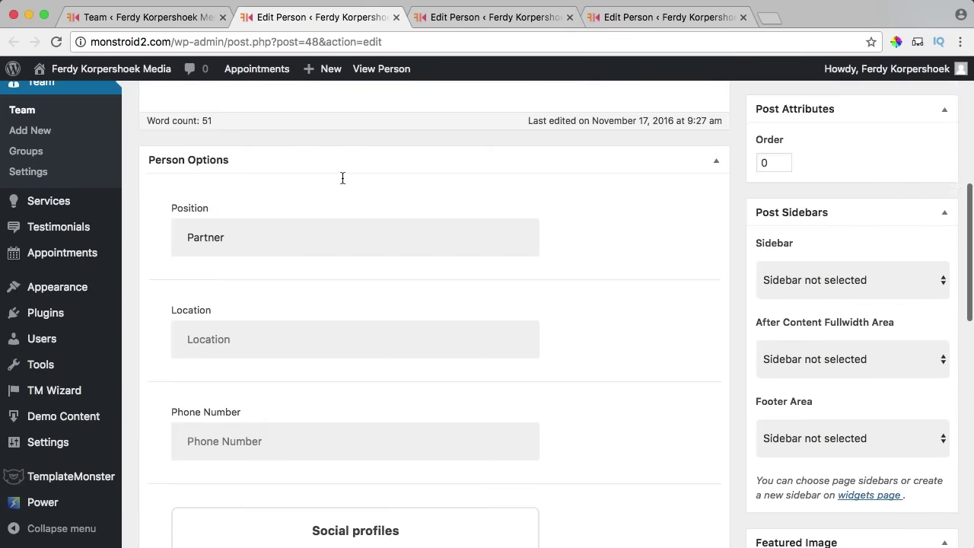
click(809, 281)
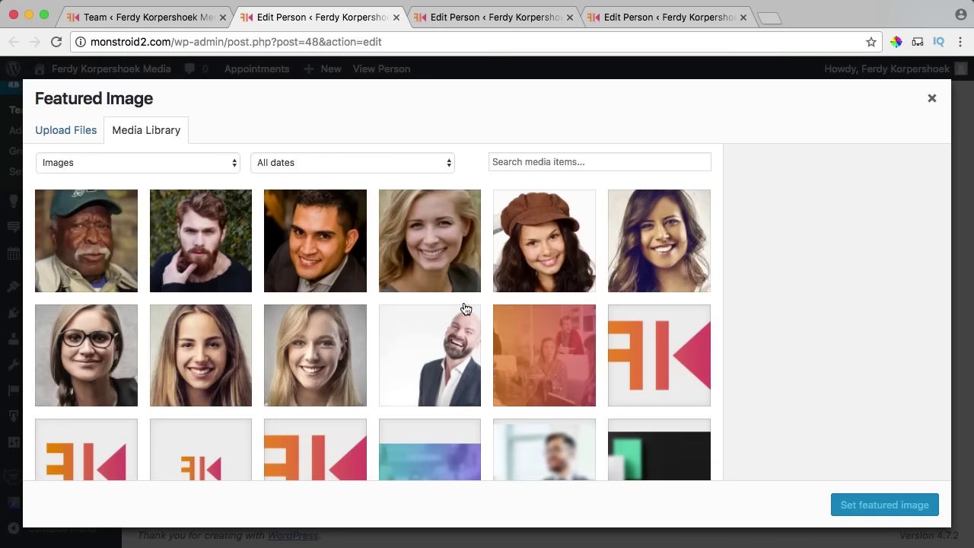
click(218, 365)
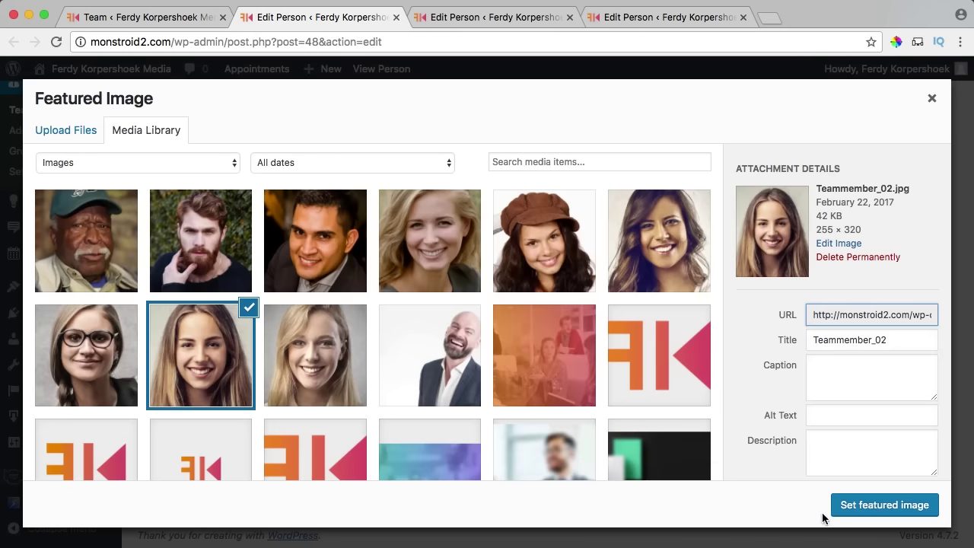
click(885, 505)
Set Teammember_03.jpg on the third member and a new portrait on the fourth.
click(504, 18)
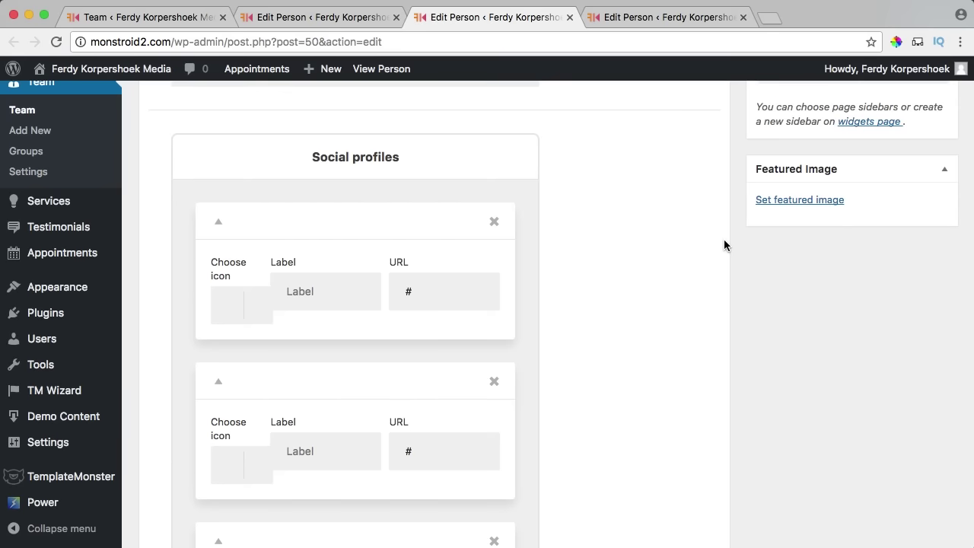
click(799, 200)
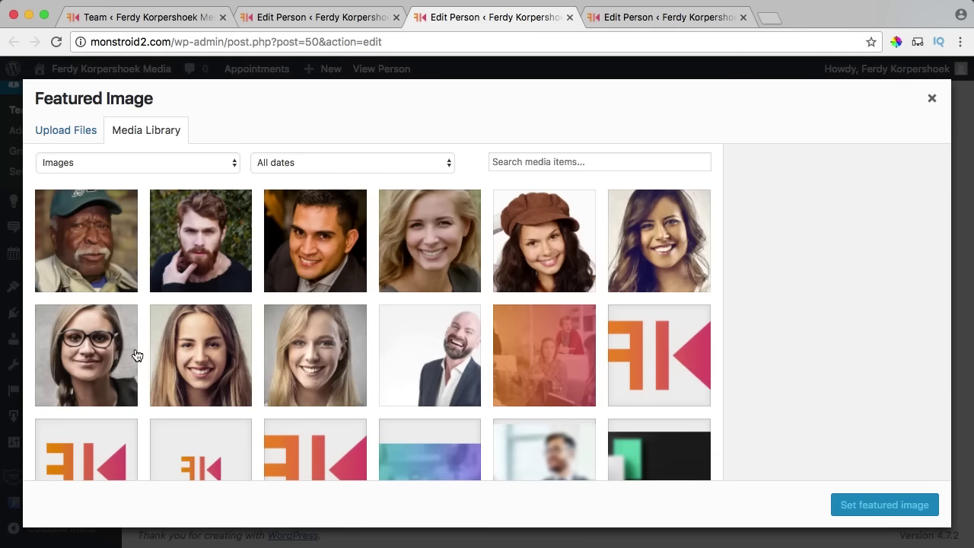
click(116, 353)
click(865, 505)
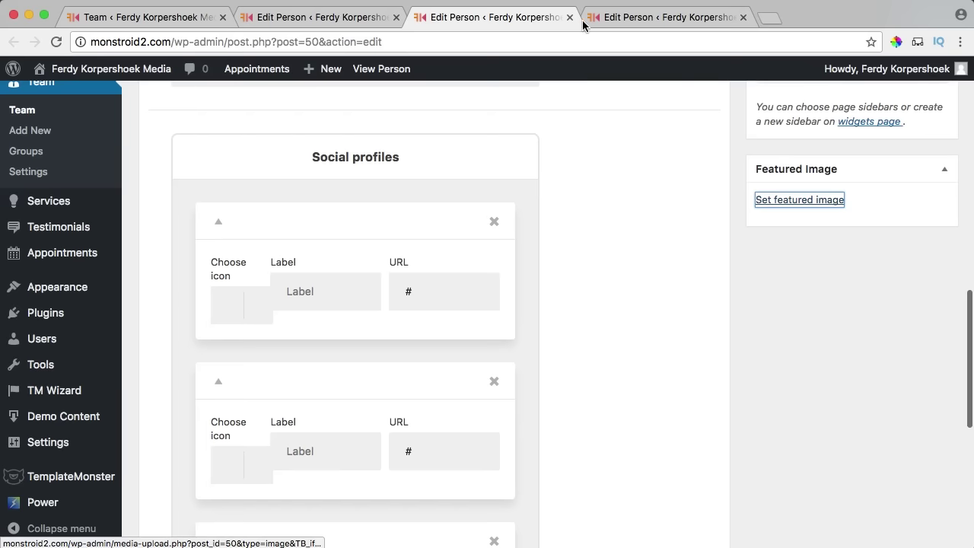
click(626, 18)
click(809, 121)
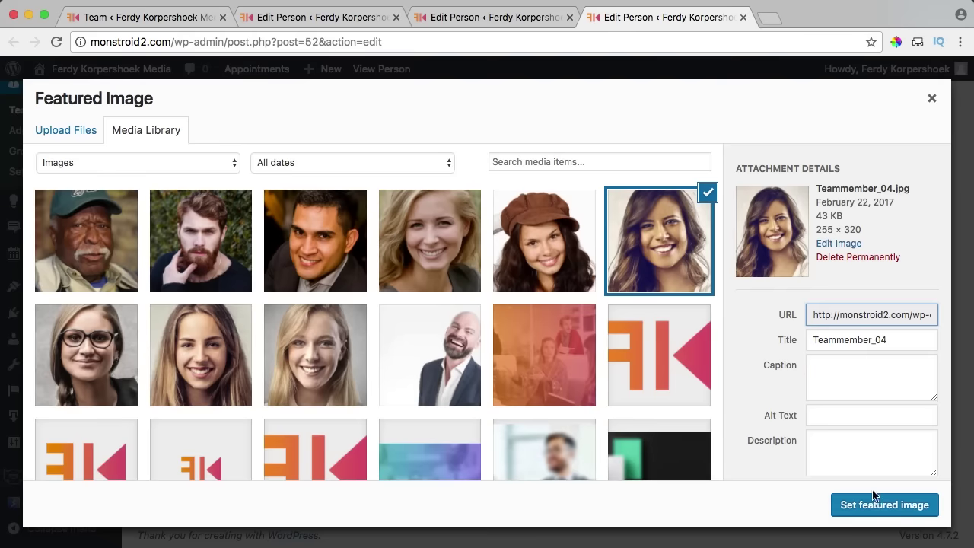
click(872, 504)
click(322, 20)
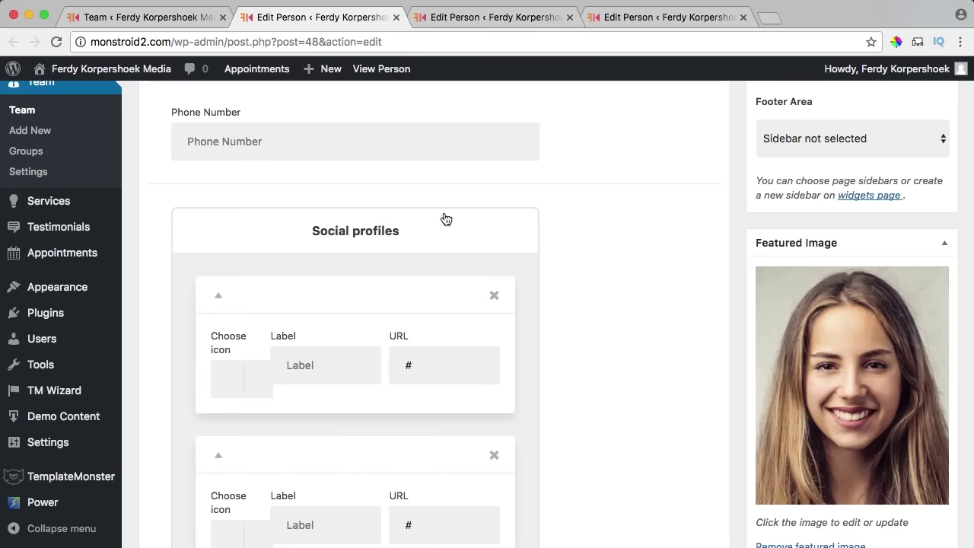
Retitle the second team member with another person's full name, match the slug, and update.
scroll(564, 217, up, 15)
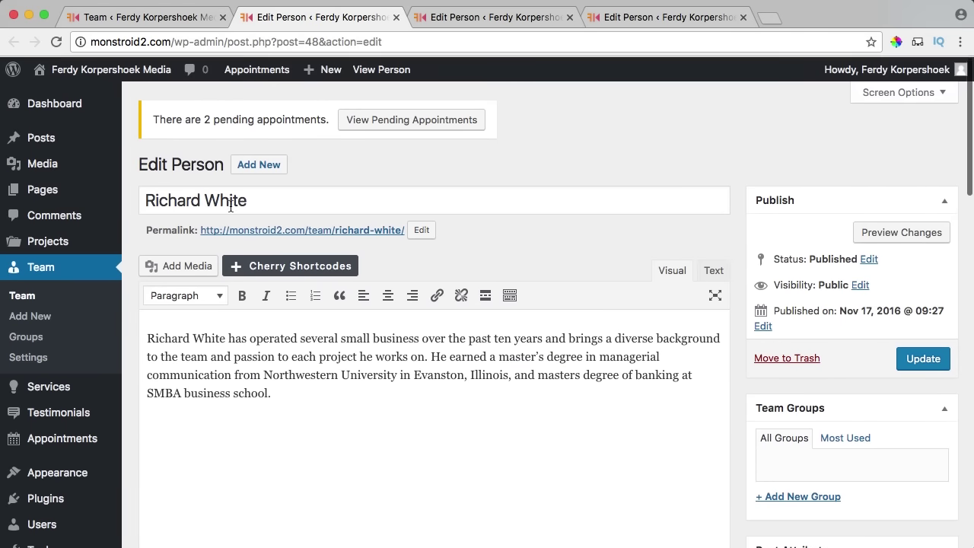
click(271, 197)
key(super+a)
click(311, 197)
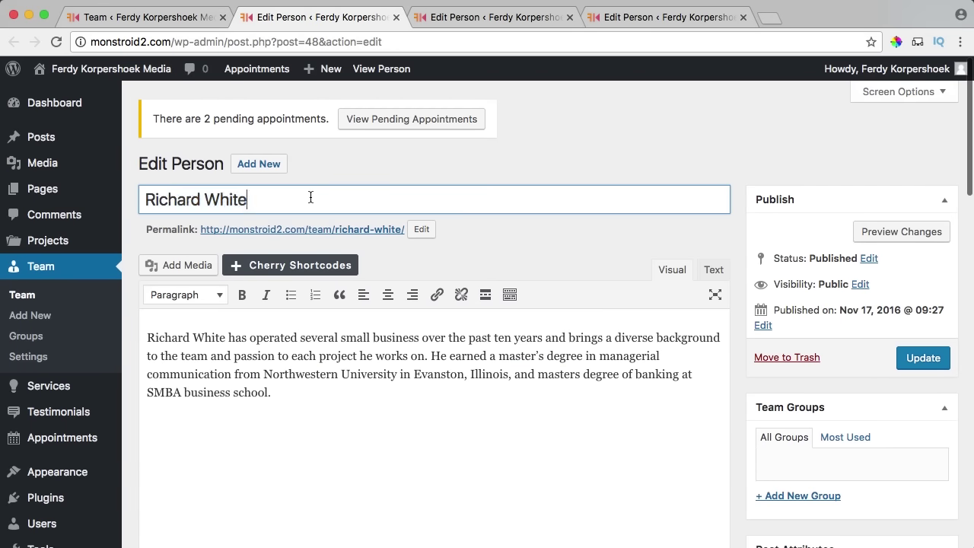
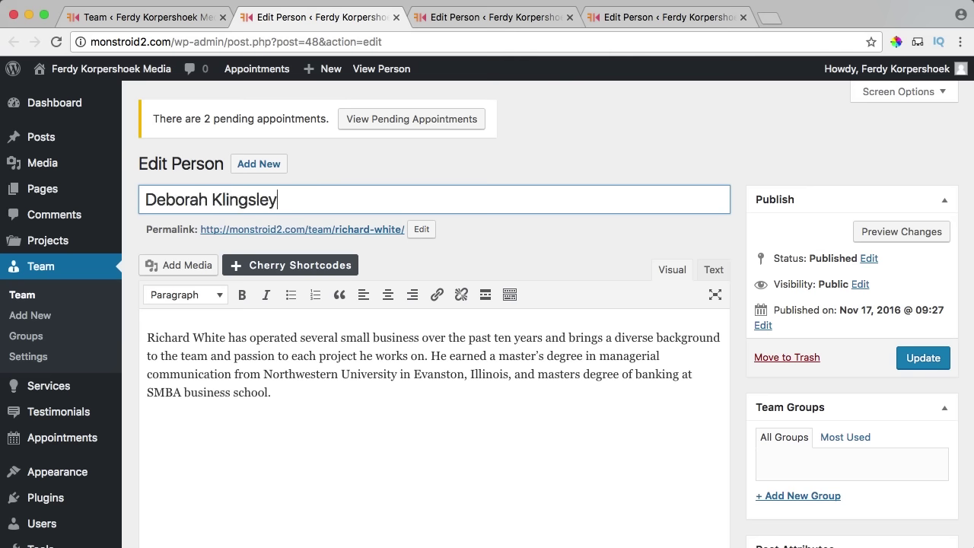
key(super+a)
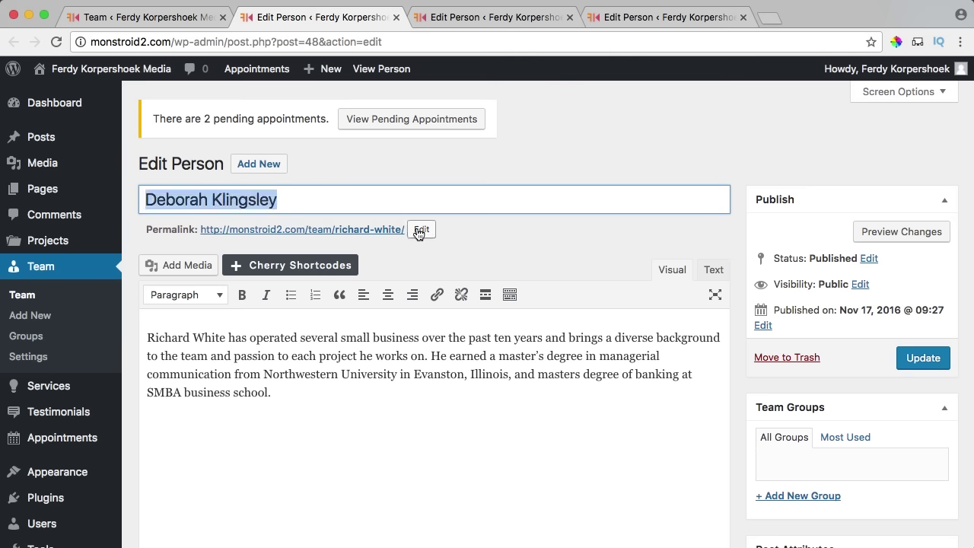
click(420, 230)
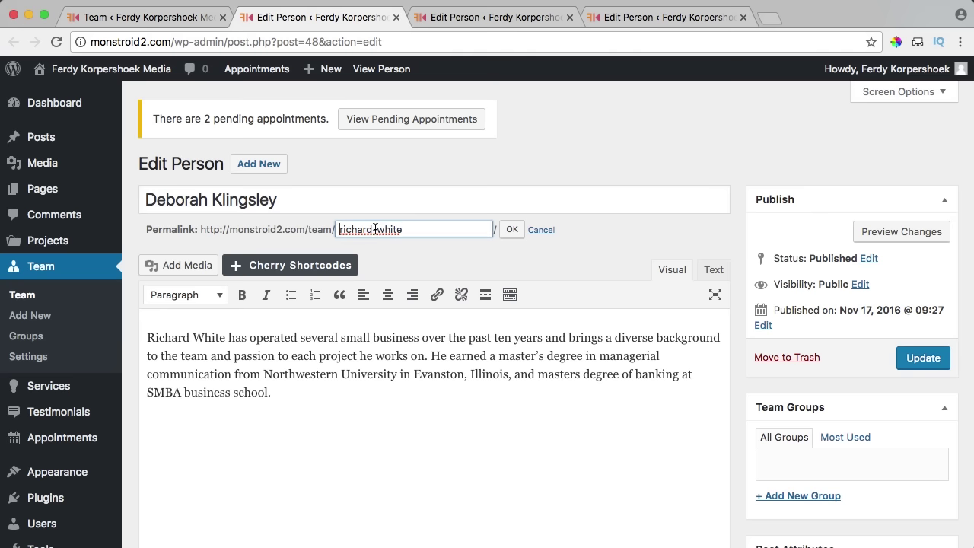
click(512, 230)
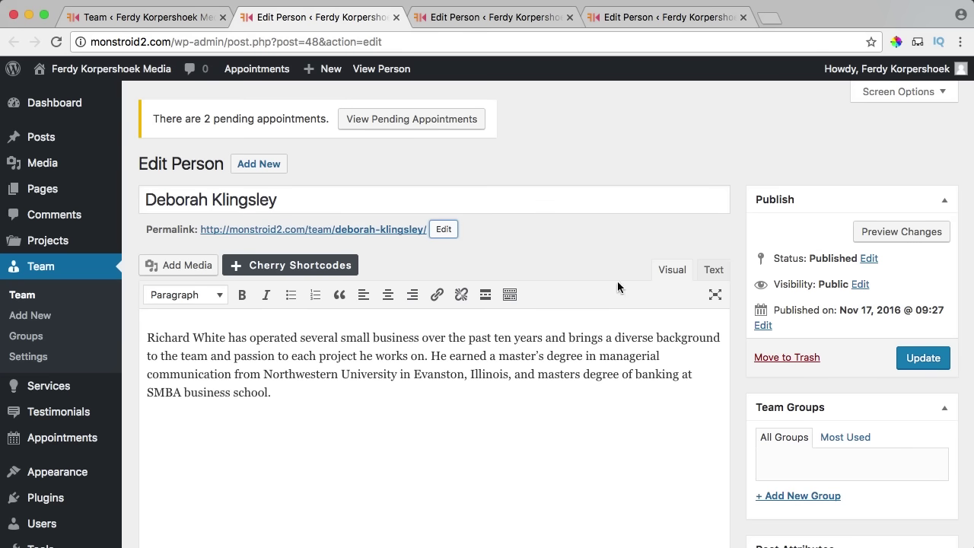
click(923, 359)
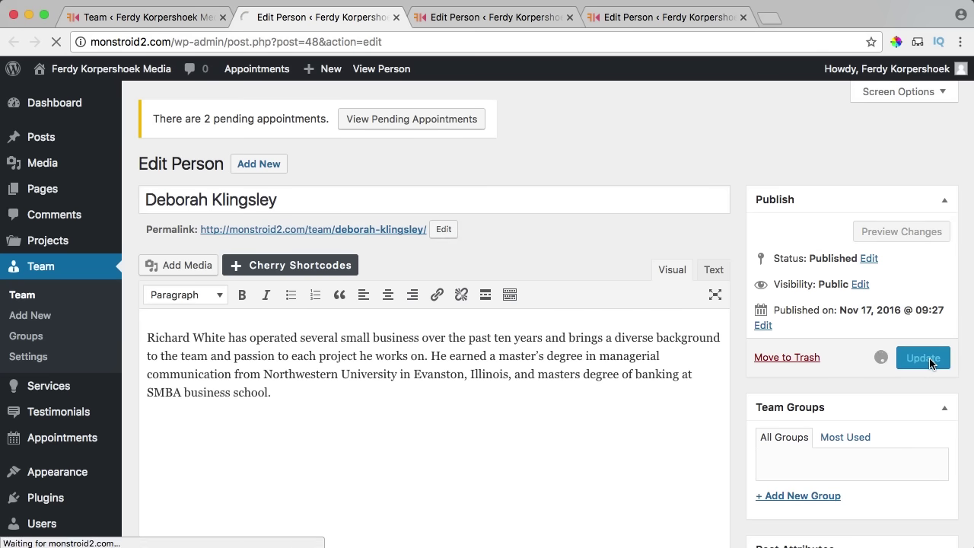
Update the remaining two team member entries in their edit tabs.
key(ctrl+Tab)
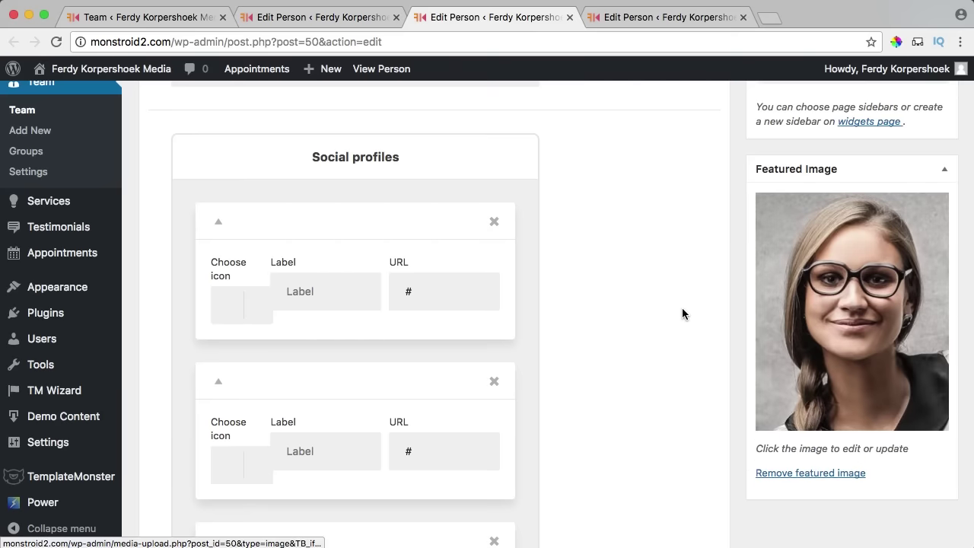
scroll(681, 314, up, 15)
click(923, 358)
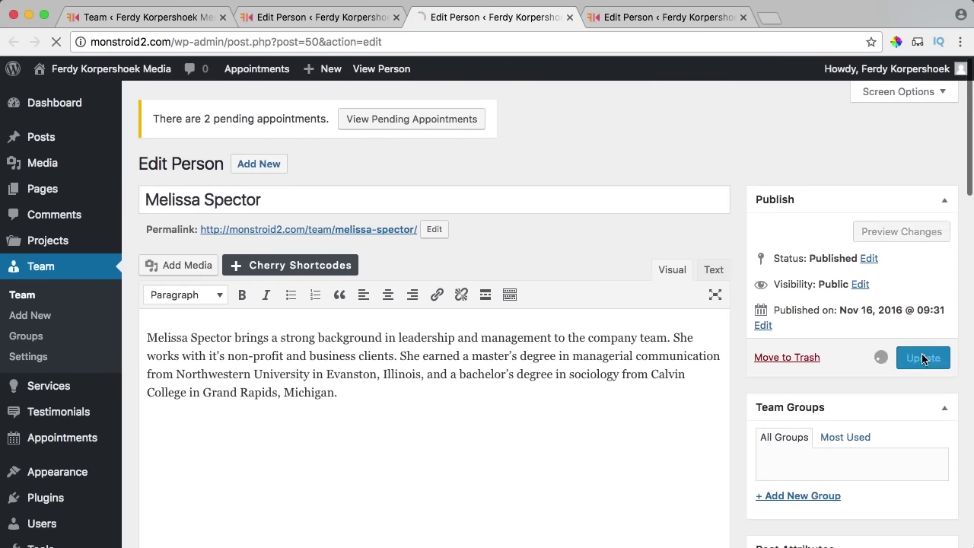
key(ctrl+Tab)
scroll(901, 352, up, 15)
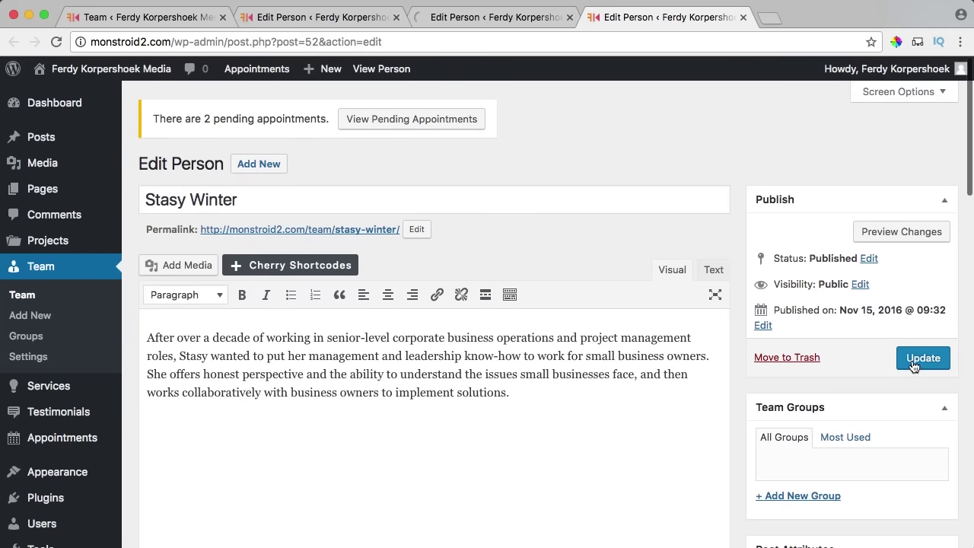
click(914, 361)
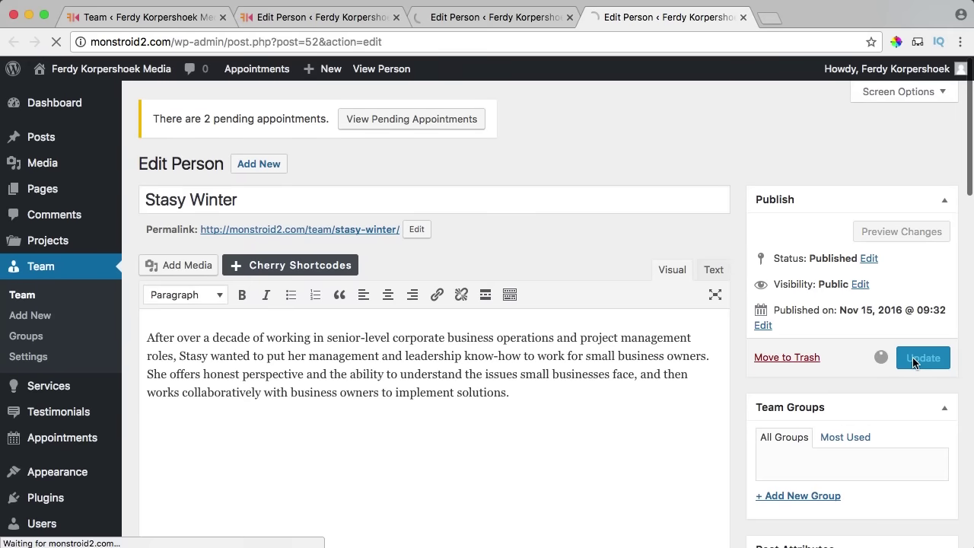
Visit the live site's front page from the Team list and close an edit tab.
click(145, 17)
click(107, 68)
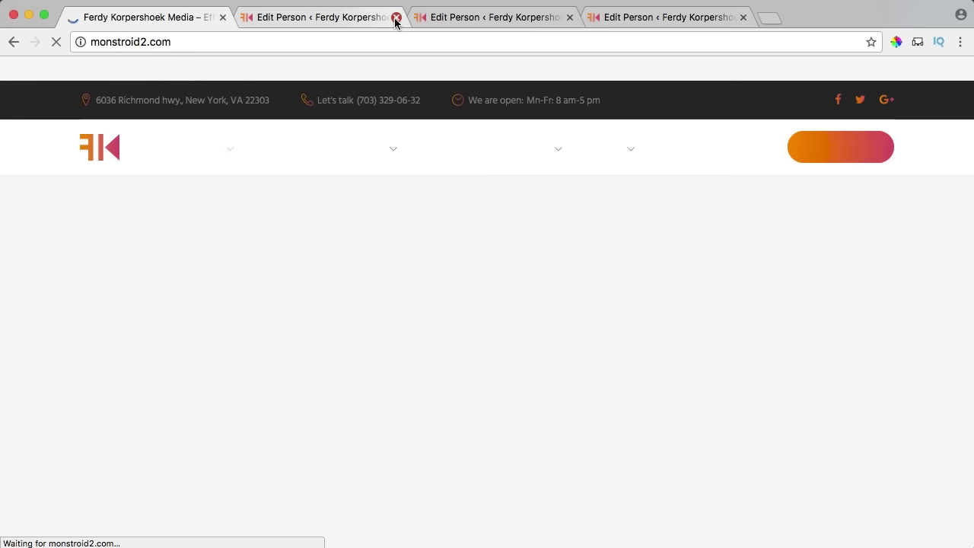
click(395, 17)
Close the leftover edit tabs, check the four new portraits in The Team section, then edit the home page.
click(395, 17)
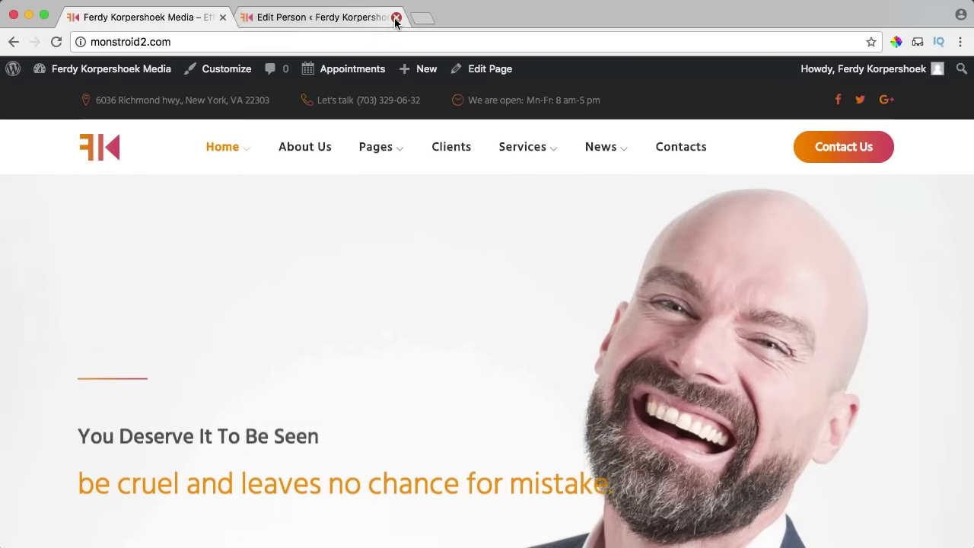
click(394, 16)
scroll(479, 221, down, 3)
scroll(486, 231, down, 15)
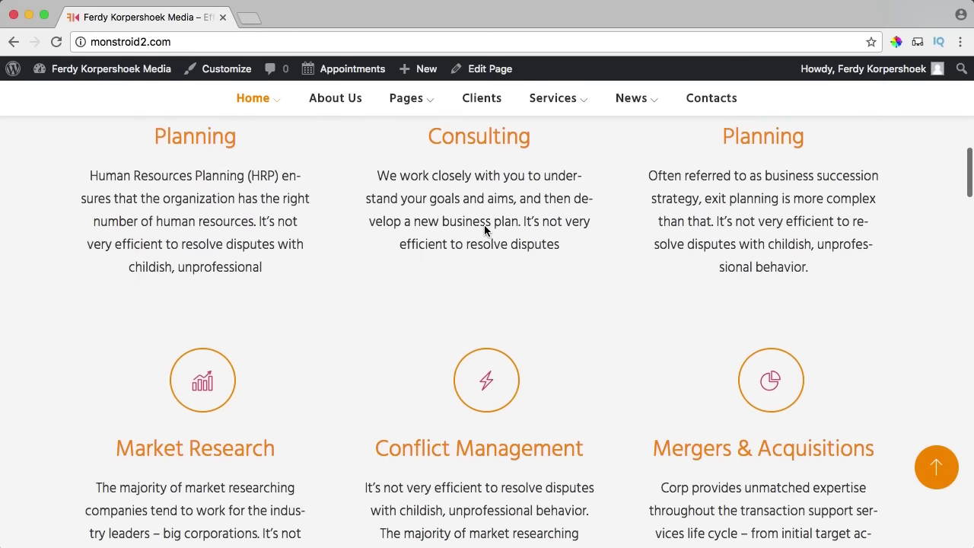
scroll(487, 231, down, 10)
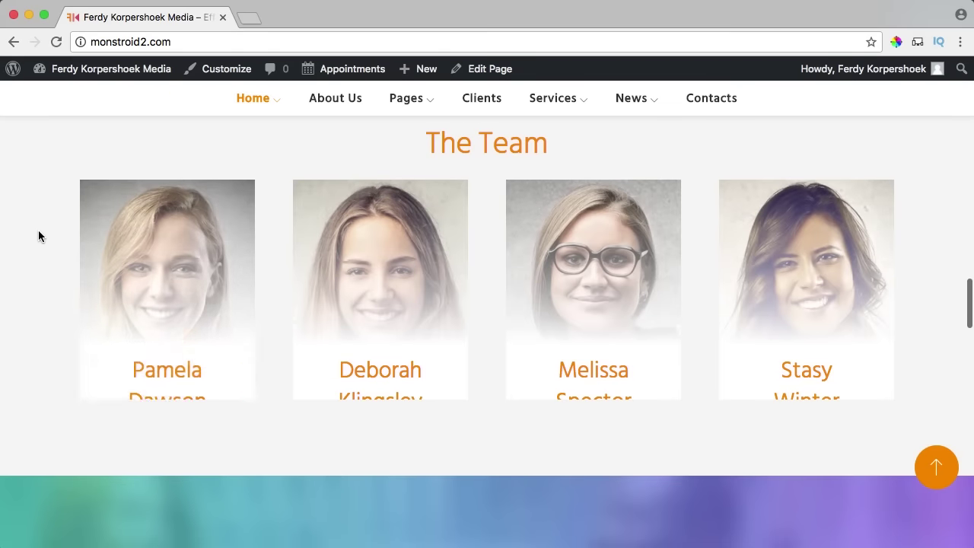
scroll(266, 183, down, 3)
scroll(281, 192, up, 2)
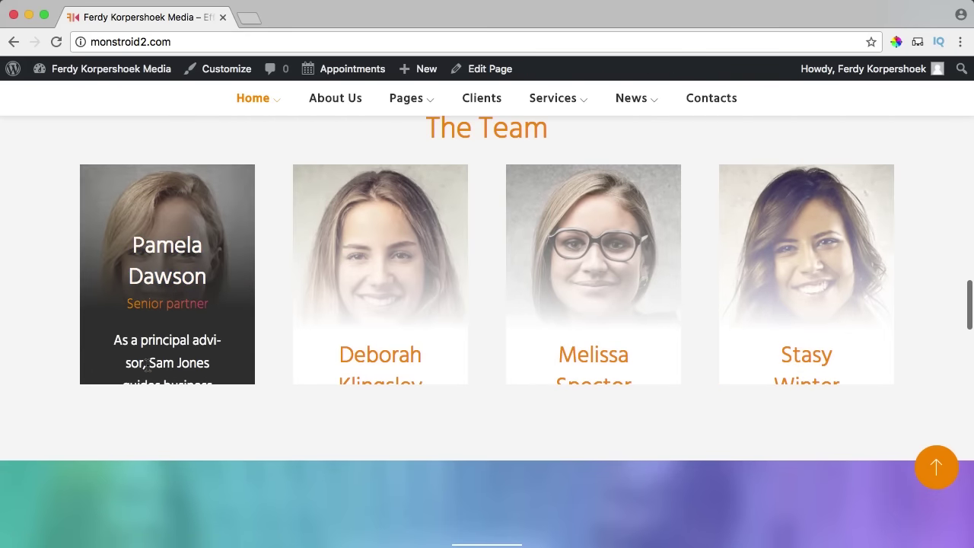
drag(150, 361, 190, 401)
click(271, 339)
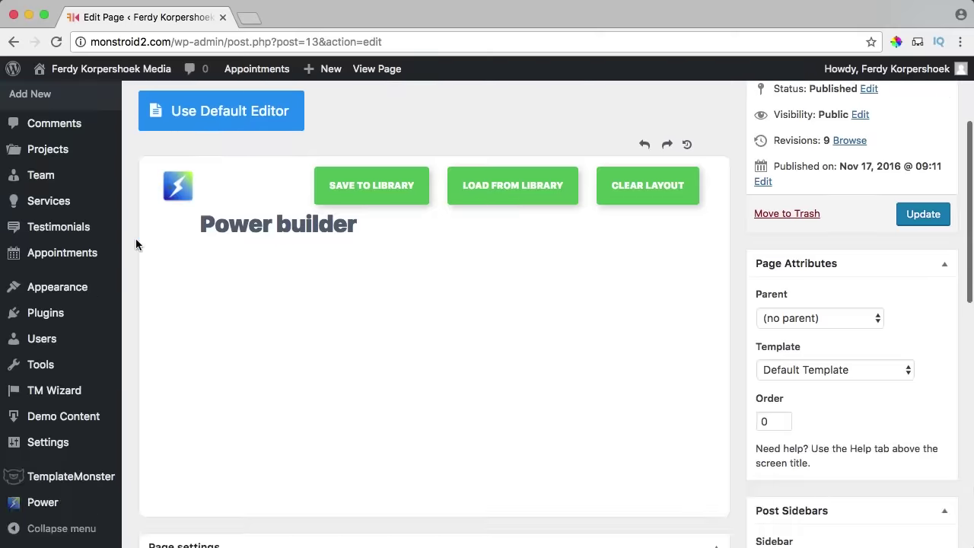
In the Team module's settings, change the number of columns.
scroll(136, 238, down, 10)
scroll(135, 243, down, 10)
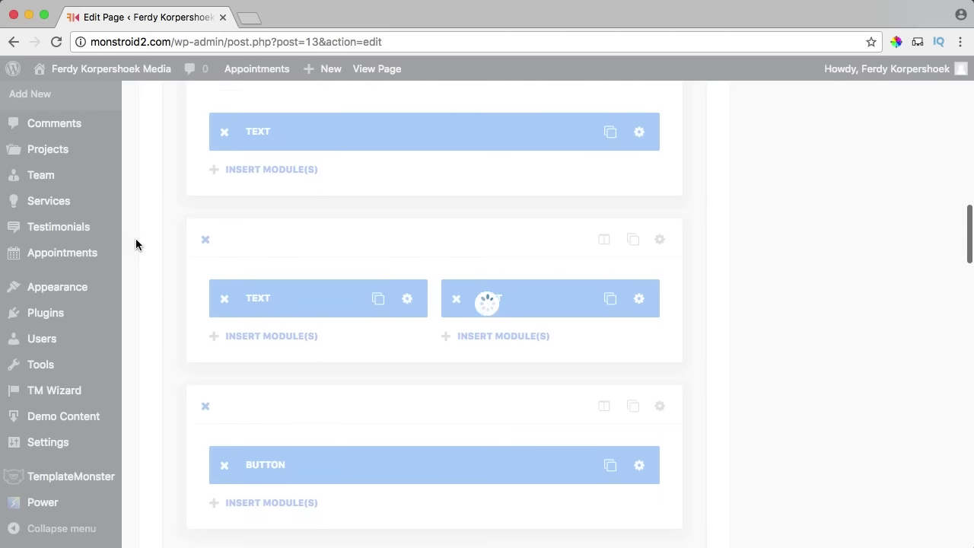
scroll(136, 242, down, 8)
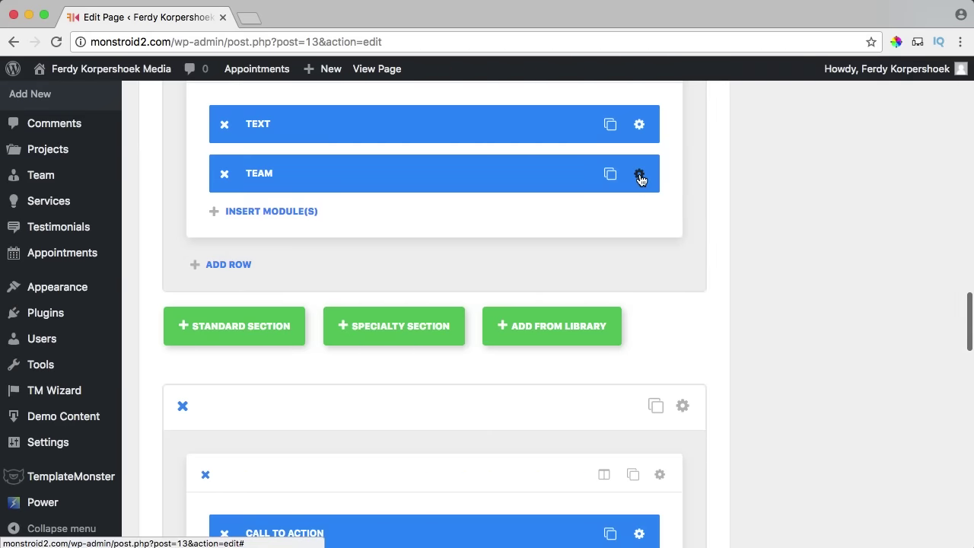
click(639, 175)
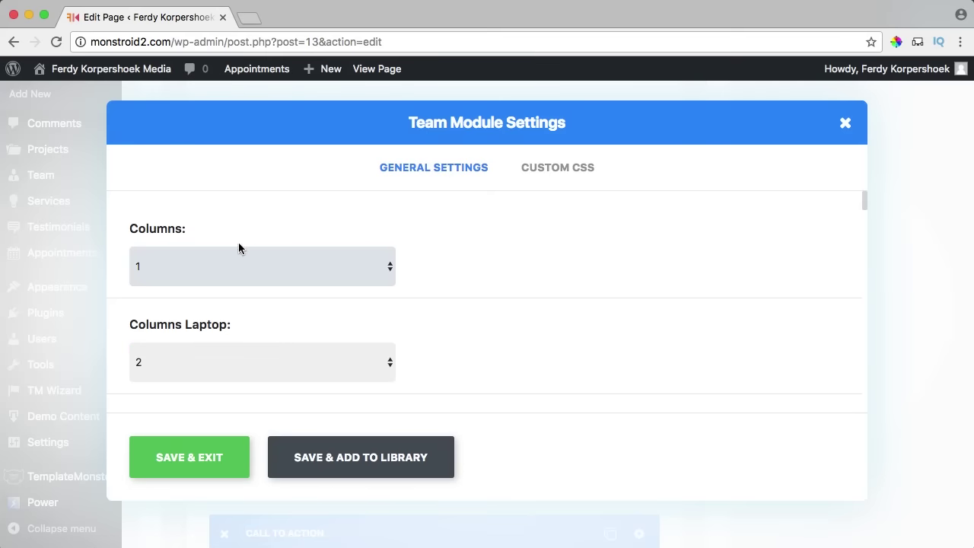
click(223, 261)
click(185, 310)
Set the Team module layout to Grid-boxes-2 and save the module settings.
scroll(487, 289, down, 5)
scroll(484, 289, down, 8)
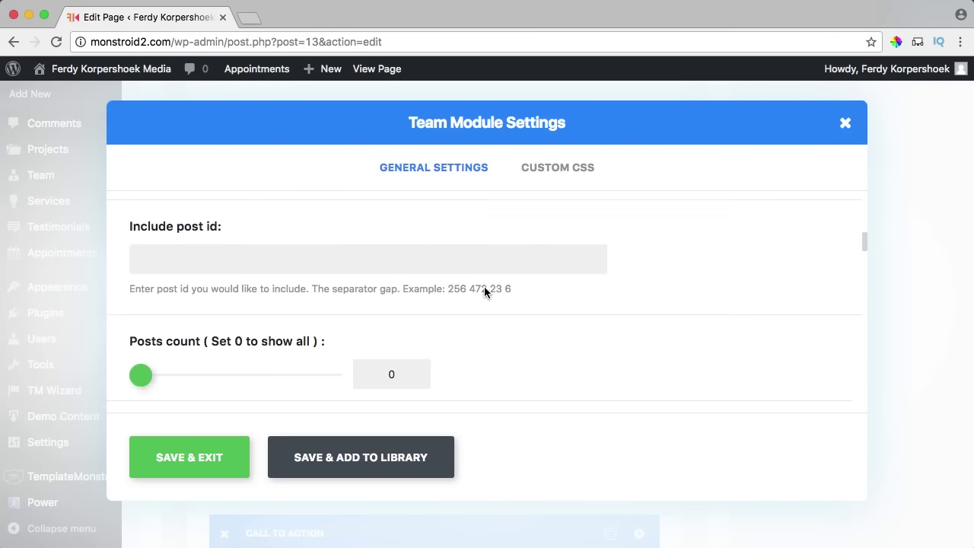
scroll(485, 292, down, 9)
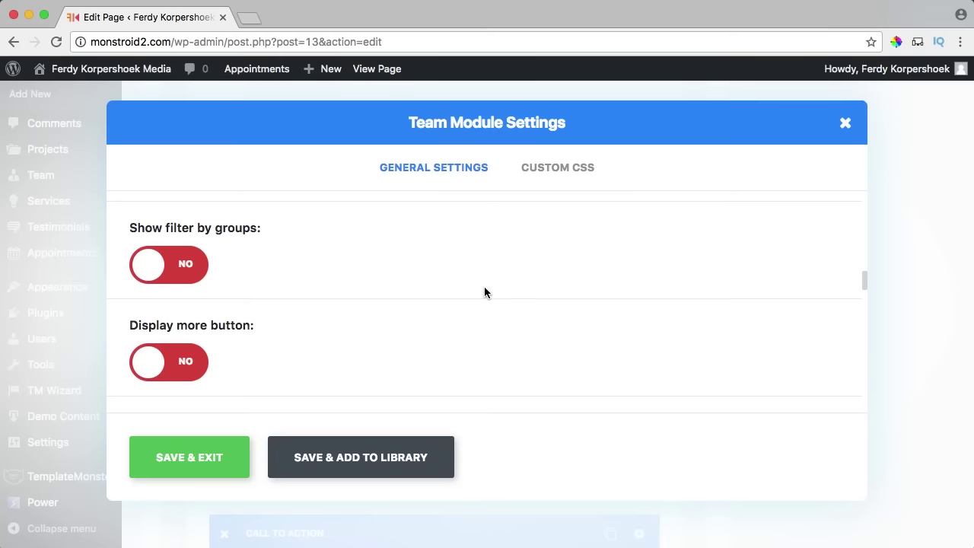
scroll(484, 292, down, 4)
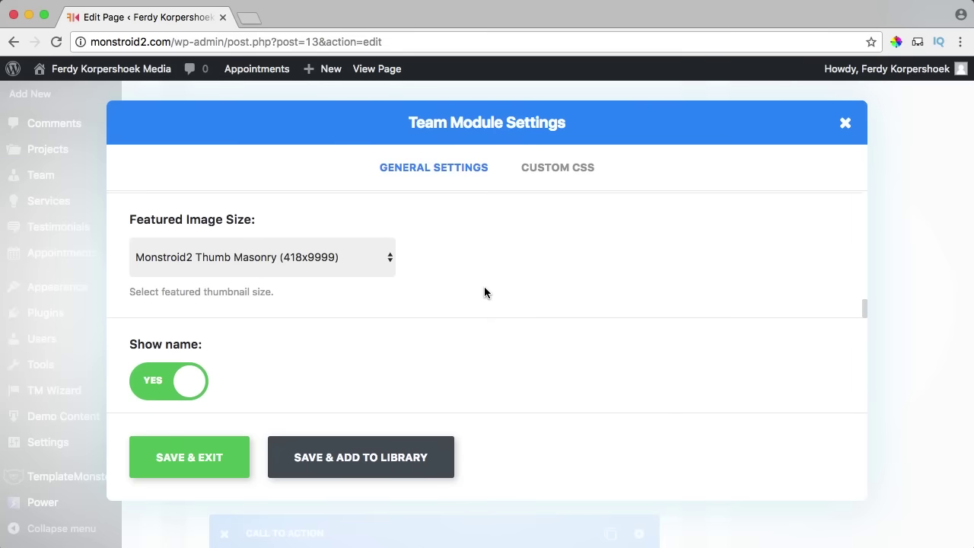
scroll(195, 274, down, 4)
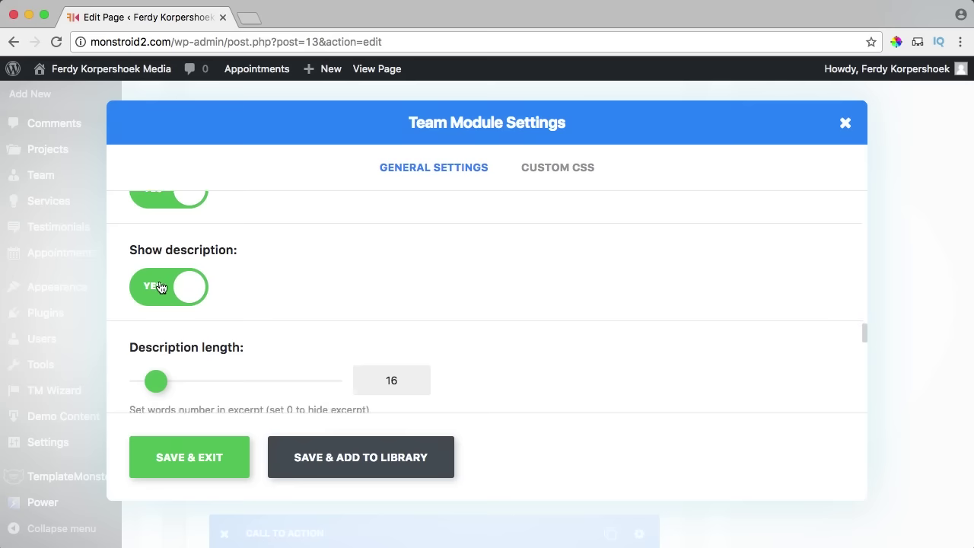
scroll(328, 283, down, 5)
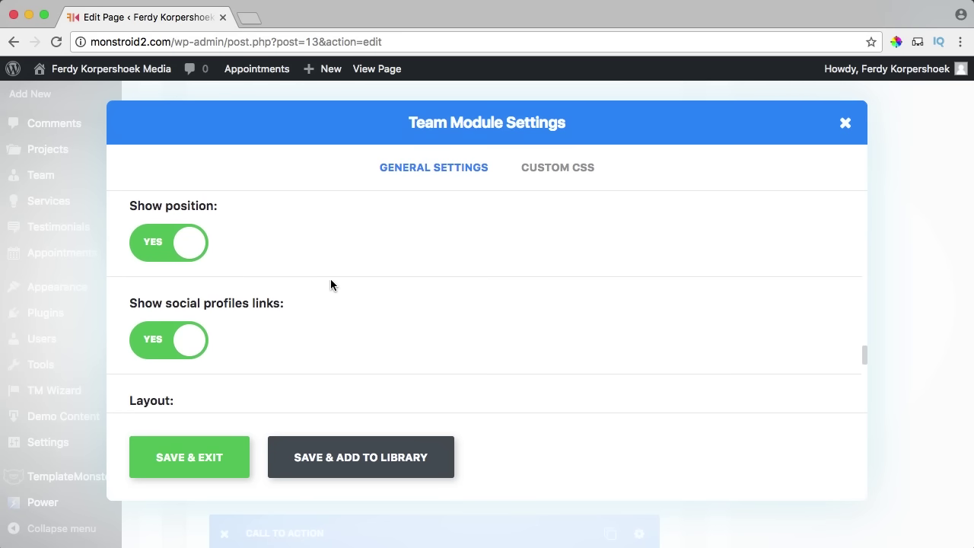
scroll(280, 245, down, 3)
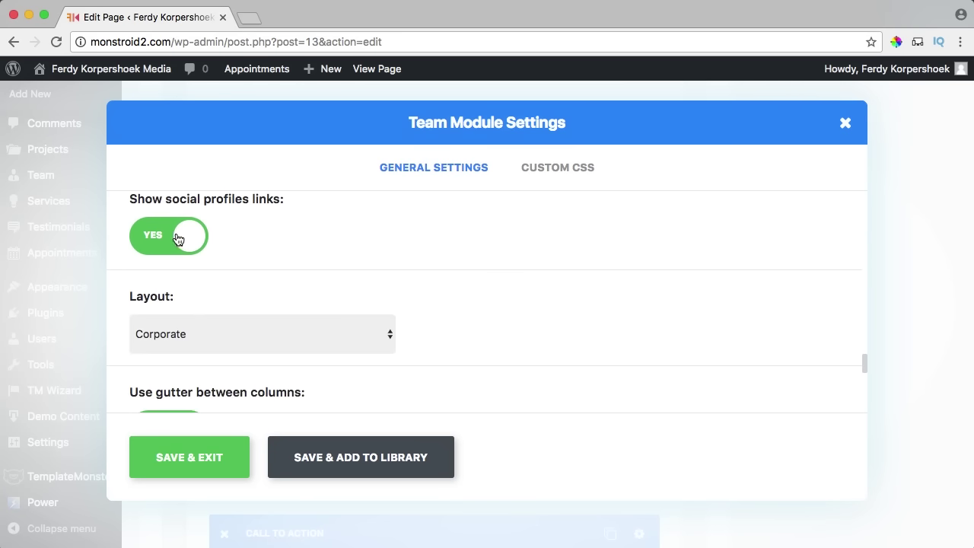
scroll(258, 221, down, 3)
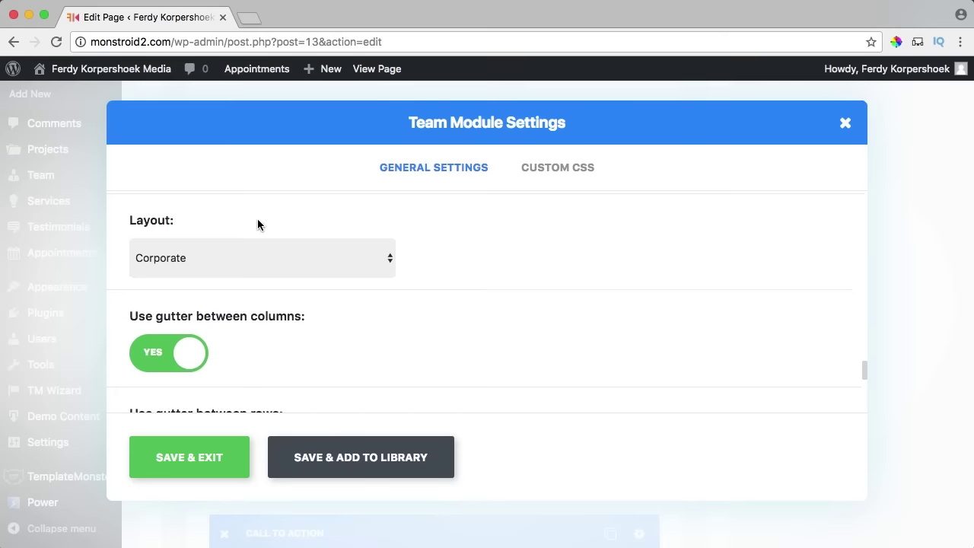
scroll(217, 240, up, 1)
click(203, 268)
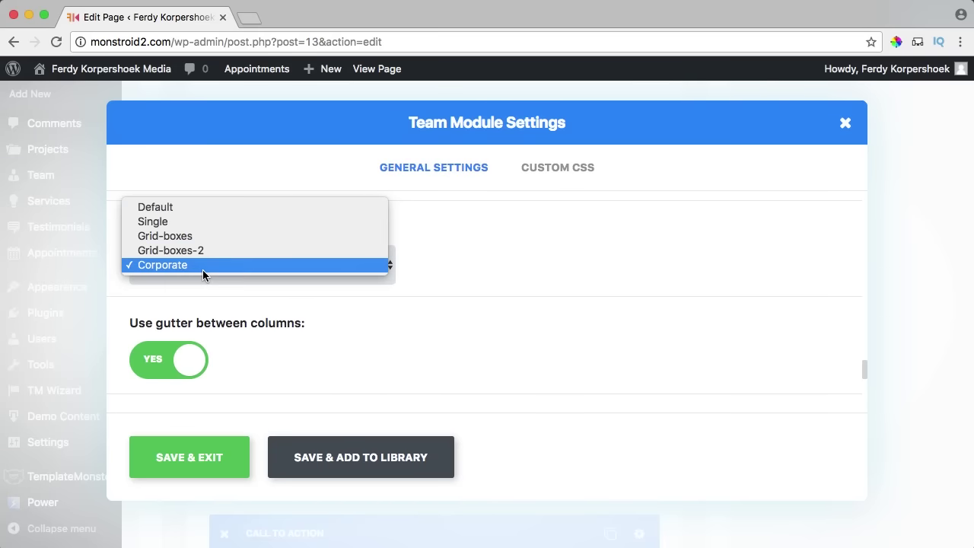
click(198, 258)
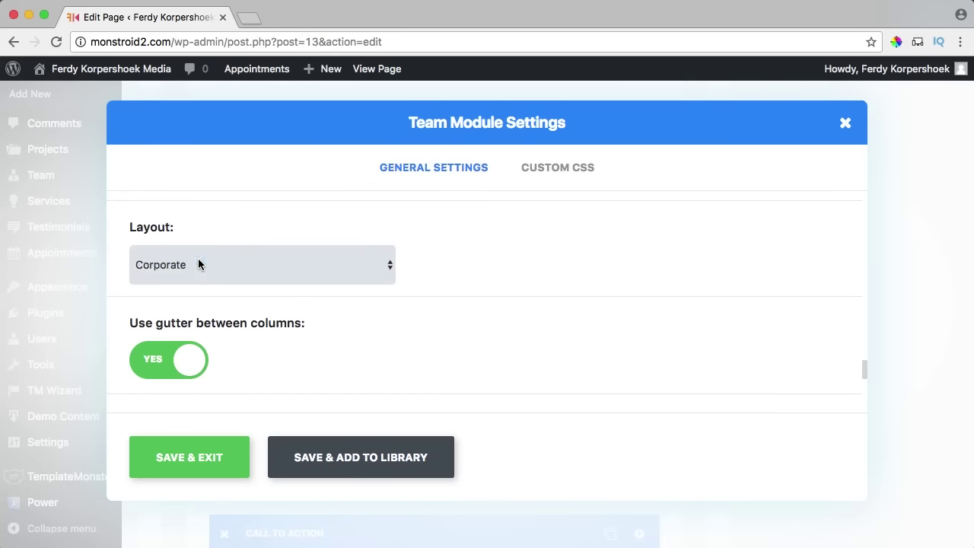
click(183, 460)
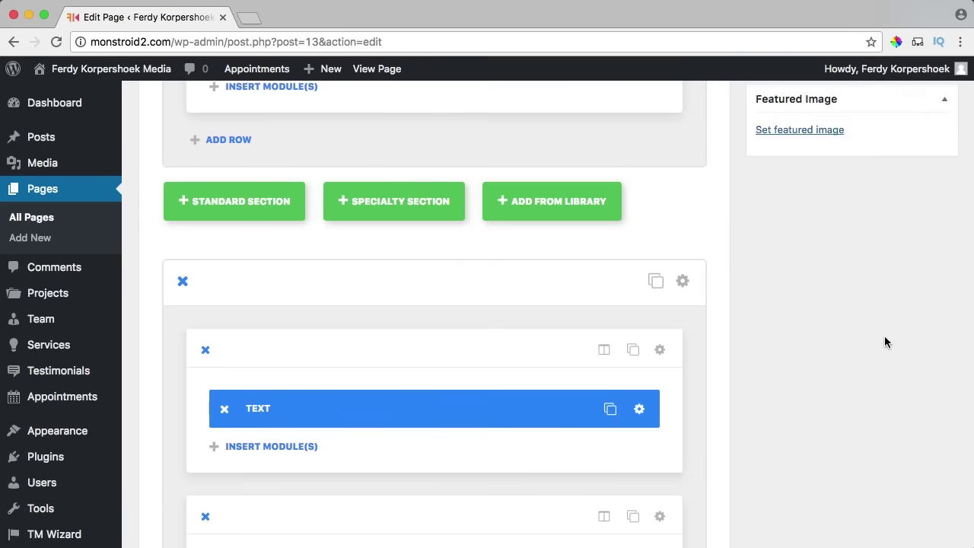
scroll(885, 342, up, 10)
Update the Home page, check the live Team section's new grid, and return to the editor.
click(923, 387)
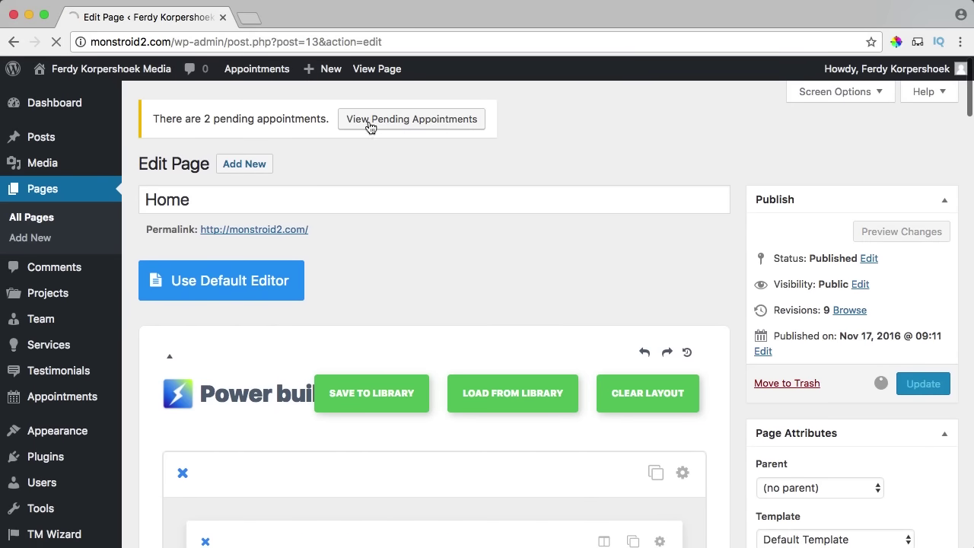
click(368, 70)
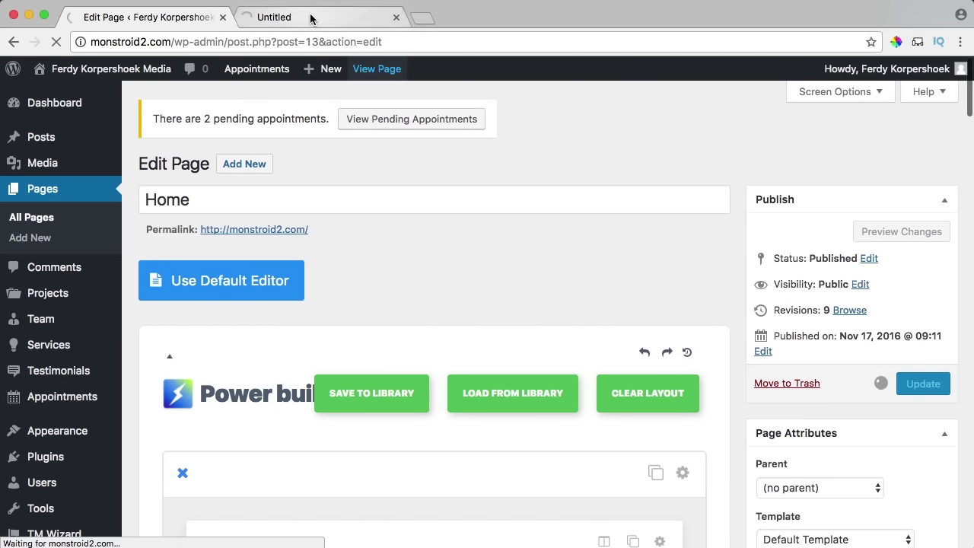
scroll(489, 306, down, 10)
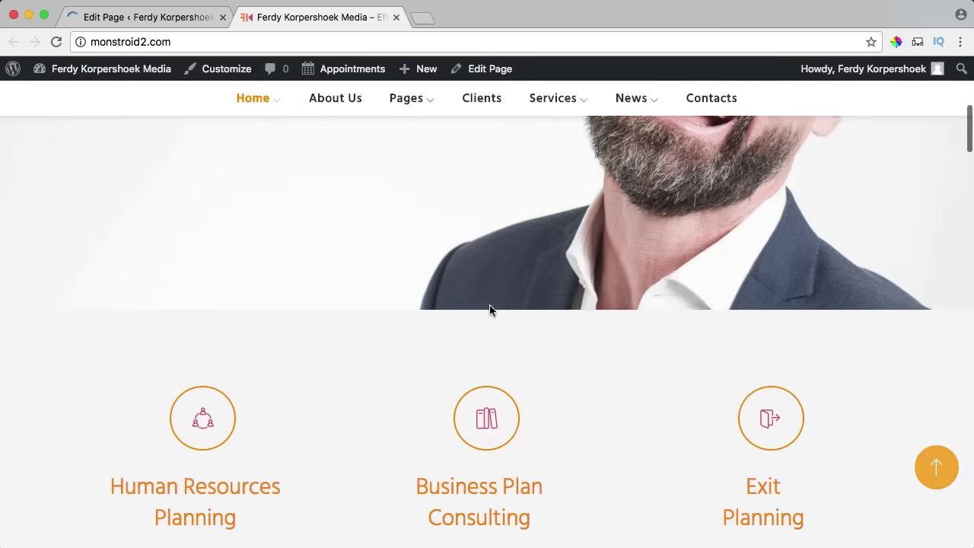
scroll(489, 308, down, 10)
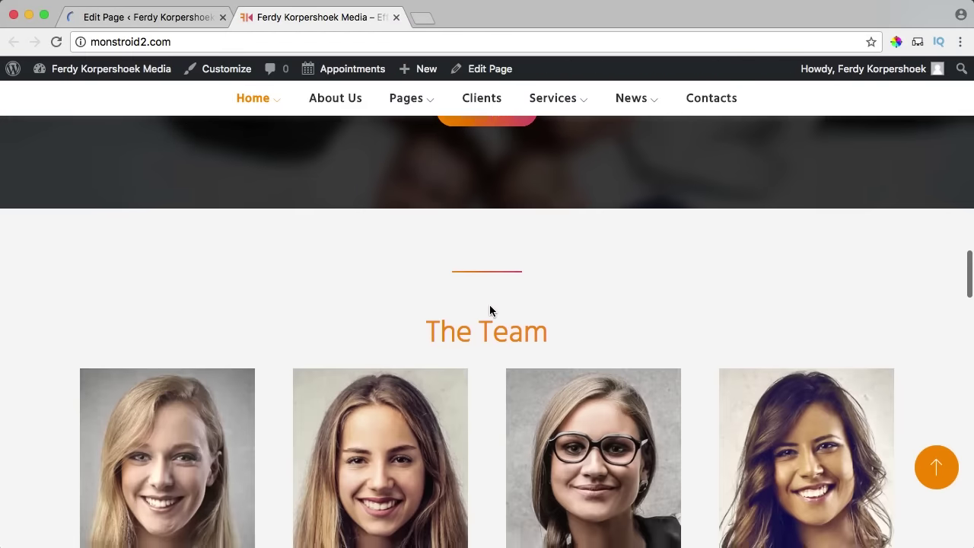
scroll(287, 265, down, 3)
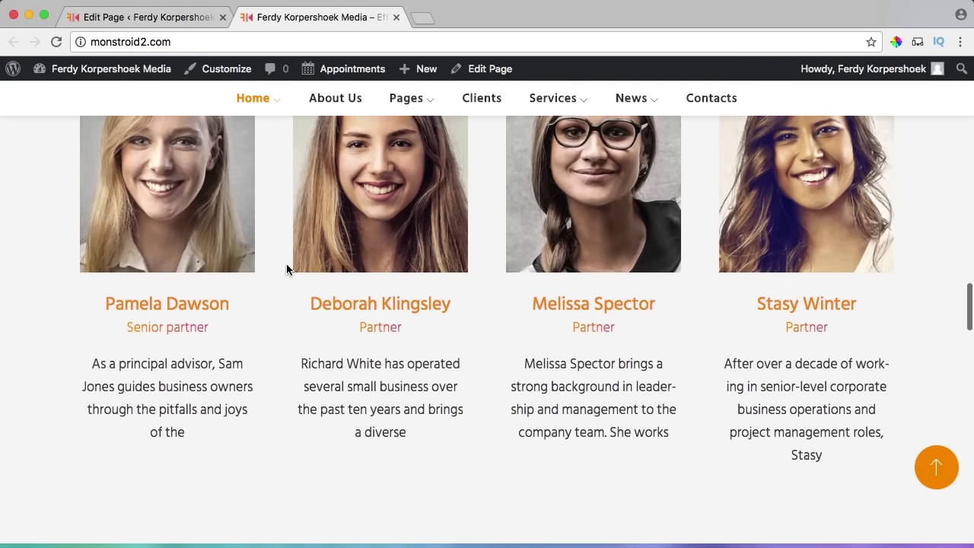
click(228, 320)
drag(134, 352, 563, 395)
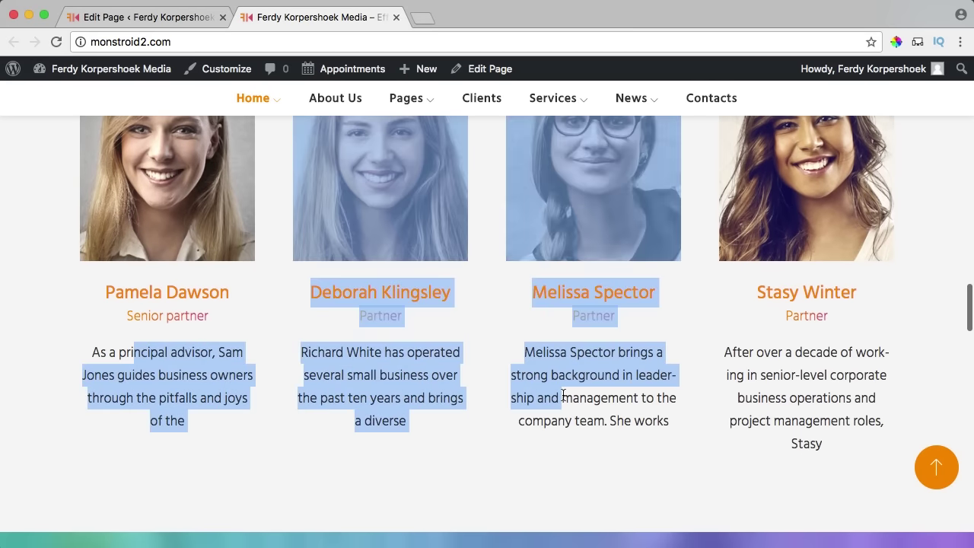
click(563, 396)
scroll(409, 322, up, 2)
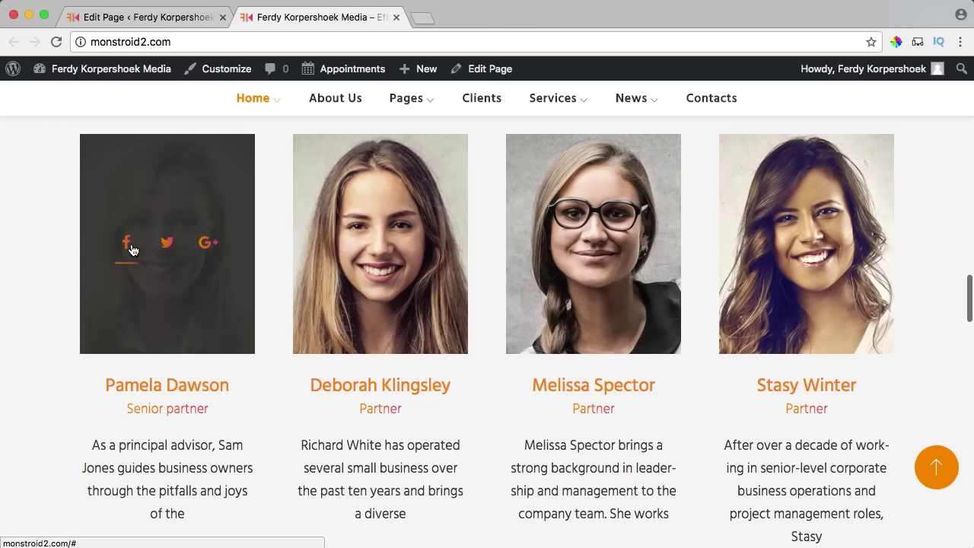
scroll(495, 247, up, 2)
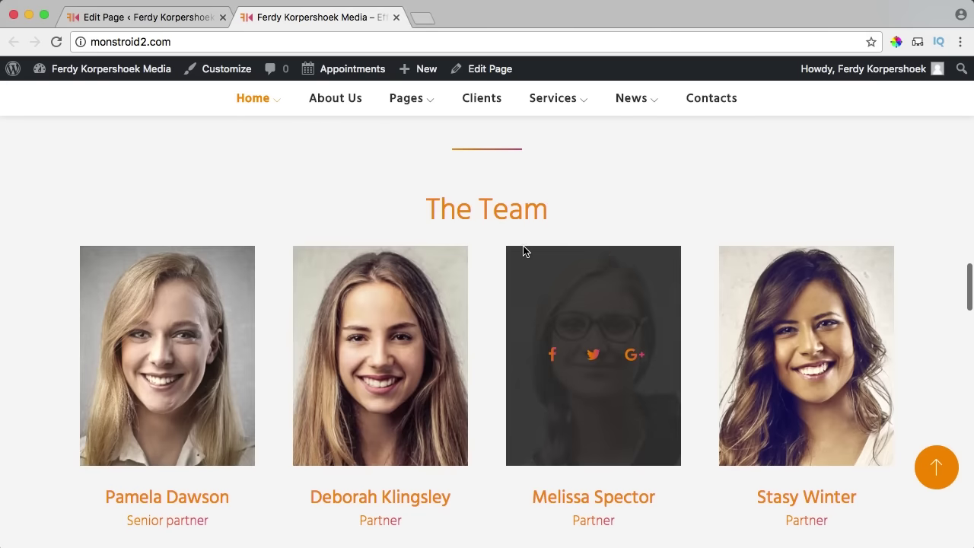
scroll(523, 251, down, 8)
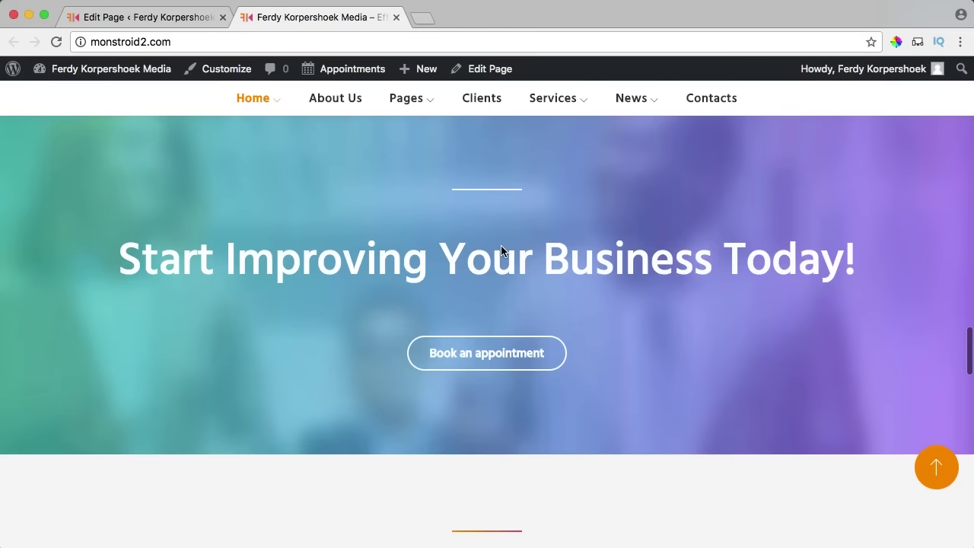
scroll(500, 245, down, 1)
scroll(502, 250, up, 2)
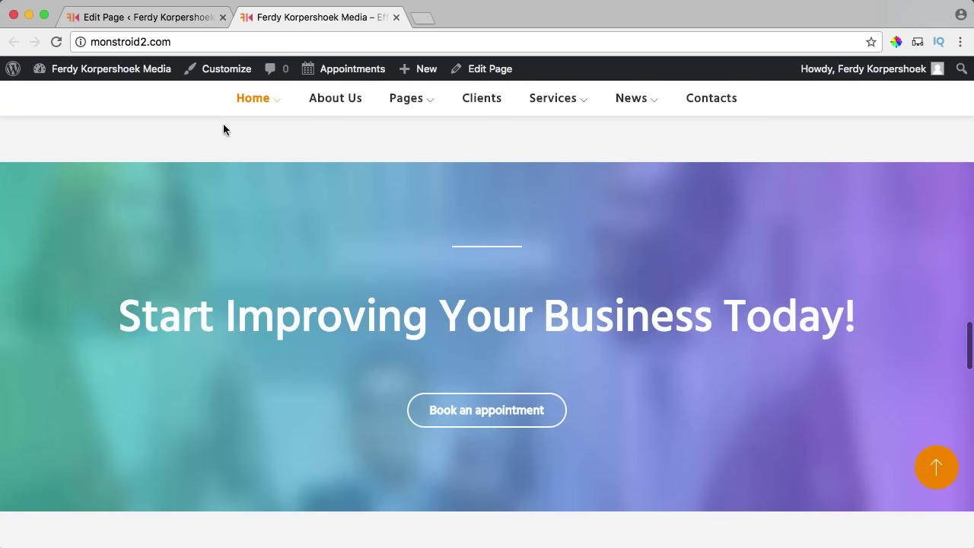
click(173, 19)
Open the Call To Action module's advanced design settings.
scroll(446, 261, down, 10)
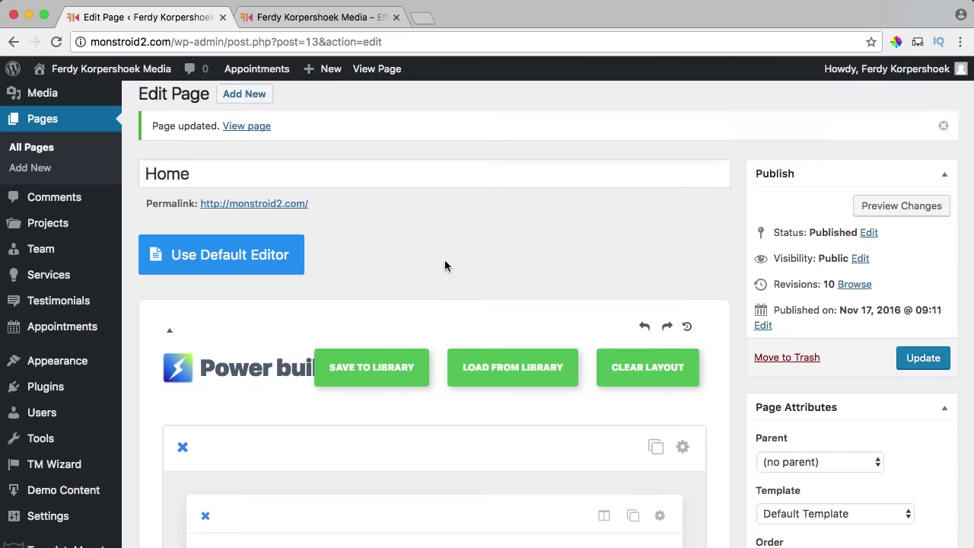
scroll(446, 261, down, 10)
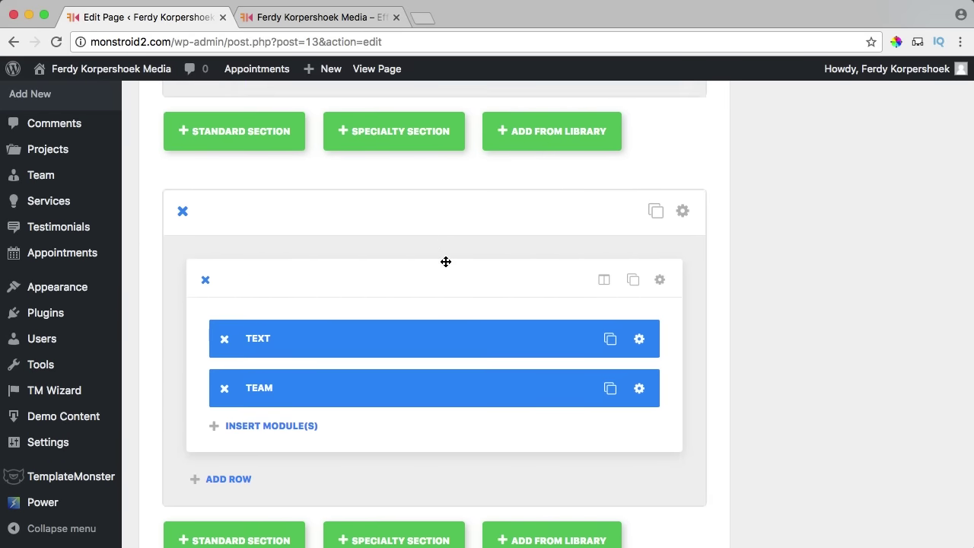
scroll(446, 262, down, 2)
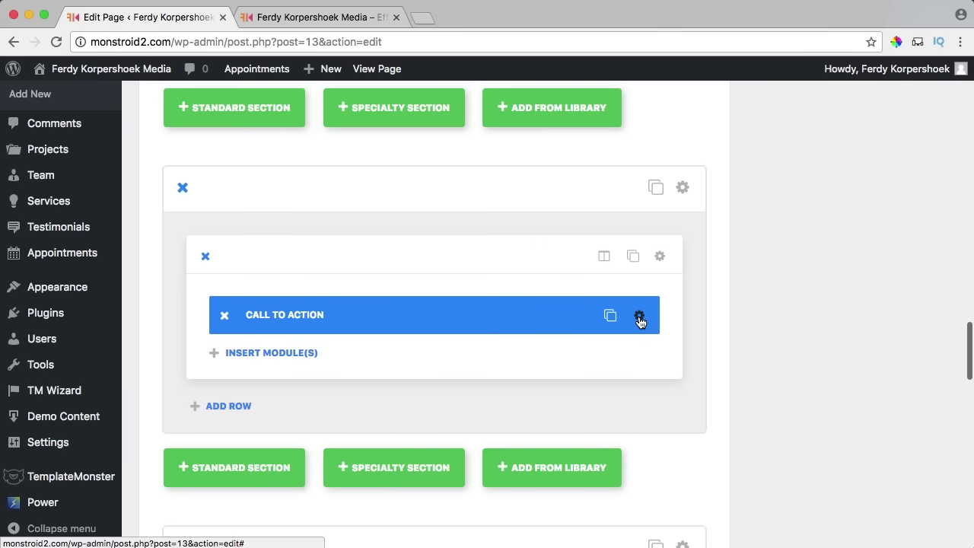
click(640, 320)
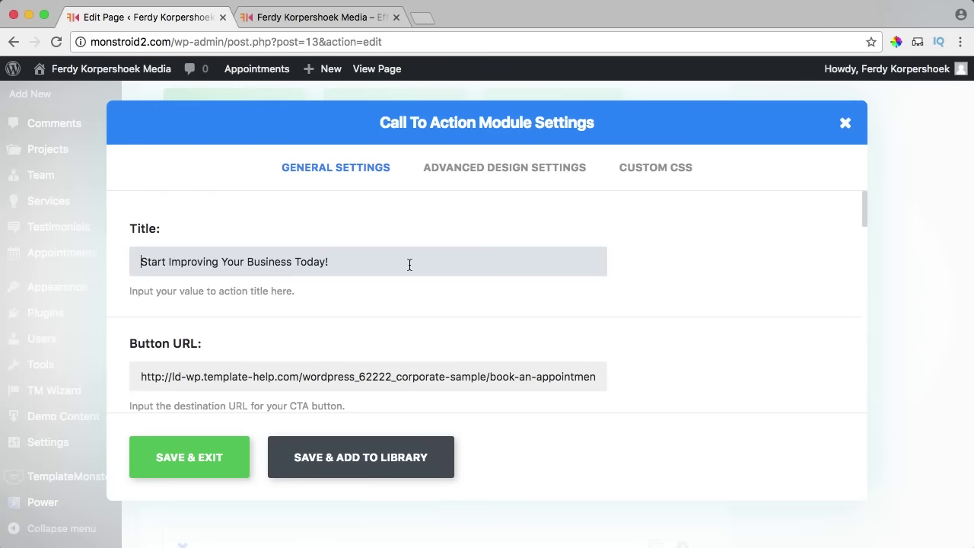
click(517, 176)
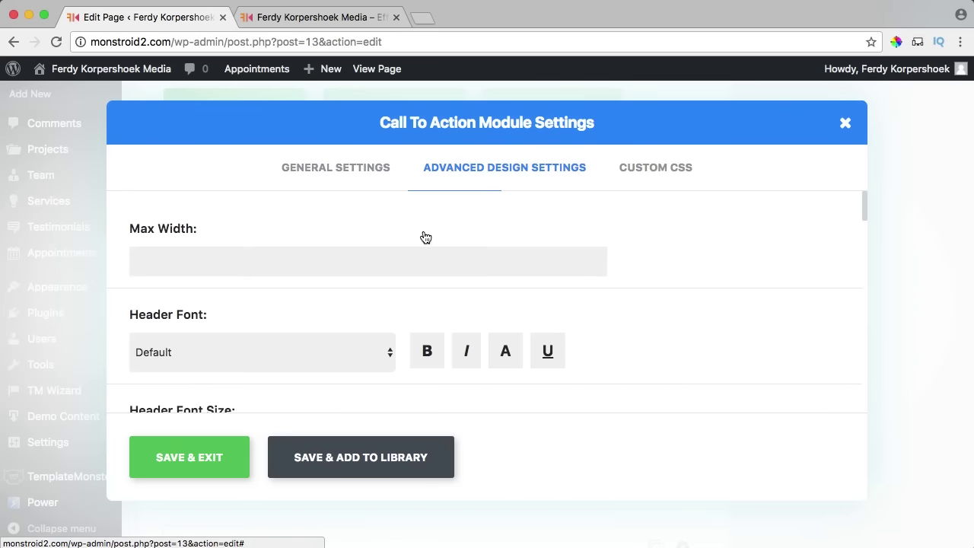
scroll(404, 236, down, 10)
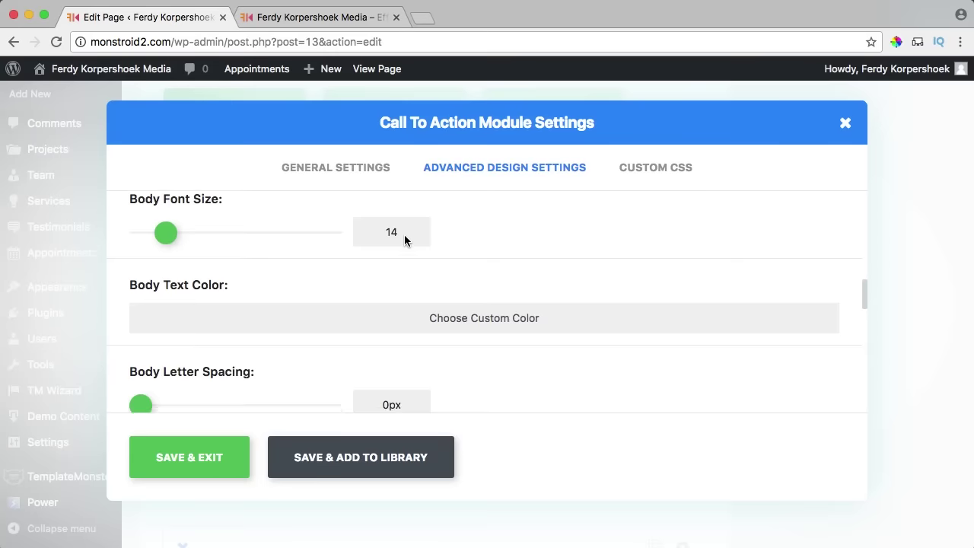
scroll(404, 239, down, 10)
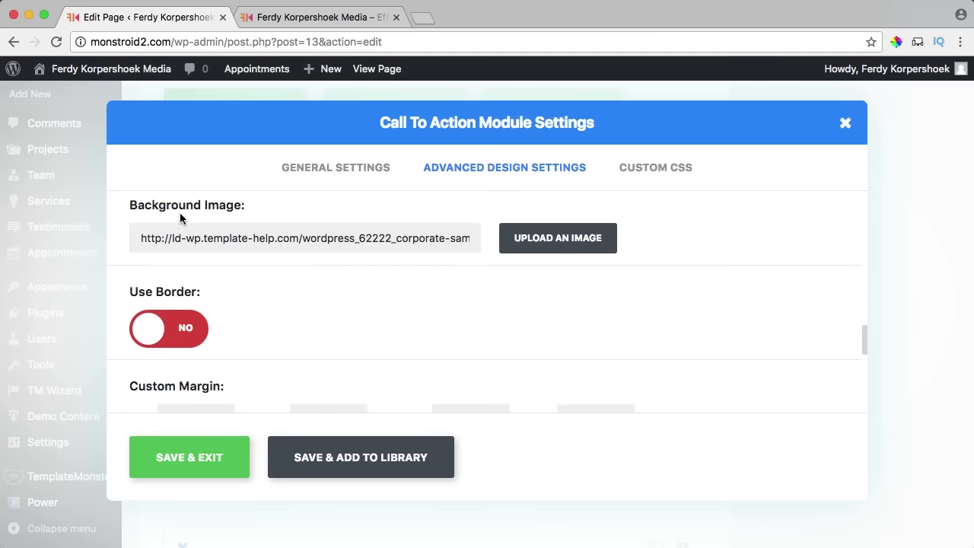
Set home-bg.jpg as the Call To Action background and save the module settings.
click(552, 242)
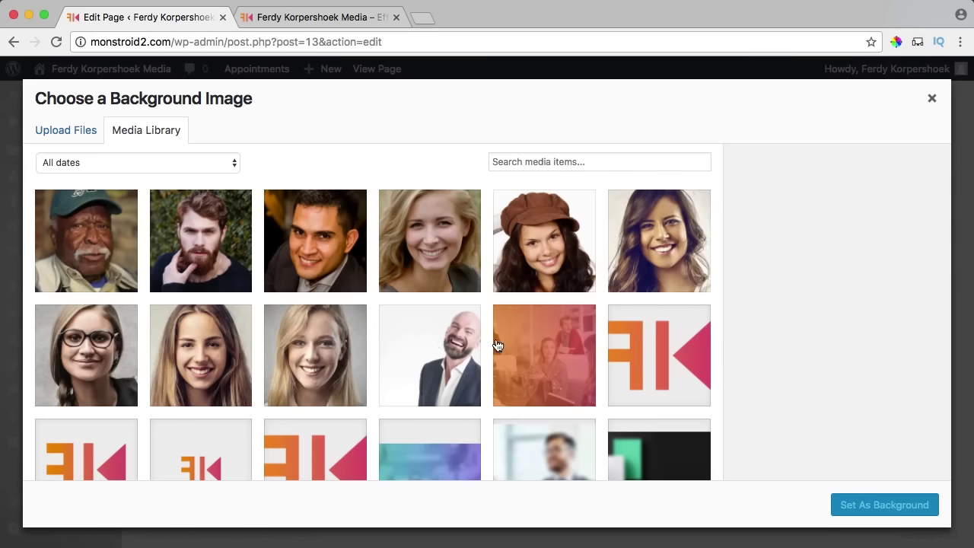
click(554, 347)
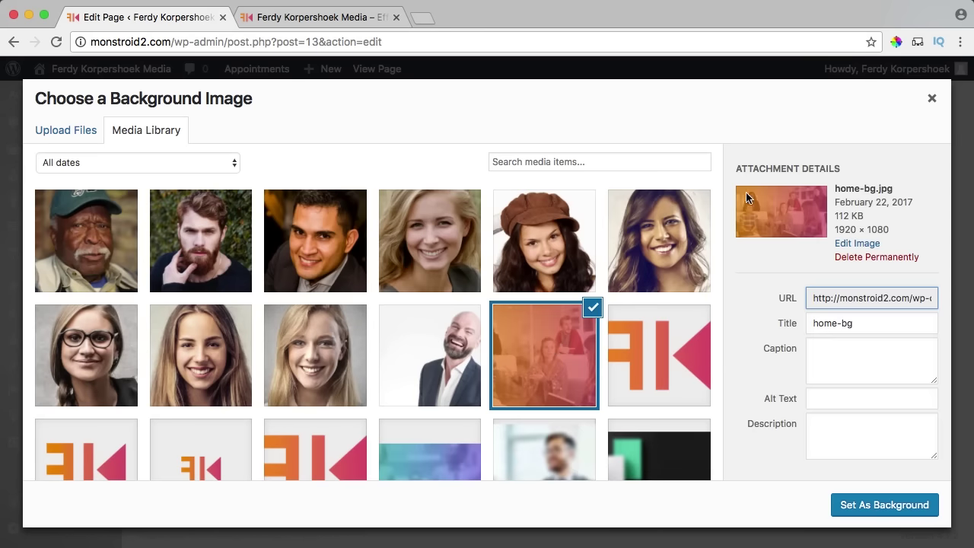
click(885, 505)
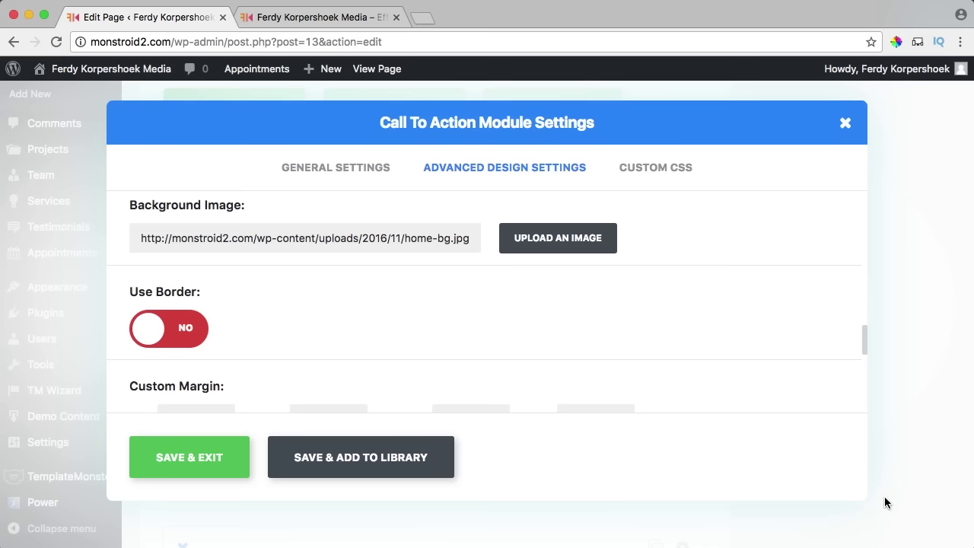
click(185, 464)
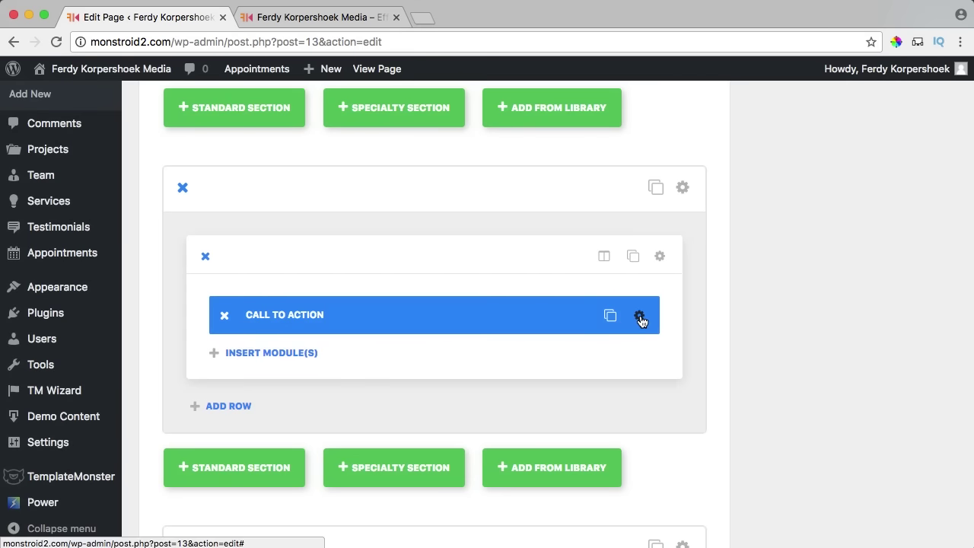
click(641, 321)
click(296, 26)
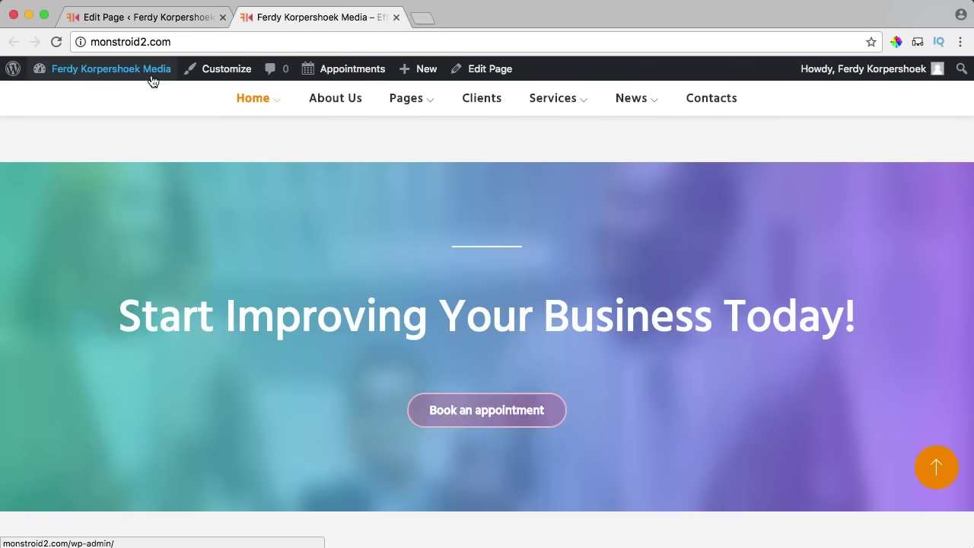
click(142, 15)
click(321, 23)
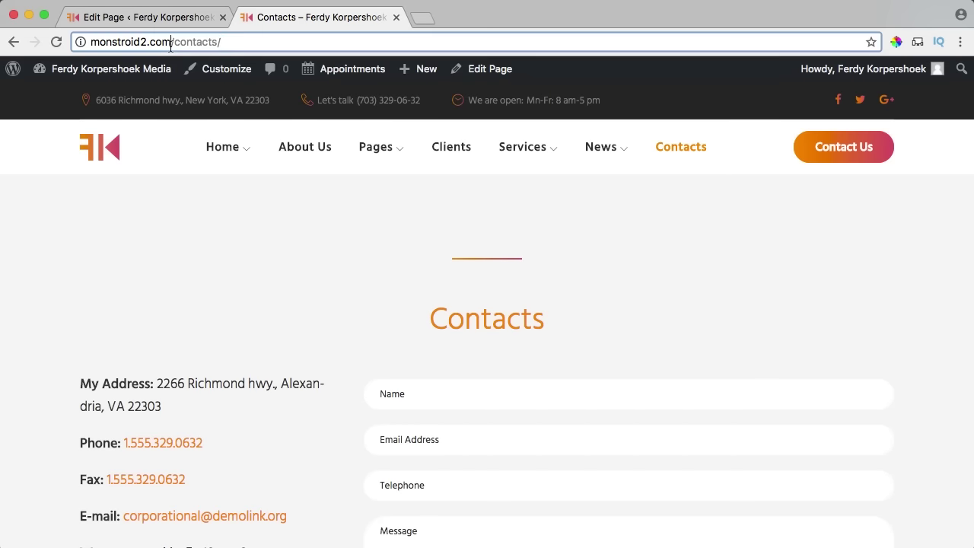
click(168, 15)
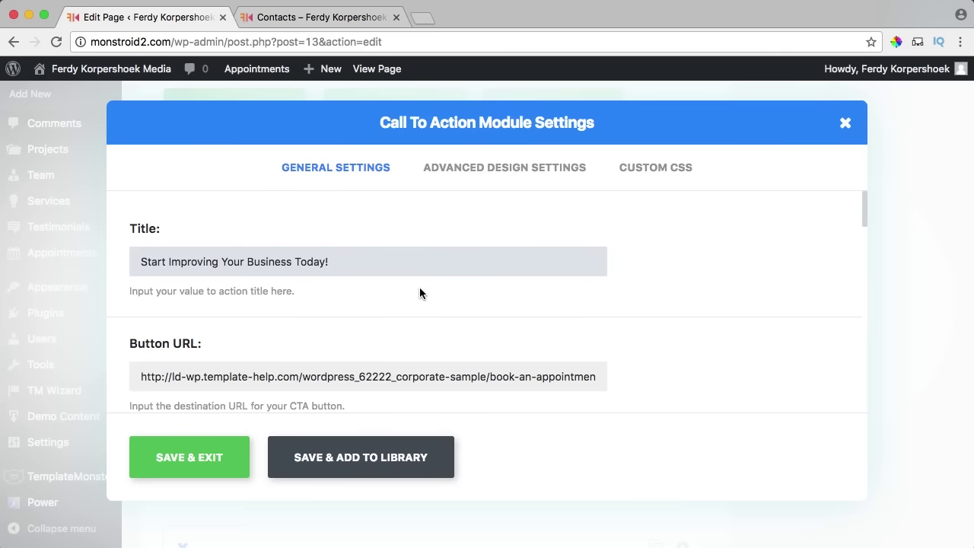
triple_click(266, 365)
text(http://monstroid2.com/contacts/)
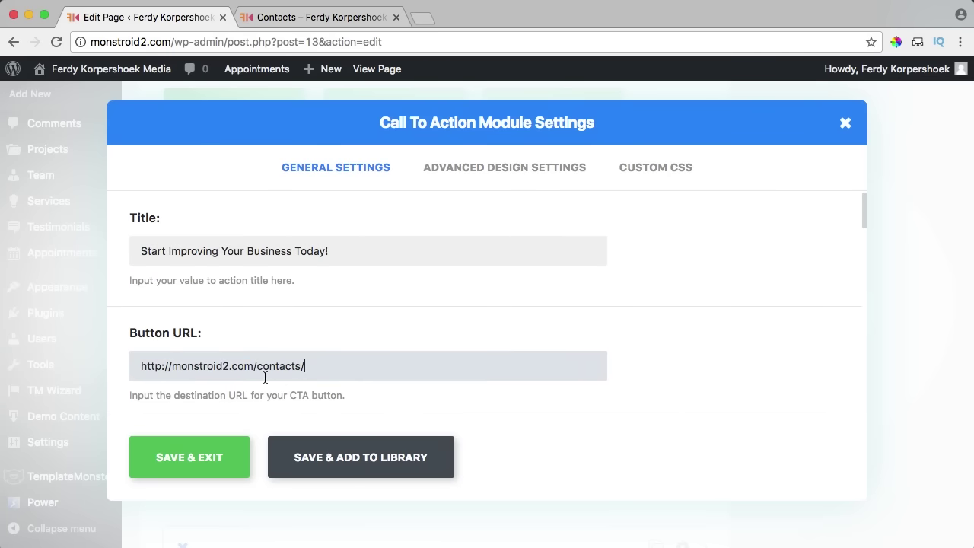
Save the Call To Action settings and update the Home page.
click(180, 458)
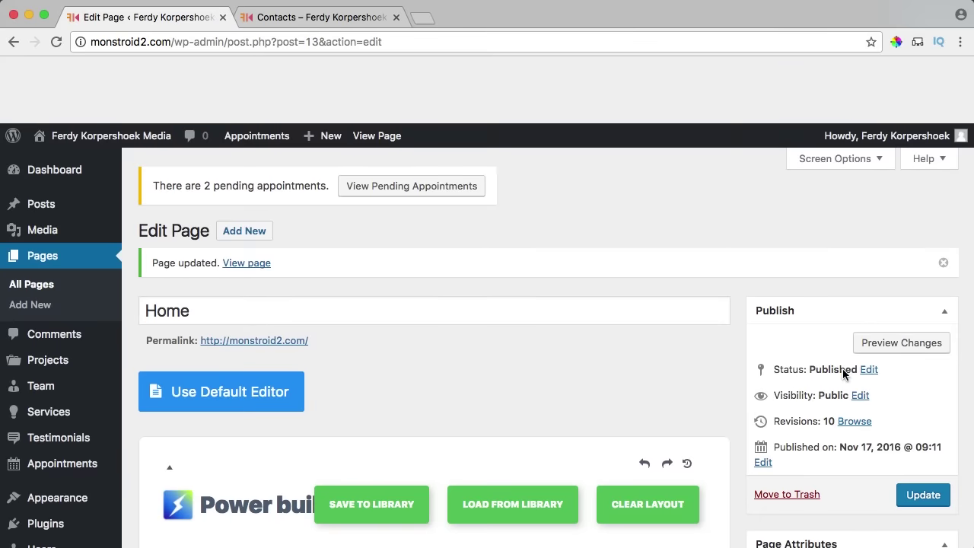
scroll(883, 388, down, 2)
click(923, 430)
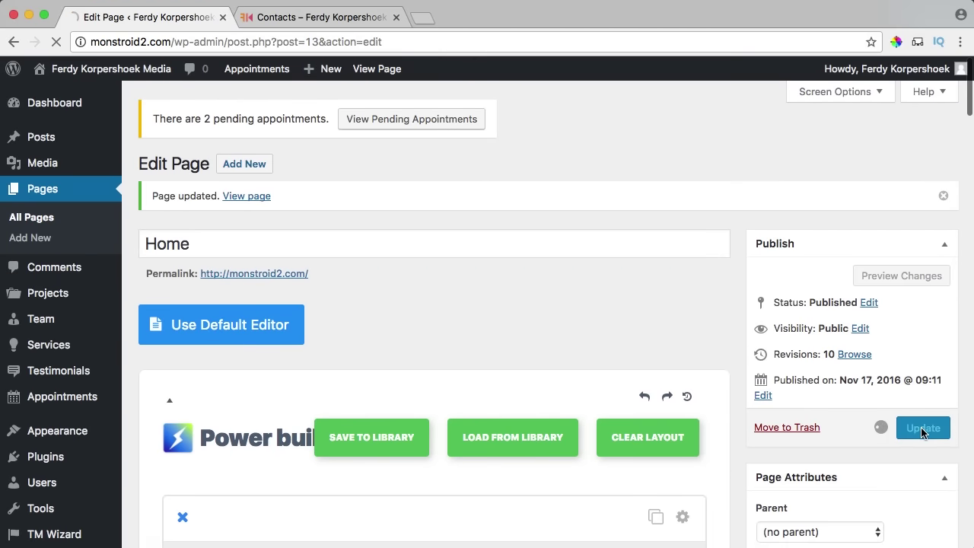
click(349, 27)
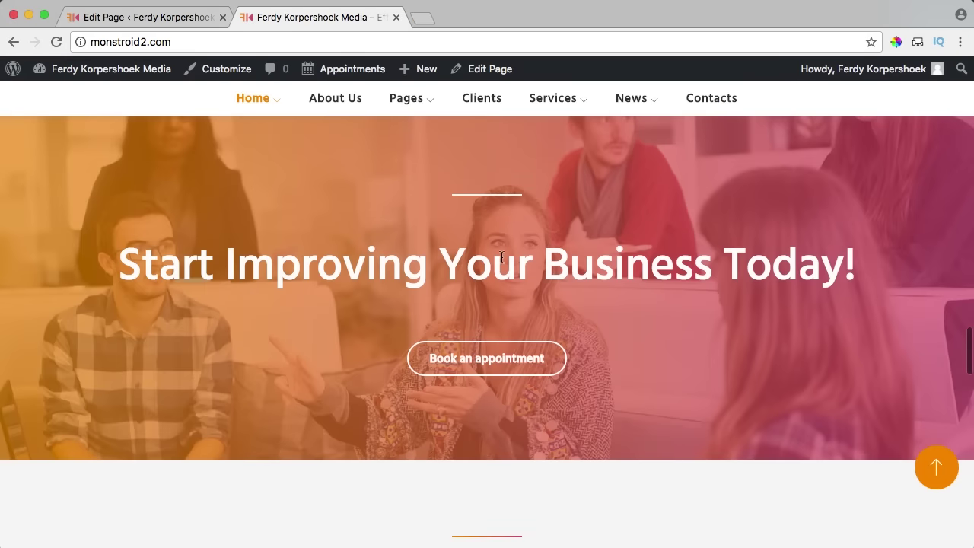
scroll(355, 256, down, 5)
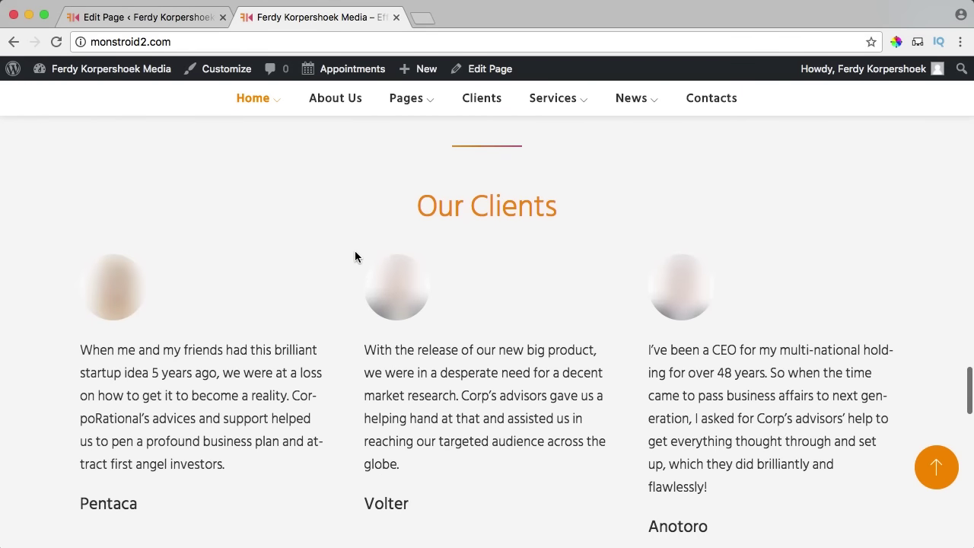
scroll(354, 256, down, 2)
scroll(359, 254, down, 6)
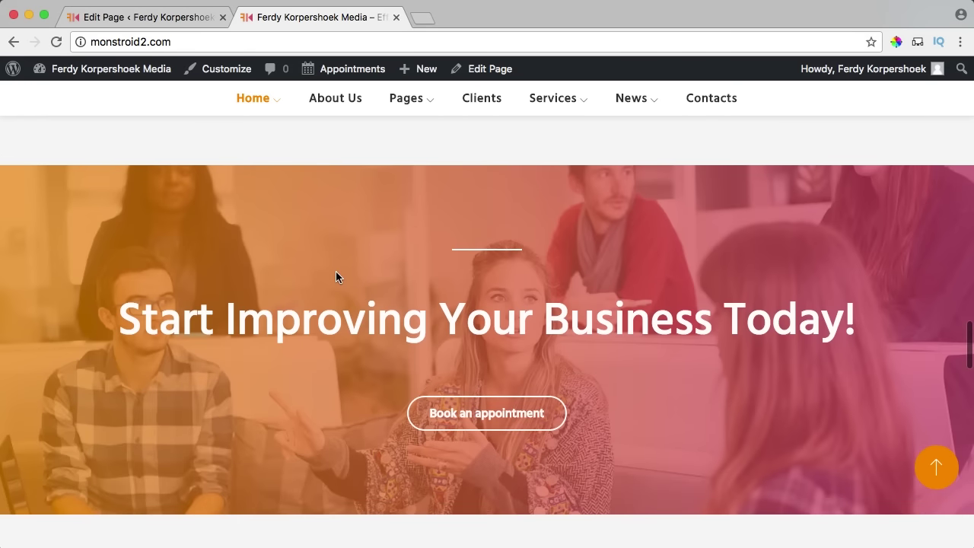
click(139, 22)
Set home-bg.jpg as the call-to-action section's background image.
scroll(453, 280, down, 10)
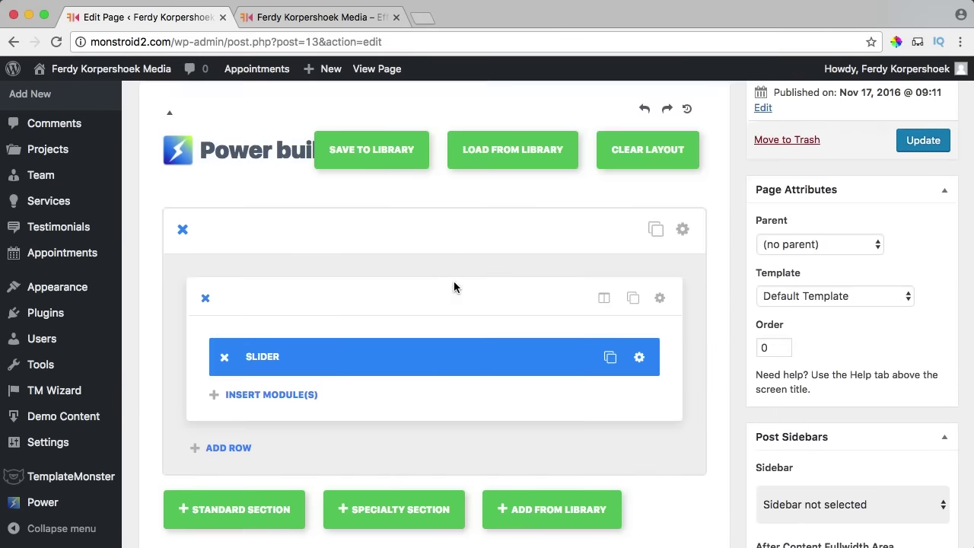
scroll(454, 281, down, 15)
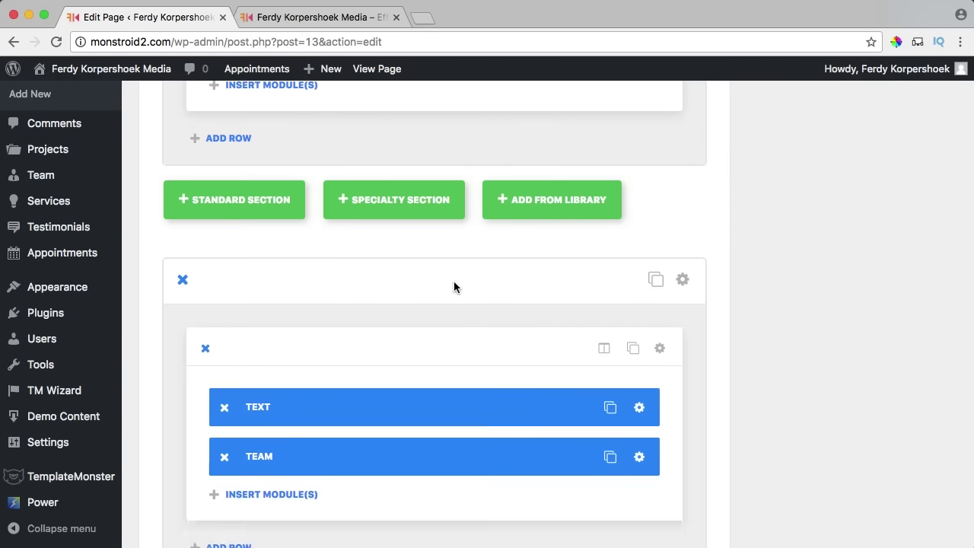
scroll(453, 286, down, 2)
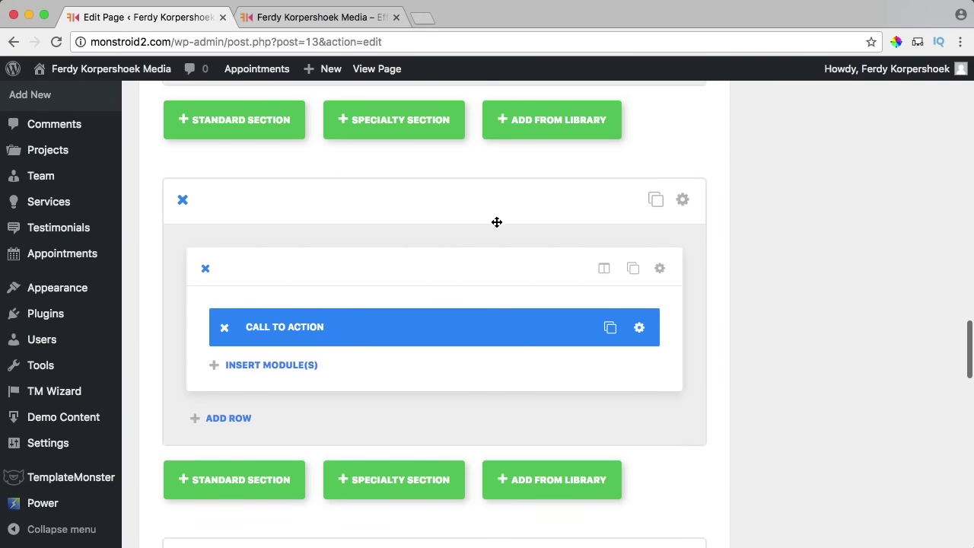
click(682, 200)
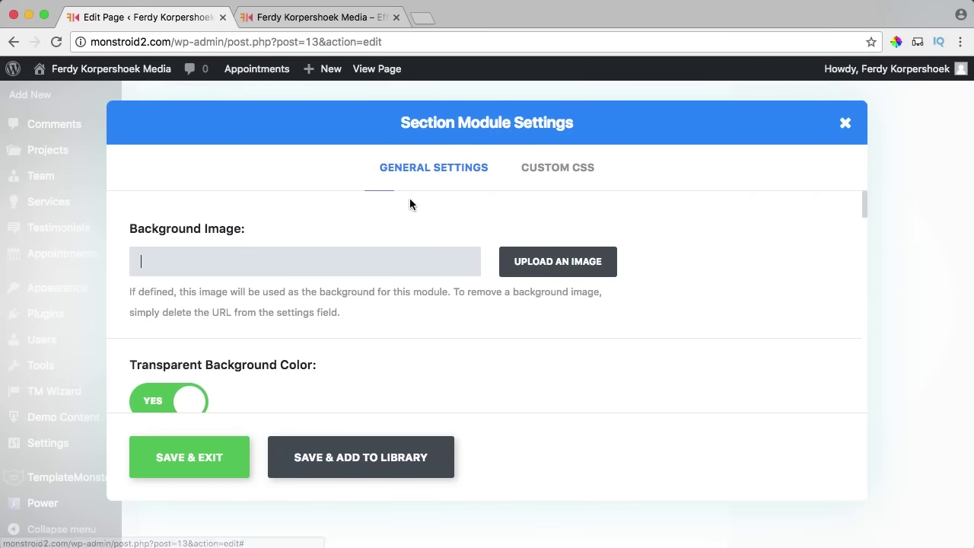
click(563, 263)
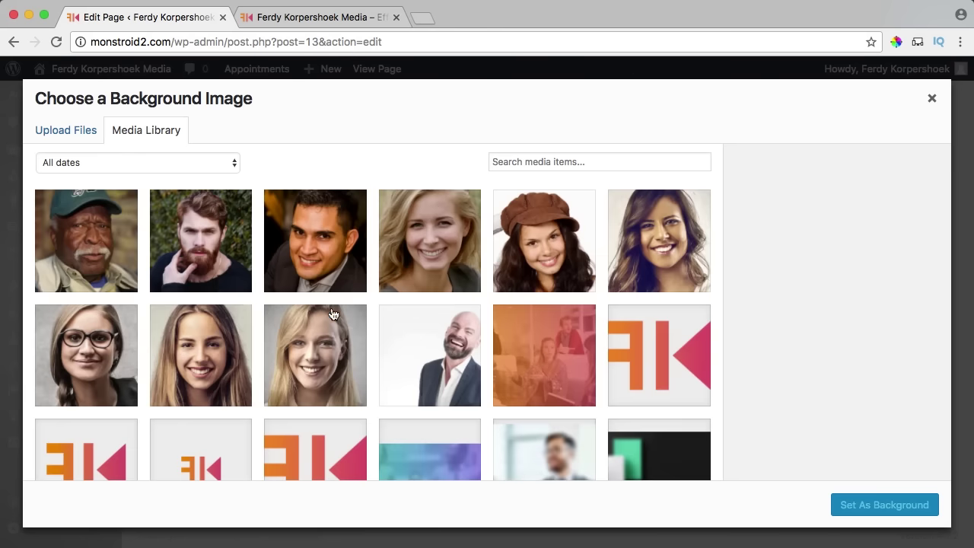
click(510, 344)
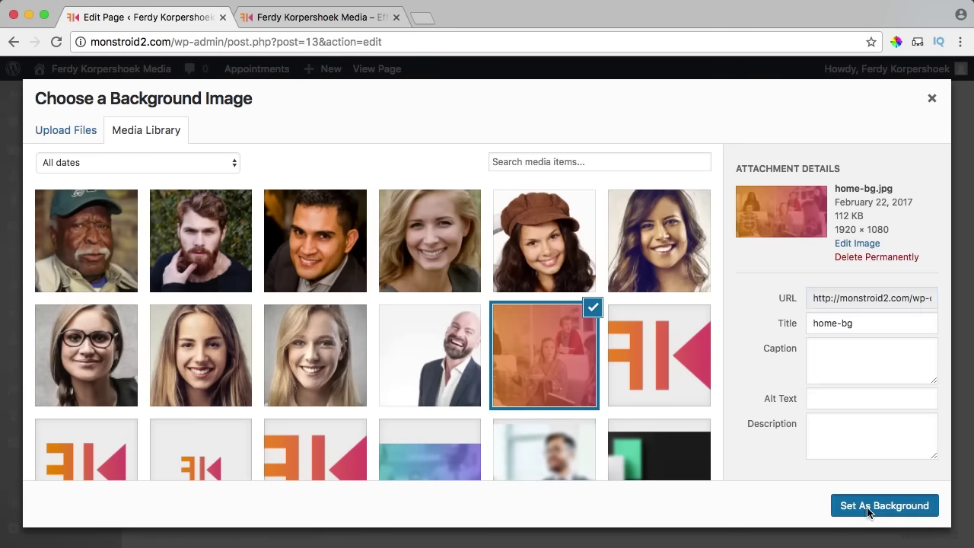
click(868, 506)
Set the section's parallax method to True Parallax and save the section settings.
scroll(483, 344, down, 5)
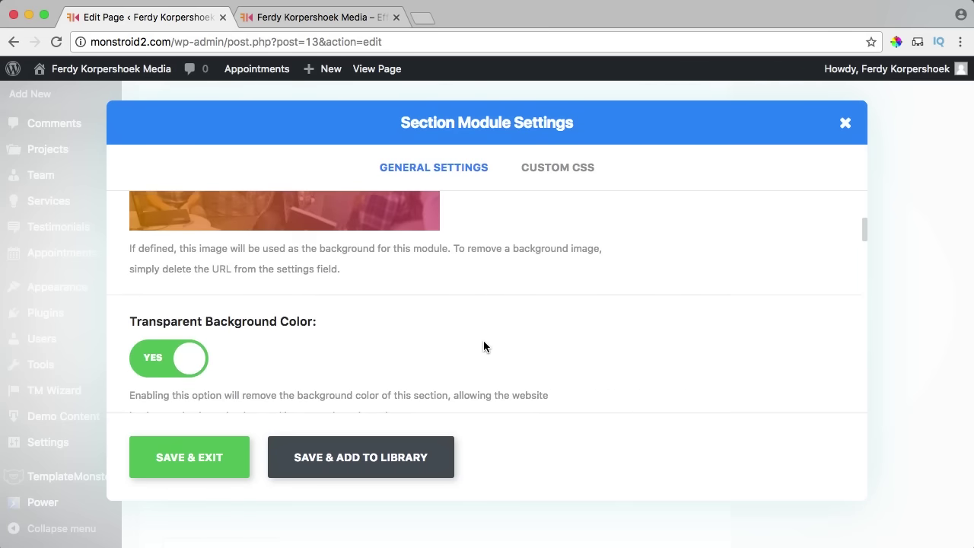
scroll(483, 340, down, 6)
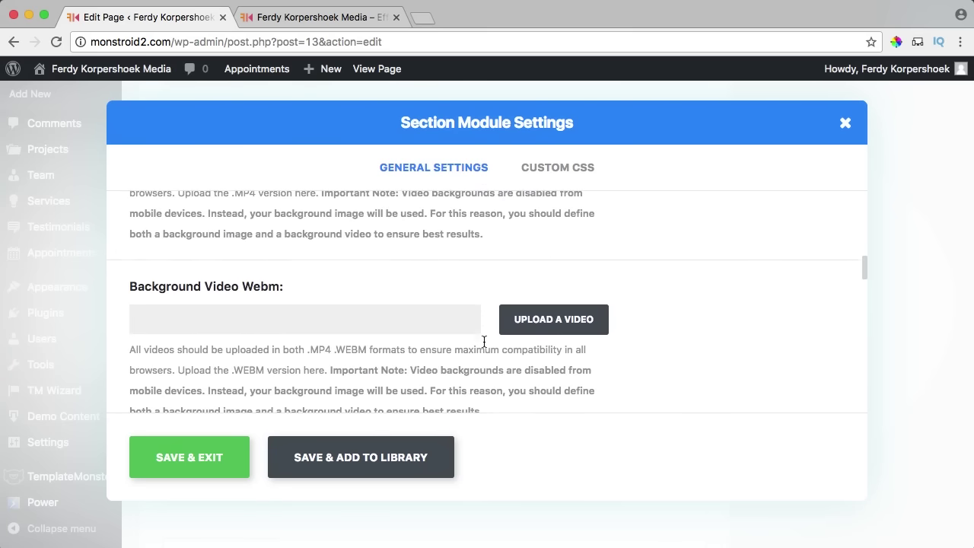
scroll(483, 342, down, 6)
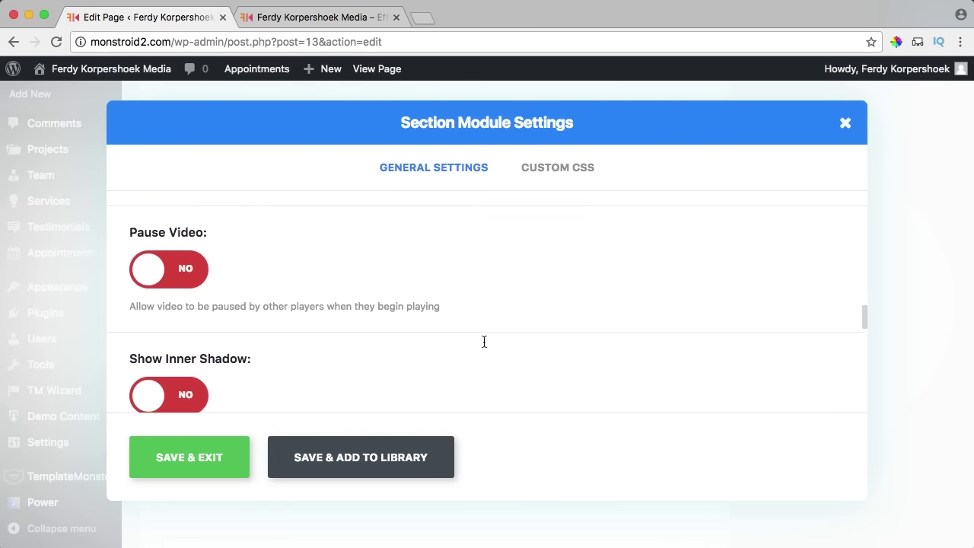
scroll(484, 341, down, 4)
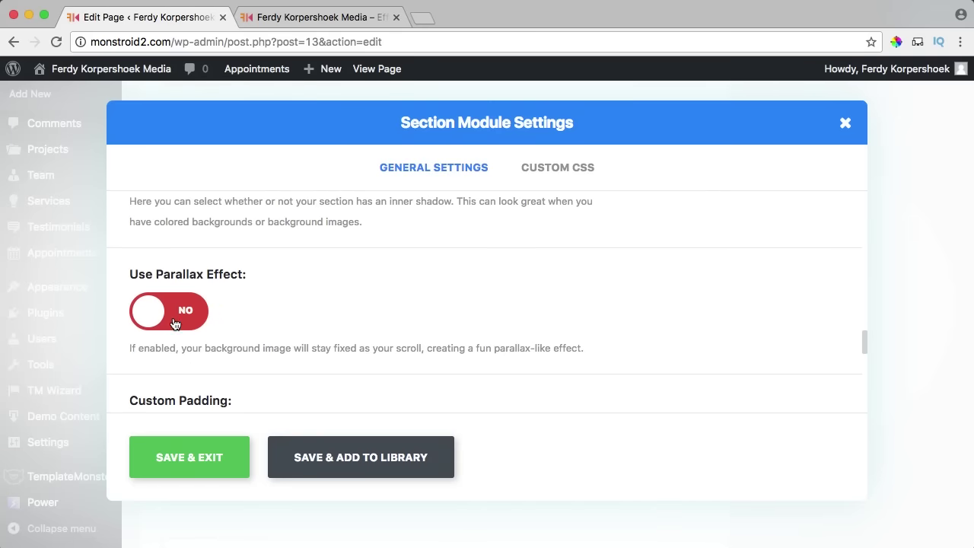
scroll(185, 323, down, 3)
click(181, 319)
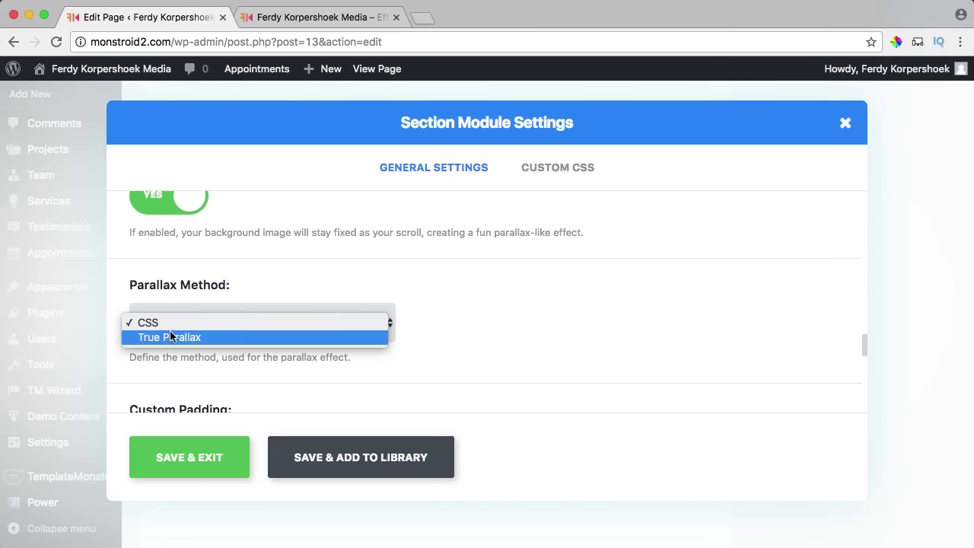
click(164, 337)
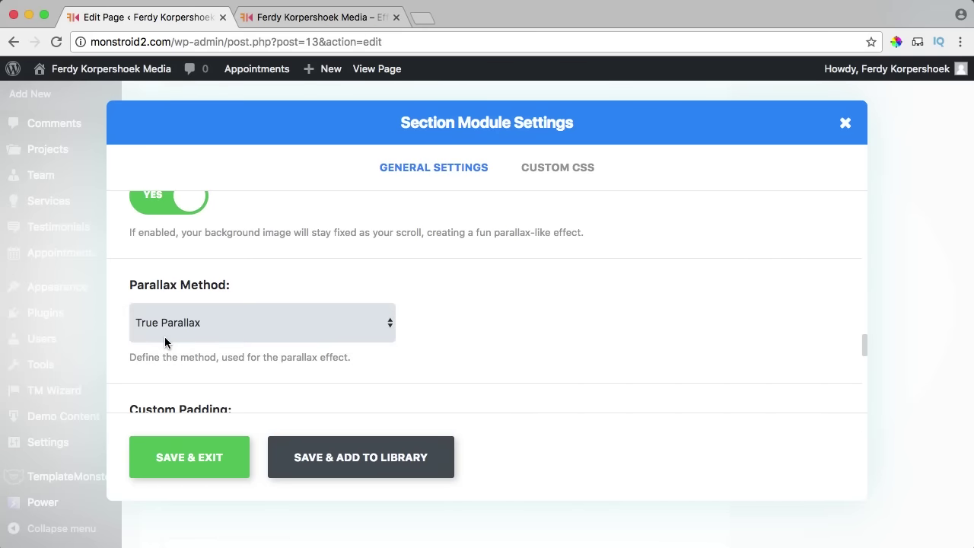
click(181, 460)
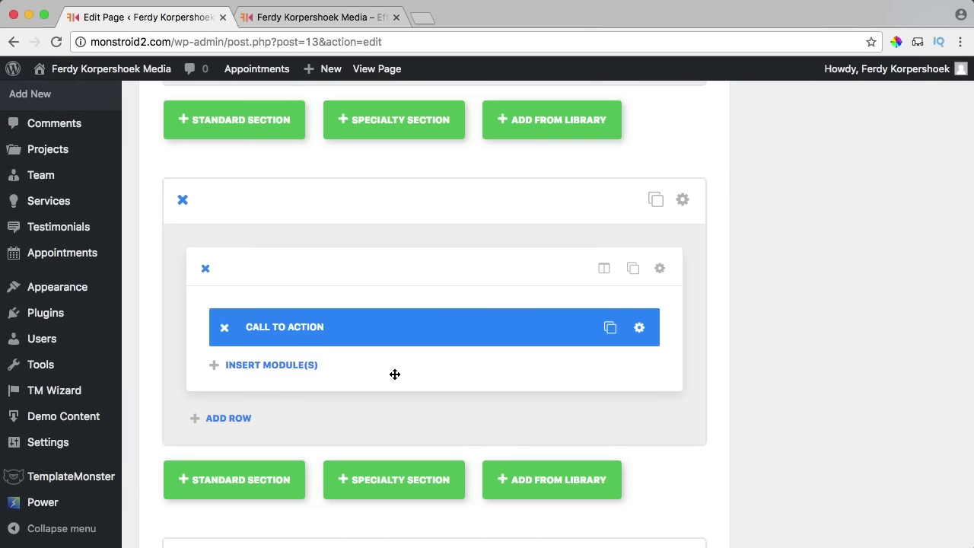
Clear the Call To Action module's own background image in Advanced Design Settings and save.
click(640, 332)
click(467, 170)
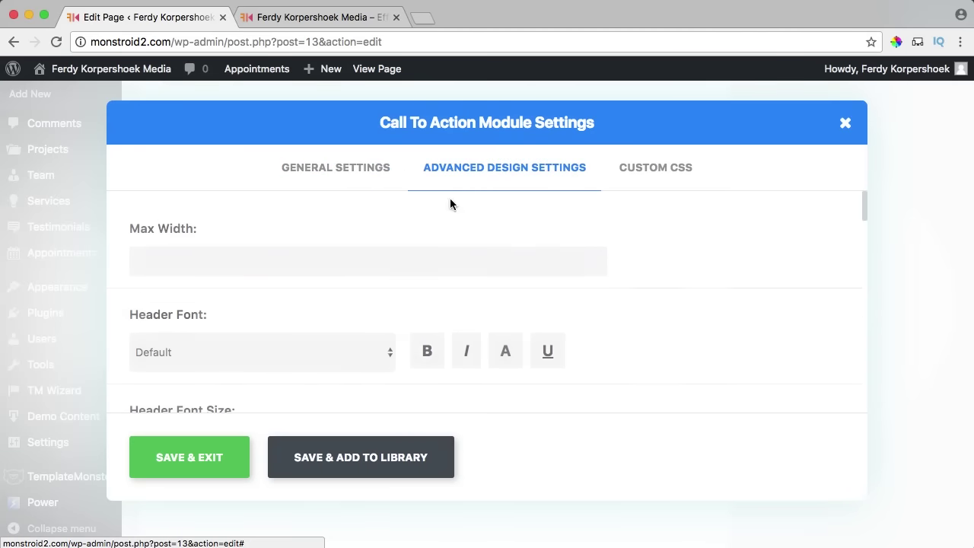
scroll(370, 248, down, 10)
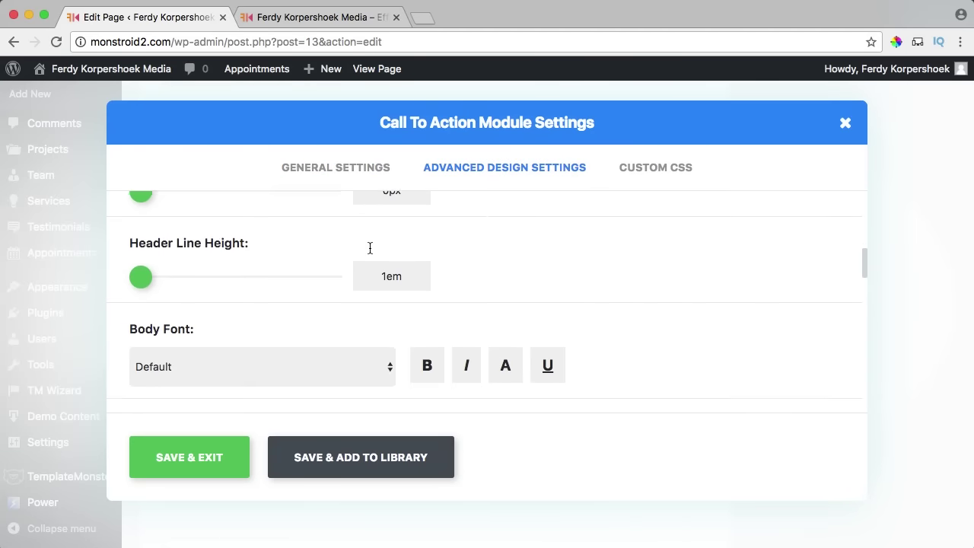
scroll(370, 248, down, 6)
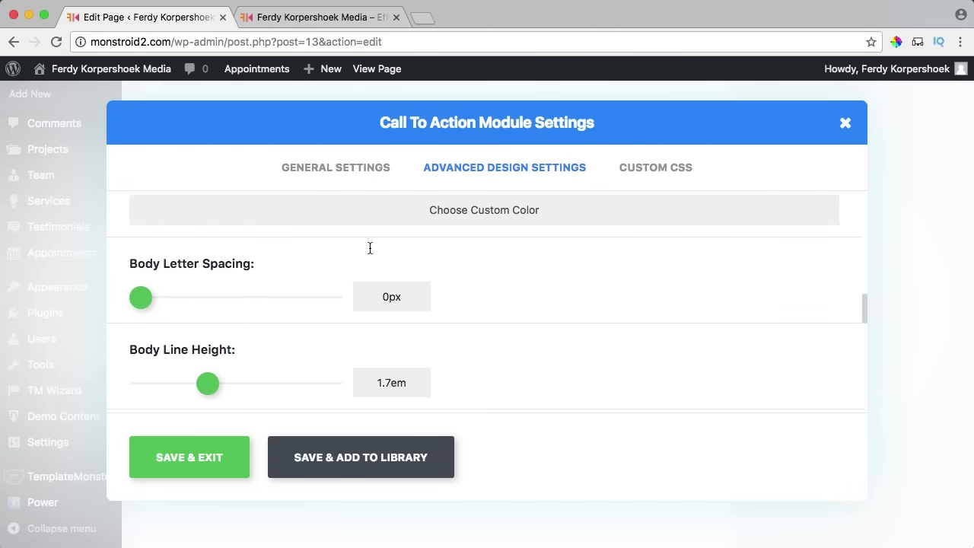
scroll(365, 259, down, 4)
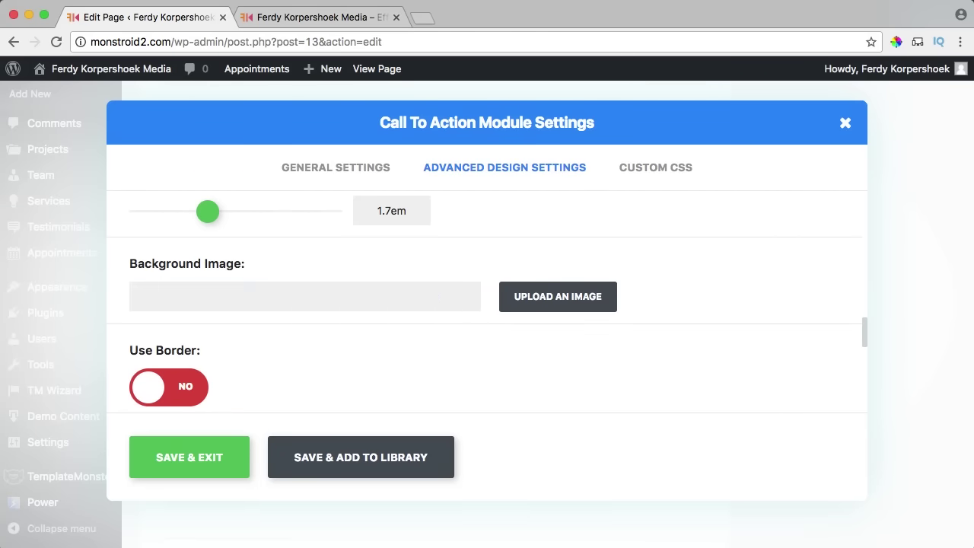
scroll(315, 365, down, 5)
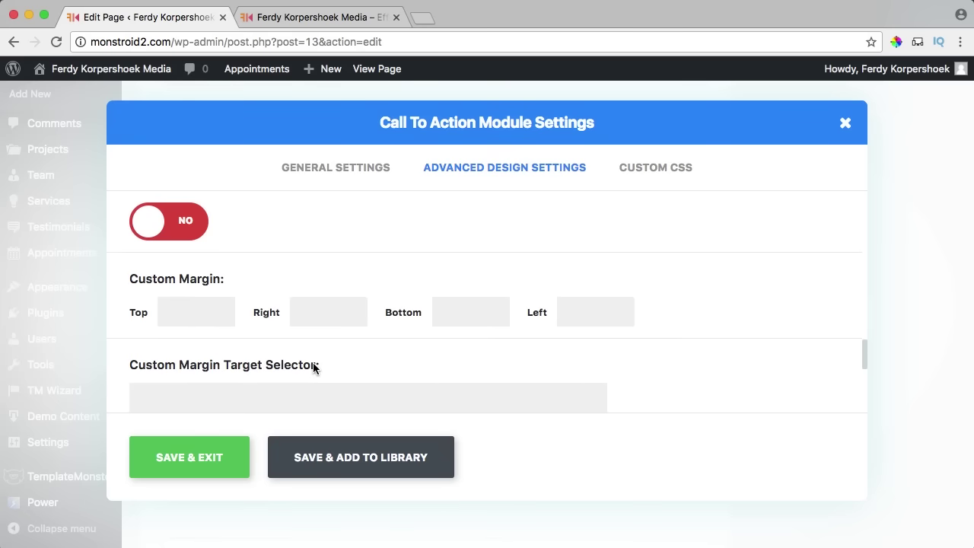
click(199, 467)
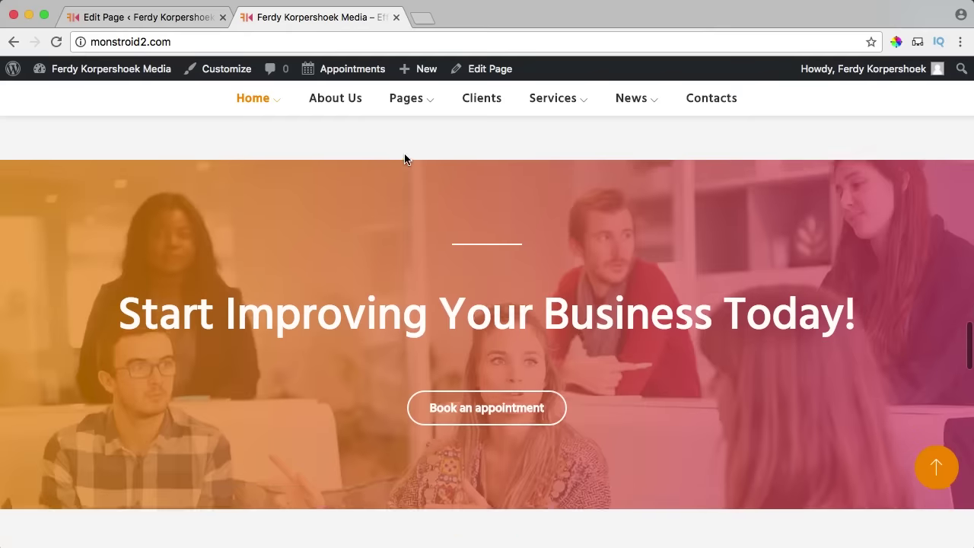
scroll(404, 158, down, 3)
scroll(404, 158, up, 1)
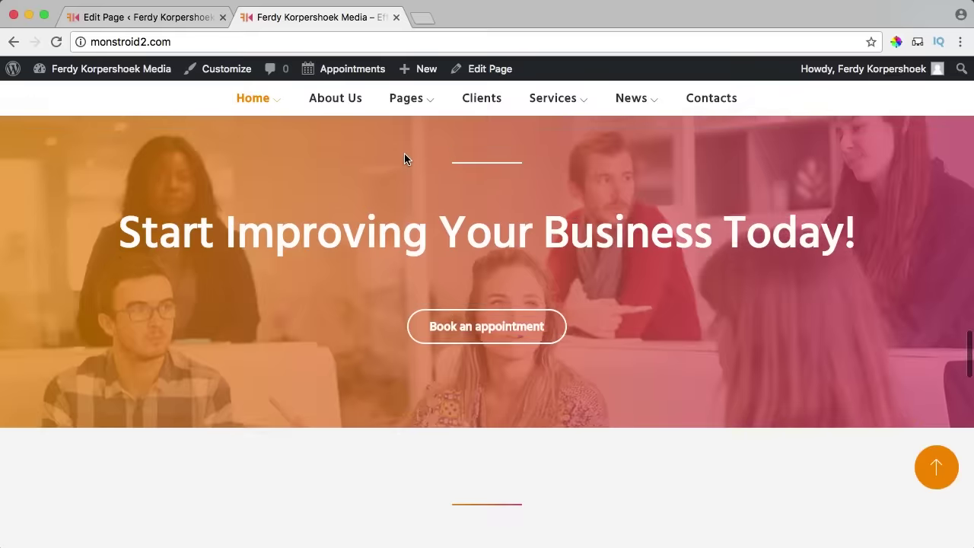
scroll(404, 158, up, 2)
scroll(404, 158, down, 2)
scroll(404, 158, up, 3)
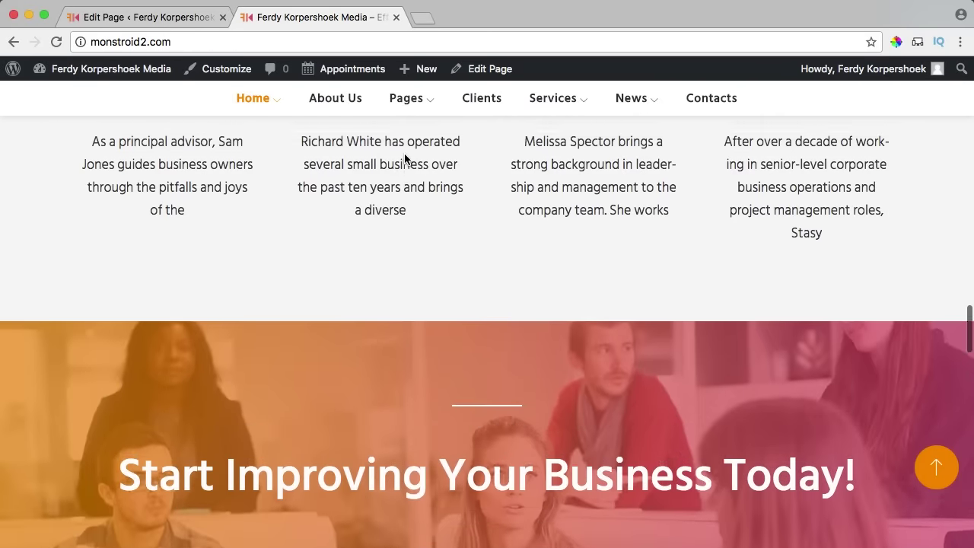
scroll(404, 158, up, 15)
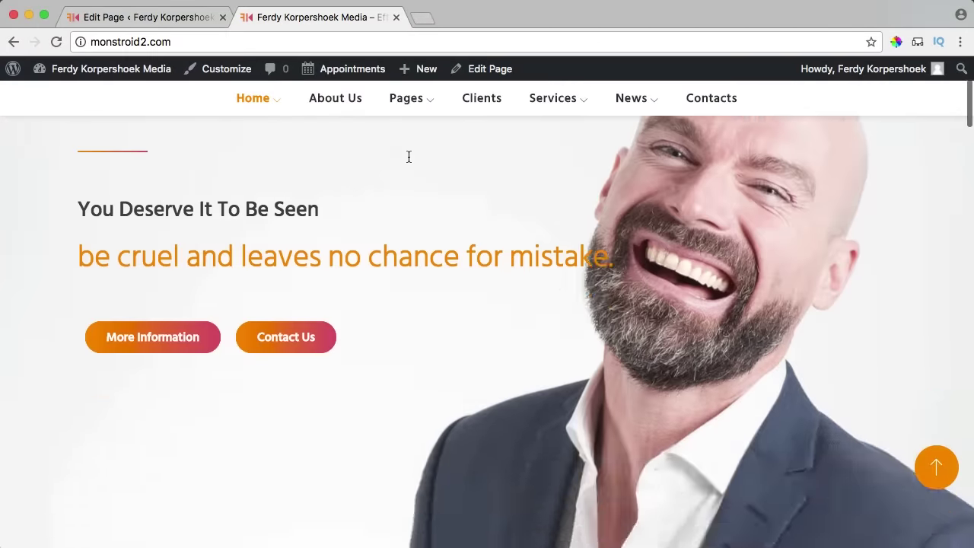
scroll(408, 156, up, 4)
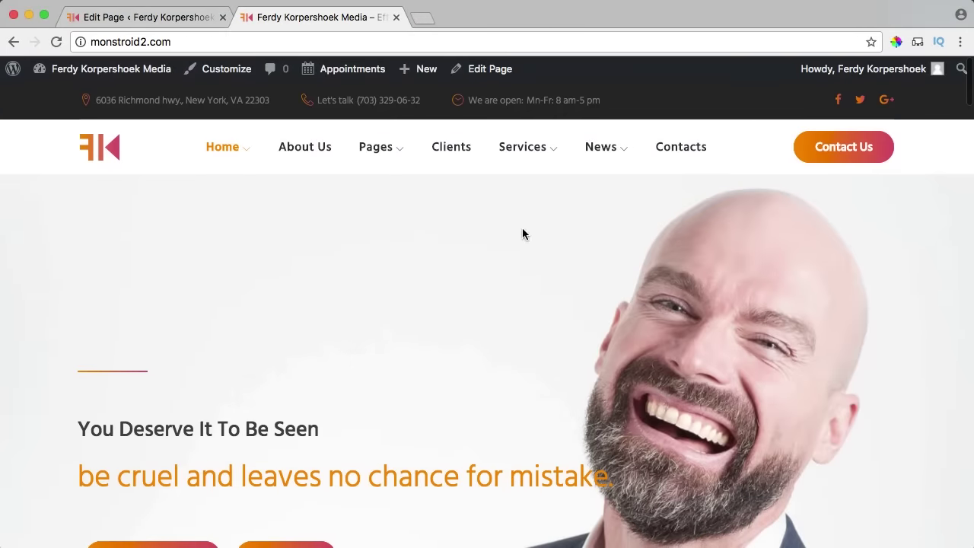
scroll(522, 233, down, 2)
scroll(195, 193, up, 2)
drag(204, 428, 446, 477)
click(466, 360)
scroll(470, 350, down, 6)
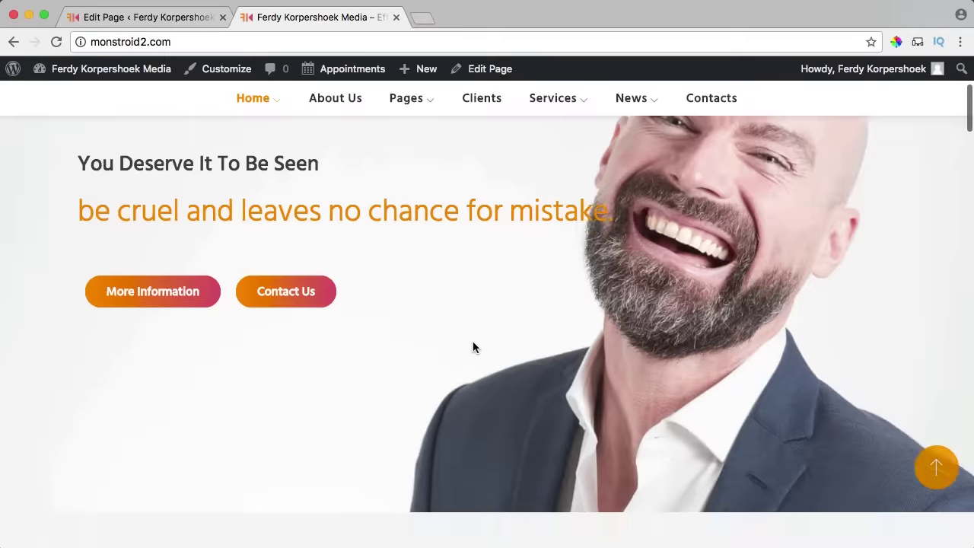
scroll(473, 342, down, 10)
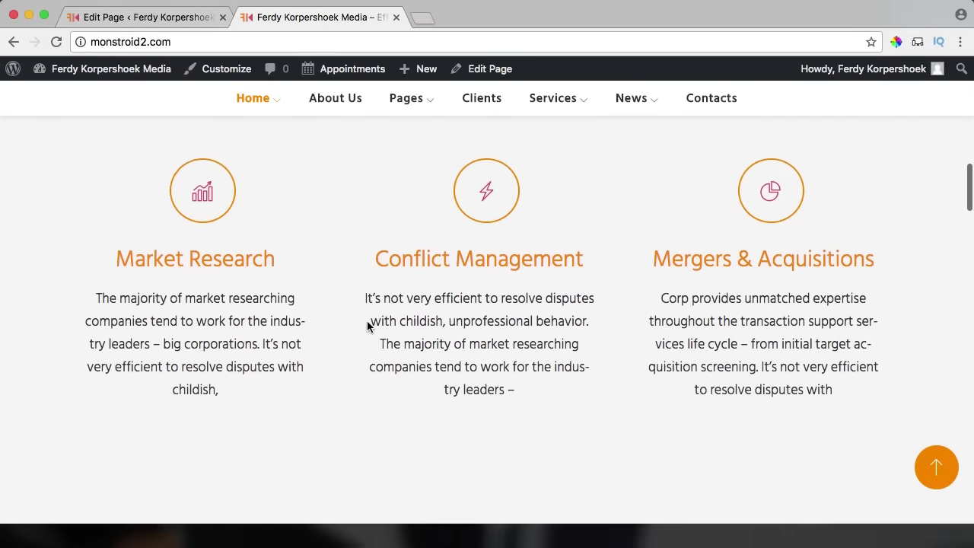
scroll(366, 326, down, 10)
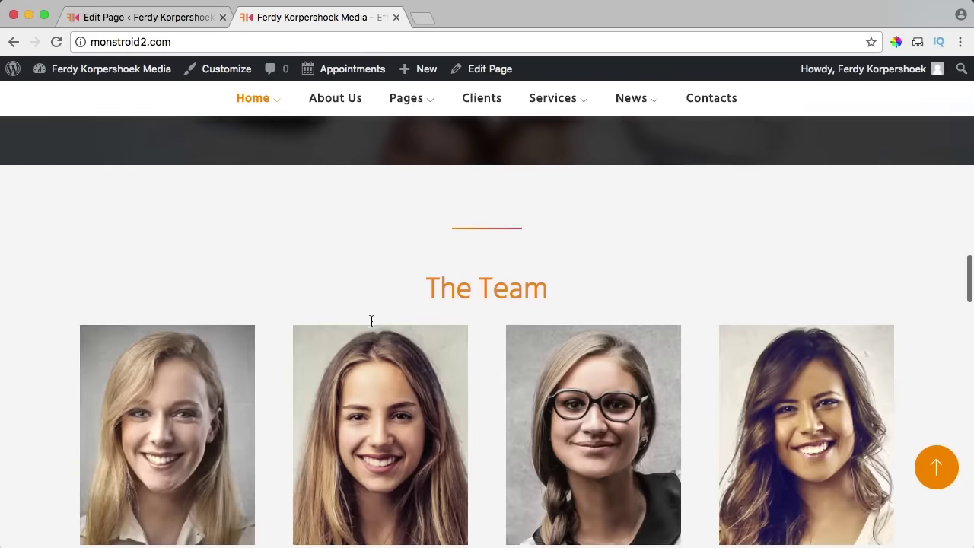
scroll(371, 320, down, 8)
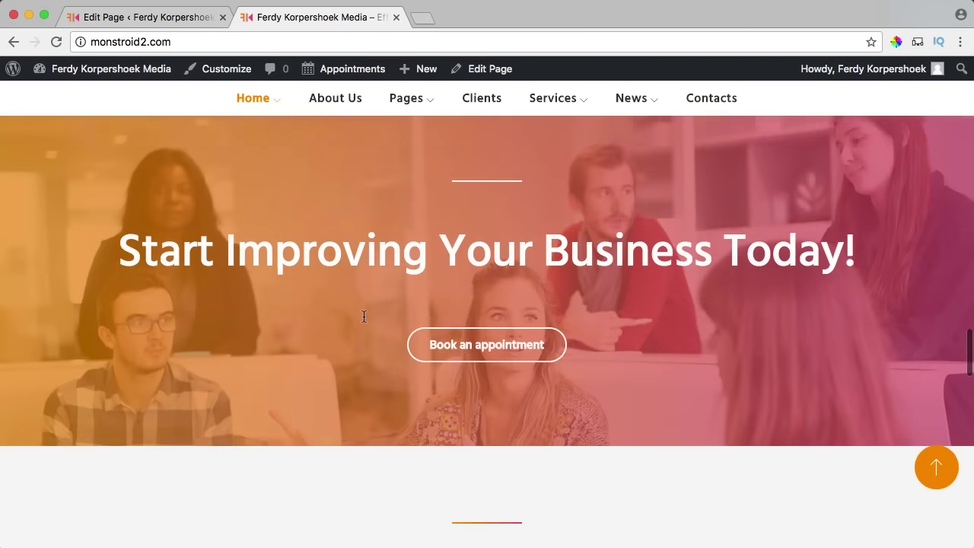
scroll(363, 317, up, 1)
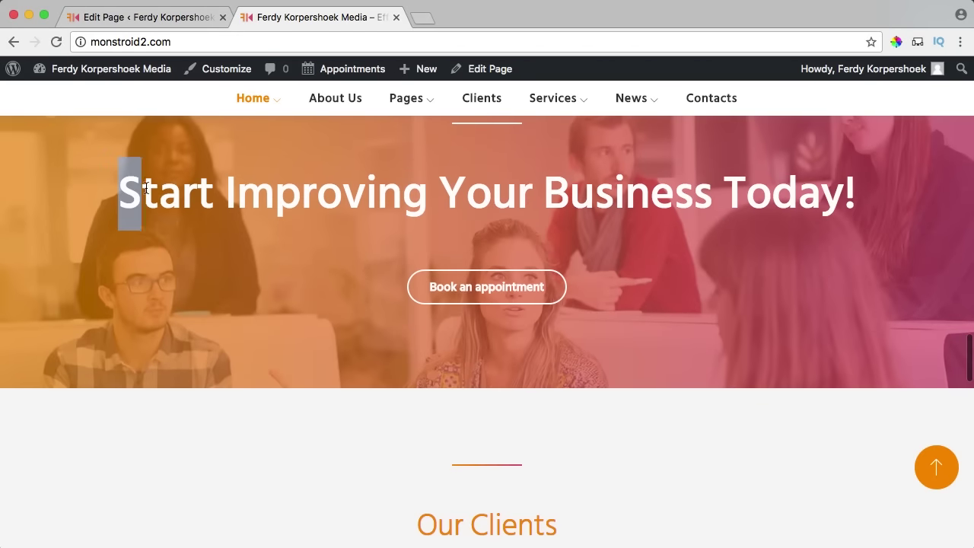
drag(145, 188, 769, 196)
click(768, 196)
scroll(741, 220, up, 3)
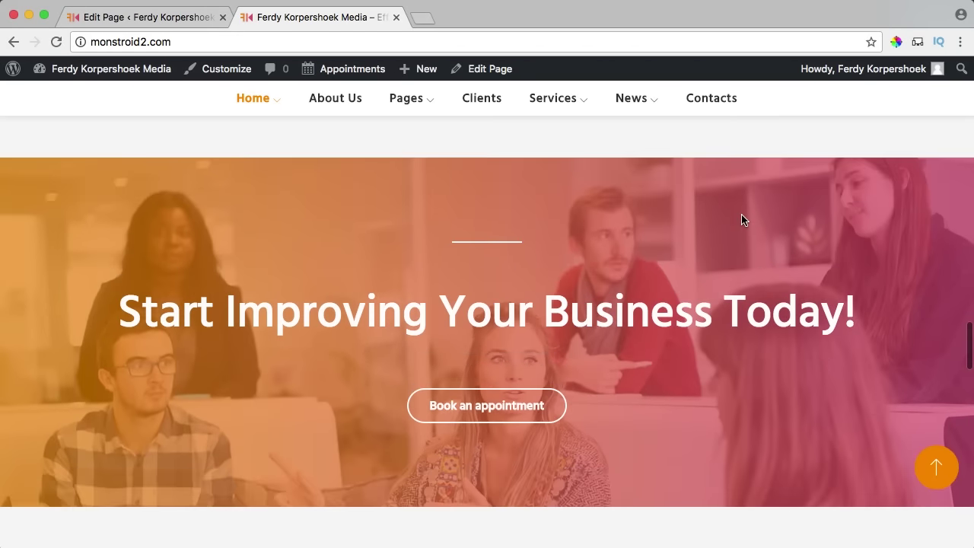
scroll(574, 228, down, 5)
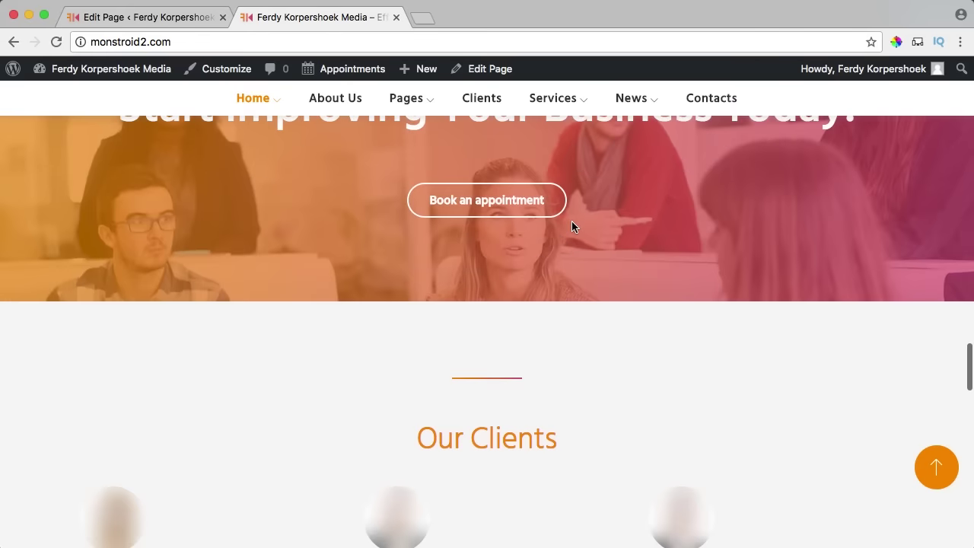
scroll(572, 224, down, 3)
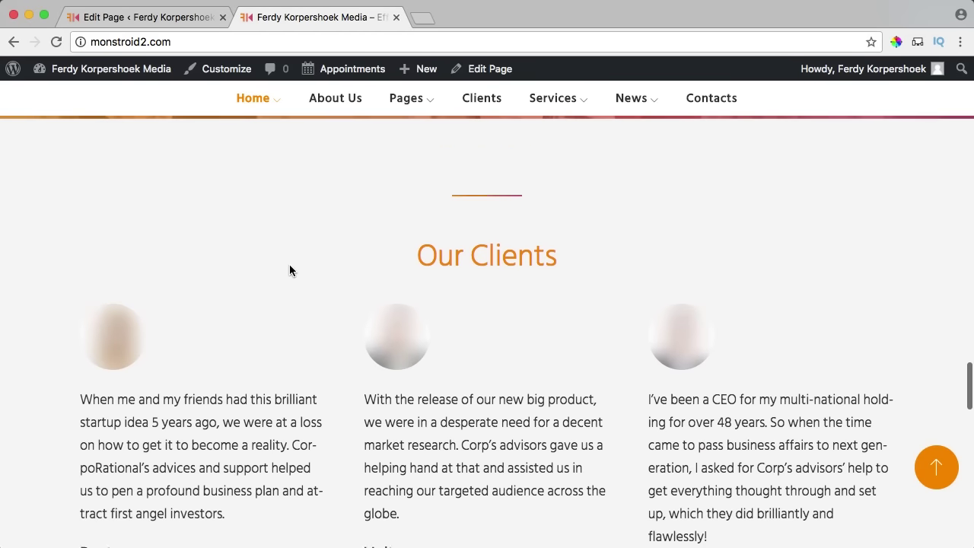
scroll(289, 267, down, 3)
drag(441, 196, 681, 204)
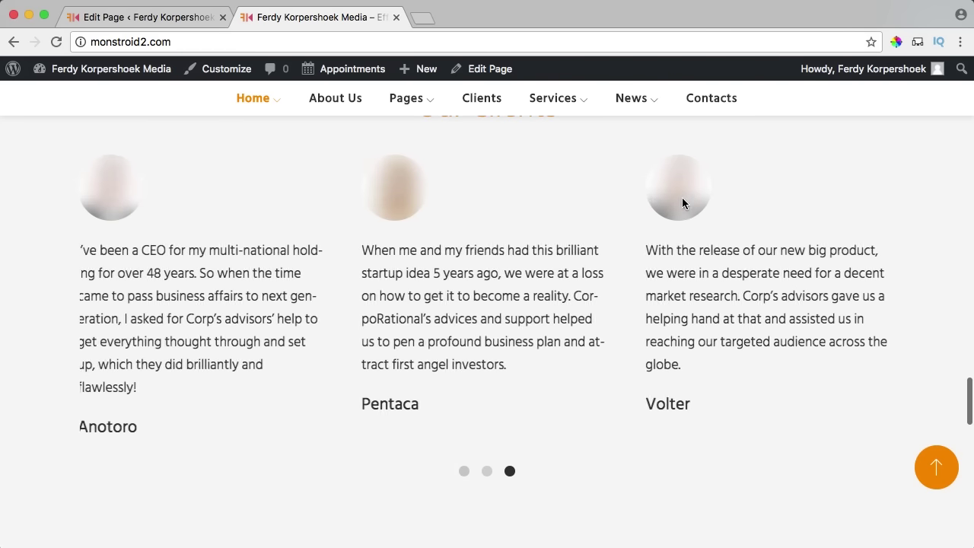
click(188, 23)
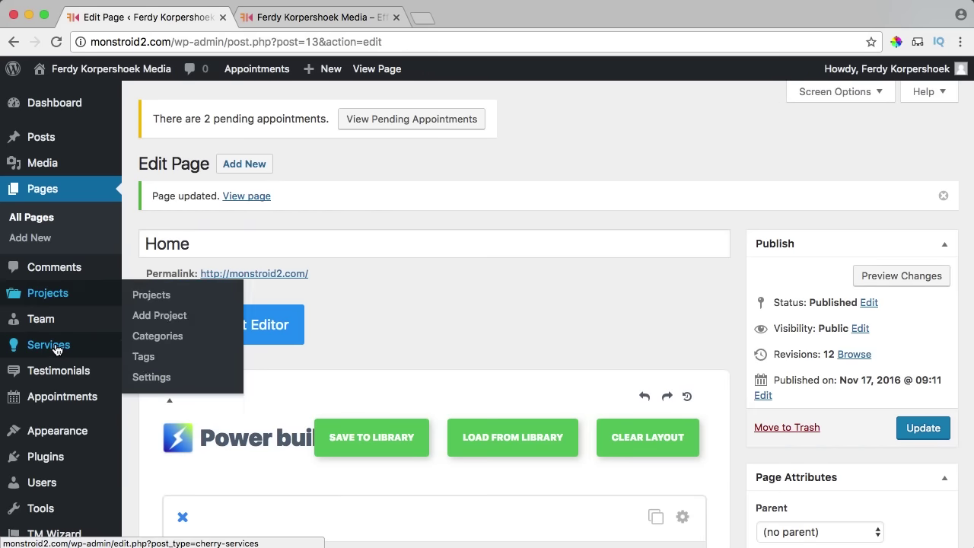
Close the live site tab and open the Volter and Anotoro testimonials in separate tabs.
mouse_move(110, 379)
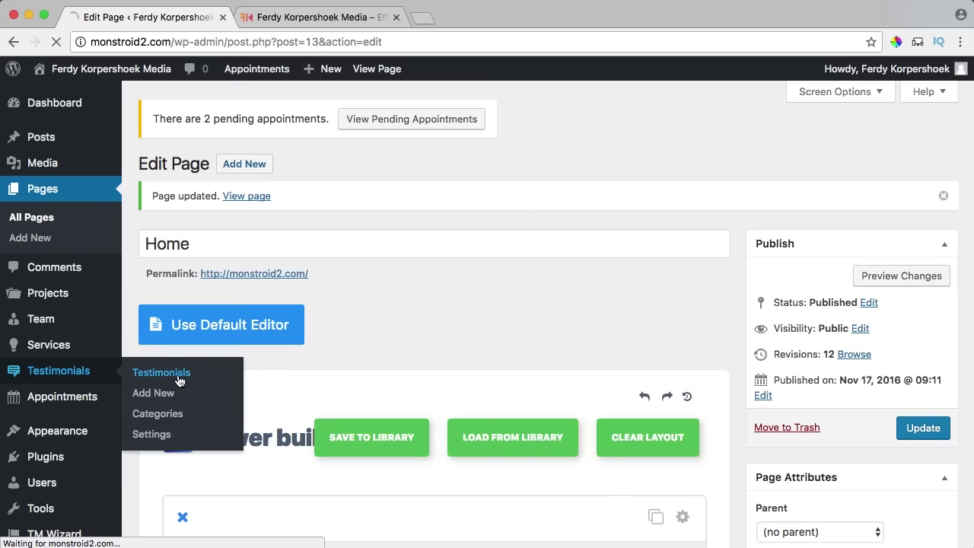
click(395, 16)
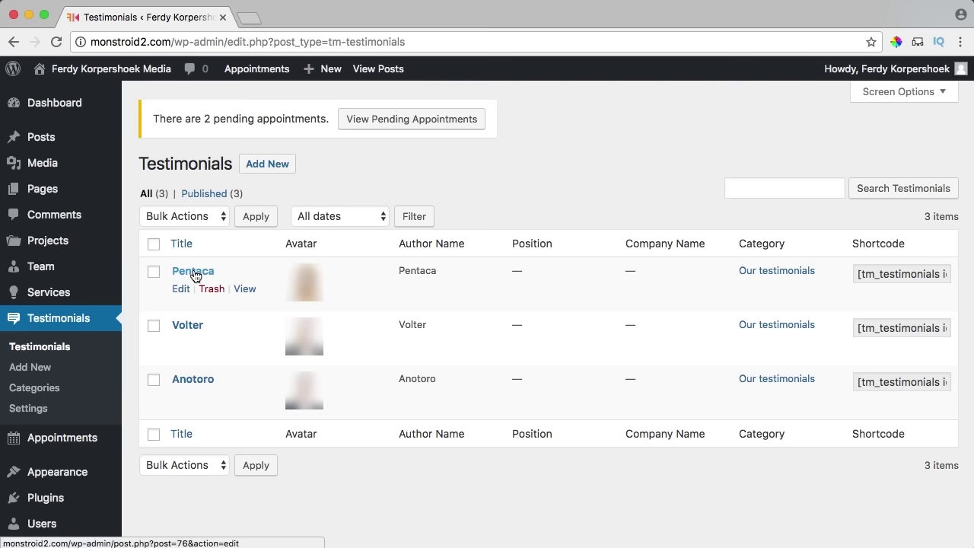
super+click(194, 329)
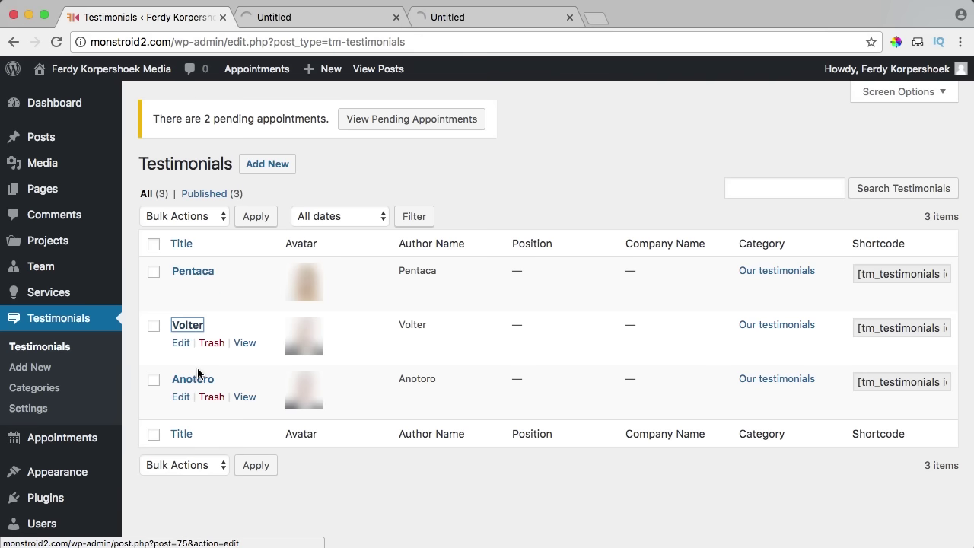
super+click(196, 380)
Check each testimonial's Author Avatar box, then remove Pentaca's old blurry avatar.
click(319, 17)
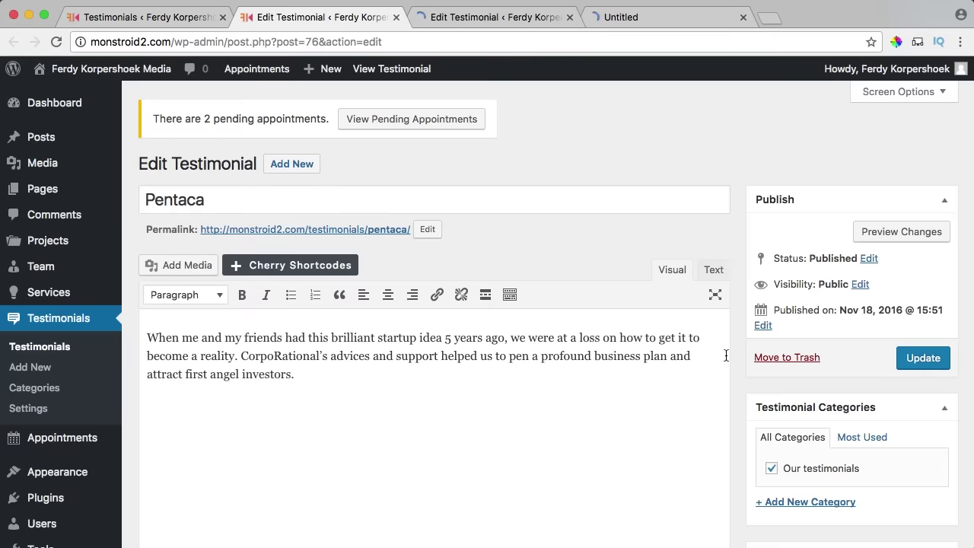
scroll(831, 439, down, 15)
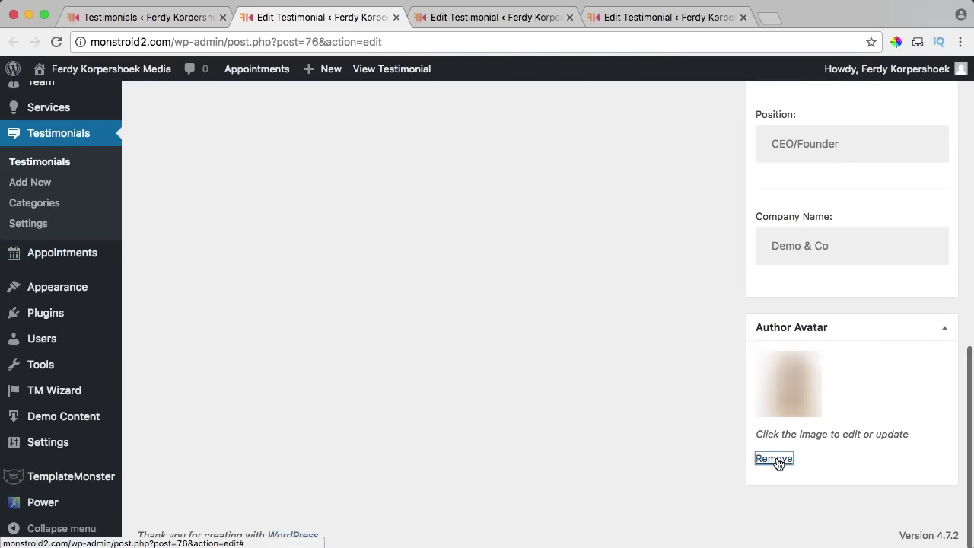
key(ctrl+Tab)
scroll(819, 432, down, 15)
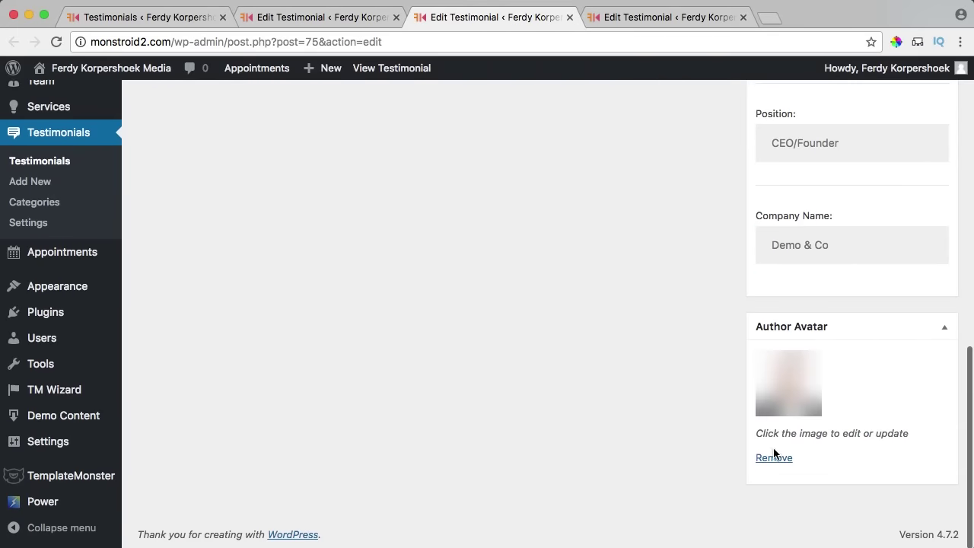
key(ctrl+Tab)
scroll(779, 455, down, 15)
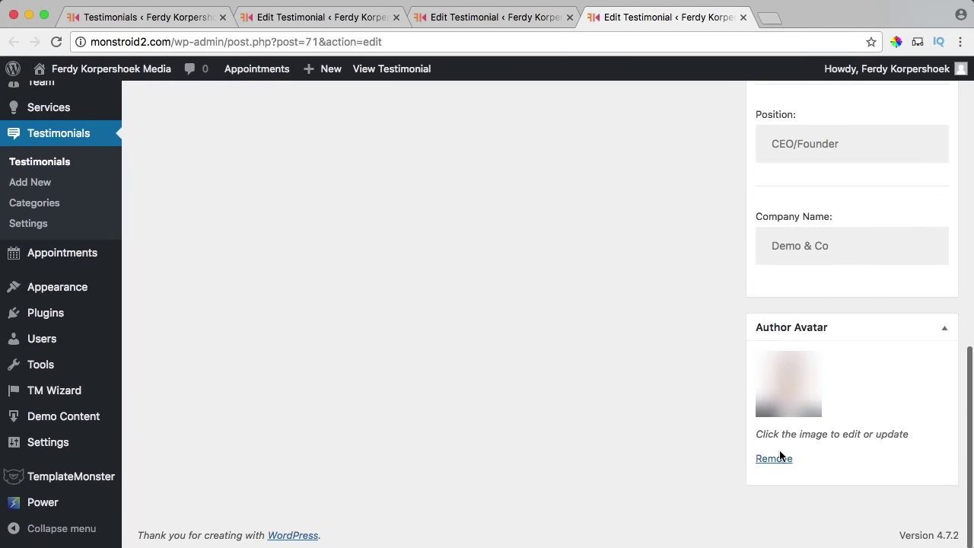
key(ctrl+shift+Tab)
key(ctrl+shift+Tab)
click(774, 458)
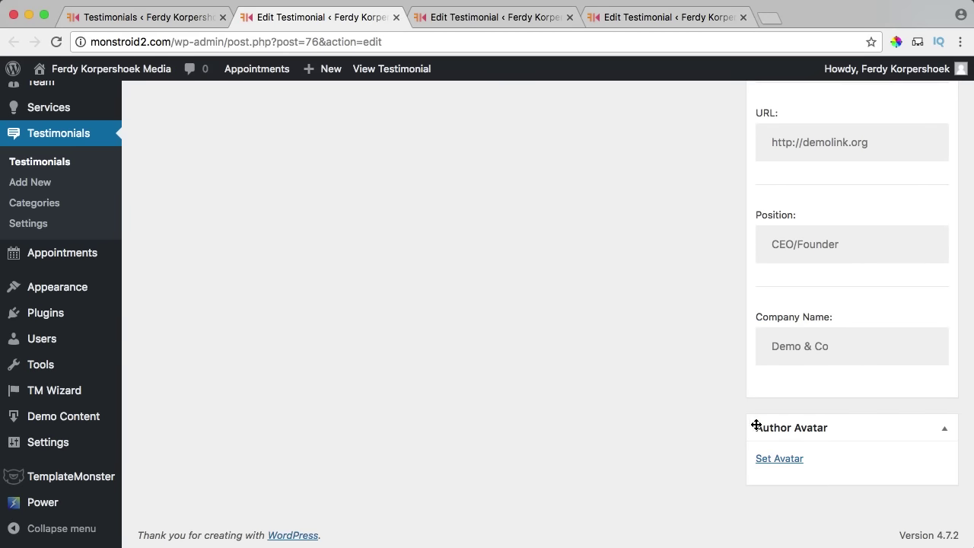
Set new avatars: brown-cap girl for Pentaca, blonde woman for Volter, dark-haired man for Anotoro.
click(776, 459)
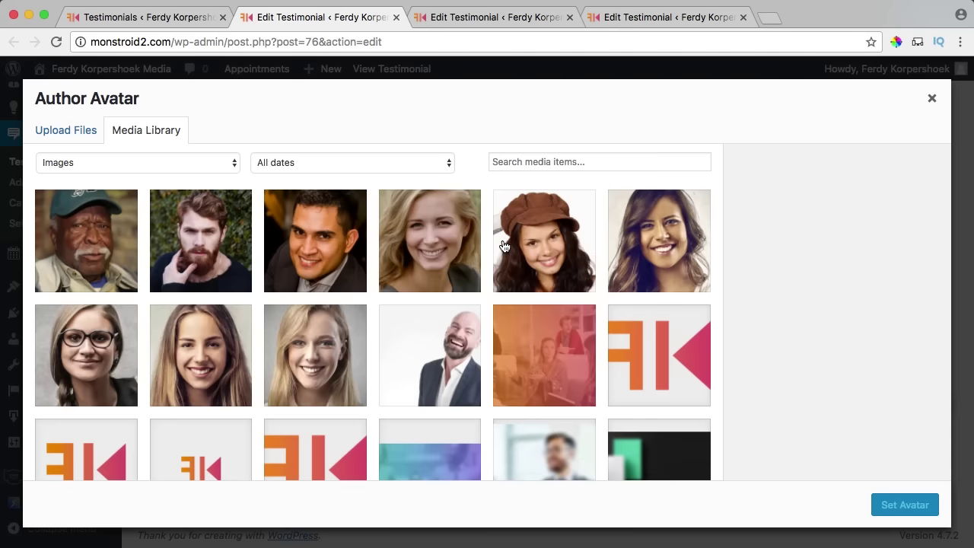
click(520, 246)
click(889, 504)
key(ctrl+Tab)
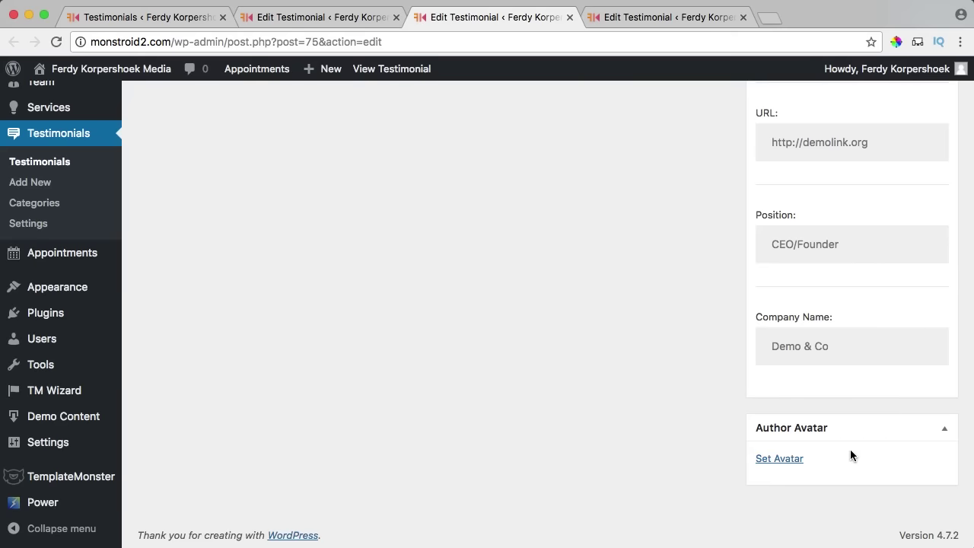
click(776, 459)
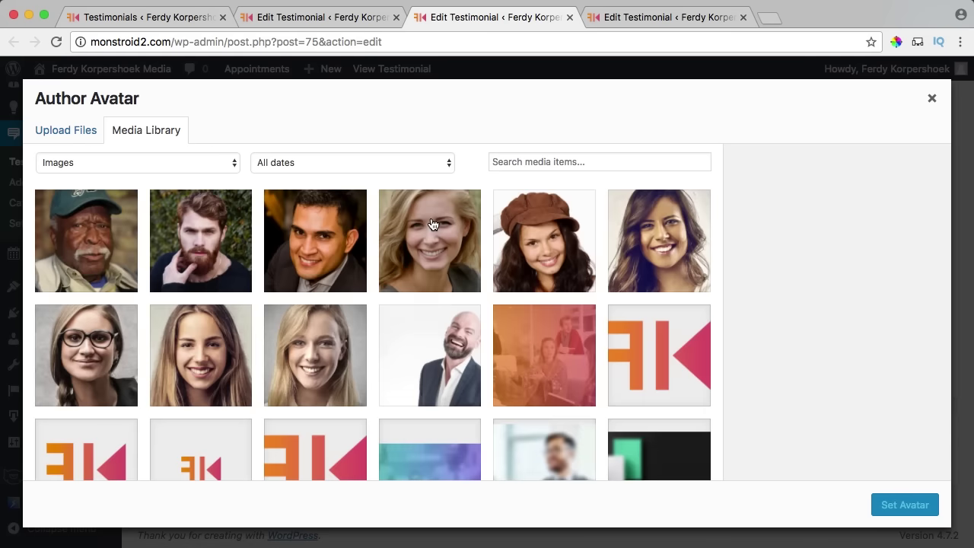
click(454, 240)
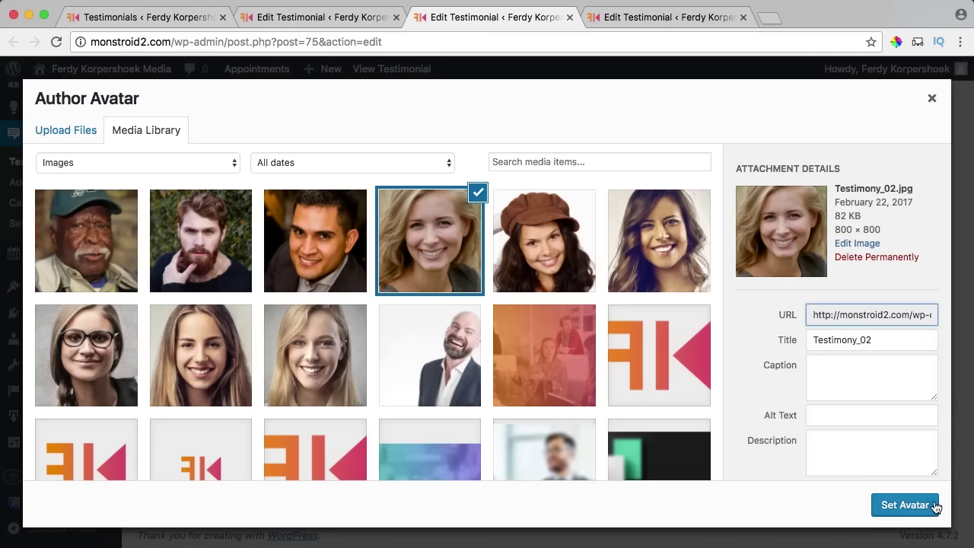
click(904, 505)
key(ctrl+Tab)
click(783, 461)
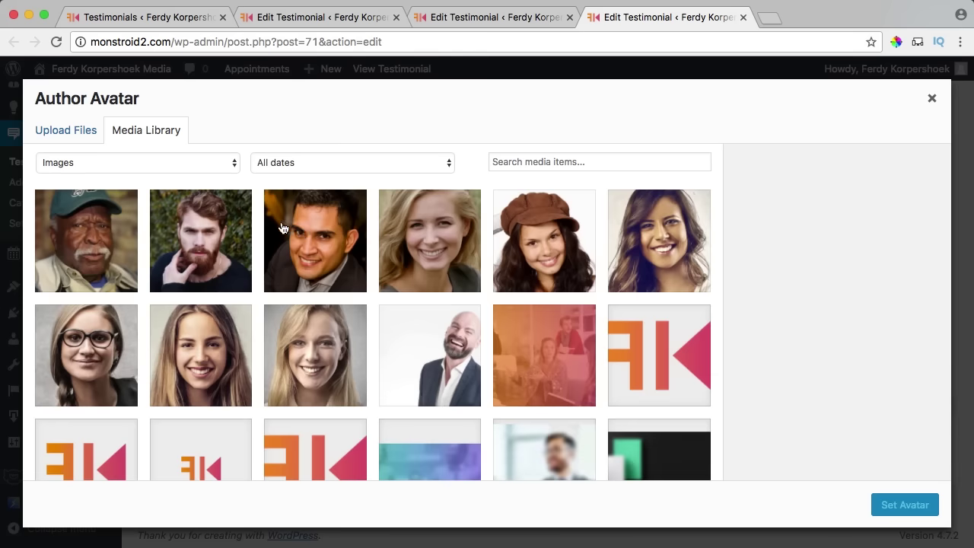
click(365, 266)
click(906, 505)
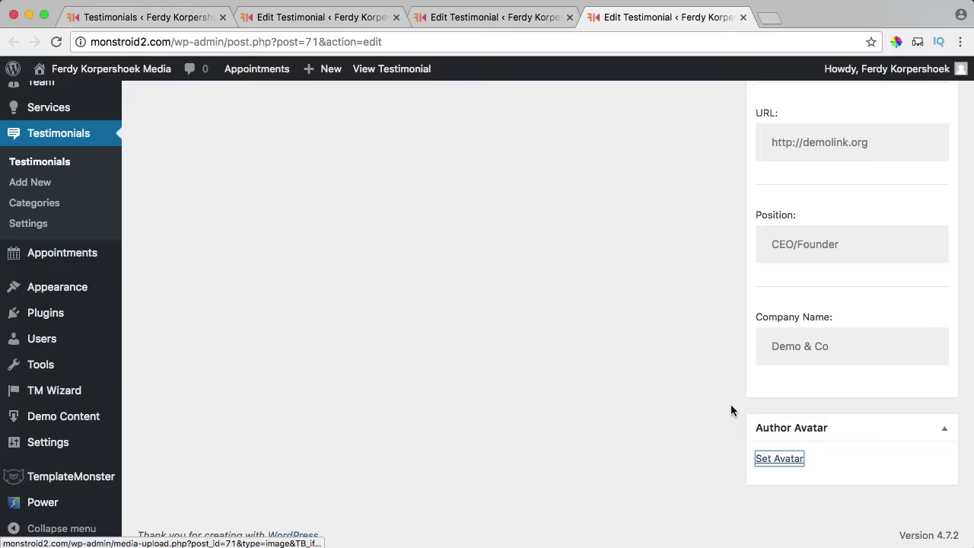
Update the Pentaca, Volter and Anotoro testimonials and return to the Testimonials list.
key(ctrl+shift+Tab)
key(ctrl+shift+Tab)
scroll(897, 426, up, 10)
click(918, 368)
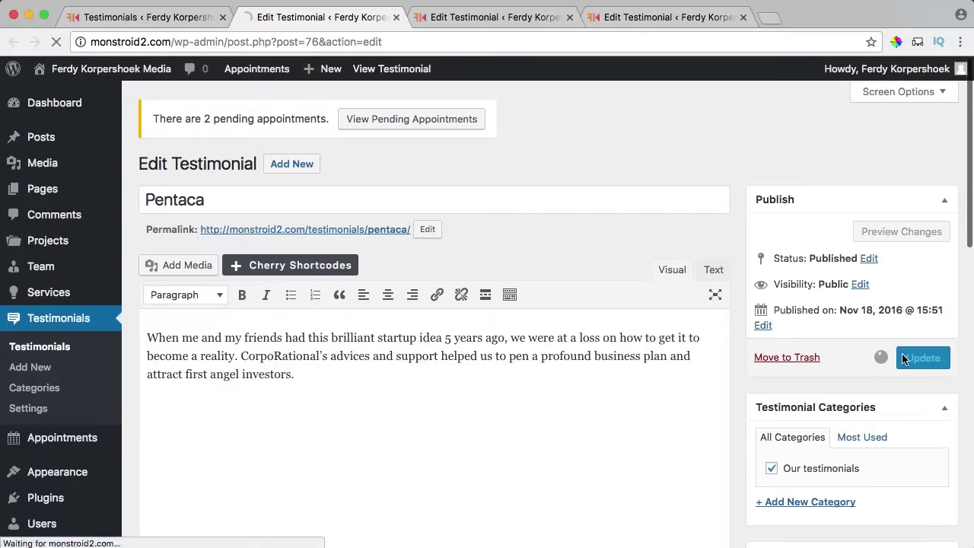
key(ctrl+Tab)
scroll(891, 358, up, 3)
click(933, 361)
key(ctrl+Tab)
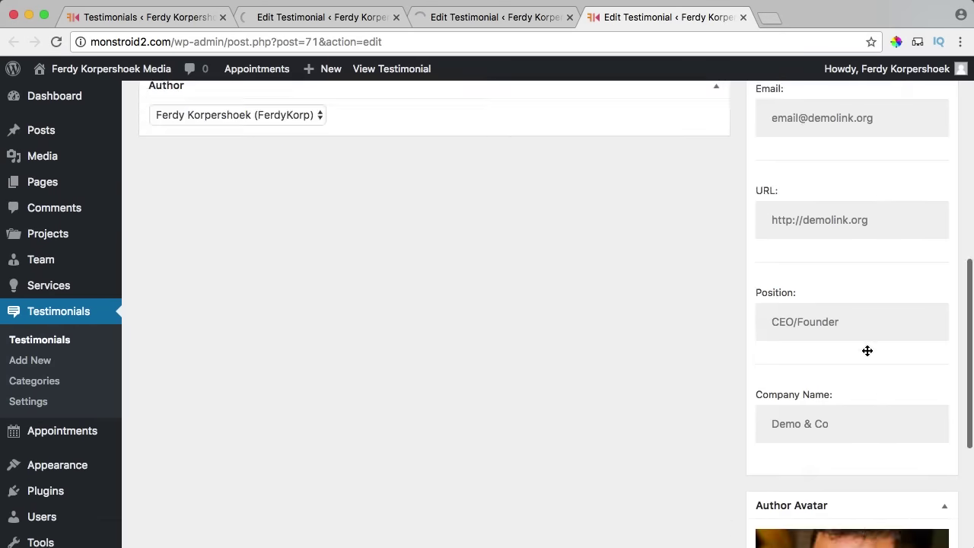
scroll(867, 350, up, 10)
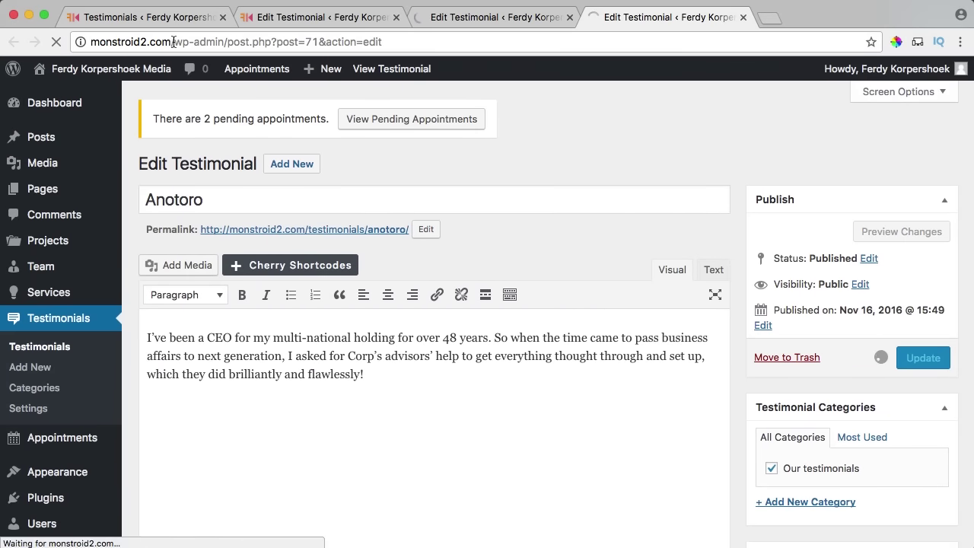
click(163, 22)
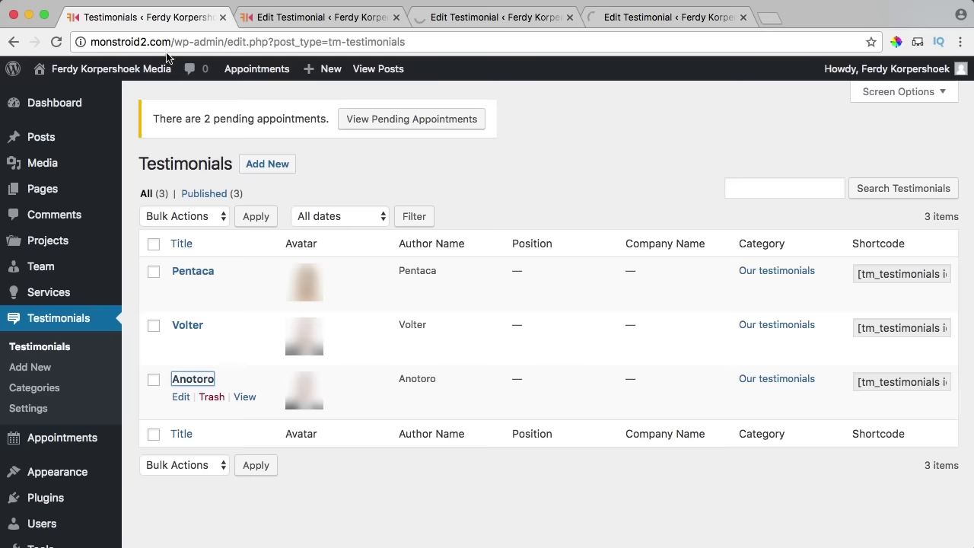
View the live home page and check the new avatars in the Our Clients carousel.
click(118, 70)
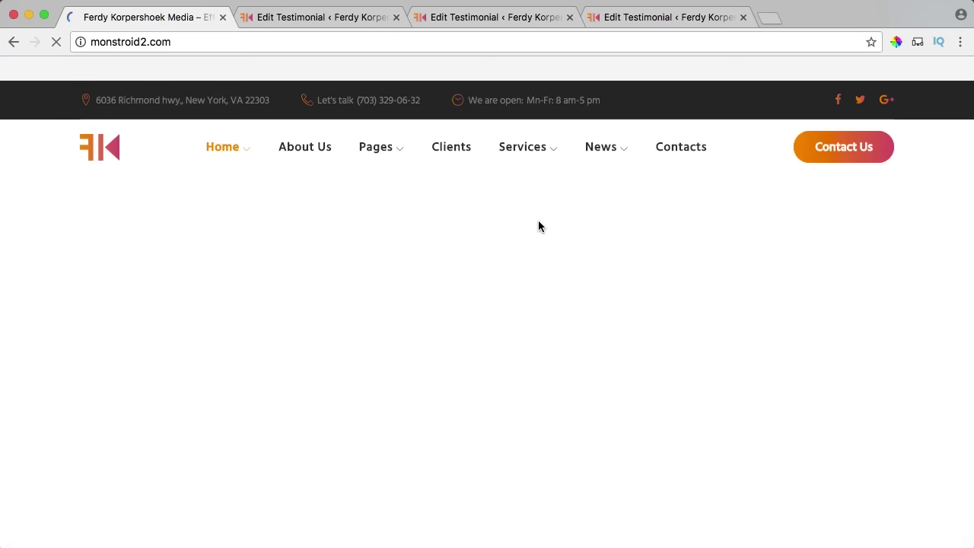
scroll(497, 230, down, 10)
scroll(497, 230, down, 15)
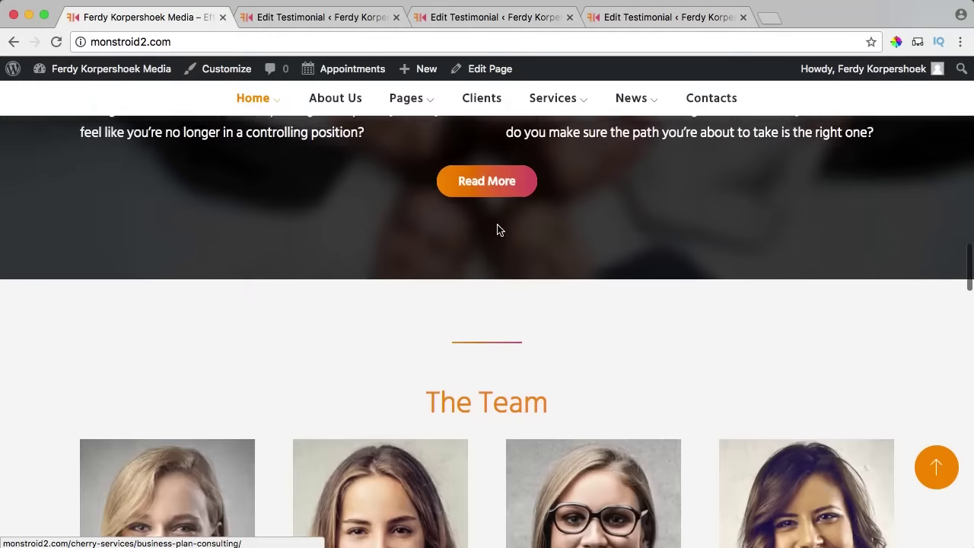
scroll(498, 230, down, 8)
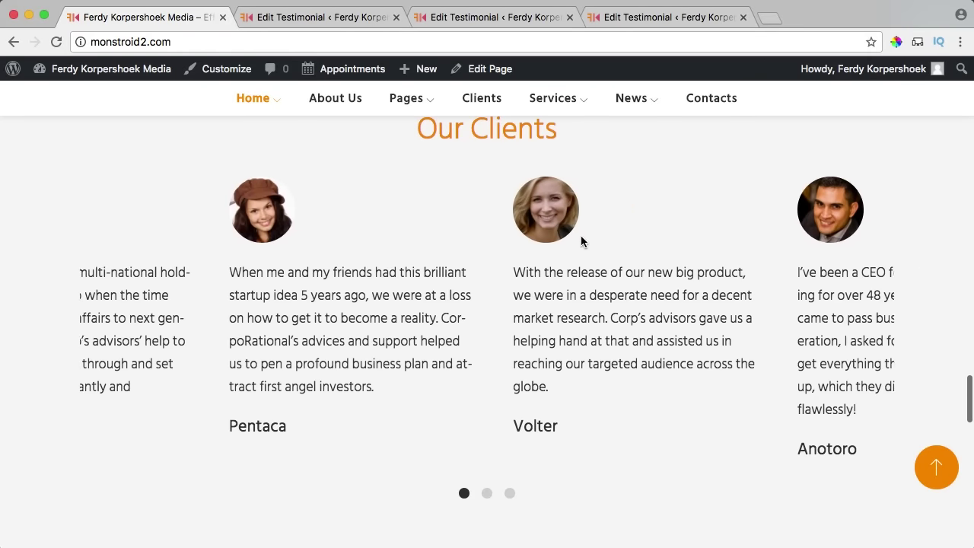
scroll(577, 279, down, 3)
scroll(474, 272, down, 10)
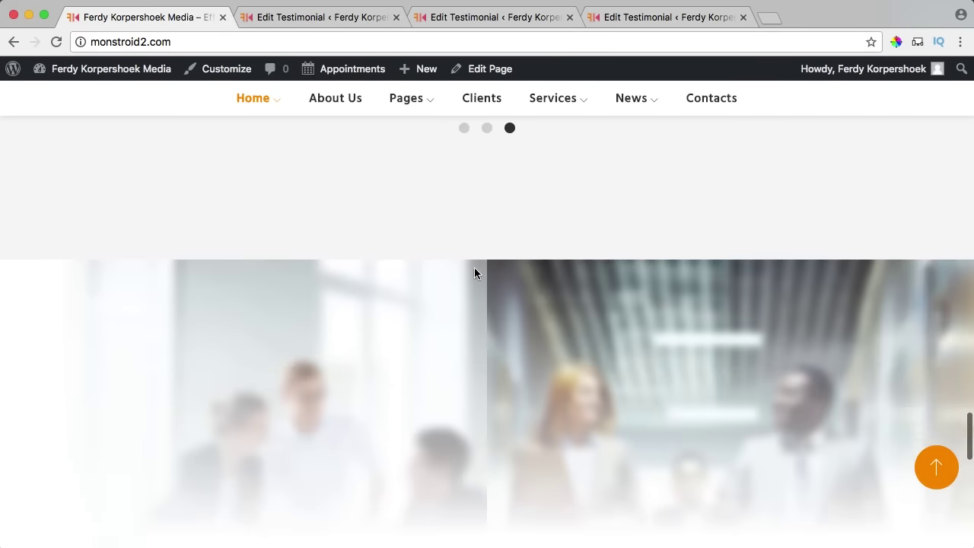
scroll(419, 294, down, 3)
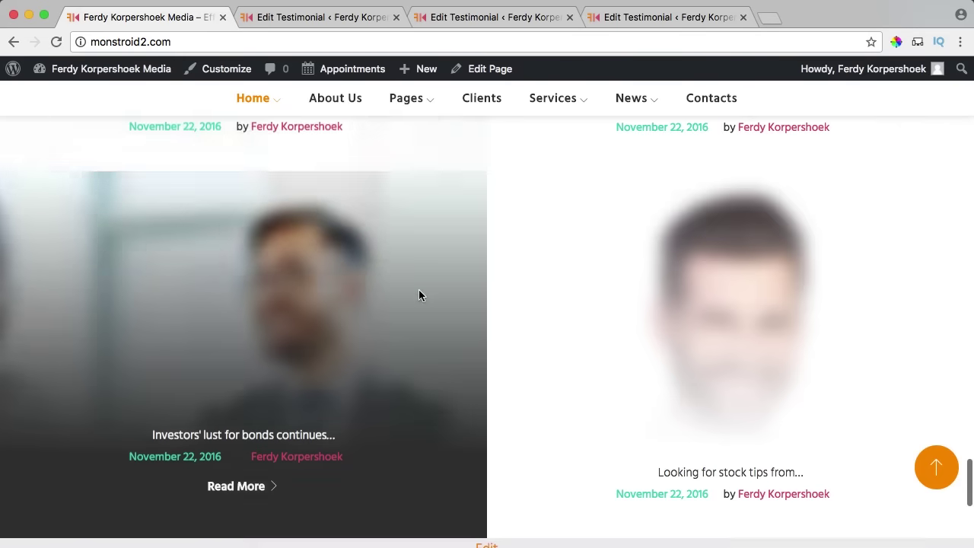
scroll(419, 294, up, 3)
scroll(419, 294, down, 1)
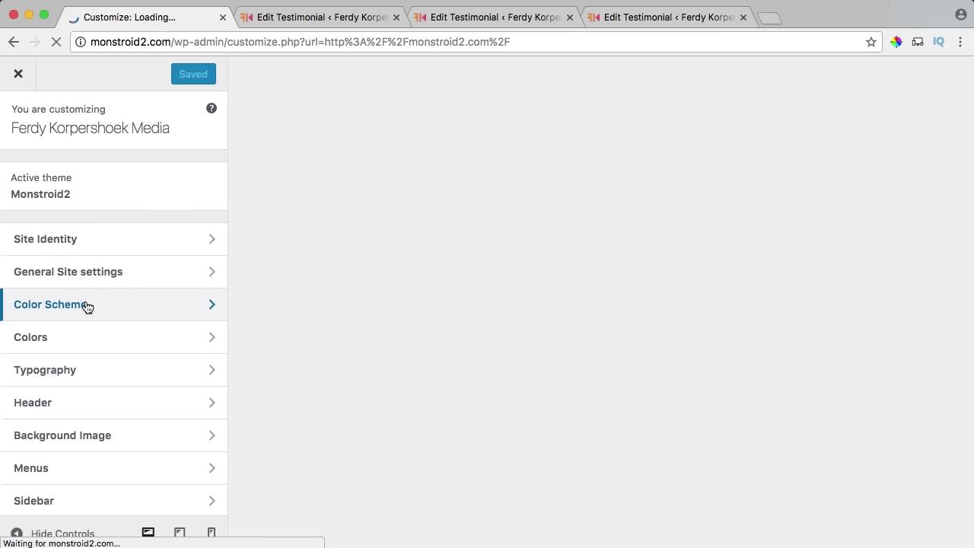
Inspect the Regular colour scheme's accent colours in the Customizer.
click(87, 306)
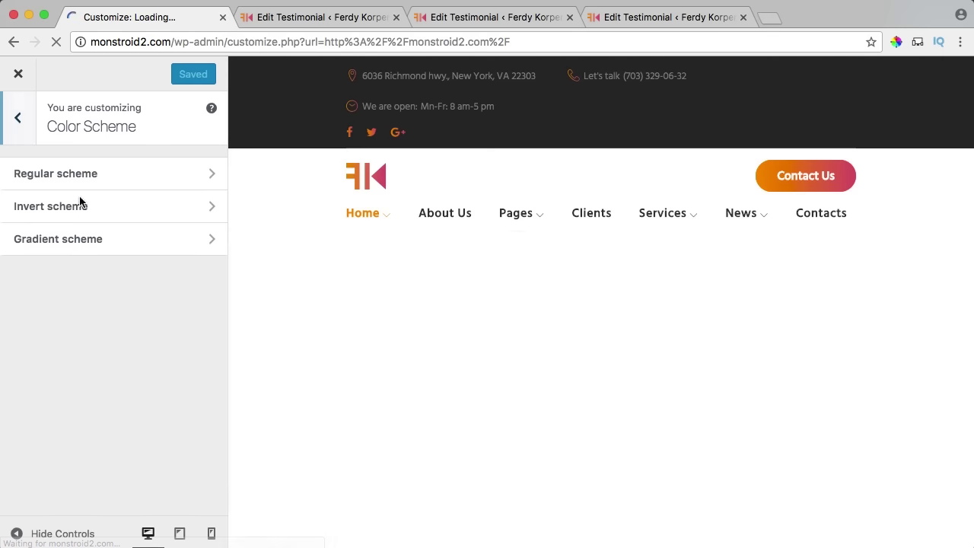
click(74, 173)
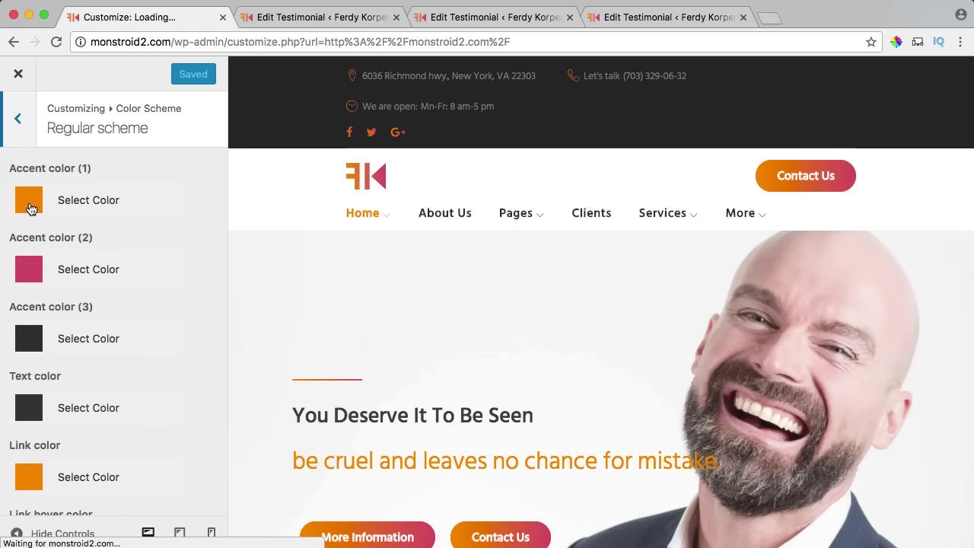
click(31, 200)
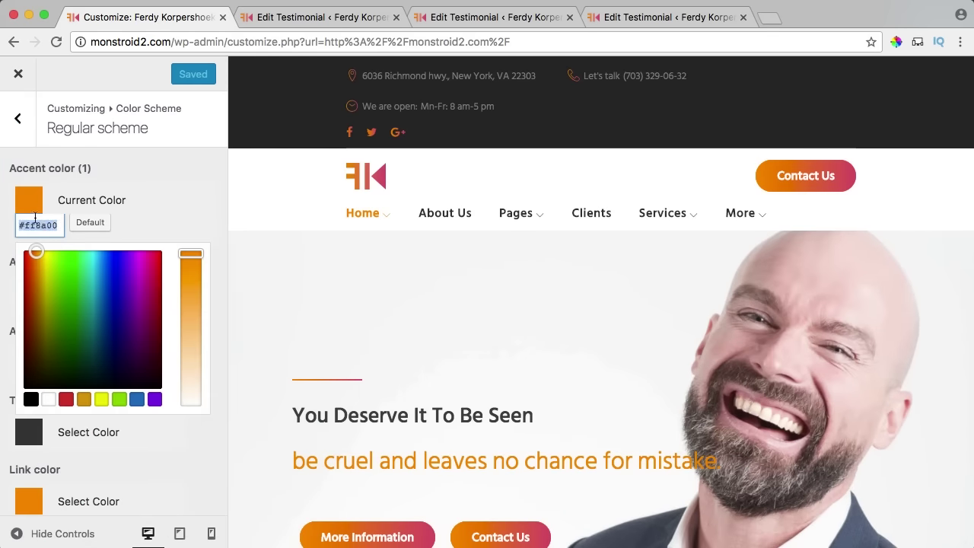
click(33, 203)
scroll(91, 217, down, 6)
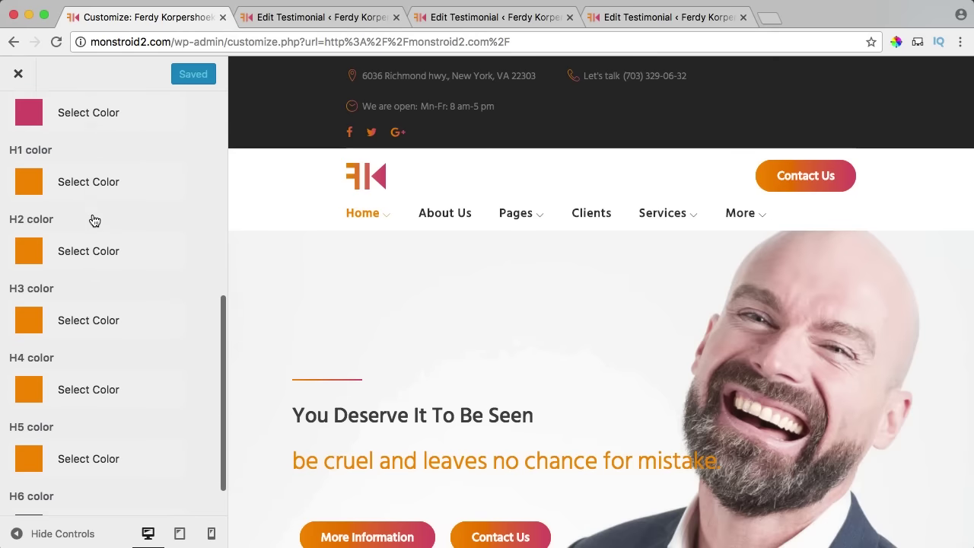
scroll(94, 220, down, 1)
scroll(93, 220, up, 10)
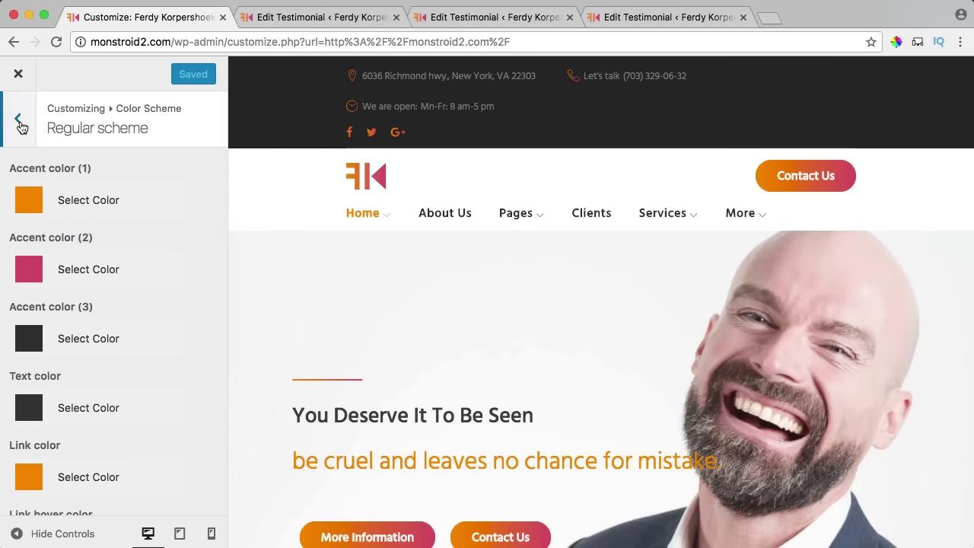
click(21, 124)
Set the Invert scheme's link hover colour to orange and publish the change.
click(64, 208)
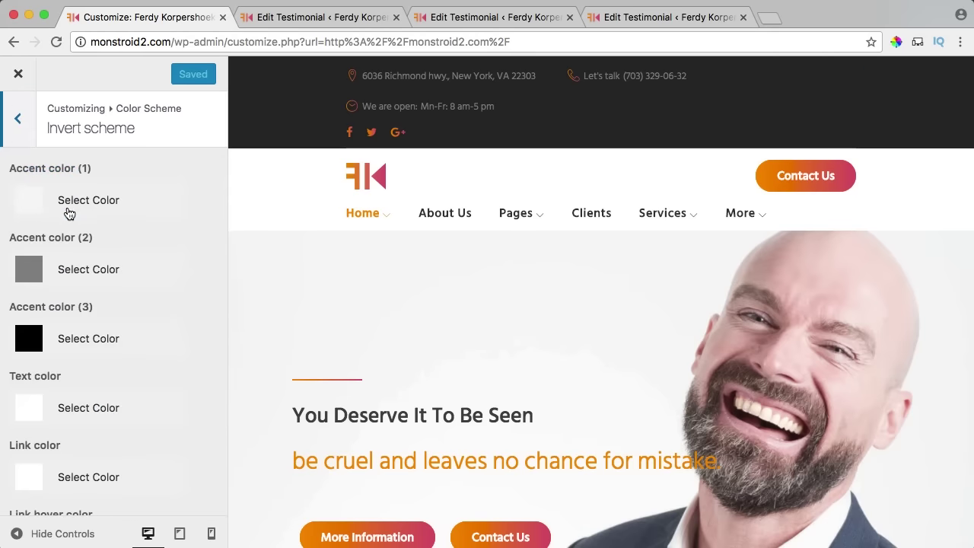
scroll(68, 215, down, 5)
click(39, 198)
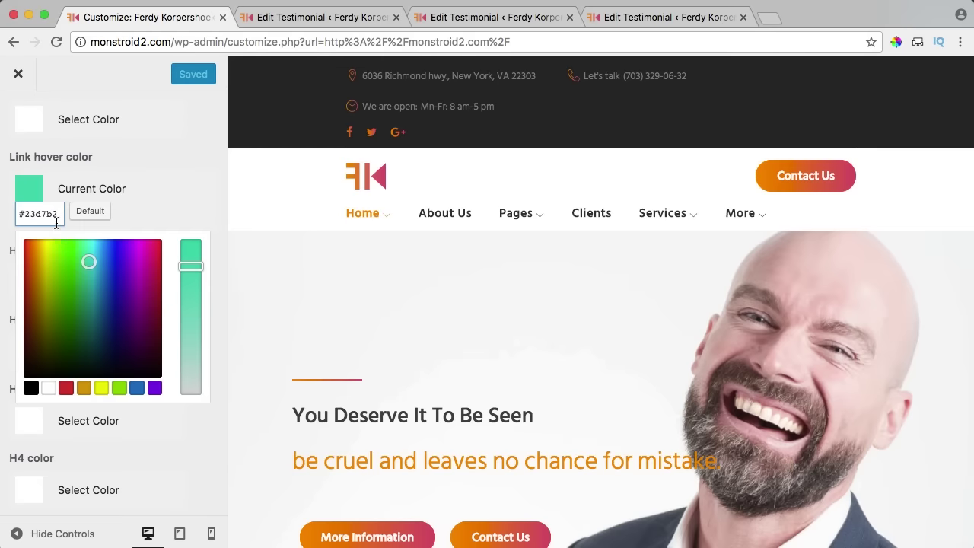
click(34, 196)
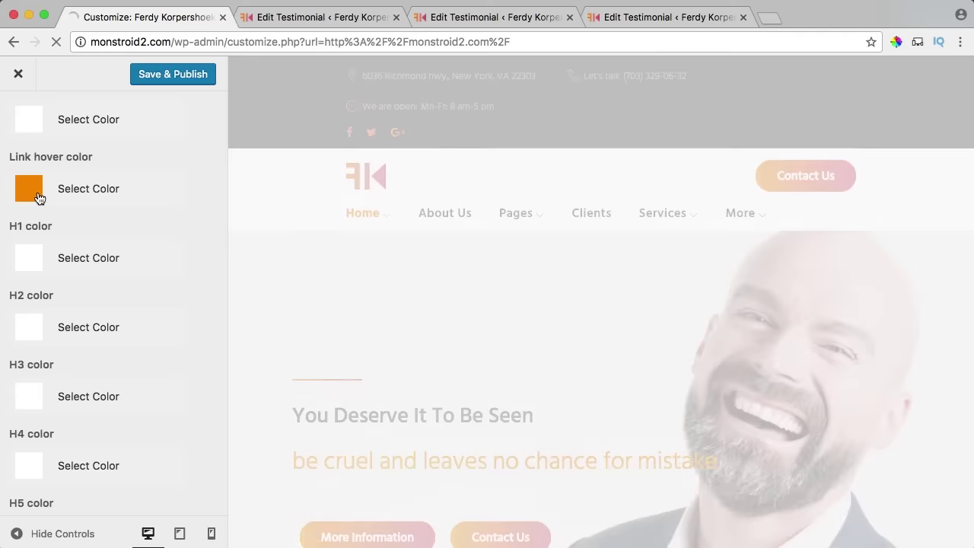
scroll(37, 211, up, 1)
key(Escape)
scroll(472, 342, down, 15)
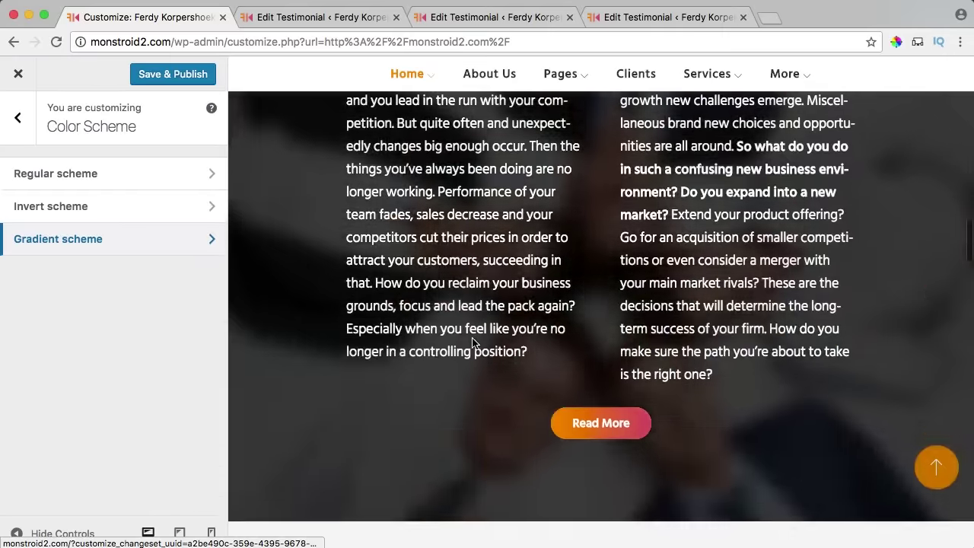
scroll(472, 343, down, 15)
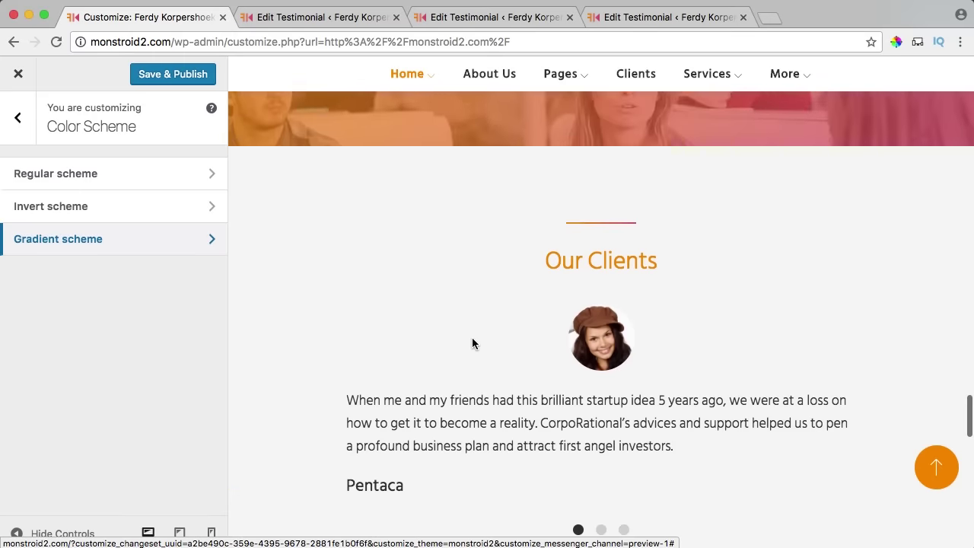
scroll(471, 343, down, 2)
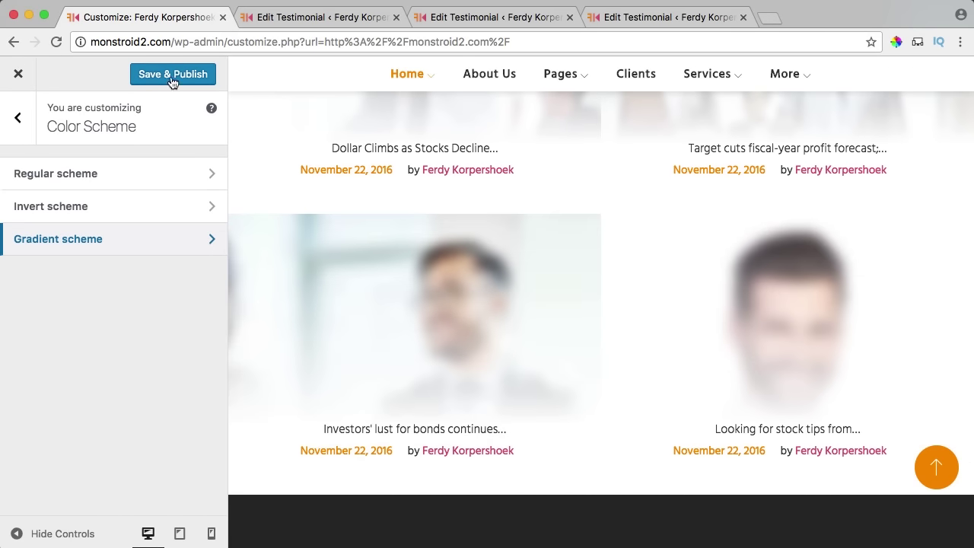
click(173, 74)
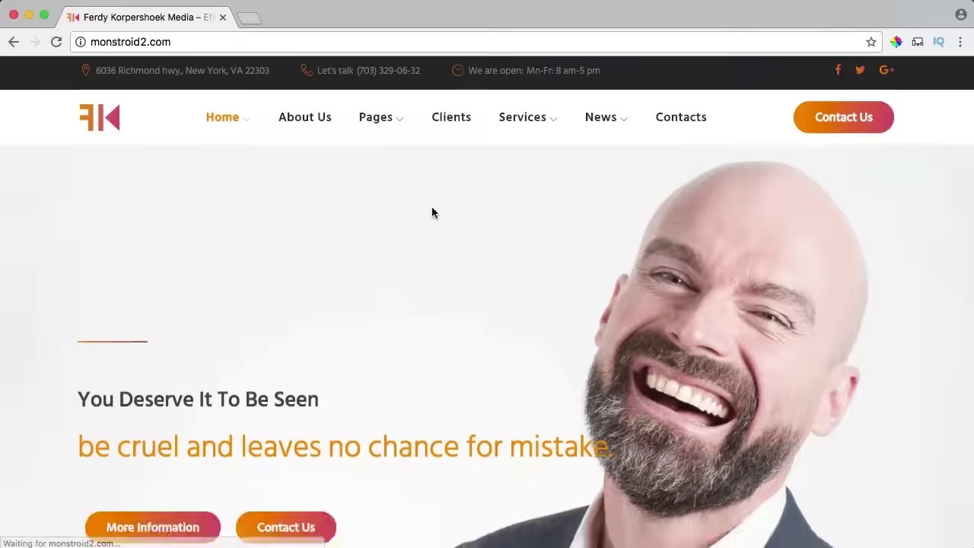
scroll(432, 209, down, 20)
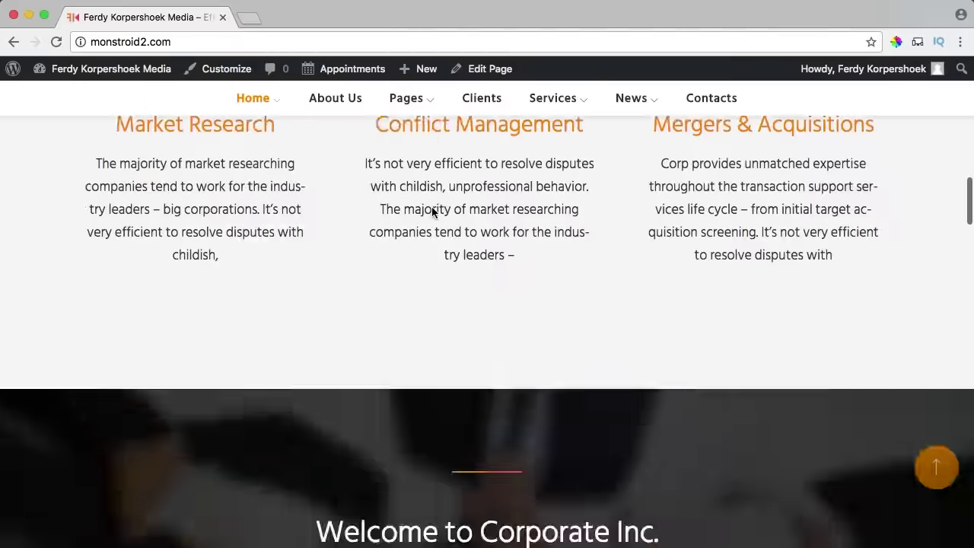
scroll(432, 206, down, 20)
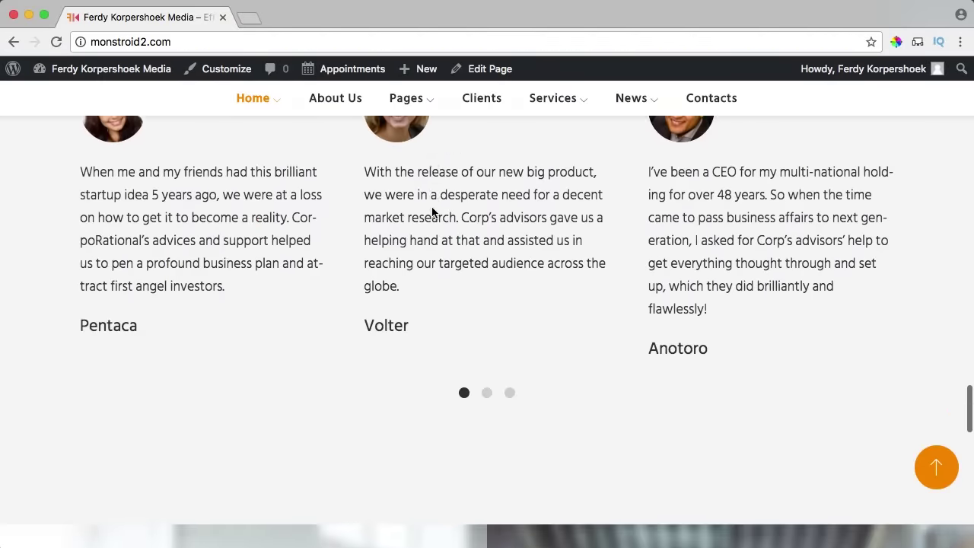
scroll(448, 348, up, 3)
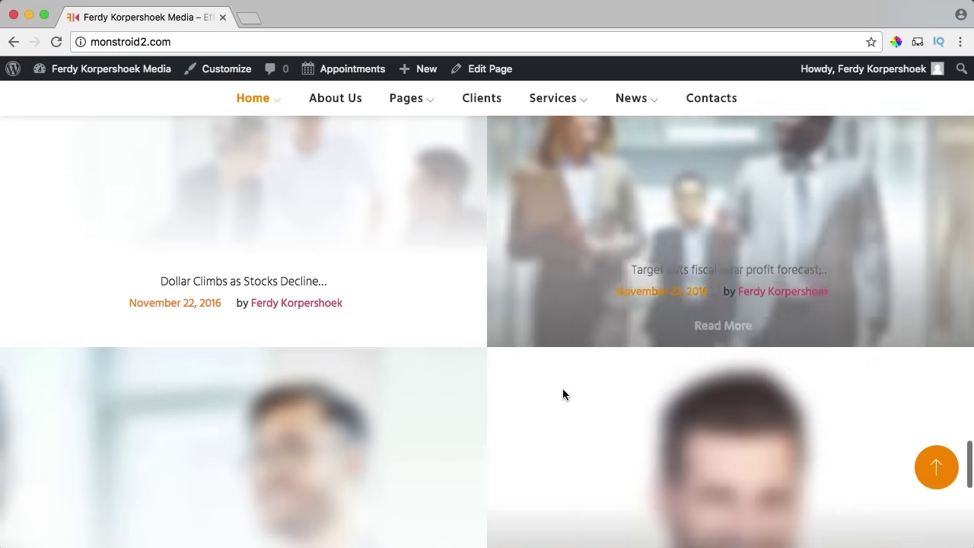
Open the Home page's posts module settings and compare with the live site.
click(486, 72)
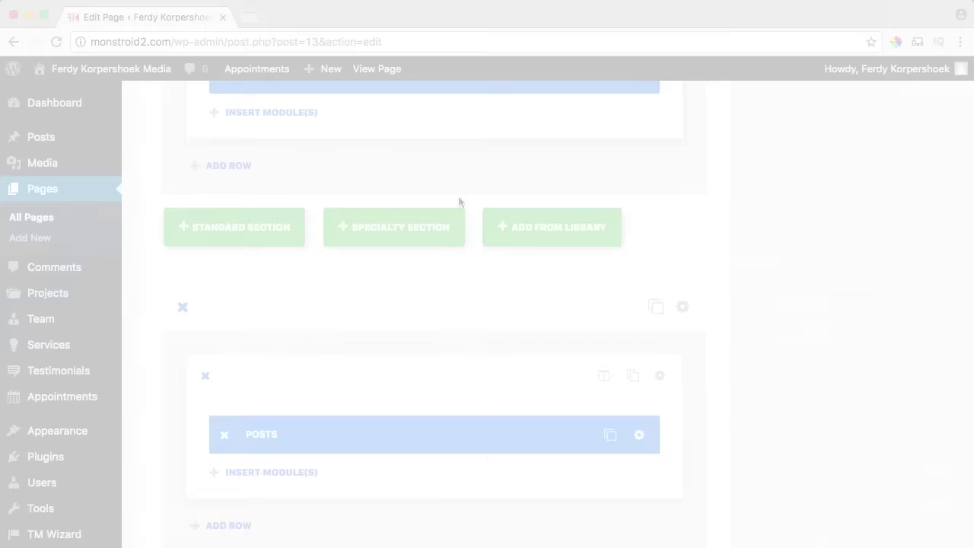
scroll(458, 195, down, 3)
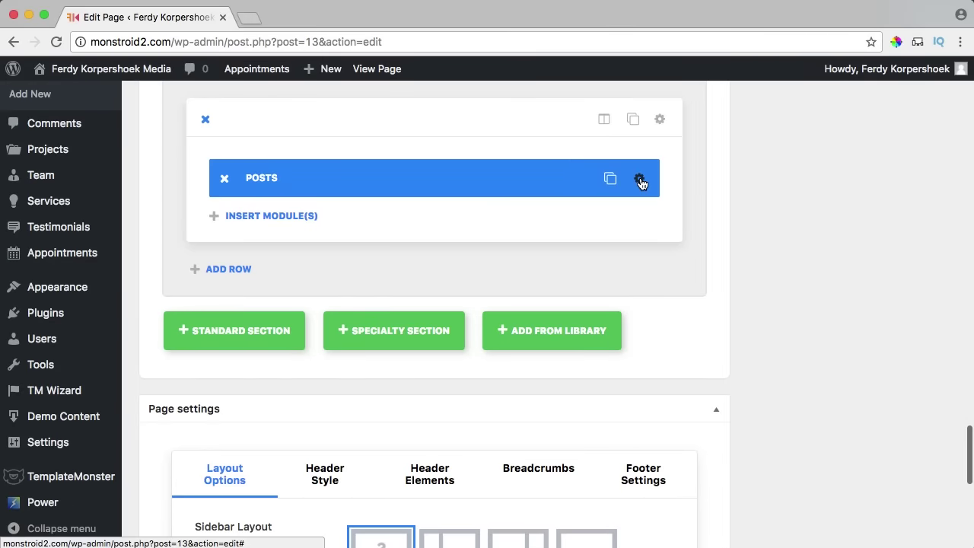
click(637, 179)
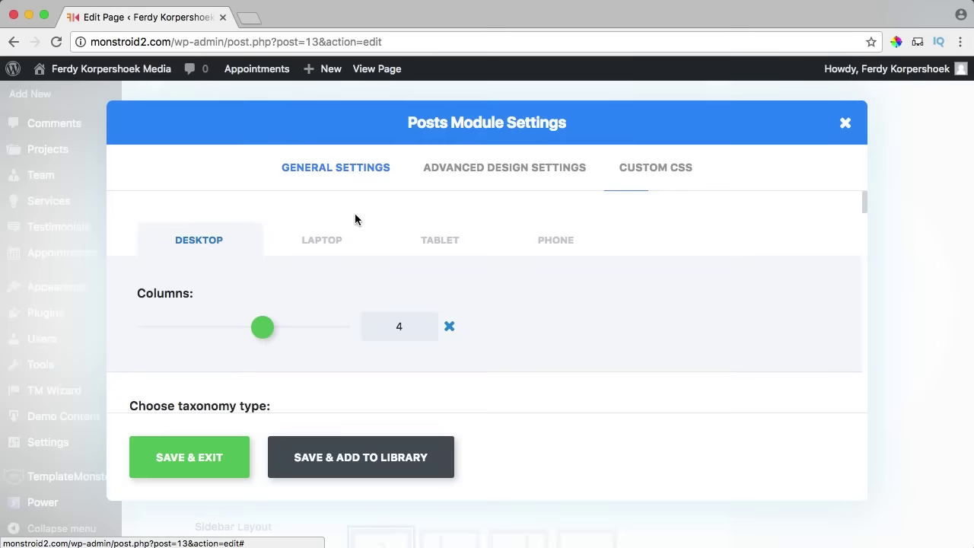
scroll(283, 277, down, 2)
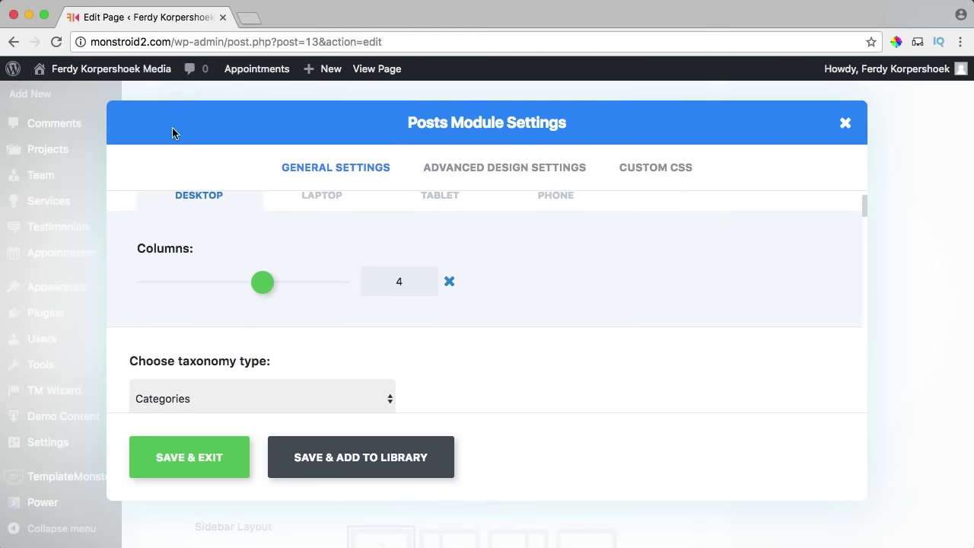
click(126, 72)
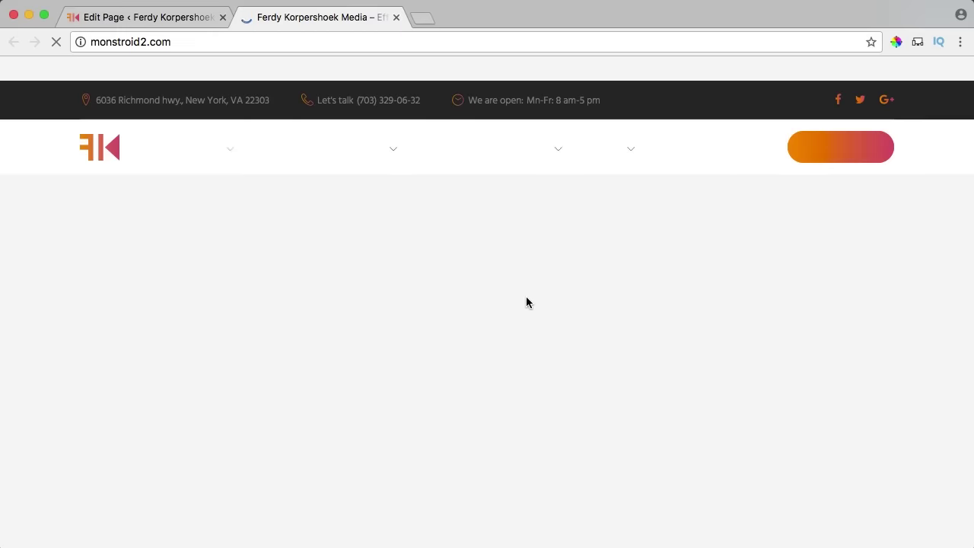
scroll(508, 318, down, 10)
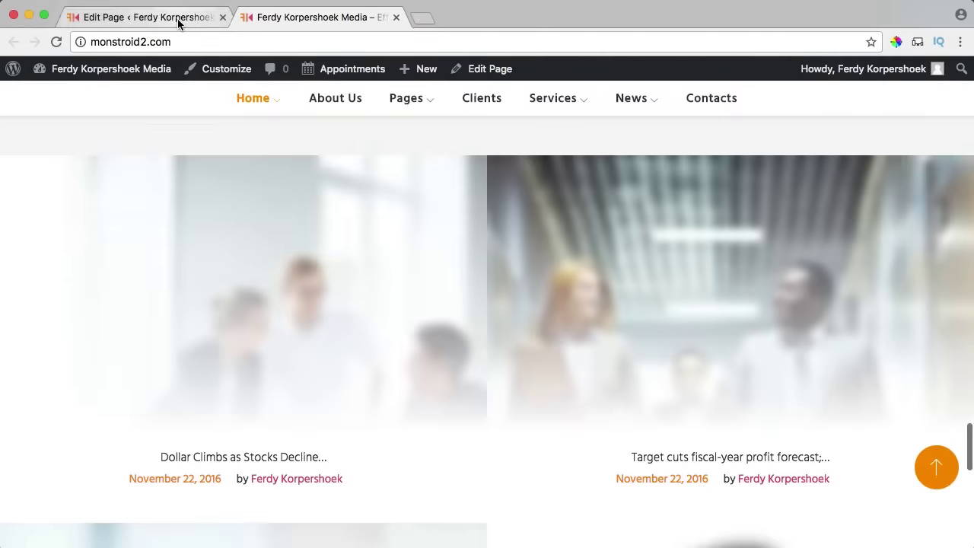
click(181, 17)
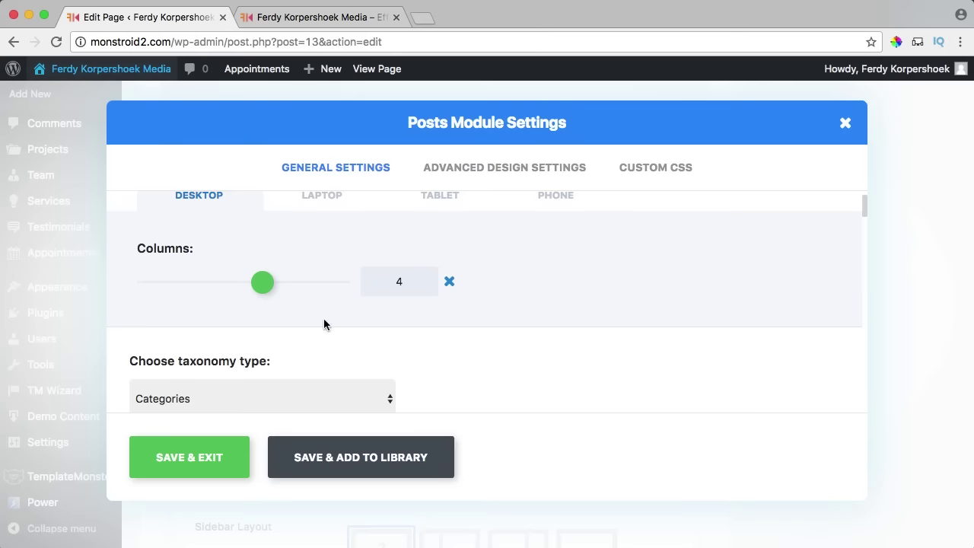
scroll(280, 345, up, 3)
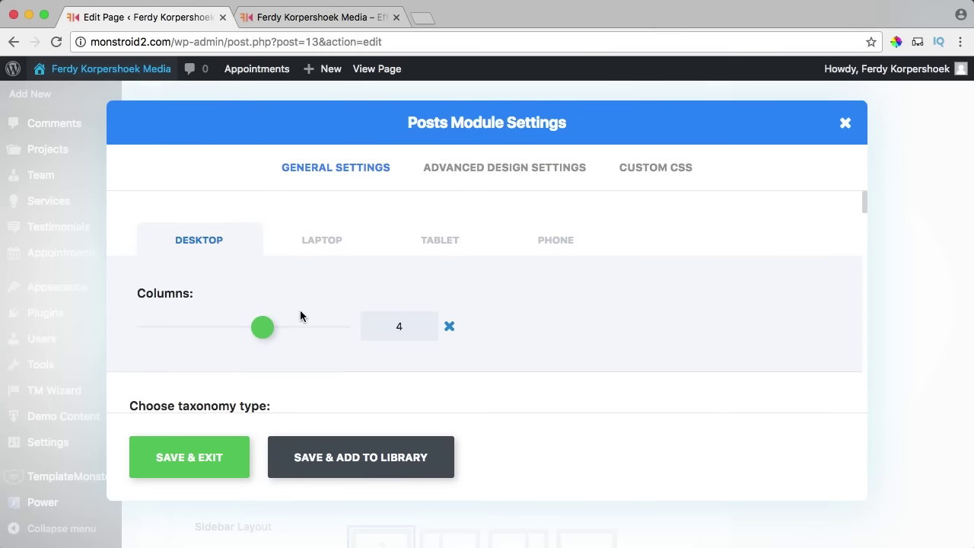
Adjust the posts module's laptop column setting, save, and check the reloaded home page.
click(320, 242)
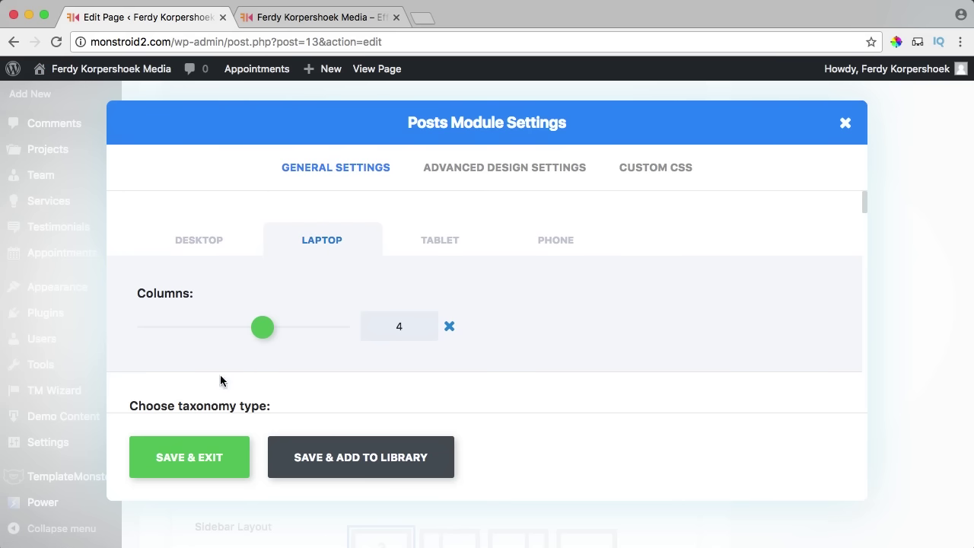
click(189, 463)
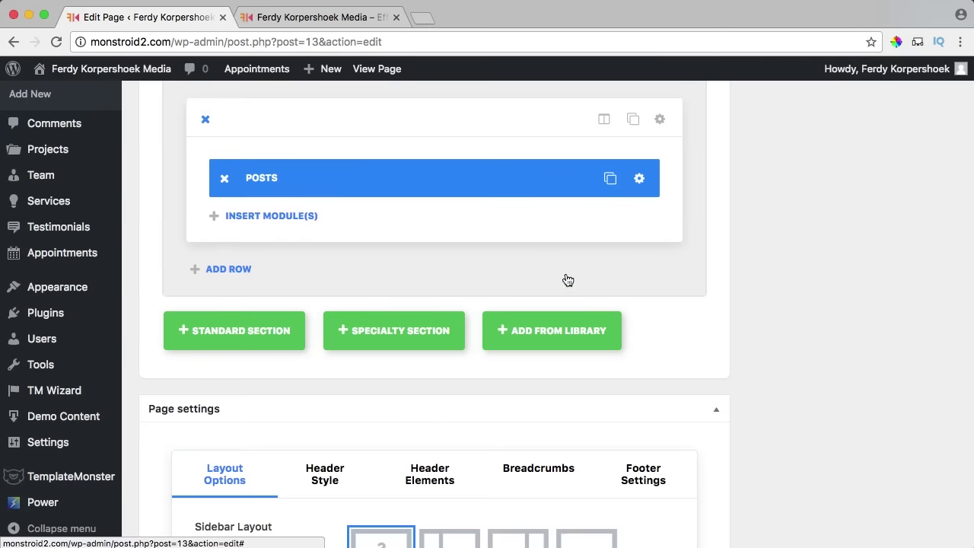
scroll(563, 278, up, 10)
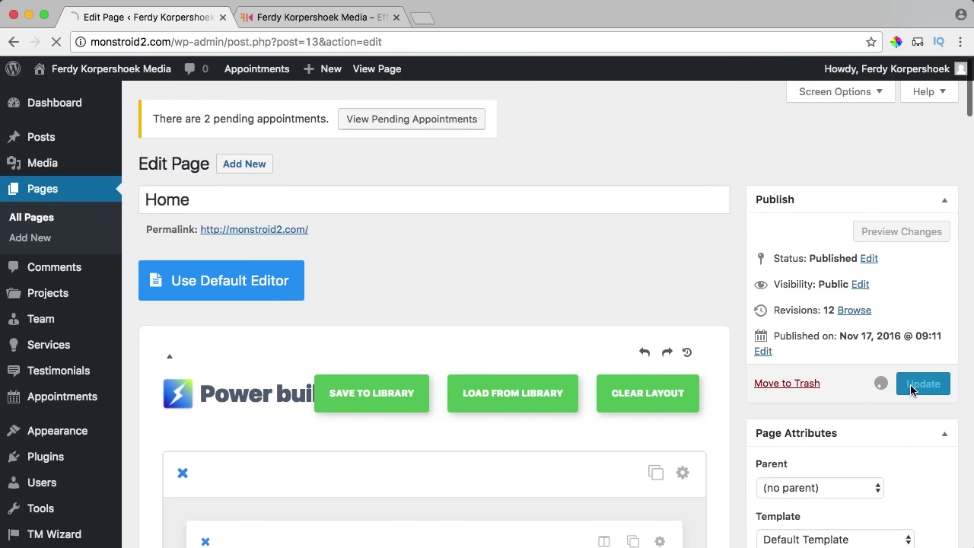
click(310, 23)
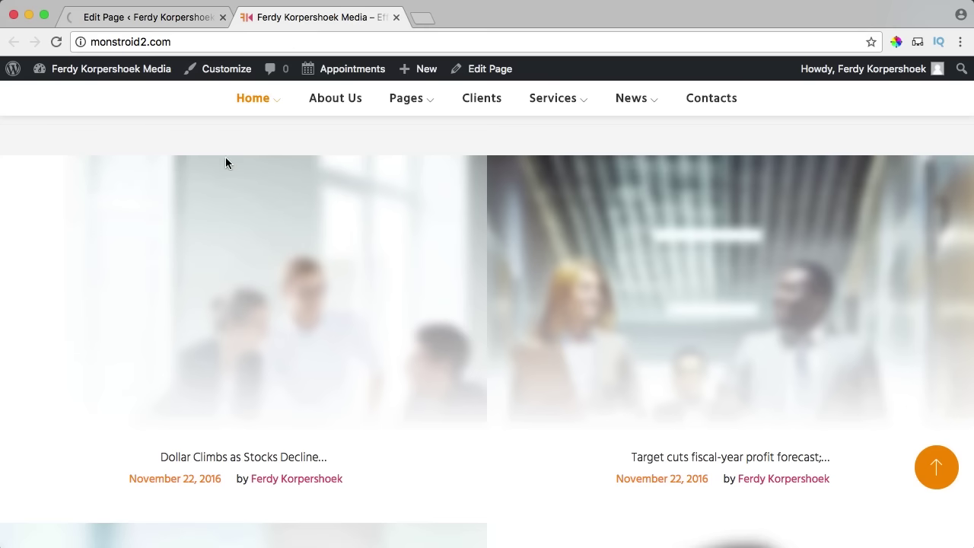
mouse_move(155, 169)
key(super+r)
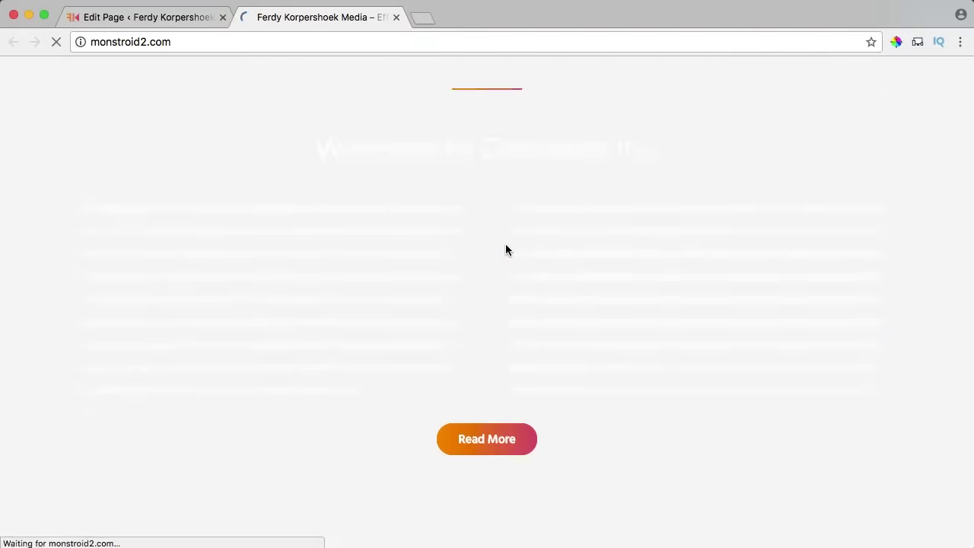
scroll(505, 250, down, 15)
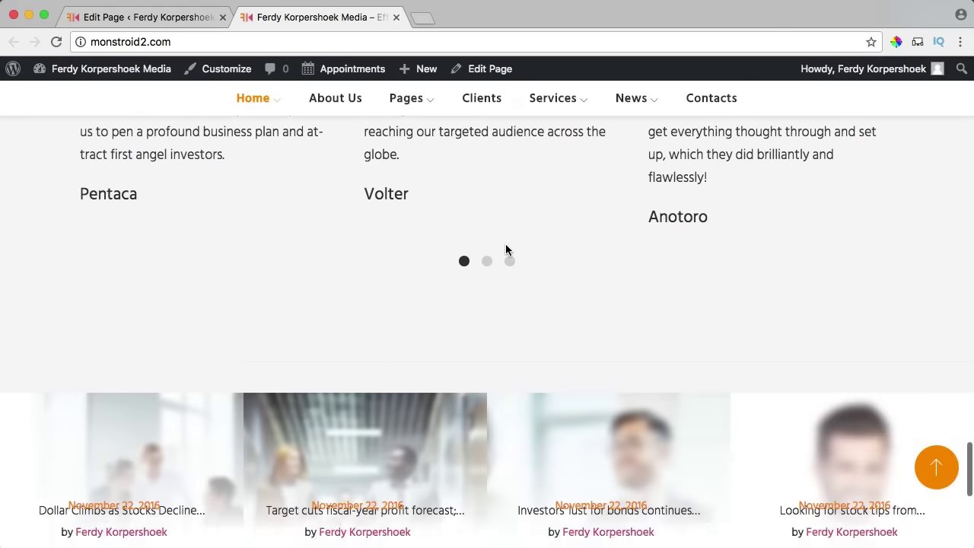
scroll(506, 249, down, 4)
scroll(456, 251, up, 2)
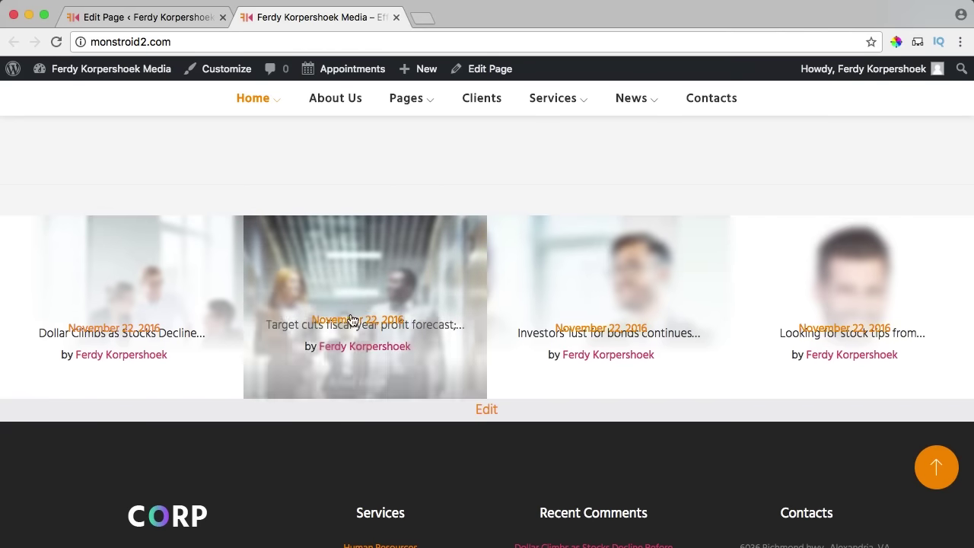
scroll(363, 299, down, 1)
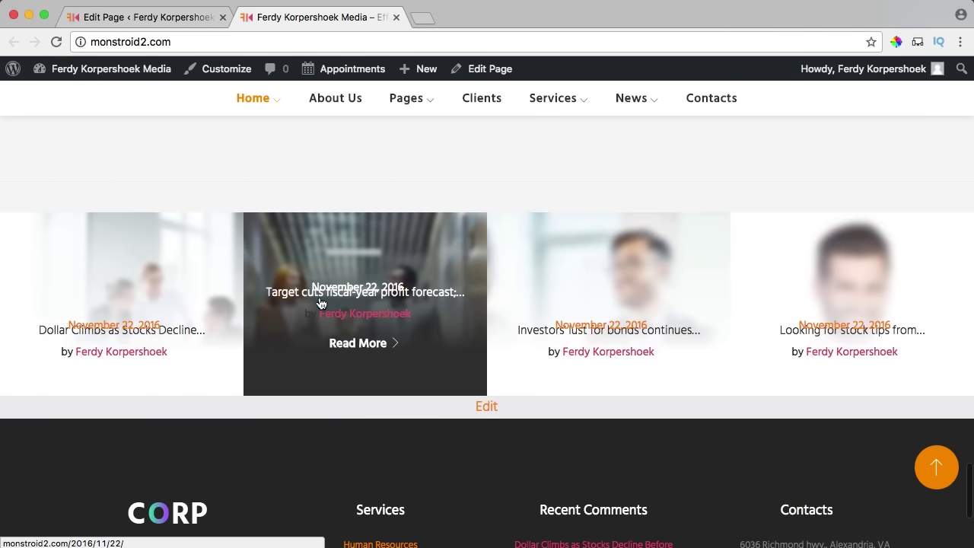
Set the posts module to 3 desktop columns and 3 posts, then update the Home page.
click(188, 17)
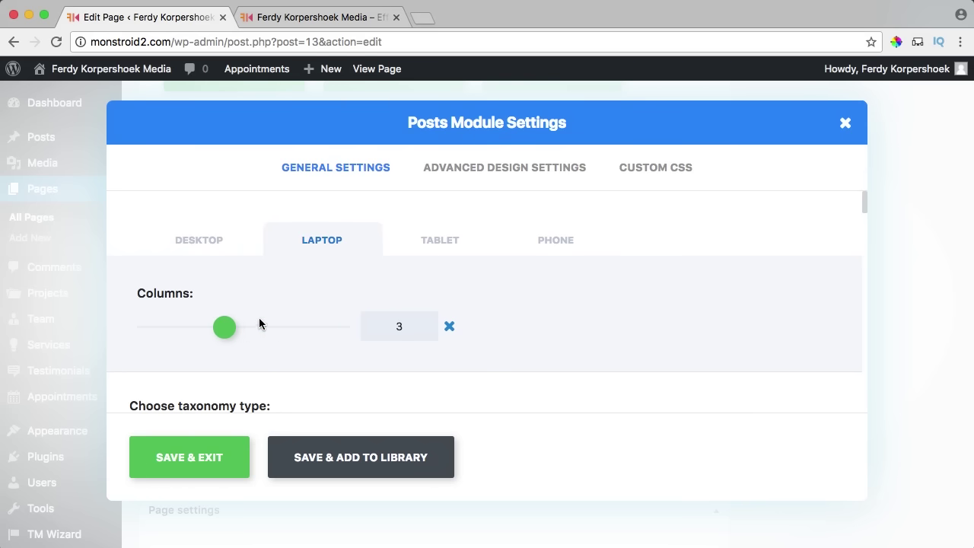
click(220, 235)
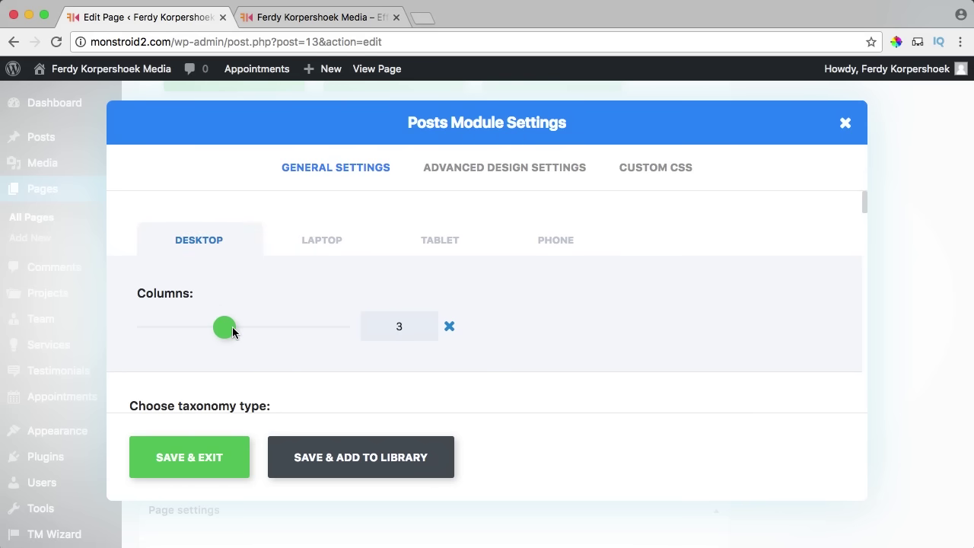
scroll(330, 306, down, 10)
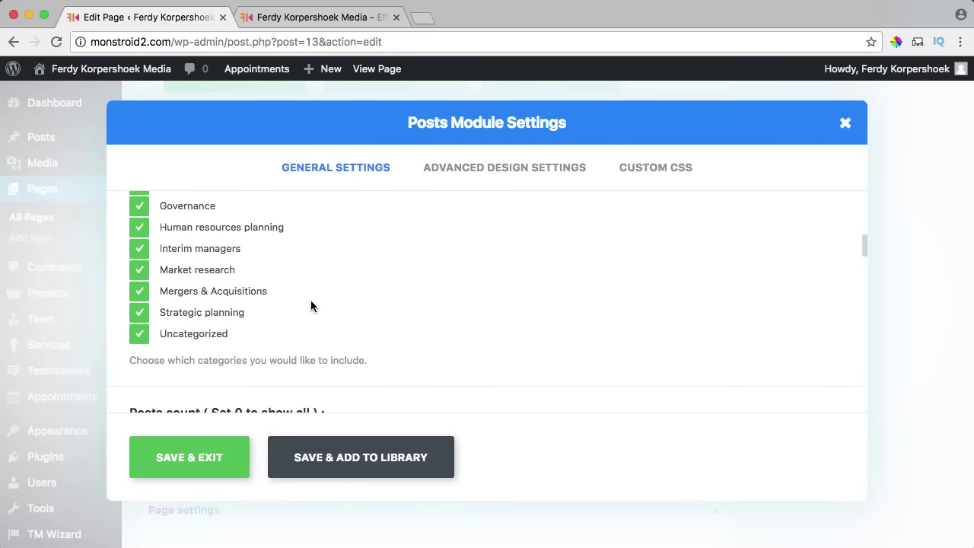
scroll(310, 305, down, 4)
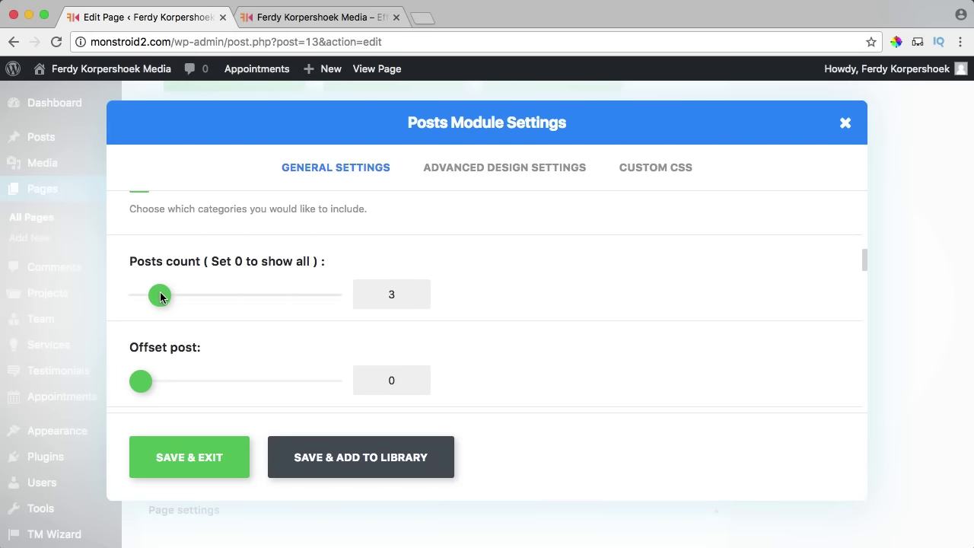
click(194, 455)
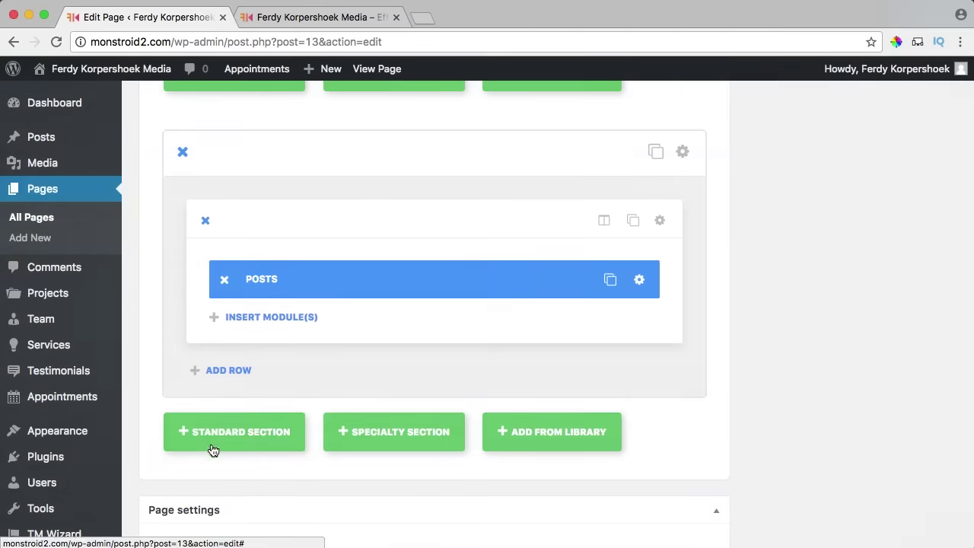
scroll(756, 354, up, 15)
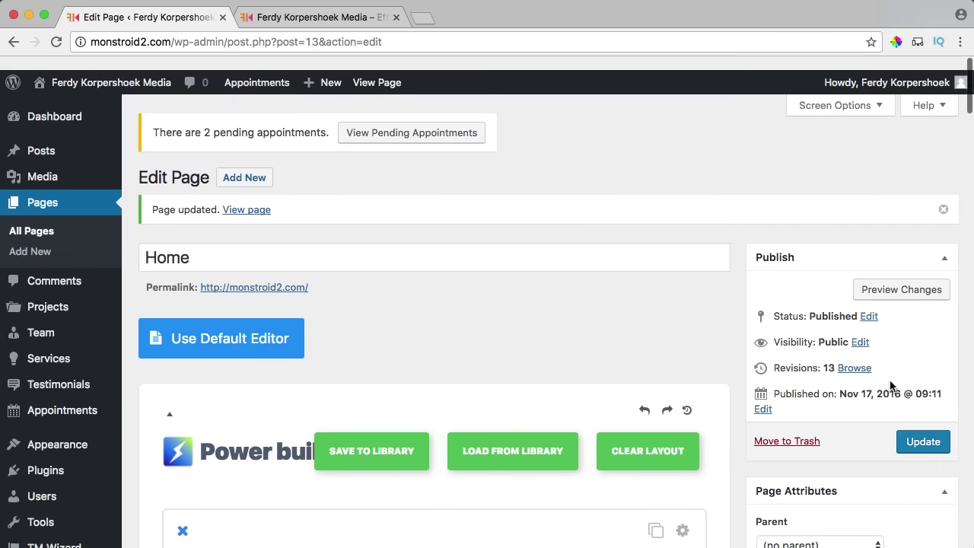
click(913, 427)
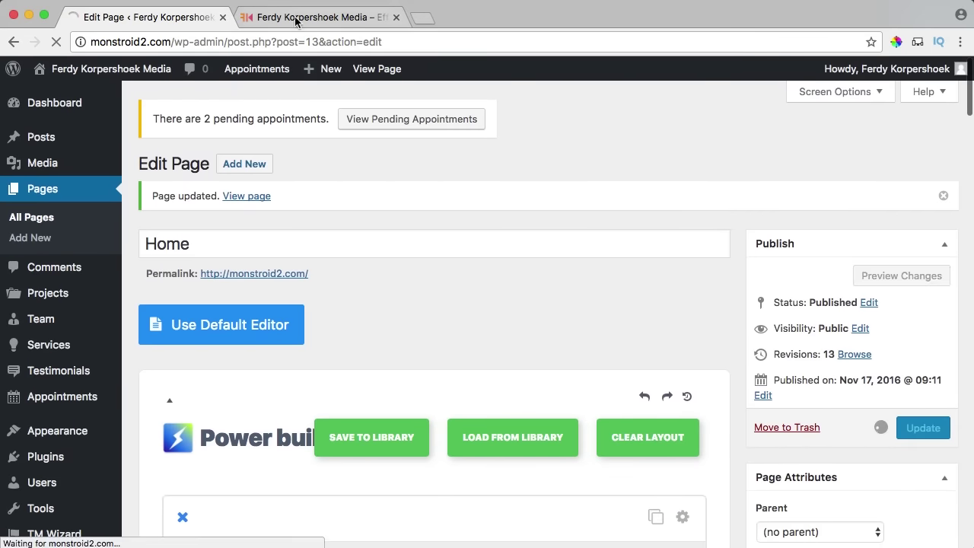
click(296, 18)
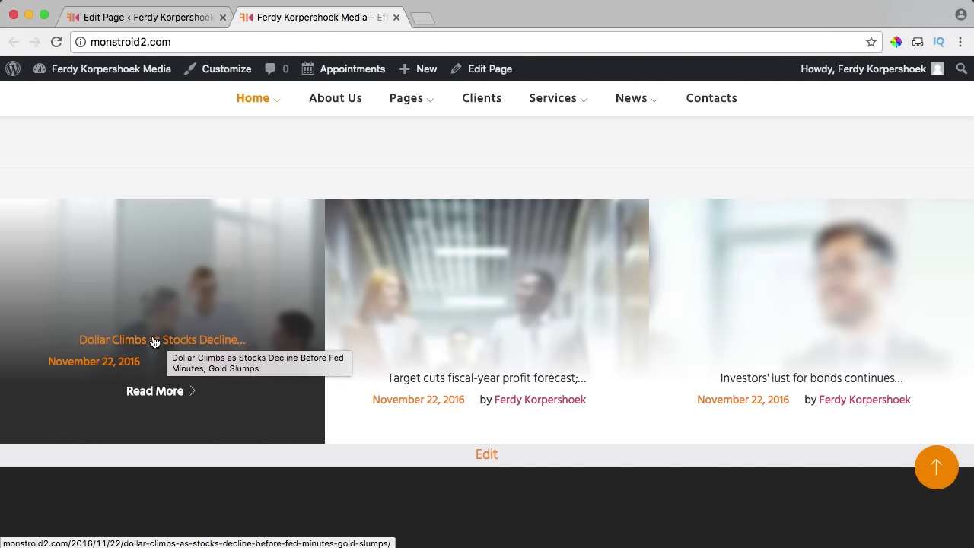
Open the Dollar Climbs, Target cuts and Investors' lust for bonds posts in separate tabs.
super+click(153, 341)
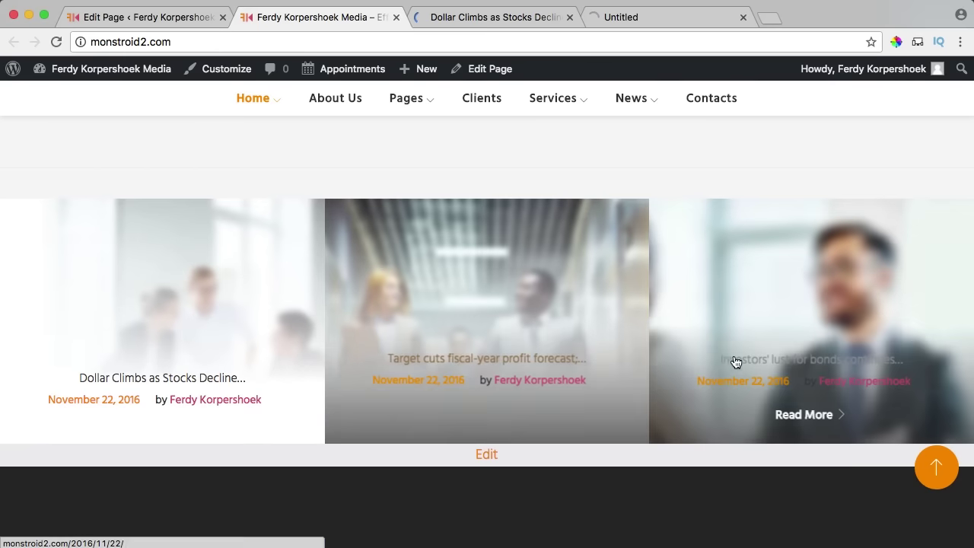
super+click(760, 346)
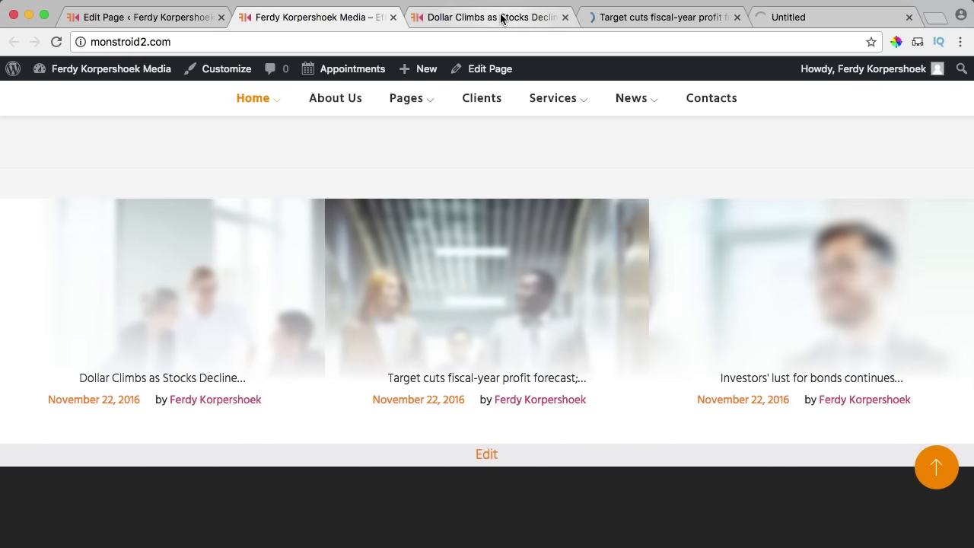
click(502, 19)
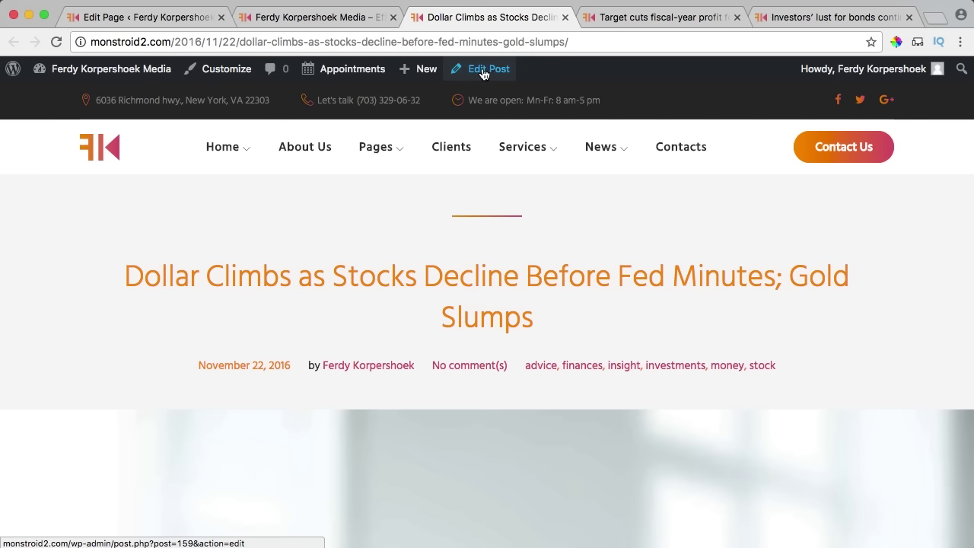
key(ctrl+Tab)
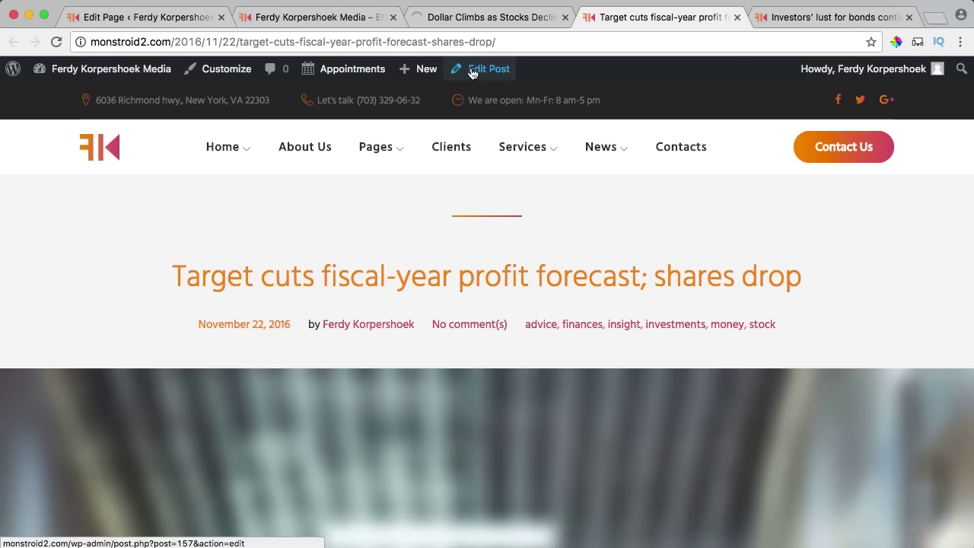
key(ctrl+Tab)
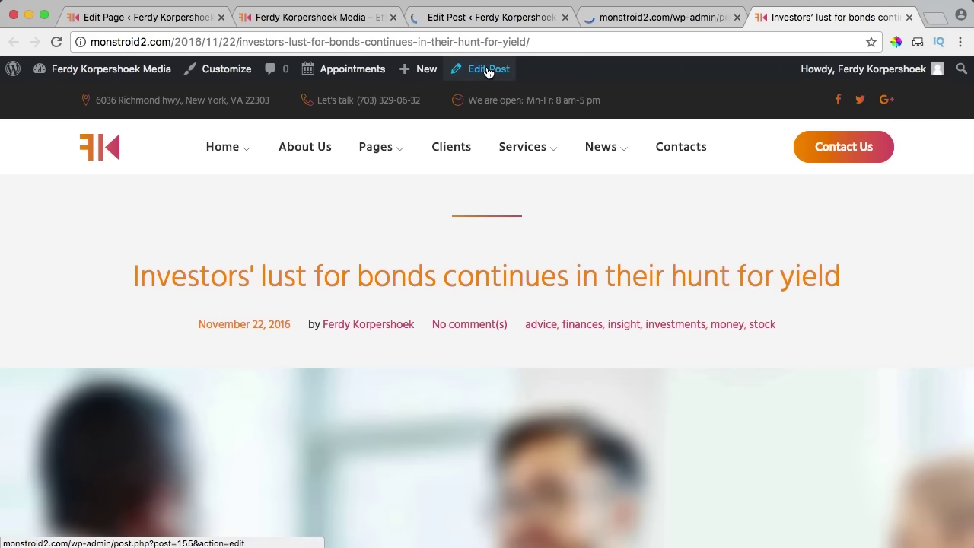
Open each post's edit screen and remove the Dollar Climbs and Investors featured images.
click(481, 19)
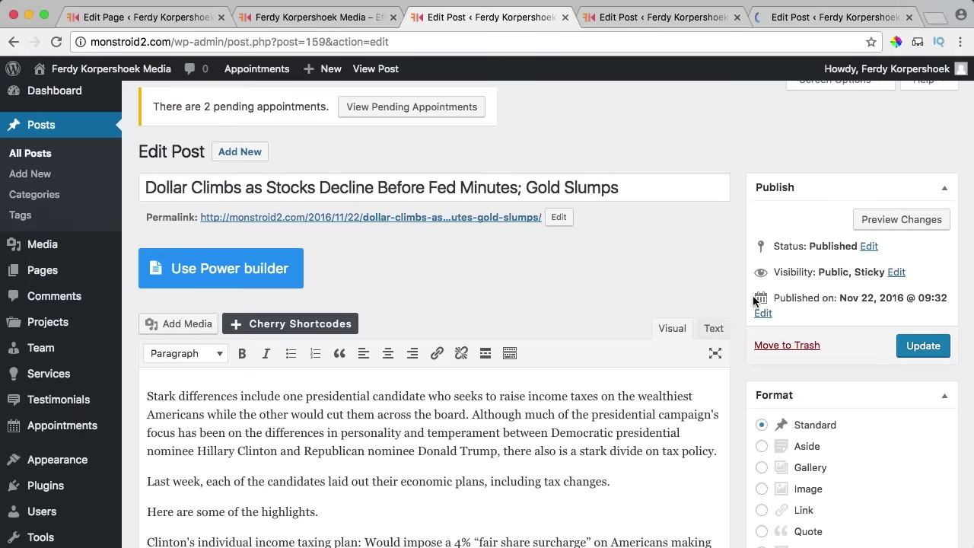
scroll(740, 289, down, 10)
scroll(740, 294, down, 5)
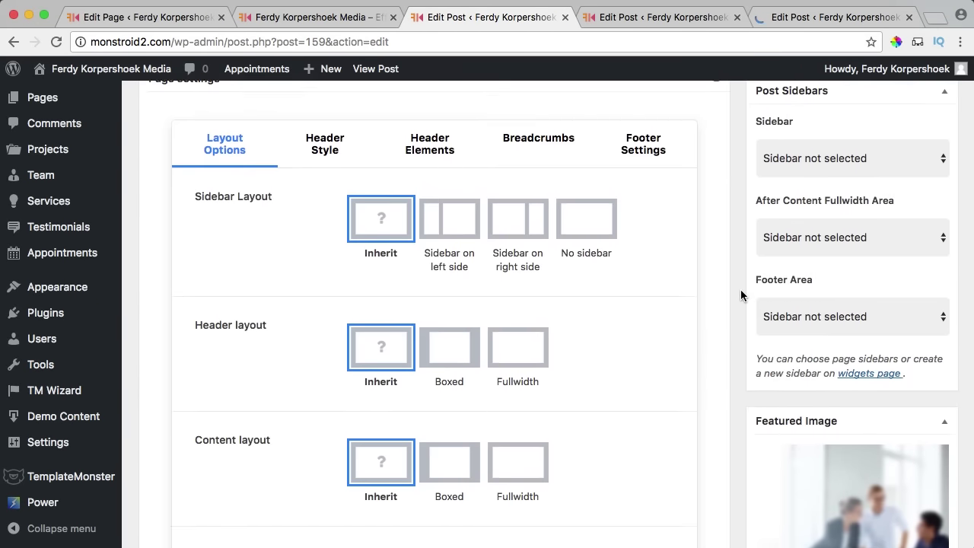
click(793, 413)
key(ctrl+Tab)
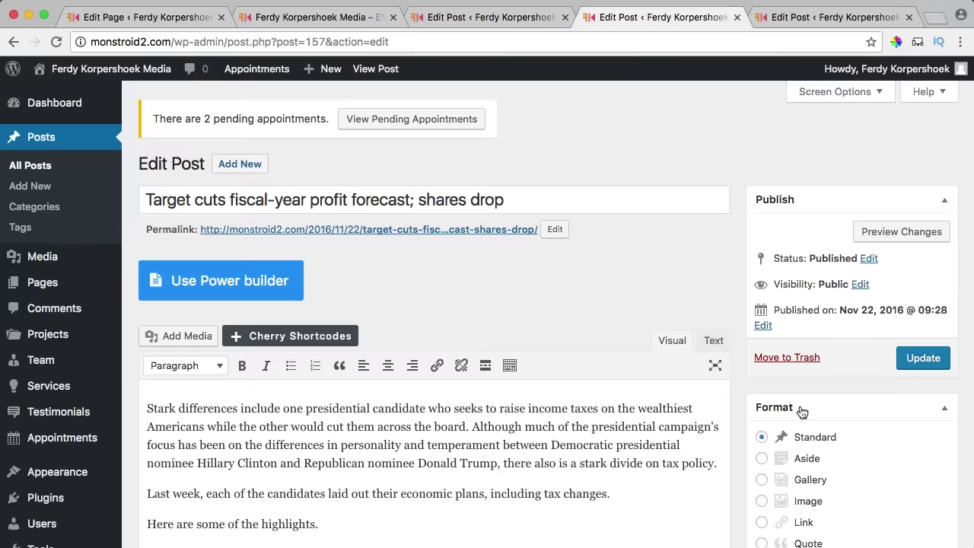
scroll(800, 404, down, 15)
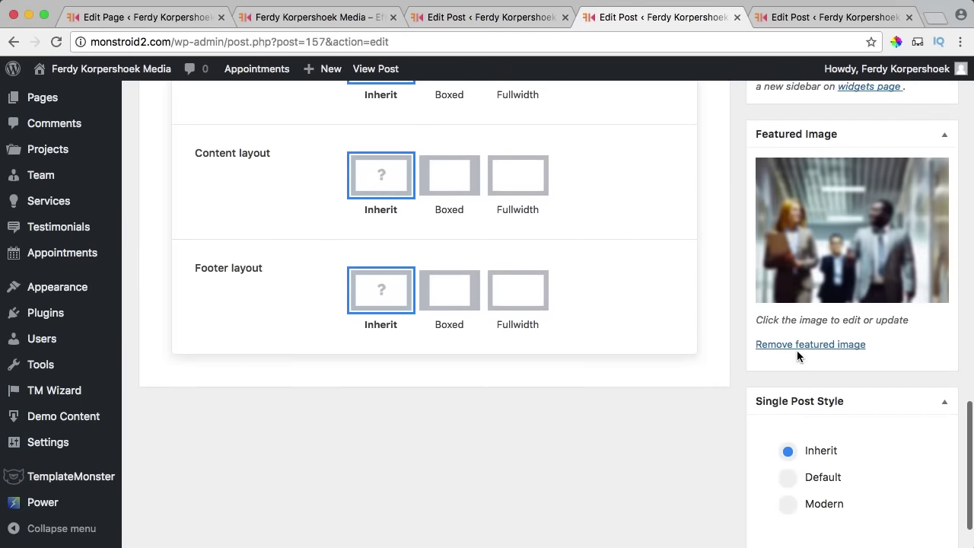
key(ctrl+Tab)
scroll(796, 353, down, 15)
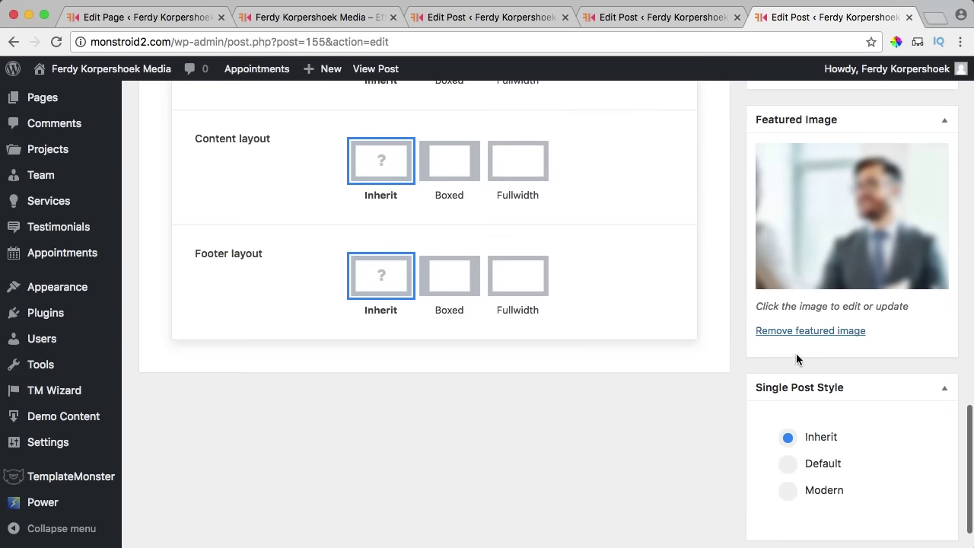
click(798, 332)
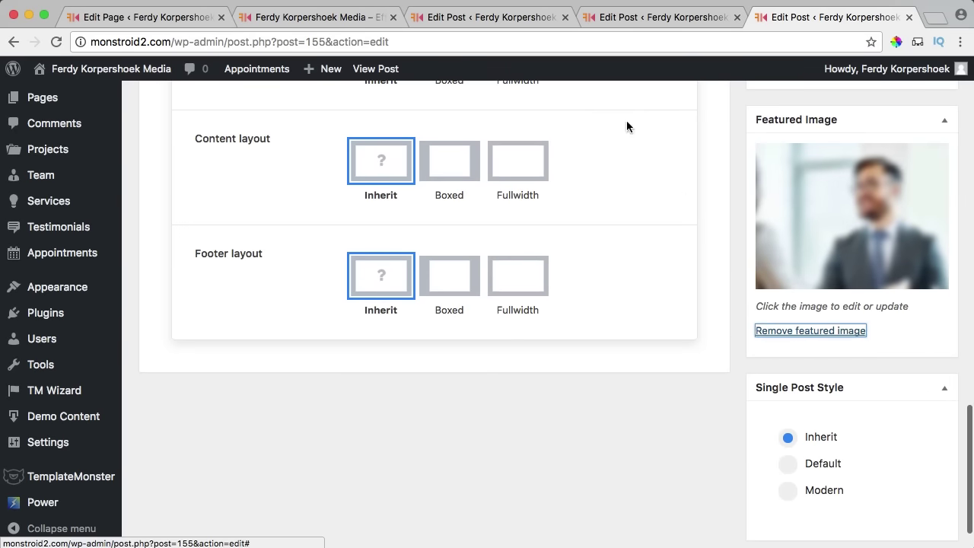
click(517, 17)
click(812, 263)
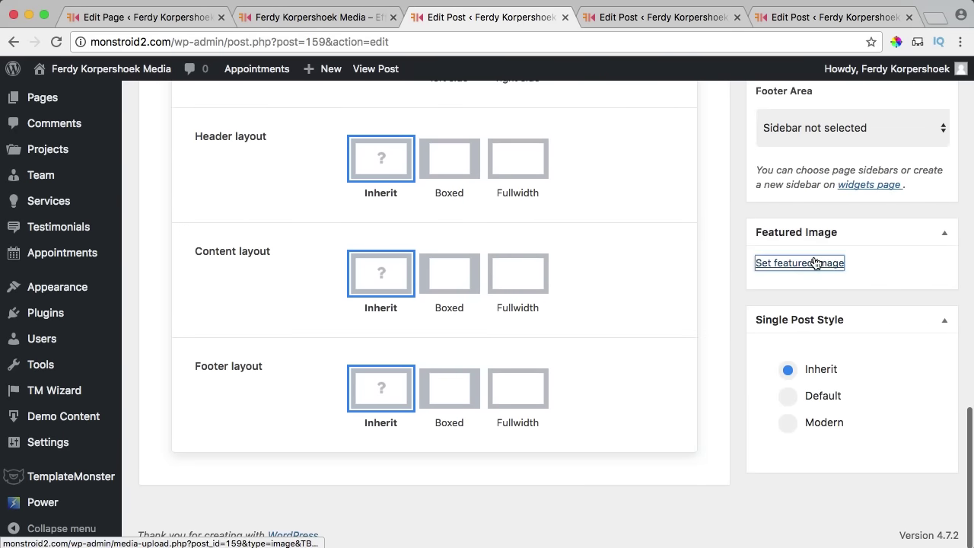
Upload Blog_01–Blog_03 from Desktop/03. Blog and make Blog_01 the Dollar Climbs featured image, then update.
click(59, 135)
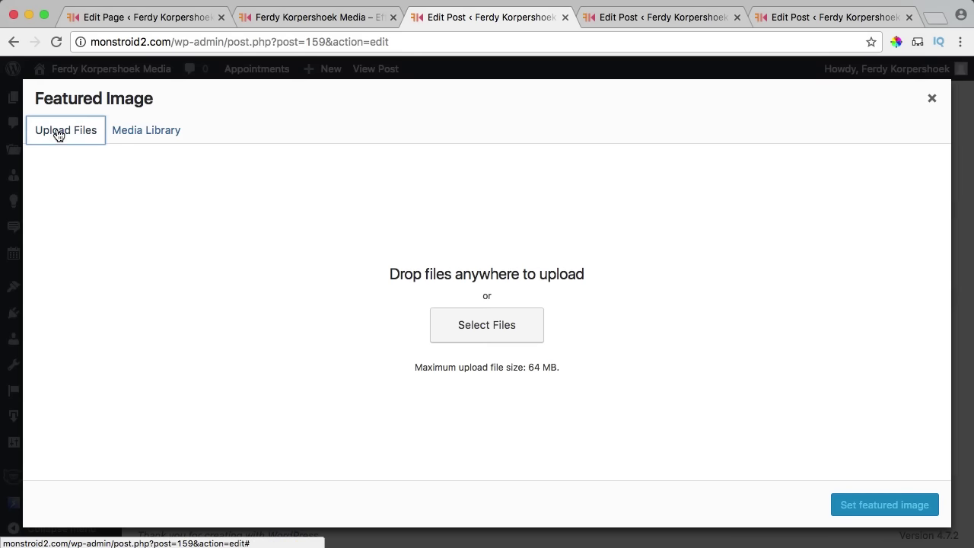
click(479, 330)
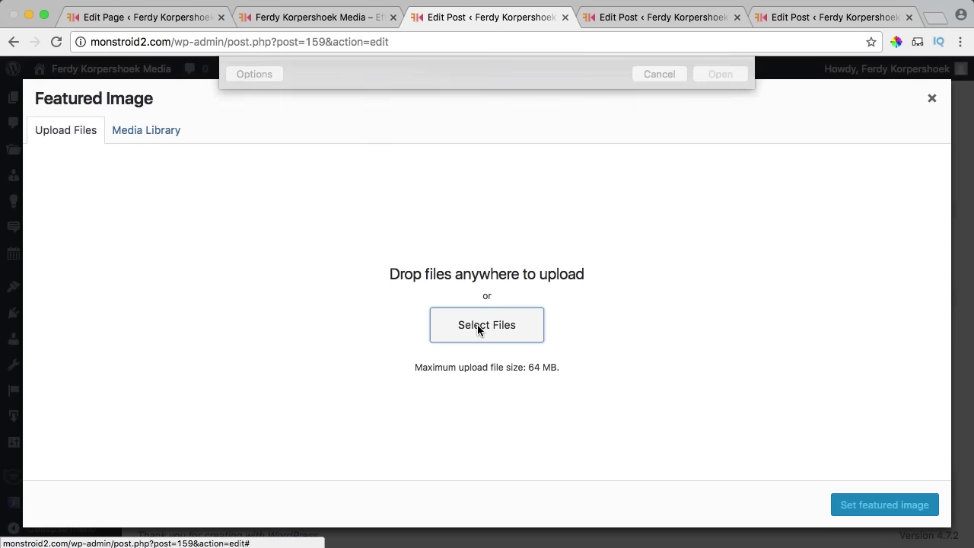
click(288, 154)
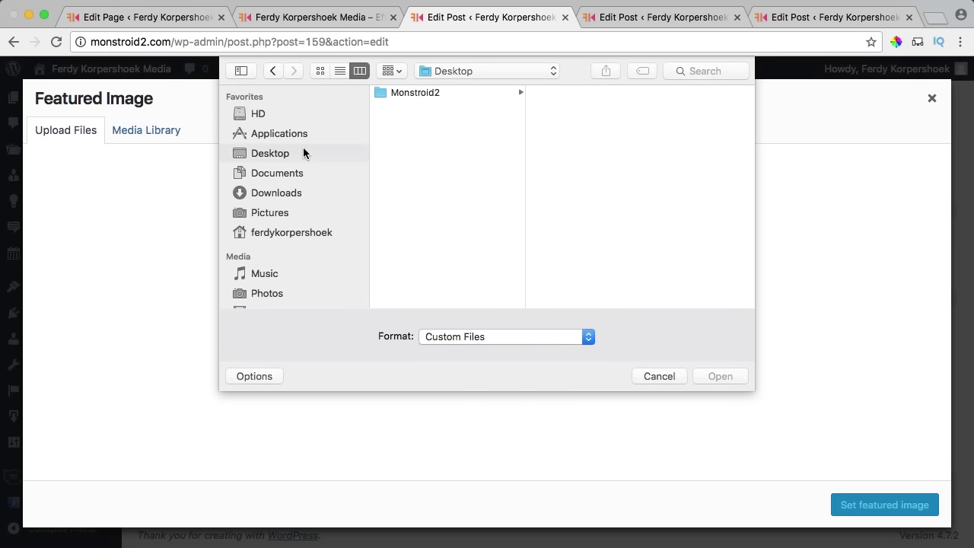
click(575, 121)
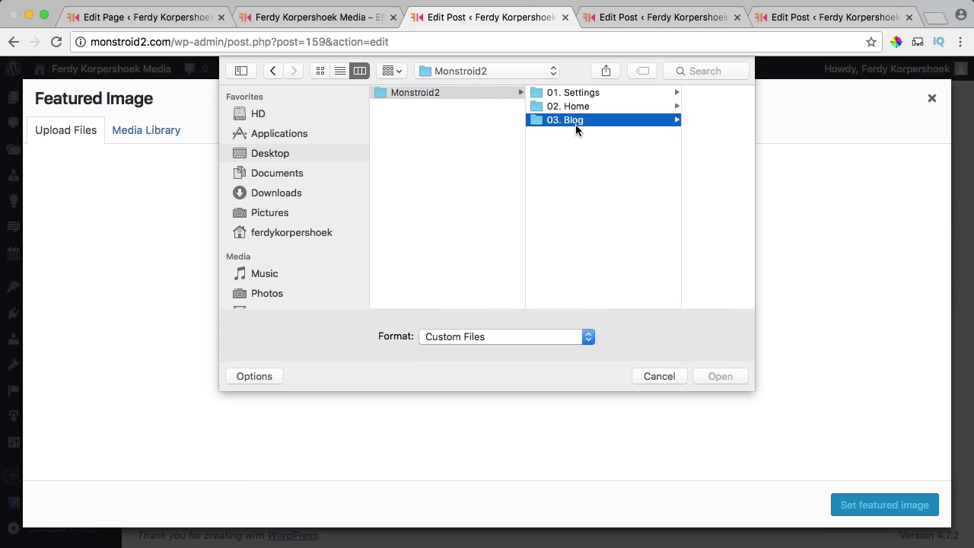
click(635, 91)
shift+click(498, 119)
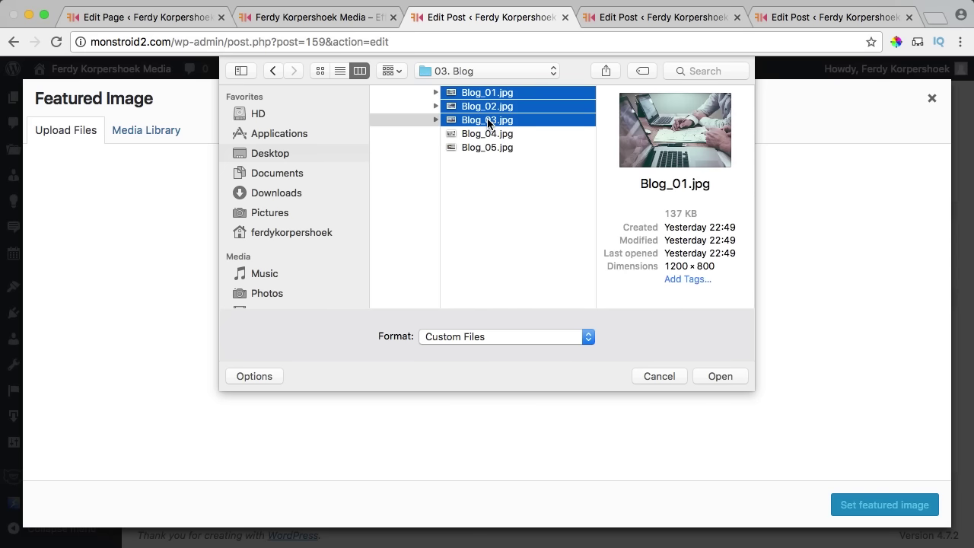
click(719, 376)
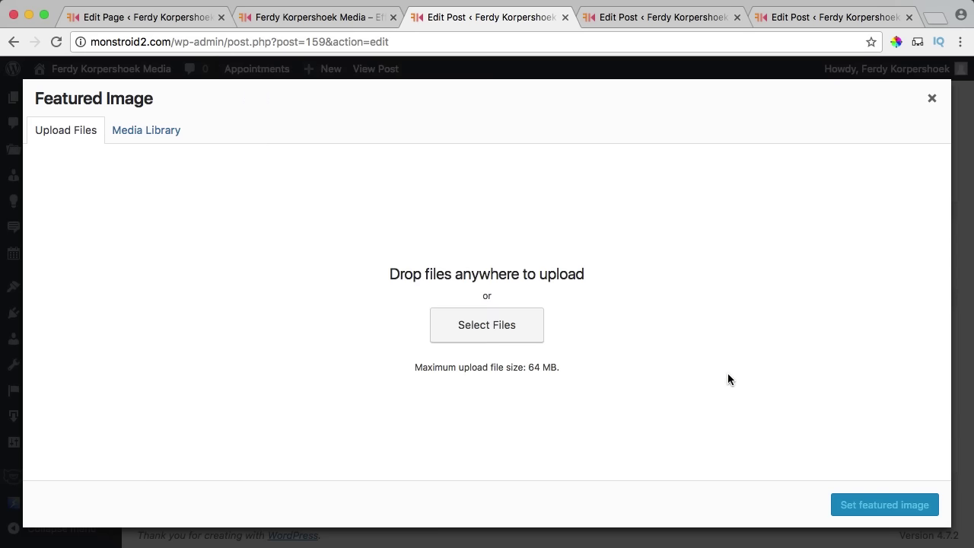
click(317, 245)
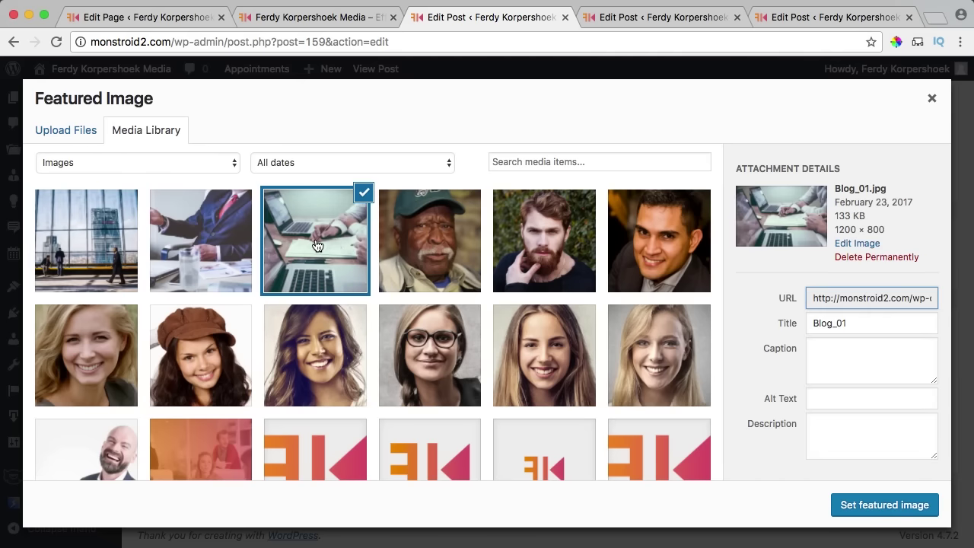
click(880, 506)
scroll(870, 421, up, 10)
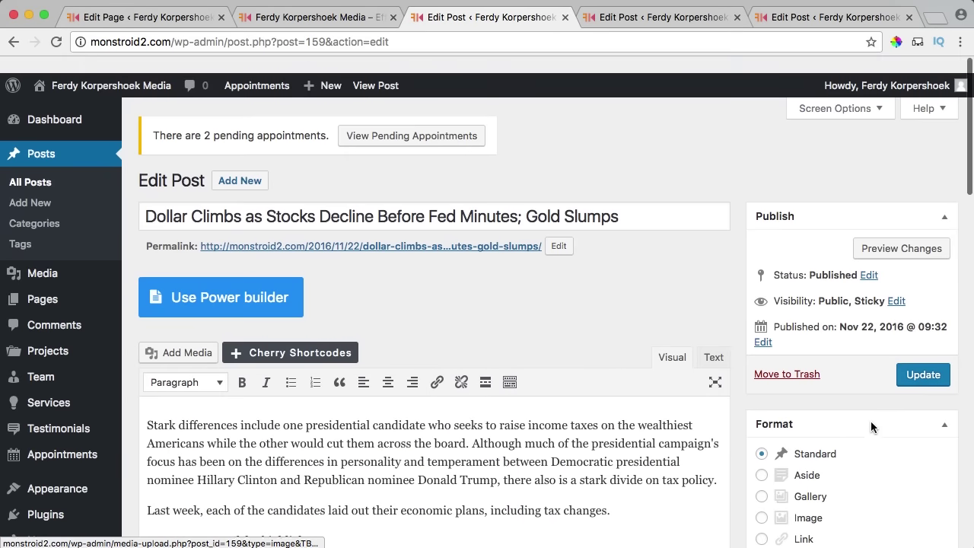
click(917, 357)
Set Blog_02 as the Target cuts post's featured image and update it.
key(ctrl+Tab)
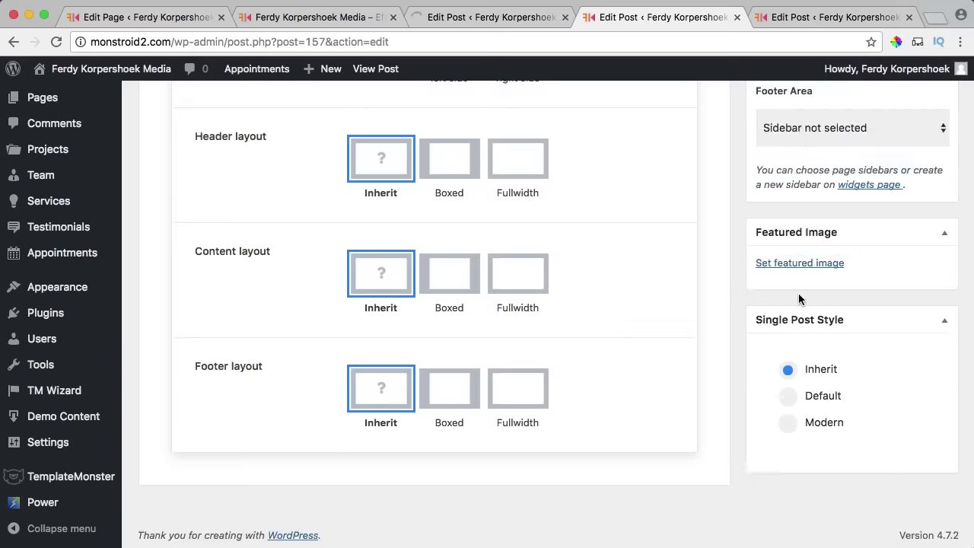
click(793, 263)
click(218, 232)
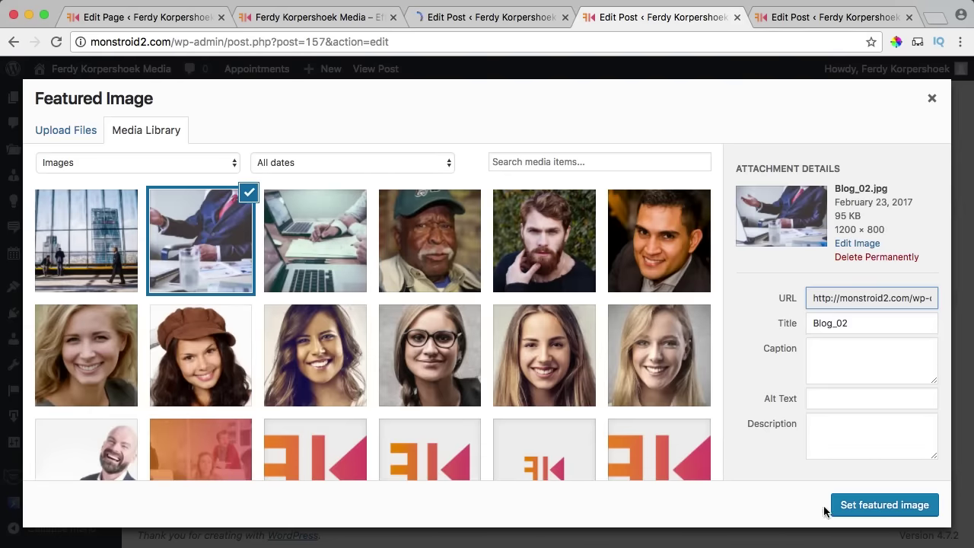
click(879, 503)
scroll(882, 390, up, 10)
click(912, 355)
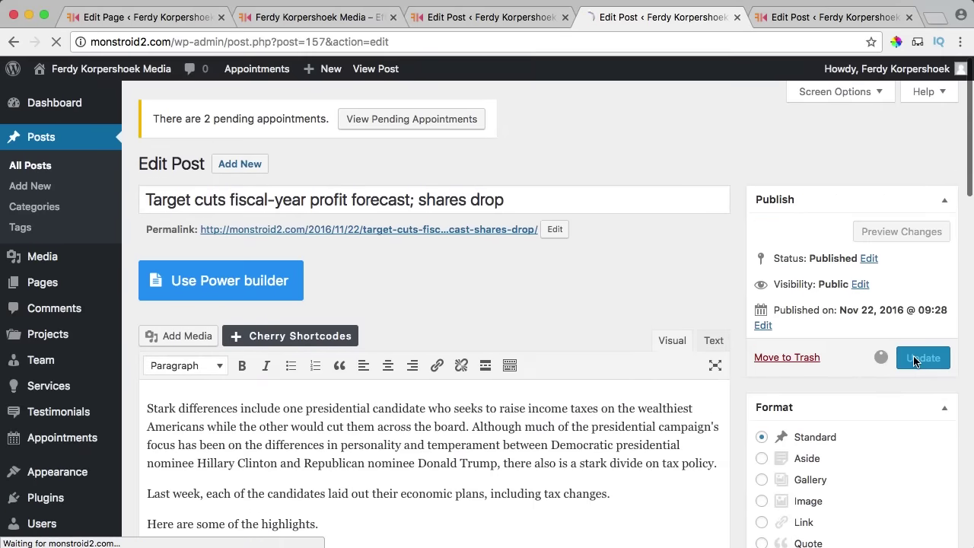
Set Blog_03 as the Investors' lust for bonds featured image, update it, and return to the Home page editor.
key(ctrl+Tab)
scroll(703, 352, up, 5)
click(789, 377)
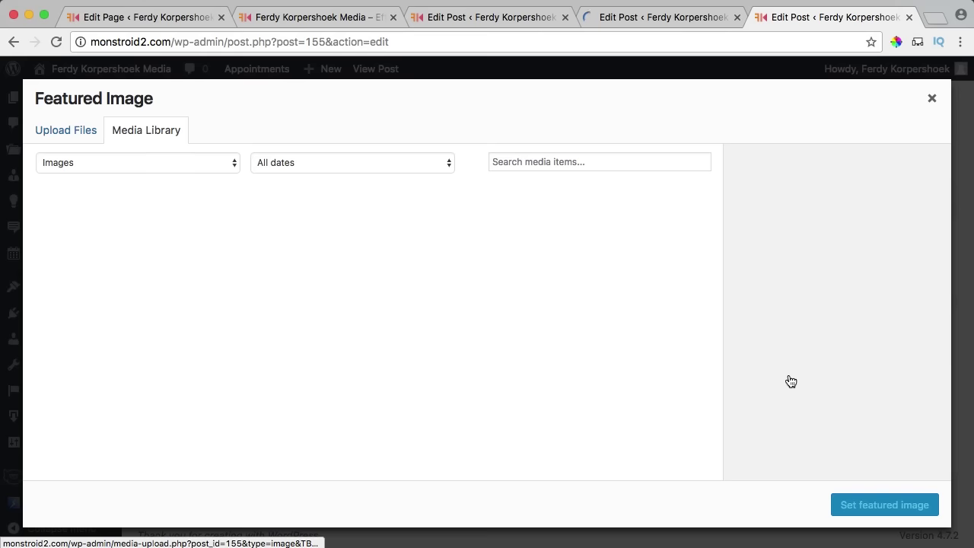
click(87, 218)
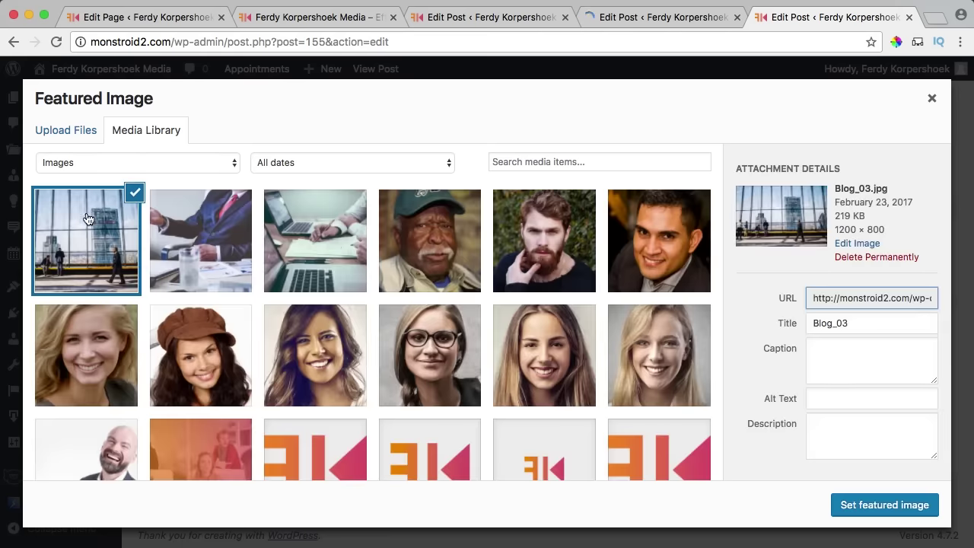
click(897, 506)
scroll(832, 380, up, 10)
click(921, 358)
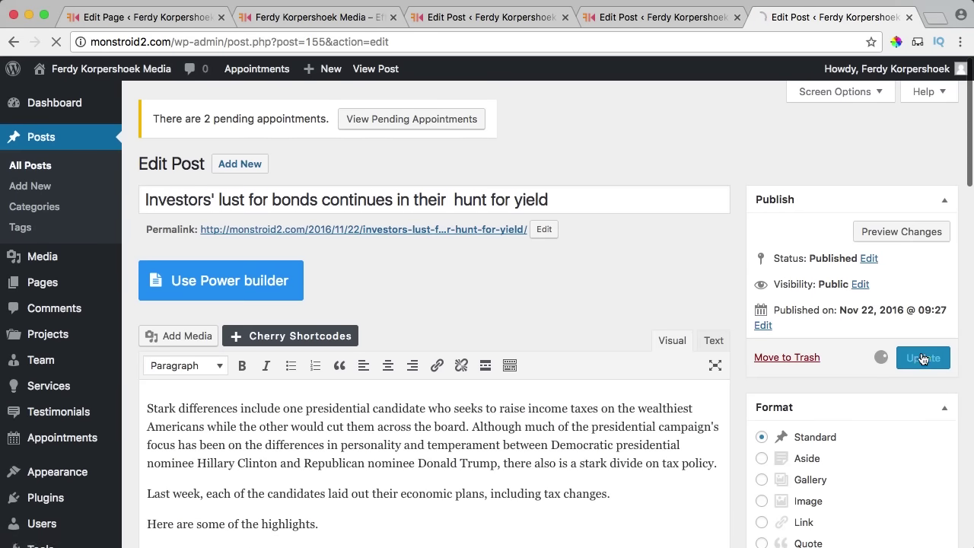
click(118, 16)
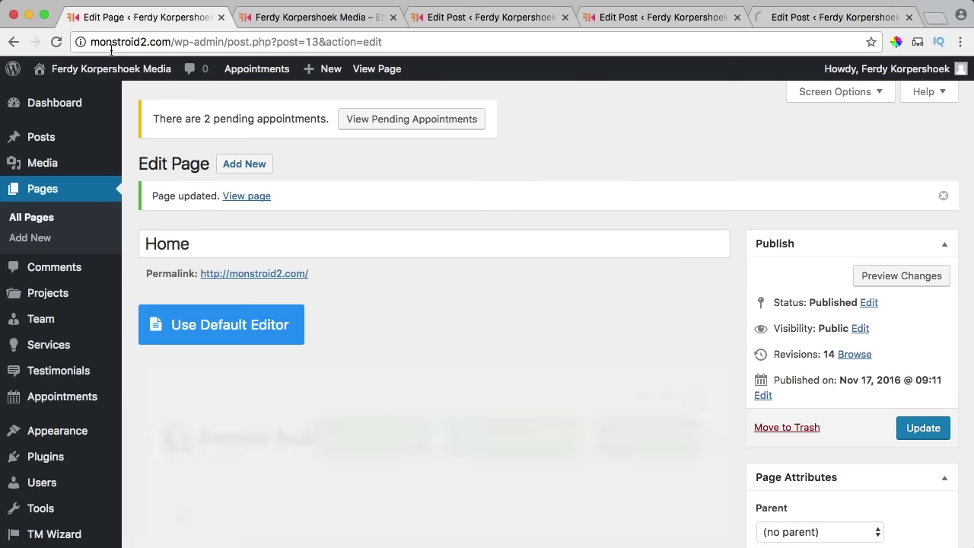
Close the leftover site preview tab and the three post editing tabs.
click(393, 17)
click(392, 17)
click(392, 17)
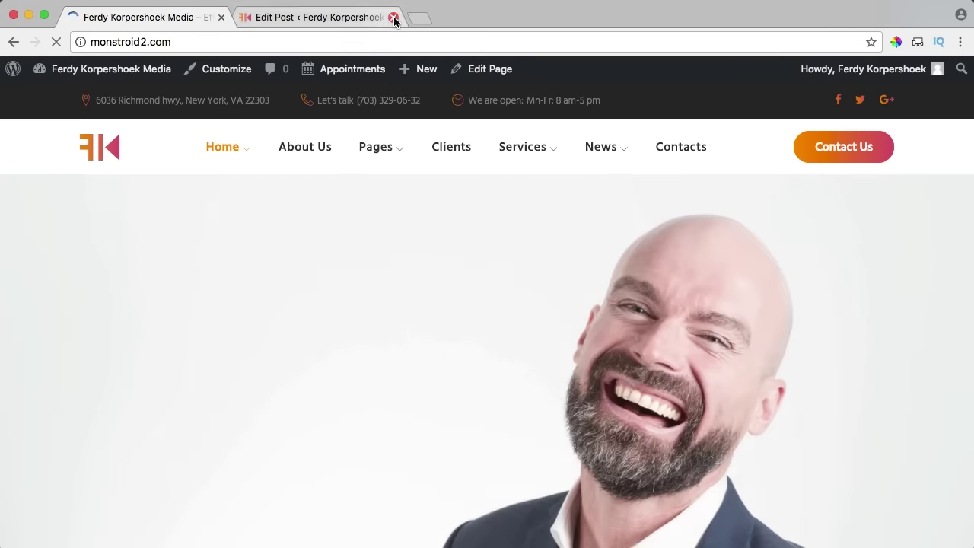
click(392, 17)
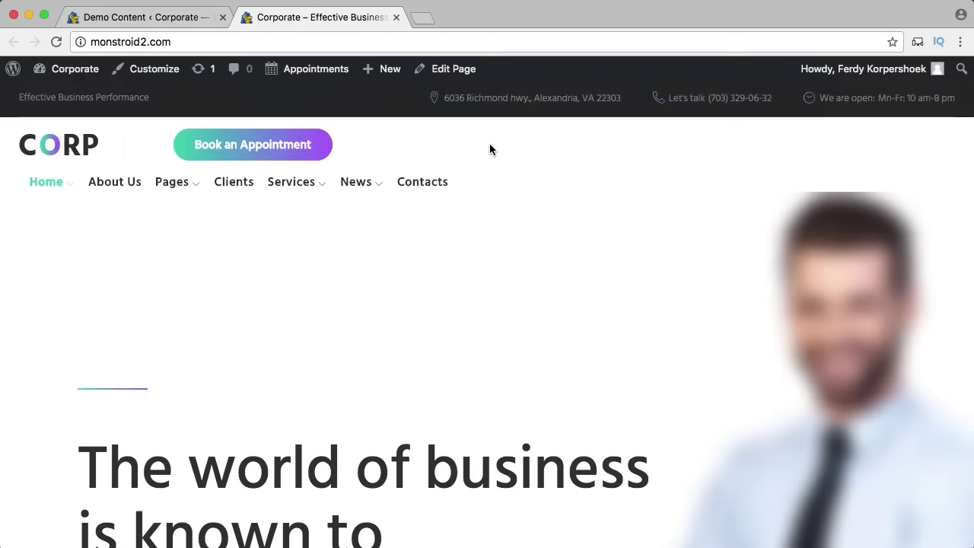
Scroll through the live home page headed 'You Deserve It To Be Seen'.
scroll(490, 146, down, 3)
scroll(489, 144, down, 10)
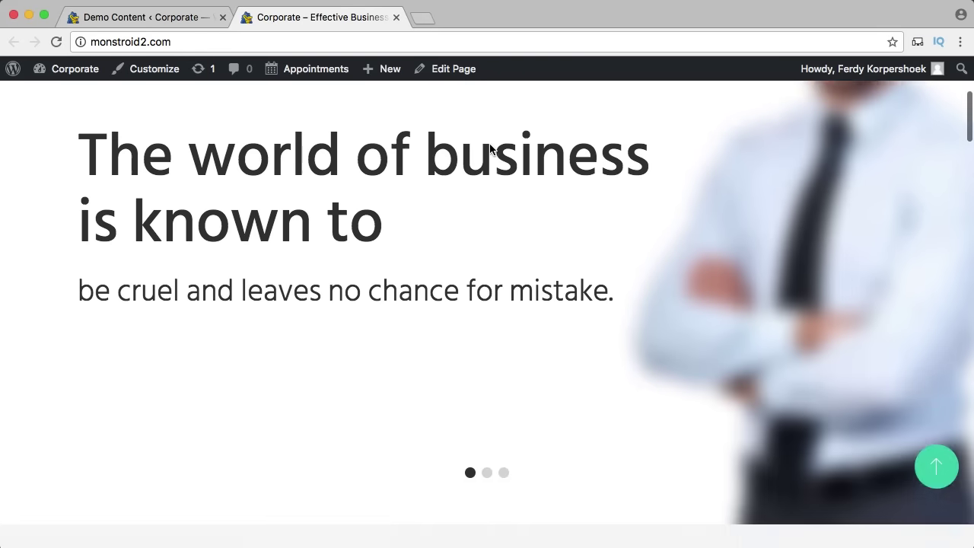
scroll(489, 149, down, 10)
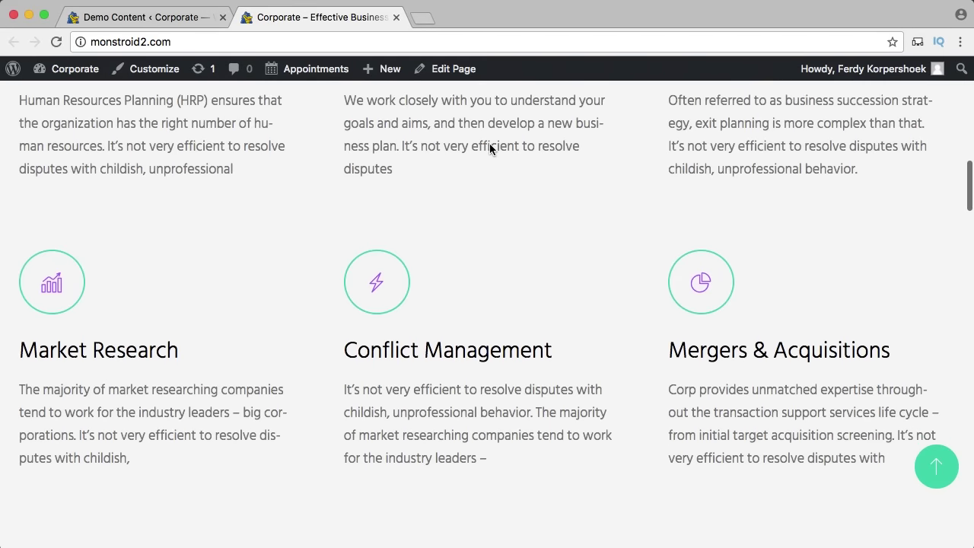
scroll(489, 149, down, 10)
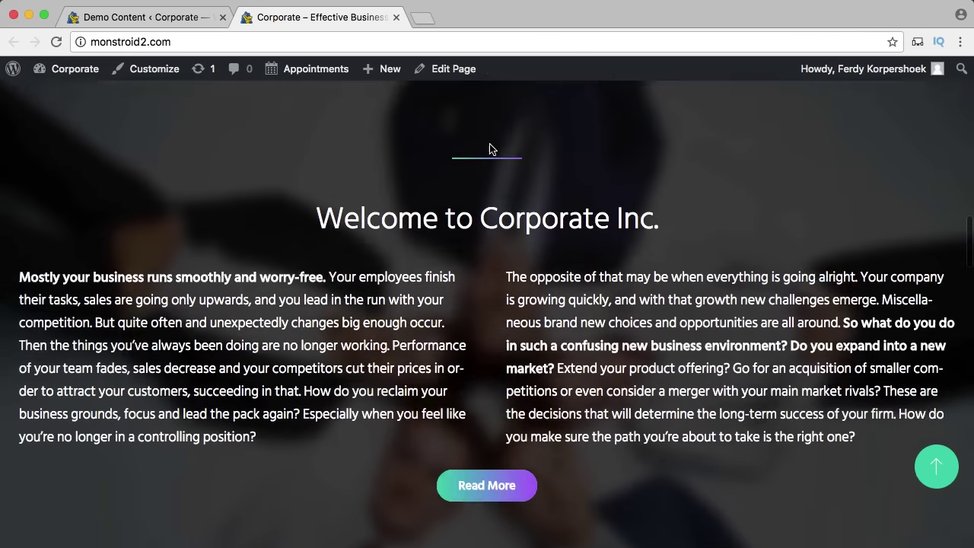
scroll(490, 148, down, 6)
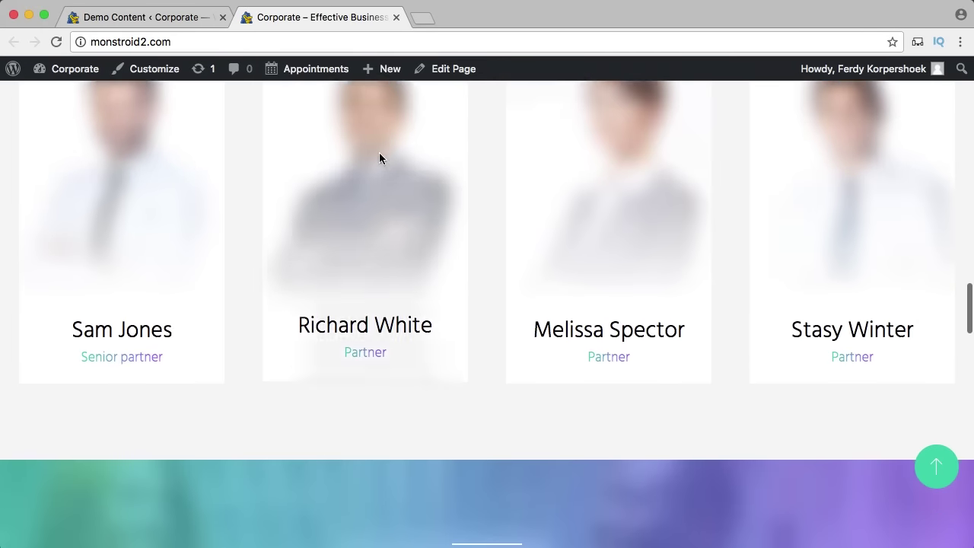
scroll(478, 259, up, 1)
scroll(479, 259, down, 6)
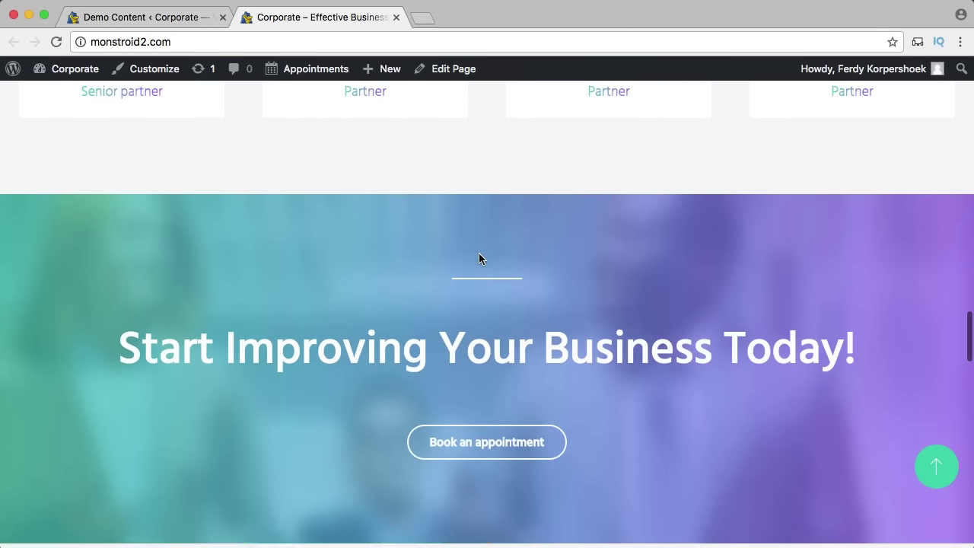
scroll(479, 258, down, 8)
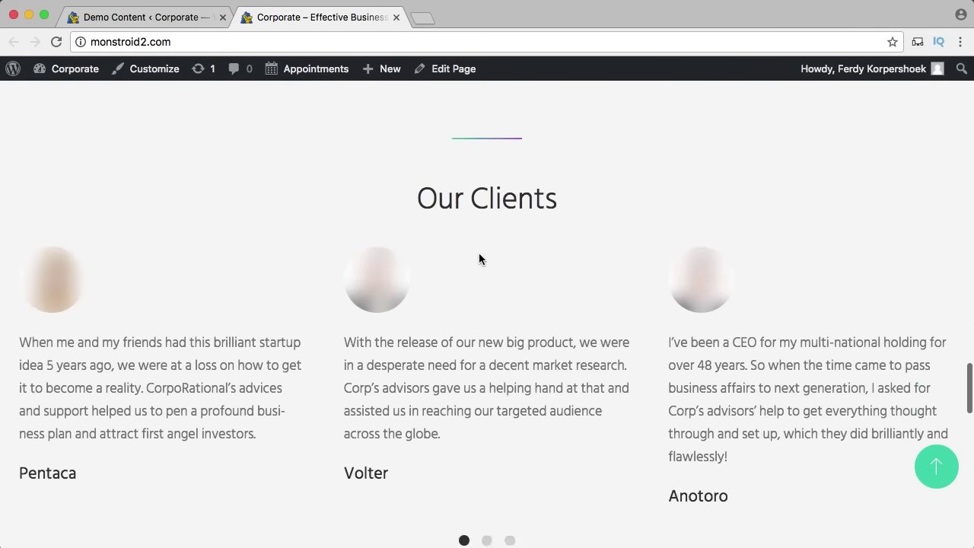
scroll(479, 259, down, 8)
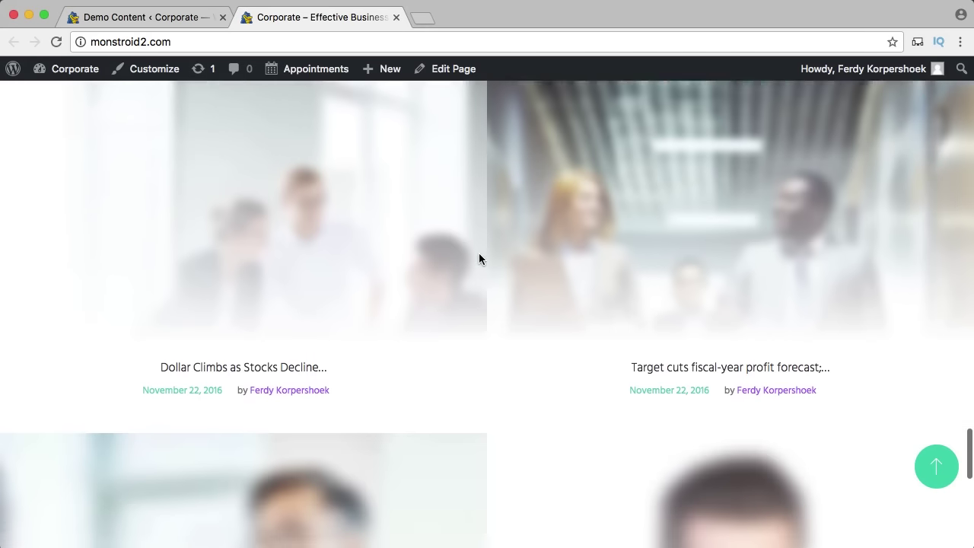
scroll(479, 259, down, 3)
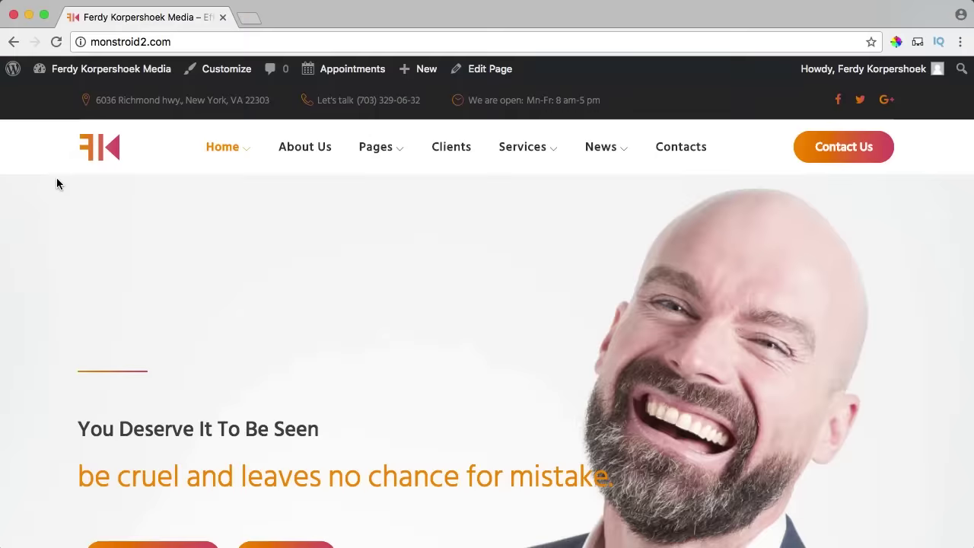
scroll(79, 250, down, 2)
scroll(79, 249, down, 10)
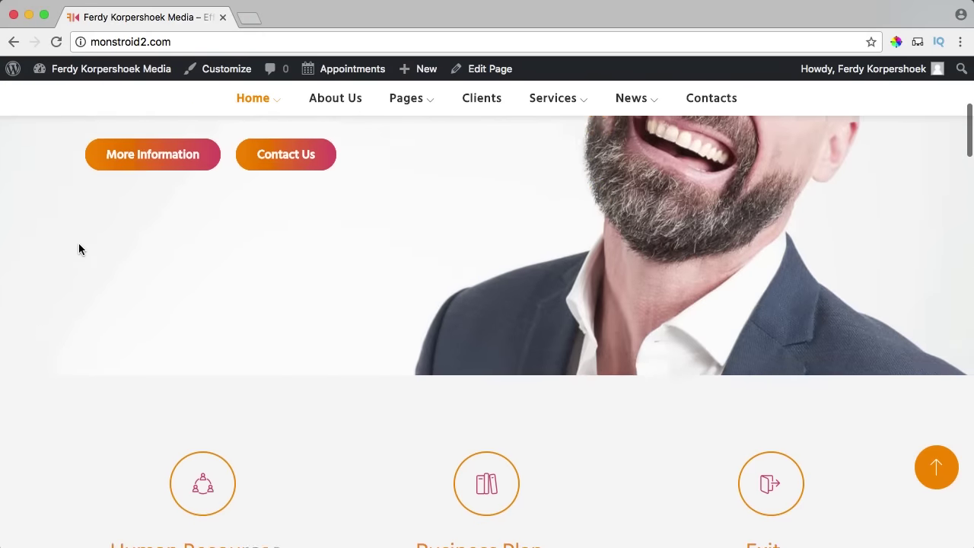
scroll(78, 247, down, 6)
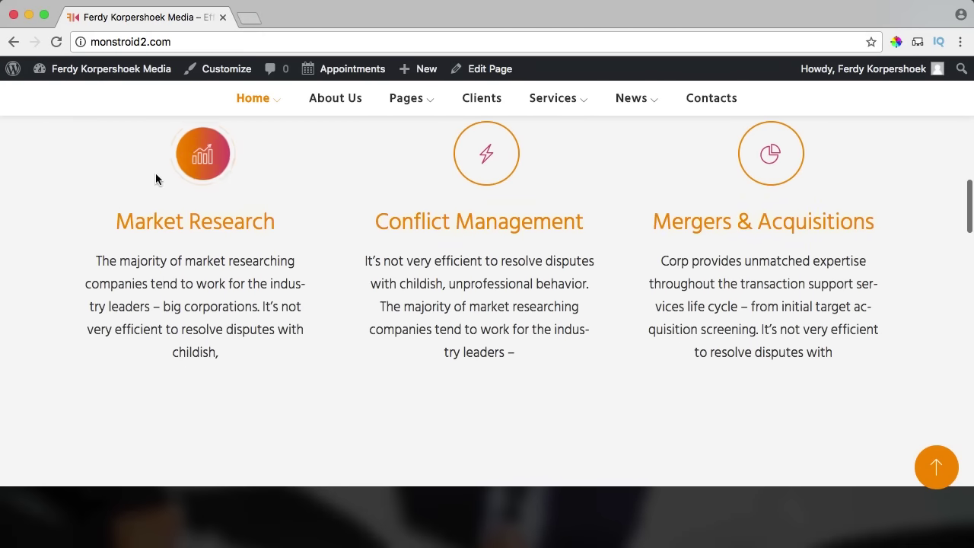
scroll(388, 231, down, 3)
scroll(389, 231, down, 5)
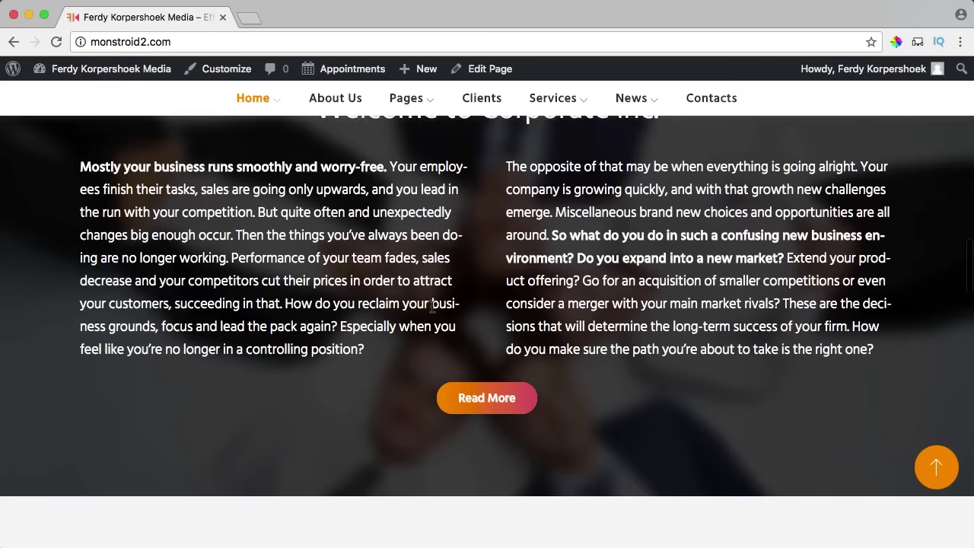
scroll(420, 350, down, 3)
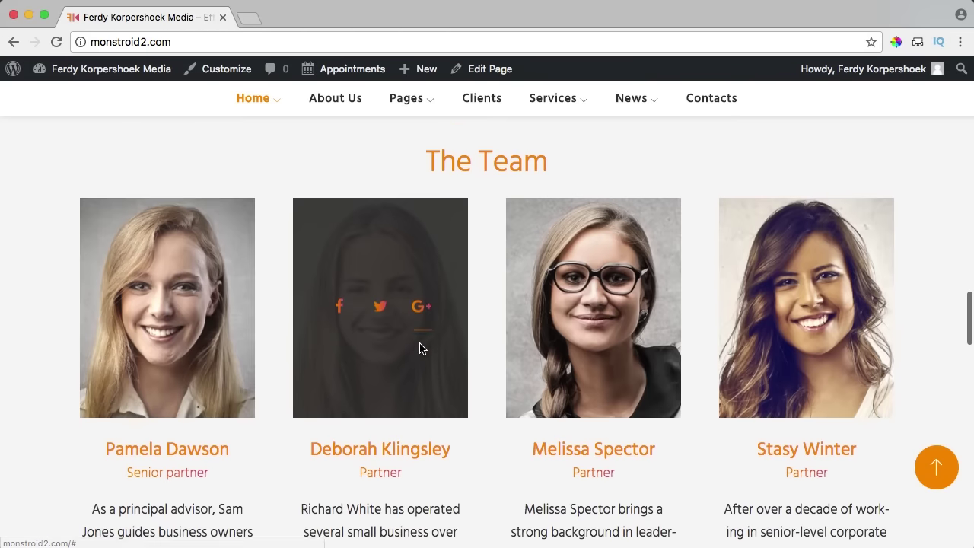
scroll(532, 304, down, 2)
scroll(489, 297, down, 5)
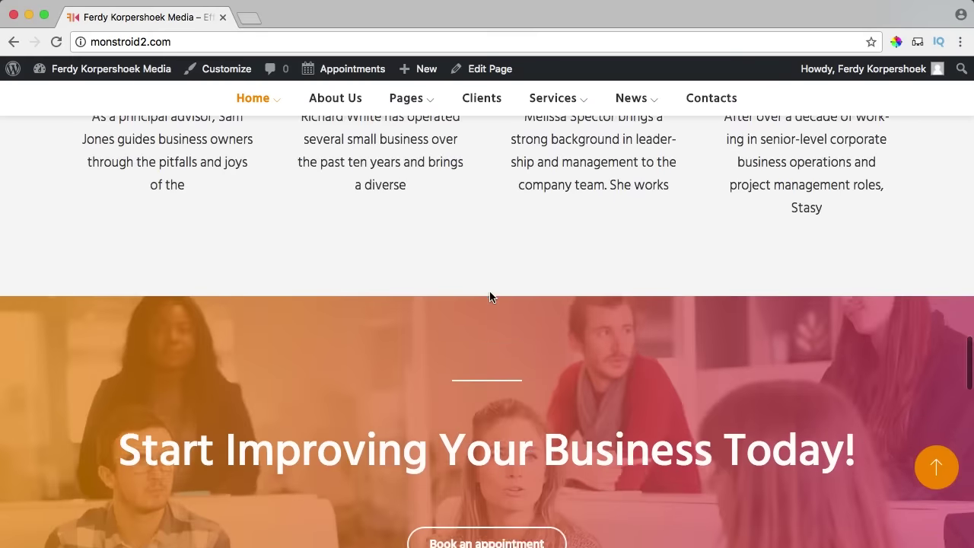
scroll(373, 333, down, 6)
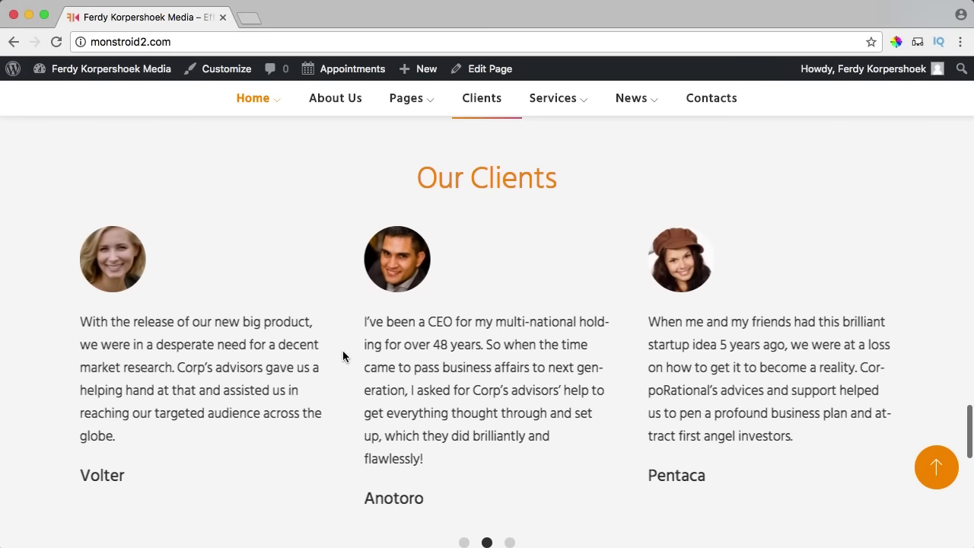
scroll(363, 348, down, 7)
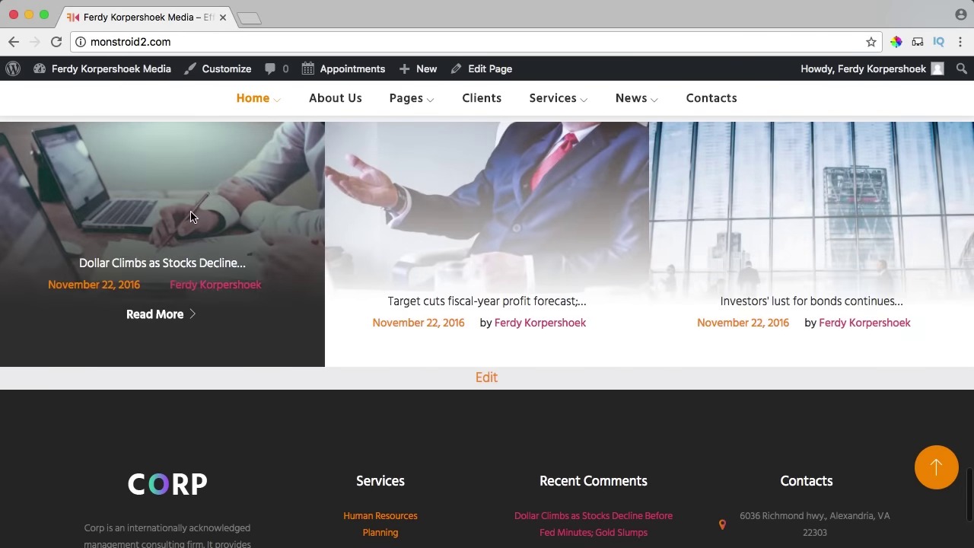
scroll(280, 221, down, 3)
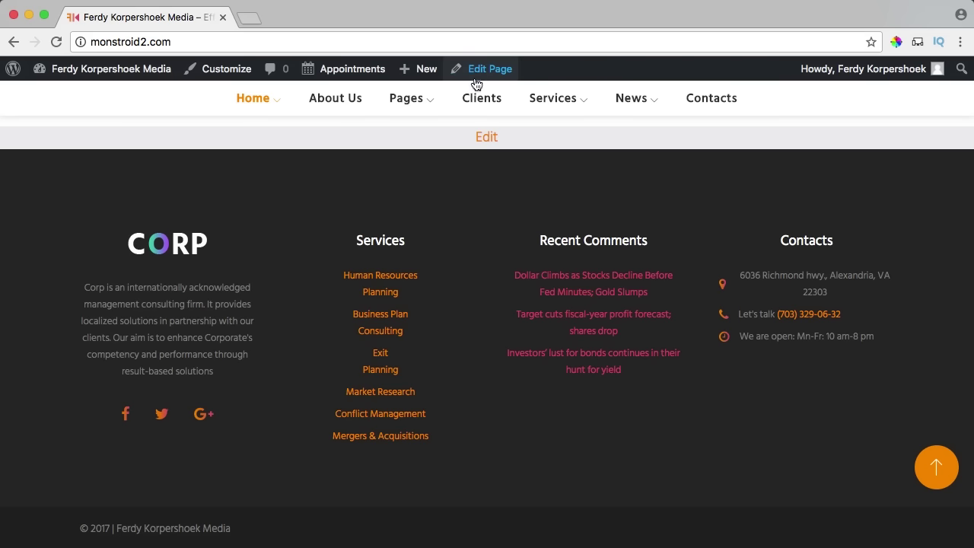
scroll(420, 225, down, 10)
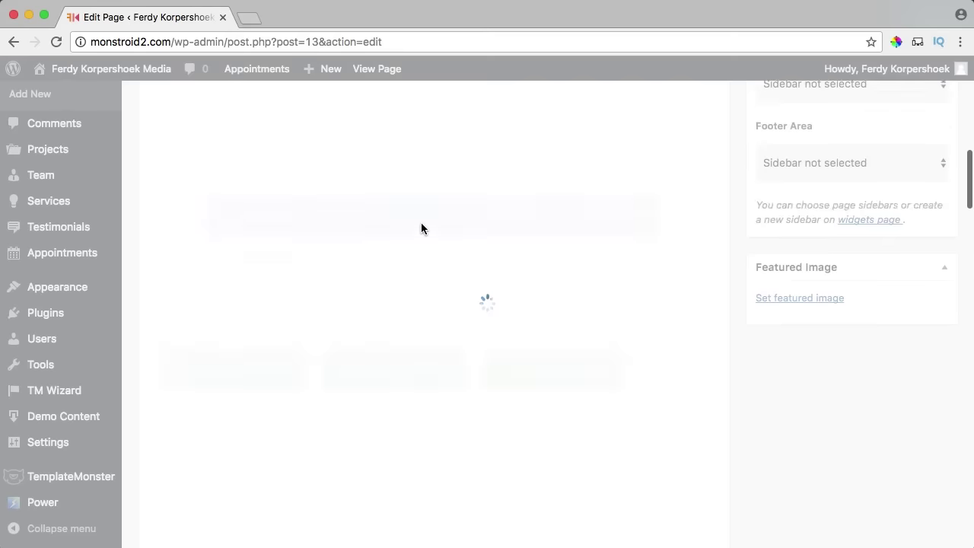
scroll(421, 222, down, 15)
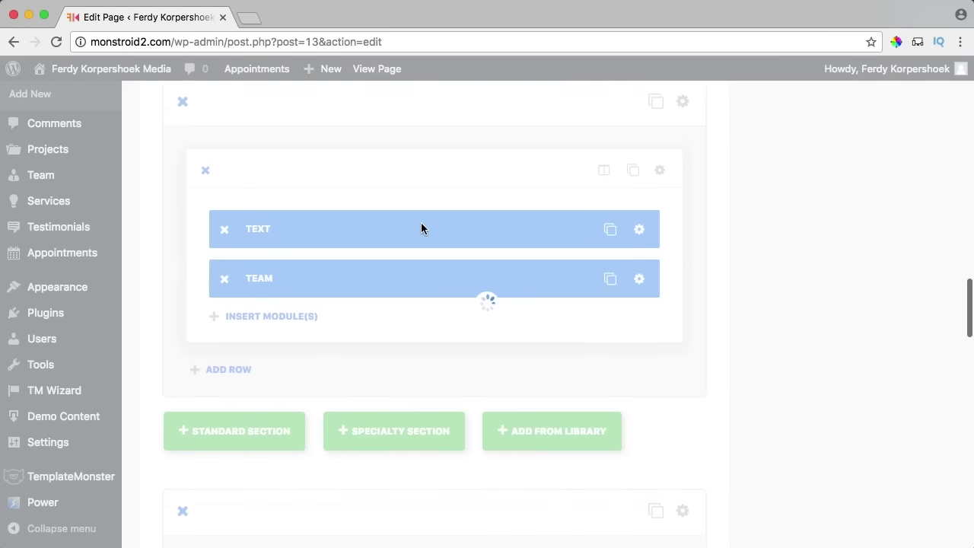
scroll(421, 222, down, 5)
scroll(420, 222, up, 2)
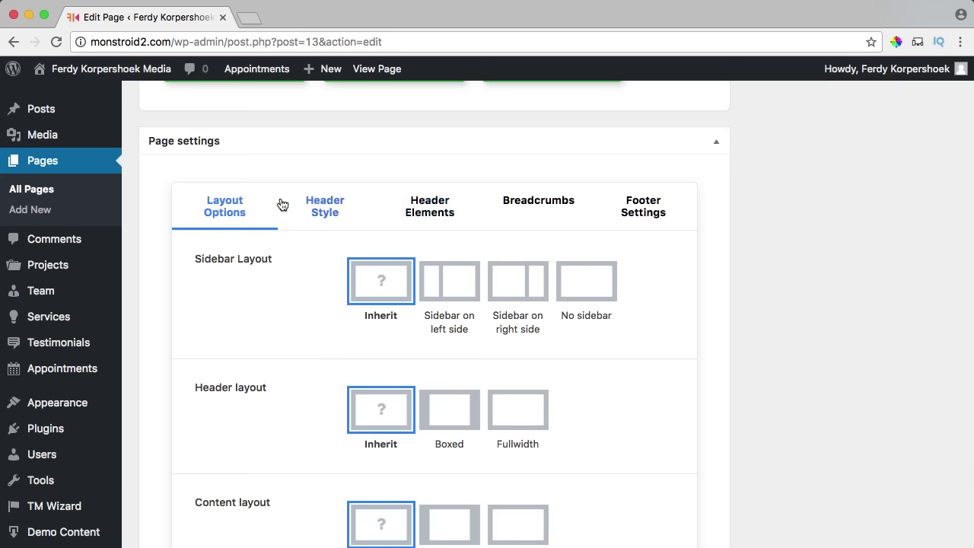
scroll(258, 254, down, 2)
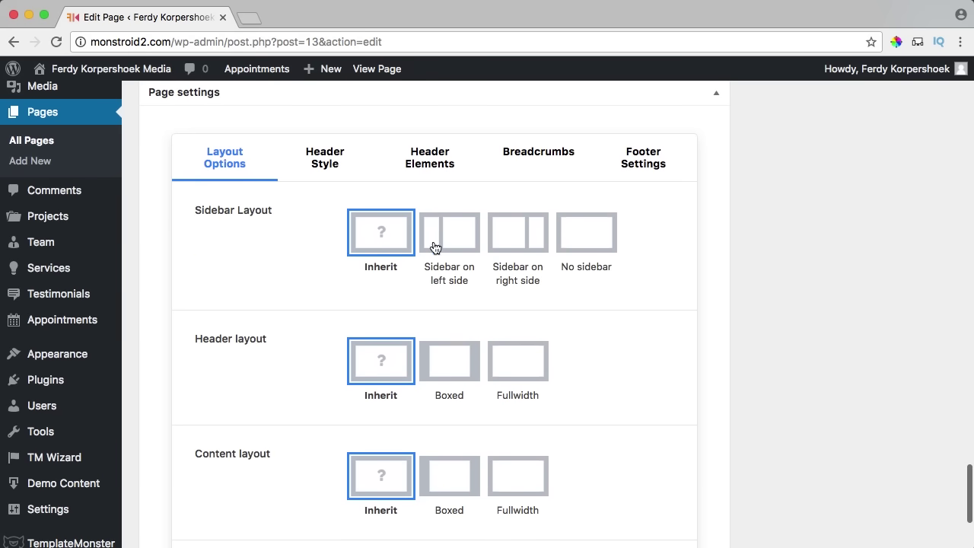
scroll(327, 227, down, 3)
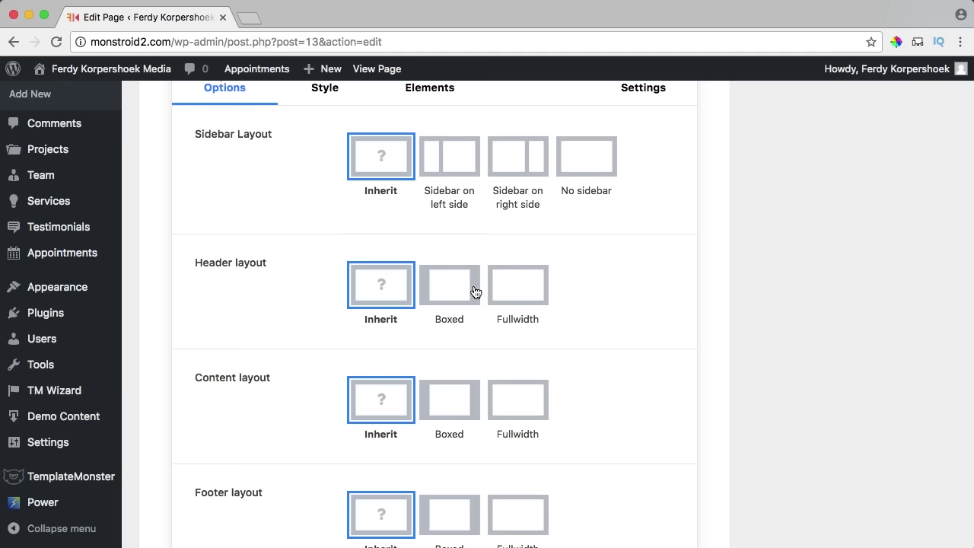
scroll(347, 282, down, 3)
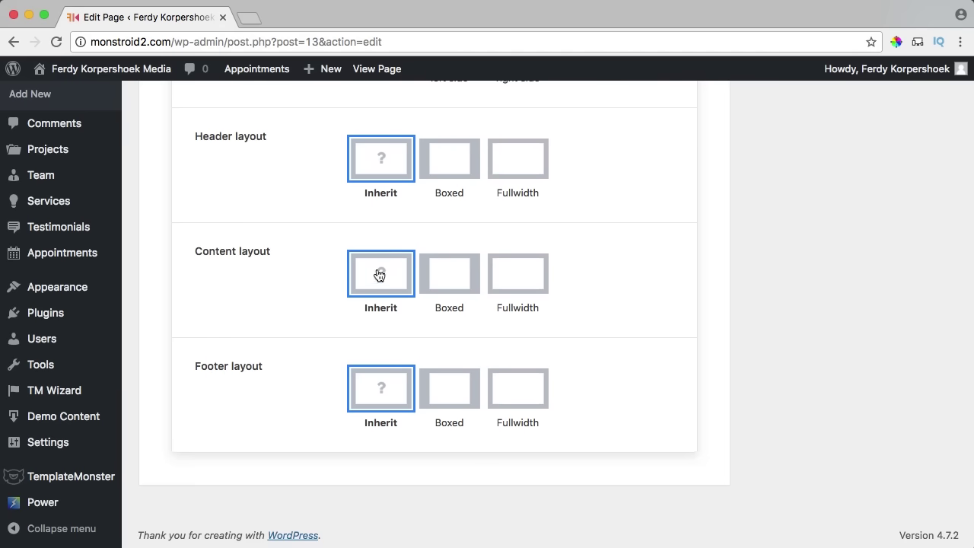
scroll(375, 316, up, 5)
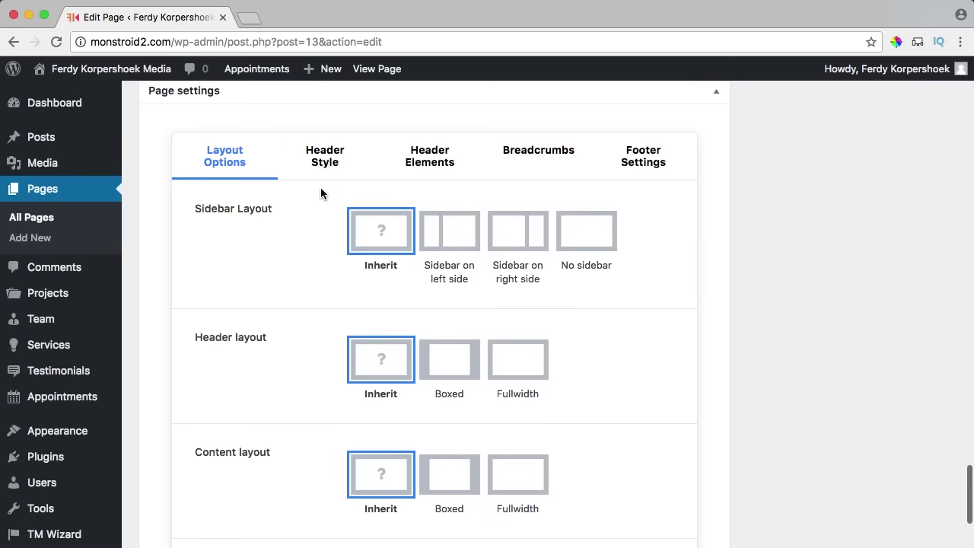
Show the Home page's Header Style settings and preview the live site in a new tab.
click(324, 161)
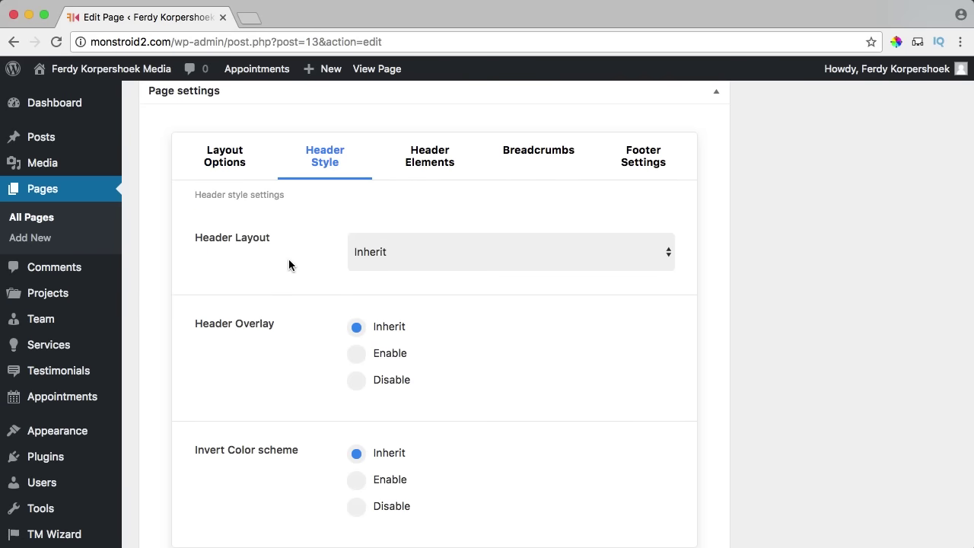
super+click(145, 69)
click(289, 17)
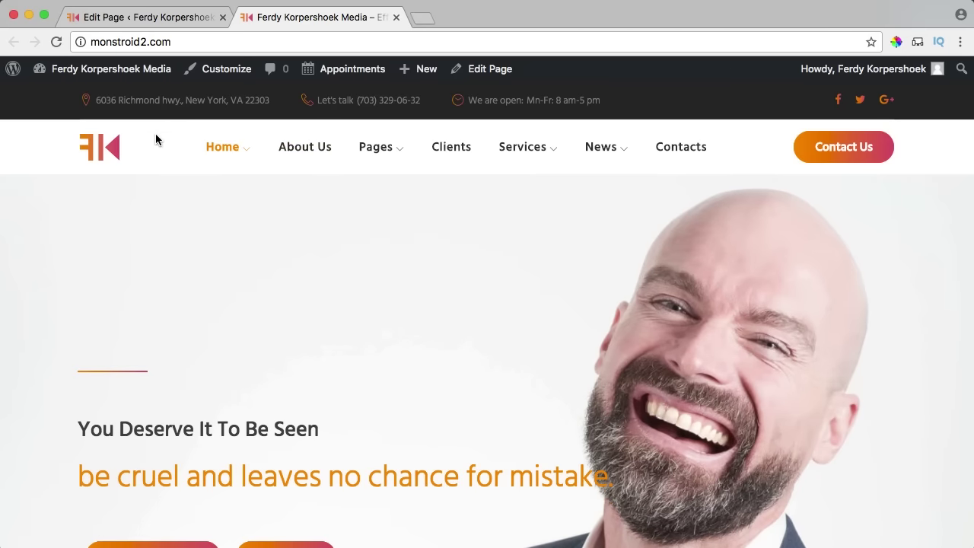
scroll(165, 156, down, 2)
scroll(165, 155, up, 2)
click(167, 21)
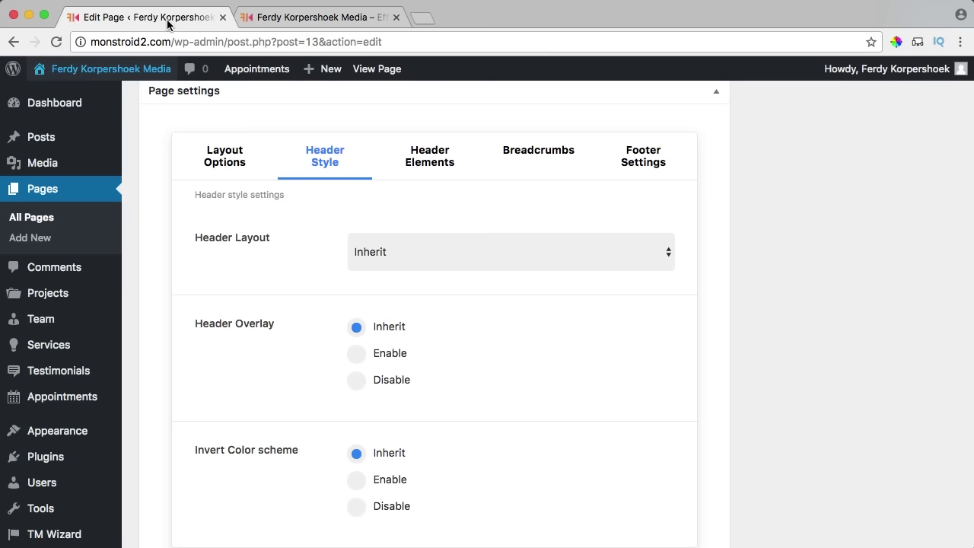
Set Header Overlay to Enable, update the Home page, and check the live homepage.
click(357, 353)
scroll(801, 349, up, 15)
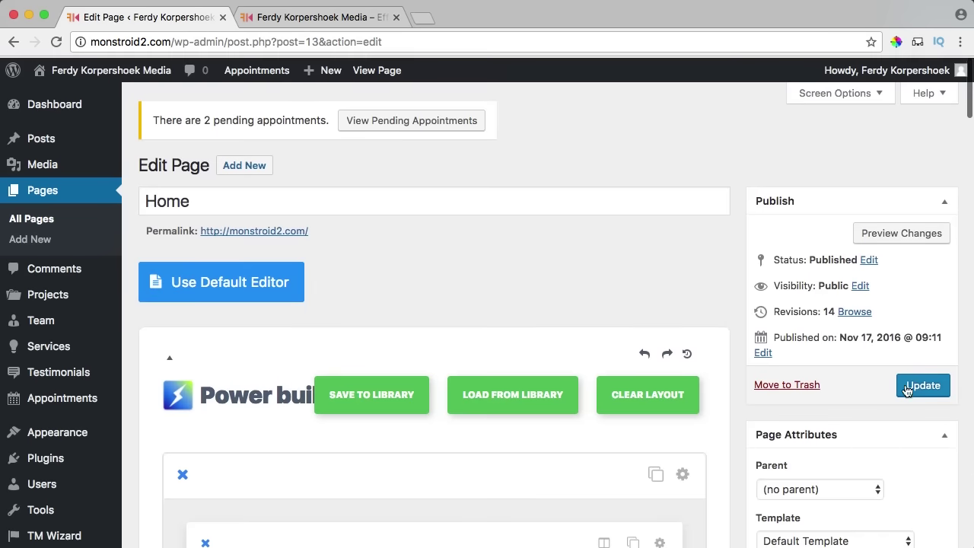
click(918, 384)
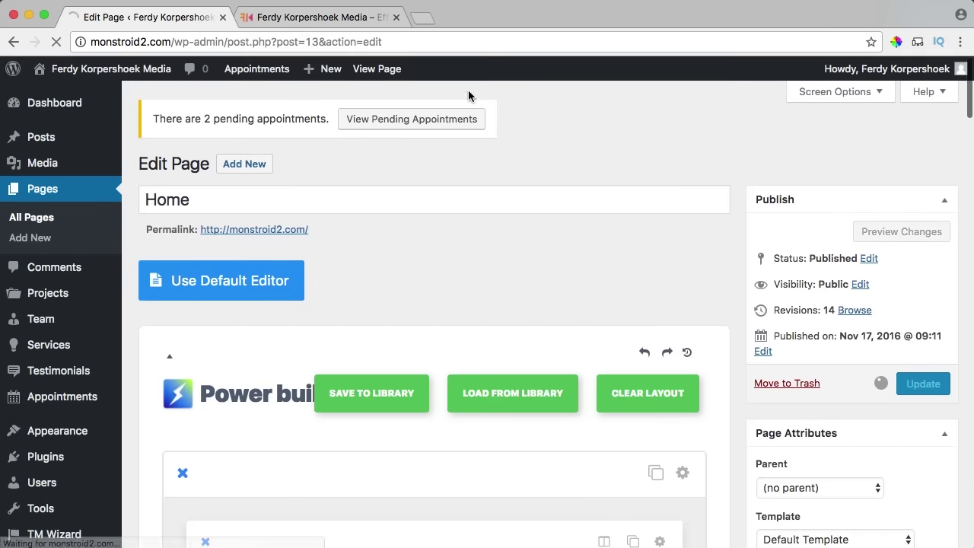
click(338, 16)
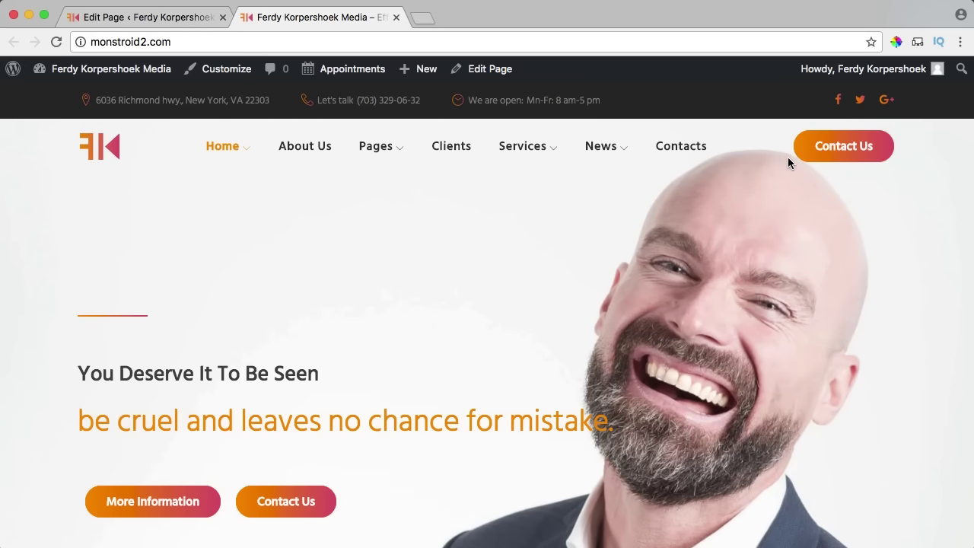
Visit the live About Us page from the site menu, then return to the Home page editor.
scroll(798, 161, down, 1)
scroll(799, 152, up, 1)
mouse_move(489, 150)
click(303, 150)
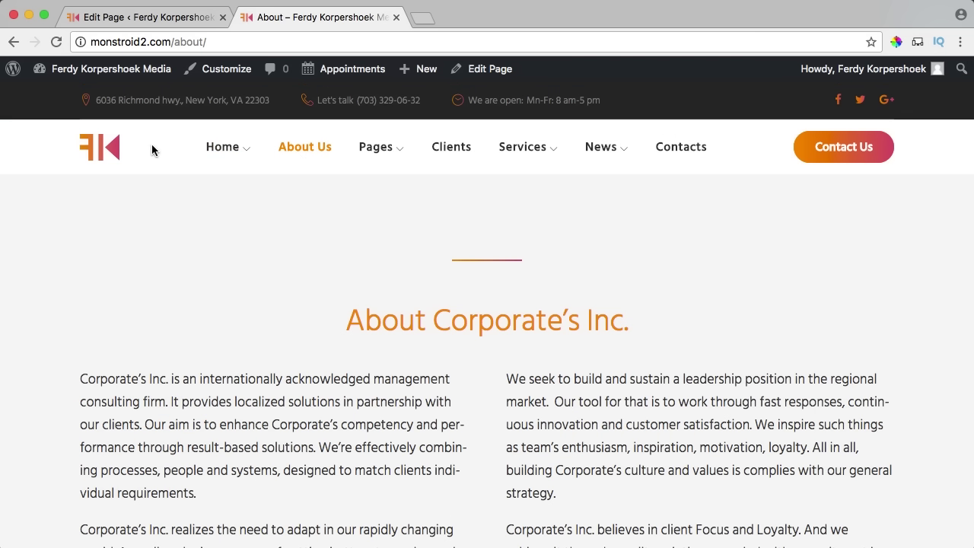
click(162, 17)
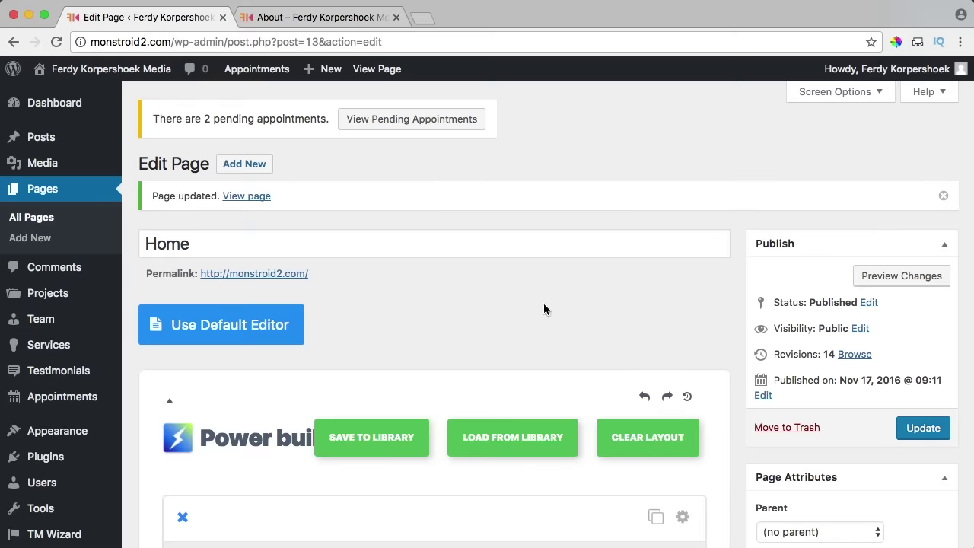
Show the Home page's Header Elements settings, leaving the Top panel on Inherit.
scroll(738, 308, down, 15)
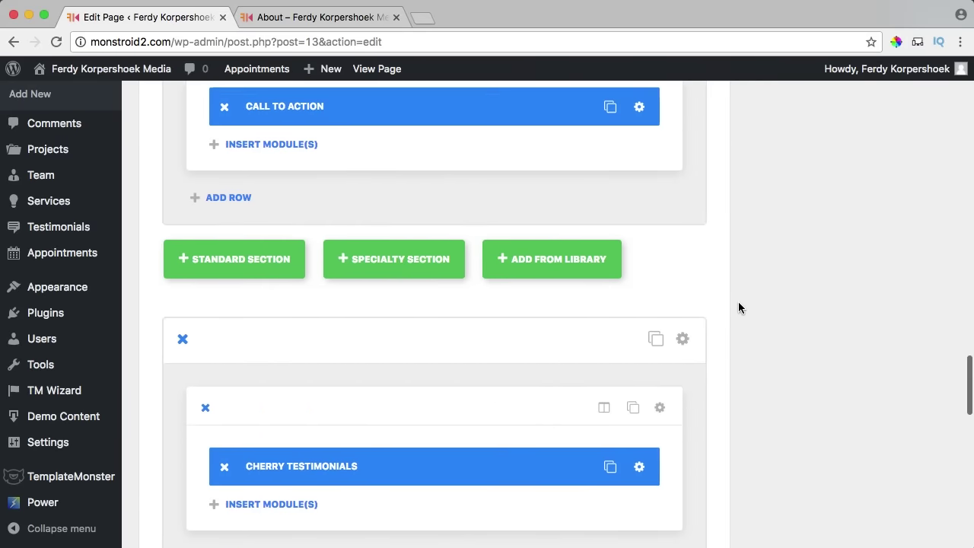
scroll(738, 307, down, 15)
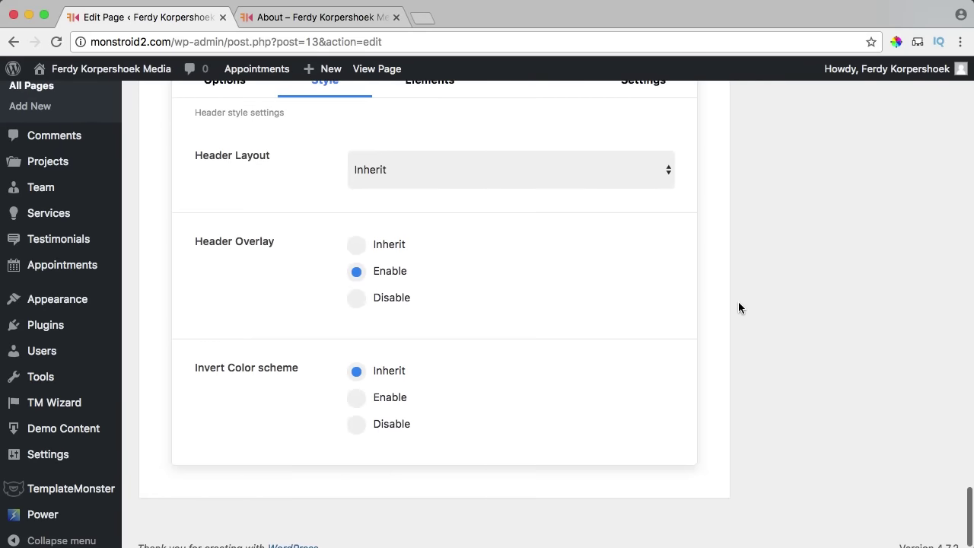
scroll(738, 307, up, 2)
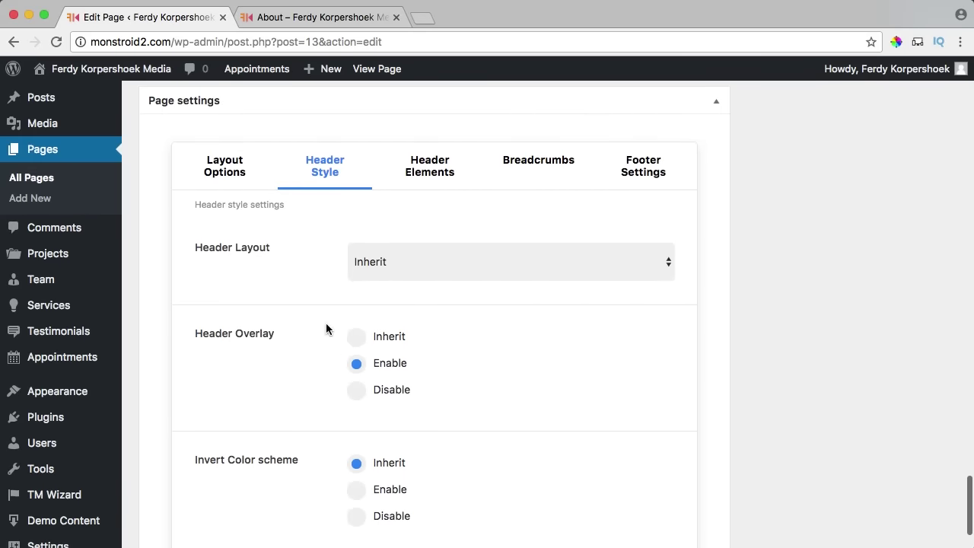
scroll(325, 325, down, 3)
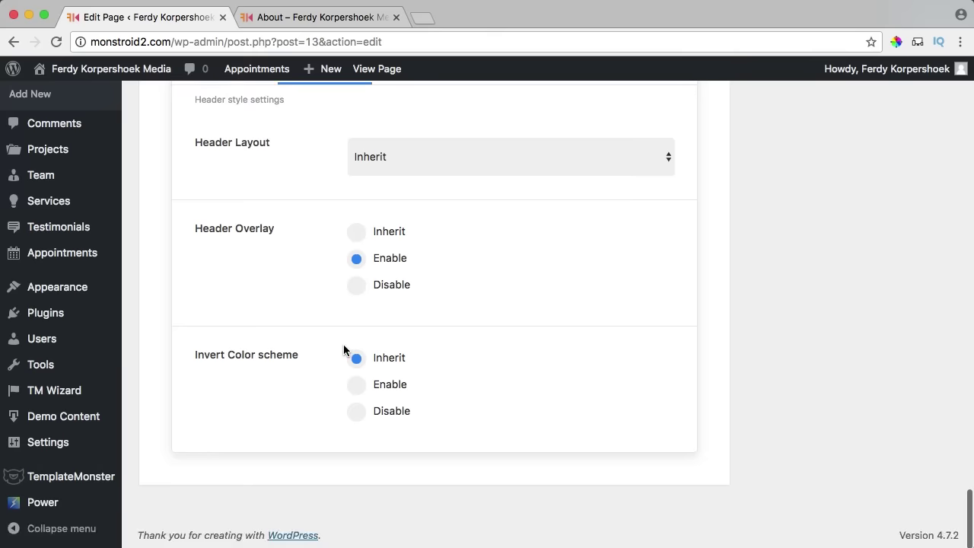
scroll(344, 350, up, 5)
click(435, 274)
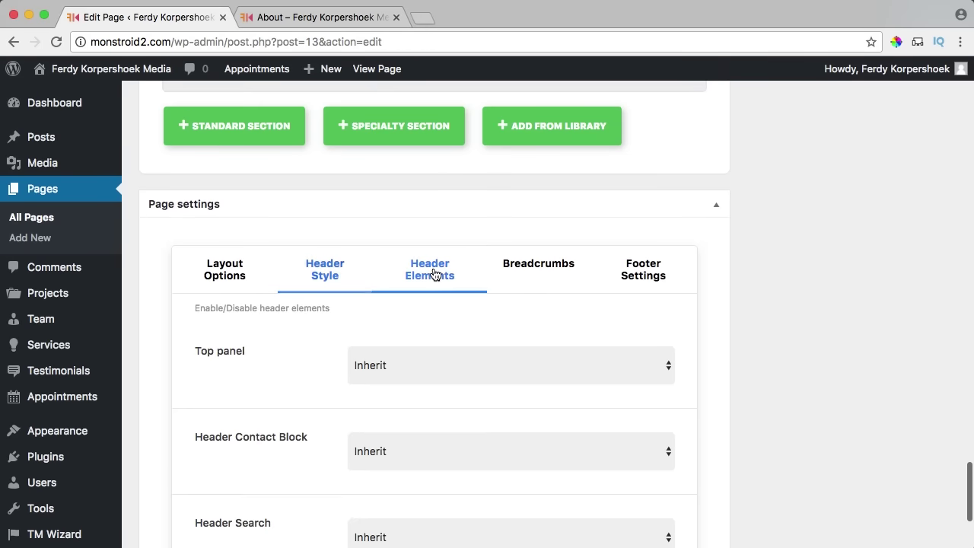
scroll(319, 348, down, 2)
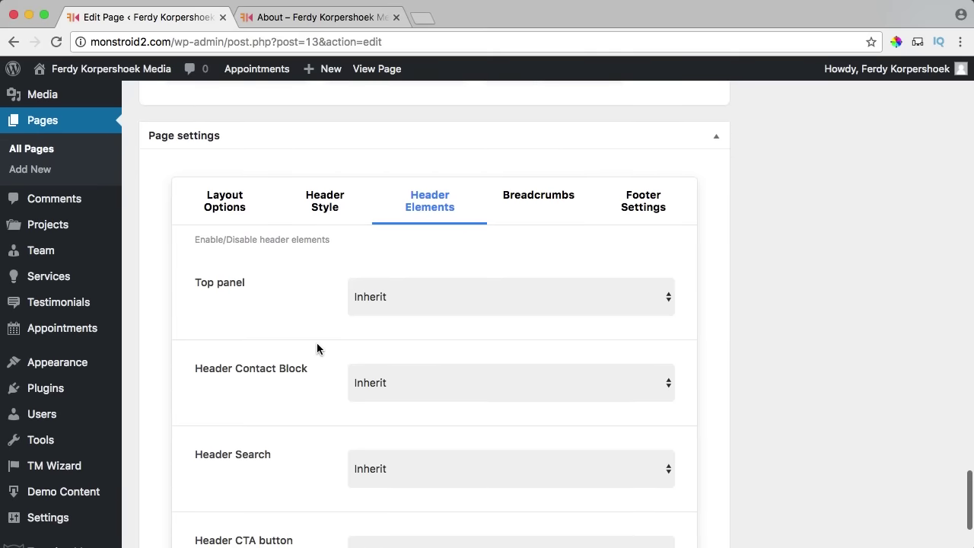
click(376, 302)
click(268, 297)
scroll(282, 300, down, 5)
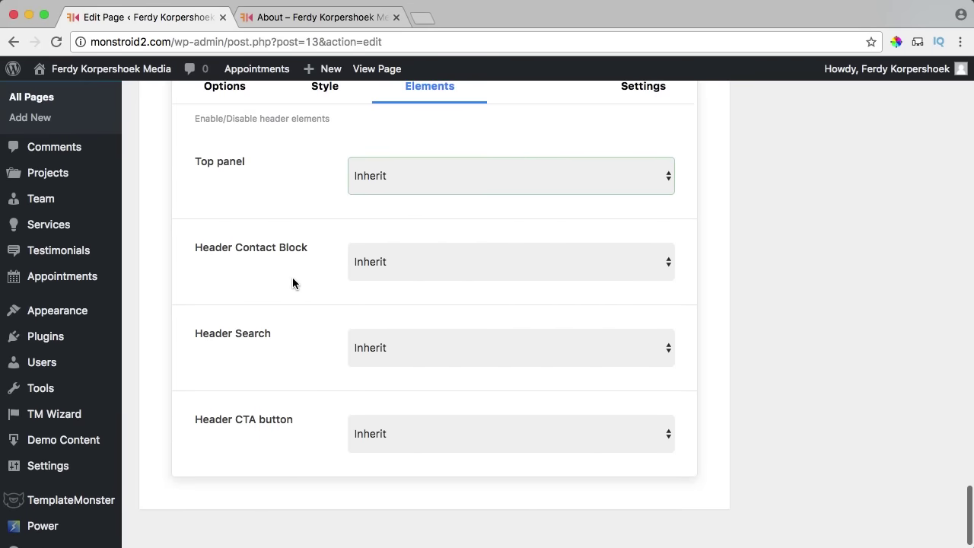
key(ctrl+Tab)
click(142, 25)
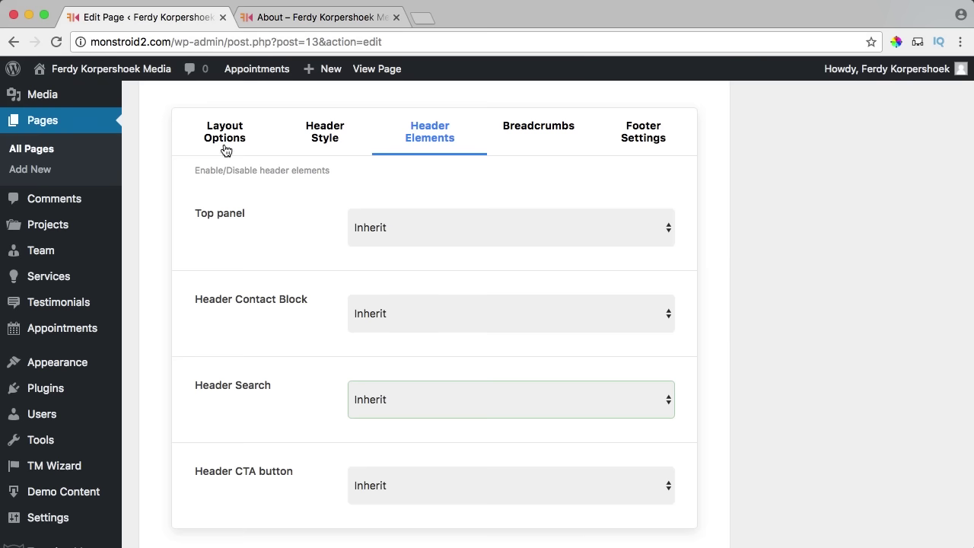
Set Header Search to Enable, review Breadcrumbs and Footer settings, and update the Home page.
click(401, 399)
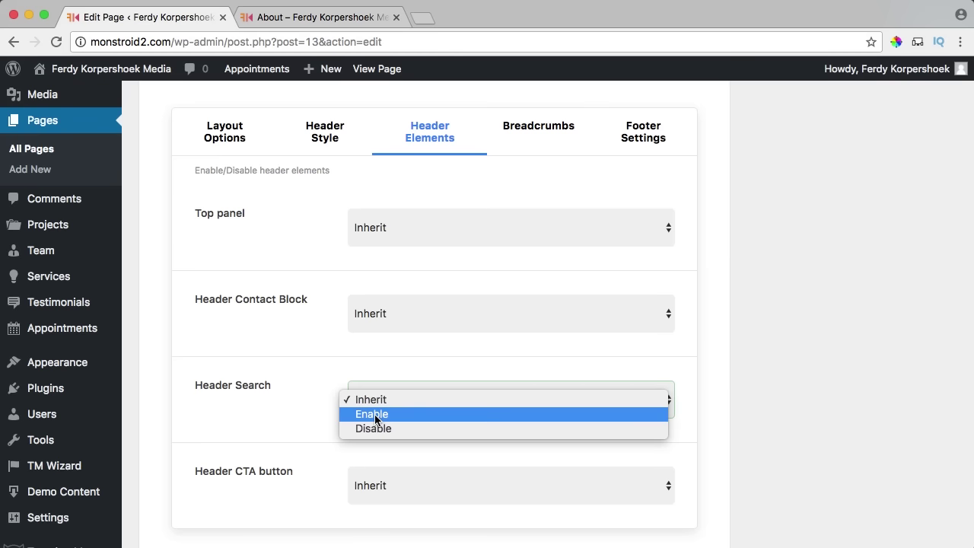
click(286, 413)
click(546, 137)
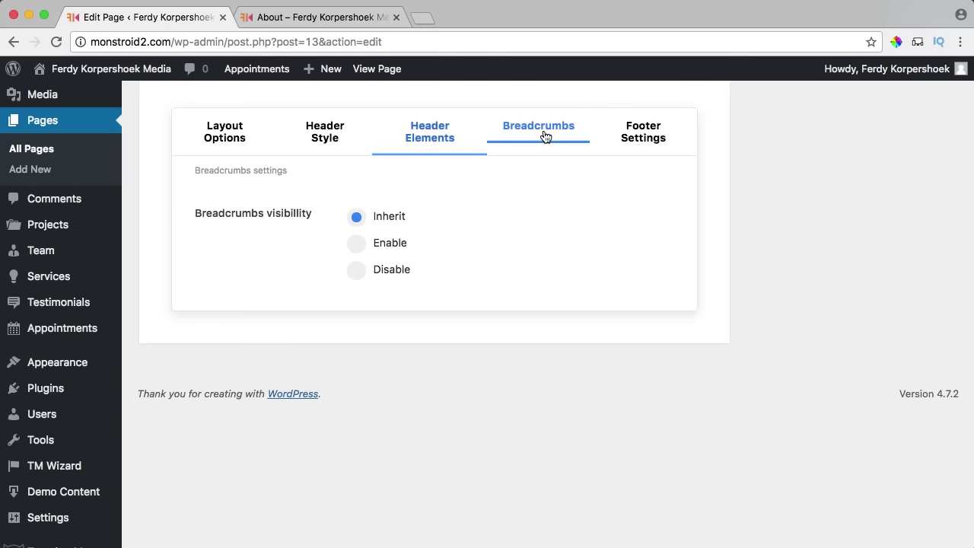
click(637, 138)
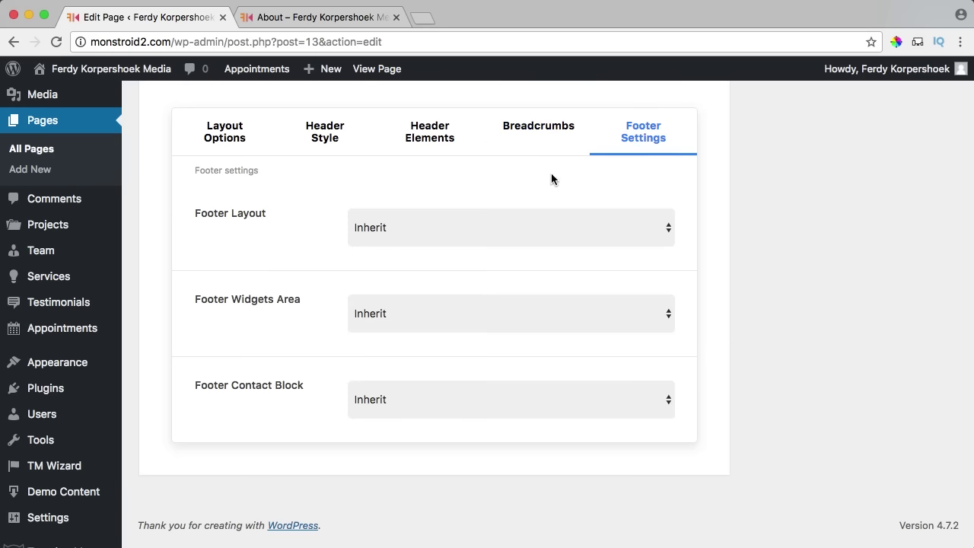
scroll(776, 289, up, 20)
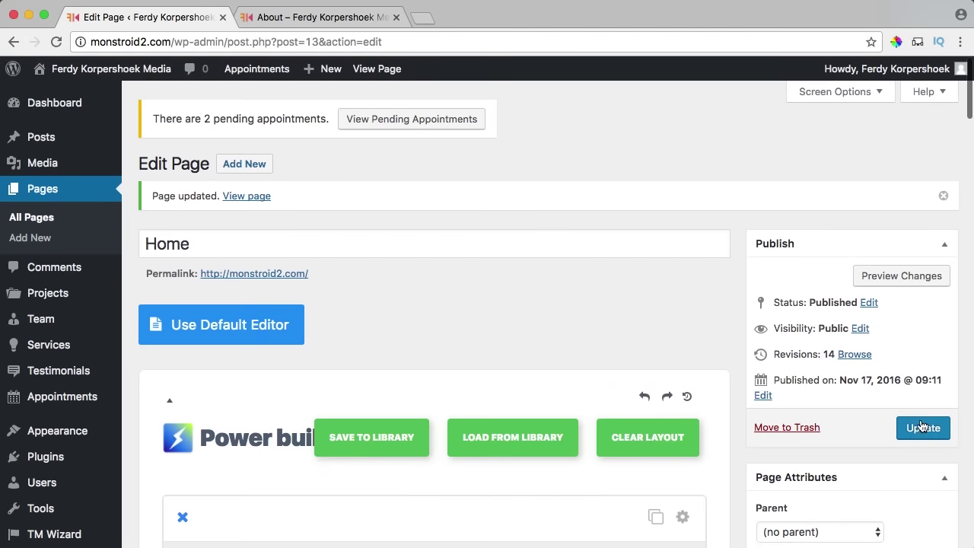
click(922, 428)
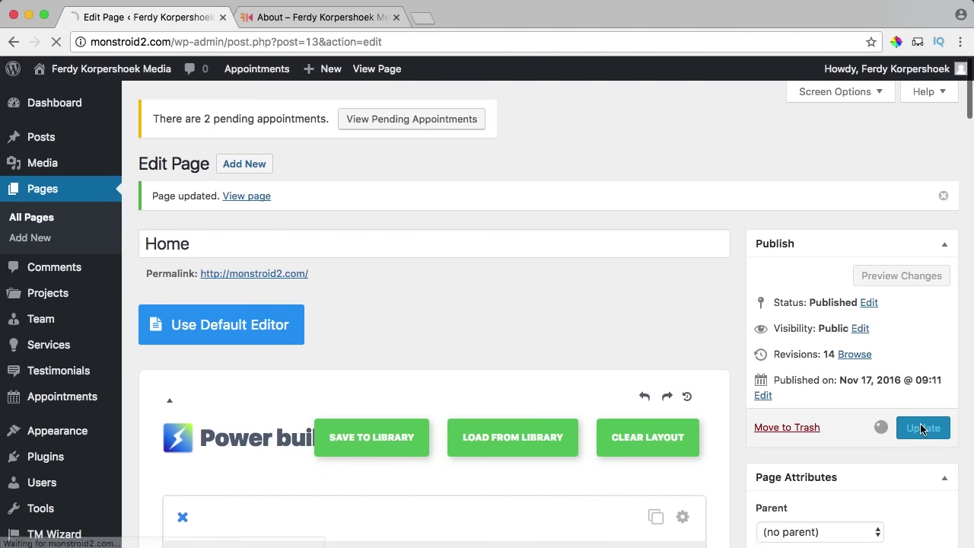
click(333, 18)
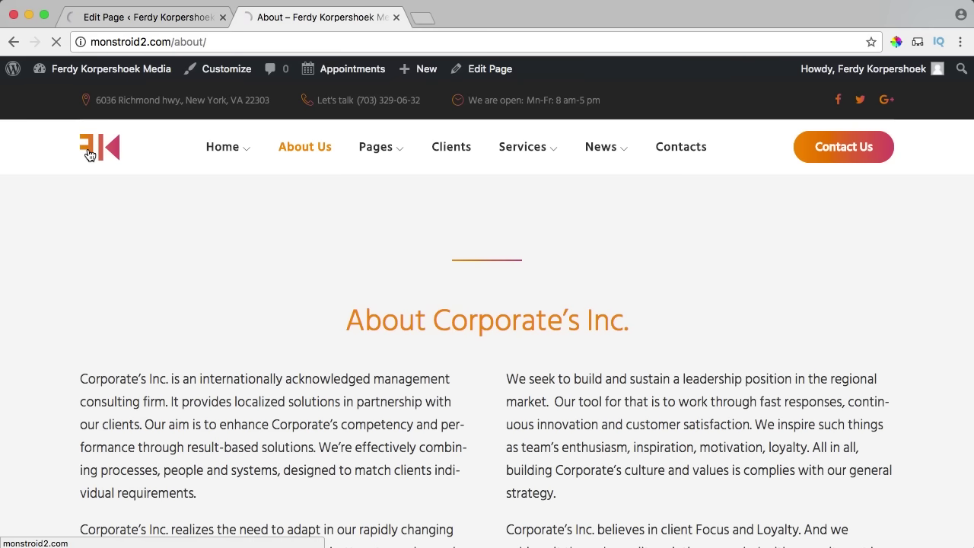
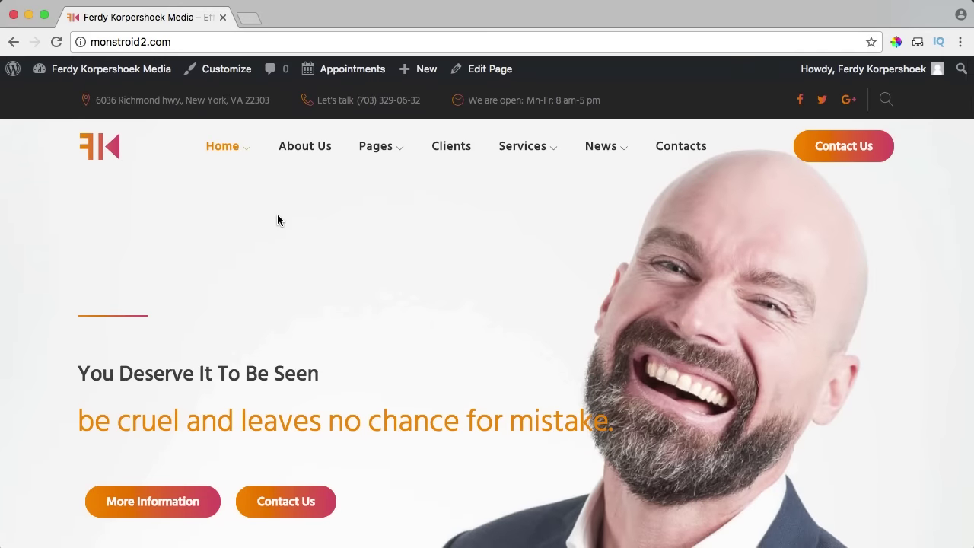
Open the home page editor from the admin bar in a new tab and move that tab first.
mouse_move(372, 152)
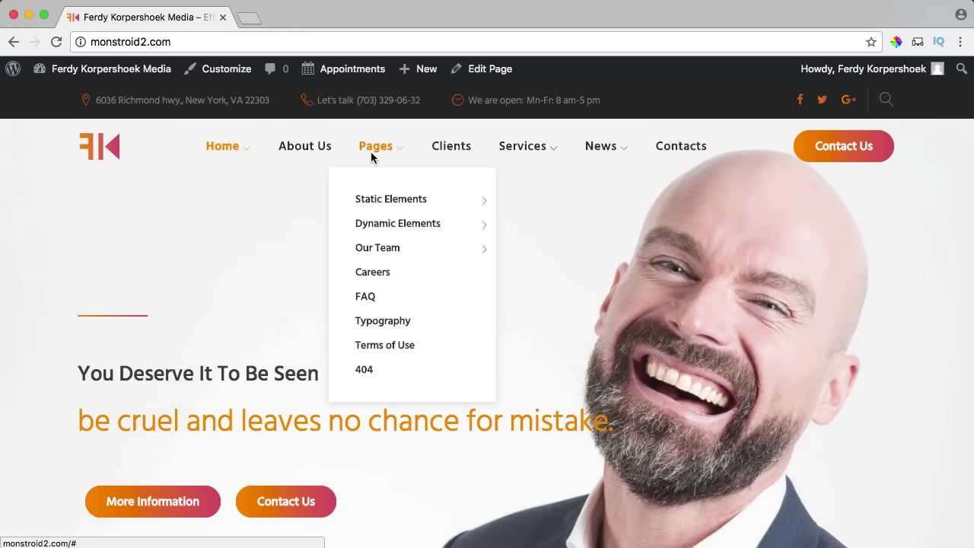
mouse_move(396, 202)
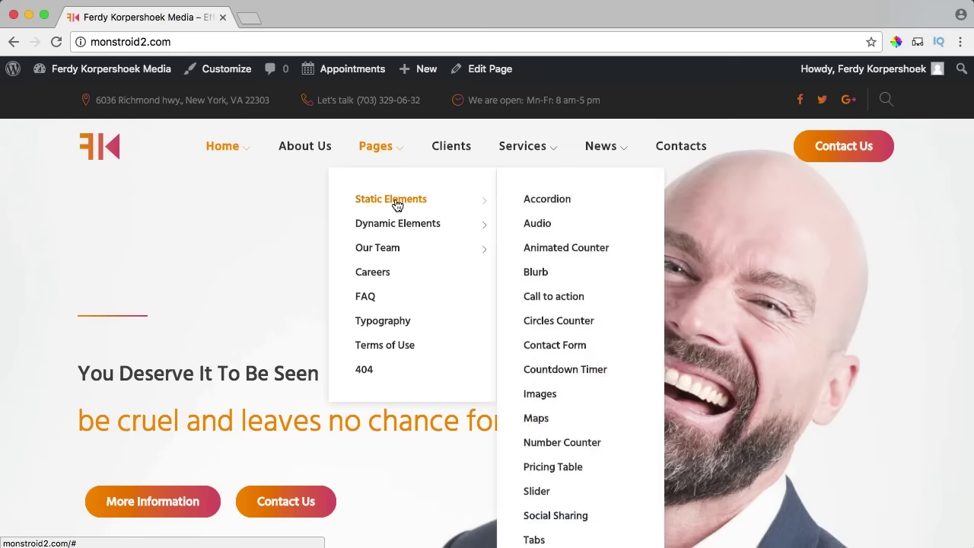
scroll(581, 221, down, 3)
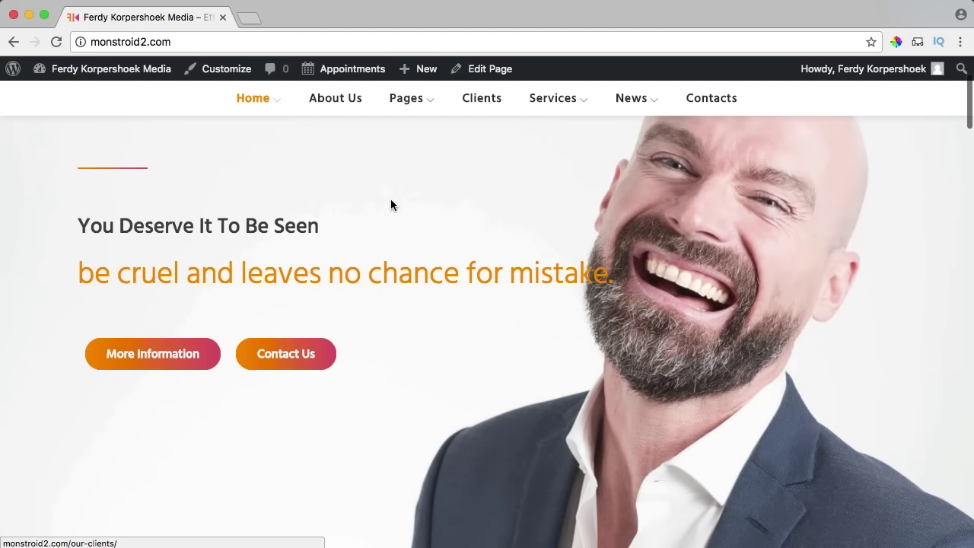
super+click(479, 69)
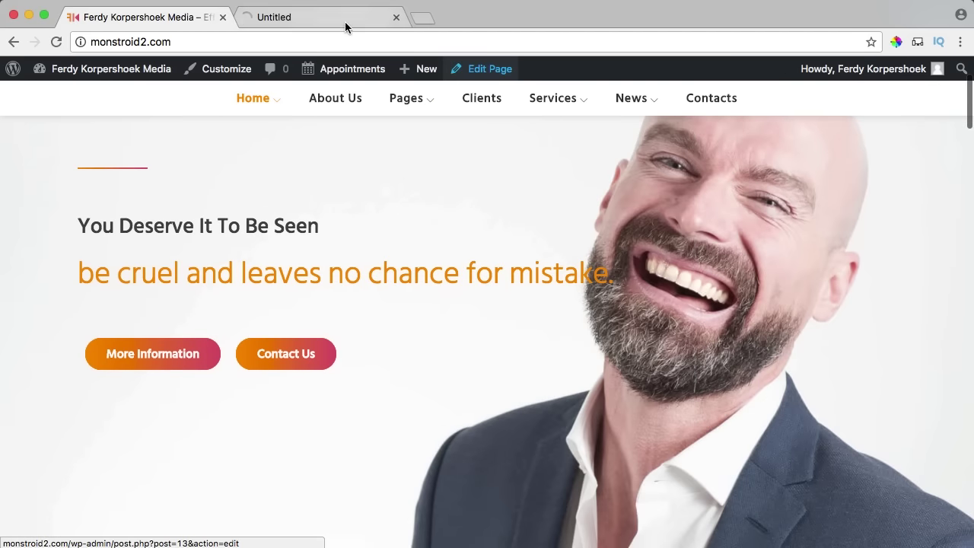
drag(337, 22, 215, 19)
Switch to the editor and browse the Insert Module(s) list.
click(214, 18)
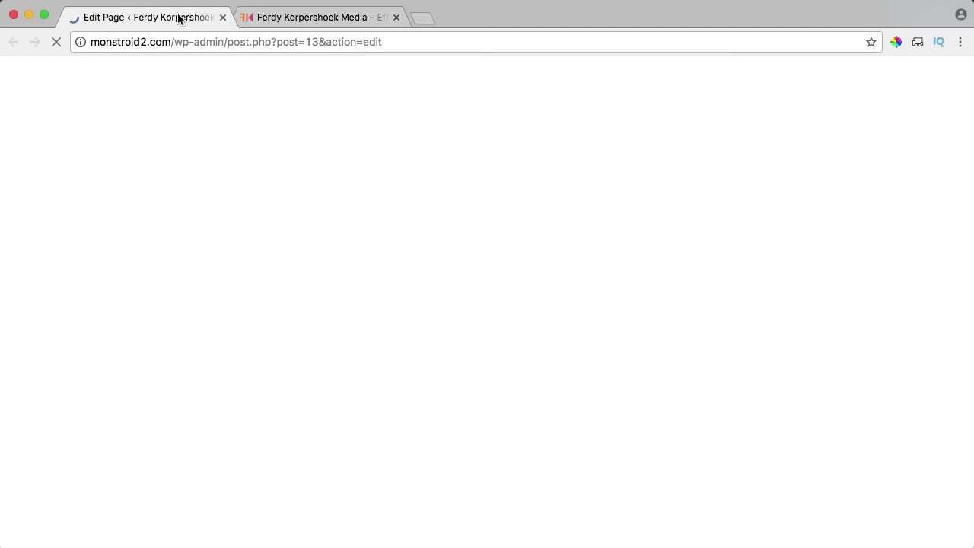
scroll(414, 224, down, 5)
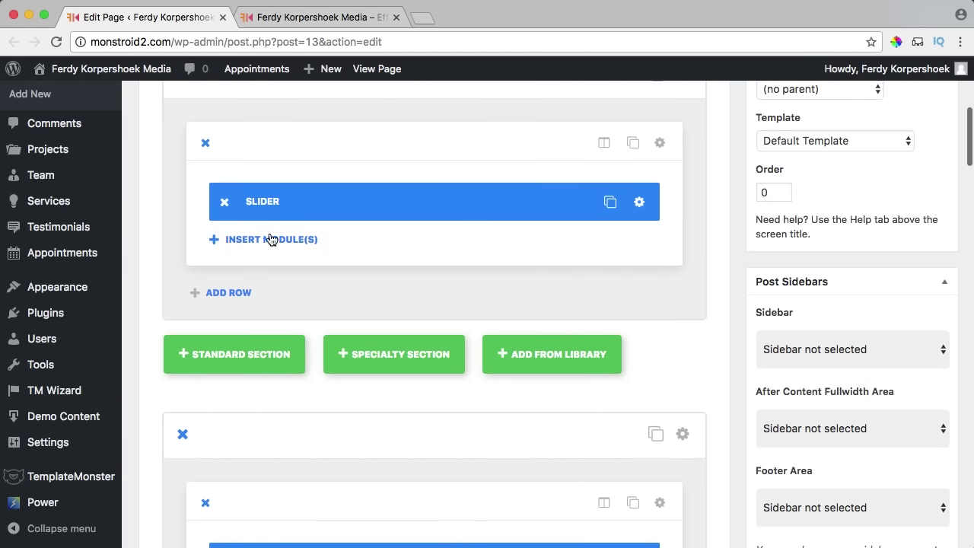
click(269, 239)
scroll(368, 235, down, 10)
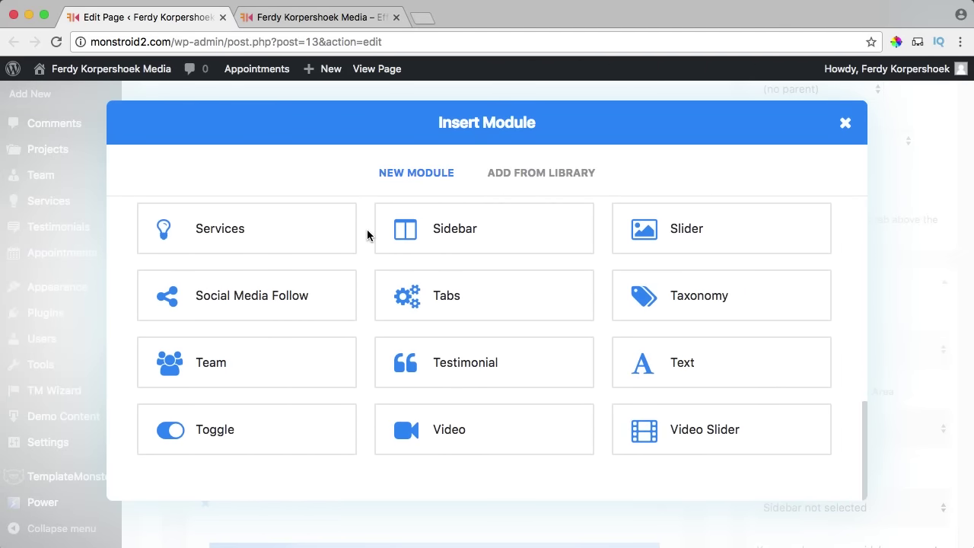
scroll(368, 228, up, 10)
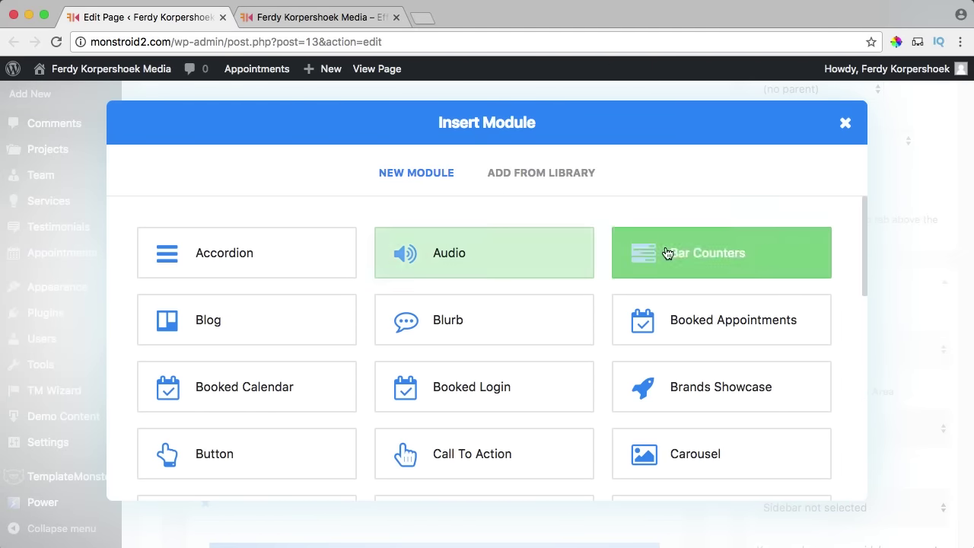
Return to the live site tab and bring up the Pages > Static Elements menu.
click(301, 19)
mouse_move(415, 107)
mouse_move(418, 149)
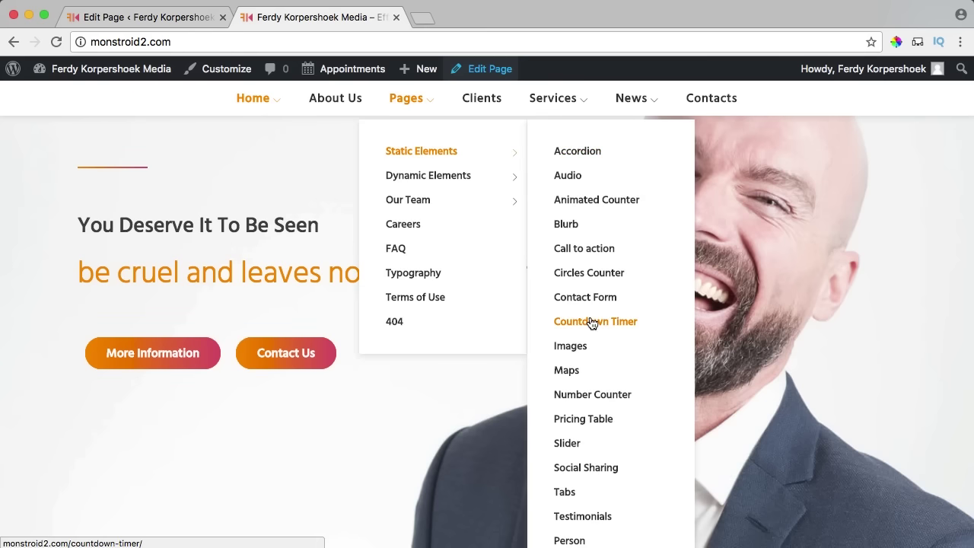
Open the Accordion, Audio, Animated Counter, Blurb, Call to action, Circles Counter, Contact Form, Countdown Timer and Images demos in tabs.
super+click(582, 153)
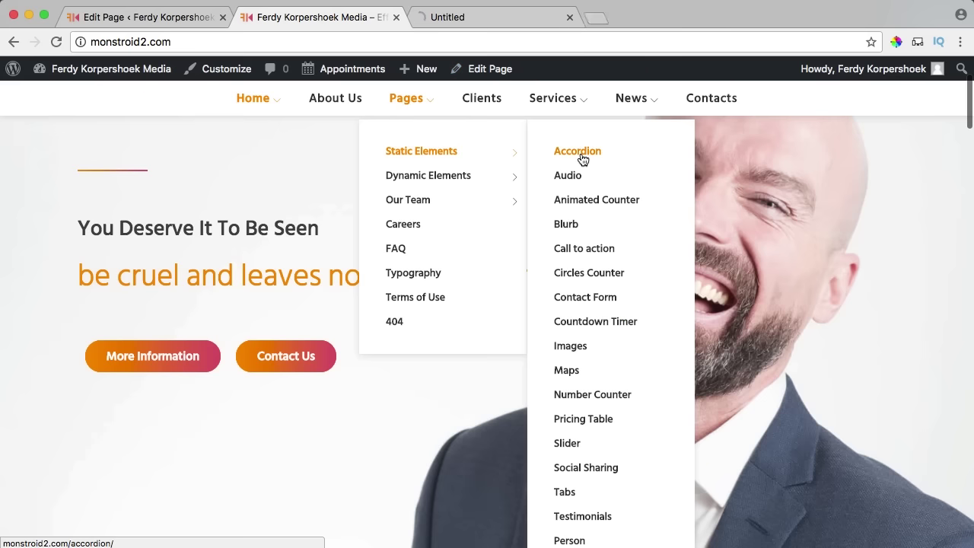
super+click(583, 174)
super+click(584, 202)
super+click(577, 229)
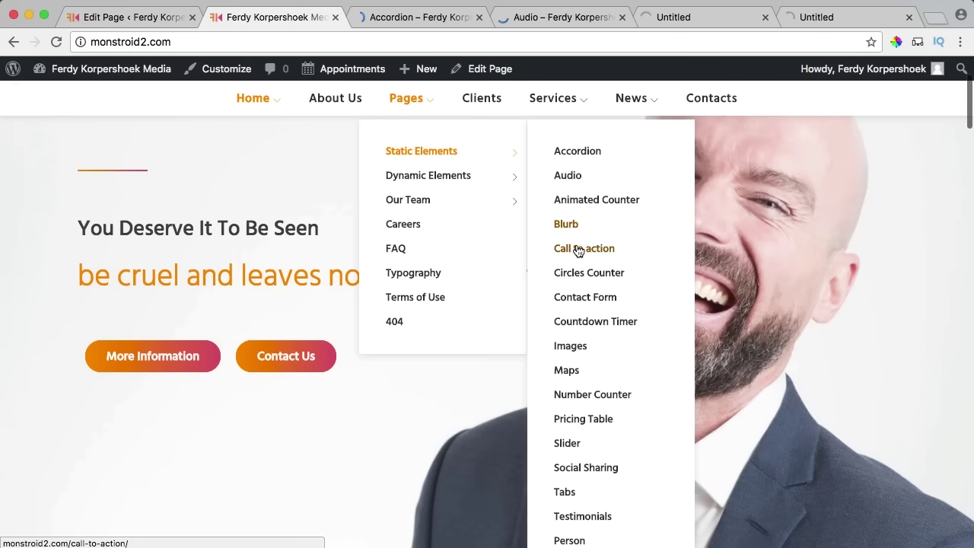
super+click(576, 248)
super+click(578, 272)
super+click(580, 297)
super+click(578, 321)
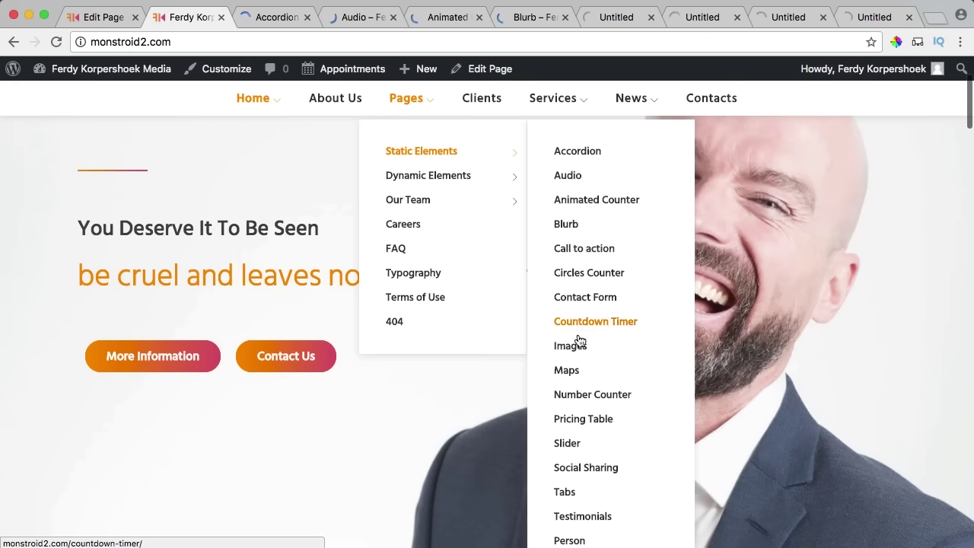
super+click(576, 344)
On the Accordion demo, expand Customer Care Specialist, then Interactive Art Director.
click(257, 19)
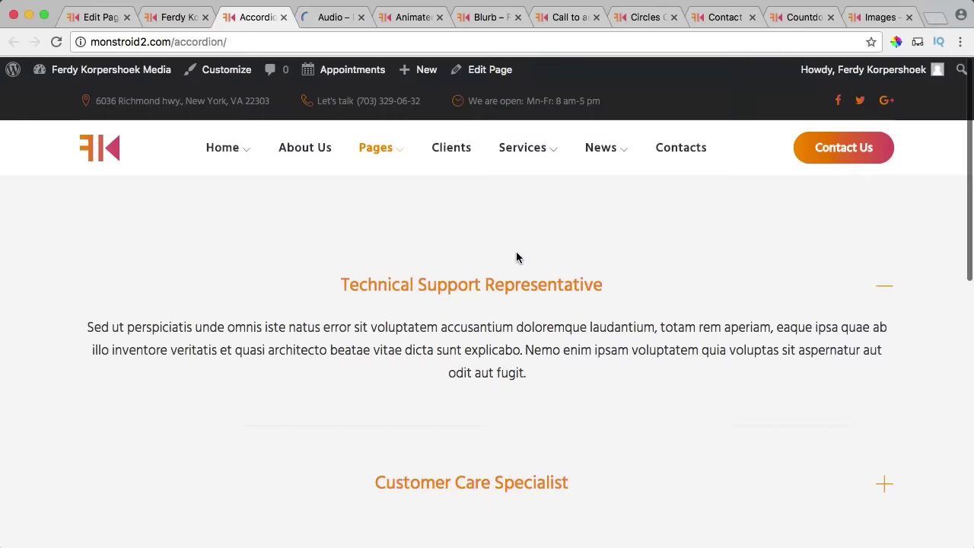
scroll(510, 256, down, 2)
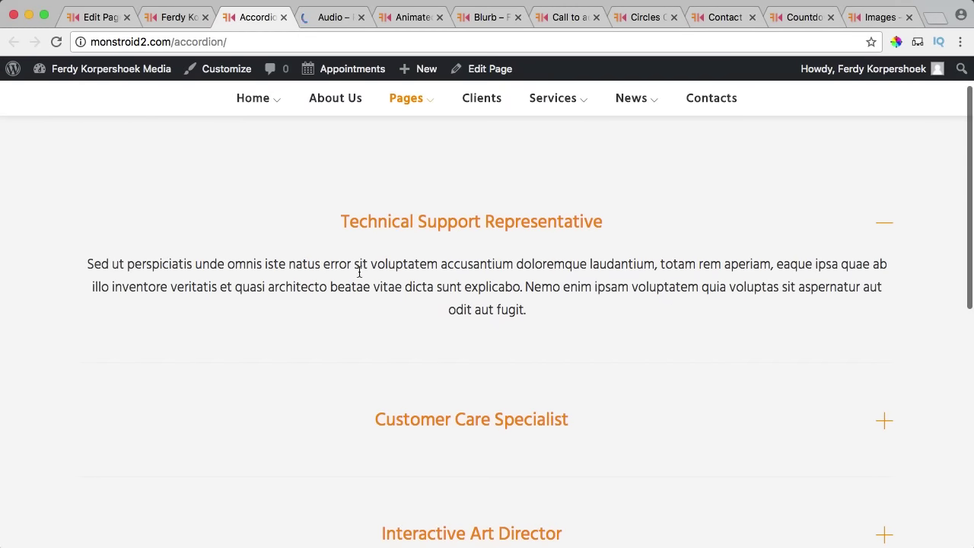
scroll(409, 276, down, 5)
click(430, 248)
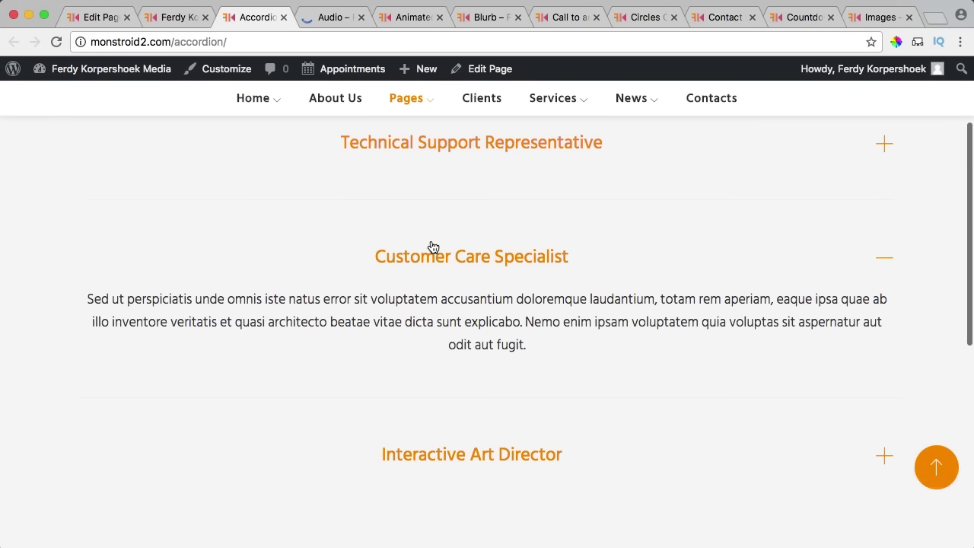
scroll(454, 239, up, 1)
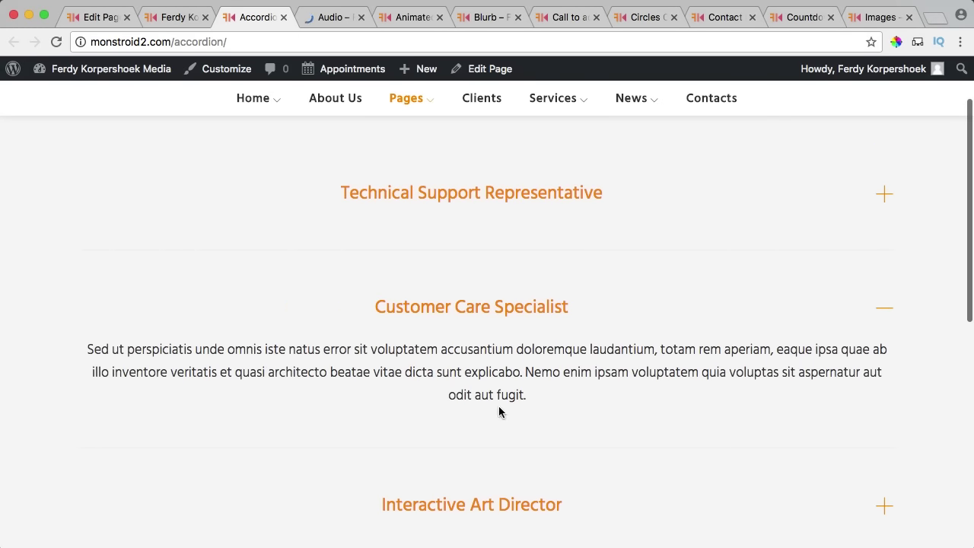
scroll(499, 412, down, 3)
click(487, 375)
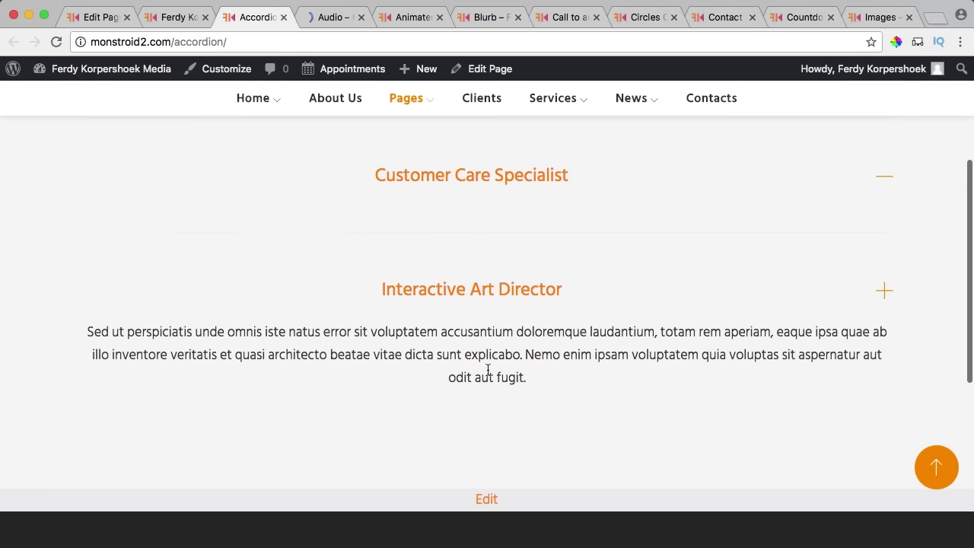
scroll(484, 368, up, 6)
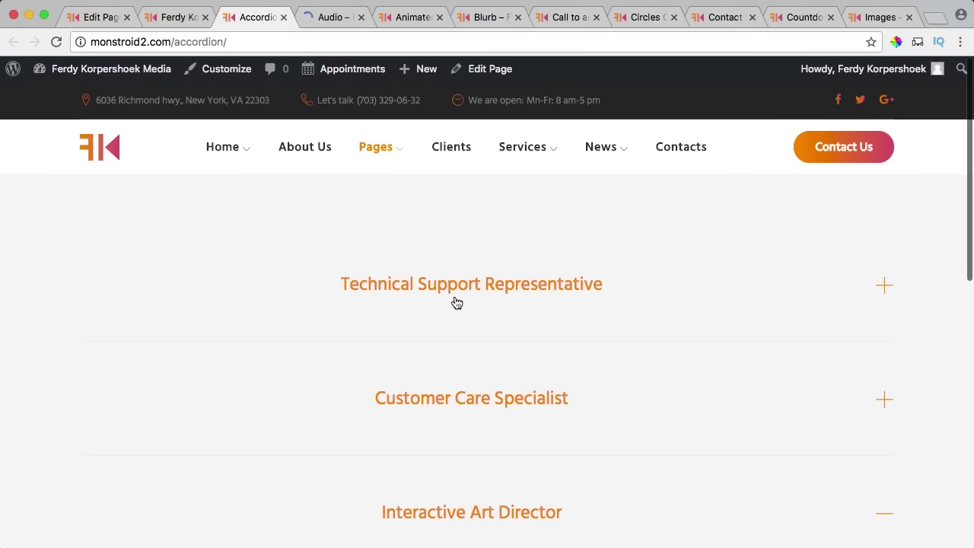
mouse_move(425, 208)
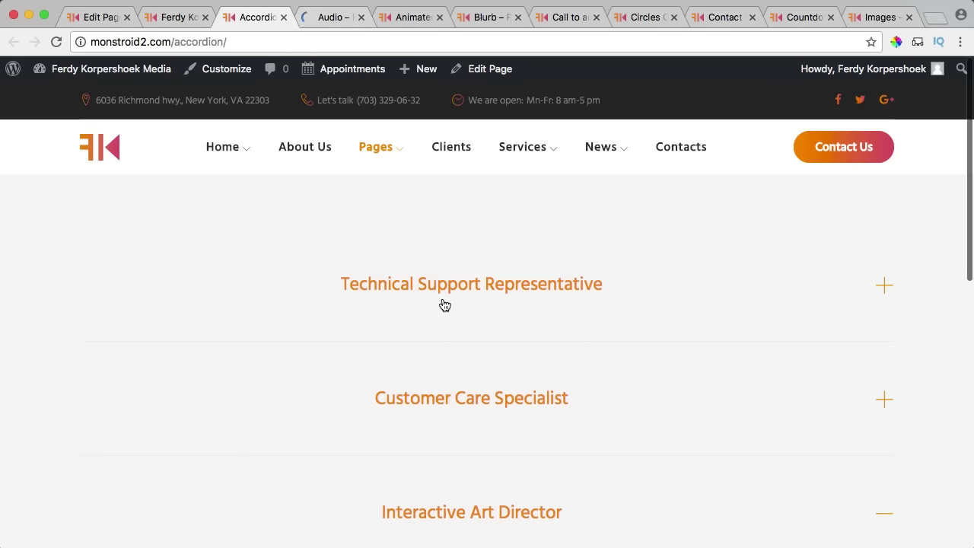
Close the Accordion tab, then the Audio tab after skimming it, and skim the Animated Counter demo.
click(282, 17)
scroll(245, 327, down, 2)
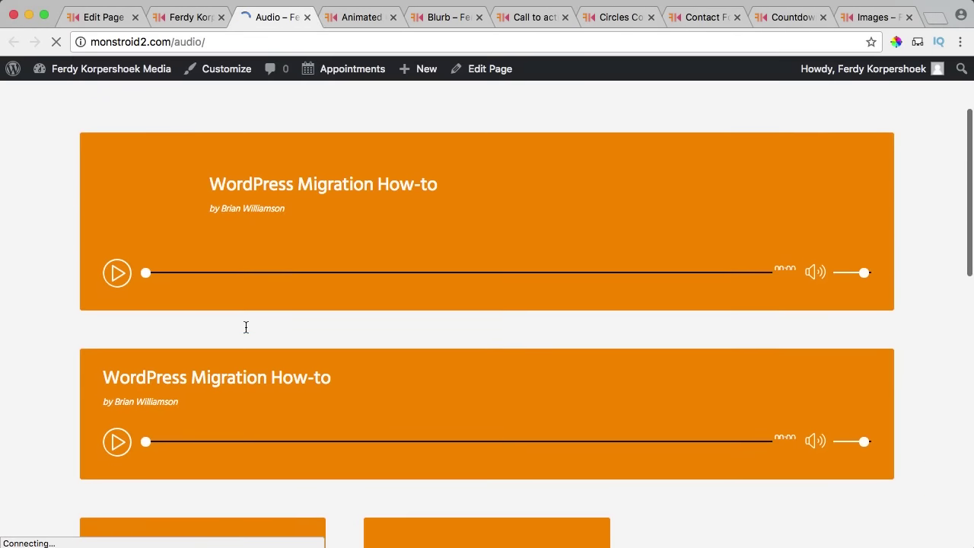
scroll(245, 327, down, 5)
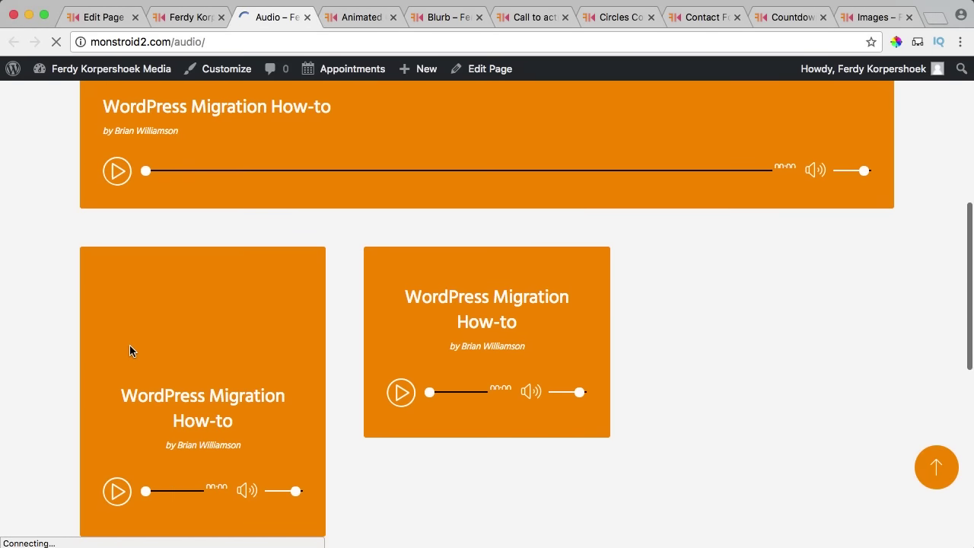
scroll(175, 304, up, 7)
scroll(217, 313, down, 8)
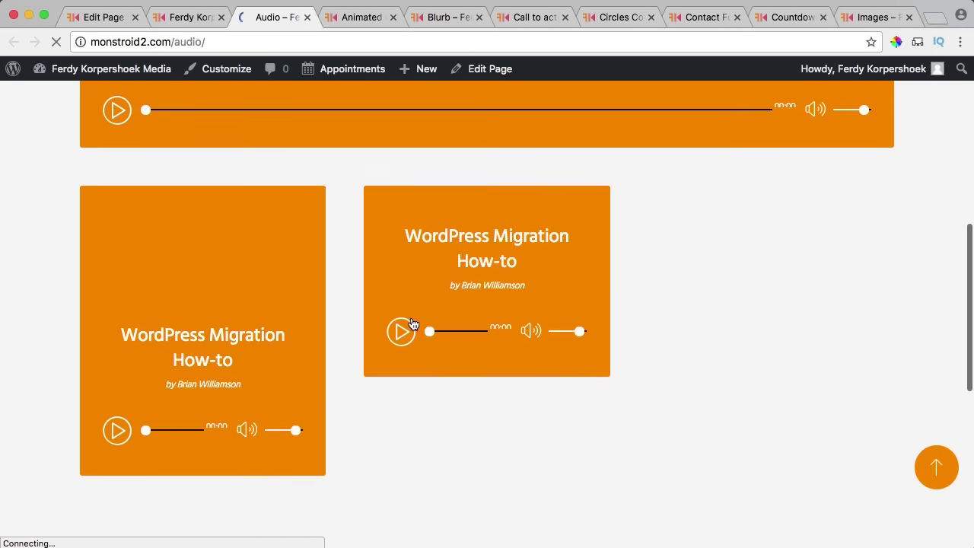
scroll(410, 324, down, 5)
scroll(410, 316, up, 6)
click(308, 17)
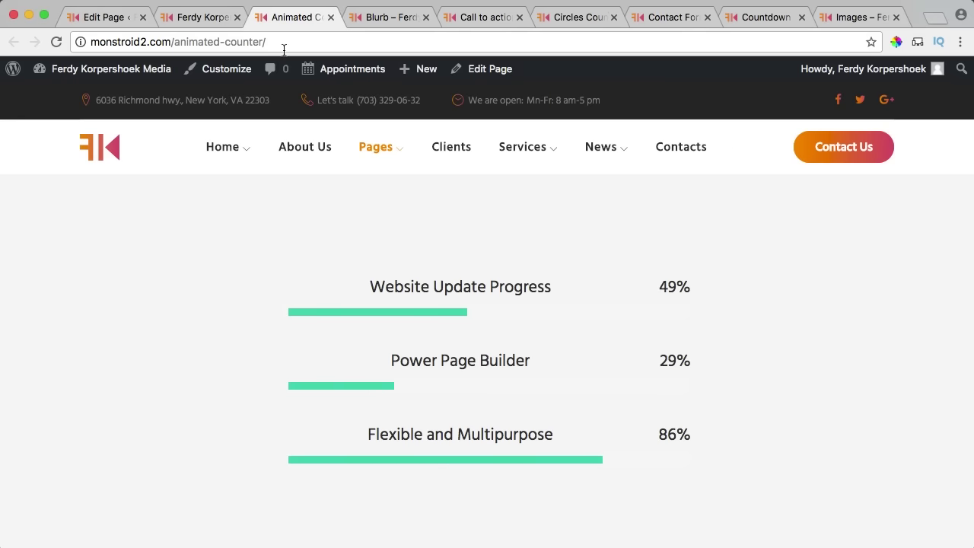
scroll(460, 242, down, 5)
scroll(460, 242, up, 4)
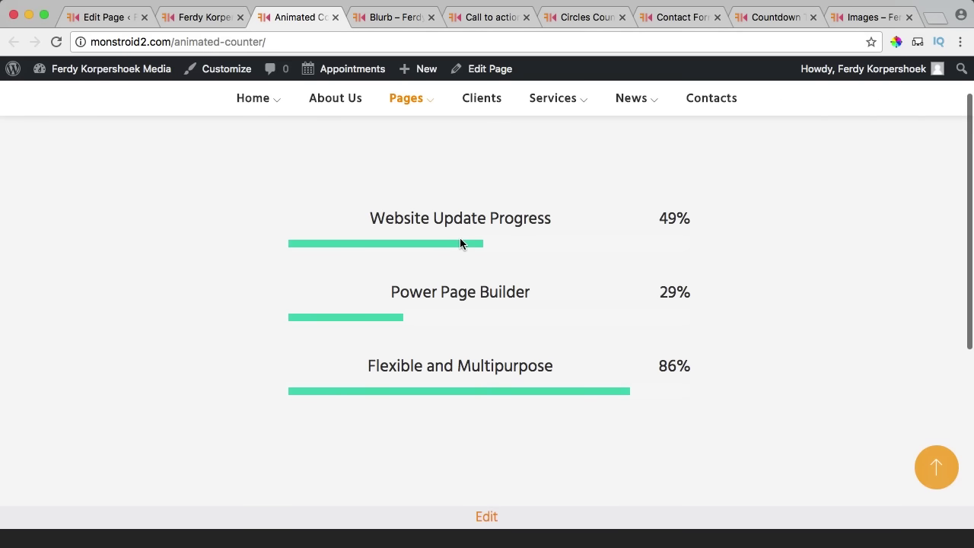
click(335, 17)
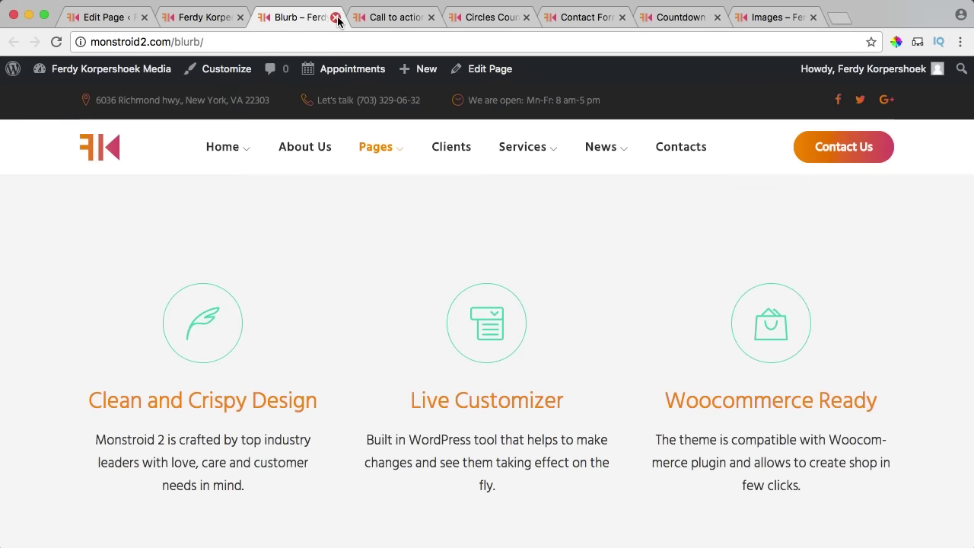
scroll(300, 323, down, 2)
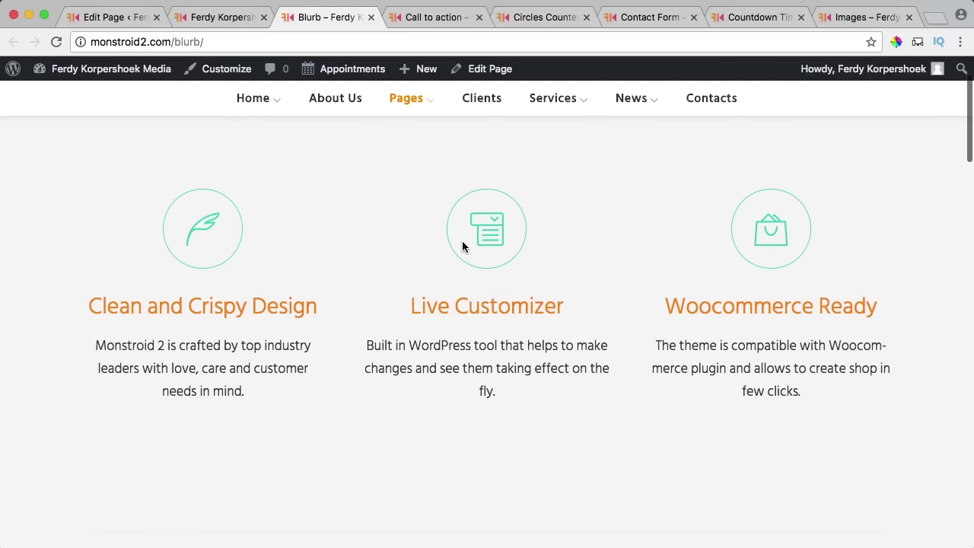
scroll(542, 337, down, 10)
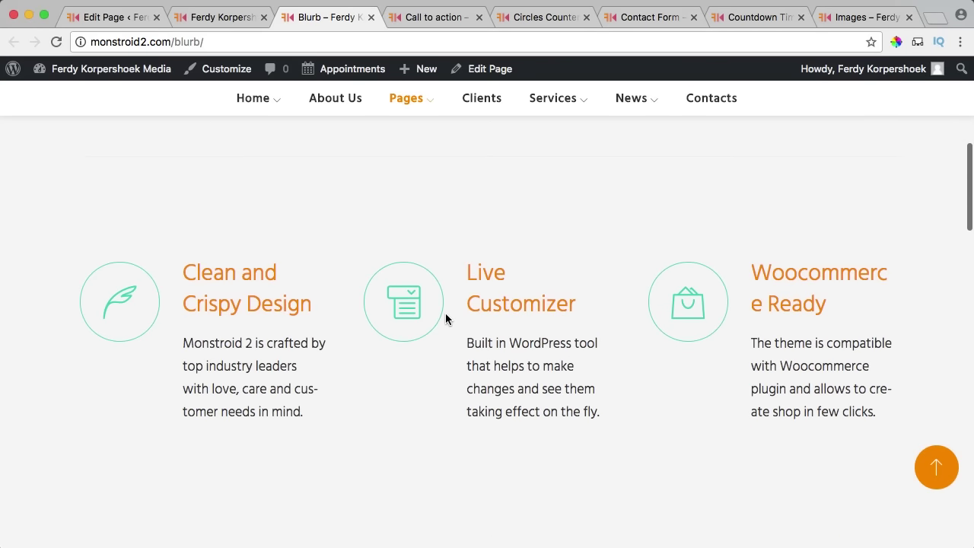
scroll(393, 319, down, 5)
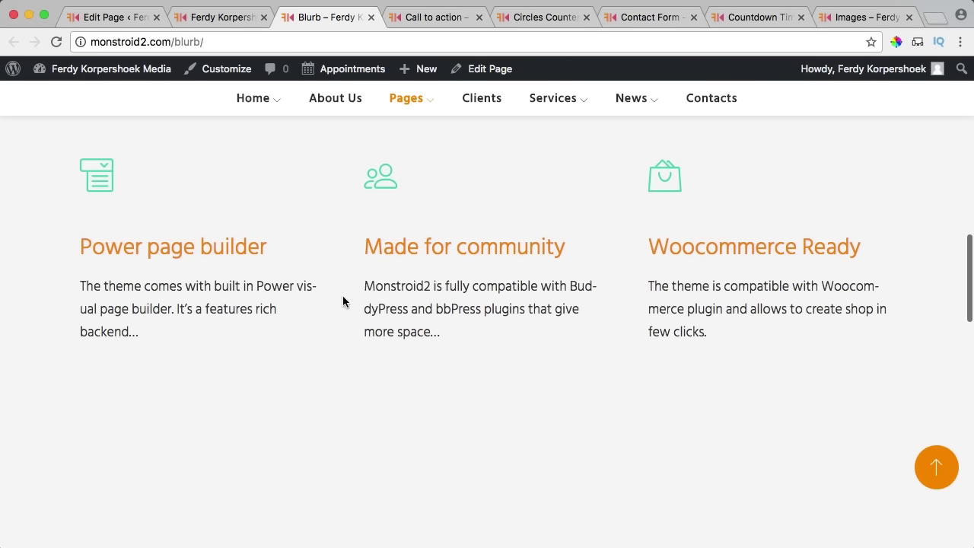
scroll(259, 293, up, 2)
scroll(121, 283, up, 4)
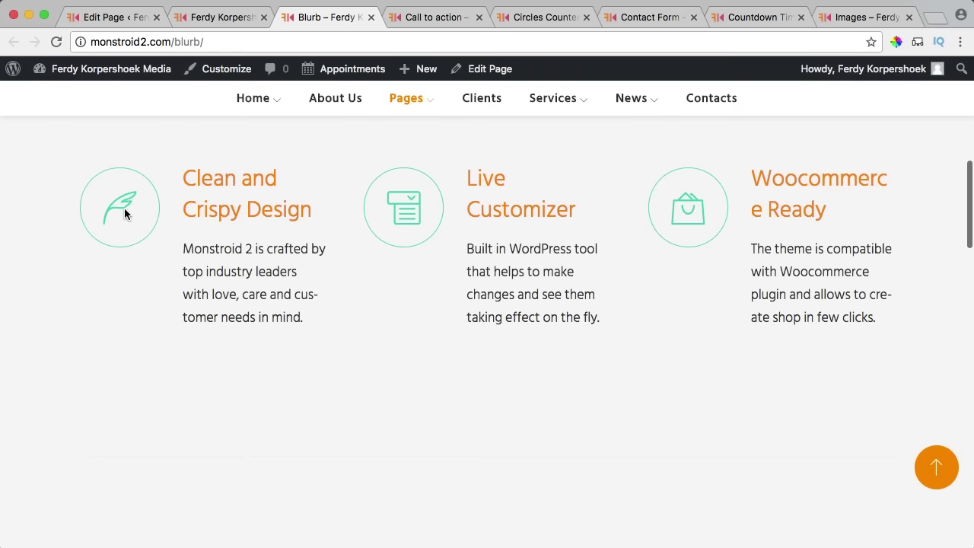
scroll(131, 236, down, 6)
scroll(143, 251, down, 12)
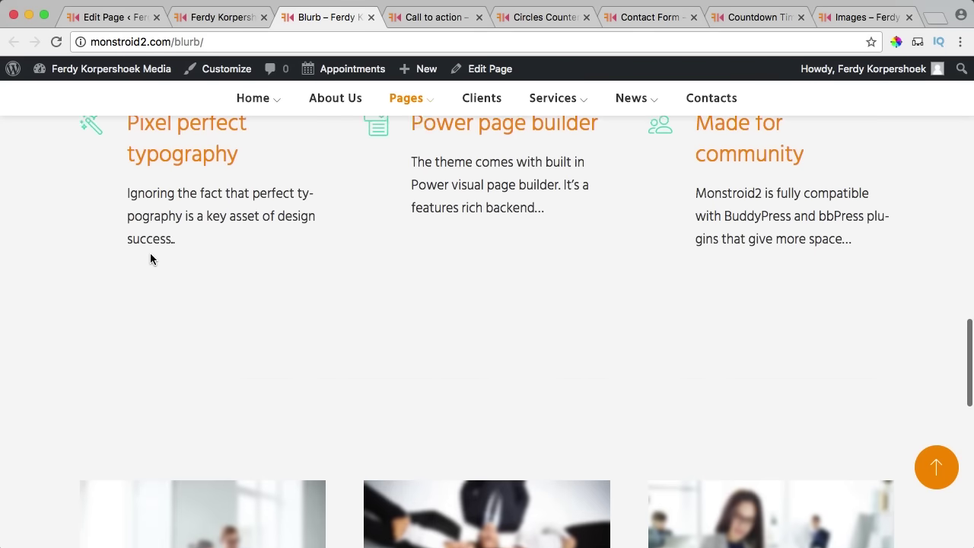
scroll(261, 333, down, 8)
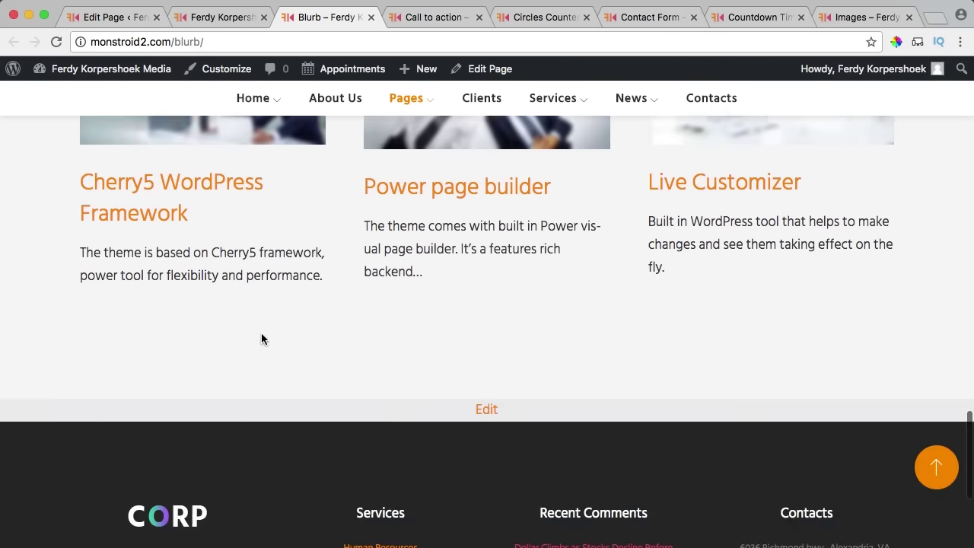
scroll(373, 331, up, 15)
scroll(373, 331, up, 6)
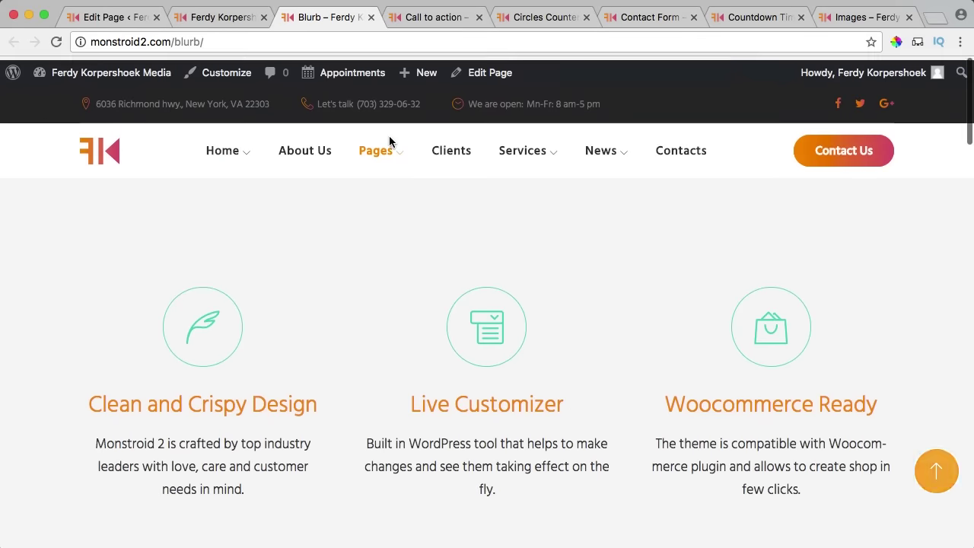
mouse_move(391, 150)
mouse_move(385, 211)
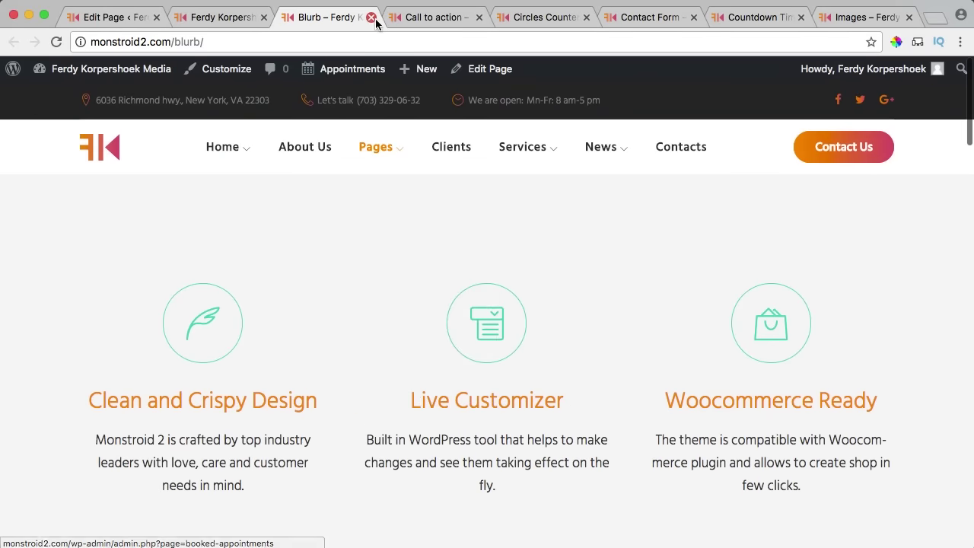
Close the Blurb tab and scroll through the Call to action demo.
click(371, 17)
scroll(405, 245, down, 1)
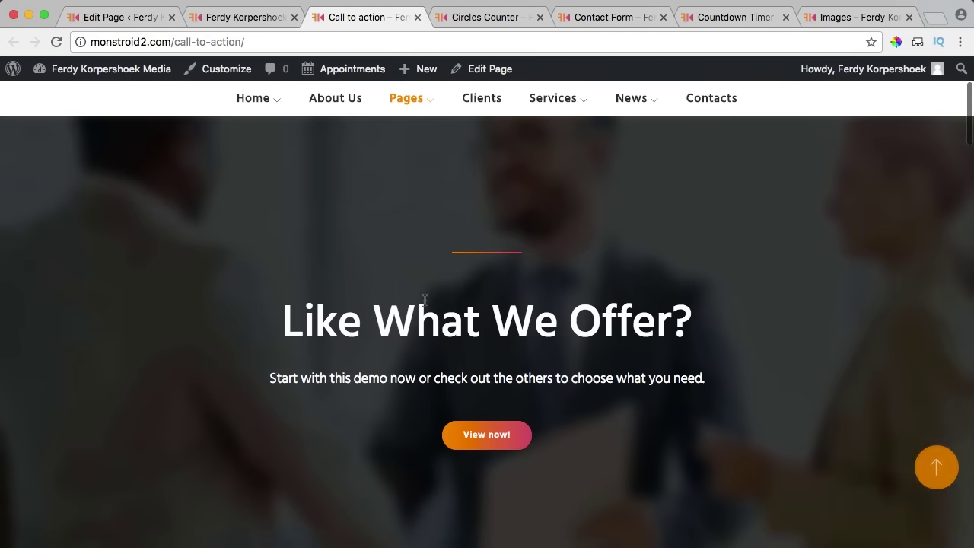
scroll(538, 249, up, 1)
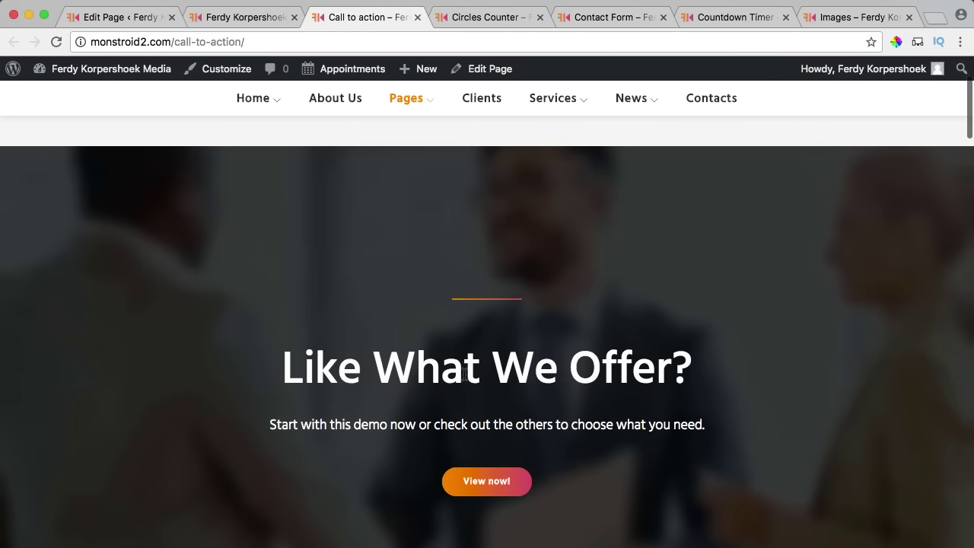
scroll(464, 373, down, 4)
scroll(456, 324, down, 5)
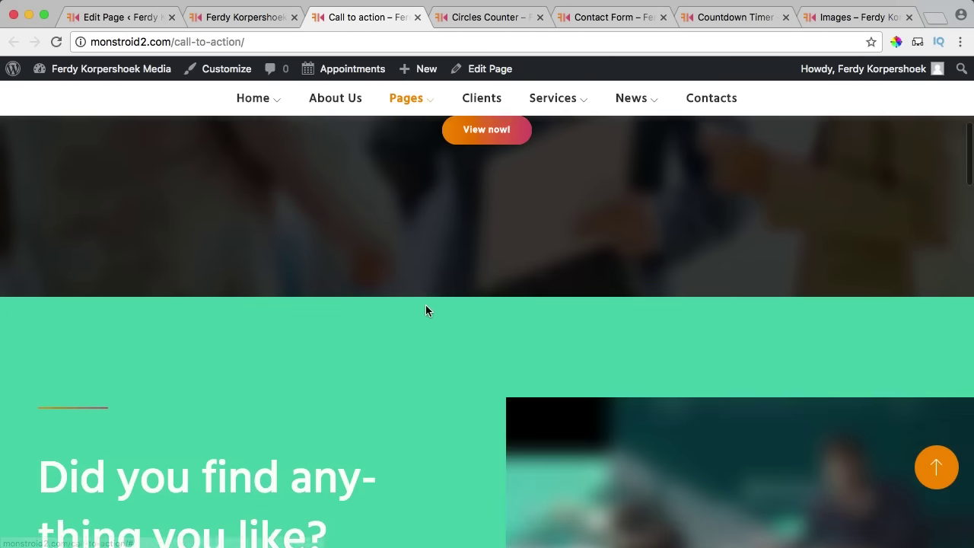
scroll(430, 308, down, 3)
scroll(413, 285, down, 8)
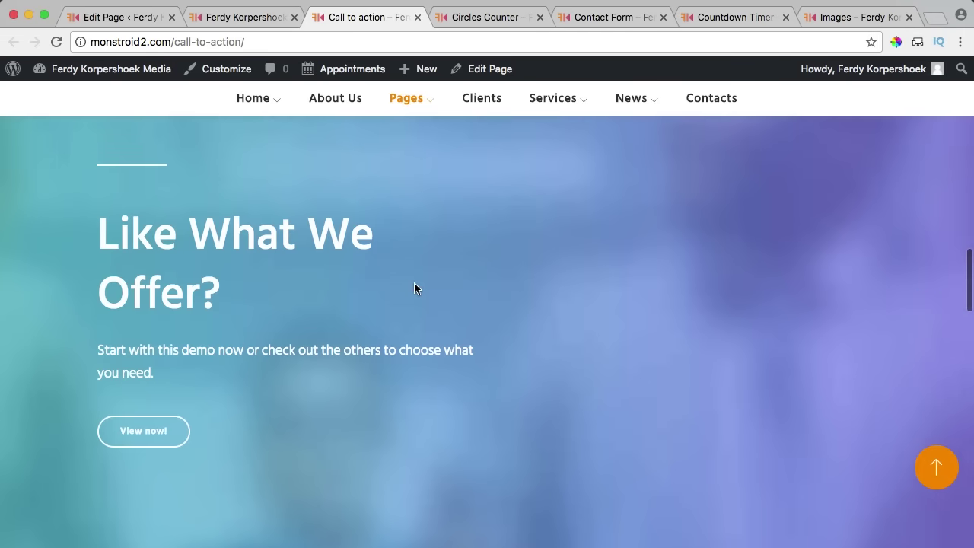
scroll(414, 283, down, 10)
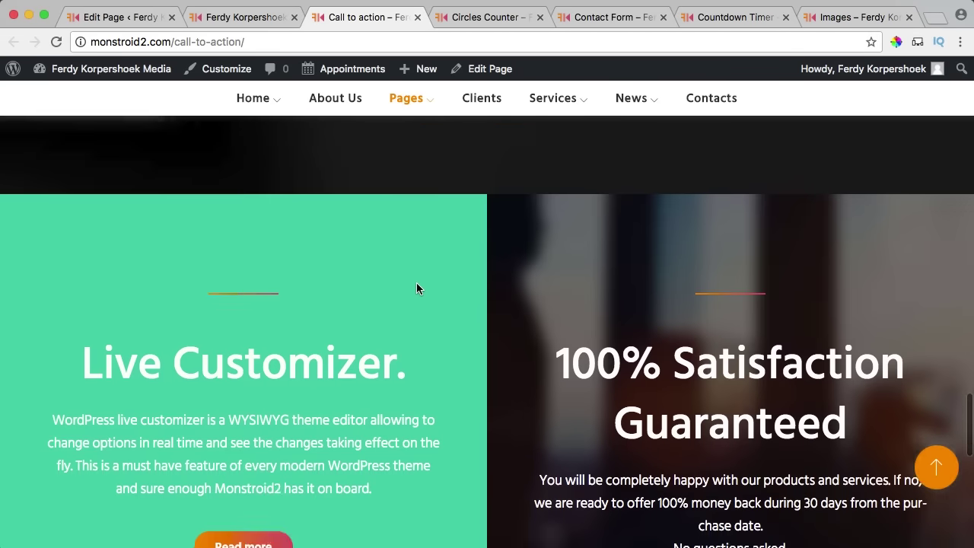
scroll(416, 288, down, 8)
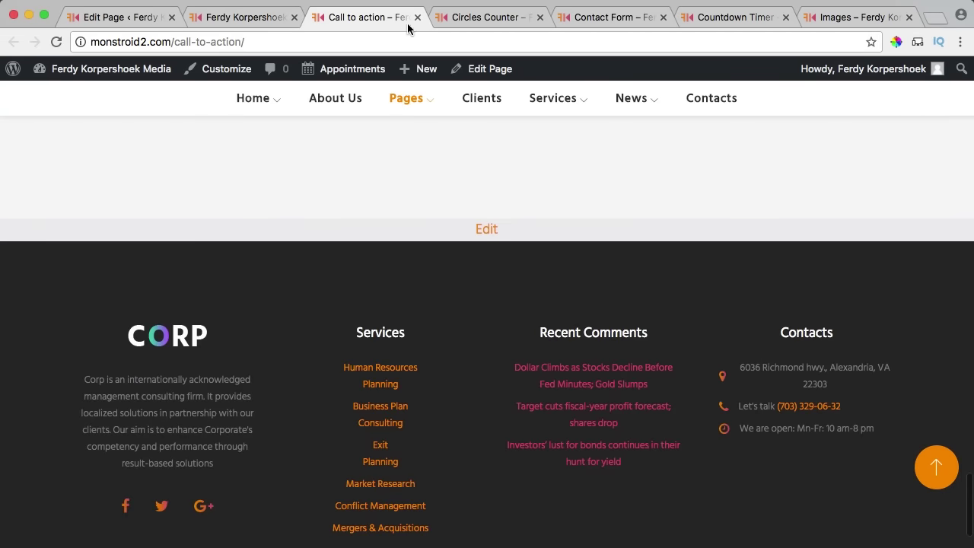
Close the Call to action, Circles Counter, Contact Form, Countdown Timer and Images tabs.
click(417, 17)
scroll(376, 245, down, 5)
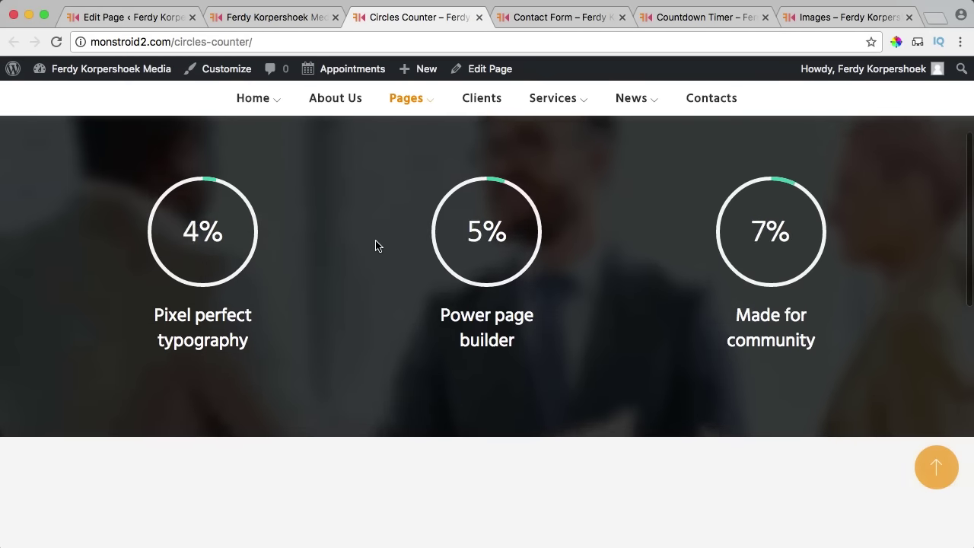
scroll(359, 275, down, 7)
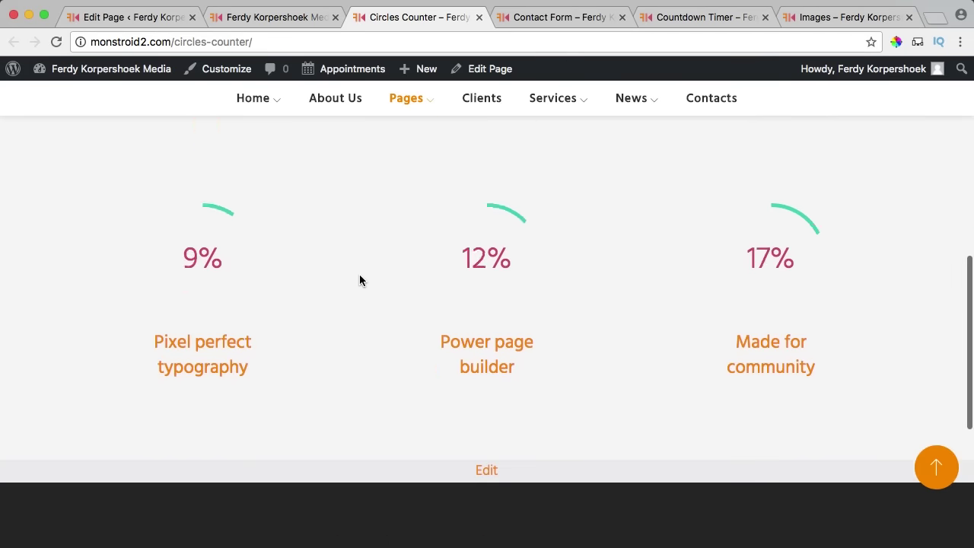
scroll(359, 278, up, 2)
scroll(359, 280, down, 1)
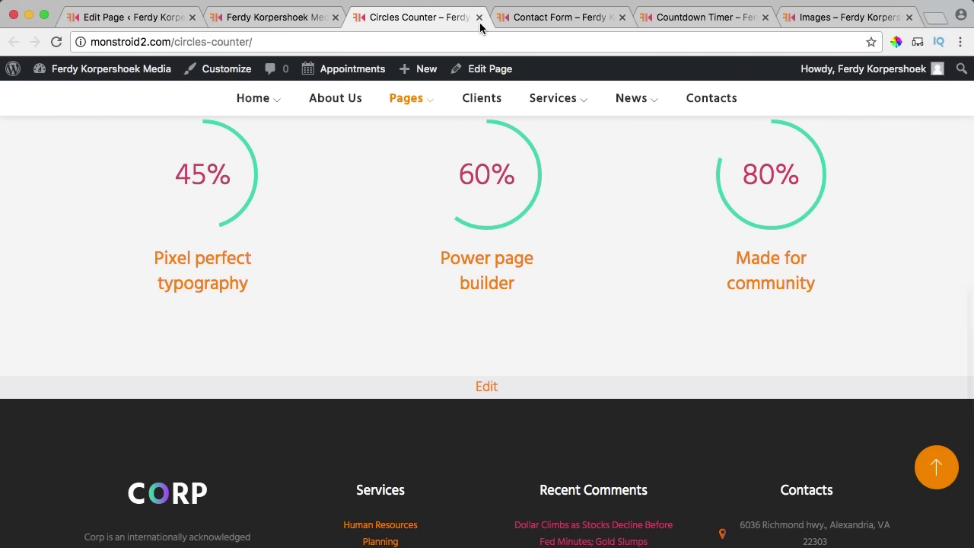
click(479, 16)
click(479, 17)
click(479, 16)
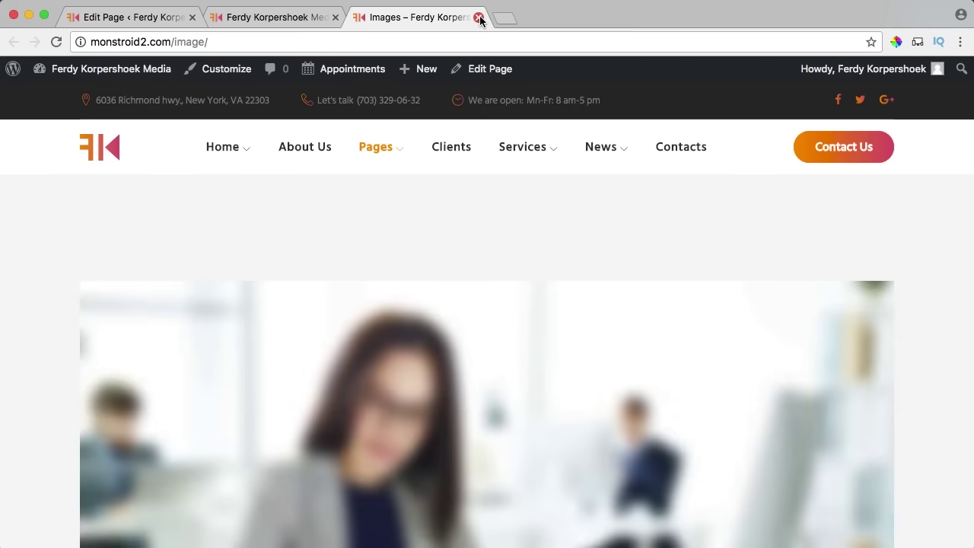
click(479, 17)
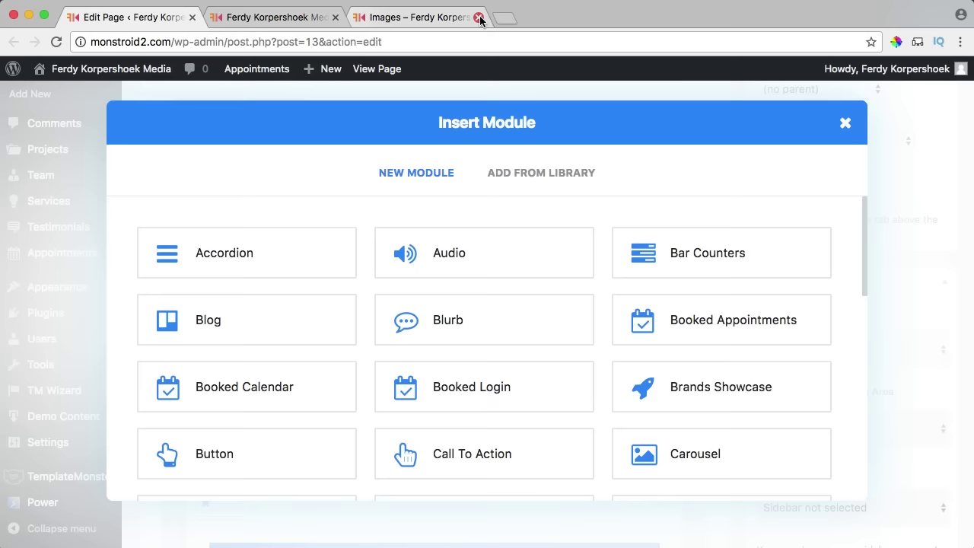
Dismiss the Insert Module dialog without adding any module.
click(846, 123)
scroll(307, 141, up, 3)
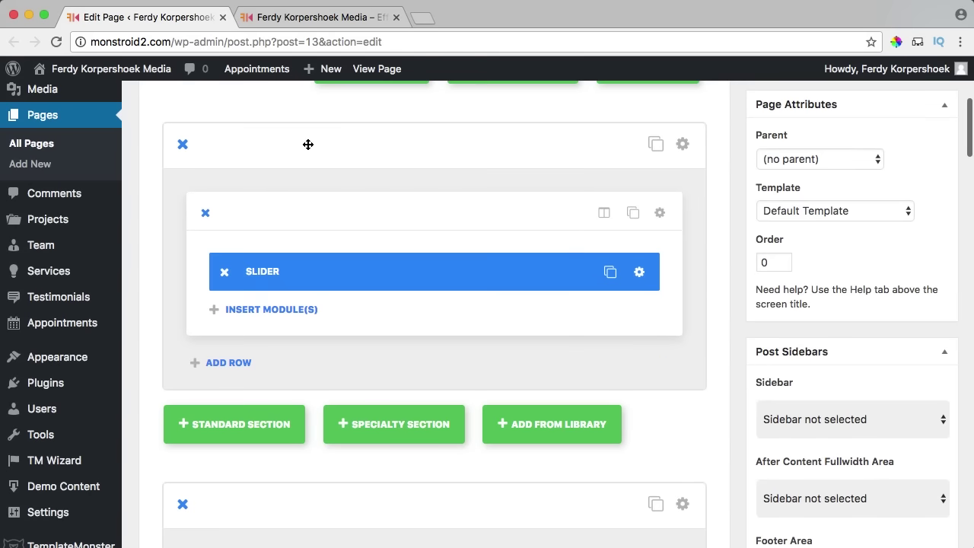
mouse_move(327, 73)
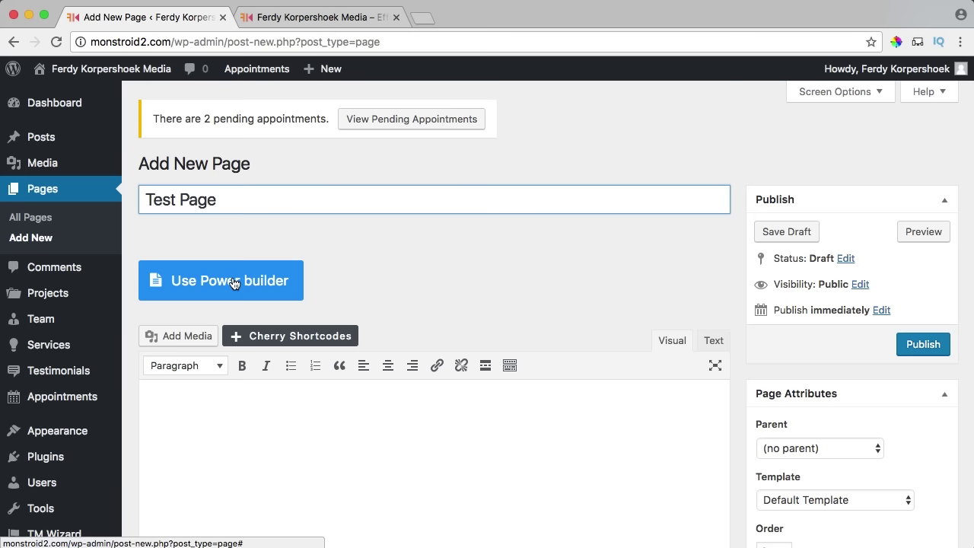
Switch Test Page to the Power builder and add a single full-width column row.
click(205, 282)
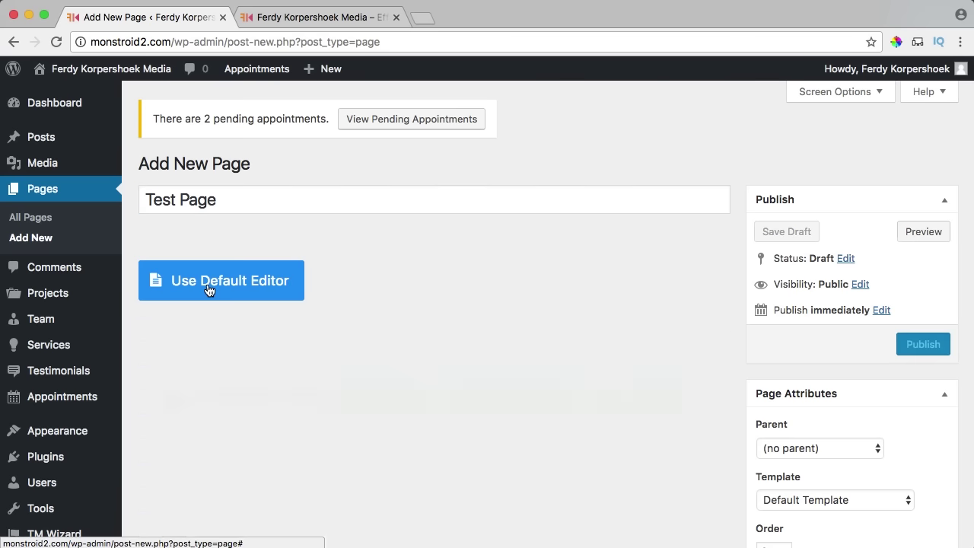
scroll(388, 277, down, 5)
scroll(389, 277, down, 3)
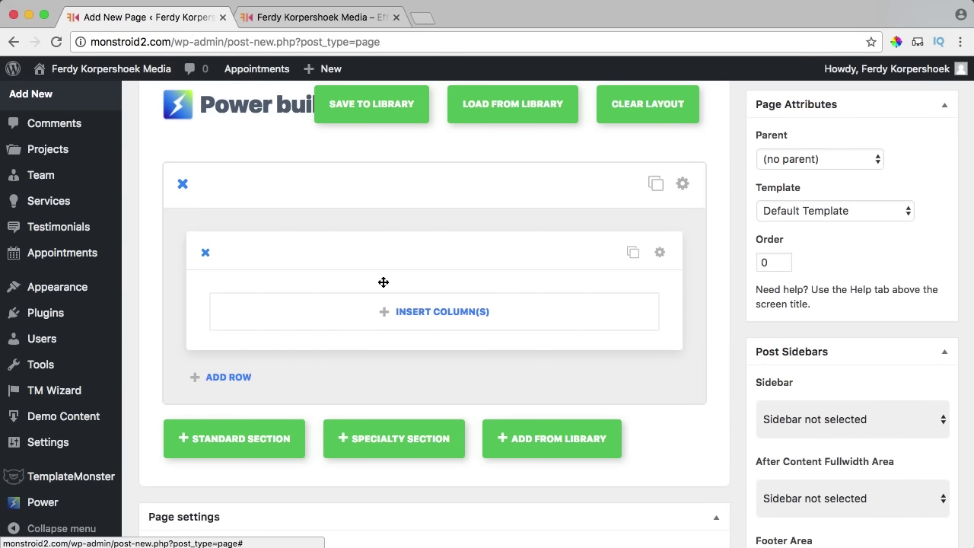
click(426, 314)
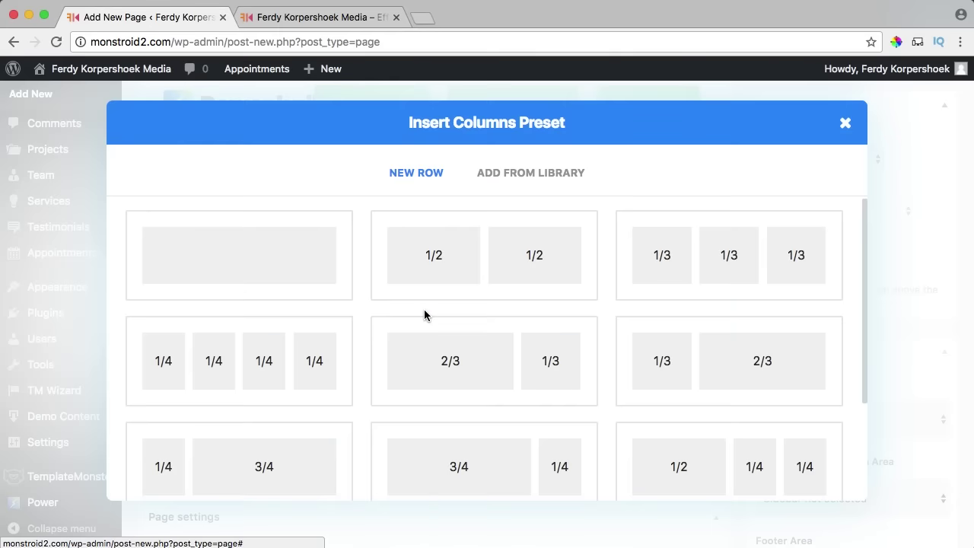
click(254, 264)
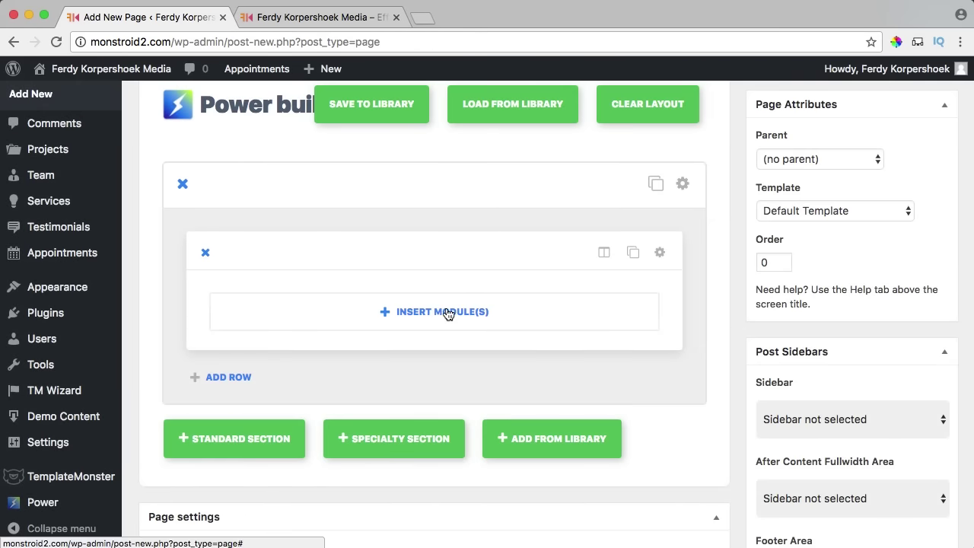
Insert a Slider module into the row and start a new slide.
click(437, 314)
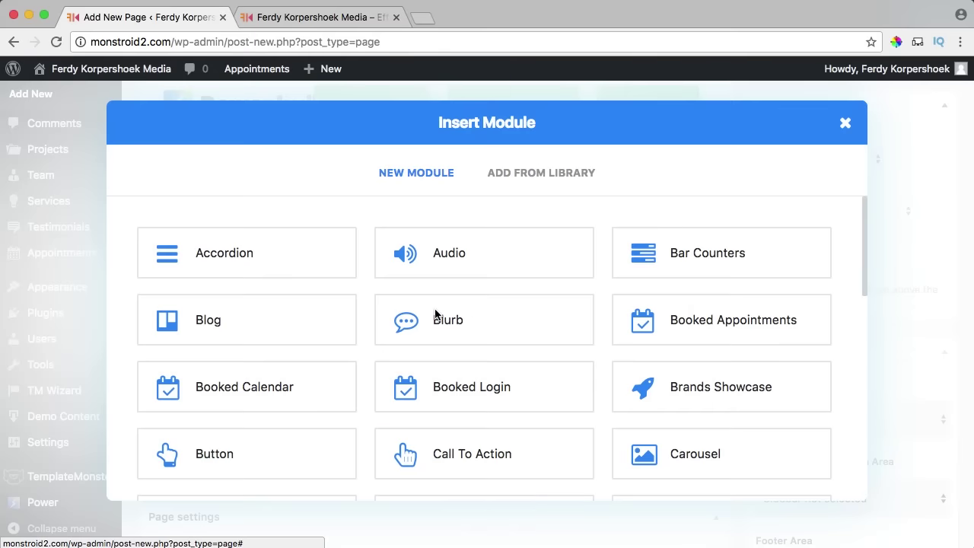
scroll(441, 316, down, 2)
scroll(448, 310, down, 4)
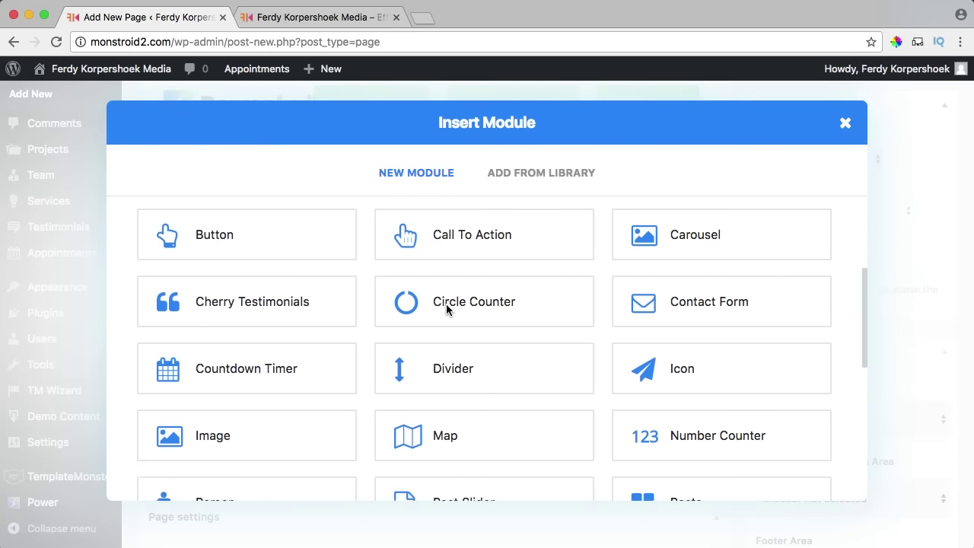
scroll(447, 307, down, 3)
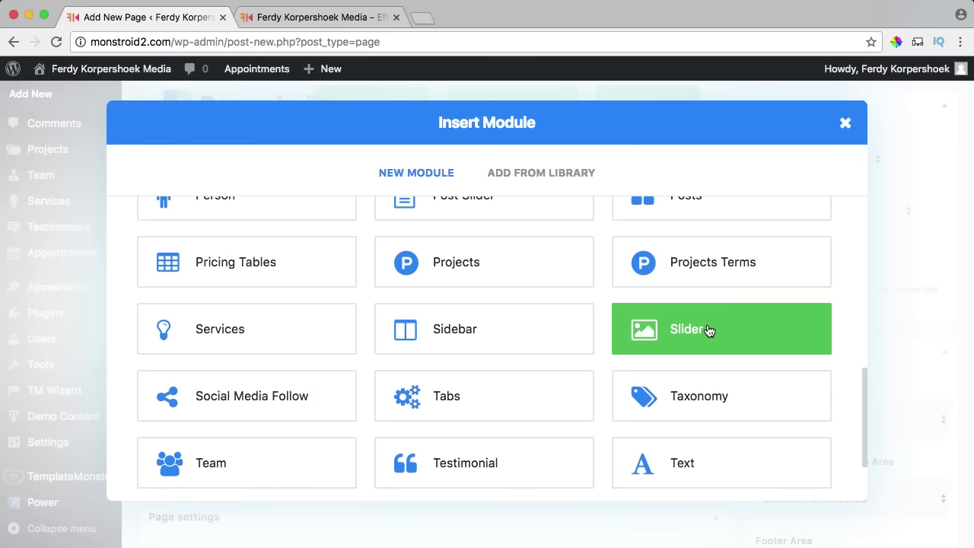
click(709, 330)
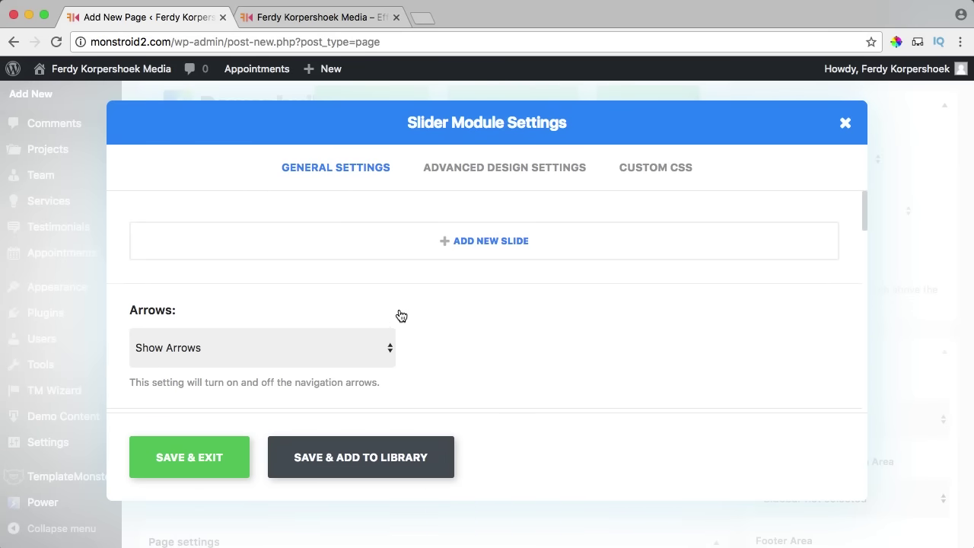
scroll(379, 300, down, 1)
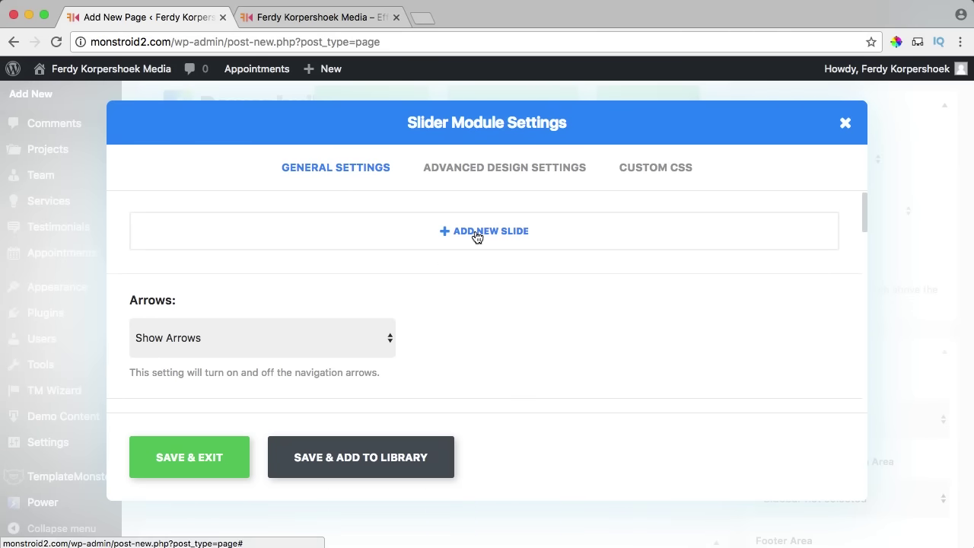
click(477, 237)
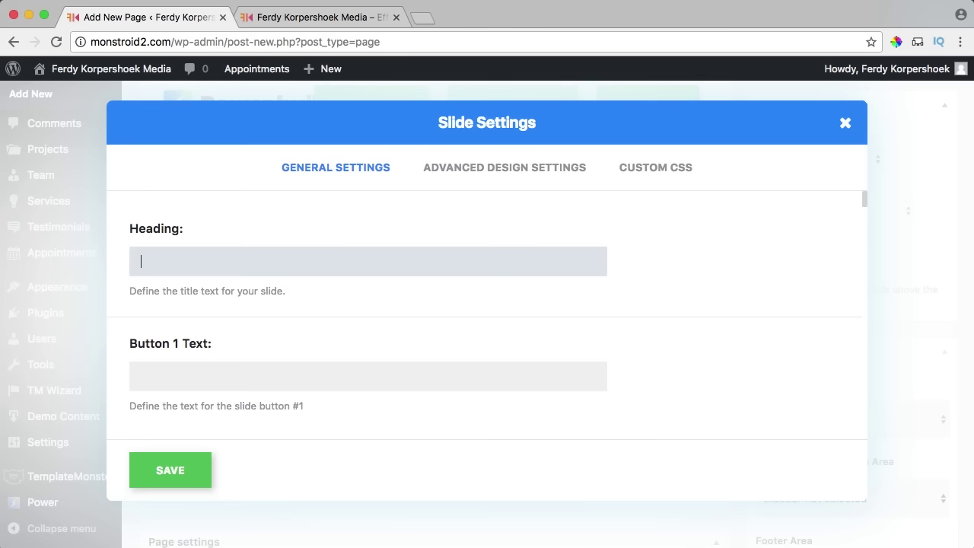
Finish the heading 'Get Acces To Our E-…' and enter button text 'Click Here For The E-Book' and its link.
text(Get Acces To)
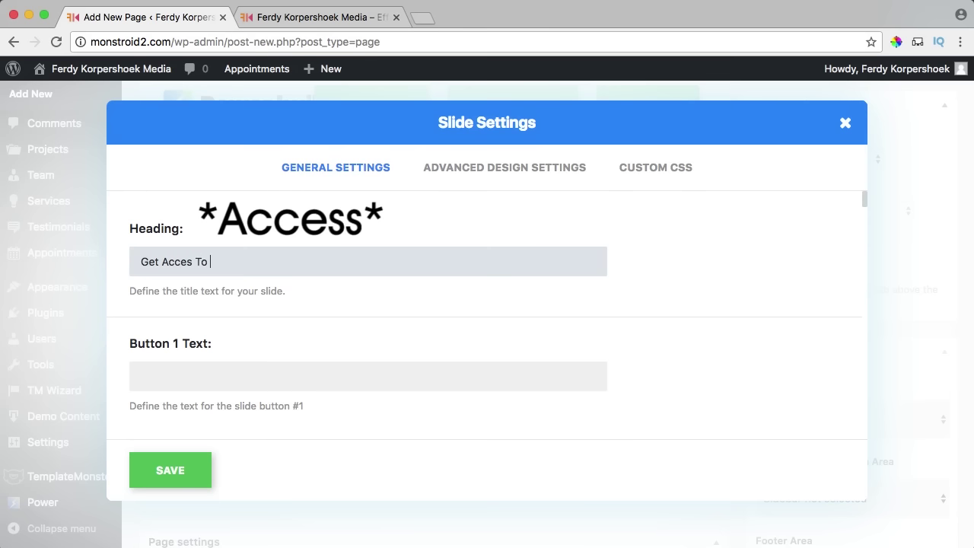
text( Our E-Book)
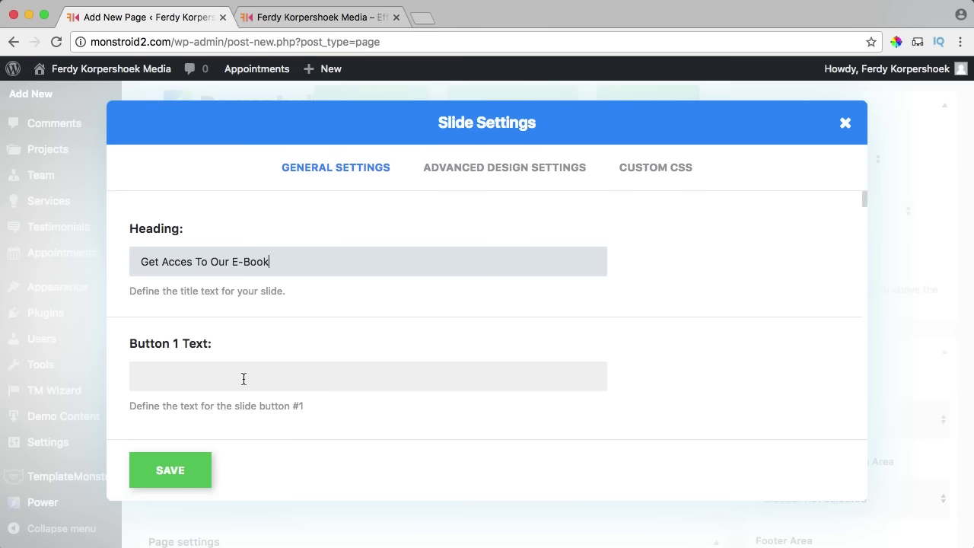
click(244, 379)
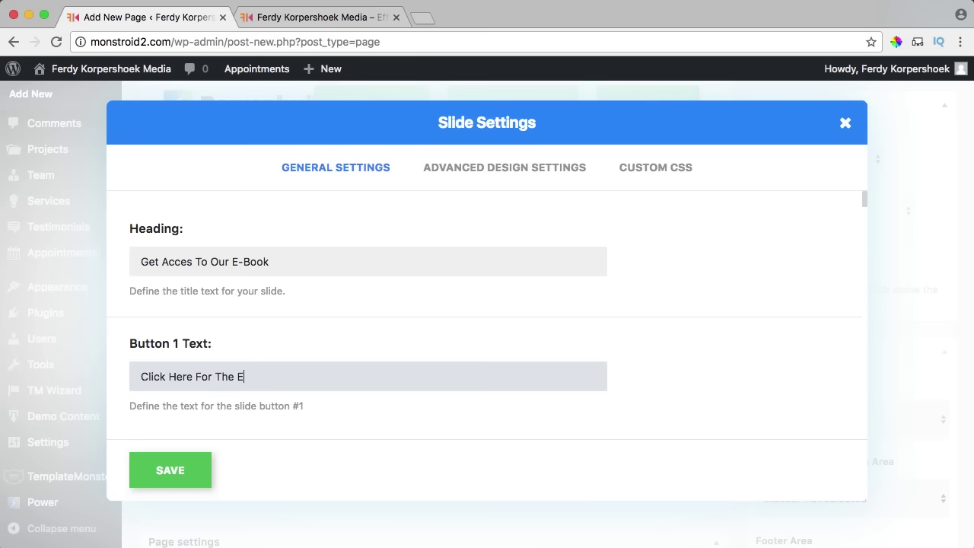
scroll(233, 388, down, 3)
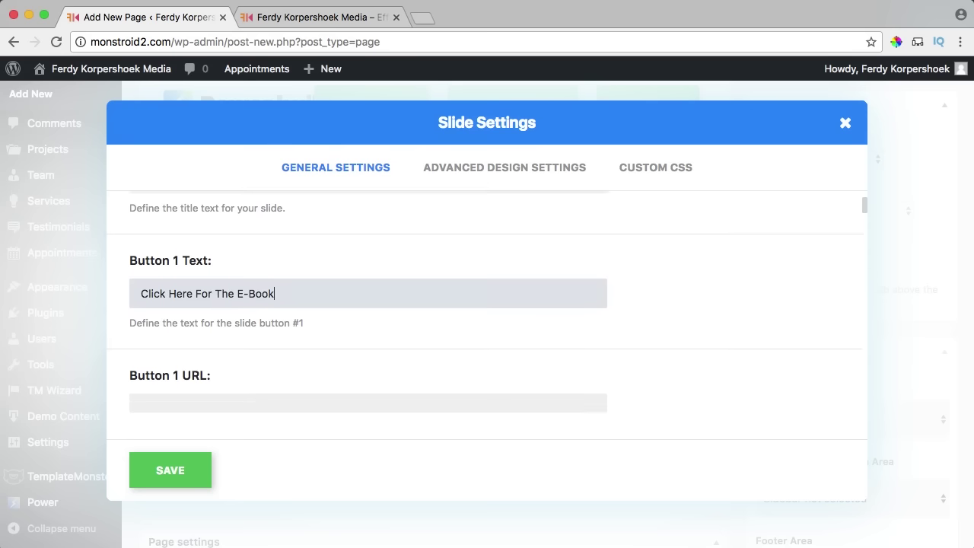
click(226, 372)
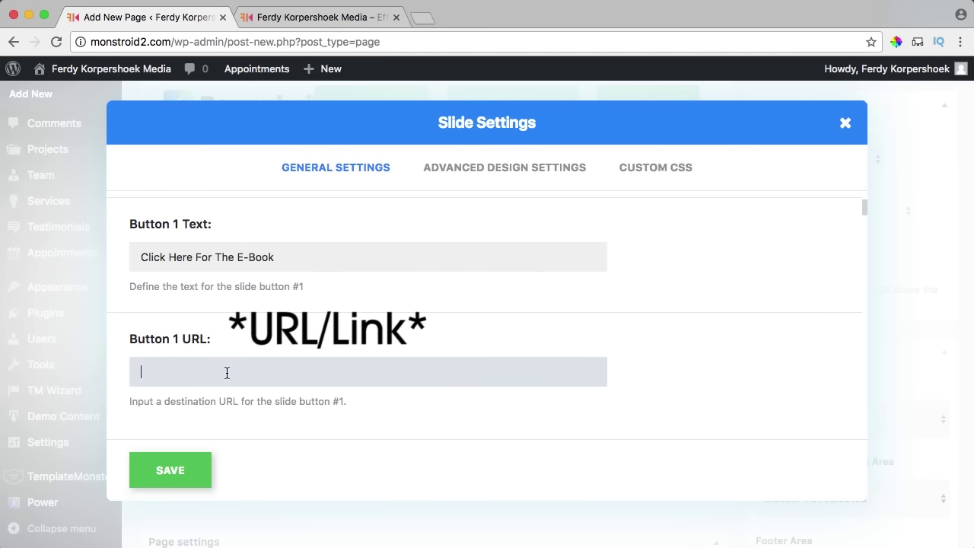
scroll(235, 374, down, 2)
scroll(370, 264, up, 4)
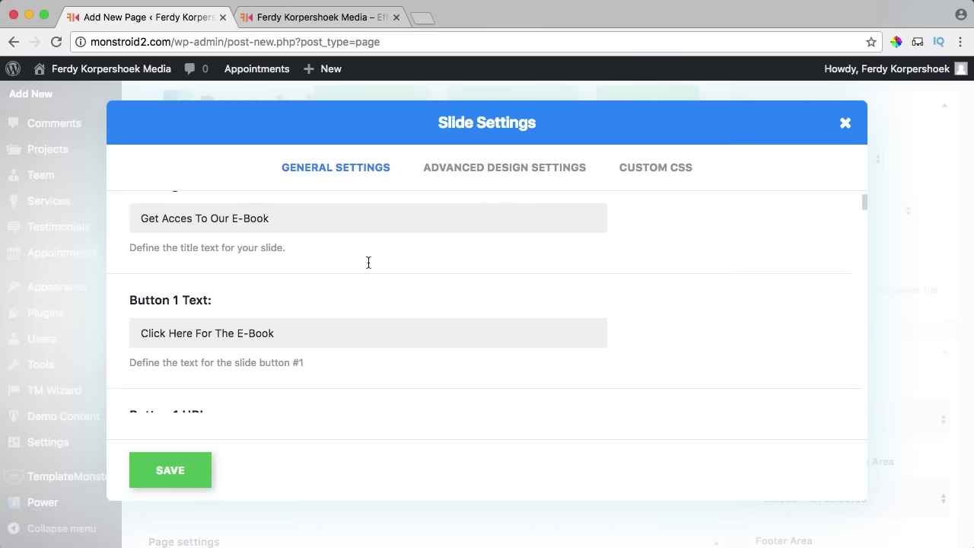
scroll(368, 263, down, 3)
scroll(368, 263, down, 6)
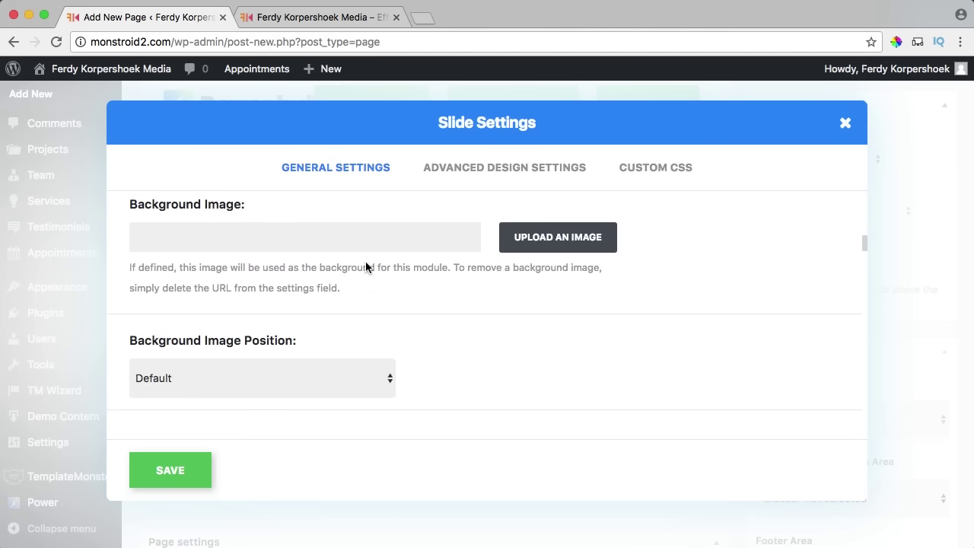
Apply home-bg.jpg as the slide's background image.
click(559, 254)
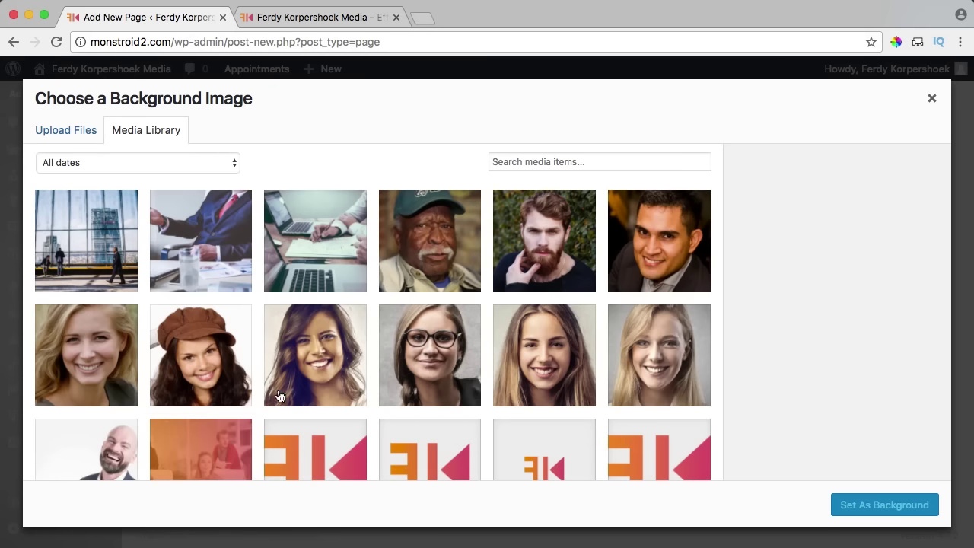
click(220, 442)
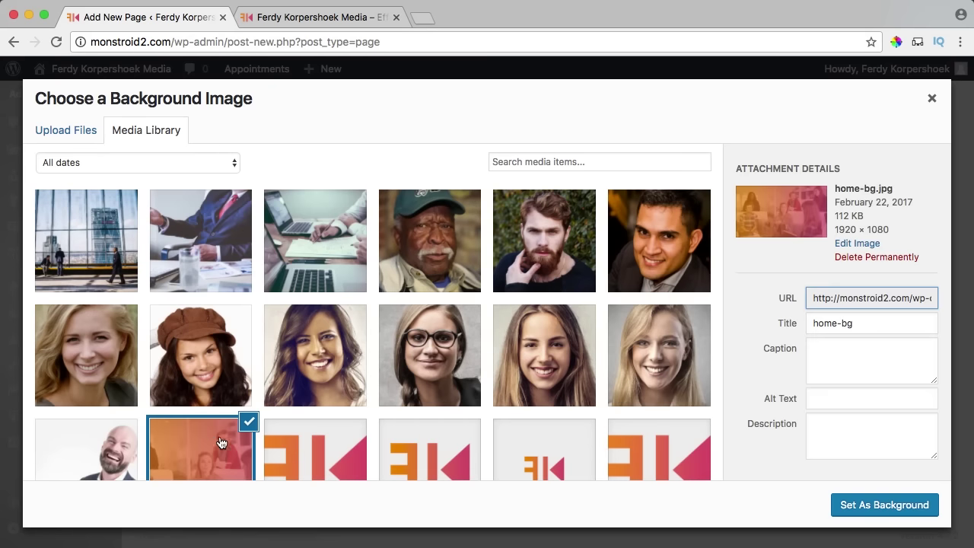
scroll(664, 302, down, 4)
click(888, 504)
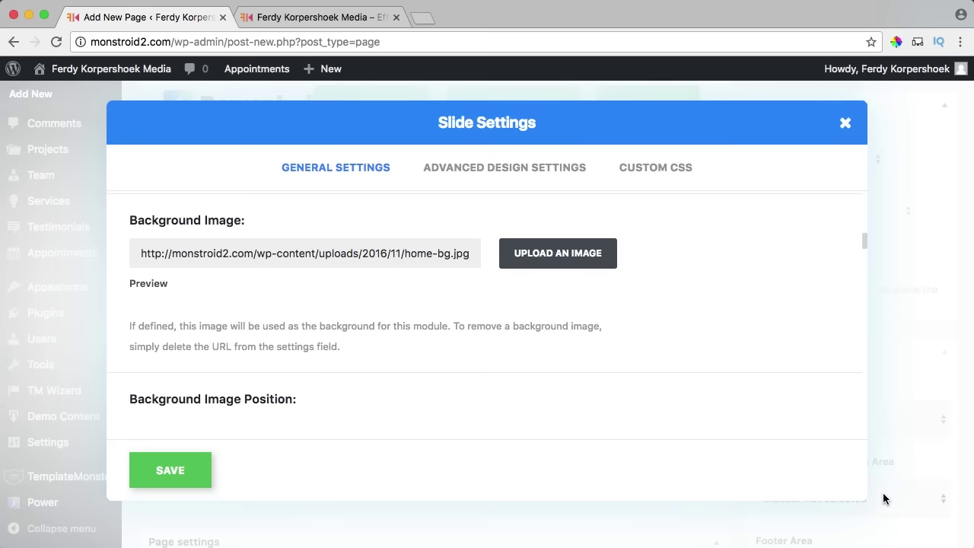
Keep background position at Default and set Background Image Size to Cover.
scroll(389, 282, down, 5)
scroll(389, 282, down, 5)
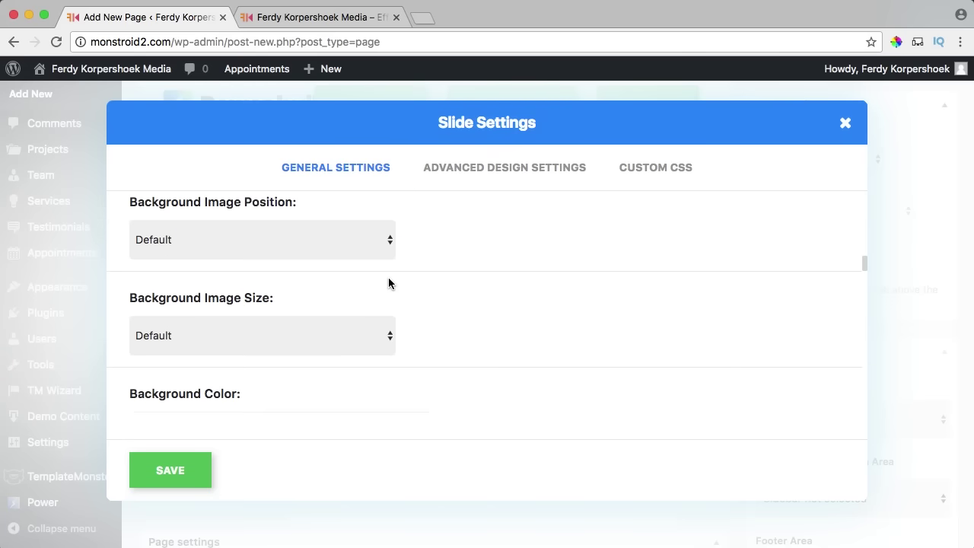
scroll(388, 283, down, 5)
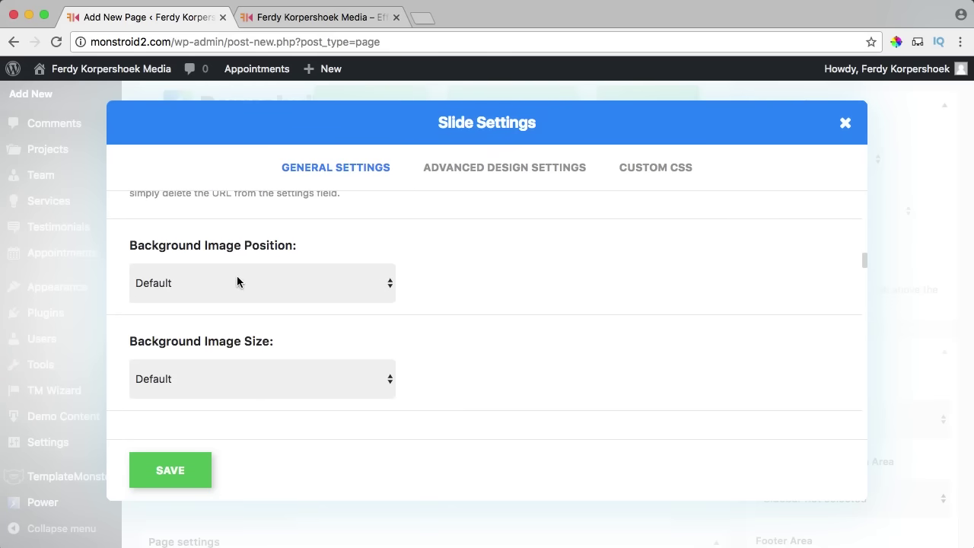
click(237, 282)
click(238, 283)
click(190, 379)
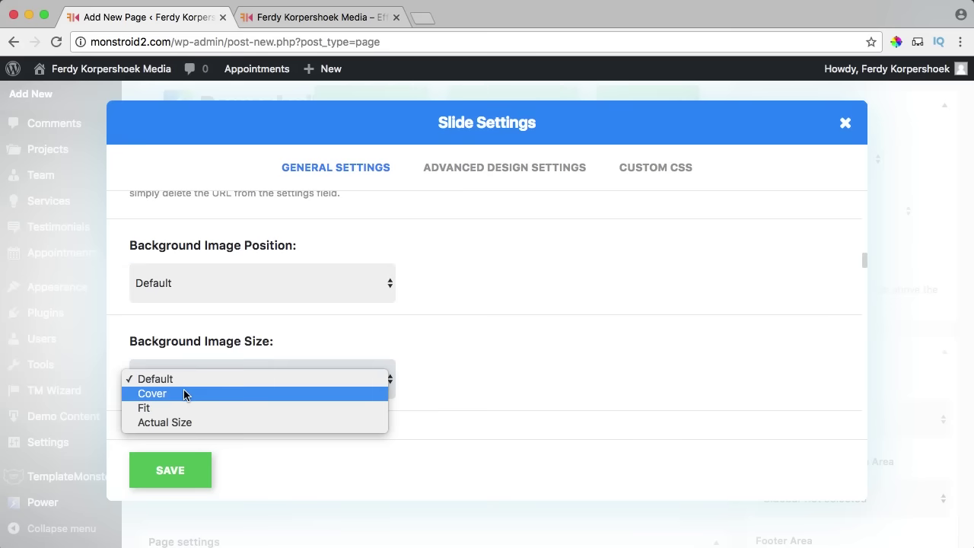
click(184, 393)
scroll(479, 378, down, 3)
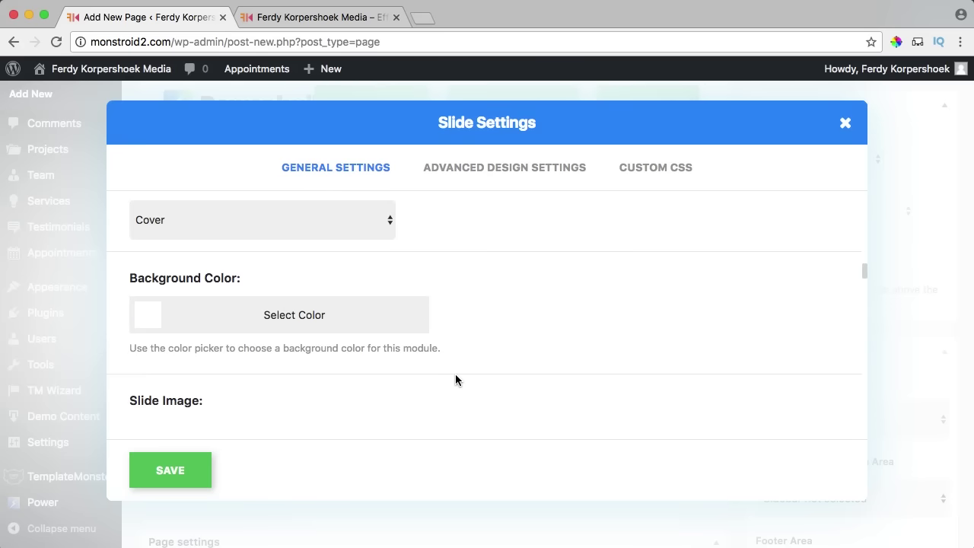
scroll(455, 379, down, 5)
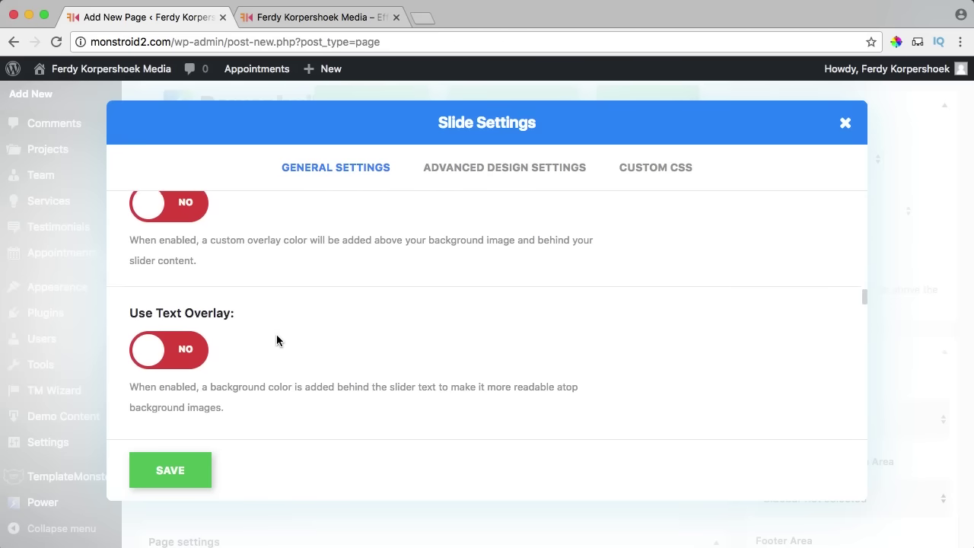
scroll(276, 335, down, 6)
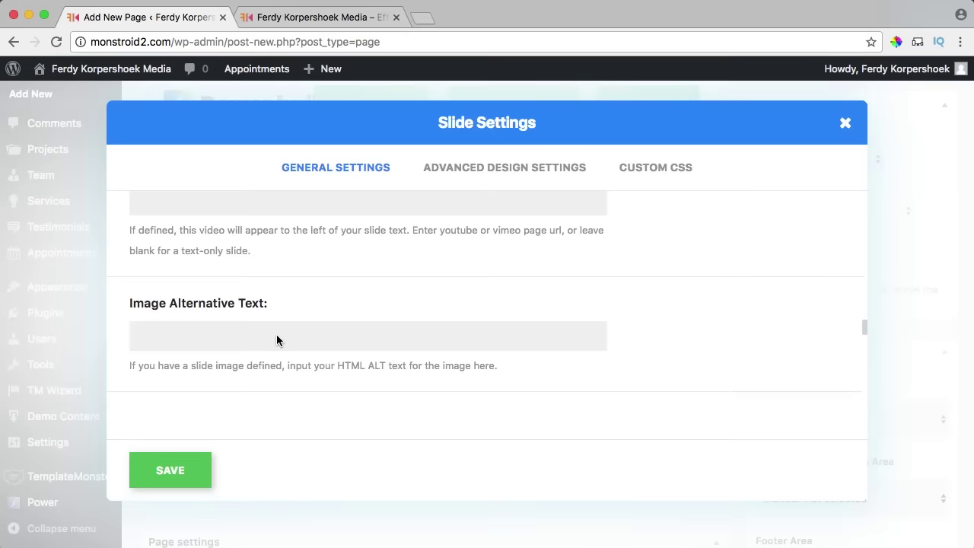
scroll(276, 335, up, 8)
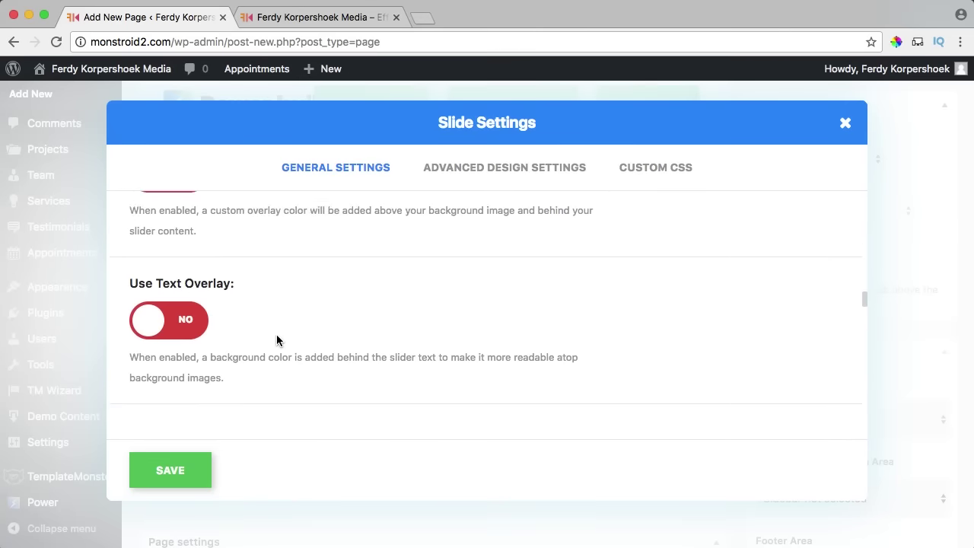
Save the slide, then turn on Use Parallax with the True Parallax method.
click(171, 469)
scroll(270, 347, down, 4)
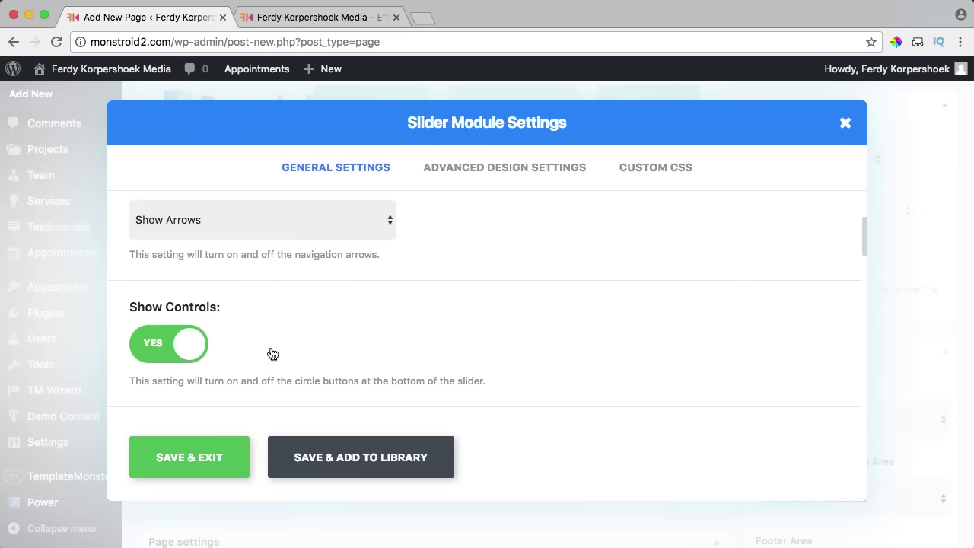
scroll(271, 346, down, 5)
scroll(271, 346, up, 5)
scroll(272, 346, down, 2)
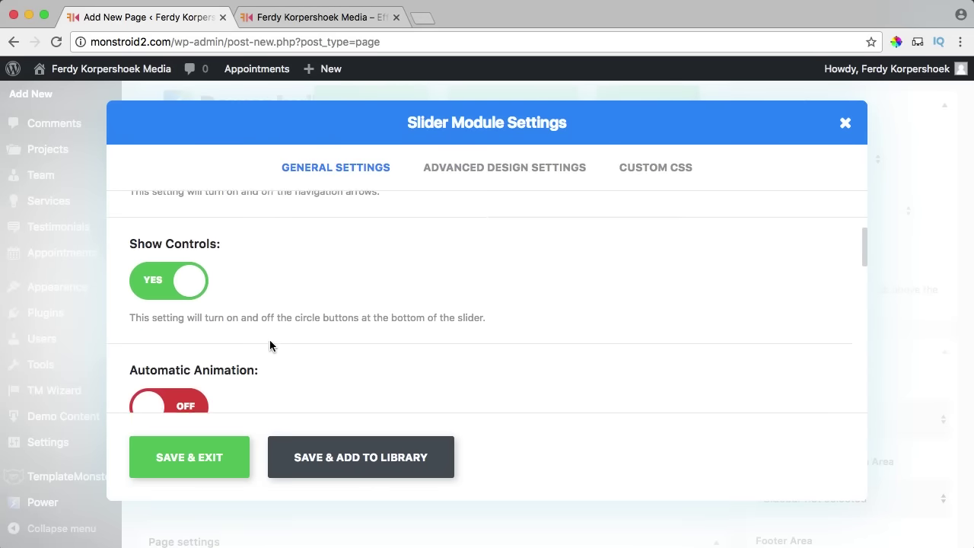
scroll(269, 340, down, 6)
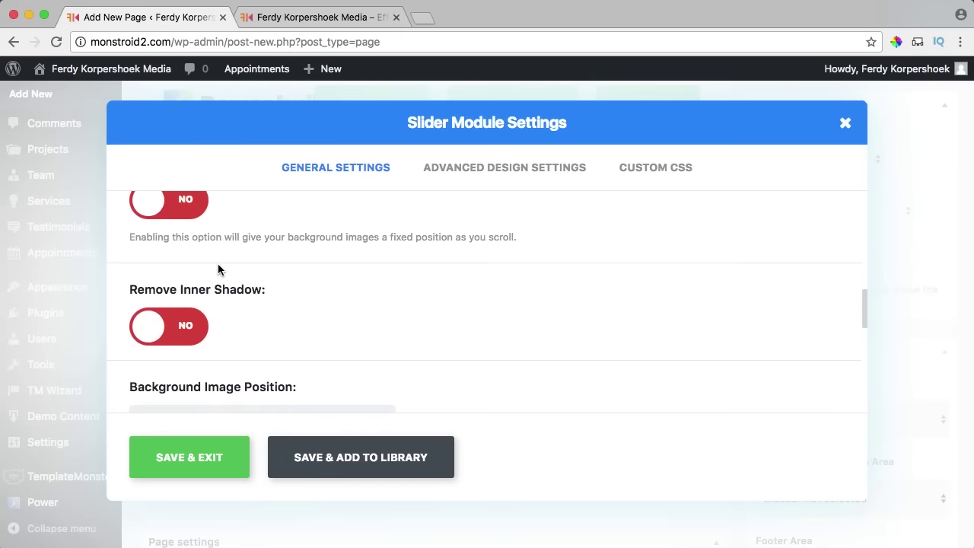
scroll(217, 269, up, 1)
click(172, 240)
click(190, 370)
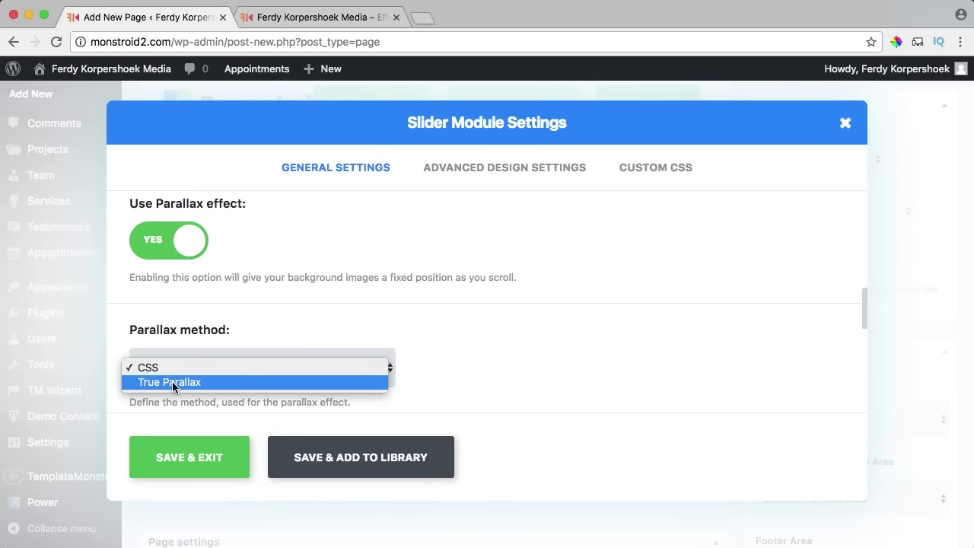
click(274, 300)
Set Show Controls to NO and Save & Exit the slider settings.
scroll(274, 298, up, 4)
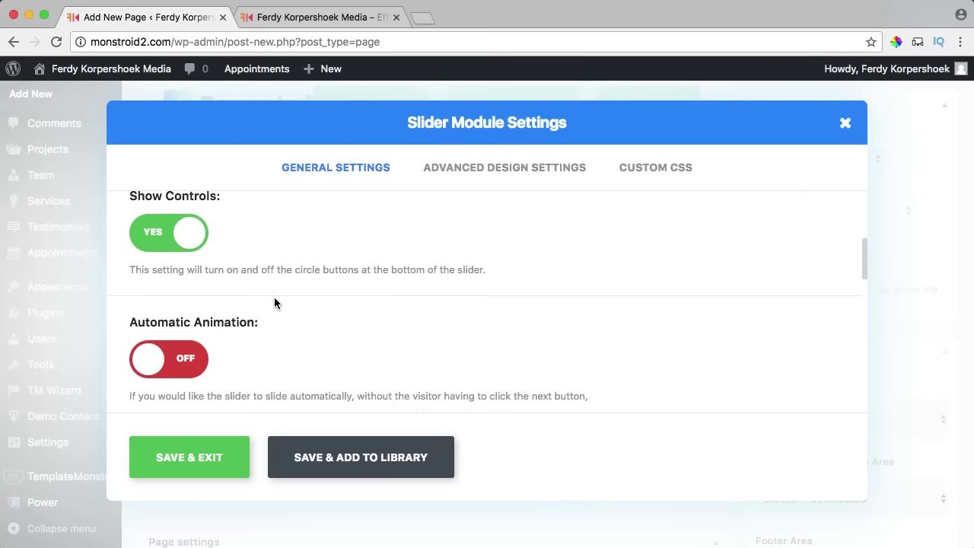
scroll(276, 302, up, 1)
click(178, 260)
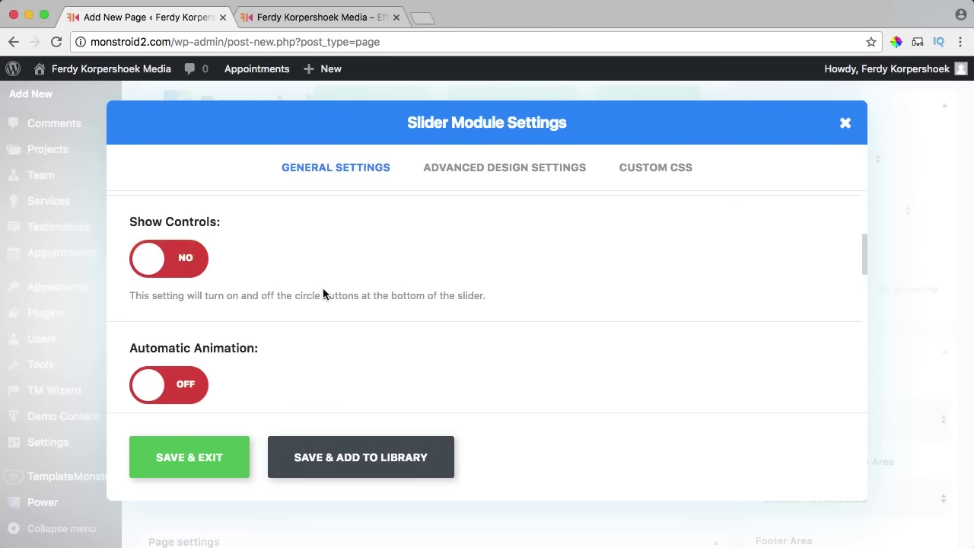
scroll(322, 293, down, 5)
scroll(321, 293, down, 8)
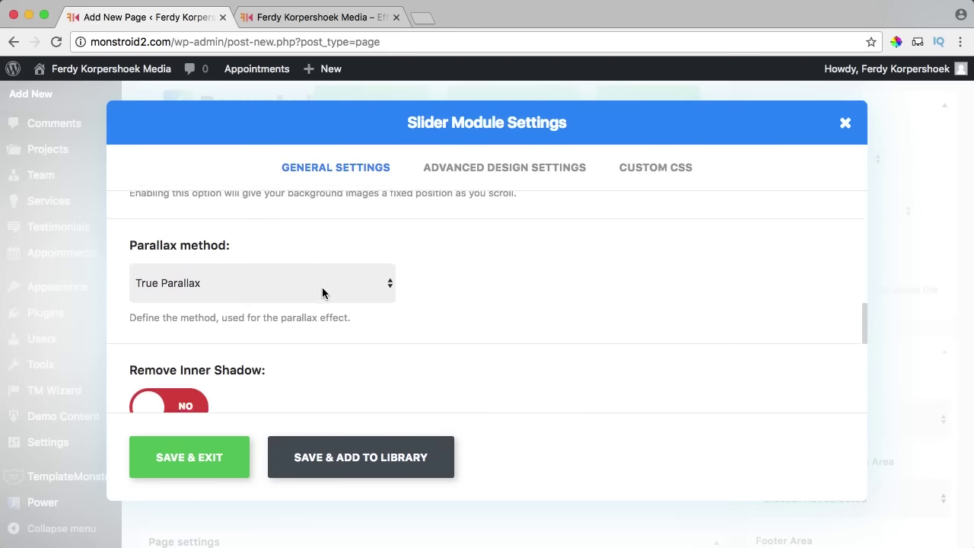
click(204, 458)
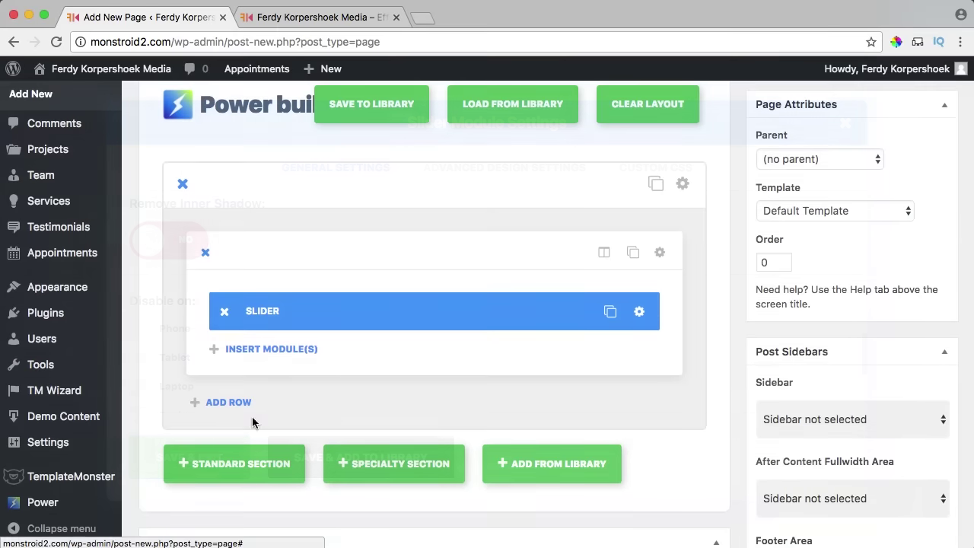
scroll(750, 330, up, 5)
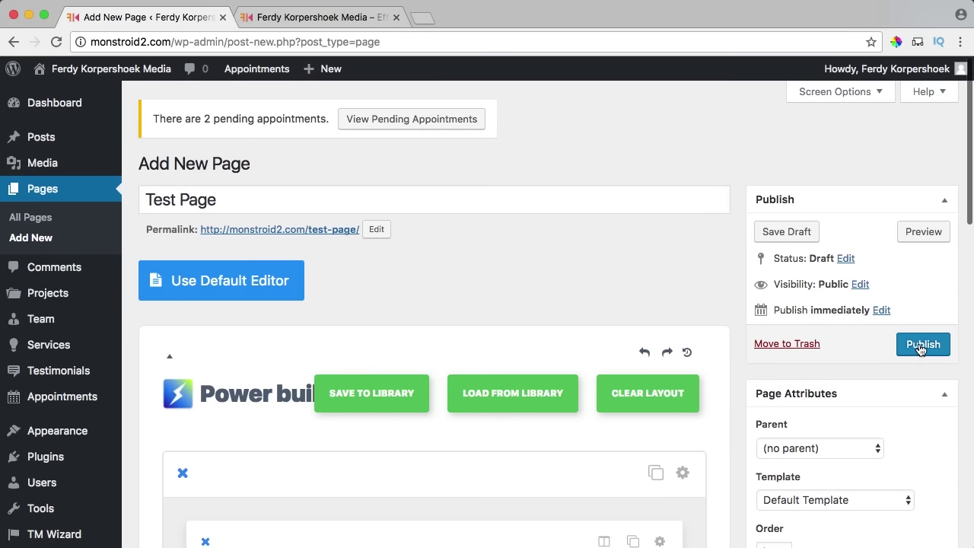
Publish Test Page, open its live view, and close the old site tab.
click(920, 346)
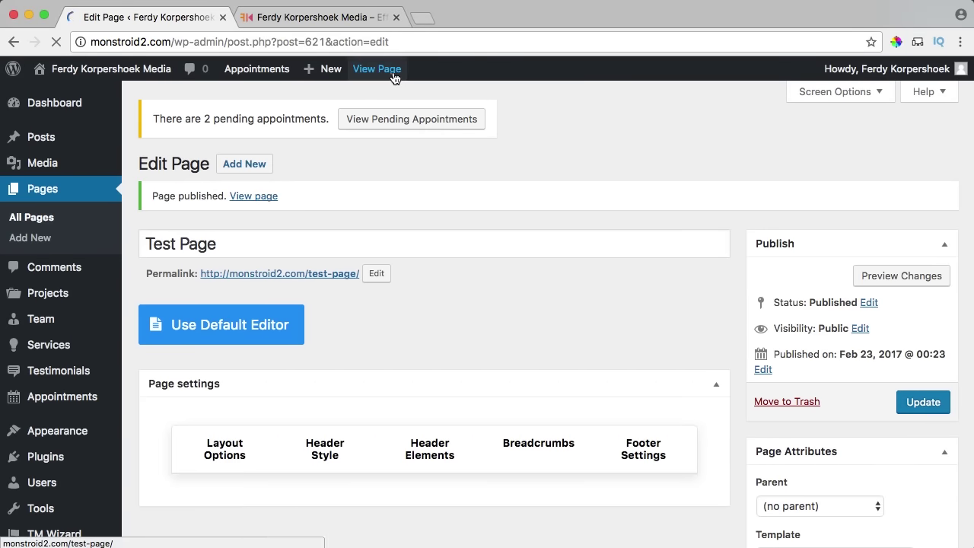
click(377, 70)
click(571, 16)
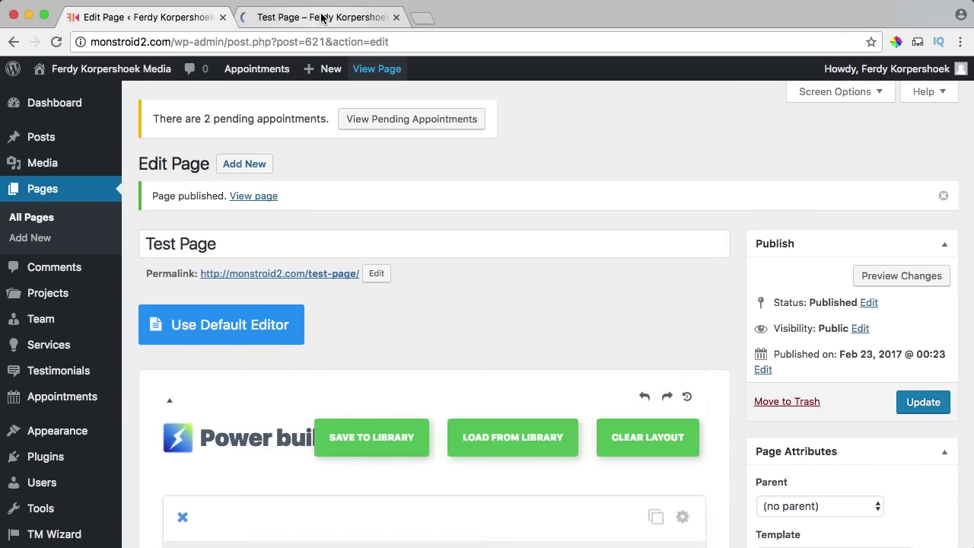
click(321, 16)
Check the orange E-Book slide heading on the live page, then return to the editor tab.
scroll(328, 277, down, 3)
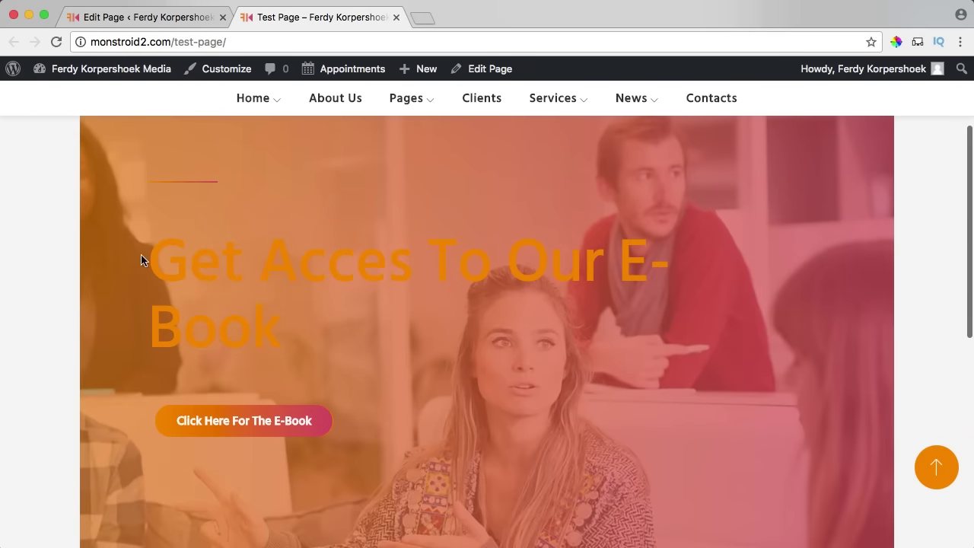
drag(186, 257, 285, 331)
click(330, 307)
scroll(305, 302, up, 2)
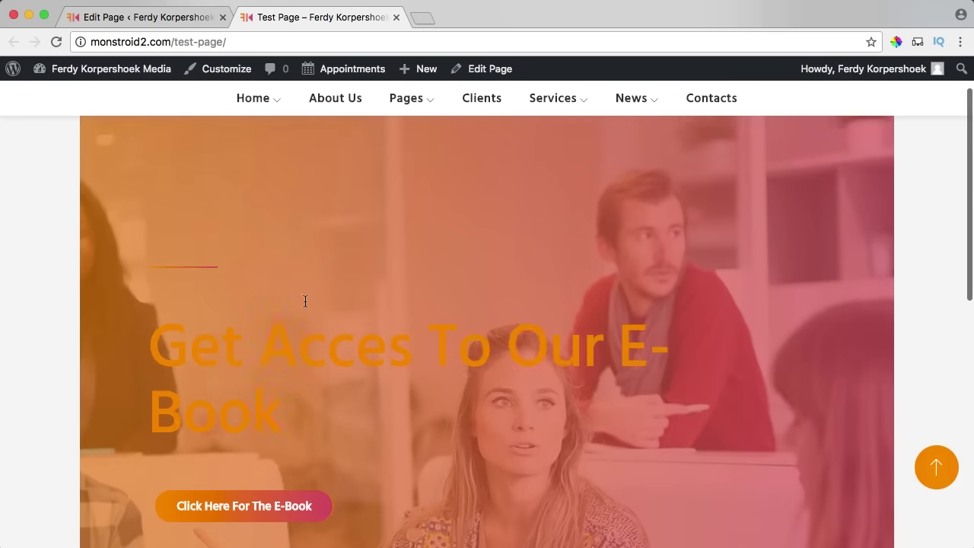
scroll(305, 301, up, 2)
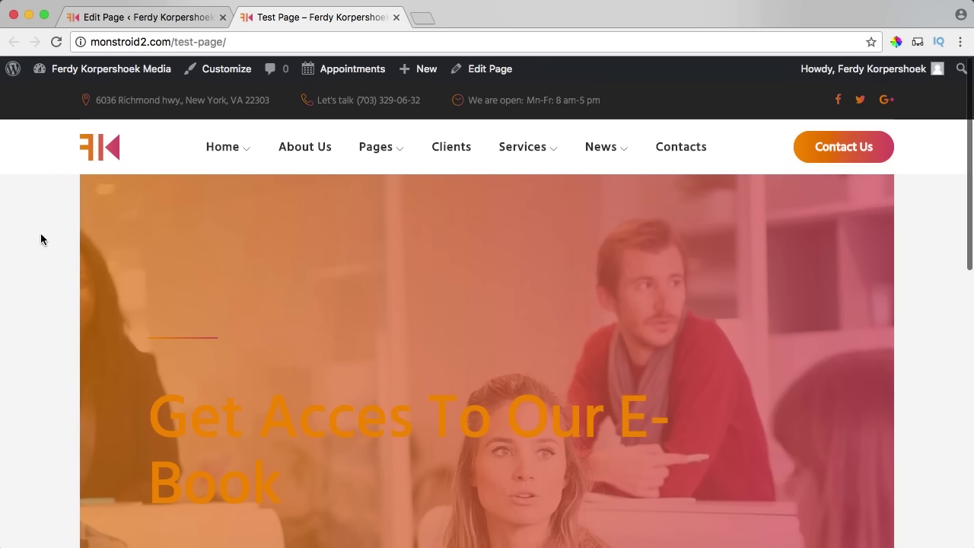
click(152, 16)
Make the slider's row full width and save the row settings.
scroll(607, 304, down, 5)
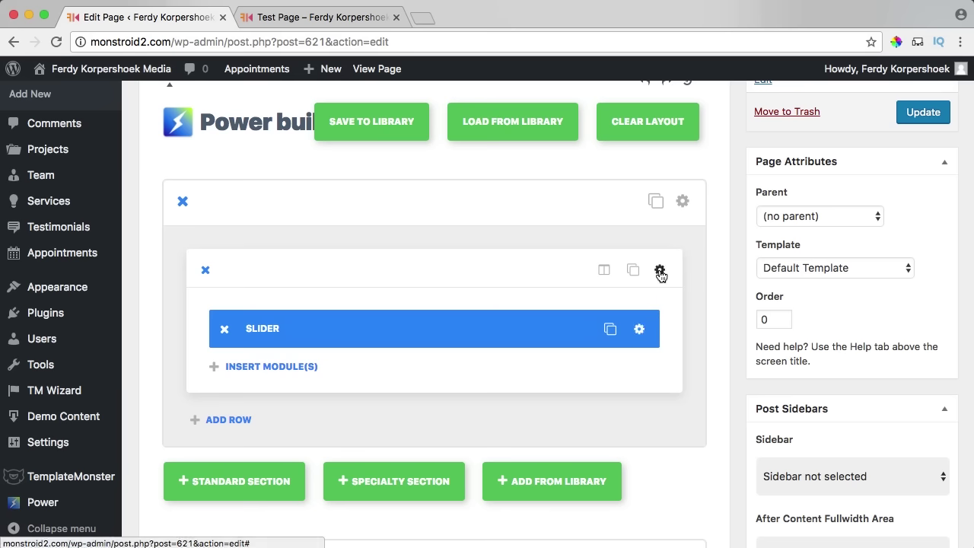
click(660, 271)
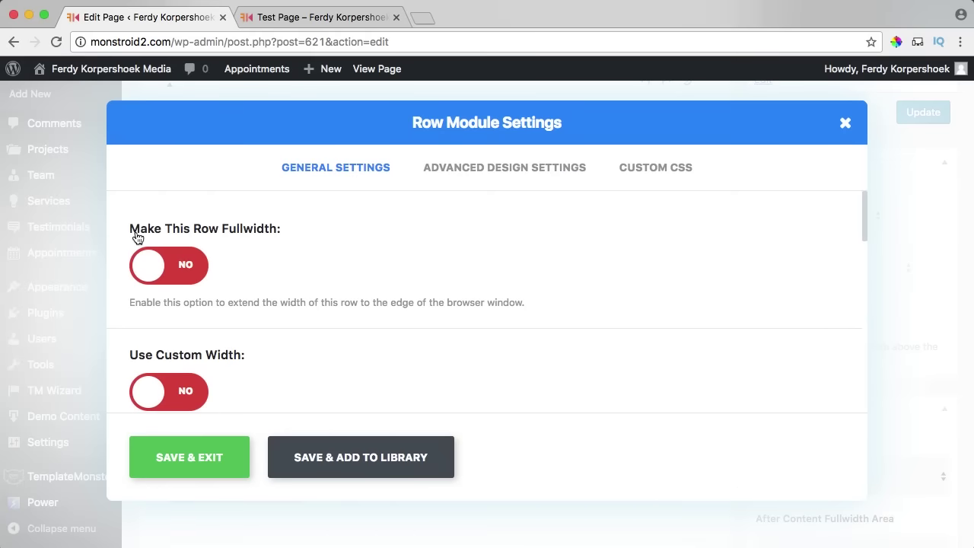
click(161, 272)
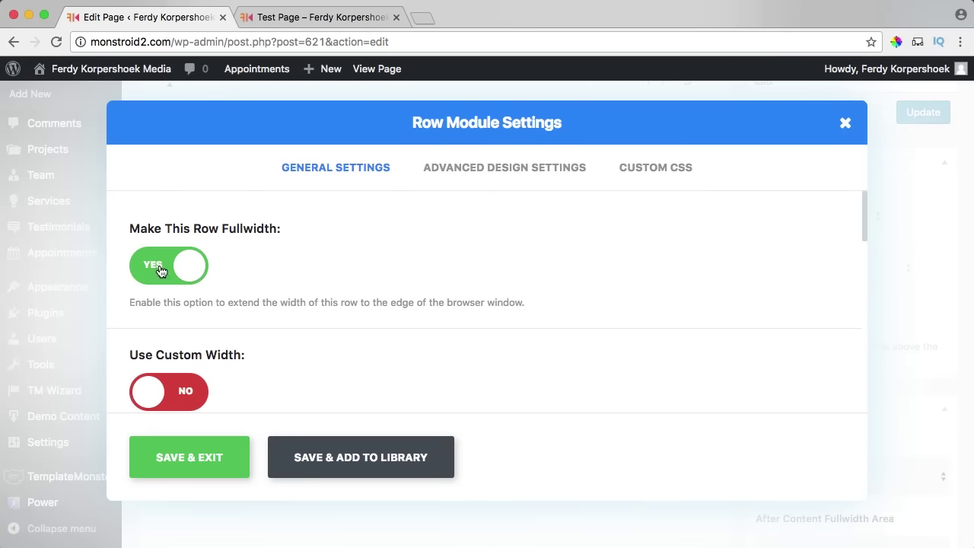
click(187, 456)
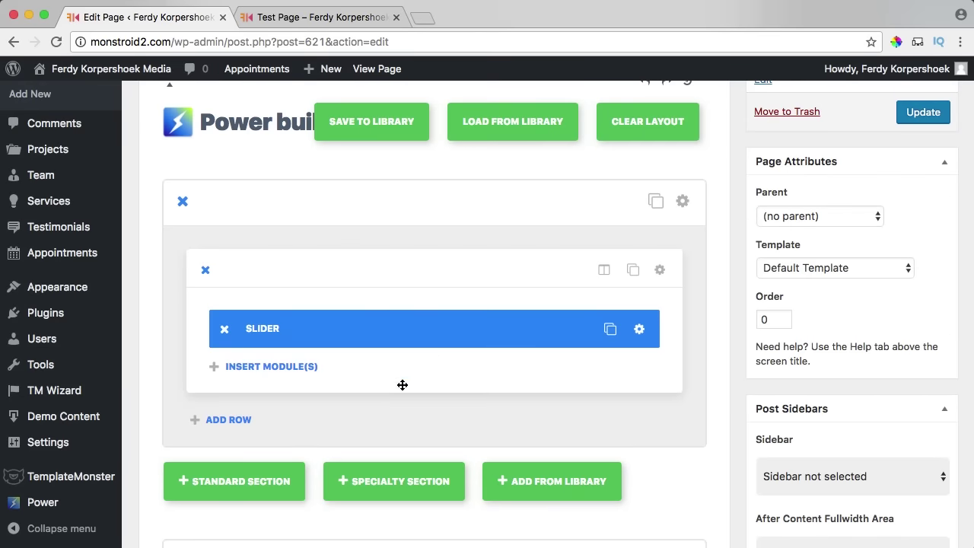
Set the E-Book slide's header text colour to white and save the slider settings.
click(638, 335)
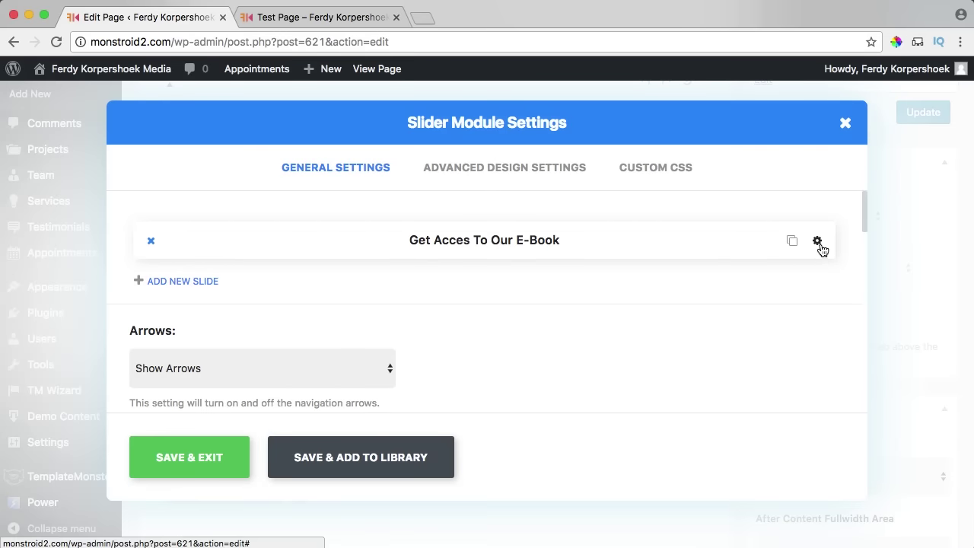
click(757, 241)
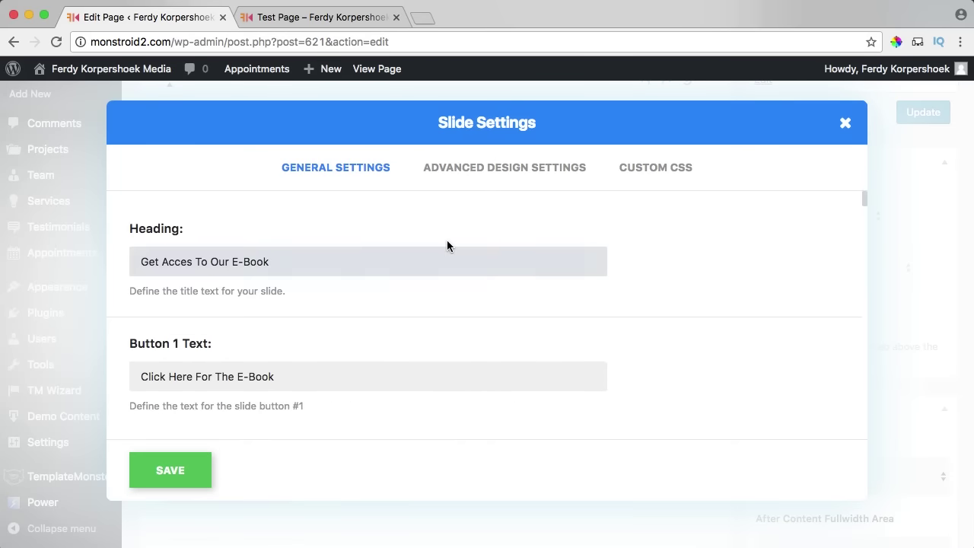
click(513, 177)
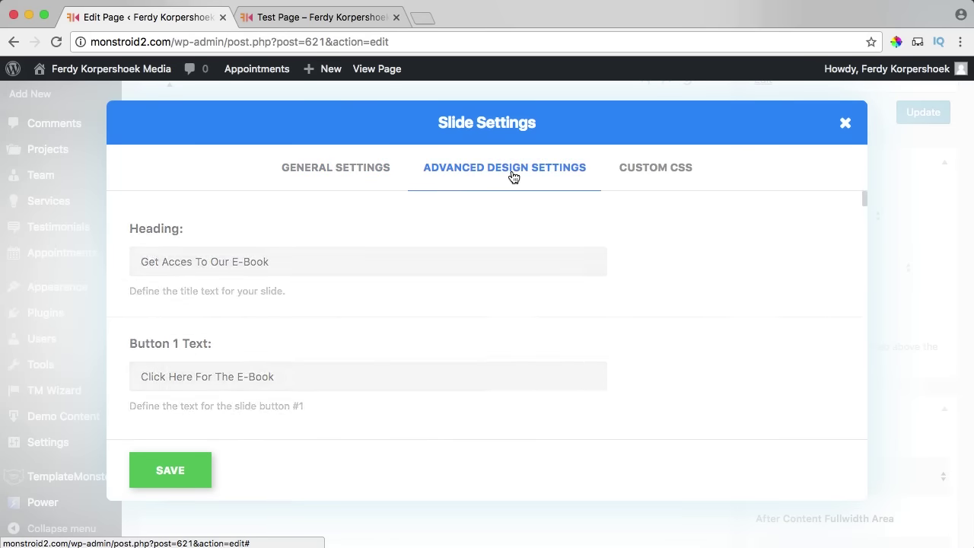
scroll(363, 233, down, 1)
scroll(364, 233, down, 6)
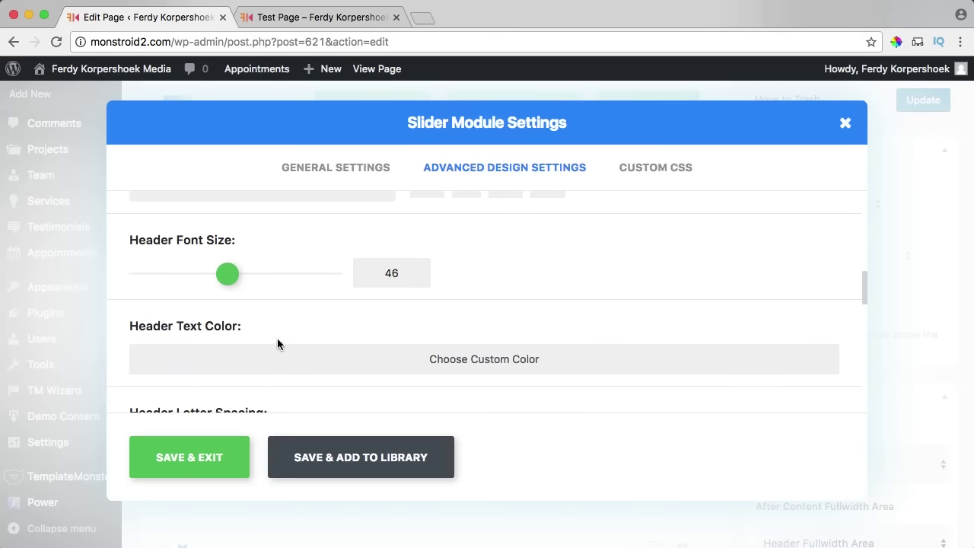
click(272, 370)
scroll(148, 239, down, 3)
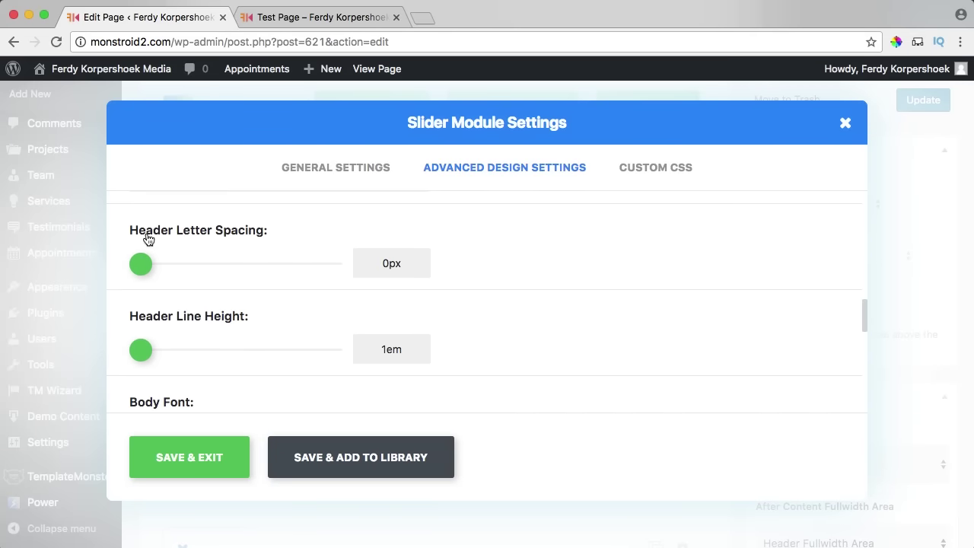
scroll(152, 211, up, 1)
scroll(152, 217, up, 1)
click(151, 235)
scroll(171, 334, down, 3)
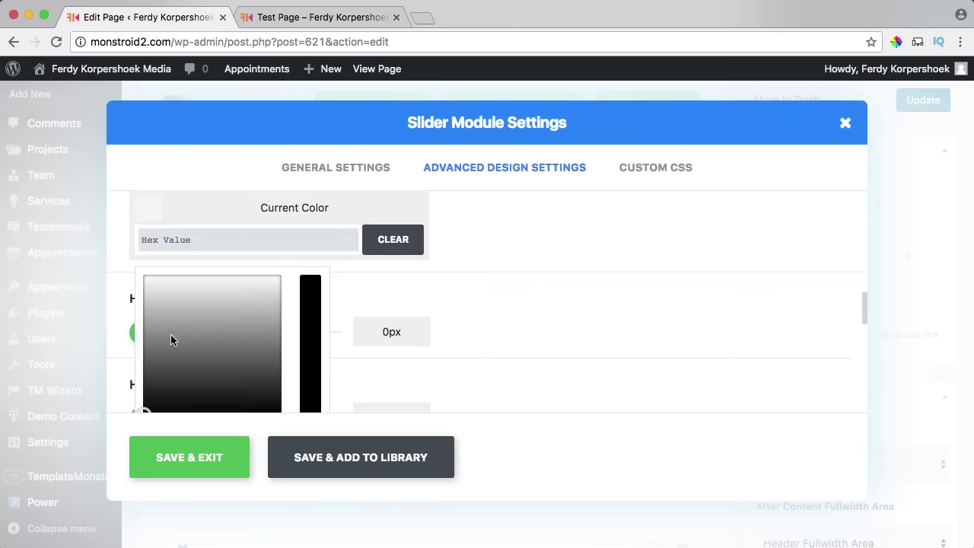
click(167, 325)
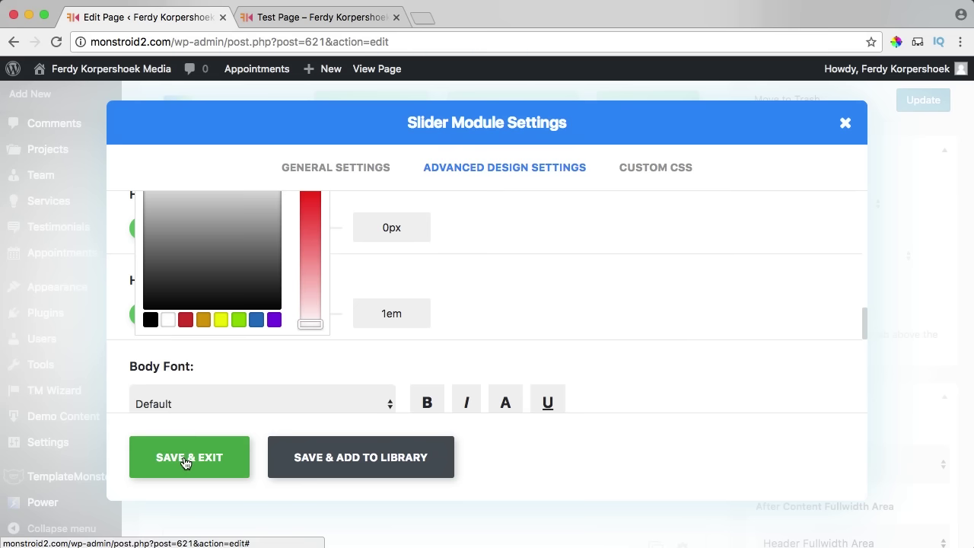
click(185, 460)
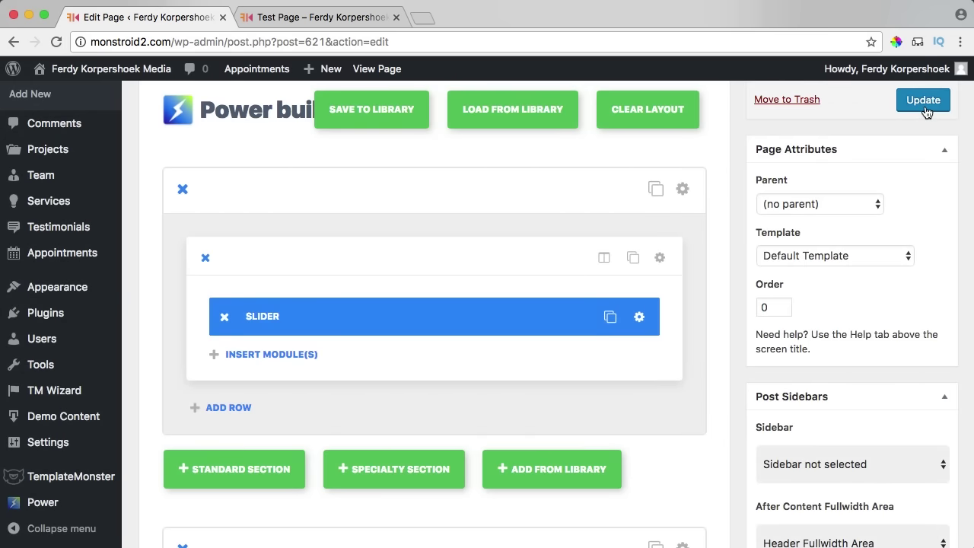
scroll(720, 217, up, 3)
Enable Header Overlay in the page's Header Style settings and update the page.
scroll(752, 244, down, 15)
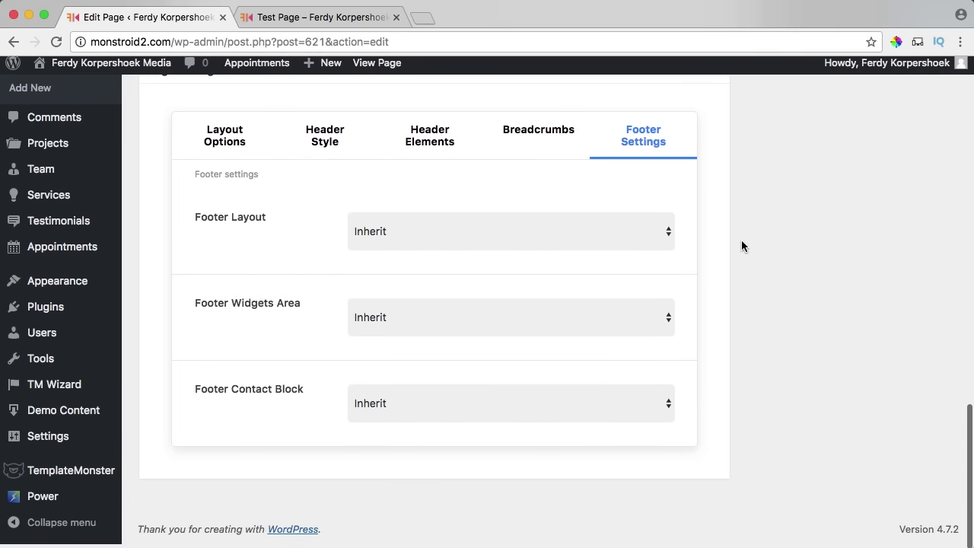
click(326, 148)
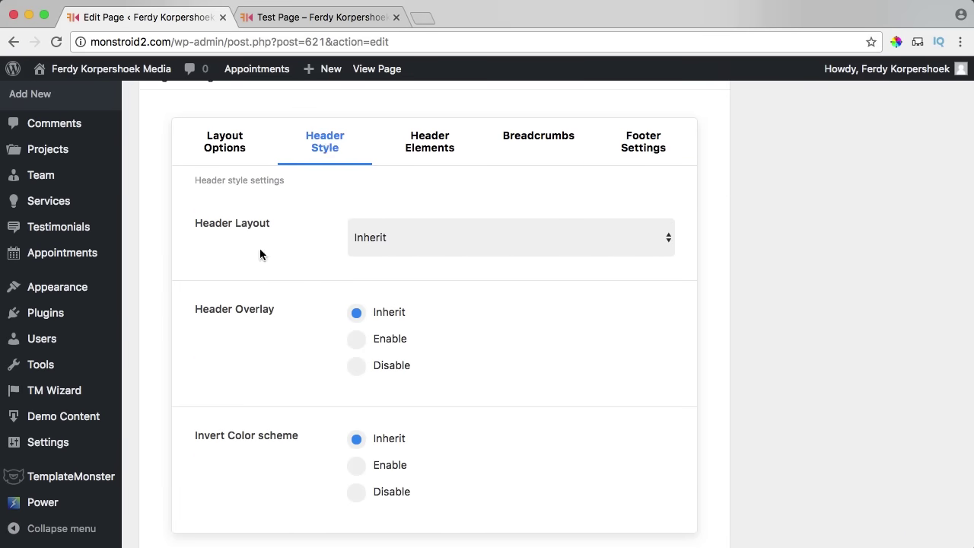
scroll(745, 335, up, 15)
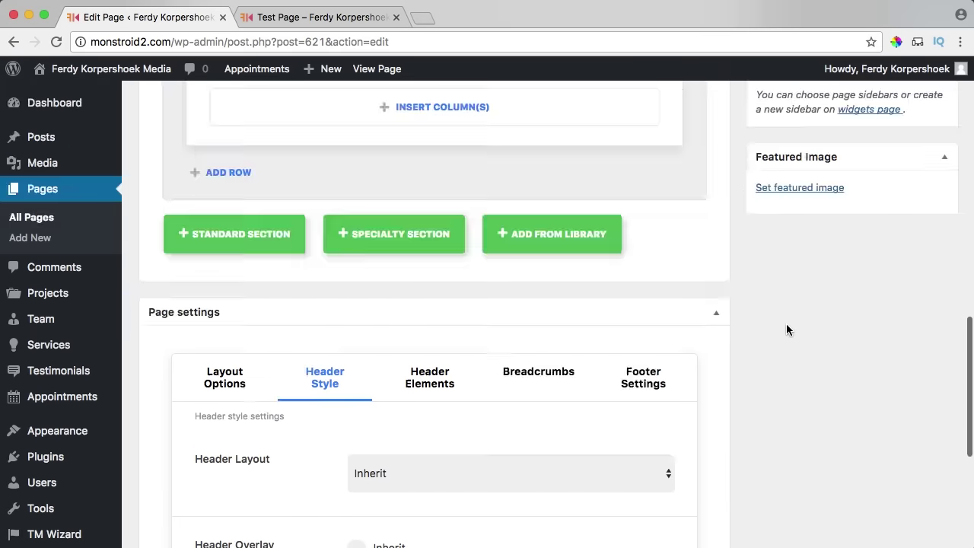
click(921, 428)
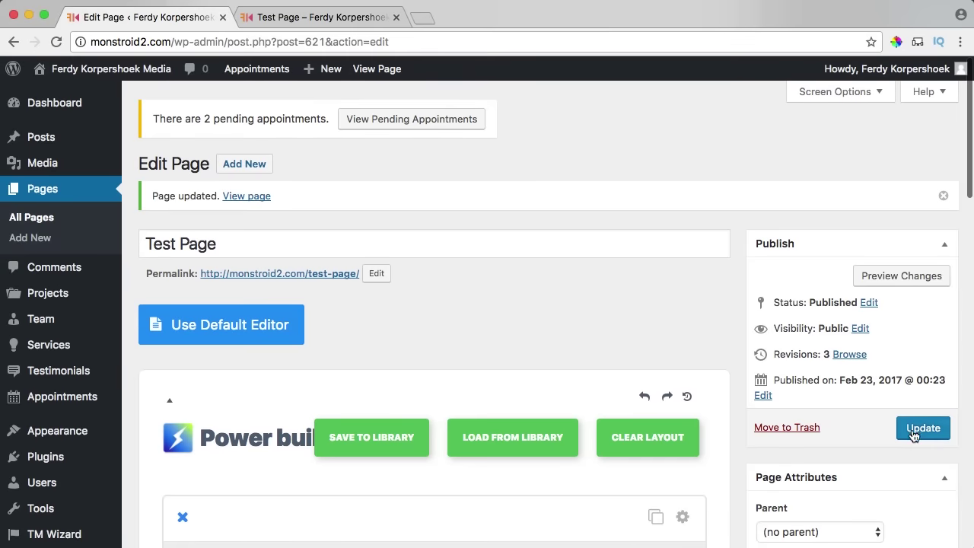
Review the live Test Page's full-width E-Book slider with its white heading.
click(326, 17)
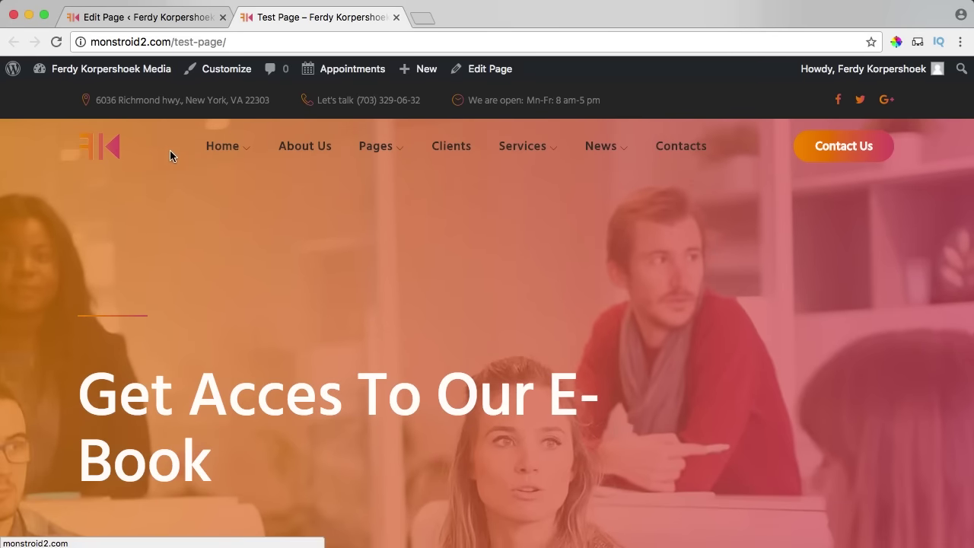
scroll(190, 208, down, 3)
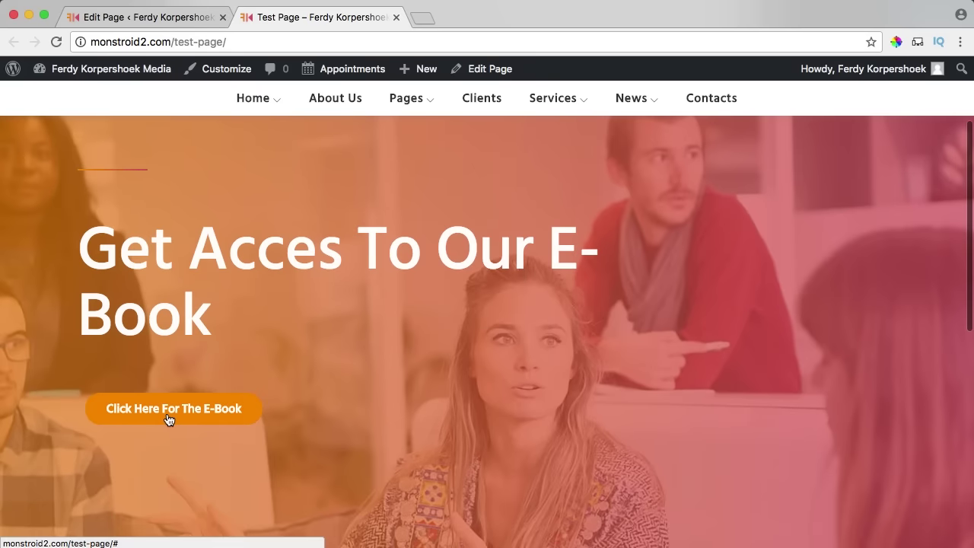
scroll(461, 393, down, 5)
scroll(460, 392, up, 8)
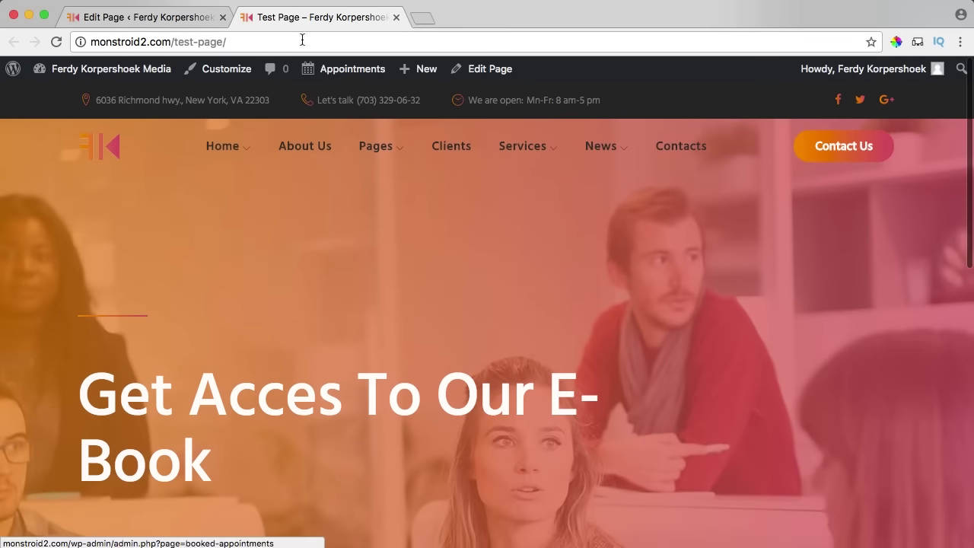
Back in the editor, bring up the E-Book slide's advanced design options.
click(204, 17)
scroll(538, 269, down, 15)
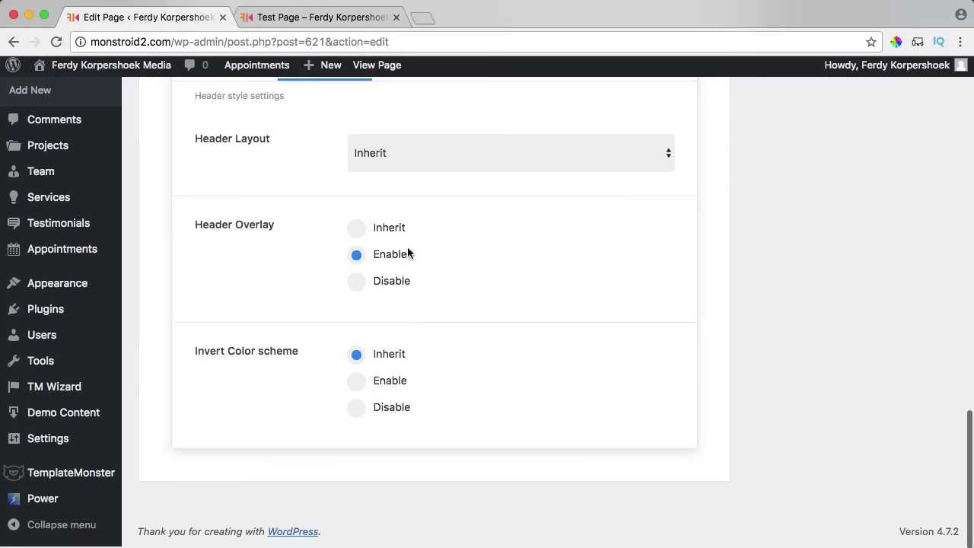
scroll(508, 257, up, 20)
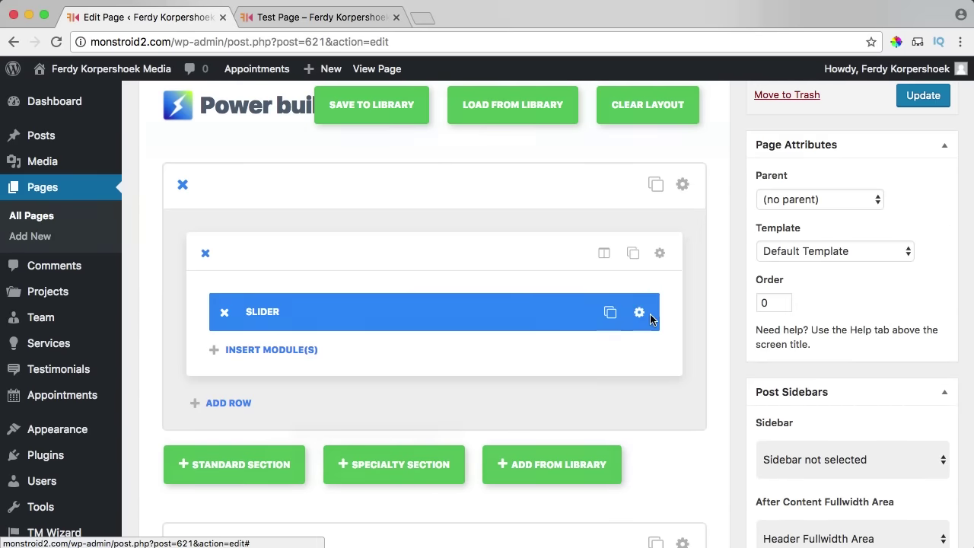
click(643, 314)
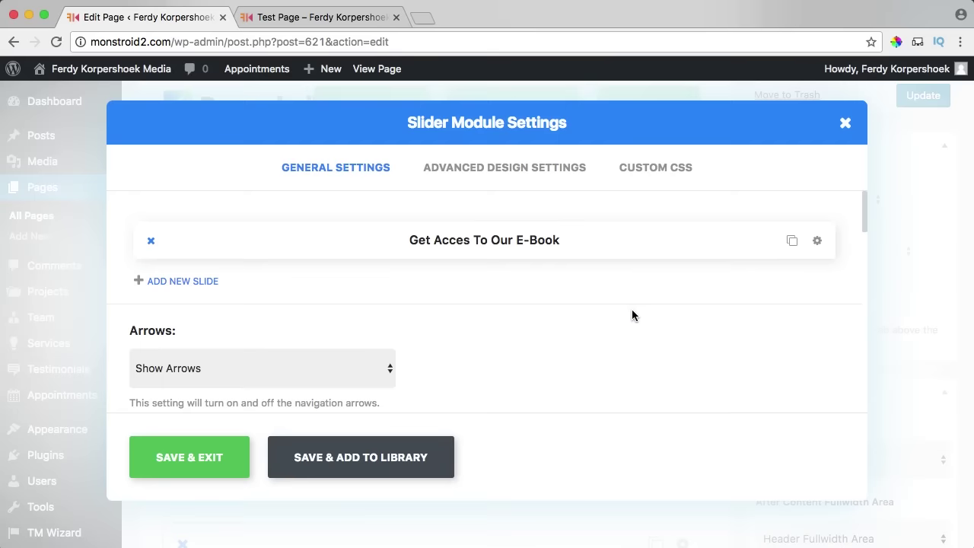
click(818, 242)
scroll(373, 244, down, 1)
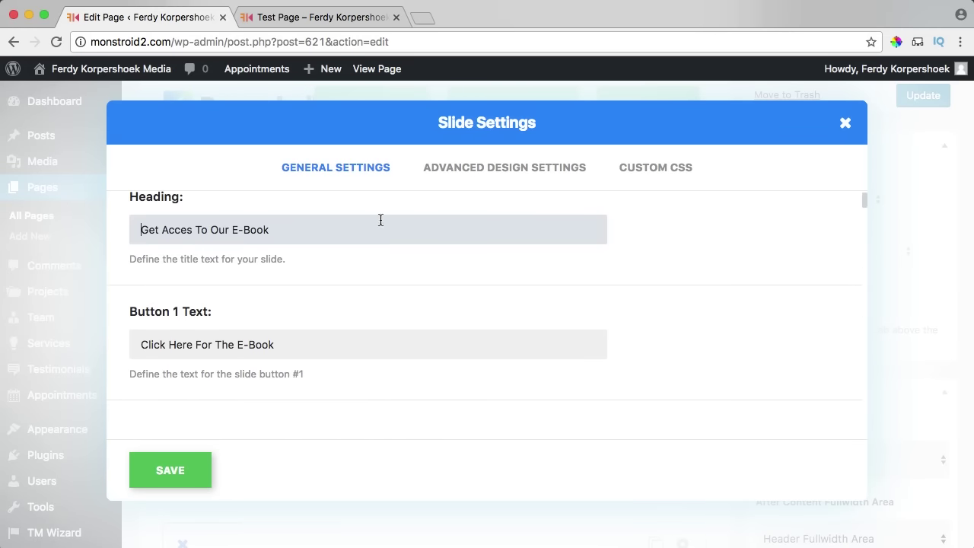
click(450, 169)
scroll(376, 283, down, 5)
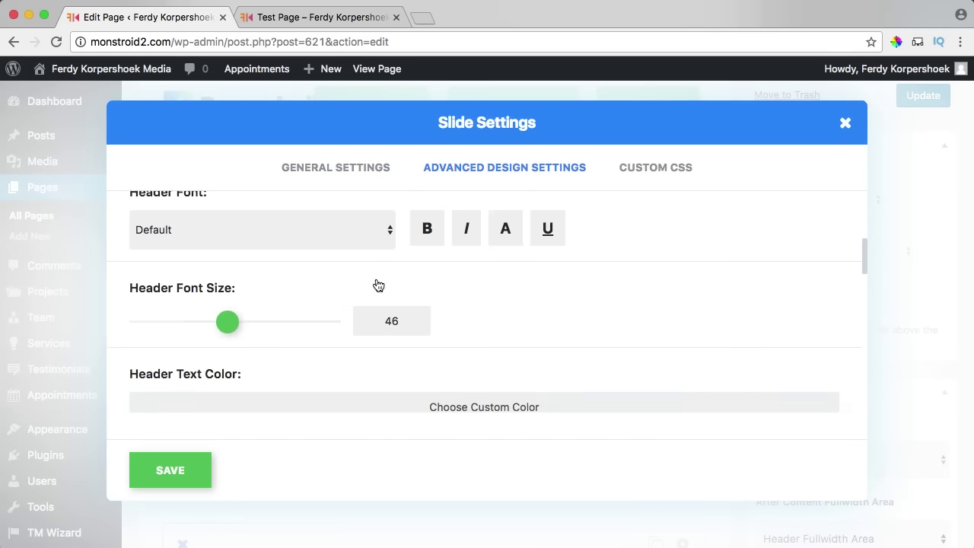
scroll(375, 283, up, 1)
scroll(342, 271, down, 1)
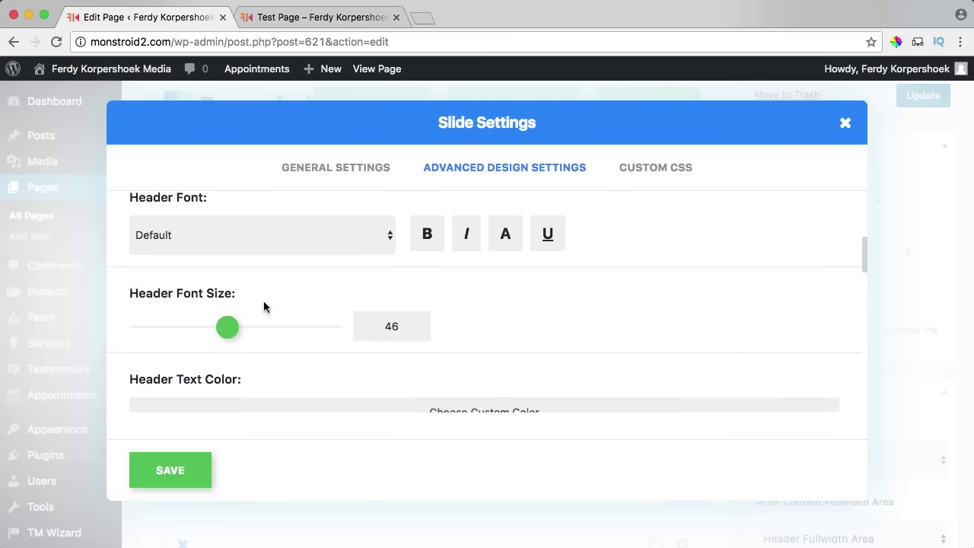
drag(227, 326, 195, 327)
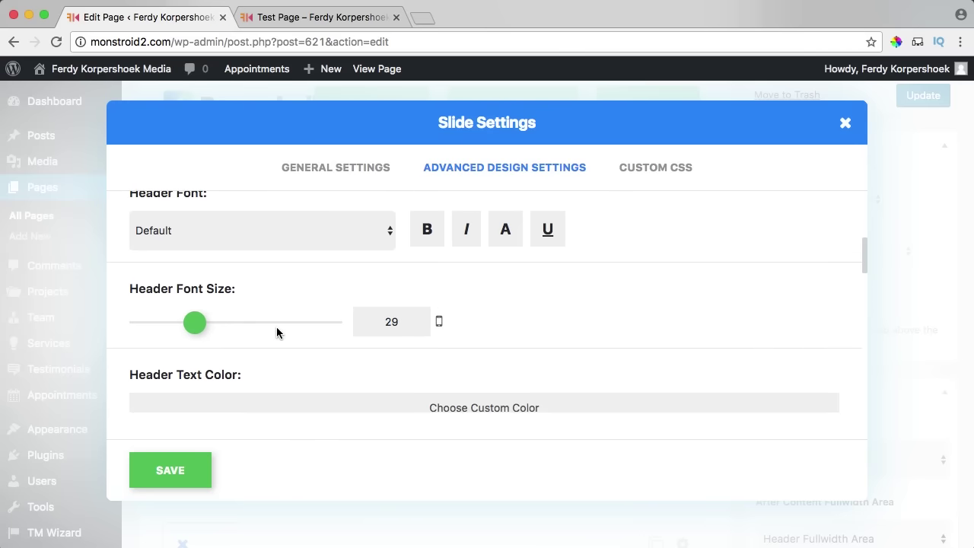
scroll(277, 325, down, 5)
scroll(337, 276, up, 1)
scroll(355, 254, down, 3)
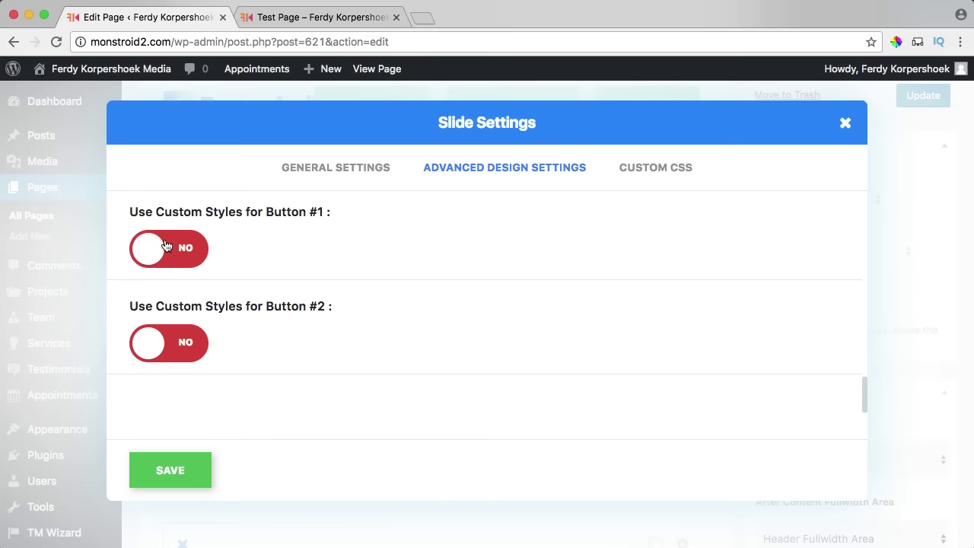
Give Button #1 custom styles with text size 40, save, and update the page.
click(152, 257)
drag(182, 348, 215, 343)
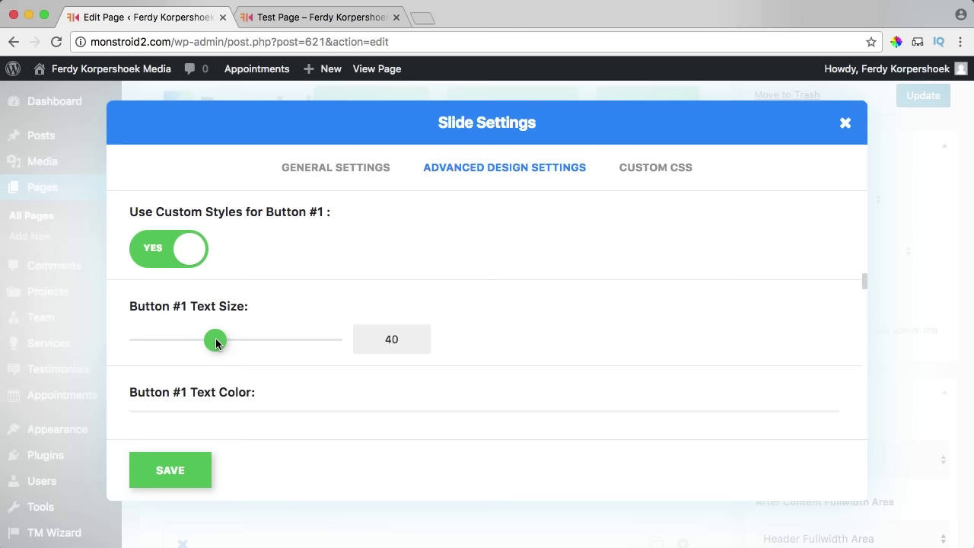
click(192, 460)
click(192, 458)
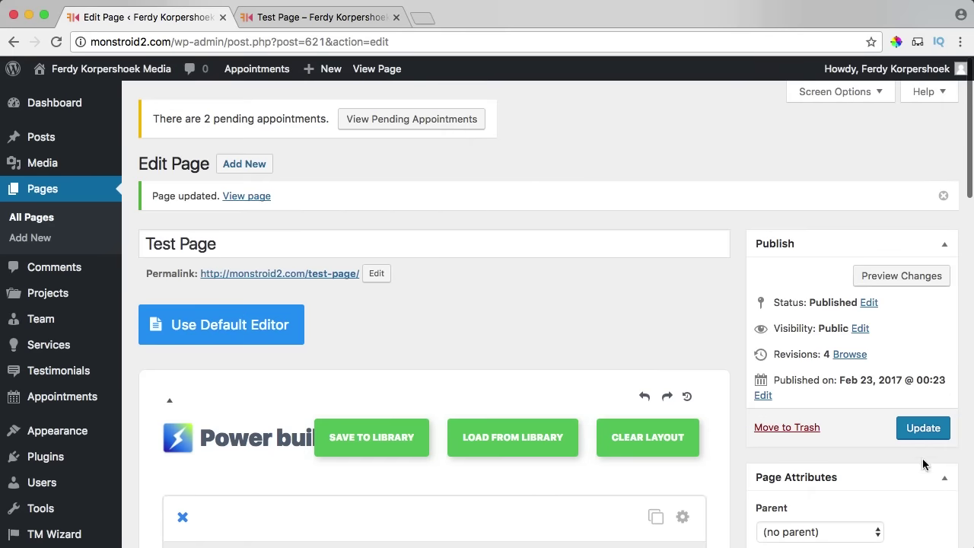
click(922, 429)
Reload the live Test Page and scroll through the E-Book hero with its enlarged button.
click(323, 19)
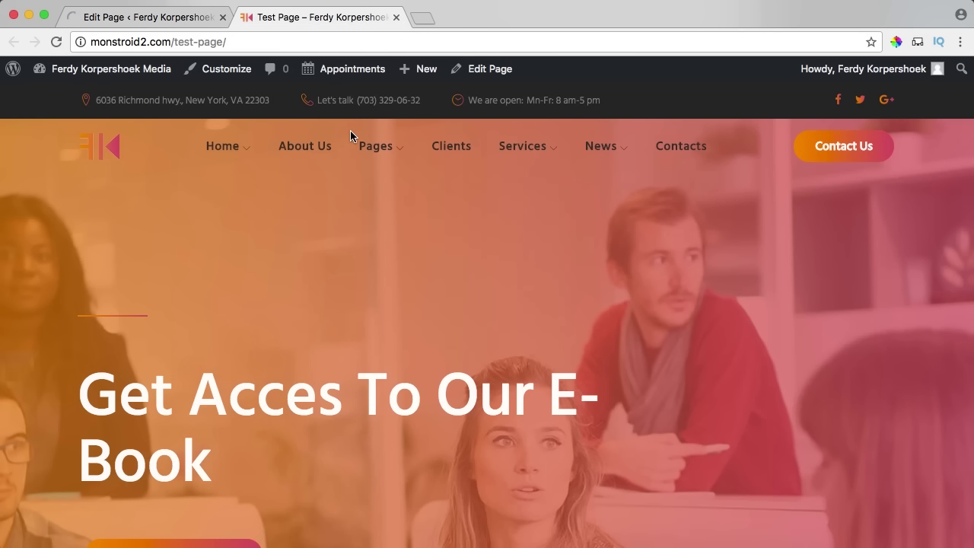
key(super+r)
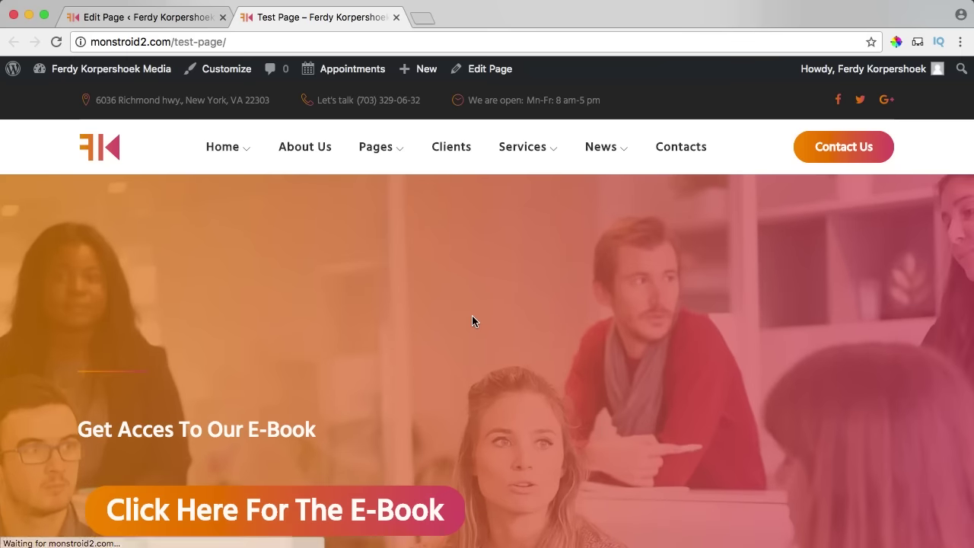
scroll(459, 320, down, 4)
drag(95, 289, 304, 289)
click(228, 327)
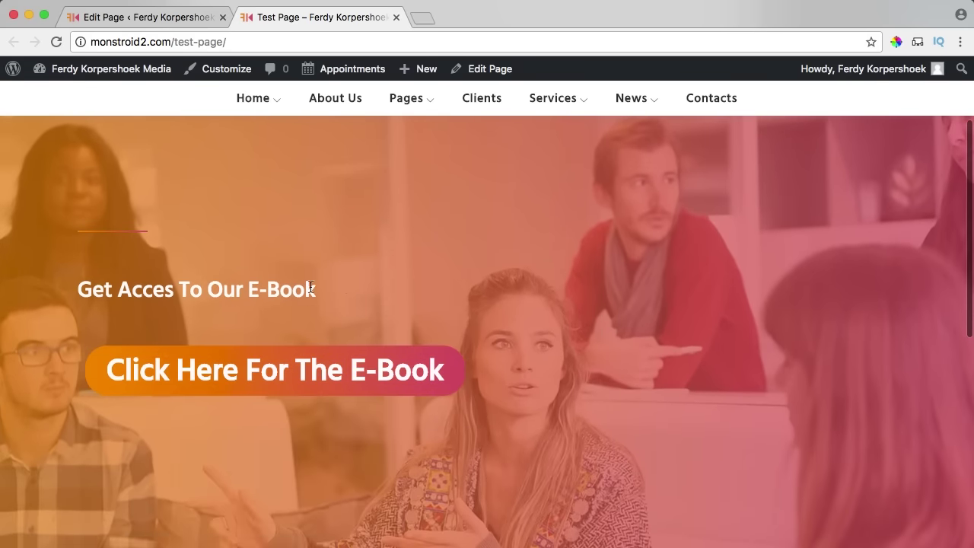
scroll(379, 318, up, 4)
scroll(311, 288, down, 3)
scroll(310, 287, down, 3)
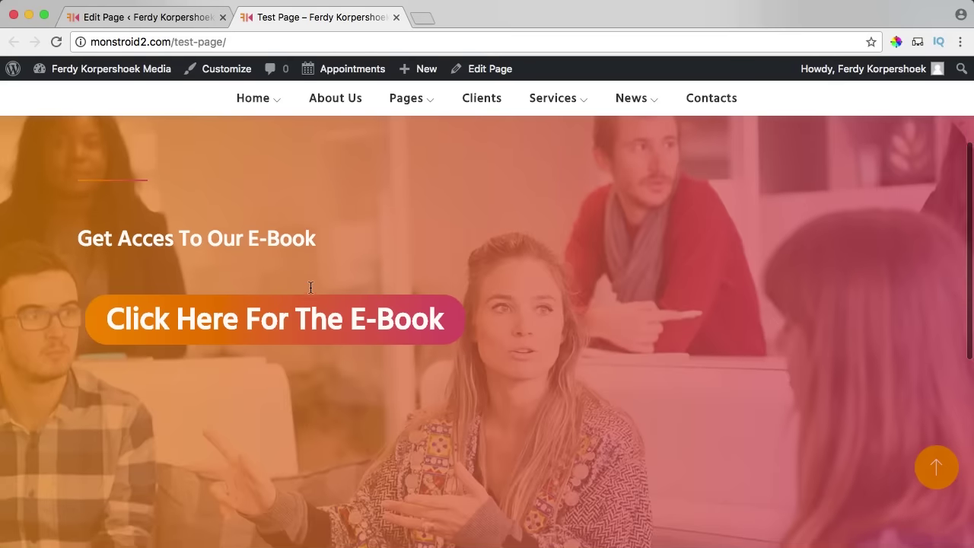
scroll(311, 292, up, 5)
scroll(309, 286, down, 5)
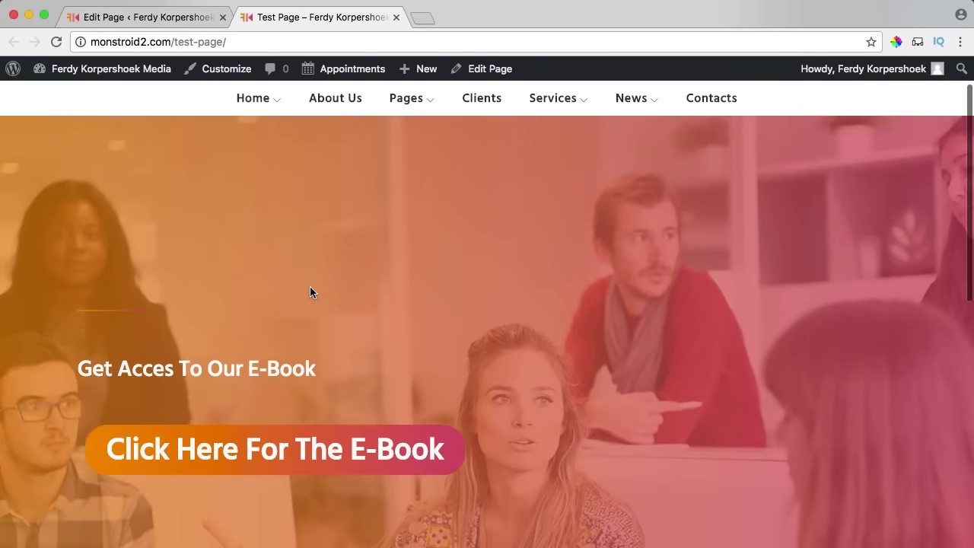
scroll(640, 318, up, 2)
scroll(640, 318, up, 3)
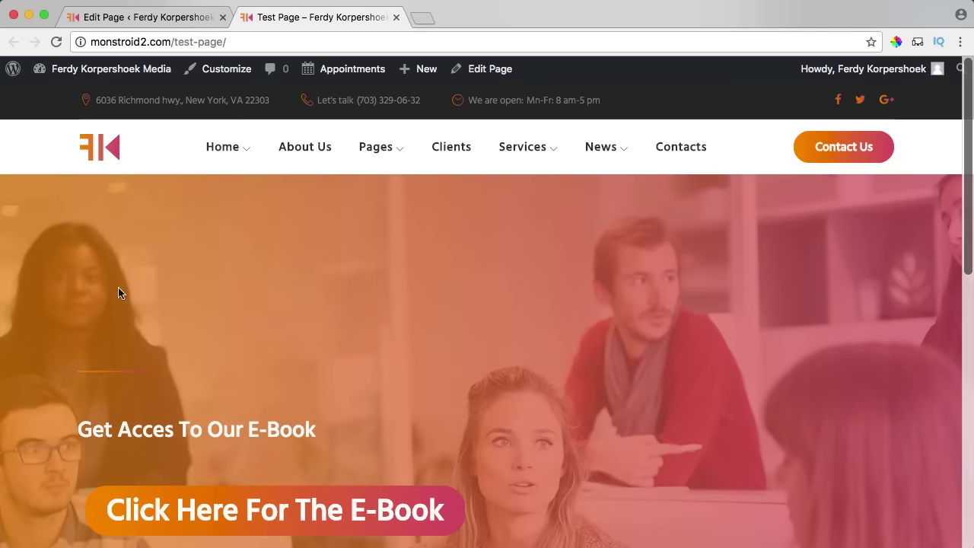
scroll(723, 340, down, 5)
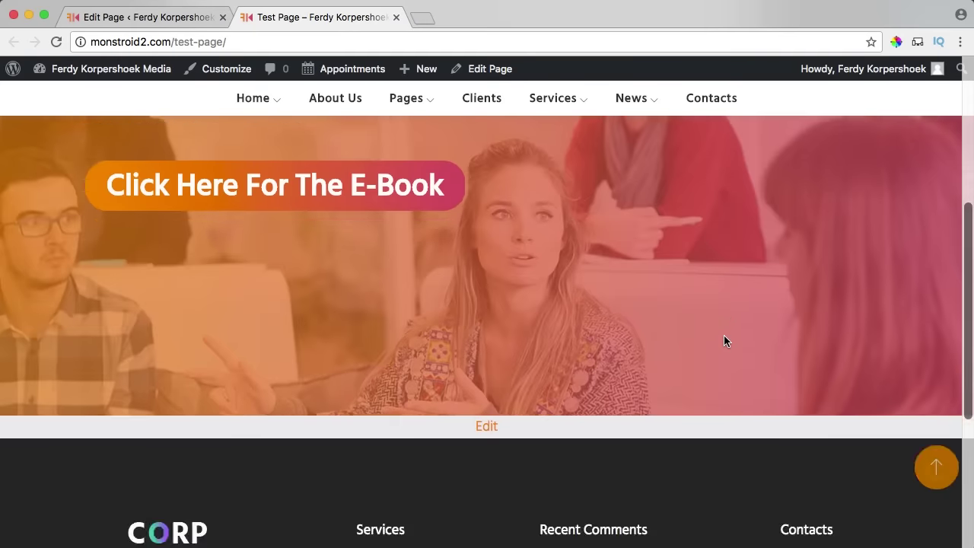
scroll(723, 340, up, 5)
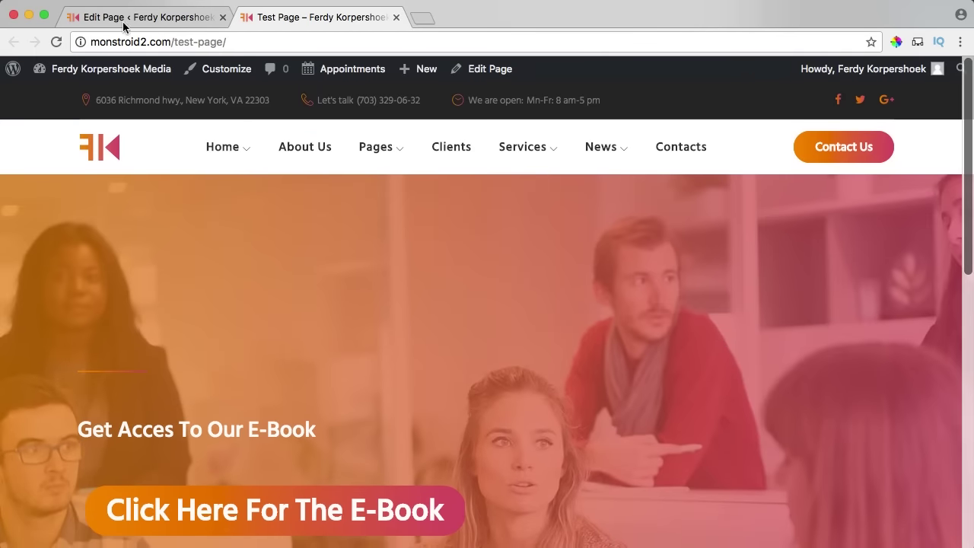
Browse Pages > Static Elements > Countdown Timer in the site menu.
mouse_move(383, 150)
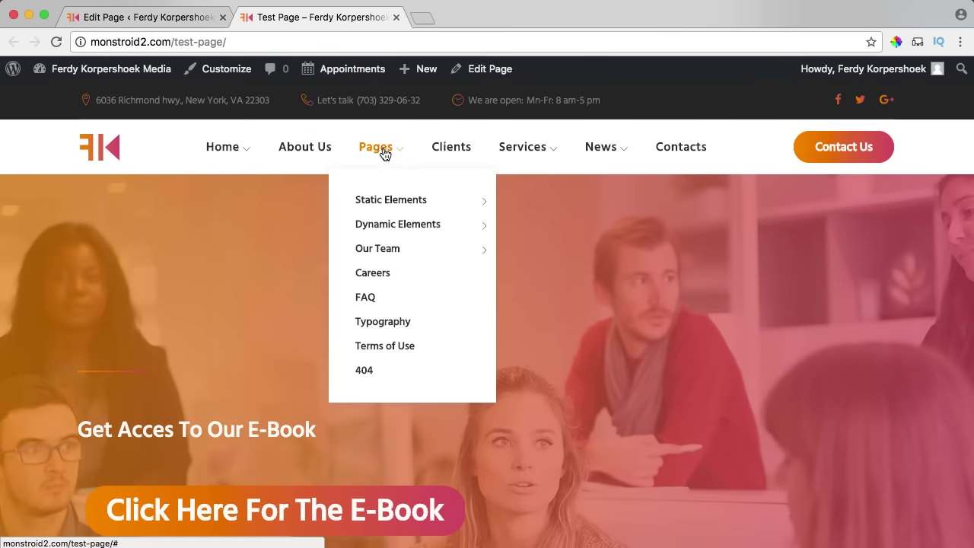
mouse_move(391, 200)
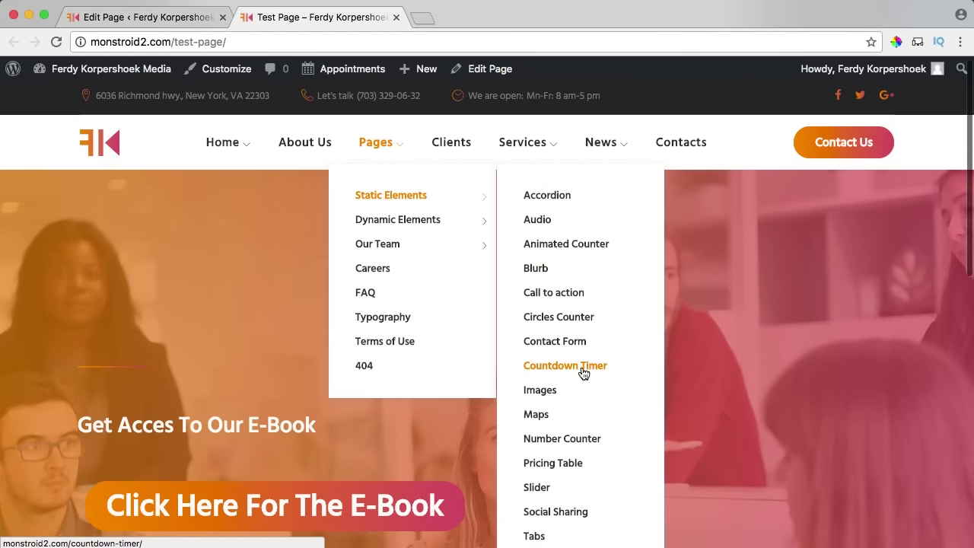
scroll(578, 373, down, 2)
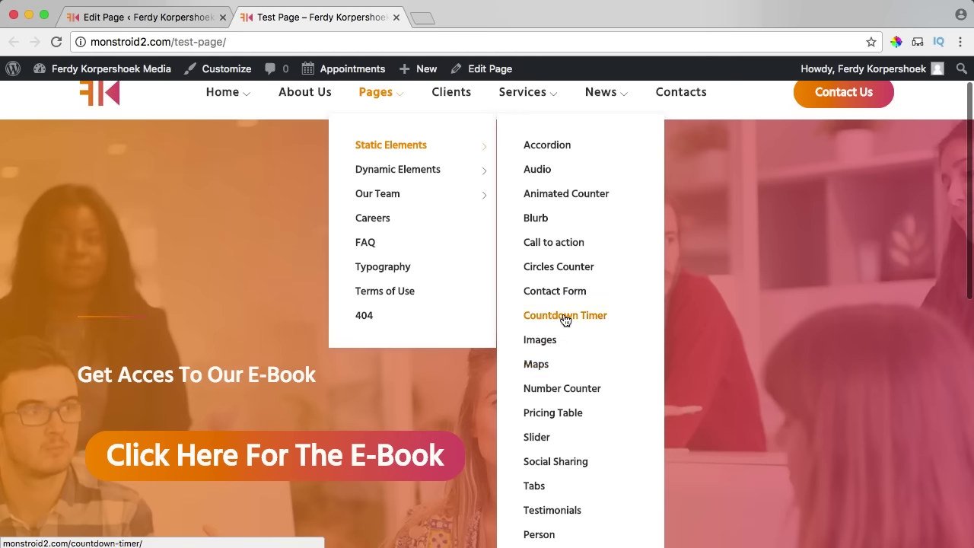
Add a Countdown Timer module beneath the slider in the editor.
click(140, 17)
scroll(425, 285, down, 5)
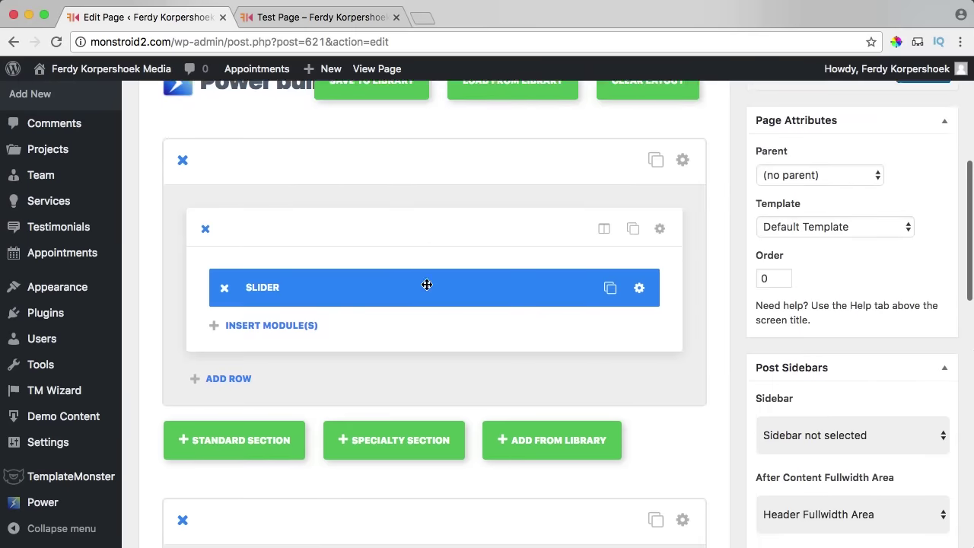
scroll(427, 284, down, 1)
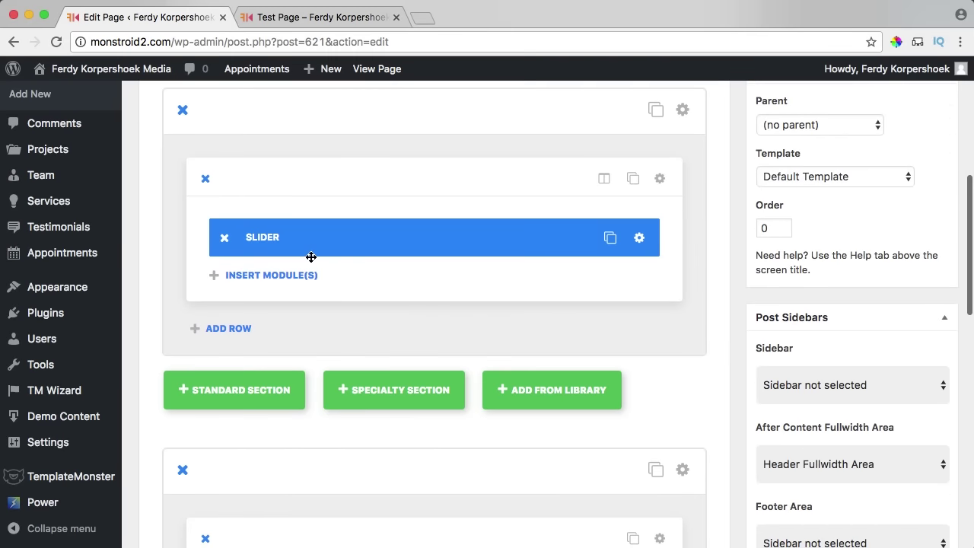
click(257, 283)
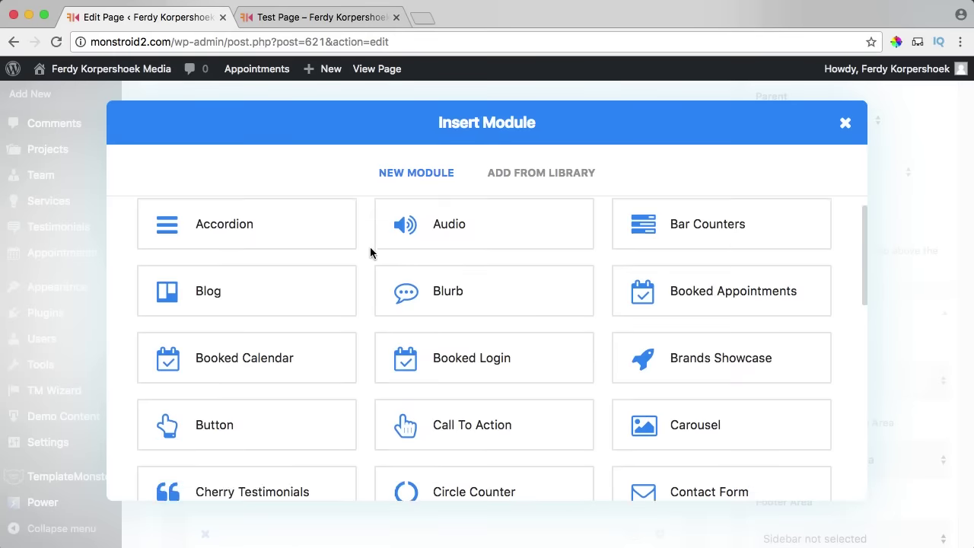
scroll(369, 254, down, 5)
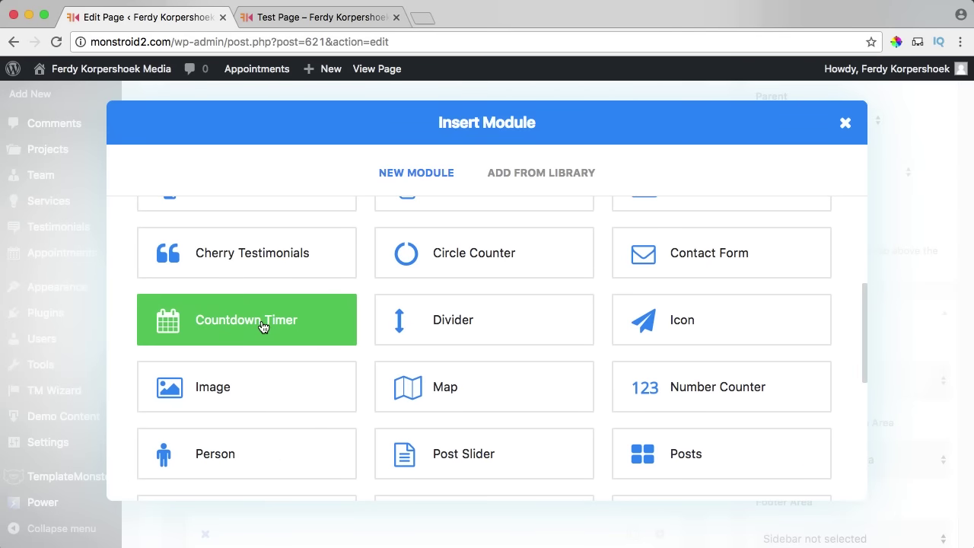
click(261, 326)
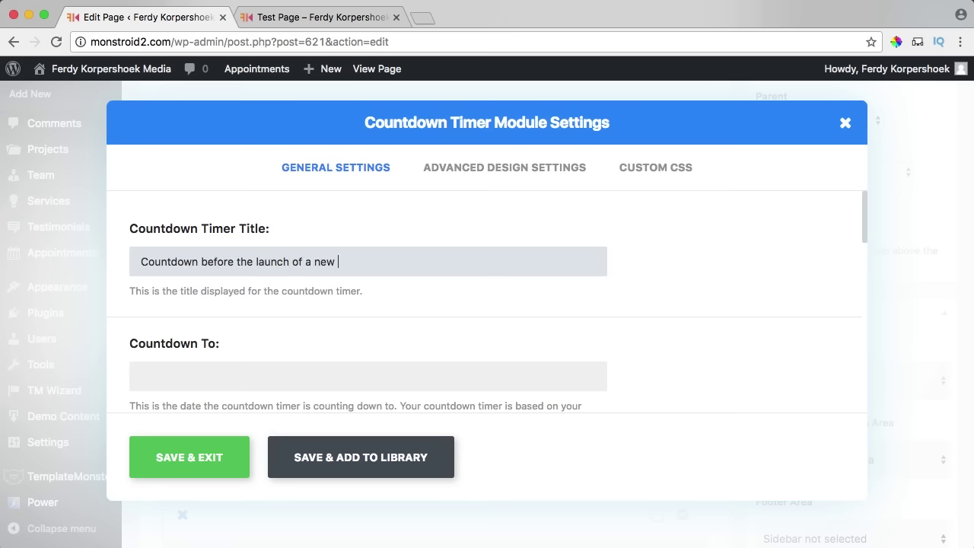
Title the countdown 'Countdown before the launch of a new course', target 03/01/2017 20:00, and save.
scroll(304, 280, down, 2)
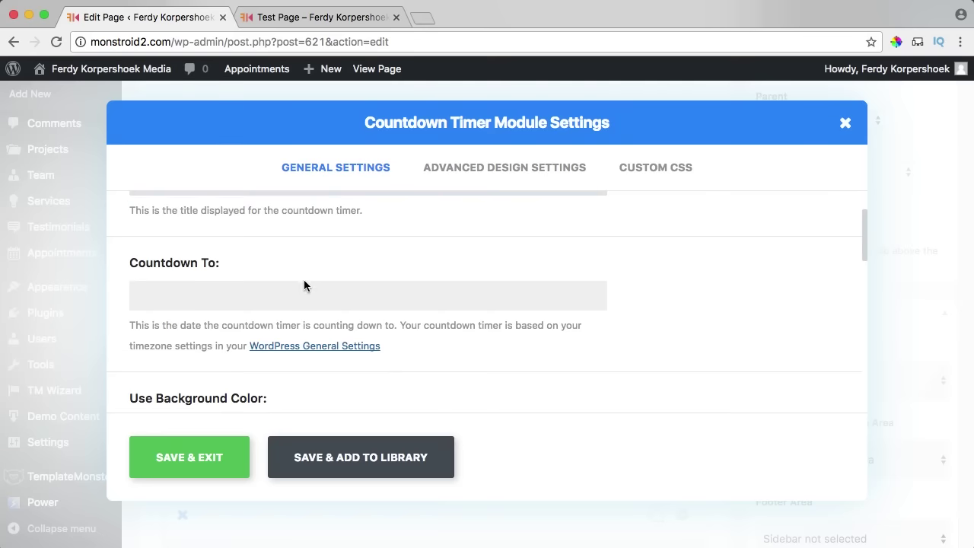
click(221, 298)
click(160, 302)
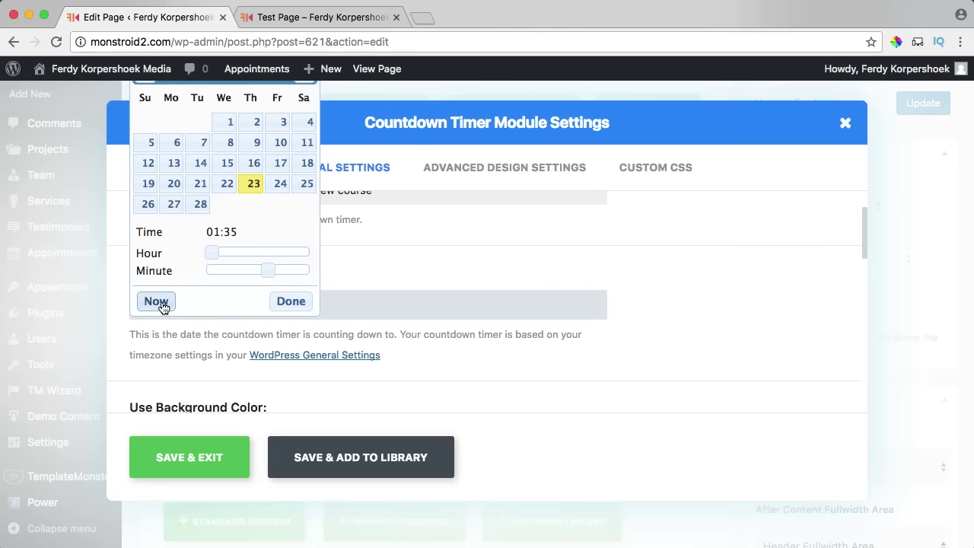
click(159, 302)
click(308, 85)
click(229, 124)
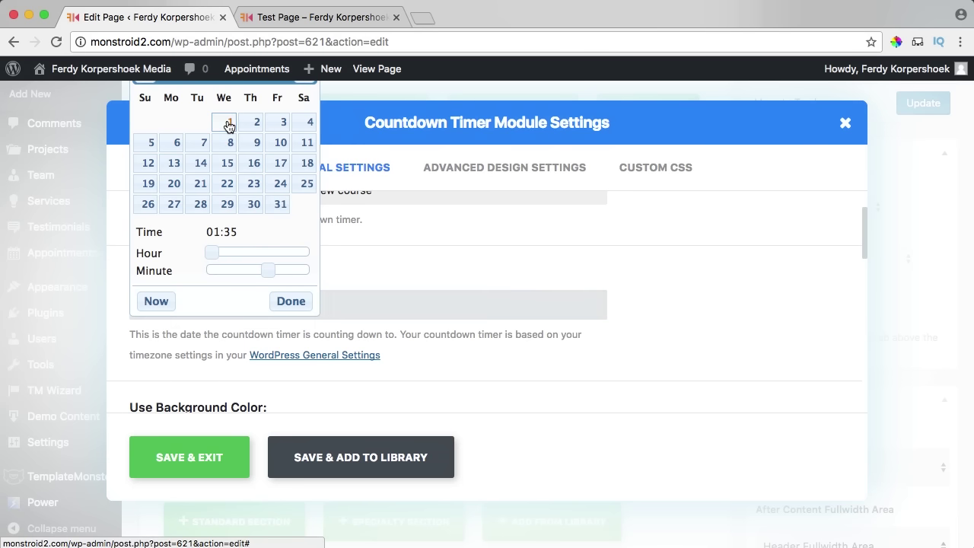
drag(213, 252, 179, 259)
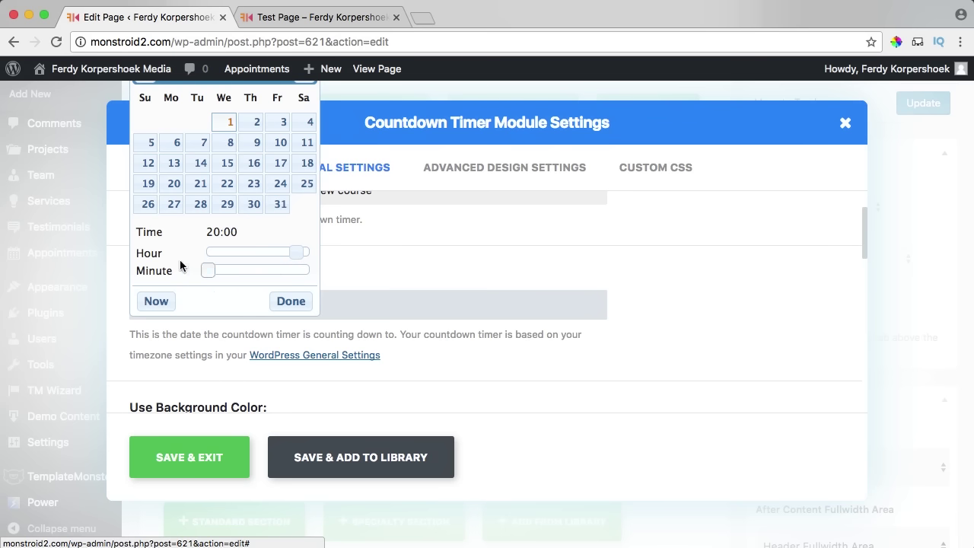
click(292, 302)
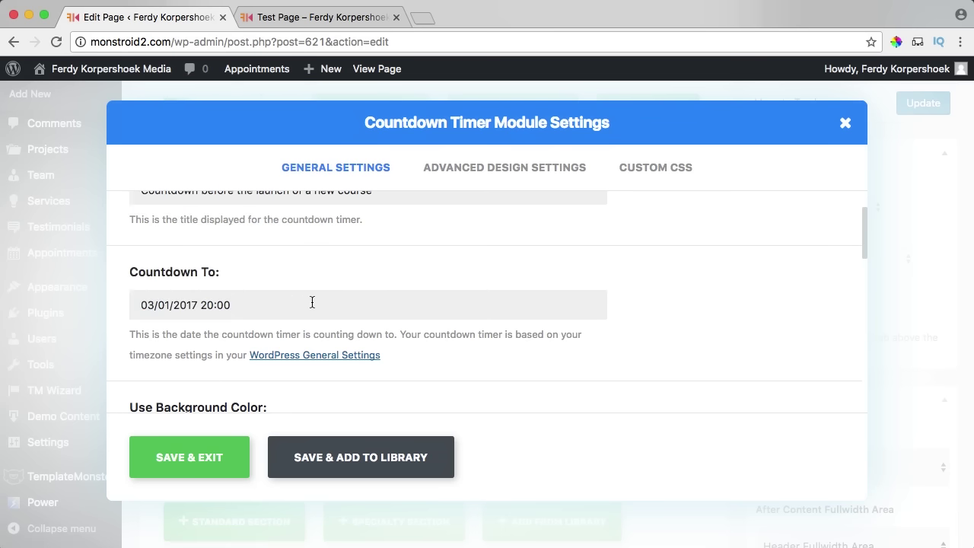
click(191, 457)
Update the page and reload the live Test Page to see the countdown.
click(918, 106)
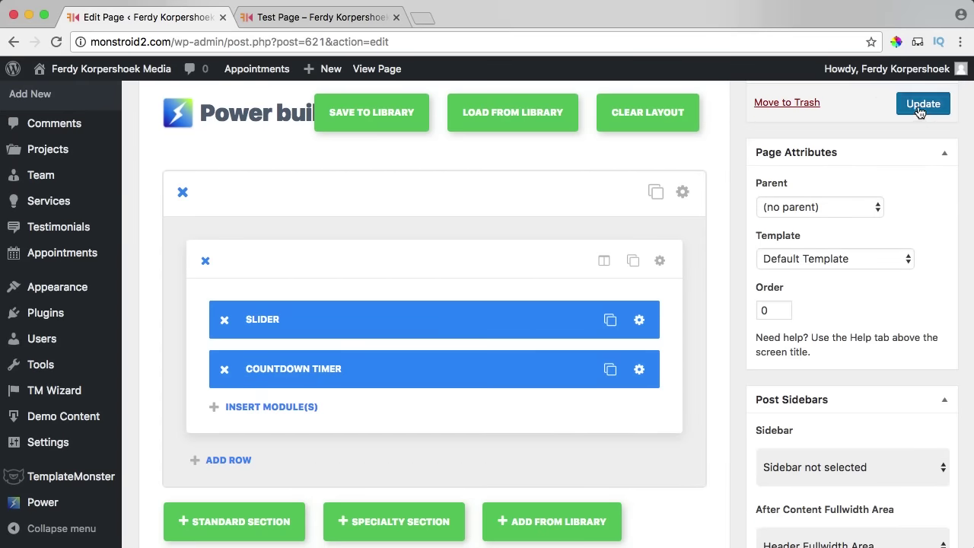
key(super+2)
key(super+r)
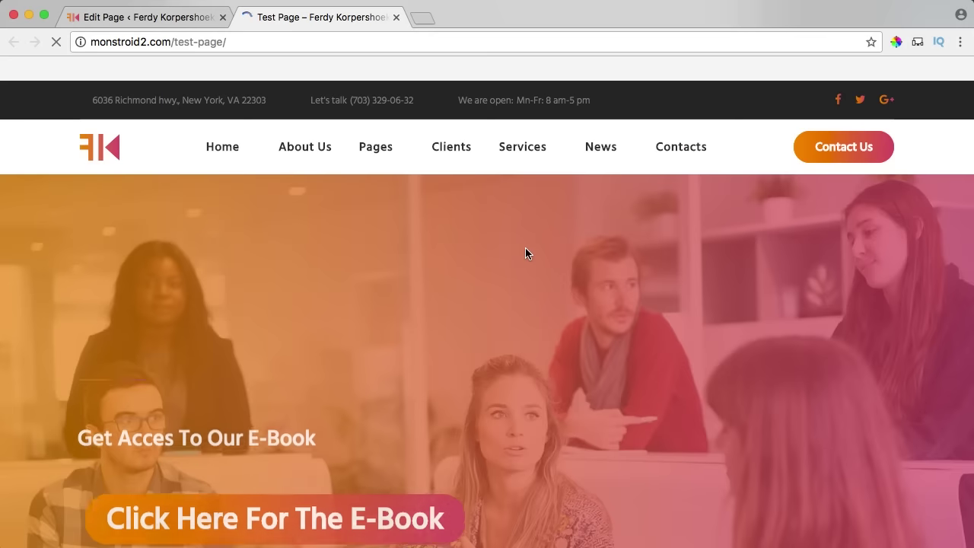
scroll(525, 254, down, 5)
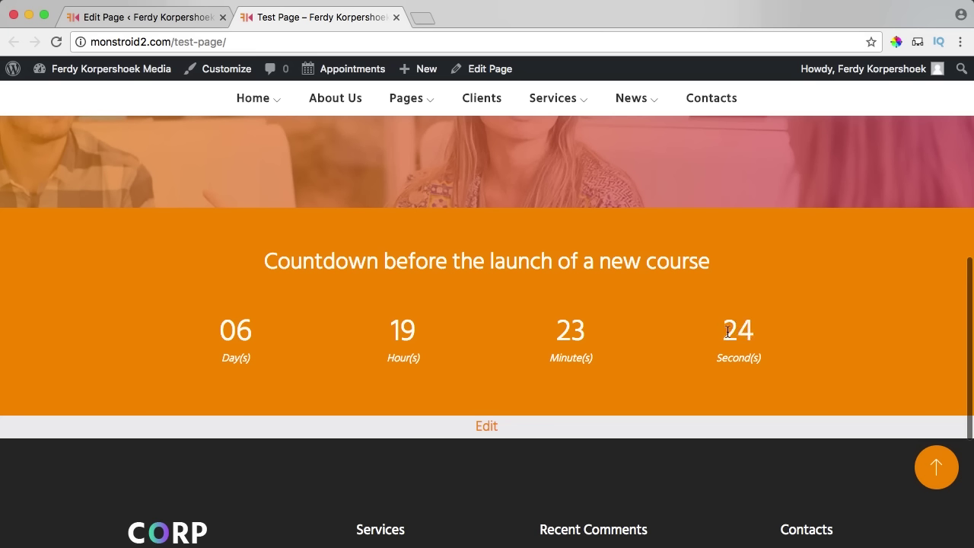
Add a two-column standard section and move the Countdown Timer into its left column.
click(152, 17)
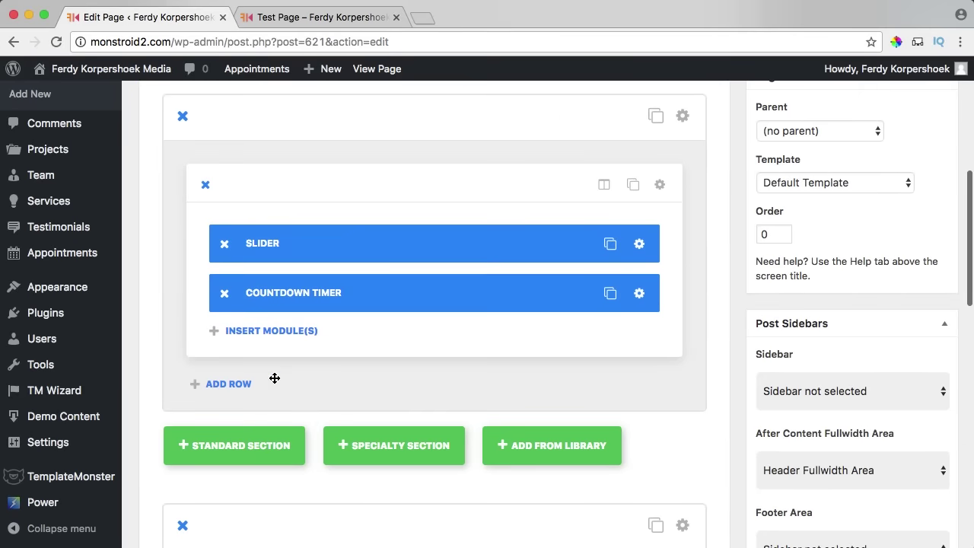
click(256, 446)
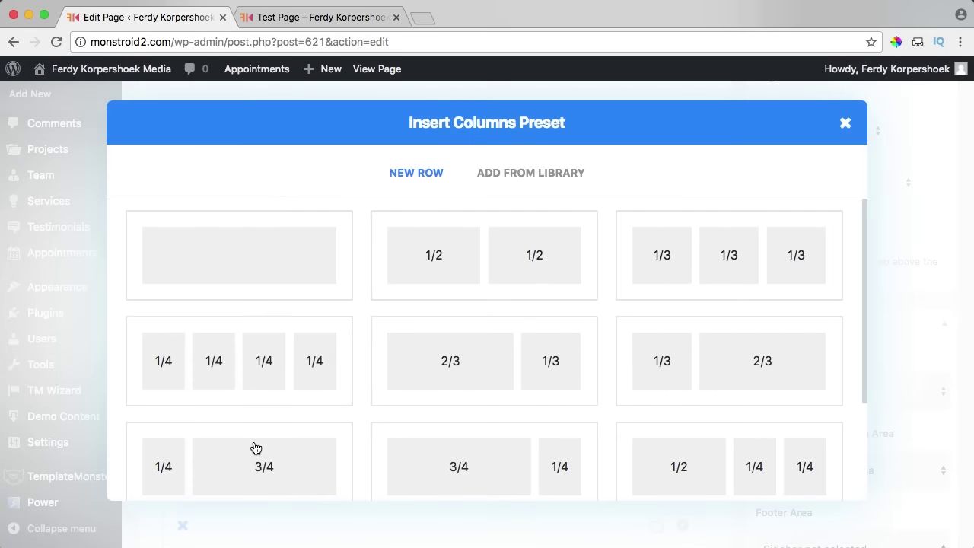
click(498, 261)
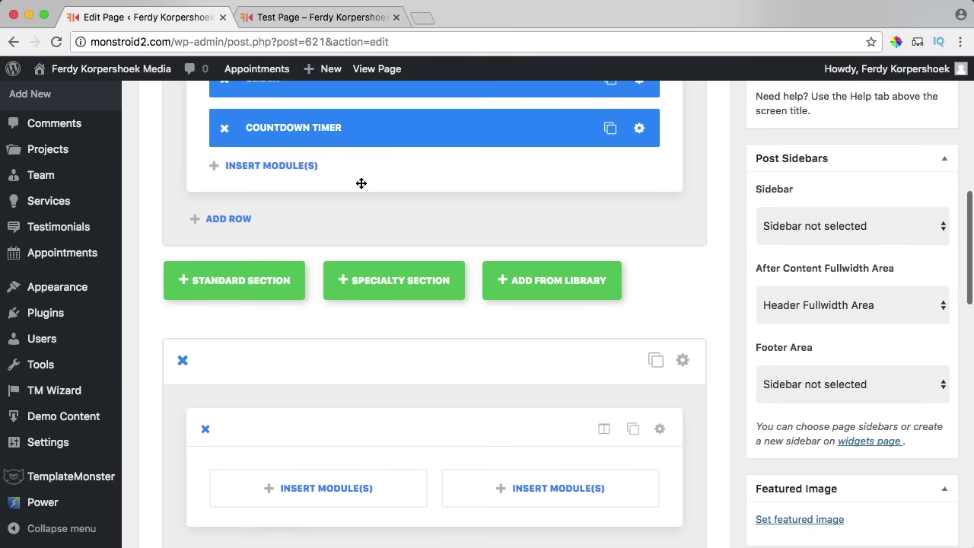
drag(372, 134, 333, 441)
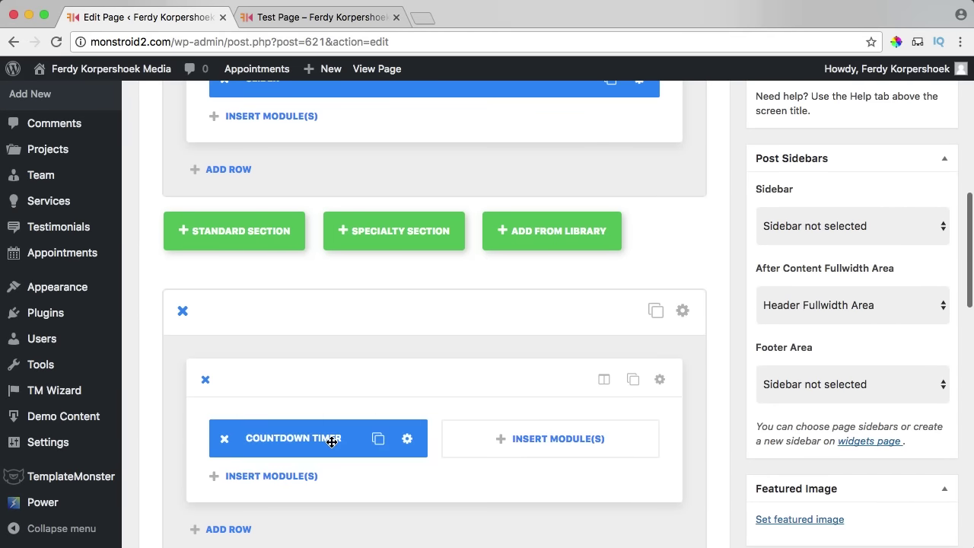
click(541, 439)
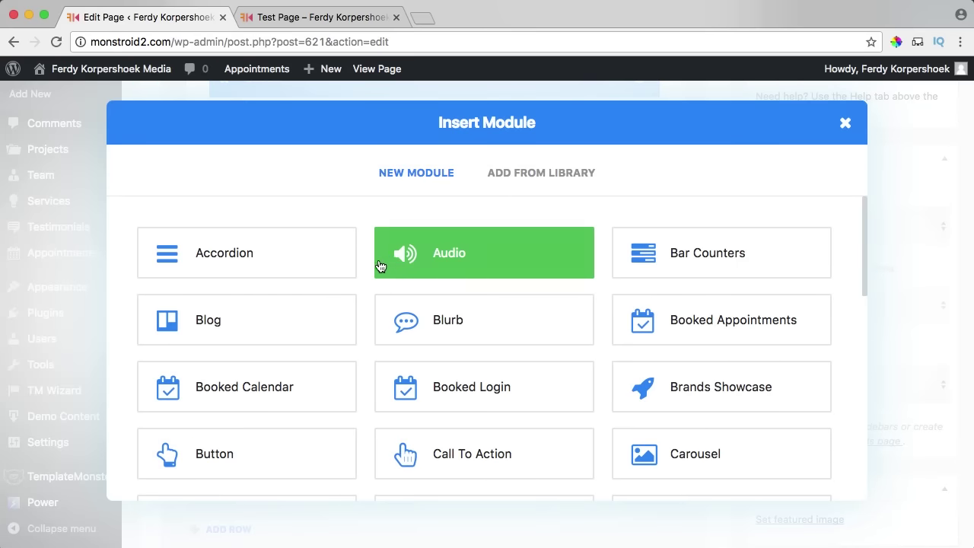
Add a Call To Action titled 'Let Me Now When It Is Live' with button URL # and text 'Click Here'.
scroll(378, 279, down, 5)
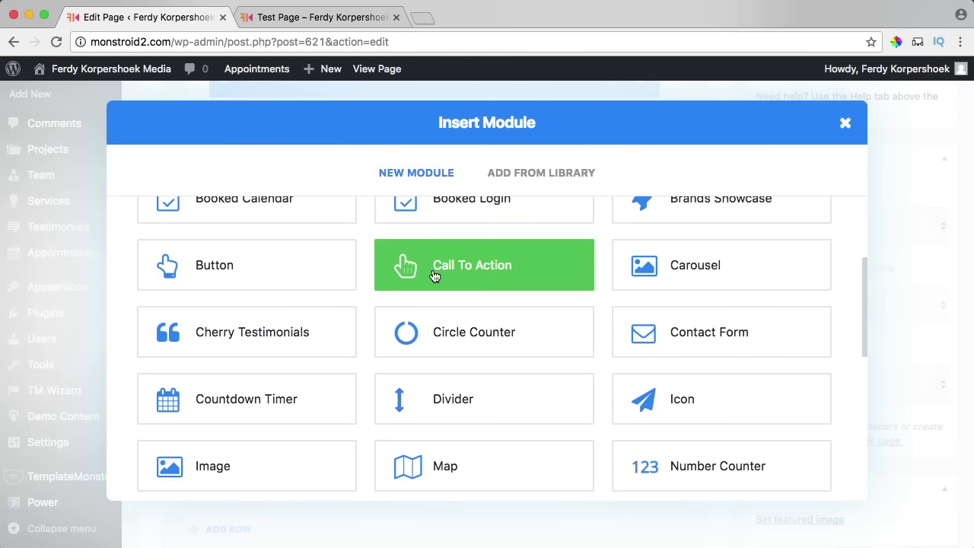
click(426, 277)
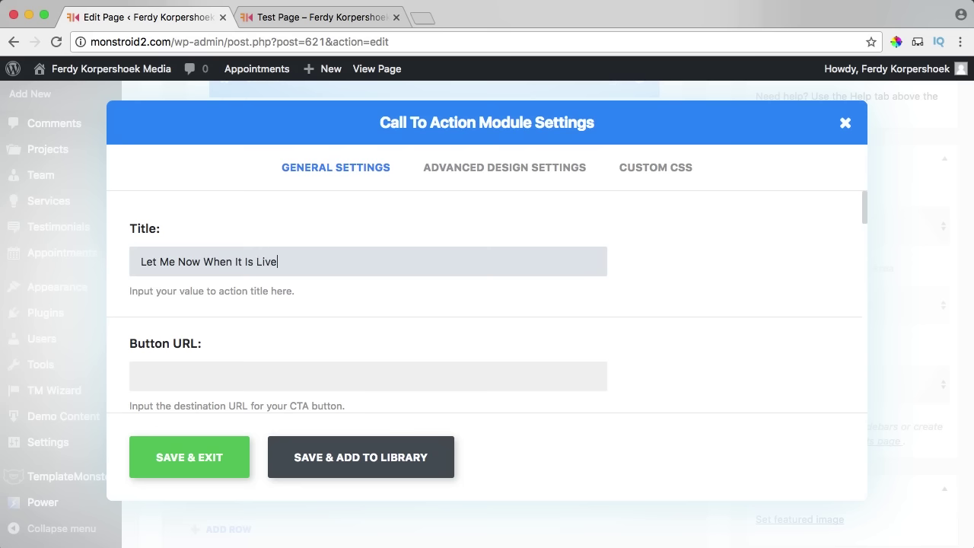
scroll(252, 285, down, 2)
click(202, 341)
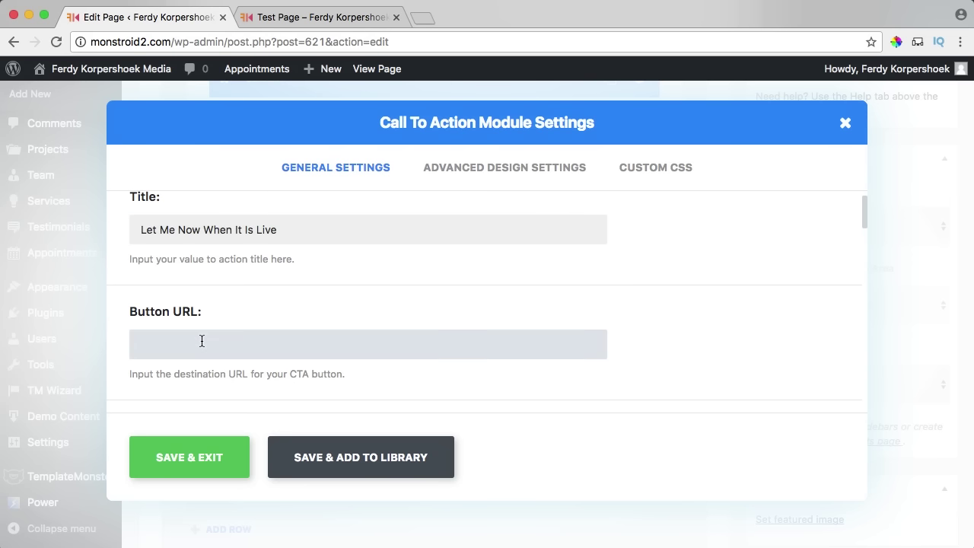
scroll(208, 339, down, 5)
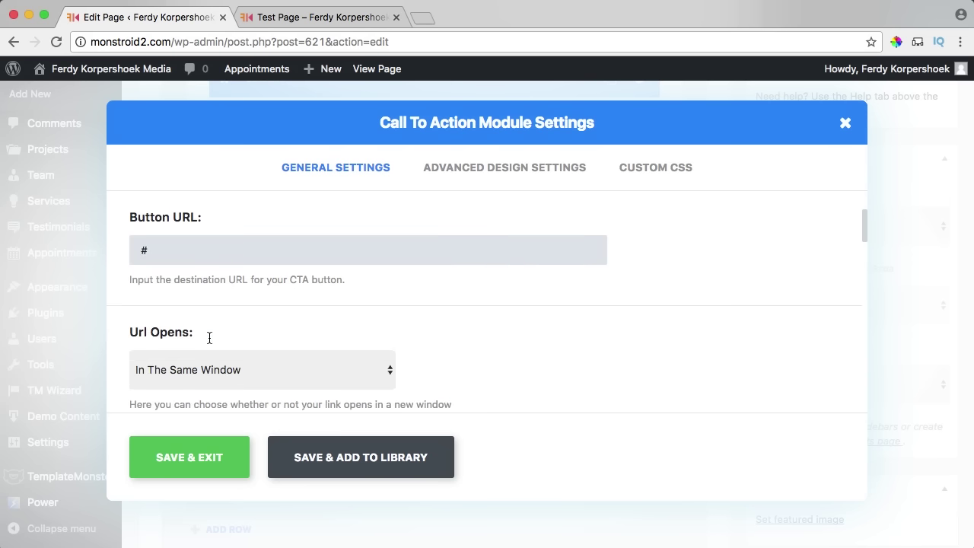
scroll(209, 335, down, 3)
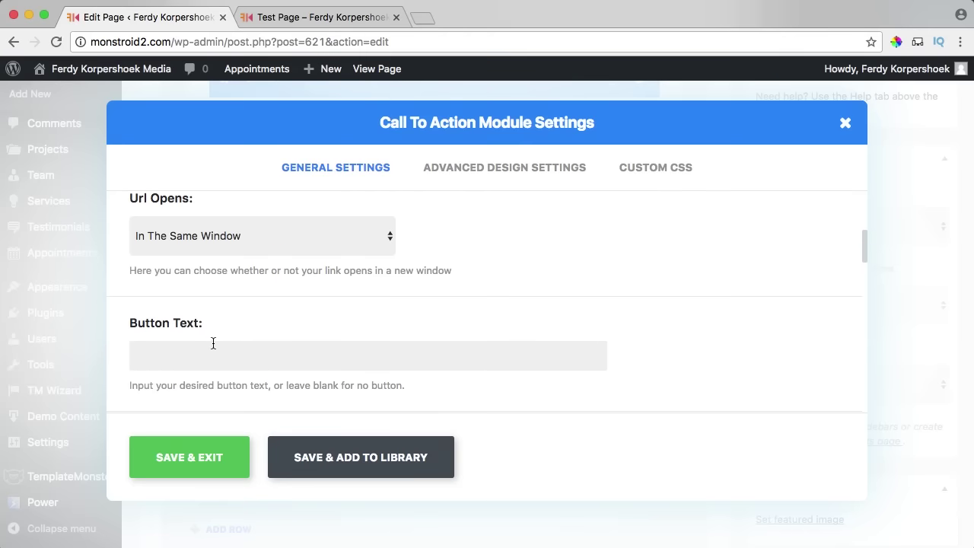
click(207, 347)
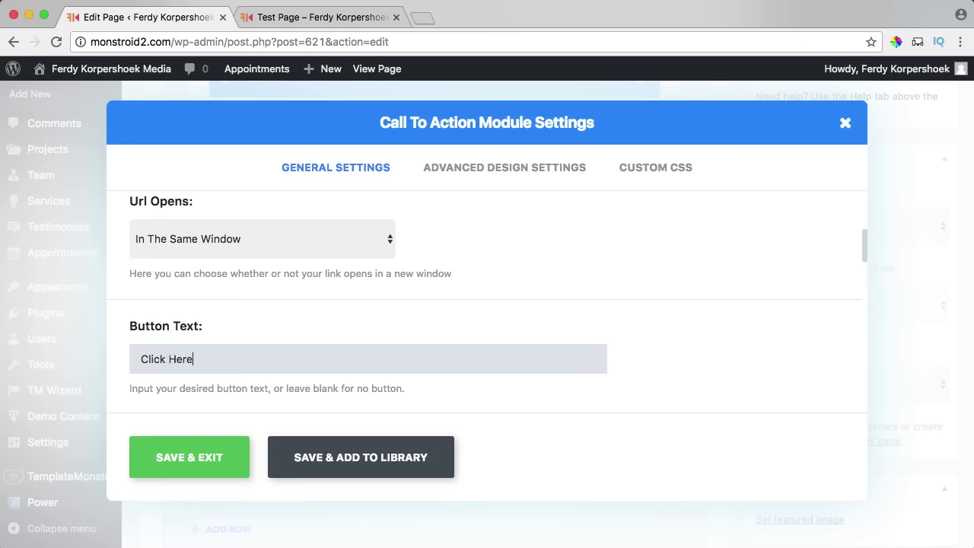
click(202, 458)
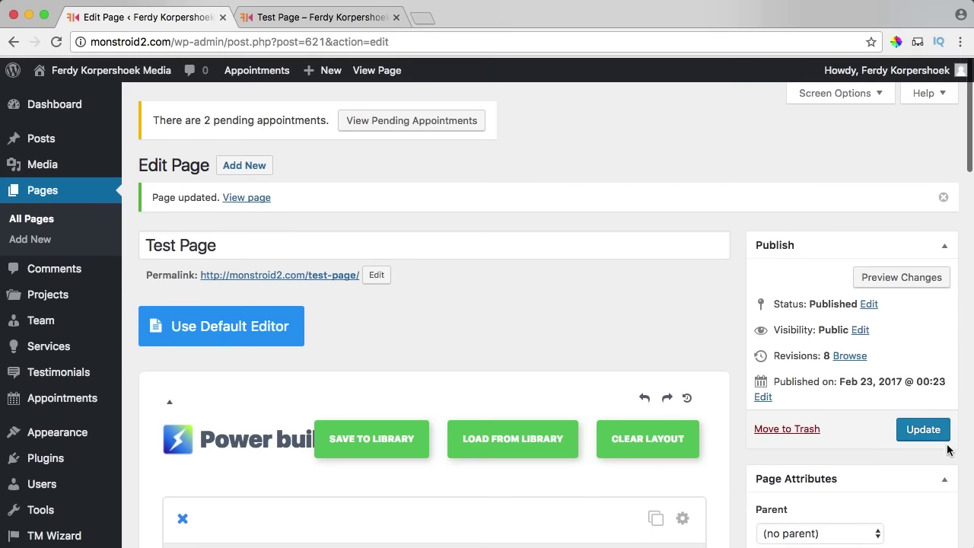
Update the page, check the orange countdown and call-to-action boxes live, then return to the editor.
click(942, 427)
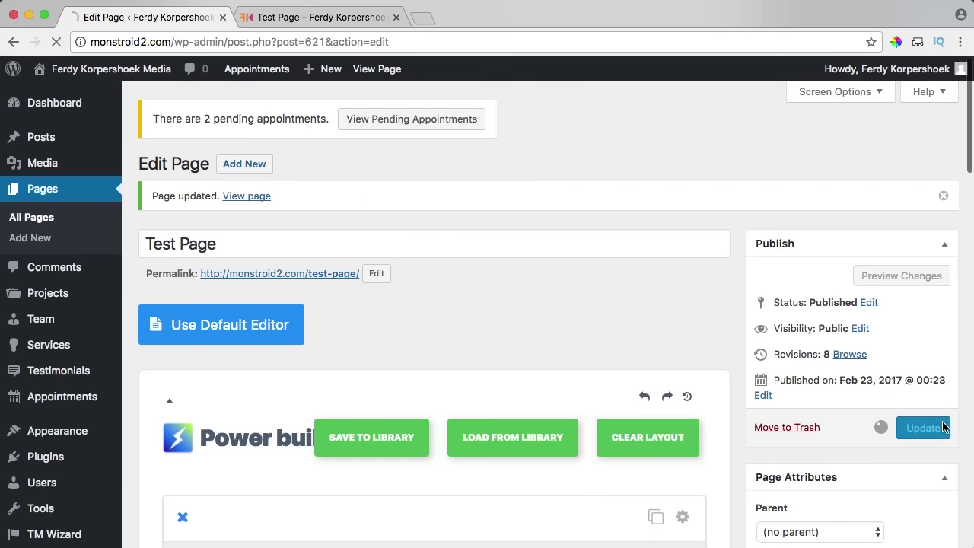
click(252, 17)
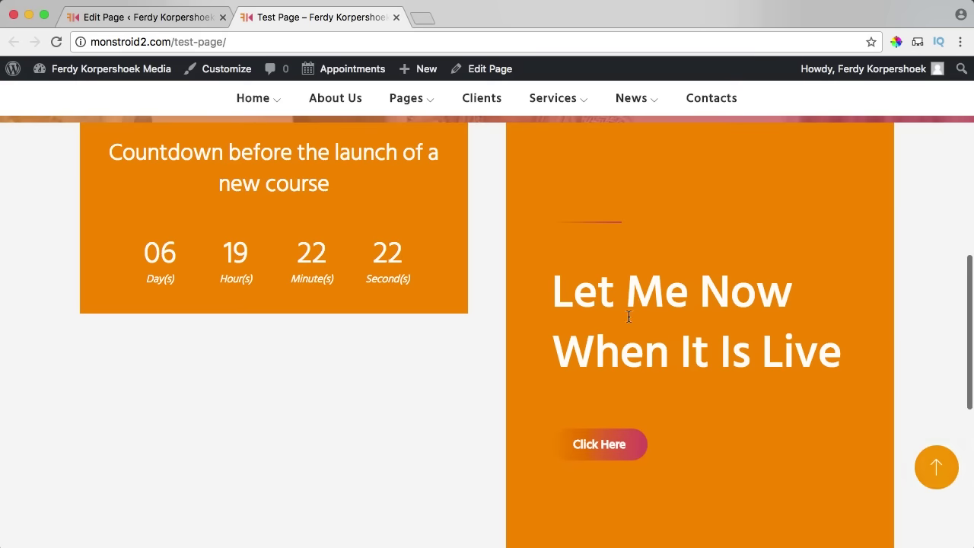
scroll(738, 349, down, 3)
scroll(670, 343, up, 5)
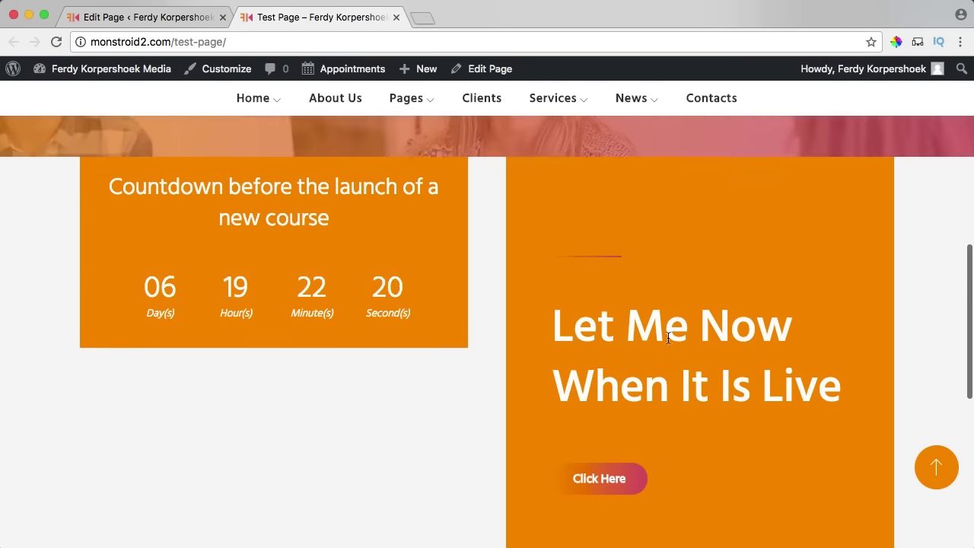
click(179, 20)
scroll(354, 266, down, 5)
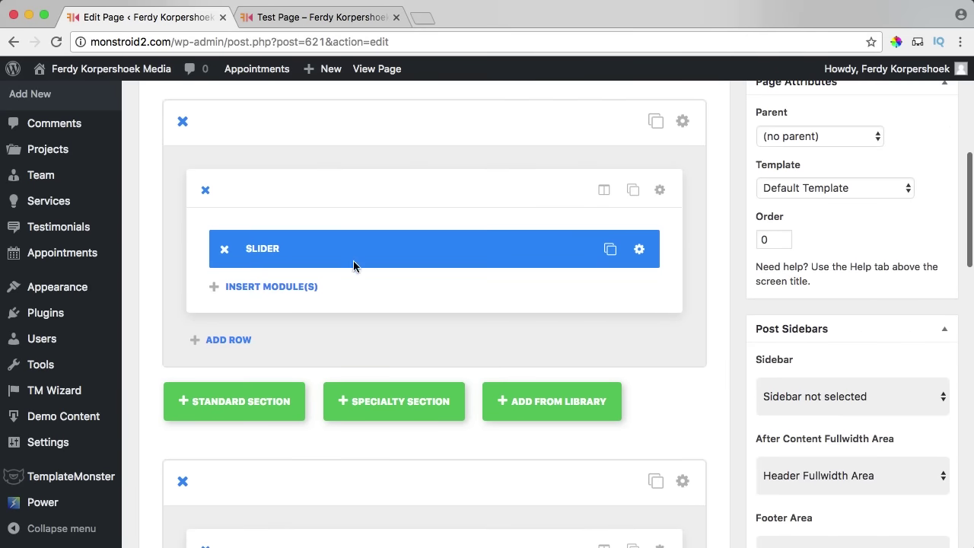
scroll(261, 248, down, 3)
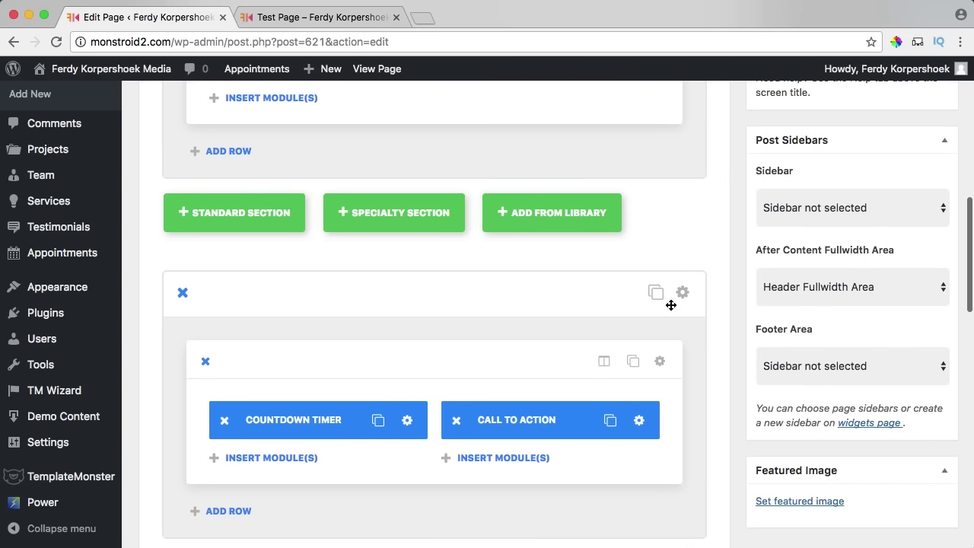
Give the countdown section a custom top padding of 40px and save it.
click(682, 293)
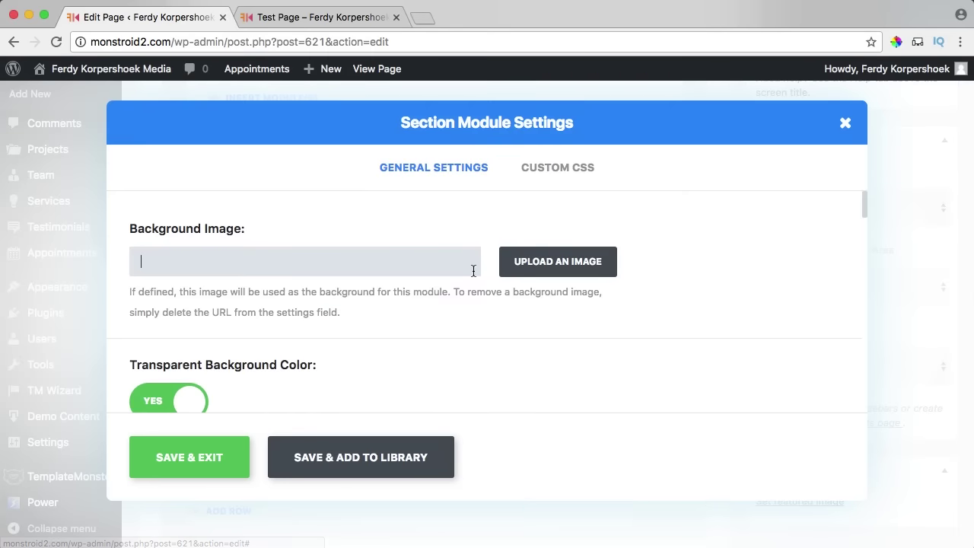
scroll(458, 322, down, 3)
scroll(457, 317, down, 6)
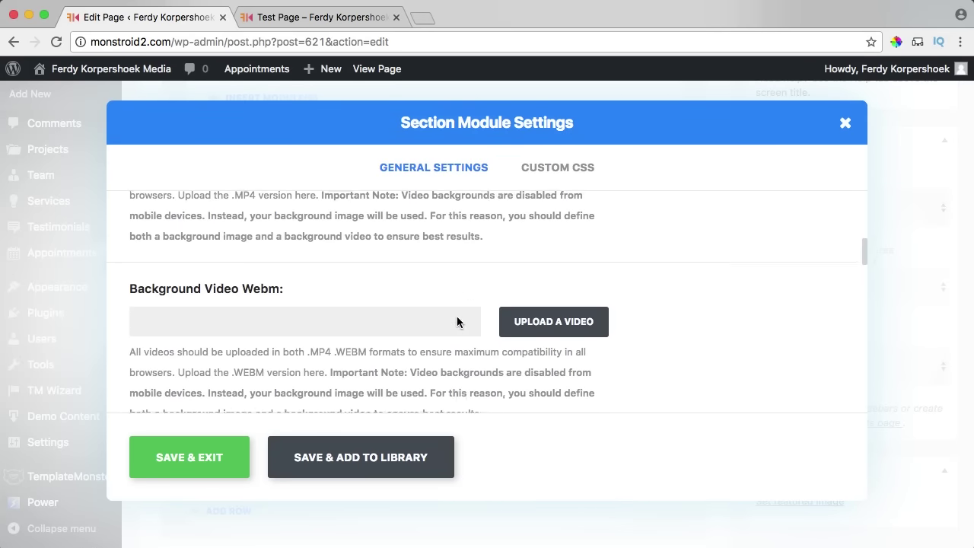
scroll(457, 321, down, 6)
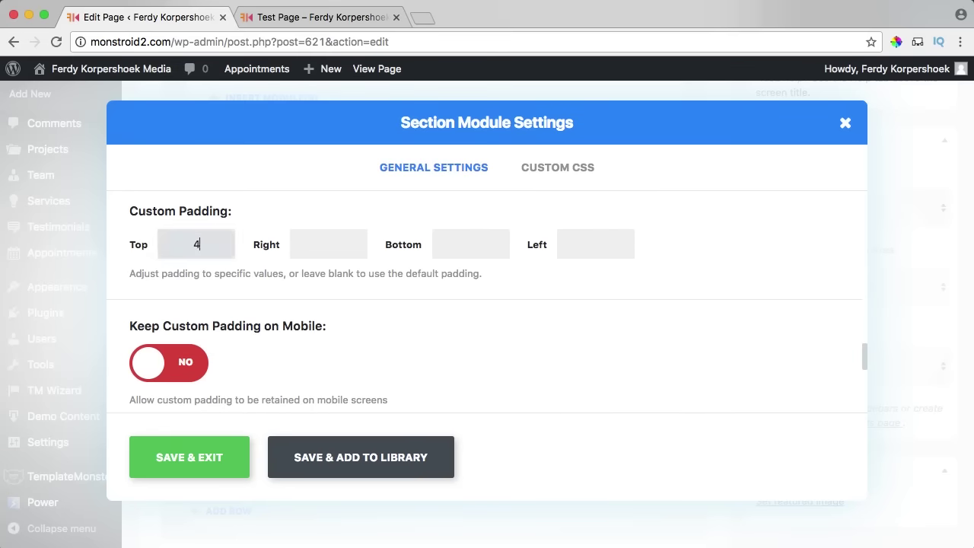
click(187, 449)
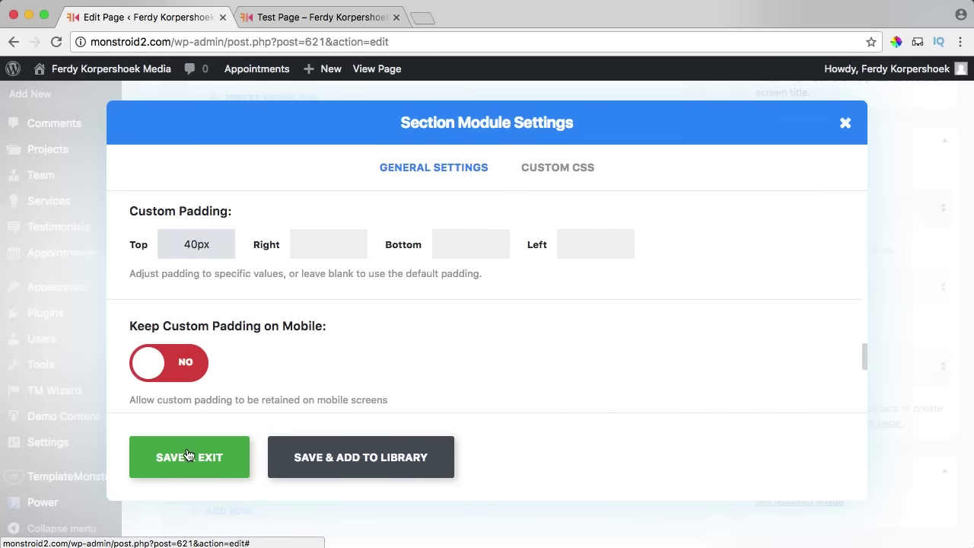
Reload the live Test Page to check the new padding gap, then return to the editor.
key(ctrl+Tab)
key(super+r)
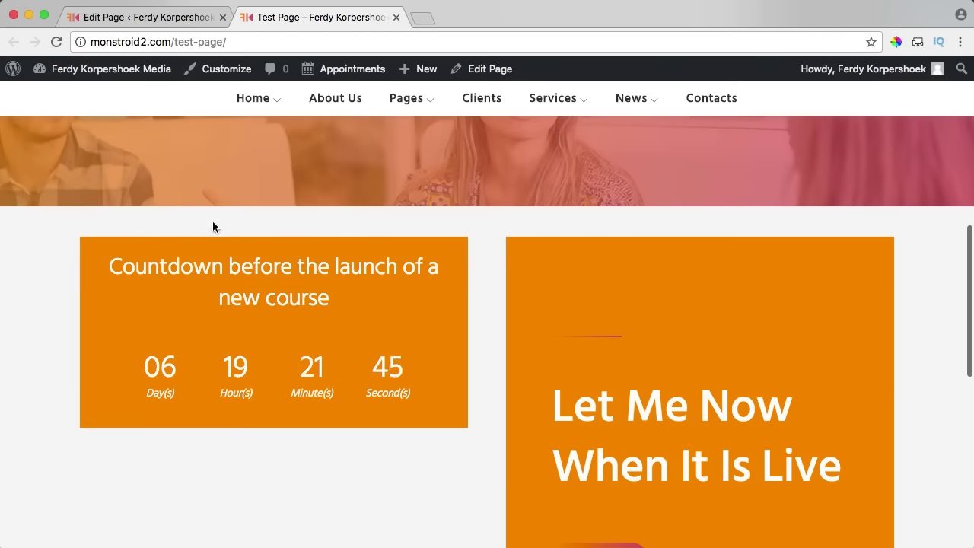
scroll(489, 273, up, 4)
scroll(488, 273, down, 4)
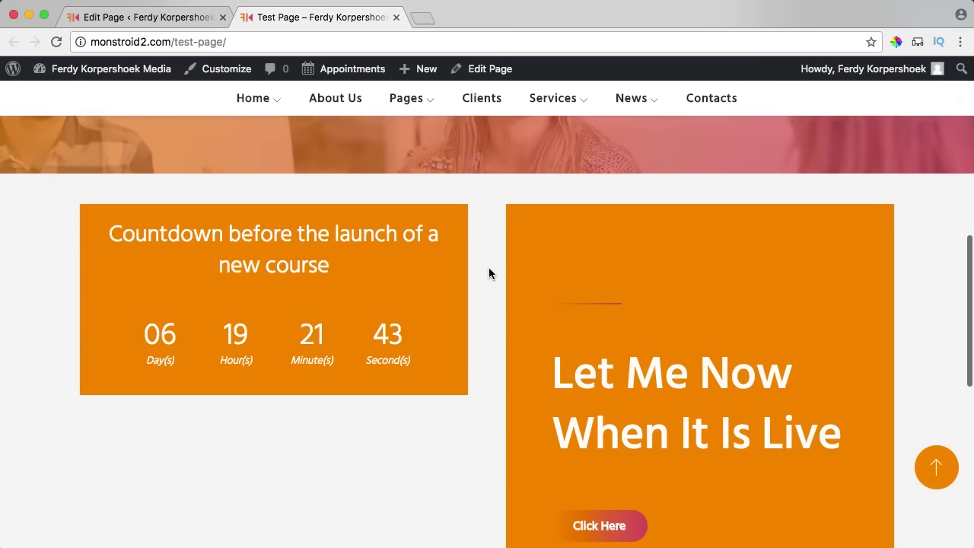
scroll(484, 259, down, 3)
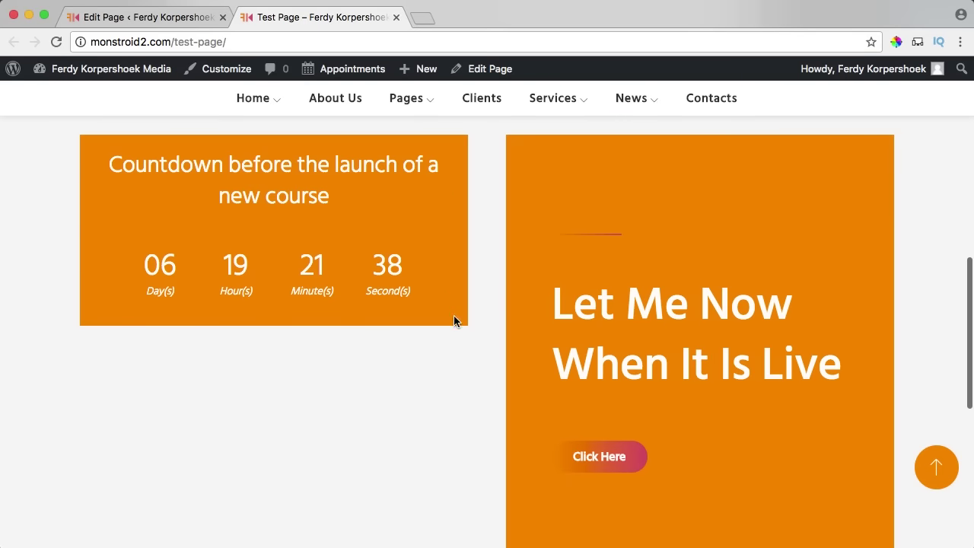
scroll(454, 319, down, 4)
scroll(461, 400, up, 4)
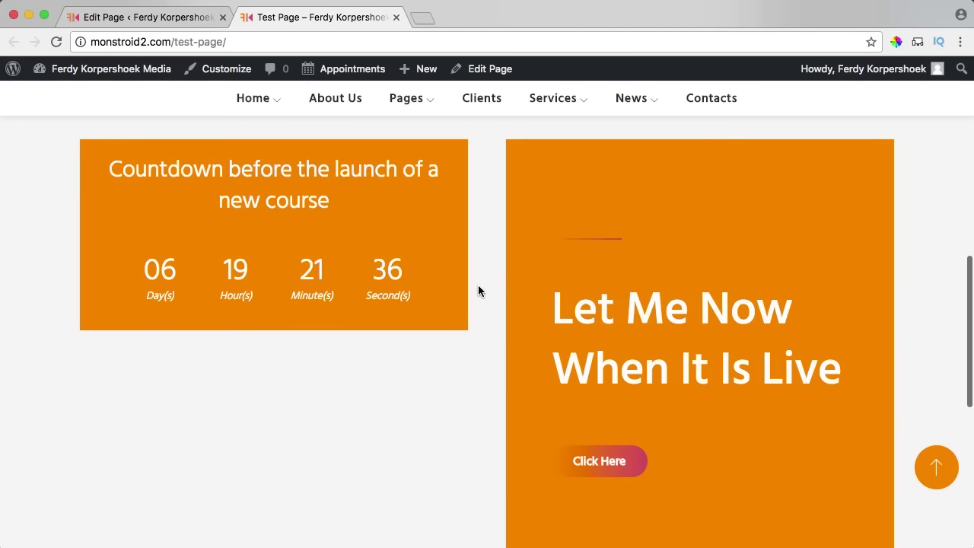
click(185, 18)
Turn on Equalize Column Heights for the countdown row and save the row settings.
scroll(337, 315, down, 5)
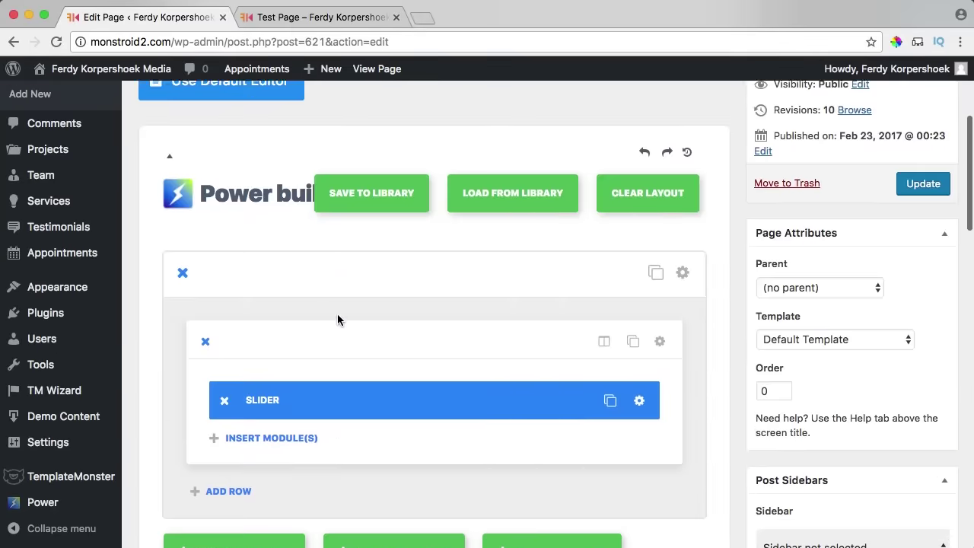
scroll(337, 320, down, 8)
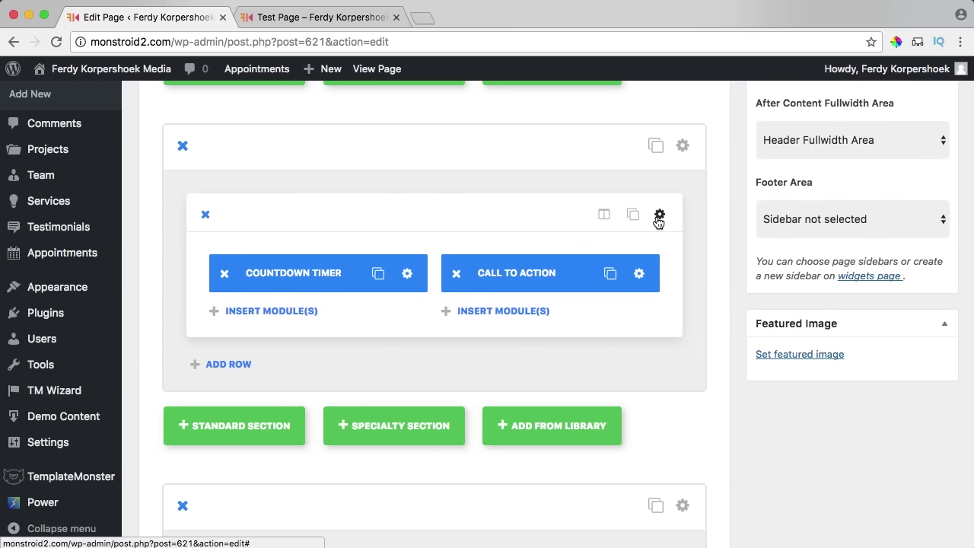
click(659, 216)
click(482, 169)
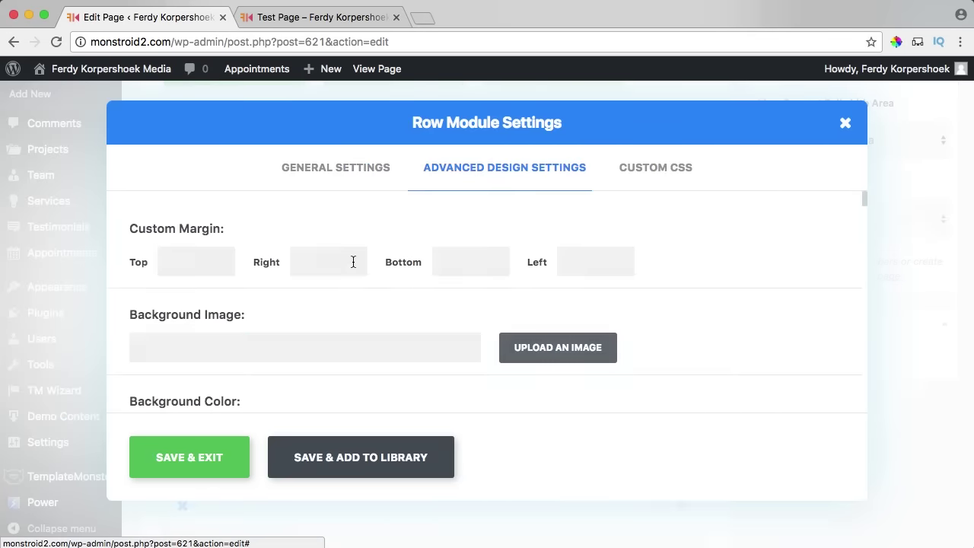
scroll(306, 277, down, 15)
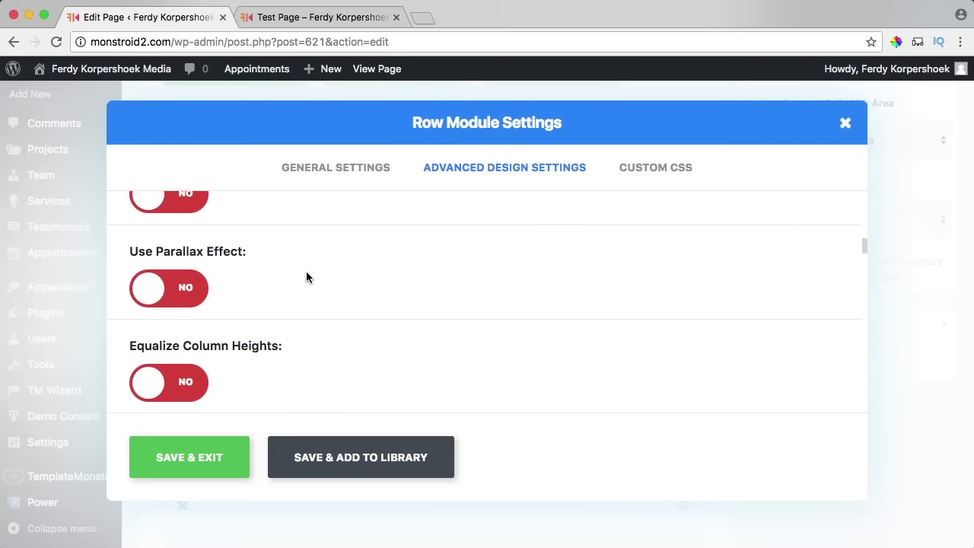
scroll(306, 276, down, 2)
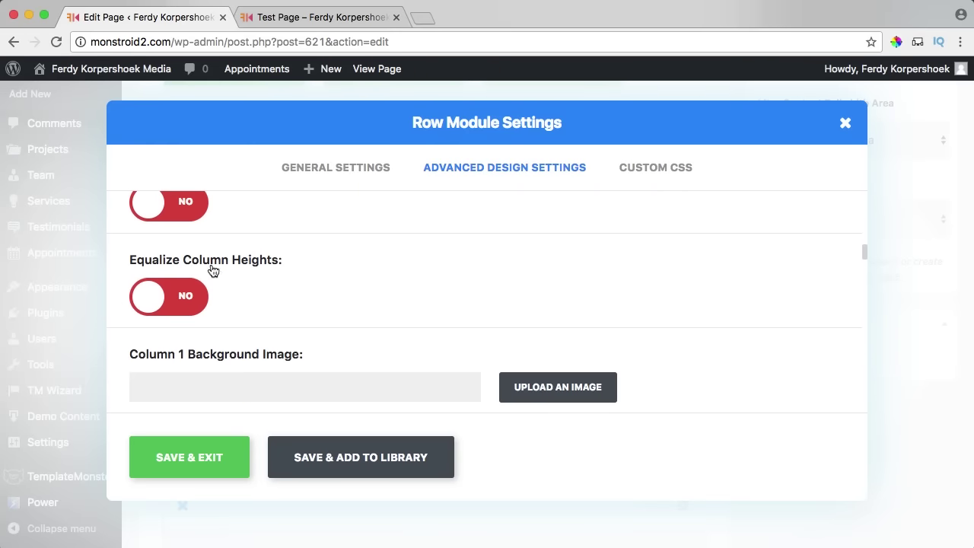
click(163, 298)
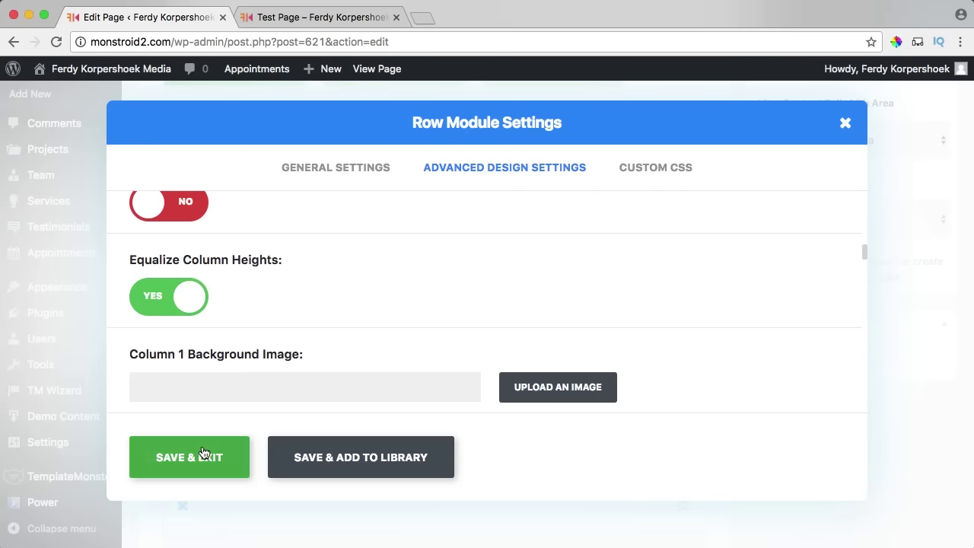
click(196, 455)
Update the page and reload the live Test Page to check the countdown row.
scroll(578, 320, up, 10)
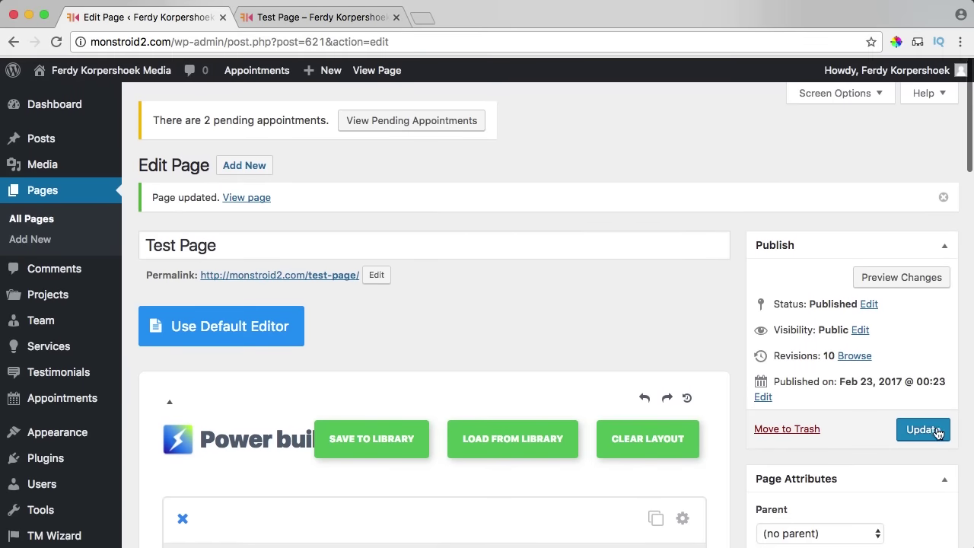
click(921, 433)
click(320, 17)
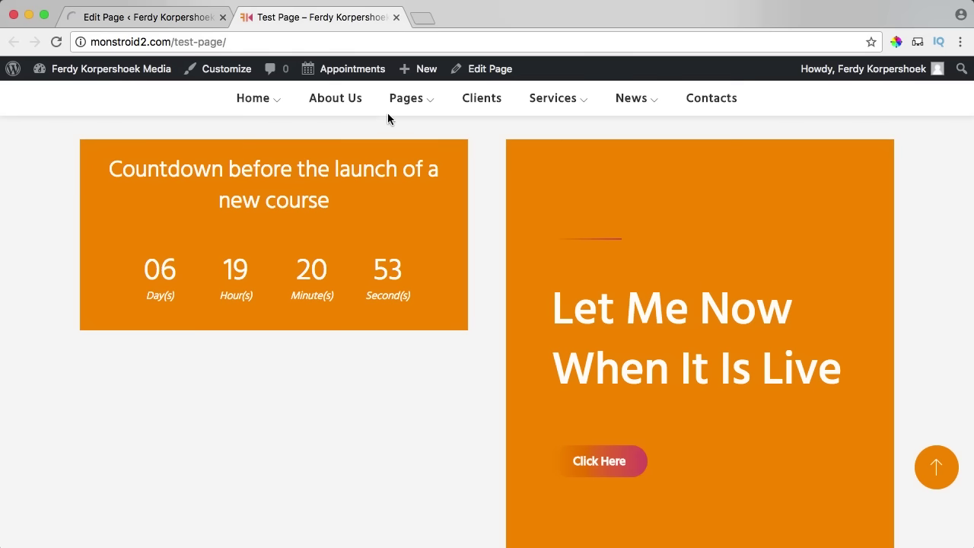
key(super+r)
scroll(488, 212, down, 3)
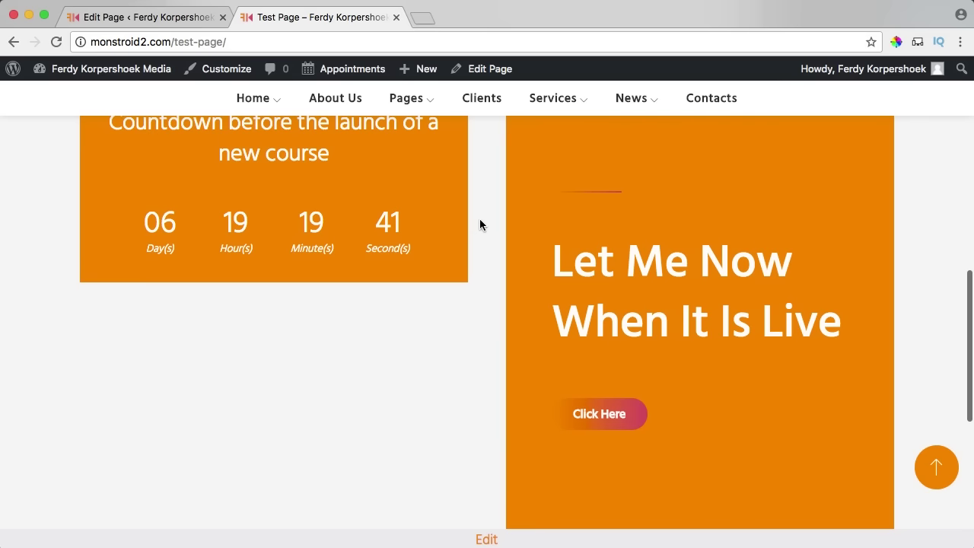
scroll(479, 225, up, 1)
Give column 1 of the countdown row an orange (#ff8a00) background in Advanced Design Settings.
click(134, 25)
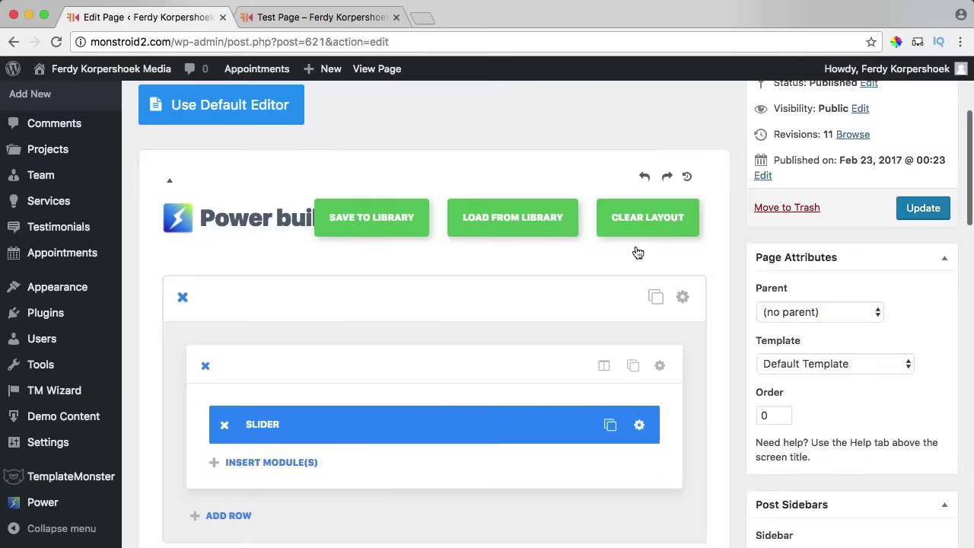
scroll(637, 251, down, 5)
scroll(637, 251, up, 6)
scroll(638, 252, down, 10)
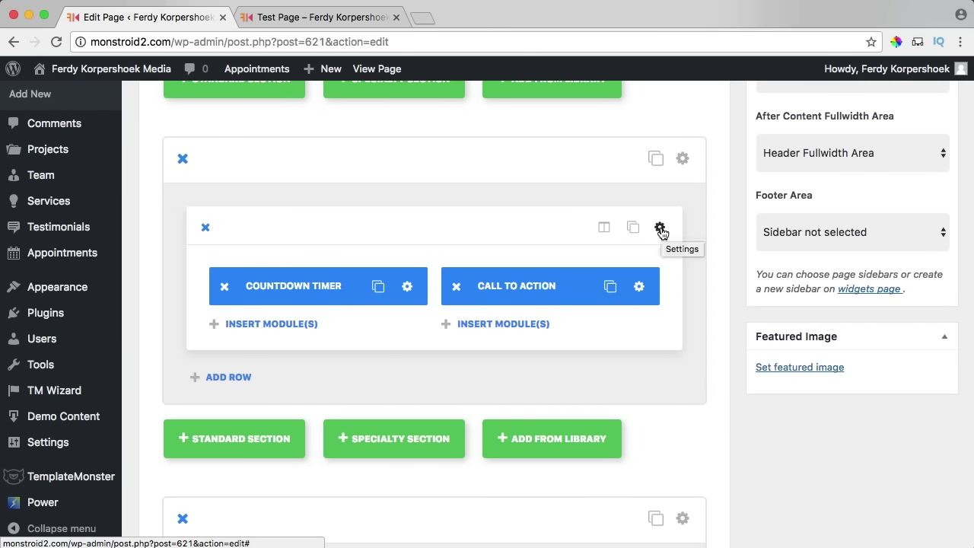
click(660, 230)
click(498, 169)
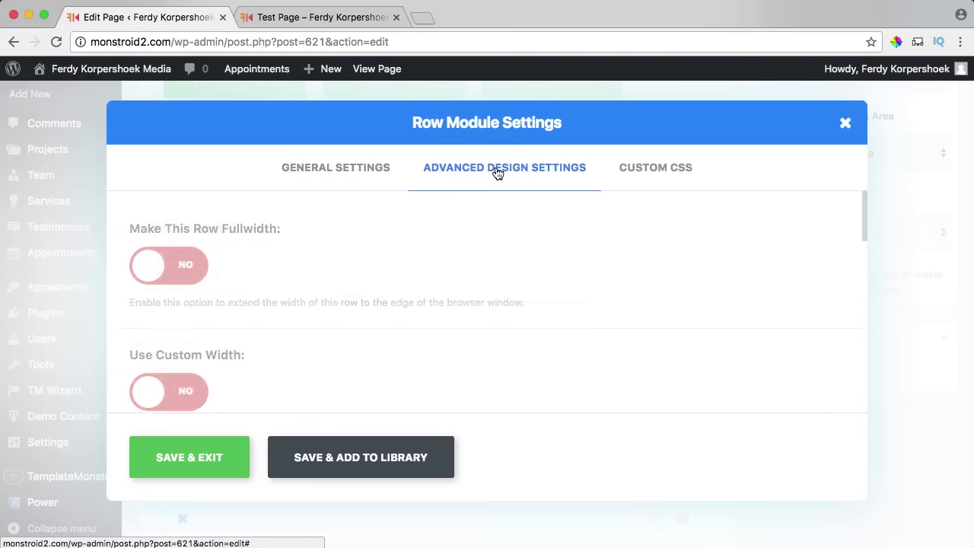
scroll(229, 262, down, 10)
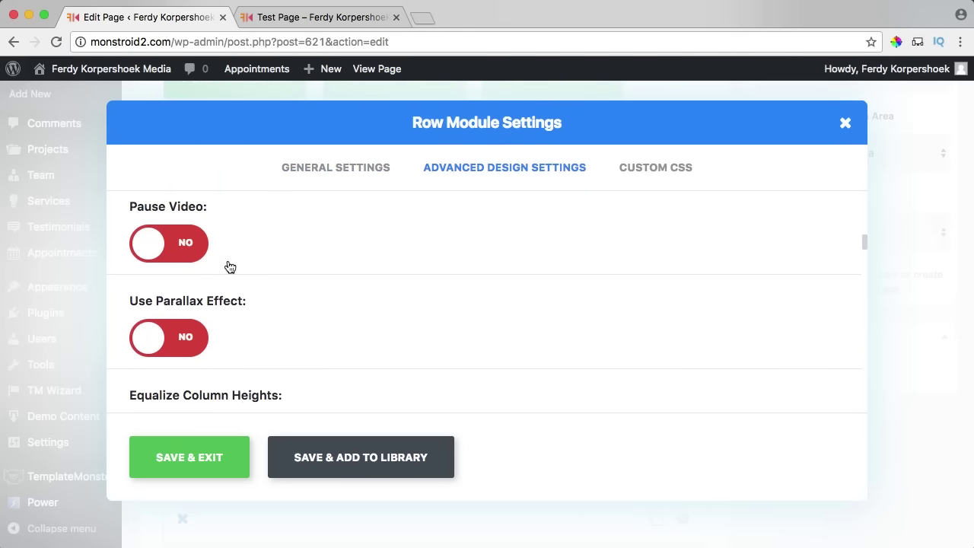
scroll(221, 266, down, 4)
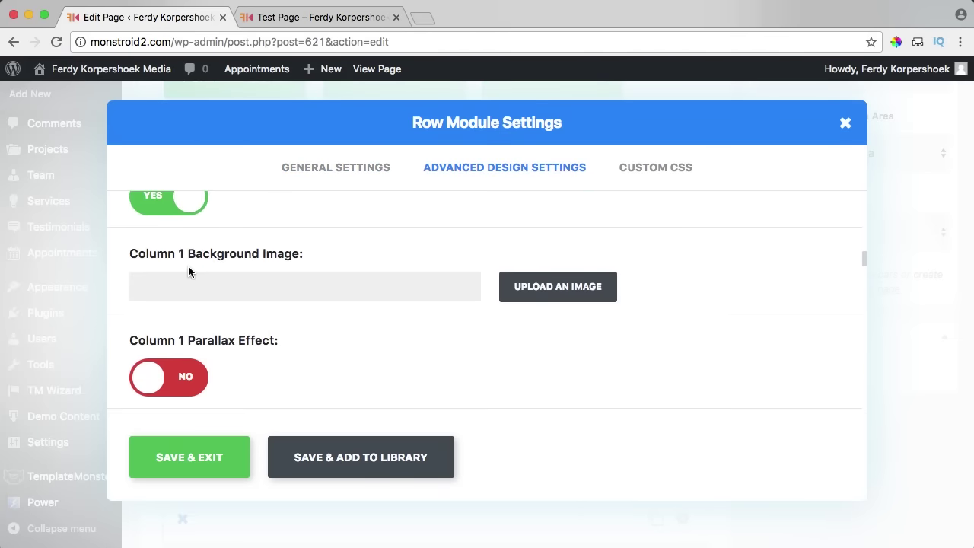
scroll(176, 273, down, 2)
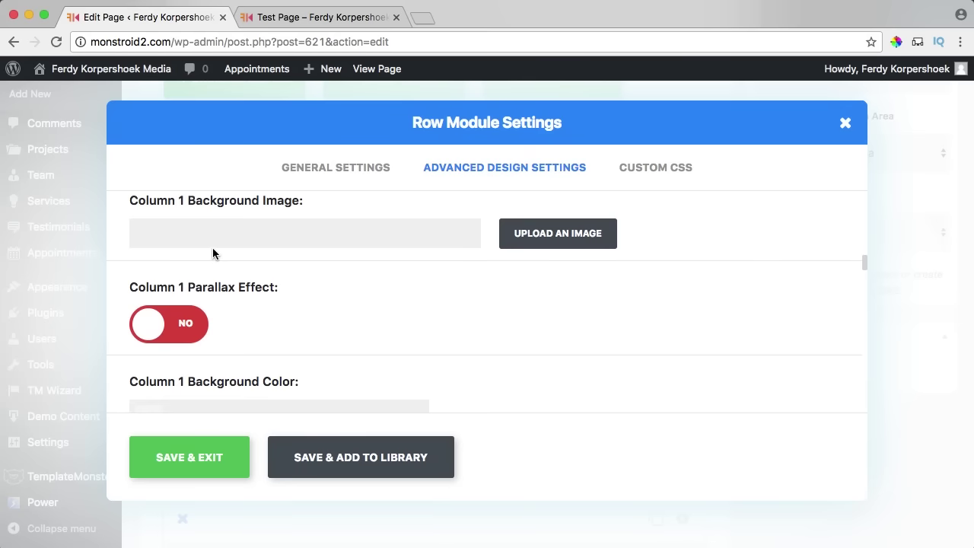
scroll(213, 253, down, 5)
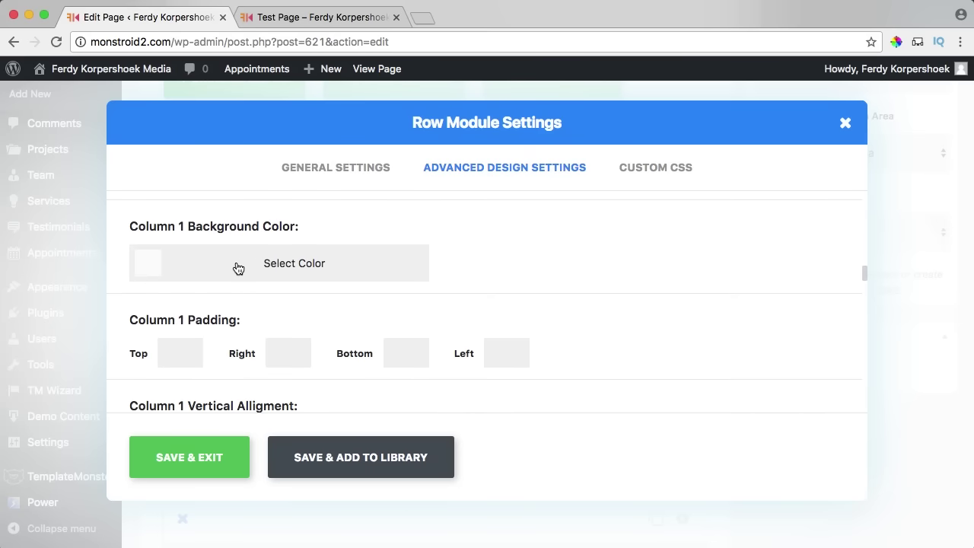
click(156, 266)
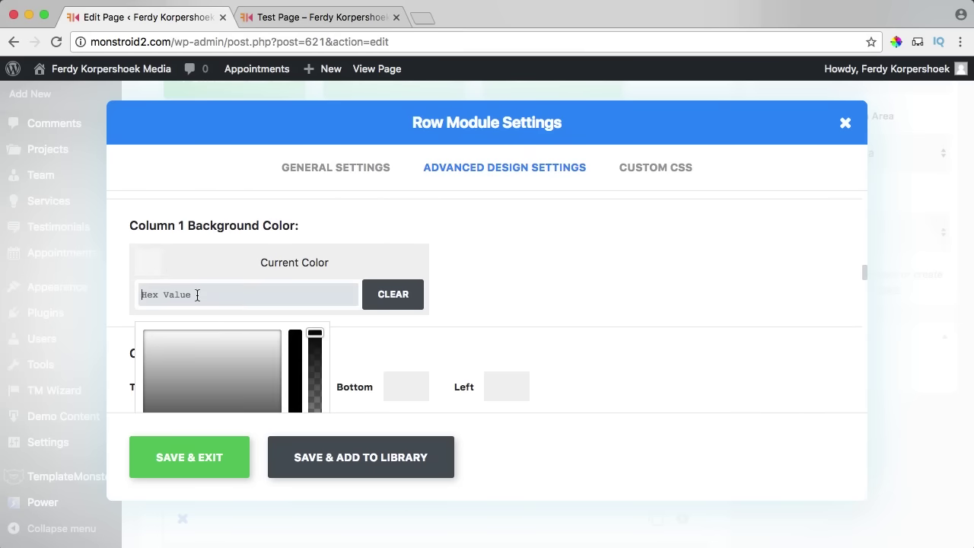
click(152, 264)
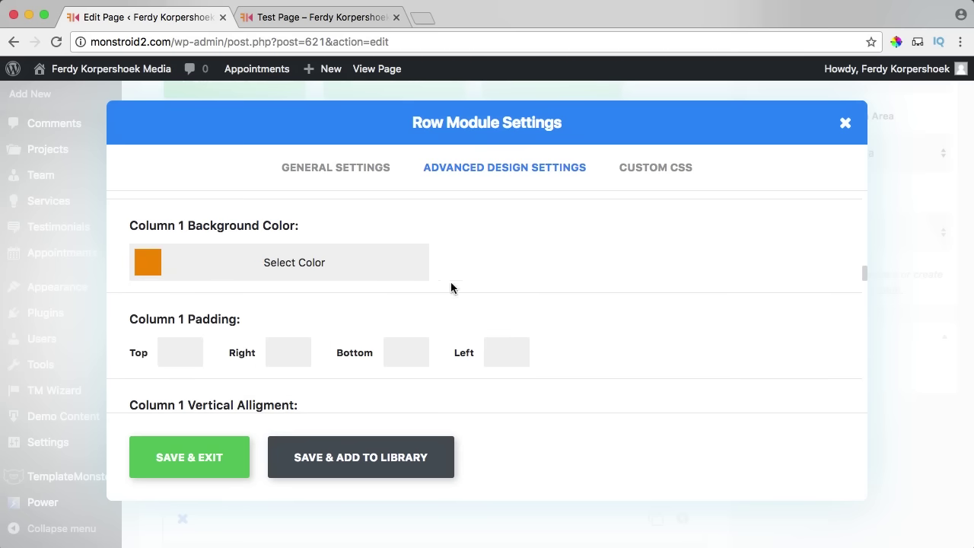
Set column 1's vertical alignment to Bottom, keeping the laptop layout at Inherit.
scroll(396, 299, down, 5)
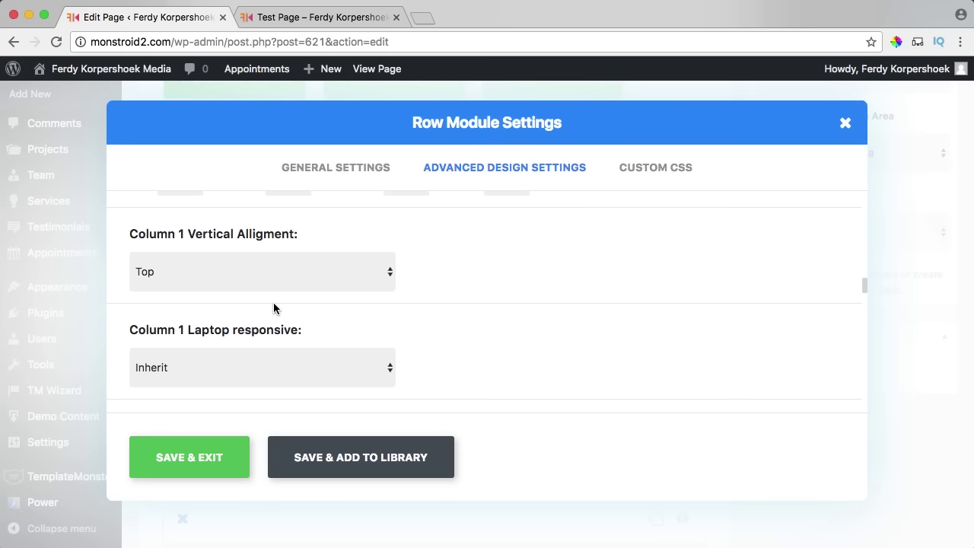
click(220, 274)
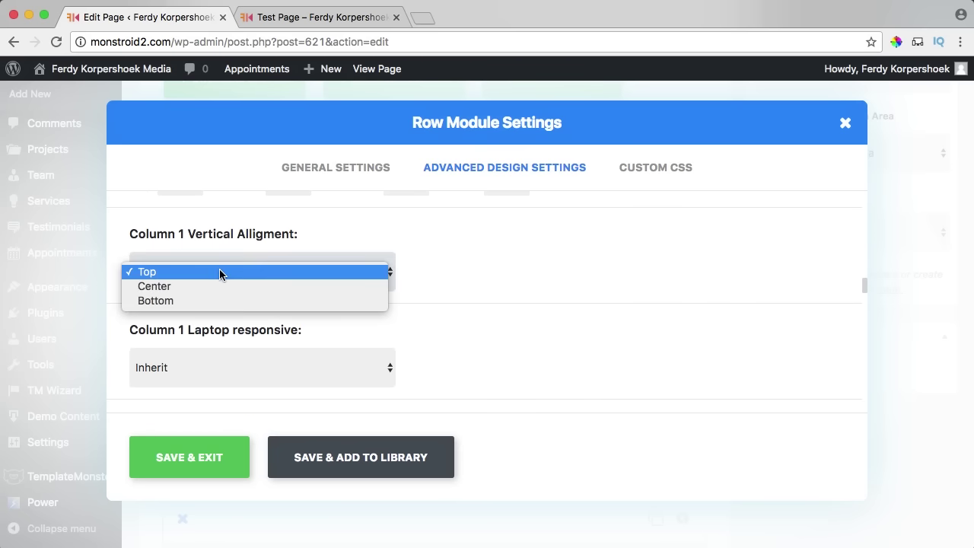
click(196, 299)
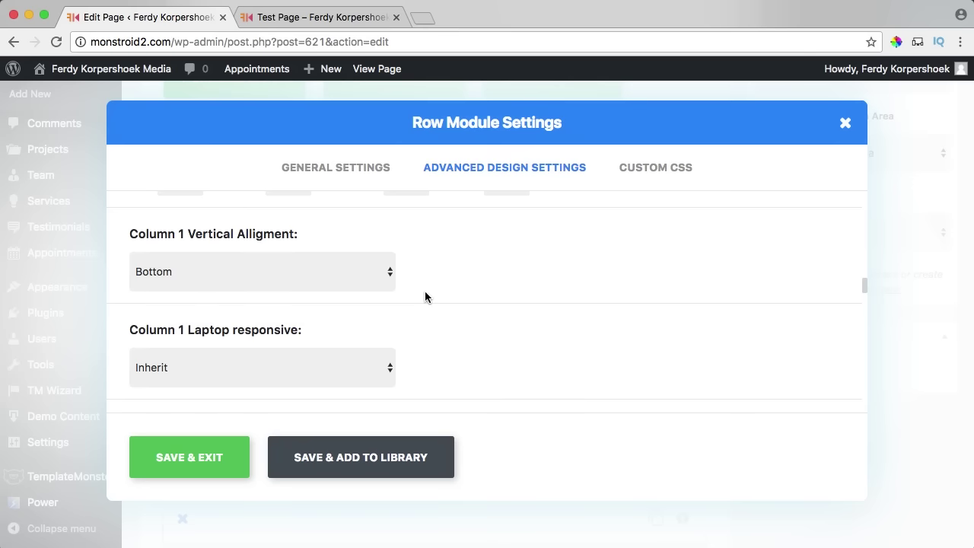
scroll(395, 295, down, 2)
click(282, 287)
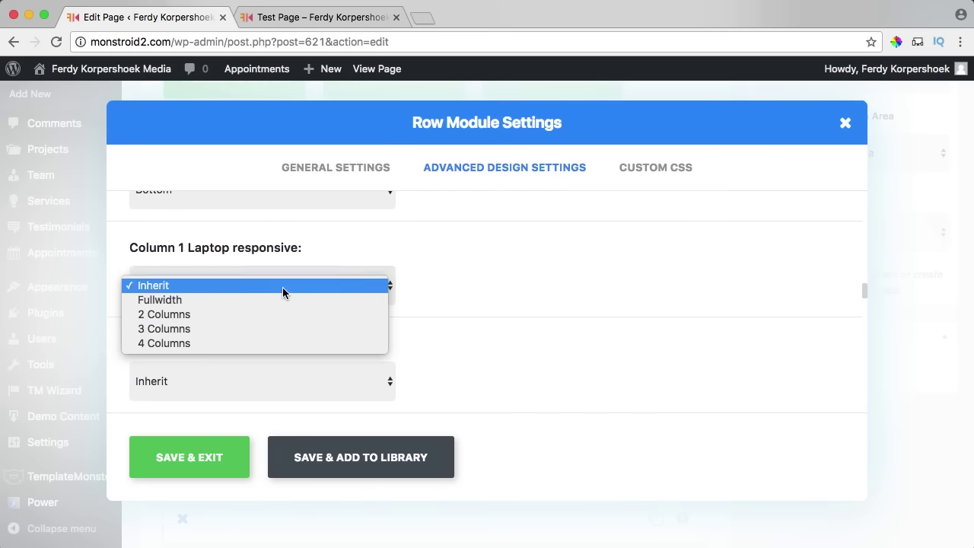
click(474, 283)
Save and exit the row settings and update the Test Page.
click(202, 459)
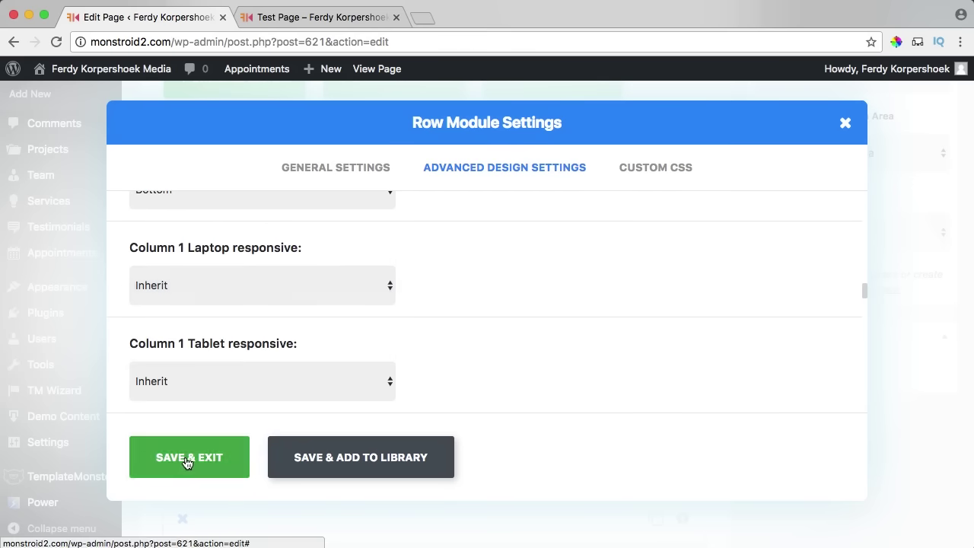
scroll(529, 385, up, 10)
click(908, 395)
click(906, 430)
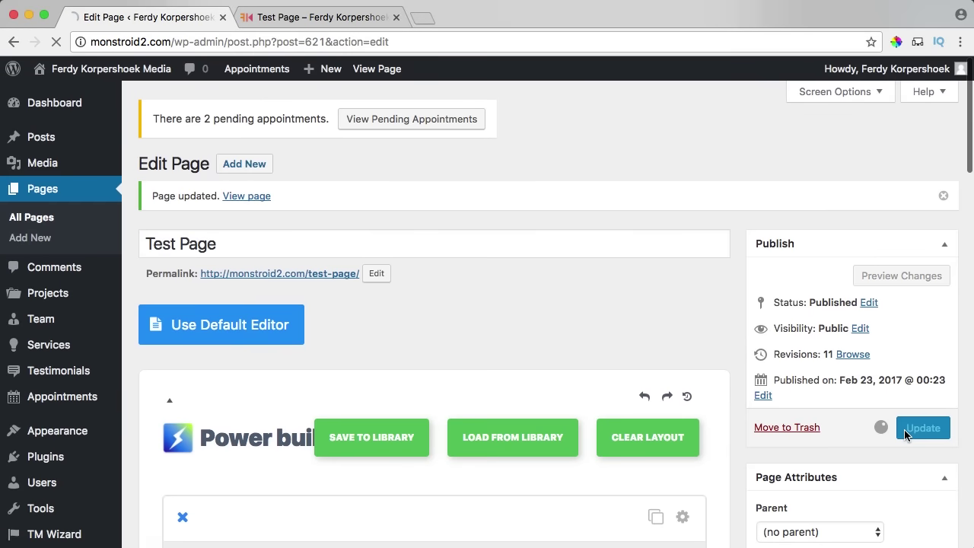
Check on the live Test Page that the orange countdown box matches the Call To Action height, then return to the Countdown Timer row in the editor.
click(302, 17)
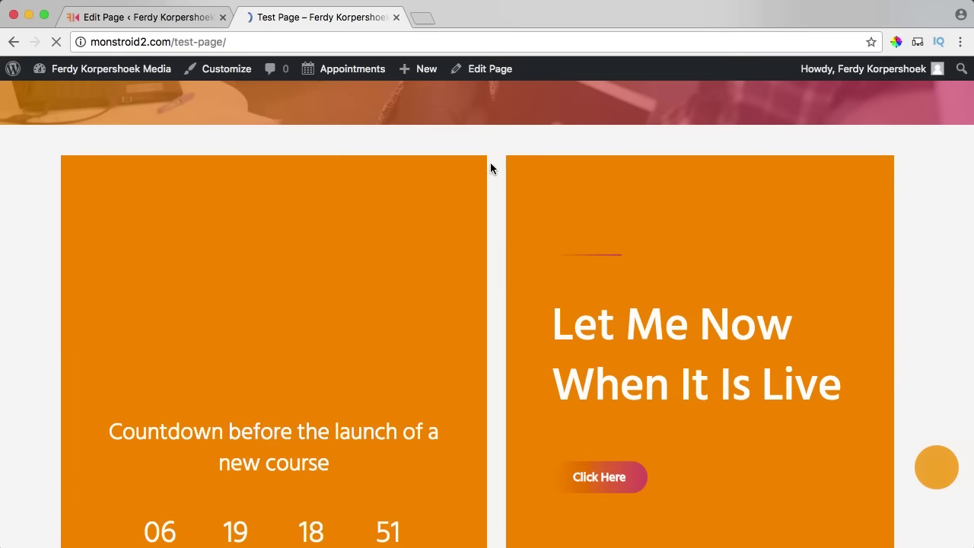
scroll(508, 338, down, 5)
scroll(506, 336, up, 7)
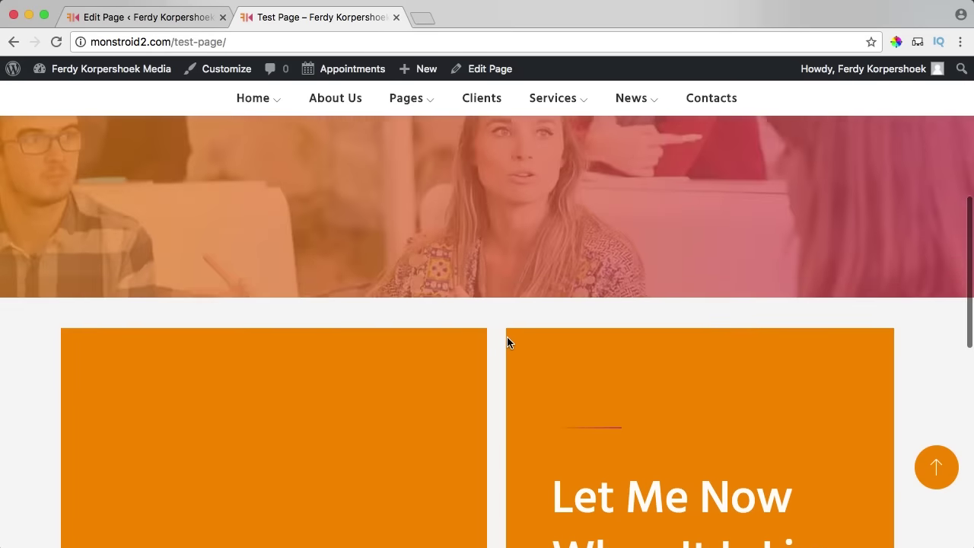
scroll(506, 337, down, 3)
scroll(507, 337, up, 2)
scroll(506, 337, down, 4)
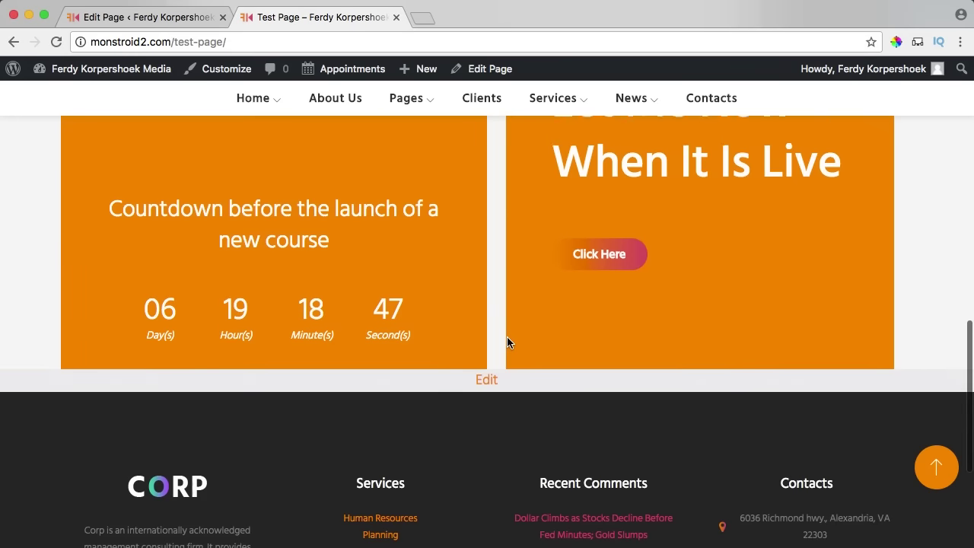
click(144, 16)
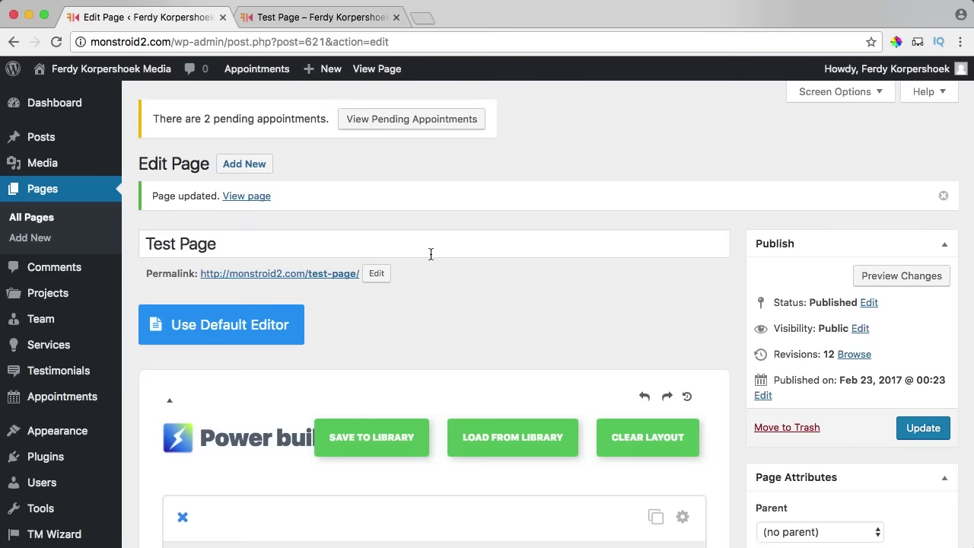
scroll(431, 253, down, 3)
scroll(431, 253, down, 8)
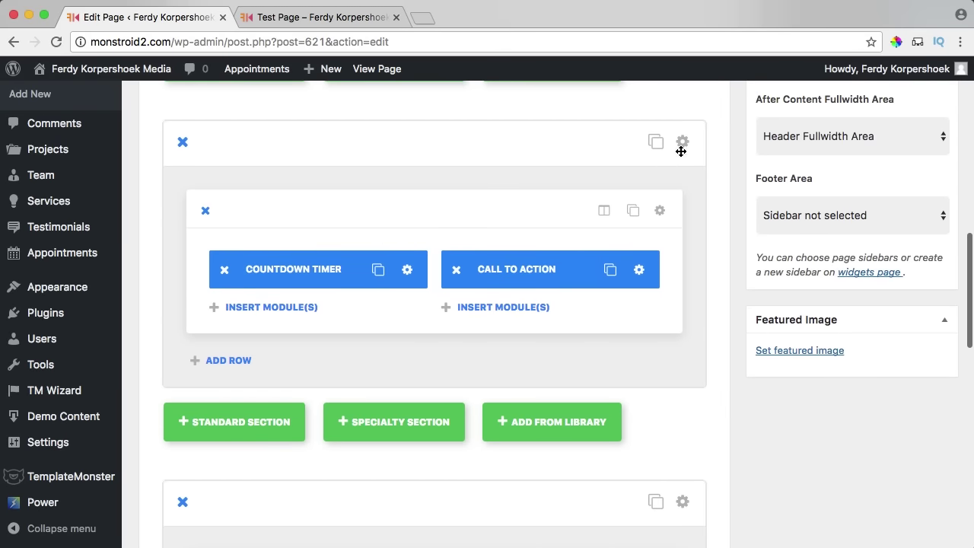
Upload Montreal night Timelapse.mp4 from Desktop/04. New Page as the countdown section's MP4 video.
click(683, 143)
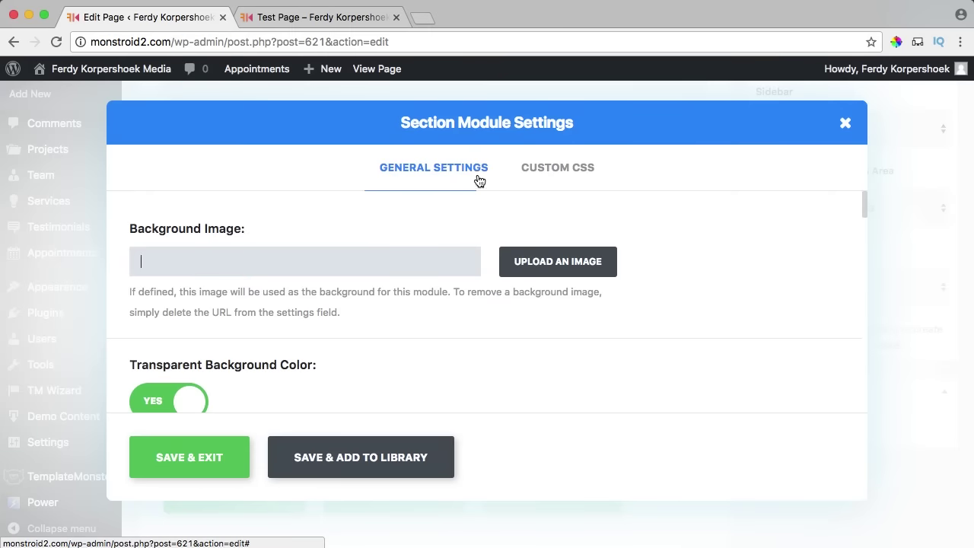
scroll(373, 256, down, 5)
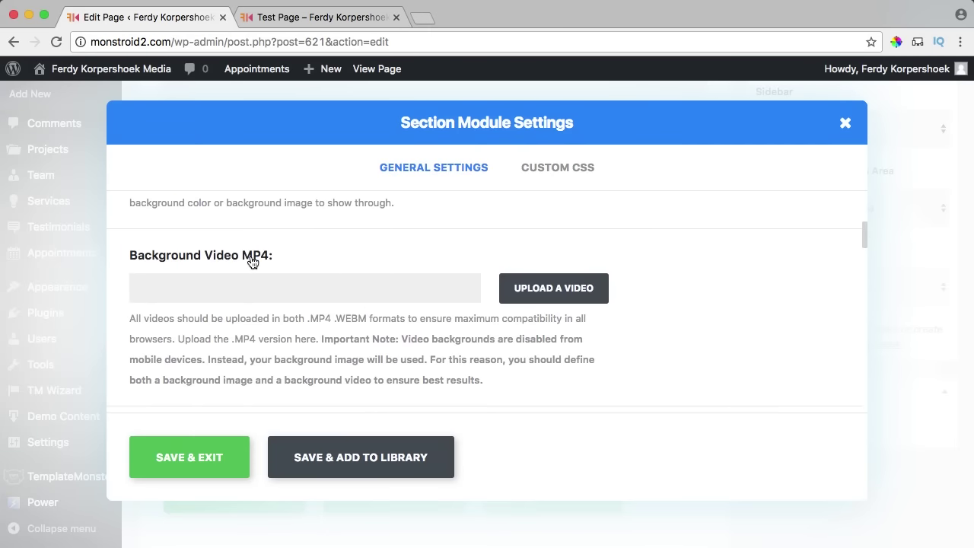
scroll(251, 270, up, 1)
click(542, 307)
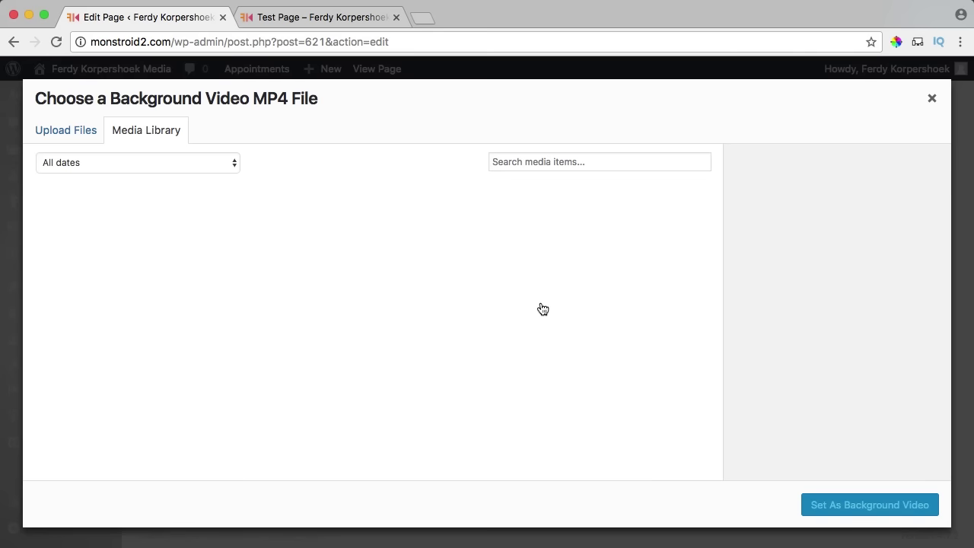
click(74, 135)
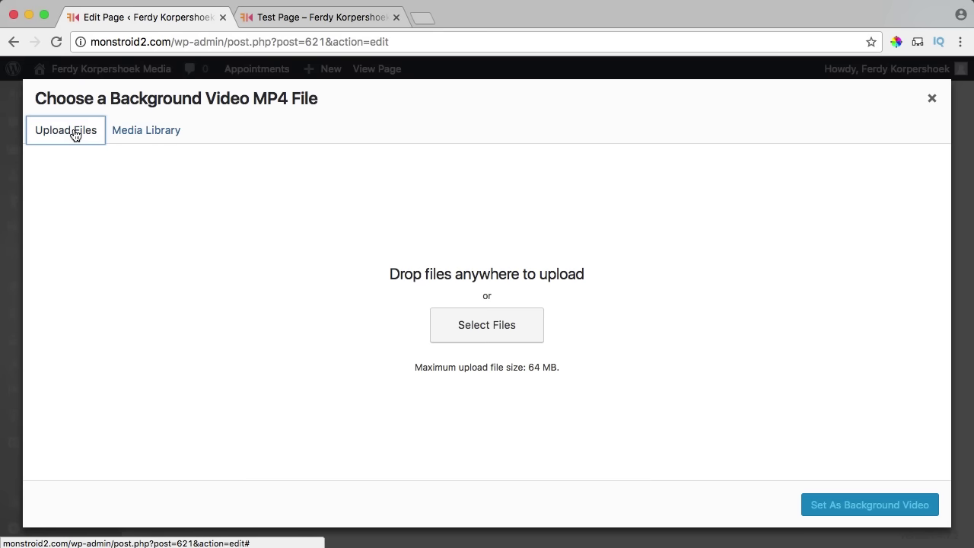
click(488, 328)
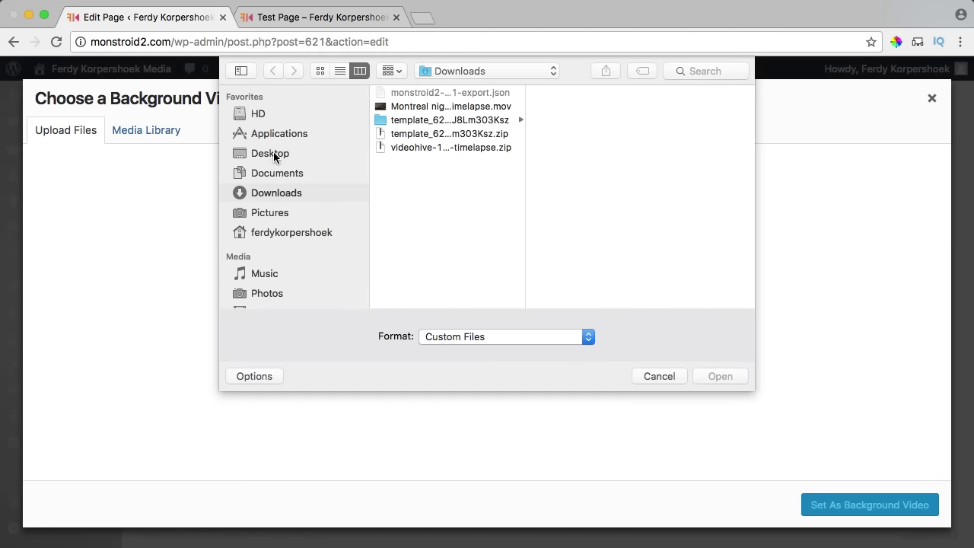
click(275, 157)
click(565, 133)
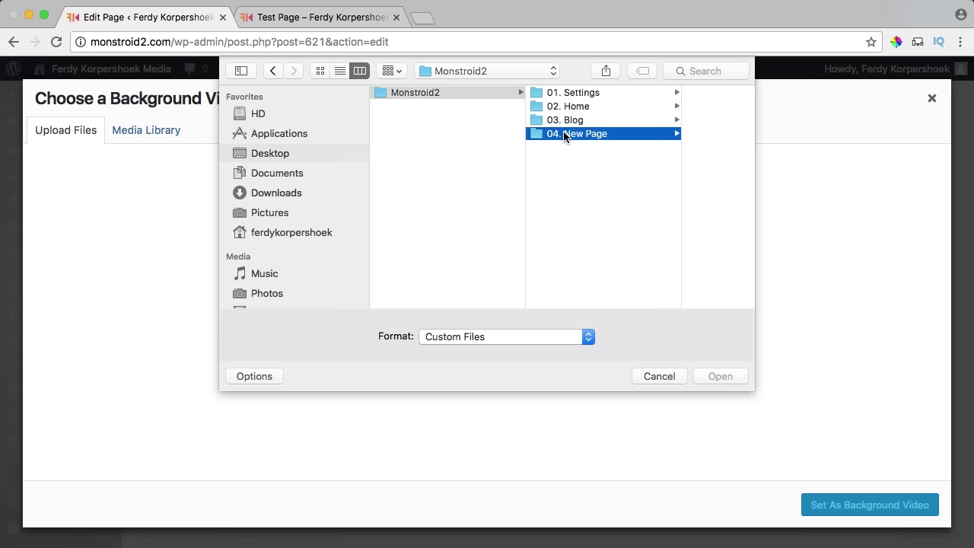
click(654, 93)
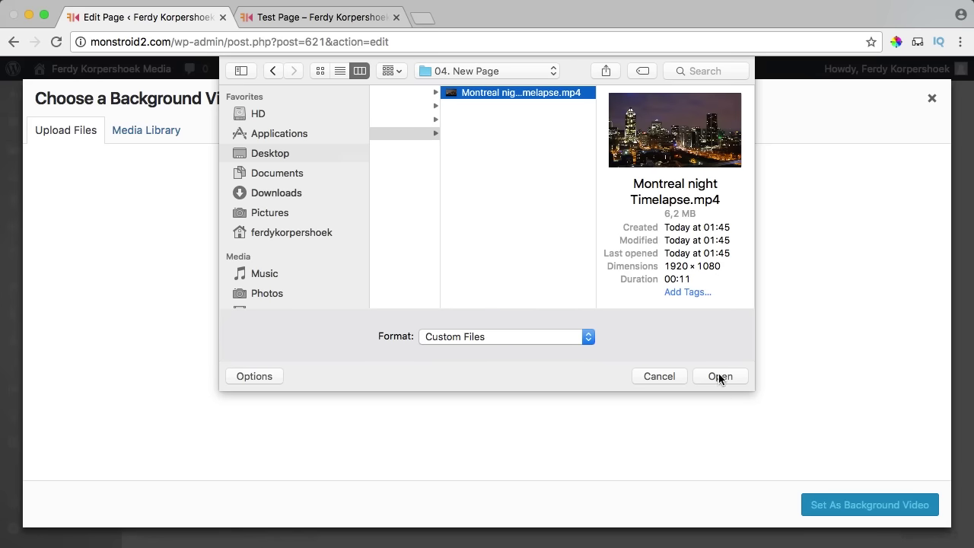
click(720, 376)
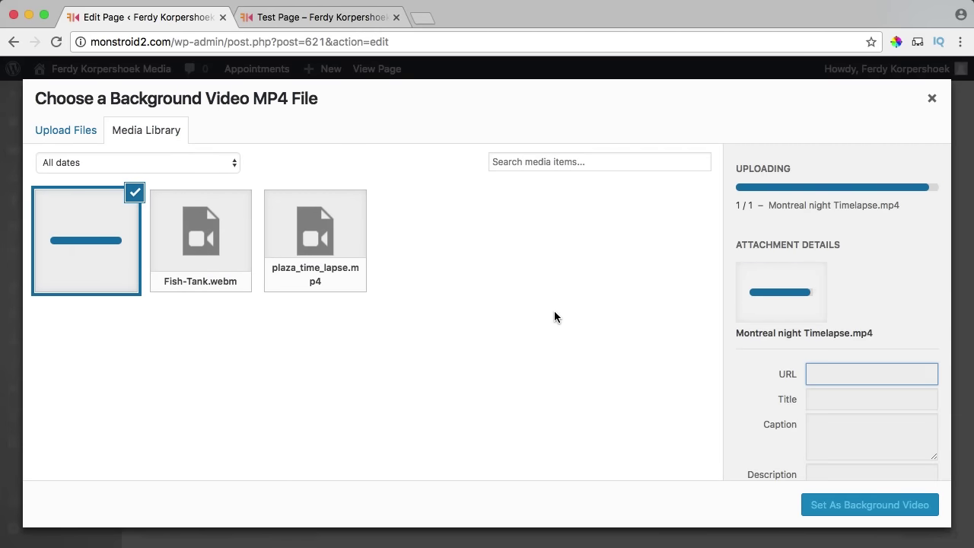
Set the Montreal timelapse as background video, save the section, and update the page.
click(864, 505)
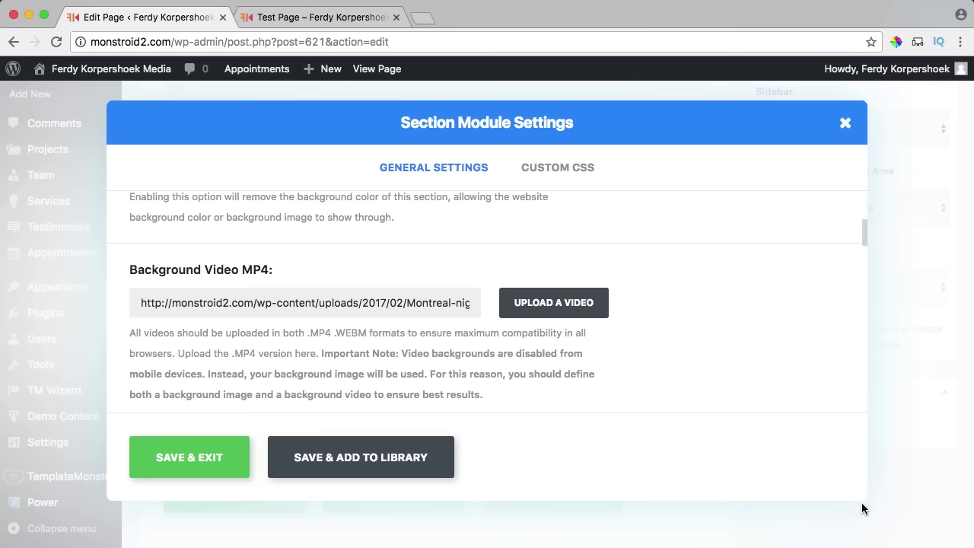
click(186, 456)
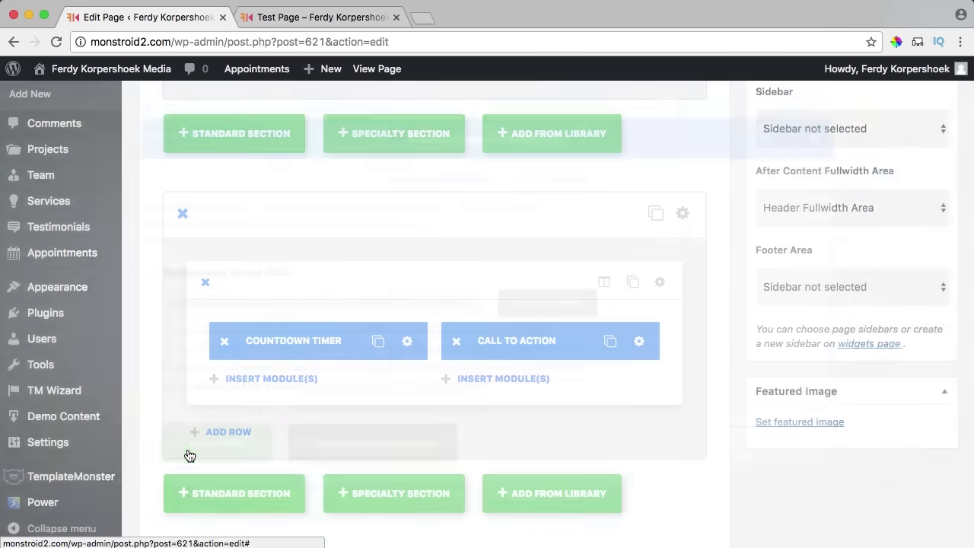
scroll(801, 335, up, 5)
click(923, 211)
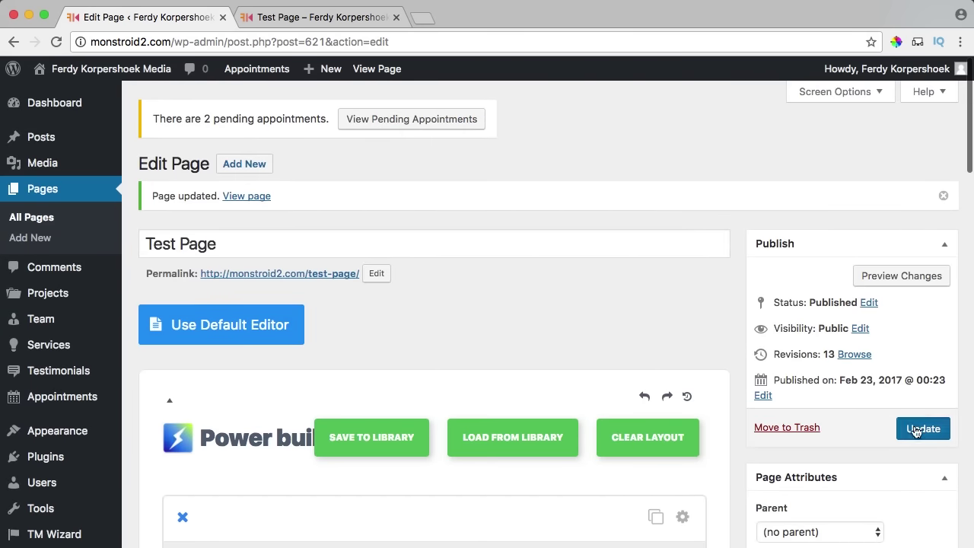
click(288, 18)
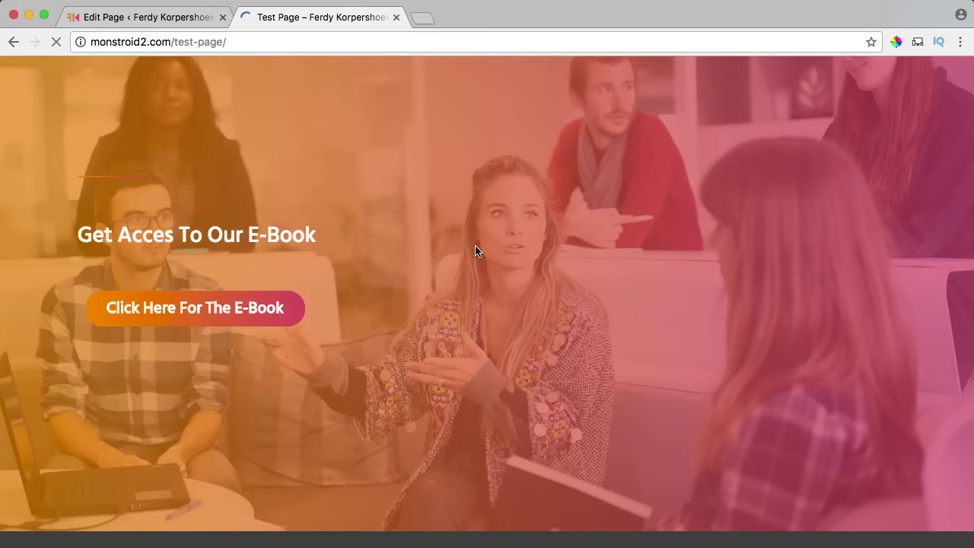
scroll(455, 244, down, 5)
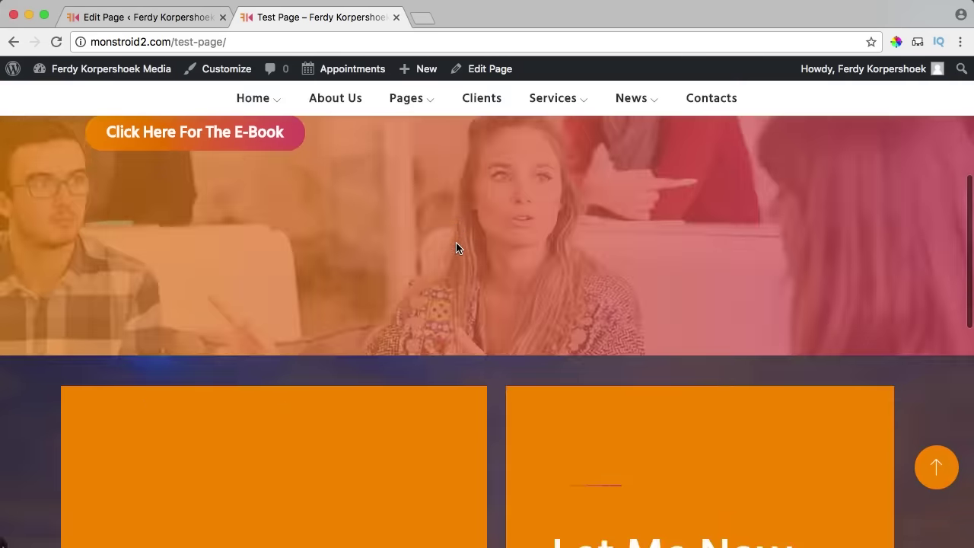
scroll(456, 247, down, 6)
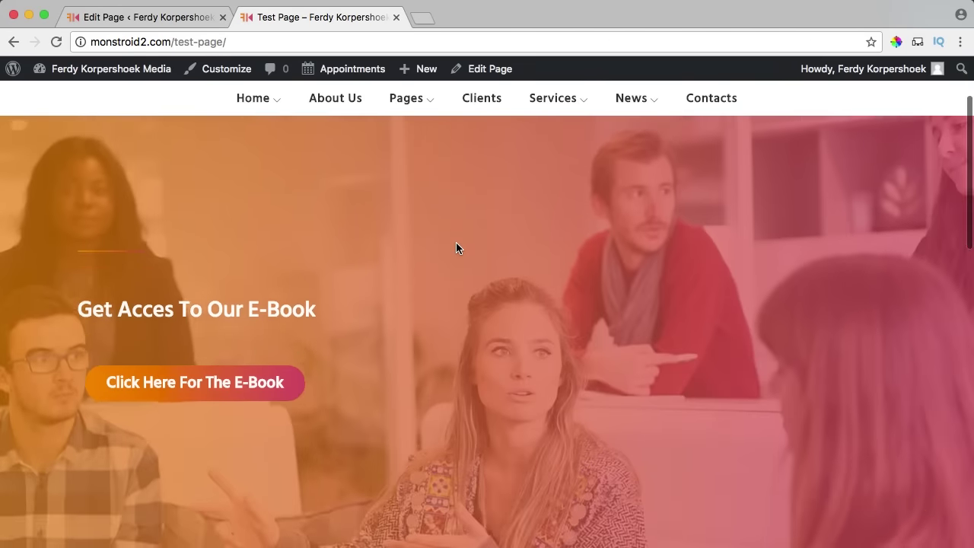
scroll(457, 247, down, 3)
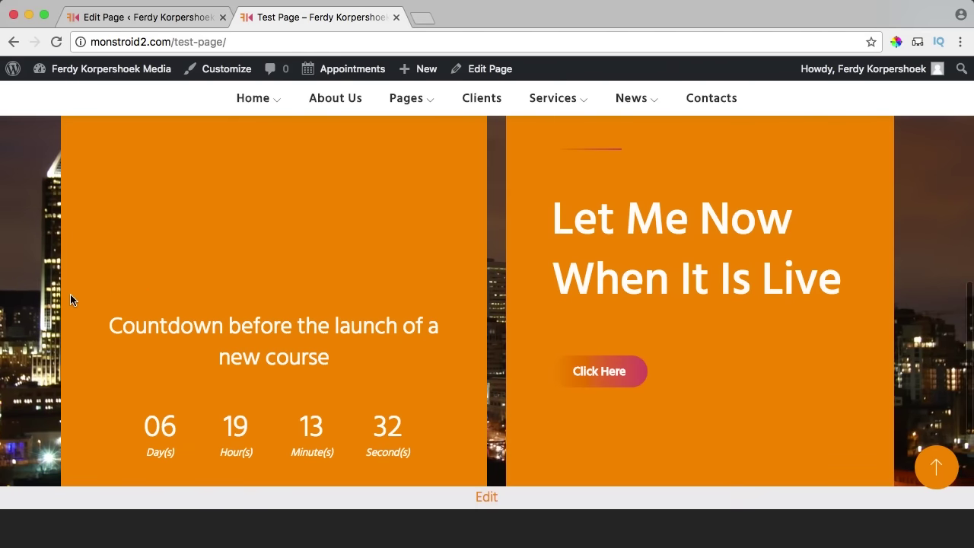
scroll(53, 181, down, 2)
scroll(54, 181, down, 2)
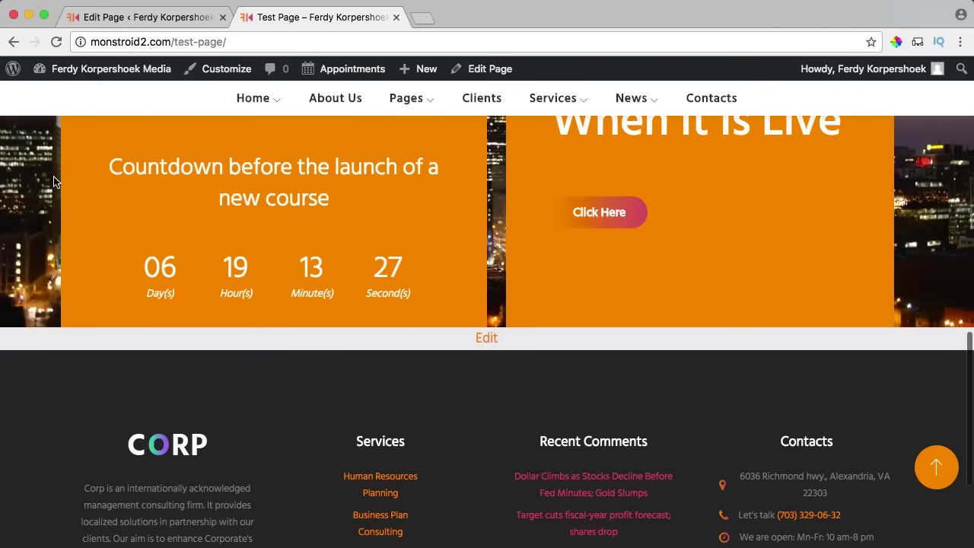
Give the countdown section 40px bottom padding, save the settings, and switch to the live page.
click(120, 23)
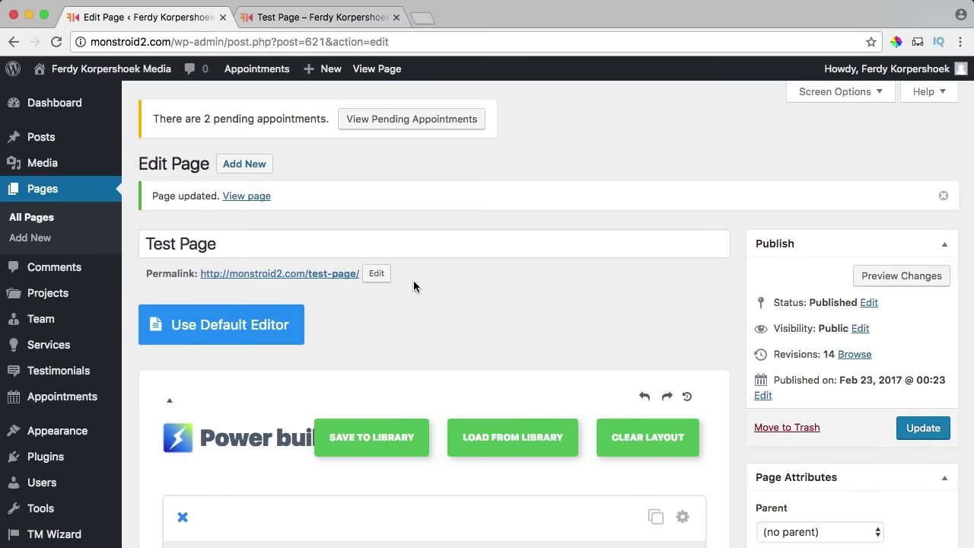
scroll(413, 281, down, 10)
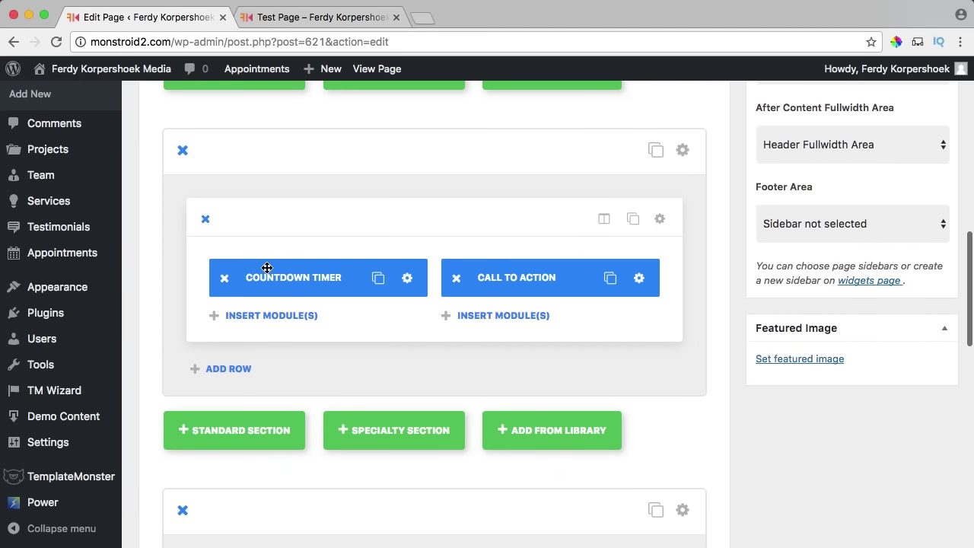
click(683, 154)
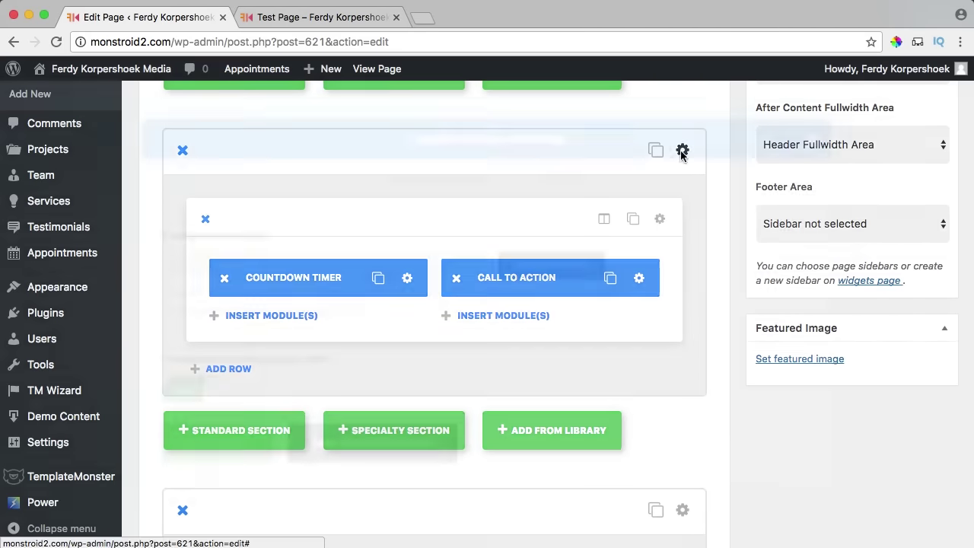
scroll(390, 225, down, 5)
scroll(391, 228, down, 10)
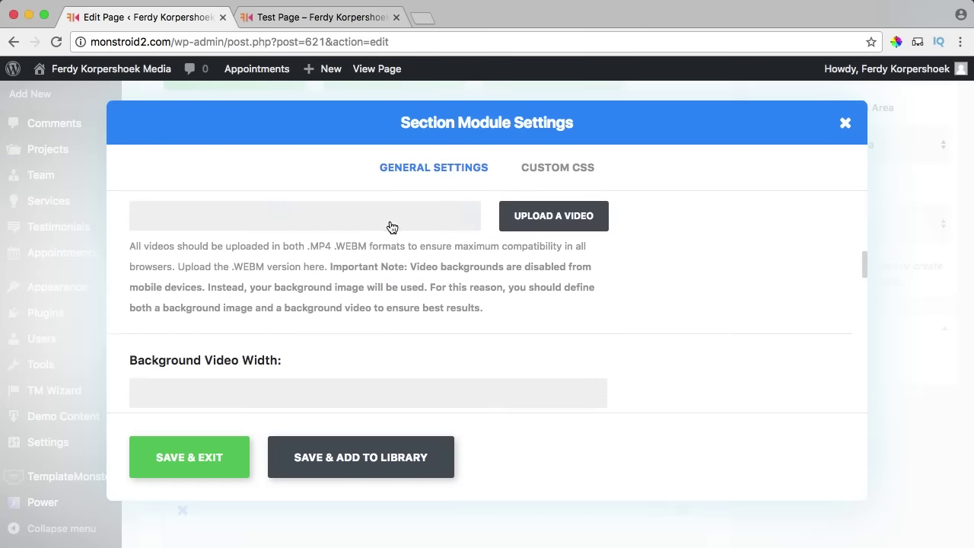
scroll(391, 227, down, 5)
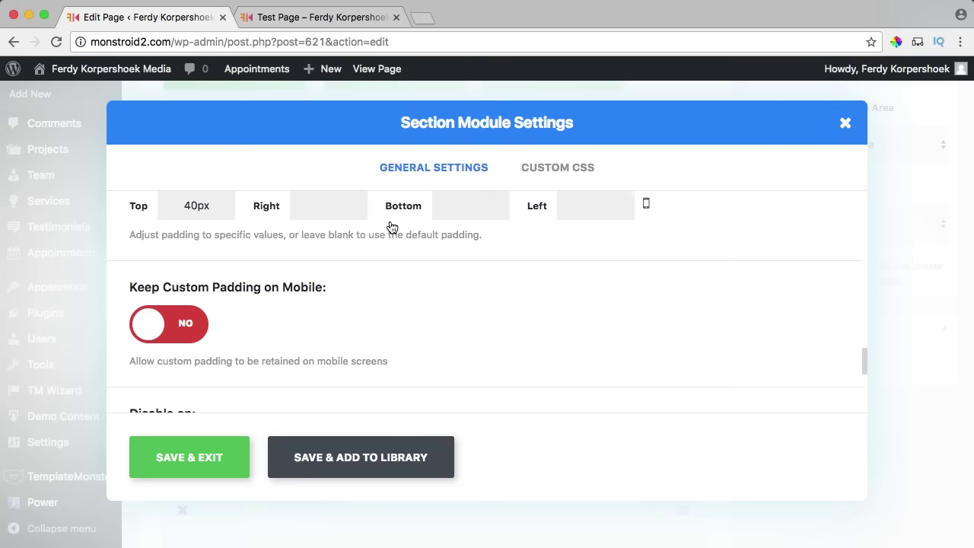
drag(224, 204, 174, 203)
scroll(174, 202, up, 2)
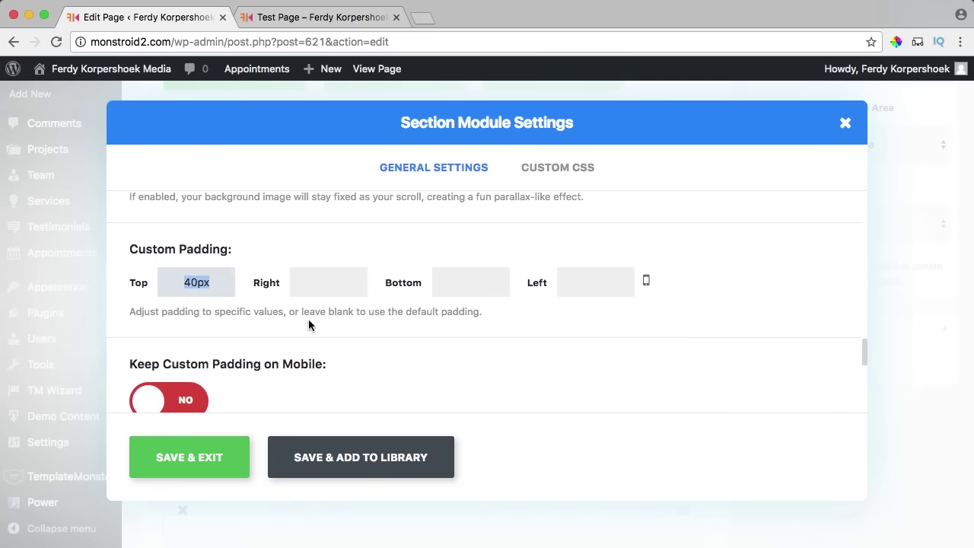
click(453, 285)
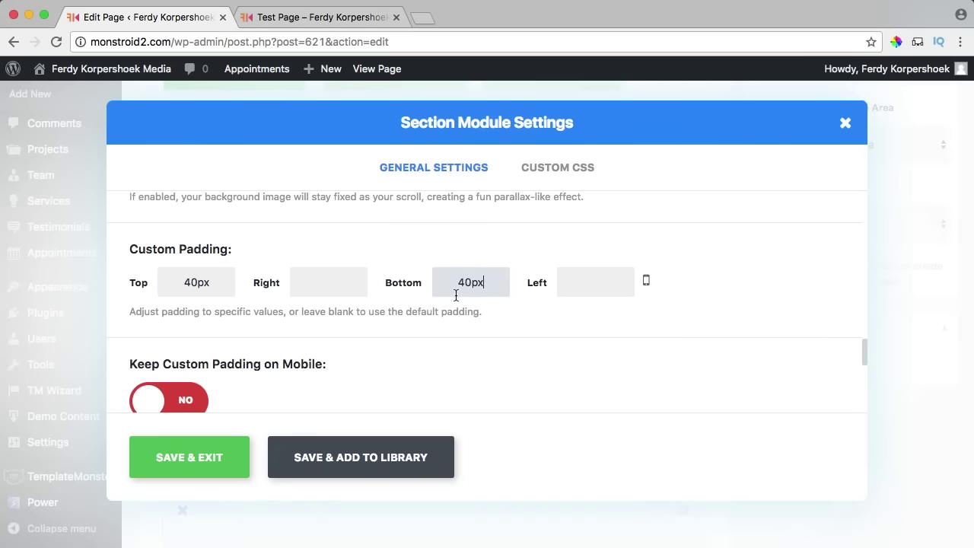
text(40px)
click(209, 464)
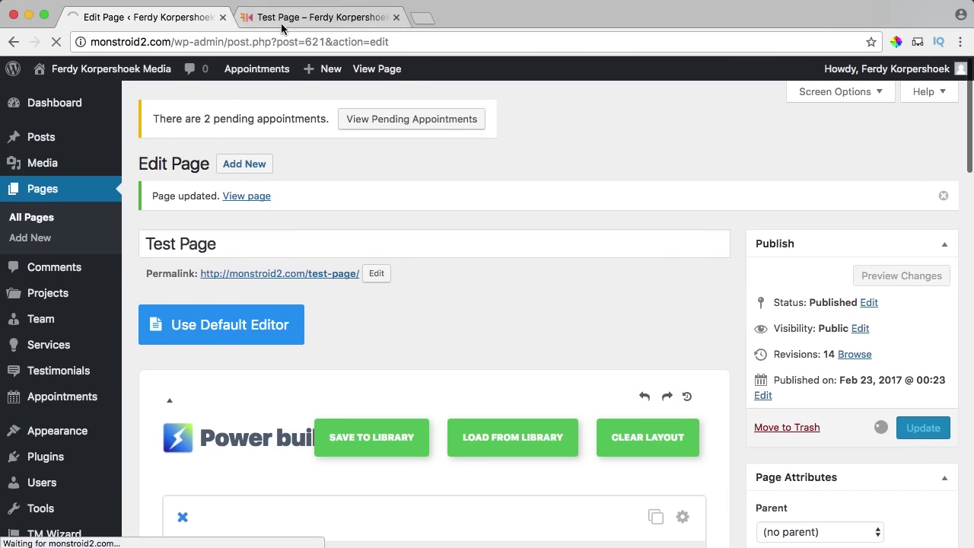
click(281, 16)
Reload the live Test Page, review it down to the footer, then return to the editor.
key(super+r)
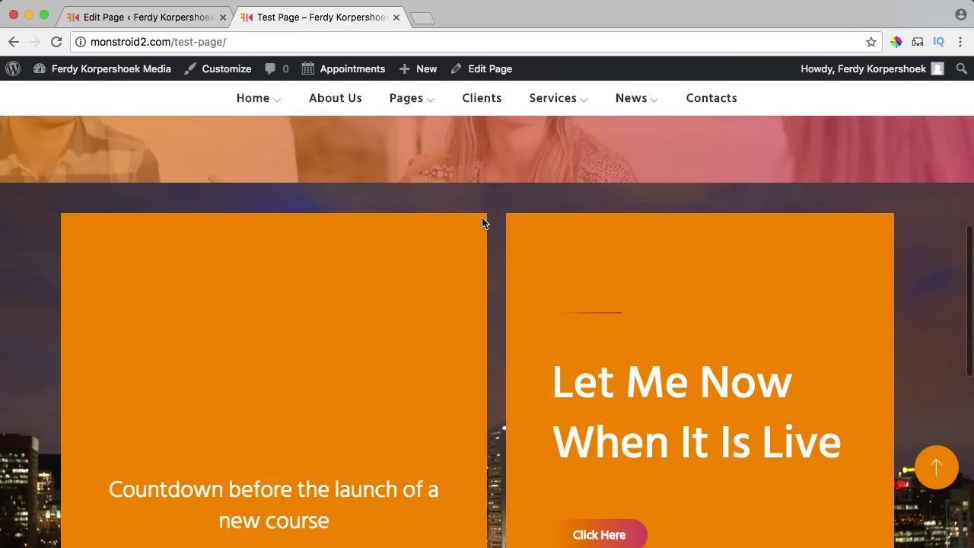
scroll(487, 243, down, 6)
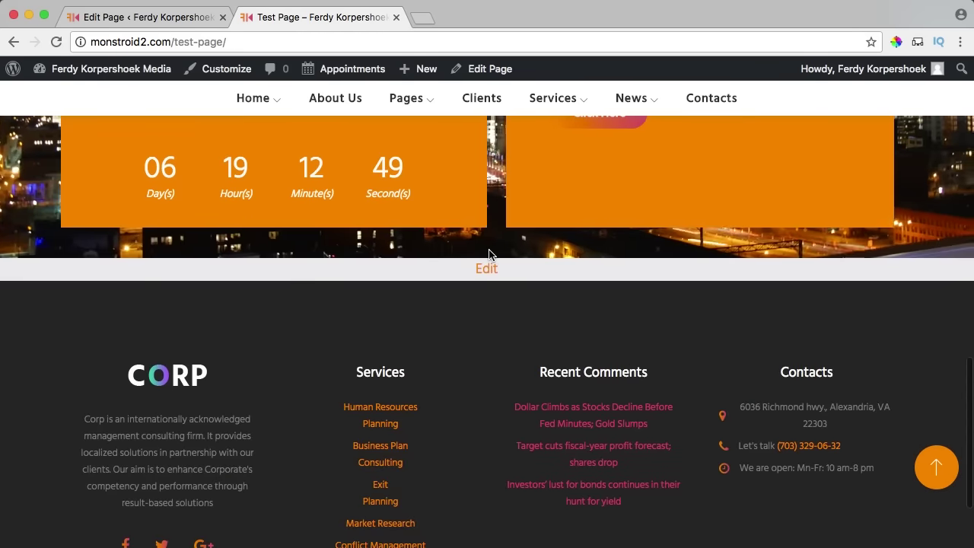
scroll(489, 254, up, 5)
scroll(488, 254, down, 2)
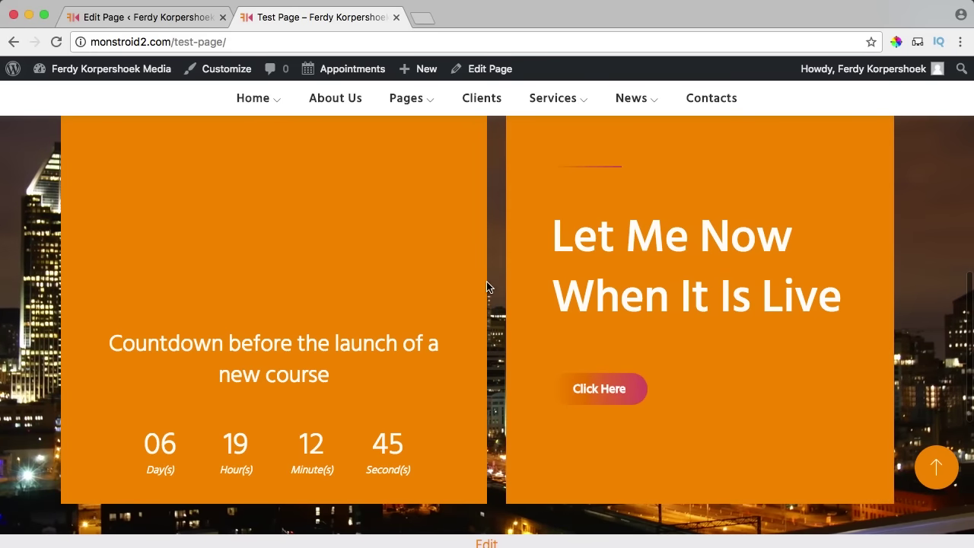
scroll(487, 288, up, 8)
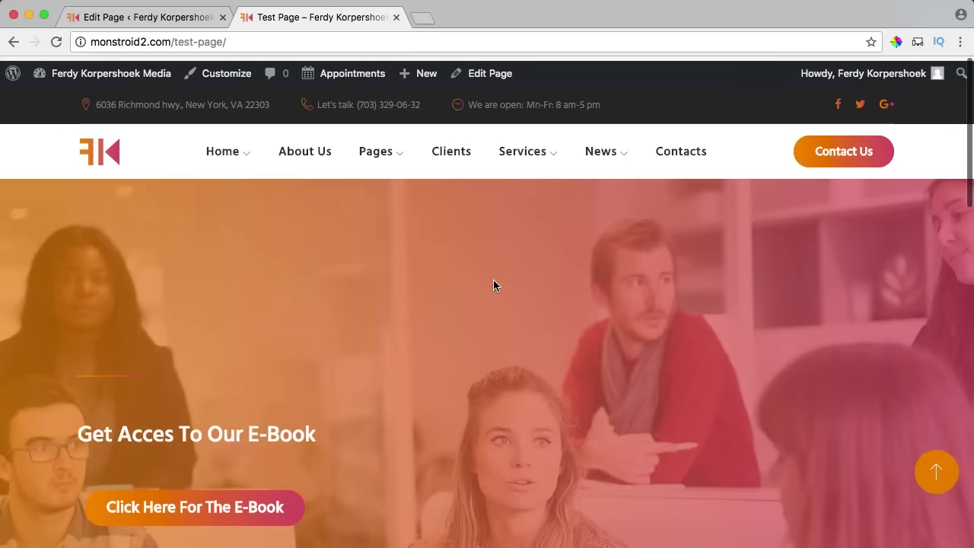
scroll(493, 285, down, 3)
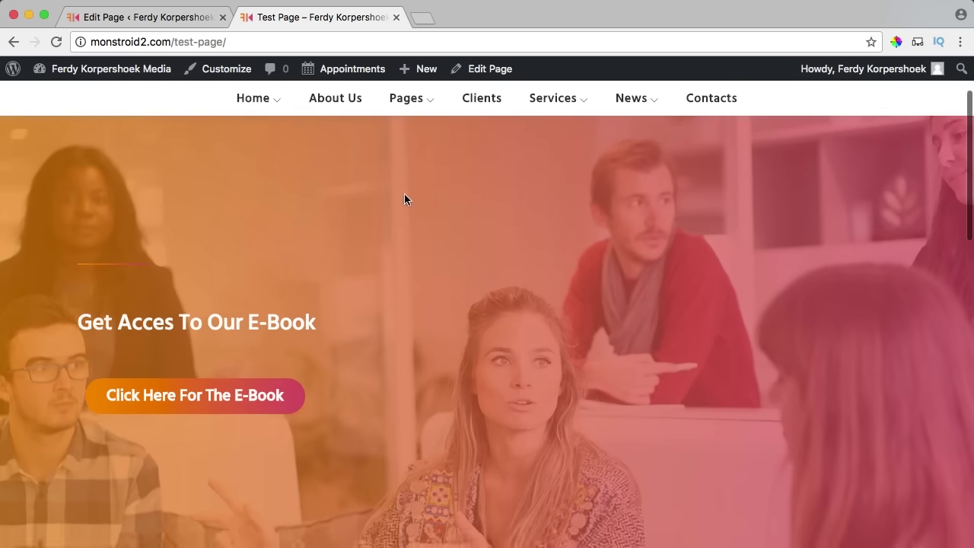
mouse_move(397, 107)
mouse_move(405, 154)
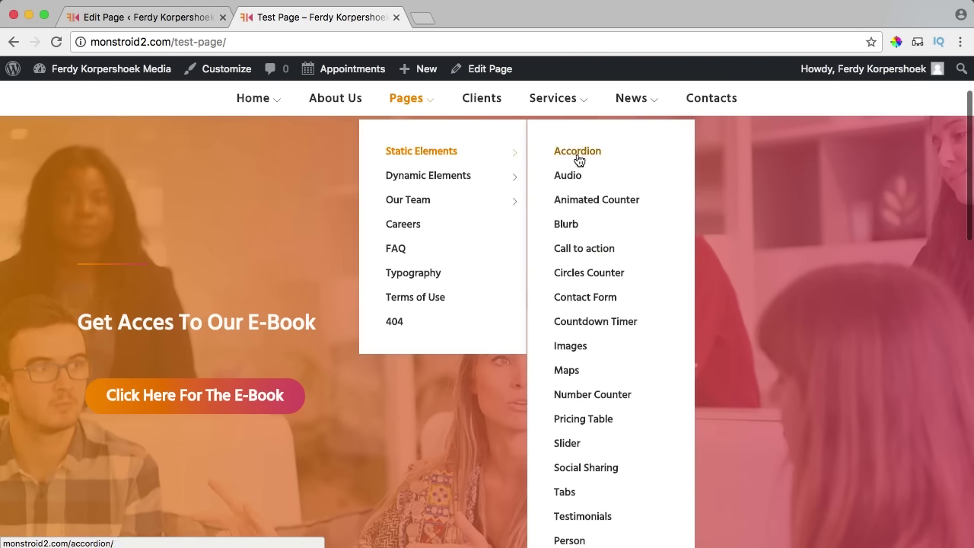
scroll(586, 219, down, 3)
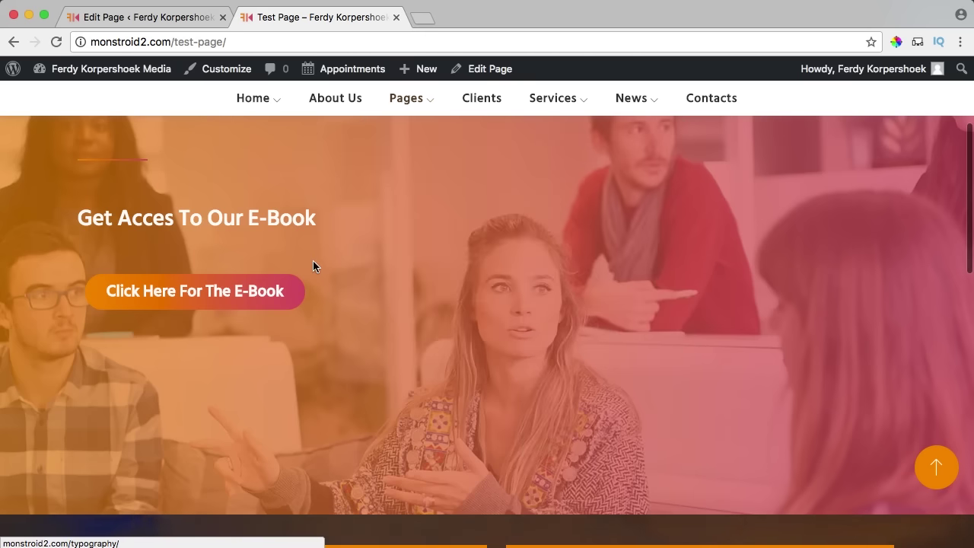
scroll(562, 255, down, 8)
scroll(562, 256, down, 4)
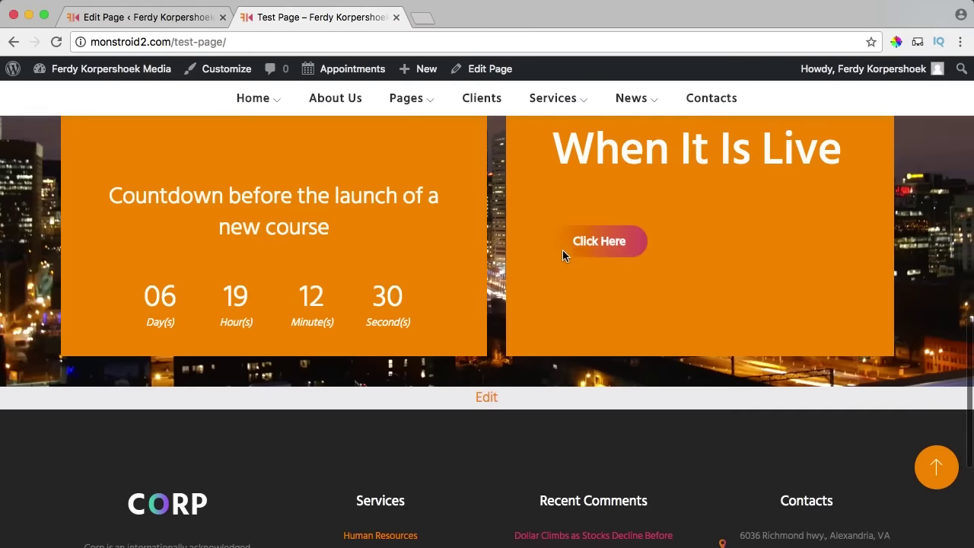
scroll(563, 251, up, 2)
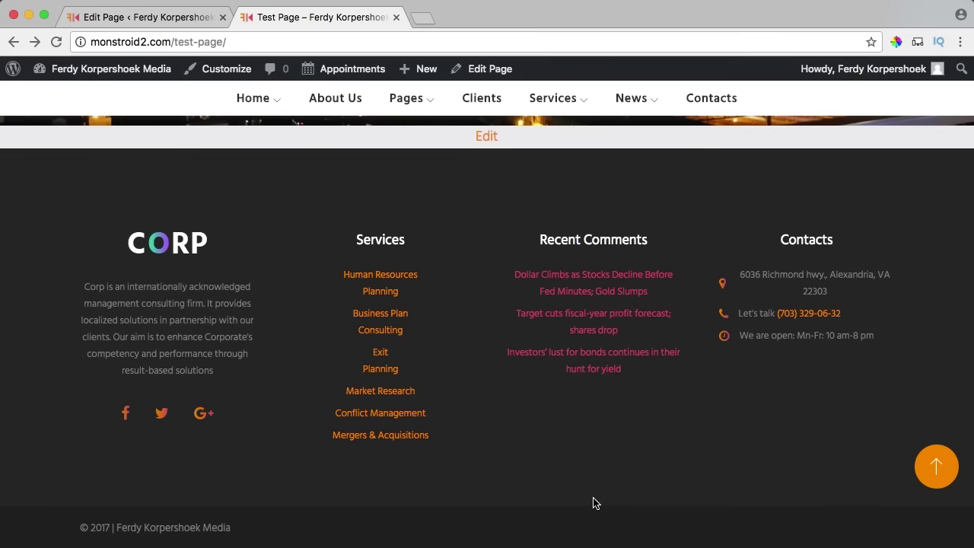
scroll(572, 415, down, 2)
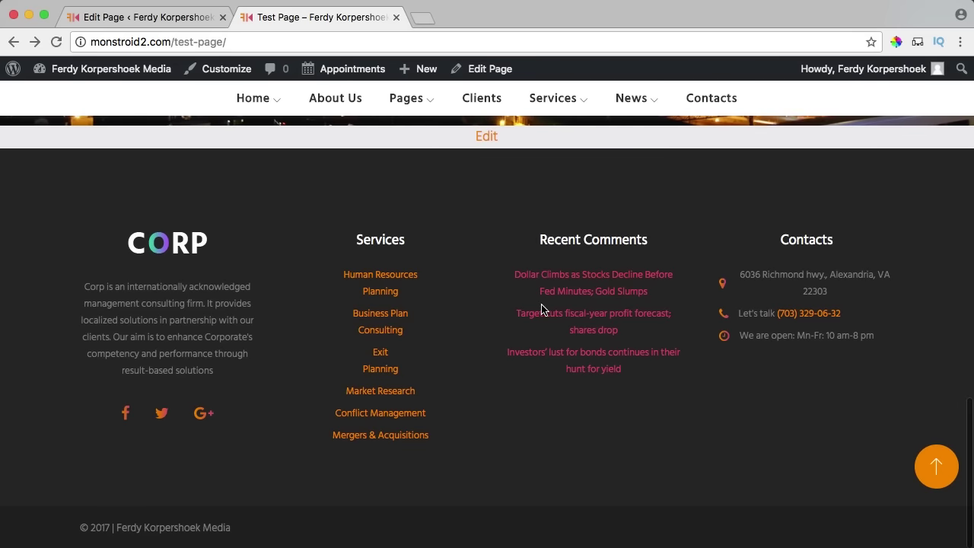
click(151, 17)
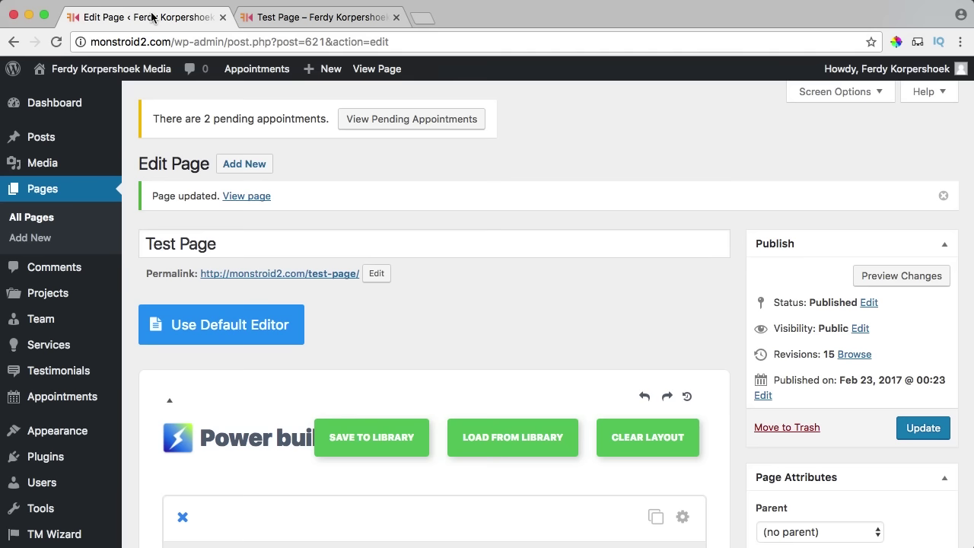
mouse_move(49, 447)
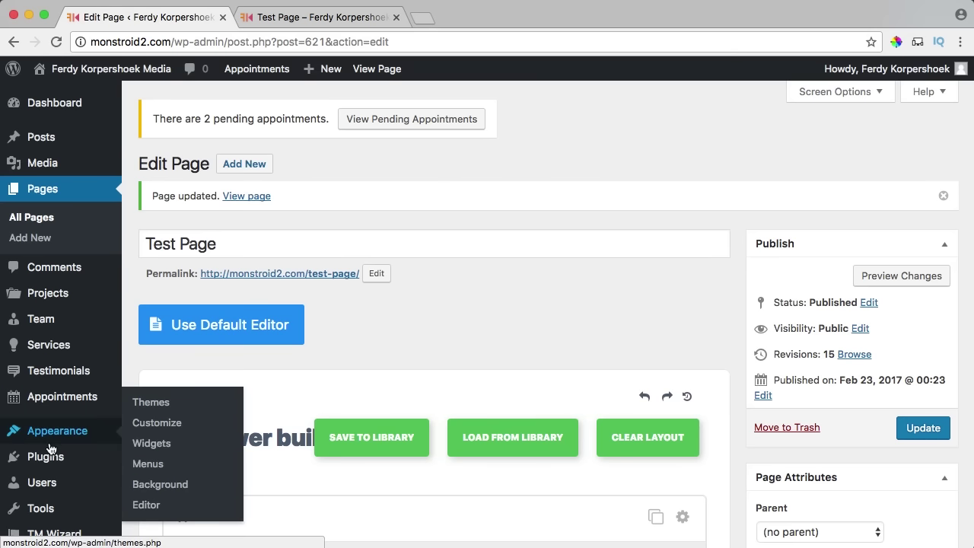
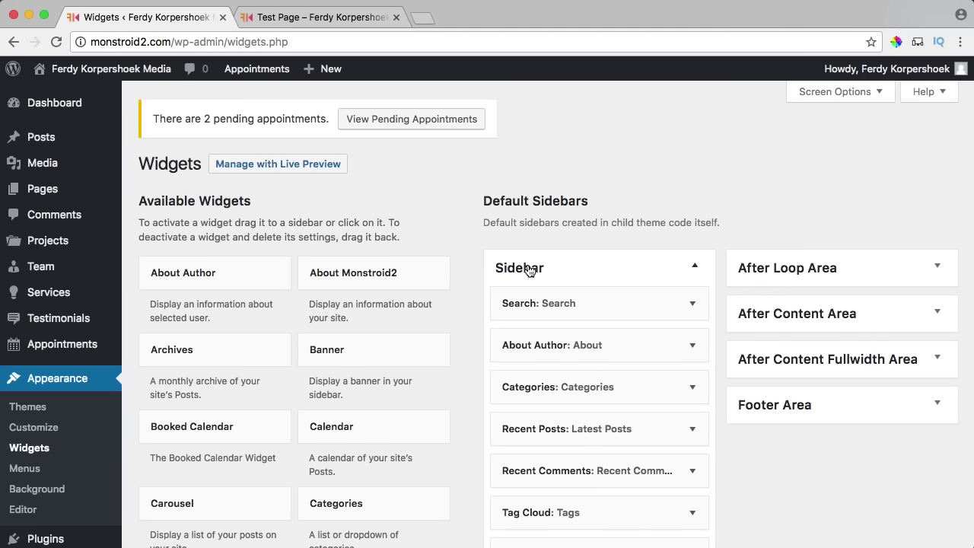
On the Test Page tab, open the blog via News > Blog Layouts > Classic.
scroll(530, 270, down, 3)
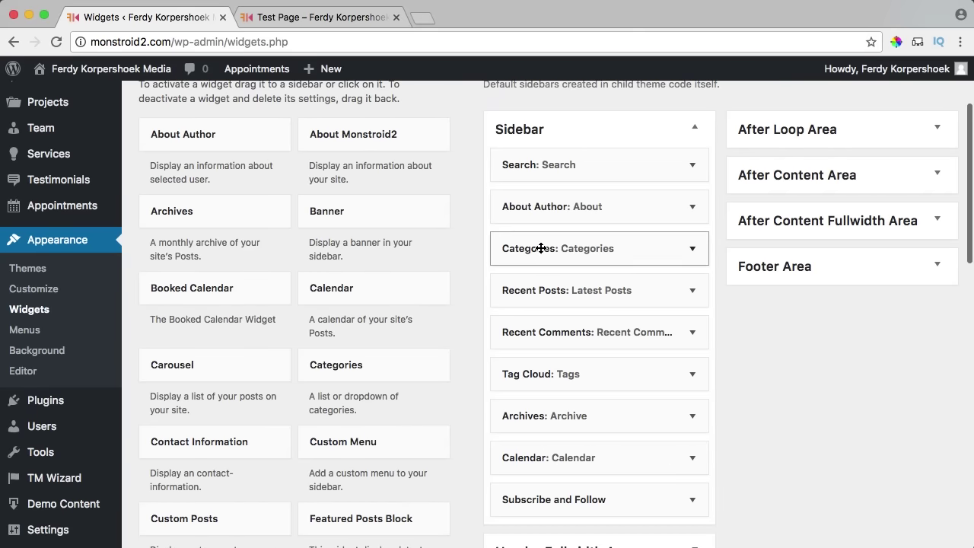
click(319, 17)
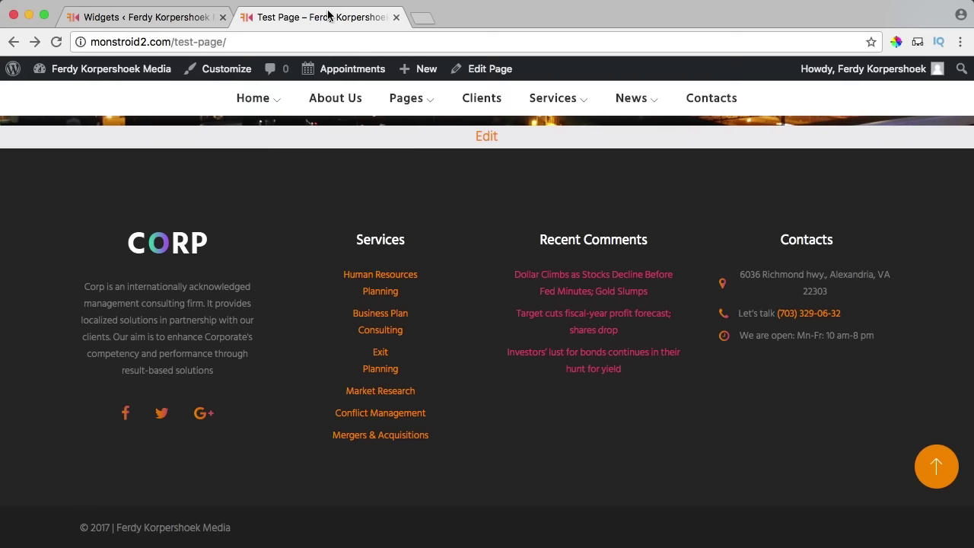
mouse_move(638, 109)
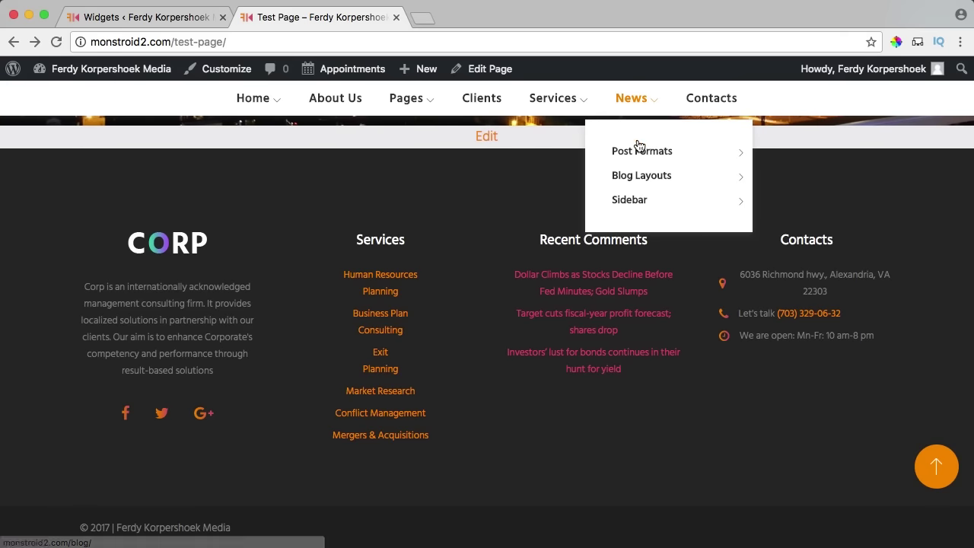
mouse_move(639, 158)
mouse_move(640, 183)
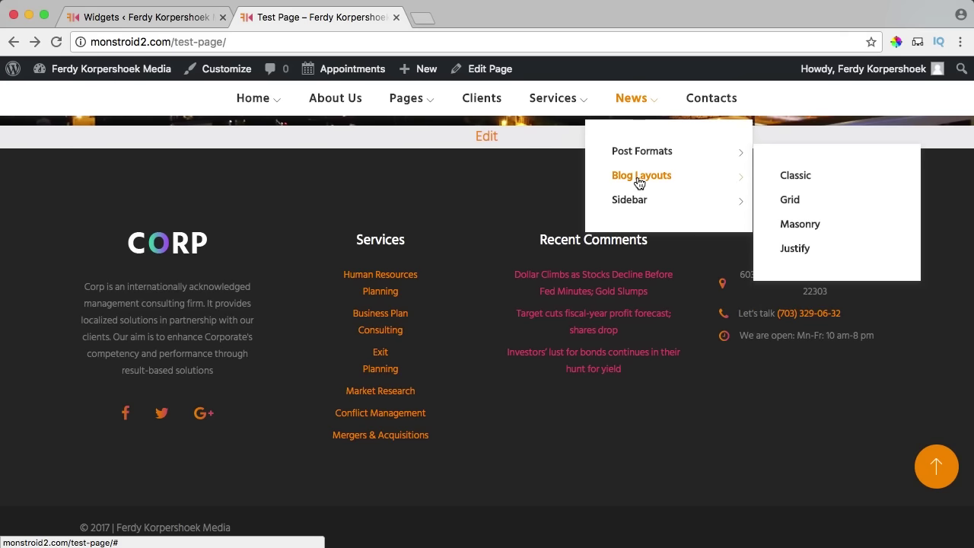
click(795, 176)
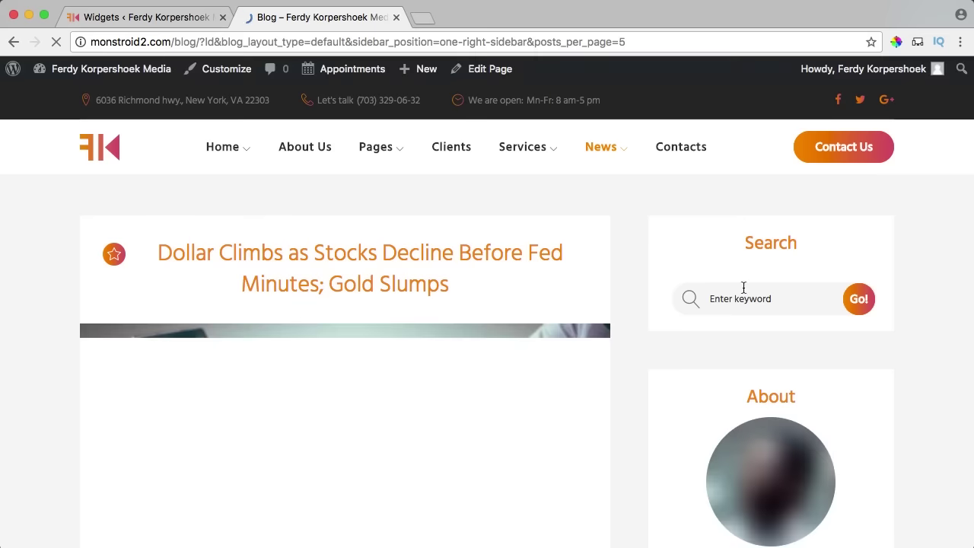
Review the blog page's right sidebar and compare it against the Widgets admin page.
scroll(718, 289, down, 12)
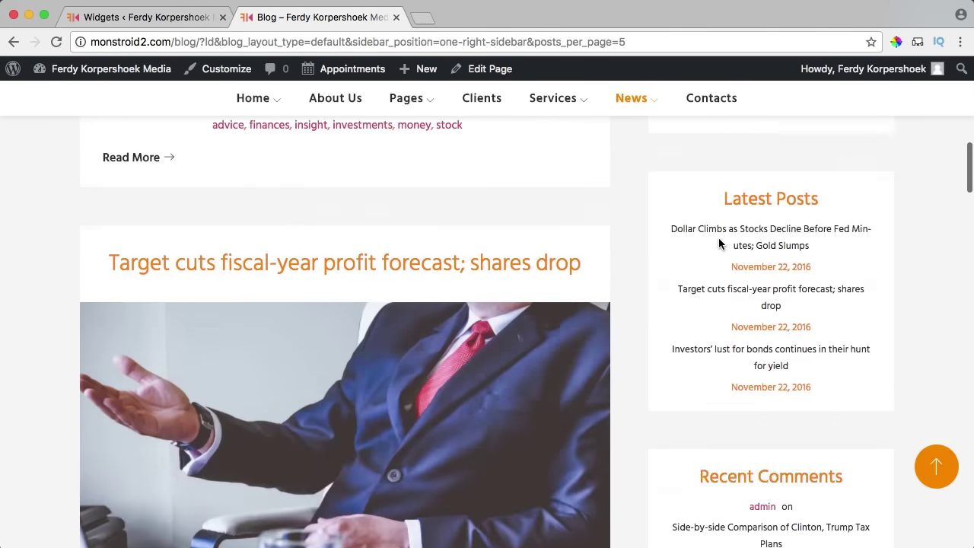
scroll(718, 237, down, 5)
scroll(718, 237, up, 15)
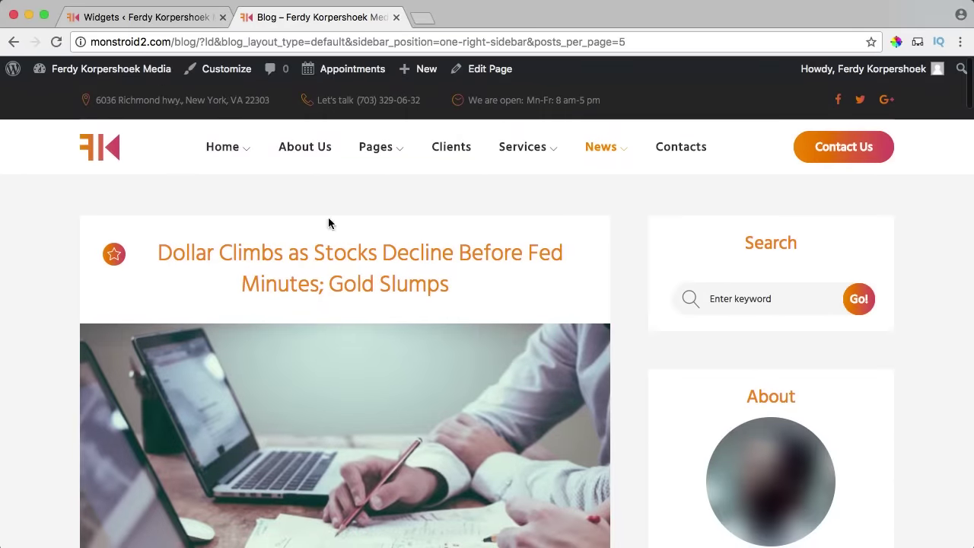
scroll(776, 258, down, 5)
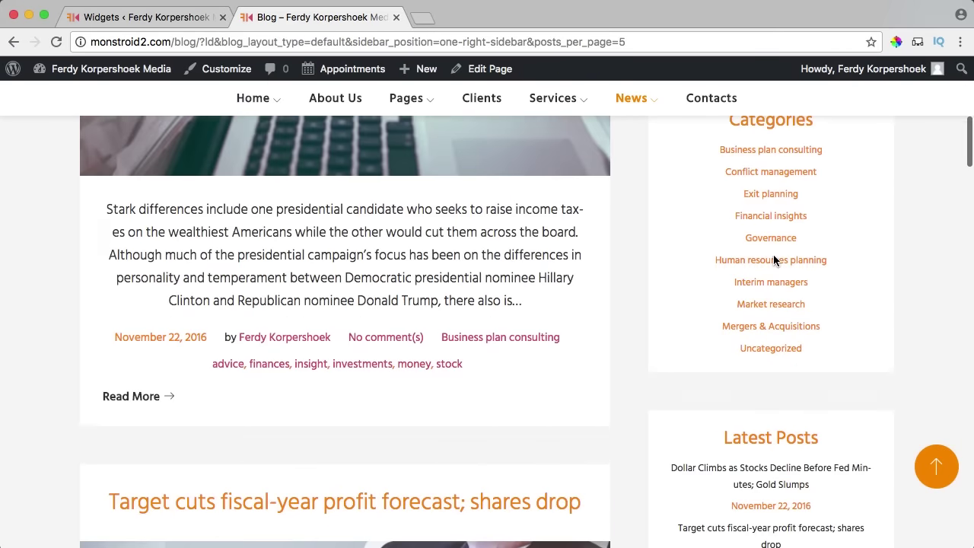
scroll(773, 255, down, 20)
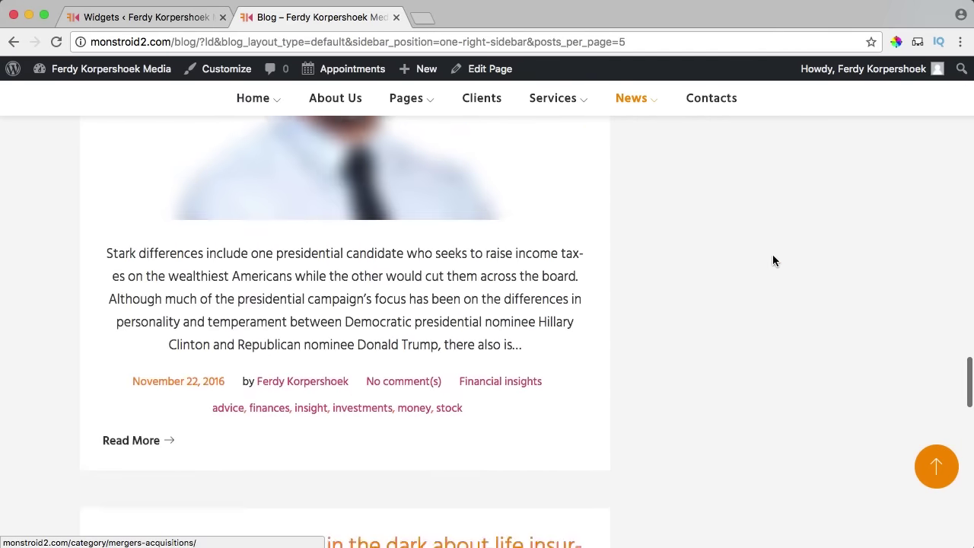
scroll(773, 261, down, 15)
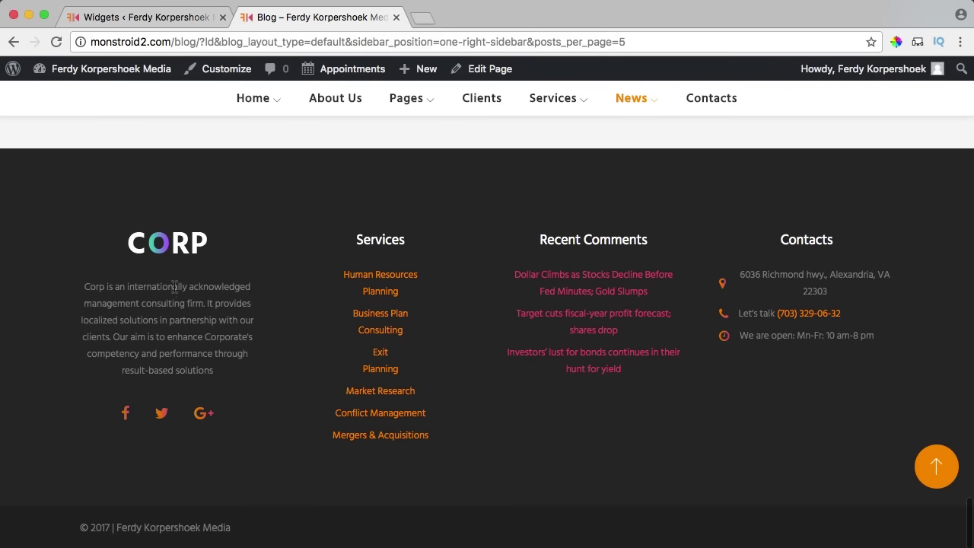
click(171, 22)
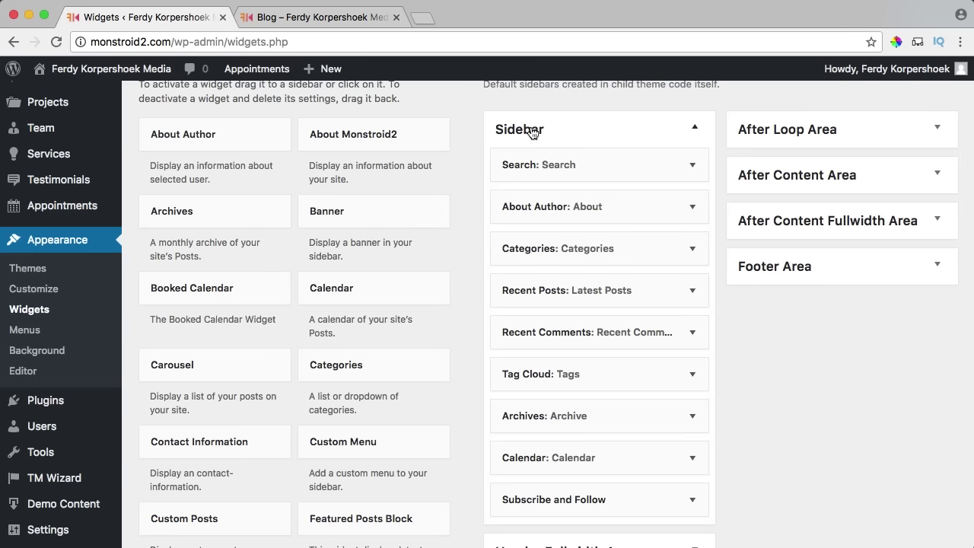
click(335, 12)
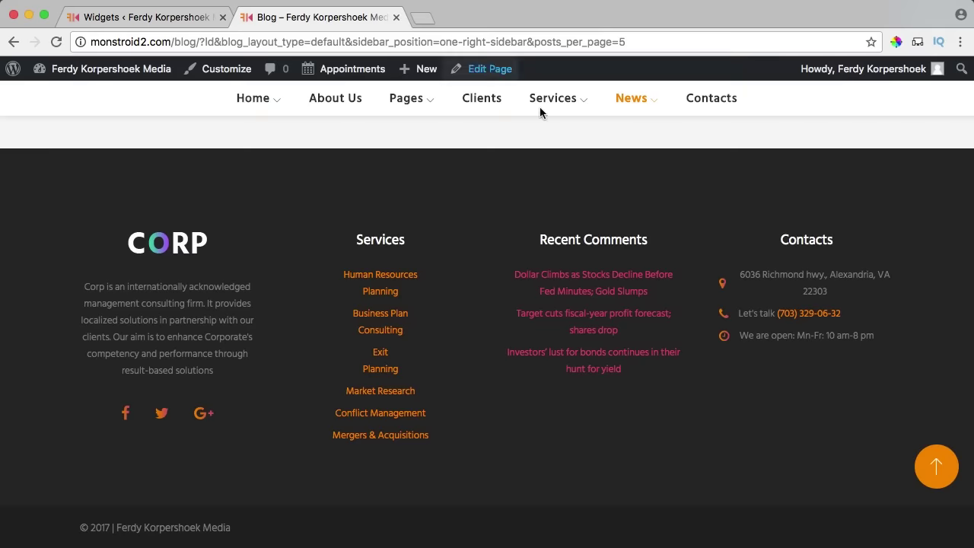
scroll(705, 194, up, 20)
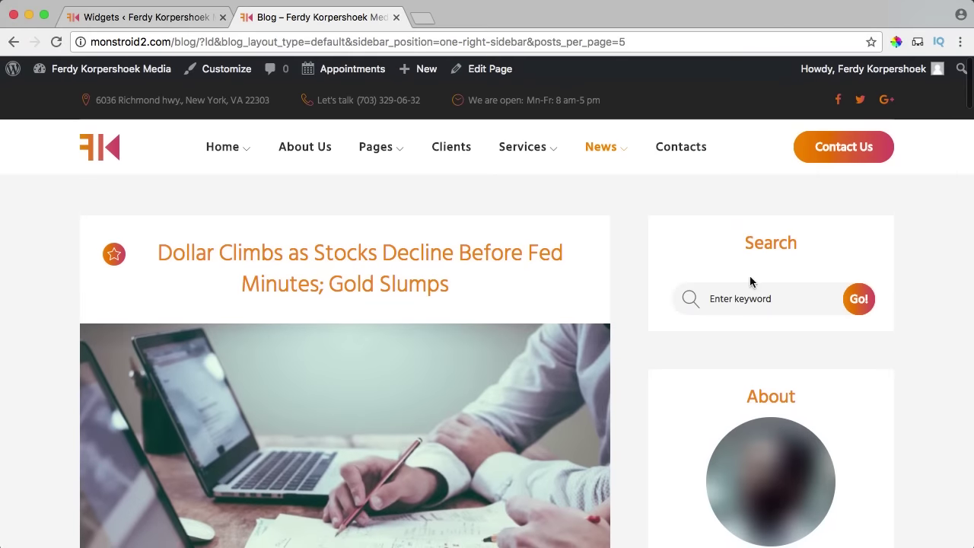
Delete the About Author widget from the Sidebar widget area.
click(145, 15)
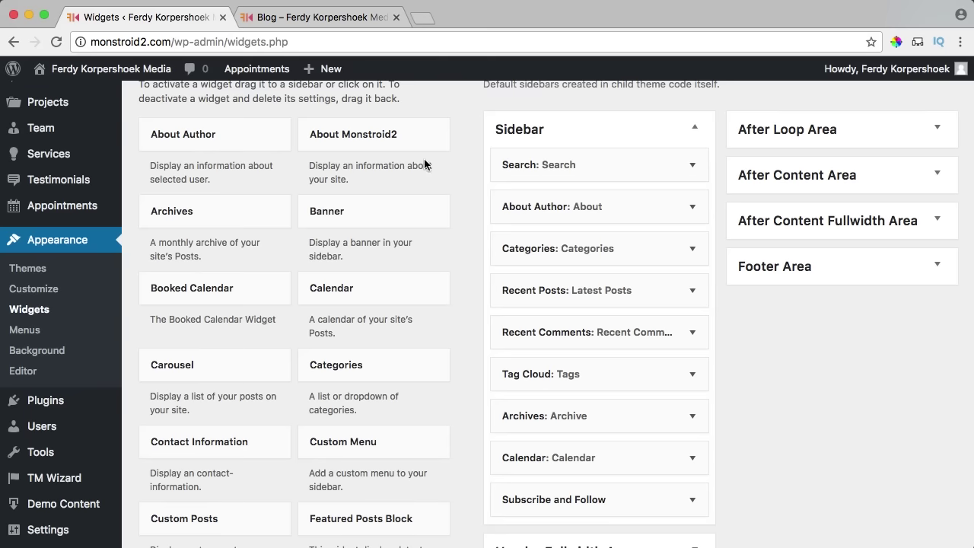
click(692, 208)
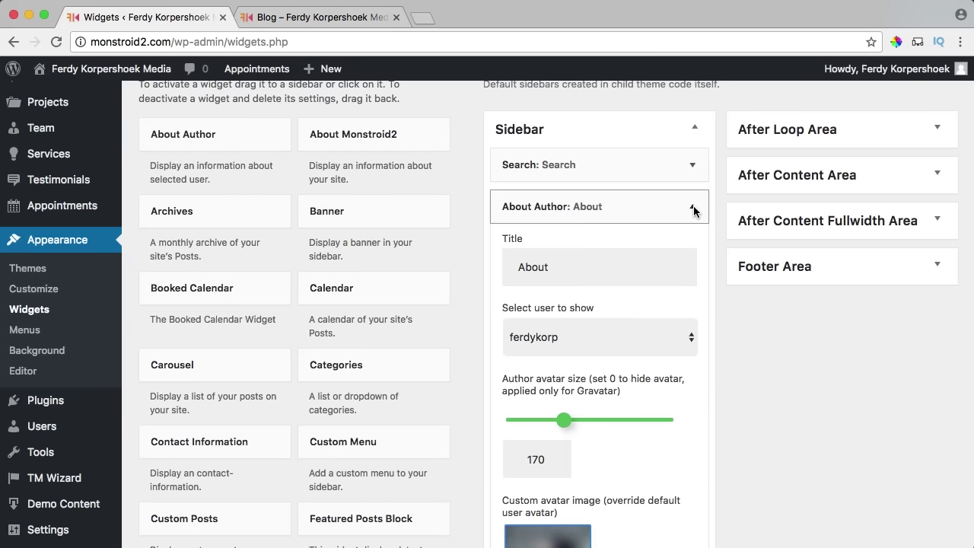
scroll(535, 219, down, 2)
scroll(525, 183, down, 3)
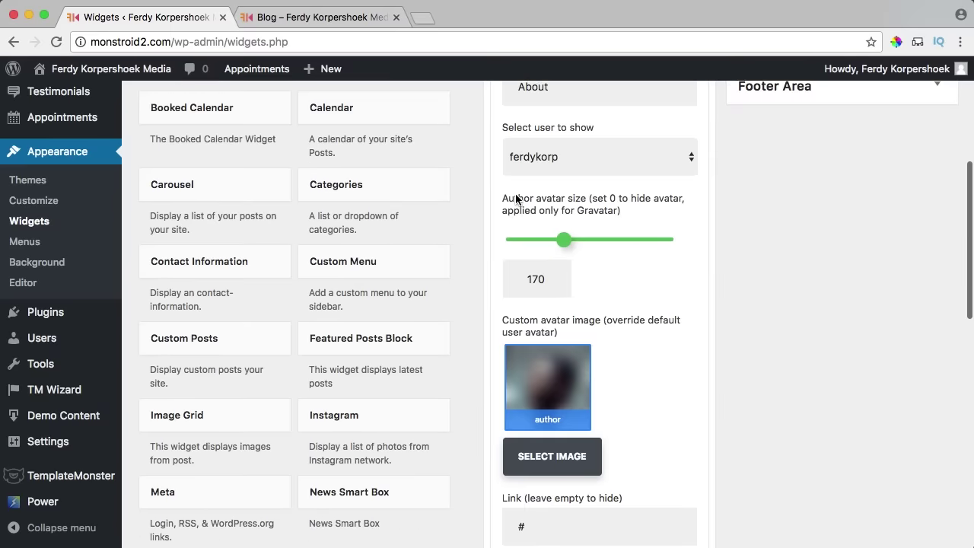
scroll(517, 199, down, 2)
scroll(525, 199, down, 5)
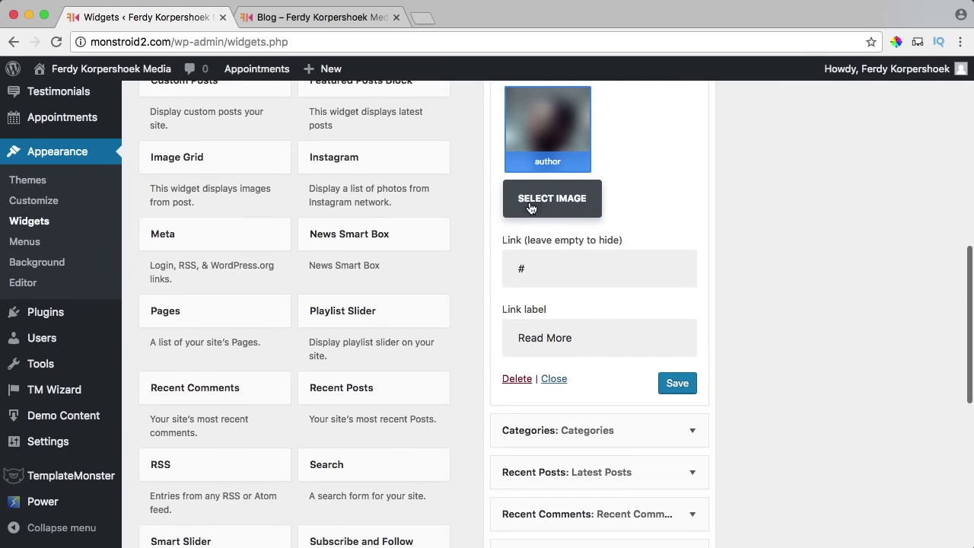
scroll(529, 192, down, 4)
scroll(530, 192, up, 1)
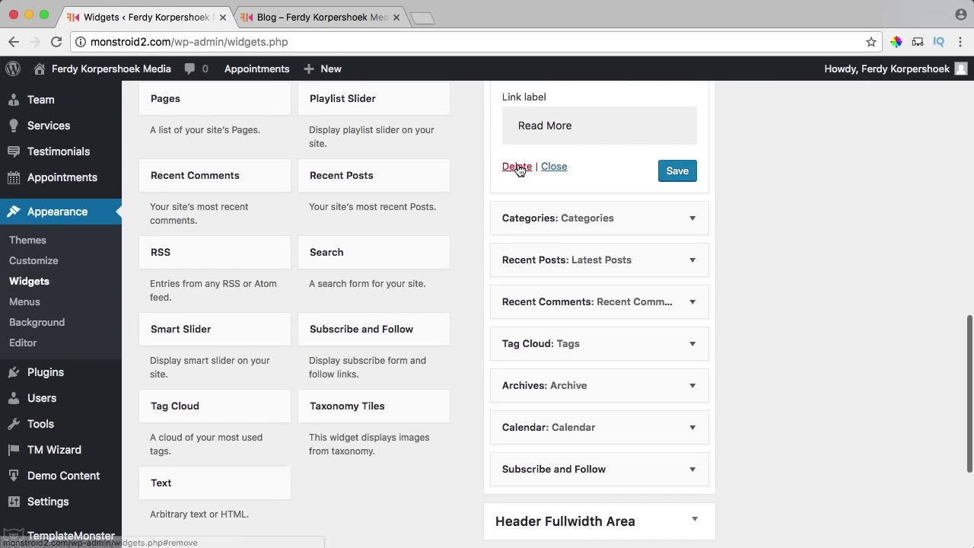
click(518, 167)
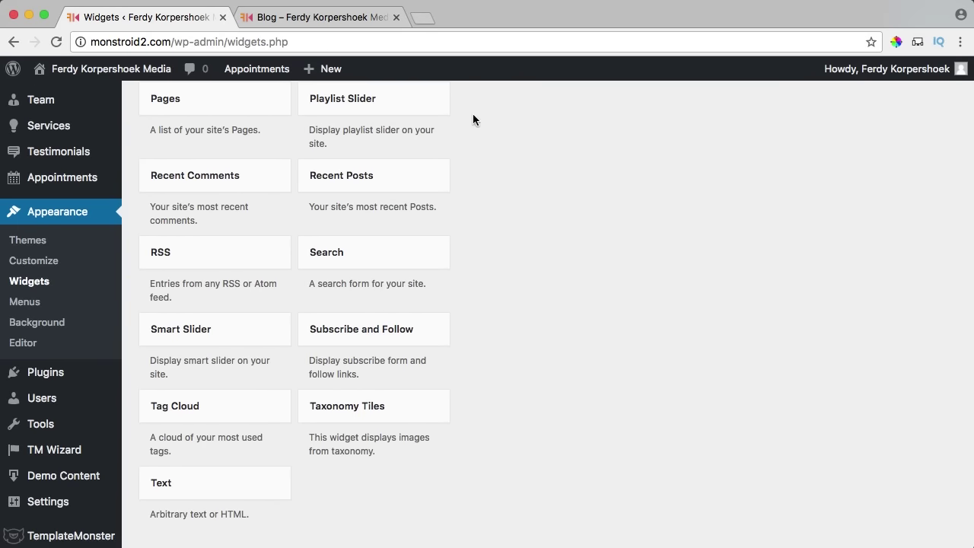
Confirm on the live blog page that About Author is gone, then return to Widgets.
click(295, 18)
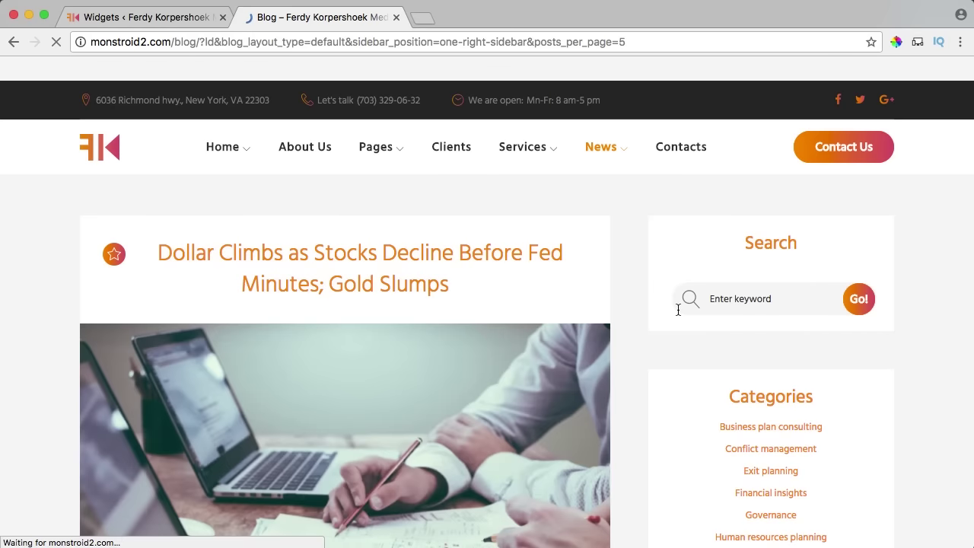
scroll(657, 274, down, 15)
scroll(643, 276, down, 10)
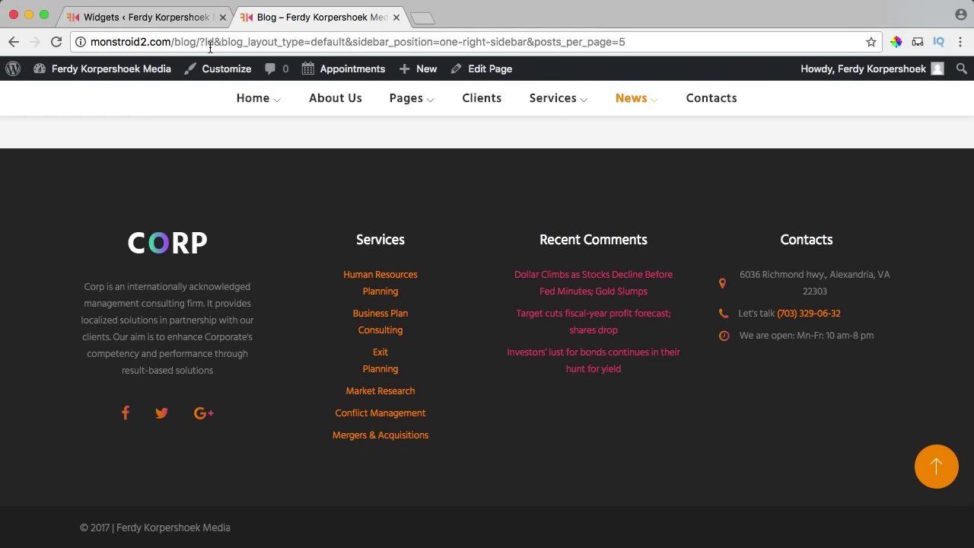
click(174, 21)
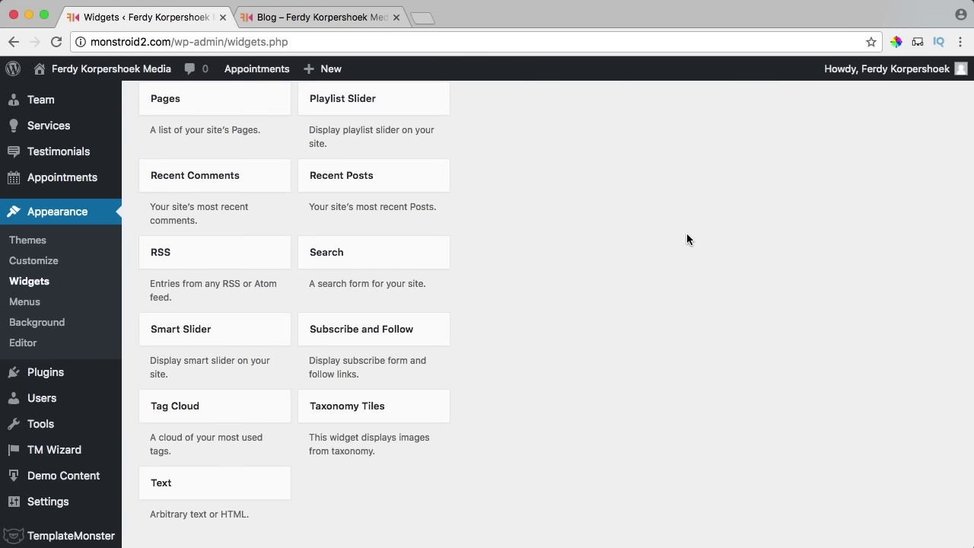
scroll(734, 239, up, 5)
scroll(735, 243, up, 3)
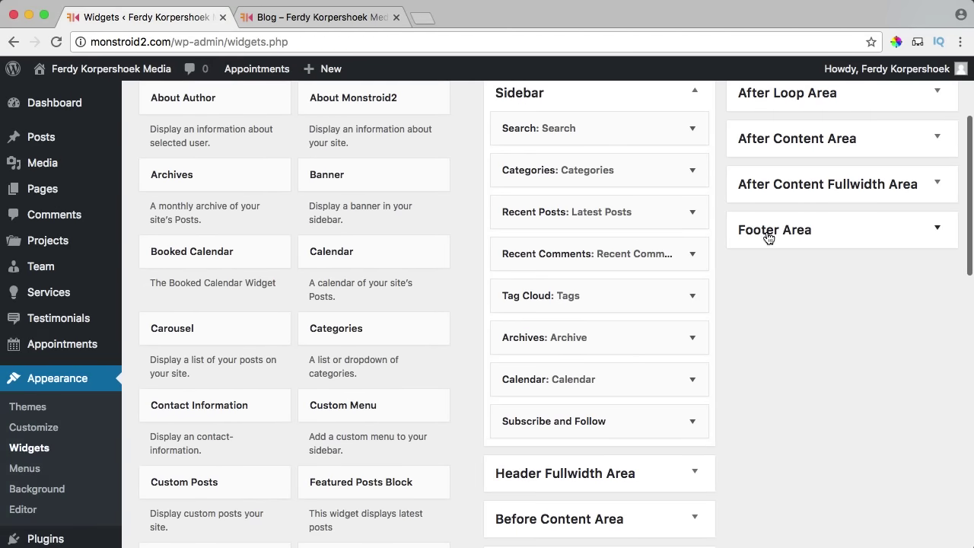
Expand the Footer Area widgets and compare them with the live site footer's columns.
click(813, 234)
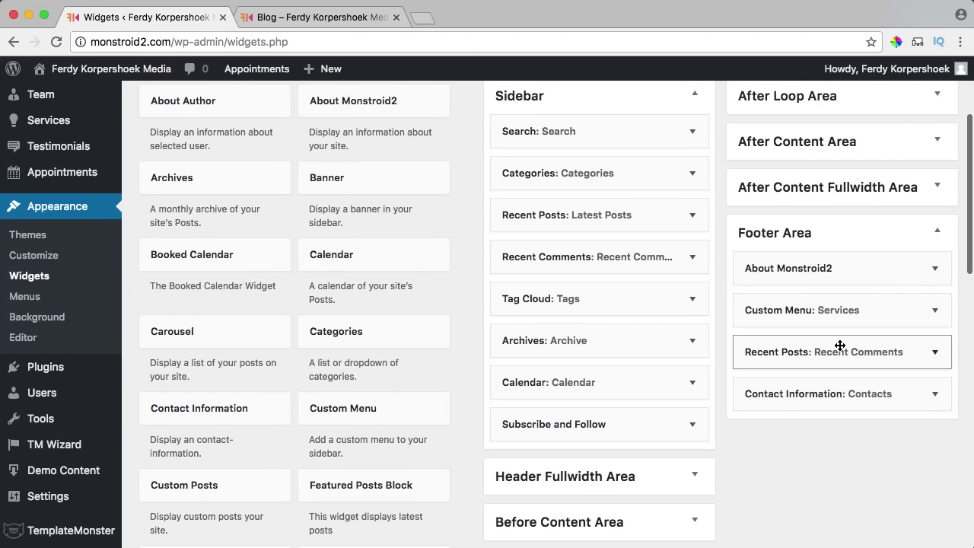
click(319, 17)
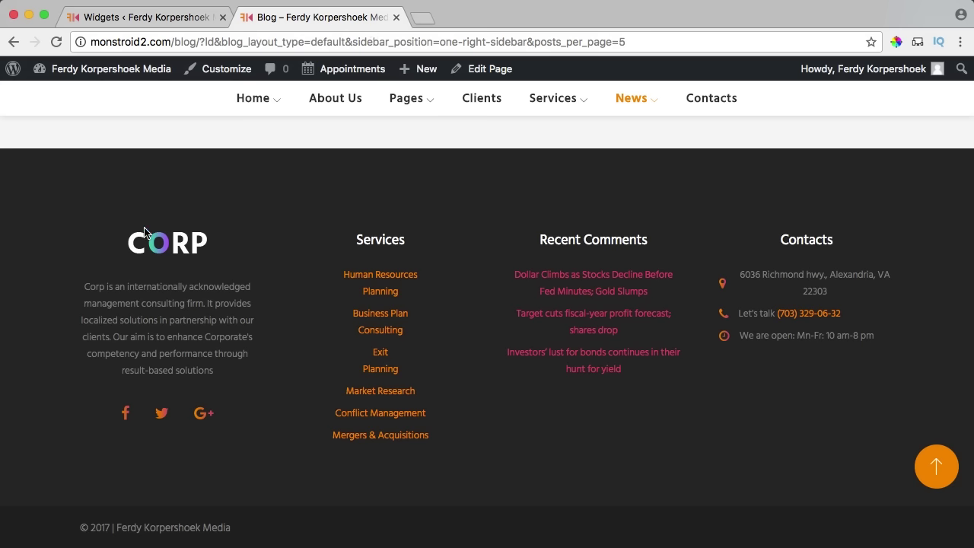
drag(145, 232, 818, 398)
click(816, 399)
click(153, 16)
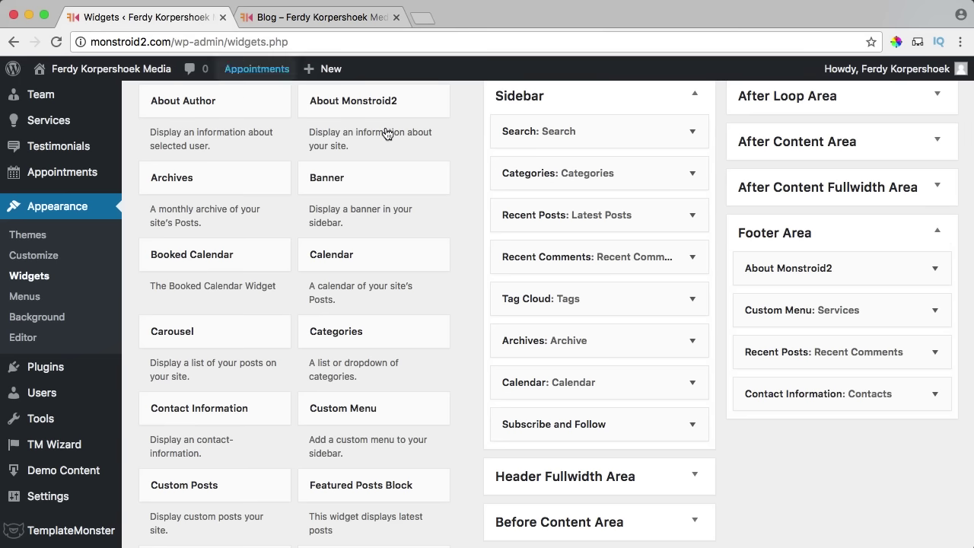
Replace the About Monstroid2 widget logo with the FKLogoColorRet image from the Media Library.
click(933, 273)
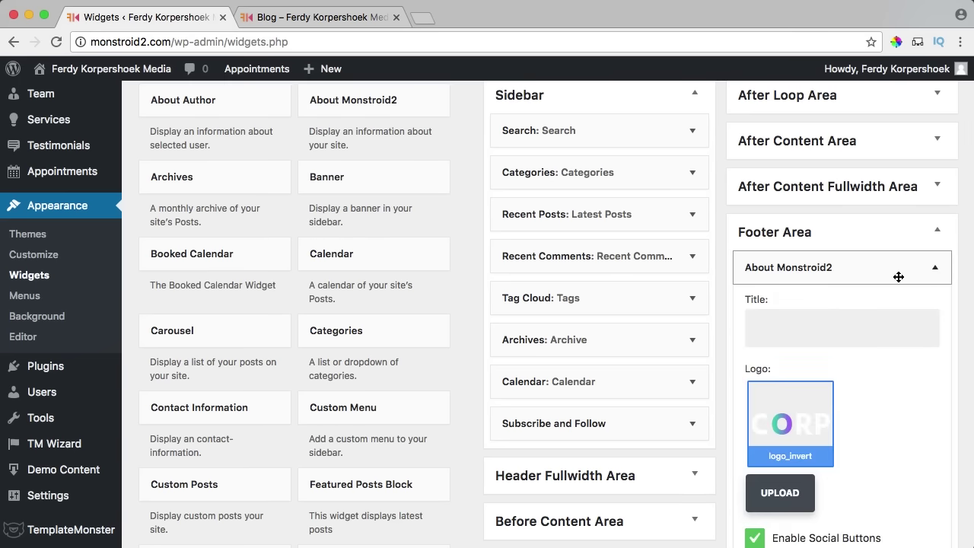
scroll(890, 276, down, 3)
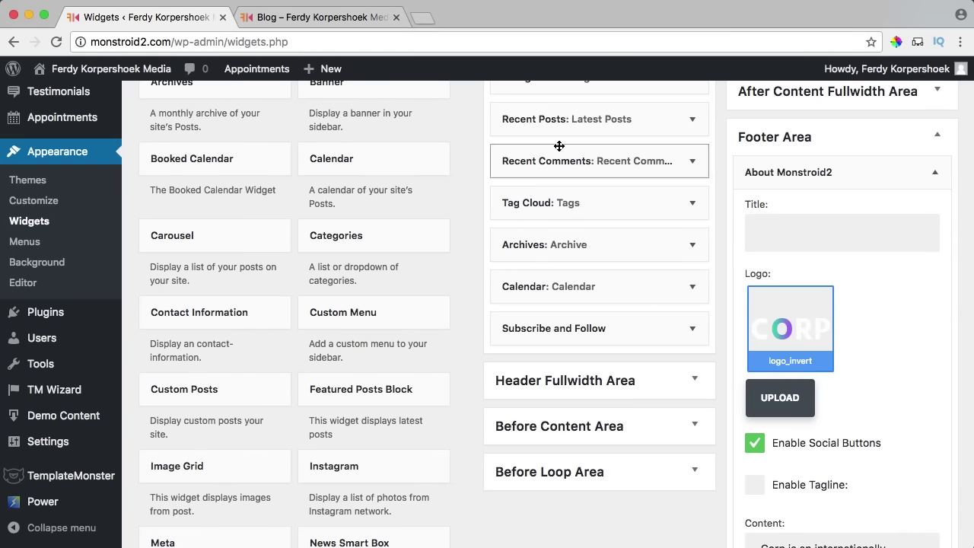
mouse_move(797, 313)
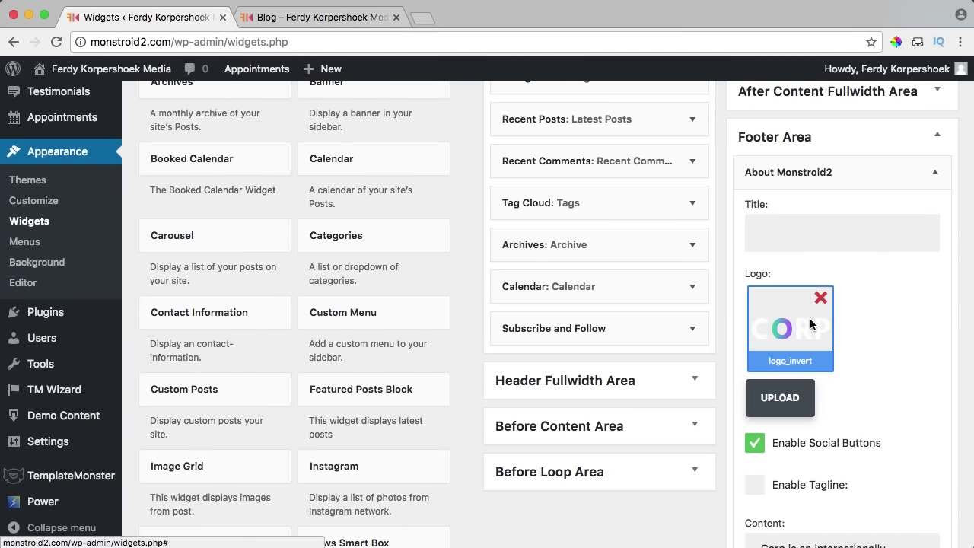
click(783, 398)
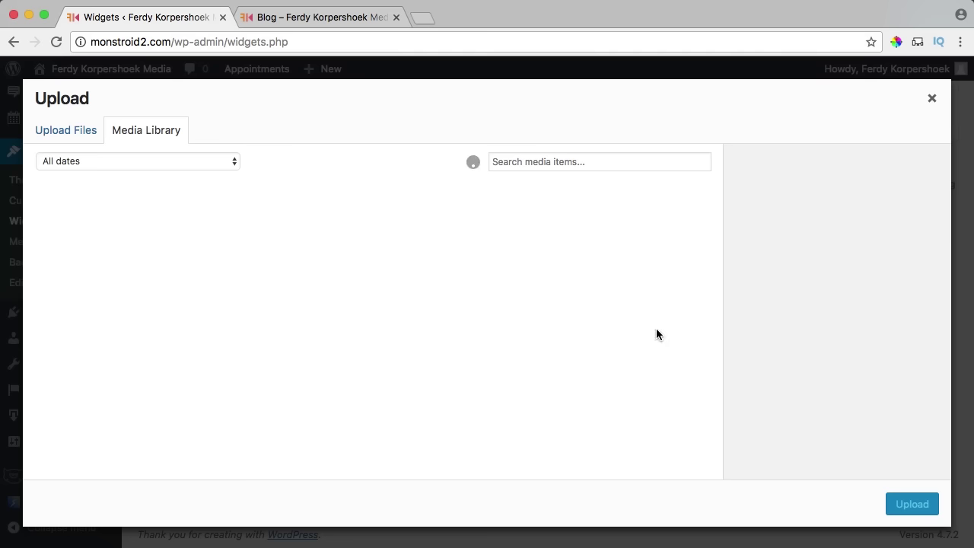
scroll(468, 342, down, 3)
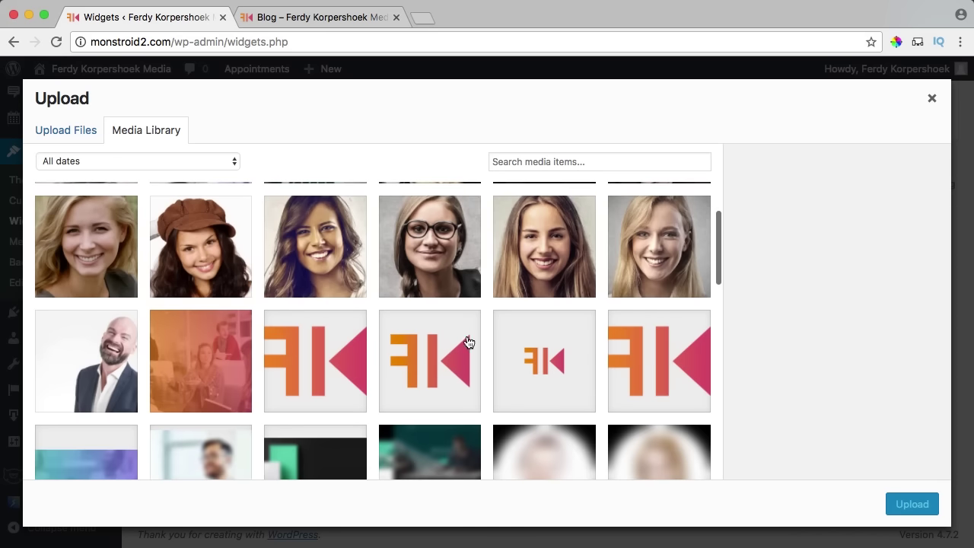
click(468, 342)
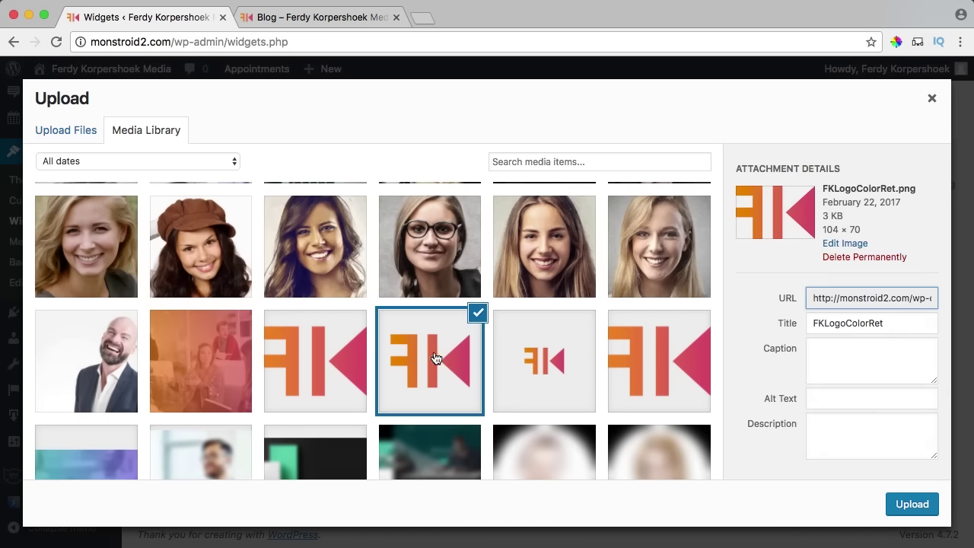
click(912, 505)
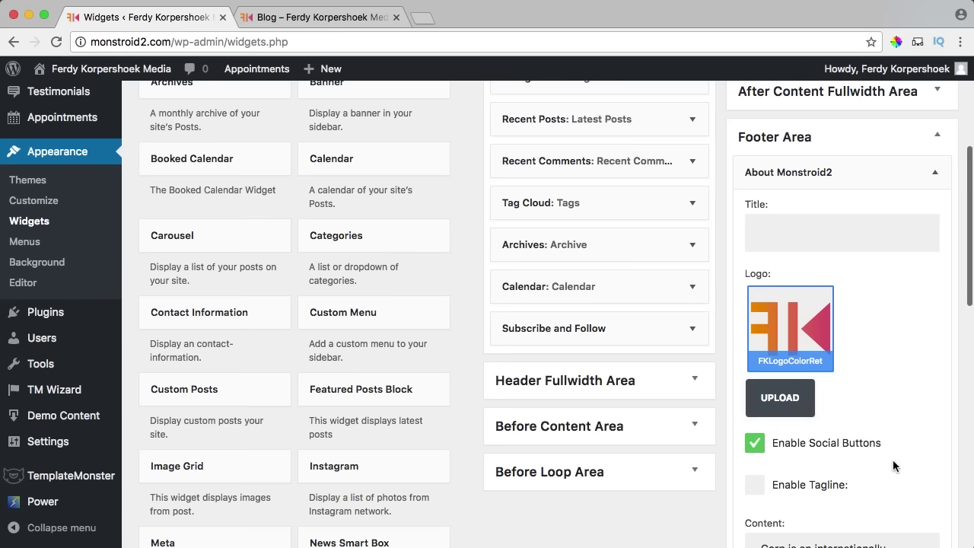
Replace 'Corp' in the About widget's content with the company name and save.
scroll(845, 395, down, 5)
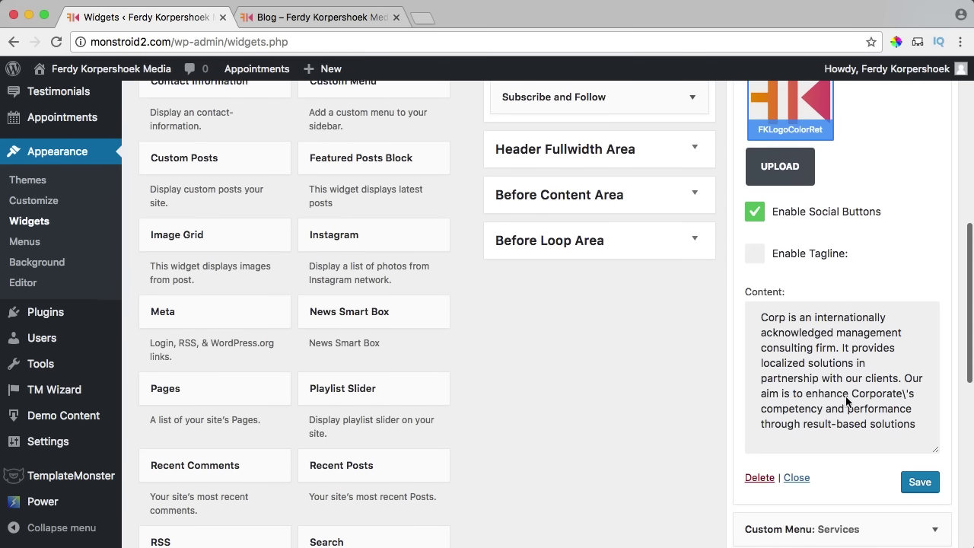
click(822, 362)
drag(784, 318, 748, 318)
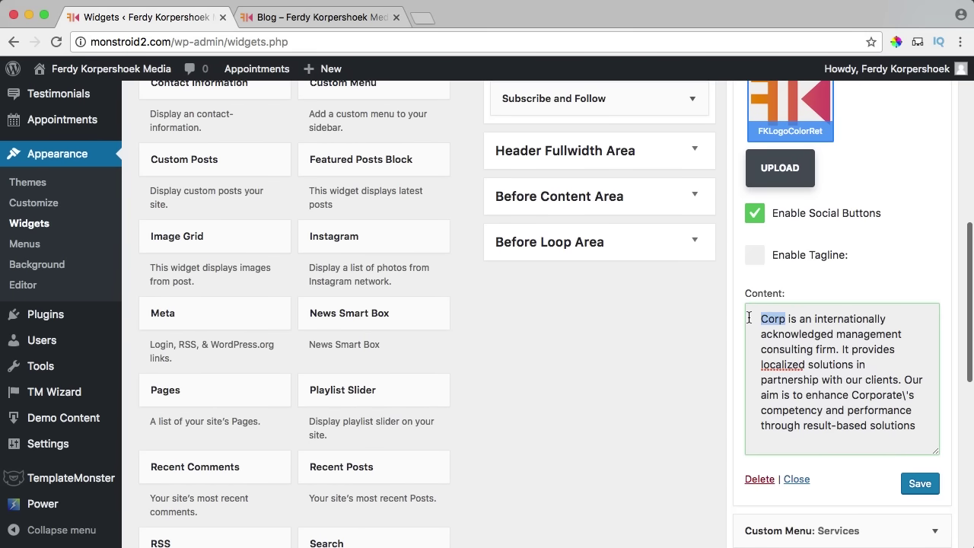
text(Ferdy Korpershoe)
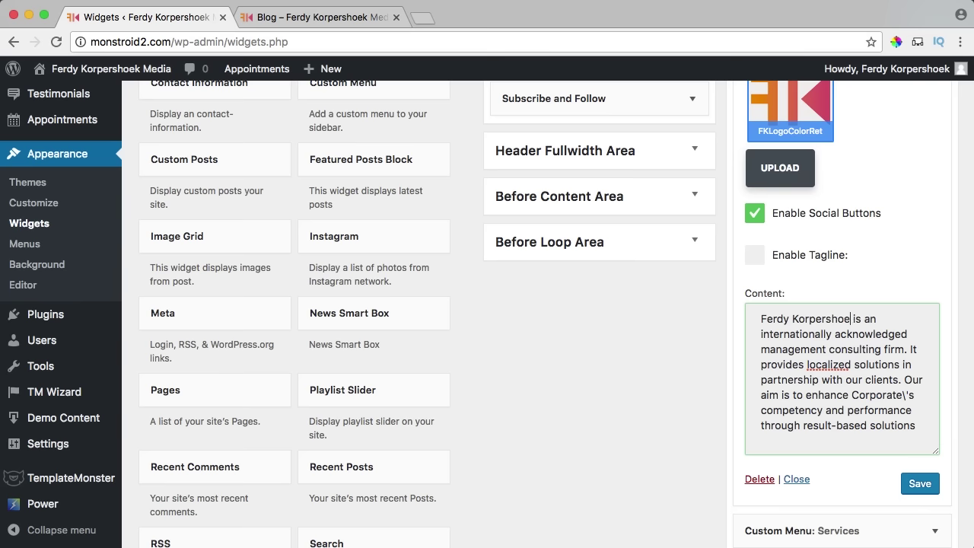
text(k Media)
scroll(775, 307, down, 5)
scroll(768, 228, up, 5)
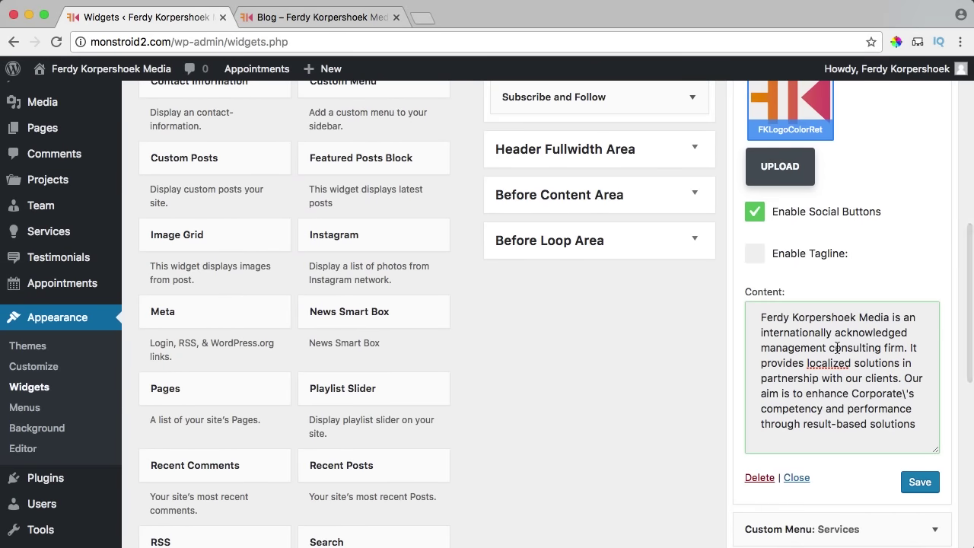
click(917, 483)
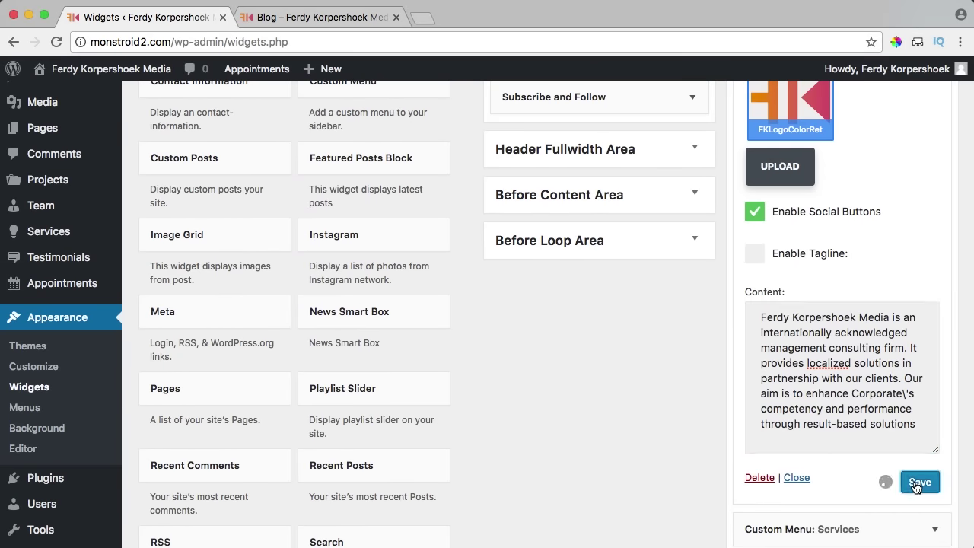
Check the updated About description in the live blog footer.
click(339, 17)
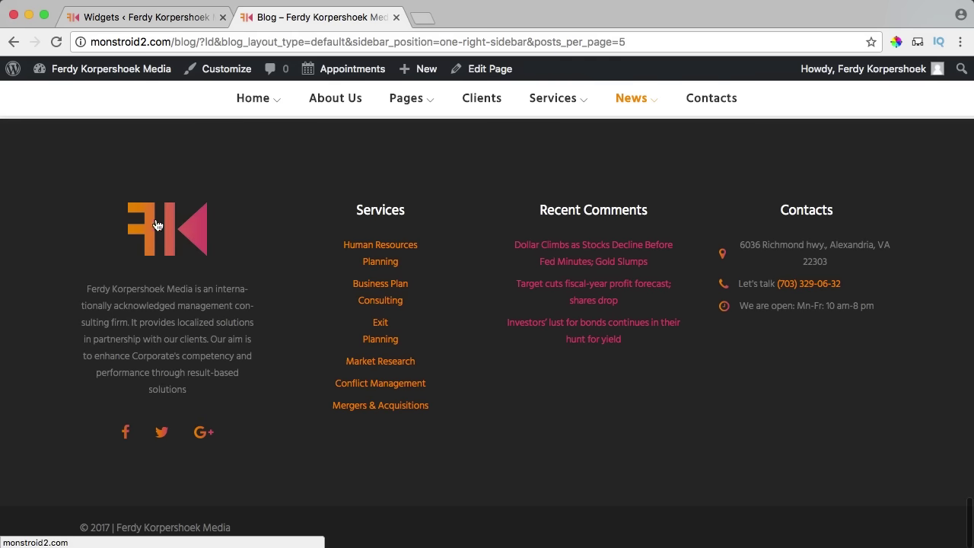
drag(102, 287, 181, 299)
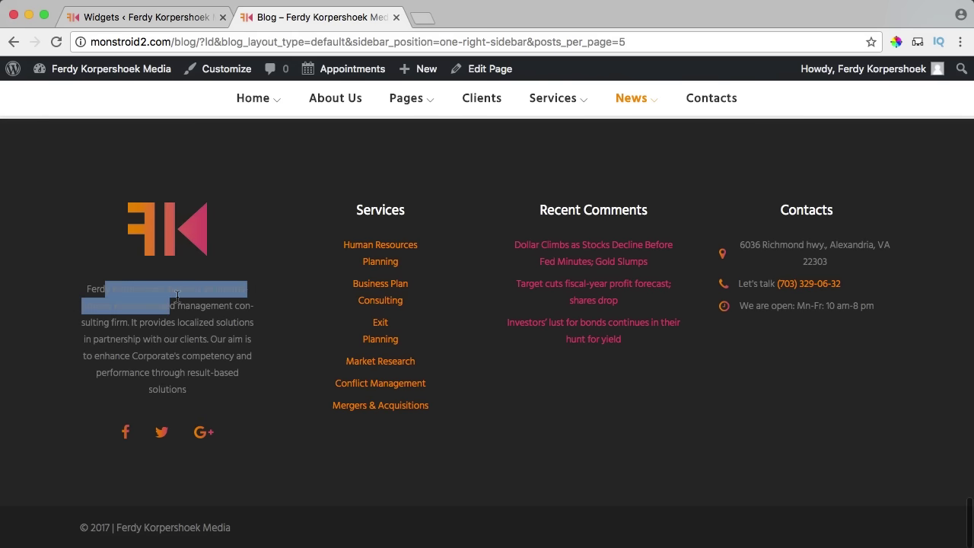
click(181, 300)
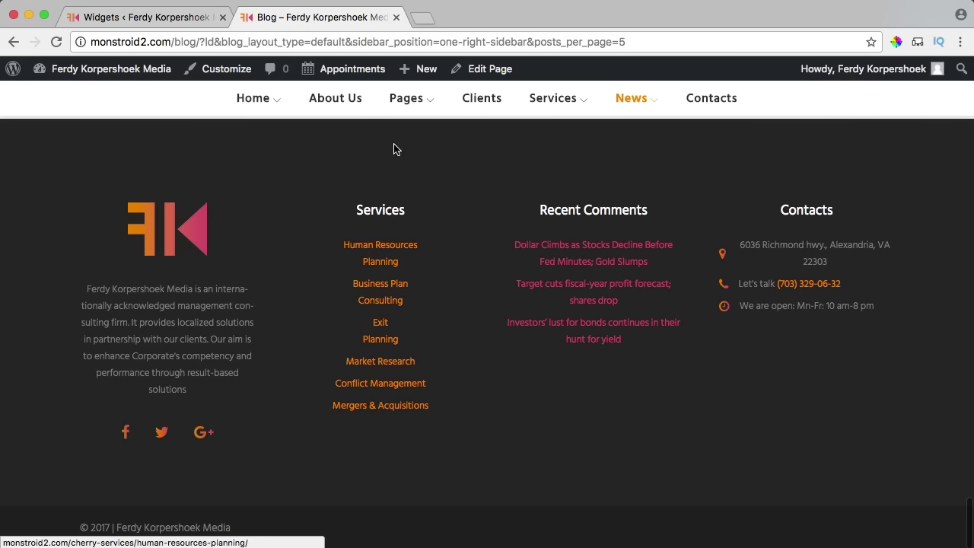
Delete the Custom Menu: Services and Recent Comments widgets from the Footer Area.
click(195, 18)
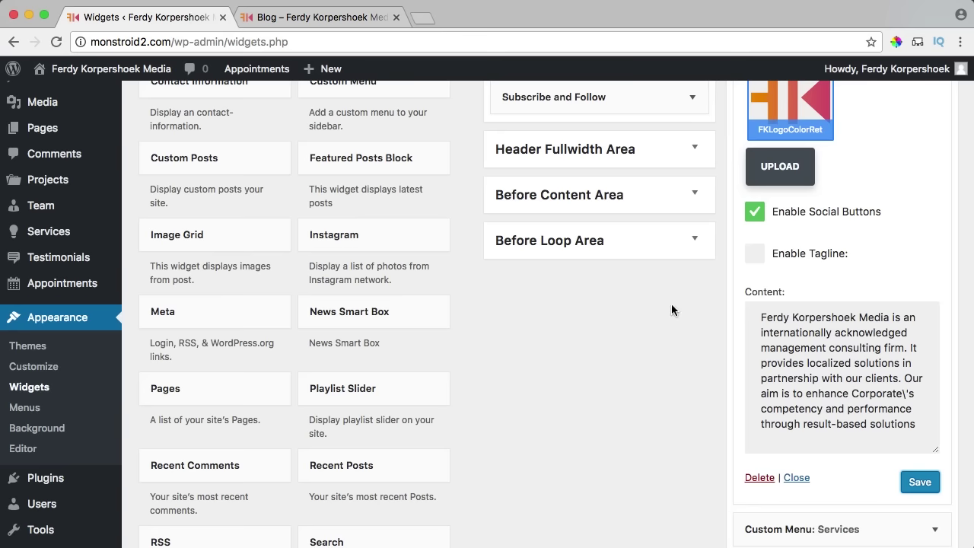
scroll(725, 306, up, 5)
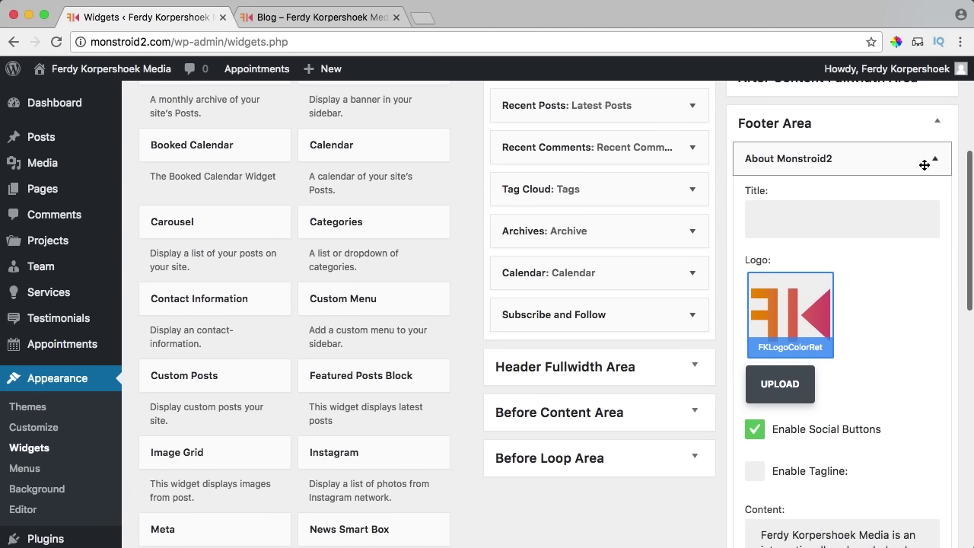
click(935, 160)
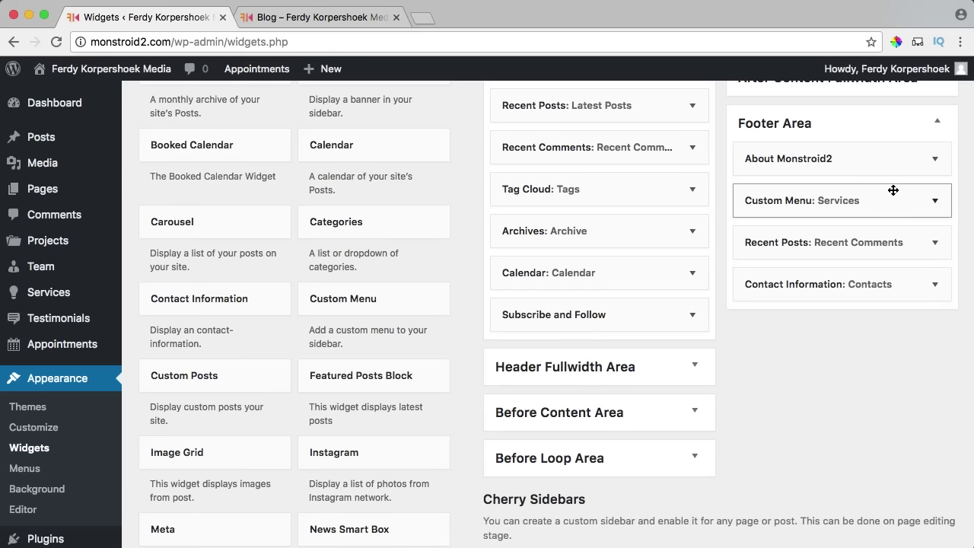
click(932, 201)
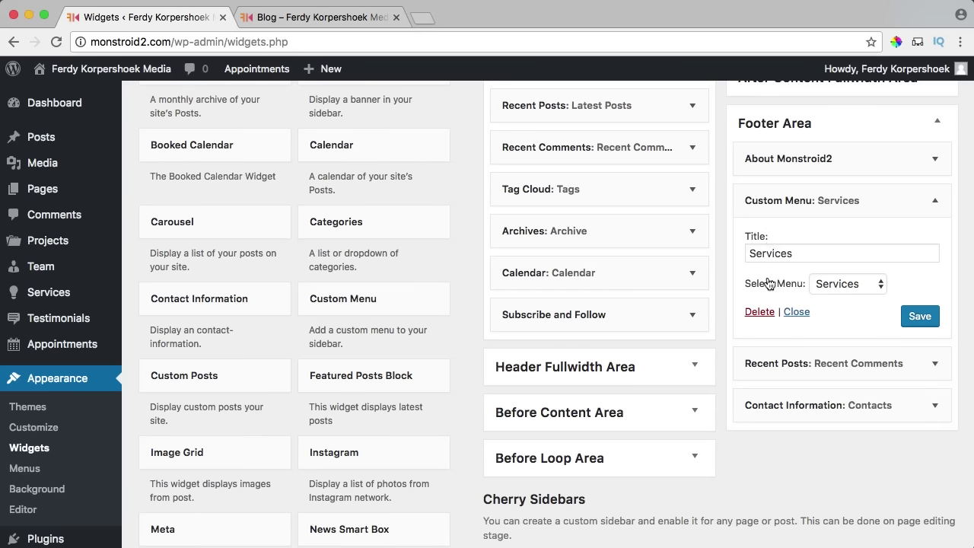
click(758, 313)
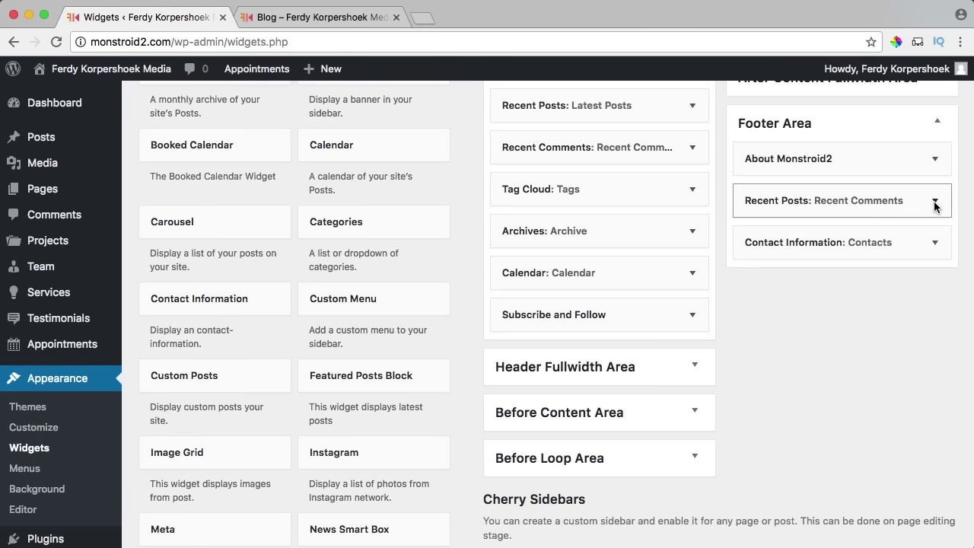
click(935, 202)
click(759, 337)
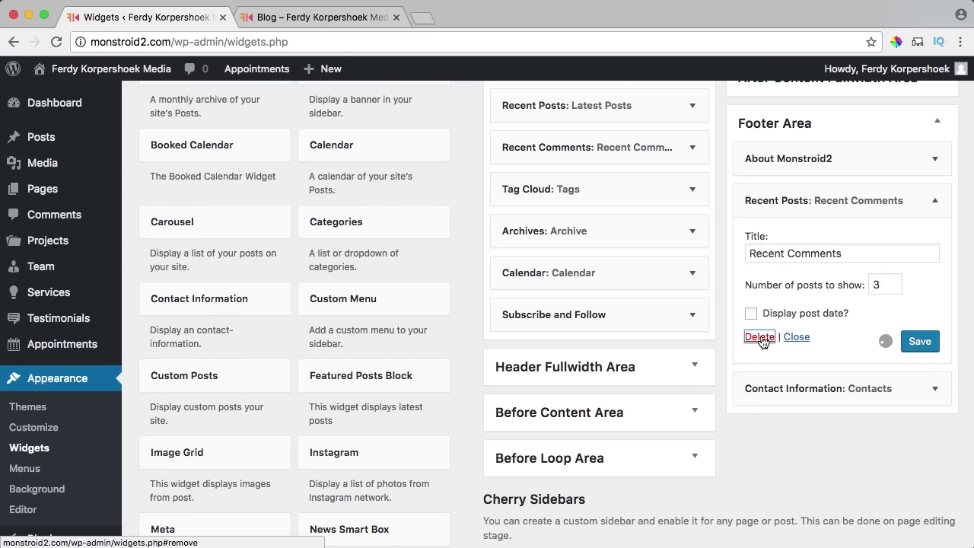
scroll(289, 192, up, 7)
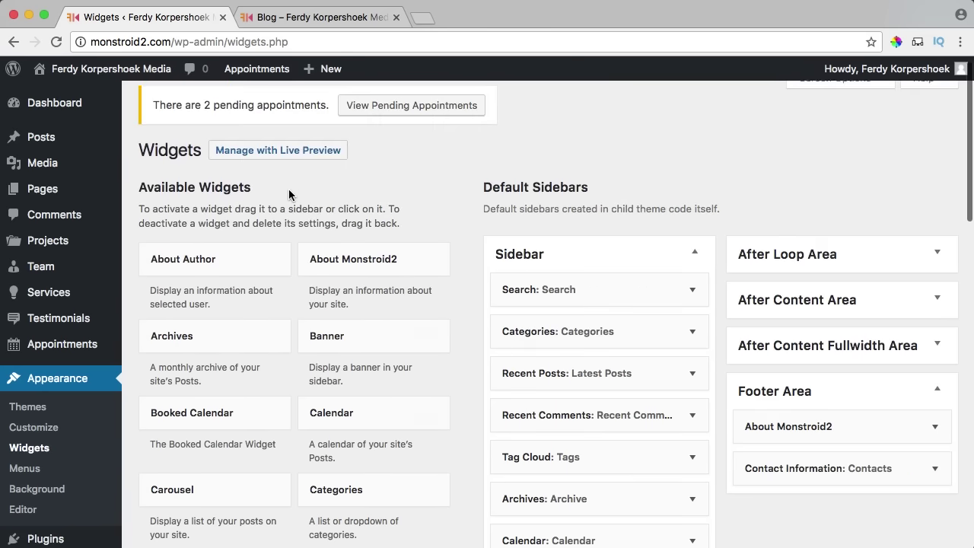
Add a Recent Posts widget to the Footer Area.
scroll(289, 191, down, 2)
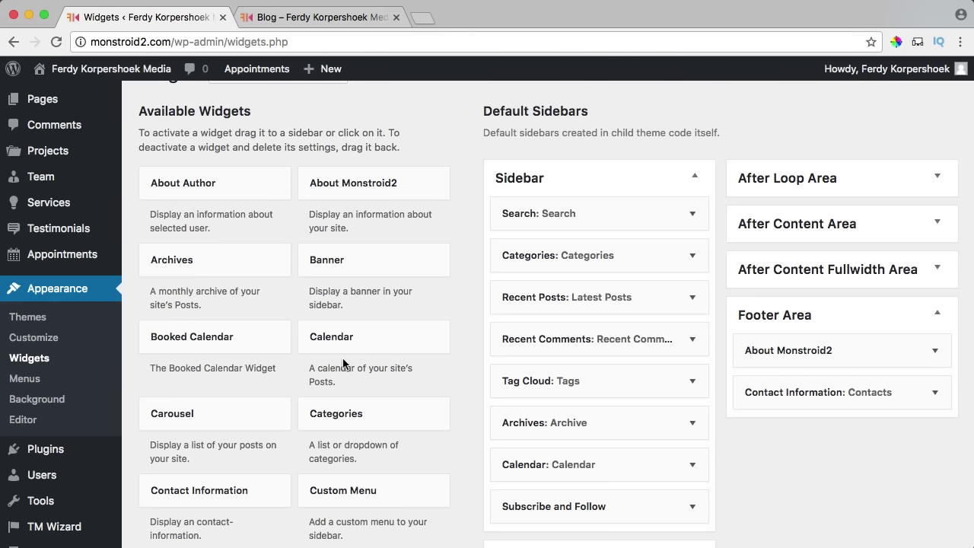
scroll(344, 363, down, 8)
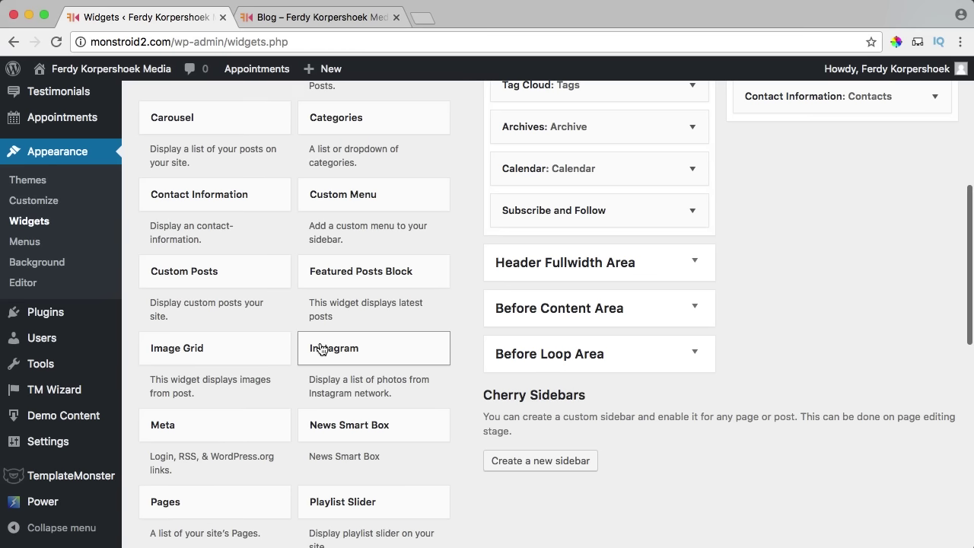
scroll(302, 337, down, 5)
scroll(298, 337, up, 3)
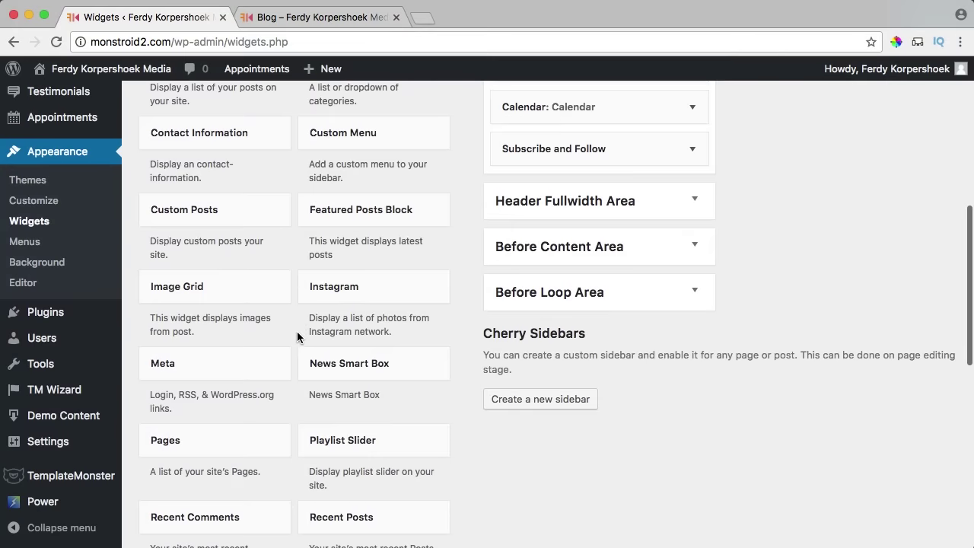
scroll(297, 337, down, 4)
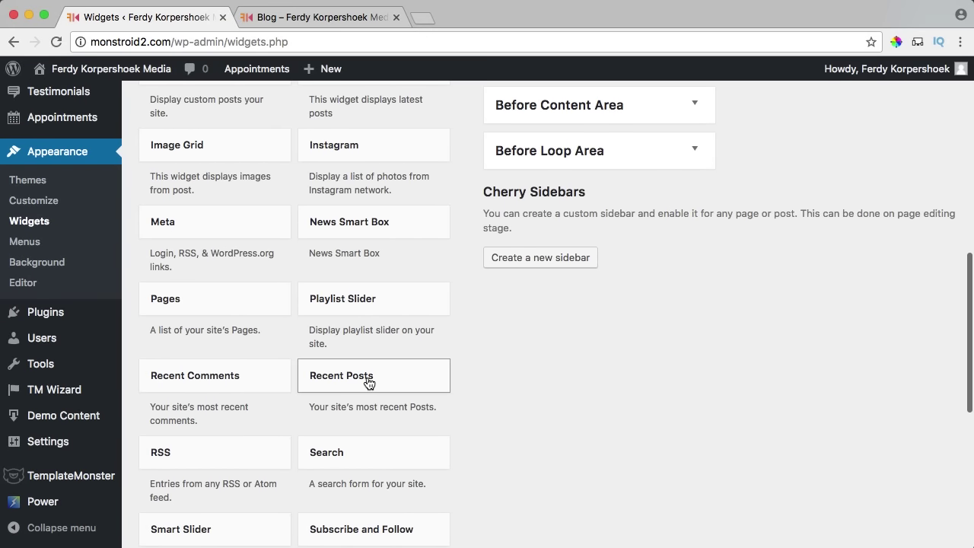
click(369, 382)
scroll(369, 384, down, 6)
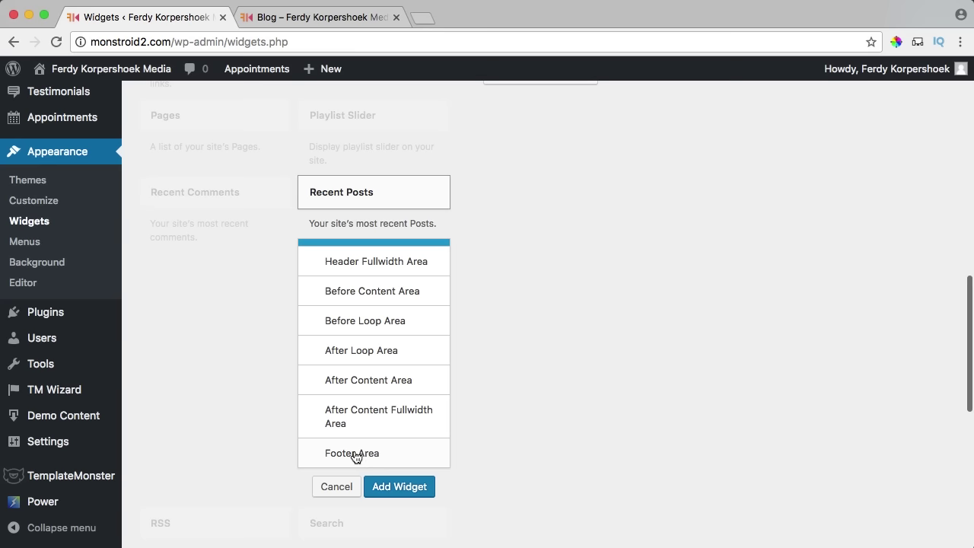
click(354, 455)
click(388, 487)
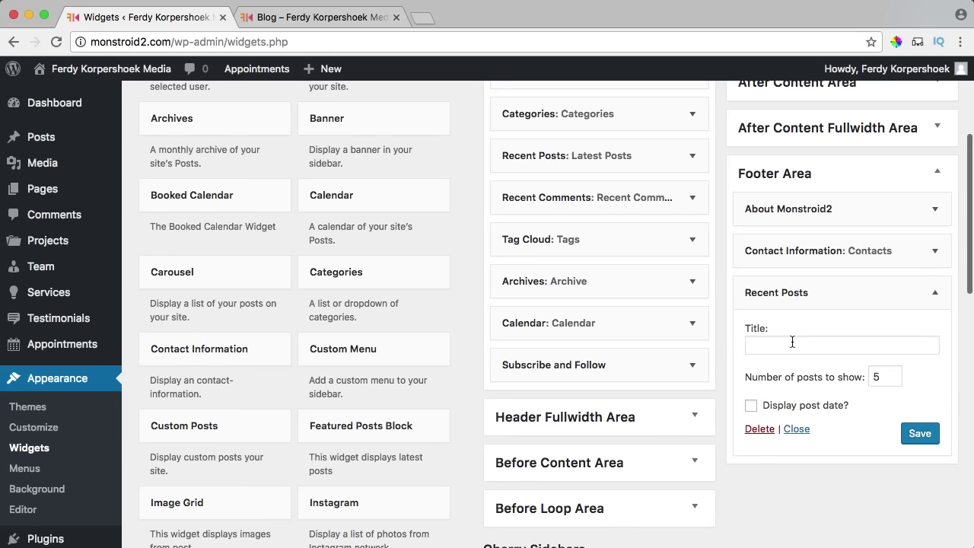
Title the widget 'Recent Posts', save it, and view the live footer.
click(790, 343)
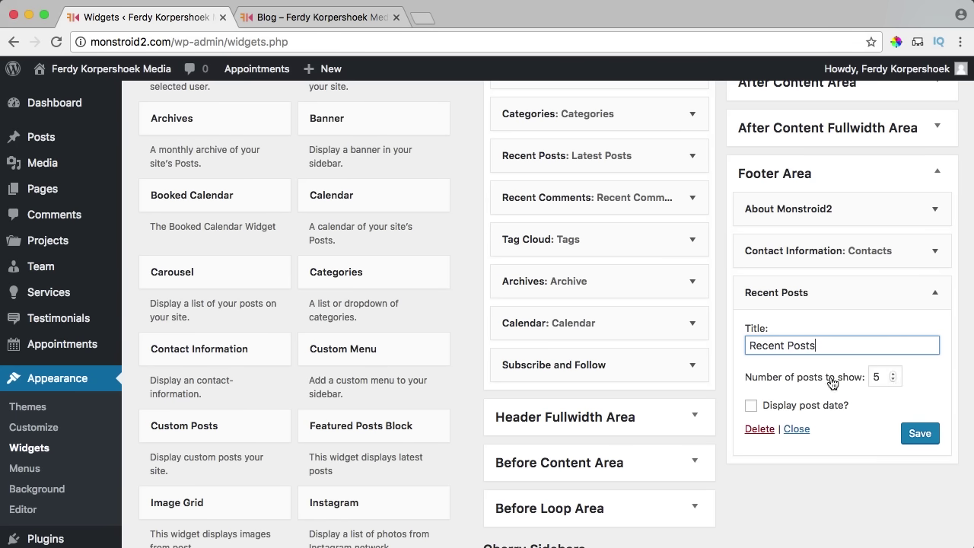
click(919, 434)
click(345, 20)
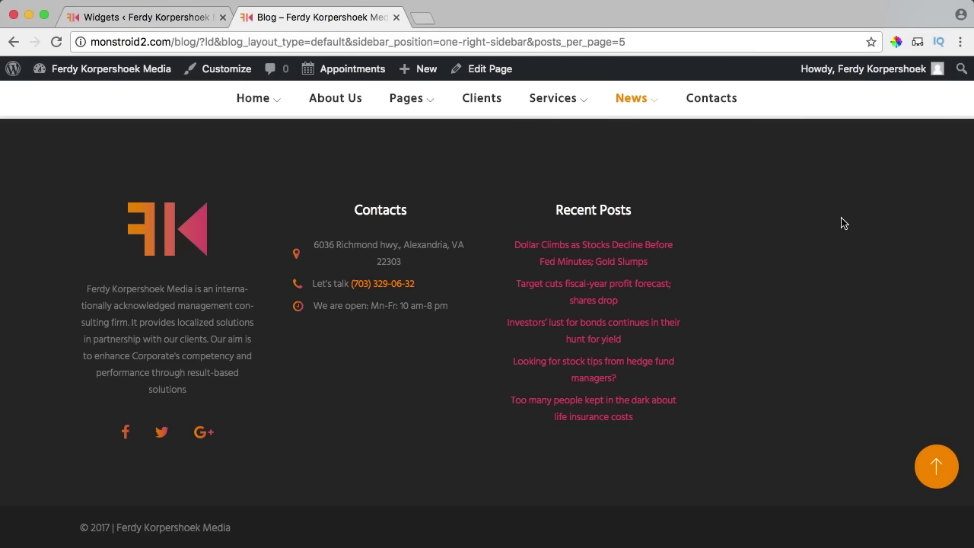
Move Recent Posts above Contact Information in the Footer Area and recheck the live footer.
click(182, 20)
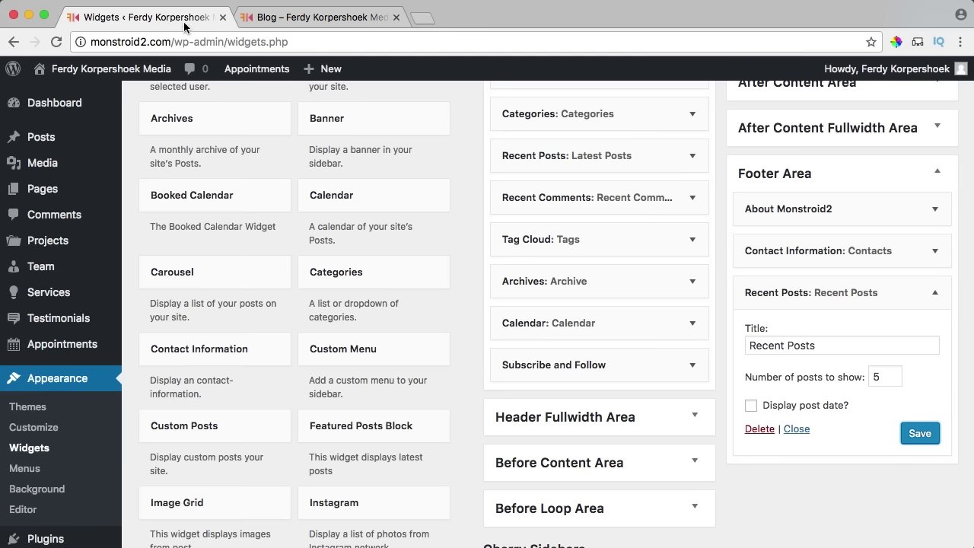
drag(838, 296, 837, 245)
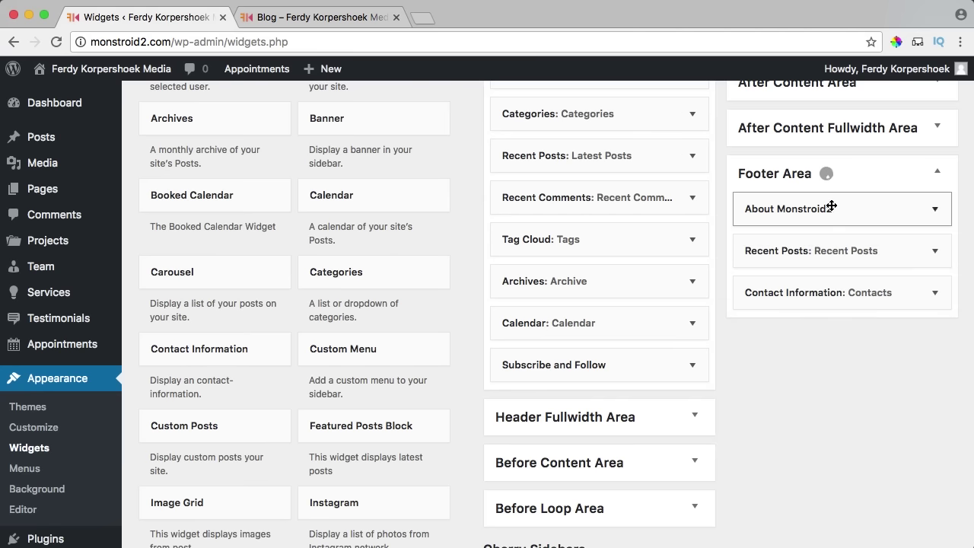
click(314, 17)
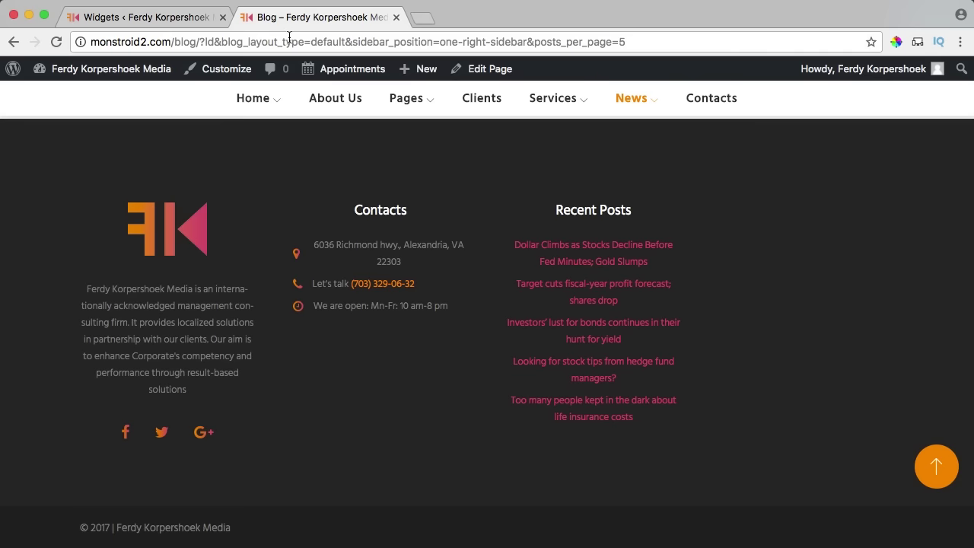
In the Customizer, set Footer Styles' Widget Area Columns to 3 and Save & Publish.
click(219, 70)
scroll(107, 214, down, 5)
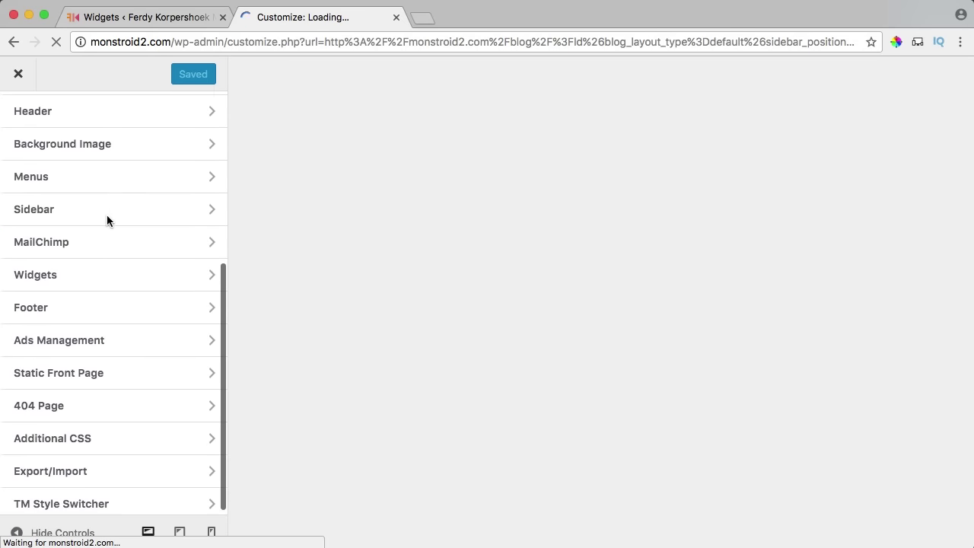
click(44, 306)
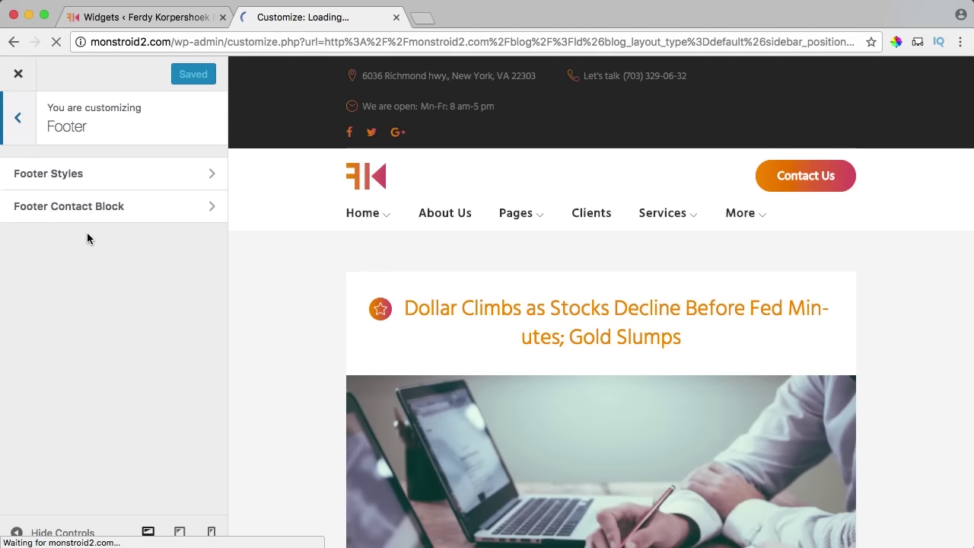
click(84, 181)
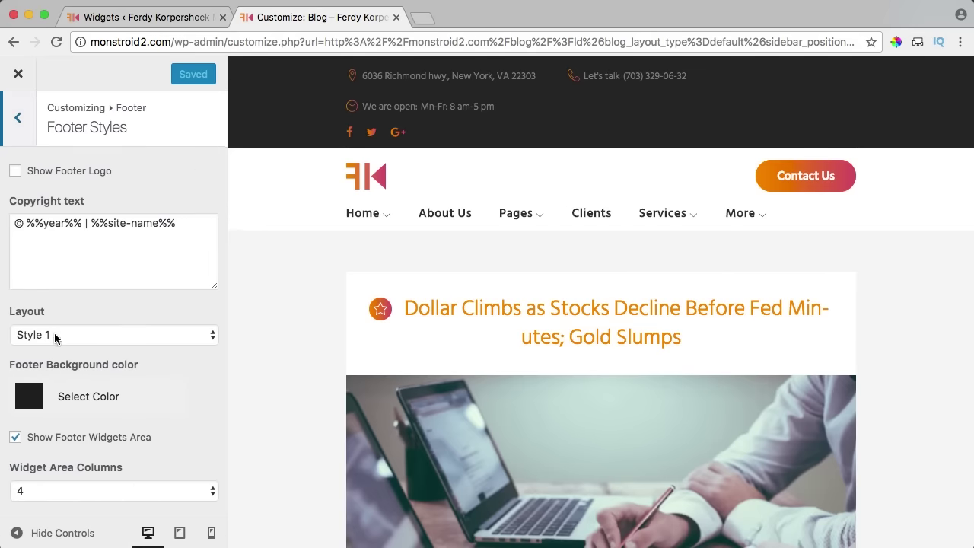
scroll(54, 335, down, 3)
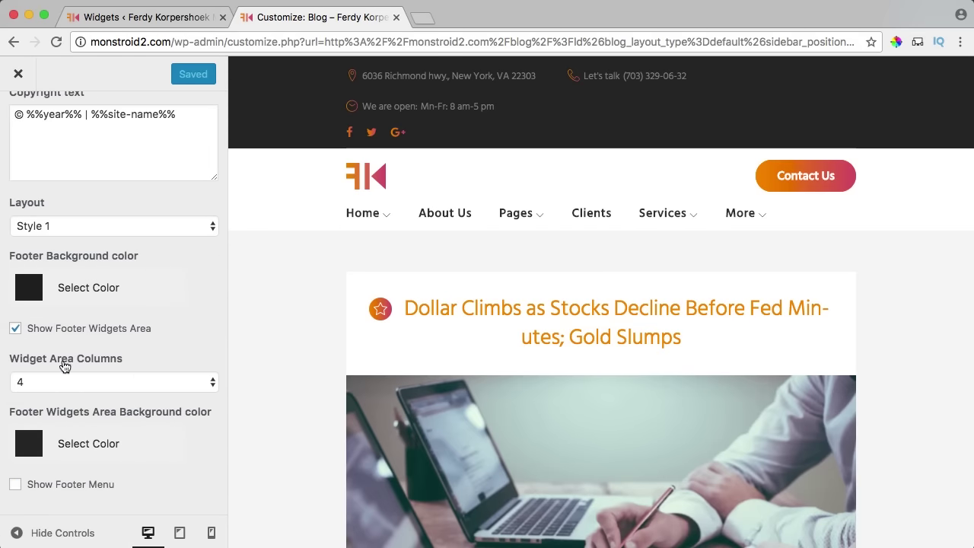
click(77, 384)
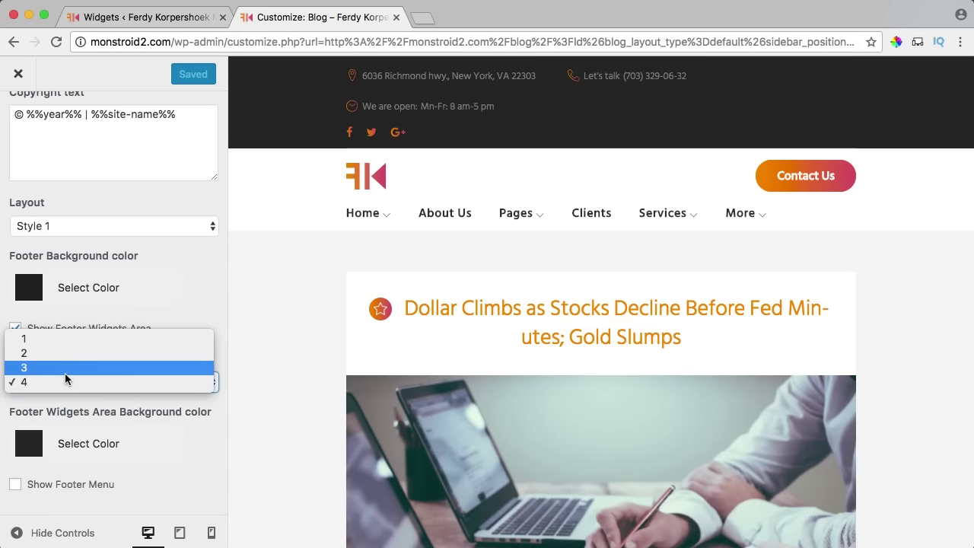
click(55, 370)
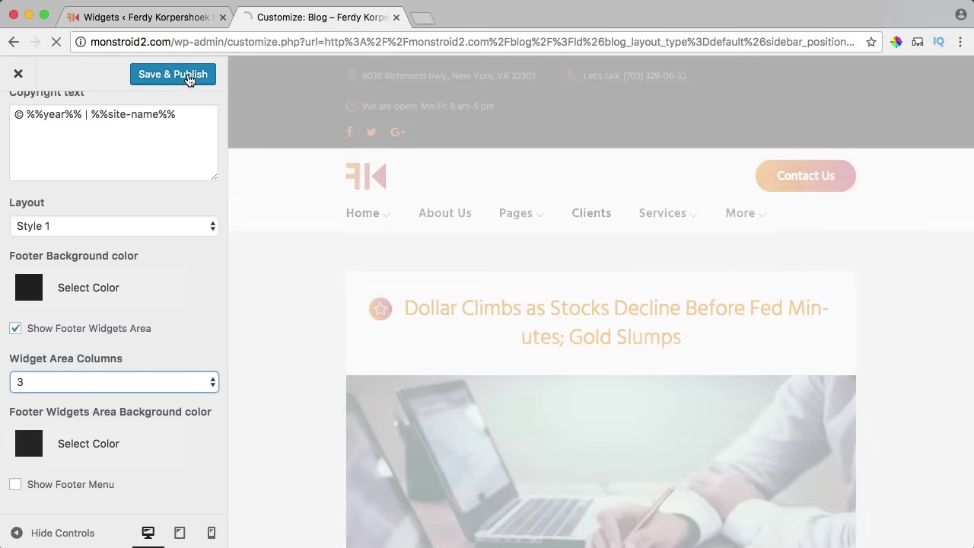
click(174, 74)
Review the live blog page's footer in its three-column layout.
mouse_move(386, 177)
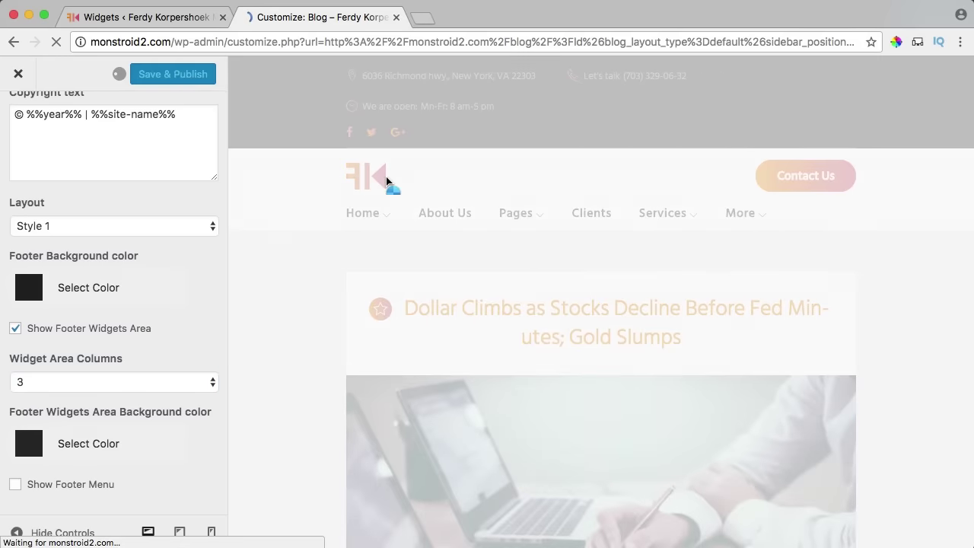
scroll(386, 176, down, 10)
scroll(386, 183, down, 10)
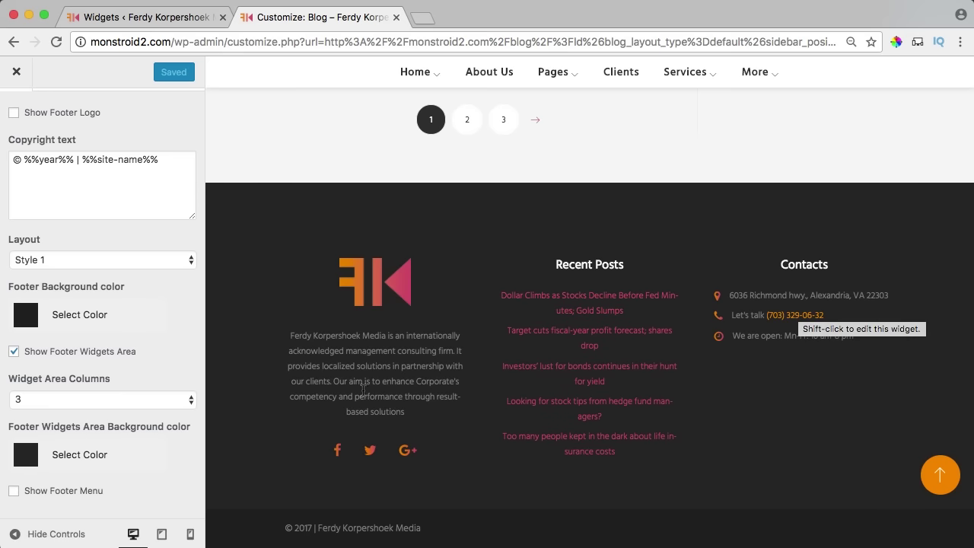
scroll(429, 346, up, 5)
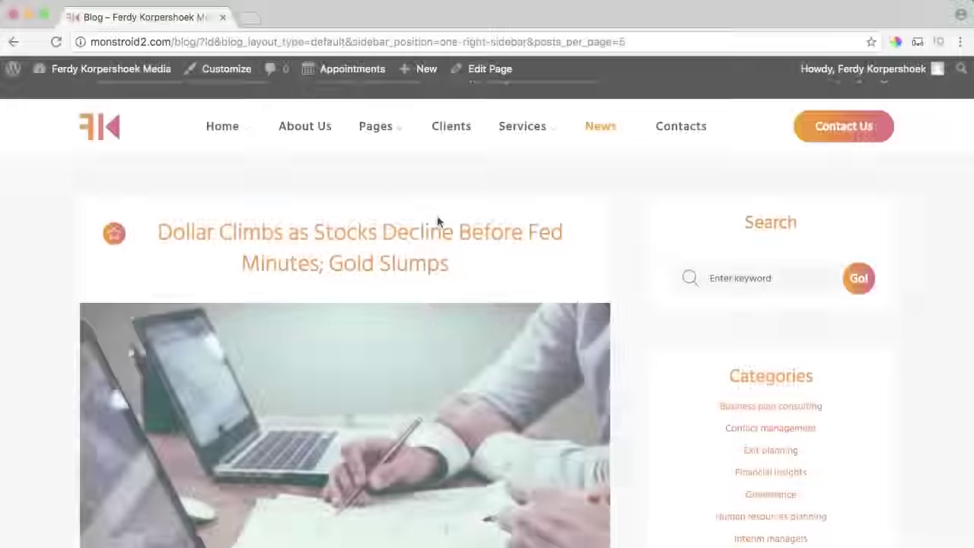
scroll(437, 215, down, 5)
scroll(436, 221, up, 5)
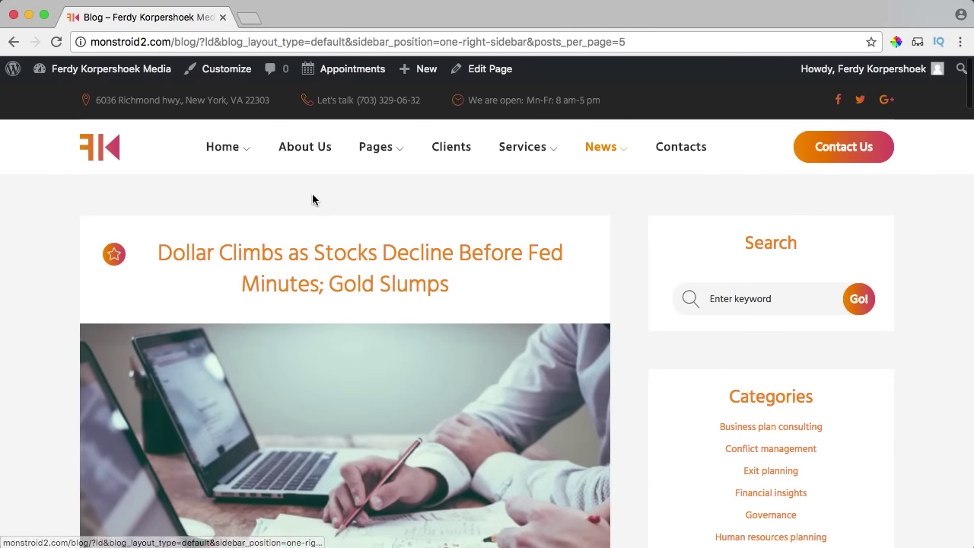
Start a new post titled 'A new website' with two pasted Lorem ipsum paragraphs.
mouse_move(417, 74)
click(408, 95)
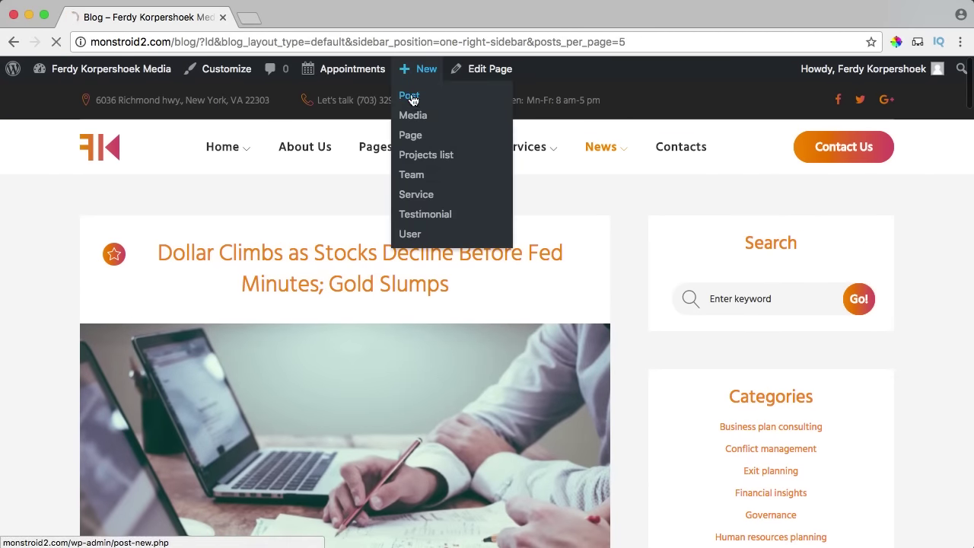
text(A new website)
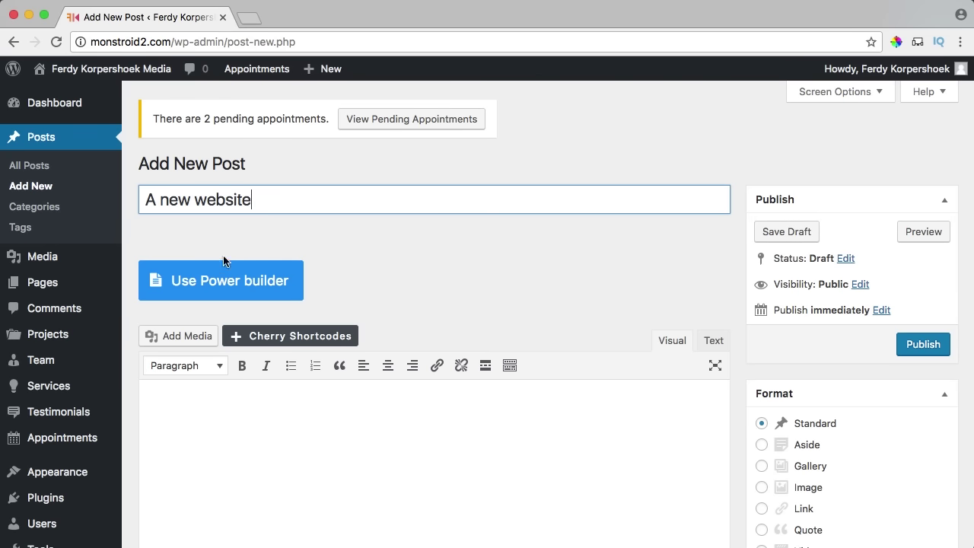
scroll(394, 266, down, 3)
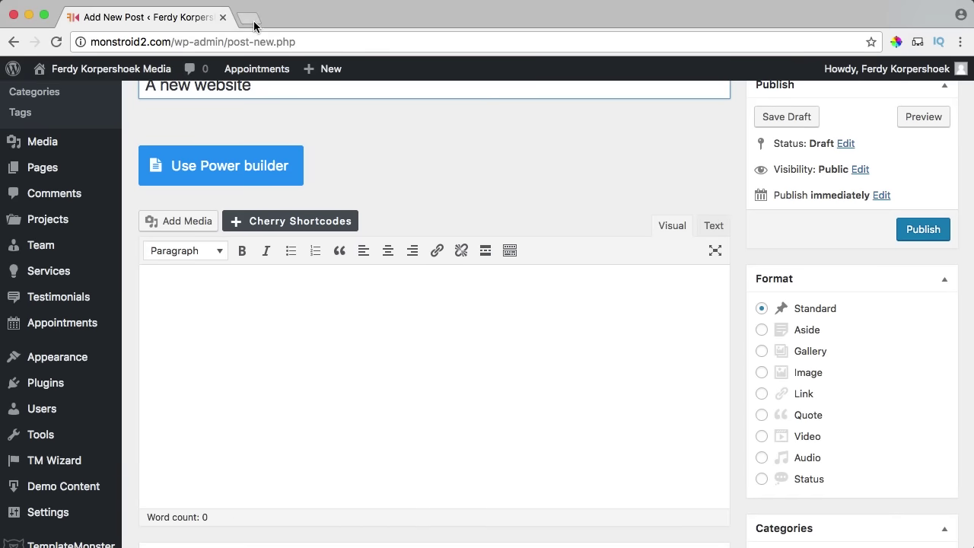
key(Tab)
text(Lorem ipsum dolor sit amet, consectetur adipiscing elit, sed do eiusmod tempor incididunt ut labore et dolore magna aliqua. Ut enim ad minim veniam, quis nostrud exercitation ullamco laboris nisi ut aliquip ex ea commodo consequat. Duis aute irure dolor in reprehenderit in voluptate velit esse cillum dolore eu fugiat nulla pariatur. Excepteur sint occaecat cupidatat non proident, sunt in culpa qui officia deserunt mollit anim id est laborum.)
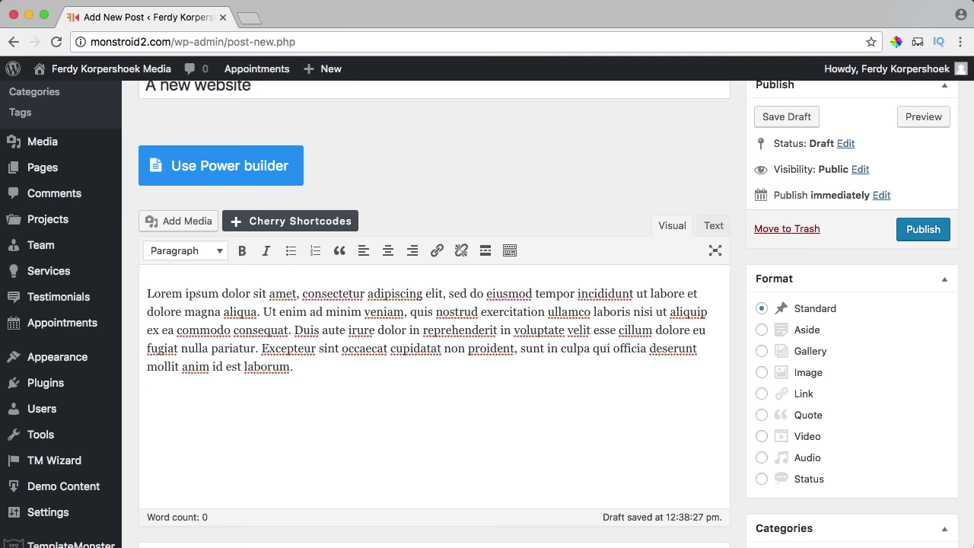
text(Lorem ipsum dolor sit amet, consectetur adipiscing elit, sed do eiusmod tempor incididunt ut labore et dolore magna aliqua. Ut enim ad minim veniam, quis nostrud exercitation ullamco laboris nisi ut aliquip ex ea commodo consequat. Duis aute irure dolor in reprehenderit in voluptate velit esse cillum dolore eu fugiat nulla pariatur. Excepteur sint occaecat cupidatat non proident, sunt in culpa qui officia deserunt mollit anim id est laborum.)
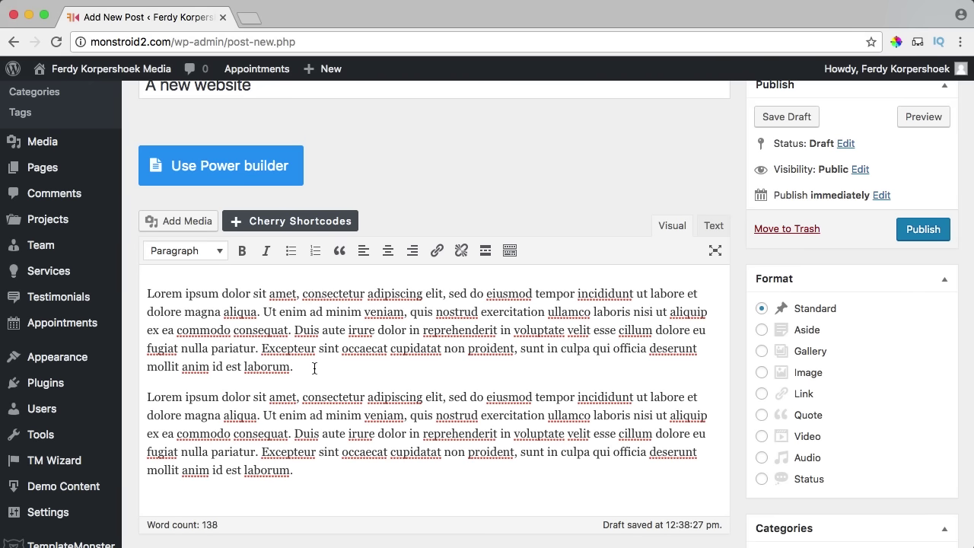
key(Return)
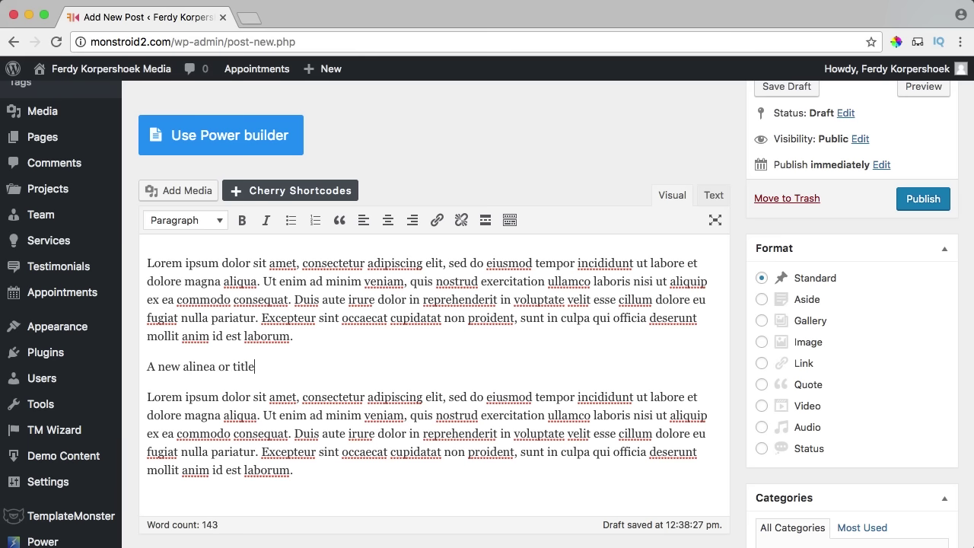
Add the 'A get a new rule' line and format both short lines as Heading 1.
key(shift+Return)
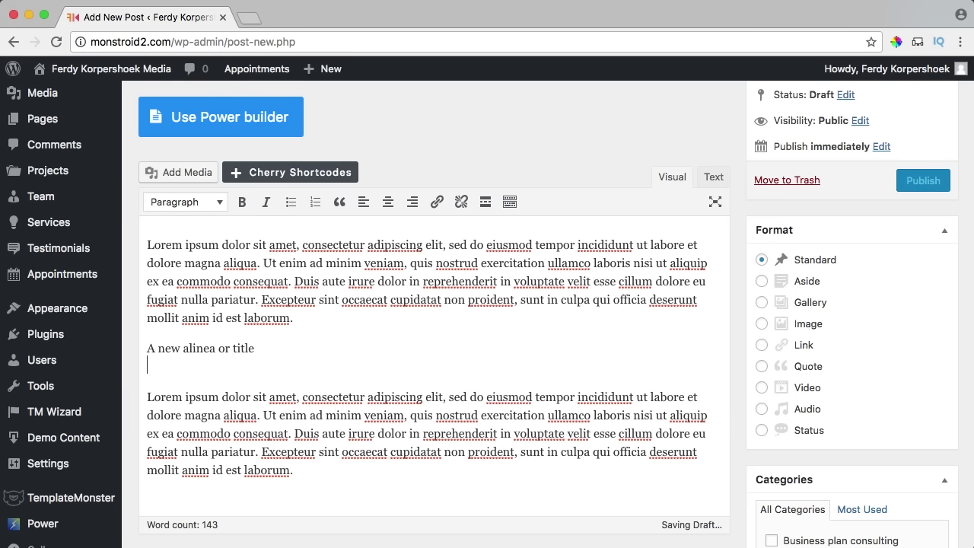
text(A get a new rule)
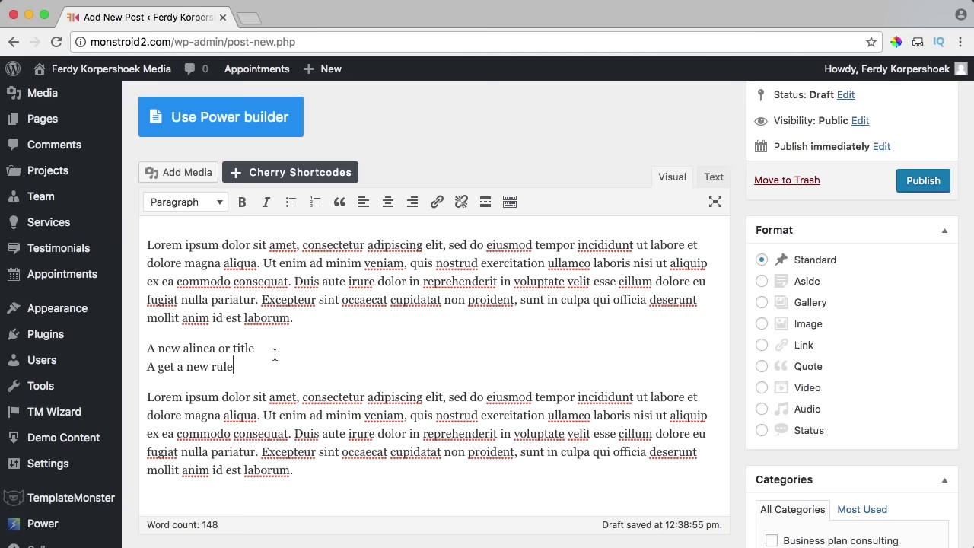
drag(255, 348, 149, 344)
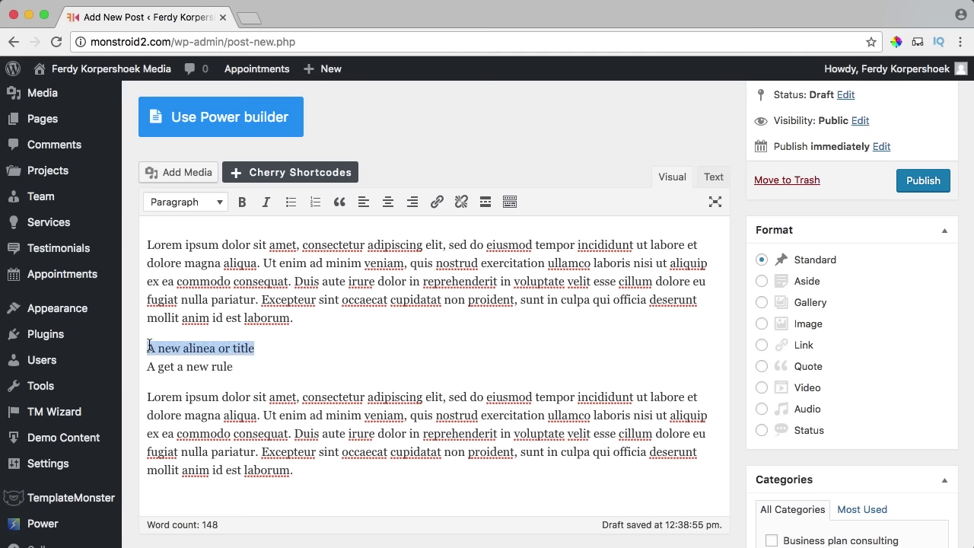
click(186, 202)
click(194, 262)
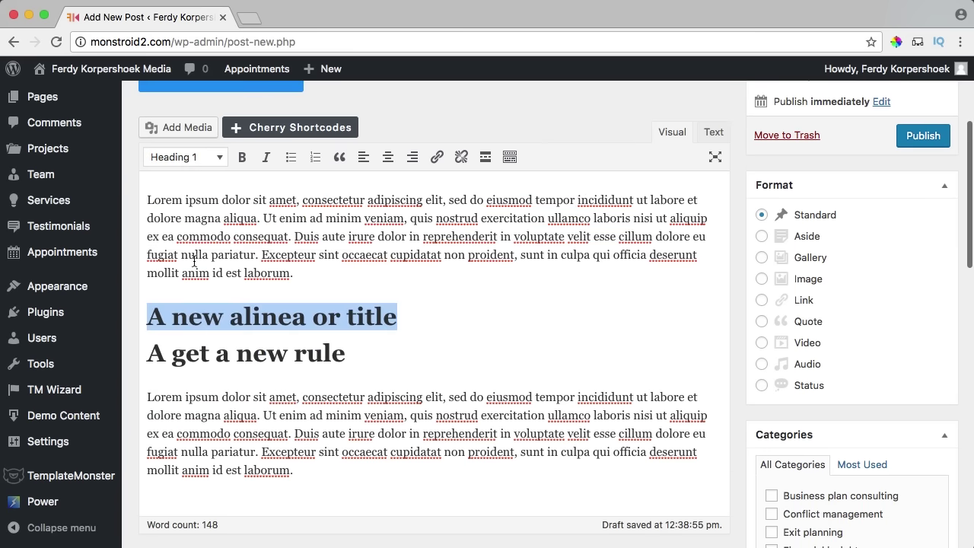
click(245, 354)
drag(352, 359, 148, 318)
click(148, 318)
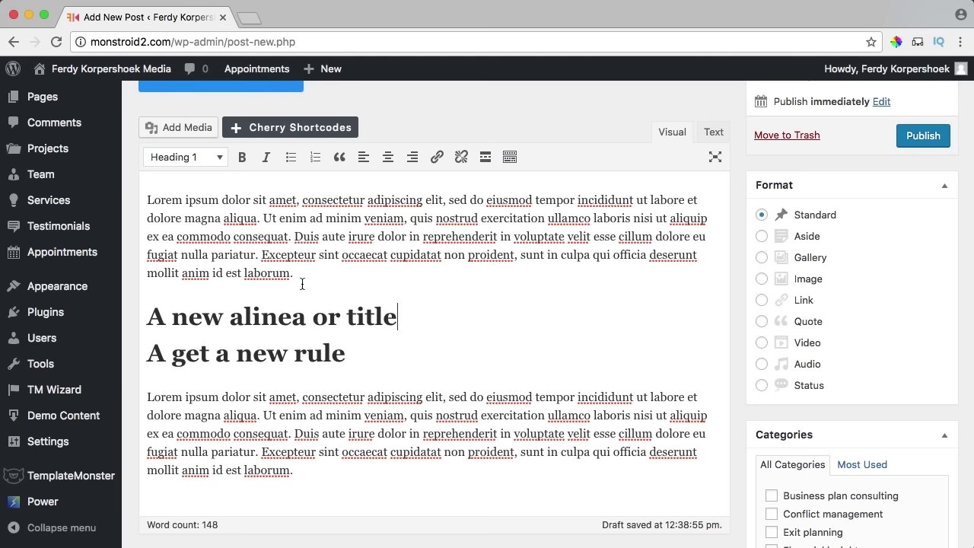
Split the second paragraph at 'Duis' and format the 'Title' line as a smaller subheading.
scroll(367, 355, down, 2)
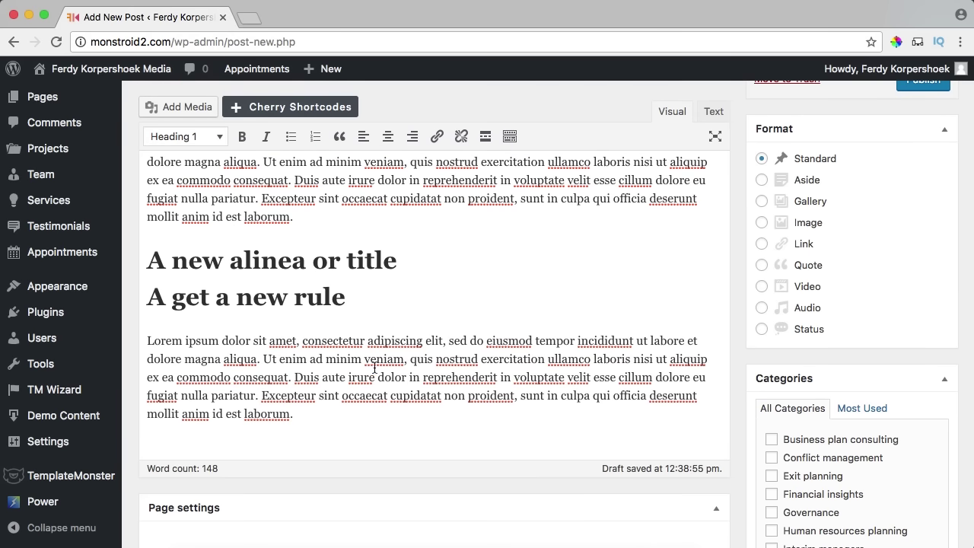
click(293, 375)
key(Return)
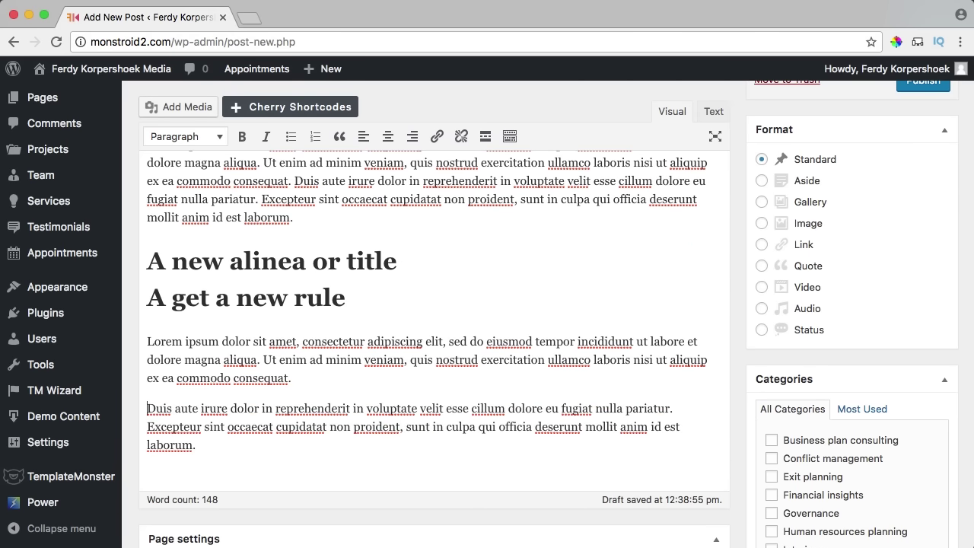
click(304, 379)
key(Return)
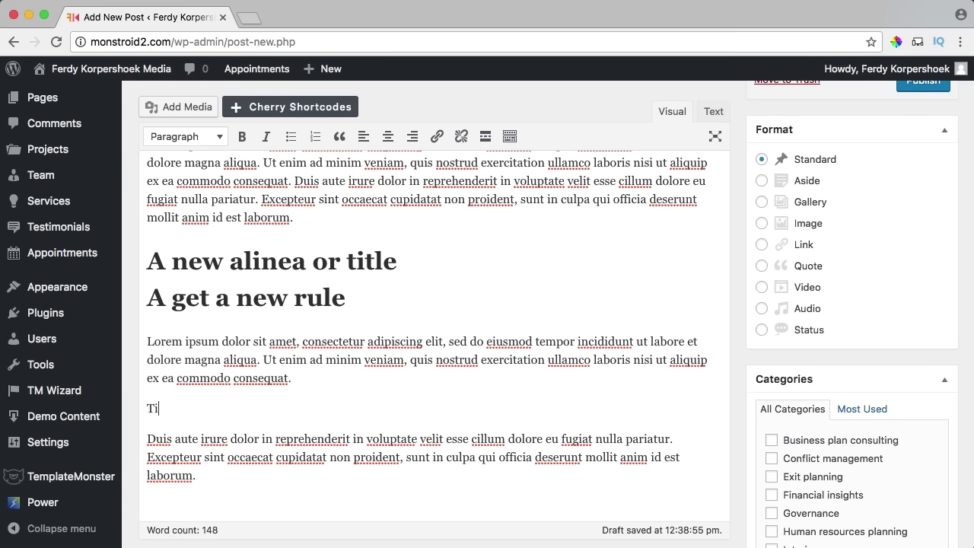
drag(204, 406, 148, 406)
click(181, 144)
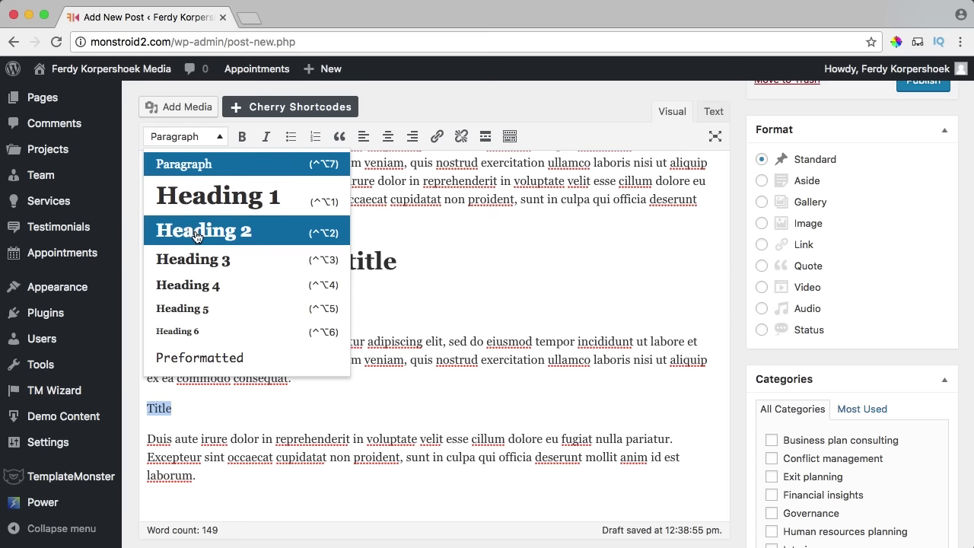
click(200, 263)
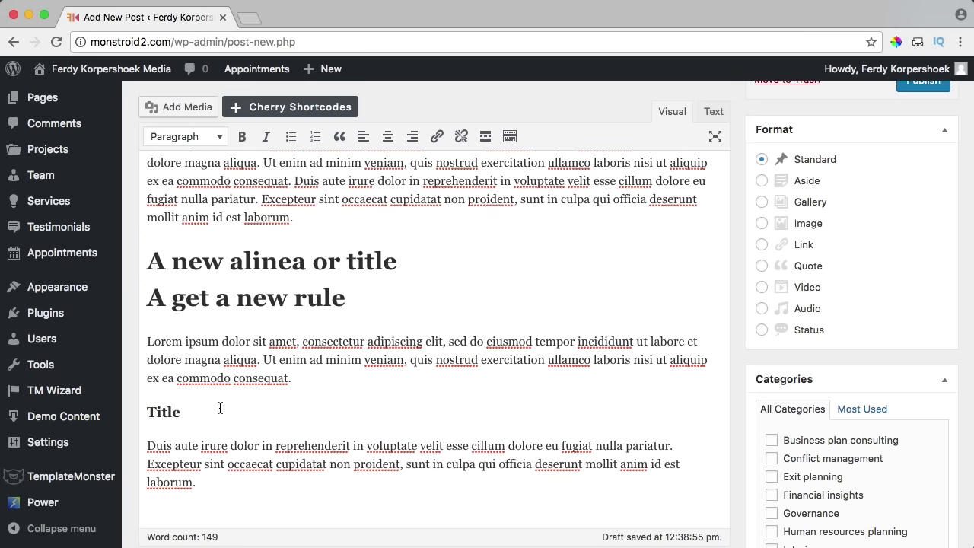
scroll(224, 400, up, 1)
scroll(224, 396, down, 2)
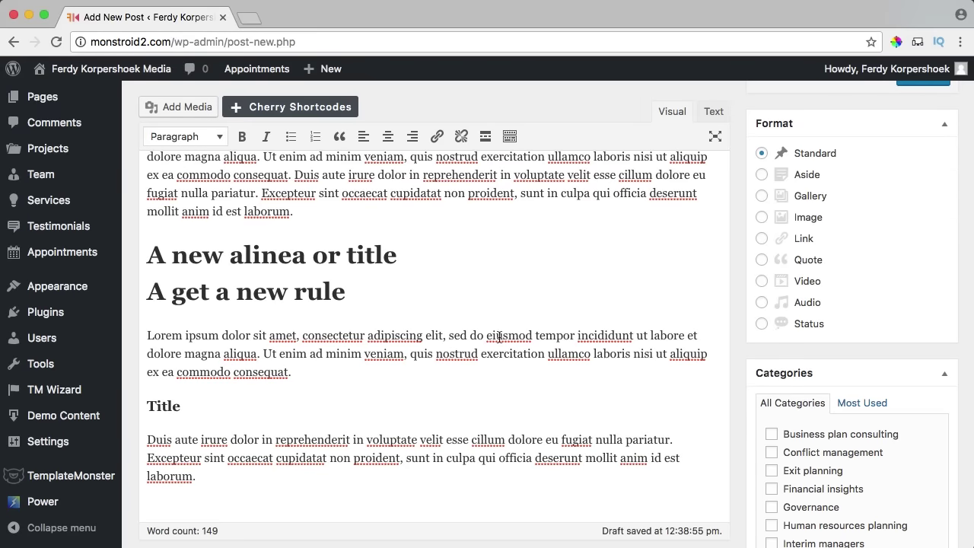
scroll(323, 316, up, 2)
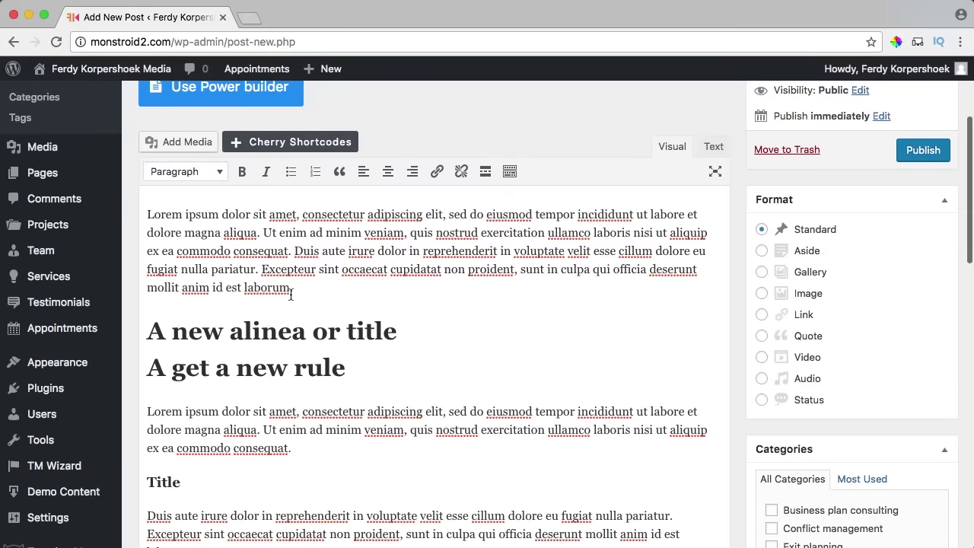
Insert the Testimony_03 portrait, align it right, and shrink it to 190 × 190 px.
click(174, 147)
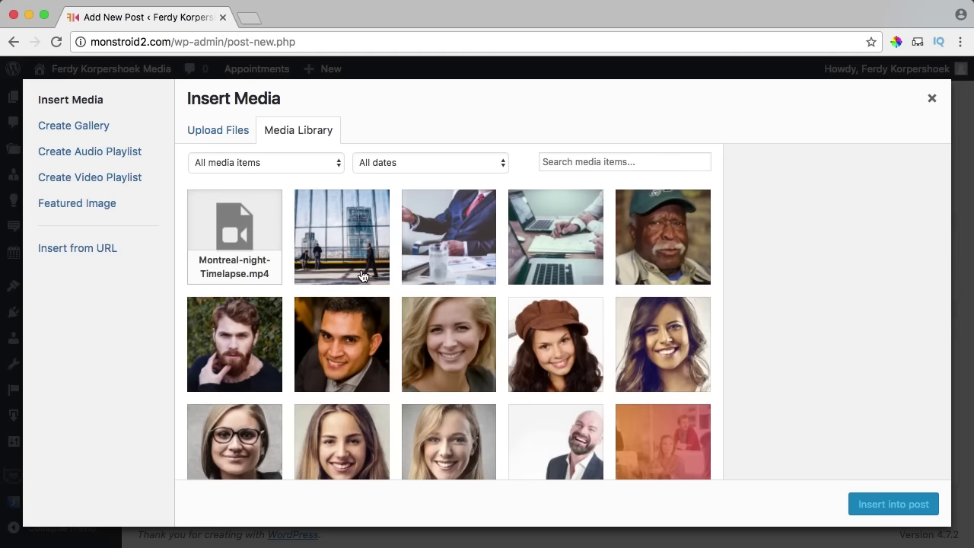
click(346, 340)
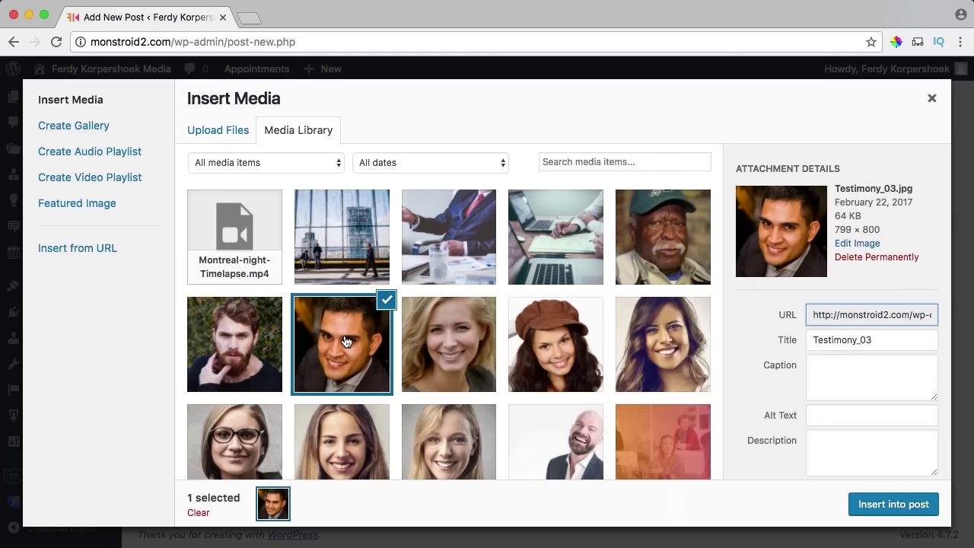
click(894, 506)
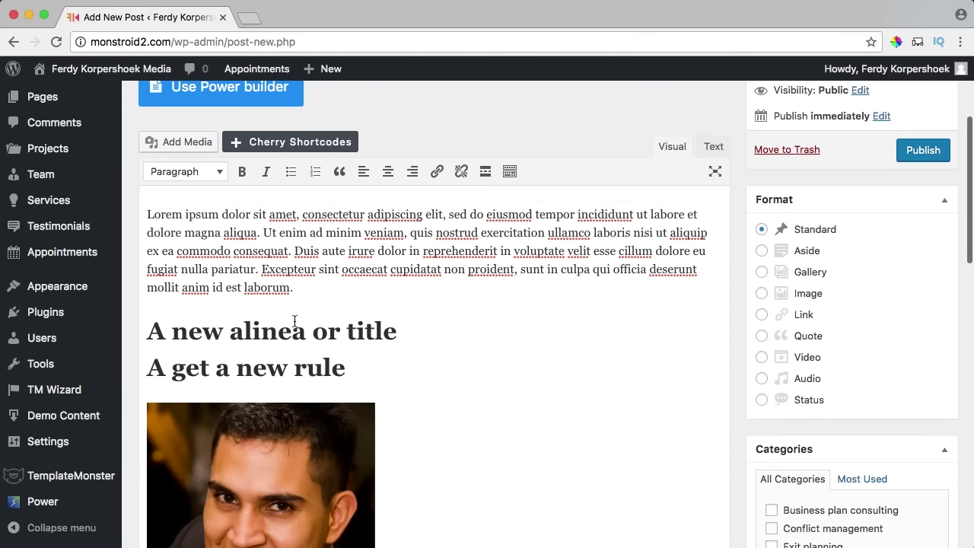
scroll(281, 305, down, 5)
click(273, 278)
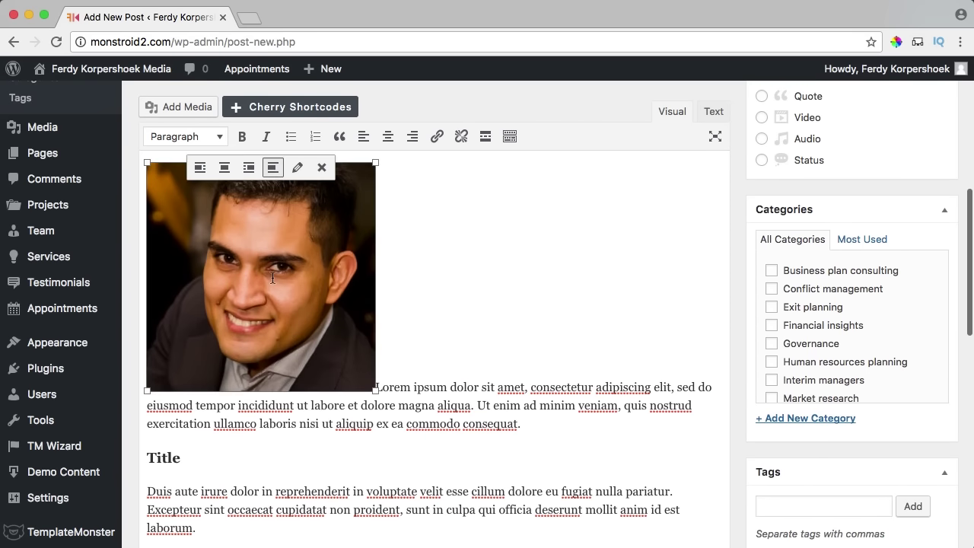
click(200, 169)
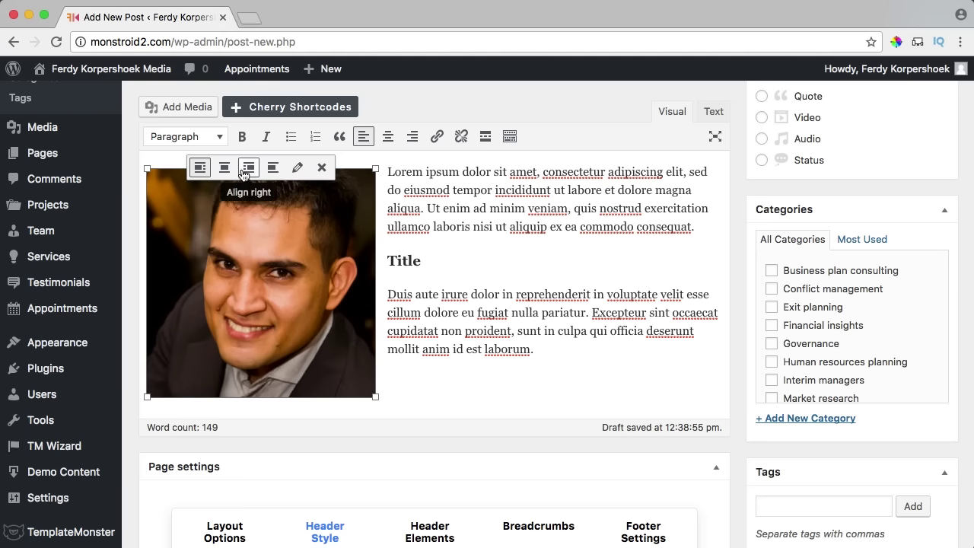
click(249, 169)
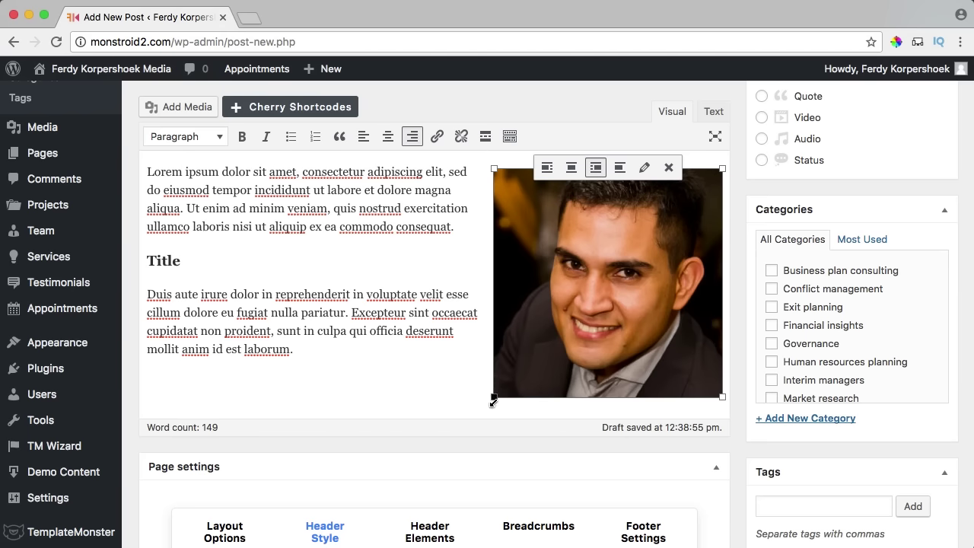
drag(494, 397, 577, 314)
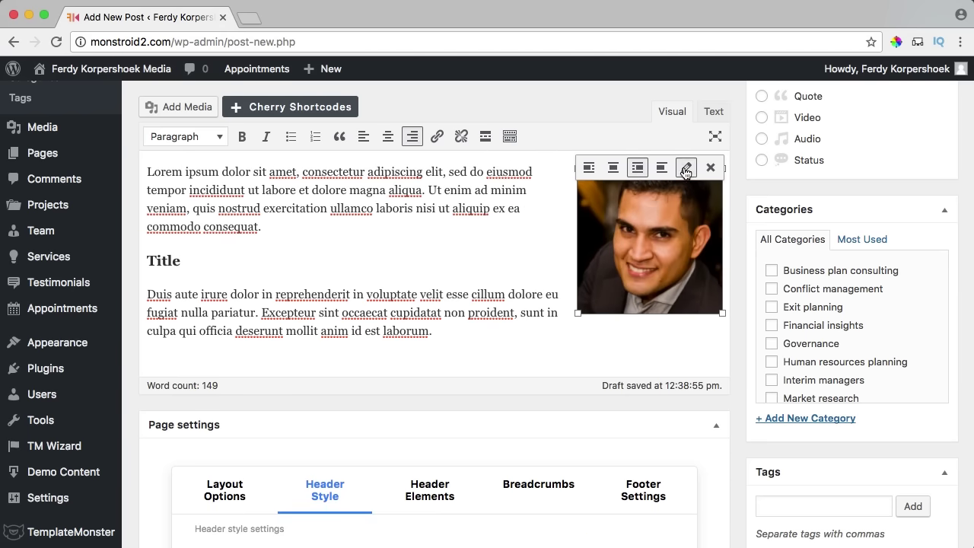
Set the portrait's Link To option to Media File and update it.
click(686, 167)
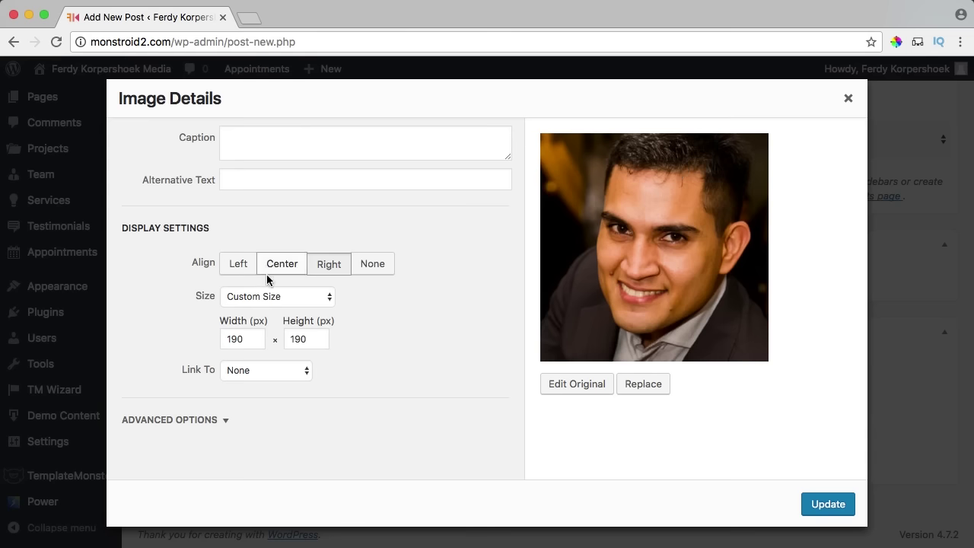
click(252, 369)
key(Escape)
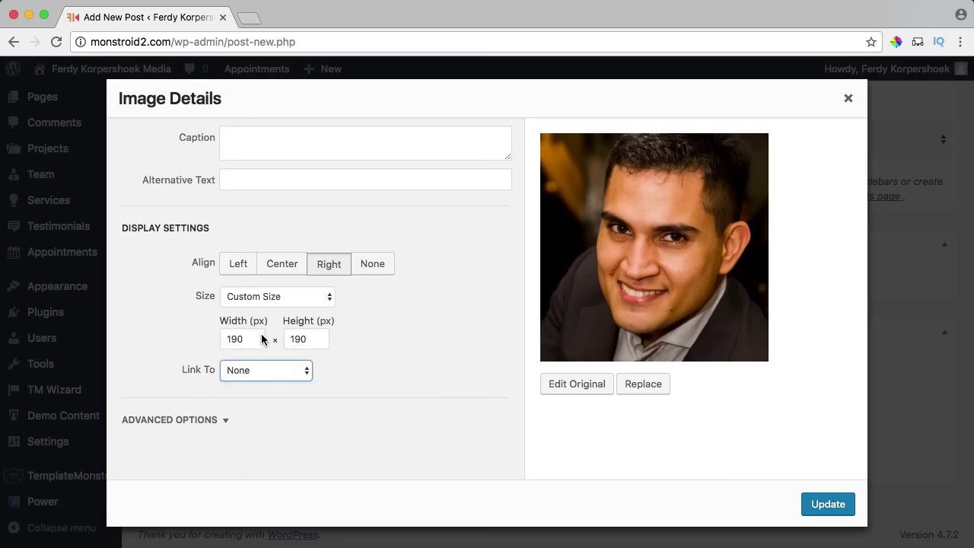
click(266, 370)
click(272, 385)
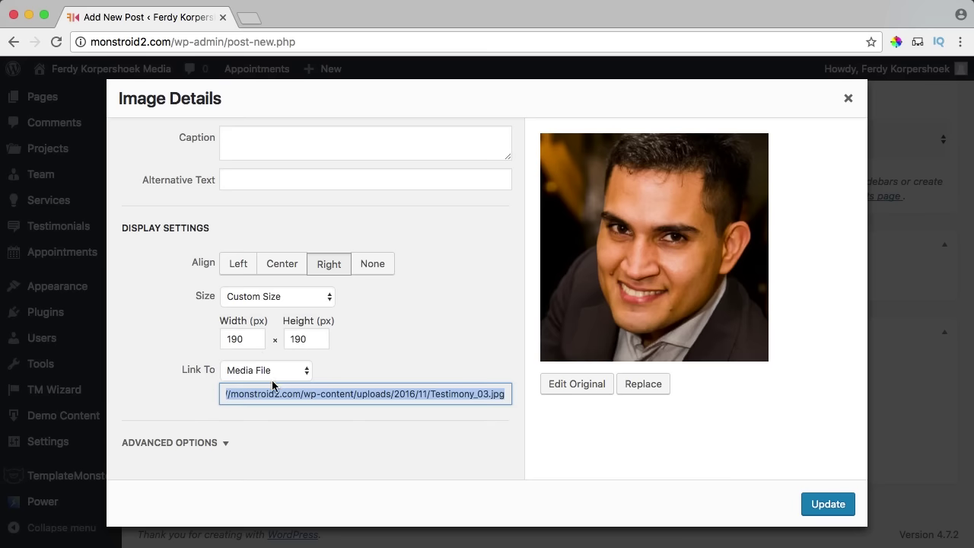
click(815, 502)
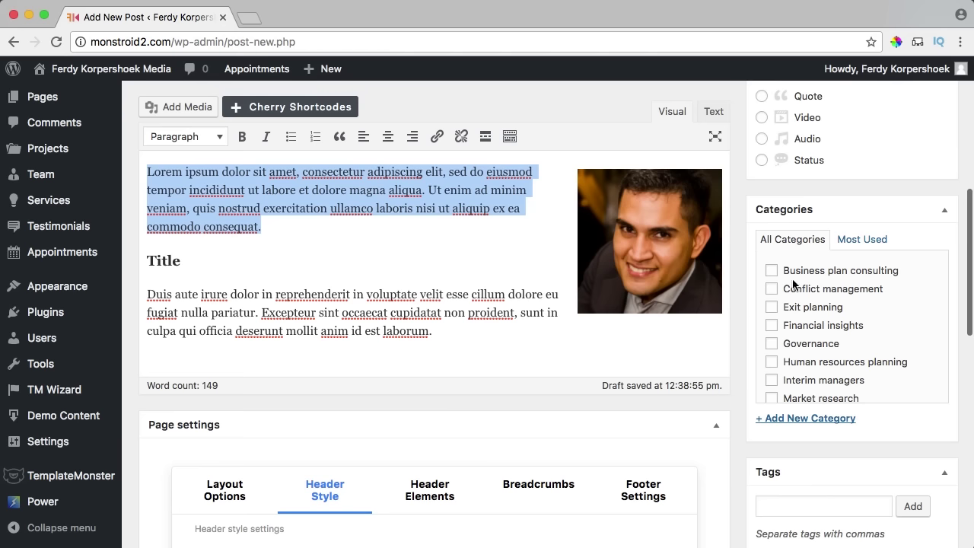
Create a new category named News for the post.
scroll(783, 301, down, 5)
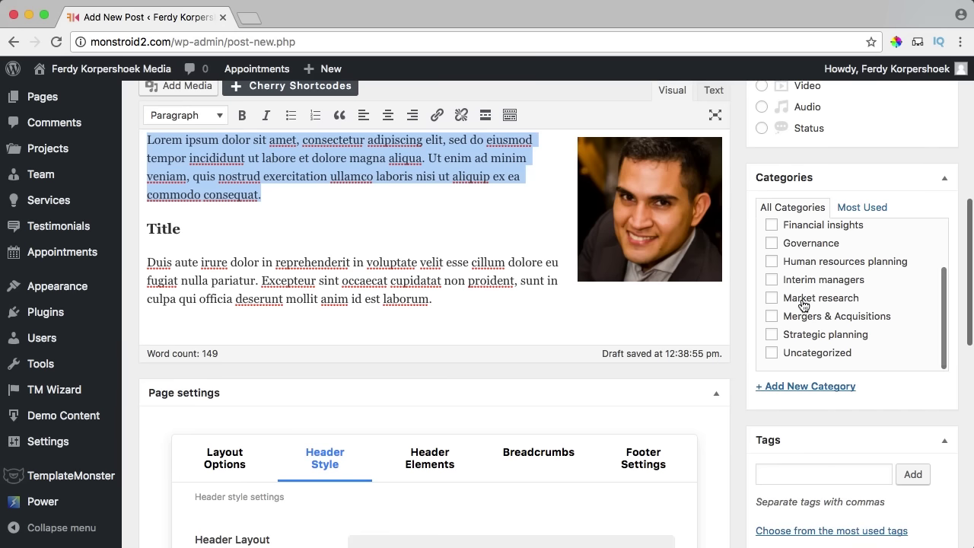
click(796, 387)
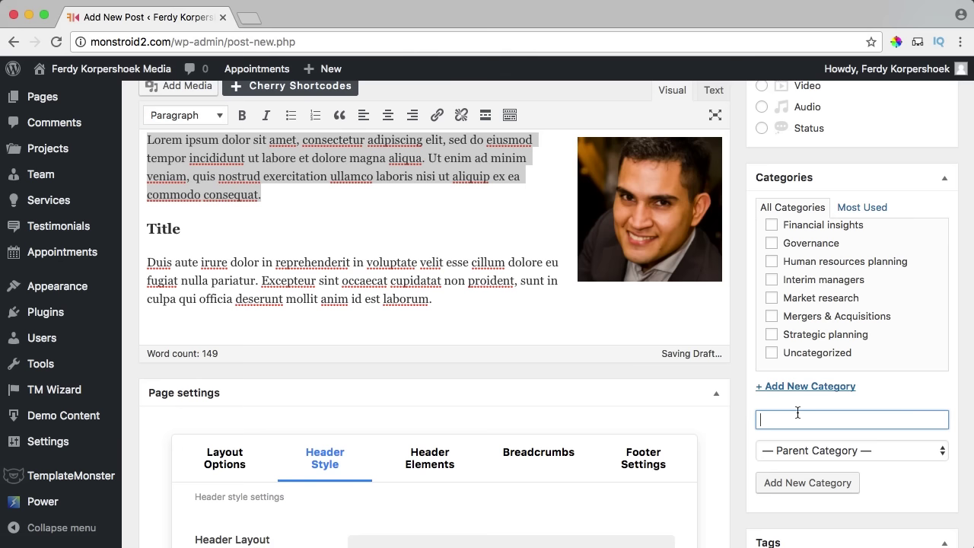
text(News)
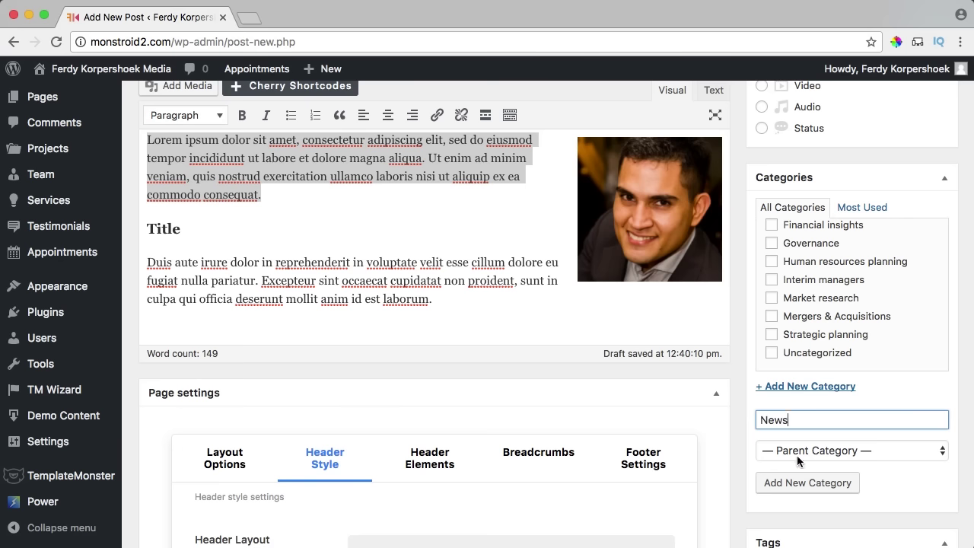
click(792, 483)
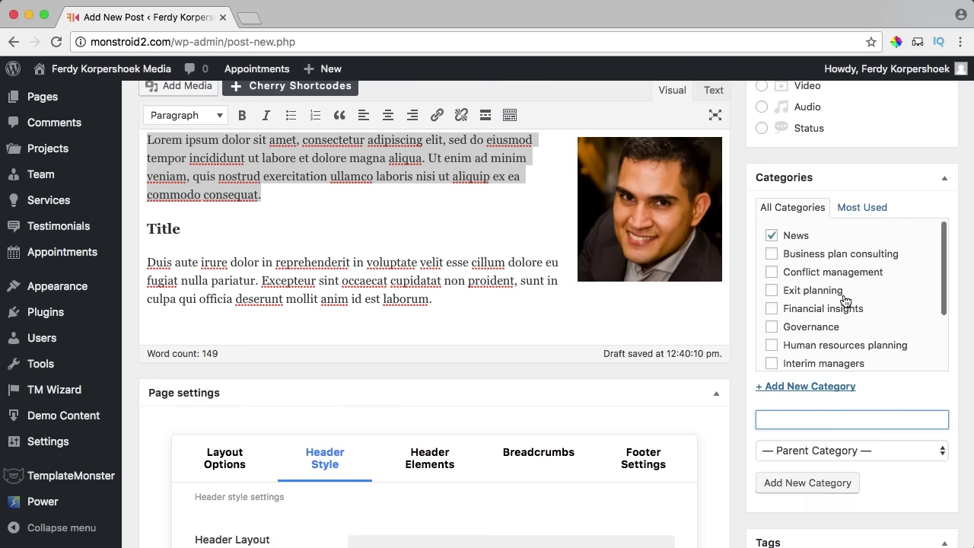
Also tick the Business plan consulting category.
scroll(730, 342, up, 4)
scroll(730, 342, up, 3)
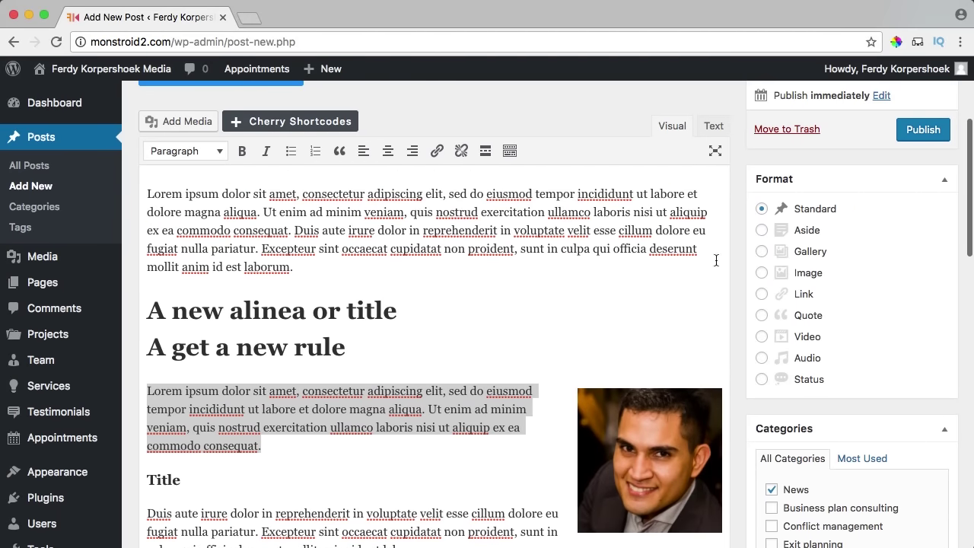
scroll(717, 305, up, 4)
scroll(717, 315, down, 15)
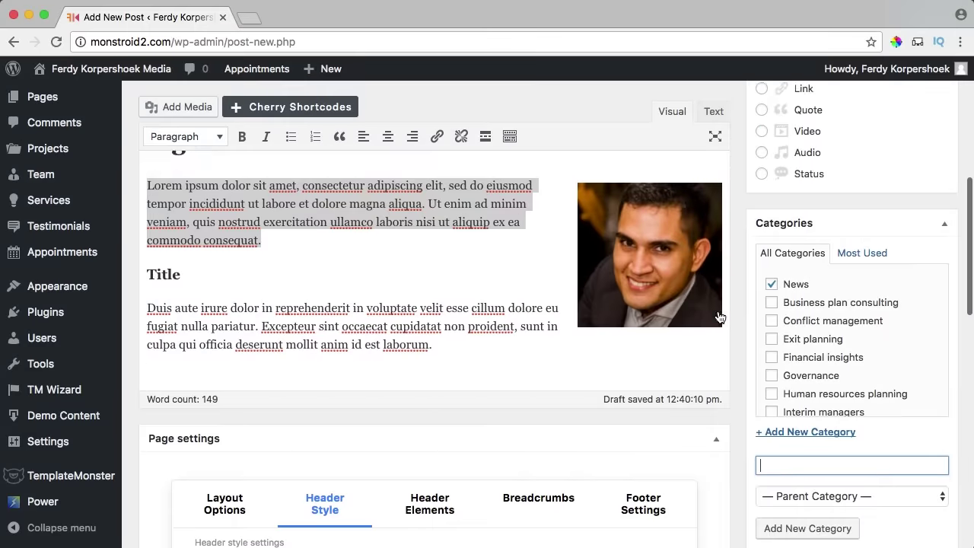
scroll(718, 315, up, 2)
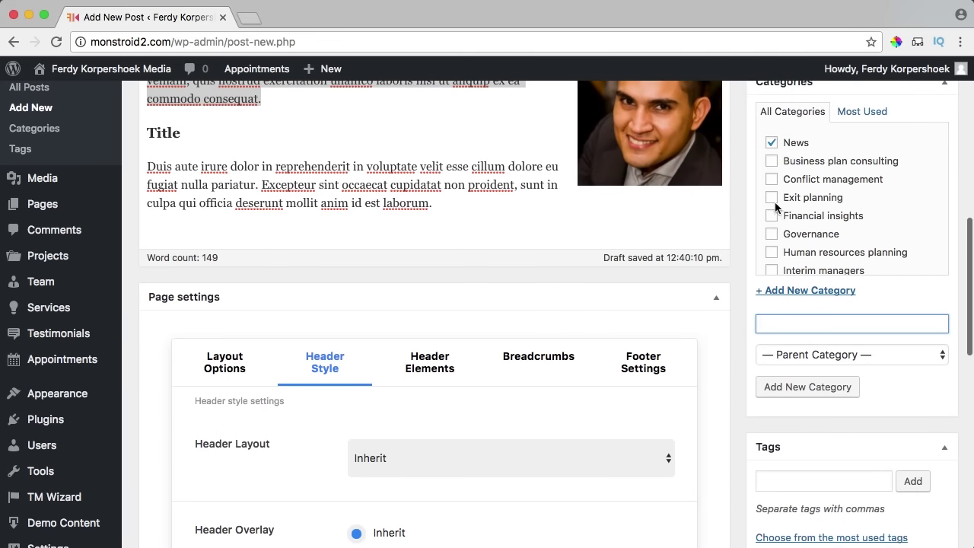
click(772, 160)
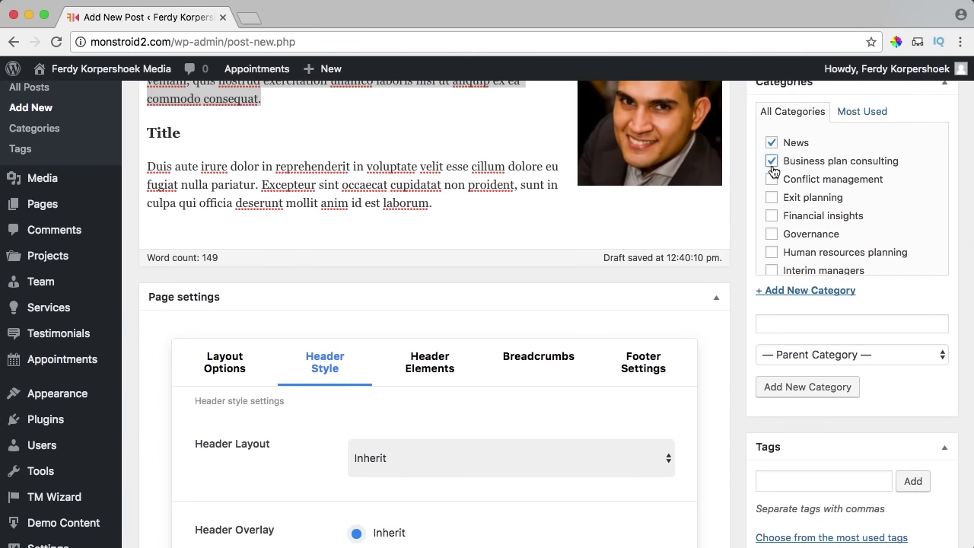
scroll(772, 198, down, 10)
scroll(718, 276, down, 5)
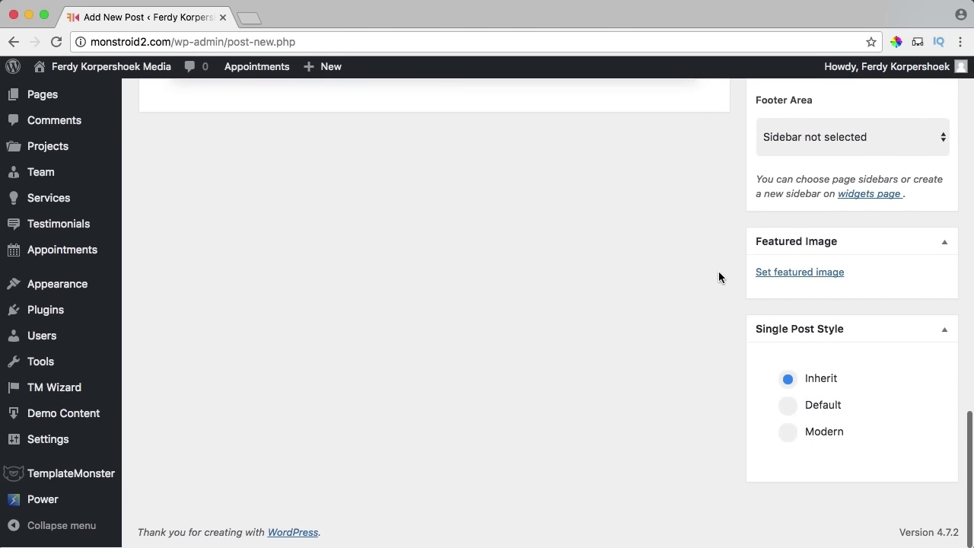
Upload Blog_05.jpg from the 03. Blog folder and set it as the featured image.
click(791, 276)
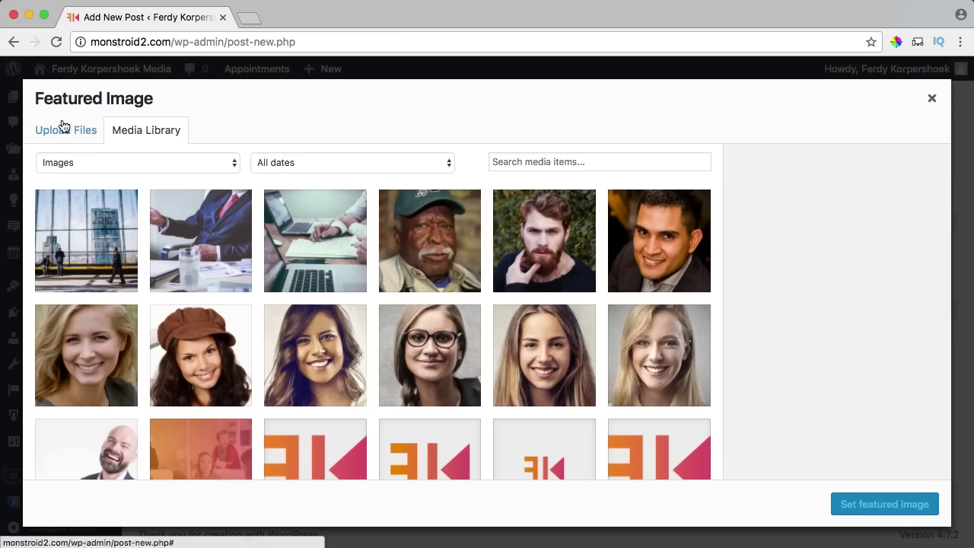
click(65, 127)
click(484, 334)
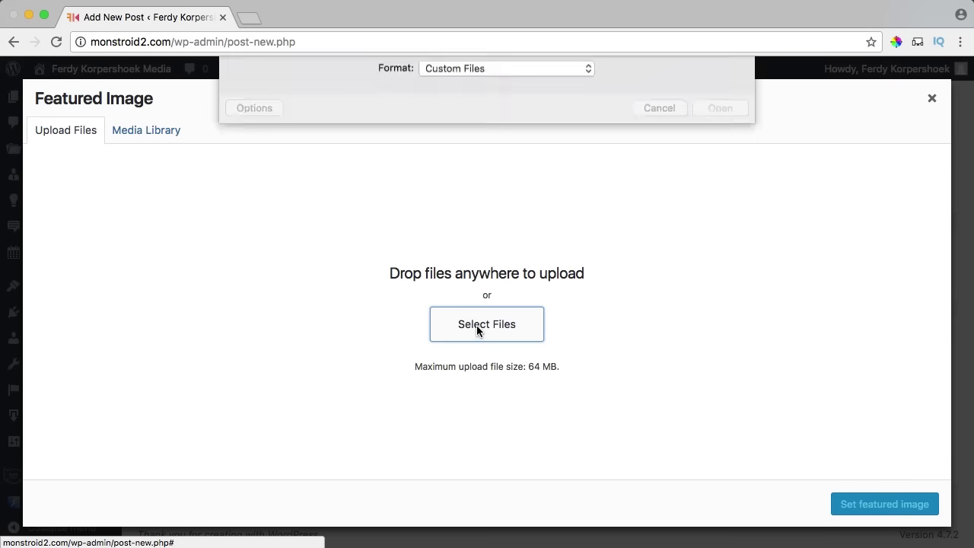
click(459, 72)
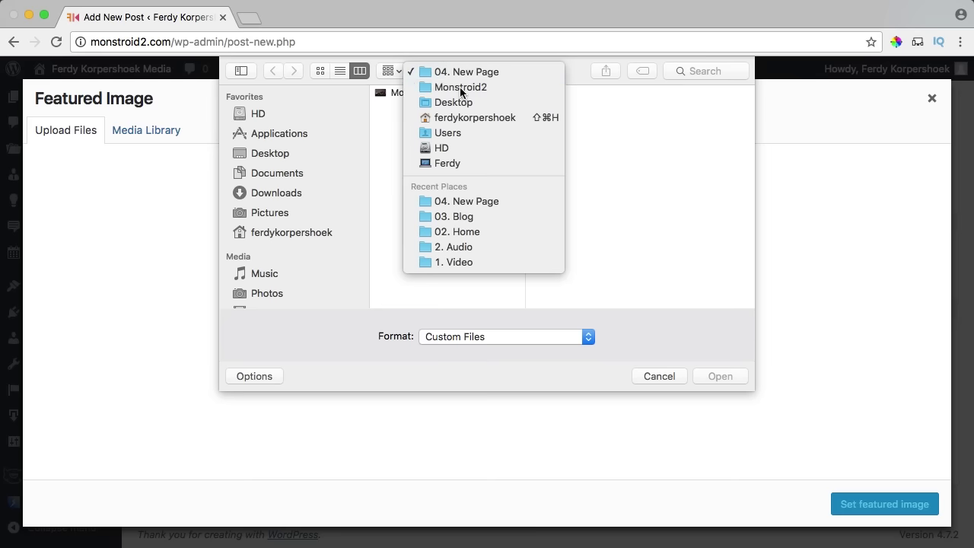
click(457, 86)
click(547, 120)
click(635, 133)
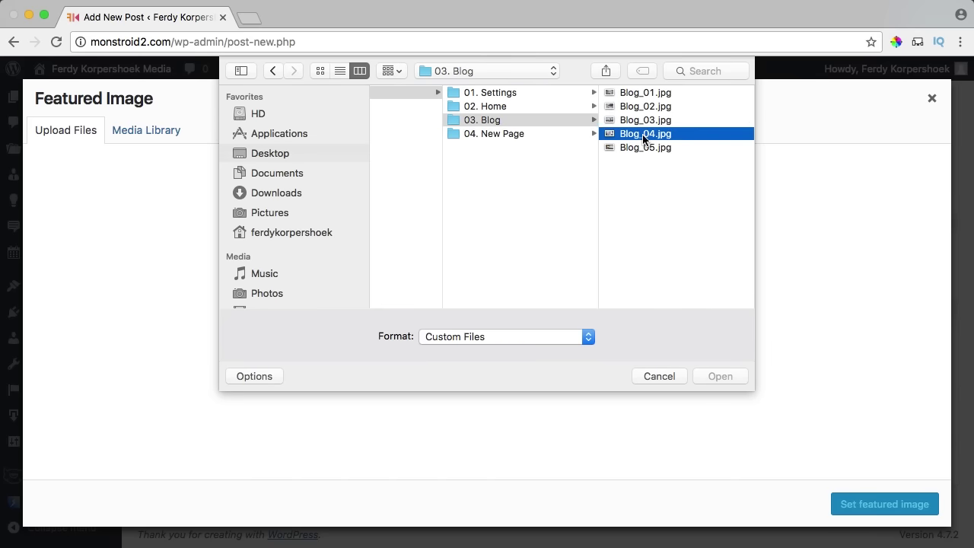
click(482, 148)
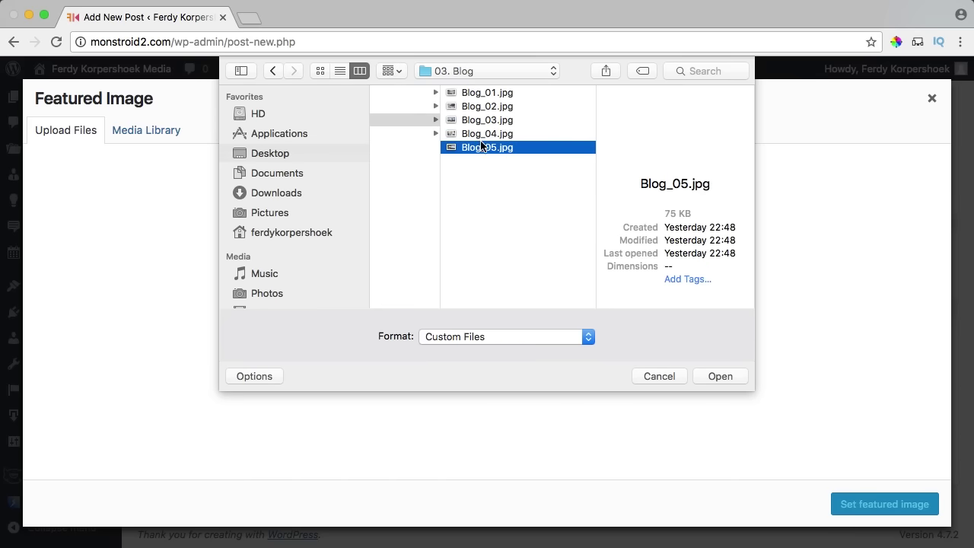
click(716, 375)
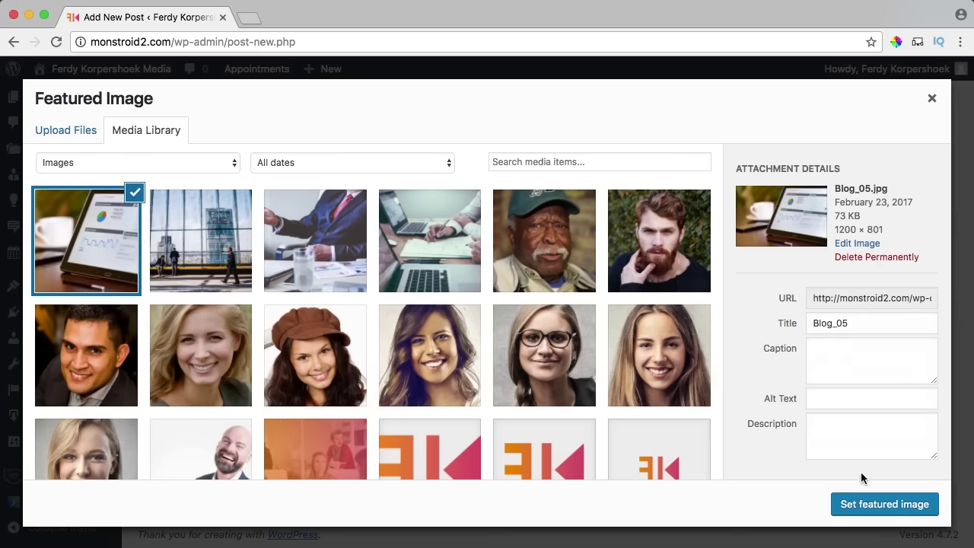
click(885, 504)
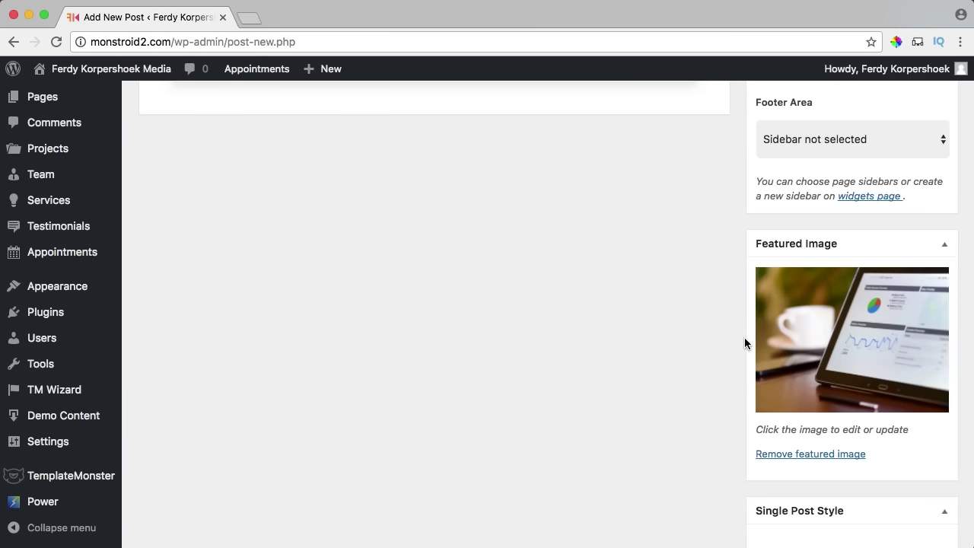
scroll(744, 338, up, 15)
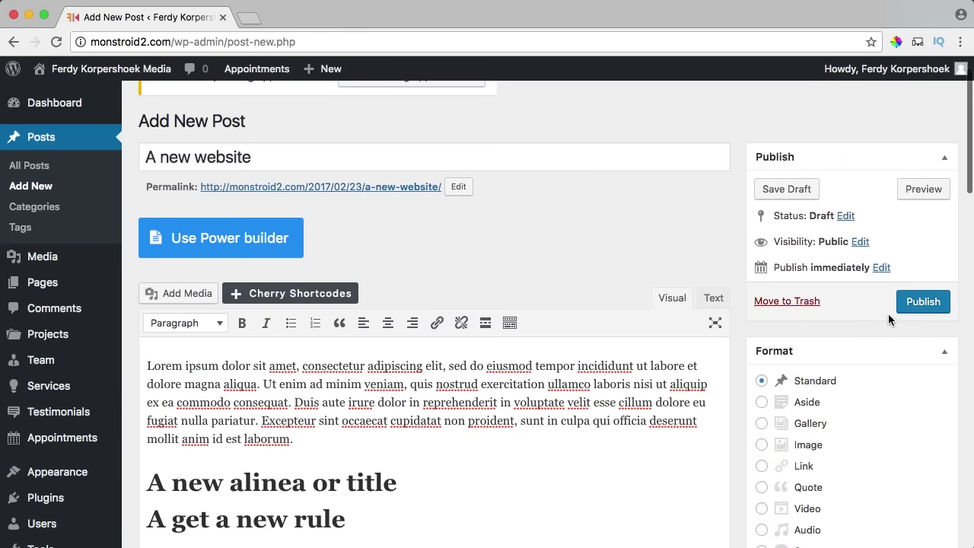
Publish the post and view it on the live site.
click(917, 303)
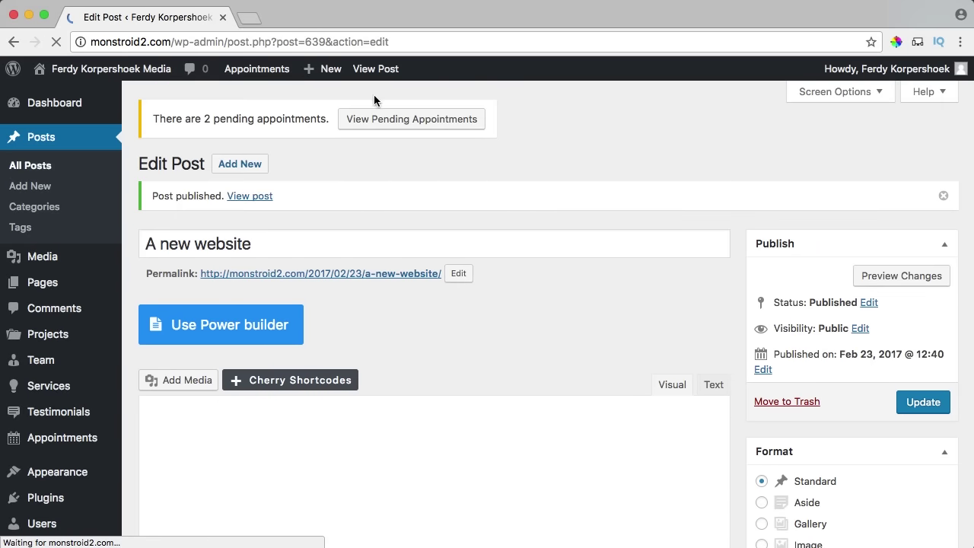
click(385, 68)
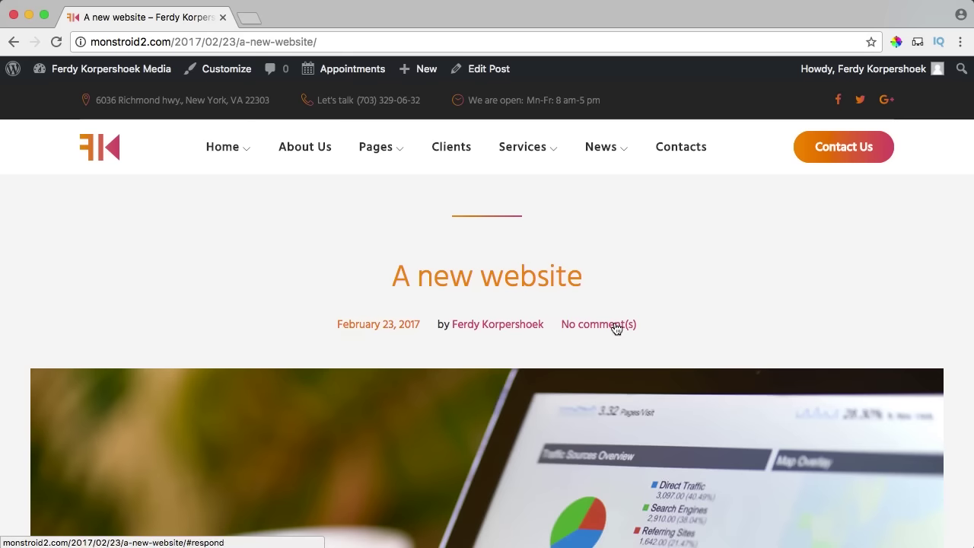
scroll(606, 308, down, 5)
scroll(510, 242, down, 10)
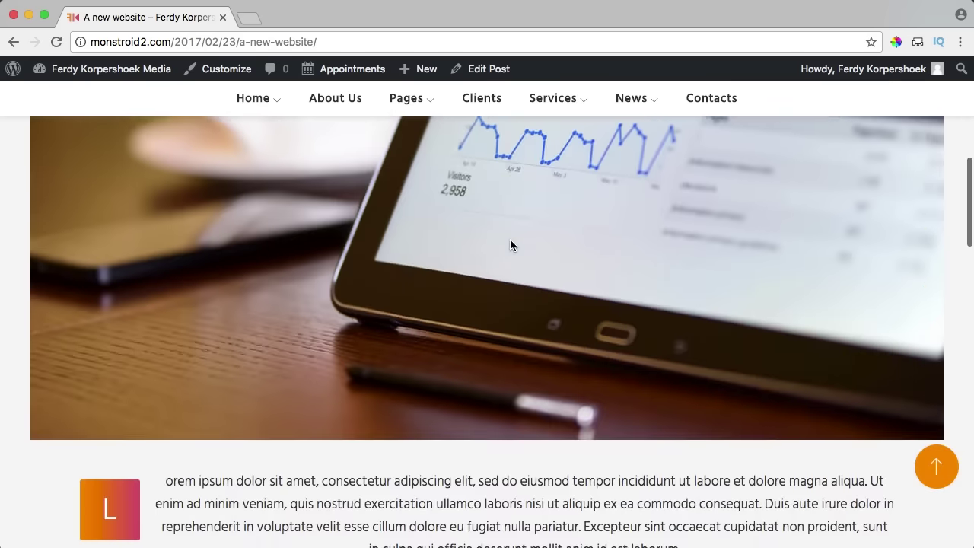
drag(233, 154, 635, 221)
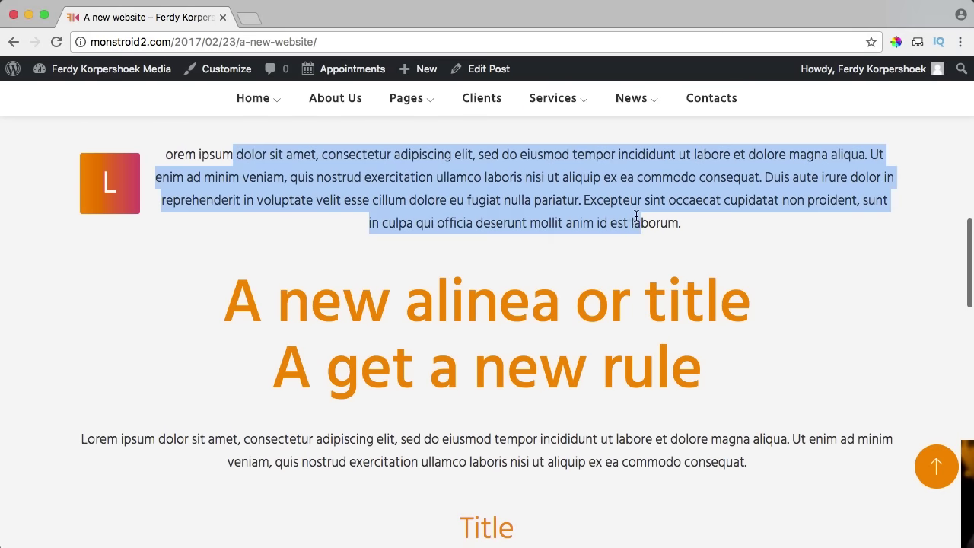
click(592, 205)
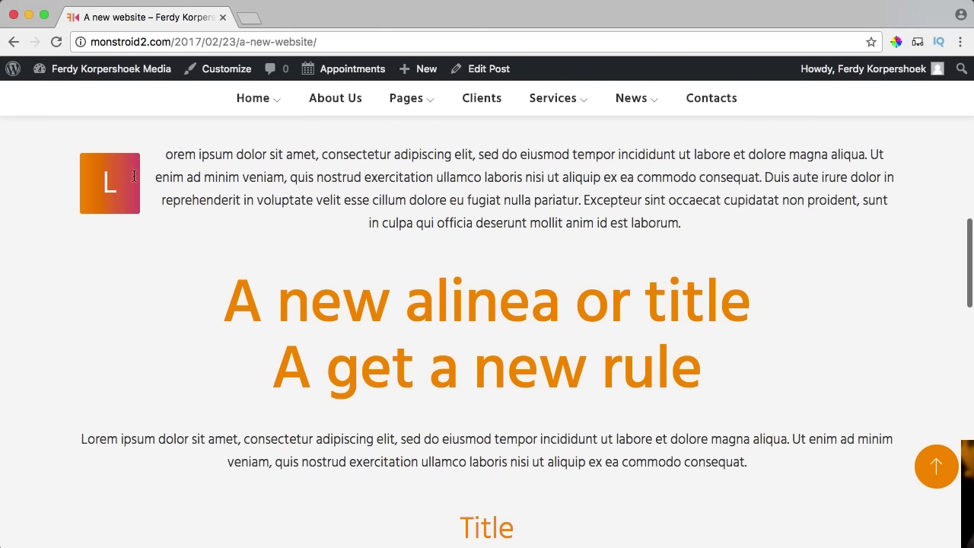
Read through the live post's headings and content to the bottom.
scroll(398, 233, down, 1)
drag(270, 245, 669, 283)
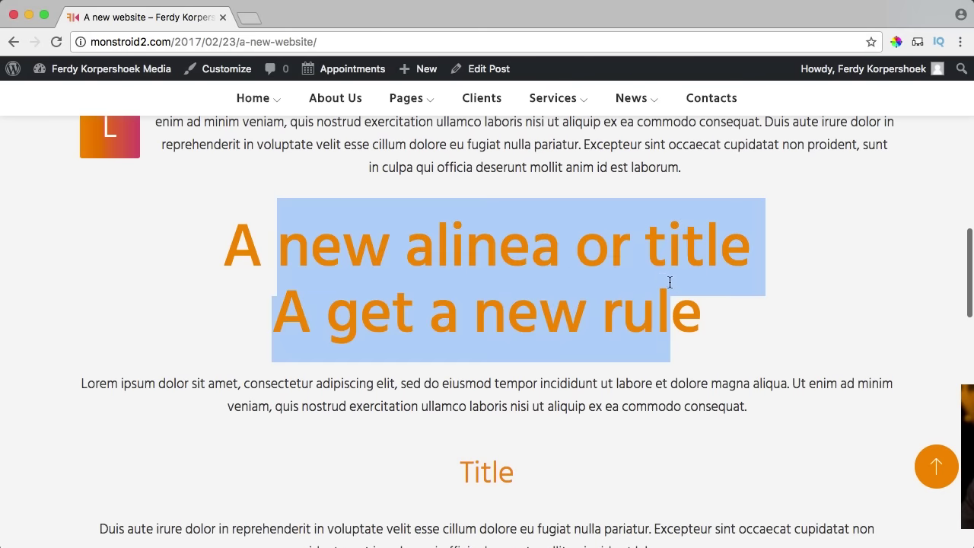
click(614, 281)
scroll(614, 281, down, 2)
drag(542, 370, 426, 366)
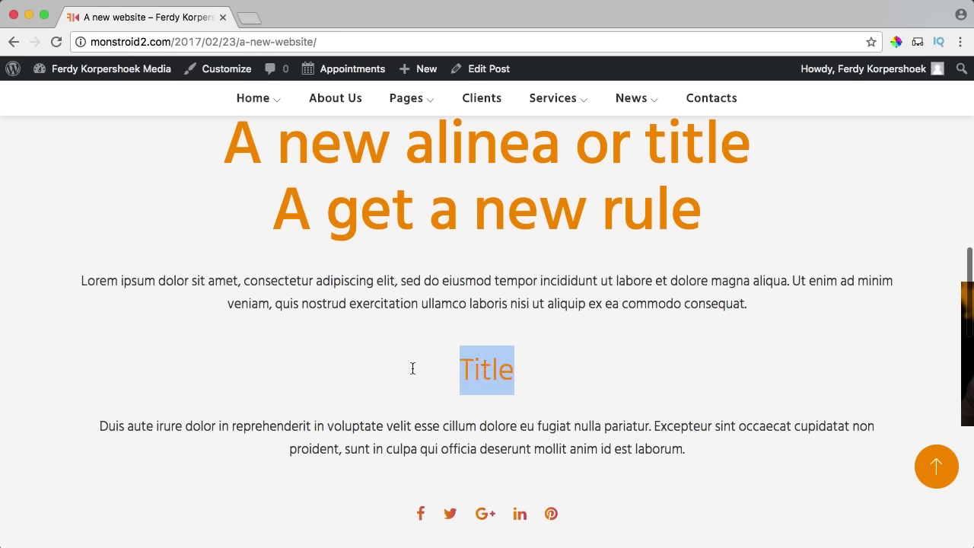
click(449, 301)
scroll(511, 311, down, 3)
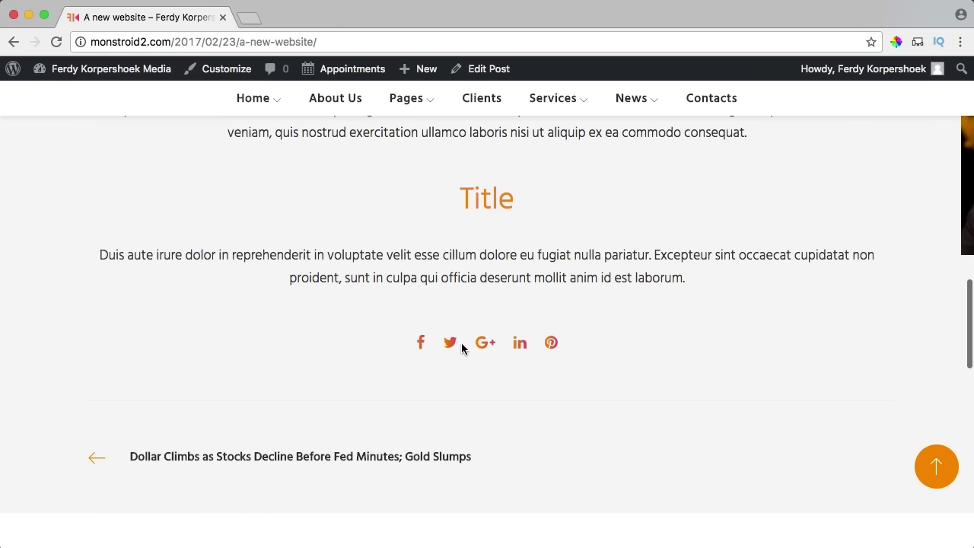
scroll(406, 327, down, 5)
scroll(418, 266, down, 5)
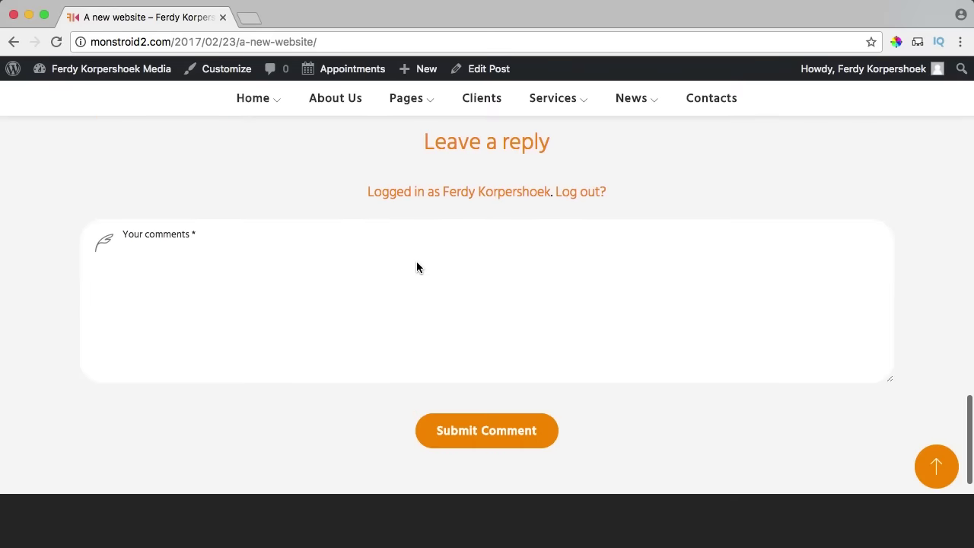
scroll(416, 262, up, 3)
scroll(415, 264, down, 2)
scroll(414, 262, down, 5)
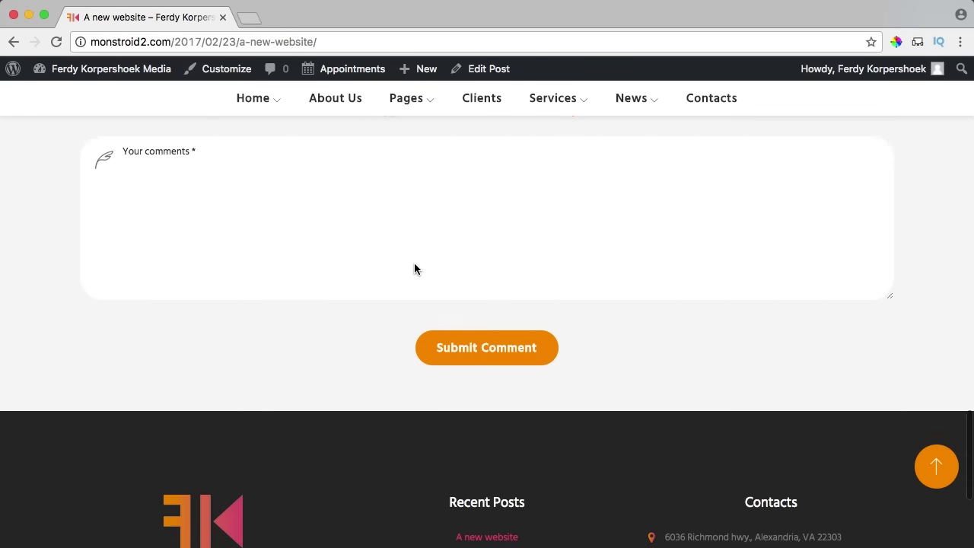
scroll(414, 262, up, 7)
scroll(414, 263, down, 2)
scroll(414, 267, down, 6)
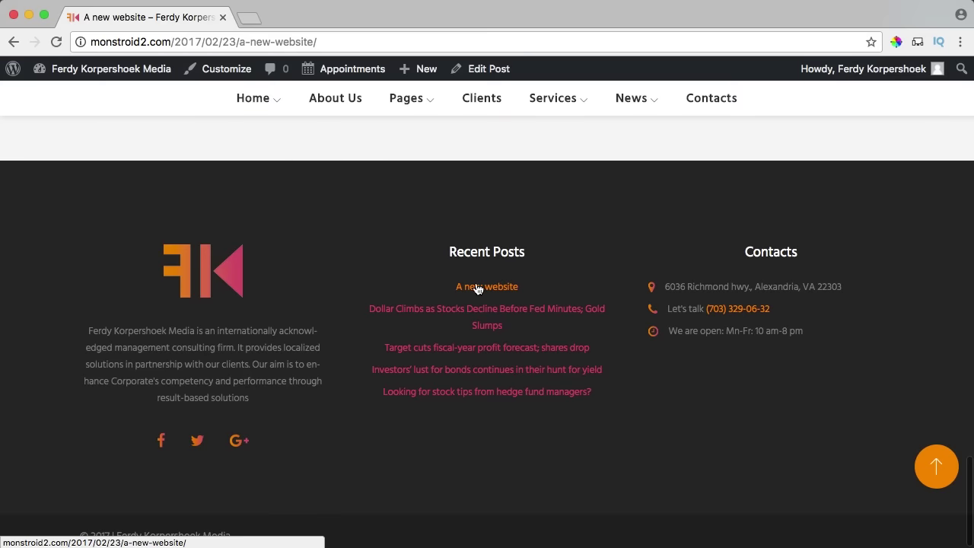
From the home page, open 'A new website' again via its post card.
click(253, 105)
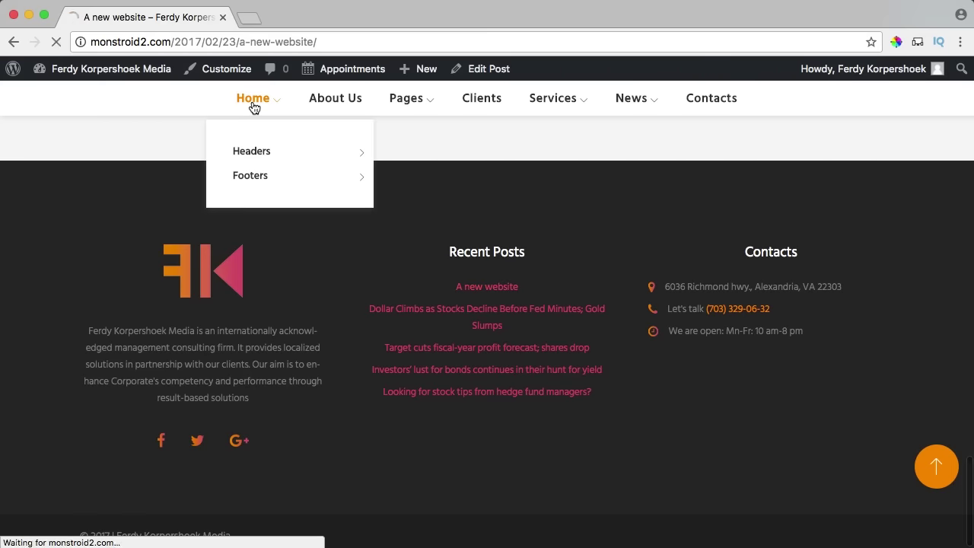
scroll(318, 272, down, 10)
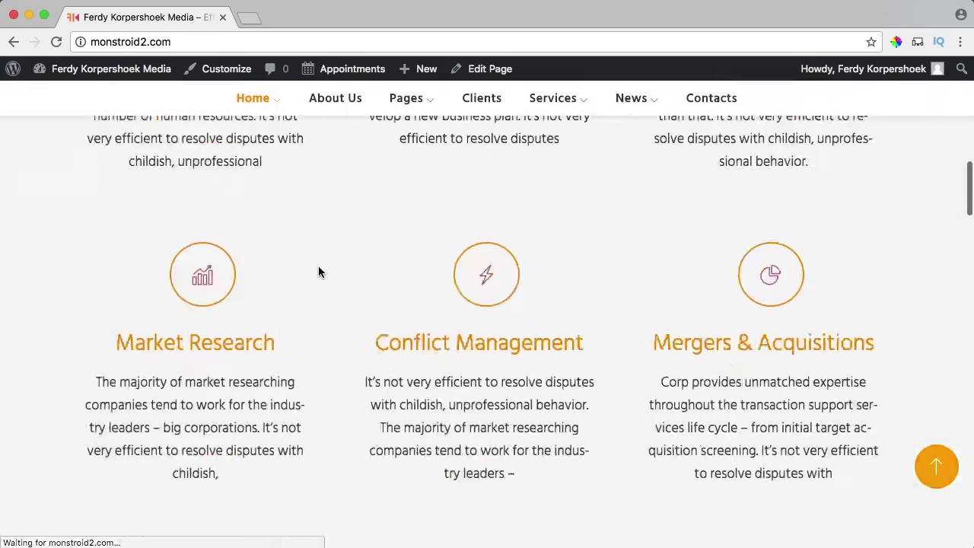
scroll(318, 272, down, 15)
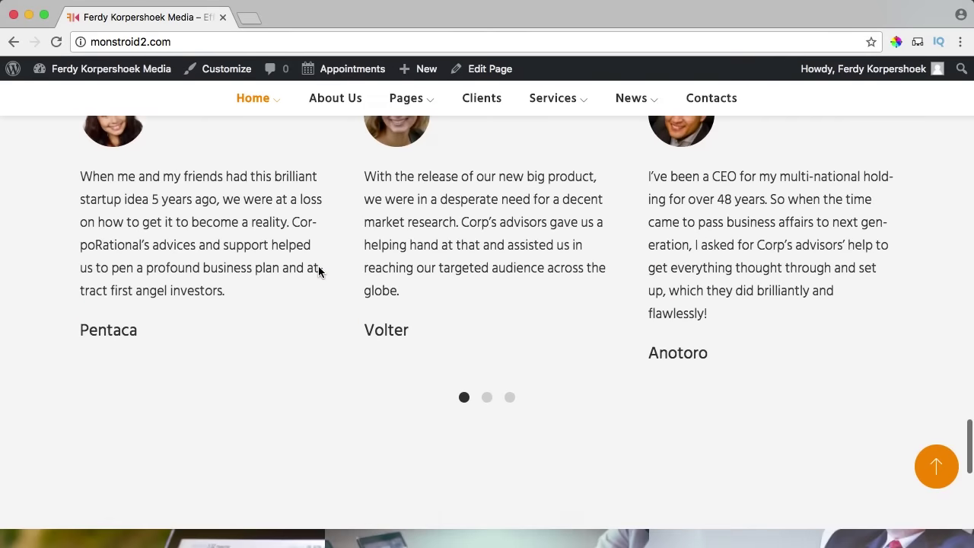
scroll(318, 272, down, 5)
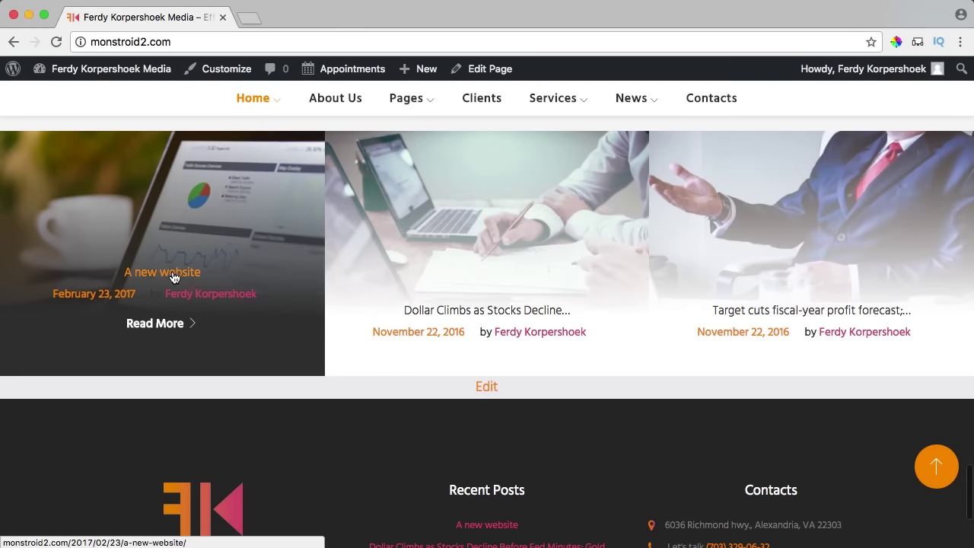
click(154, 323)
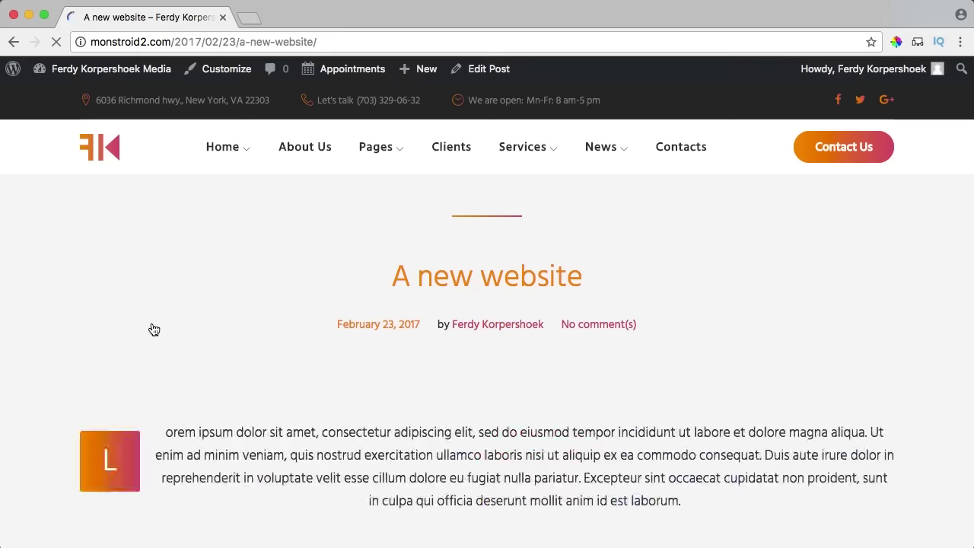
scroll(244, 300, down, 5)
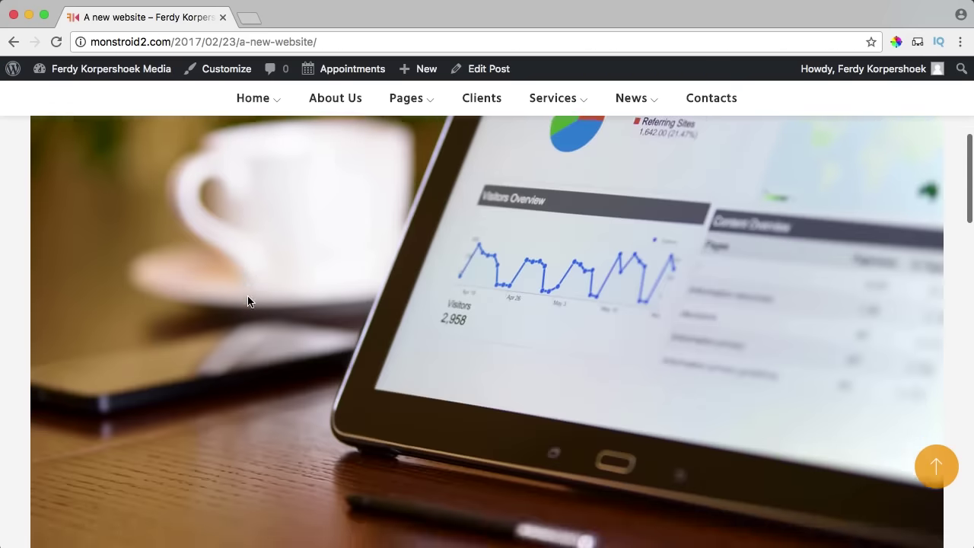
scroll(247, 301, down, 15)
scroll(247, 298, up, 3)
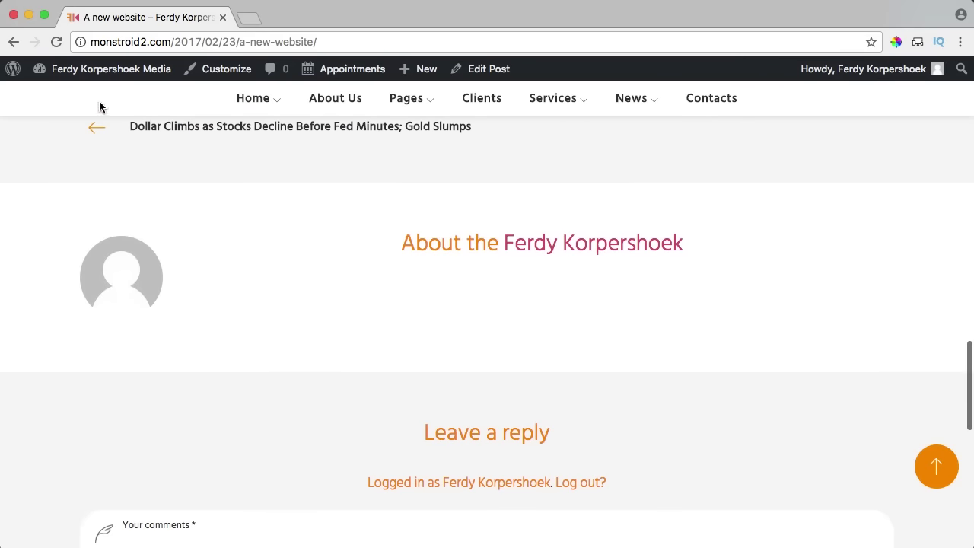
mouse_move(83, 76)
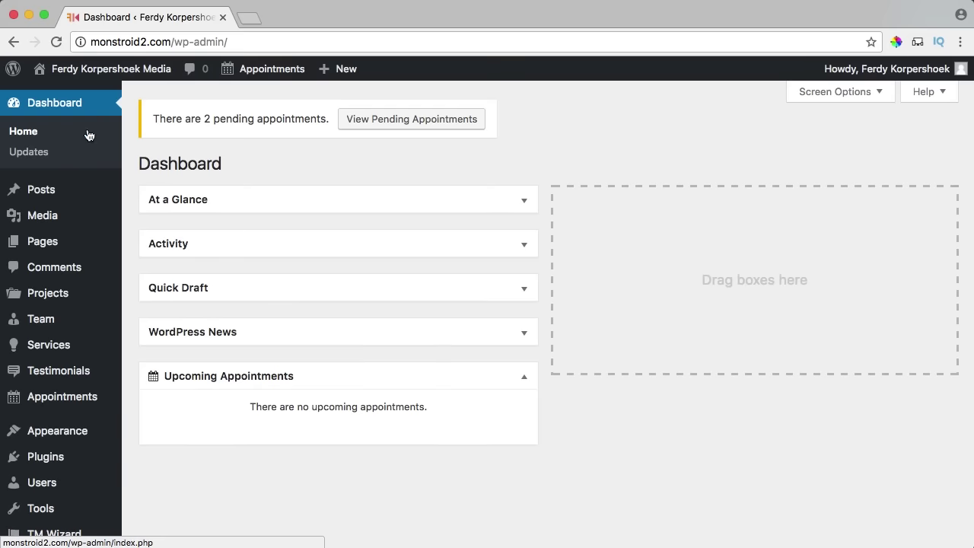
Open the administrator's profile from Users > All Users.
mouse_move(78, 252)
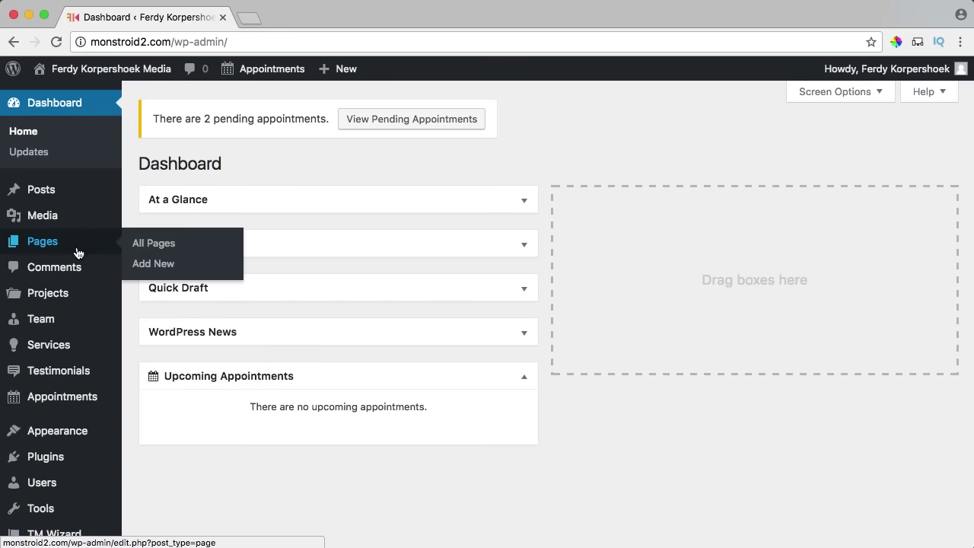
scroll(78, 253, down, 3)
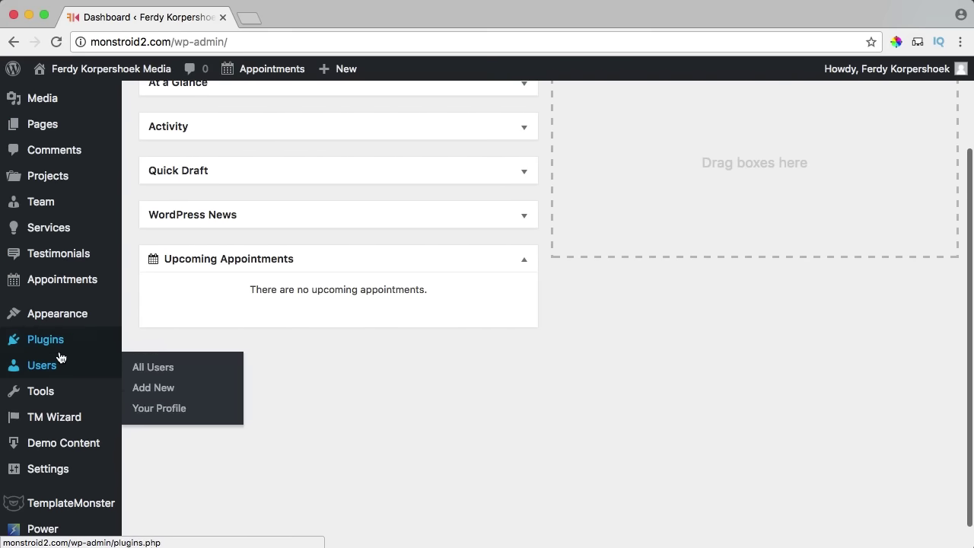
click(77, 366)
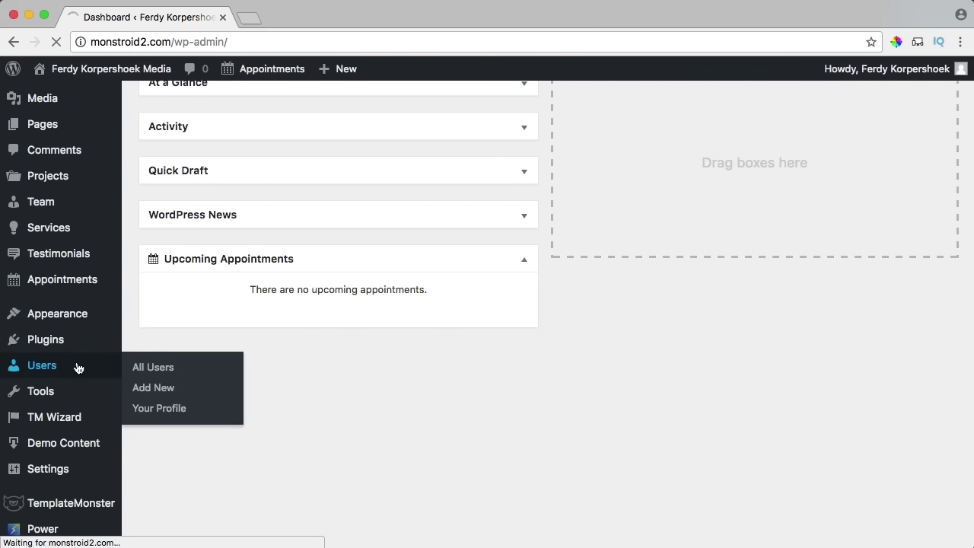
click(230, 314)
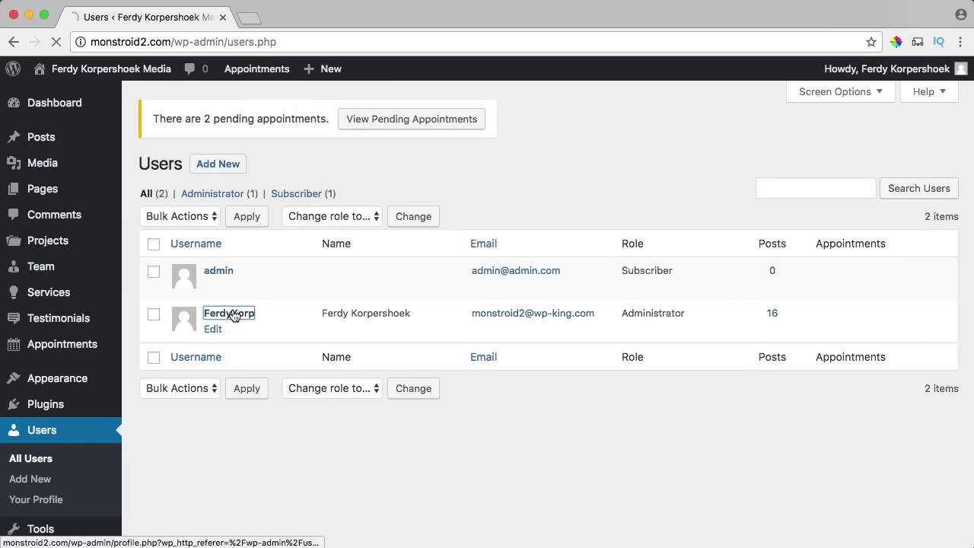
scroll(268, 275, down, 10)
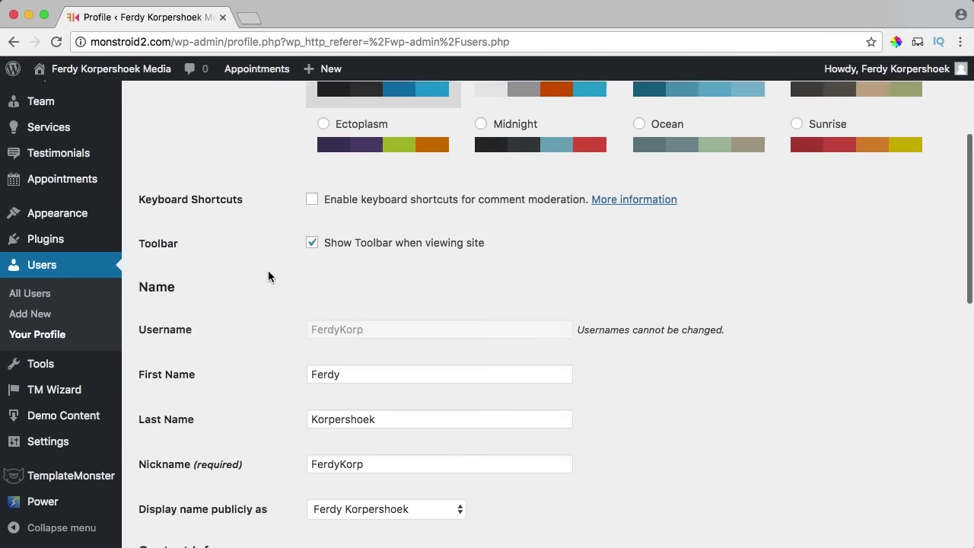
scroll(267, 272, down, 5)
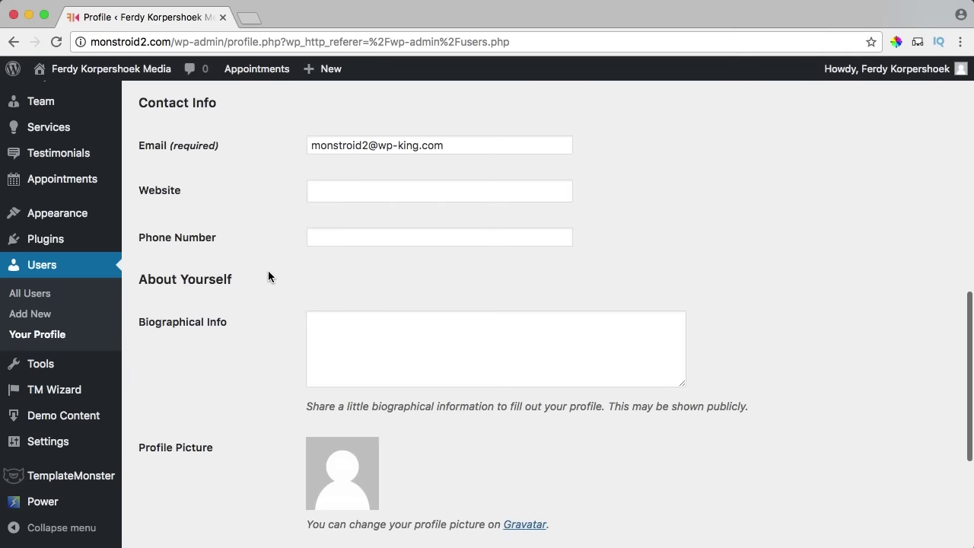
Write a Biographical Info bio about being a web designer who teaches website making.
click(362, 306)
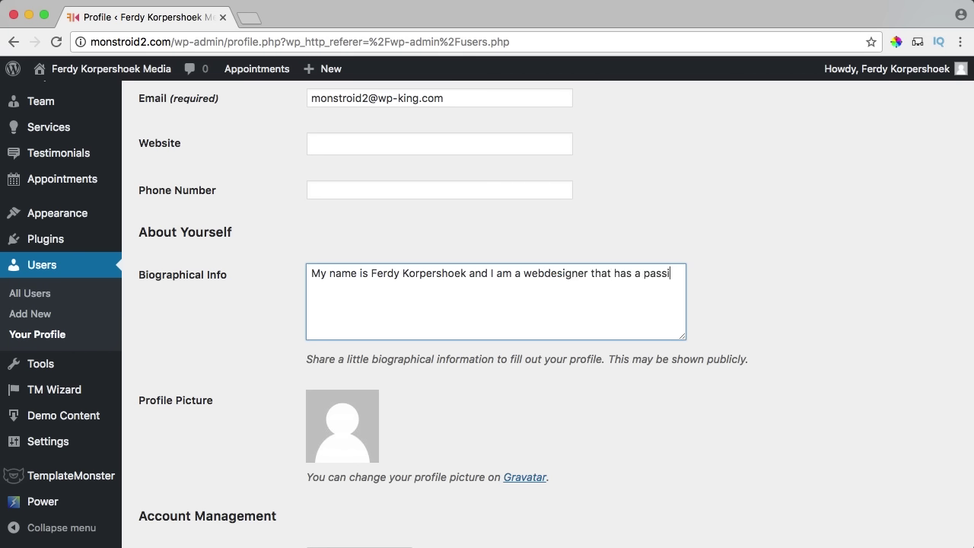
text(on to teach other people what I know about making websites.)
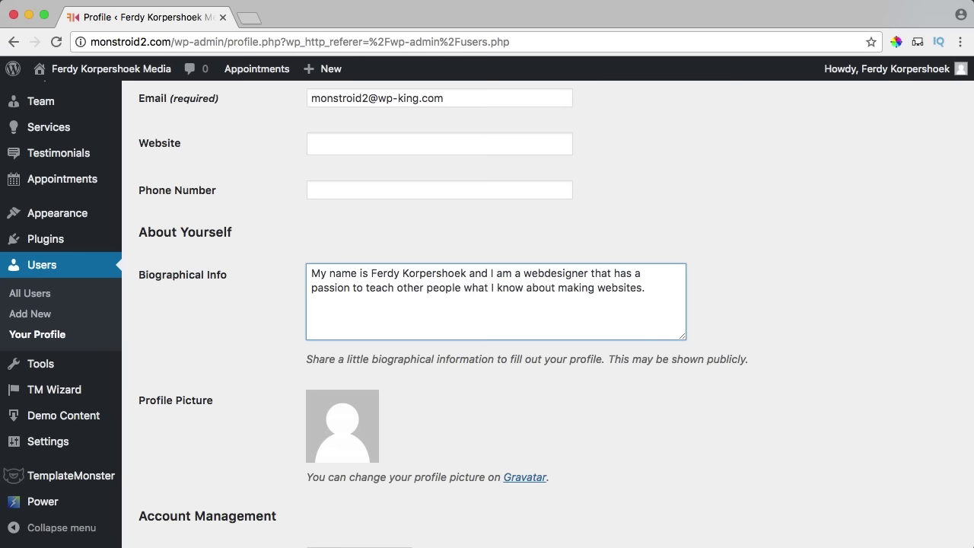
scroll(274, 384, down, 5)
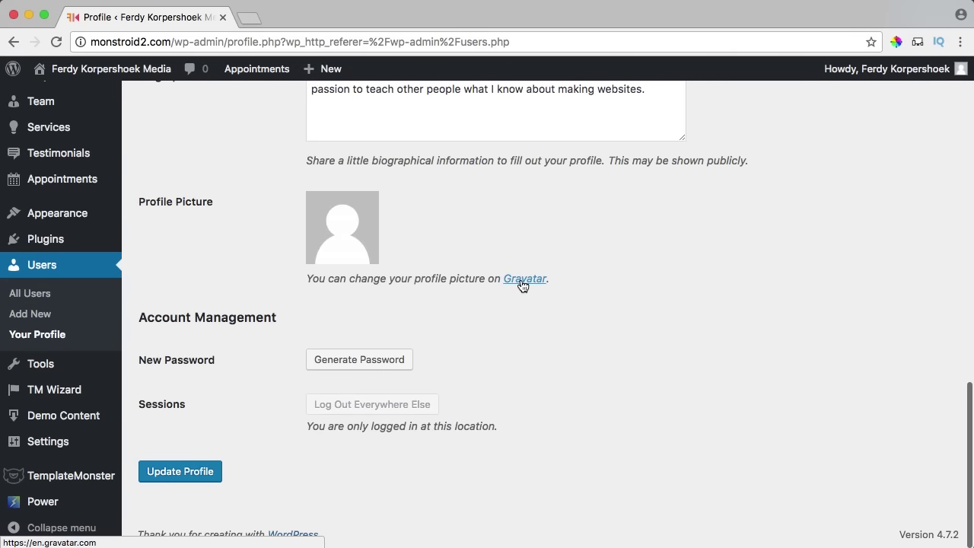
scroll(248, 284, up, 10)
scroll(248, 285, up, 3)
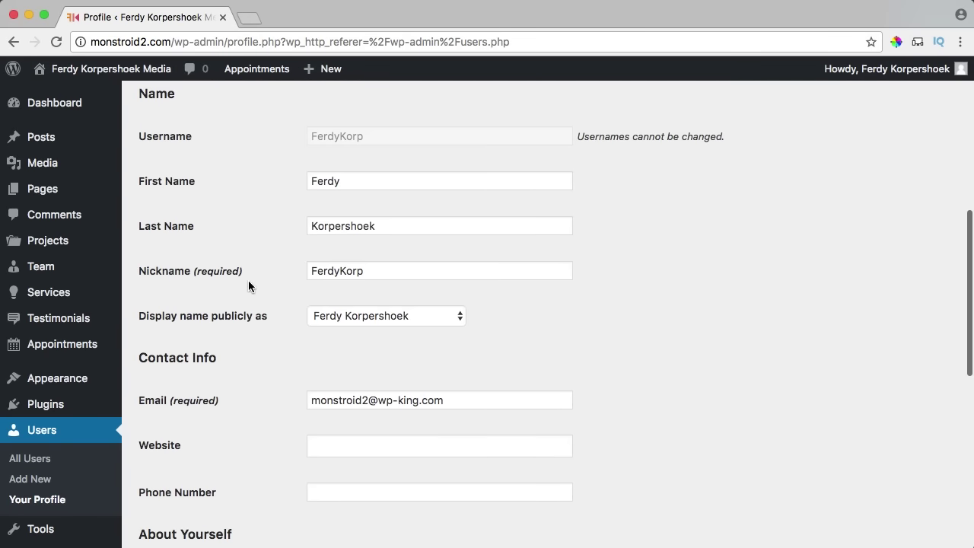
super+click(152, 68)
Check the new author bio and the Home menu on the live post, then return to Profile.
click(296, 21)
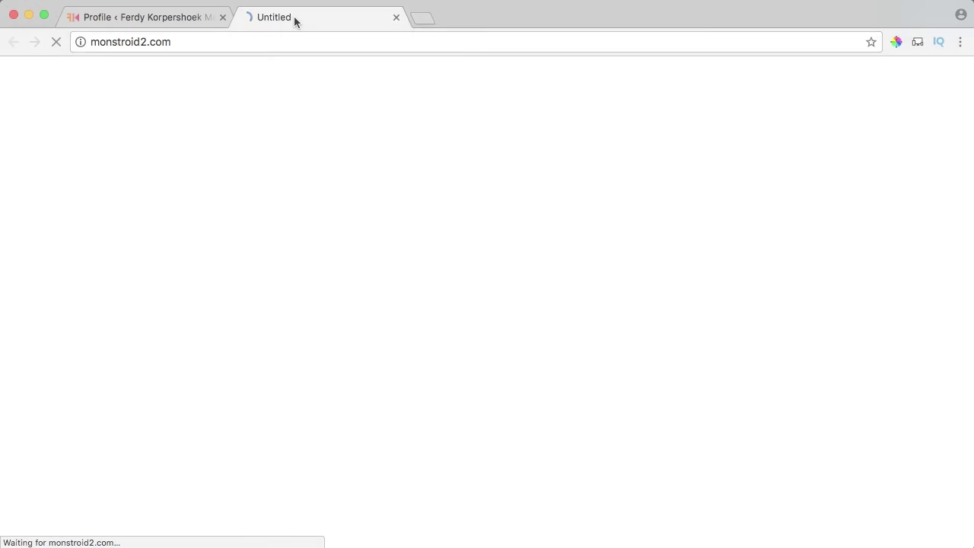
scroll(598, 295, down, 10)
scroll(598, 297, down, 4)
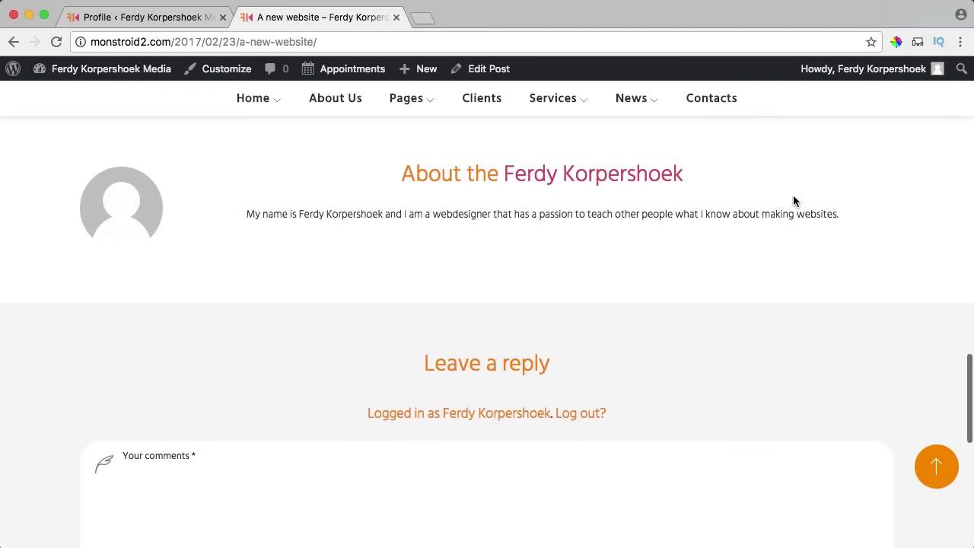
drag(837, 212, 227, 209)
click(426, 212)
scroll(424, 213, down, 10)
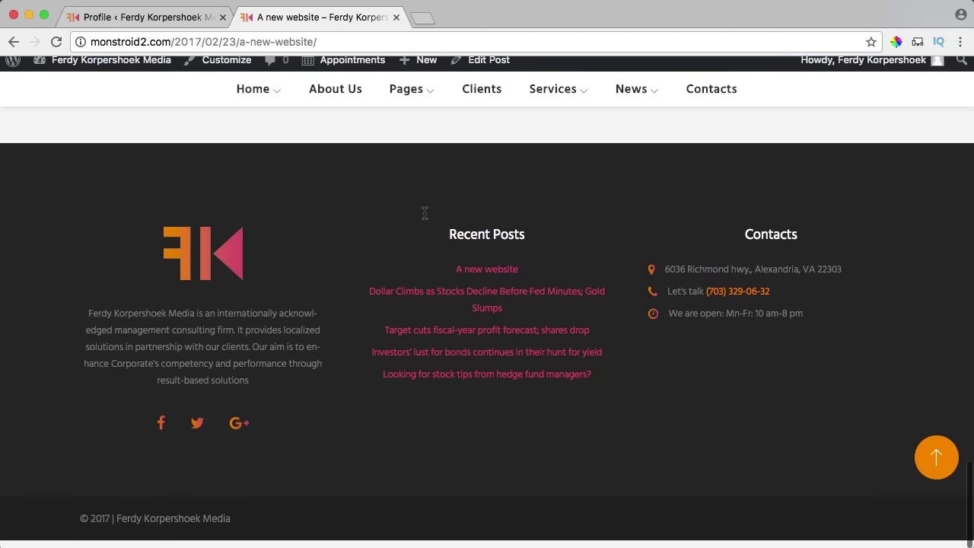
scroll(424, 213, up, 15)
scroll(425, 213, up, 5)
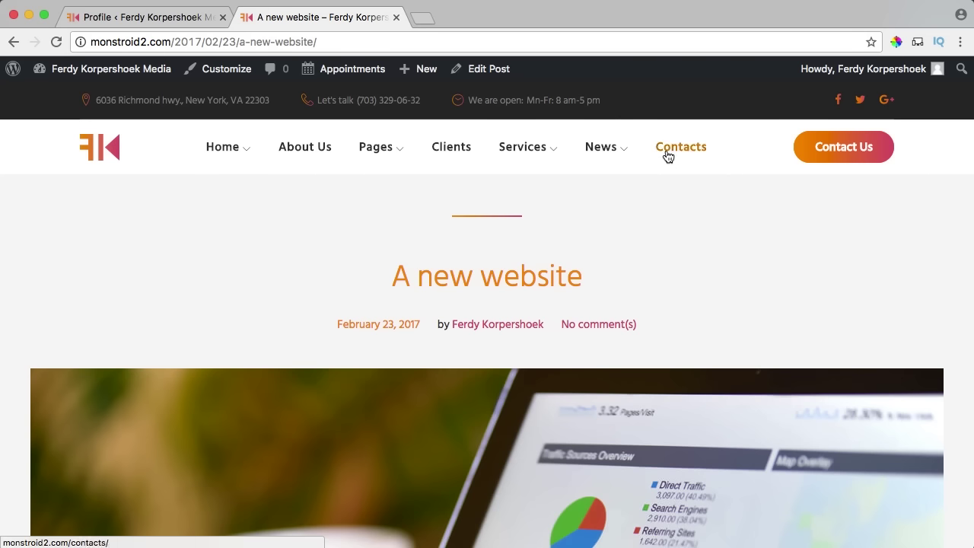
mouse_move(238, 146)
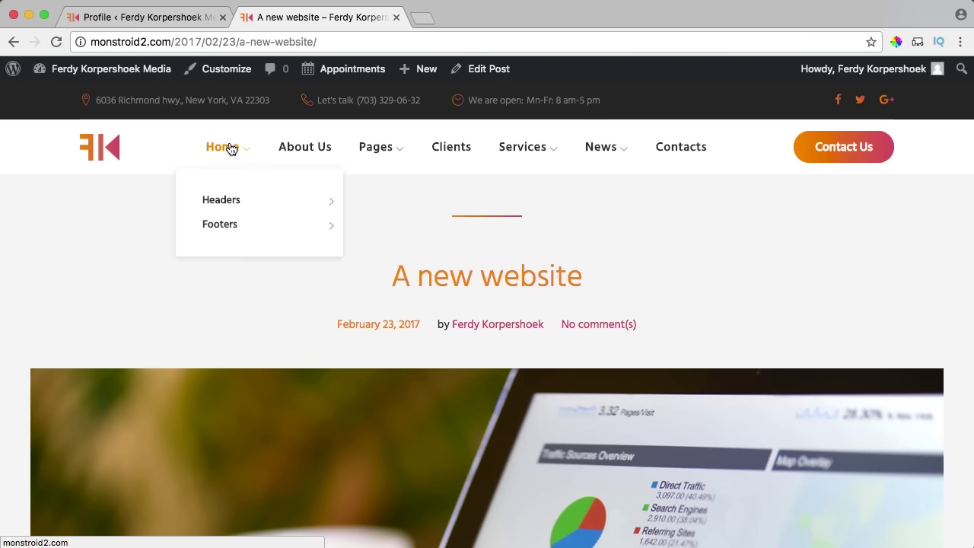
click(150, 16)
Remove Header Style 1 and Header Style 2 from the Main menu and save it.
mouse_move(62, 389)
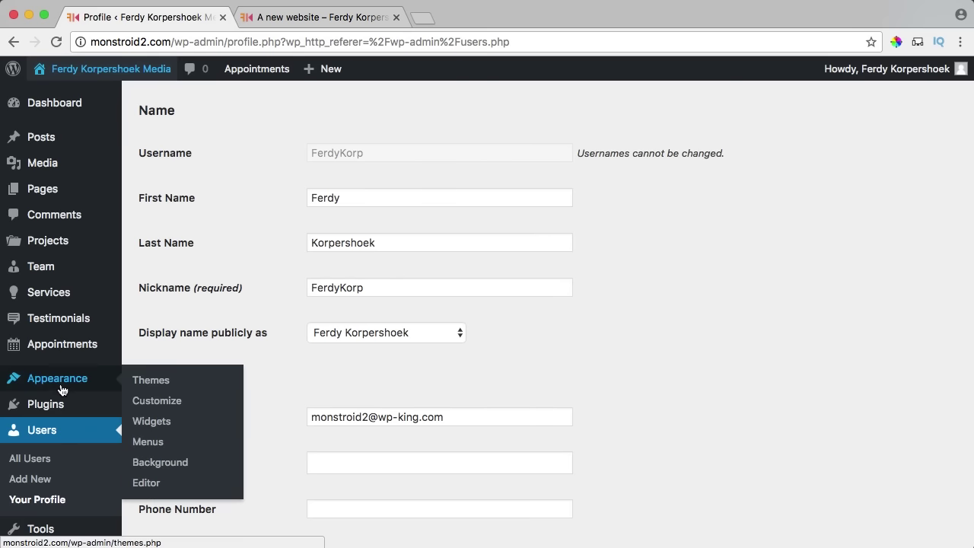
click(156, 447)
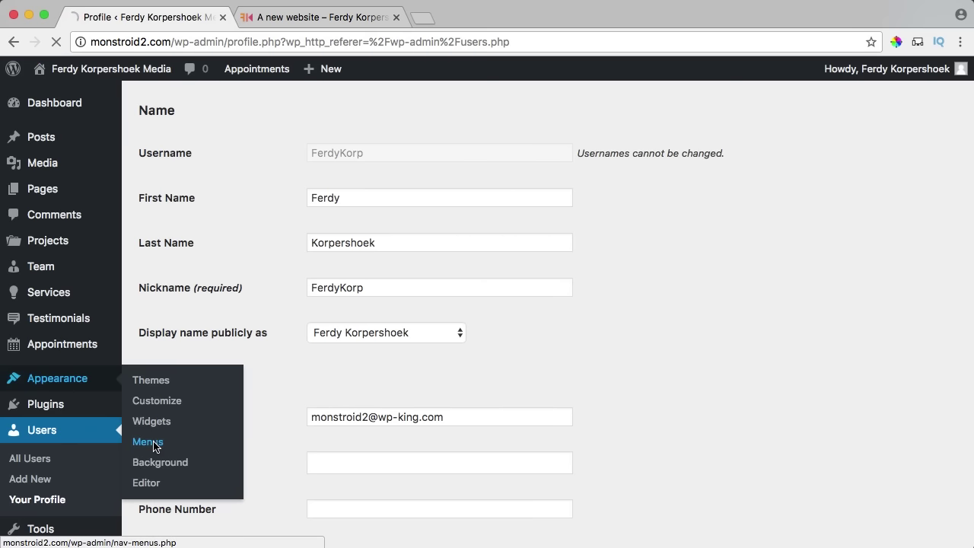
scroll(517, 282, down, 4)
scroll(527, 283, down, 4)
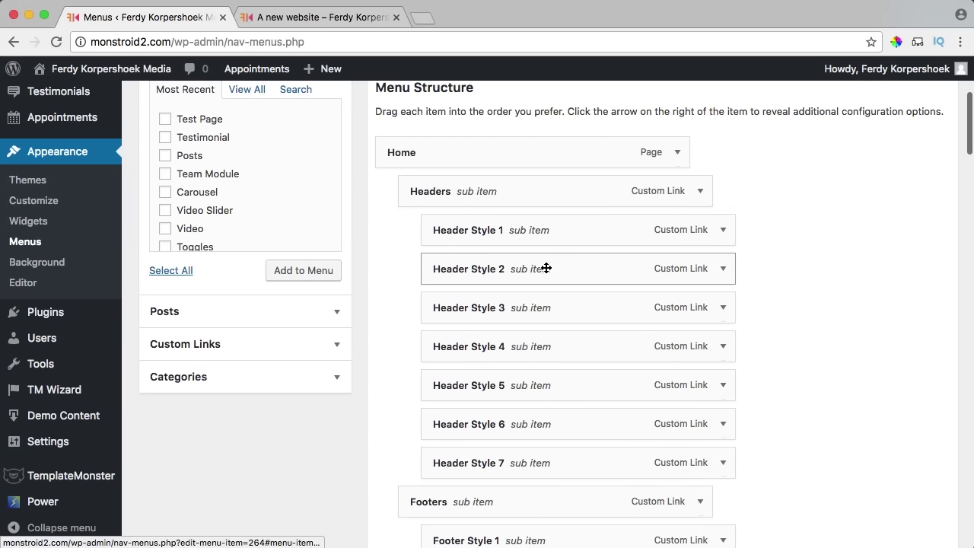
click(728, 236)
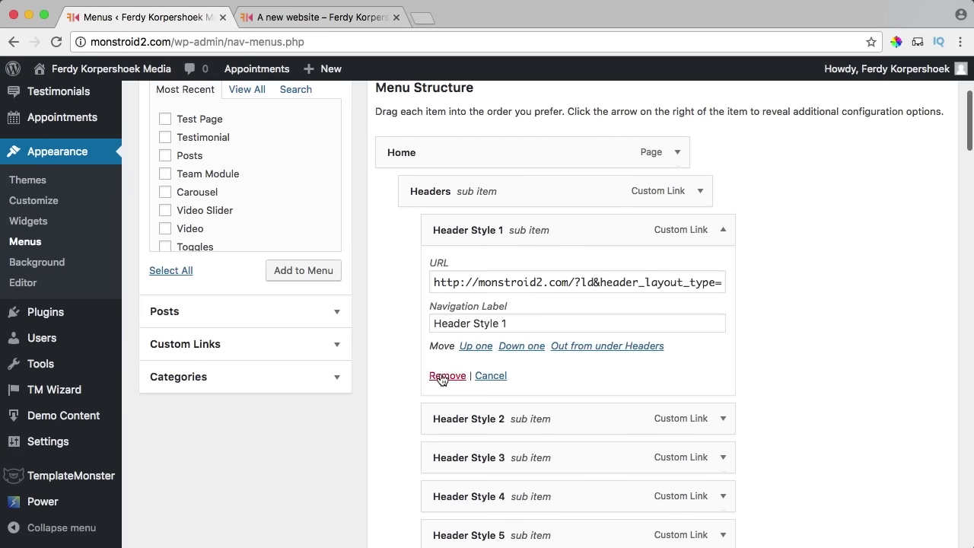
click(441, 374)
click(723, 230)
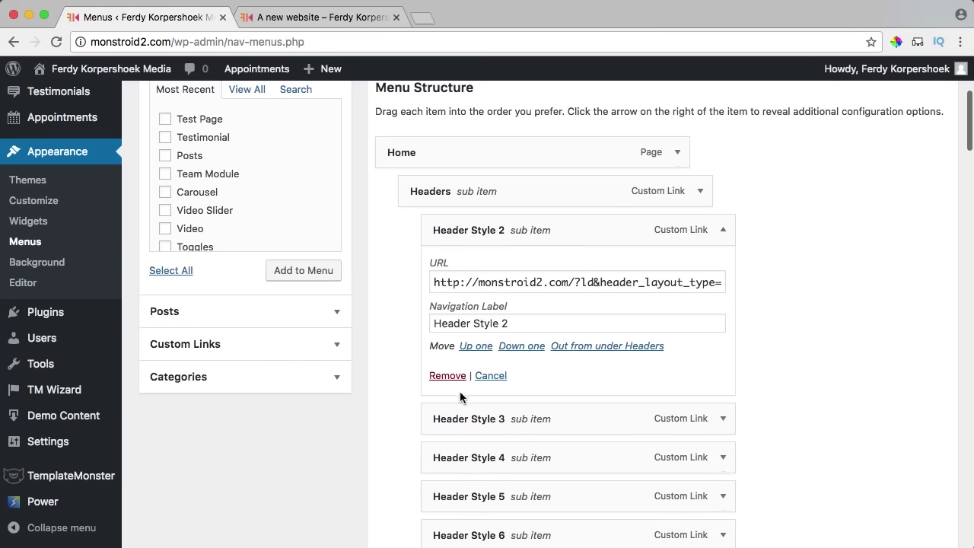
click(442, 375)
scroll(460, 249, up, 5)
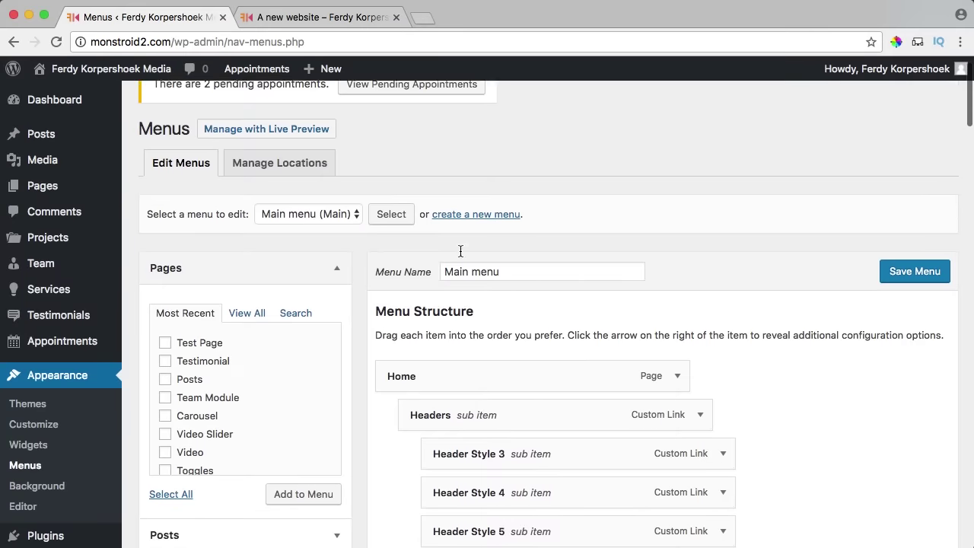
click(906, 311)
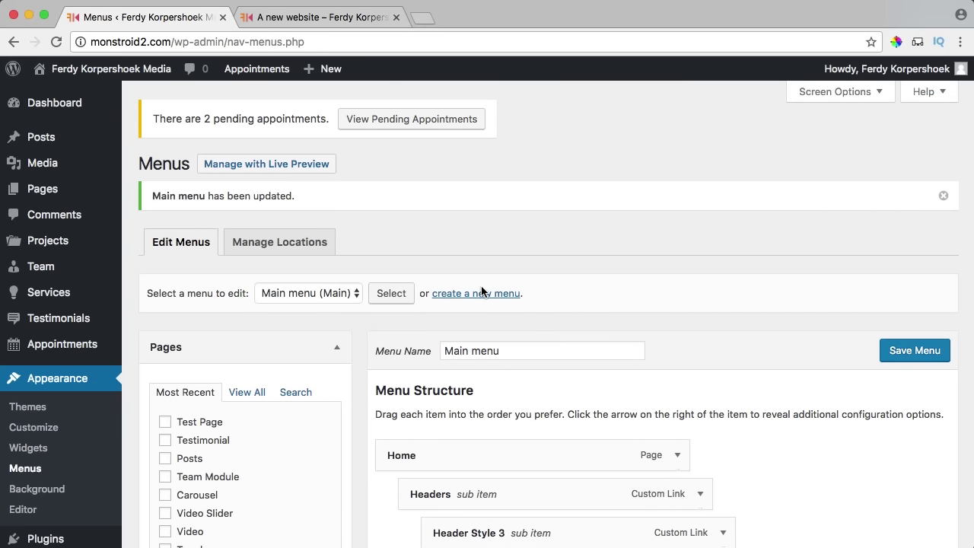
Create a new menu named main_menu.
click(482, 292)
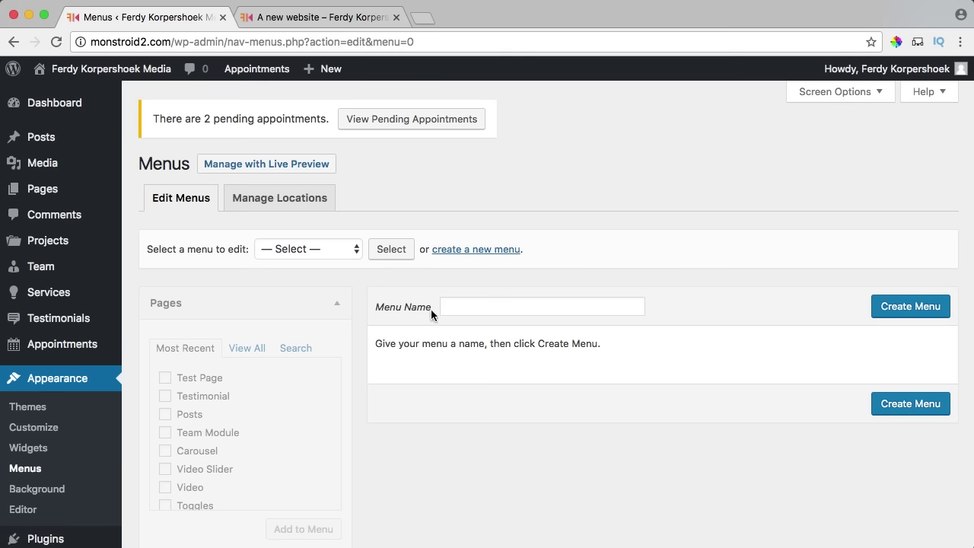
click(480, 309)
text(main_)
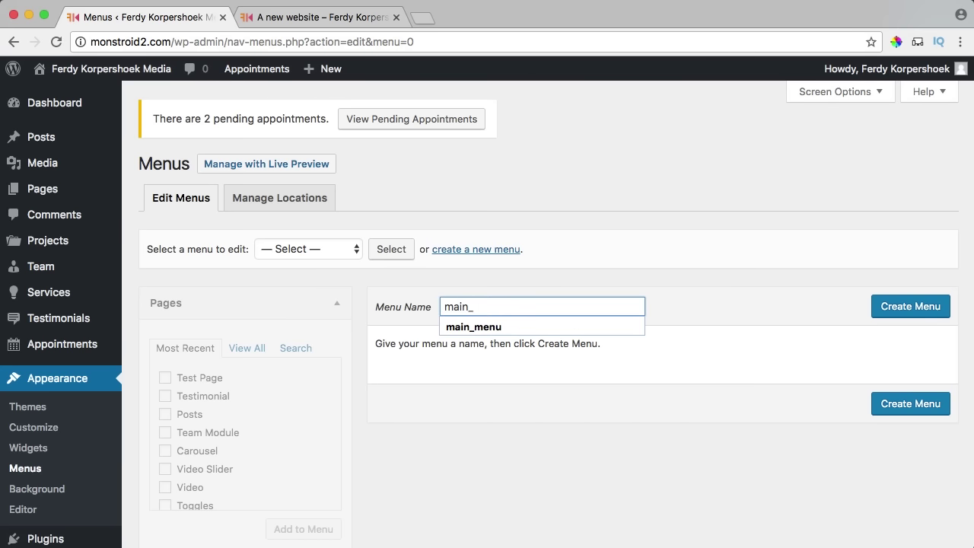
text(menu)
click(875, 305)
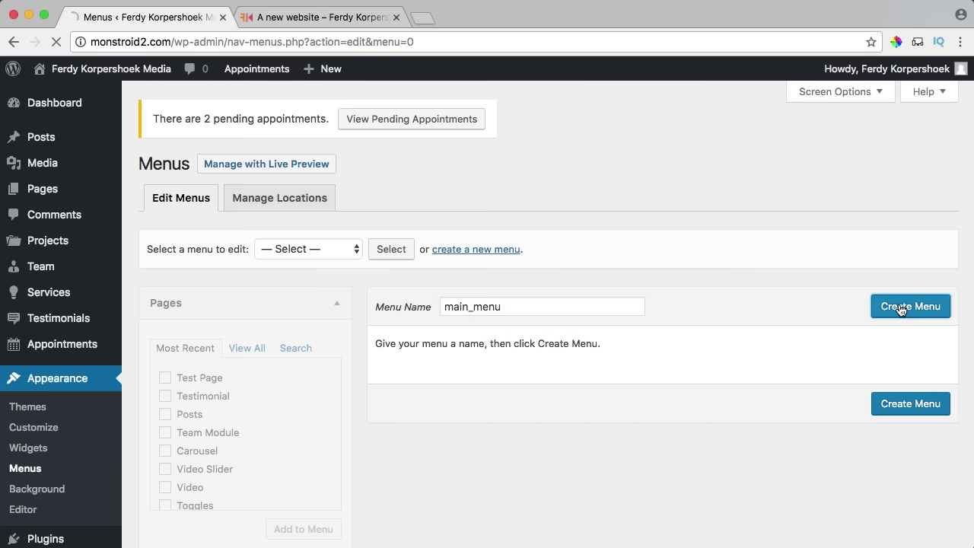
Tick the Testimonial and Posts pages in the Pages box.
scroll(261, 394, down, 6)
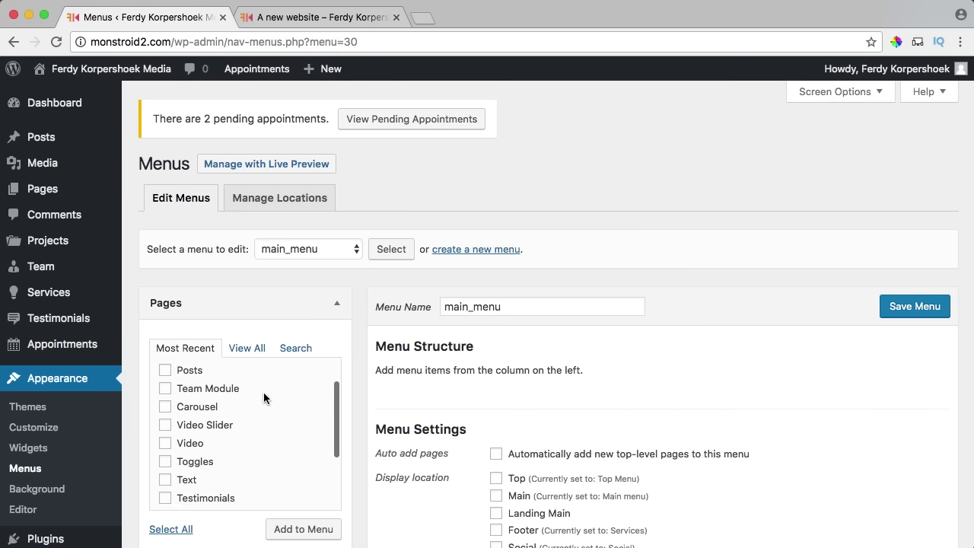
scroll(228, 391, up, 10)
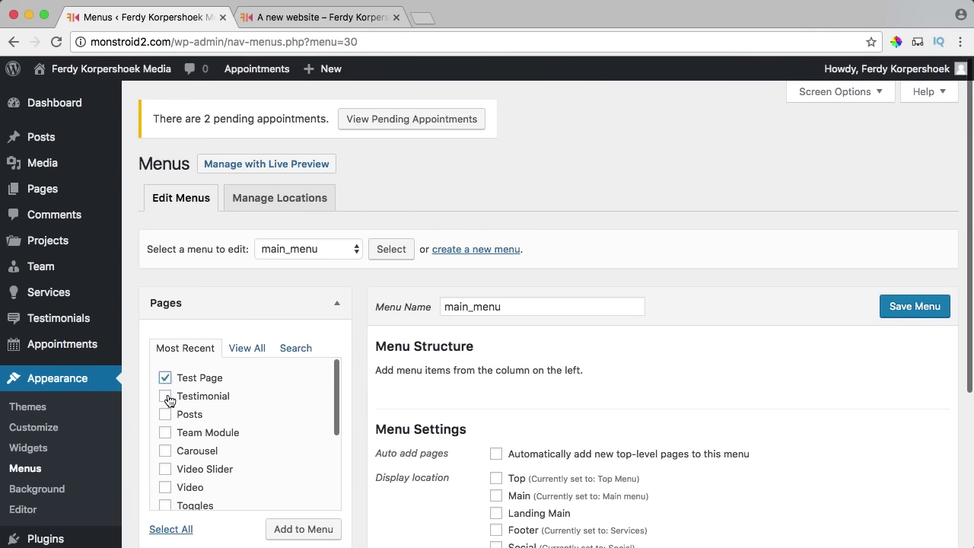
click(165, 397)
click(166, 416)
Under View All, tick the Contacts, Images, Maps and Our Team pages.
scroll(170, 428, down, 3)
click(242, 349)
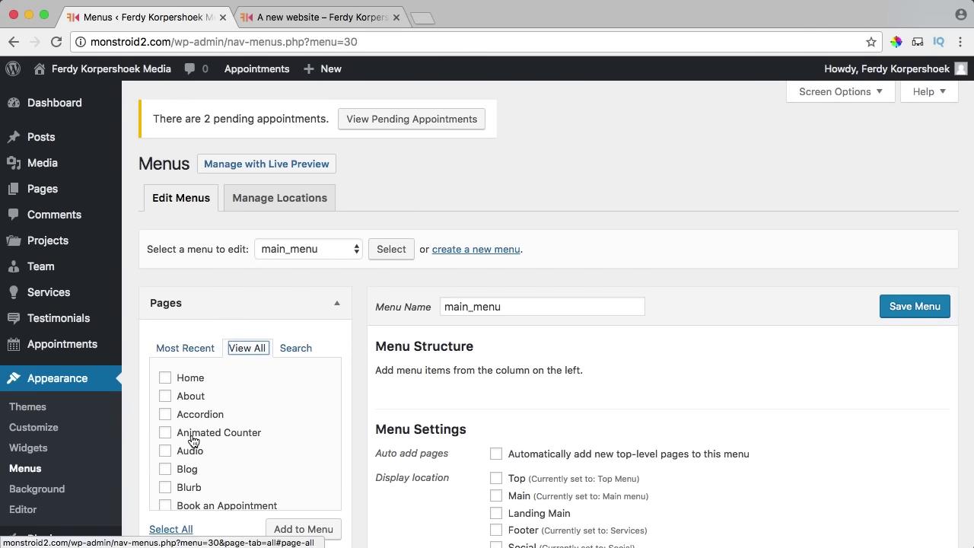
scroll(190, 433, down, 5)
click(165, 382)
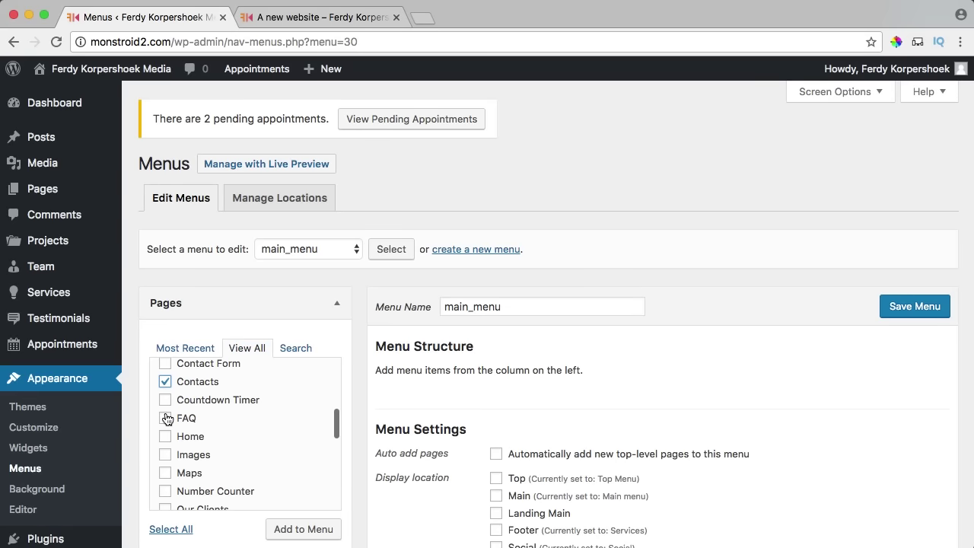
scroll(167, 419, down, 2)
click(165, 400)
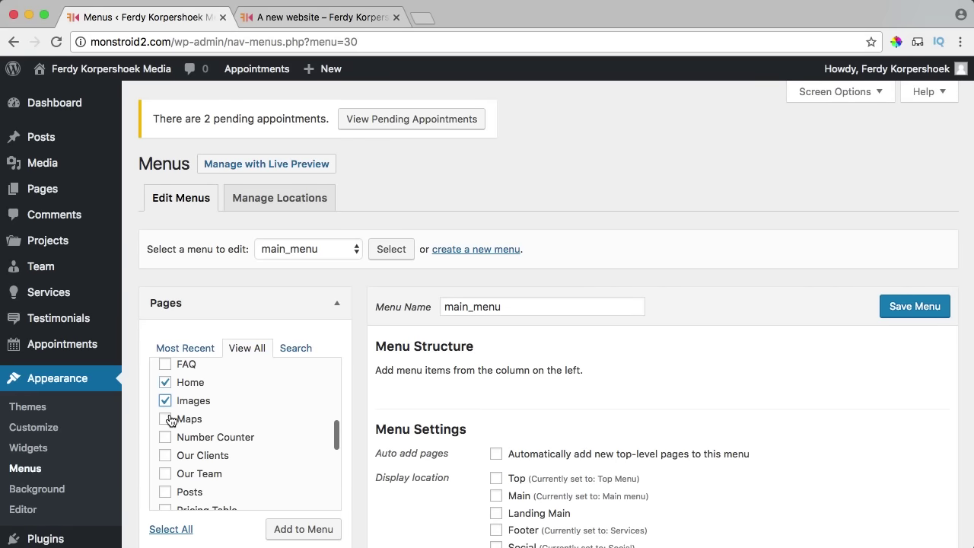
click(165, 418)
scroll(205, 433, down, 3)
click(165, 384)
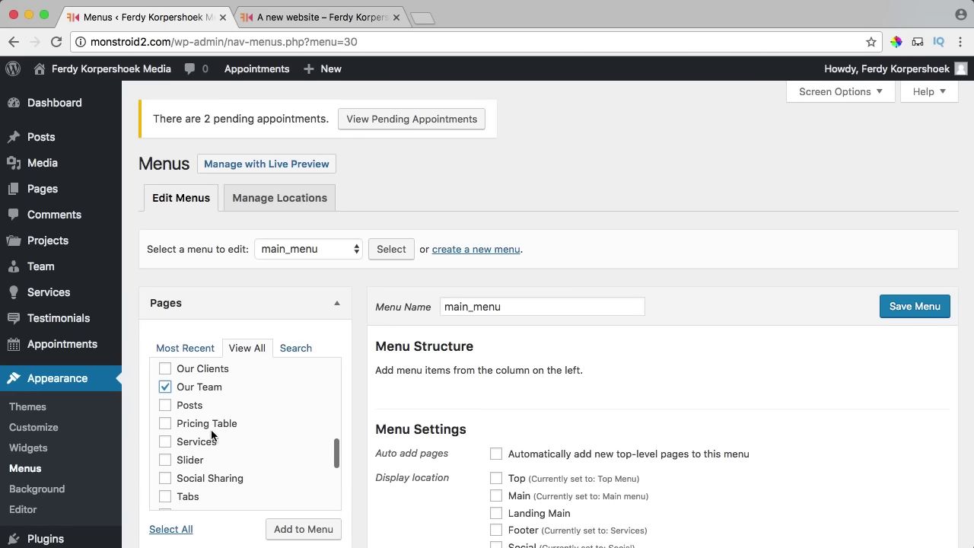
scroll(228, 445, down, 4)
scroll(344, 448, down, 4)
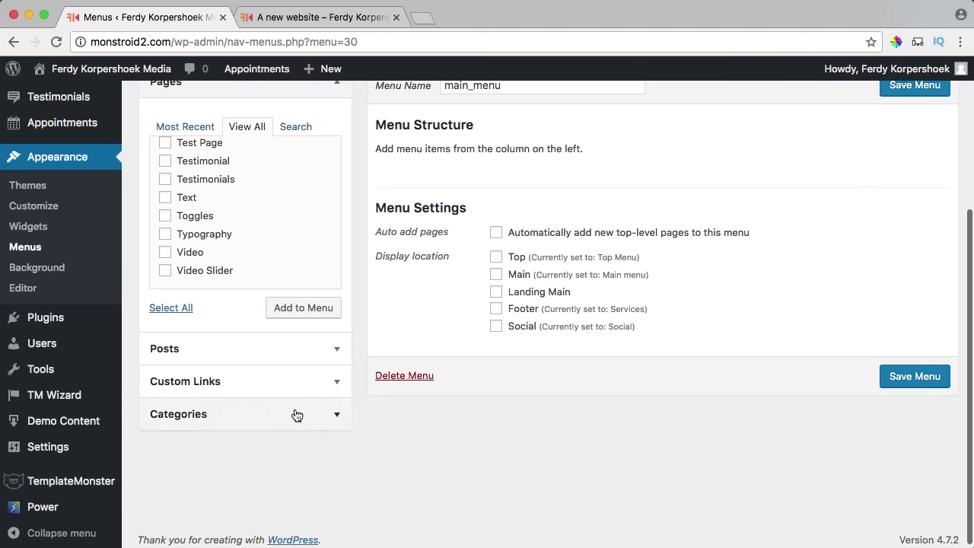
Add a custom link with the Facebook profile URL to main_menu.
click(240, 385)
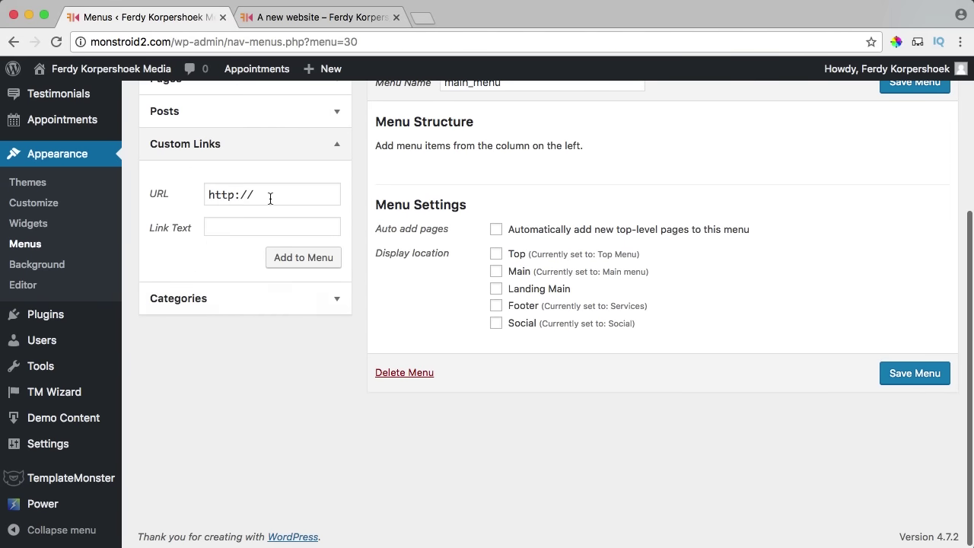
drag(270, 198, 172, 193)
text(My Facebook Page)
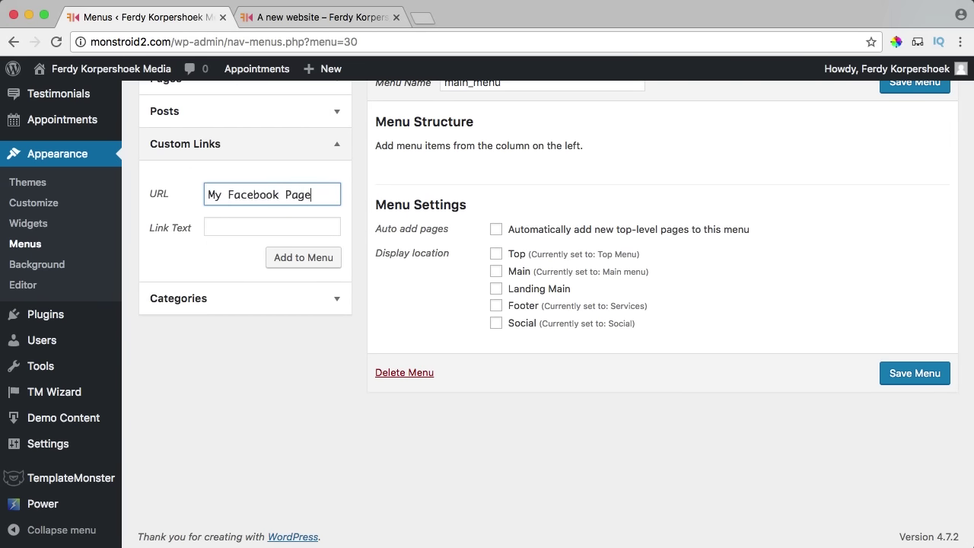
click(272, 226)
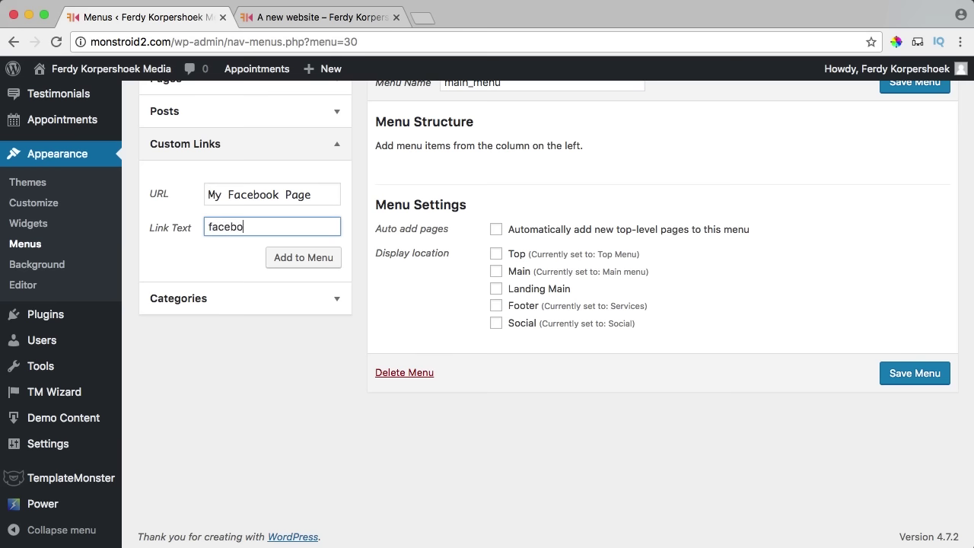
text(facebook.com/FerdyKorpershoek)
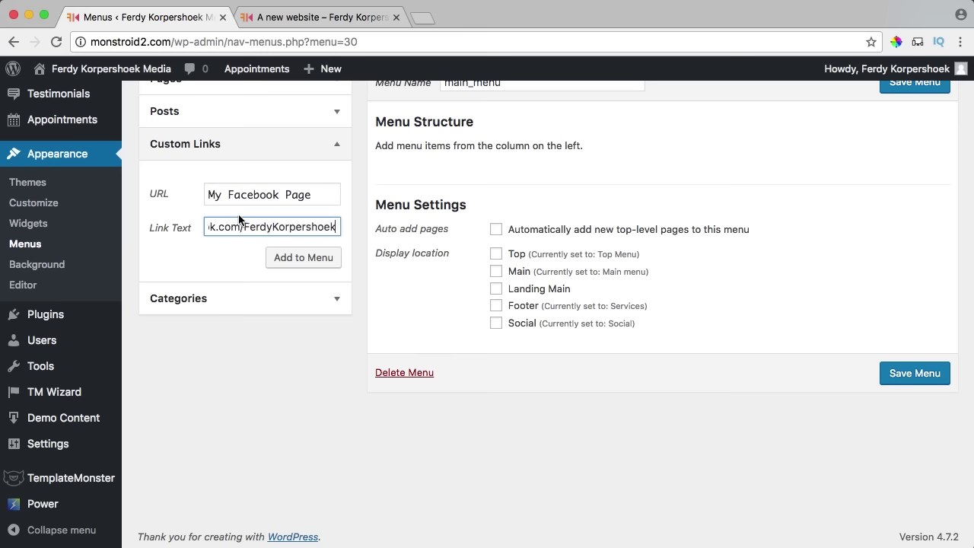
click(303, 257)
Add the ticked pages to main_menu.
scroll(482, 297, up, 2)
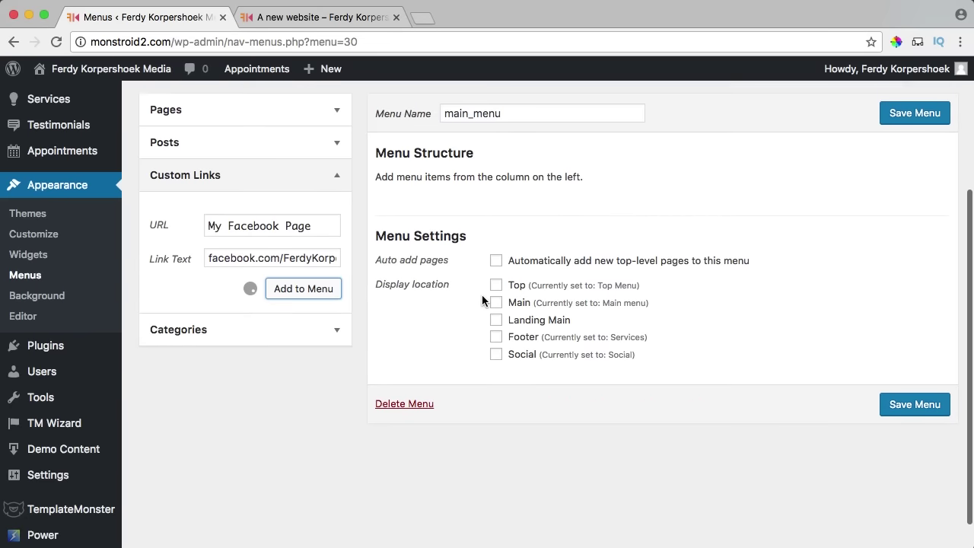
click(226, 160)
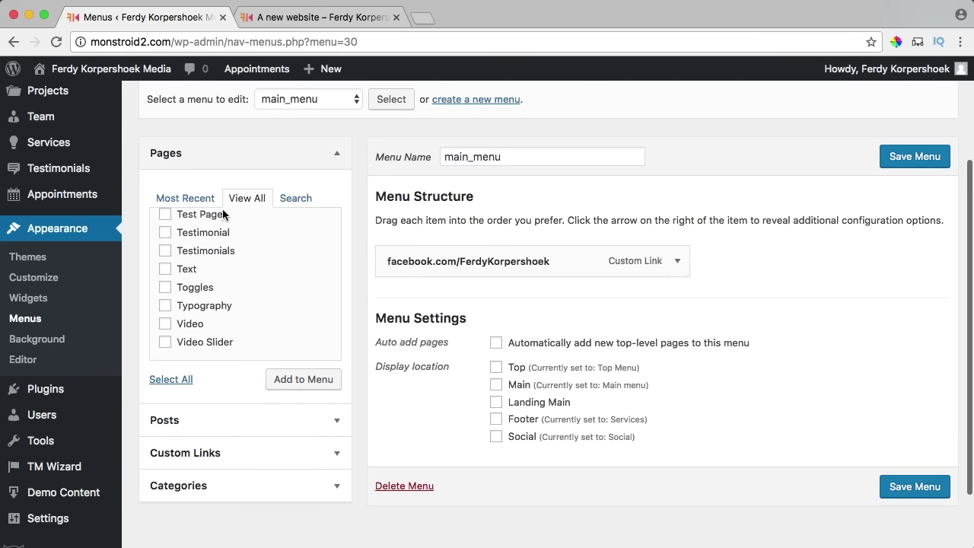
scroll(175, 251, up, 1)
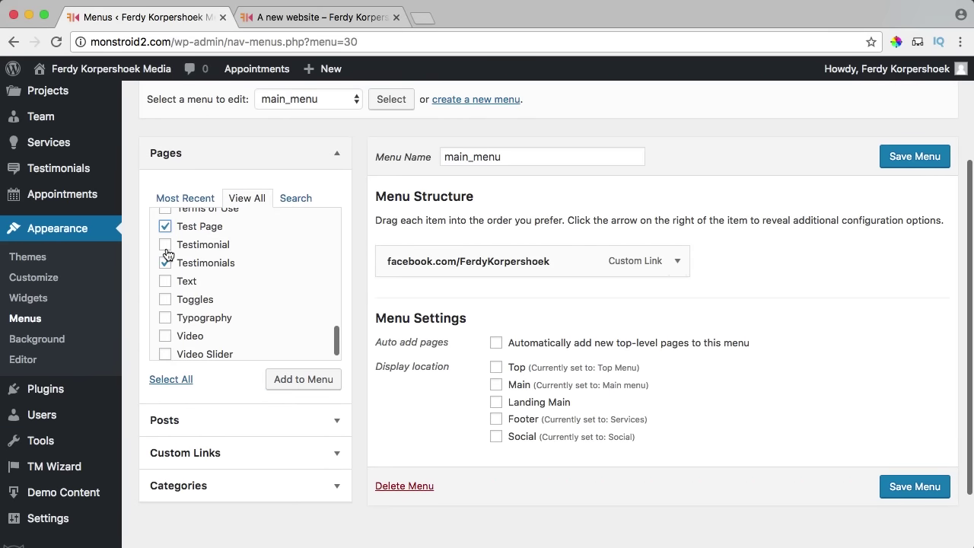
scroll(167, 253, up, 5)
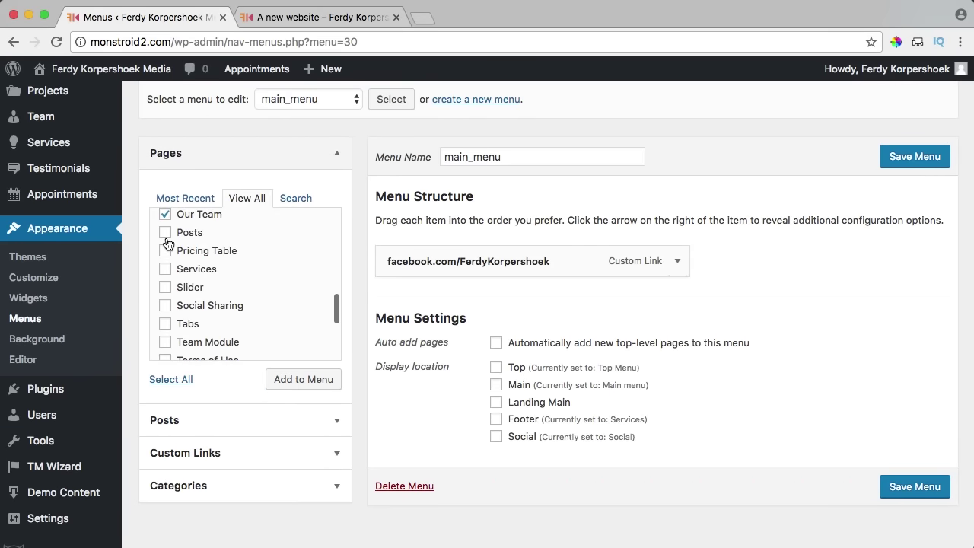
click(303, 380)
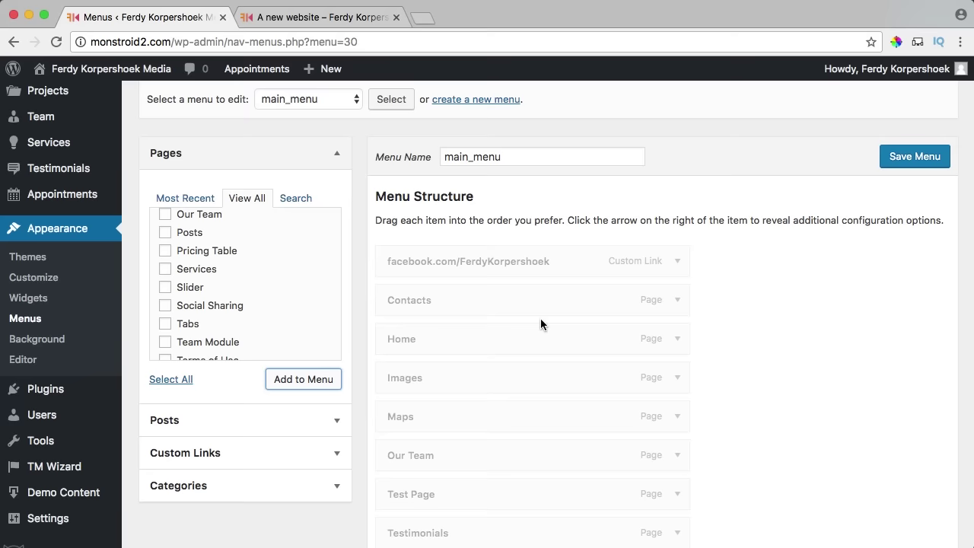
Correct the Facebook link's URL and rename its label to My Facebookpage.
click(678, 263)
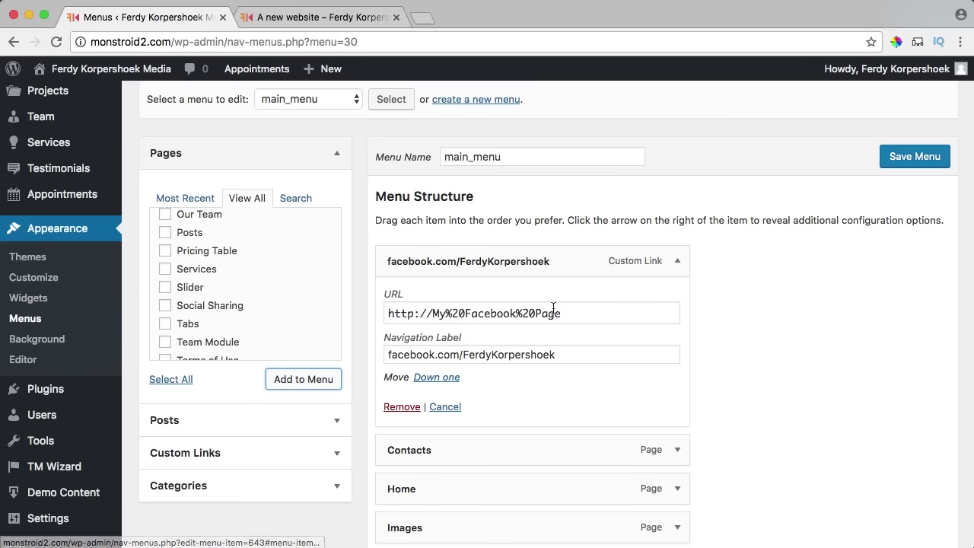
drag(575, 350, 351, 354)
key(super+c)
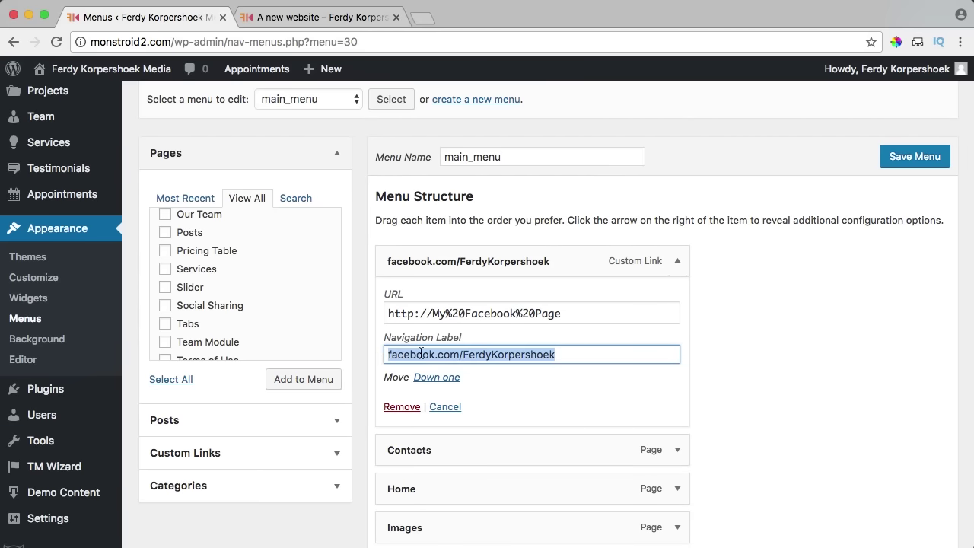
drag(570, 312, 309, 307)
key(super+v)
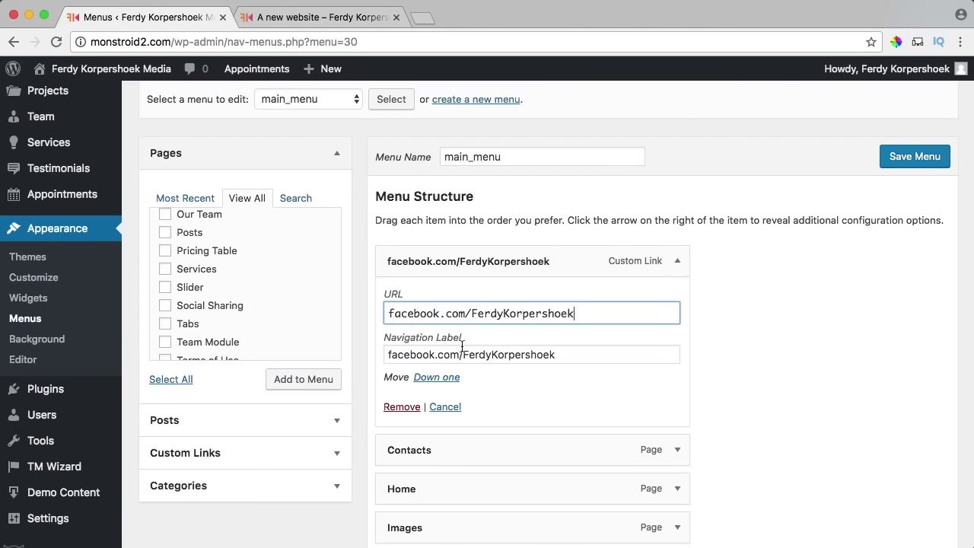
click(463, 353)
key(super+a)
text(My Fac)
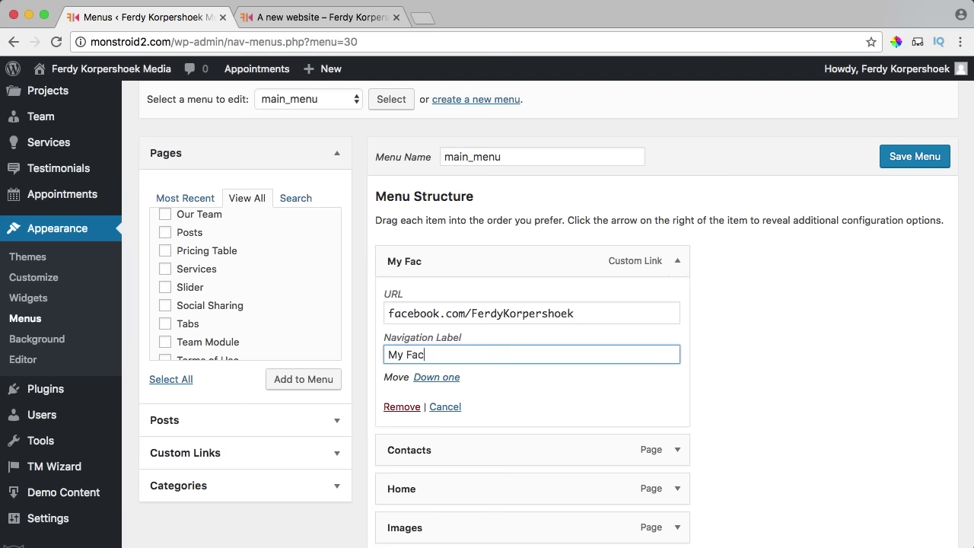
text(ebookpage)
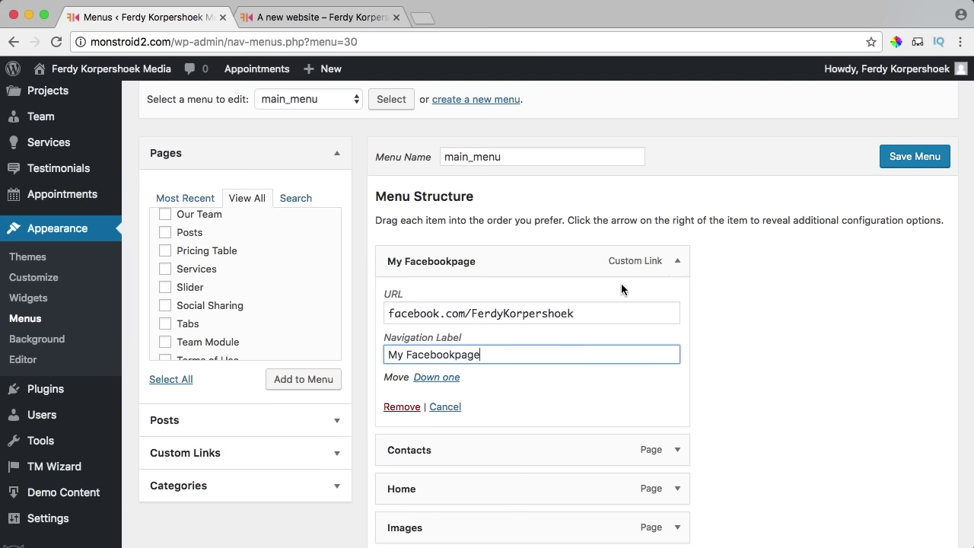
click(676, 261)
Order items Home, Images, Our Team, Test Page, My Facebookpage, Testimonials, Contacts; remove Maps.
scroll(525, 301, down, 2)
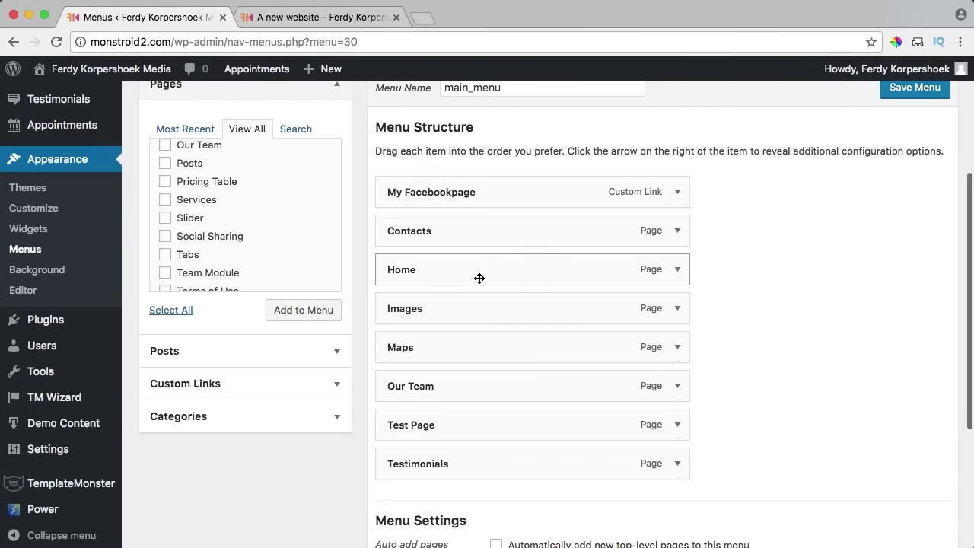
drag(479, 278, 448, 190)
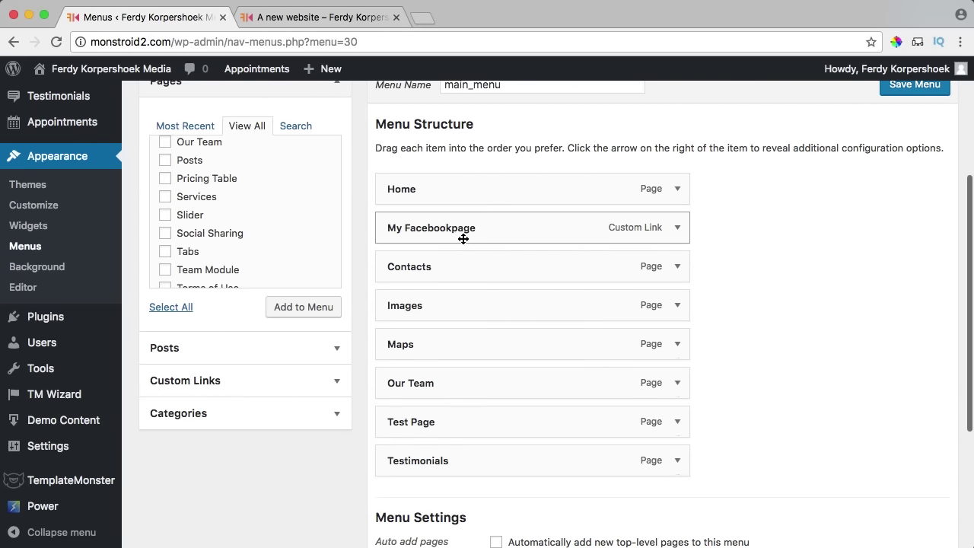
drag(463, 239, 463, 421)
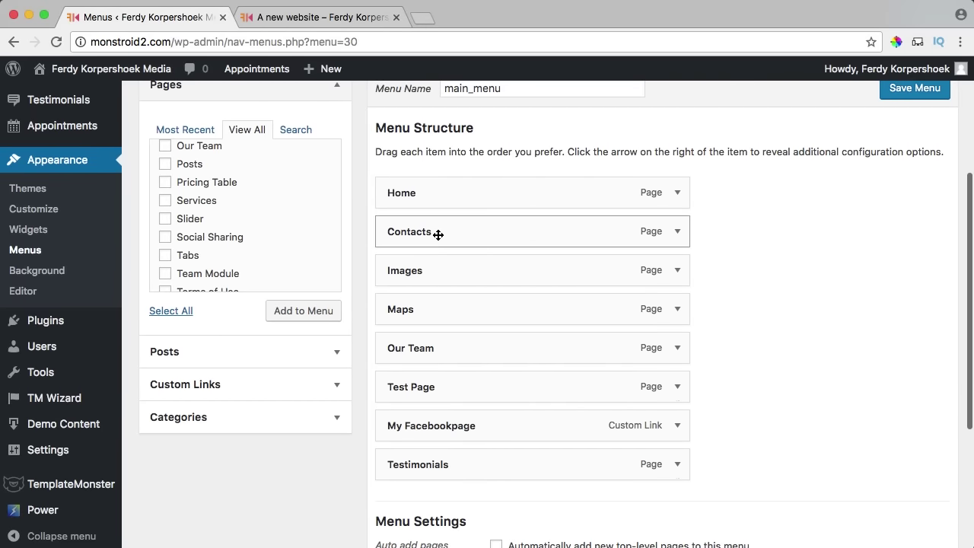
drag(438, 235, 437, 464)
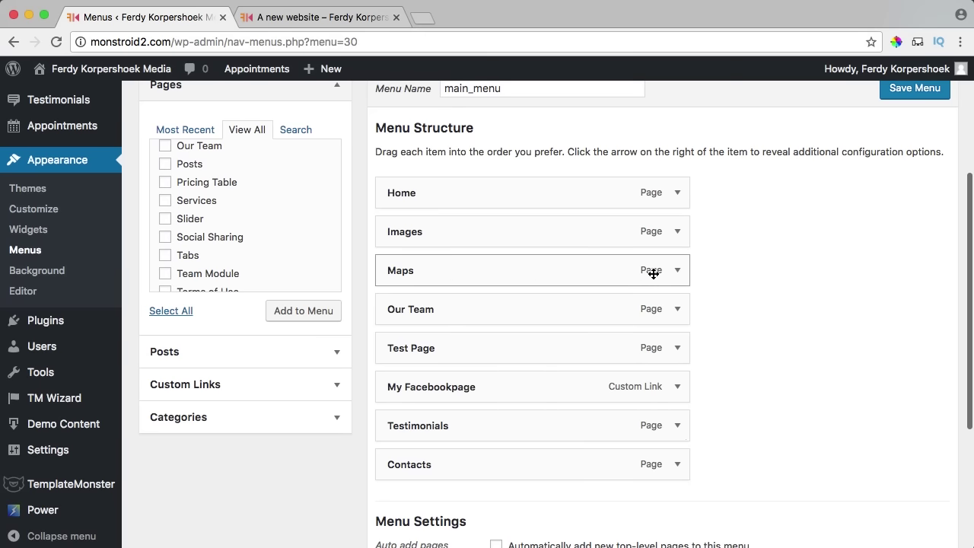
click(677, 270)
click(404, 404)
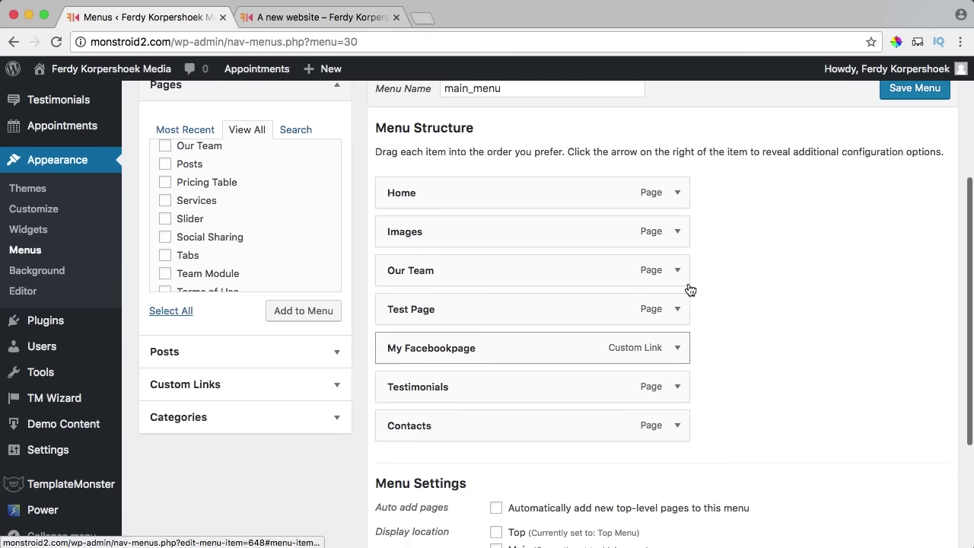
scroll(784, 255, down, 5)
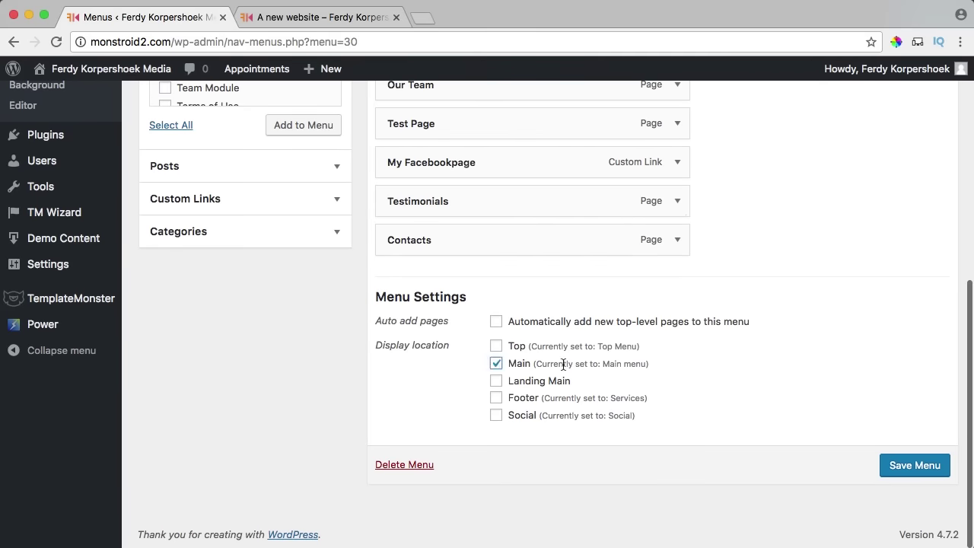
scroll(761, 335, up, 10)
Save main_menu, check its items on the live homepage header, then go back to Menus.
click(901, 312)
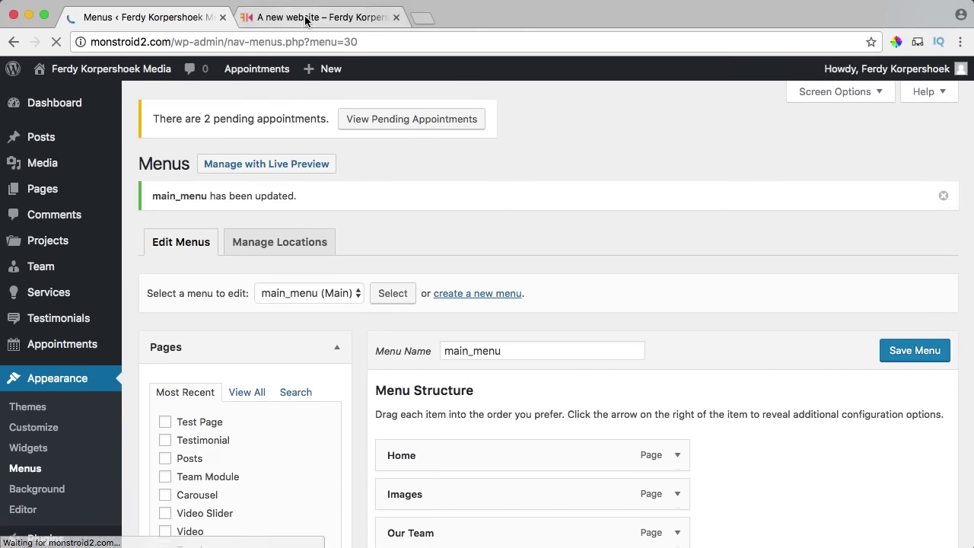
click(308, 18)
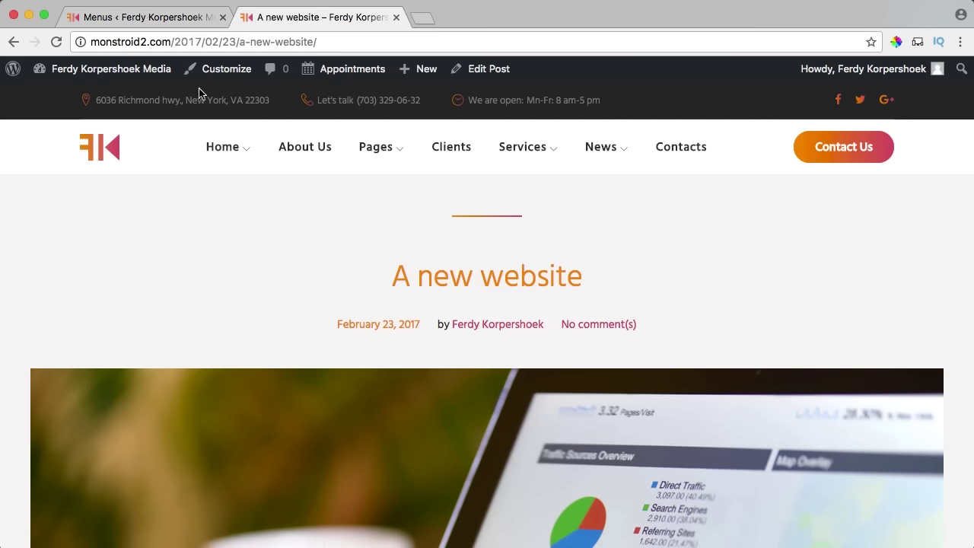
click(108, 153)
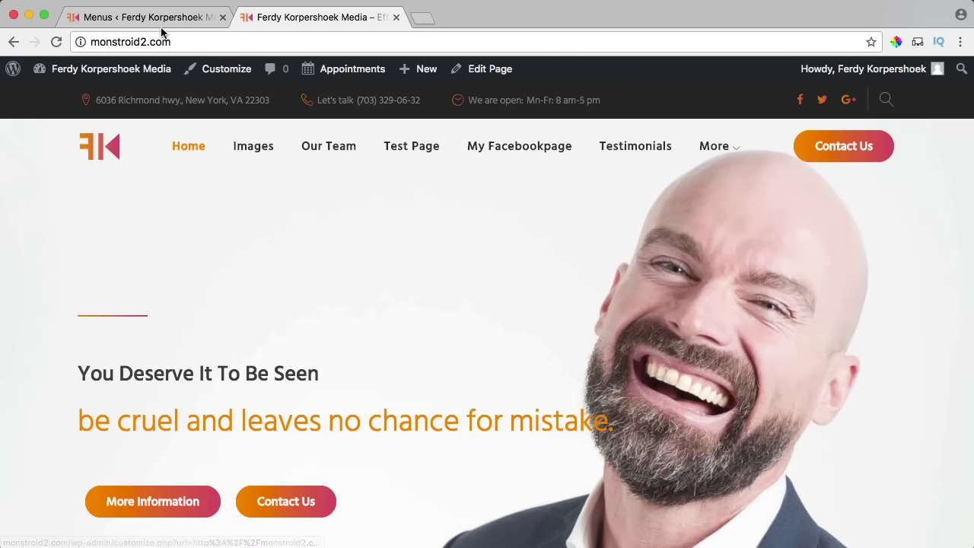
click(161, 23)
scroll(562, 307, down, 5)
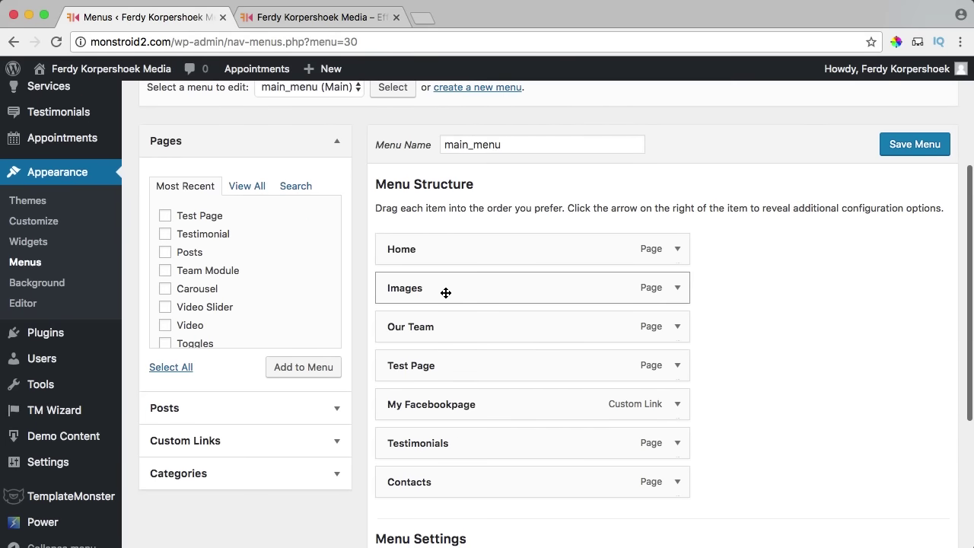
Nest Images and Our Team under Home and Test Page under Our Team, then save main_menu.
drag(426, 290, 452, 287)
drag(421, 331, 454, 326)
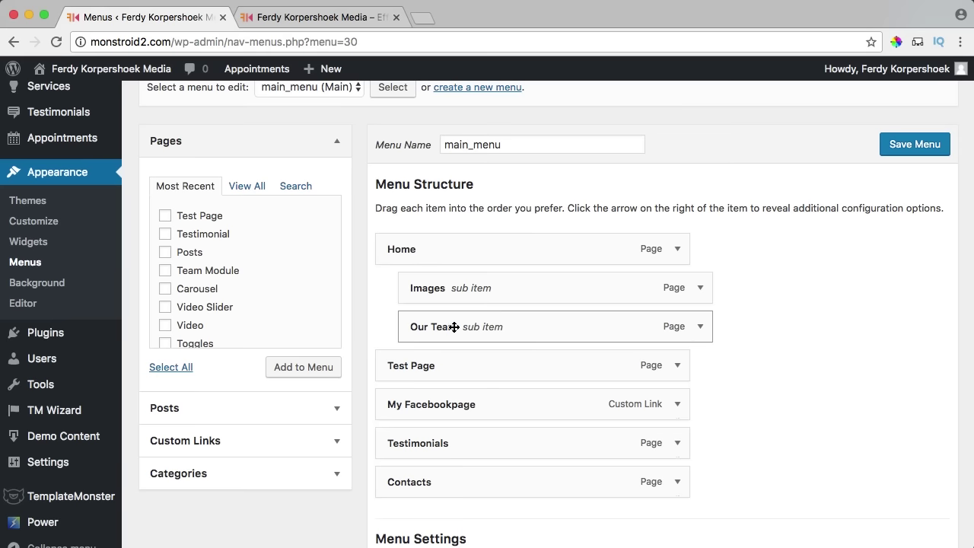
drag(418, 363, 513, 365)
click(907, 149)
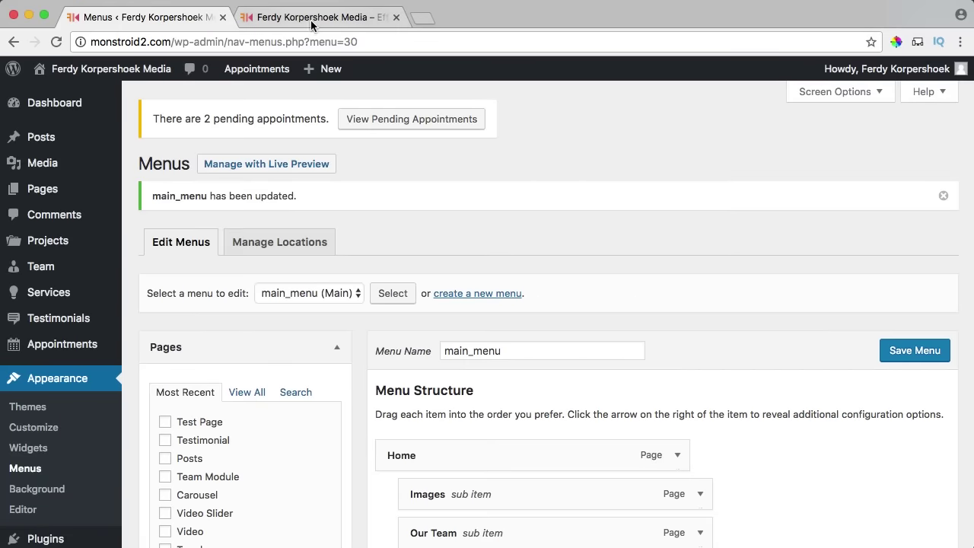
On the live site, open Test Page via the Home > Our Team submenu and scroll through it.
click(305, 15)
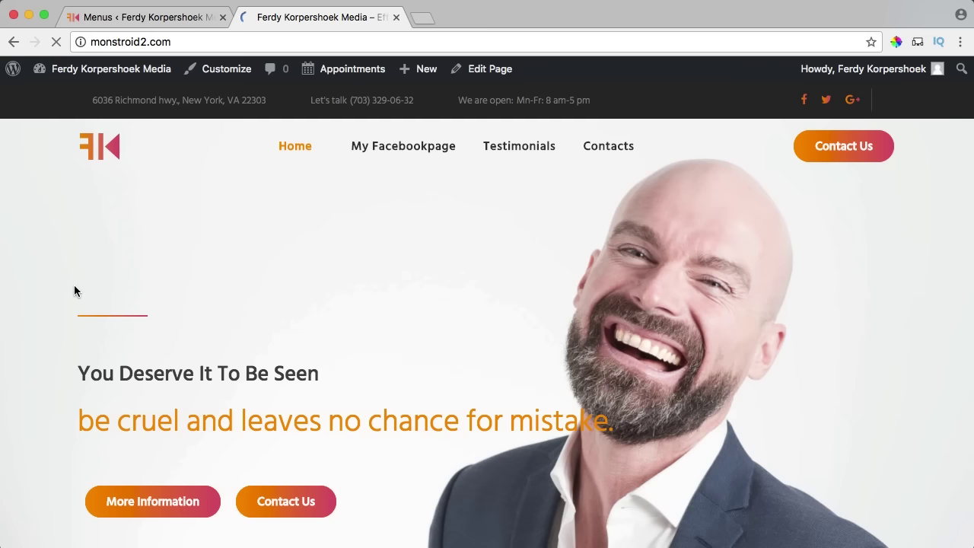
mouse_move(318, 150)
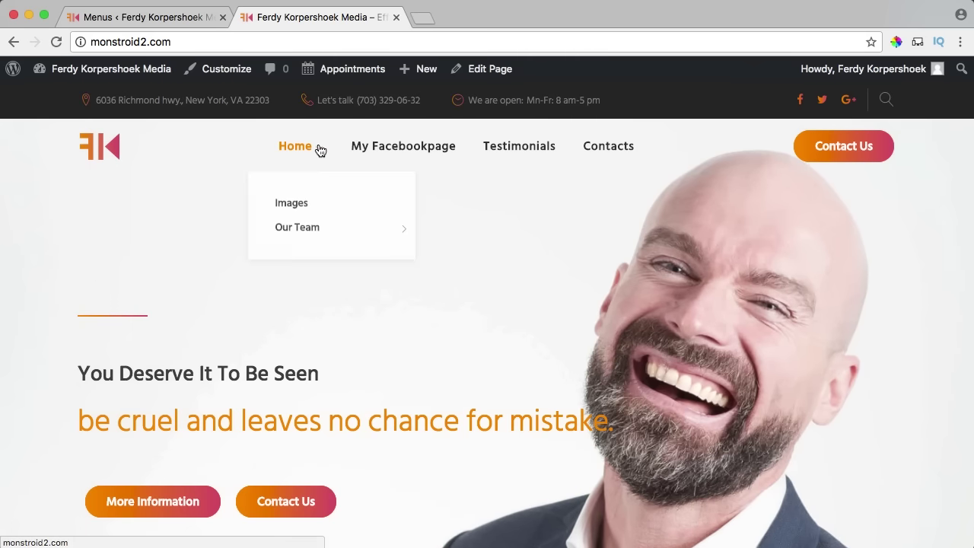
mouse_move(309, 223)
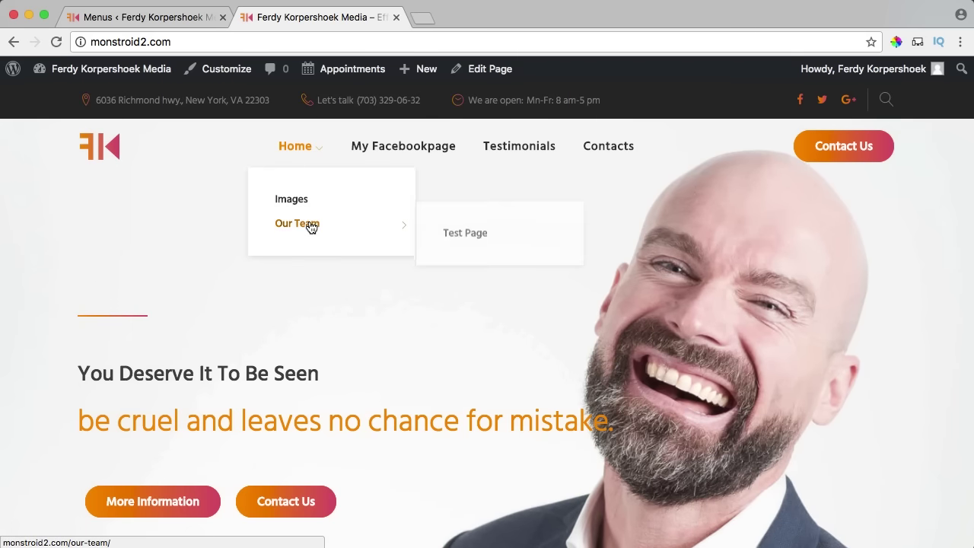
click(481, 227)
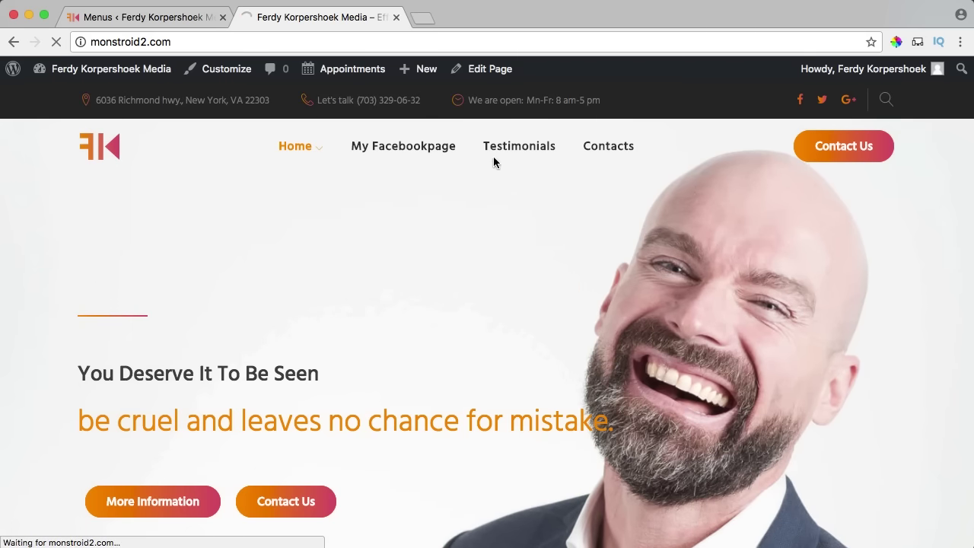
scroll(406, 177, down, 10)
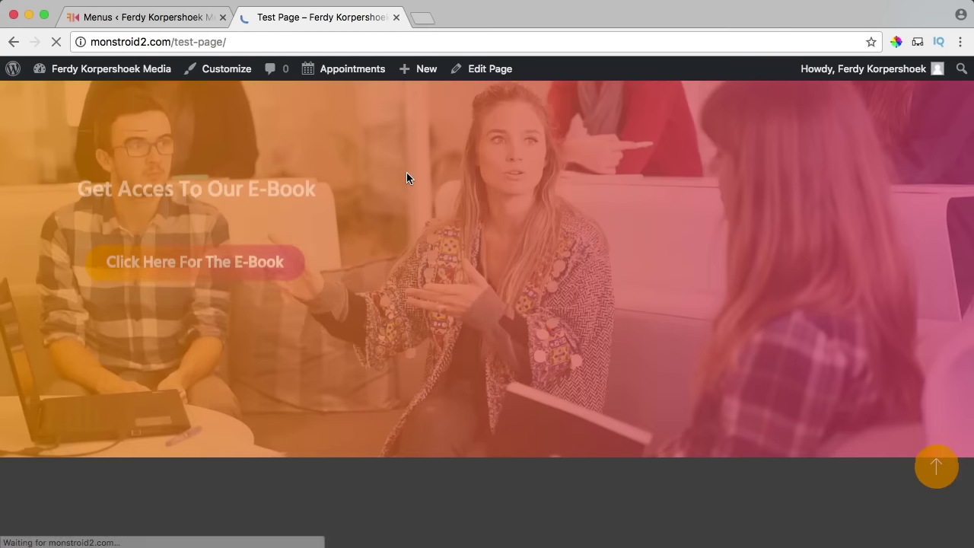
scroll(406, 177, down, 3)
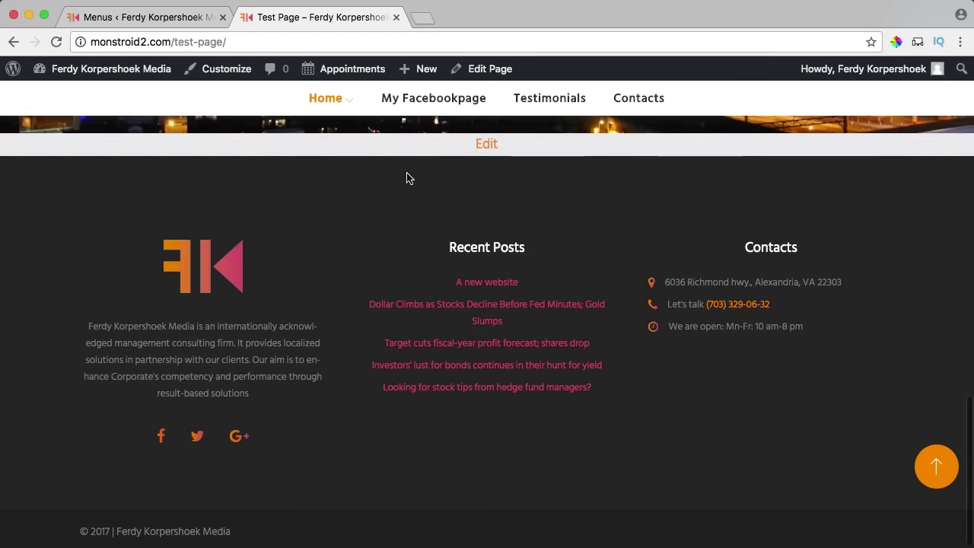
scroll(406, 177, up, 20)
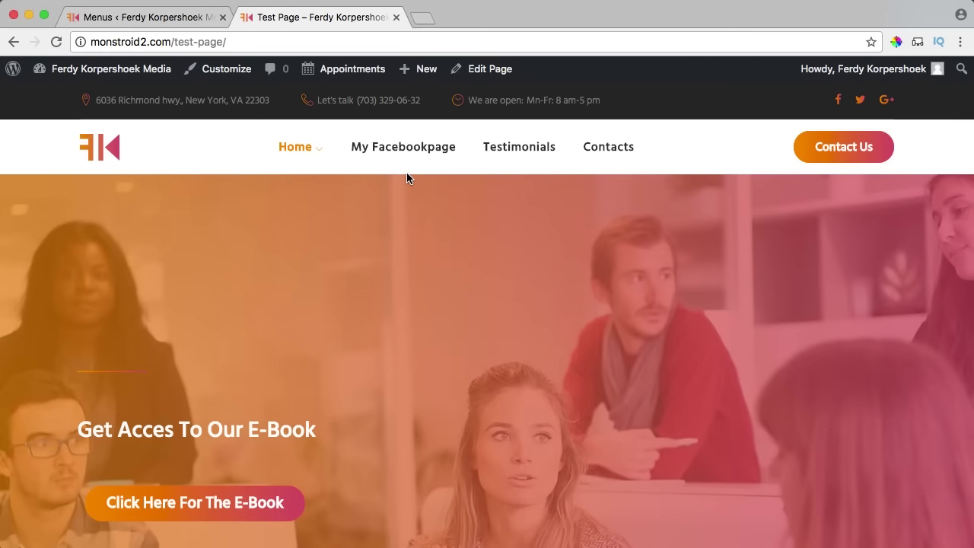